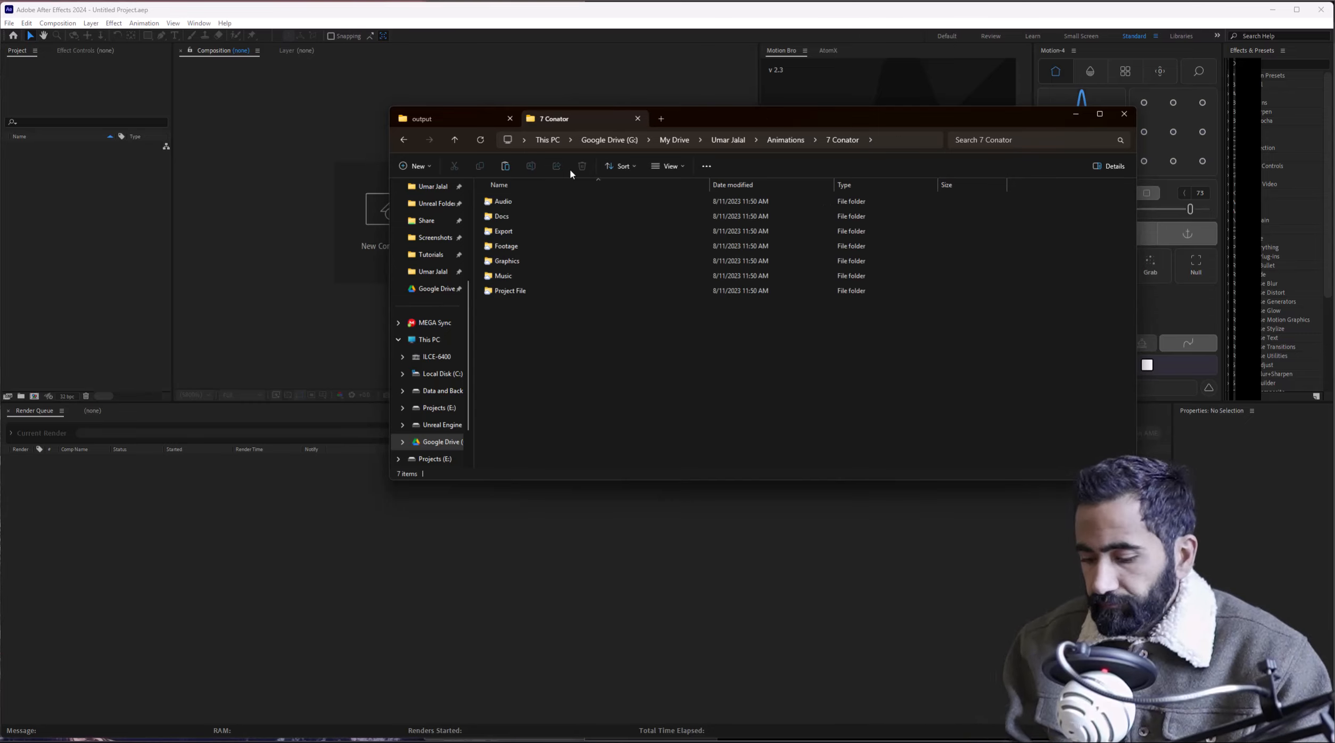
# Open Conator Logo.jpg from the Graphics > Conator Logo folder of the 7 Conator project.
pyautogui.doubleClick(500, 262)
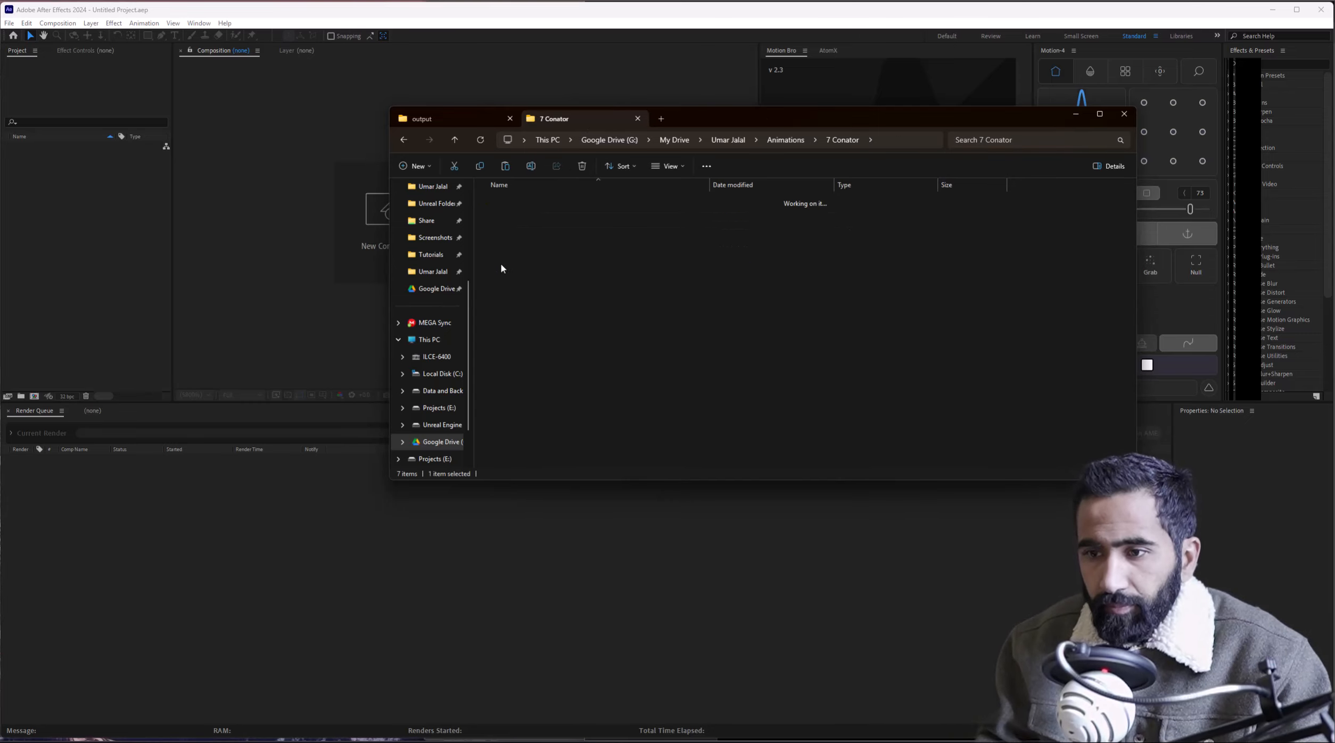
pyautogui.rightClick(506, 260)
pyautogui.click(524, 273)
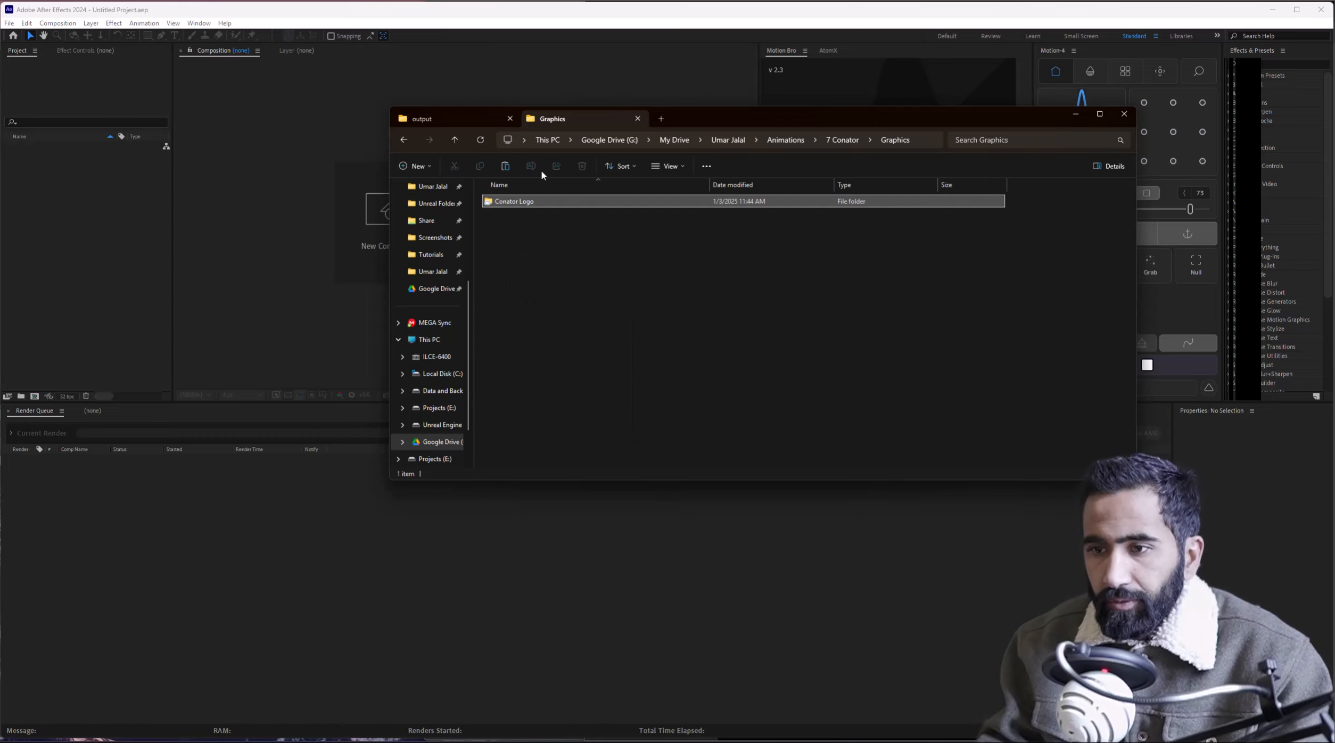
pyautogui.doubleClick(520, 206)
pyautogui.doubleClick(572, 227)
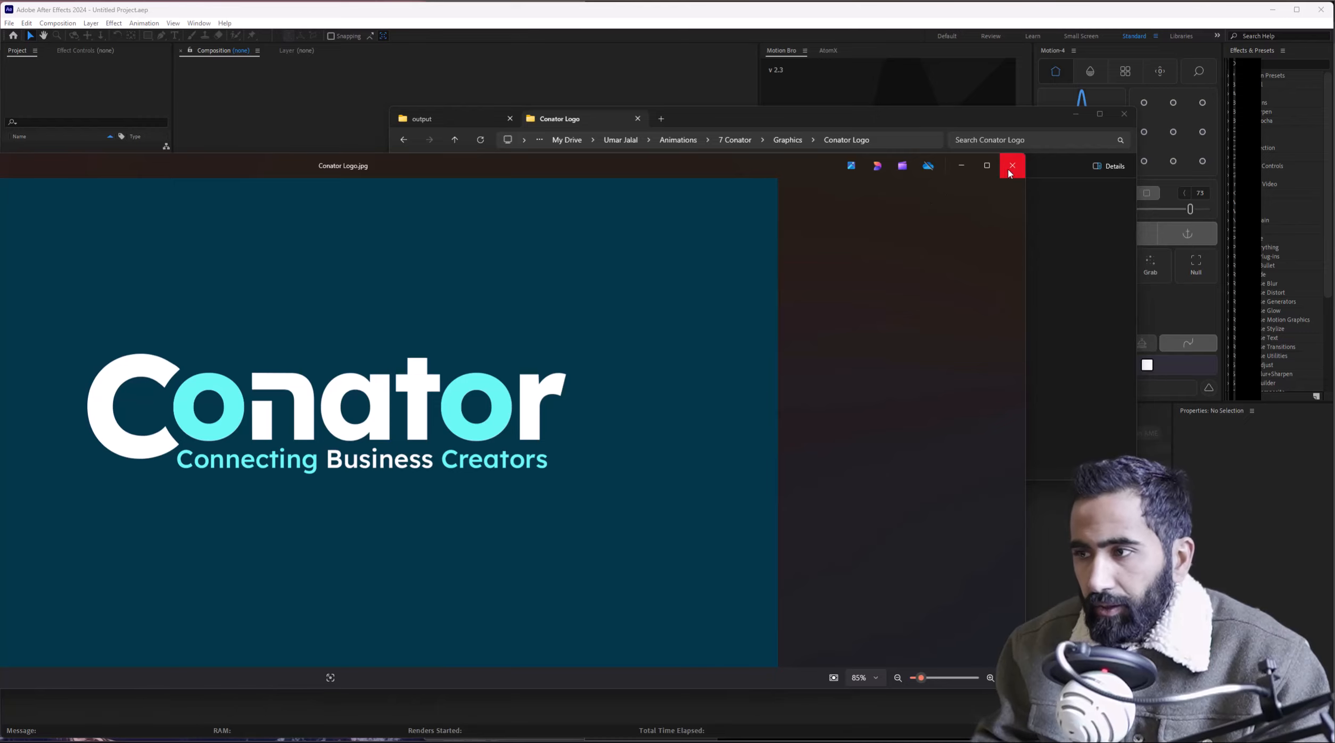
# Preview Conator Color Pallets.png and Conator Logo.jpg in Photos, resize the viewer, then close it.
pyautogui.press('Left')
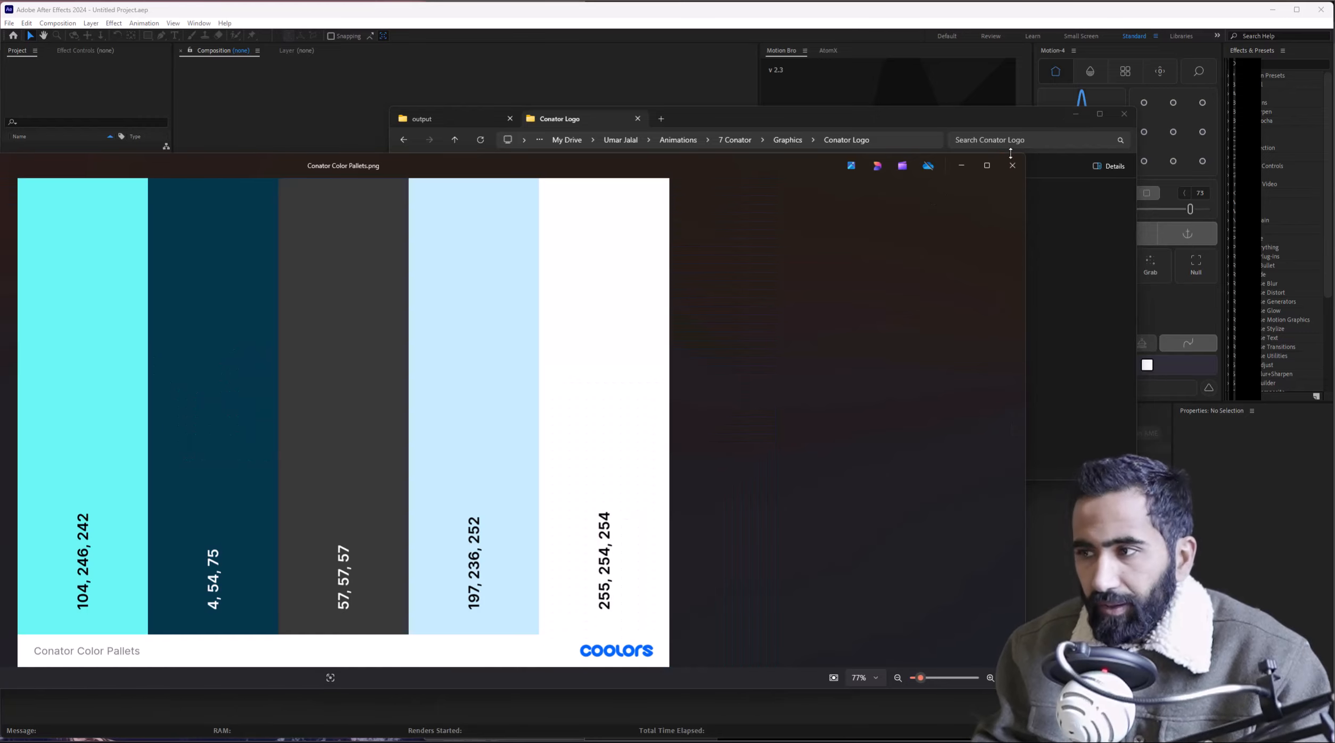
pyautogui.click(1012, 164)
pyautogui.doubleClick(647, 227)
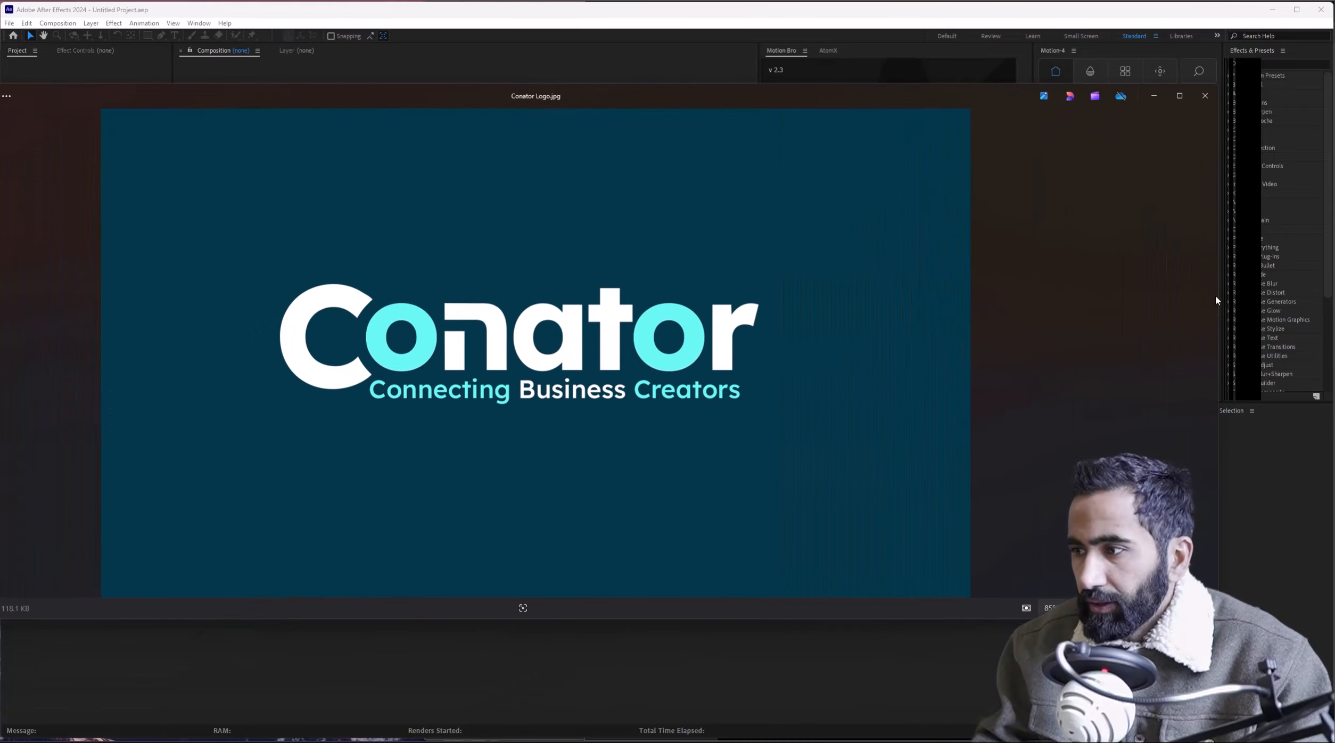
pyautogui.moveTo(1216, 298); pyautogui.dragTo(522, 298)
pyautogui.moveTo(265, 104); pyautogui.dragTo(662, 101)
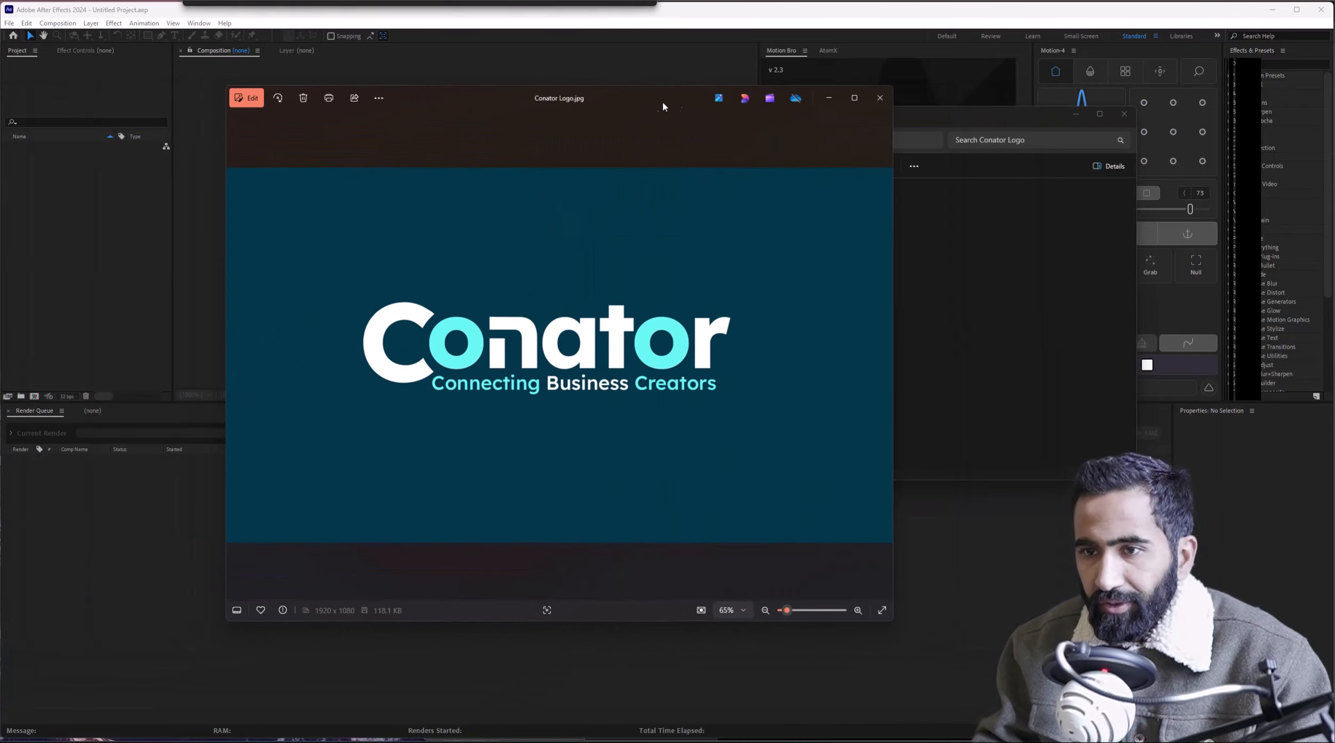
pyautogui.click(880, 97)
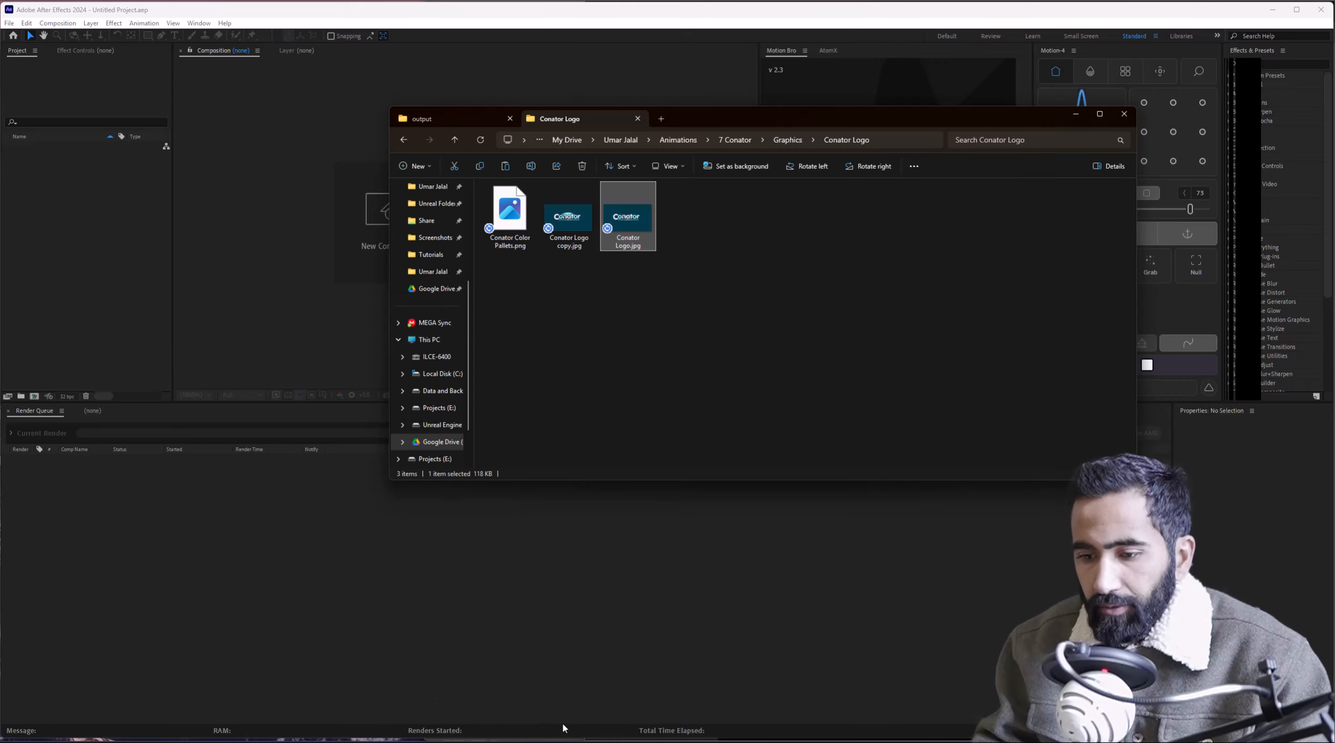
# Bring the Illustrator document with the Conator logo forward and apply Image Trace to it.
pyautogui.click(342, 740)
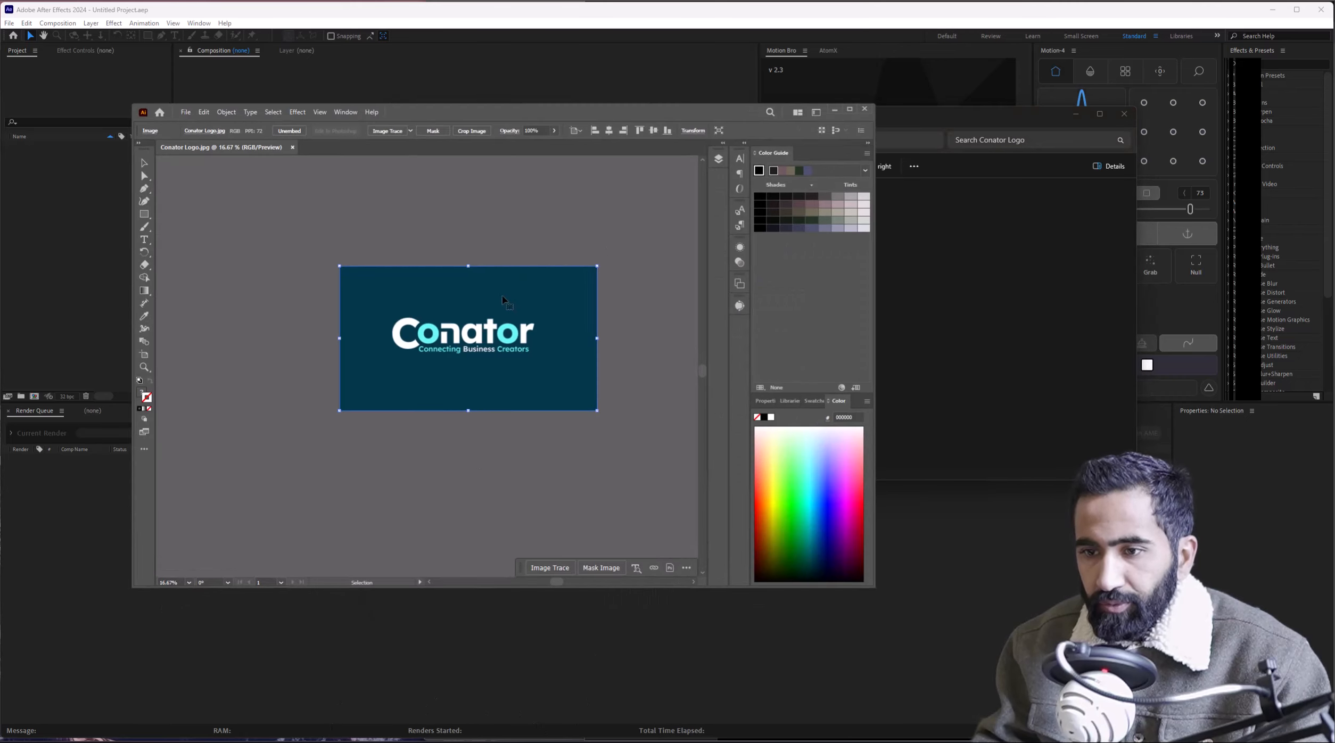
pyautogui.scroll(2, 490, 346)
pyautogui.scroll(-1, 478, 349)
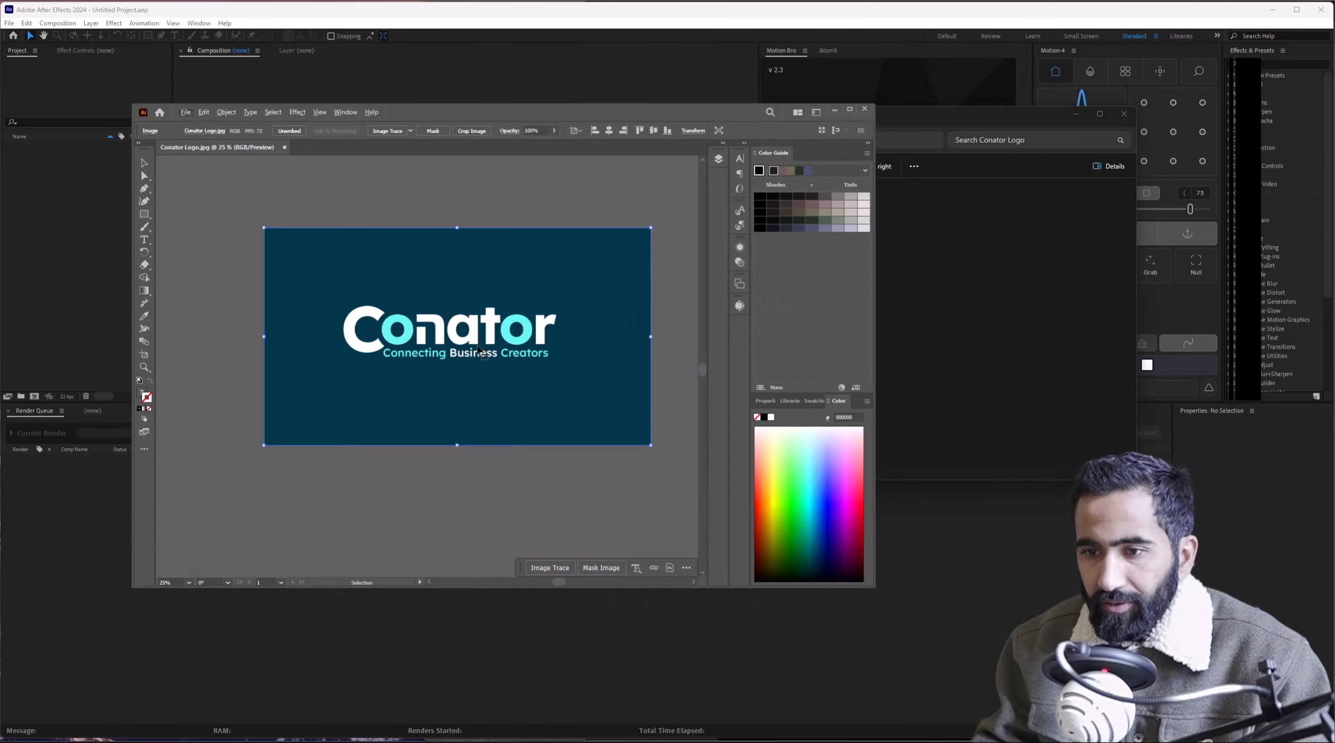
pyautogui.click(392, 132)
pyautogui.scroll(2, 448, 369)
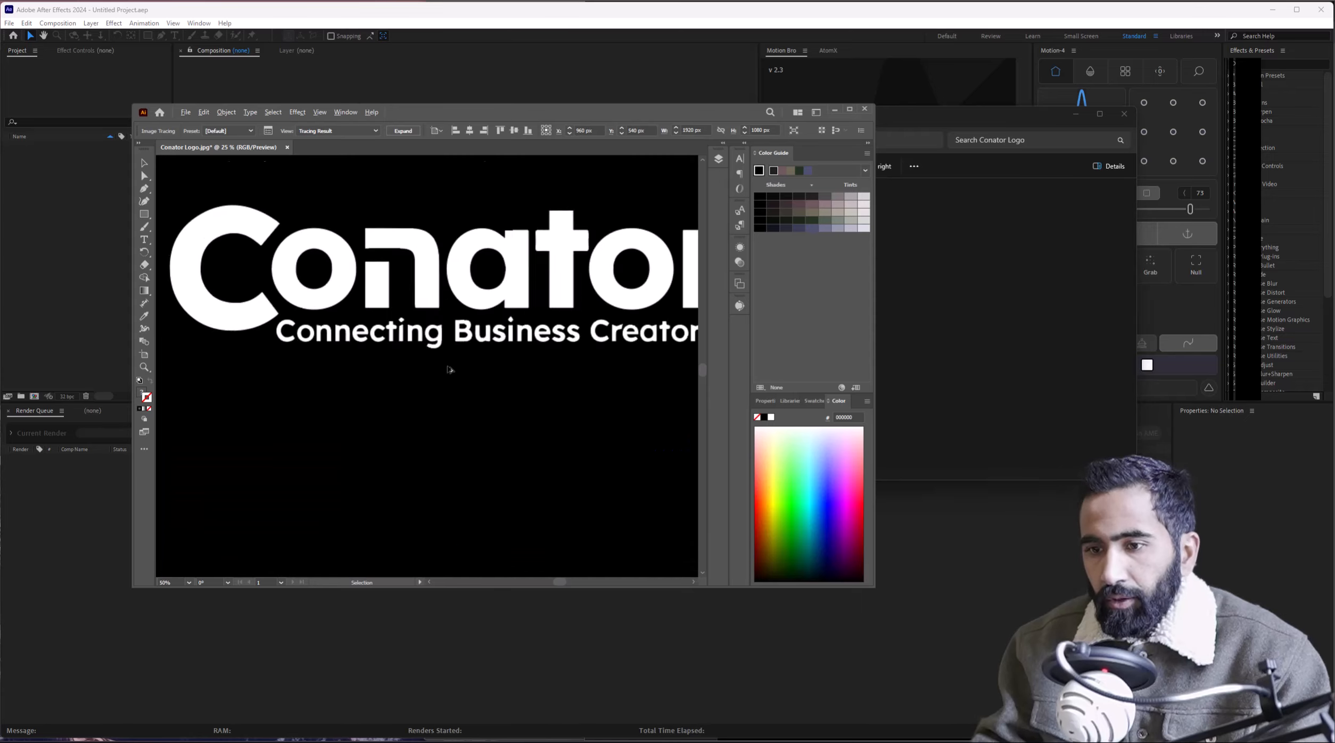
pyautogui.scroll(1, 410, 342)
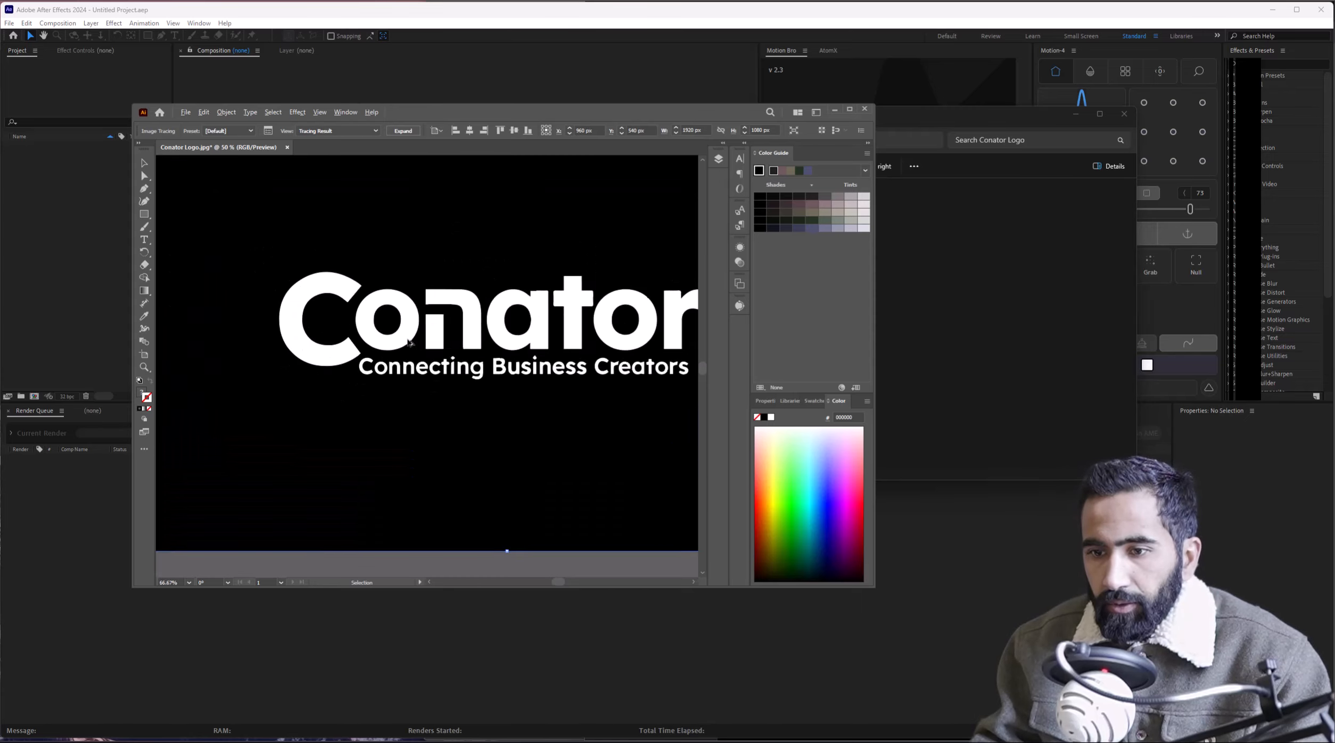
pyautogui.scroll(1, 402, 346)
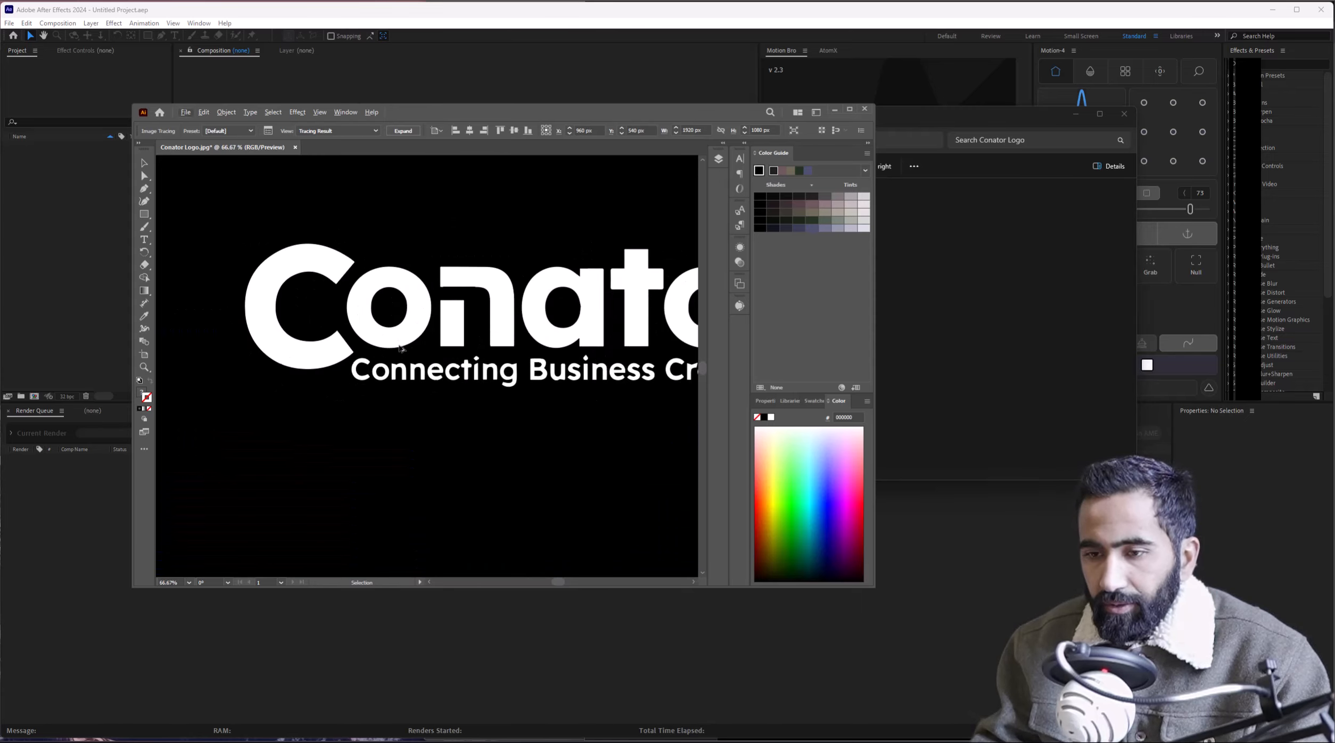
pyautogui.scroll(-1, 401, 347)
# Set the Image Trace preset to 3 Colors to keep dark teal, white and cyan.
pyautogui.click(740, 306)
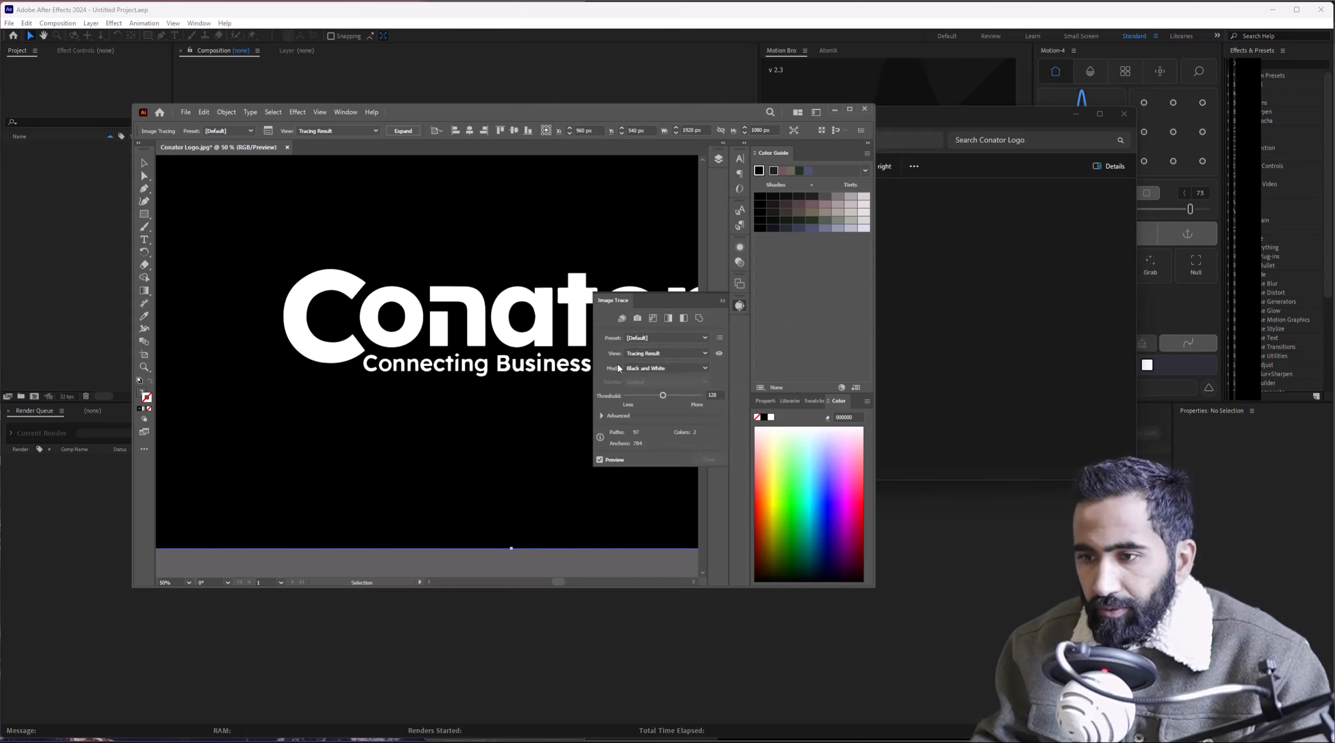
pyautogui.click(650, 339)
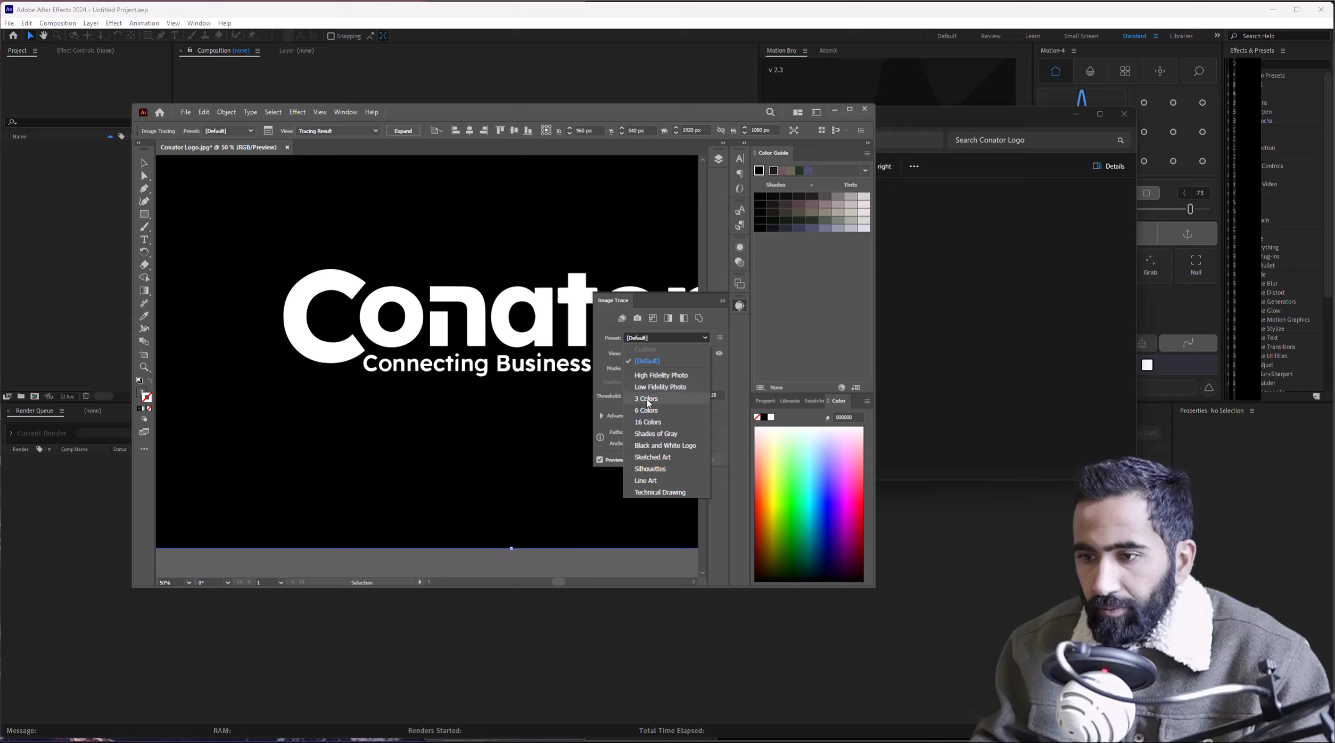
pyautogui.click(646, 399)
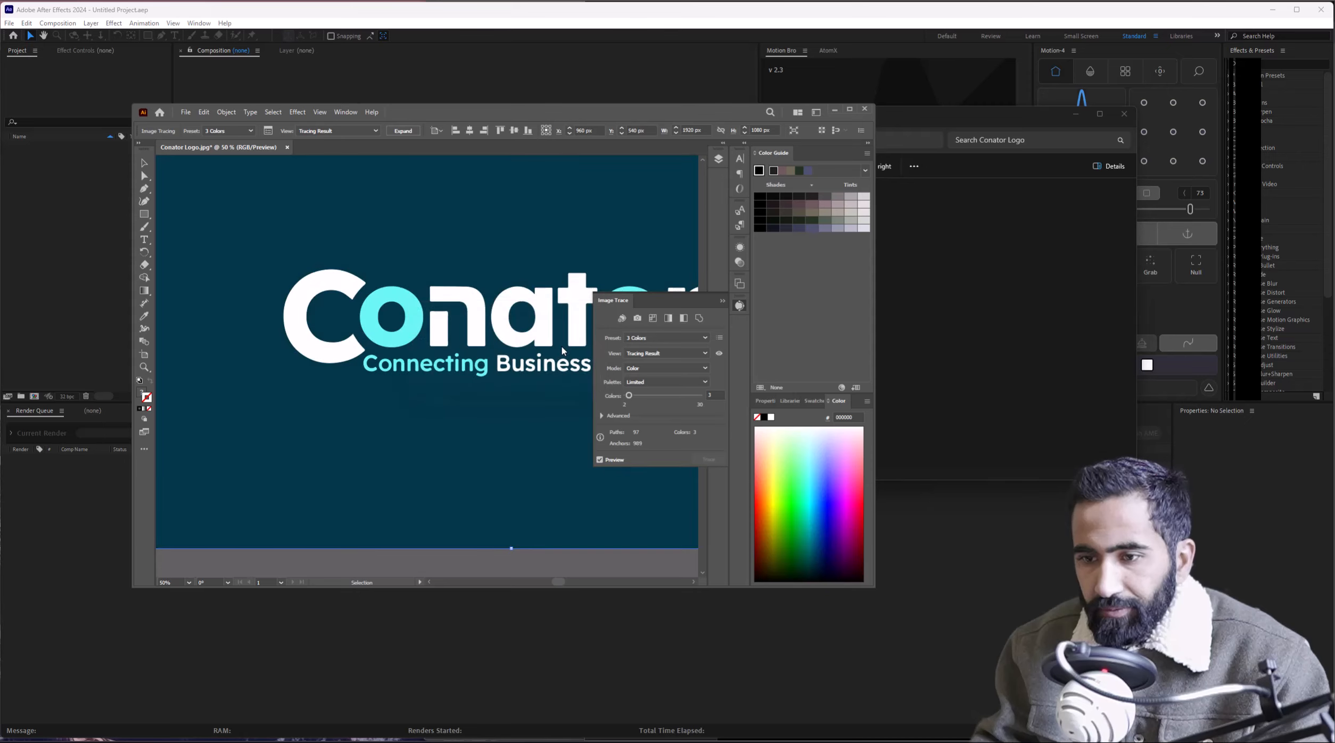
pyautogui.scroll(-2, 451, 355)
pyautogui.scroll(3, 452, 356)
pyautogui.scroll(1, 452, 355)
pyautogui.scroll(-1, 452, 355)
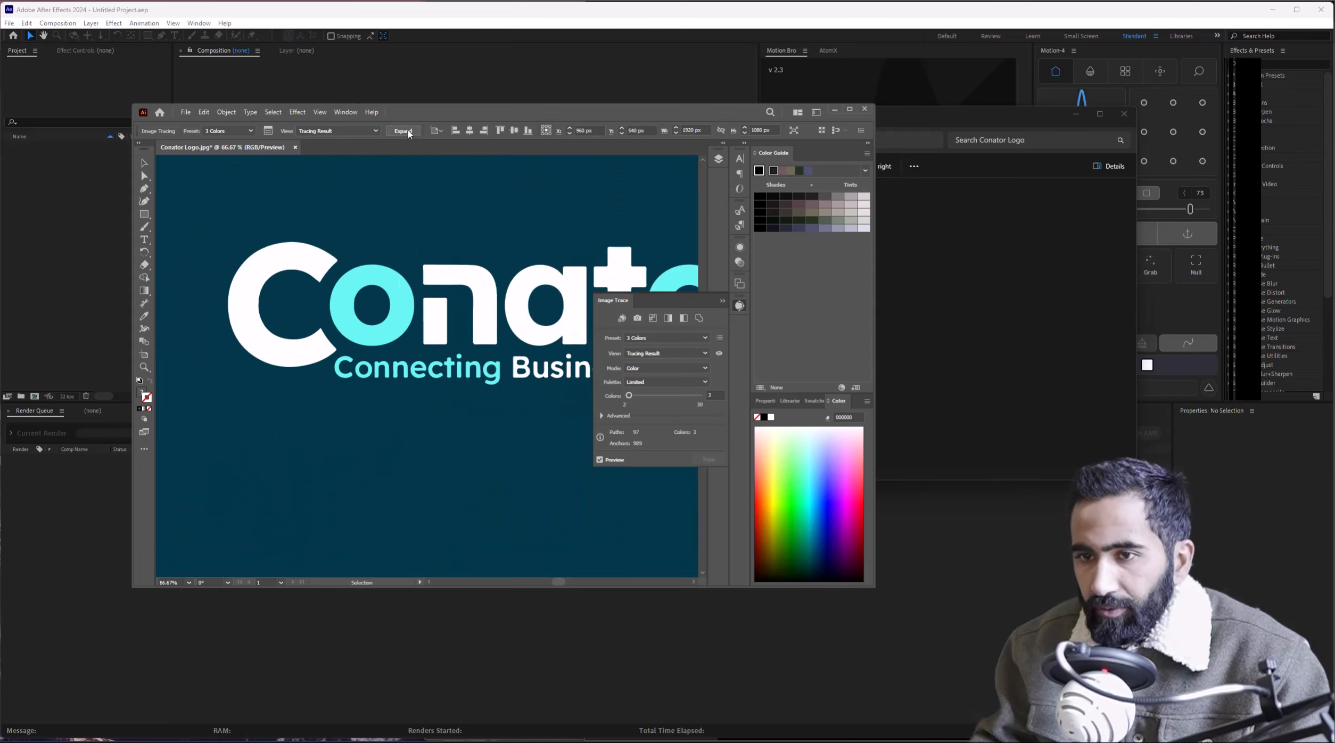
# Close the Image Trace panel and expand the trace into editable vector paths.
pyautogui.click(738, 308)
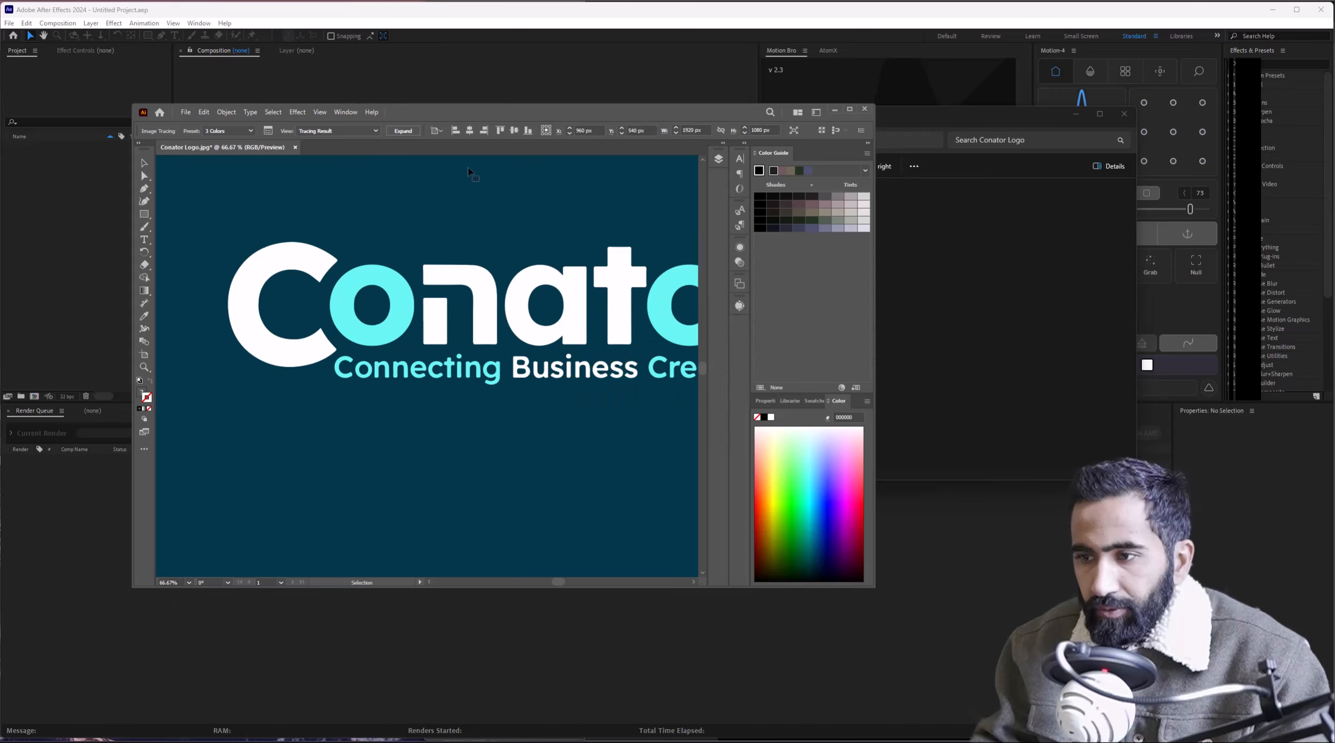
pyautogui.click(403, 131)
pyautogui.scroll(-1, 499, 351)
pyautogui.scroll(2, 530, 354)
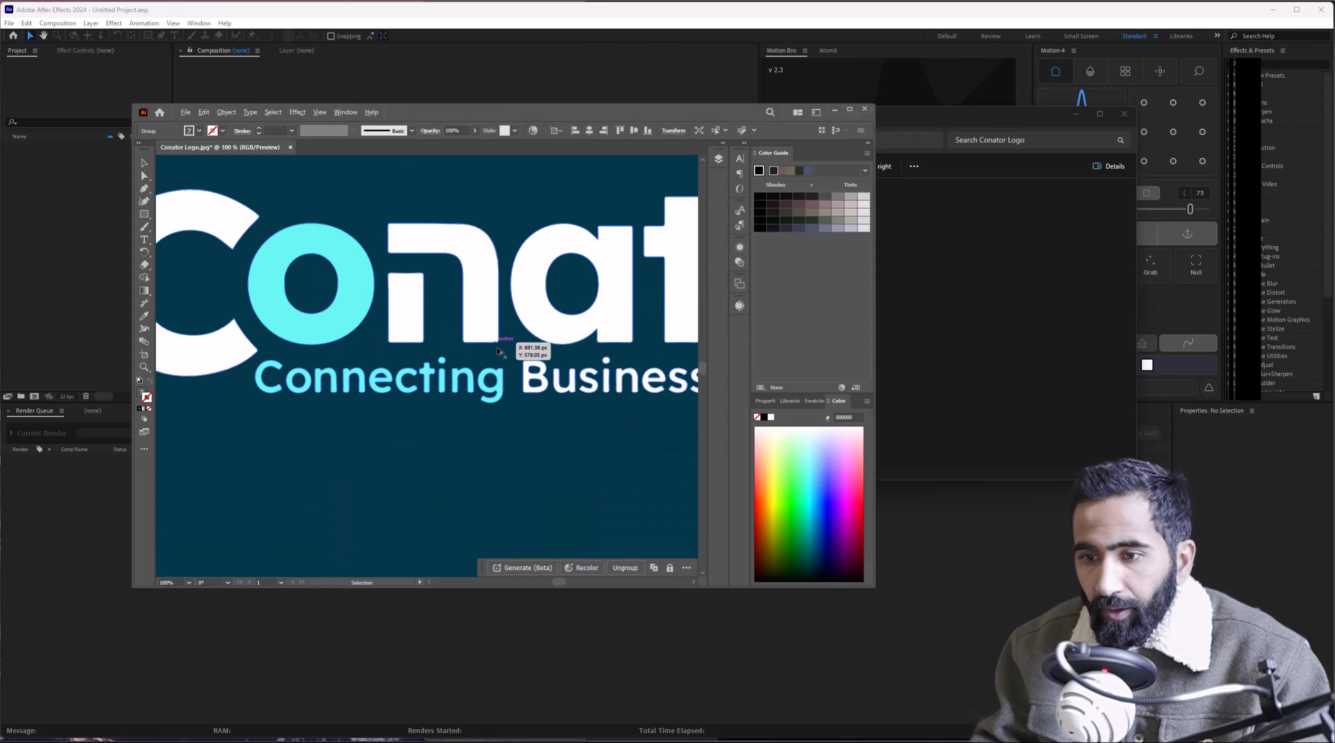
pyautogui.scroll(2, 387, 357)
pyautogui.scroll(-5, 387, 358)
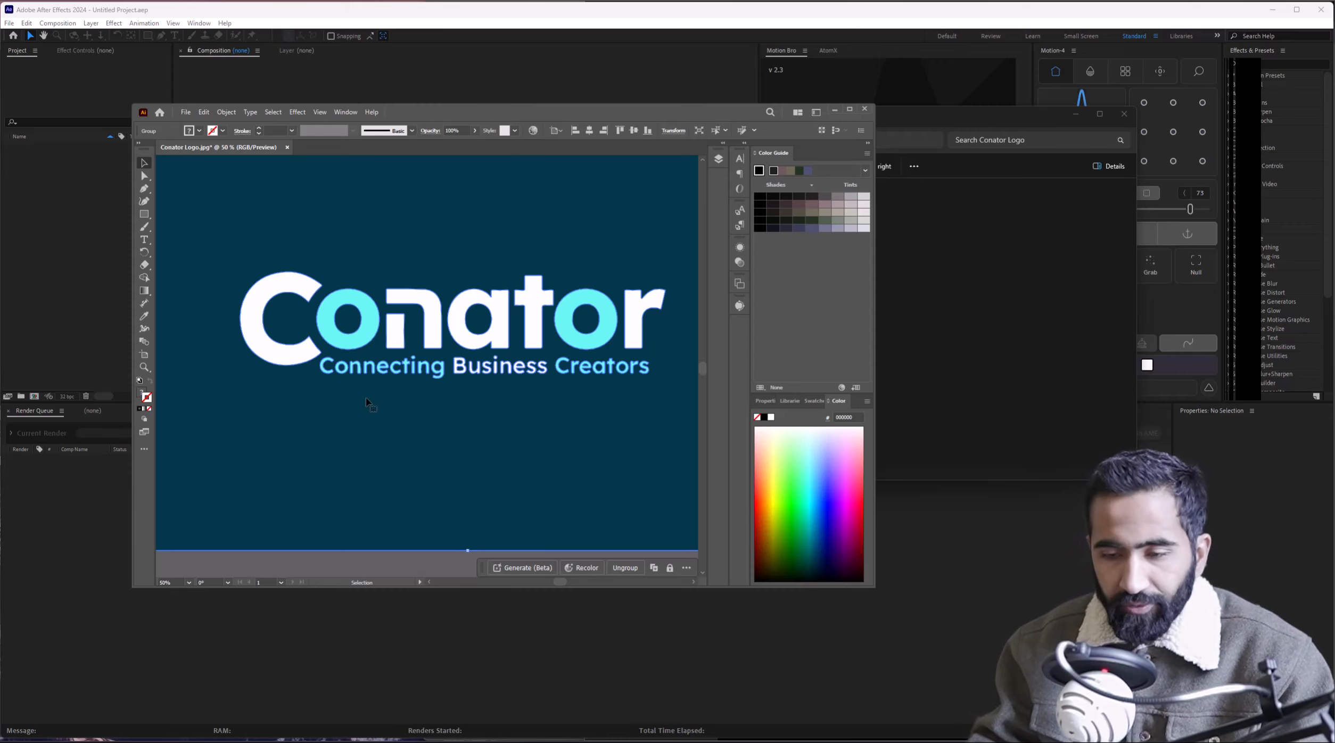
# Zoom out and inspect the expanded compound paths with Direct Selection (A) and Selection (V).
pyautogui.hotkey('ctrl', '-')
pyautogui.hotkey('ctrl', '-')
pyautogui.click(645, 412)
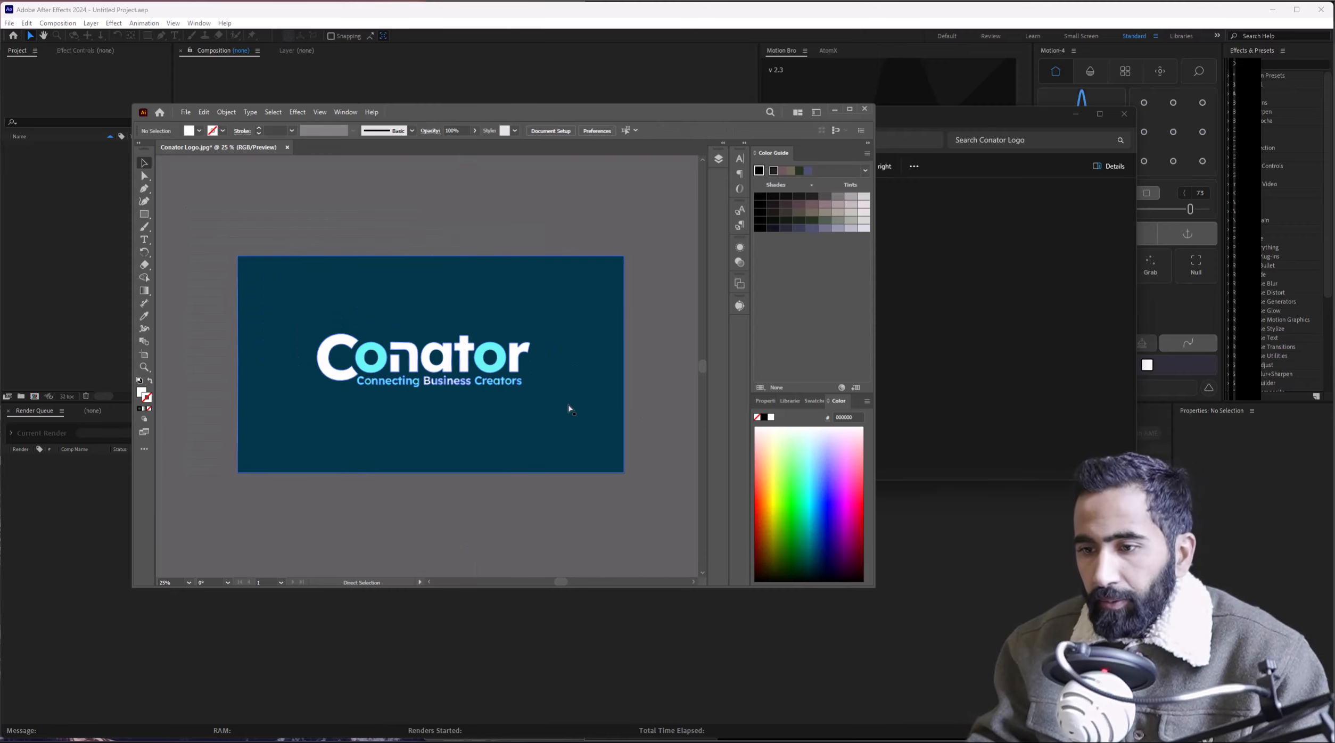
pyautogui.scroll(2, 508, 361)
pyautogui.scroll(-2, 538, 377)
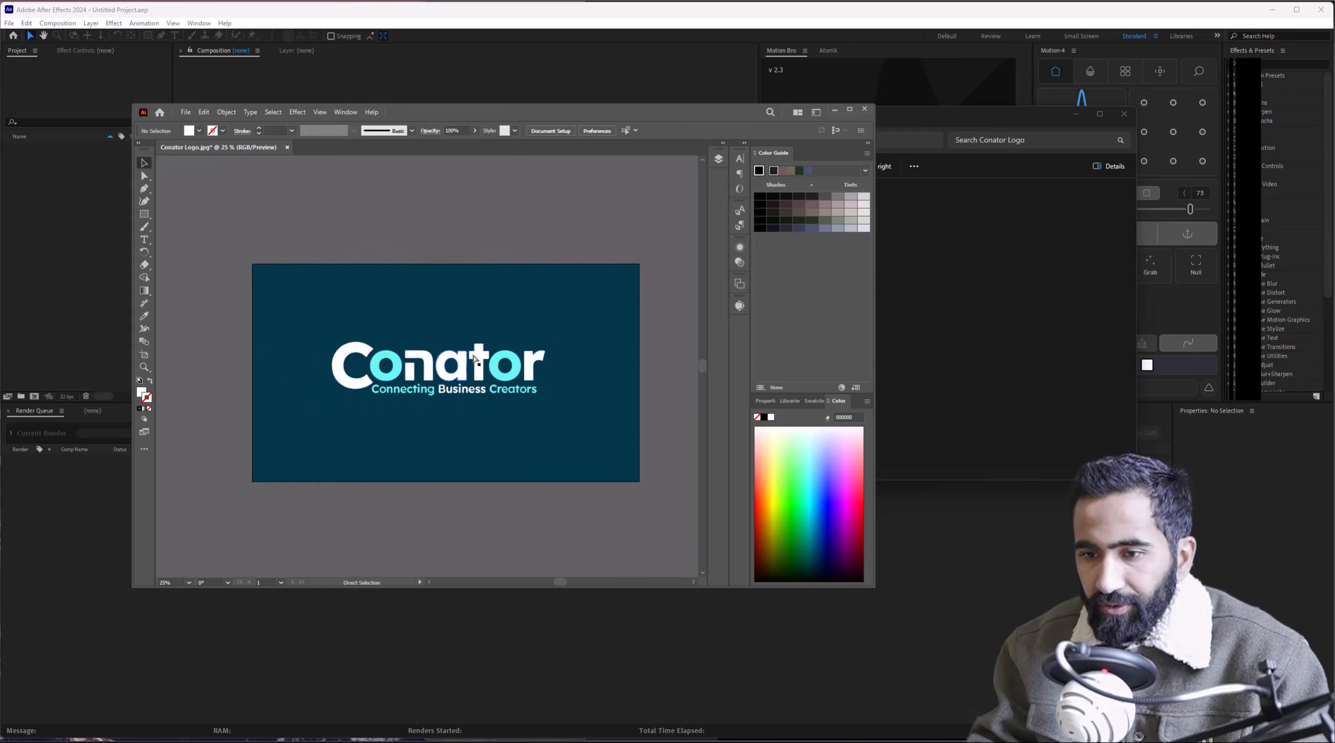
pyautogui.scroll(2, 542, 395)
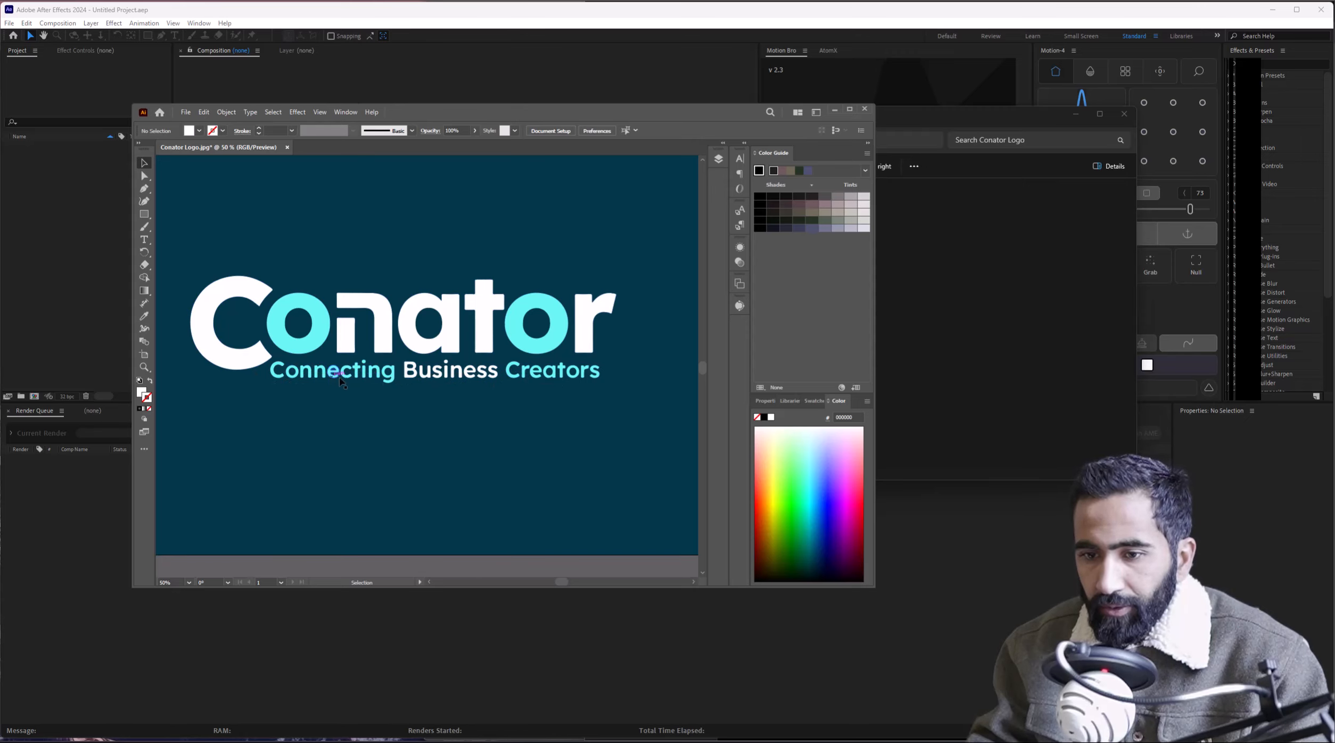
pyautogui.scroll(-1, 301, 378)
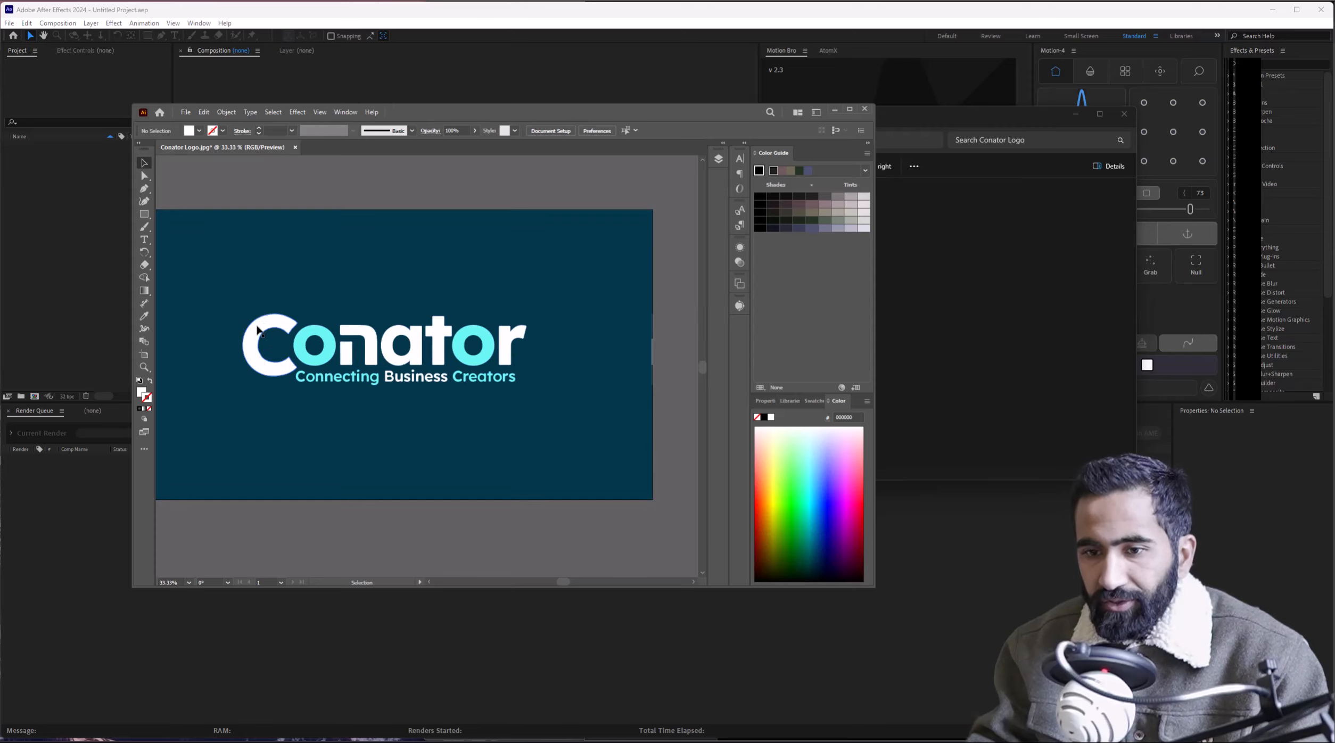
pyautogui.press('a')
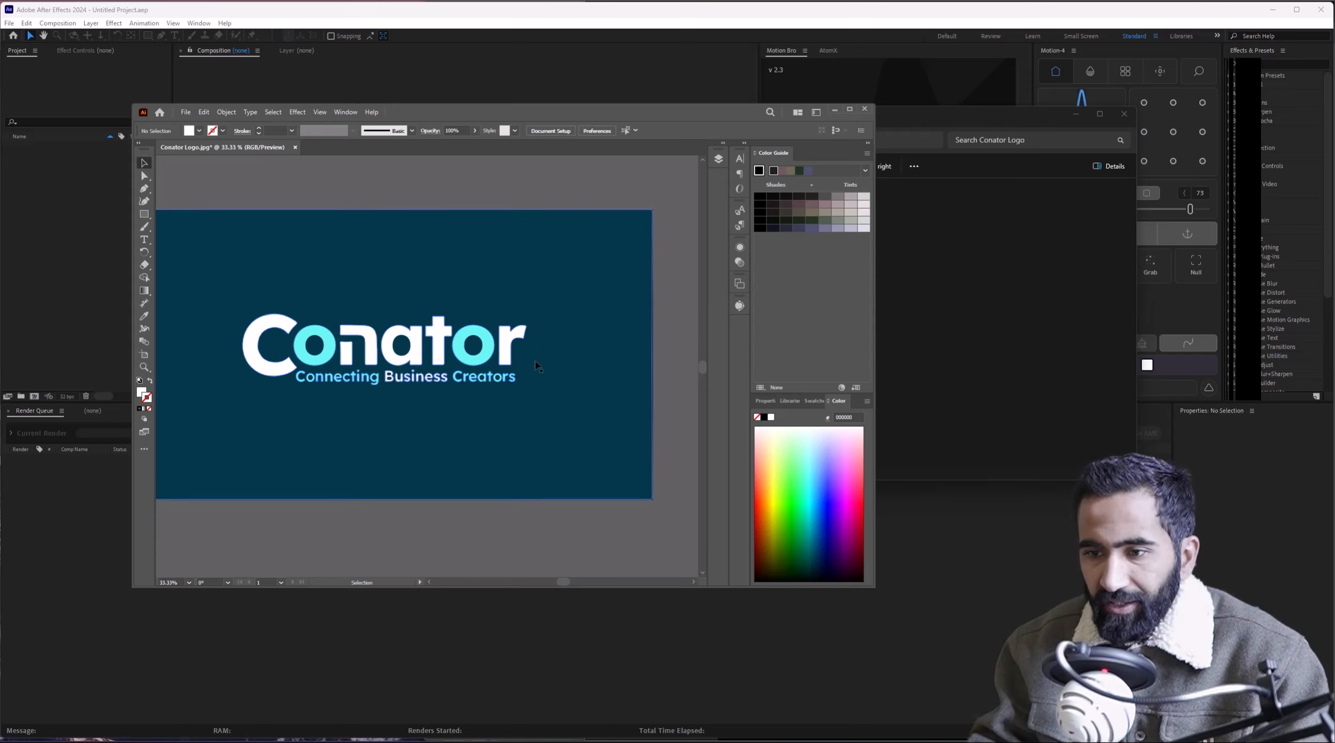
pyautogui.click(572, 436)
pyautogui.press('v')
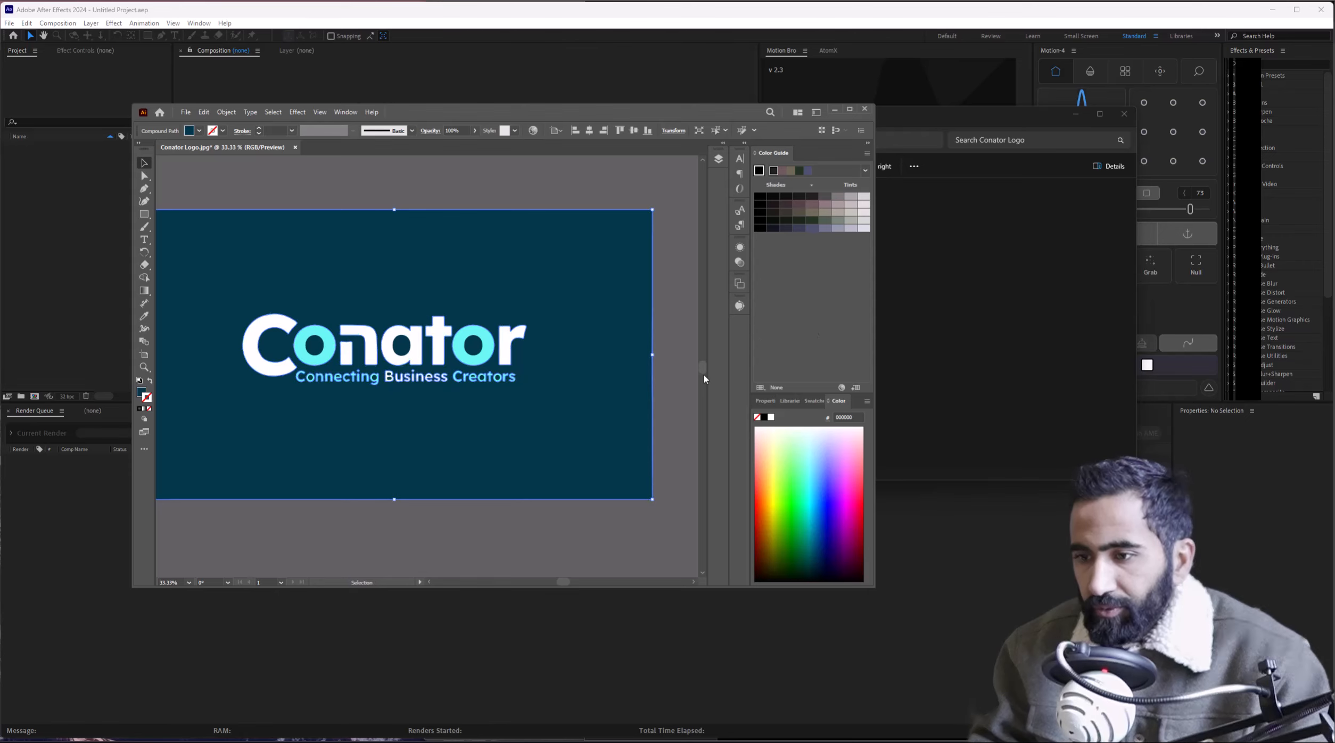
pyautogui.scroll(-5, 704, 373)
pyautogui.scroll(3, 663, 371)
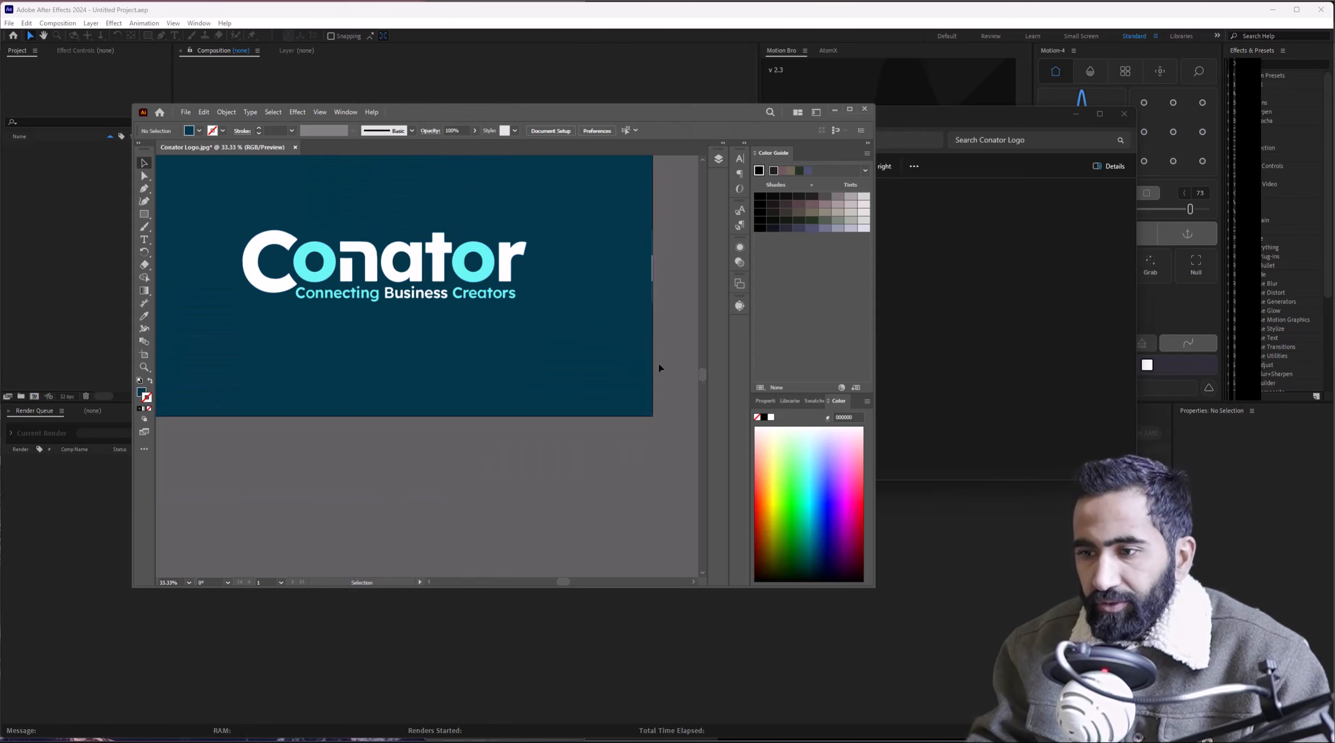
pyautogui.press('a')
pyautogui.press('v')
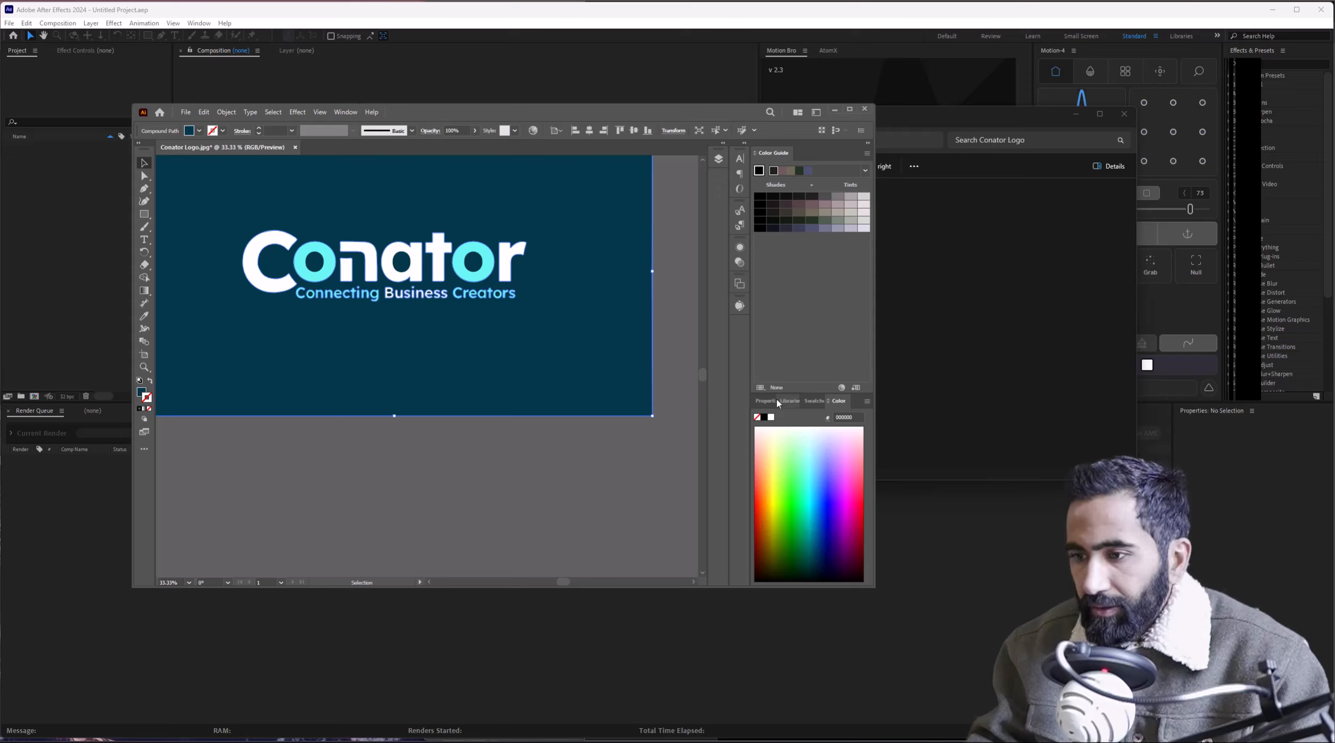
pyautogui.click(724, 159)
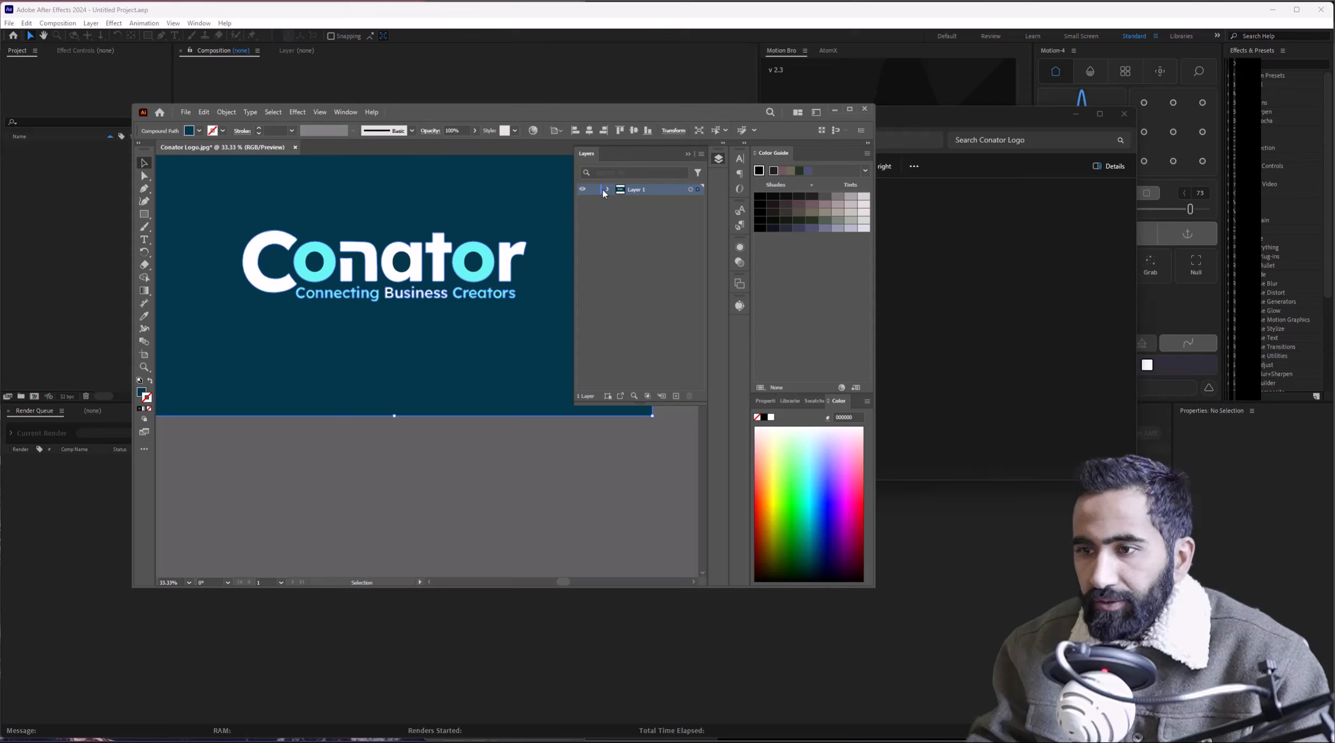
pyautogui.click(618, 201)
pyautogui.scroll(-5, 638, 331)
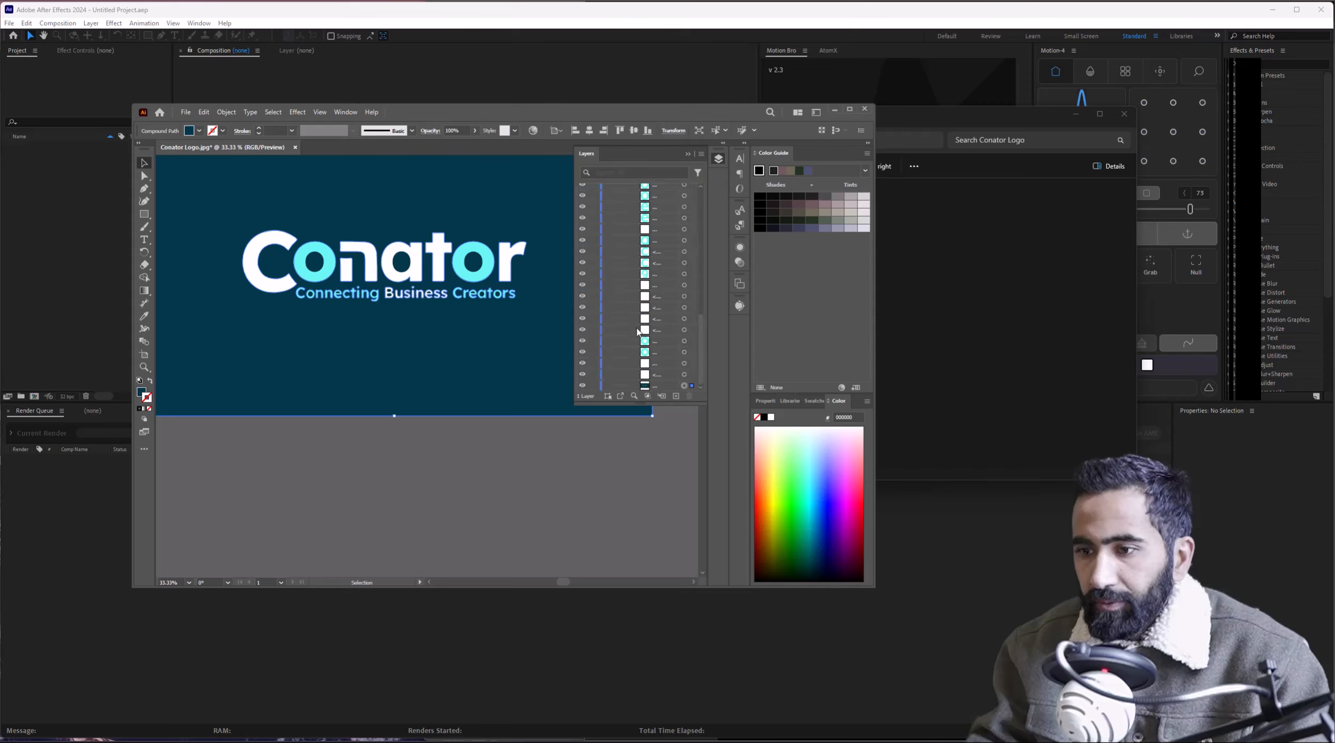
pyautogui.click(595, 385)
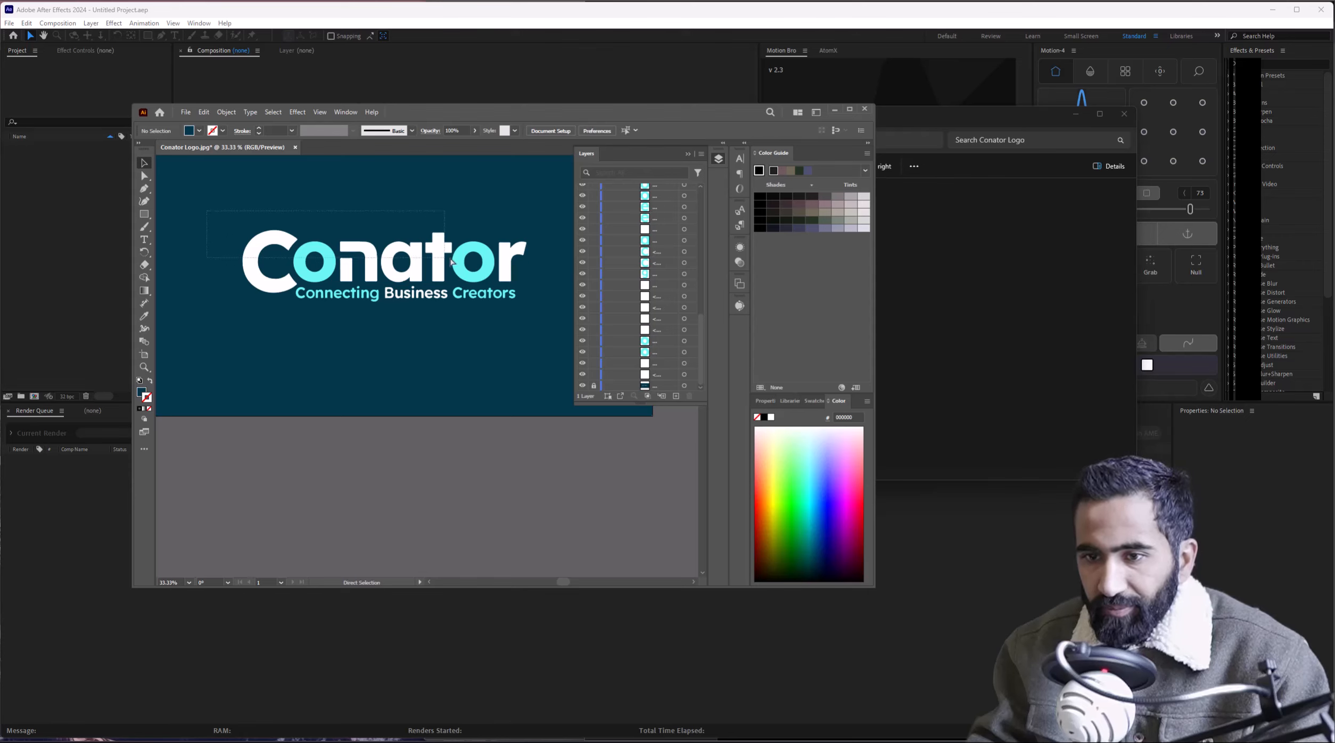
pyautogui.hotkey('ctrl', 'a')
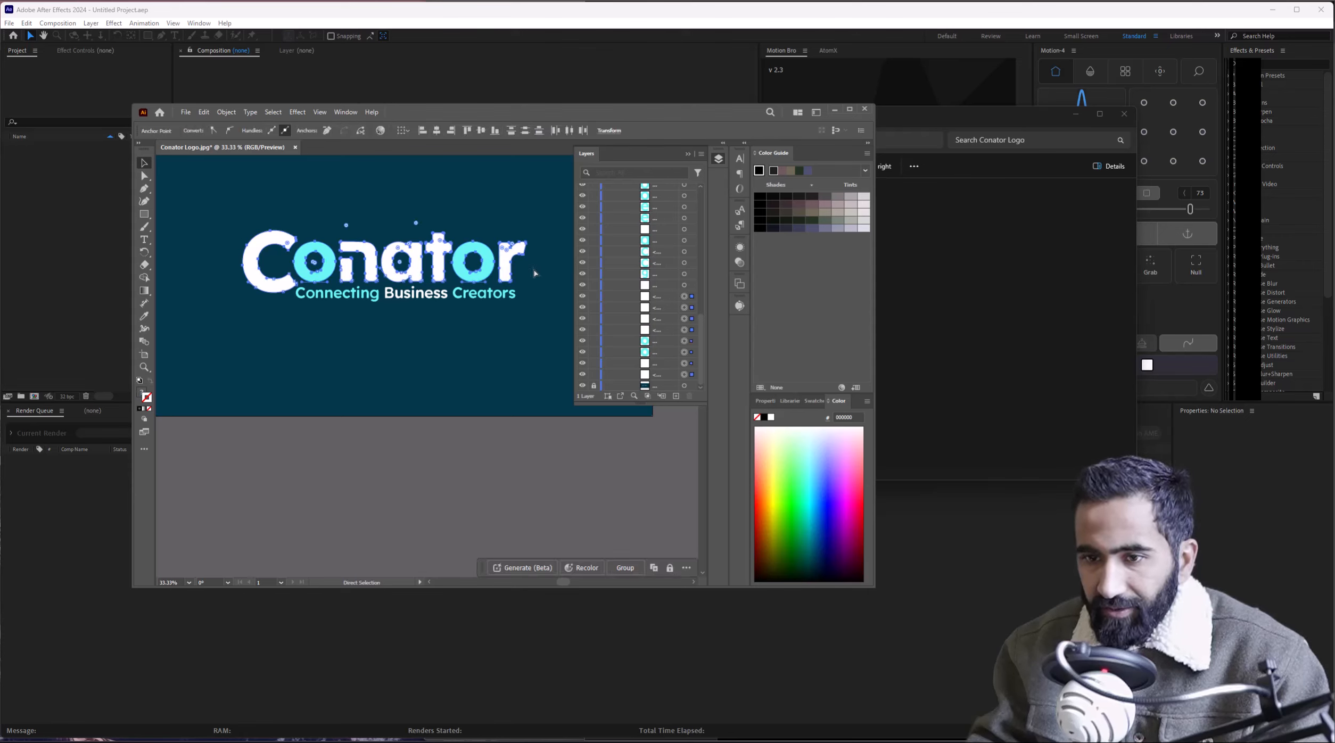
pyautogui.moveTo(281, 244); pyautogui.dragTo(329, 196)
pyautogui.hotkey('ctrl', 'z')
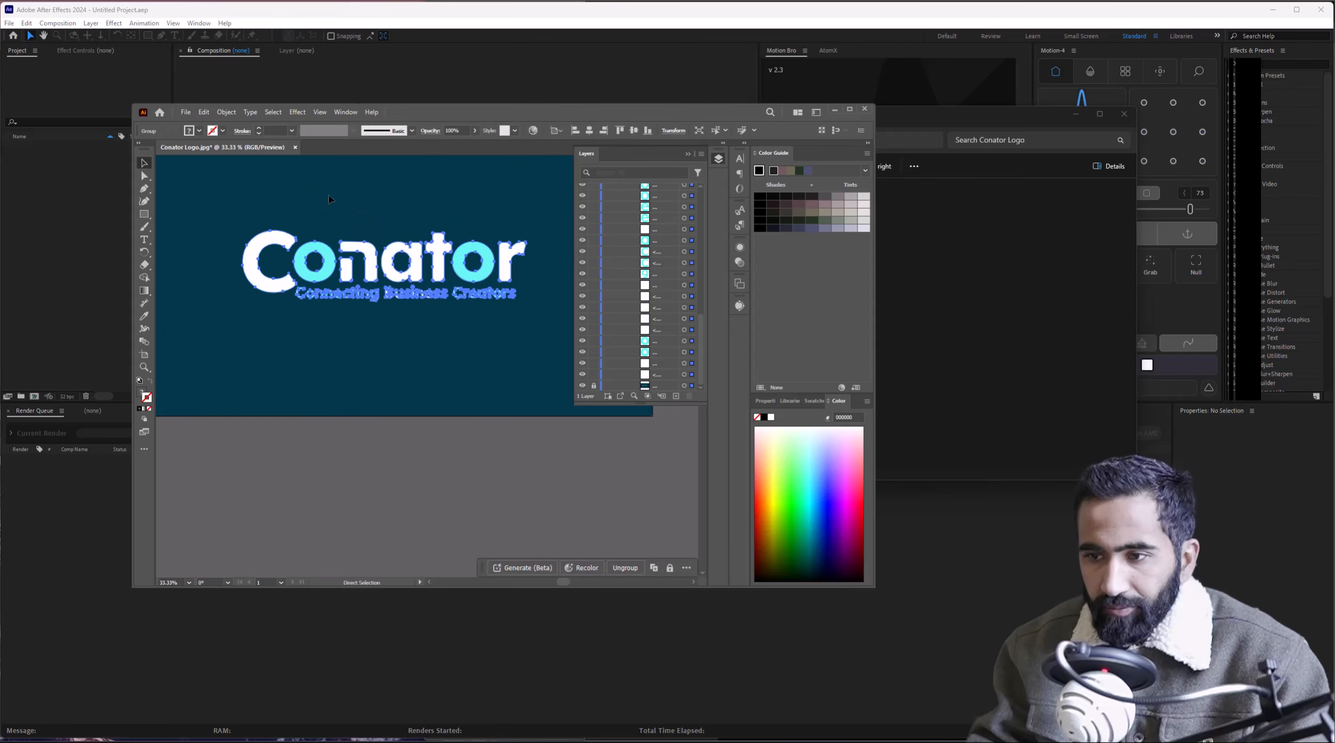
pyautogui.press('v')
pyautogui.click(523, 453)
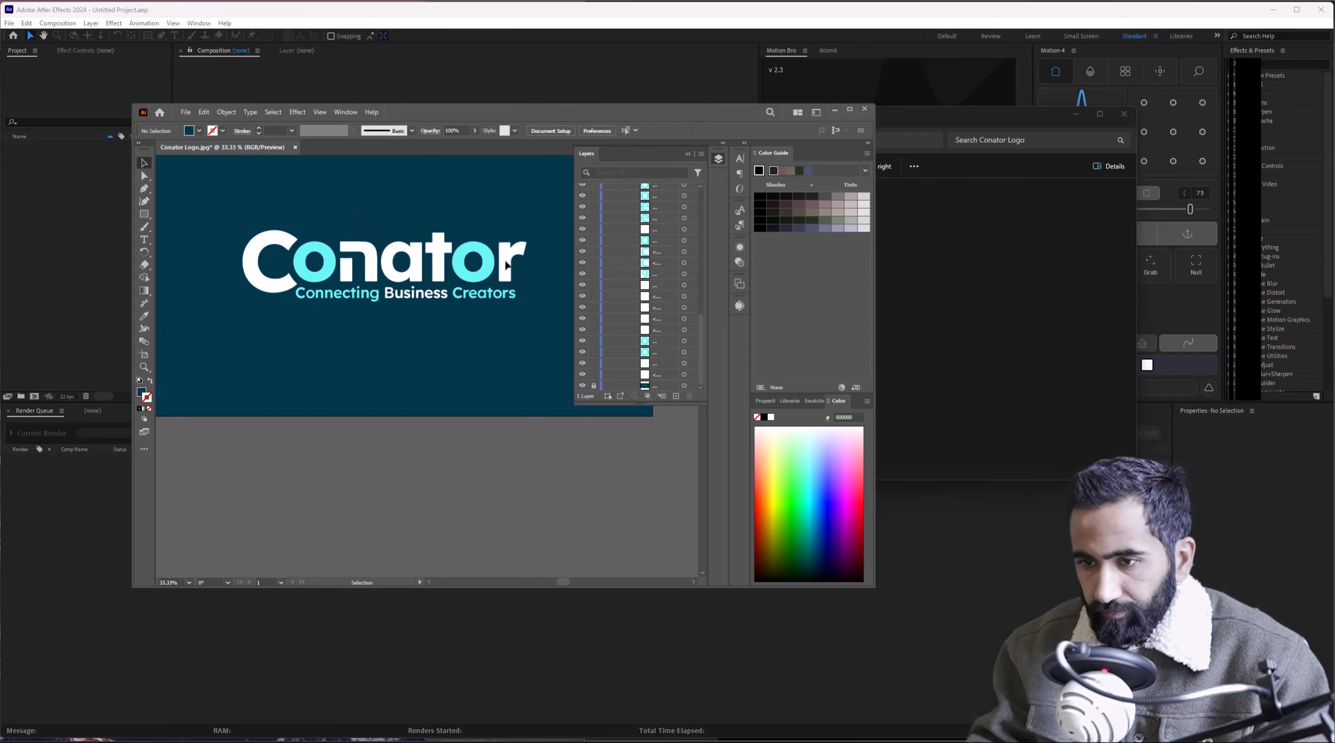
pyautogui.keyDown('ctrl'); pyautogui.click(509, 264); pyautogui.keyUp('ctrl')
pyautogui.keyDown('ctrl'); pyautogui.keyDown('shift'); pyautogui.click(467, 252); pyautogui.keyUp('shift'); pyautogui.keyUp('ctrl')
pyautogui.keyDown('ctrl'); pyautogui.keyDown('shift'); pyautogui.click(437, 251); pyautogui.keyUp('shift'); pyautogui.keyUp('ctrl')
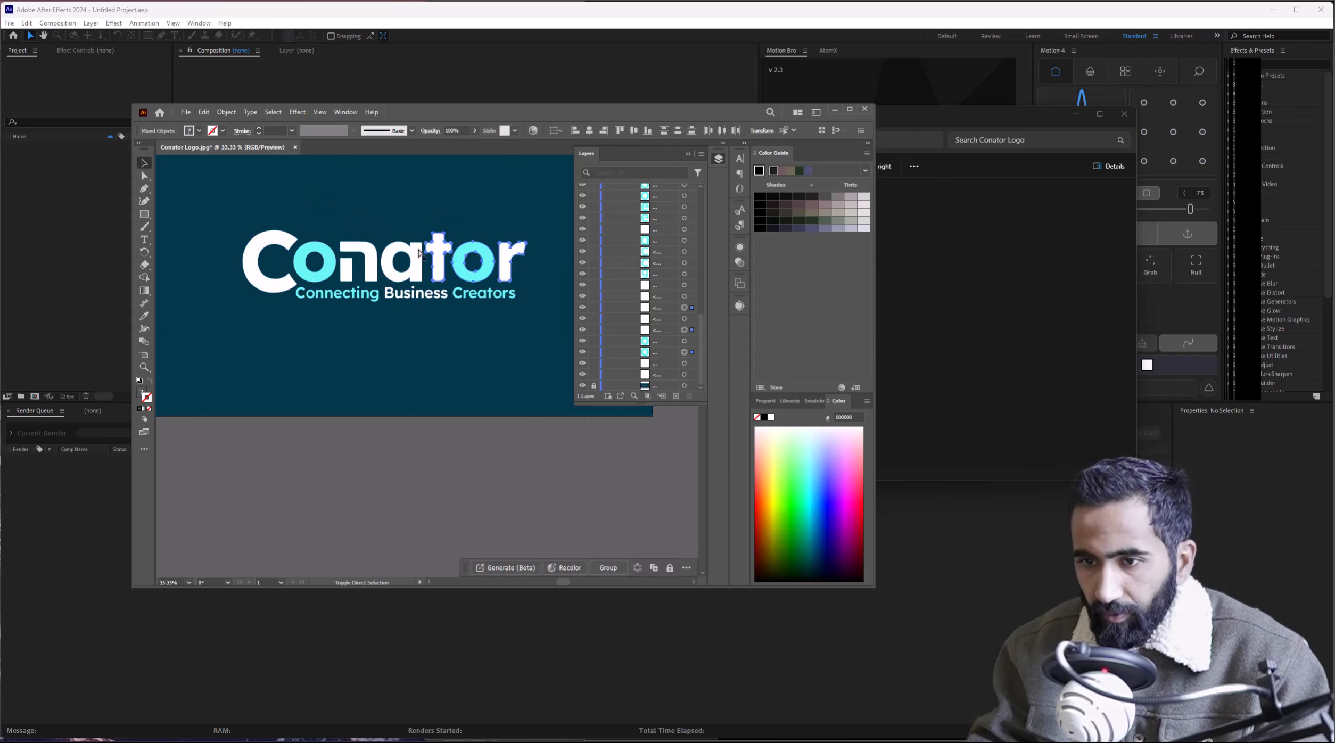
pyautogui.keyDown('ctrl'); pyautogui.keyDown('shift'); pyautogui.click(405, 257); pyautogui.keyUp('shift'); pyautogui.keyUp('ctrl')
pyautogui.keyDown('ctrl'); pyautogui.keyDown('shift'); pyautogui.click(362, 255); pyautogui.keyUp('shift'); pyautogui.keyUp('ctrl')
pyautogui.keyDown('ctrl'); pyautogui.keyDown('shift'); pyautogui.click(331, 258); pyautogui.keyUp('shift'); pyautogui.keyUp('ctrl')
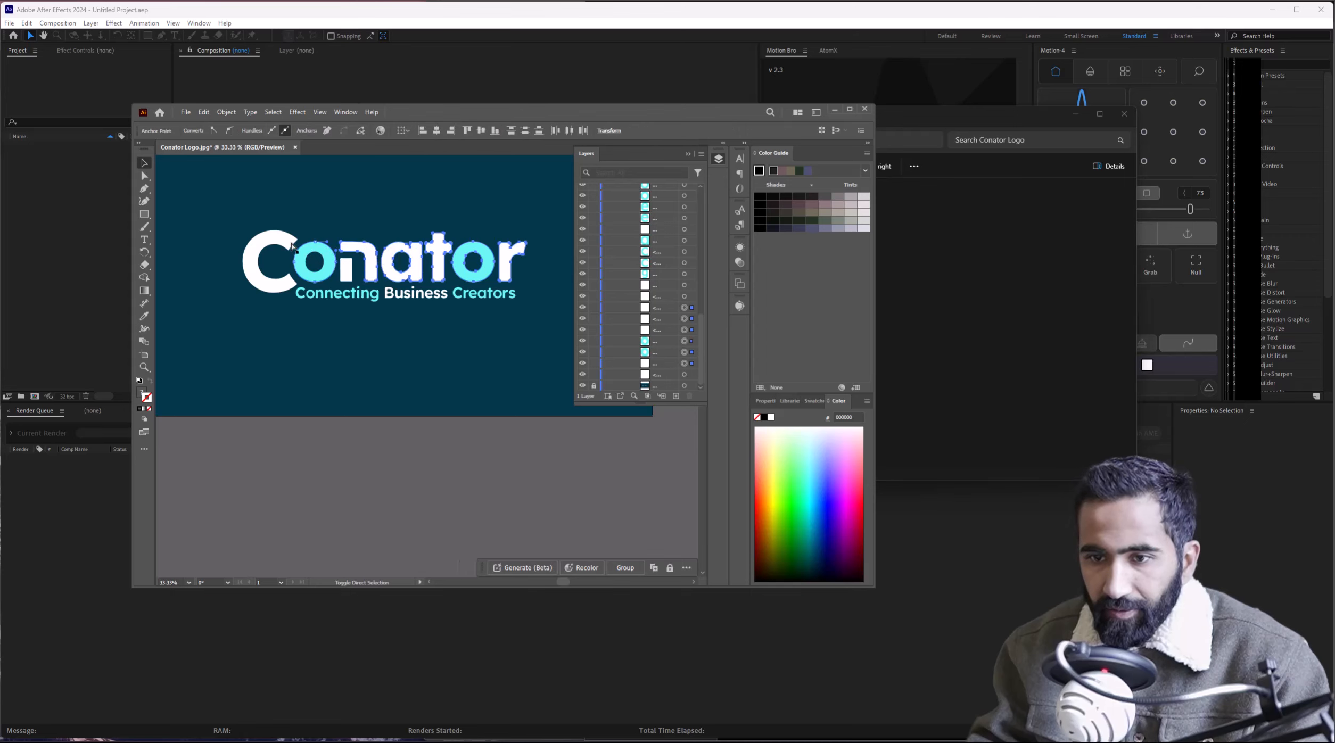
pyautogui.keyDown('ctrl'); pyautogui.keyDown('shift'); pyautogui.click(288, 246); pyautogui.keyUp('shift'); pyautogui.keyUp('ctrl')
pyautogui.moveTo(304, 255); pyautogui.dragTo(332, 233)
pyautogui.hotkey('ctrl', 'z')
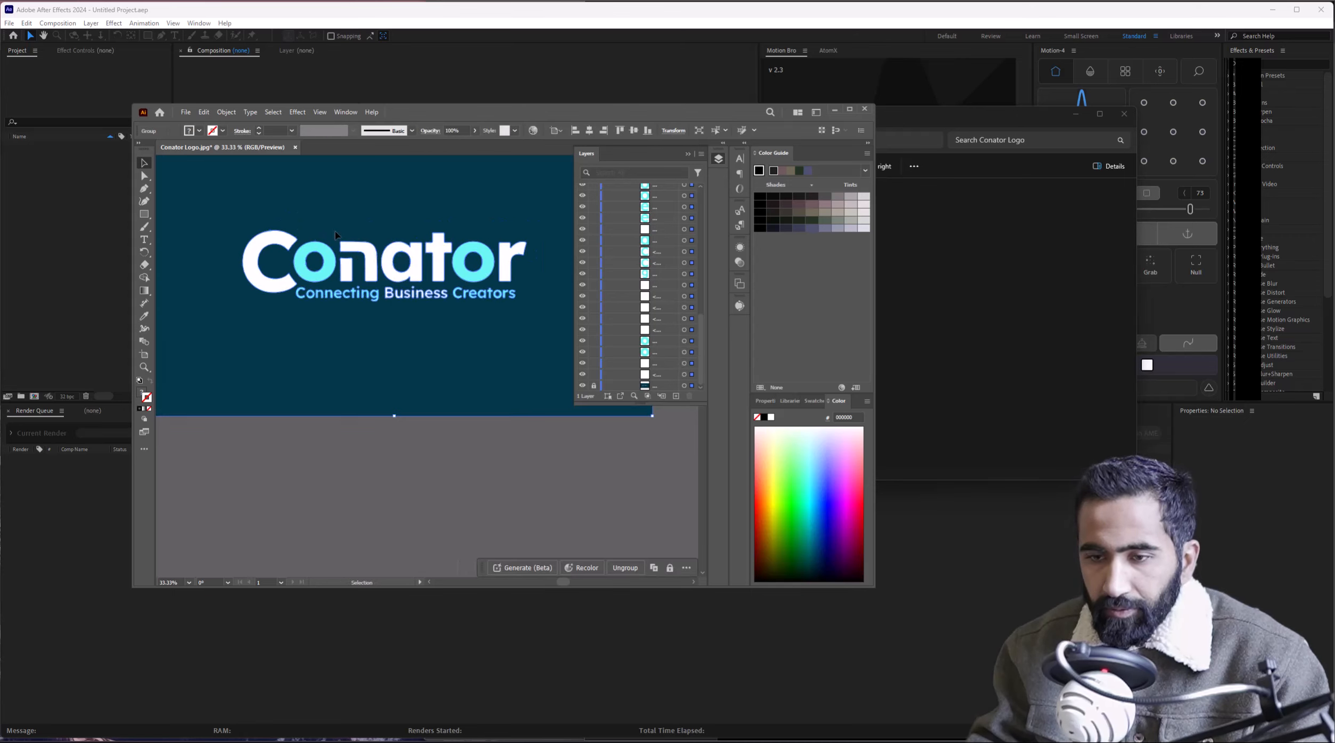
# Hide the dark blue background and select the tagline paths, undoing a trial delete and move.
pyautogui.click(583, 385)
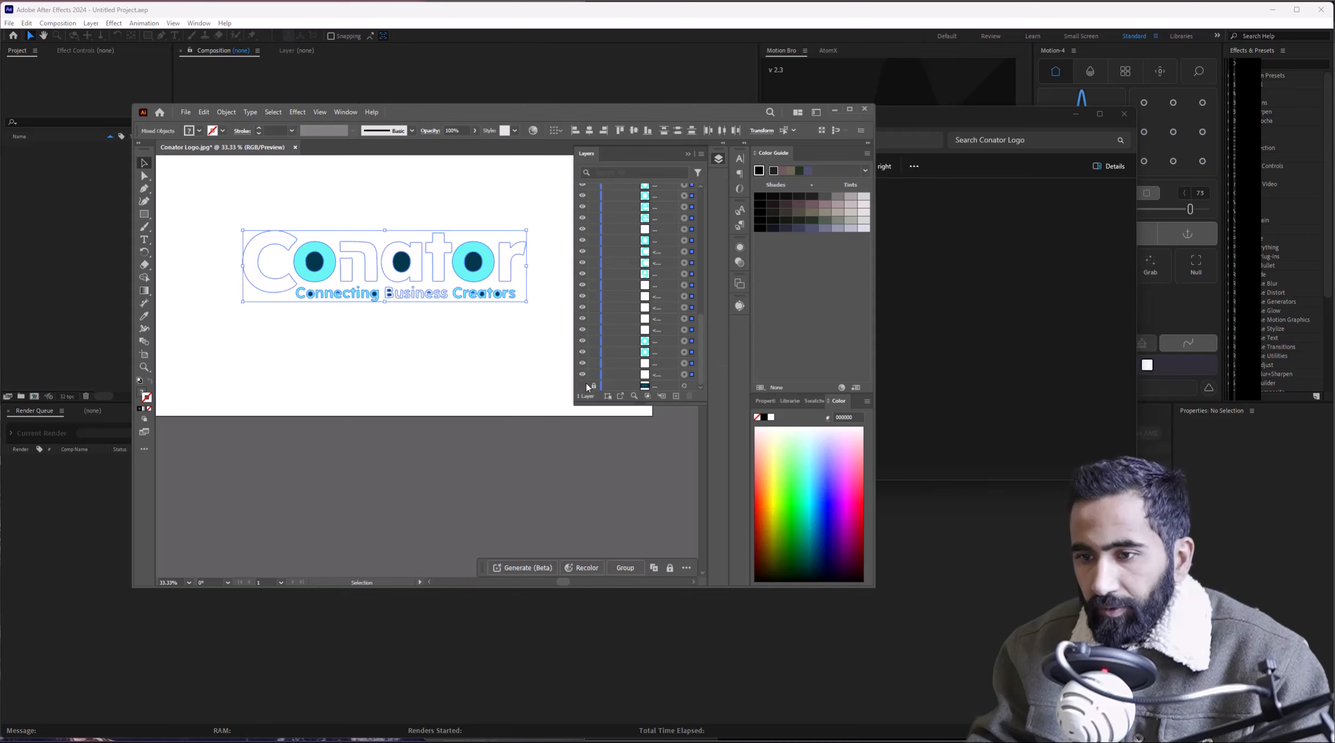
pyautogui.click(485, 318)
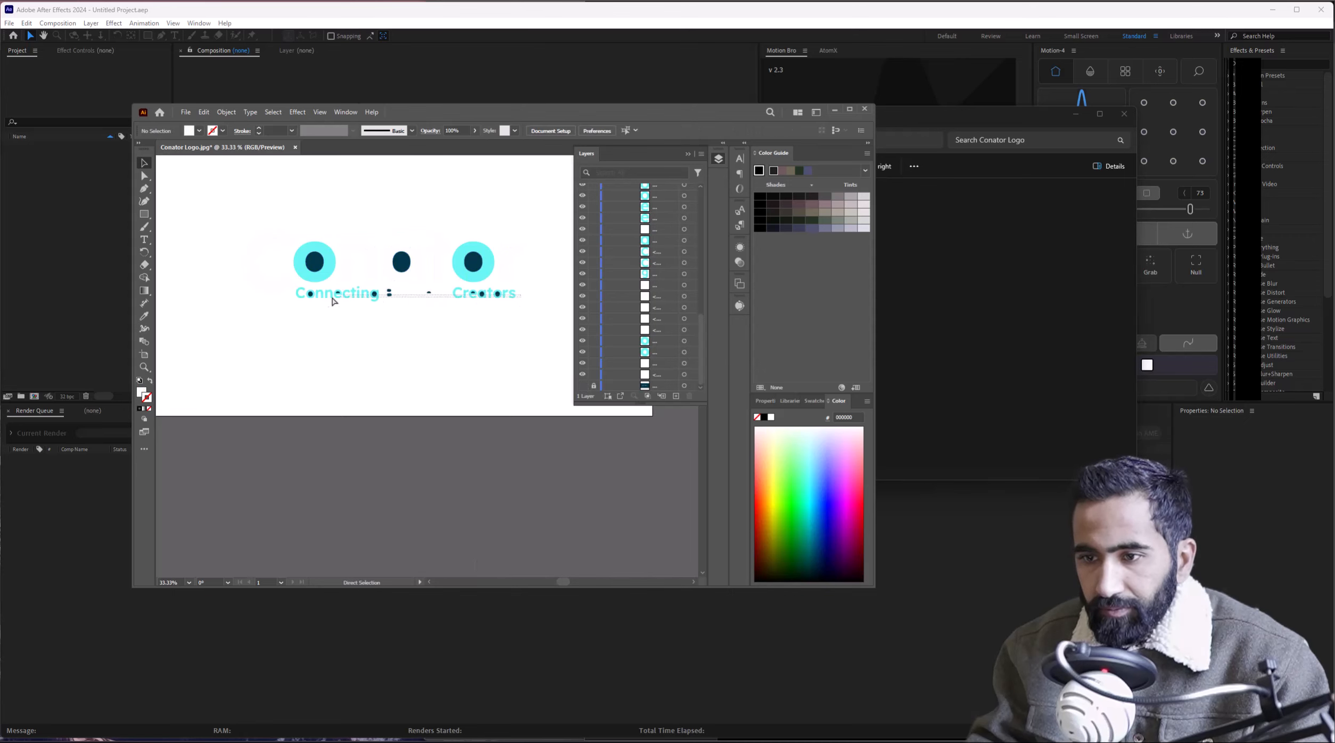
pyautogui.click(301, 303)
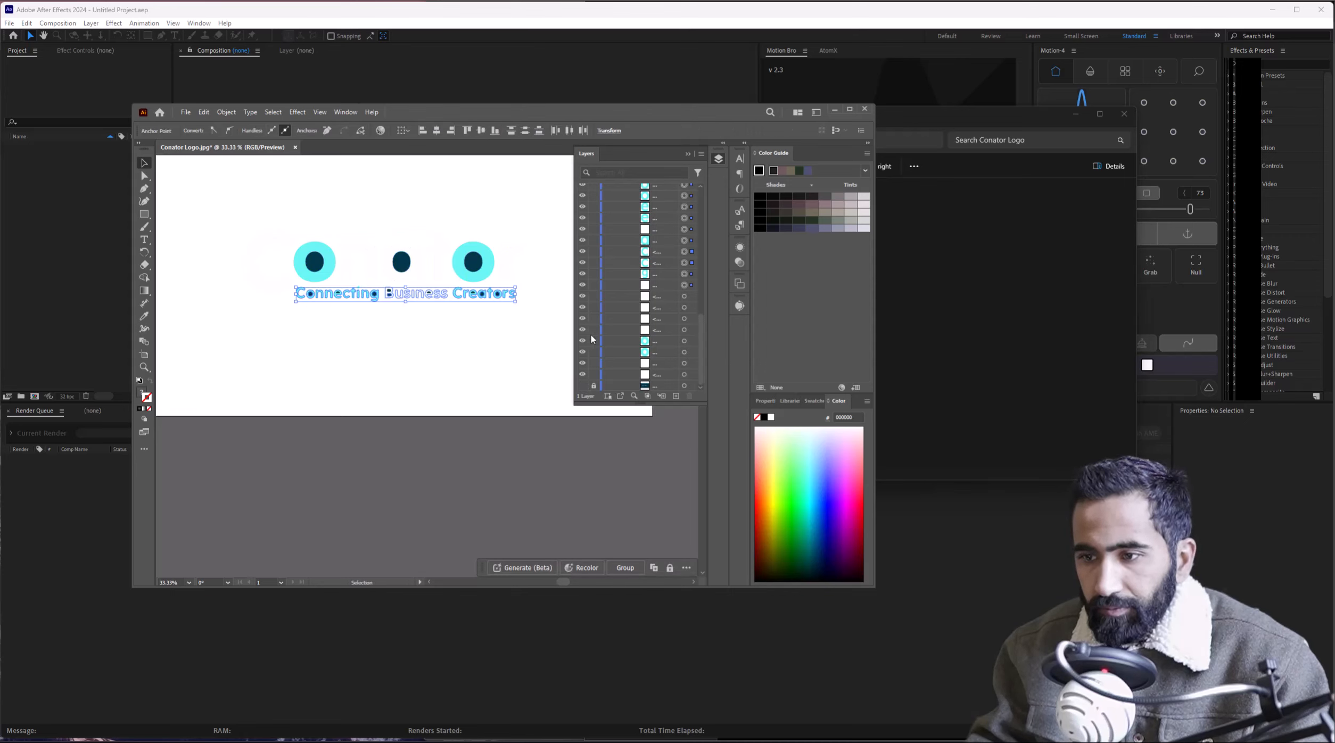
pyautogui.press('Delete')
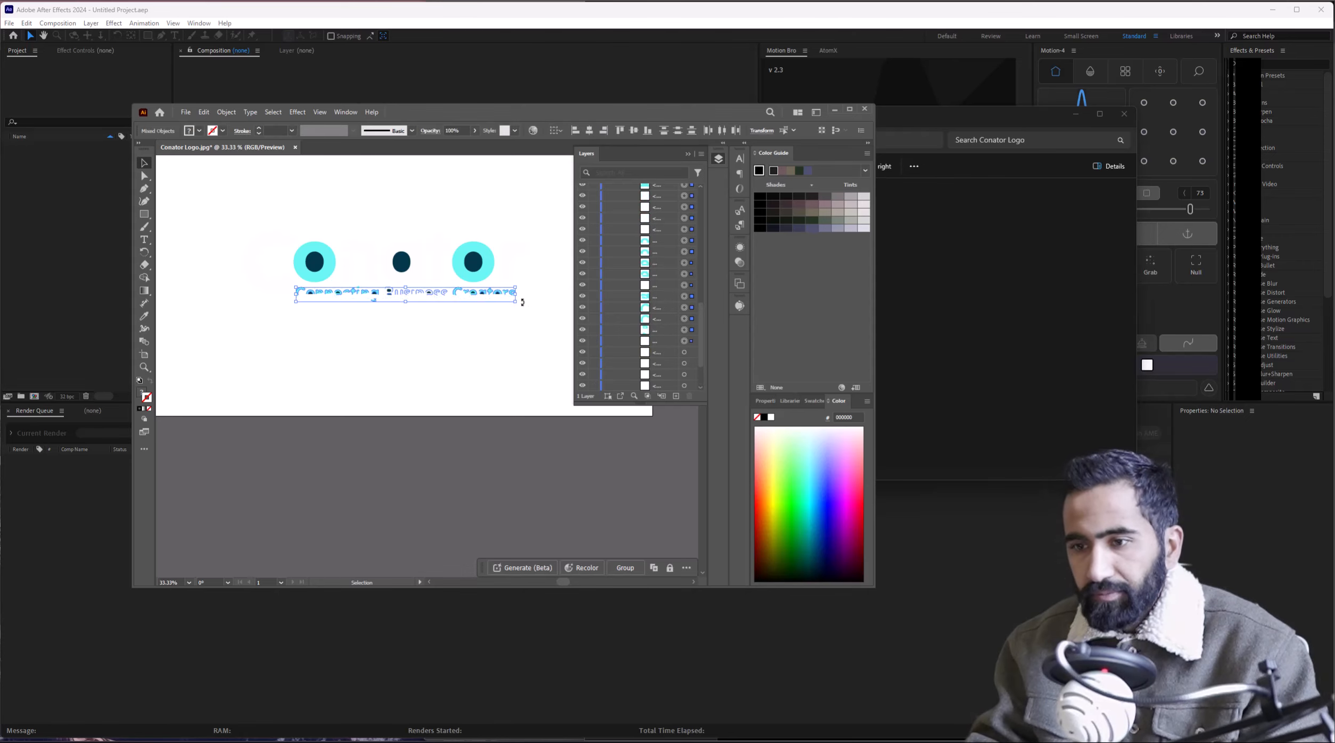
pyautogui.hotkey('ctrl', 'z')
pyautogui.click(527, 296)
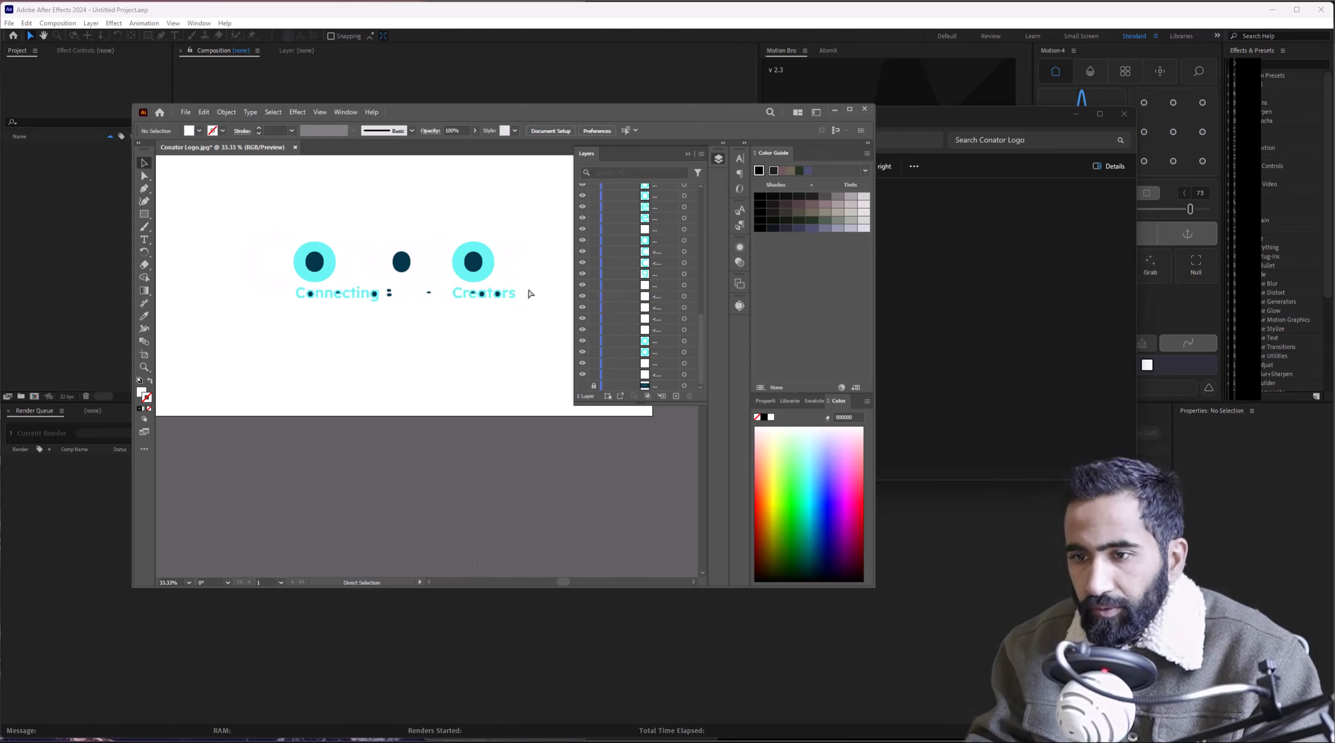
pyautogui.moveTo(528, 288); pyautogui.dragTo(387, 313)
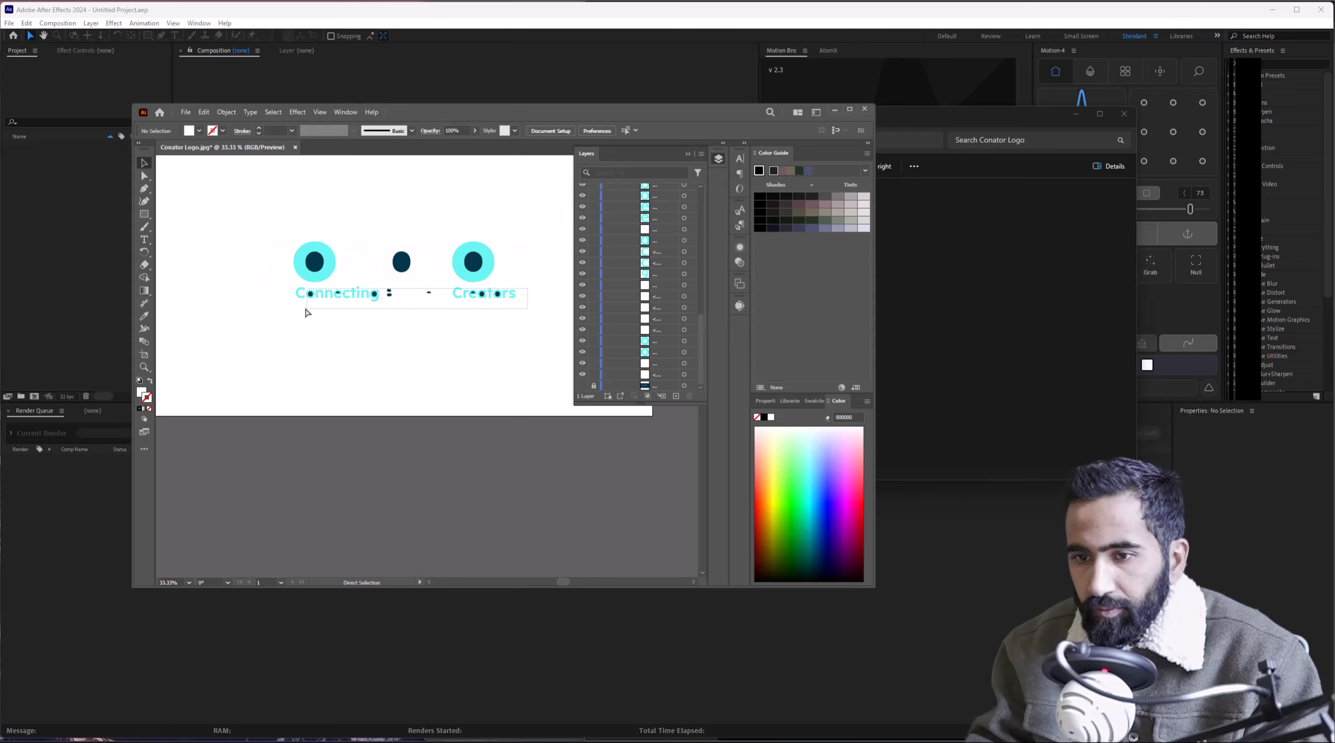
pyautogui.moveTo(297, 312); pyautogui.dragTo(302, 299)
pyautogui.scroll(3, 297, 310)
pyautogui.hotkey('ctrl', 'z')
pyautogui.scroll(-2, 309, 312)
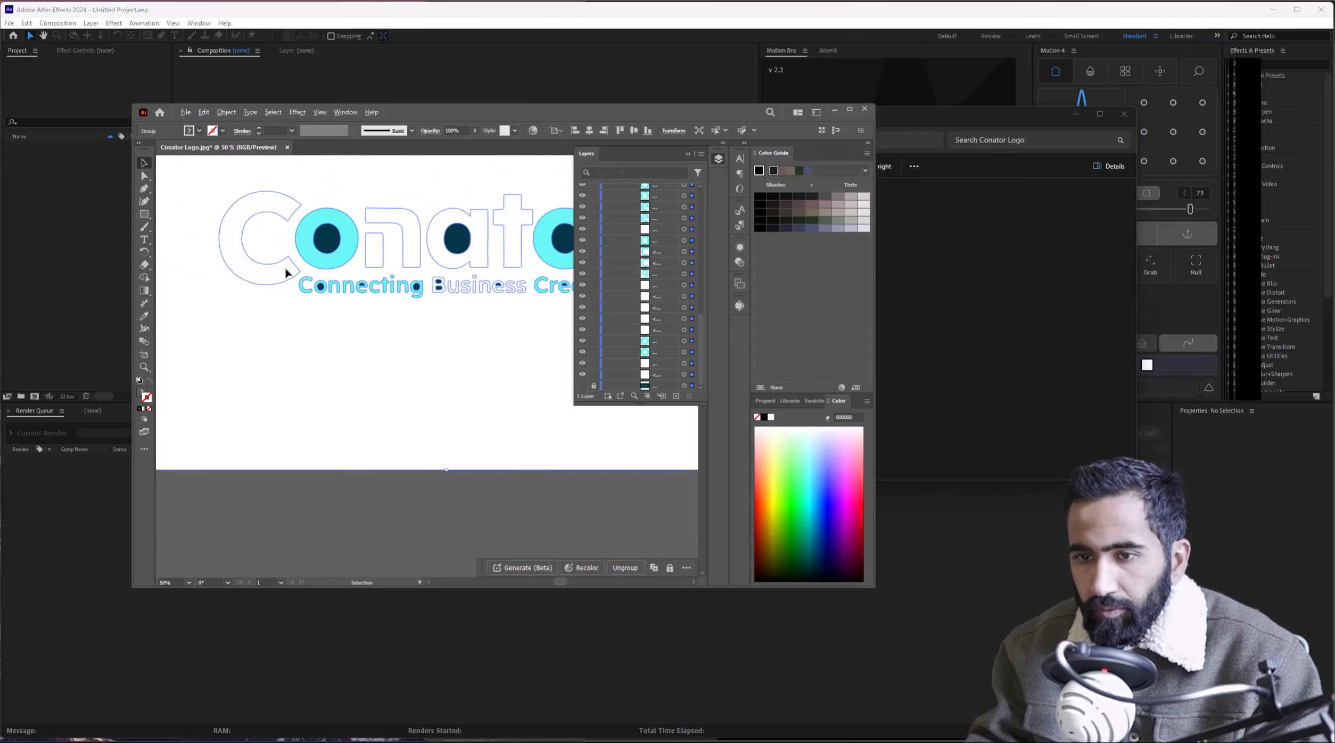
pyautogui.scroll(-2, 256, 246)
pyautogui.click(342, 299)
pyautogui.scroll(2, 397, 284)
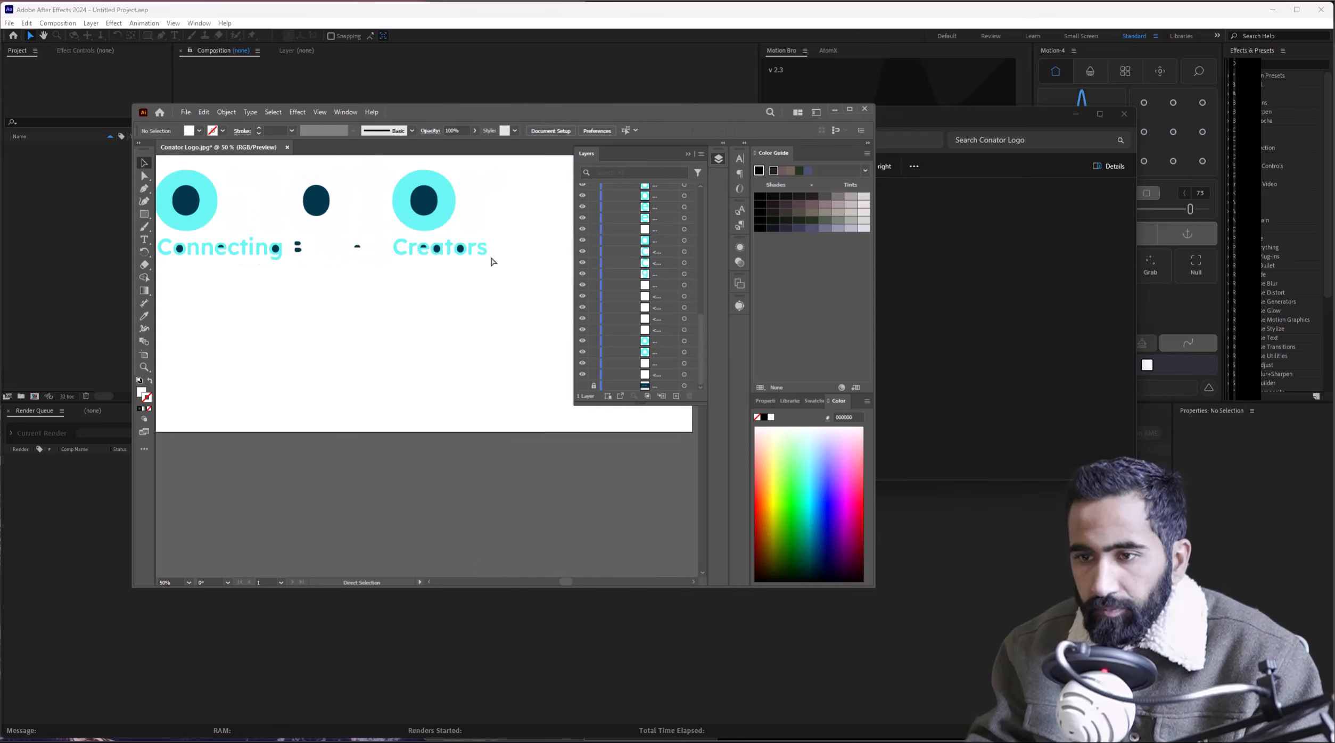
# Hide the tagline, marquee-select the Conator letter outlines and group them with Ctrl+G.
pyautogui.moveTo(466, 273); pyautogui.dragTo(214, 329)
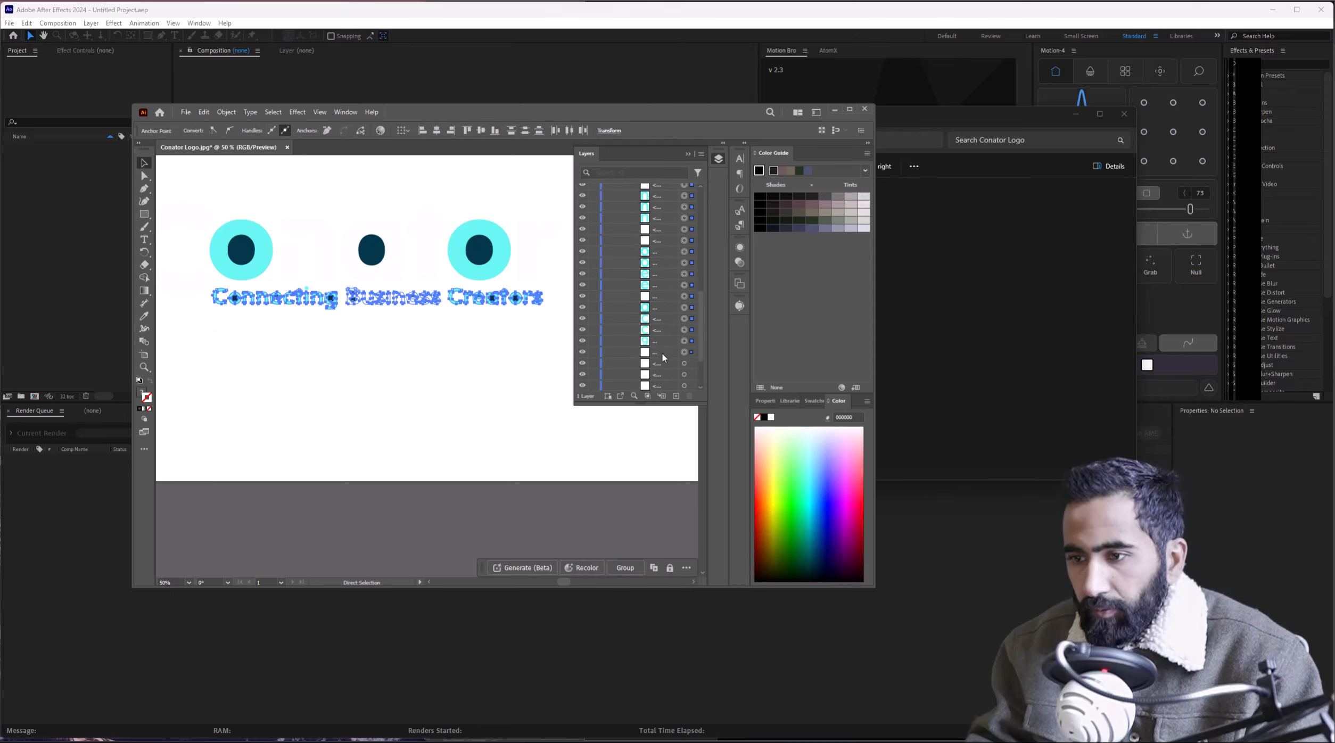
pyautogui.hotkey('ctrl', 'g')
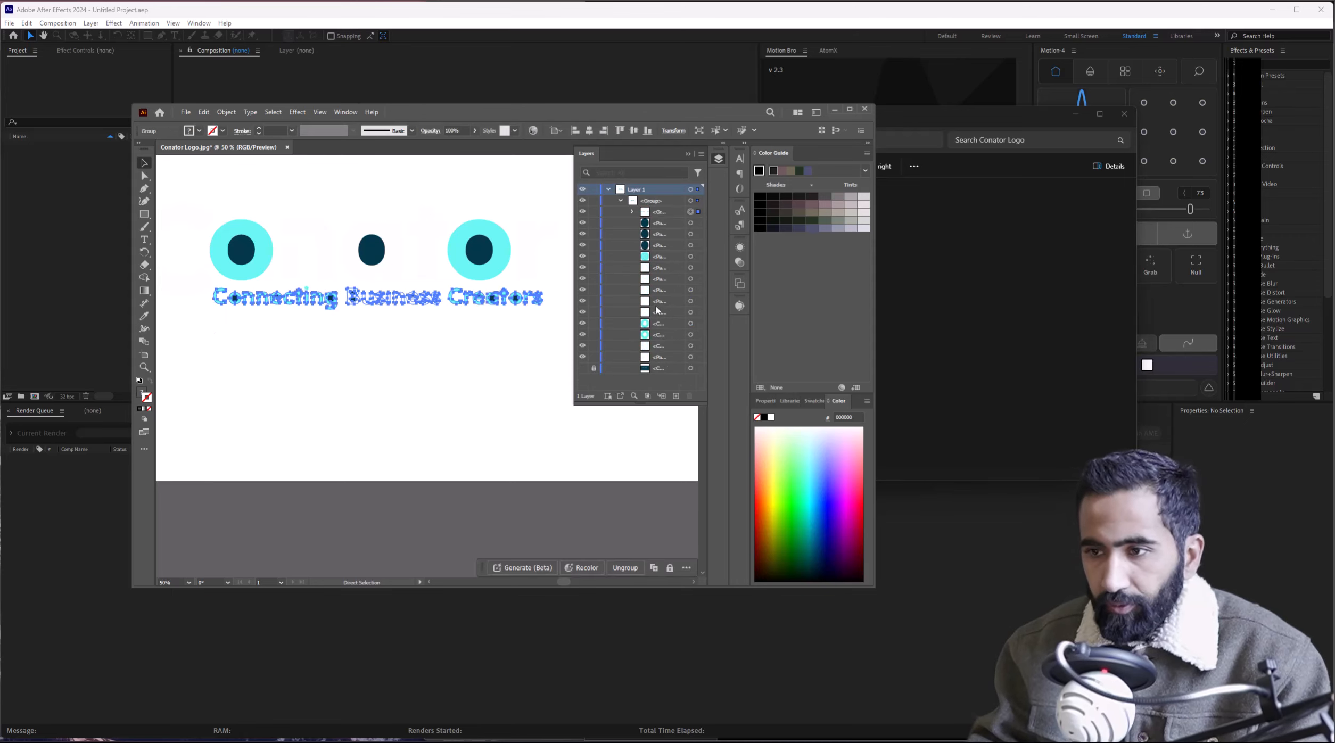
pyautogui.click(583, 212)
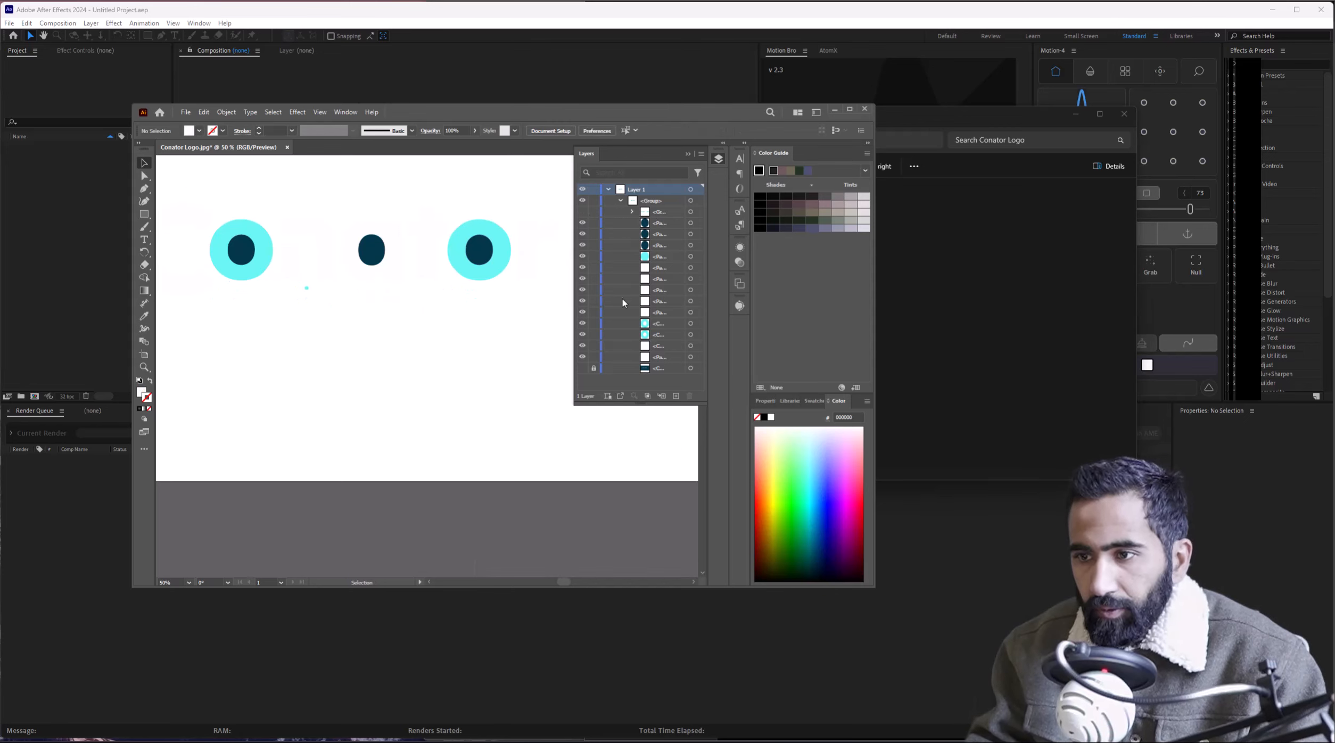
pyautogui.click(580, 369)
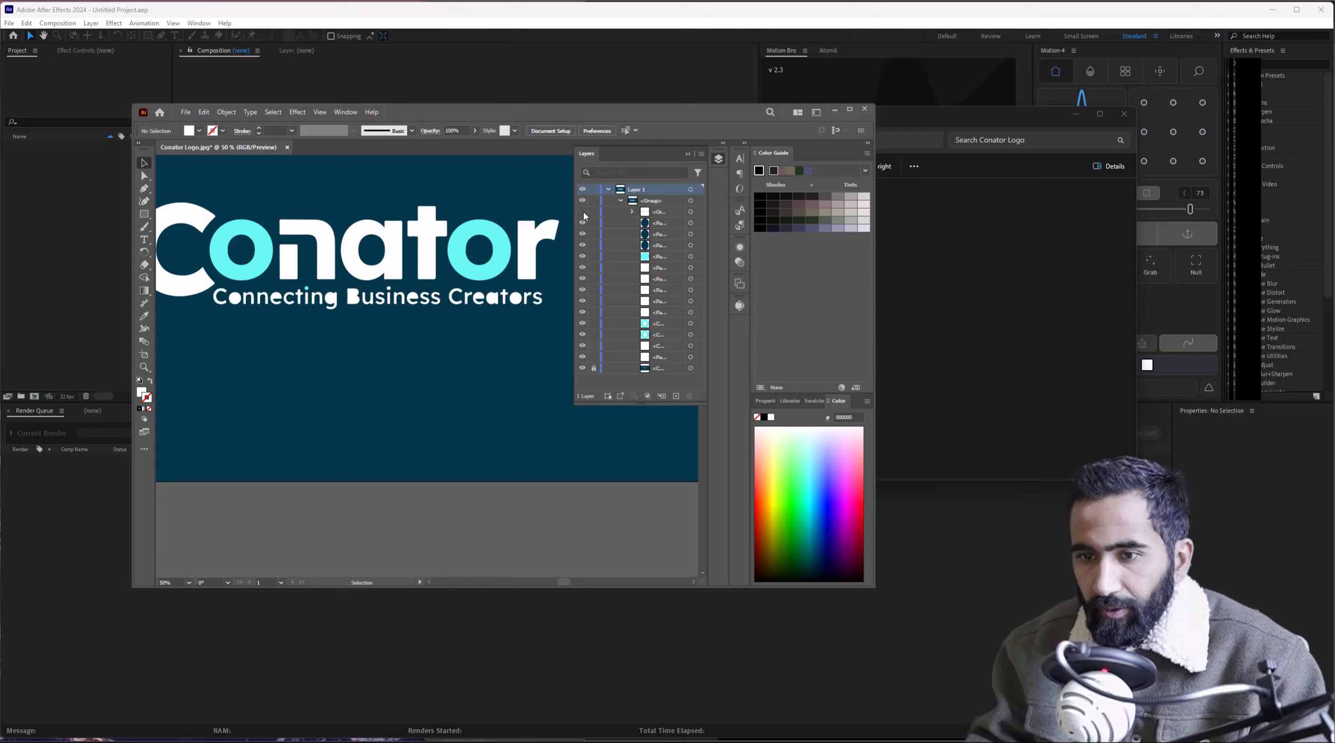
pyautogui.click(585, 368)
pyautogui.scroll(-2, 421, 317)
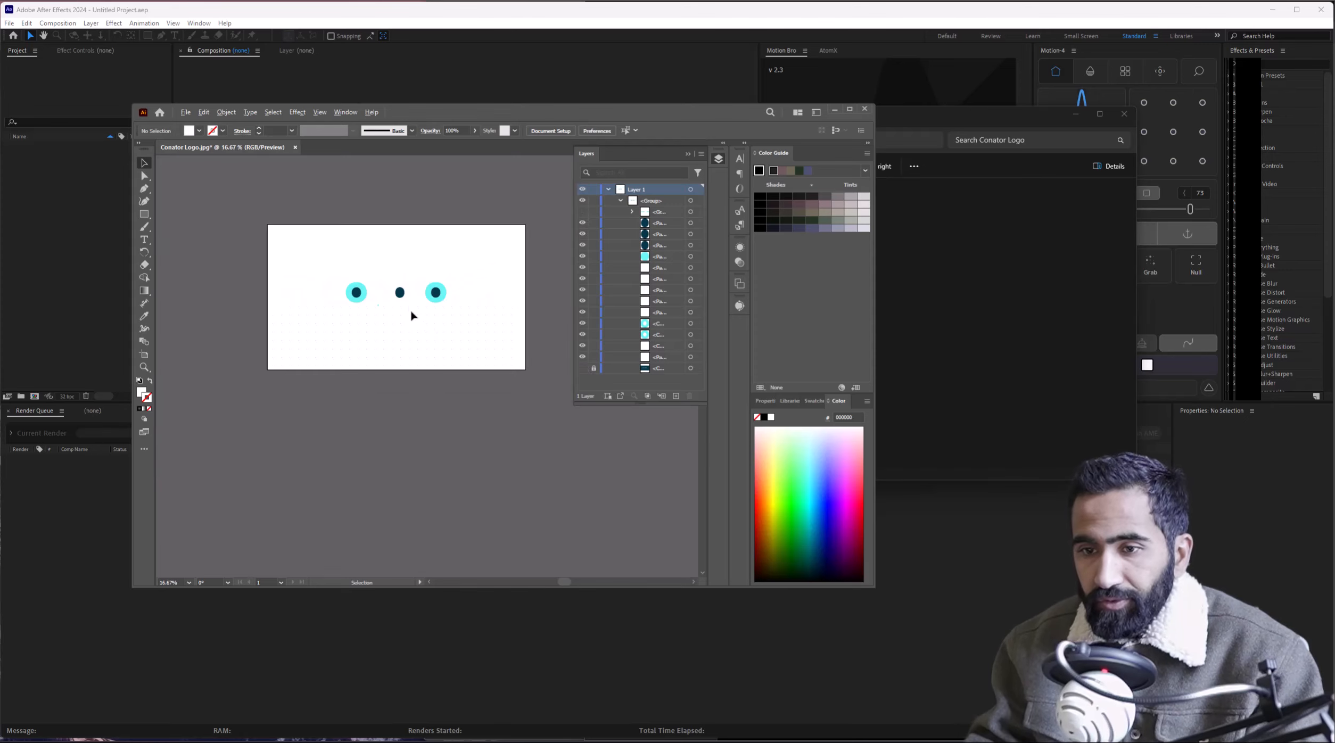
pyautogui.scroll(1, 362, 287)
pyautogui.moveTo(261, 263); pyautogui.dragTo(539, 317)
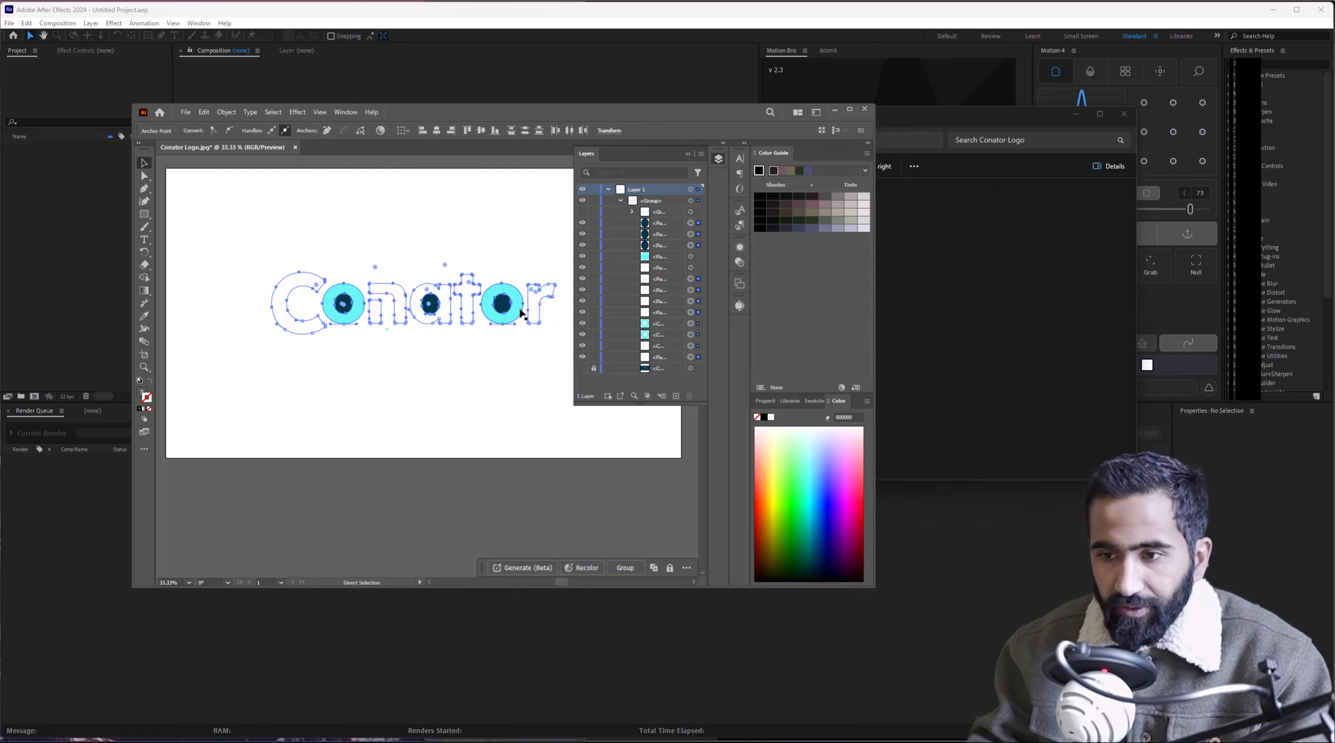
pyautogui.hotkey('ctrl', 'g')
# Move the letter group up into Layer 1 and restore the second group after a trial delete.
pyautogui.moveTo(659, 224); pyautogui.dragTo(633, 201)
pyautogui.click(626, 213)
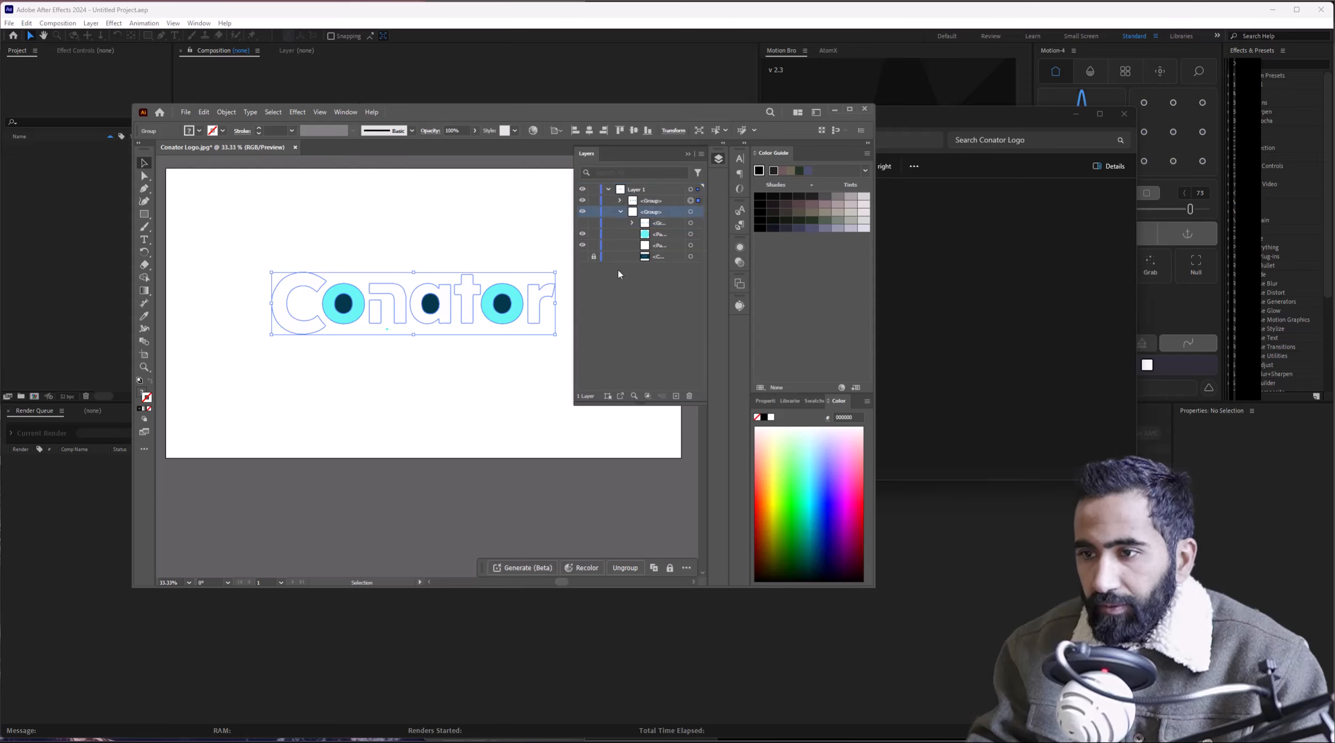
pyautogui.keyDown('shift'); pyautogui.click(656, 260); pyautogui.keyUp('shift')
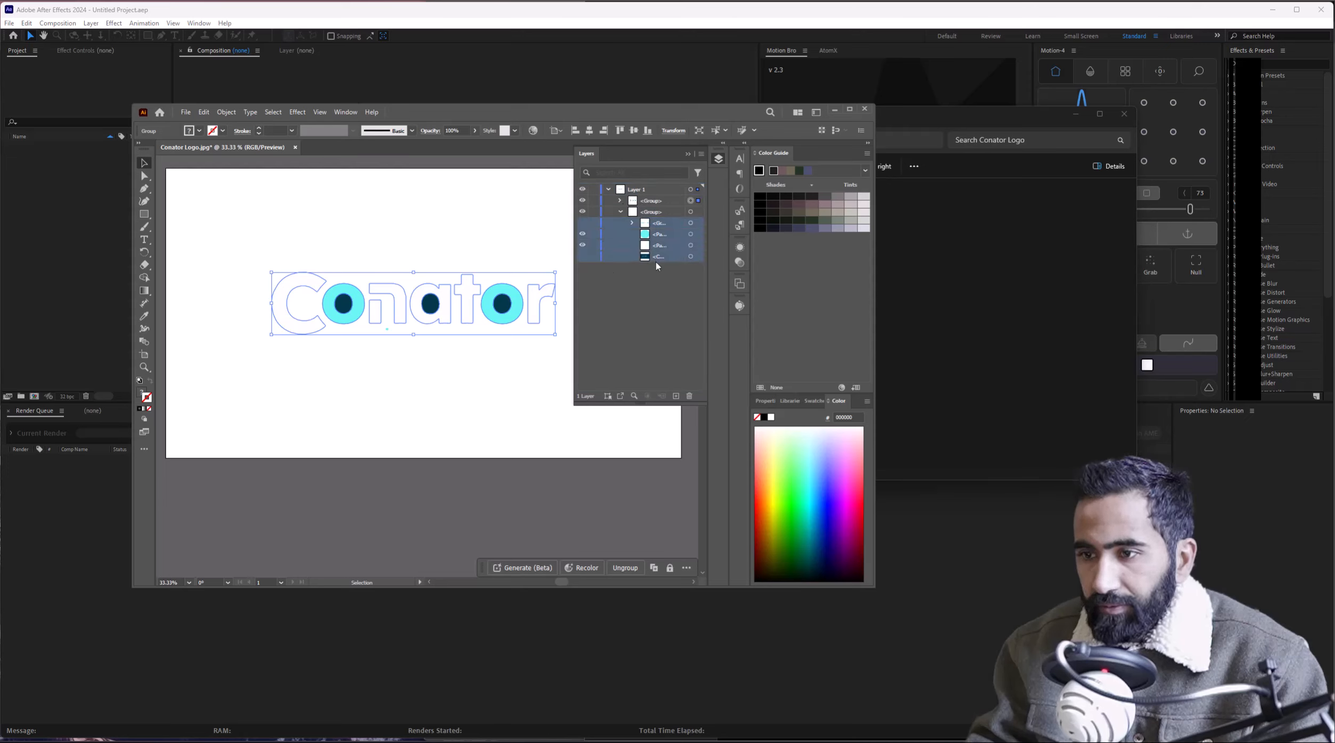
pyautogui.click(692, 395)
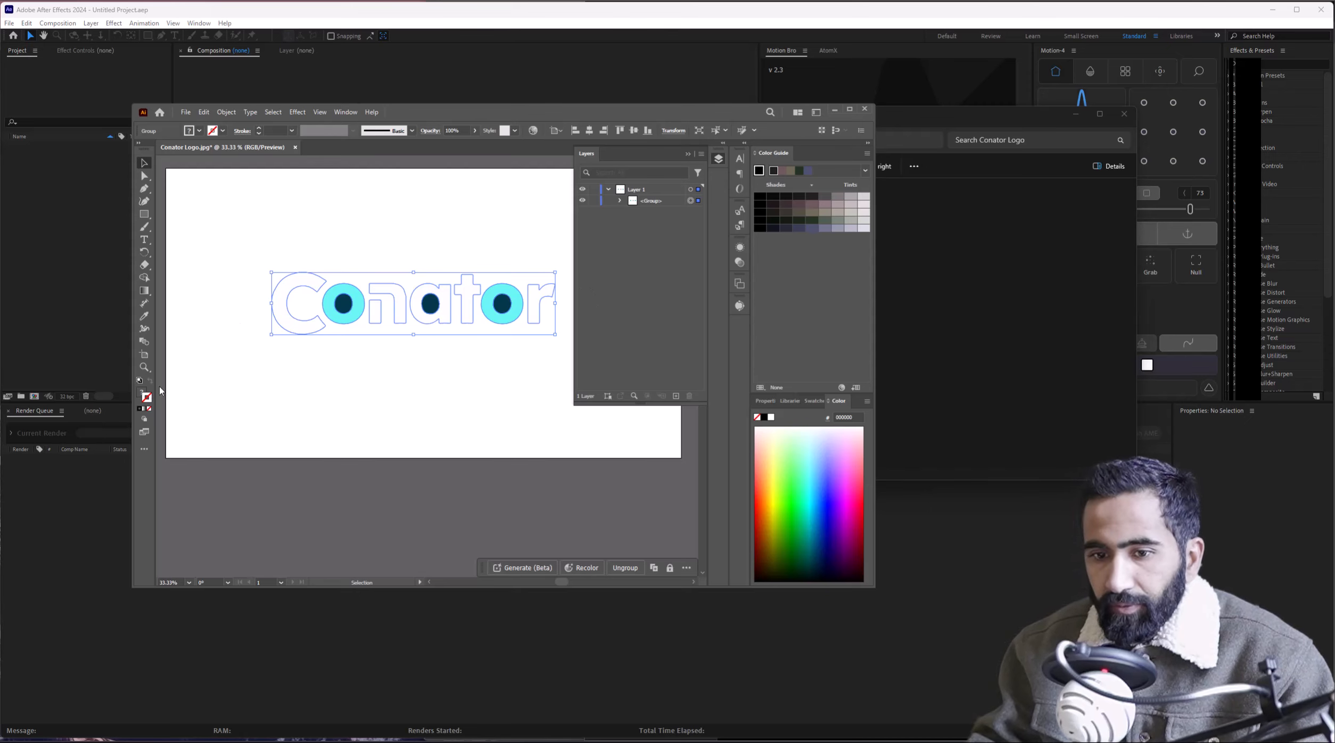
pyautogui.hotkey('ctrl', 'z')
# Draw a rectangle across the logo and fill it with the sampled dark blue background colour.
pyautogui.click(582, 257)
pyautogui.press('v')
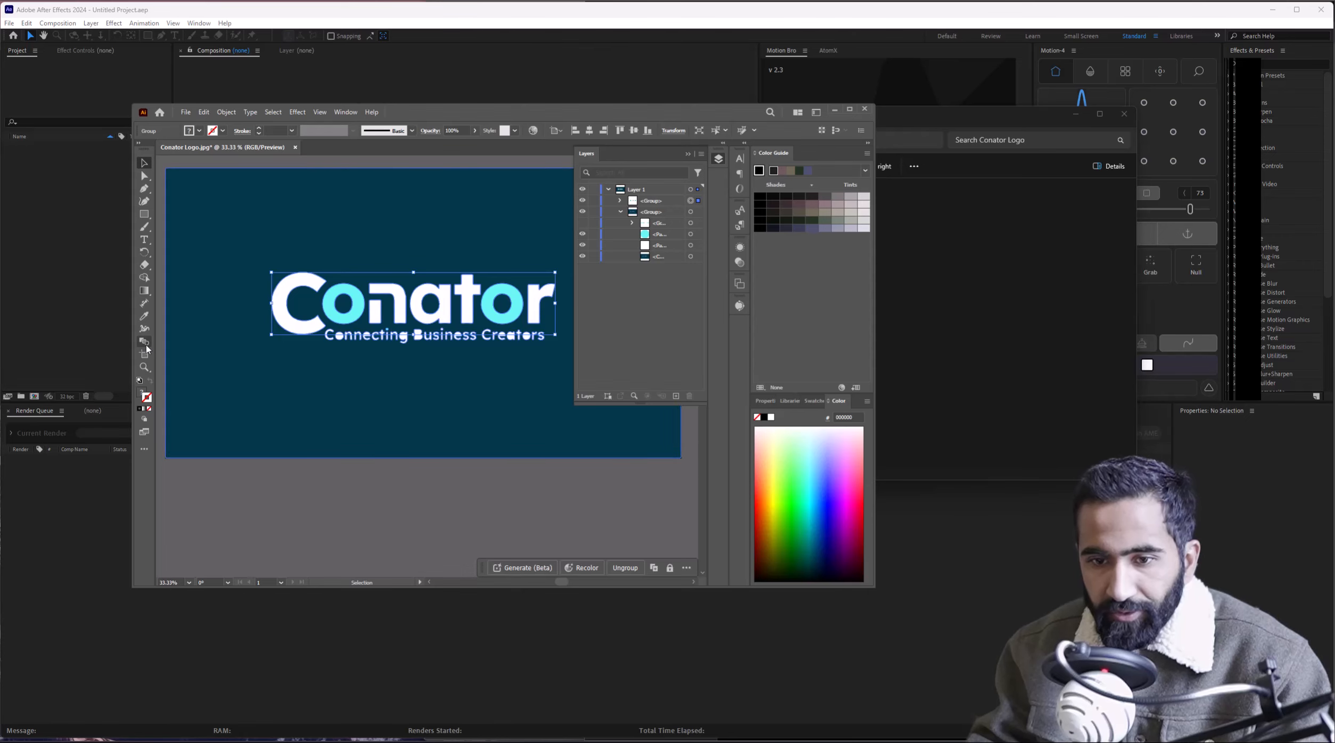
pyautogui.click(147, 219)
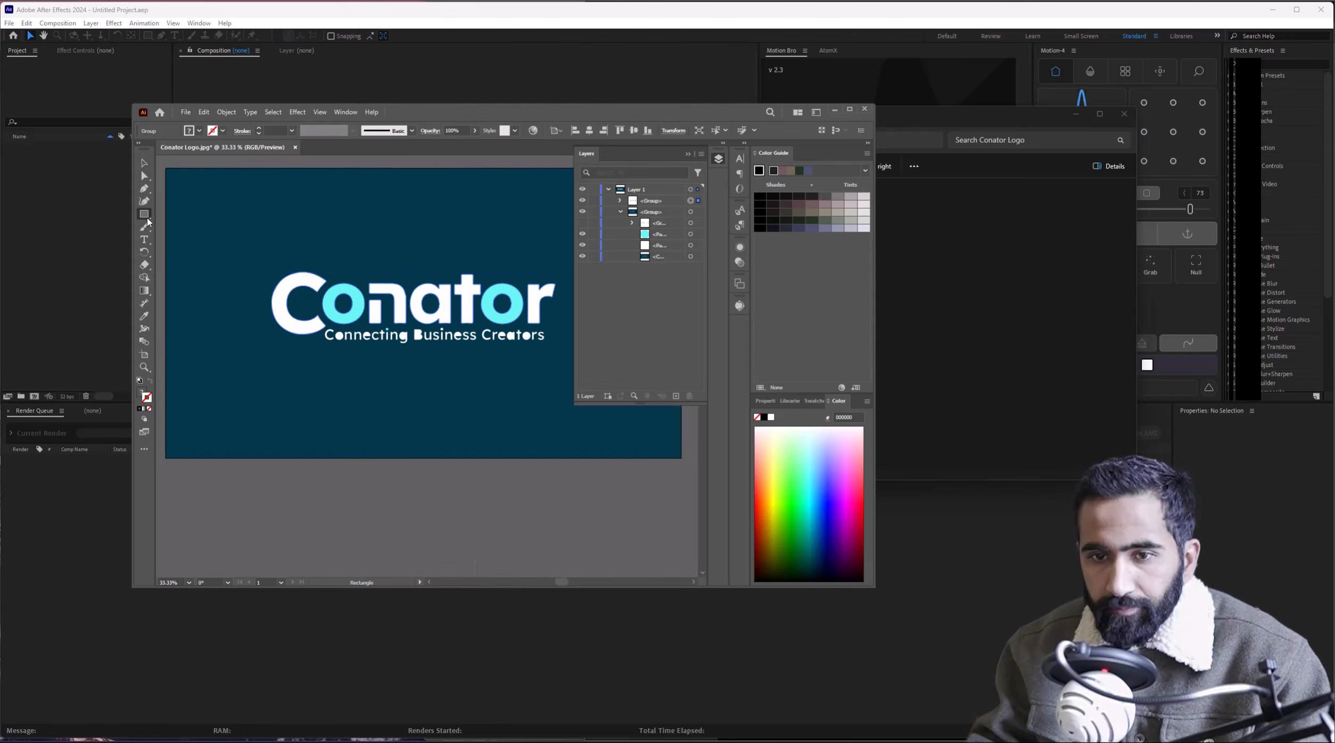
pyautogui.scroll(-1, 187, 221)
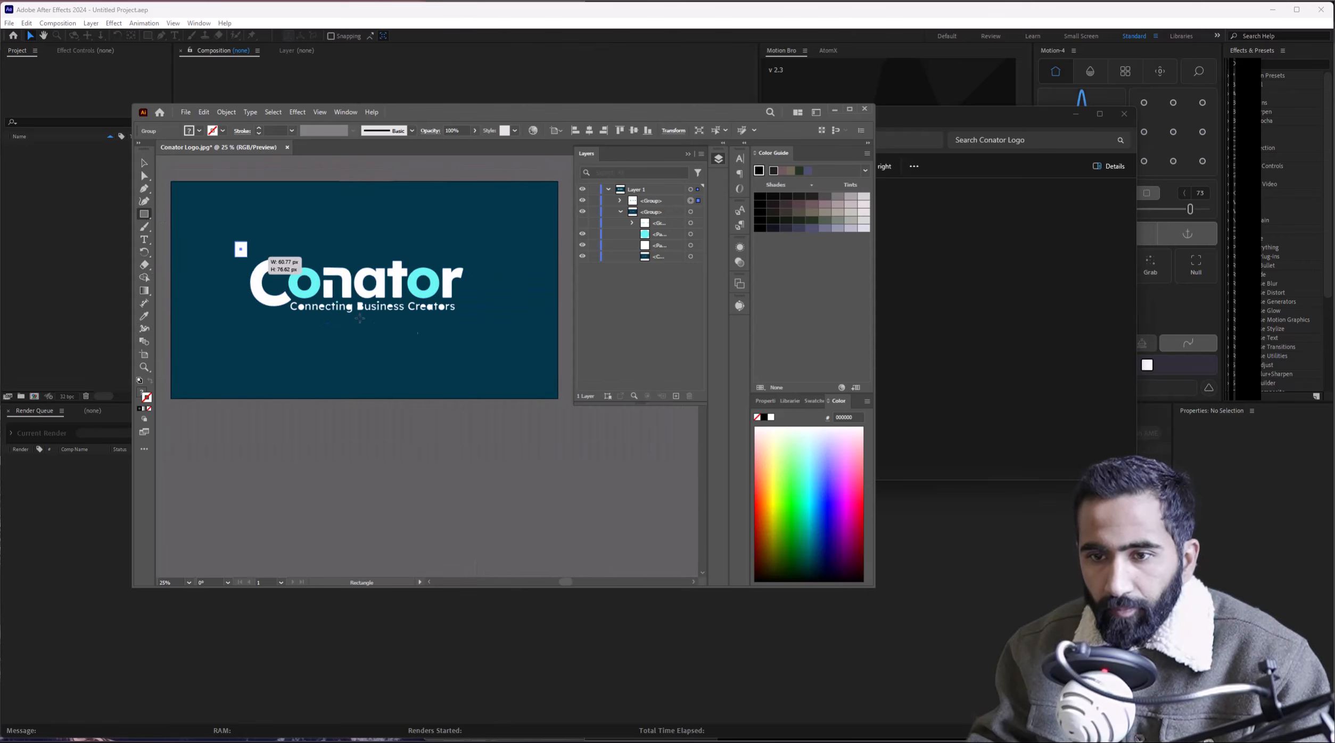
pyautogui.moveTo(235, 241); pyautogui.dragTo(481, 326)
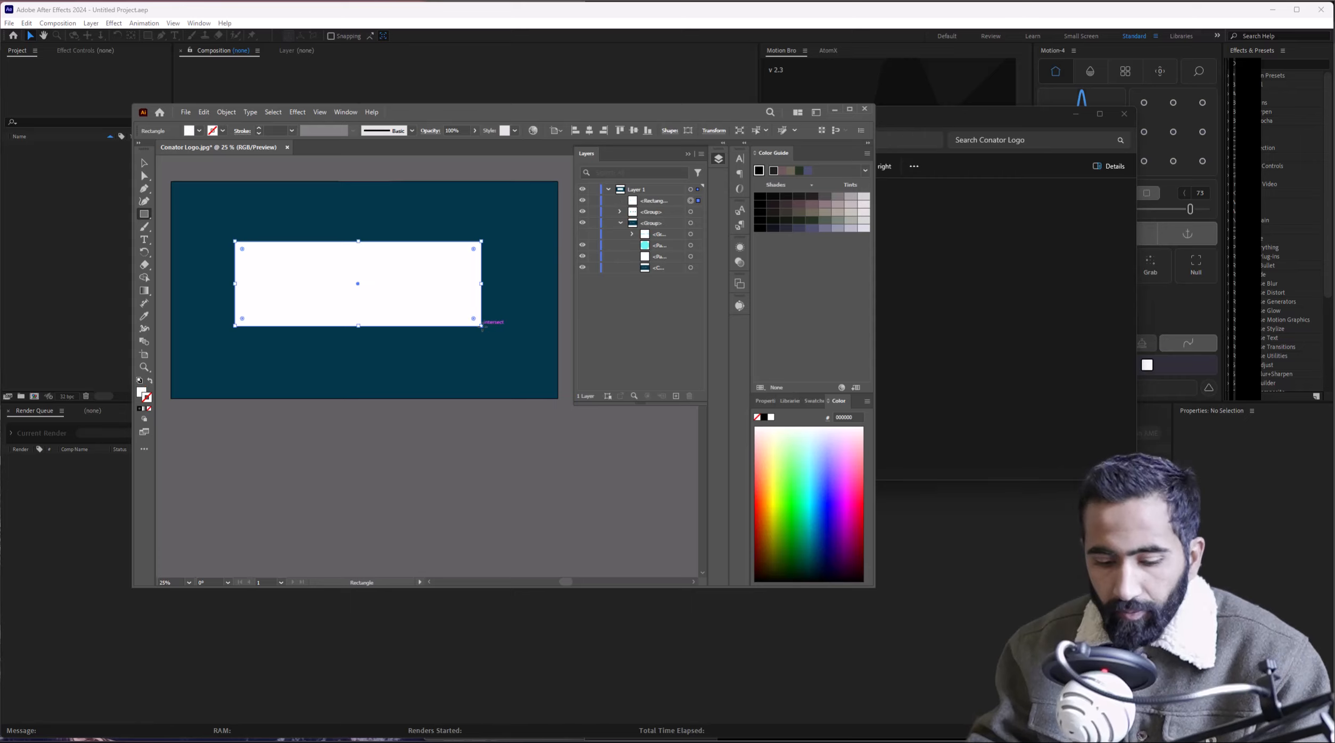
pyautogui.press('i')
pyautogui.click(494, 351)
pyautogui.press('v')
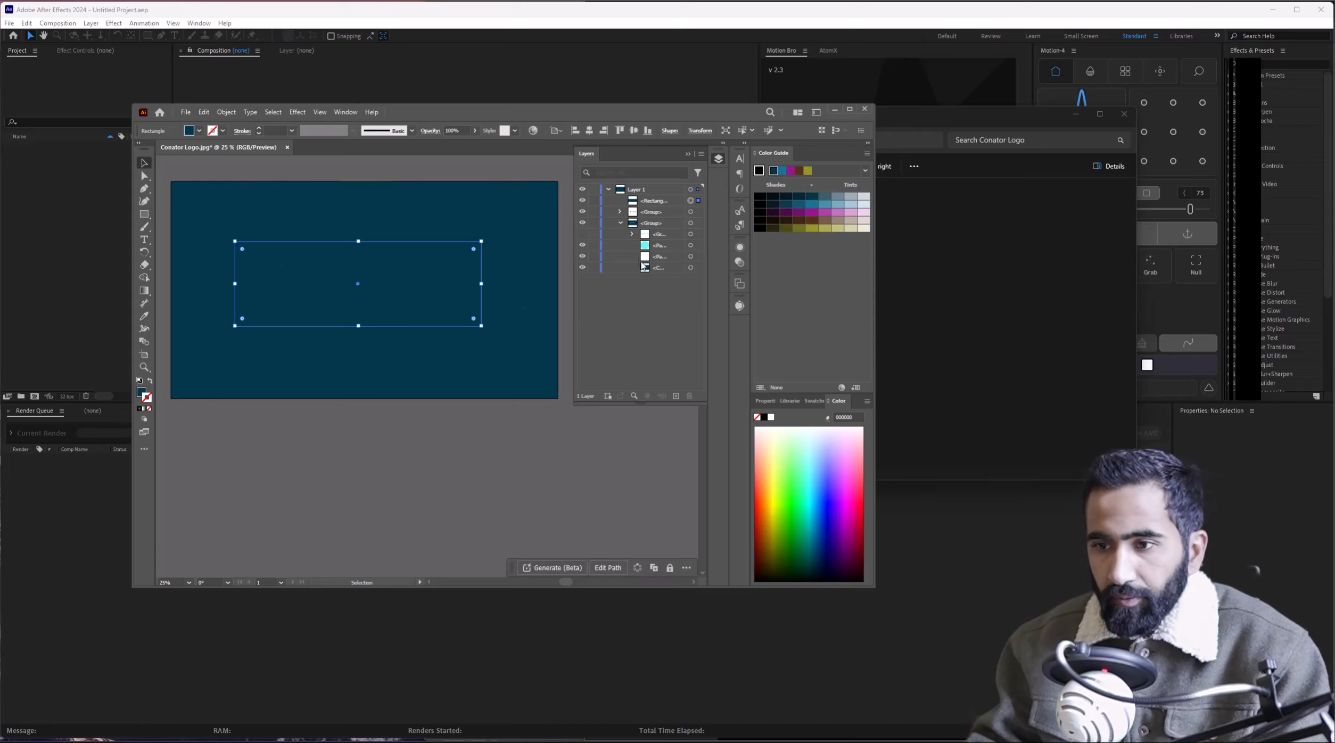
# Remove the dark-background group and release the artwork group and rectangle to layers.
pyautogui.keyDown('shift'); pyautogui.click(665, 268); pyautogui.keyUp('shift')
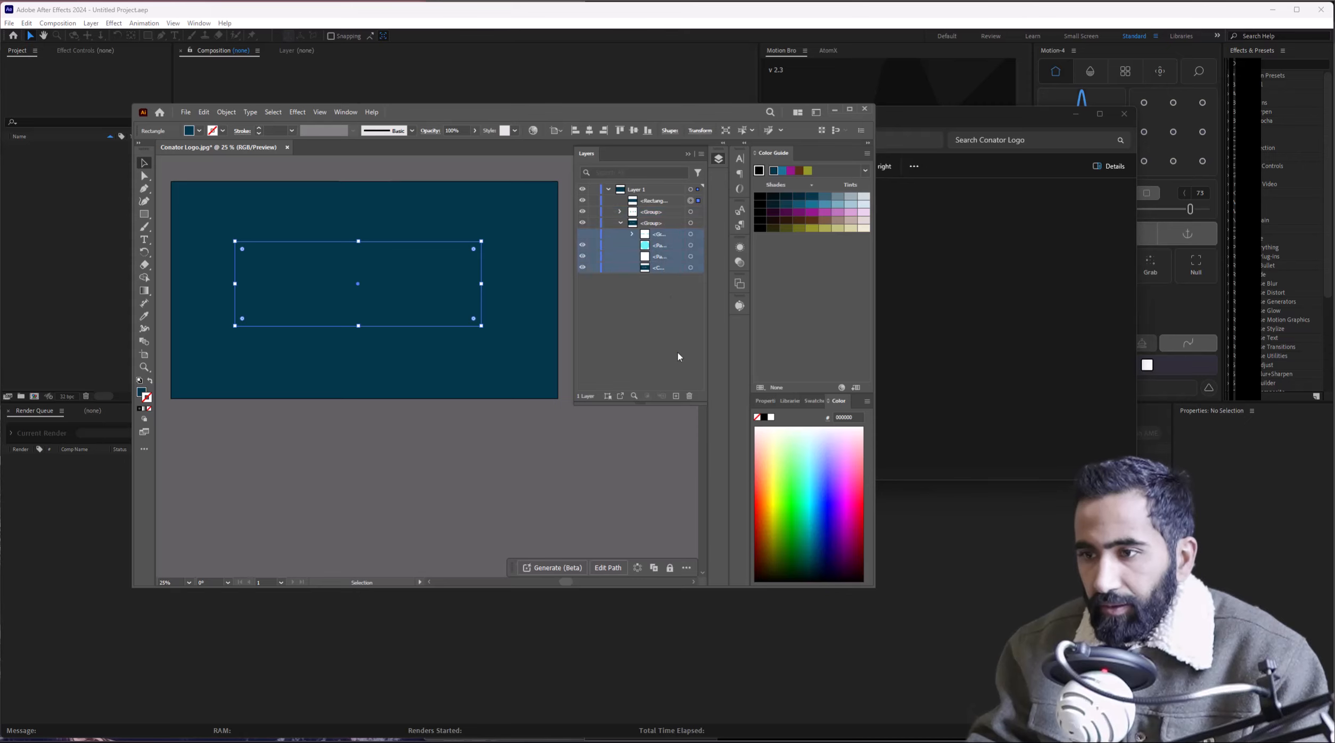
pyautogui.click(689, 396)
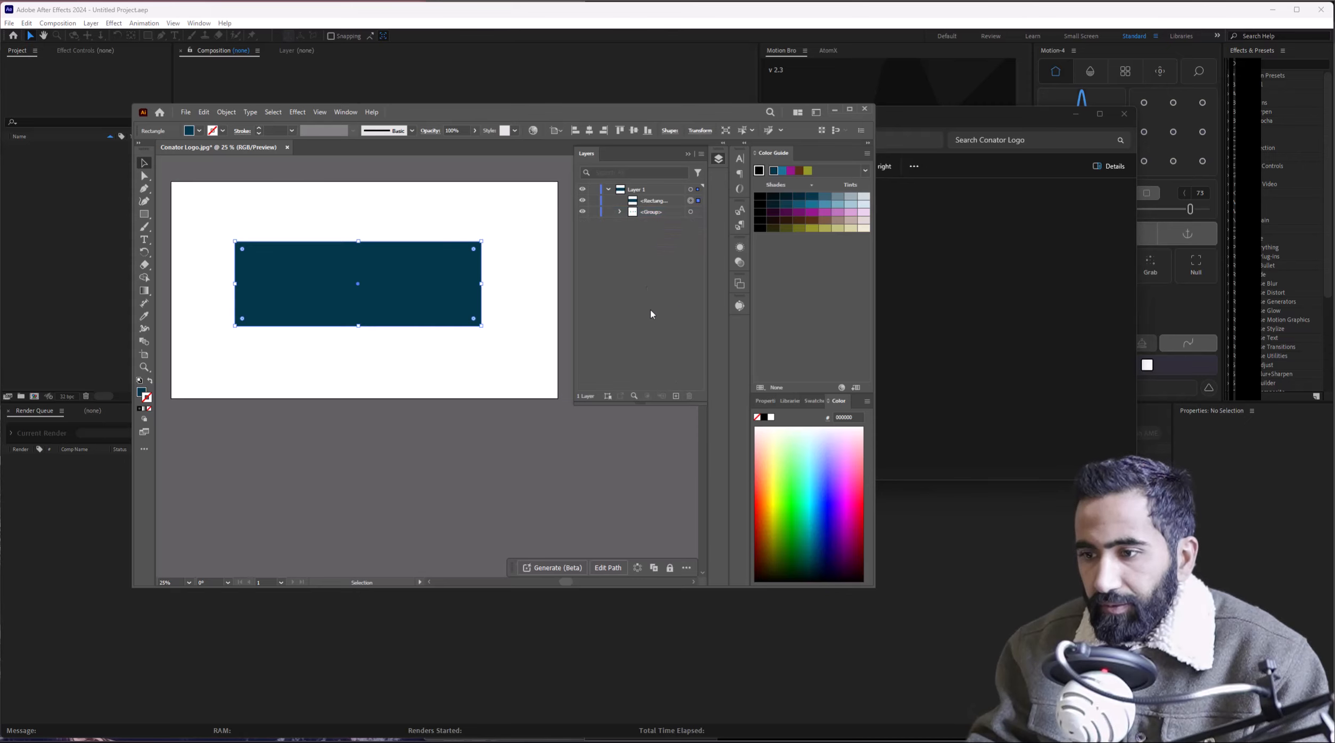
pyautogui.click(650, 212)
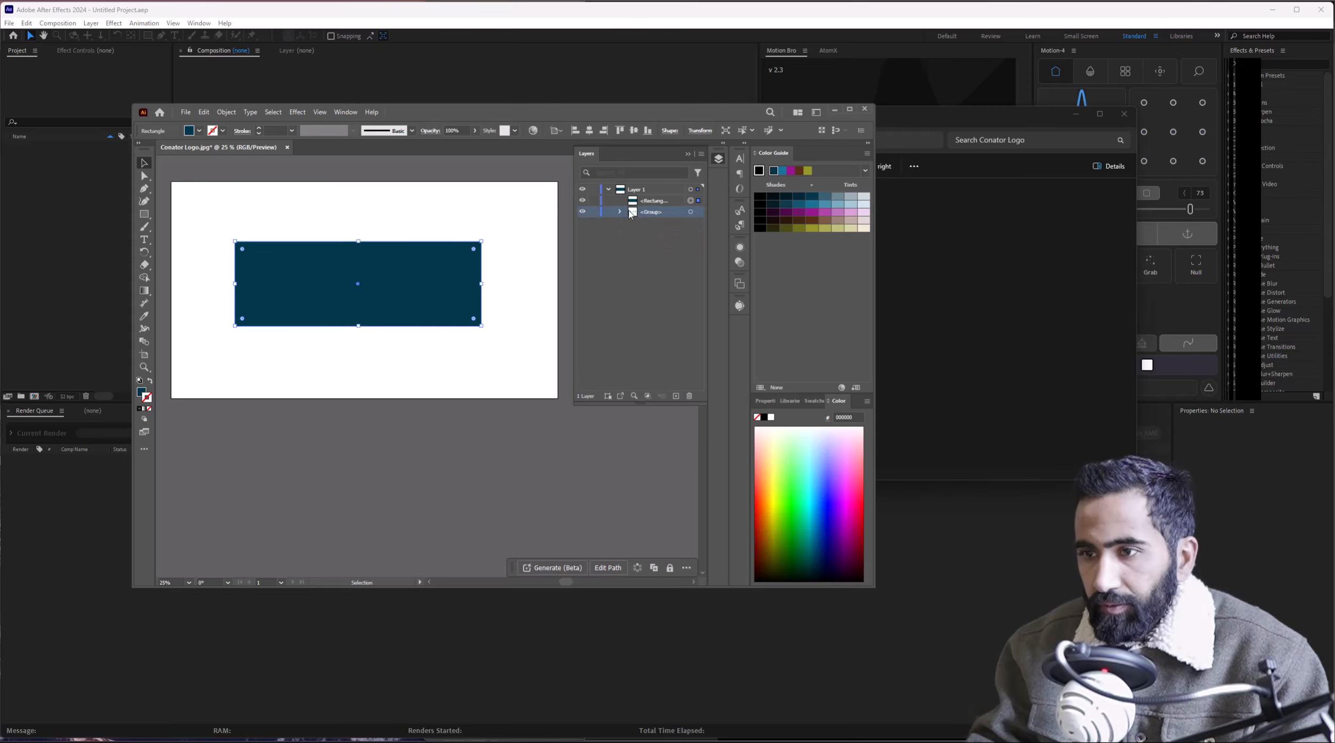
pyautogui.keyDown('shift'); pyautogui.click(652, 202); pyautogui.keyUp('shift')
pyautogui.click(702, 154)
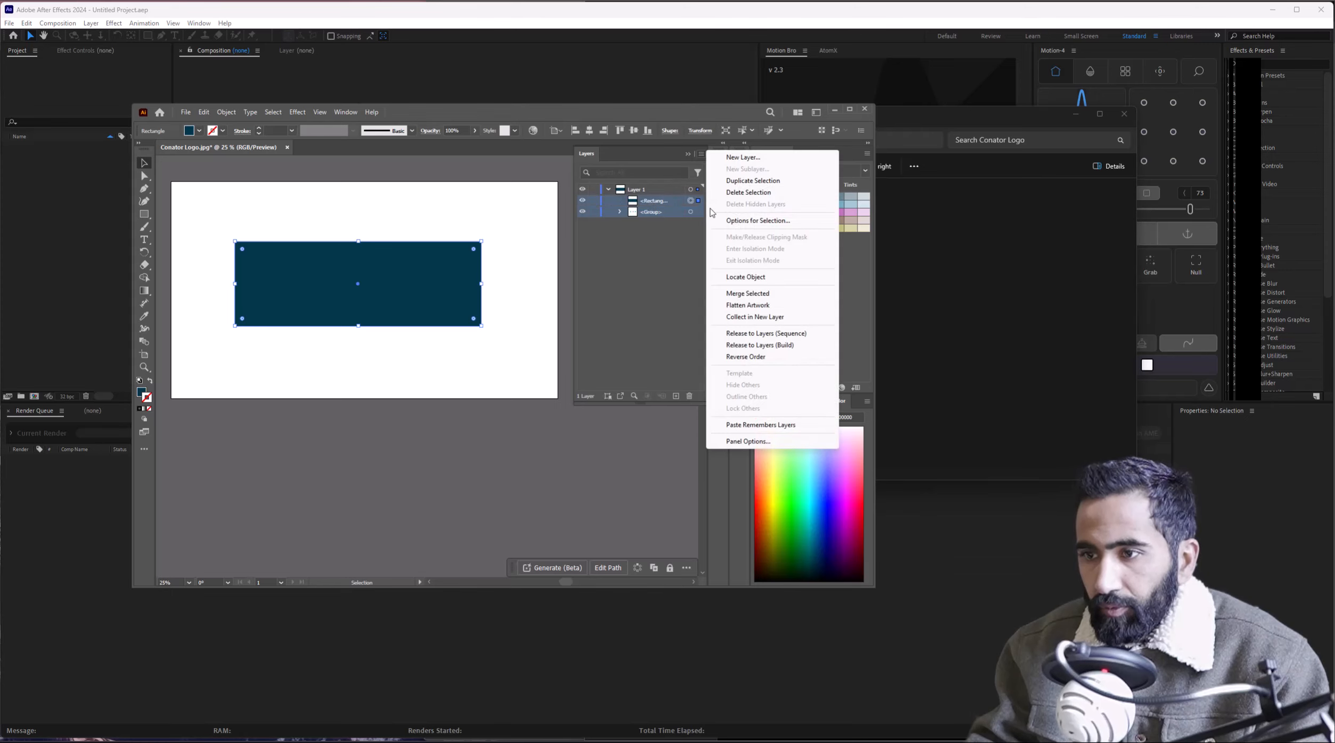
pyautogui.click(759, 334)
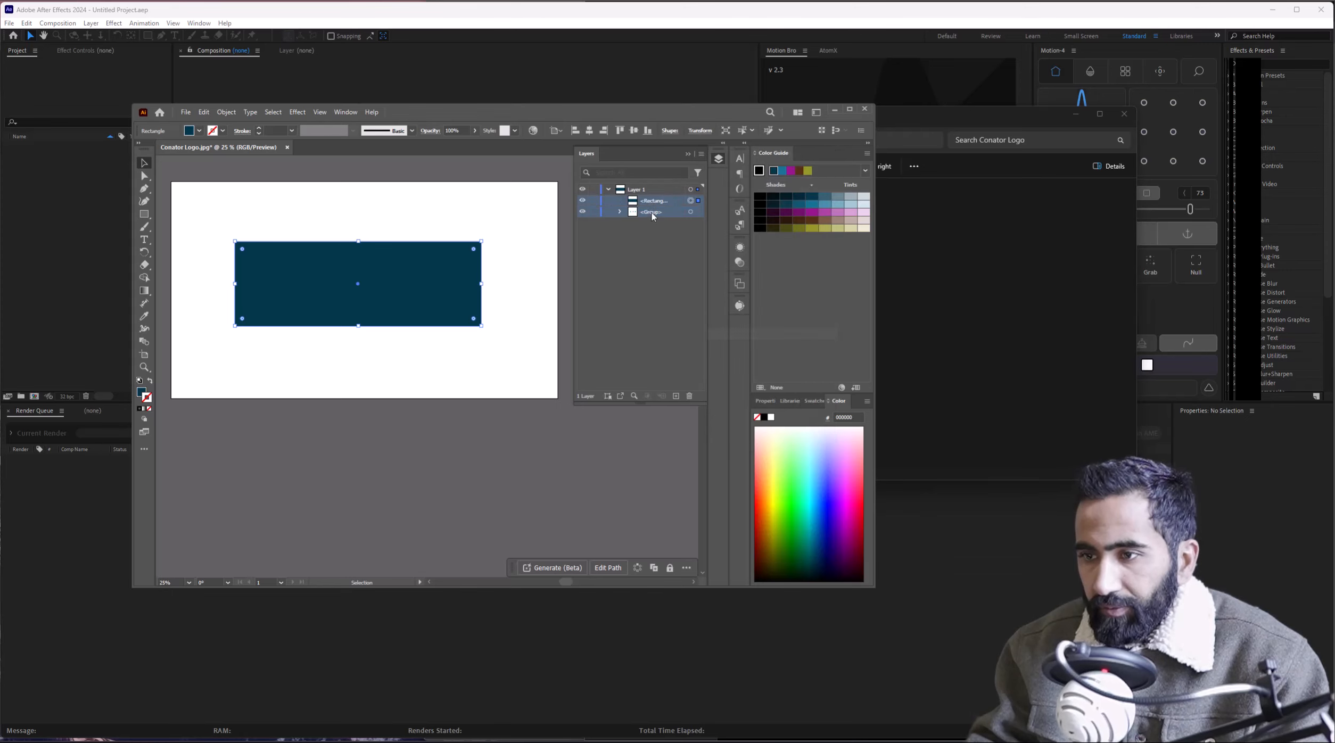
# Release Layer 1's artwork into separate layers with Release to Layers (Sequence).
pyautogui.click(649, 203)
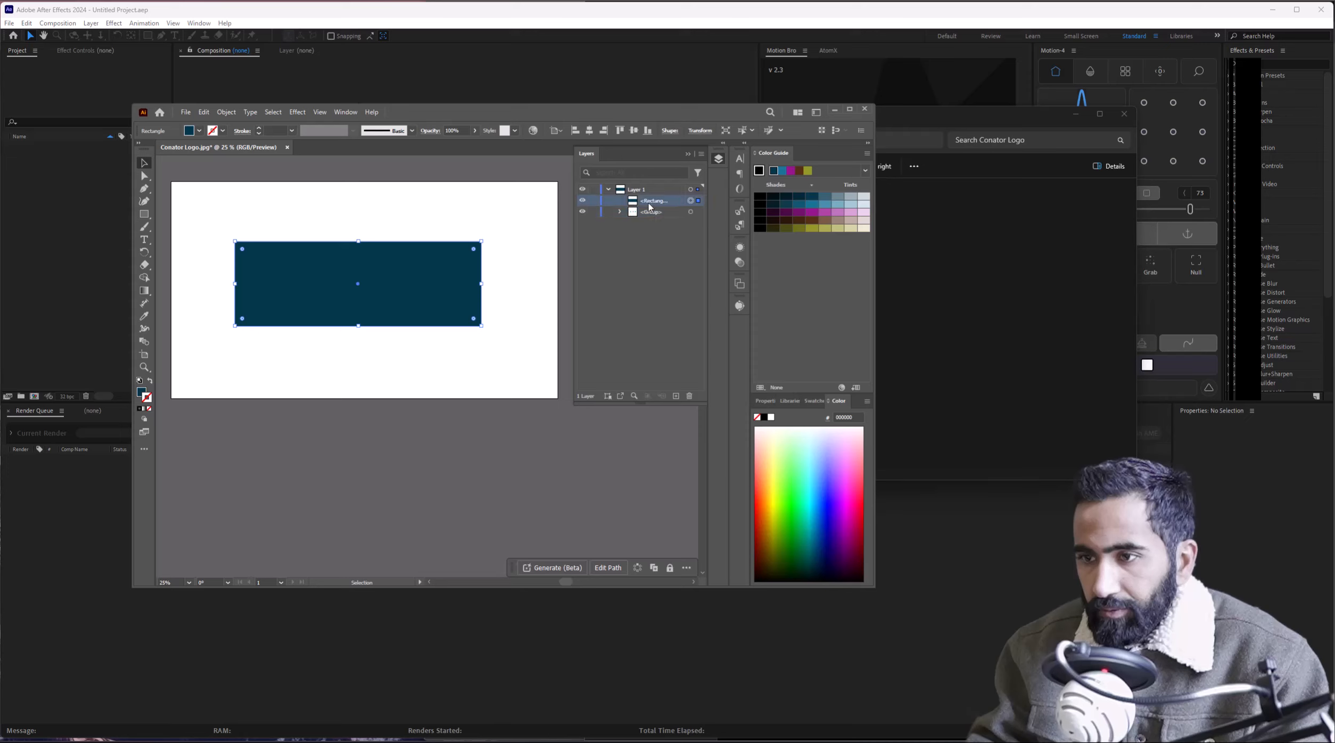
pyautogui.hotkey('ctrl', 'z')
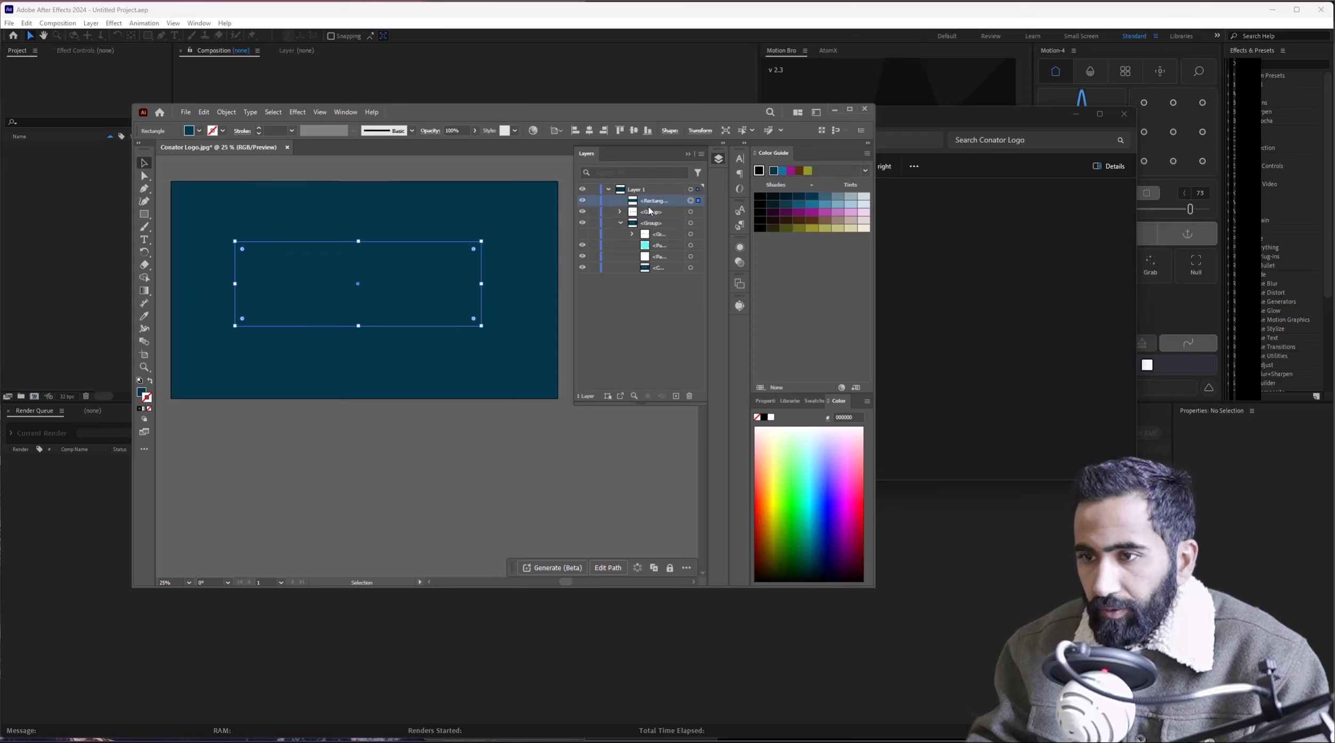
pyautogui.hotkey('ctrl', 'shift', 'z')
pyautogui.click(658, 193)
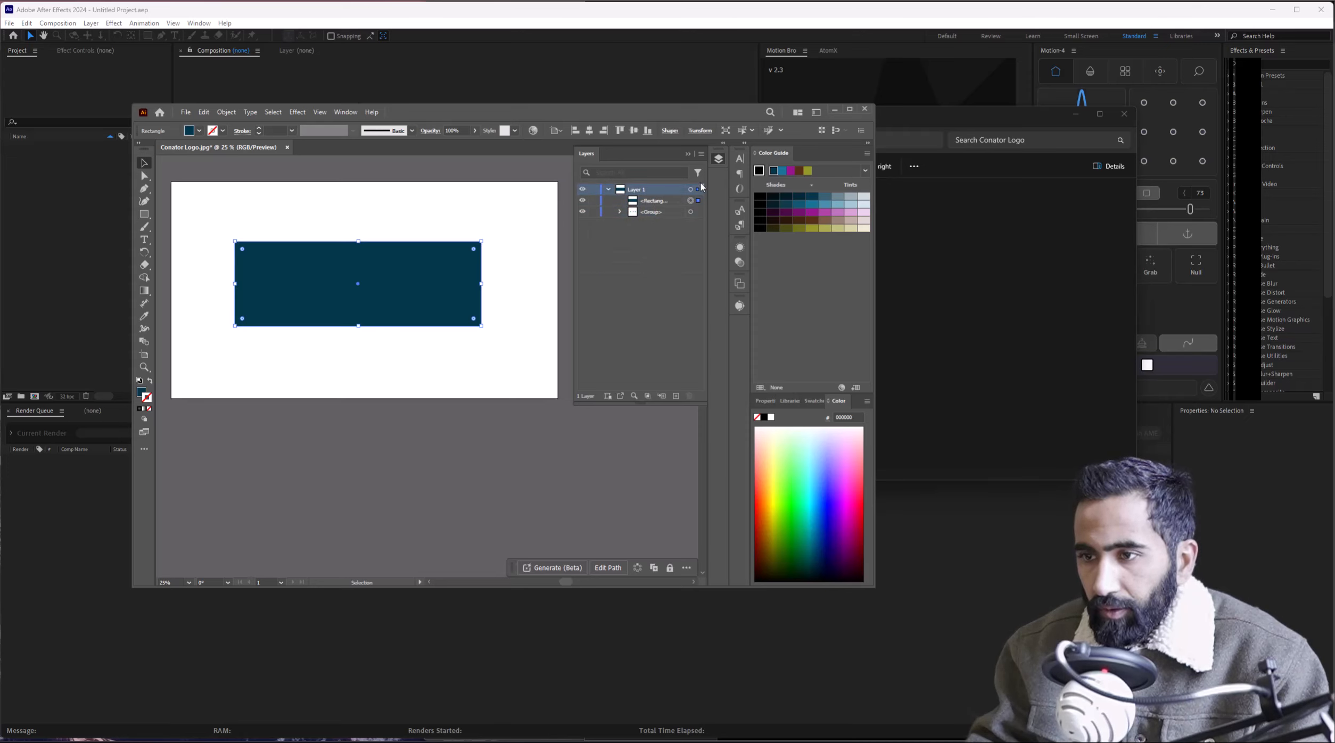
pyautogui.click(701, 154)
pyautogui.click(739, 334)
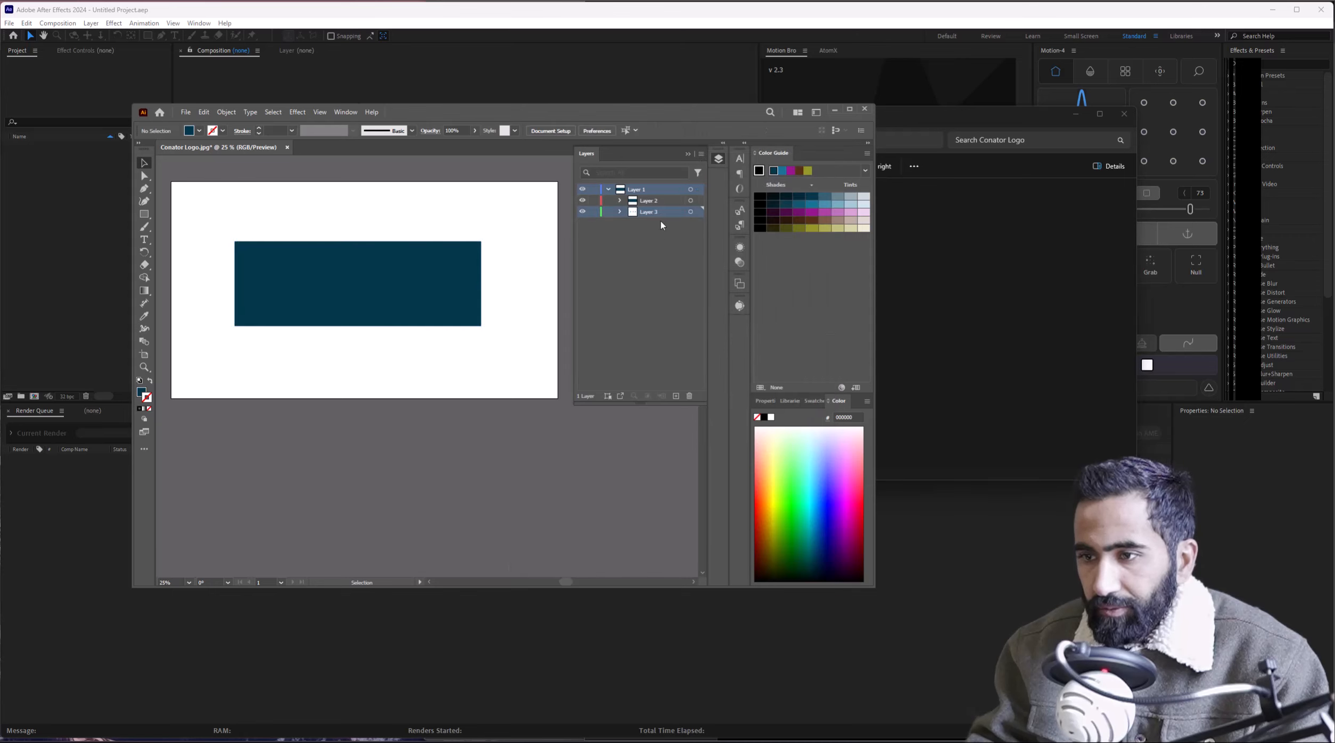
pyautogui.keyDown('shift'); pyautogui.click(660, 202); pyautogui.keyUp('shift')
# Move Layers 2 and 3 to the top level, expand the logo group, and hide the dark background layer.
pyautogui.moveTo(660, 203)
pyautogui.mouseDown()
pyautogui.moveTo(667, 180)
pyautogui.moveTo(655, 191)
pyautogui.mouseUp()
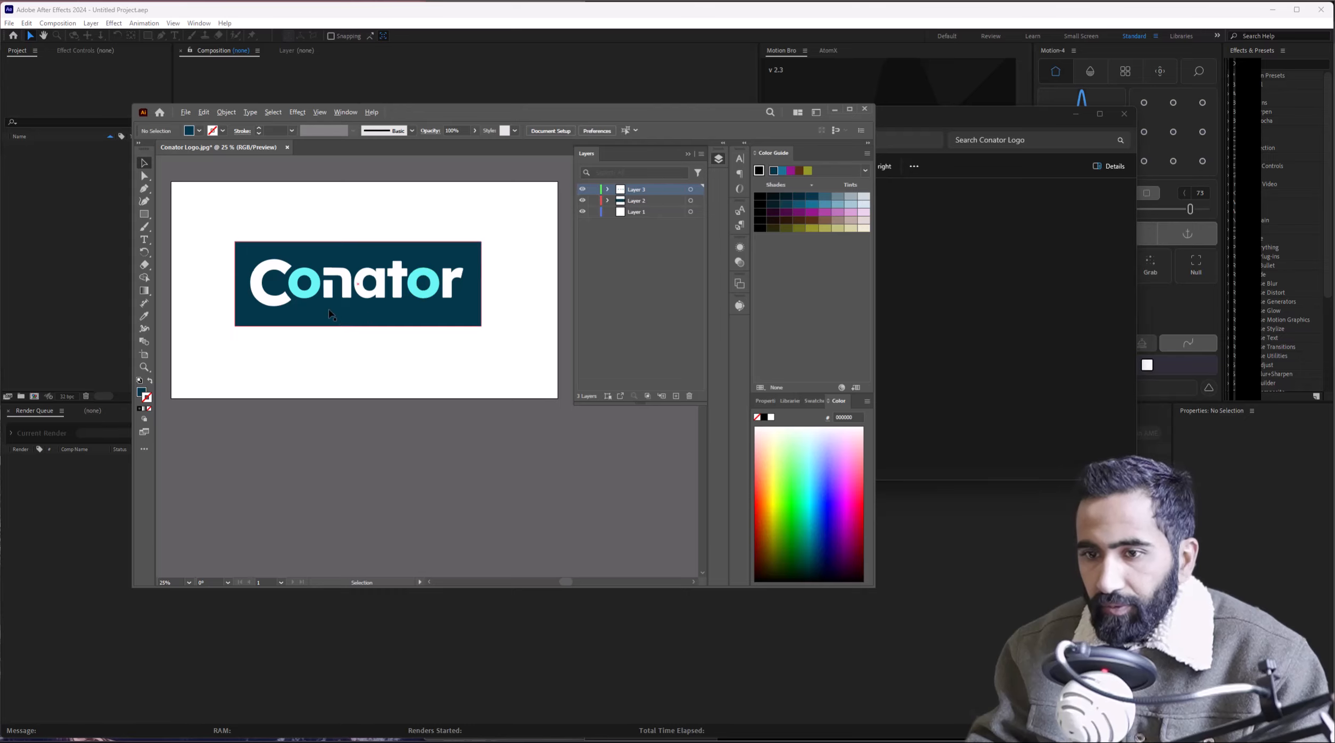
pyautogui.scroll(3, 328, 307)
pyautogui.scroll(-1, 328, 308)
pyautogui.click(285, 276)
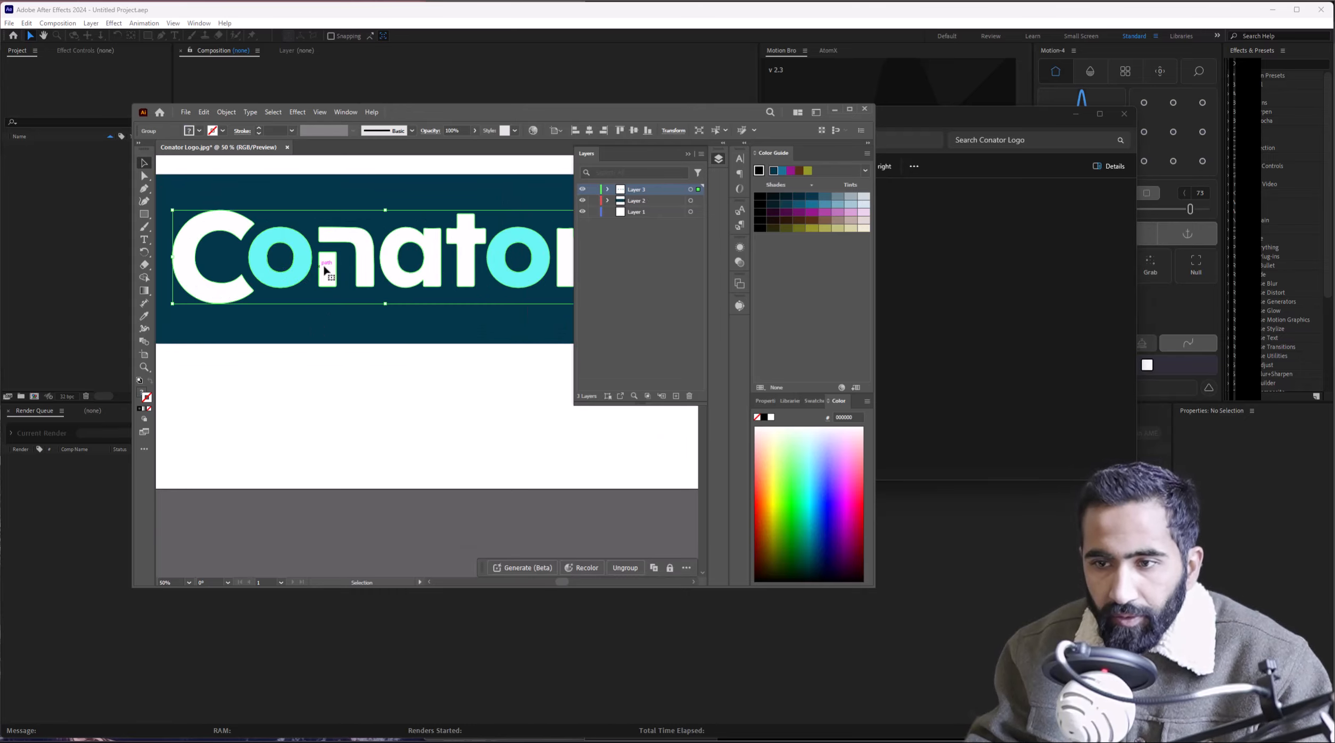
pyautogui.scroll(-2, 346, 307)
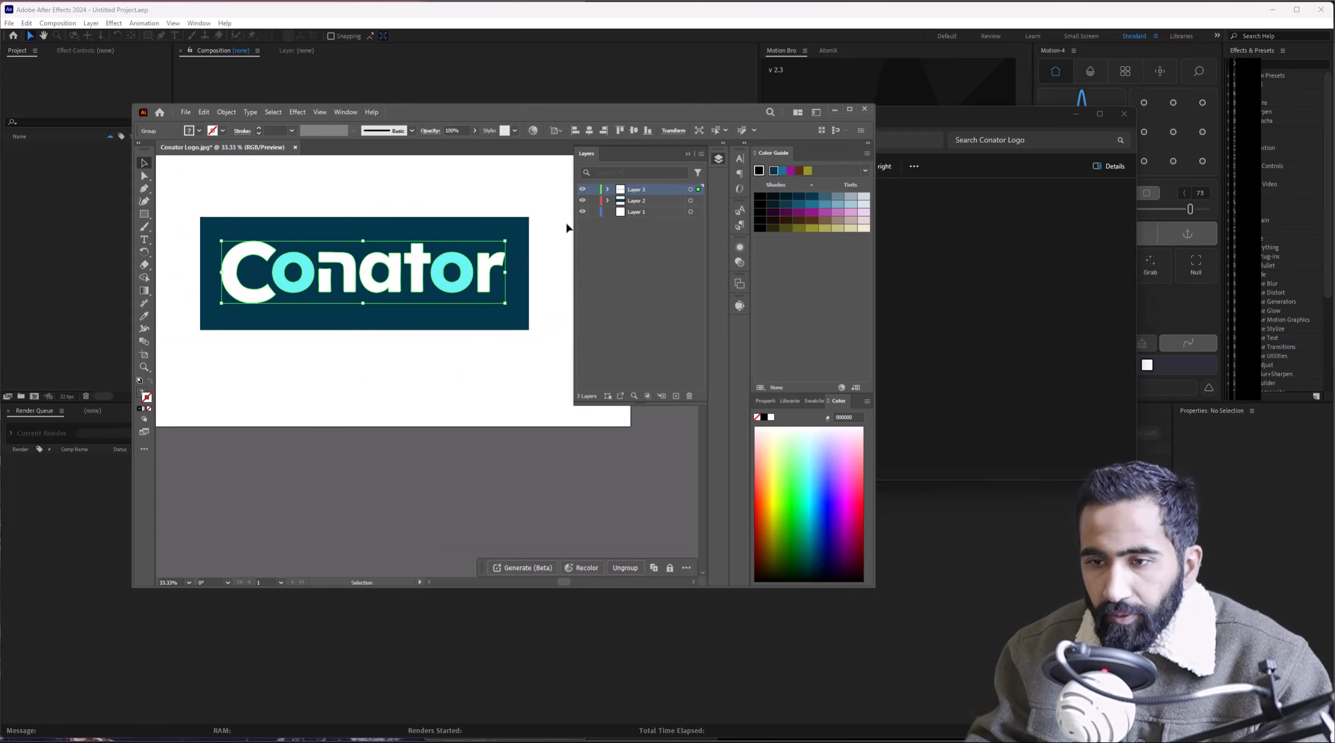
pyautogui.click(607, 190)
pyautogui.click(618, 201)
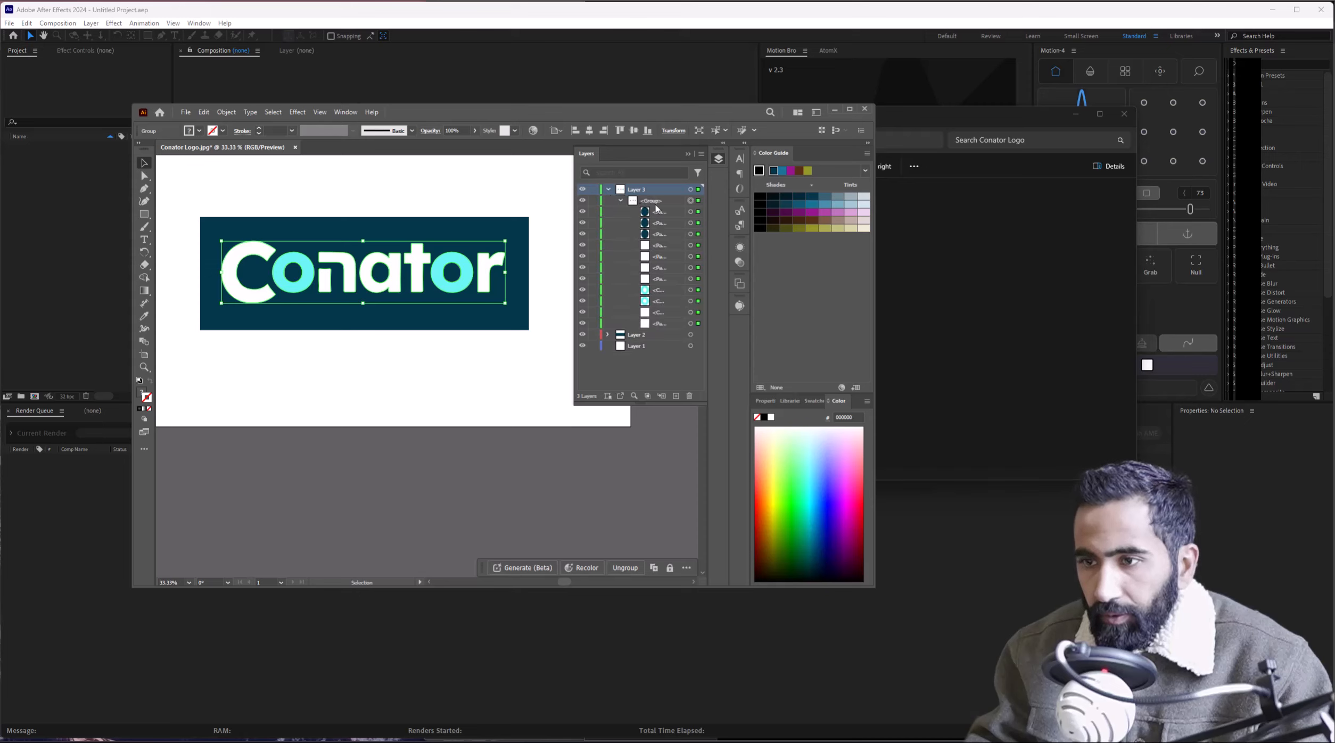
pyautogui.click(658, 202)
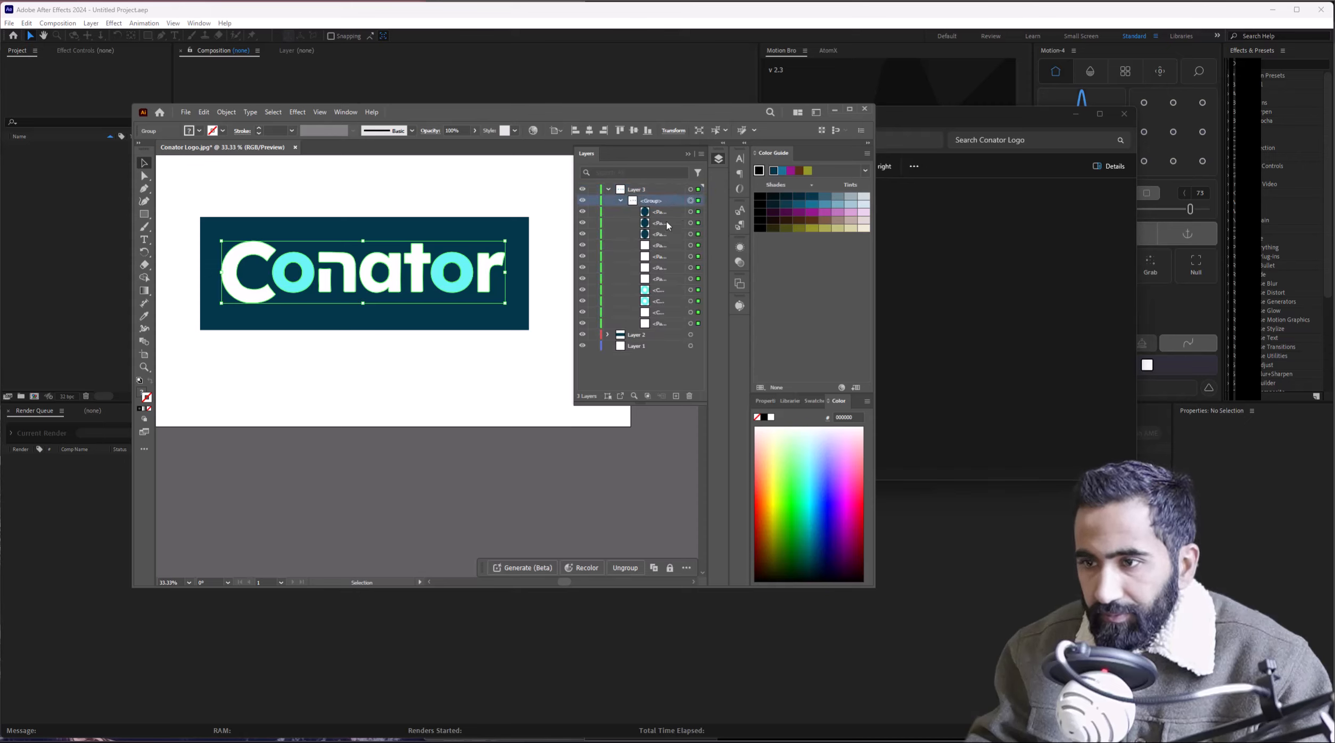
pyautogui.click(583, 336)
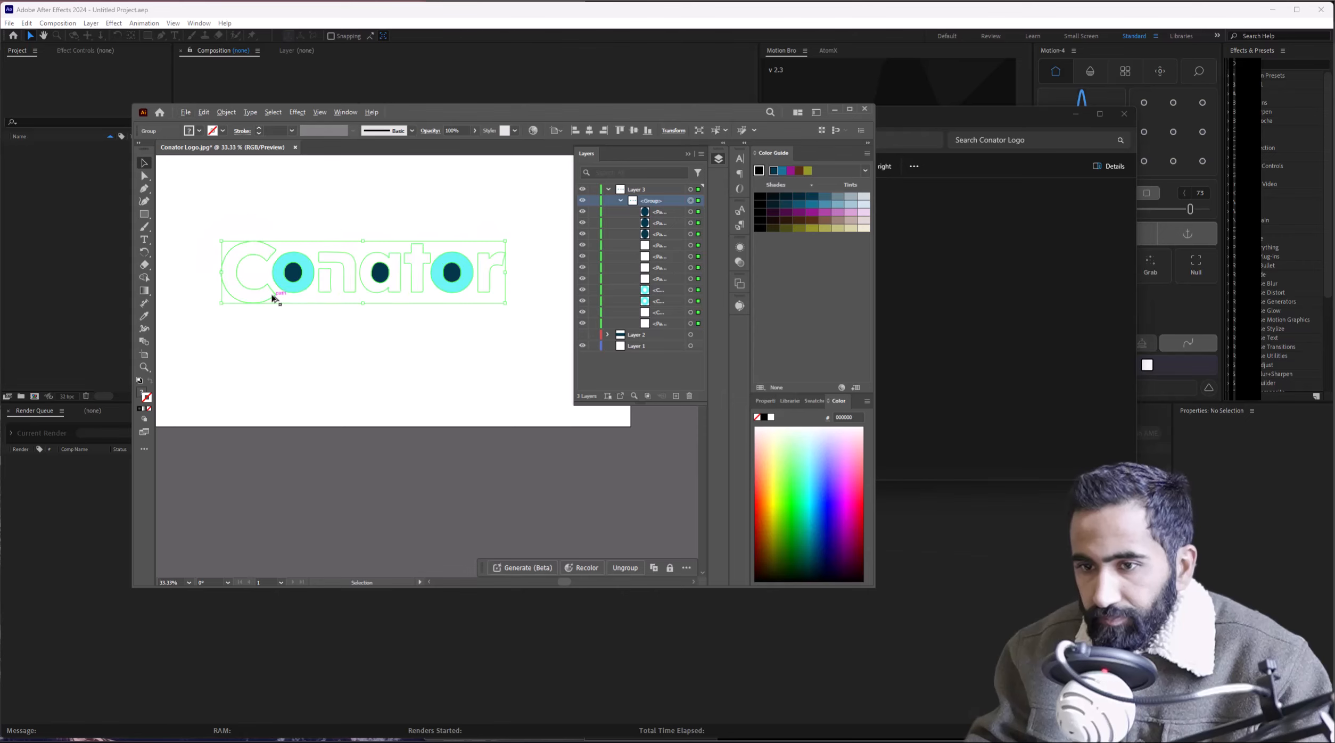
pyautogui.scroll(1, 298, 253)
# Group the first cyan ring with its dot and delete the lone middle dark dot.
pyautogui.press('a')
pyautogui.moveTo(316, 322); pyautogui.dragTo(316, 319)
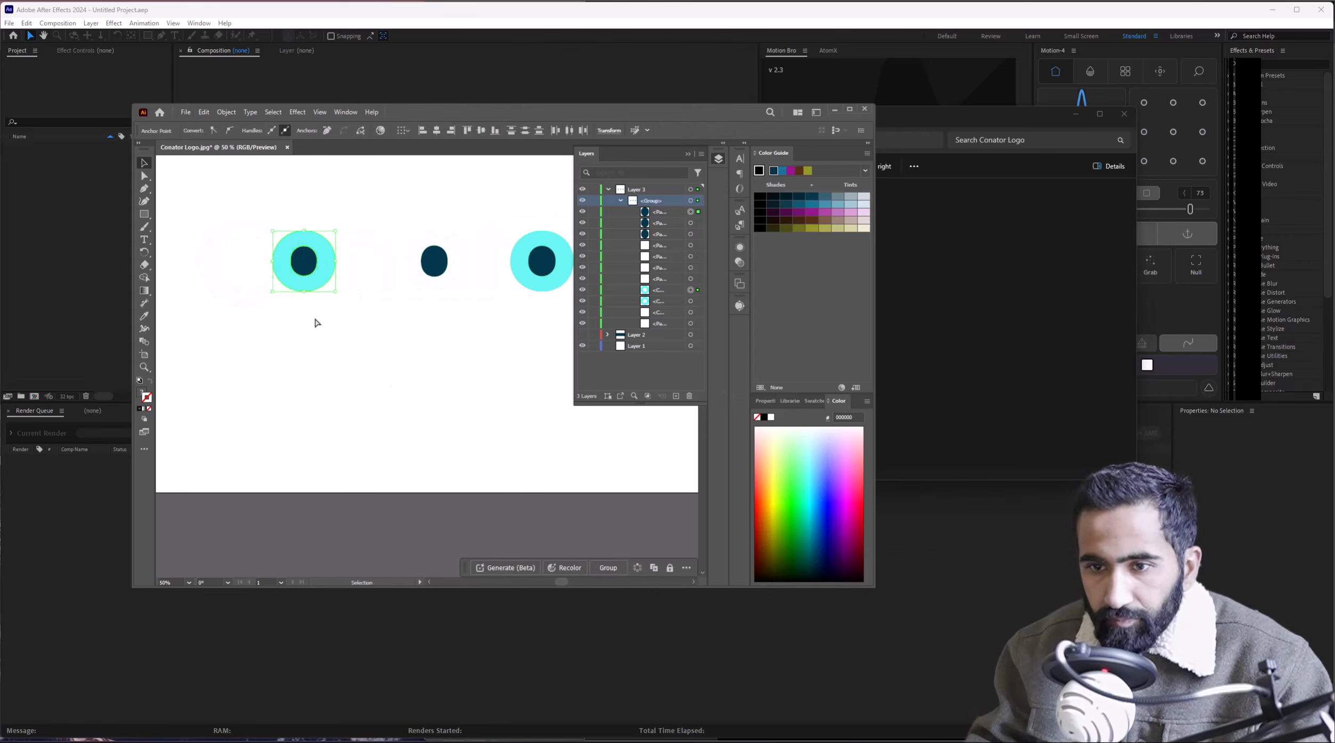
pyautogui.hotkey('ctrl', 'g')
pyautogui.press('v')
pyautogui.scroll(-1, 320, 277)
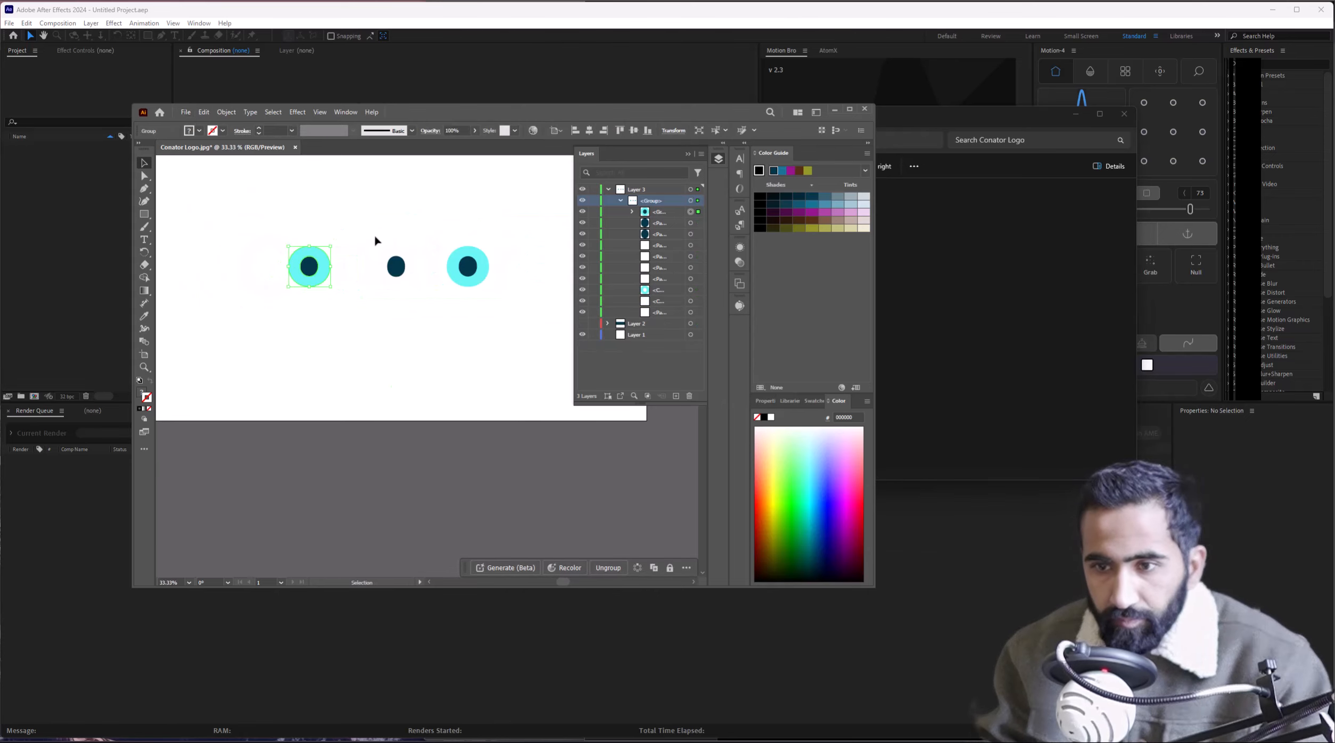
pyautogui.click(394, 269)
pyautogui.press('+')
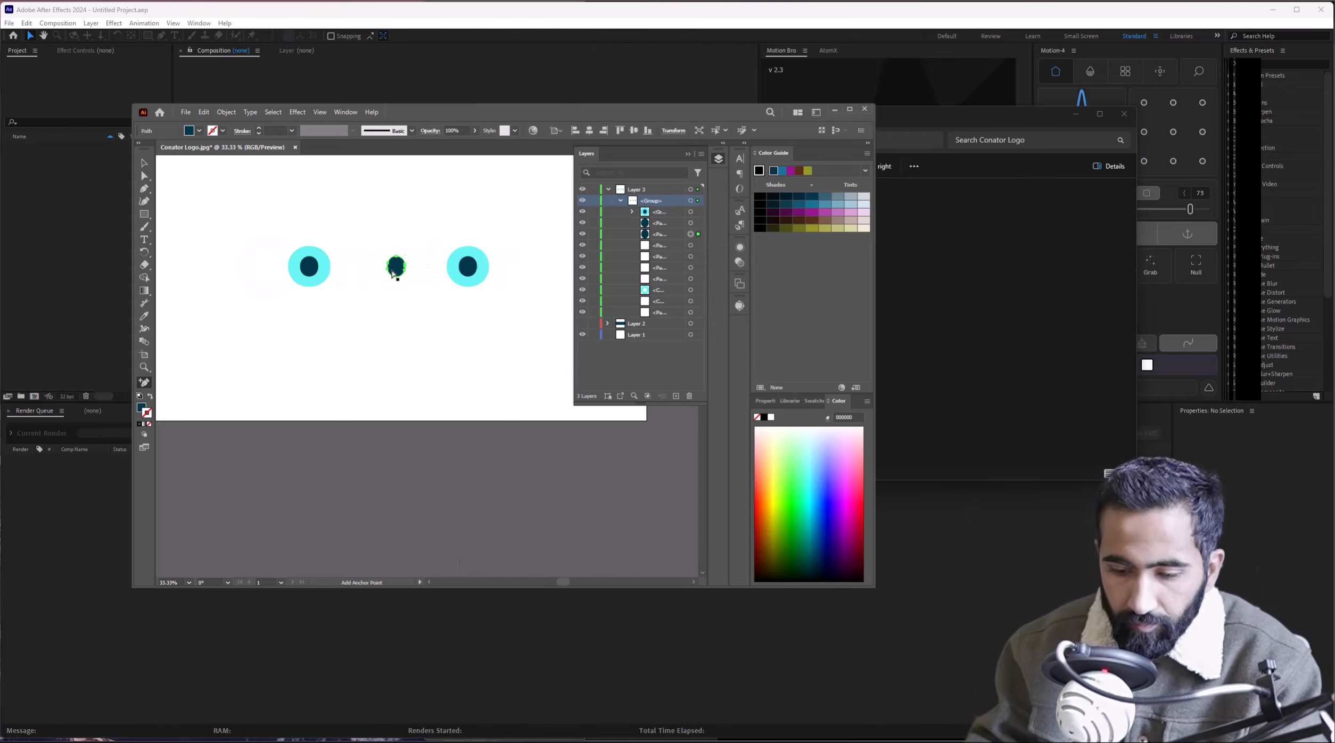
pyautogui.press('Delete')
# Delete the dark teal dots inside the left and right cyan 'o' rings.
pyautogui.keyDown('ctrl'); pyautogui.click(316, 268); pyautogui.keyUp('ctrl')
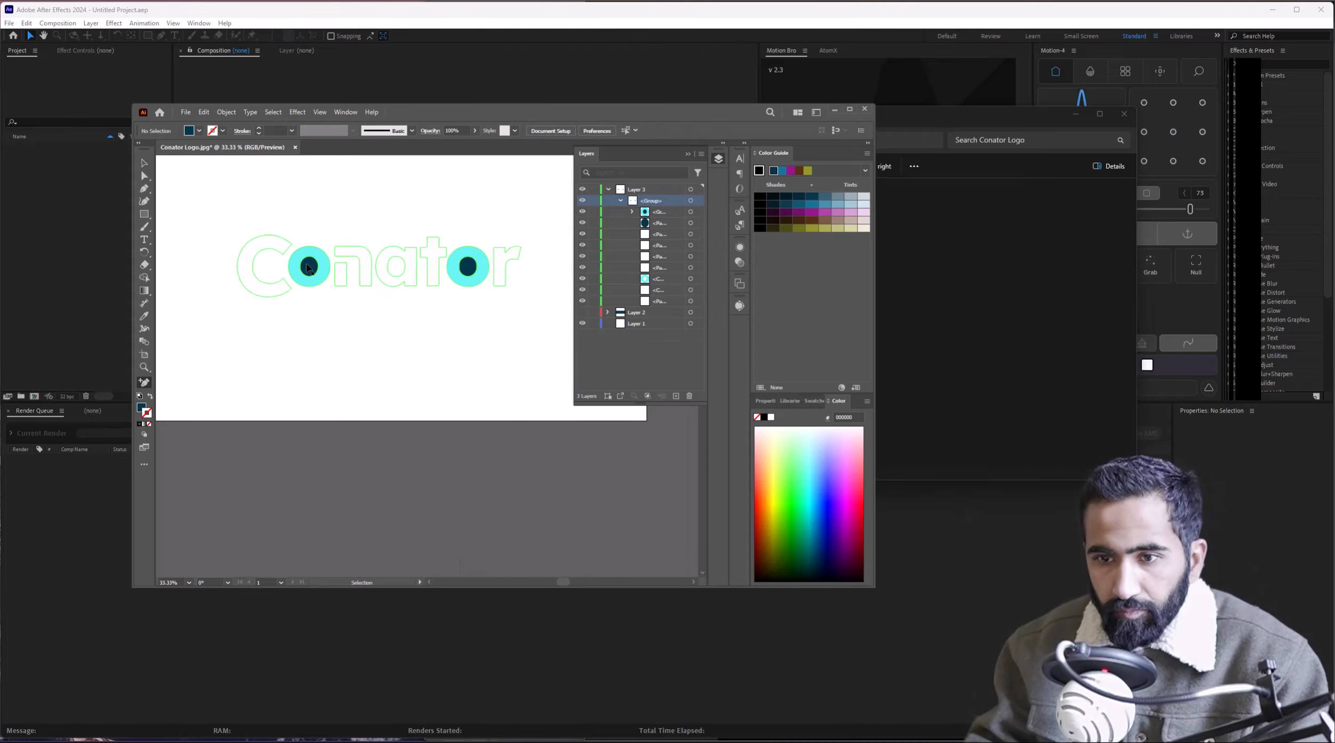
pyautogui.press('v')
pyautogui.click(311, 269)
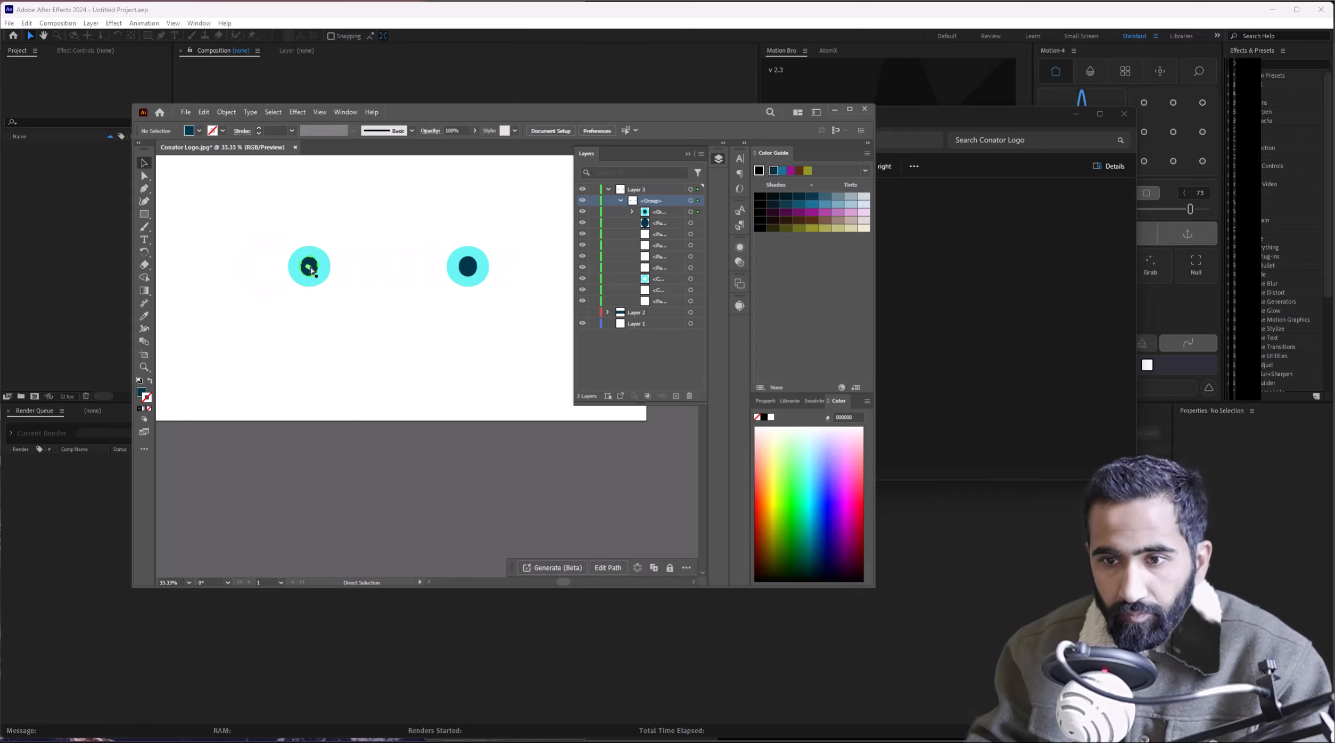
pyautogui.moveTo(312, 271); pyautogui.dragTo(468, 274)
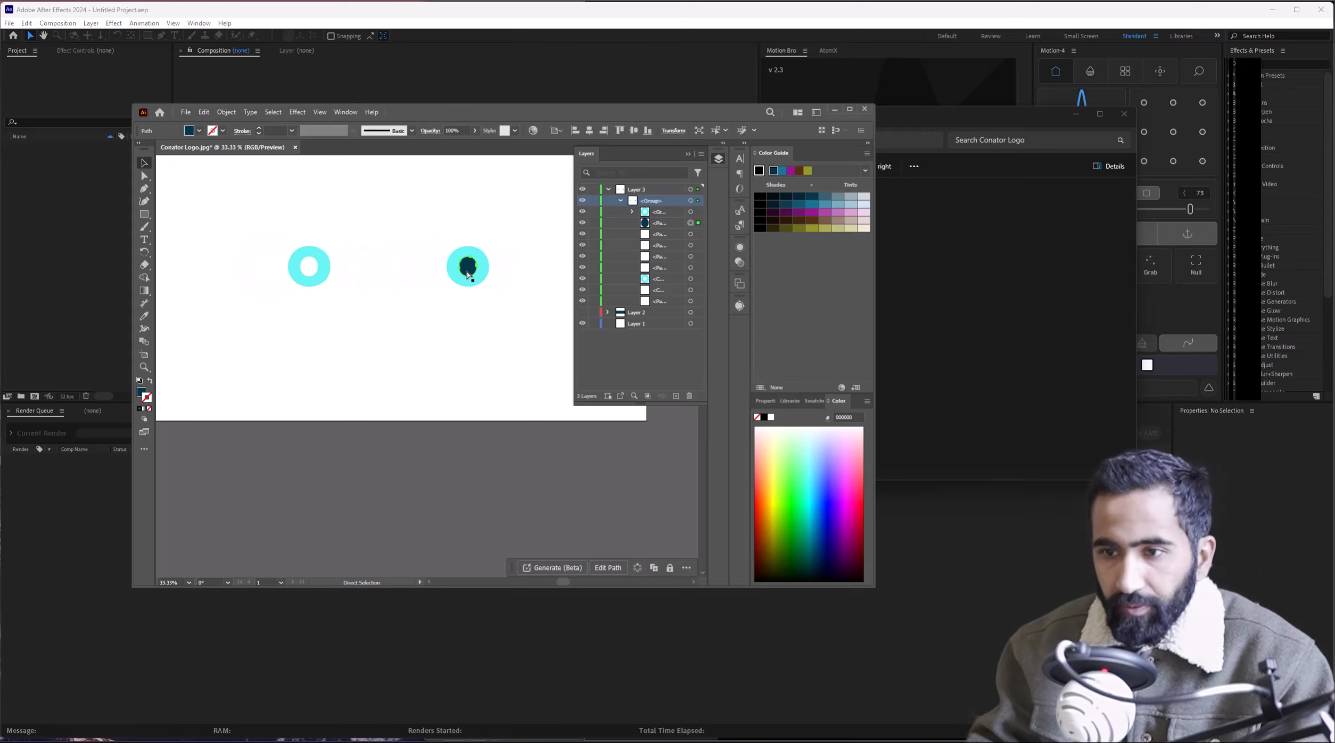
pyautogui.press('Delete')
pyautogui.scroll(1, 390, 292)
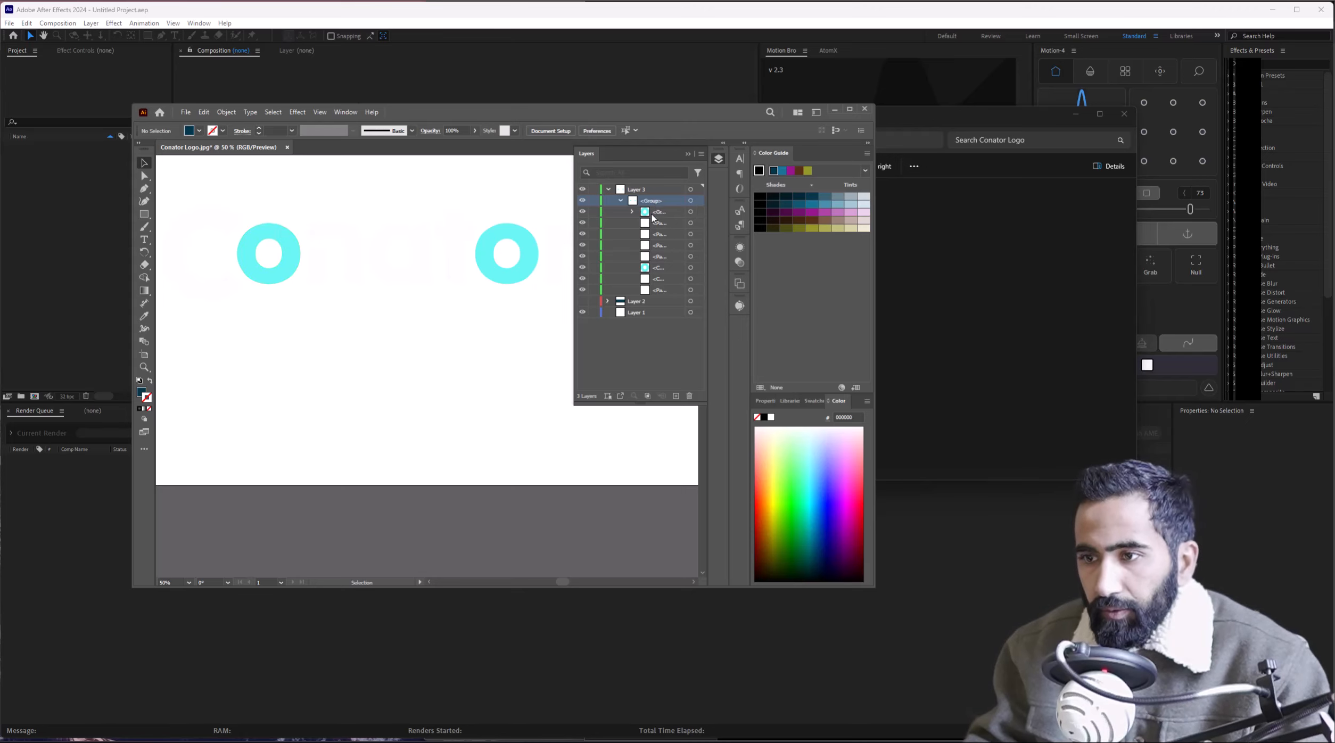
# Try releasing the logo group into Layer 4, inspect its contents, then undo the release.
pyautogui.click(700, 155)
pyautogui.click(745, 333)
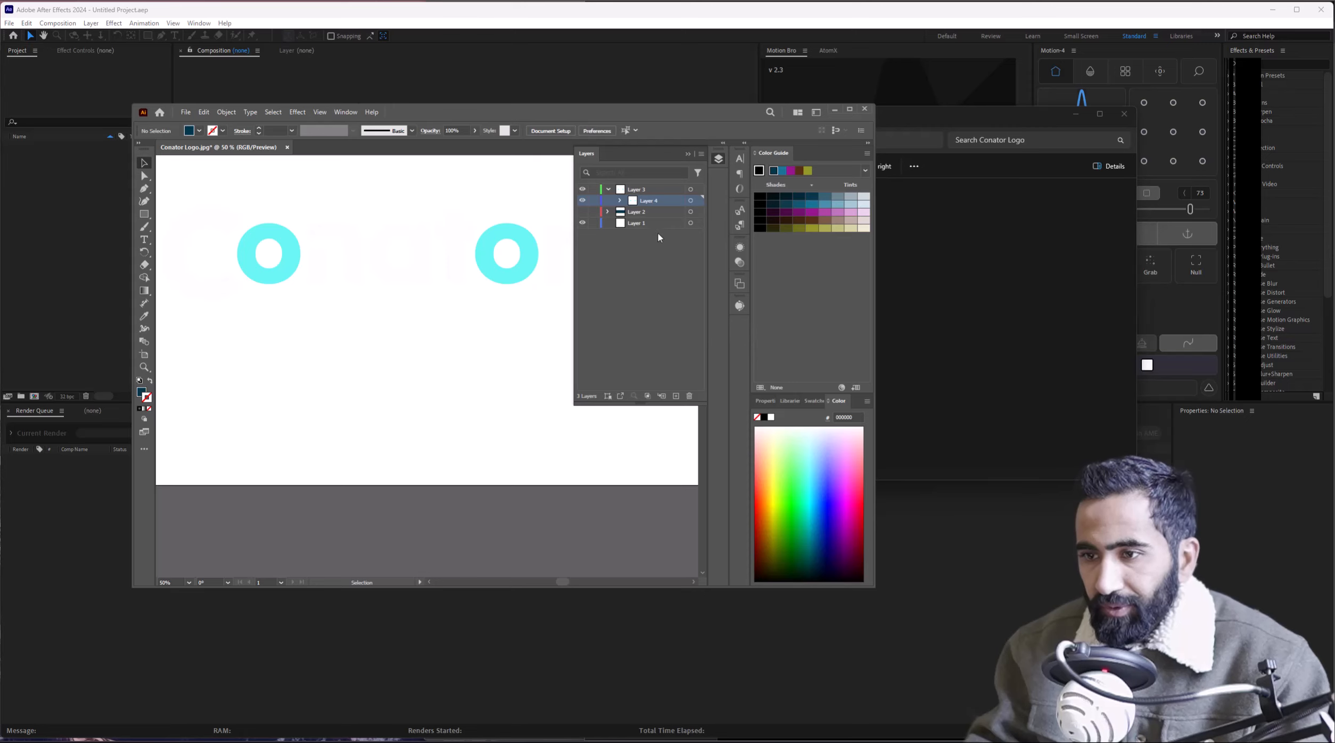
pyautogui.click(620, 200)
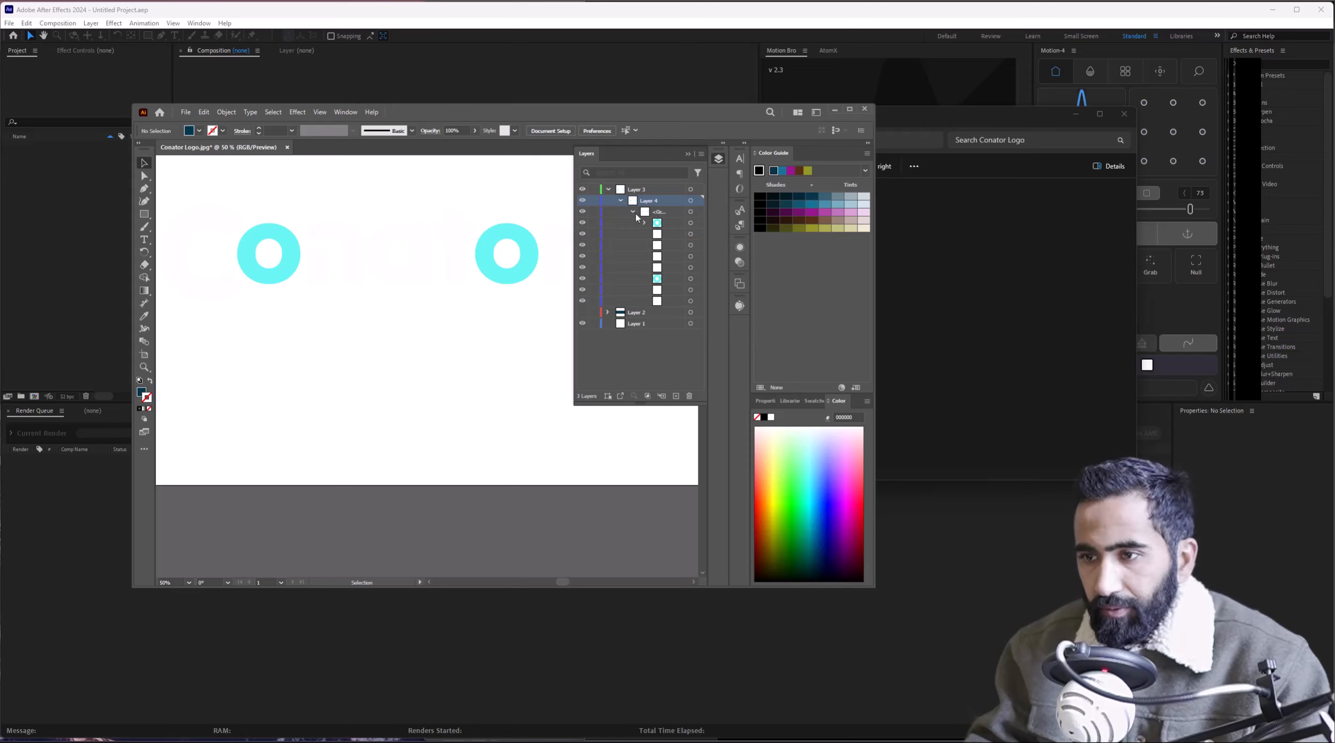
pyautogui.click(659, 225)
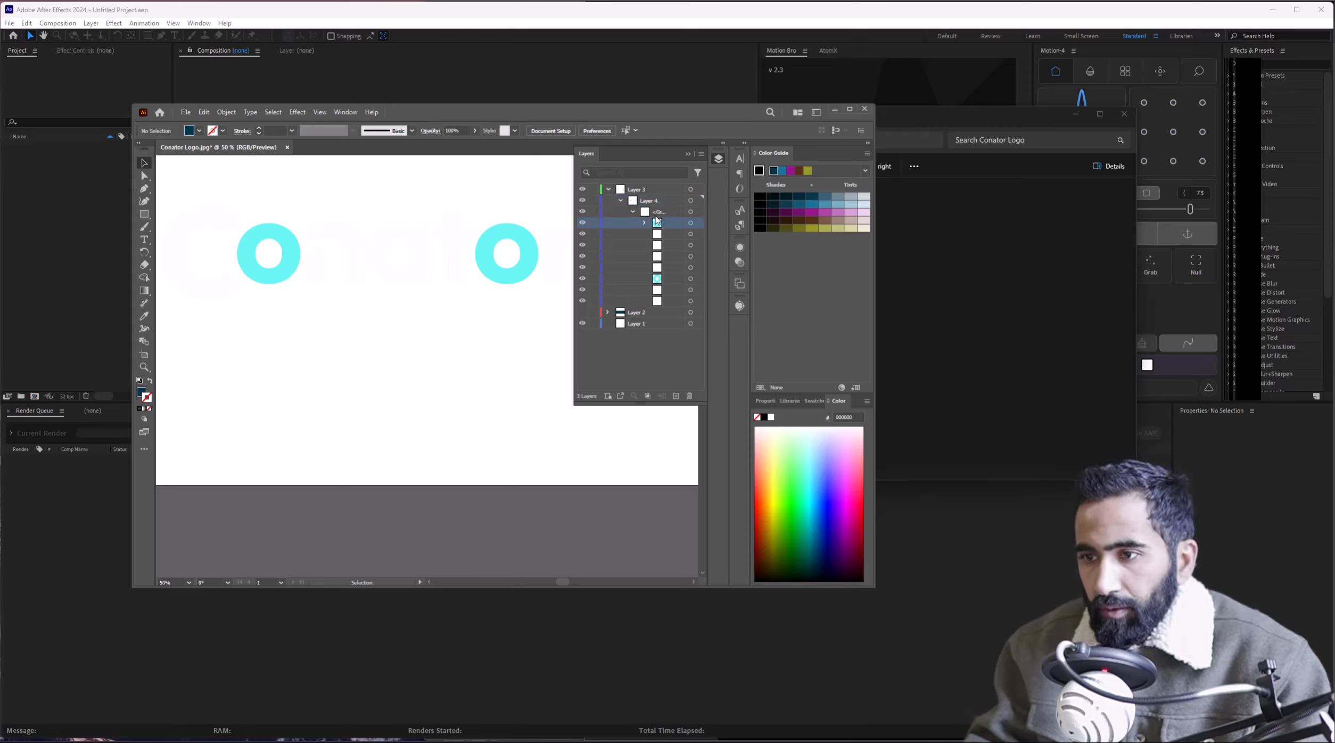
pyautogui.moveTo(572, 219); pyautogui.dragTo(507, 219)
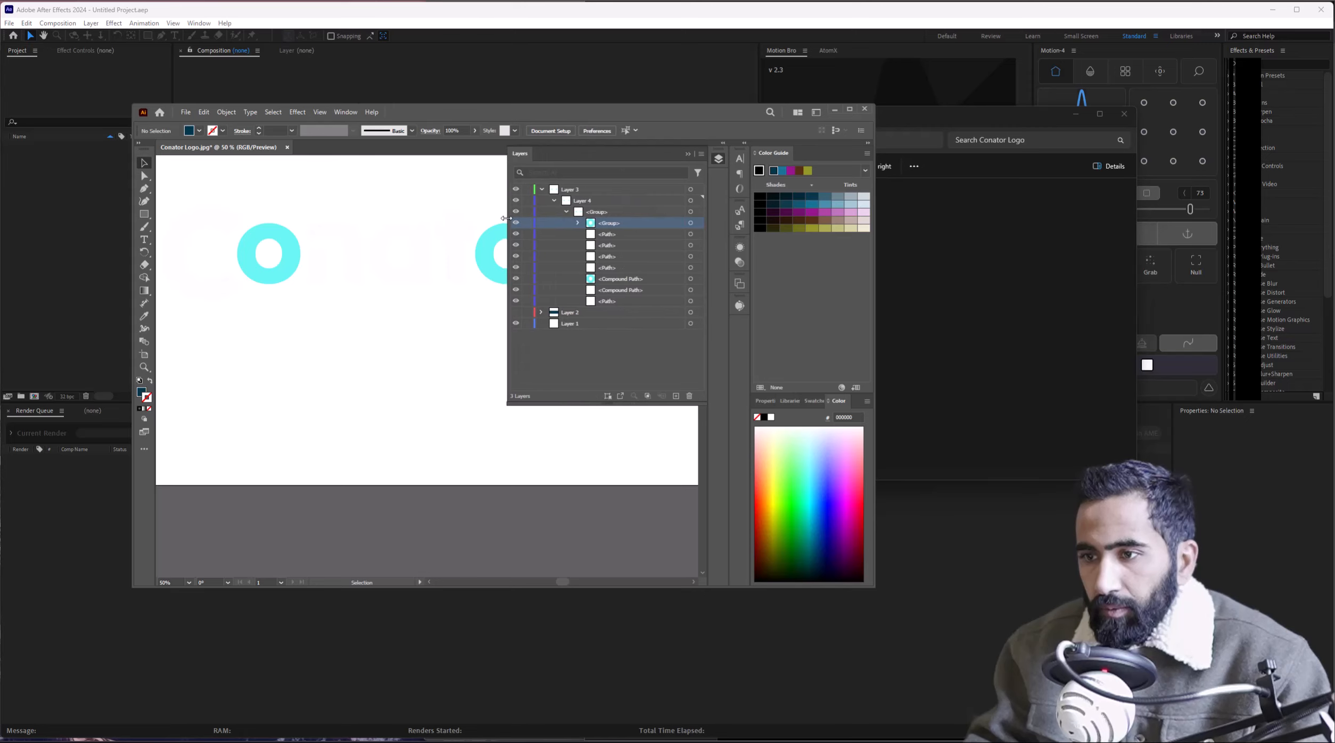
pyautogui.click(602, 213)
pyautogui.hotkey('ctrl', 'z')
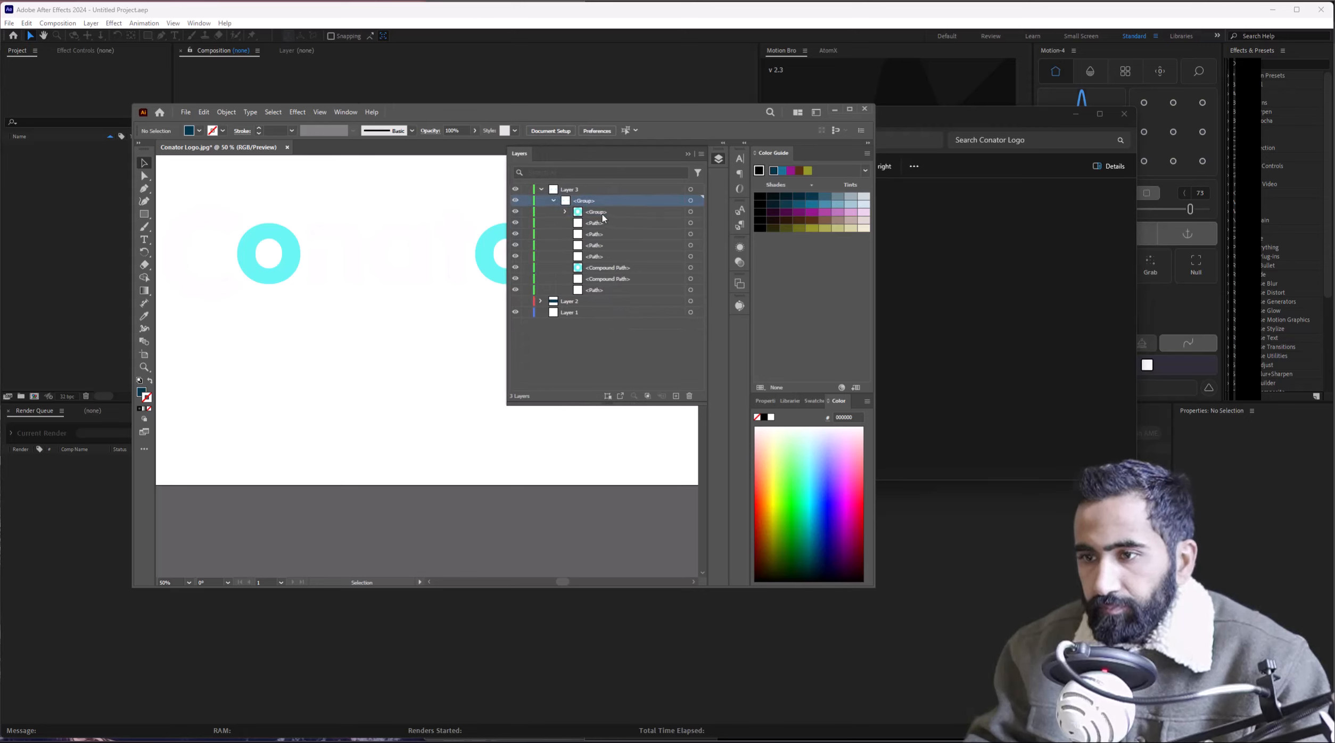
# Move the Compound Path out of the nested group, then delete a path and undo it.
pyautogui.click(602, 214)
pyautogui.click(606, 202)
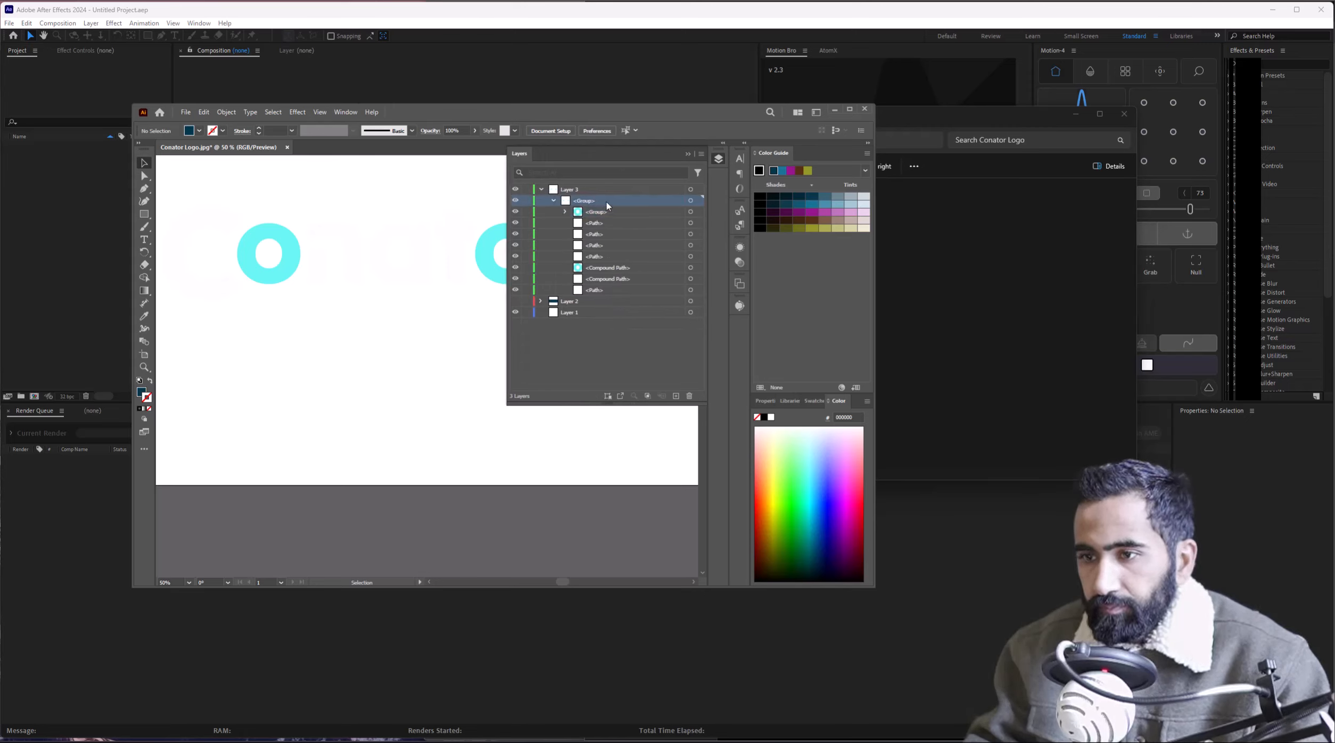
pyautogui.click(565, 212)
pyautogui.moveTo(603, 224); pyautogui.dragTo(605, 207)
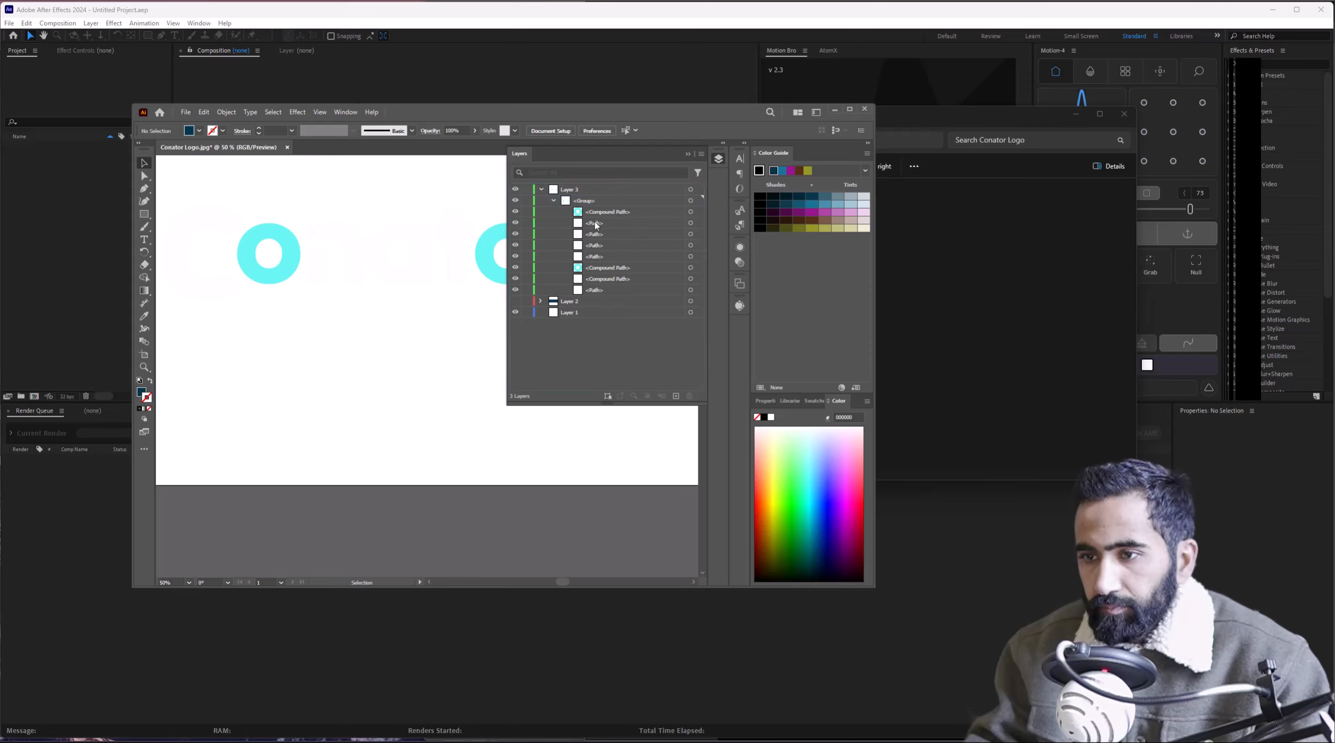
pyautogui.click(595, 224)
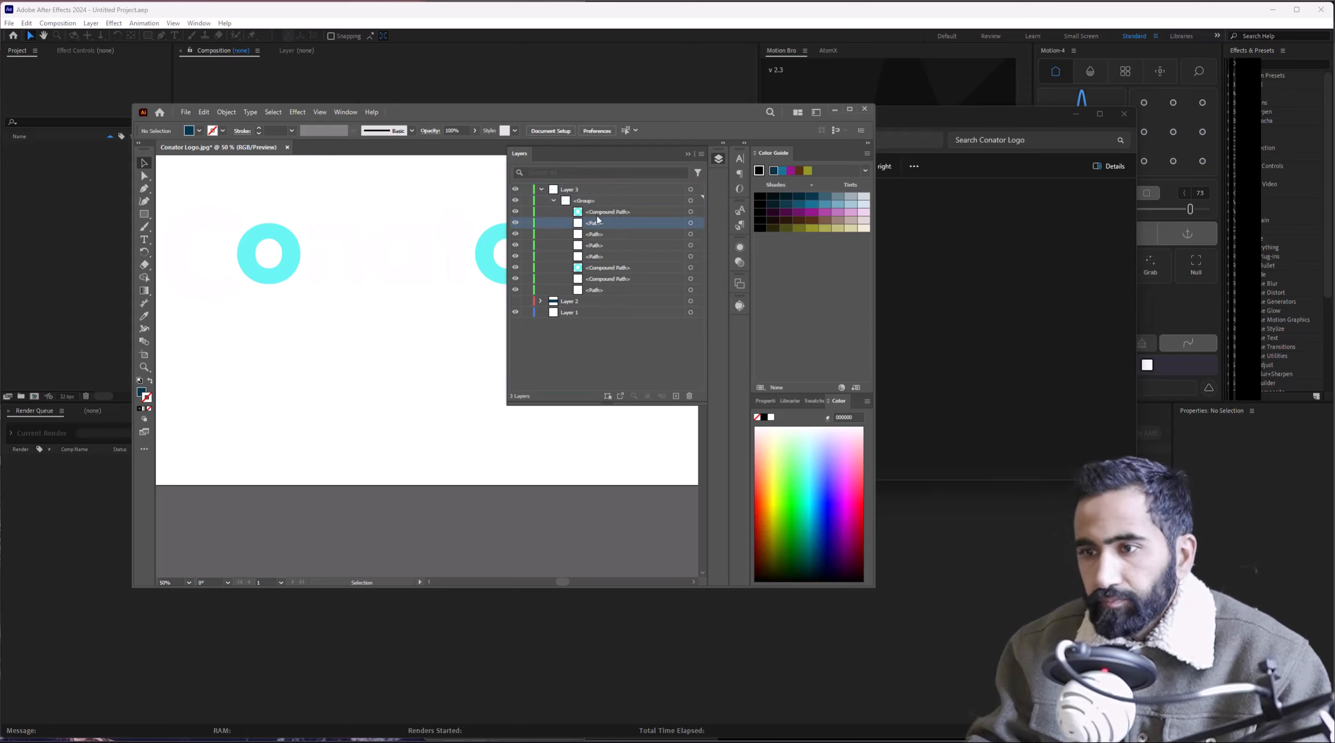
pyautogui.click(690, 396)
pyautogui.hotkey('ctrl', 'z')
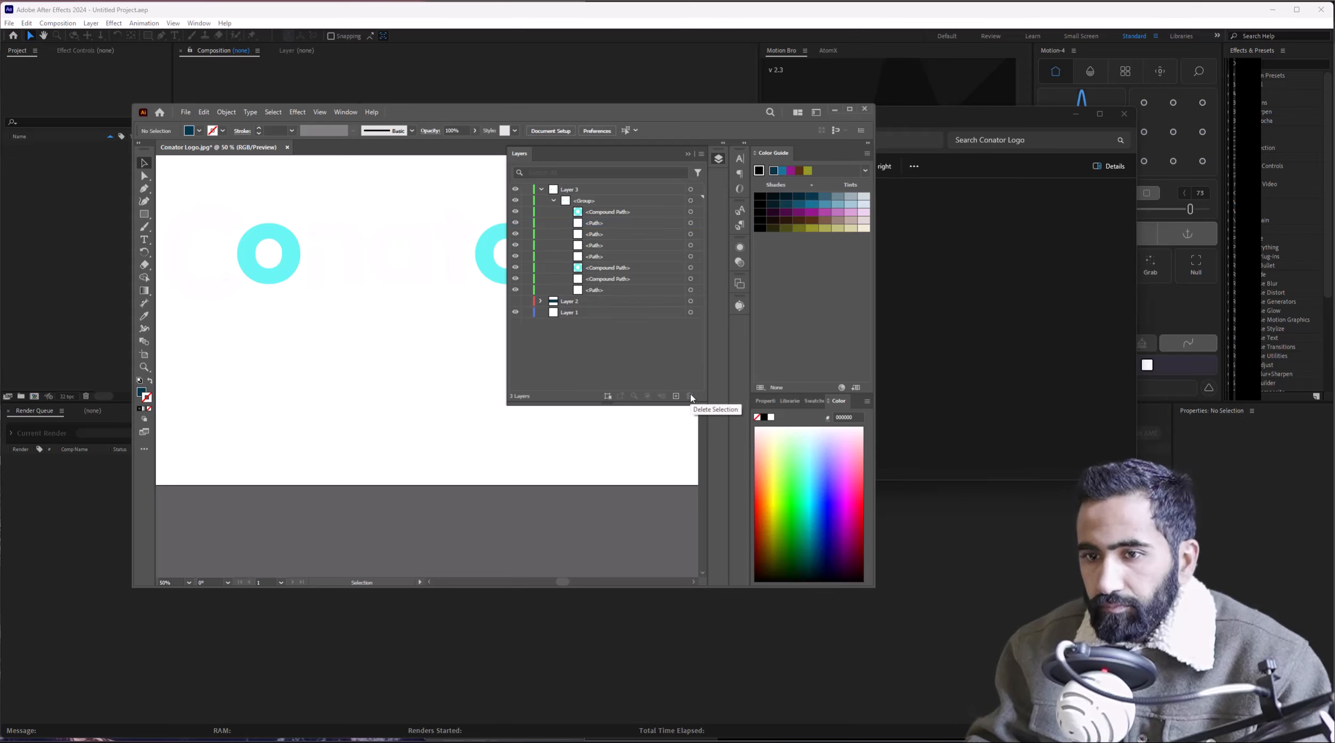
# Release the letter group to layers (Sequence) and move the new letter layers to top level.
pyautogui.click(594, 200)
pyautogui.click(701, 153)
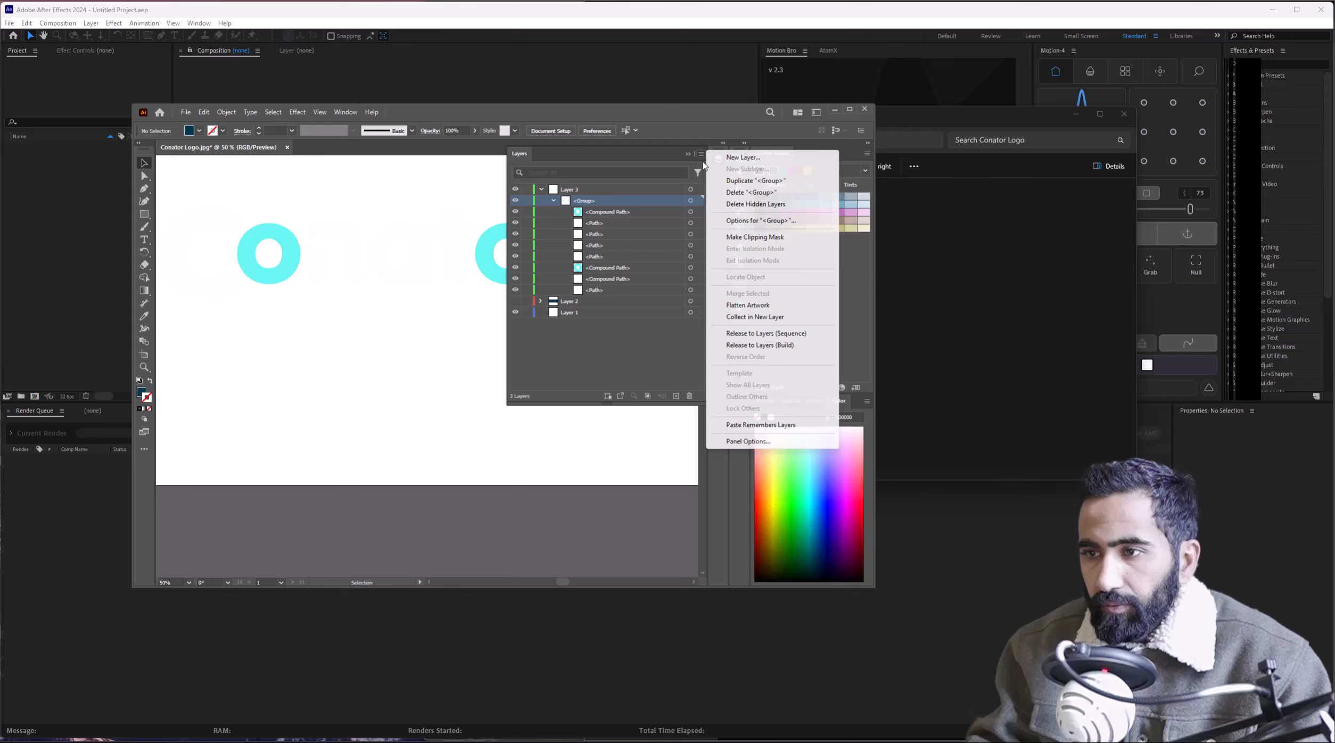
pyautogui.click(759, 341)
pyautogui.keyDown('shift'); pyautogui.click(609, 209); pyautogui.keyUp('shift')
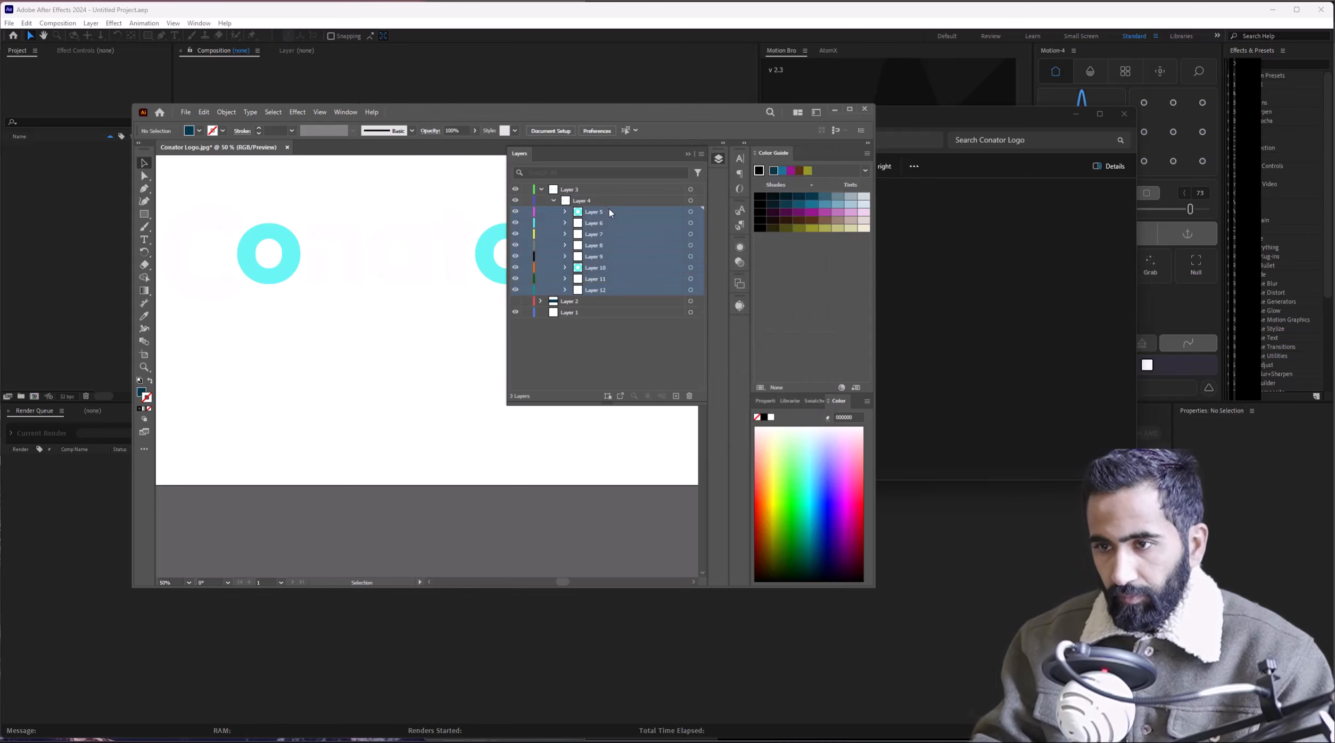
pyautogui.moveTo(609, 208); pyautogui.dragTo(596, 185)
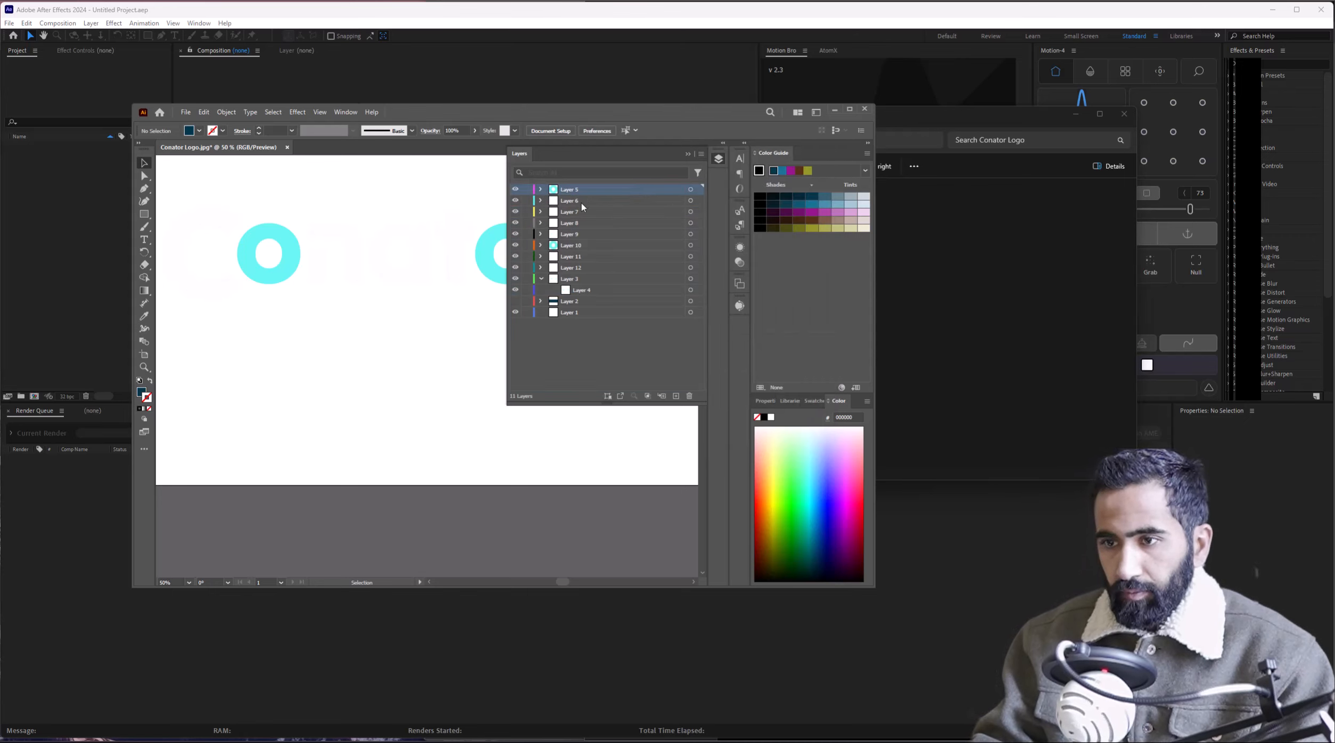
# Delete the empty Layer 3 and make Layer 2 visible again.
pyautogui.click(573, 280)
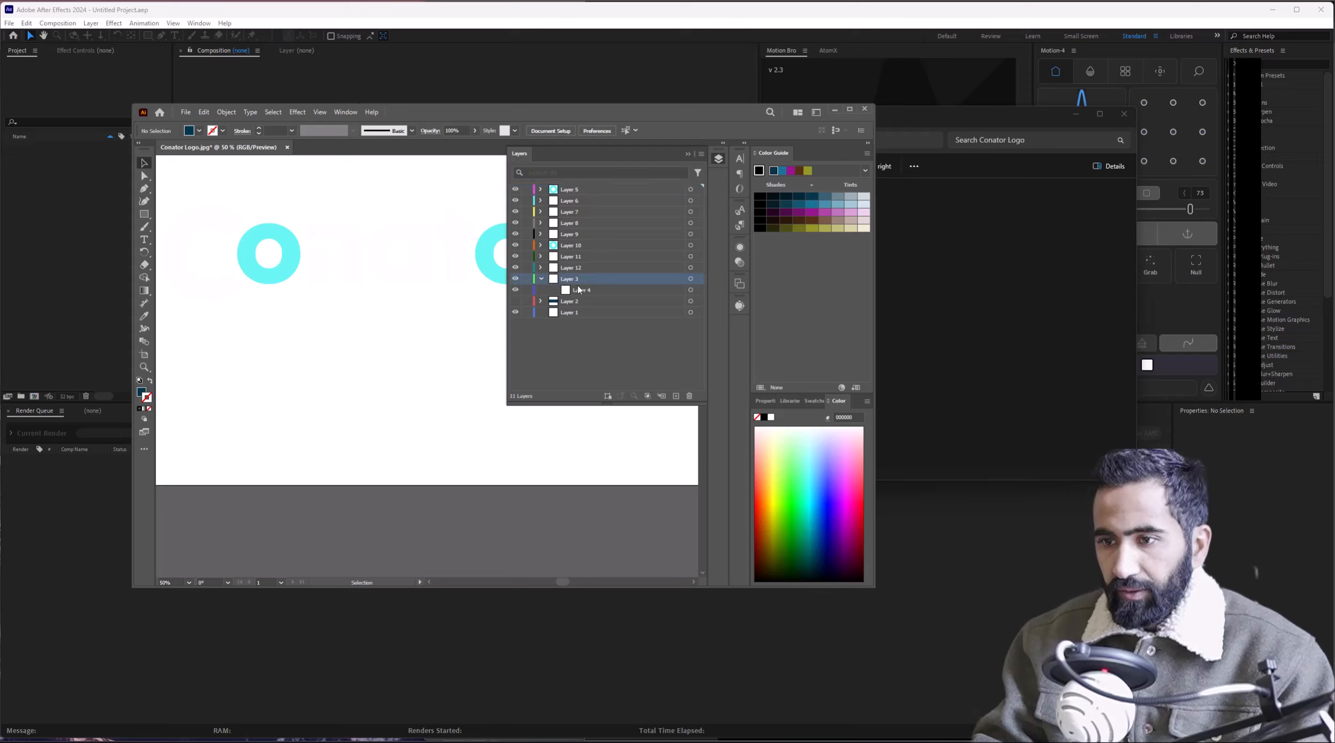
pyautogui.click(690, 397)
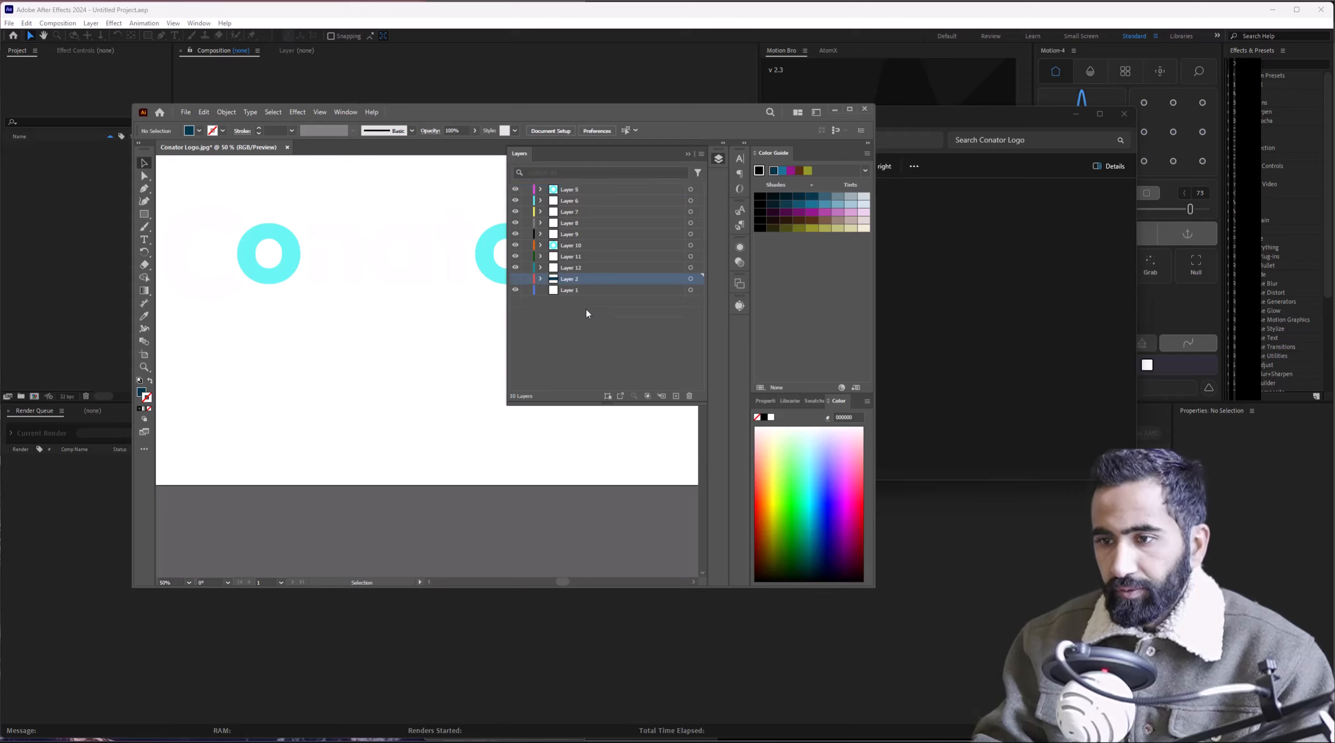
pyautogui.click(515, 279)
# Check the separate o, n and a letters on the artboard, zooming out and back in.
pyautogui.moveTo(357, 231); pyautogui.dragTo(390, 337)
pyautogui.click(365, 353)
pyautogui.click(429, 346)
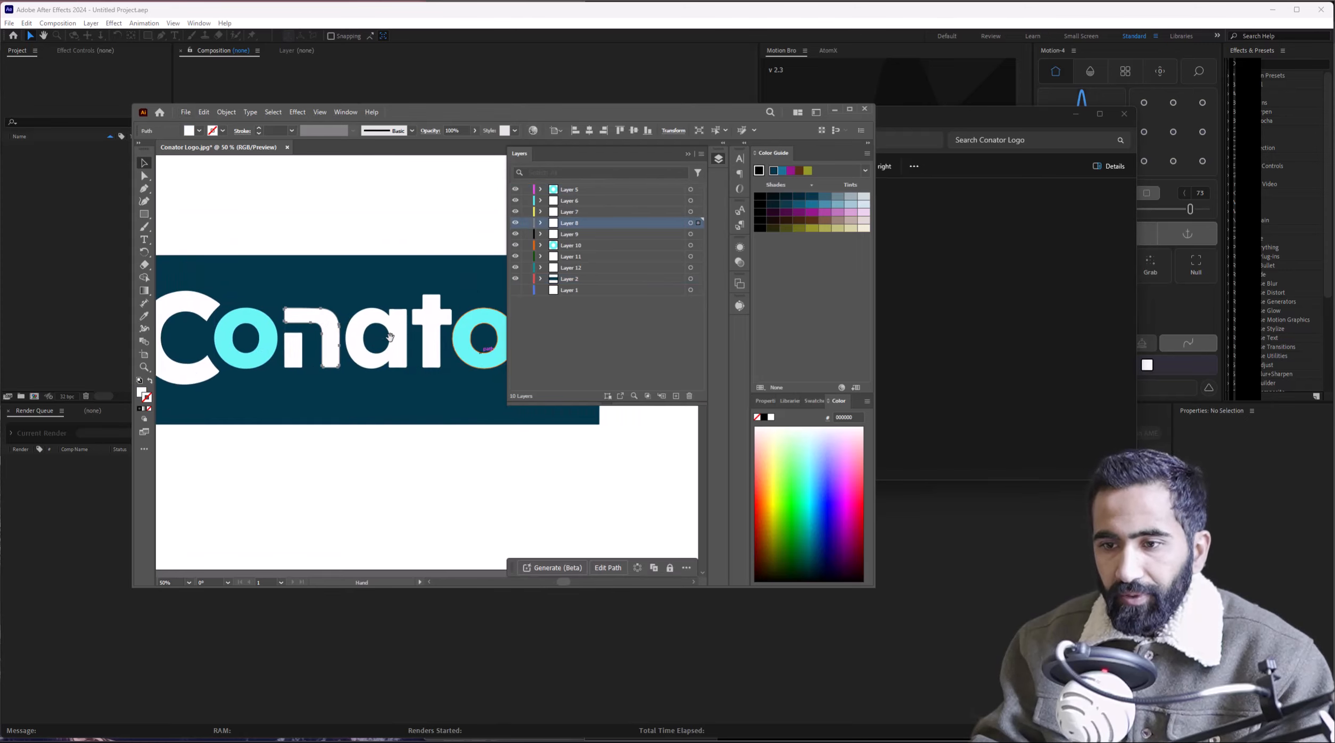
pyautogui.click(390, 339)
pyautogui.hotkey('ctrl', '-')
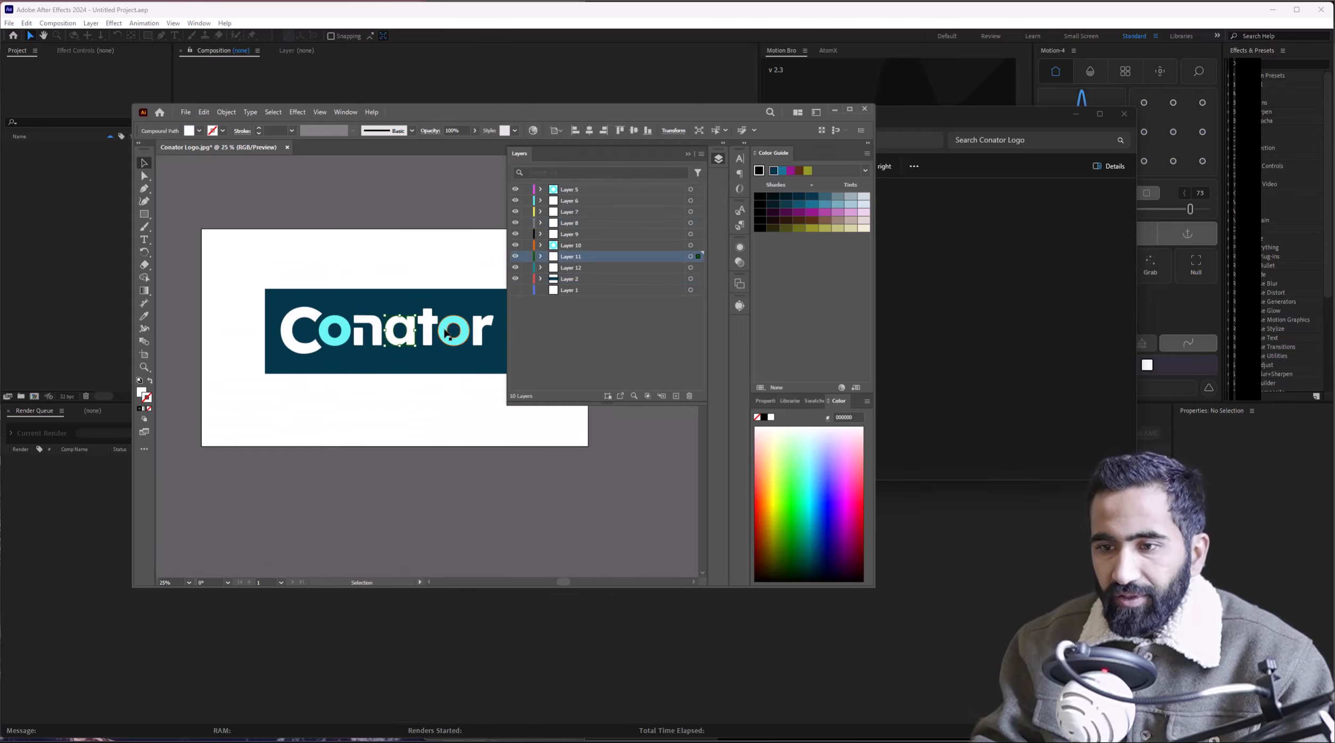
pyautogui.click(688, 154)
pyautogui.hotkey('ctrl', '+')
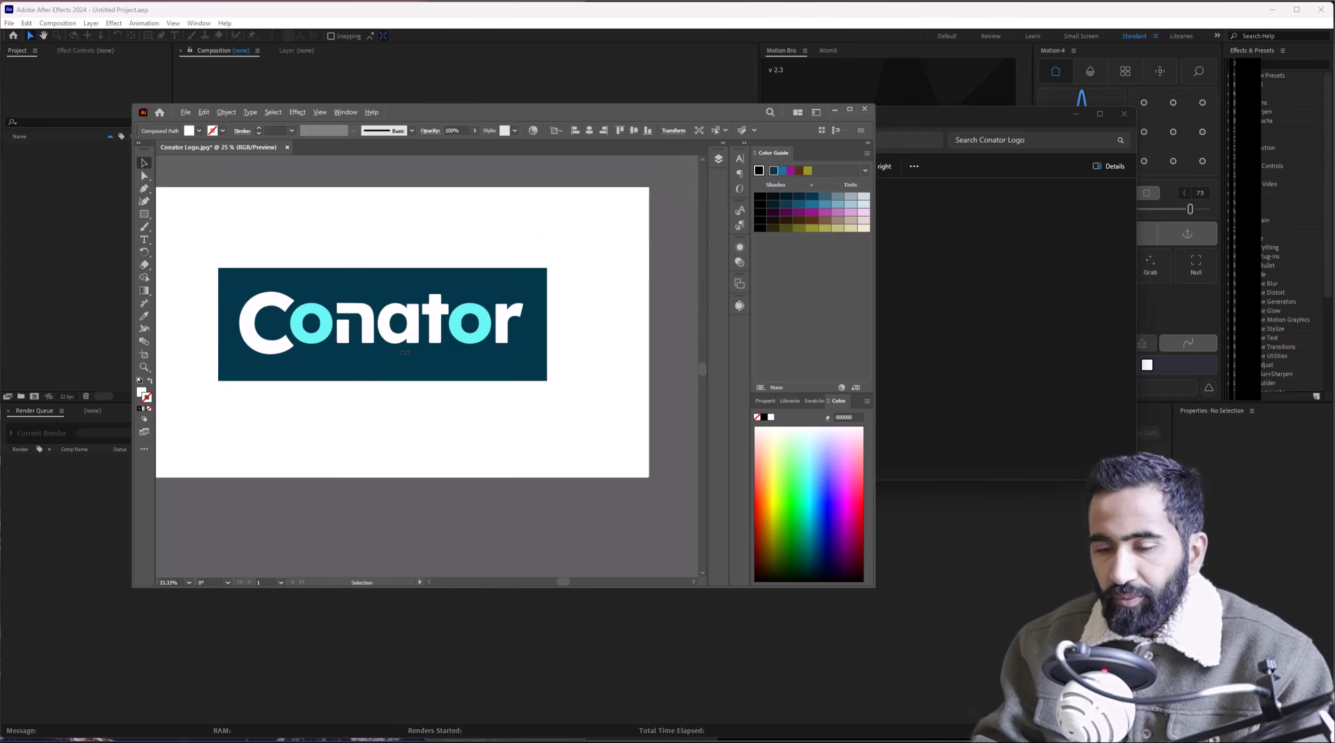
pyautogui.click(528, 329)
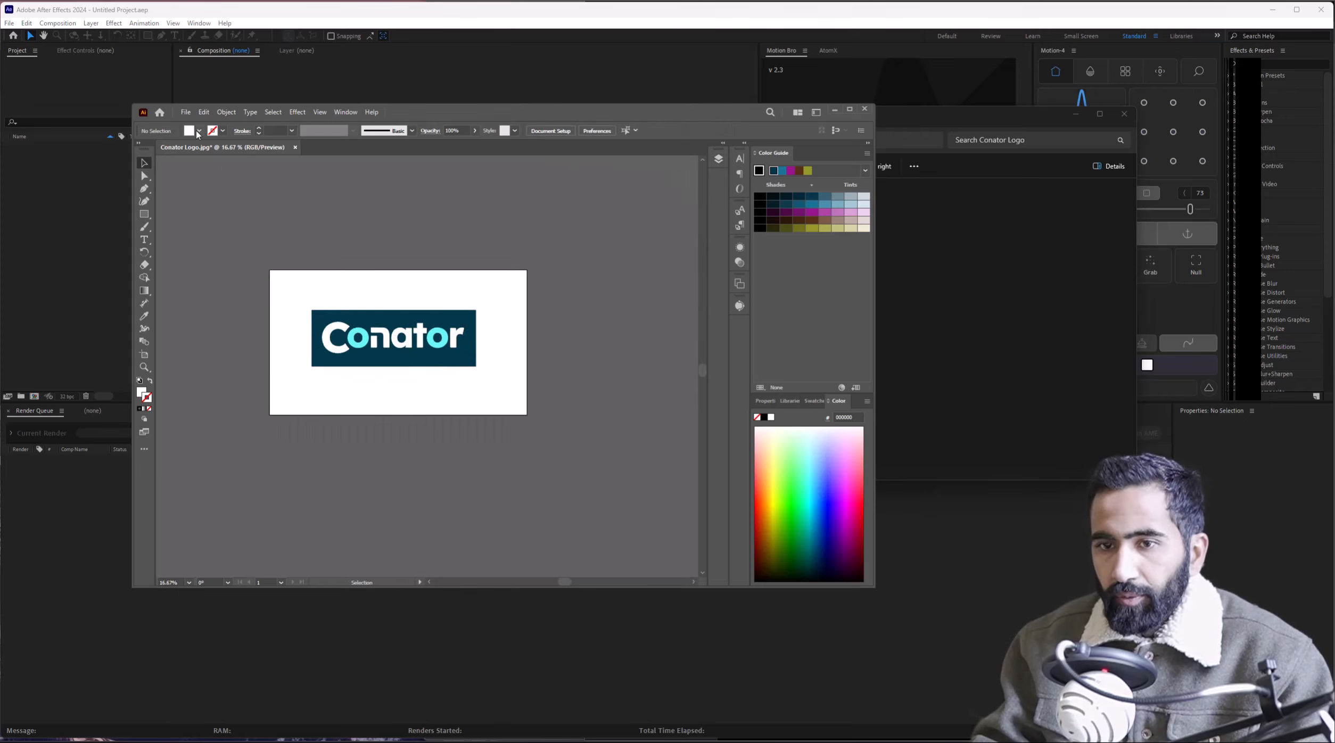
pyautogui.click(720, 158)
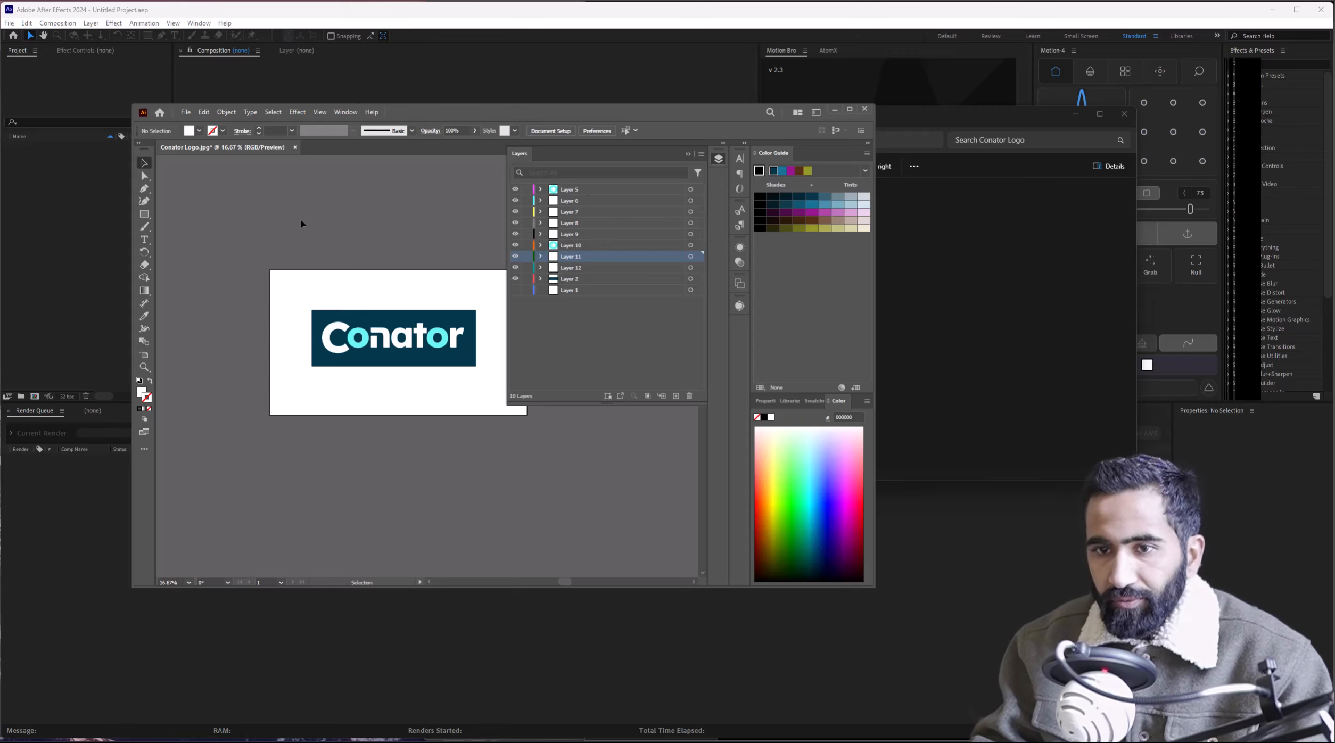
# Look at the Export As file types, then cancel the export.
pyautogui.click(185, 112)
pyautogui.moveTo(253, 347)
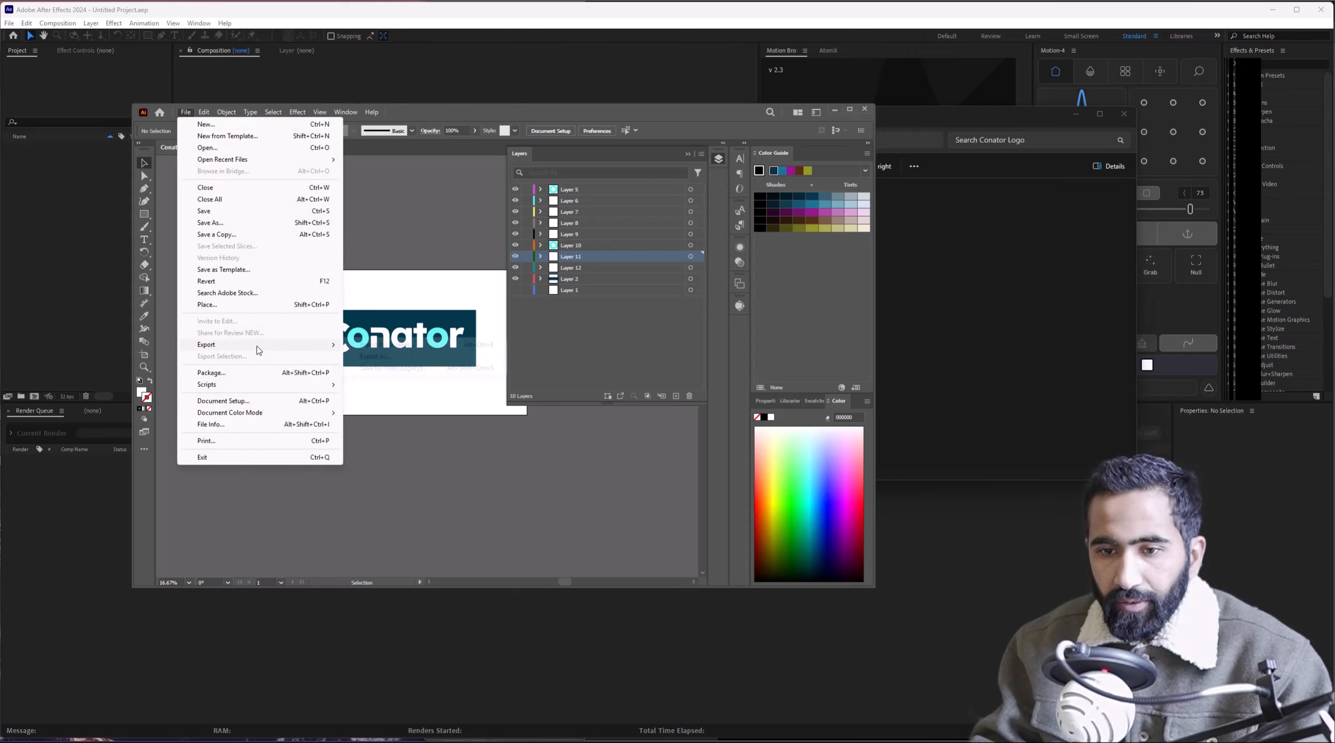
pyautogui.click(375, 356)
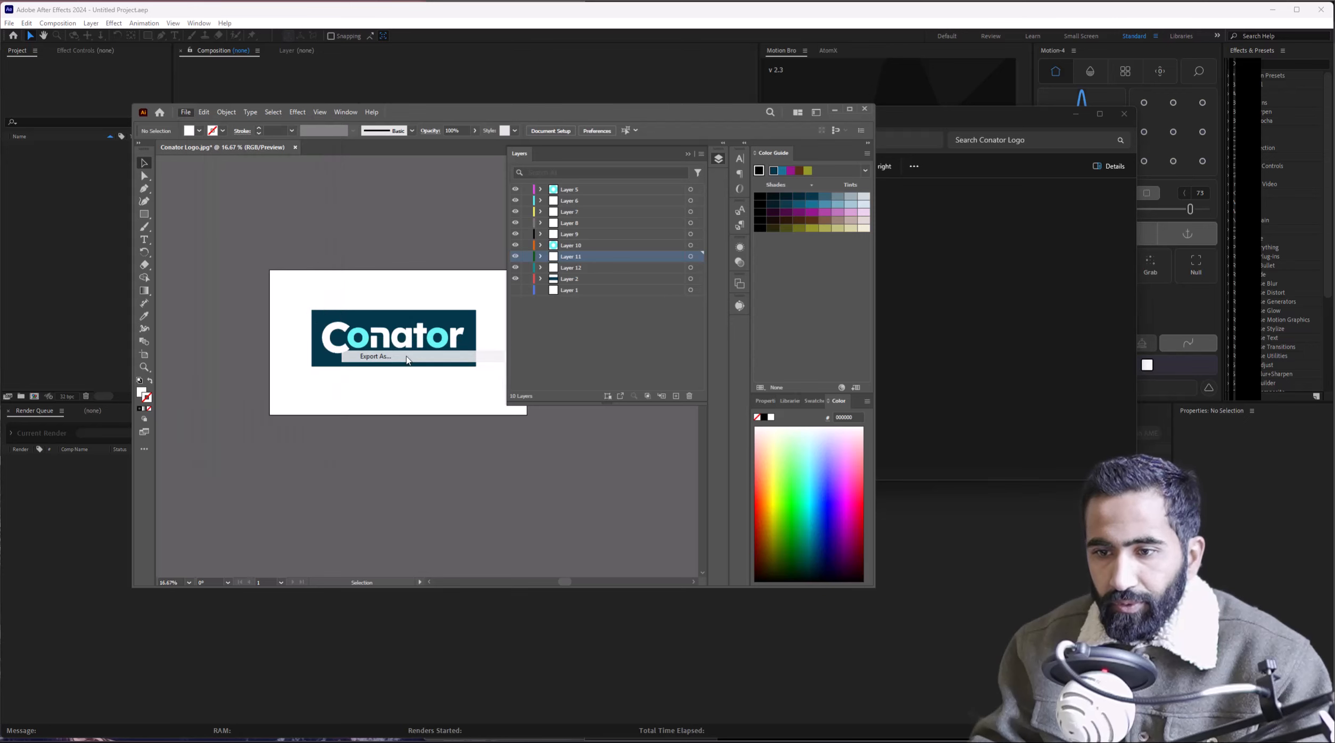
pyautogui.click(258, 424)
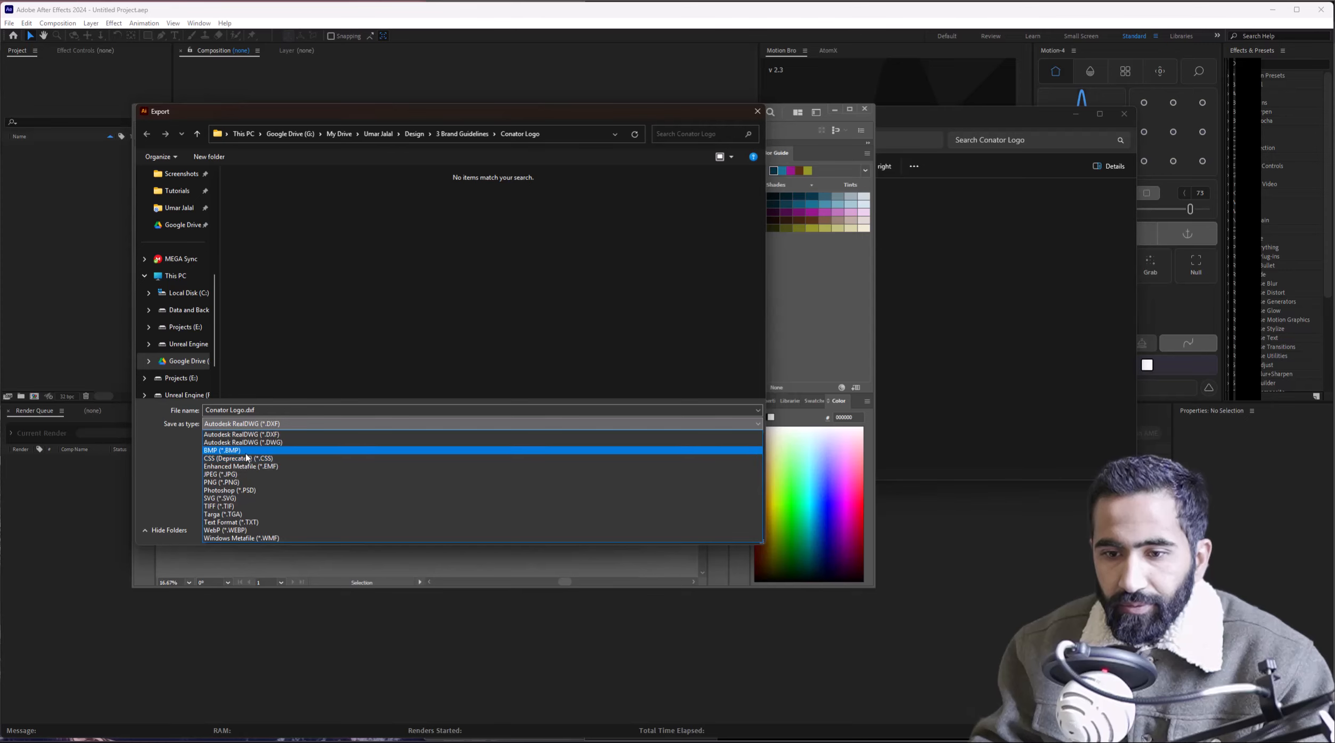
pyautogui.click(733, 151)
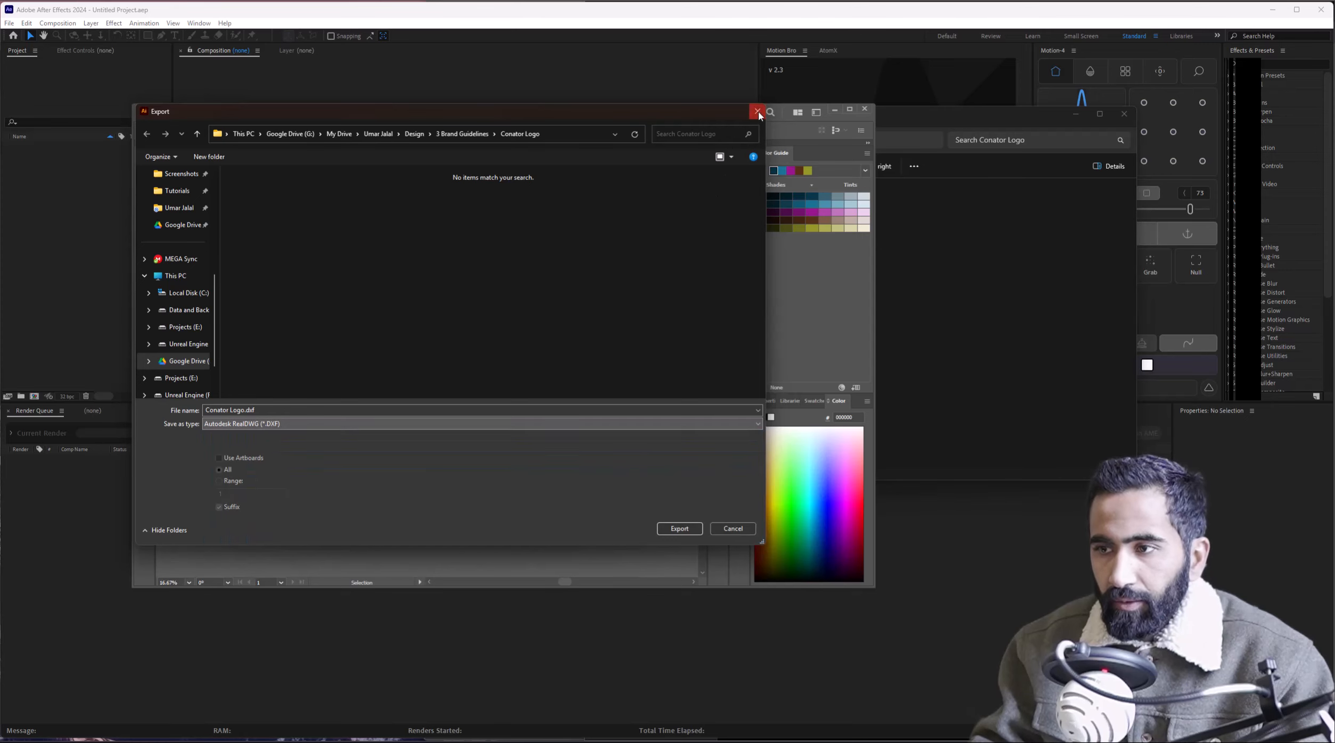
pyautogui.click(757, 112)
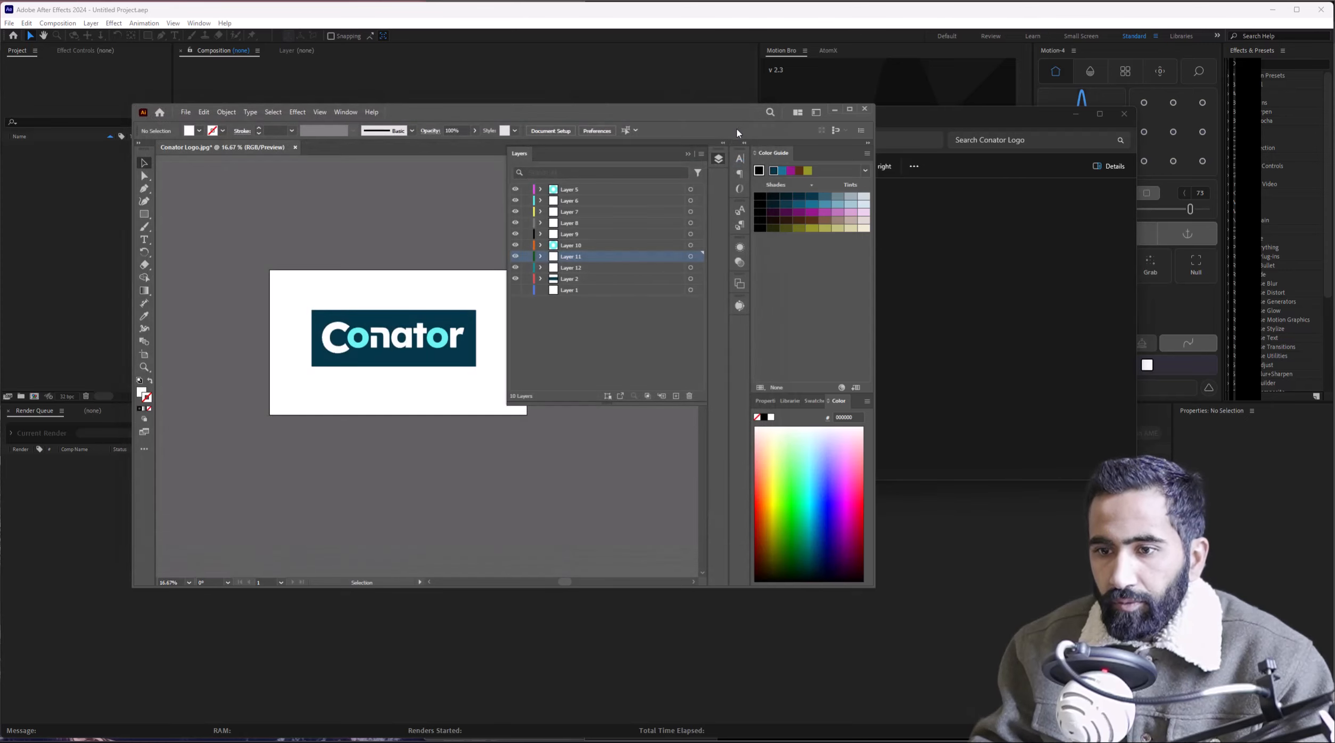
# Save the document as Conator Logo.ai in Animations > 7 Conator > Graphics with default Illustrator options.
pyautogui.hotkey('ctrl', 'shift', 's')
pyautogui.click(303, 424)
pyautogui.click(344, 370)
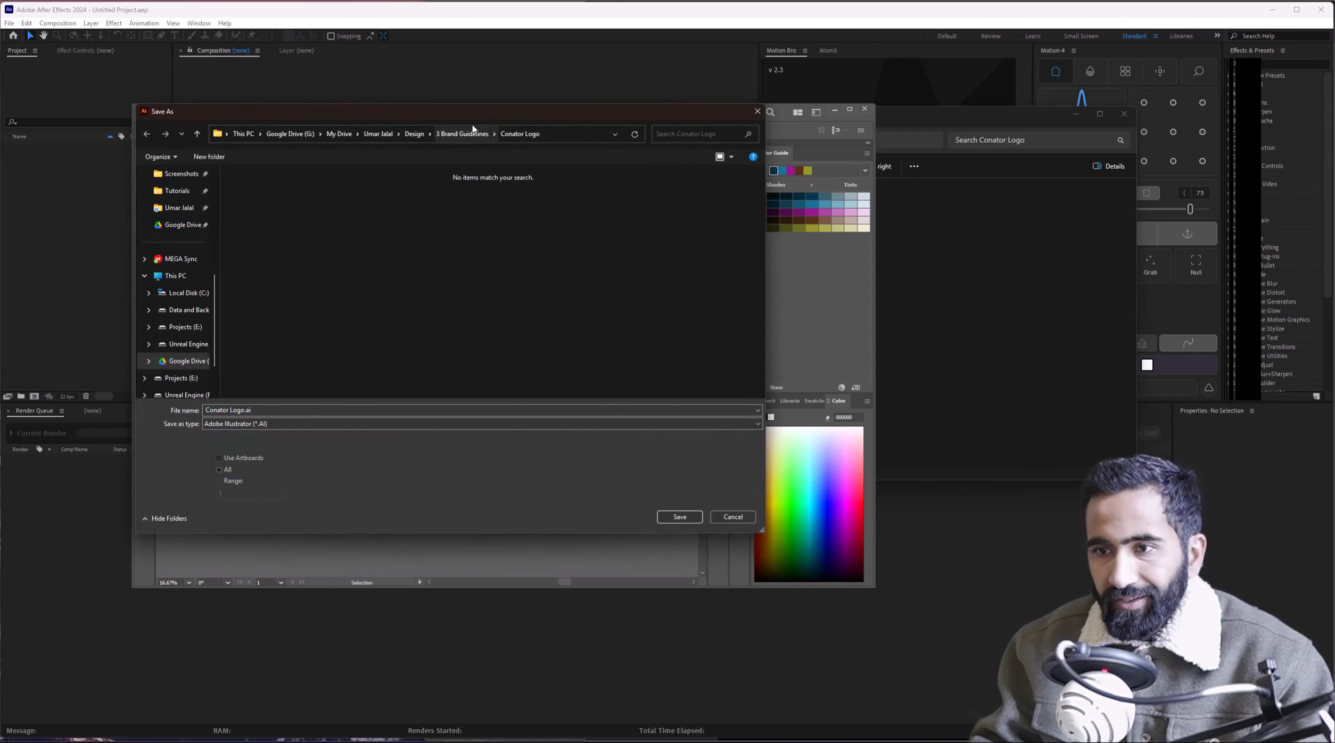
pyautogui.click(414, 133)
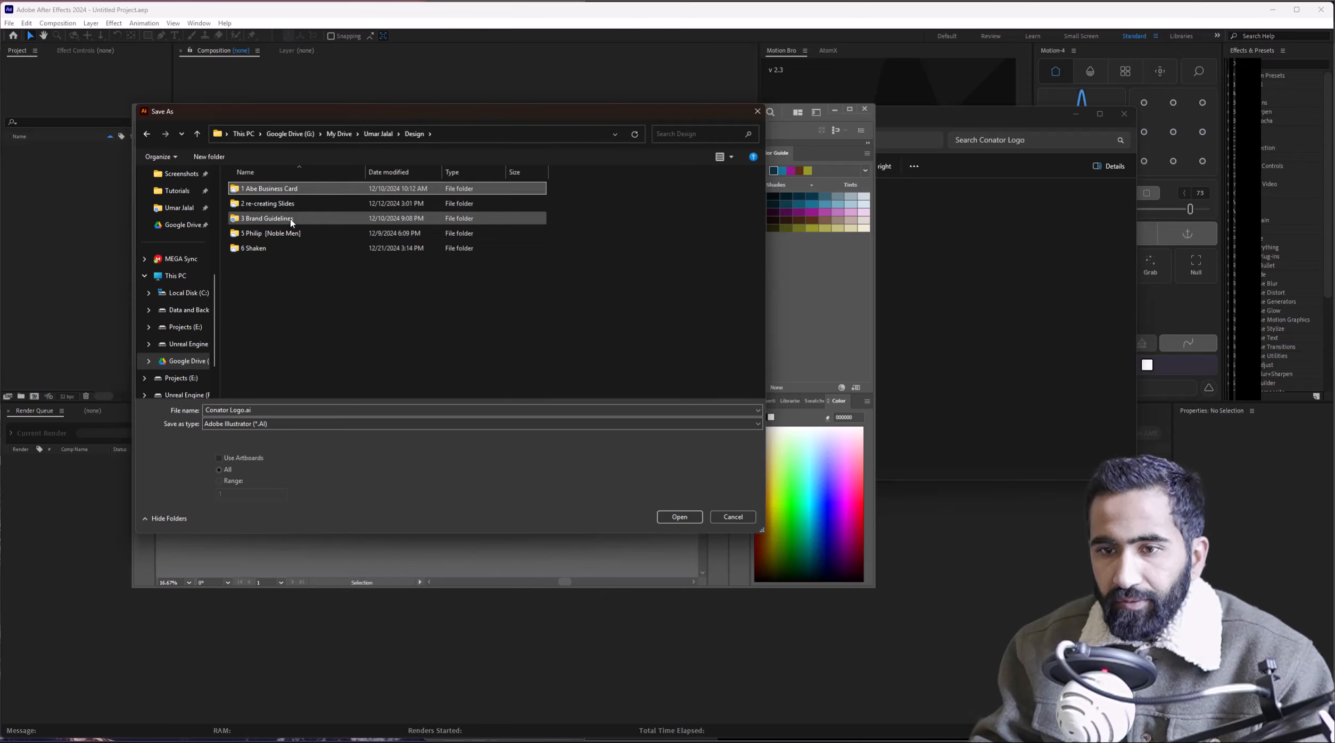
pyautogui.hotkey('alt', 'Left')
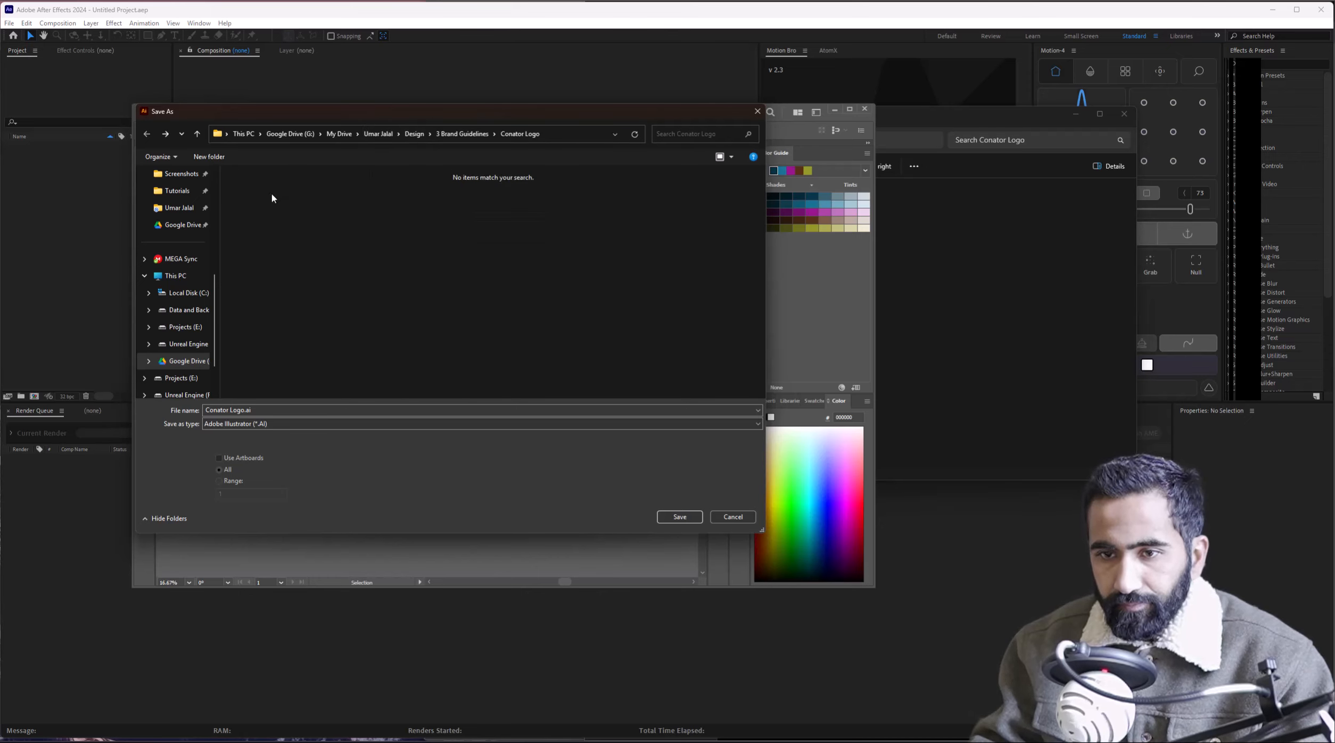
pyautogui.click(196, 135)
pyautogui.click(378, 133)
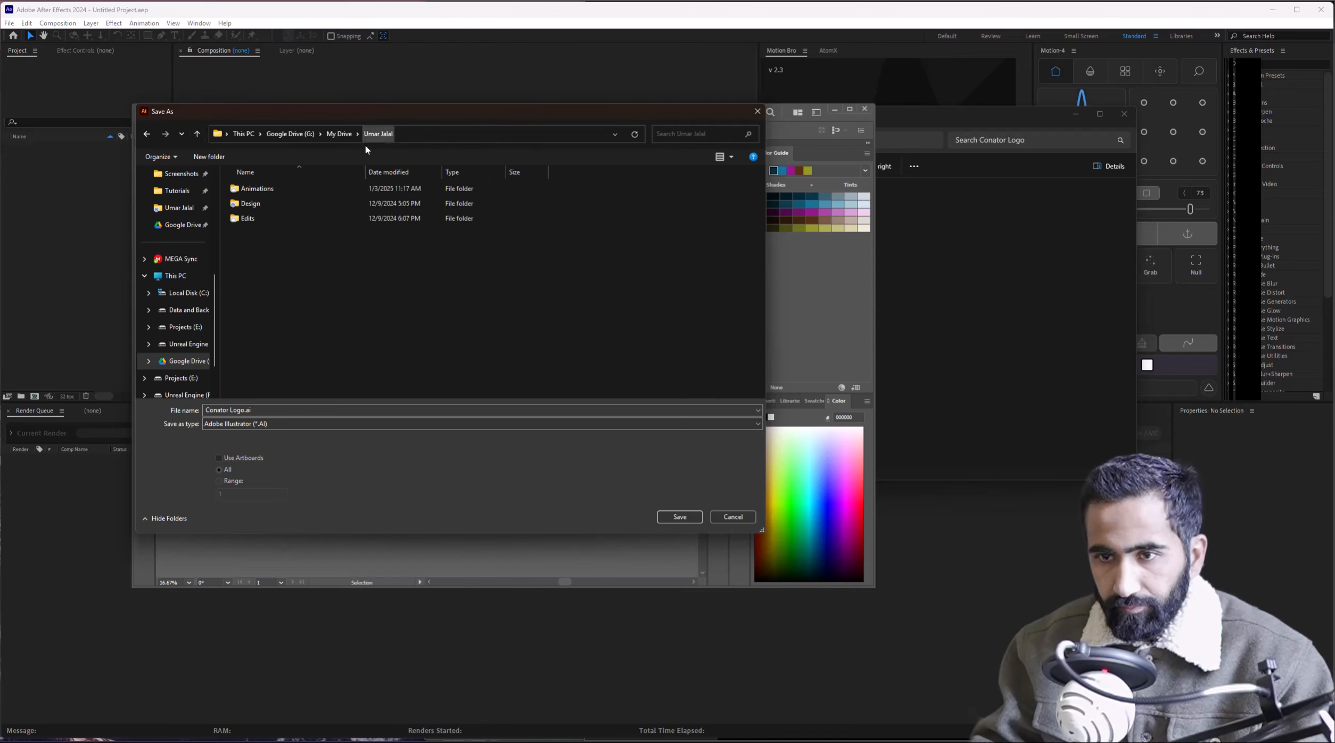
pyautogui.doubleClick(301, 188)
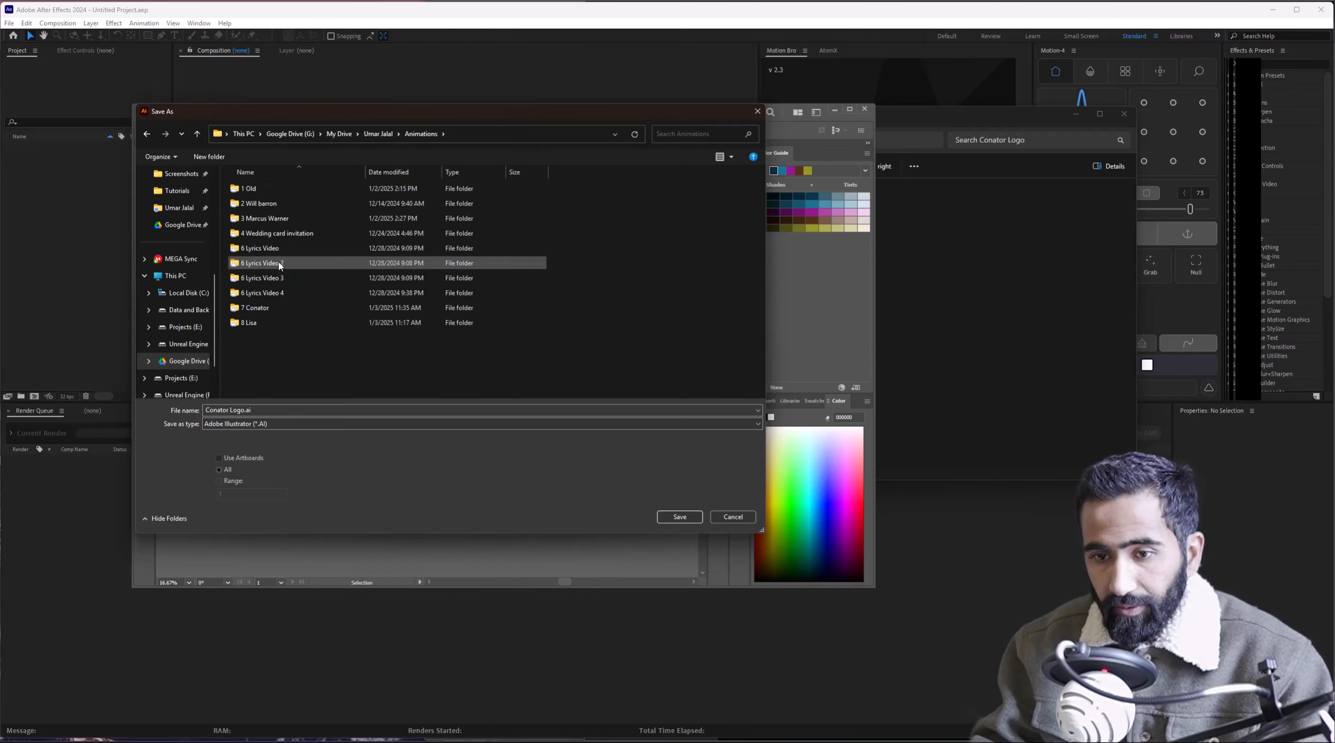
pyautogui.doubleClick(282, 308)
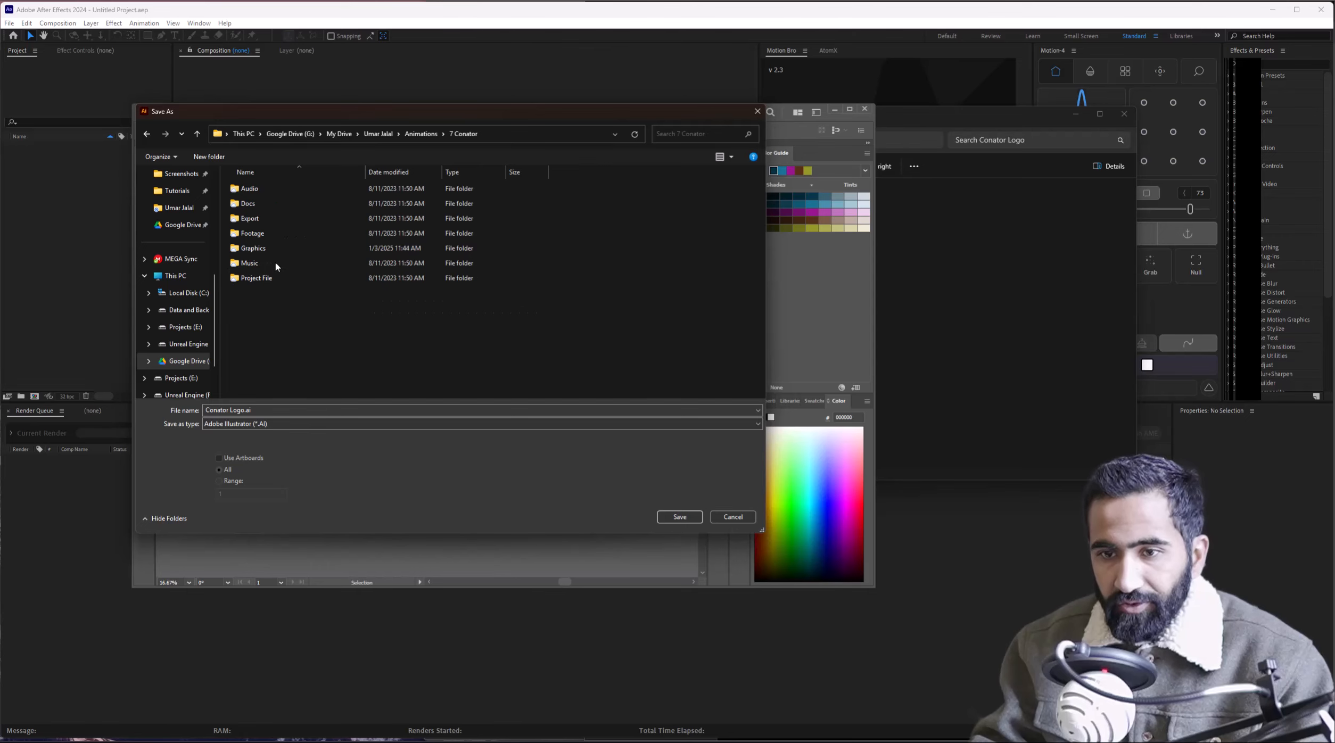
pyautogui.doubleClick(277, 249)
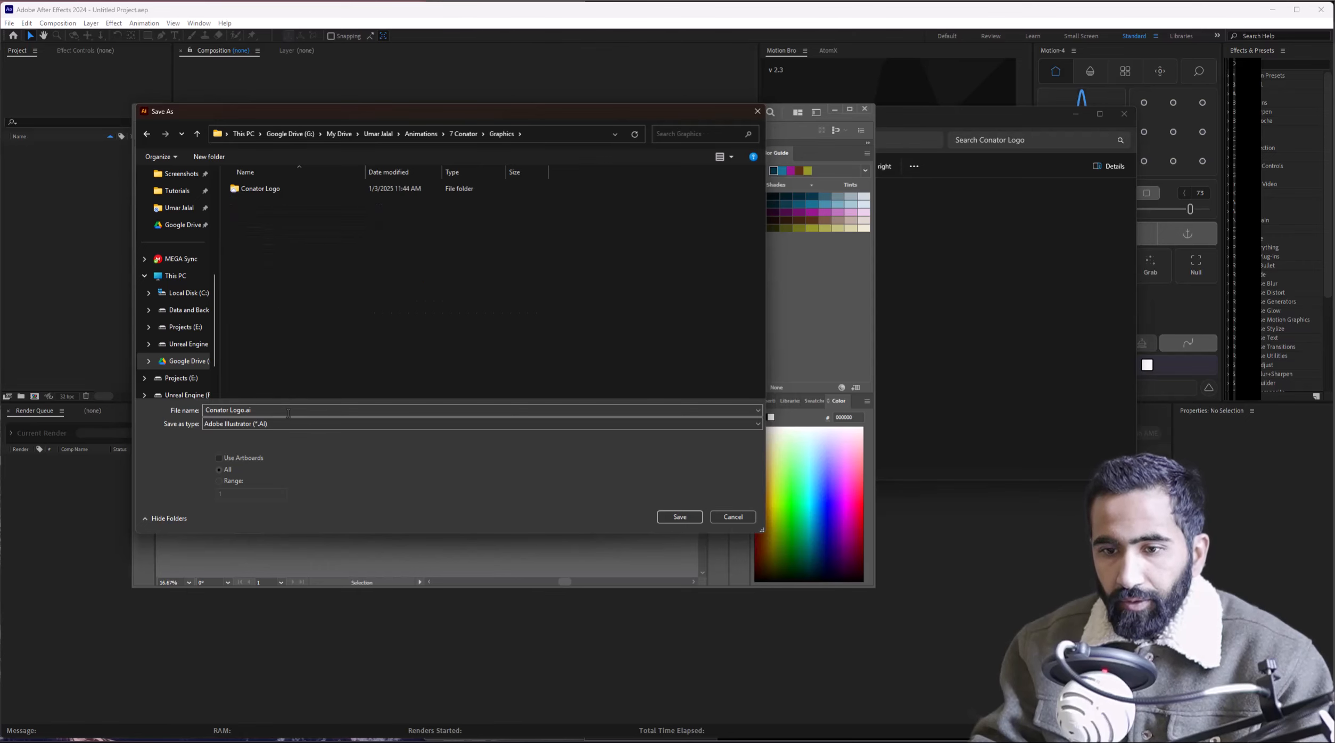
pyautogui.click(686, 518)
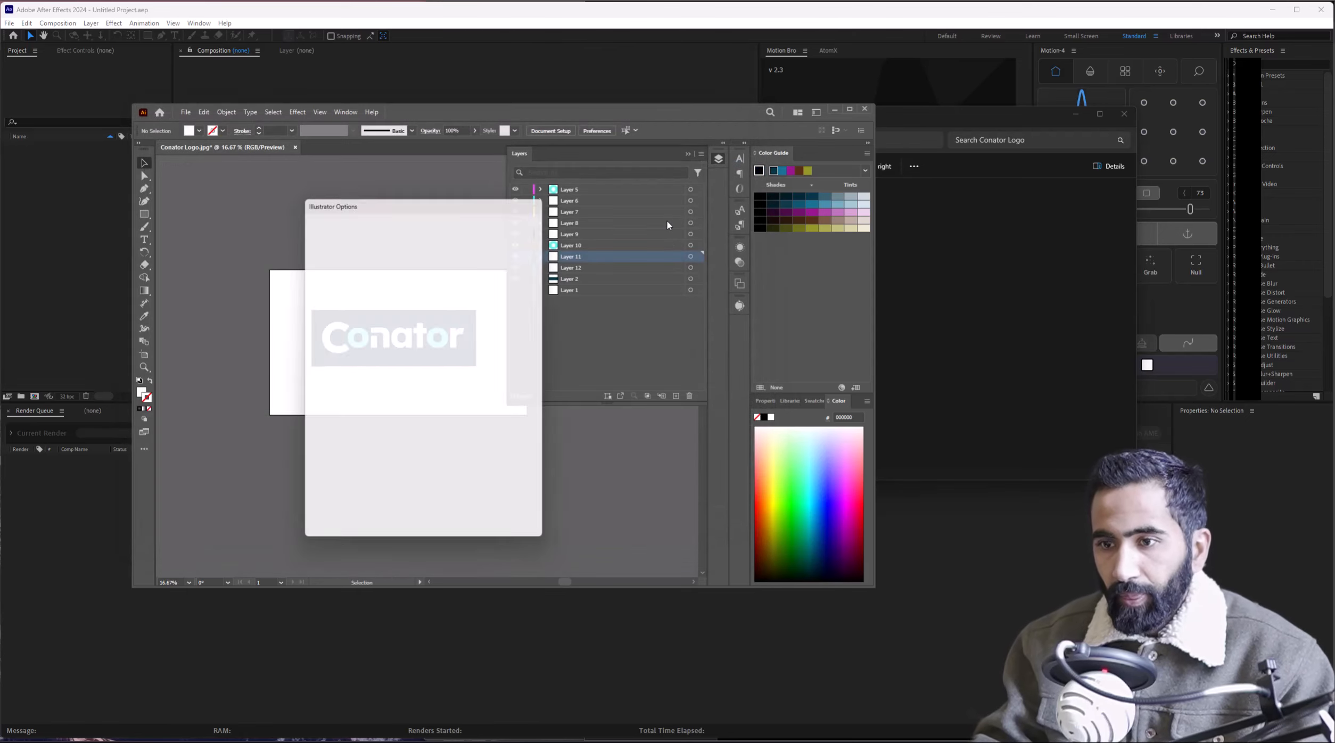
pyautogui.click(466, 524)
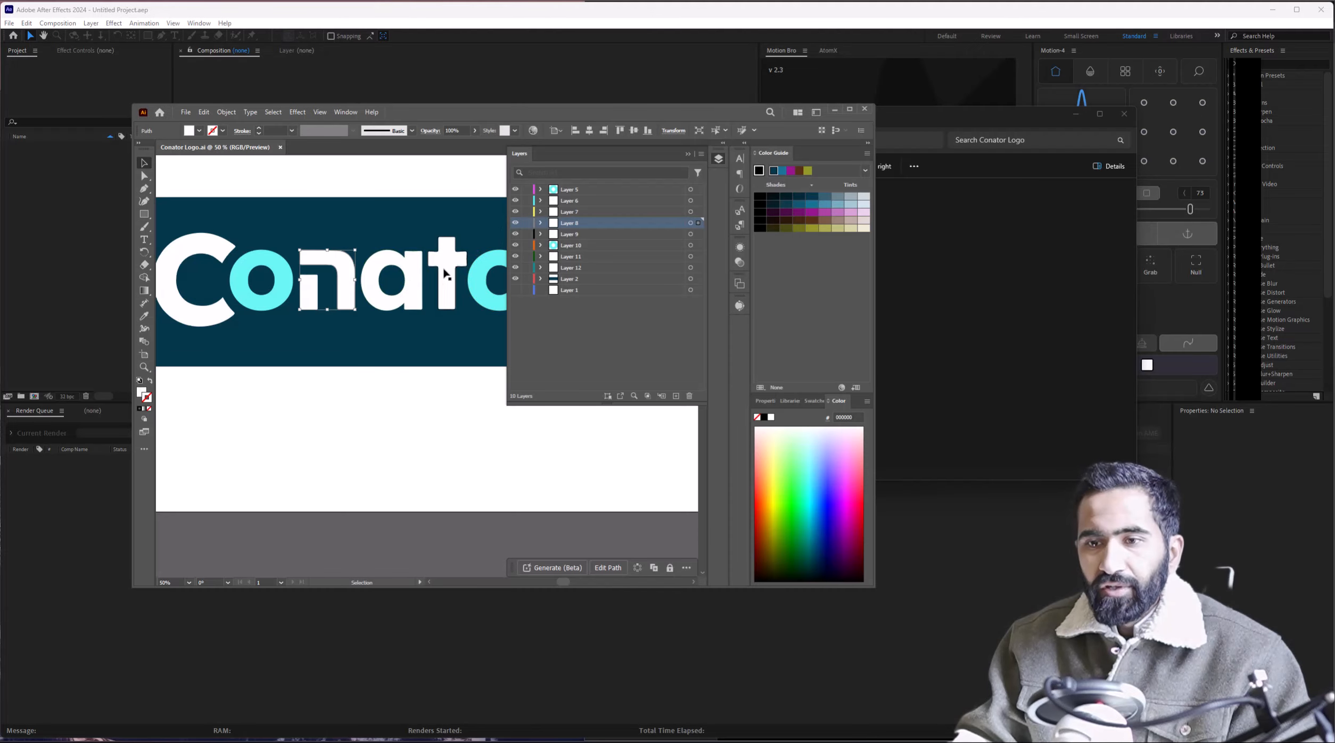
# Go up to the Graphics folder and drag Conator Logo.ai into the After Effects Project panel.
pyautogui.click(836, 109)
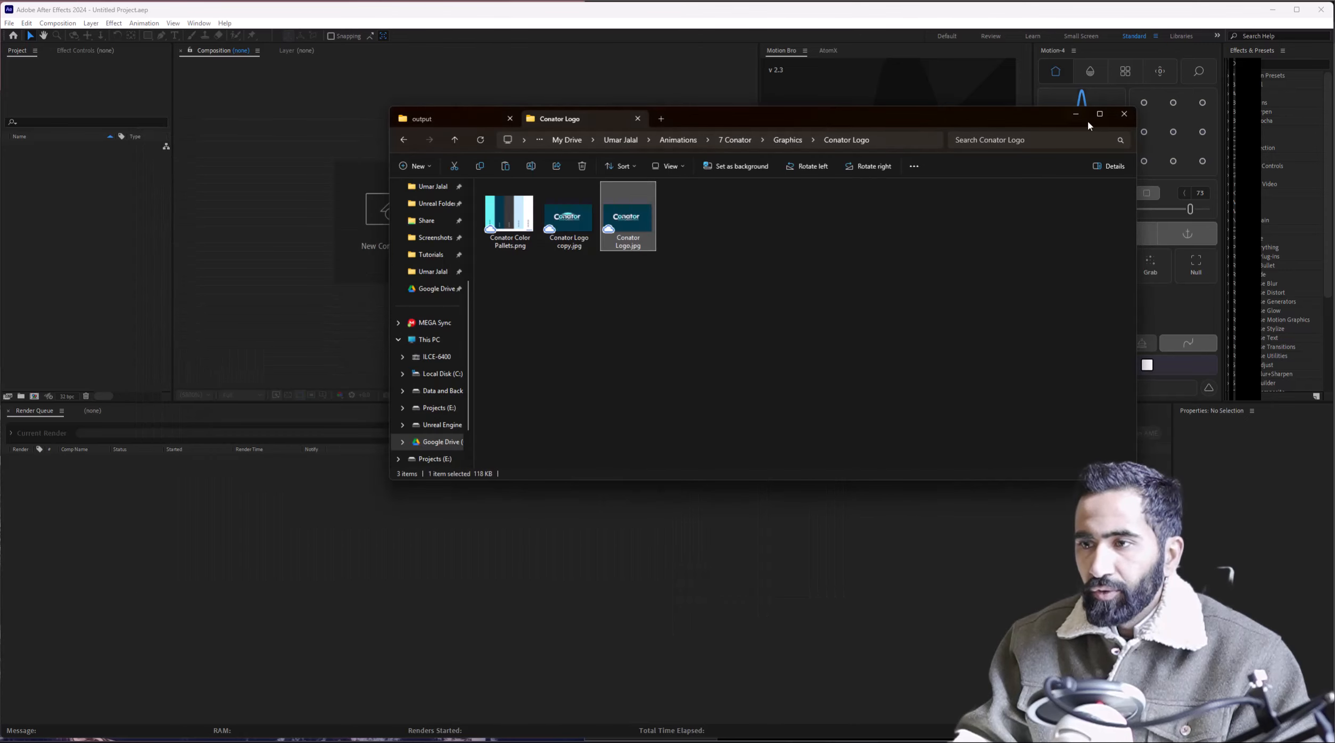
pyautogui.click(1075, 114)
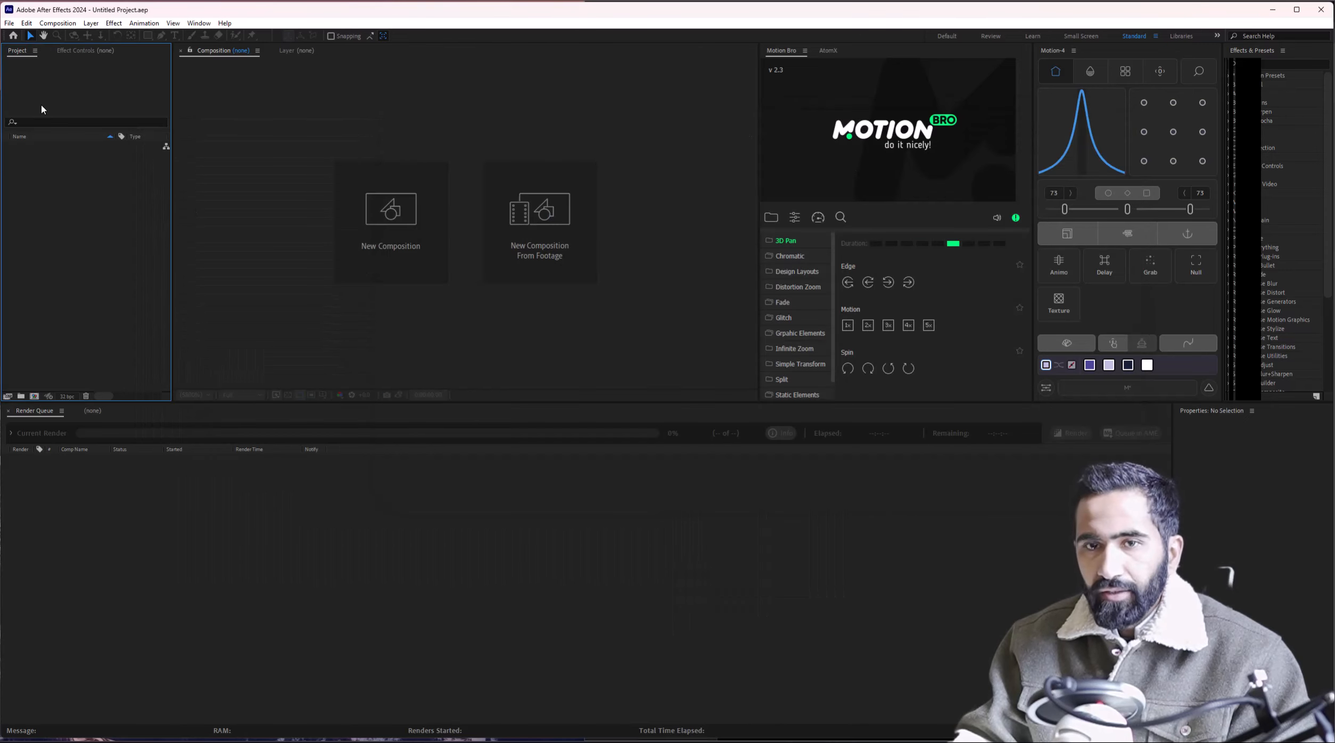
pyautogui.click(240, 728)
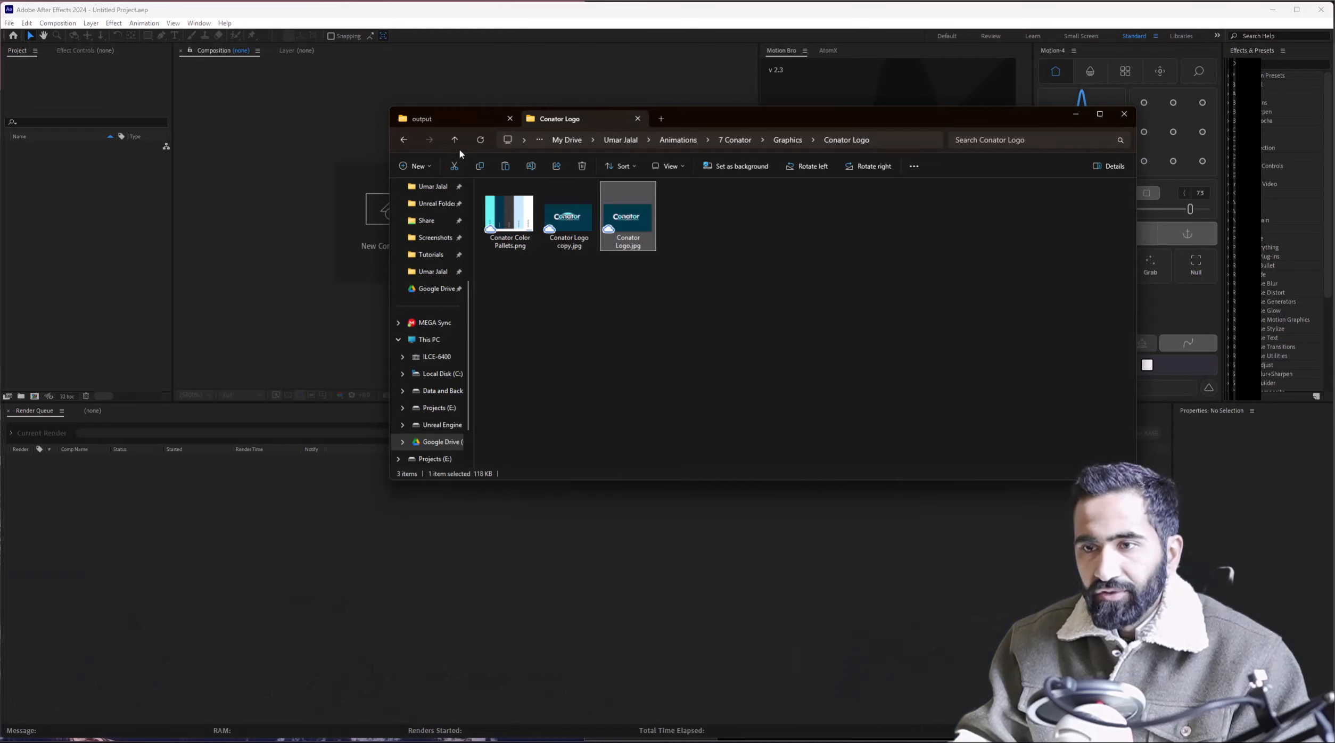
pyautogui.click(456, 140)
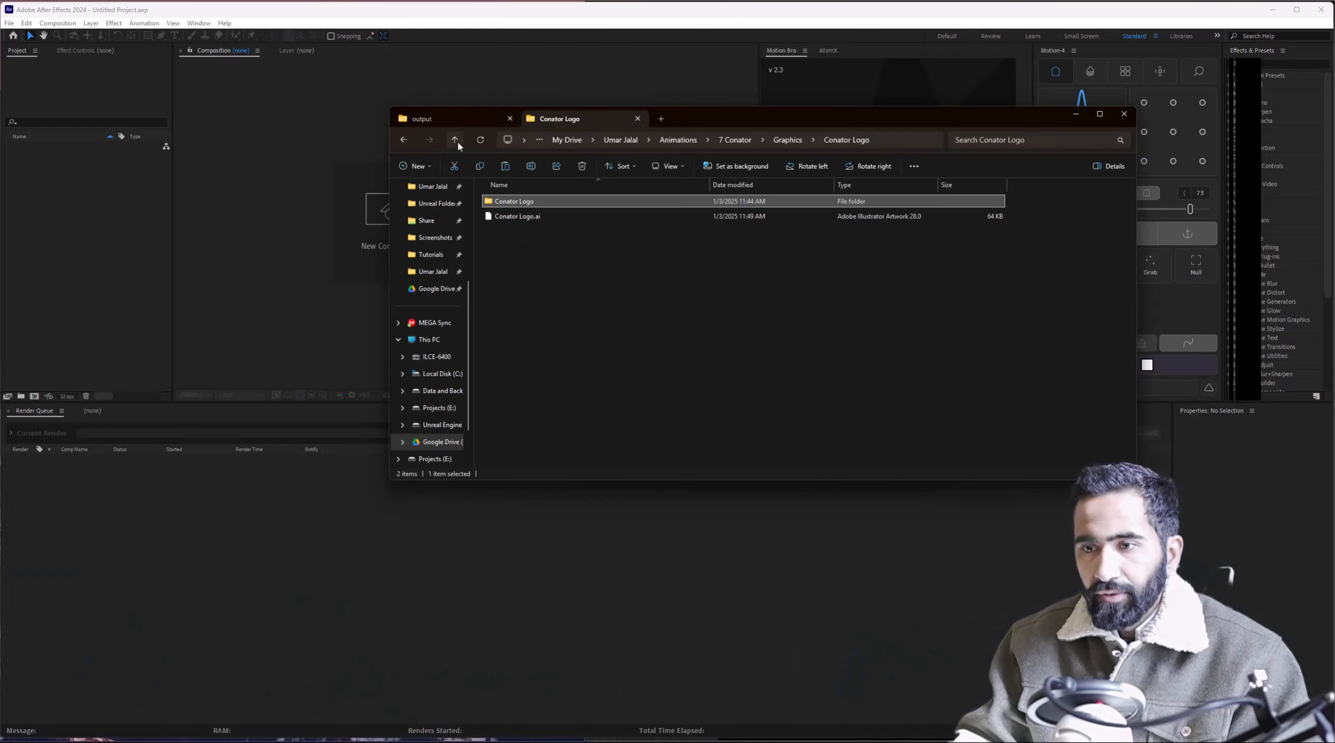
pyautogui.moveTo(559, 217); pyautogui.dragTo(61, 241)
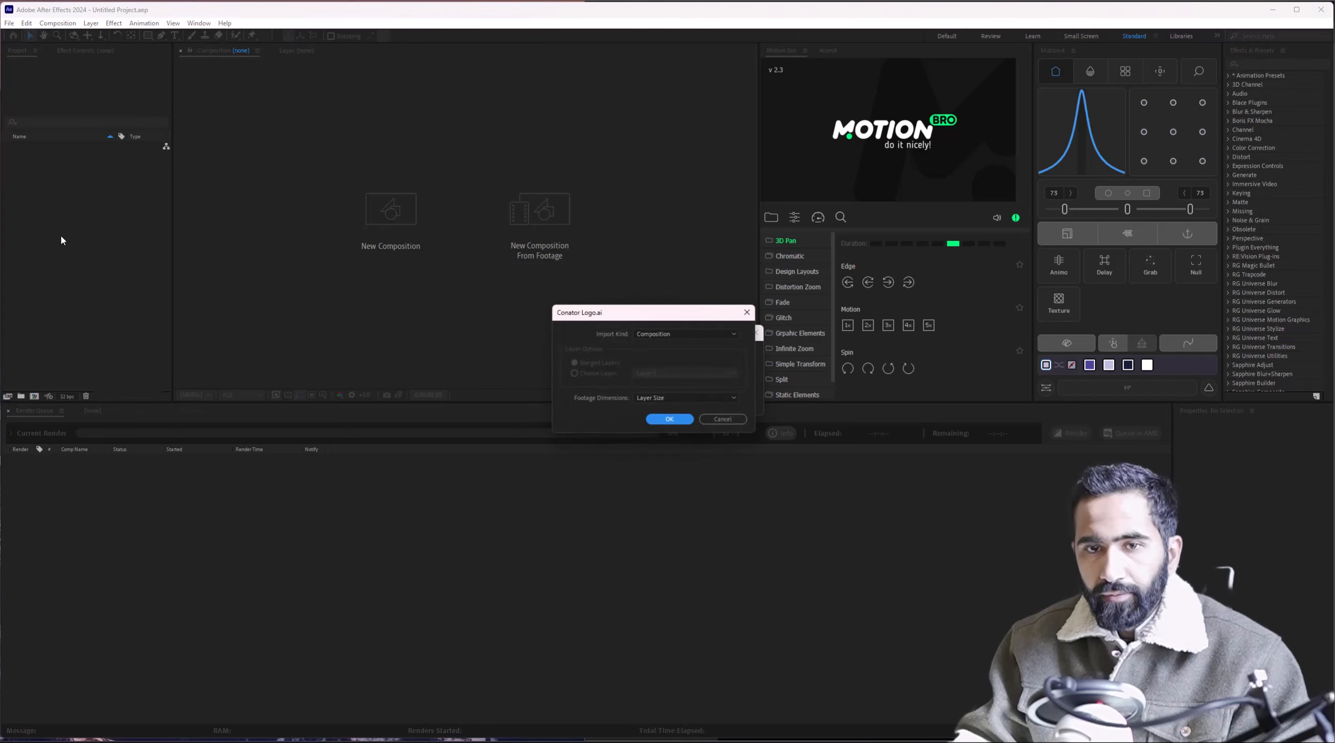
# Import Conator Logo.ai as a layered Composition.
pyautogui.click(686, 336)
pyautogui.click(679, 356)
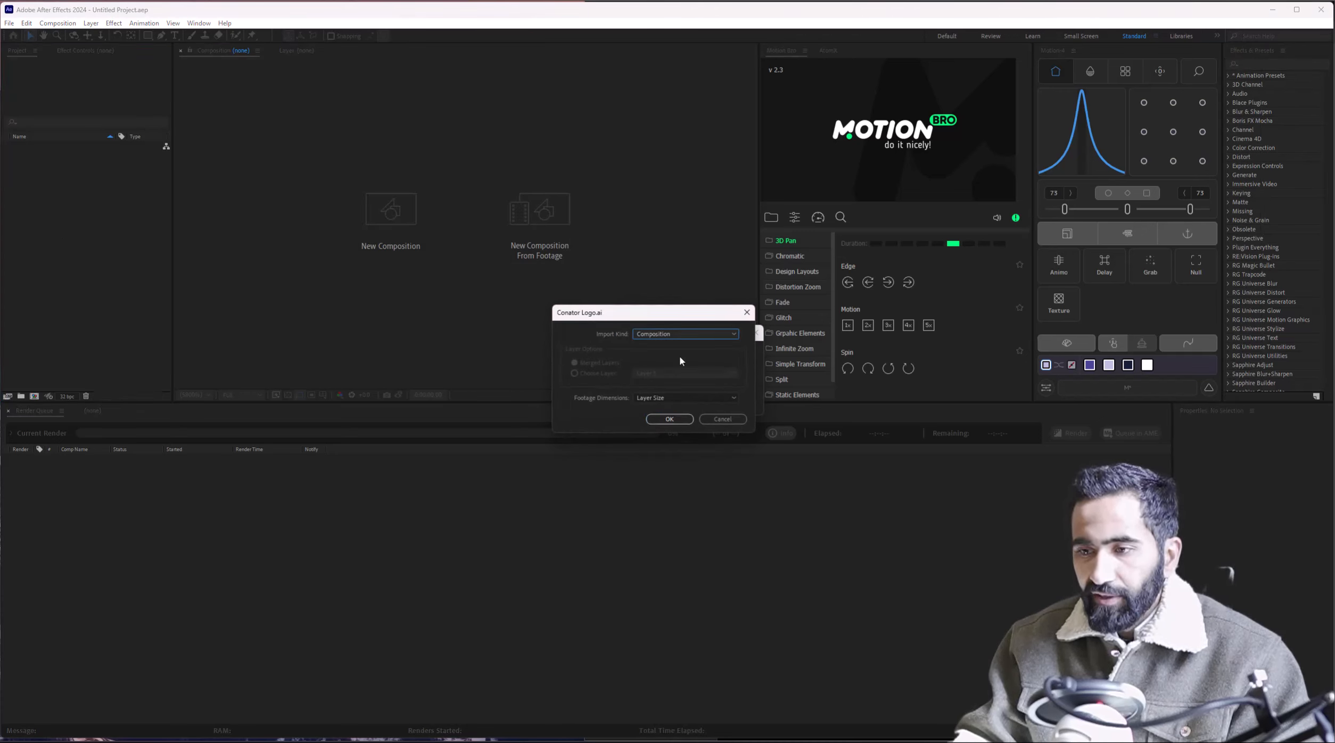
pyautogui.click(670, 419)
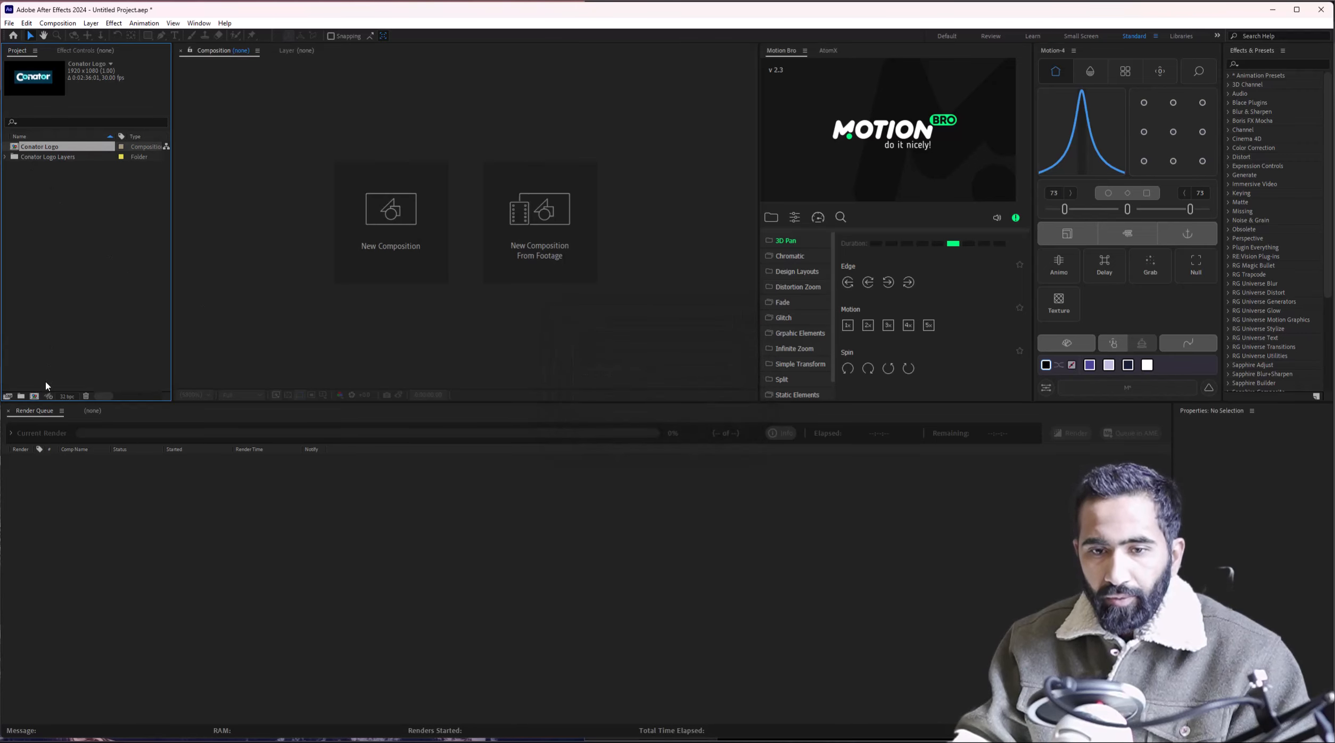
# Create a new composition named 'Conator Main logo Animation'.
pyautogui.click(34, 396)
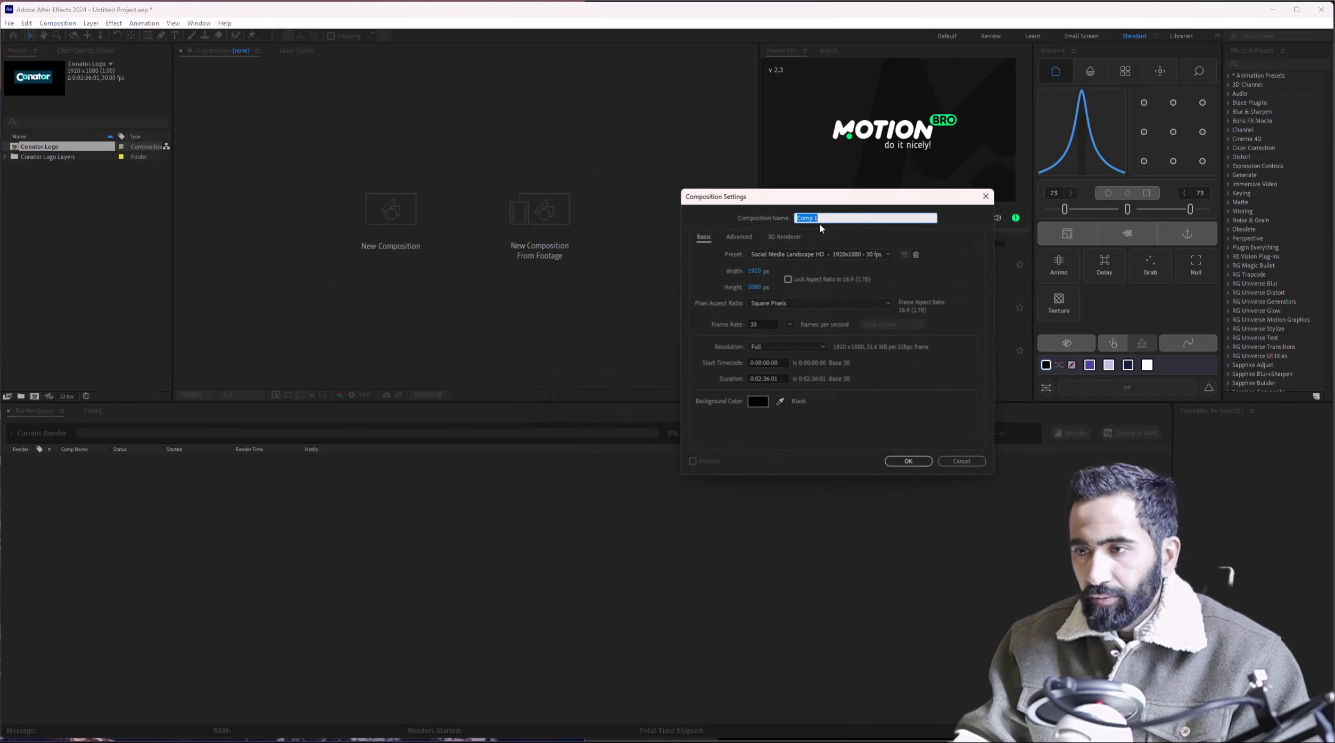
pyautogui.write('Conator Main')
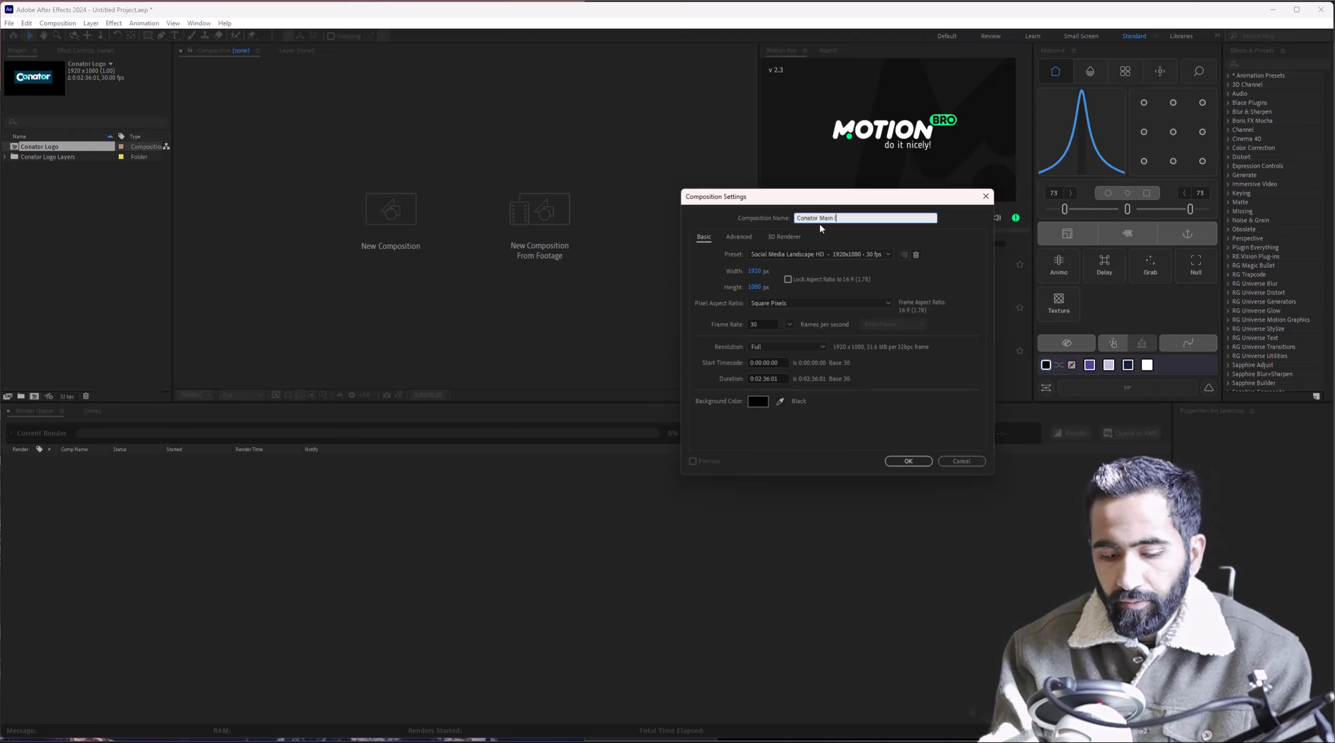
pyautogui.write(' logo Animation')
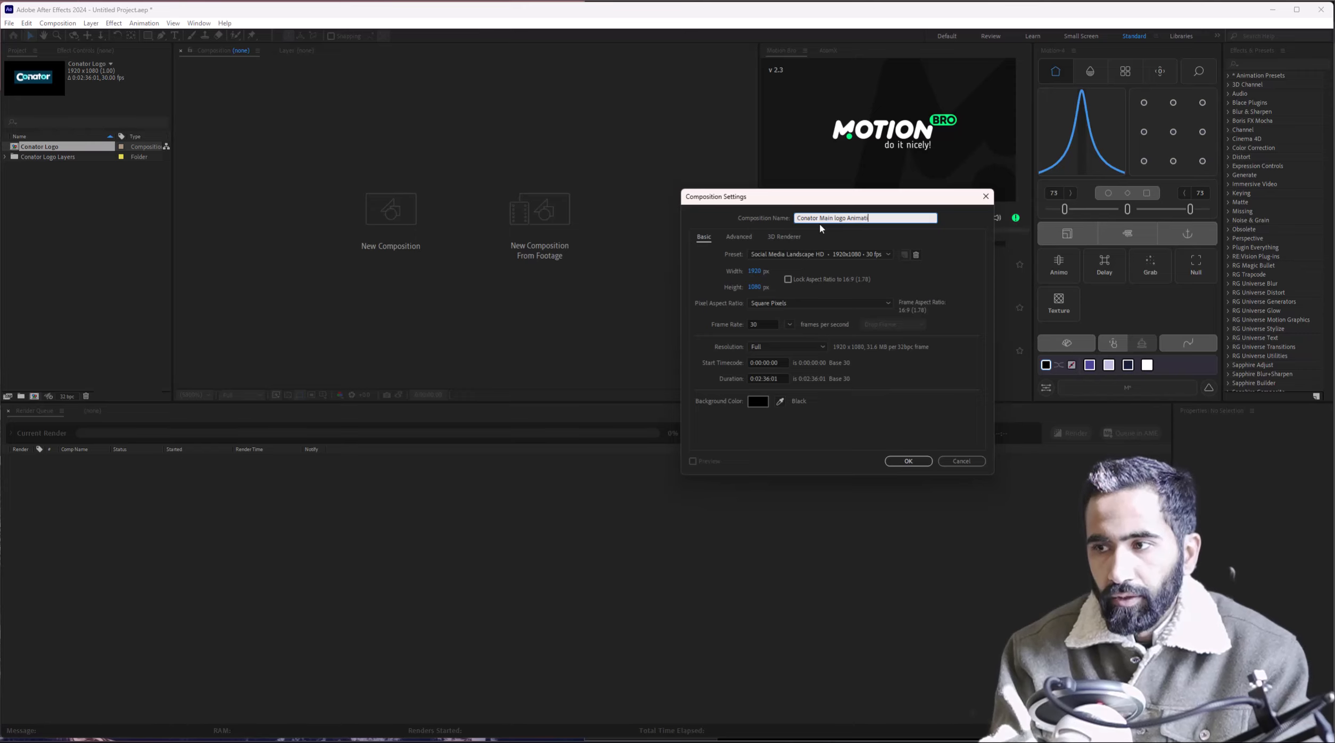
pyautogui.press('Return')
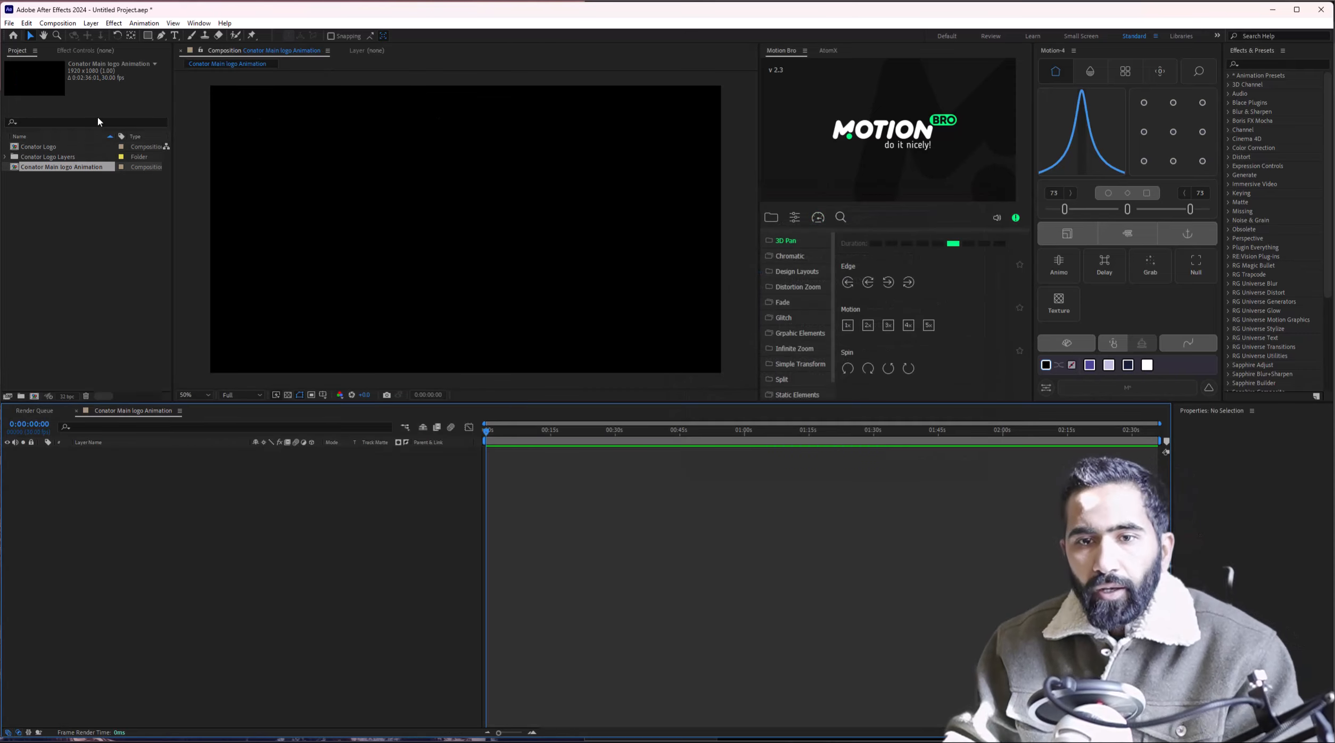
# Place the Conator Logo comp into the main composition and preview its letter layers.
pyautogui.moveTo(38, 146); pyautogui.dragTo(252, 495)
pyautogui.scroll(4, 520, 223)
pyautogui.moveTo(521, 224); pyautogui.dragTo(589, 278)
pyautogui.scroll(-1, 589, 278)
pyautogui.click(164, 452)
pyautogui.doubleClick(164, 452)
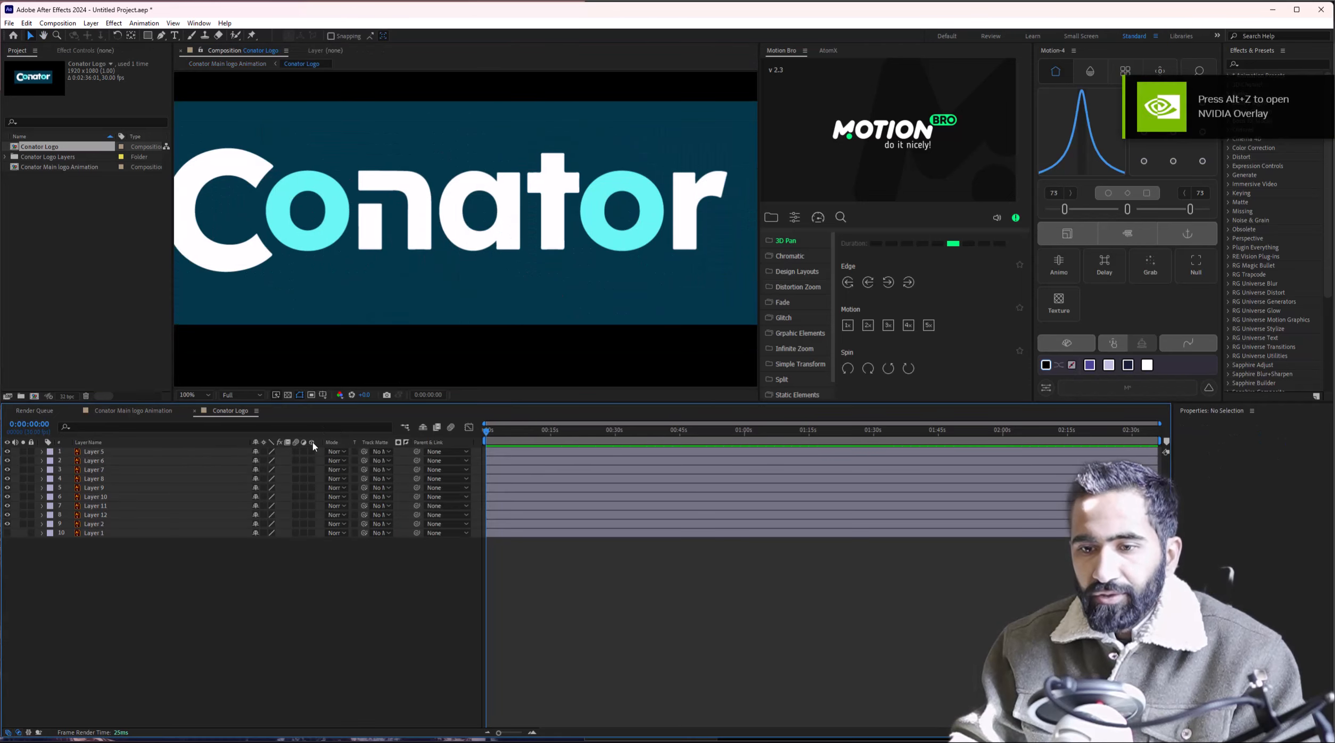
pyautogui.scroll(2, 386, 198)
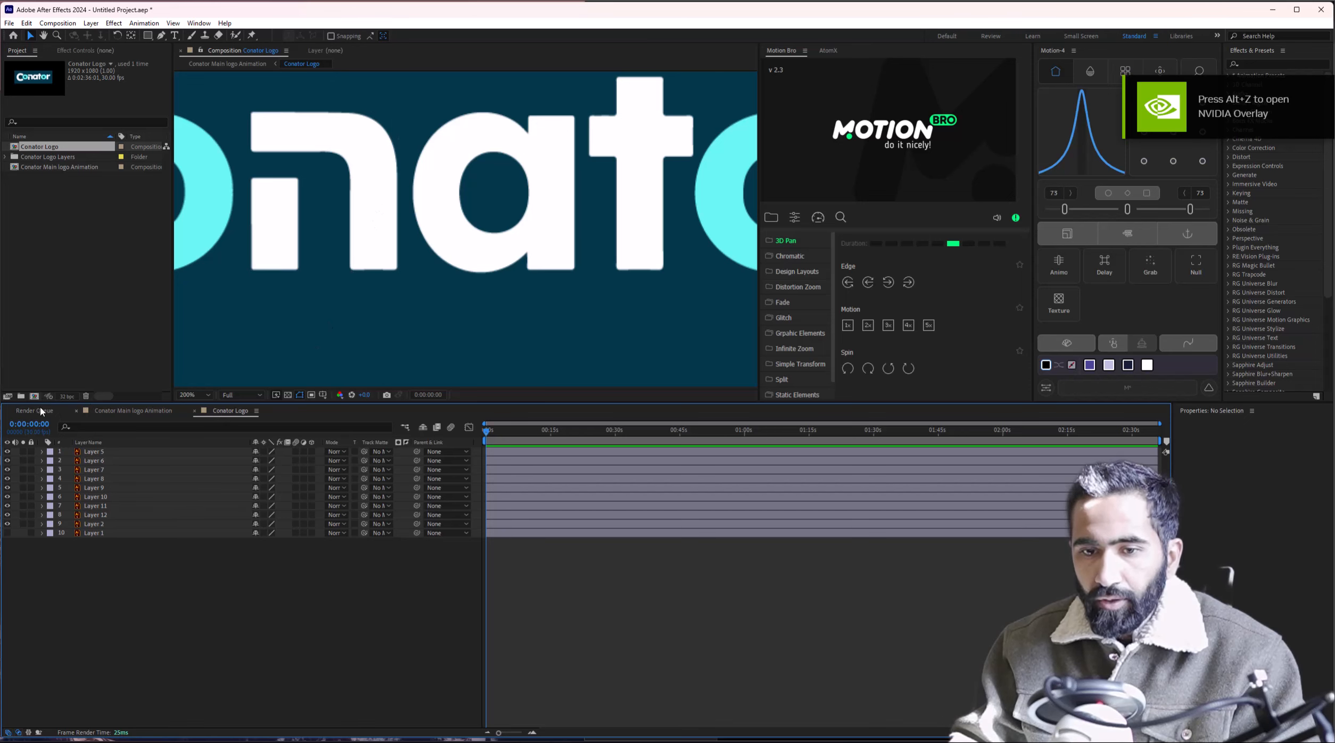
pyautogui.click(133, 410)
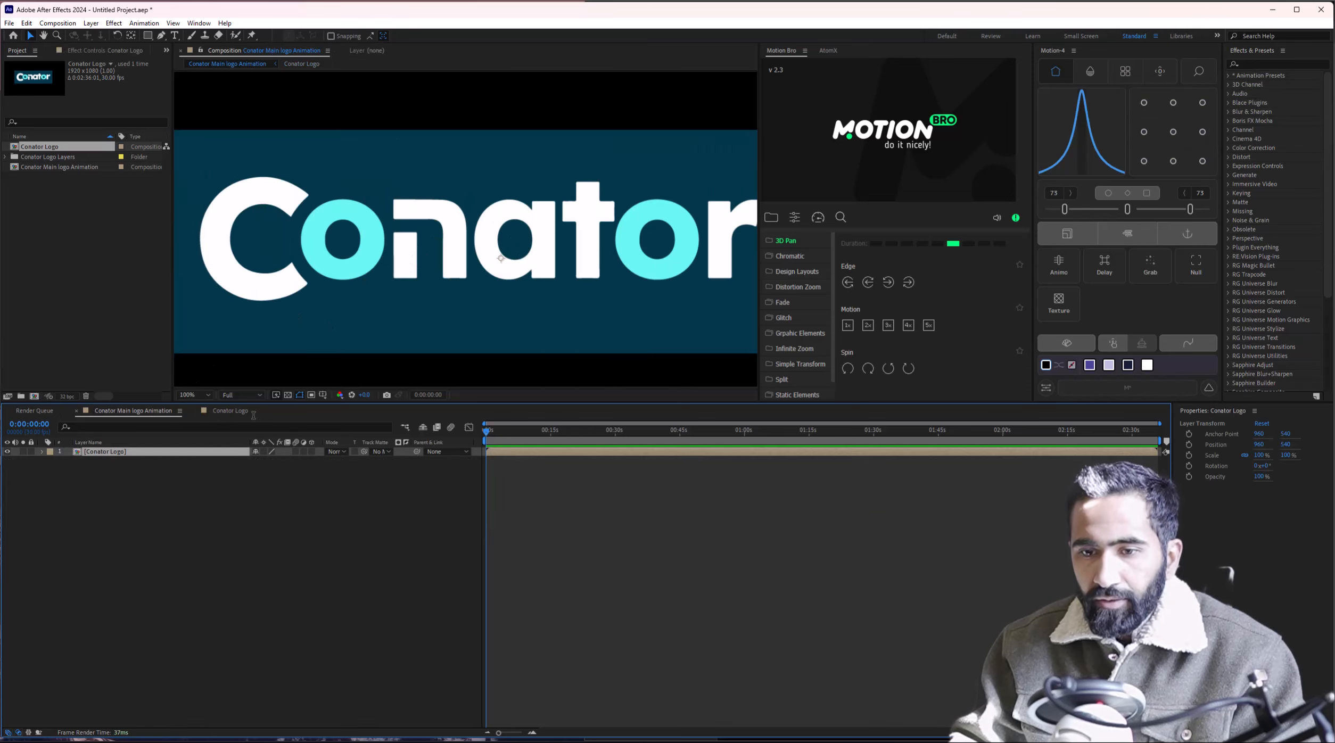
pyautogui.press(',')
pyautogui.press(',')
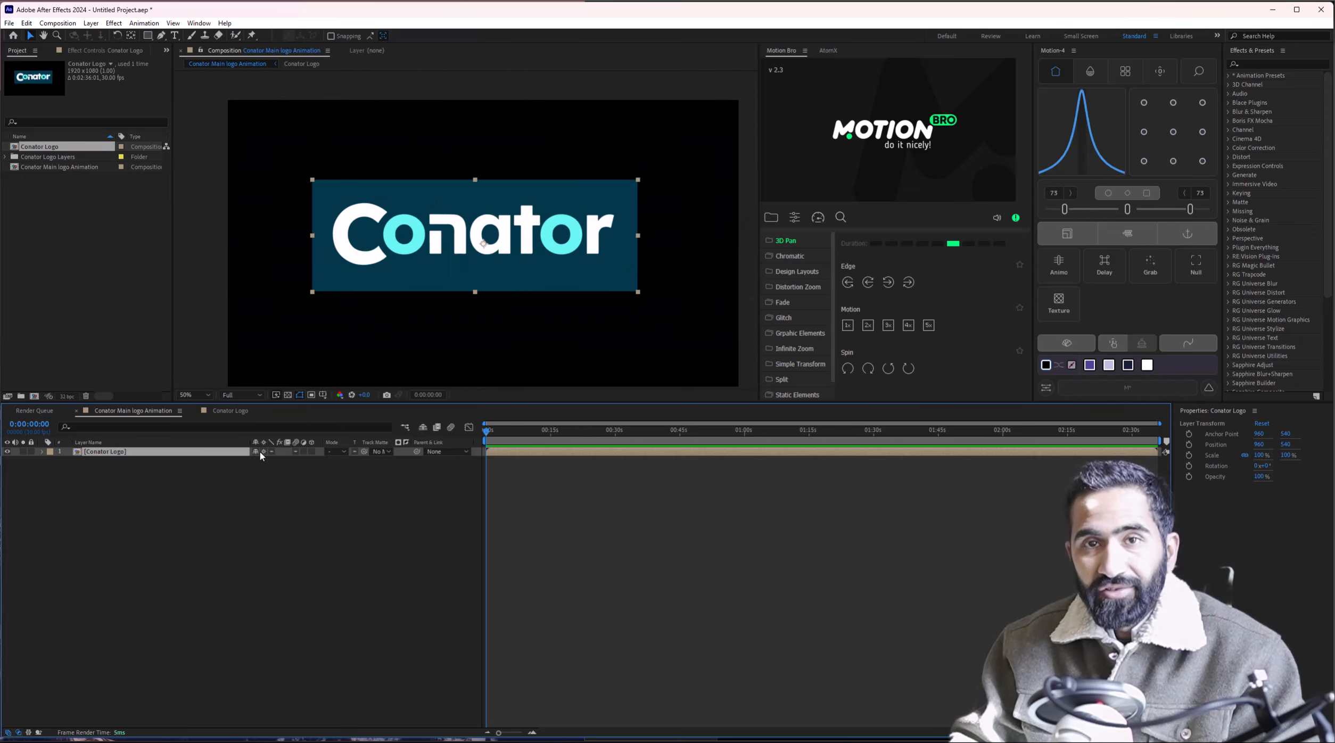
# Turn on Continuously Rasterize for all ten letter layers in the Conator Logo precomp.
pyautogui.doubleClick(185, 457)
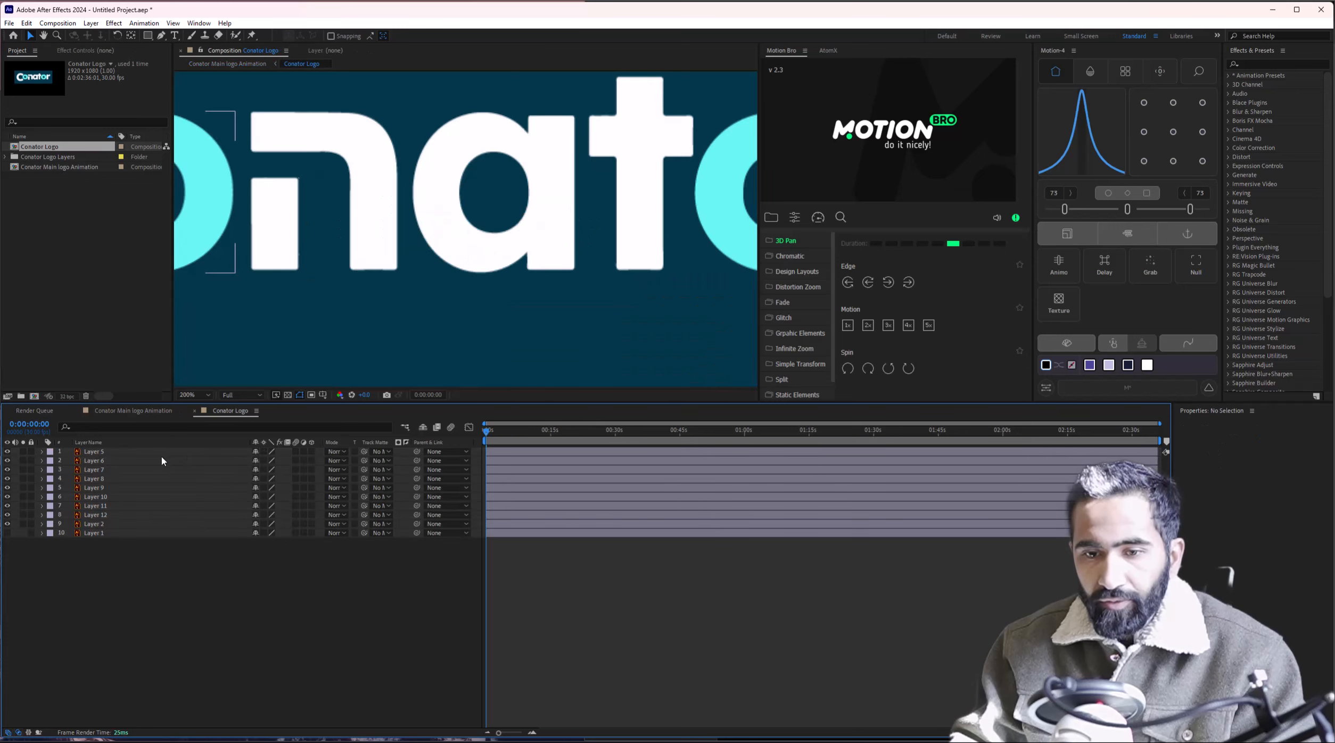
pyautogui.hotkey('ctrl', 'a')
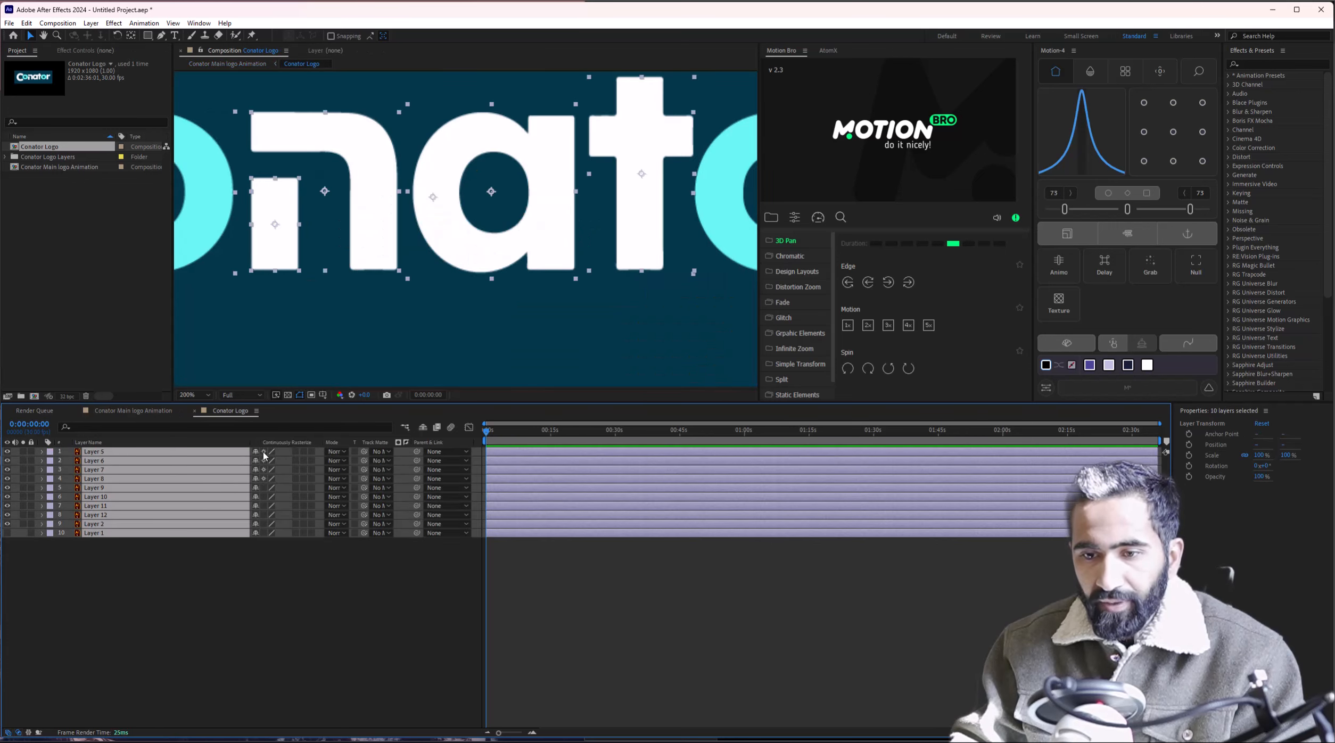
pyautogui.click(263, 453)
pyautogui.click(122, 411)
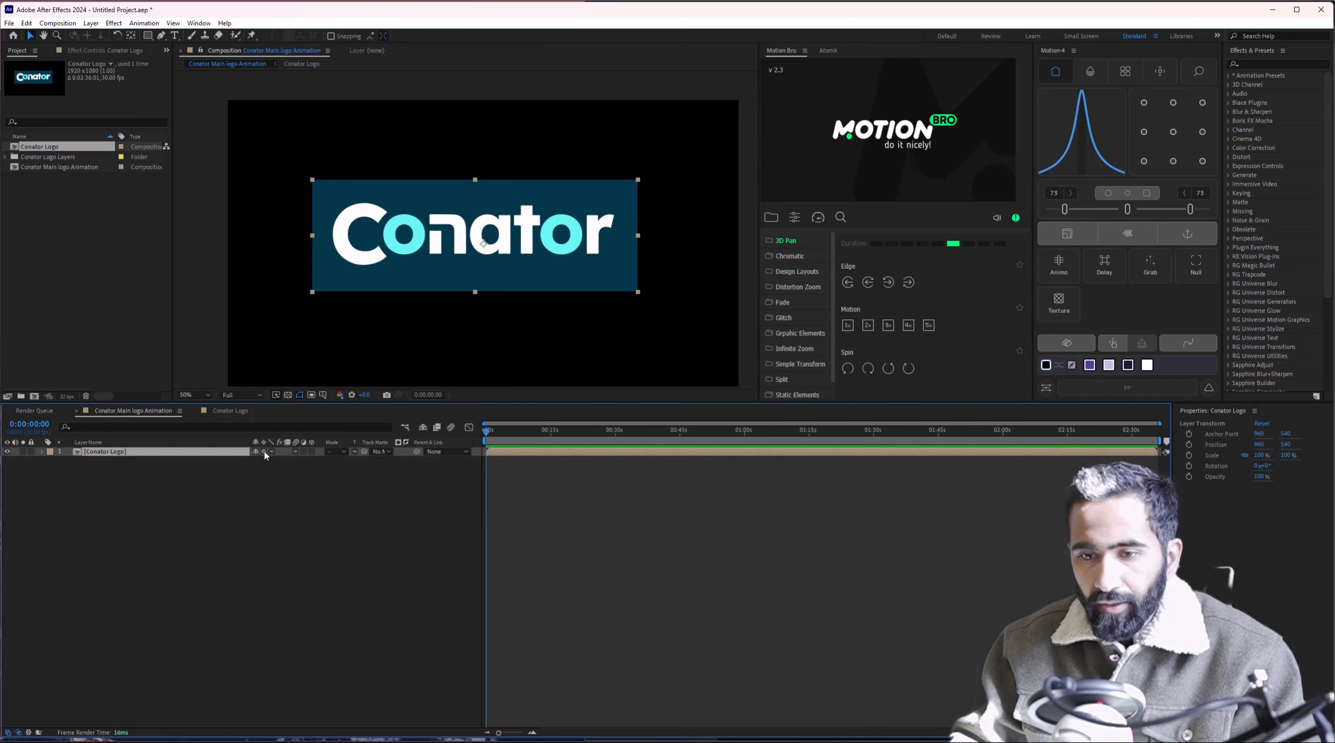
# Scale the Conator Logo layer to 477%, try about 1676%, and undo back to 477%.
pyautogui.moveTo(638, 236); pyautogui.dragTo(1221, 247)
pyautogui.scroll(-2, 489, 242)
pyautogui.scroll(-1, 490, 245)
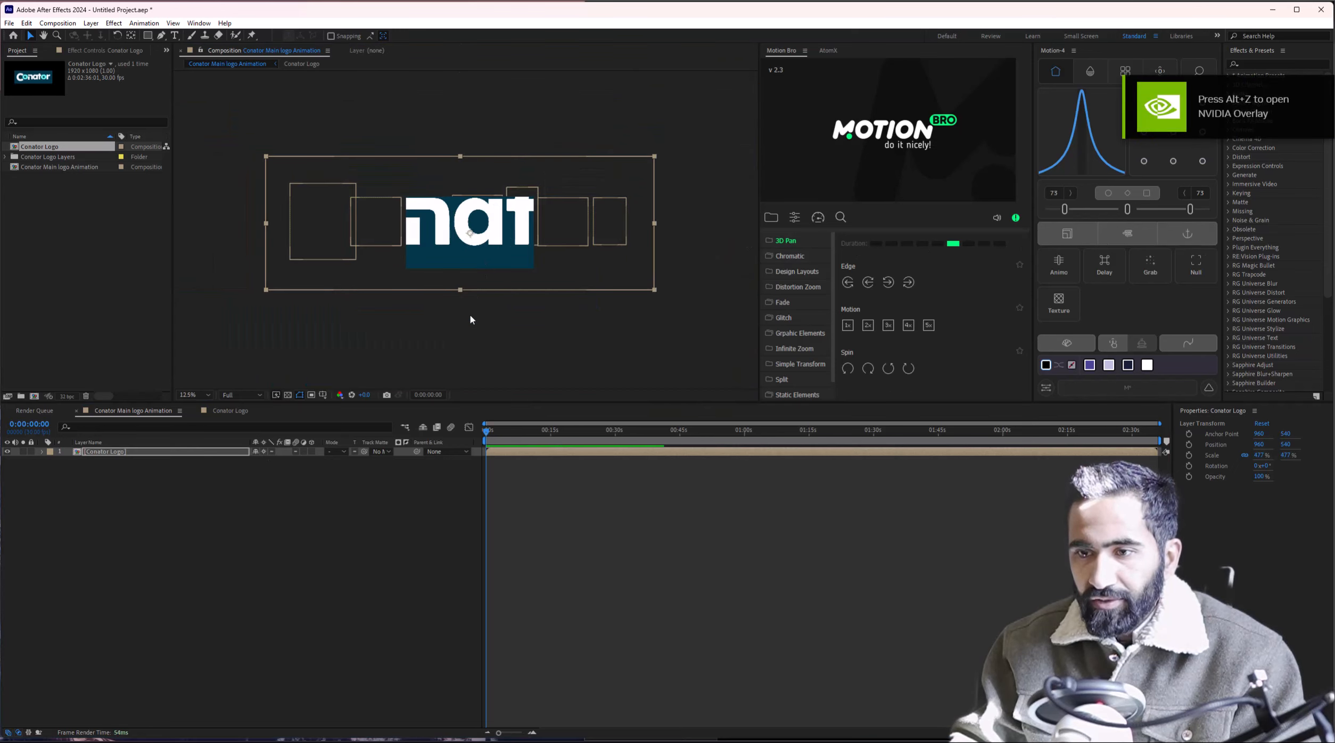
pyautogui.moveTo(459, 290); pyautogui.dragTo(474, 434)
pyautogui.scroll(4, 460, 198)
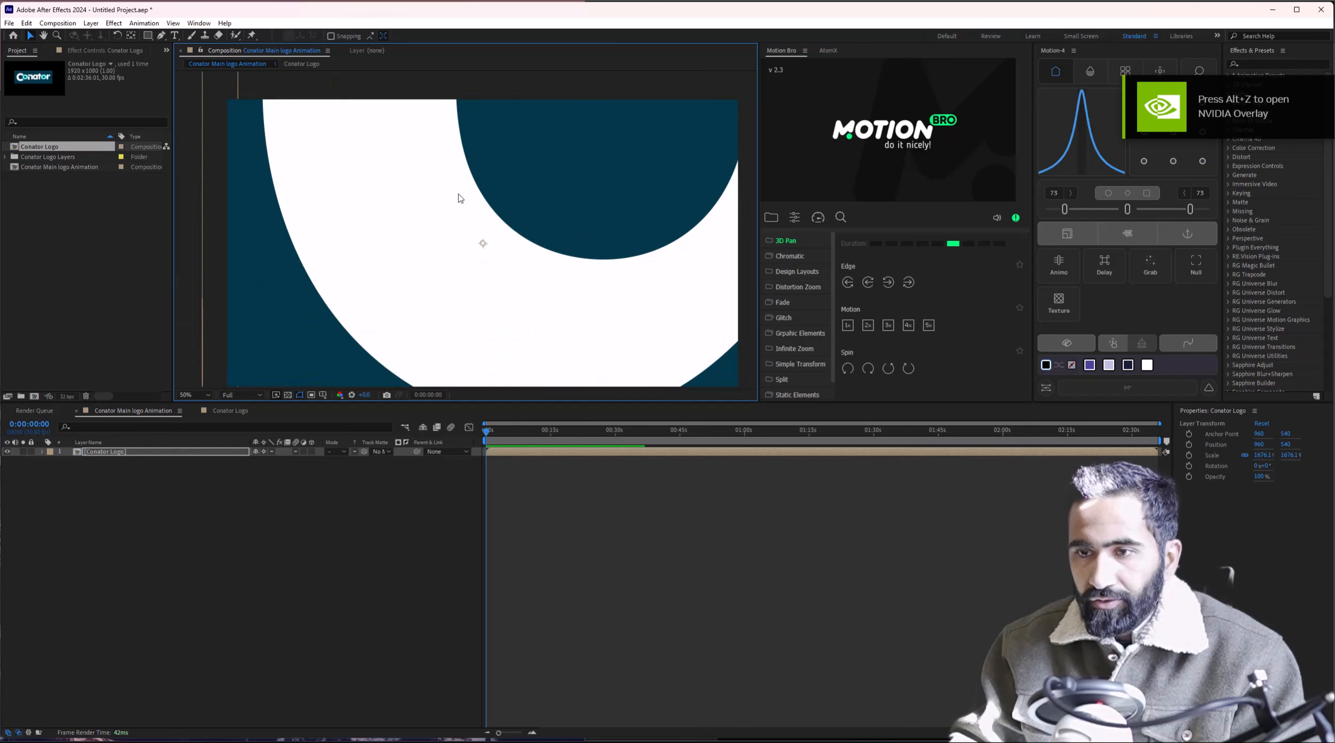
pyautogui.scroll(-2, 329, 219)
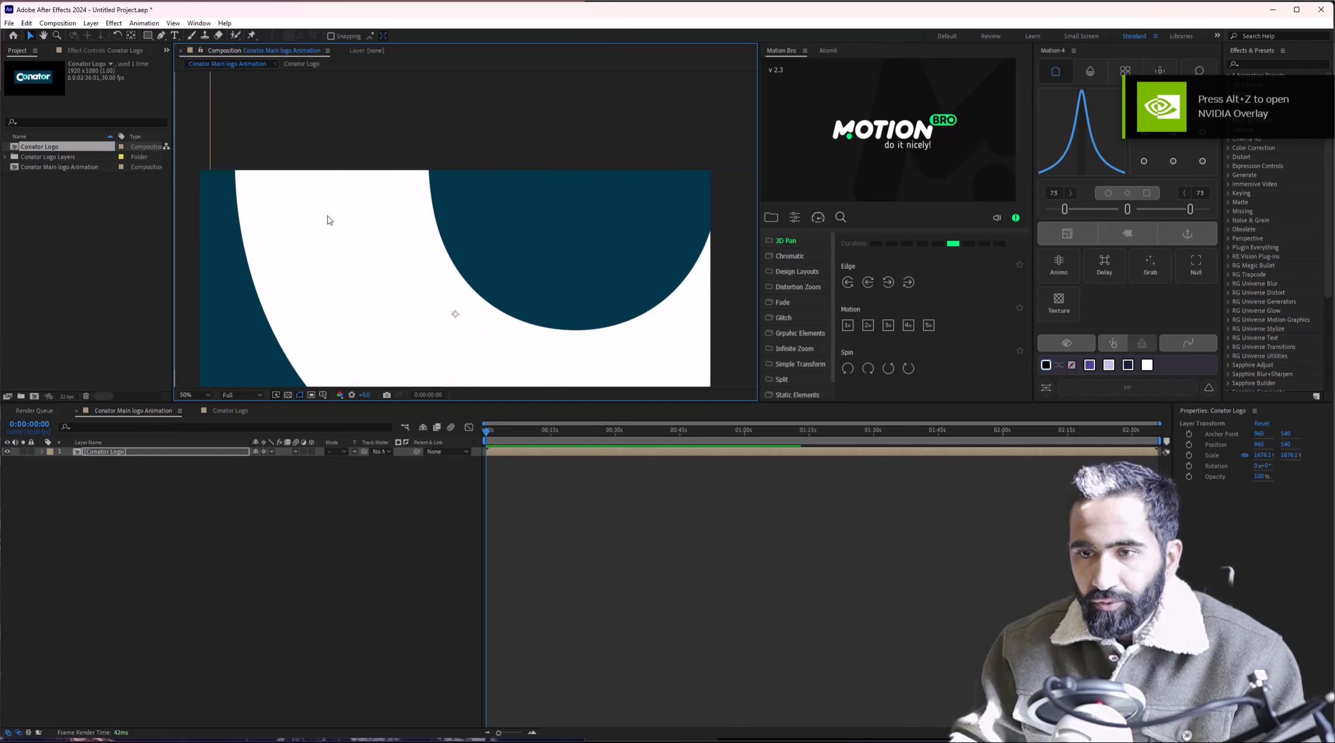
pyautogui.scroll(-1, 417, 243)
pyautogui.scroll(1, 388, 271)
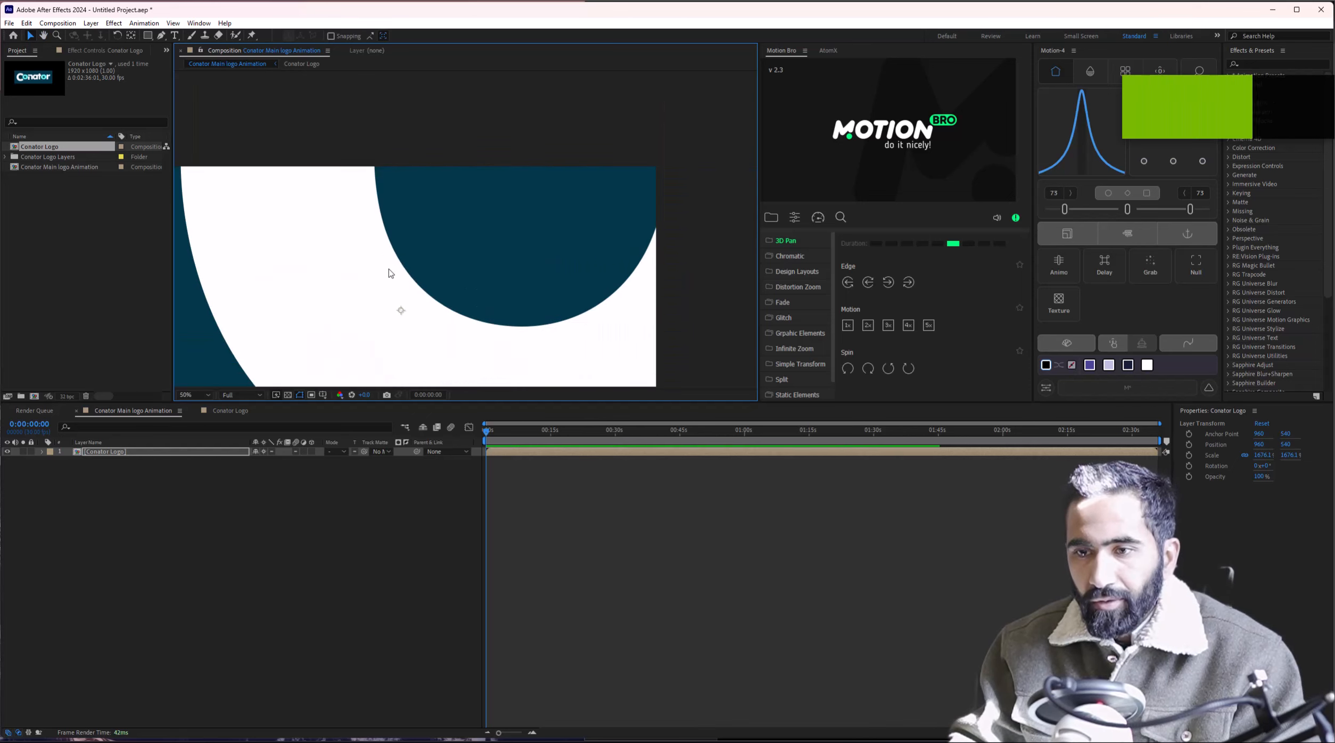
pyautogui.hotkey('ctrl', 'z')
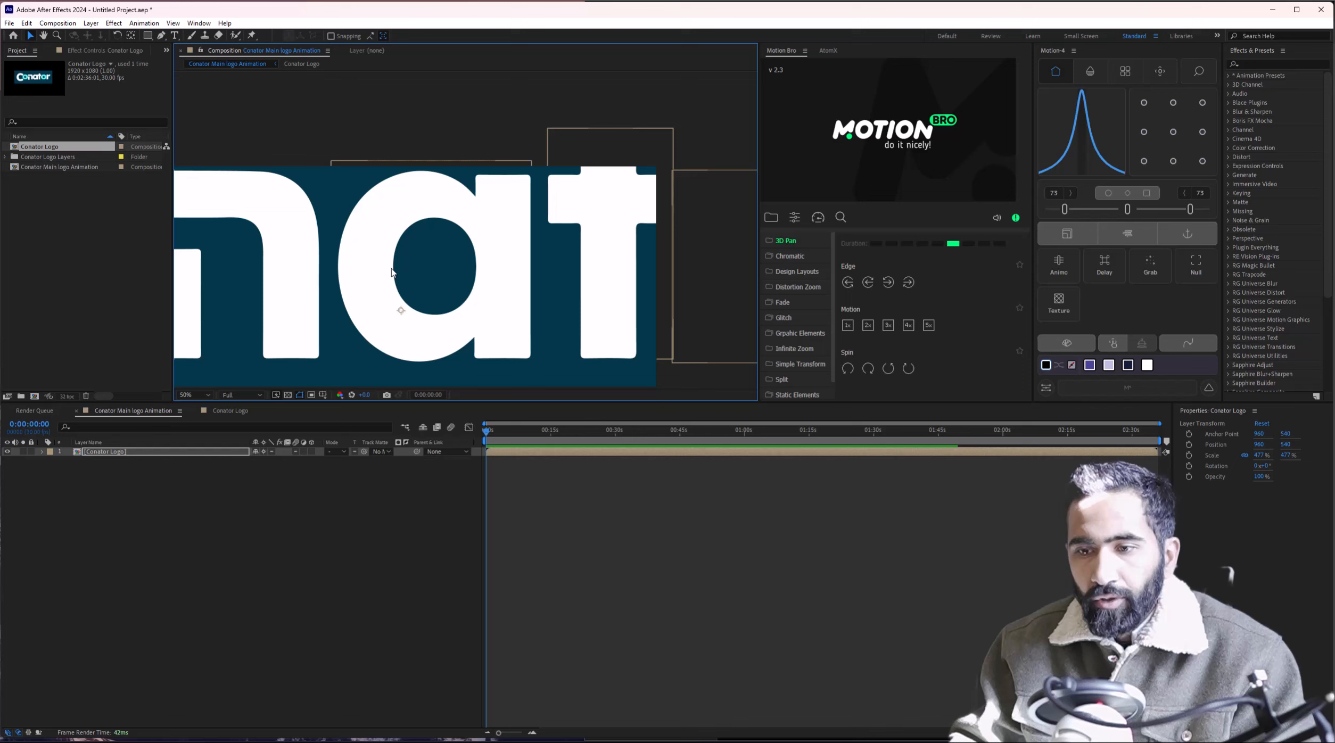
# Scale the logo layer to 871.1% and compare Collapse Transformations on versus off.
pyautogui.click(264, 451)
pyautogui.scroll(1, 394, 321)
pyautogui.moveTo(397, 310); pyautogui.dragTo(448, 157)
pyautogui.scroll(-2, 426, 280)
pyautogui.scroll(-2, 462, 218)
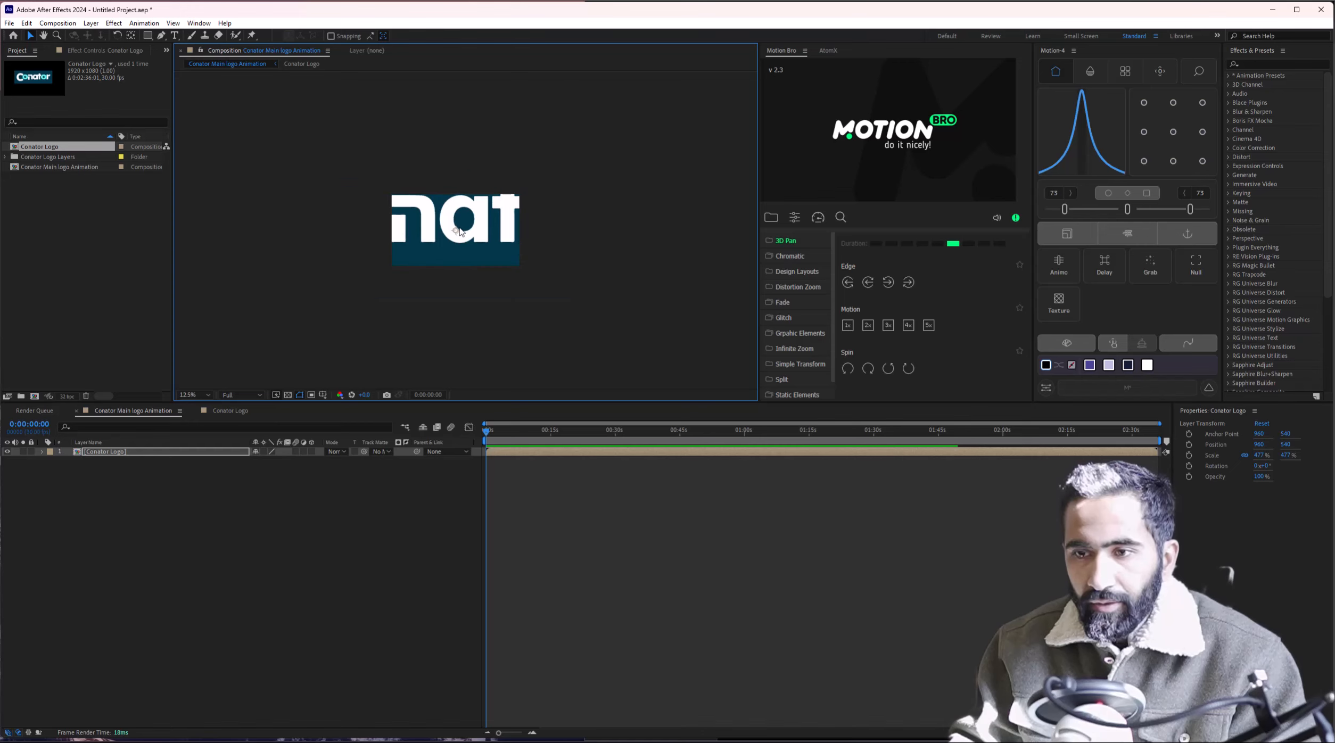
pyautogui.moveTo(460, 318); pyautogui.dragTo(461, 386)
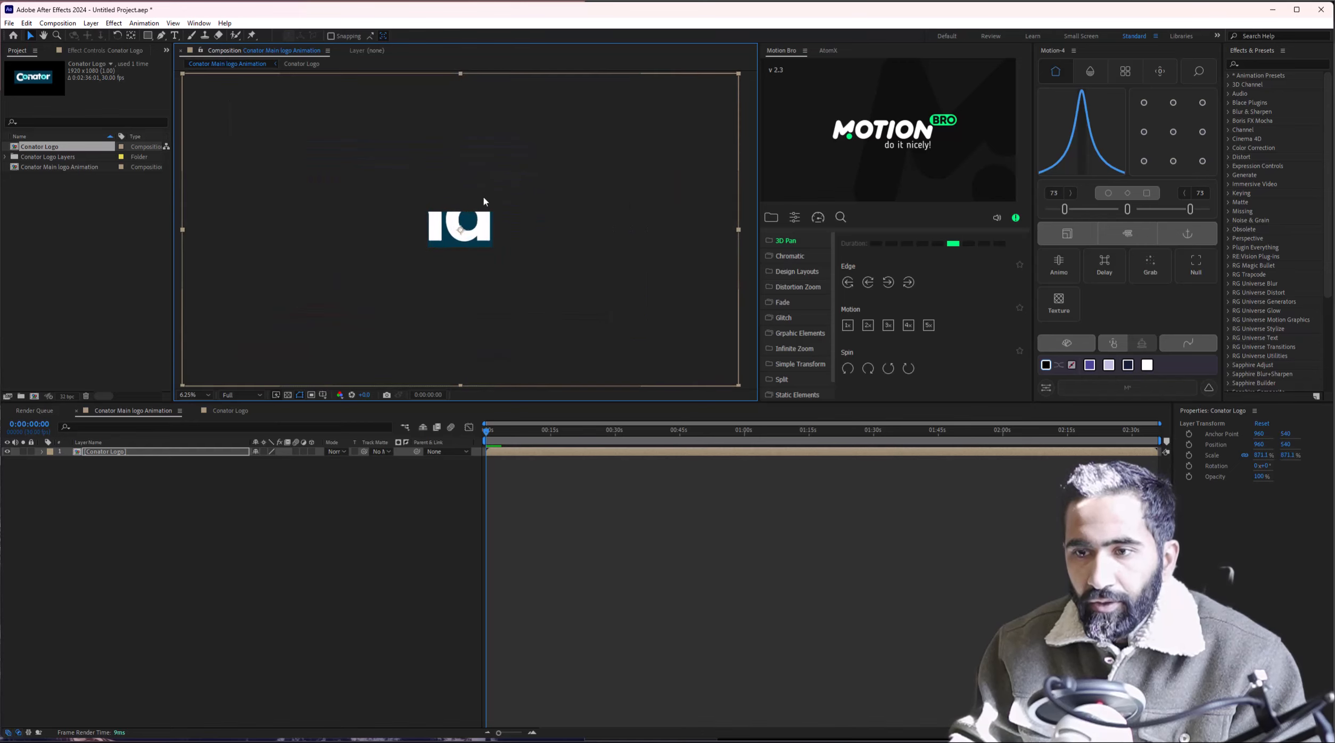
pyautogui.scroll(3, 482, 196)
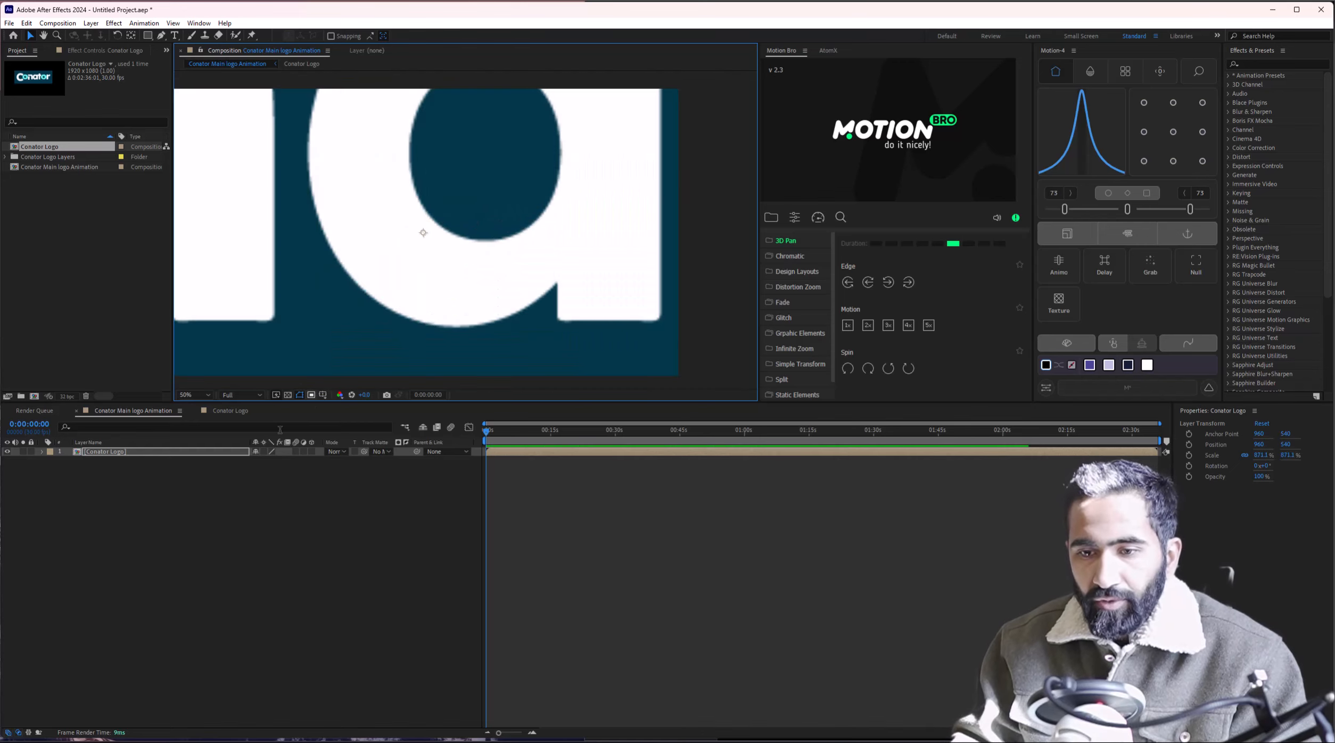
pyautogui.click(264, 452)
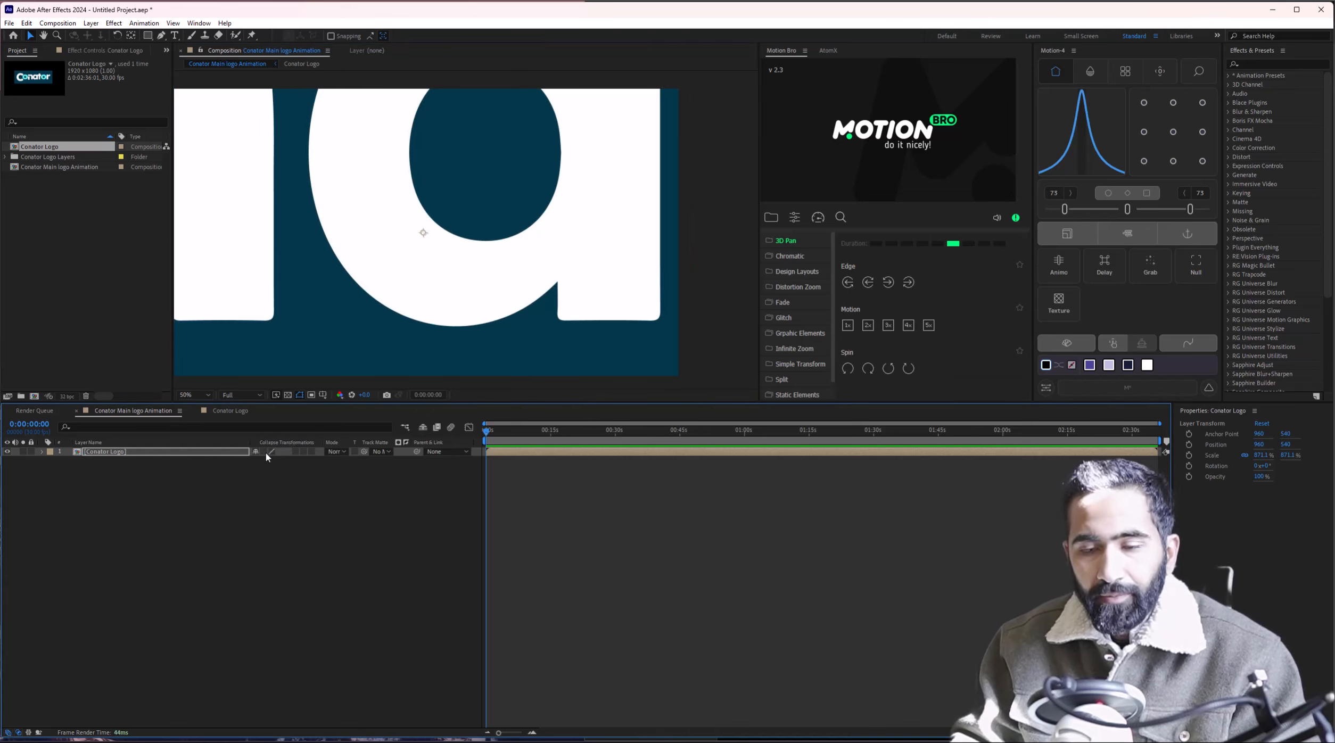
pyautogui.click(265, 452)
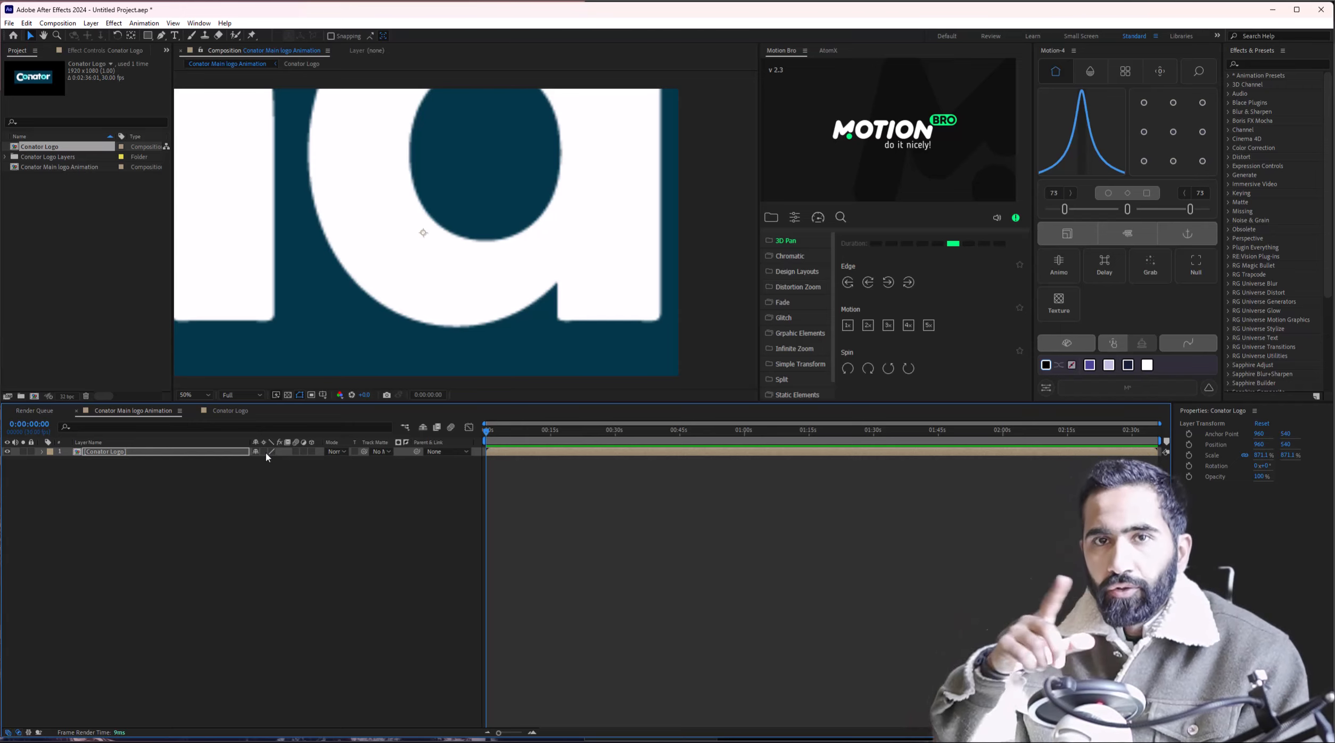
# Search 'infinty' in Brave, switch to image results, then return to After Effects.
pyautogui.moveTo(266, 740)
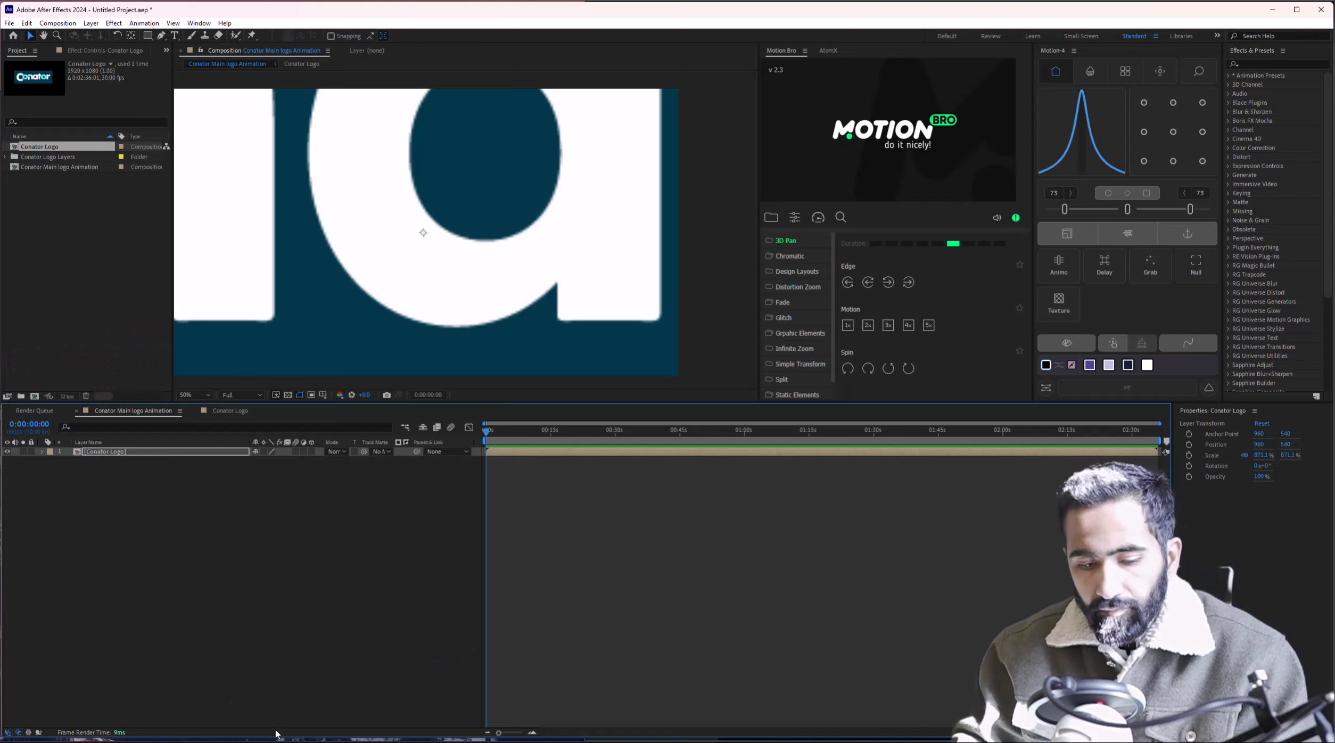
pyautogui.click(278, 739)
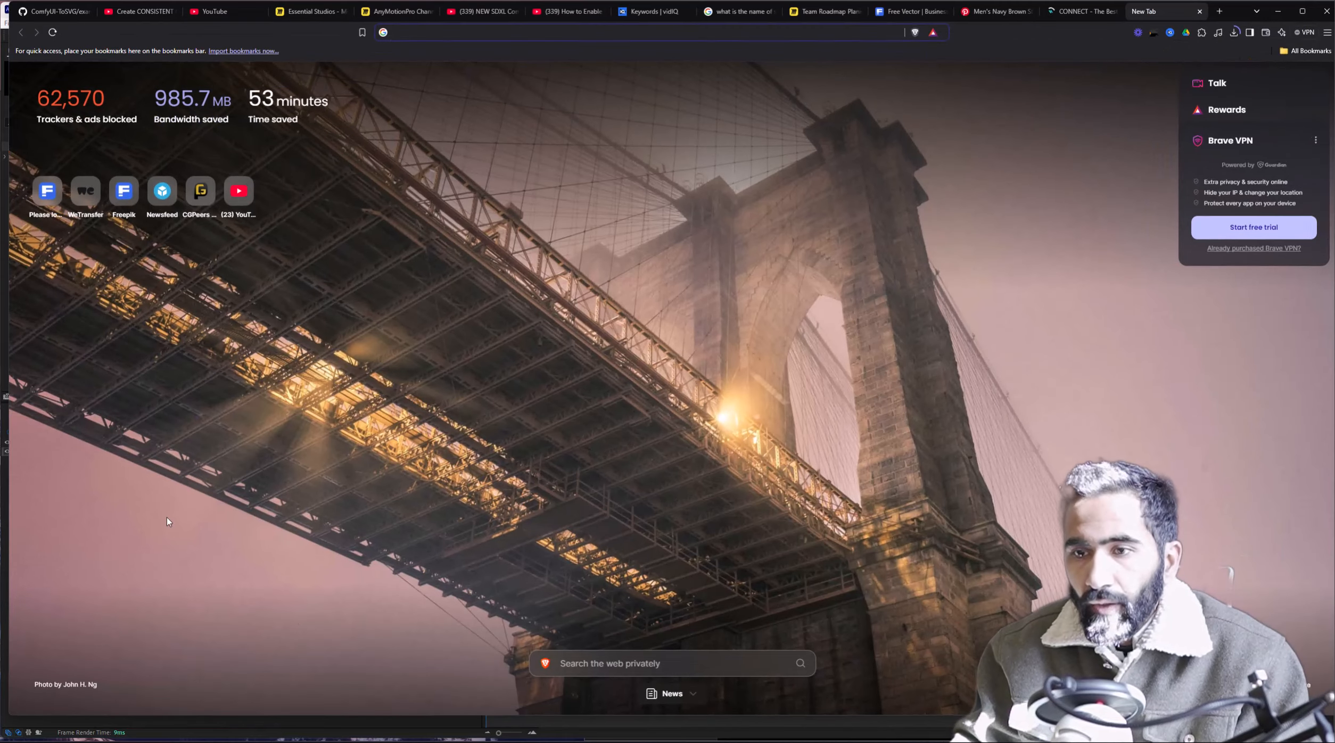
pyautogui.click(441, 34)
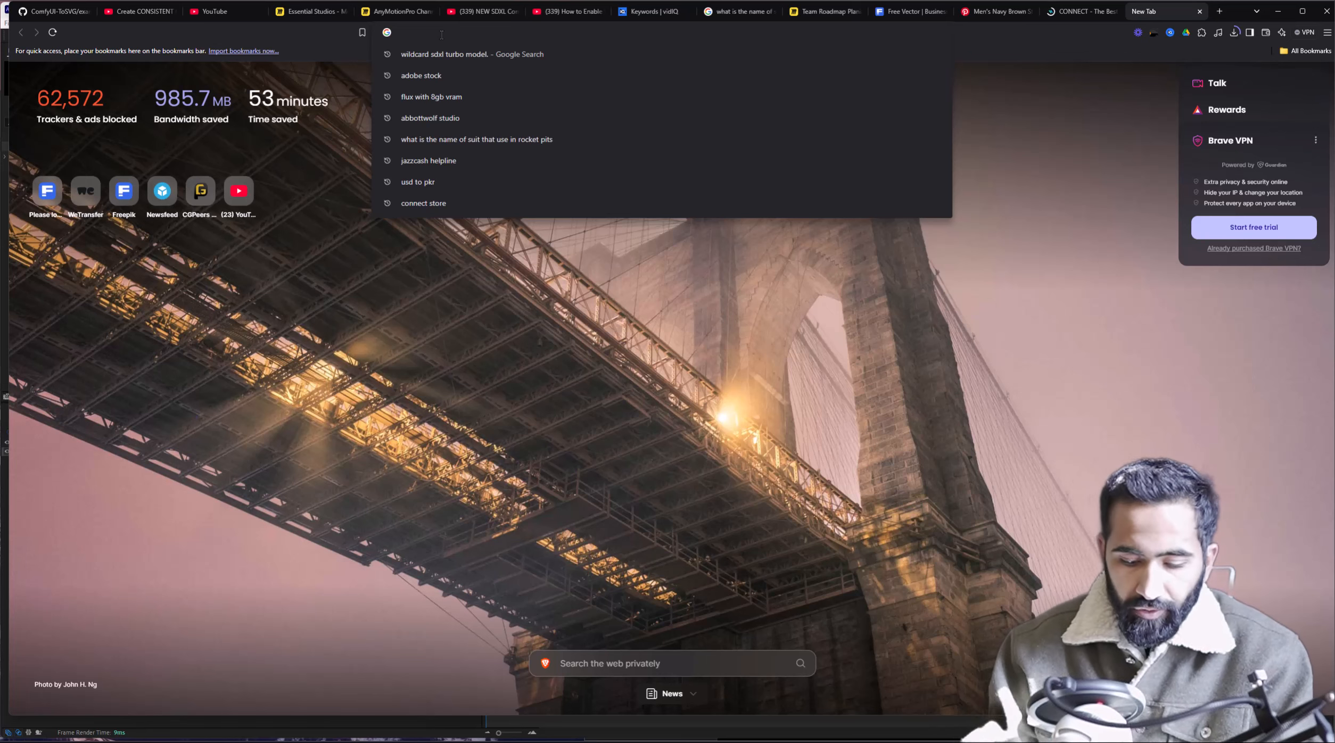
pyautogui.write('infinty')
pyautogui.press('Return')
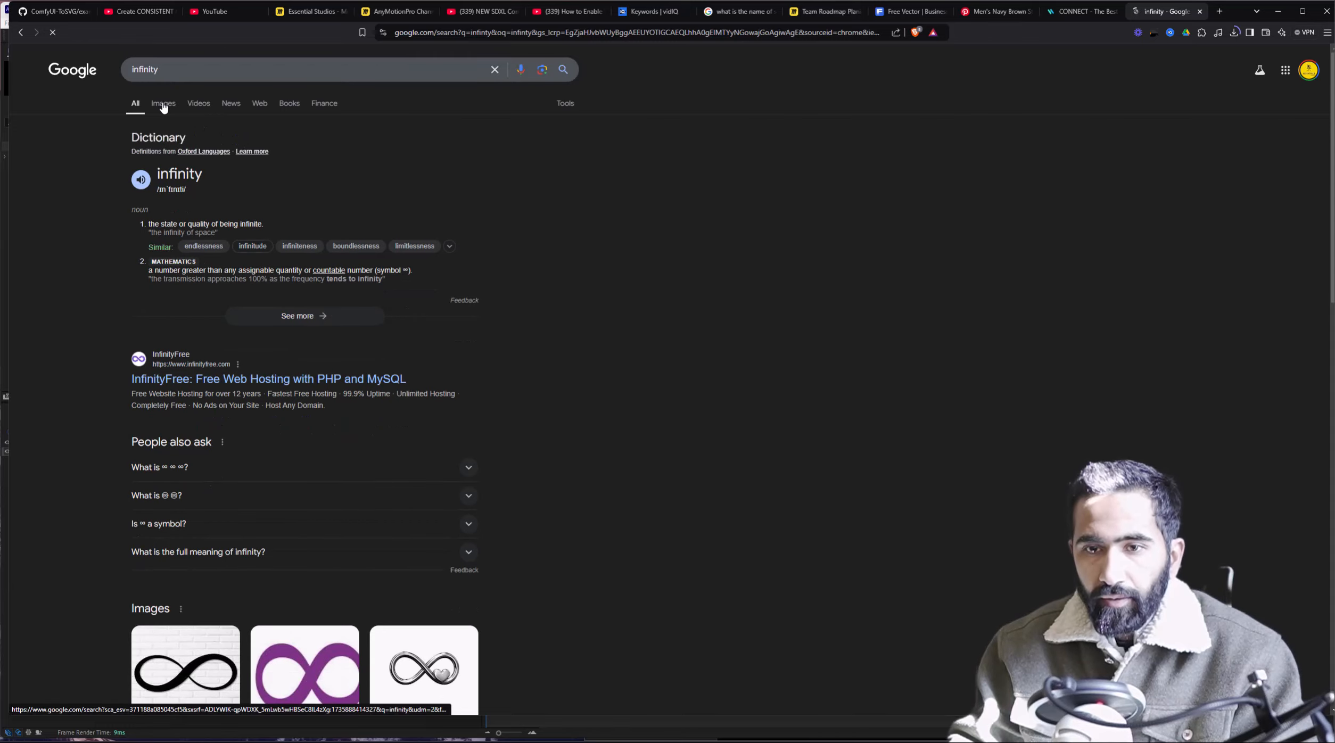
pyautogui.click(163, 106)
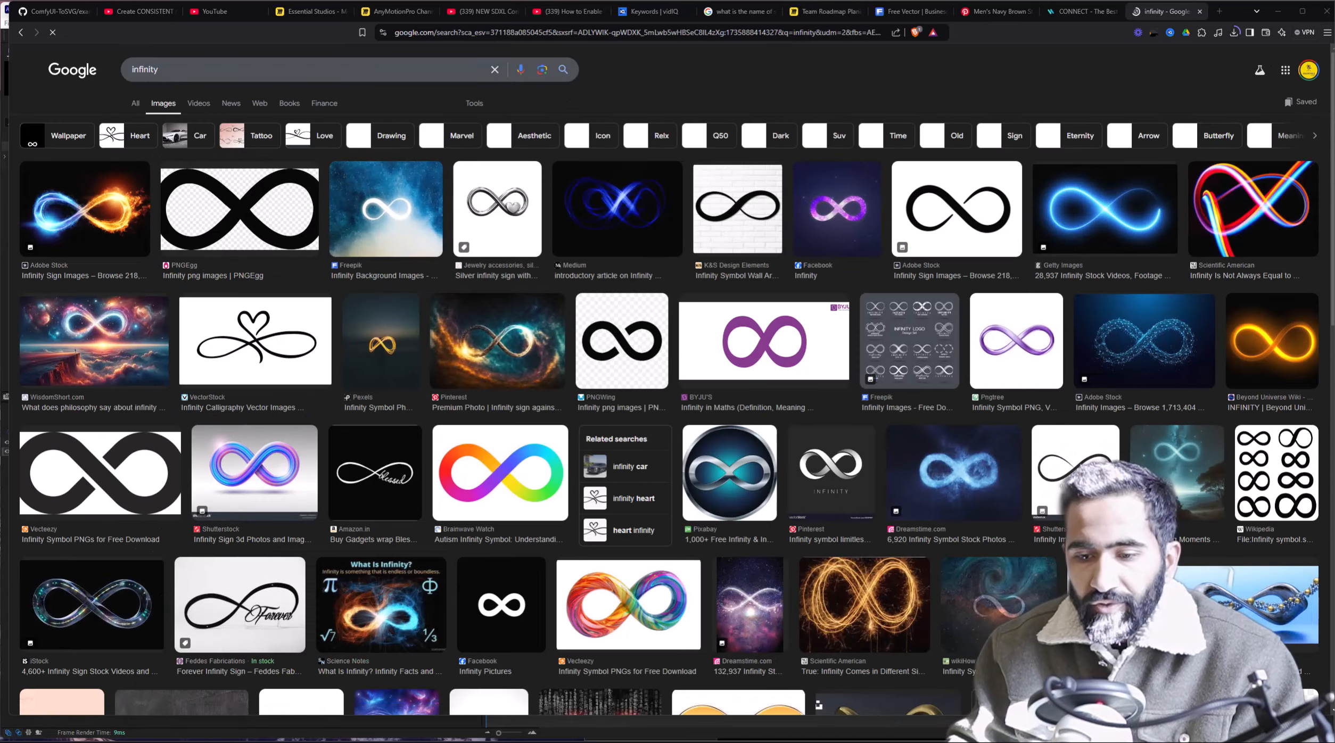
pyautogui.hotkey('alt', 'Tab')
pyautogui.scroll(-2, 389, 303)
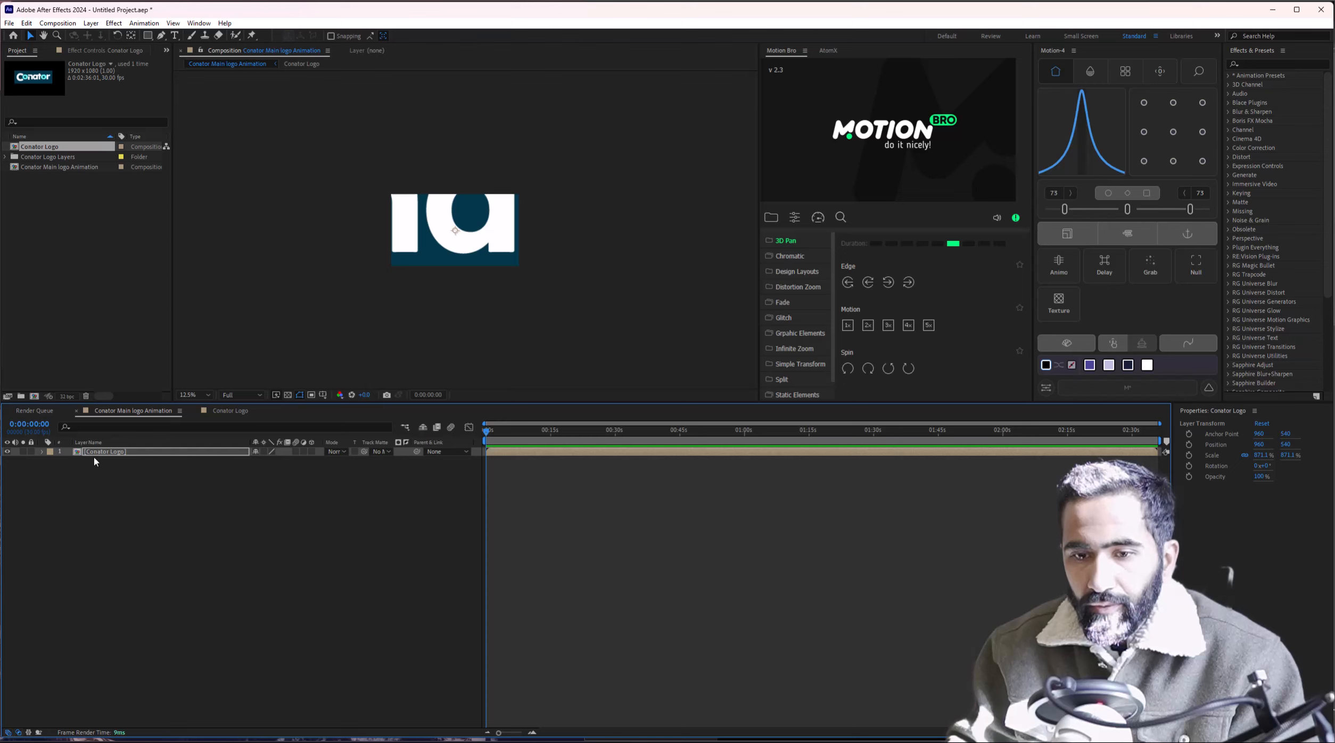
# Toggle Collapse Transformations, undo to 100%, and rescale the Conator Logo layer to 144.1%.
pyautogui.click(113, 455)
pyautogui.hotkey('ctrl', 'z')
pyautogui.hotkey('ctrl', 'z')
pyautogui.hotkey('ctrl', 'z')
pyautogui.hotkey('ctrl', 'z')
pyautogui.hotkey('ctrl', 'z')
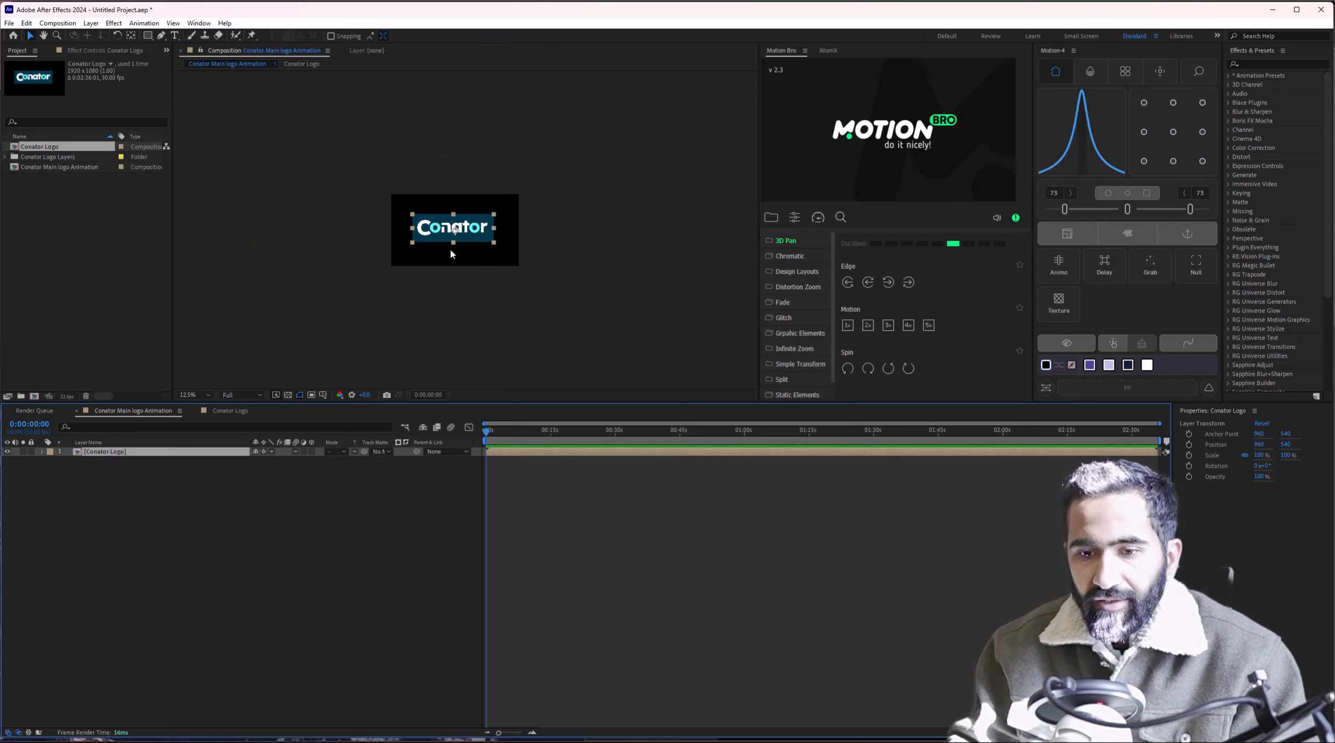
pyautogui.scroll(2, 449, 248)
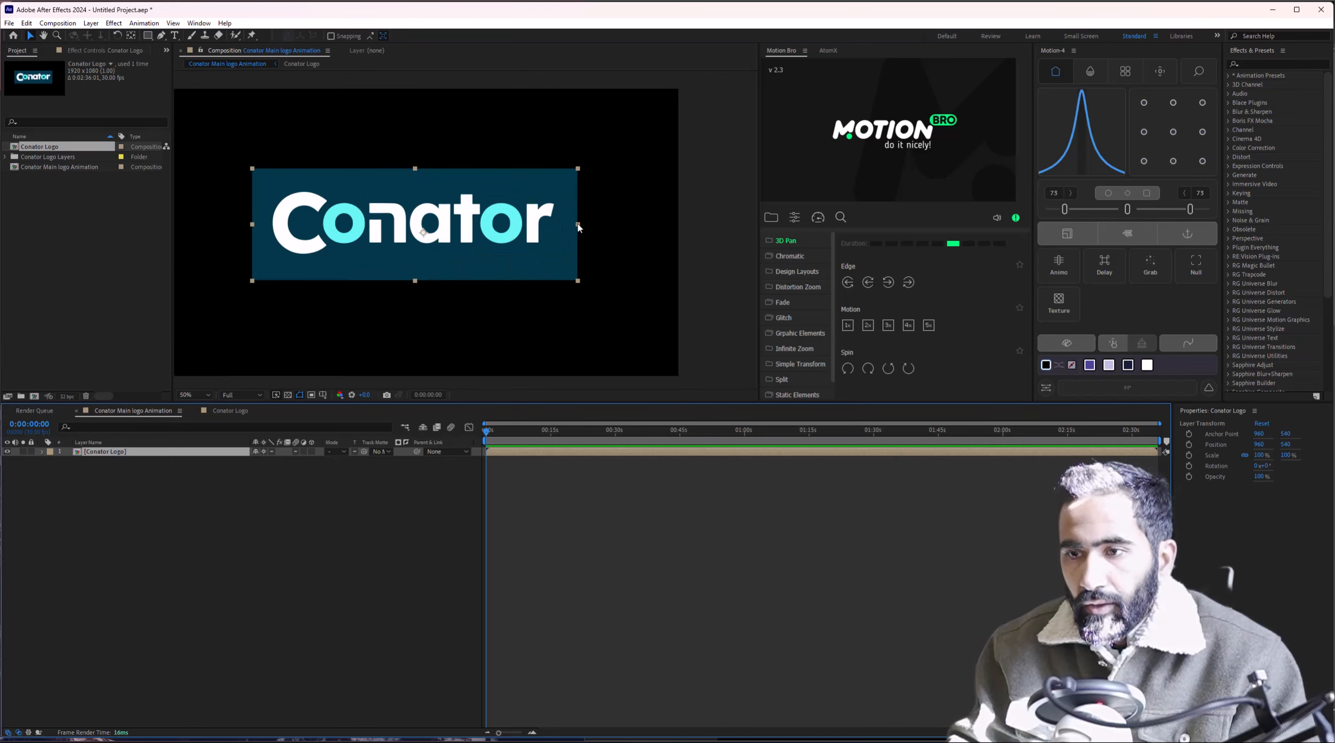
pyautogui.moveTo(580, 227); pyautogui.dragTo(619, 256)
pyautogui.press('h')
pyautogui.press('v')
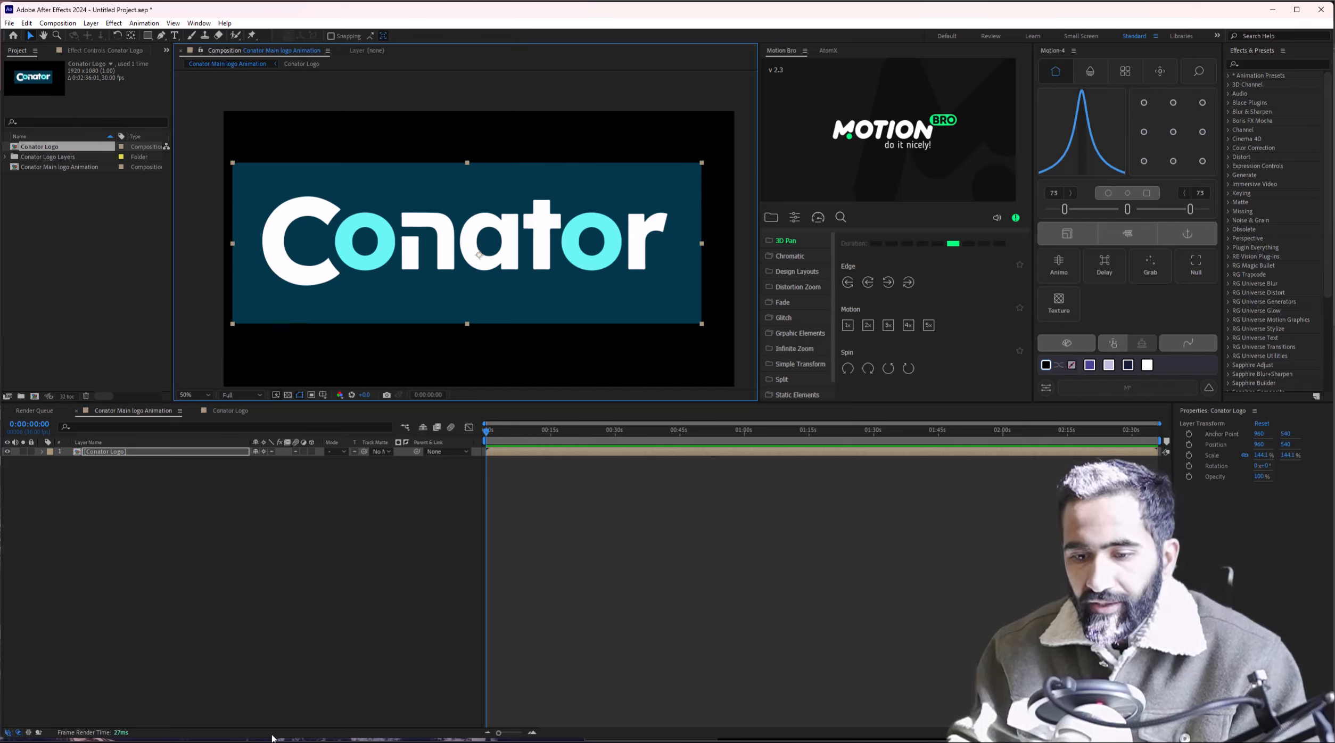
# Browse the infinity image results and filter them by Color to Transparent.
pyautogui.moveTo(272, 738)
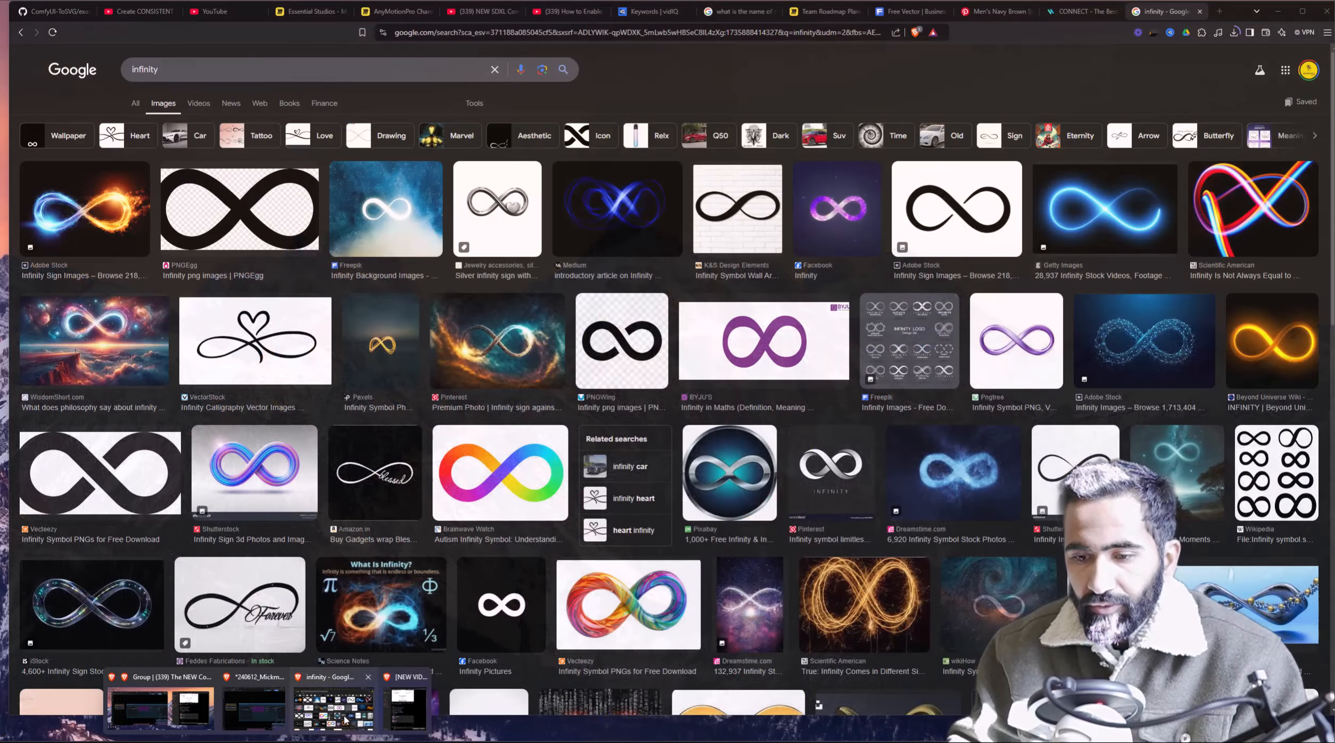
pyautogui.click(345, 719)
pyautogui.scroll(-3, 691, 506)
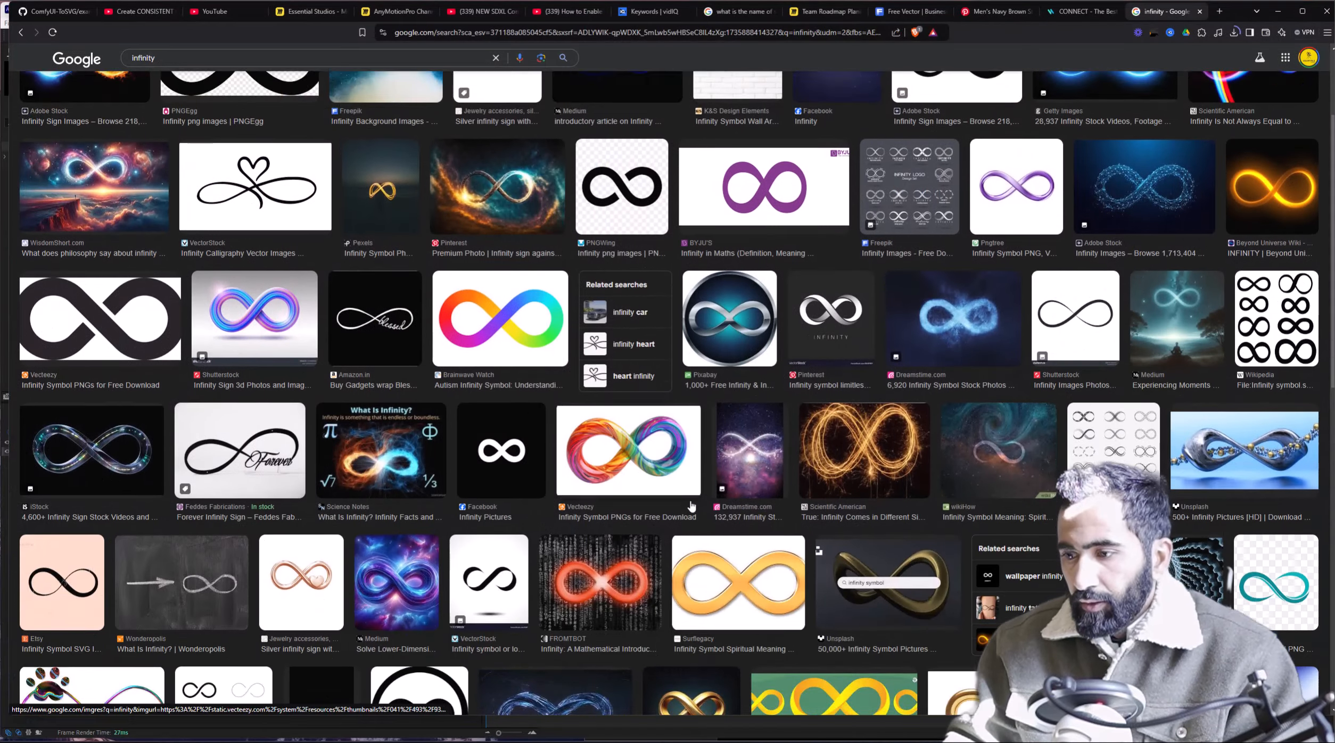
pyautogui.scroll(-12, 691, 506)
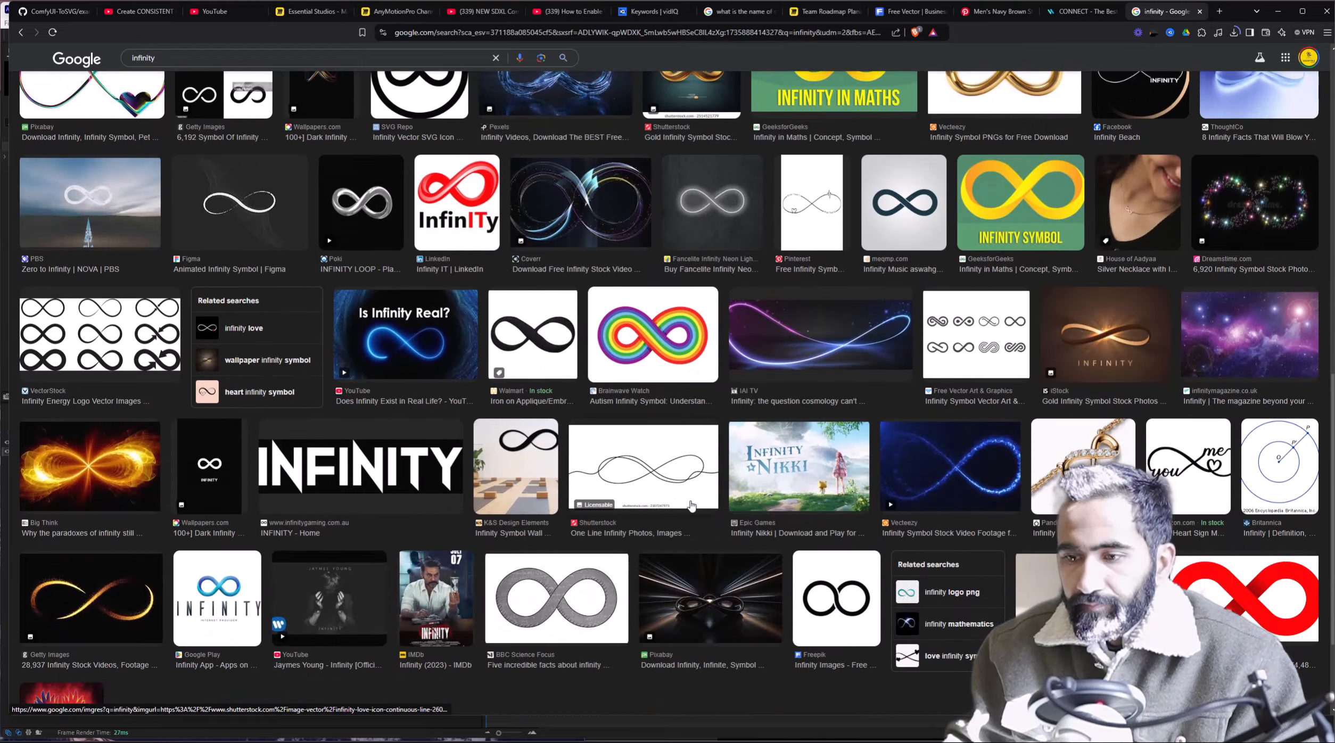
pyautogui.scroll(-7, 691, 505)
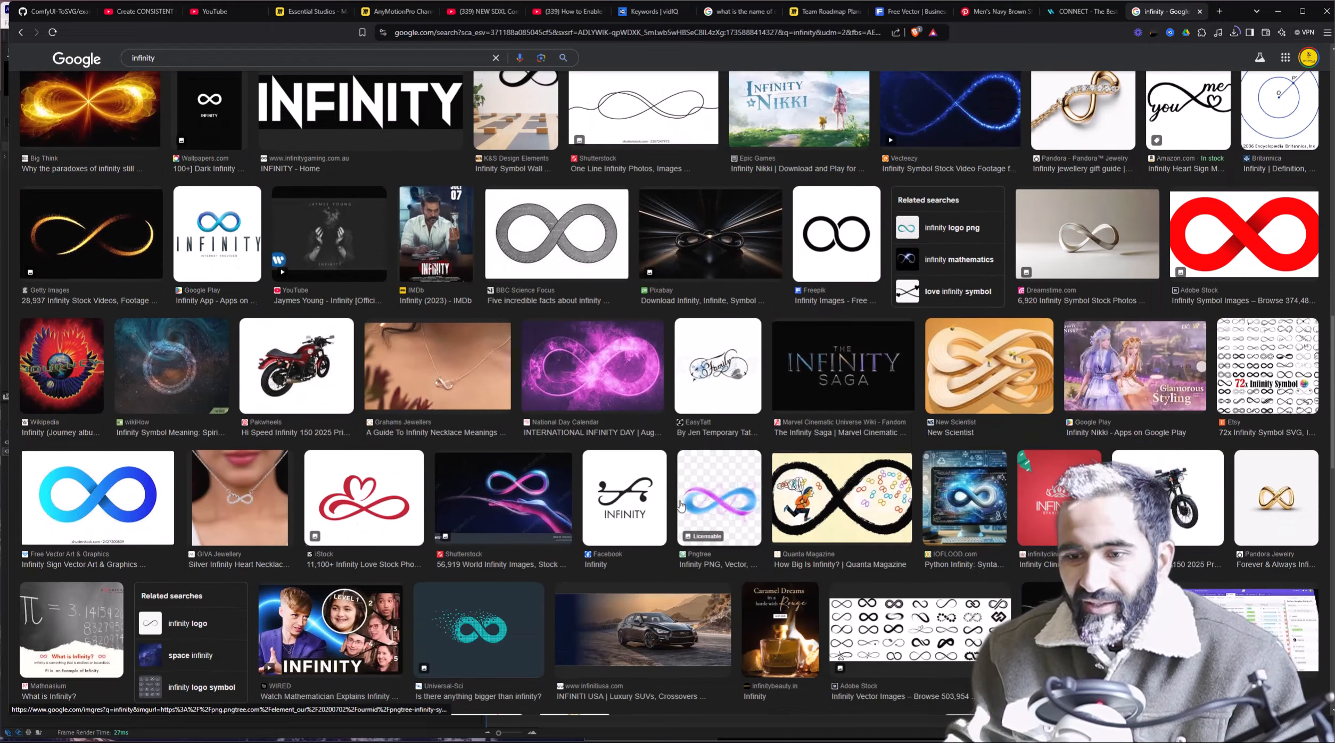
pyautogui.scroll(20, 681, 505)
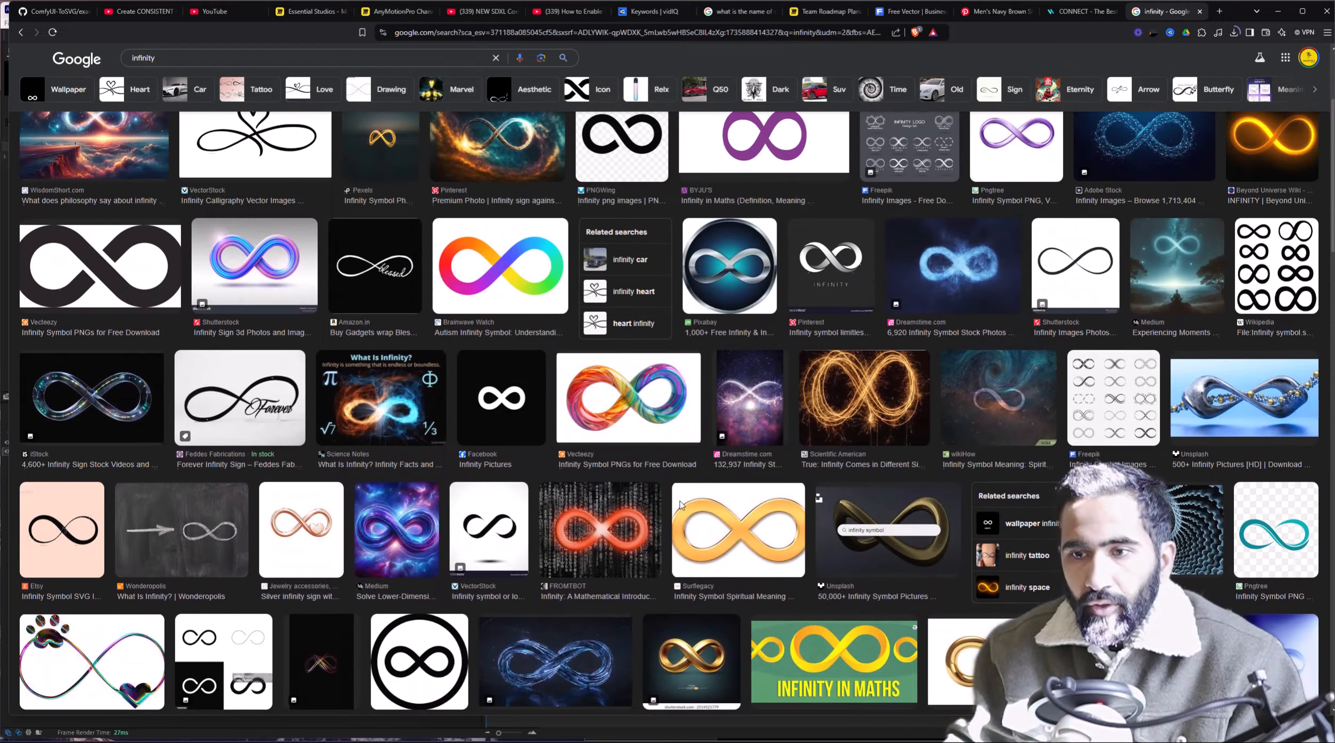
pyautogui.scroll(4, 681, 505)
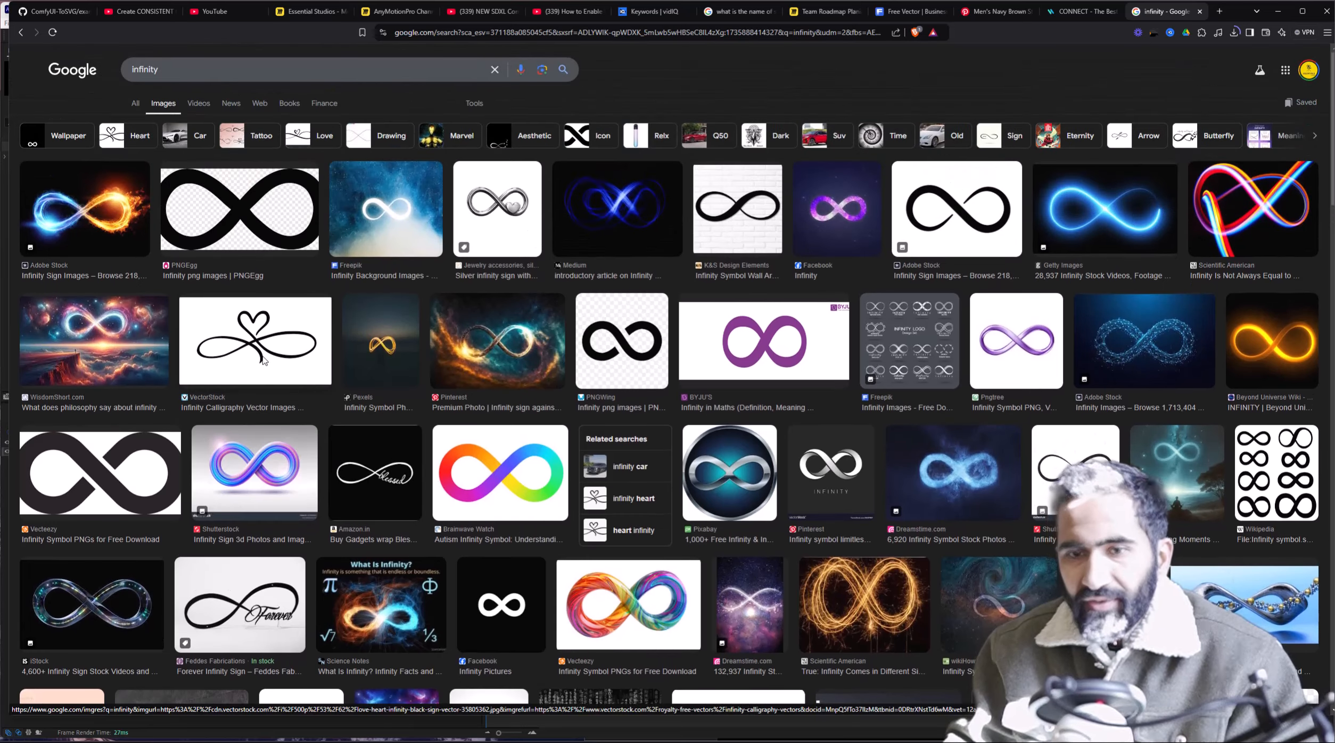
pyautogui.scroll(-4, 264, 361)
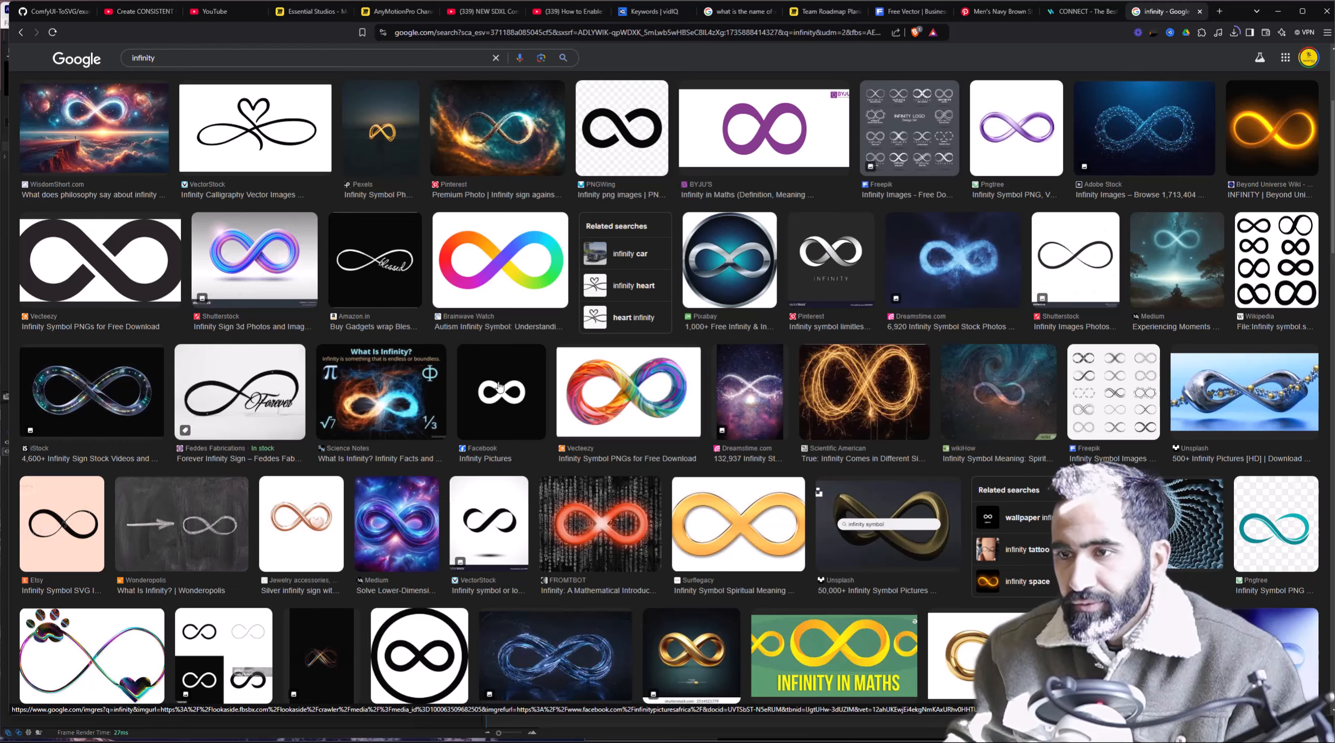
pyautogui.scroll(-2, 614, 592)
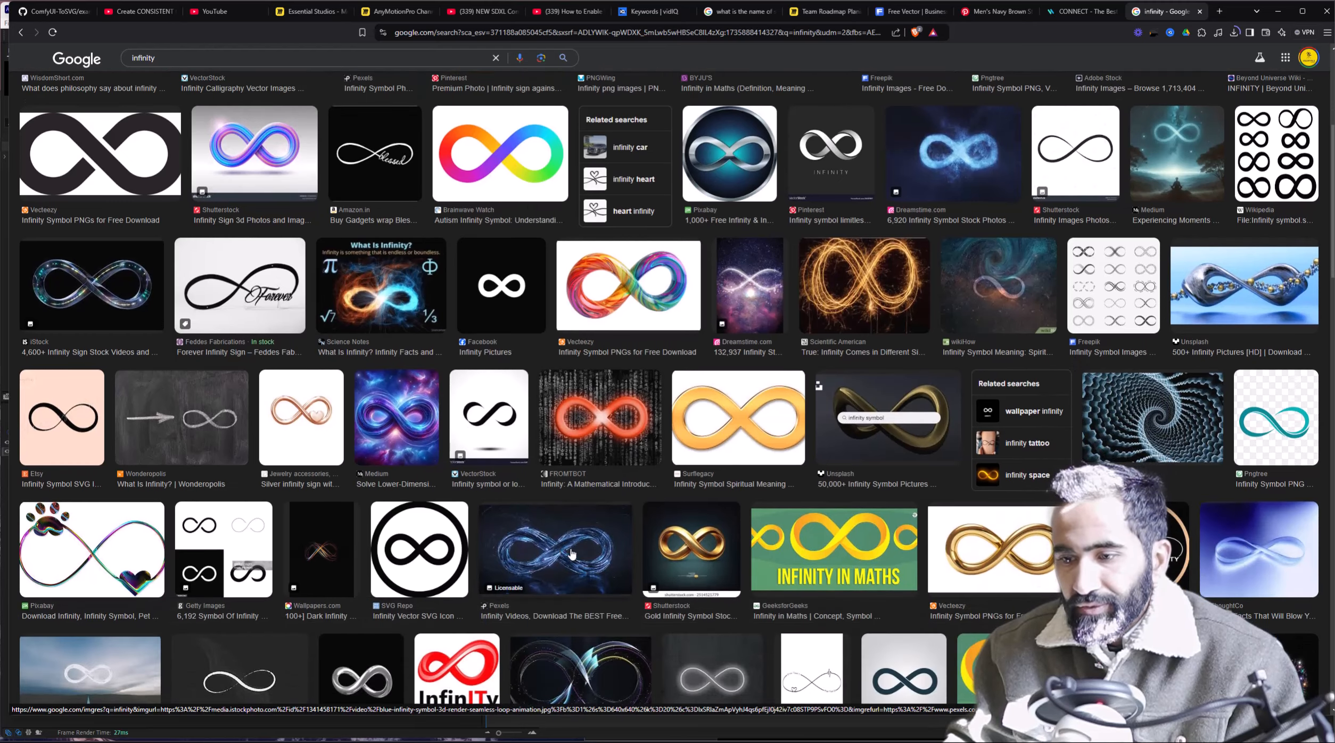
pyautogui.scroll(-2, 572, 553)
pyautogui.scroll(-3, 573, 554)
pyautogui.scroll(12, 573, 554)
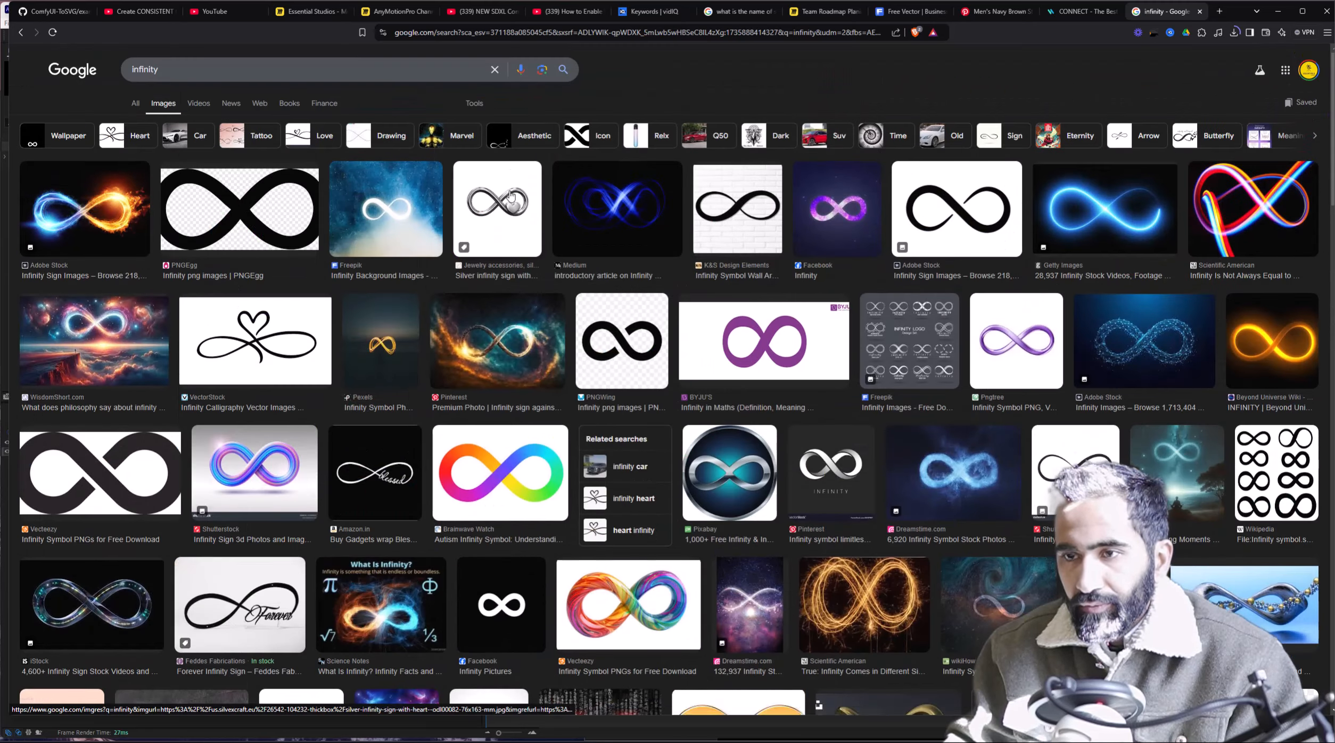
pyautogui.click(474, 103)
pyautogui.click(173, 167)
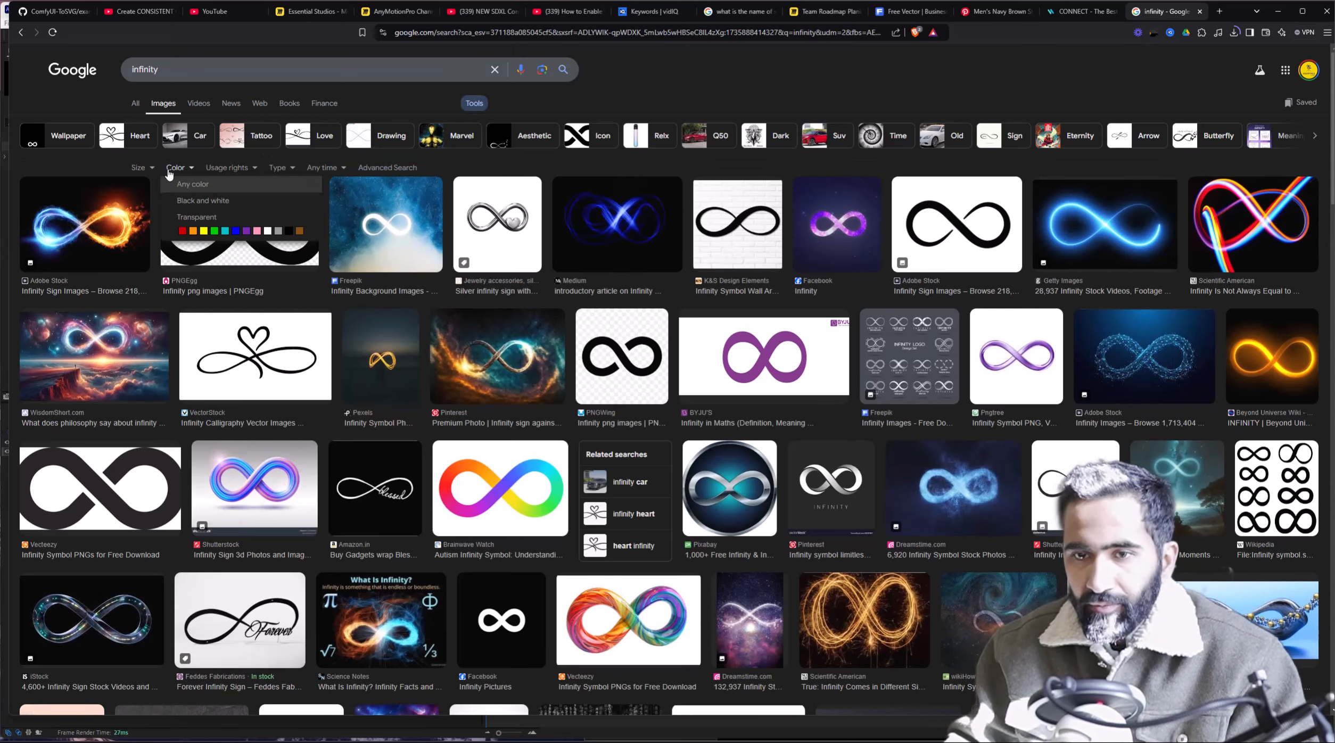
pyautogui.click(191, 224)
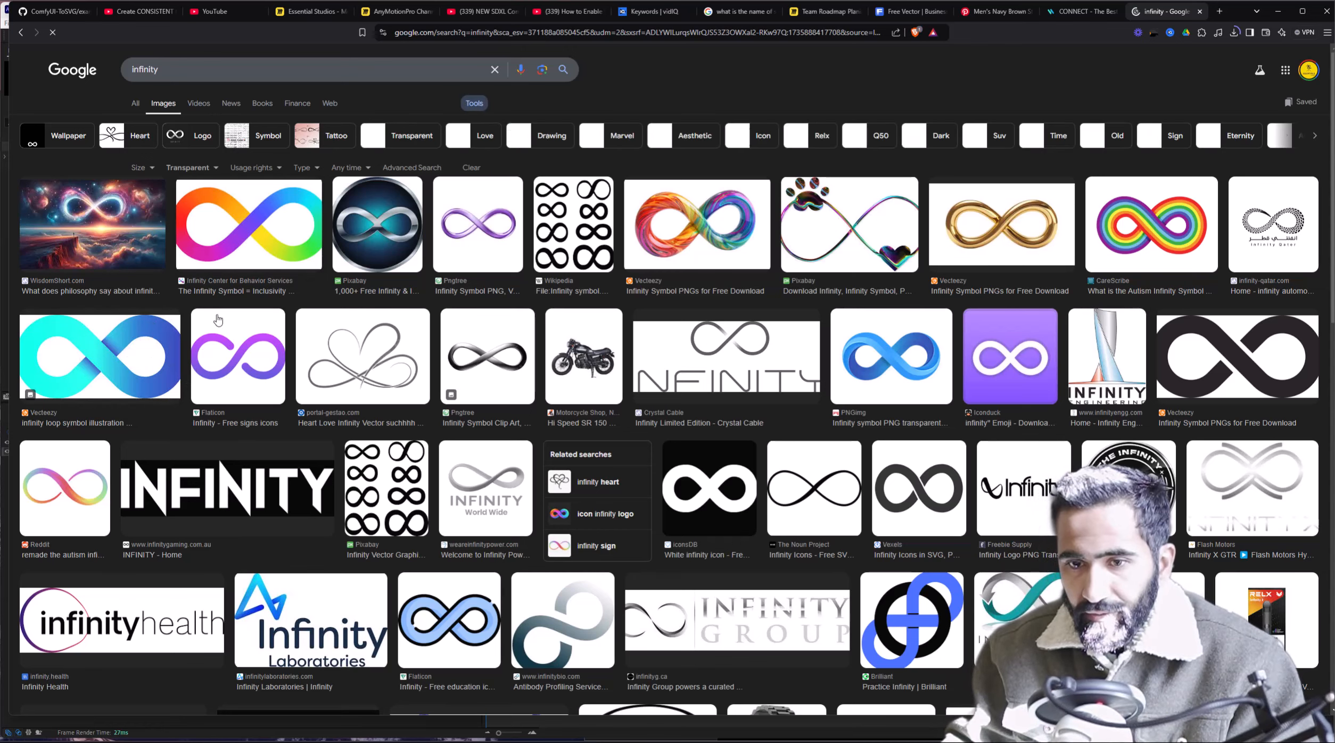
# Open the cyan infinity loop preview and bring up its image context menu.
pyautogui.click(175, 359)
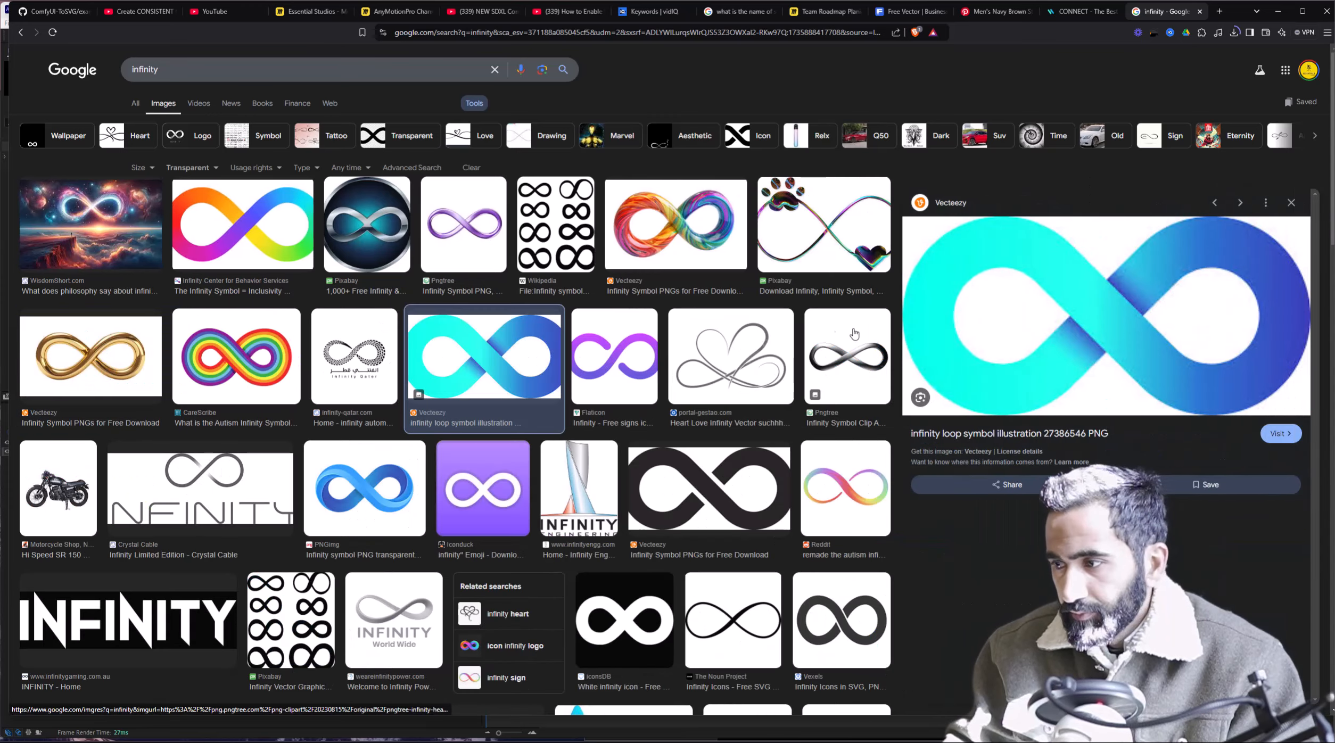
pyautogui.rightClick(1083, 295)
pyautogui.click(1024, 99)
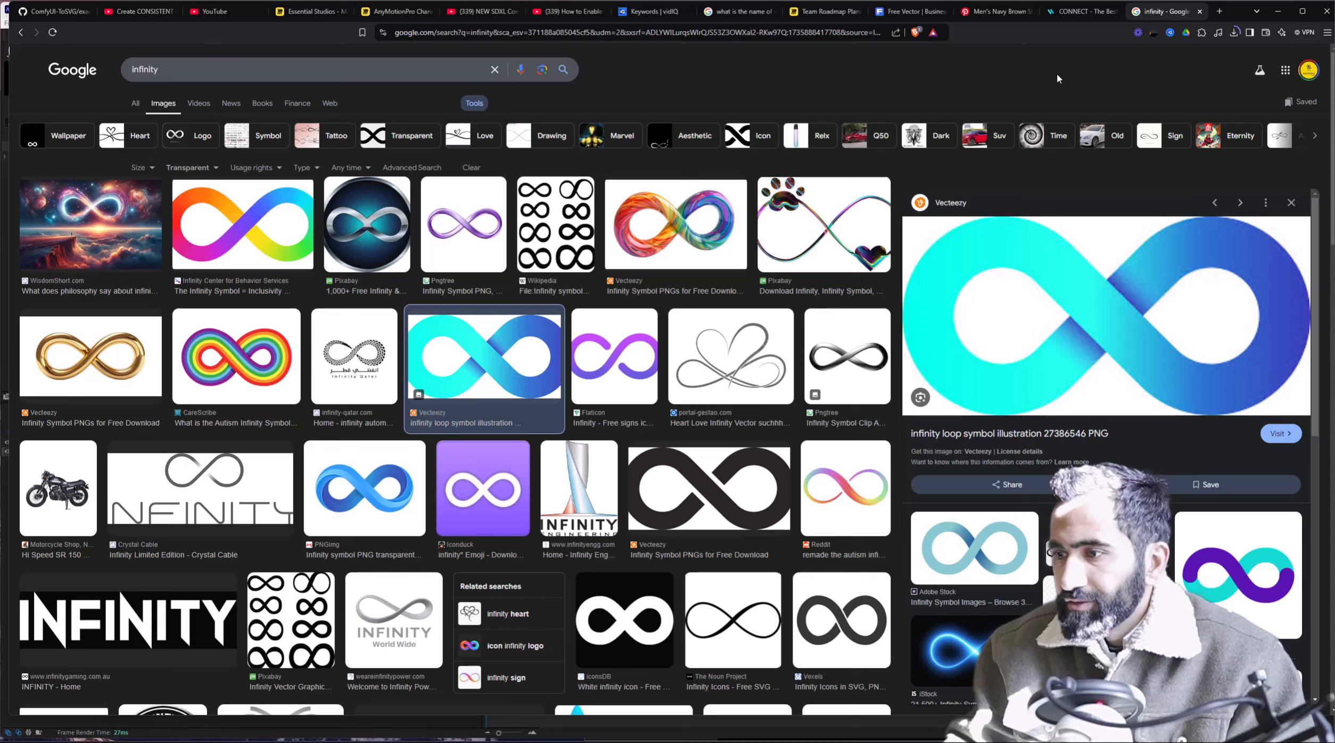
pyautogui.rightClick(1047, 286)
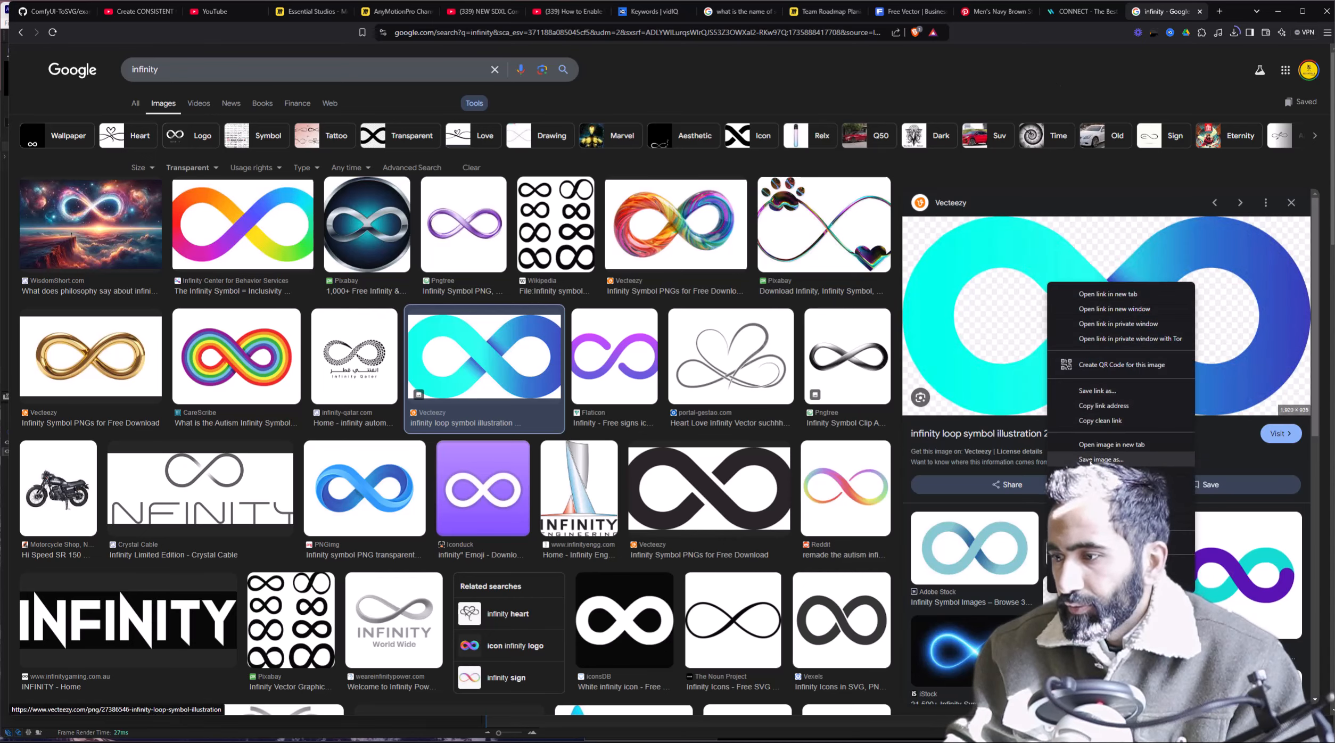
# Try saving the preview image to the Graphics folder path, then cancel after the location error.
pyautogui.click(1090, 460)
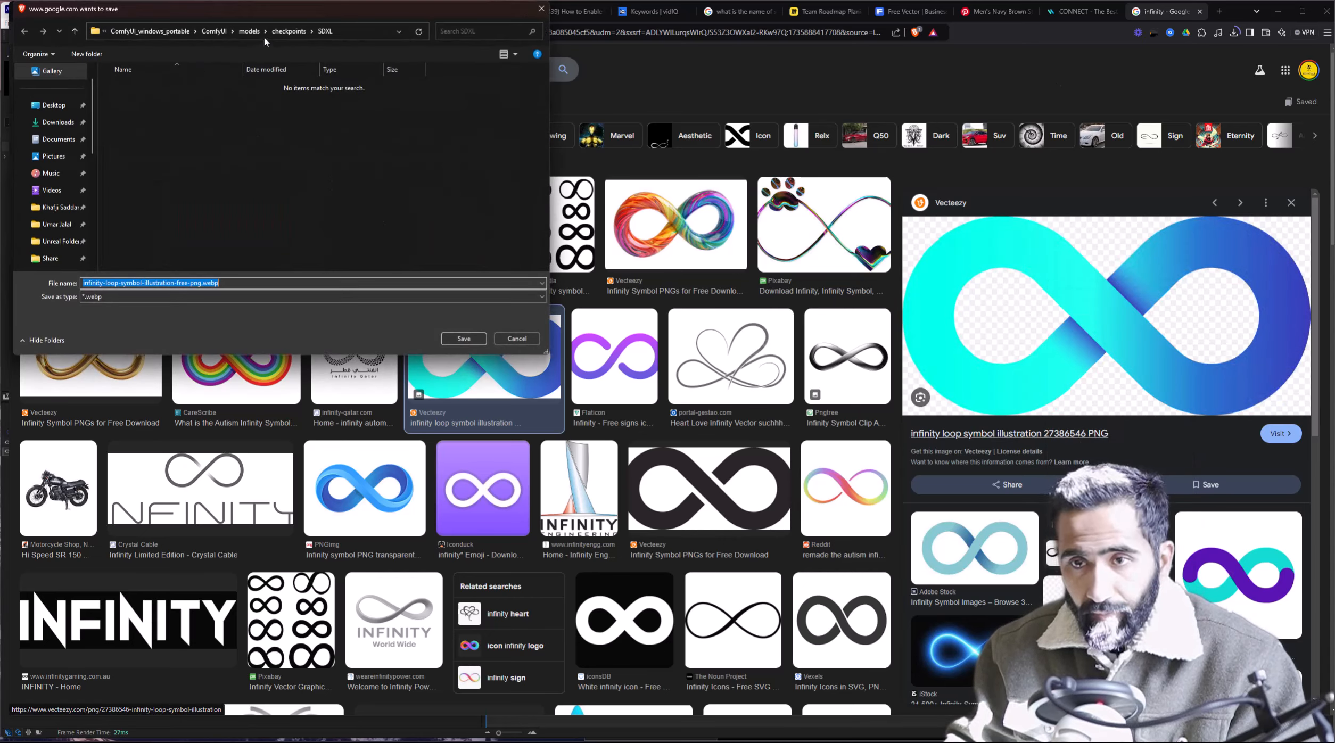
pyautogui.click(385, 30)
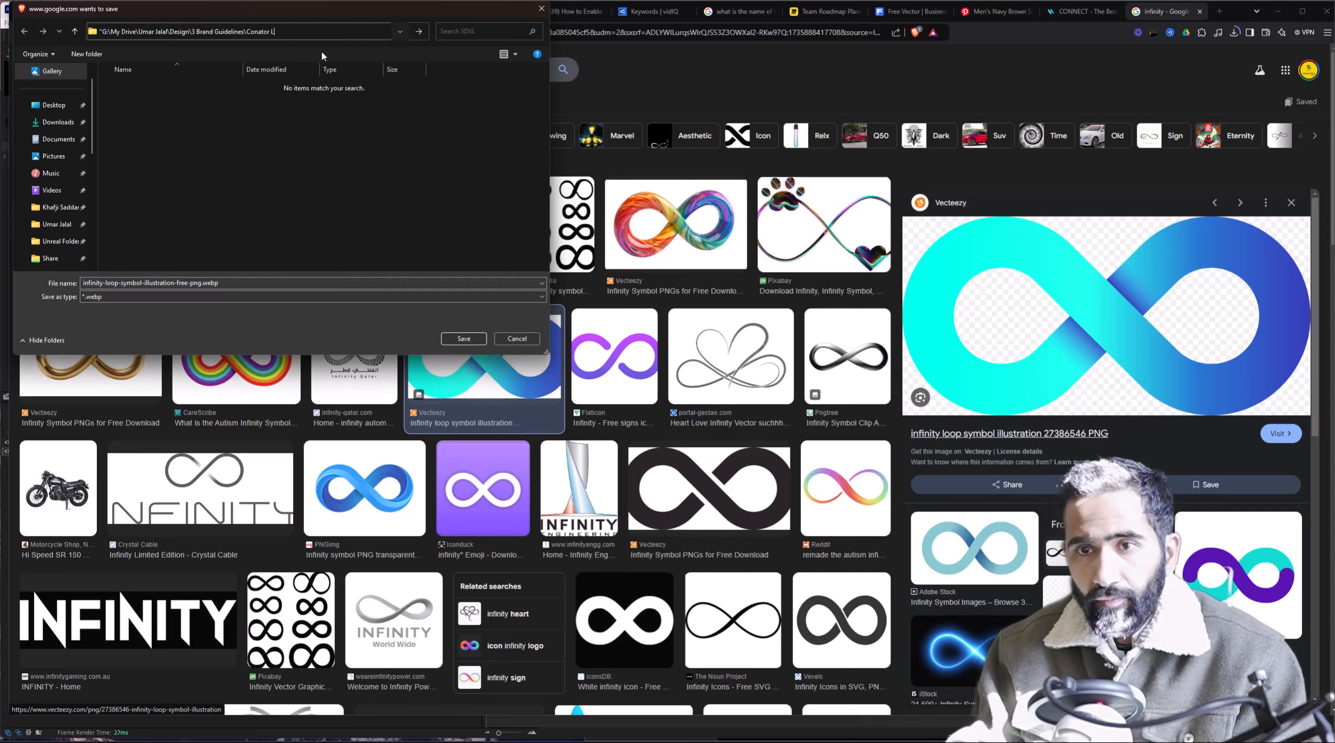
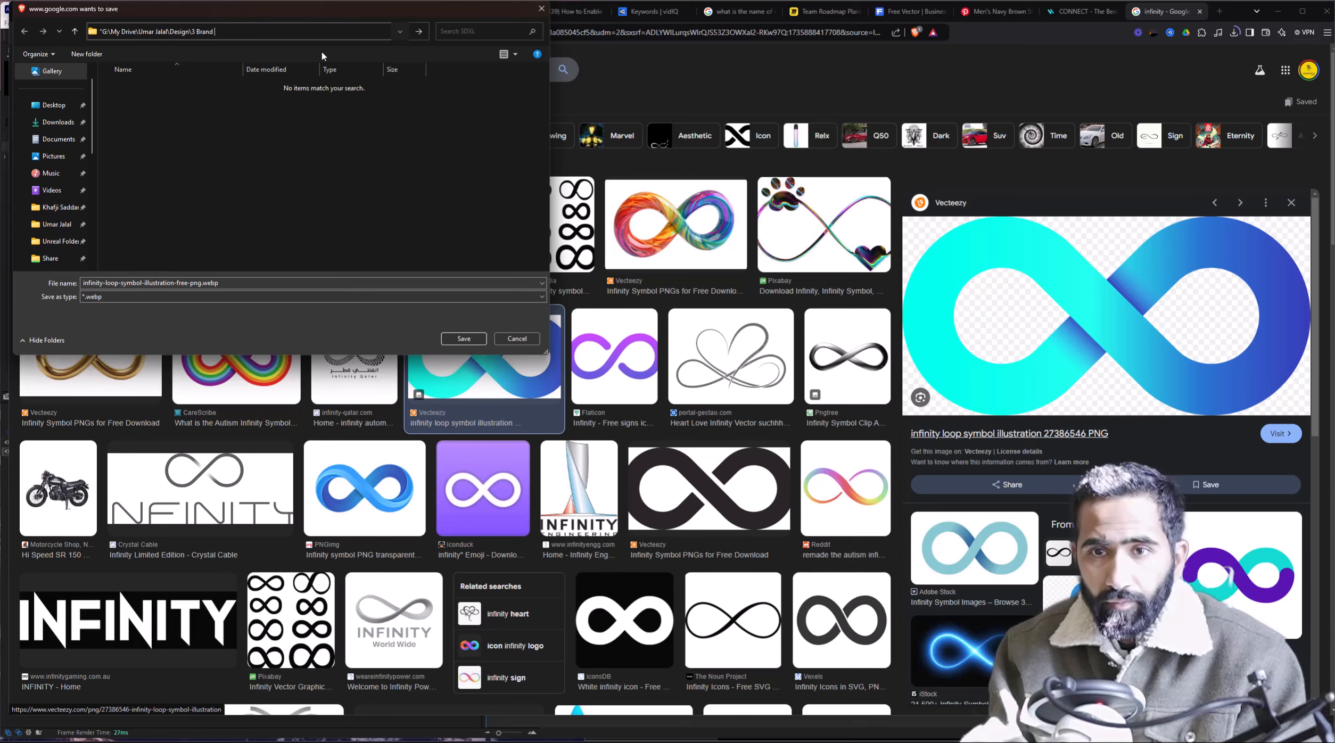
pyautogui.hotkey('ctrl', 'a')
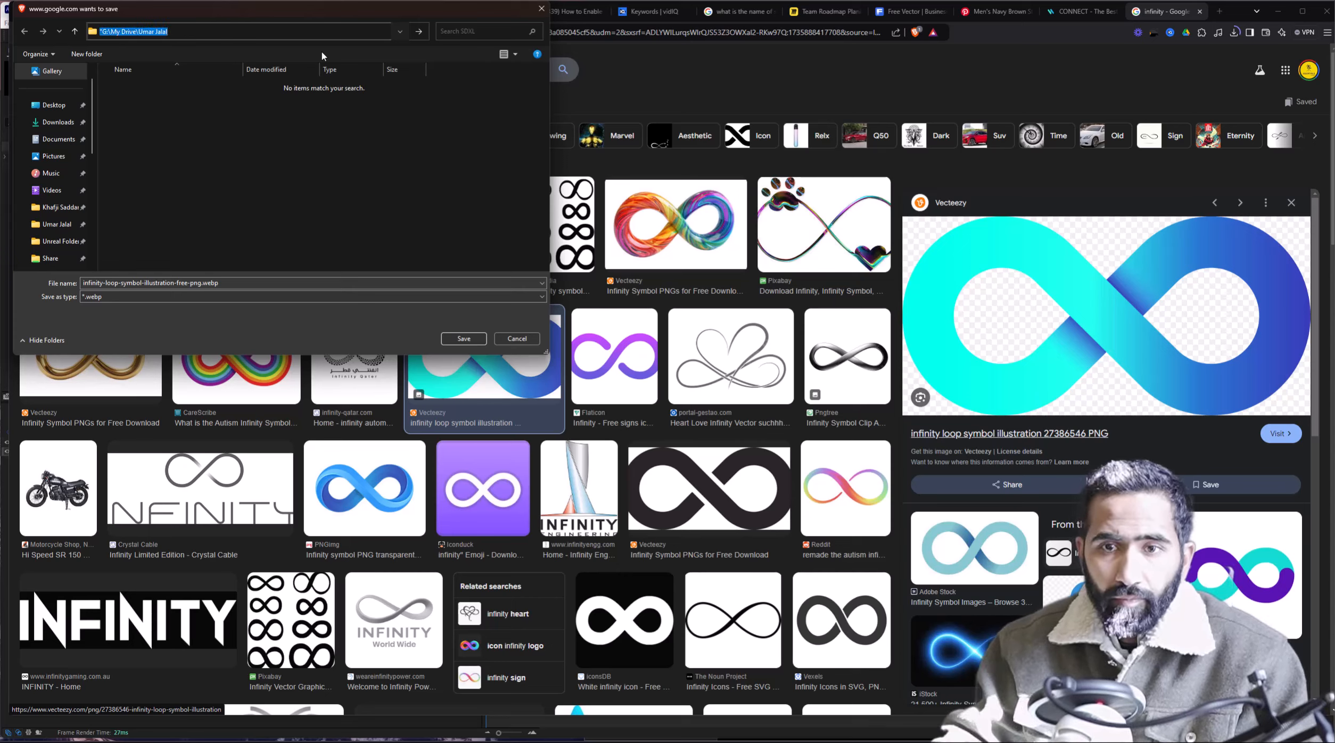
pyautogui.press('Return')
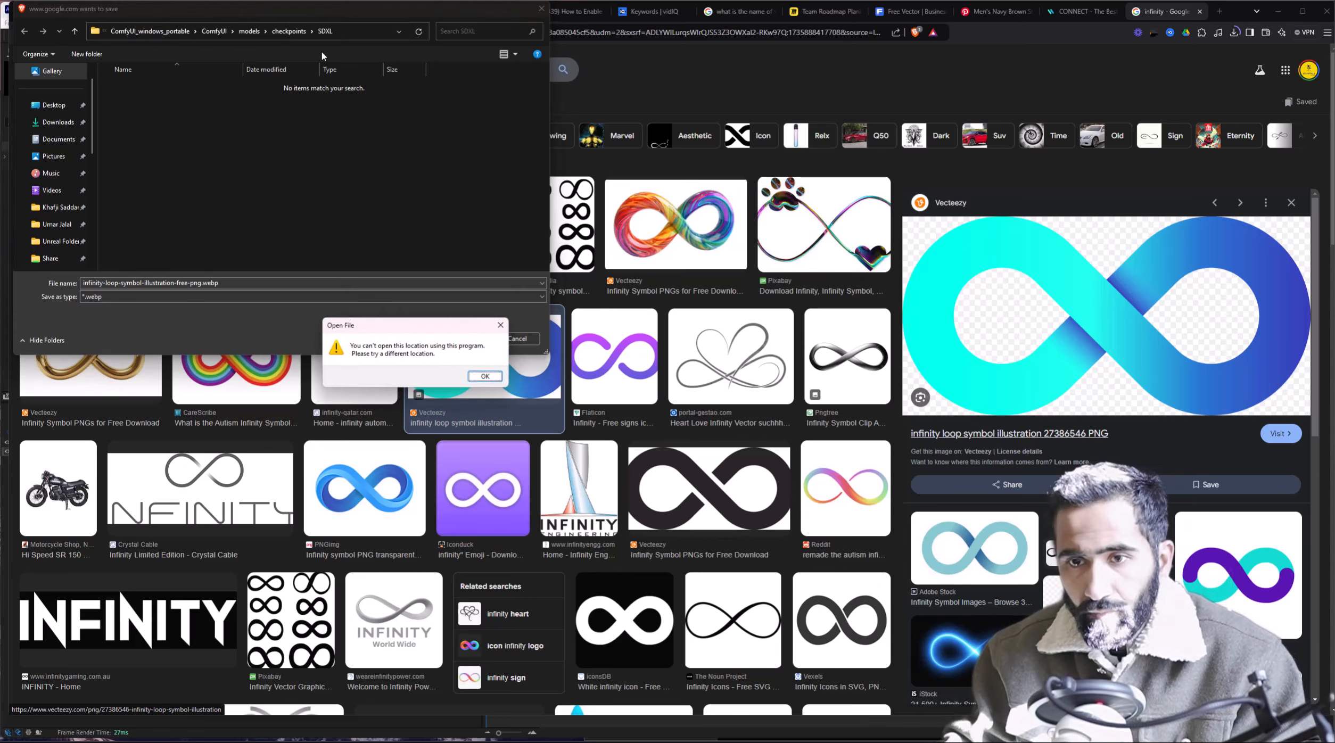
pyautogui.click(494, 332)
pyautogui.press('Escape')
# Drag the infinity loop PNG from the Graphics folder into After Effects.
pyautogui.hotkey('alt', 'Tab')
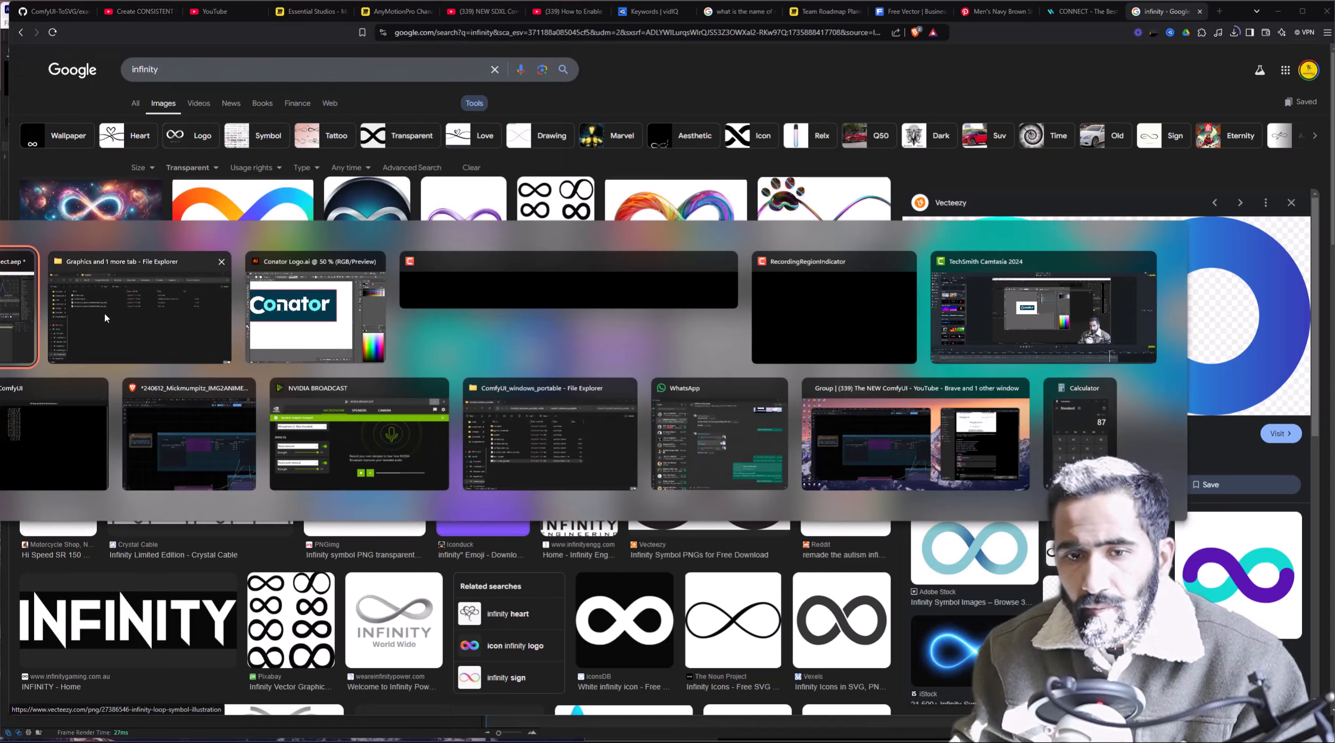
pyautogui.click(105, 318)
pyautogui.click(638, 239)
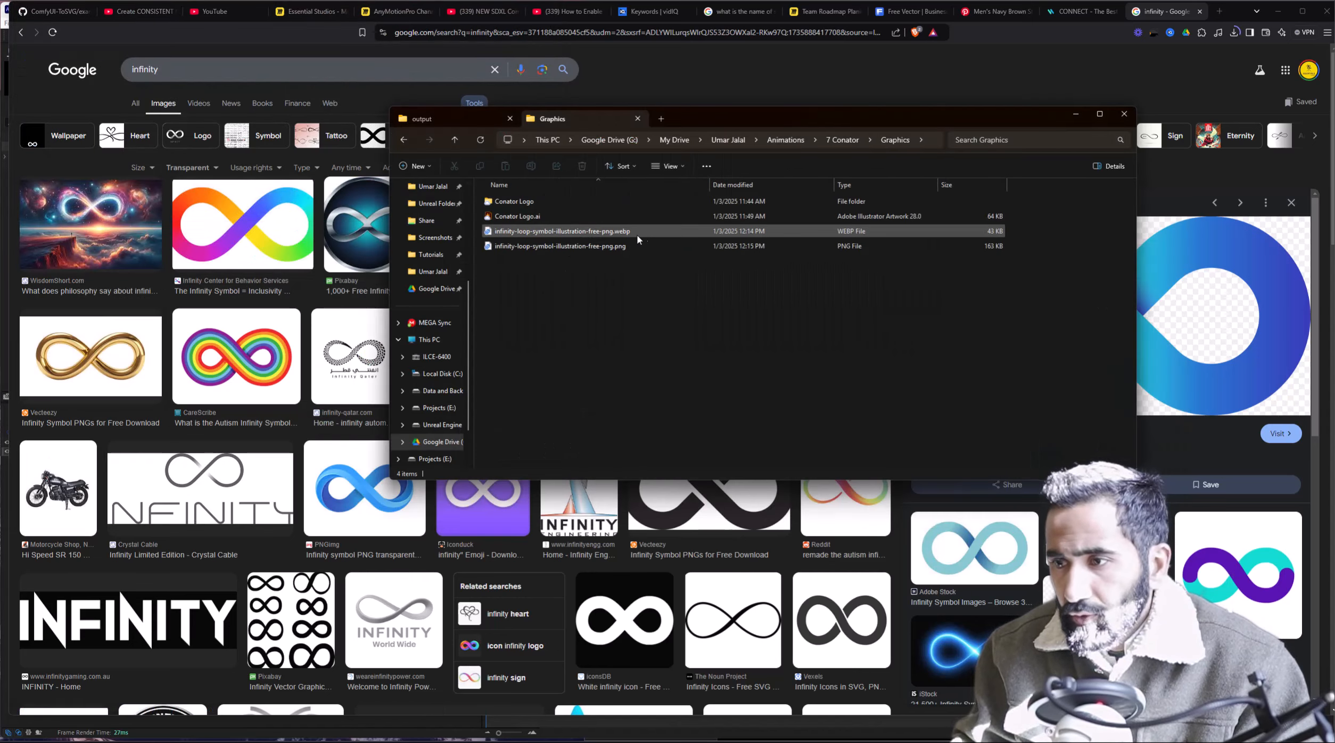
pyautogui.moveTo(638, 246); pyautogui.dragTo(577, 302)
pyautogui.moveTo(526, 247); pyautogui.dragTo(98, 288)
pyautogui.hotkey('alt', 'Tab')
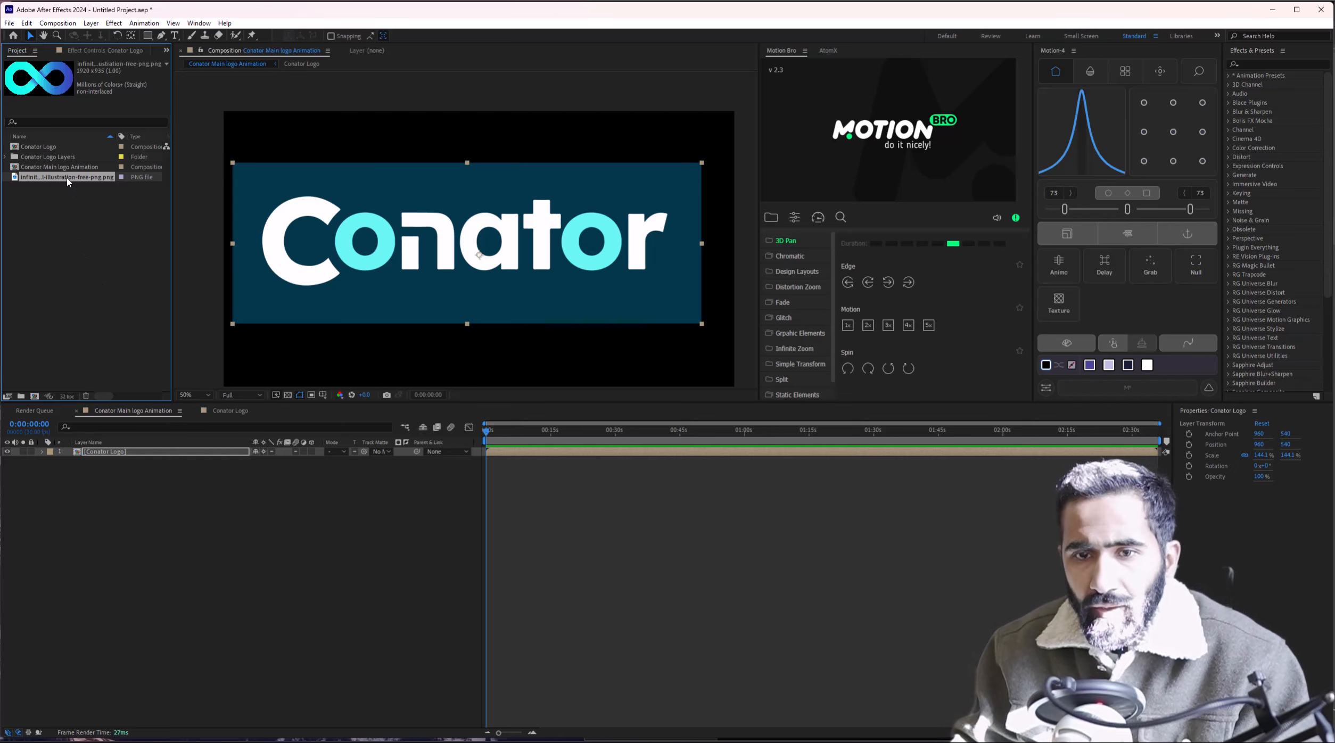
# Add the infinity PNG over the wordmark, centre it, and scale it down to about 40.6%.
pyautogui.moveTo(68, 182); pyautogui.dragTo(467, 244)
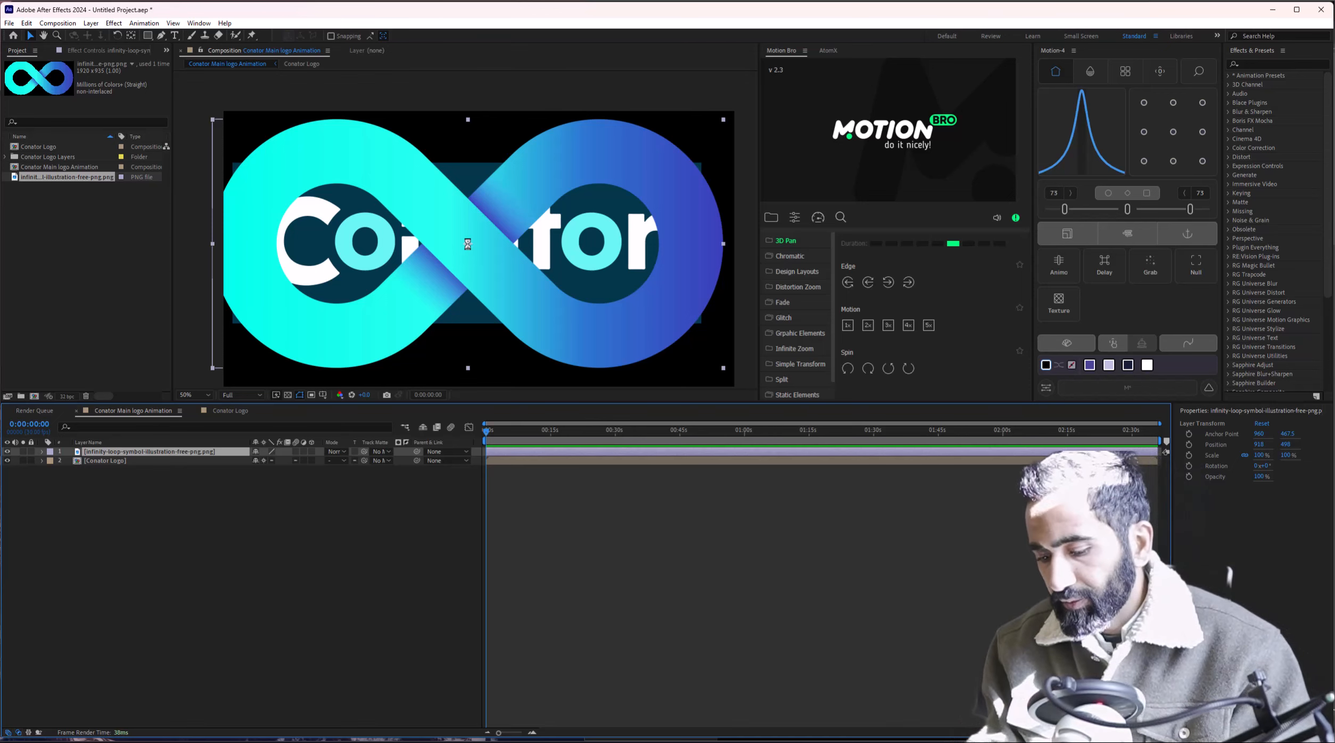
pyautogui.hotkey('ctrl', 'Home')
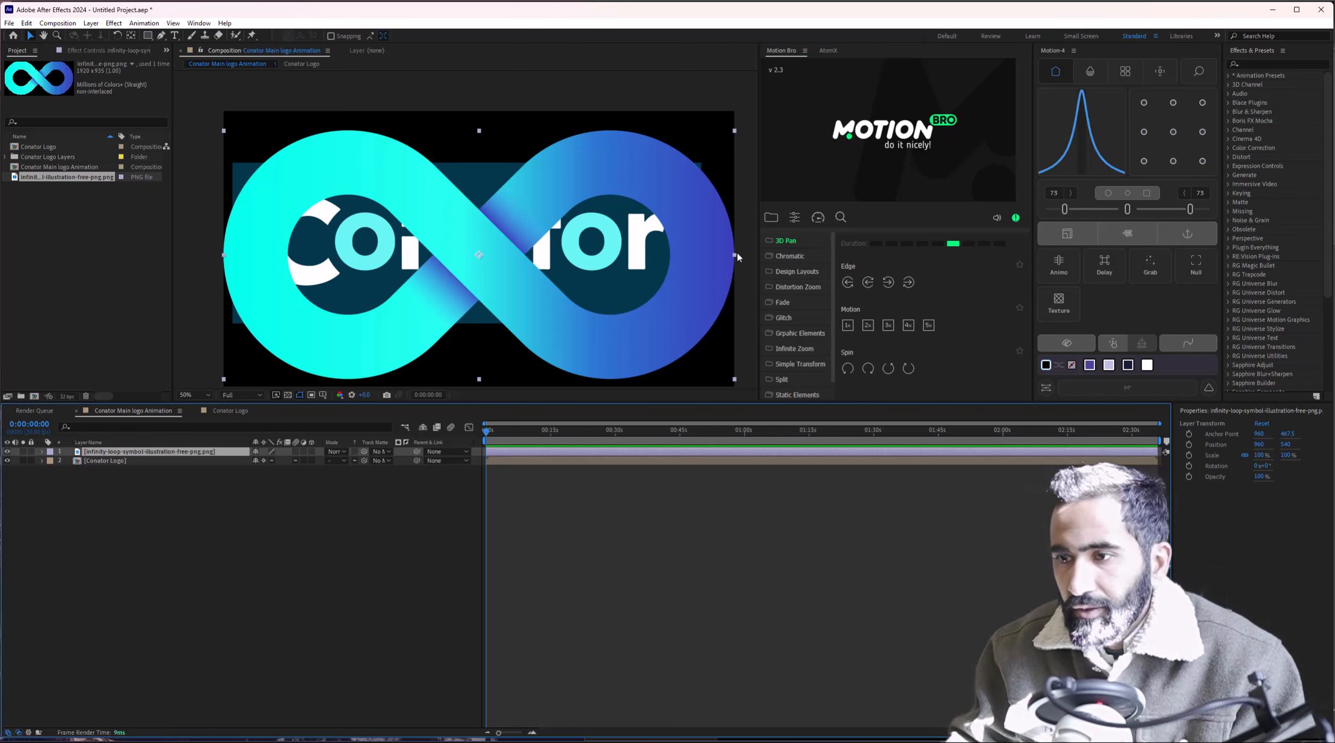
pyautogui.moveTo(735, 255); pyautogui.dragTo(583, 259)
pyautogui.scroll(1, 453, 246)
pyautogui.moveTo(453, 246); pyautogui.dragTo(504, 245)
pyautogui.scroll(-1, 504, 246)
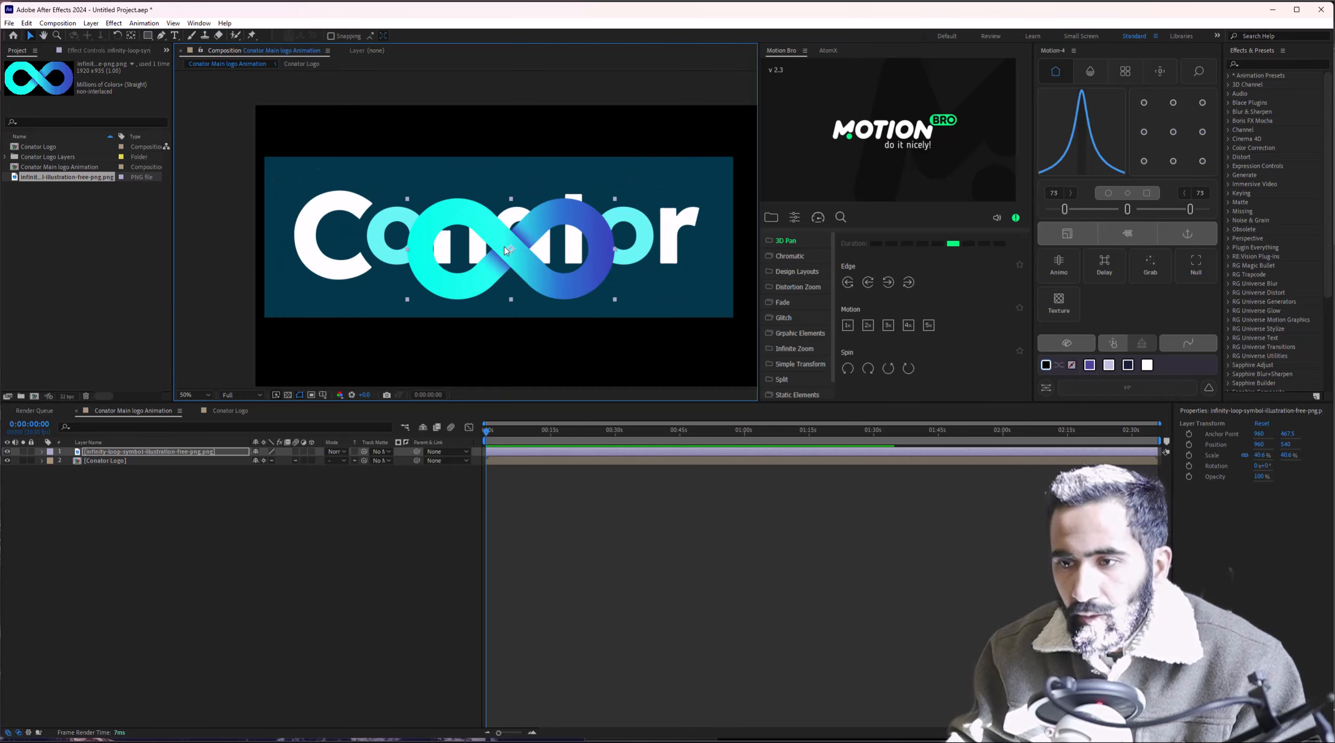
pyautogui.click(375, 499)
pyautogui.press('g')
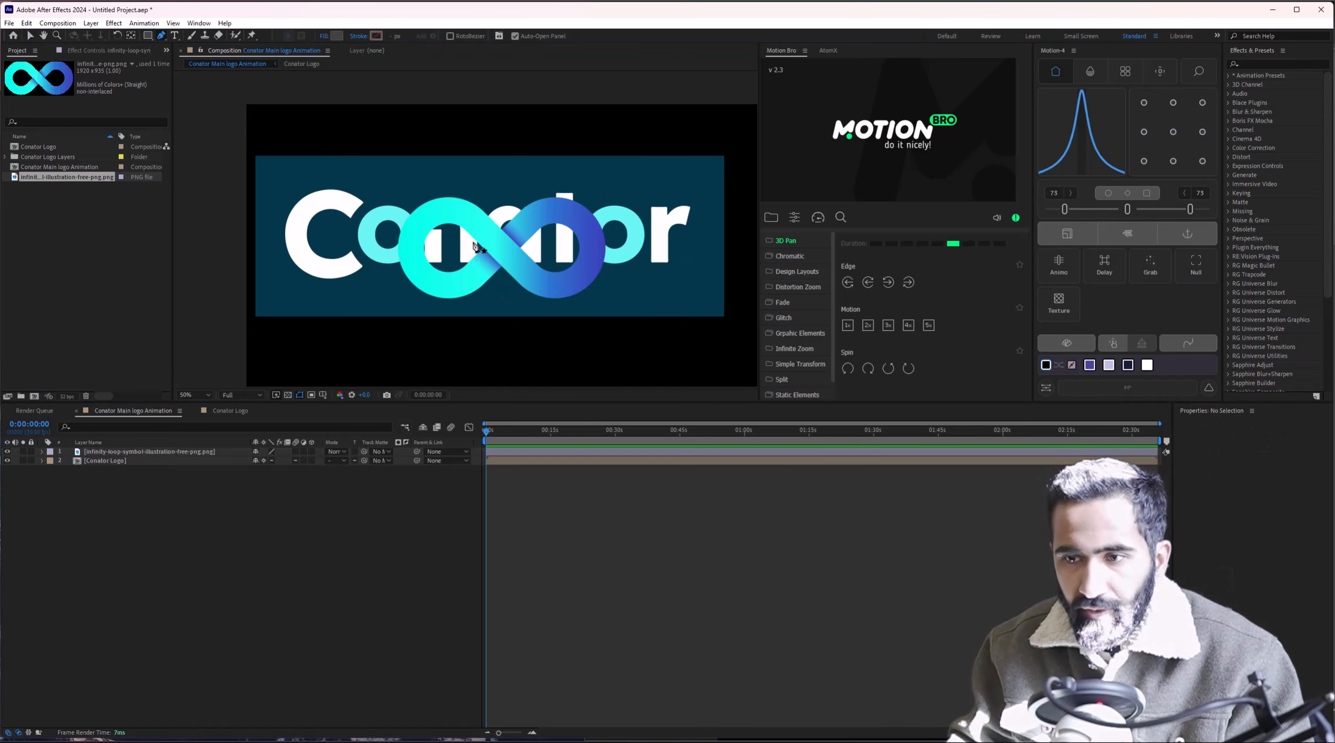
pyautogui.scroll(1, 475, 246)
# Pen a curved path from the centre crossover around the infinity's left loop.
pyautogui.click(513, 210)
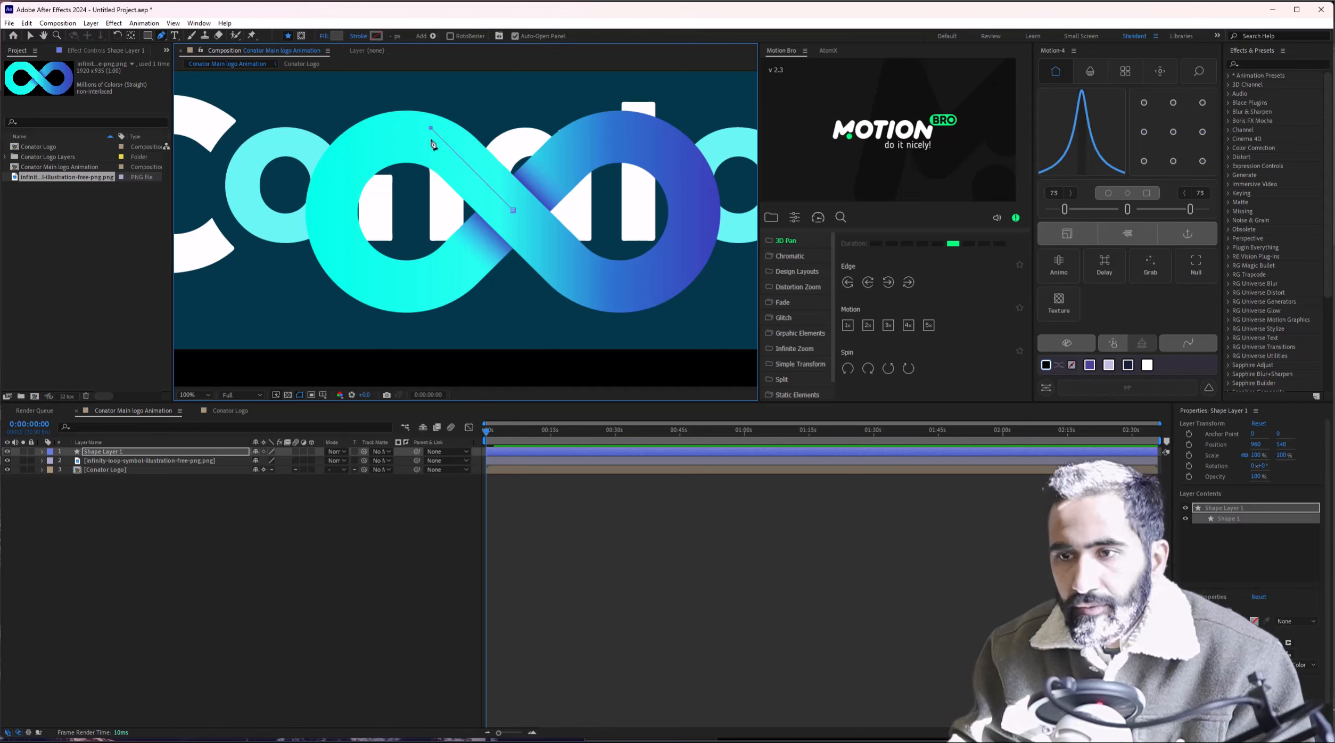
pyautogui.click(462, 159)
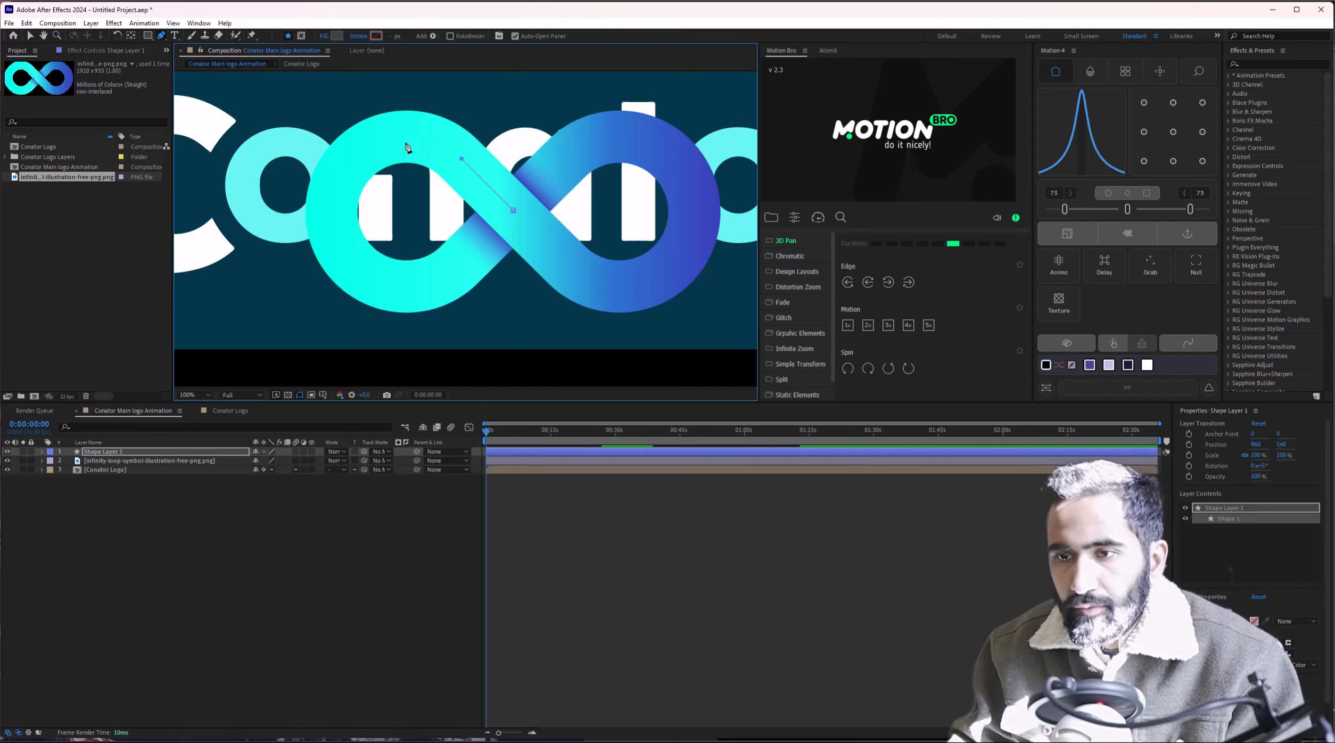
pyautogui.moveTo(334, 215); pyautogui.dragTo(279, 322)
pyautogui.hotkey('ctrl', 'z')
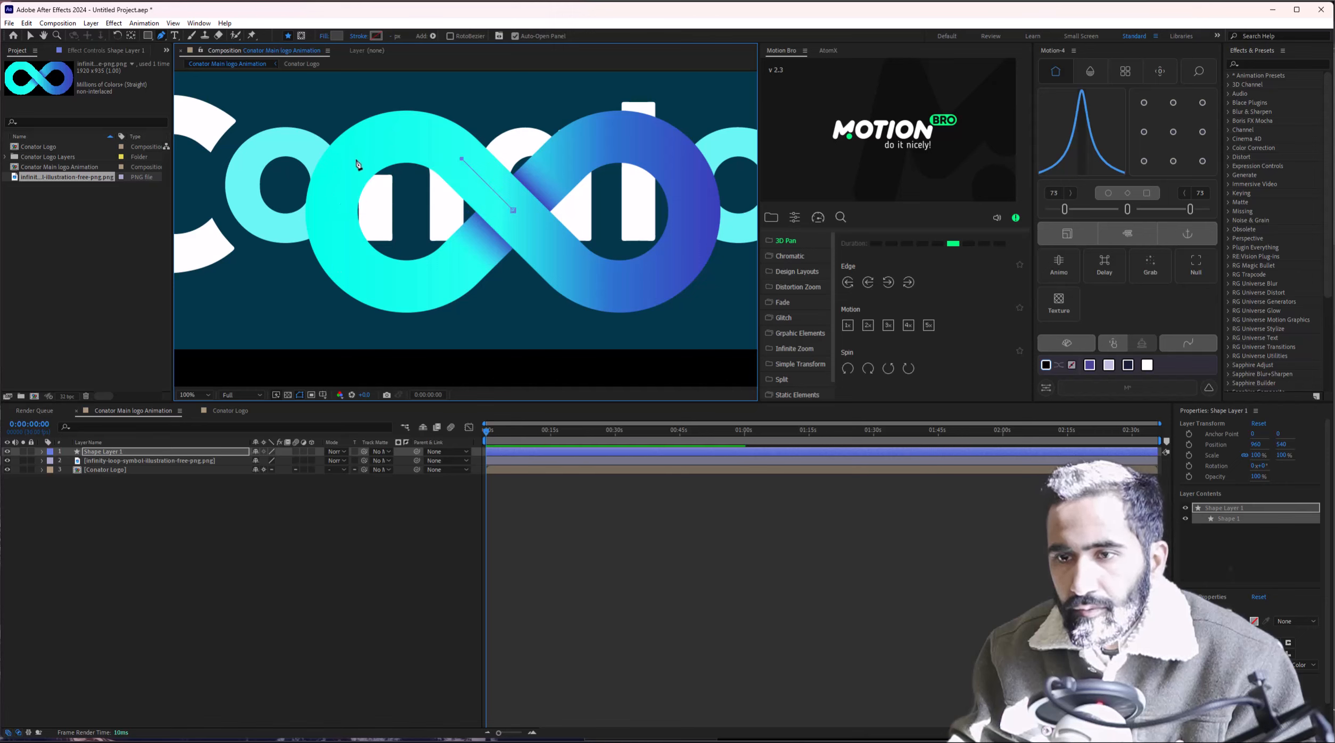
pyautogui.moveTo(357, 158); pyautogui.dragTo(300, 201)
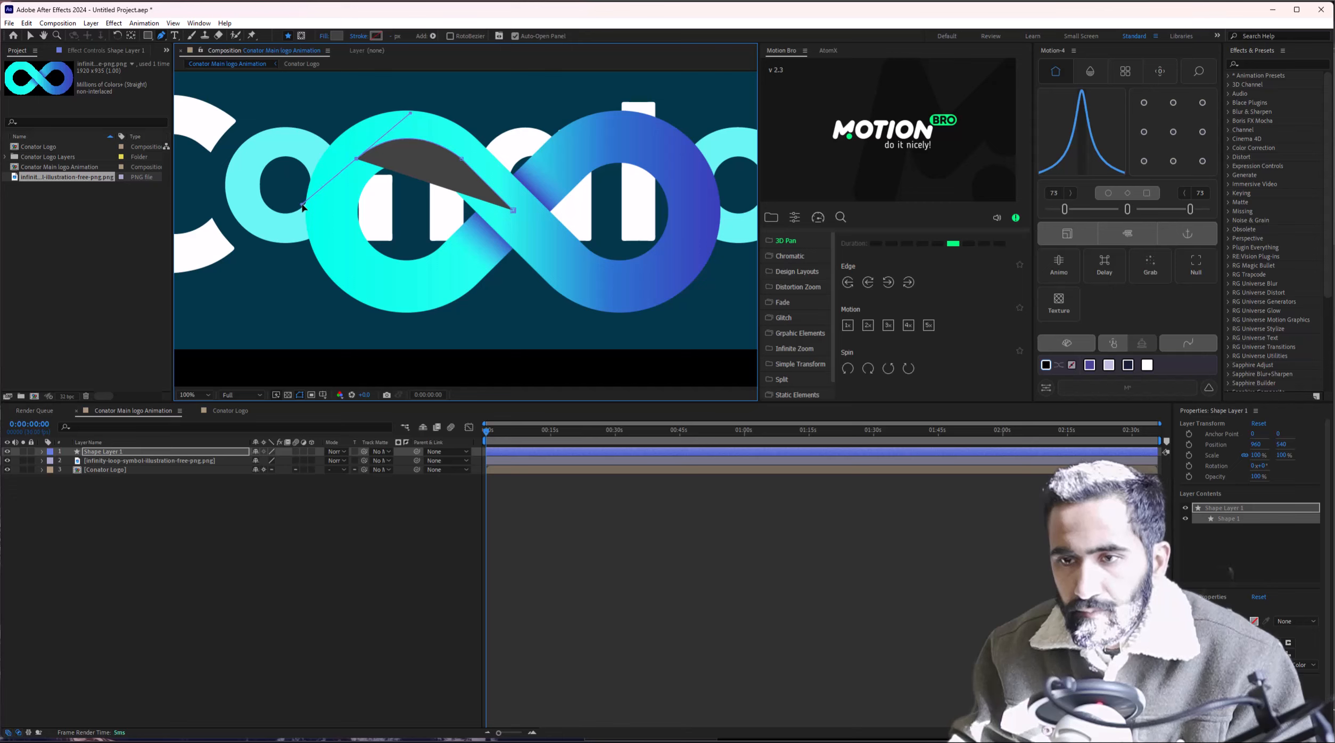
pyautogui.moveTo(377, 284); pyautogui.dragTo(411, 290)
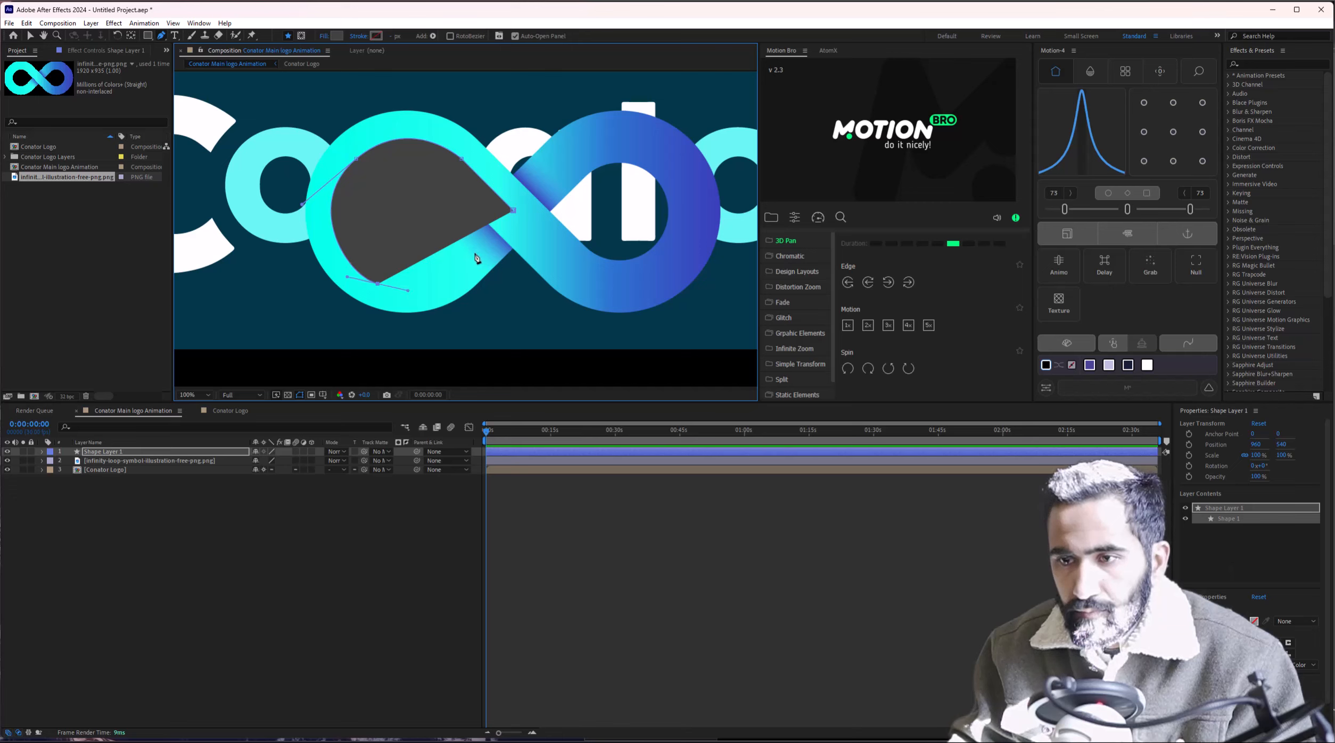
pyautogui.moveTo(458, 268); pyautogui.dragTo(492, 236)
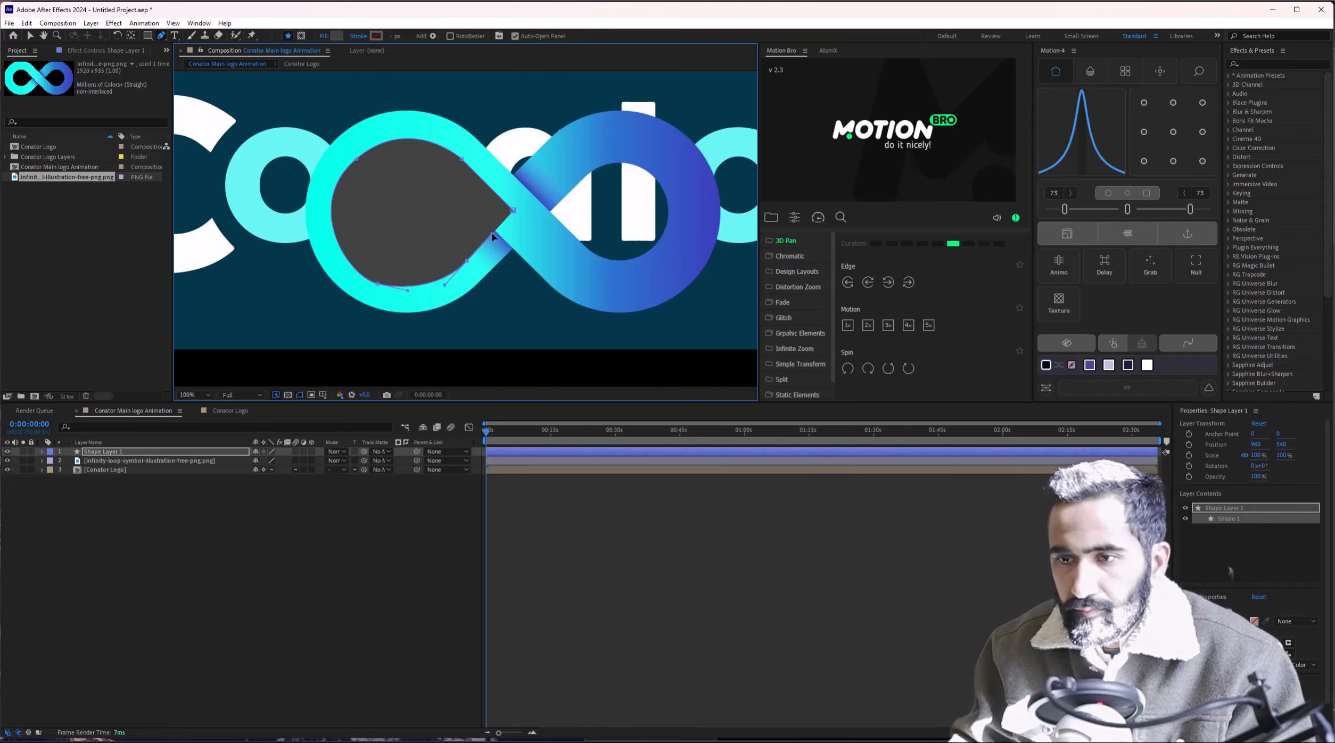
pyautogui.click(375, 285)
pyautogui.moveTo(403, 289); pyautogui.dragTo(341, 271)
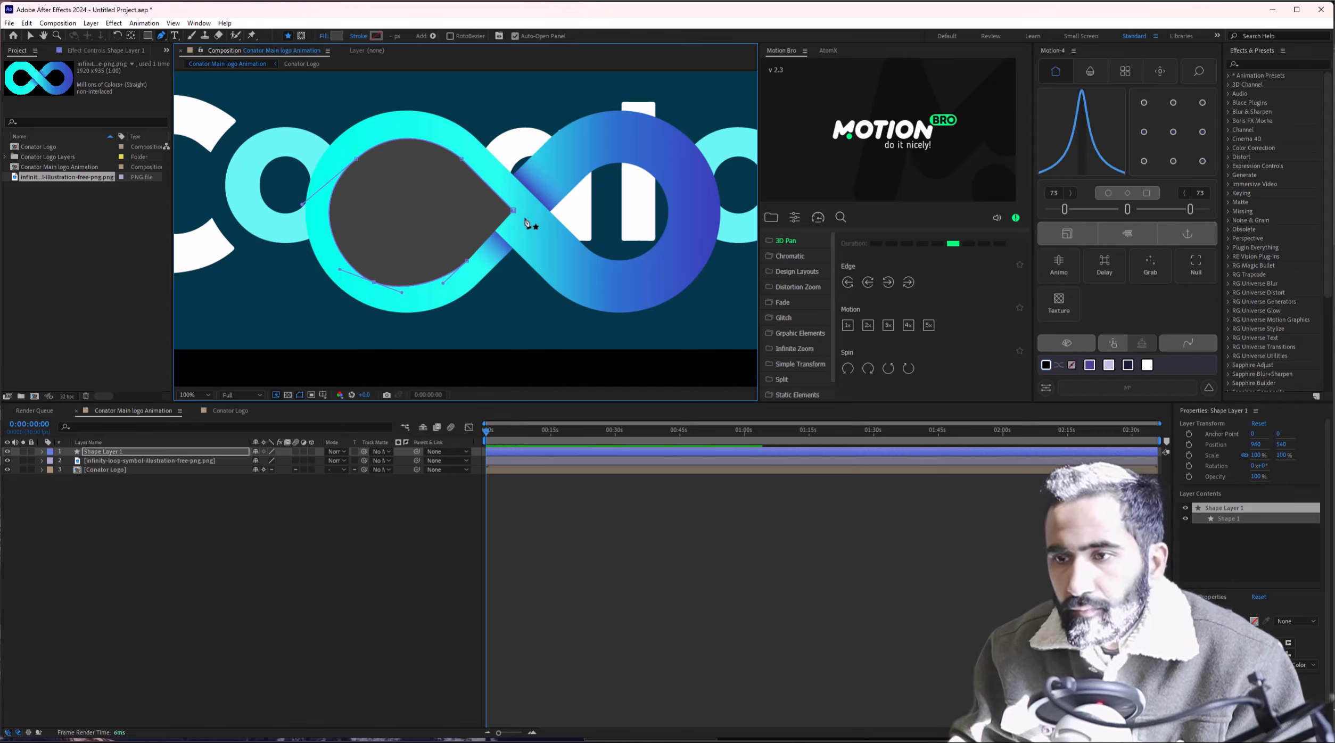
# Continue the path from the centre crossover up over the right loop's top.
pyautogui.click(468, 262)
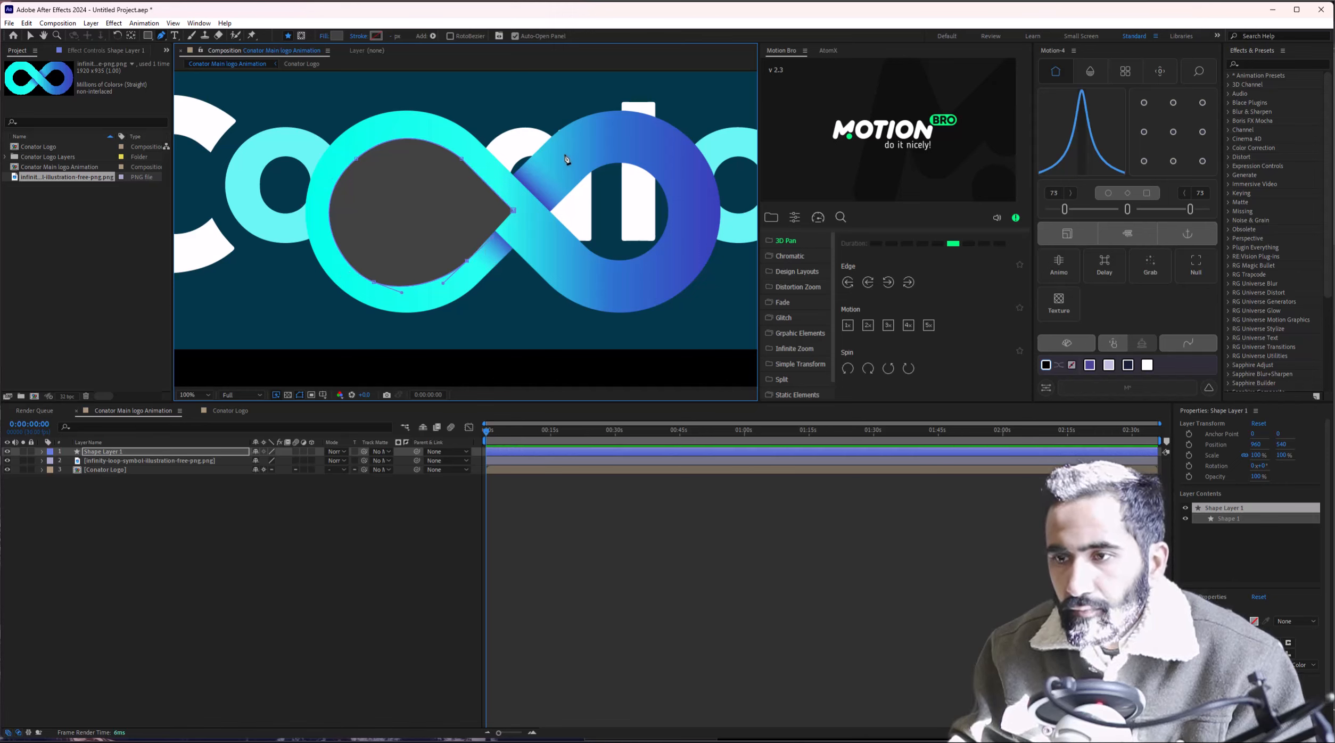
pyautogui.click(564, 160)
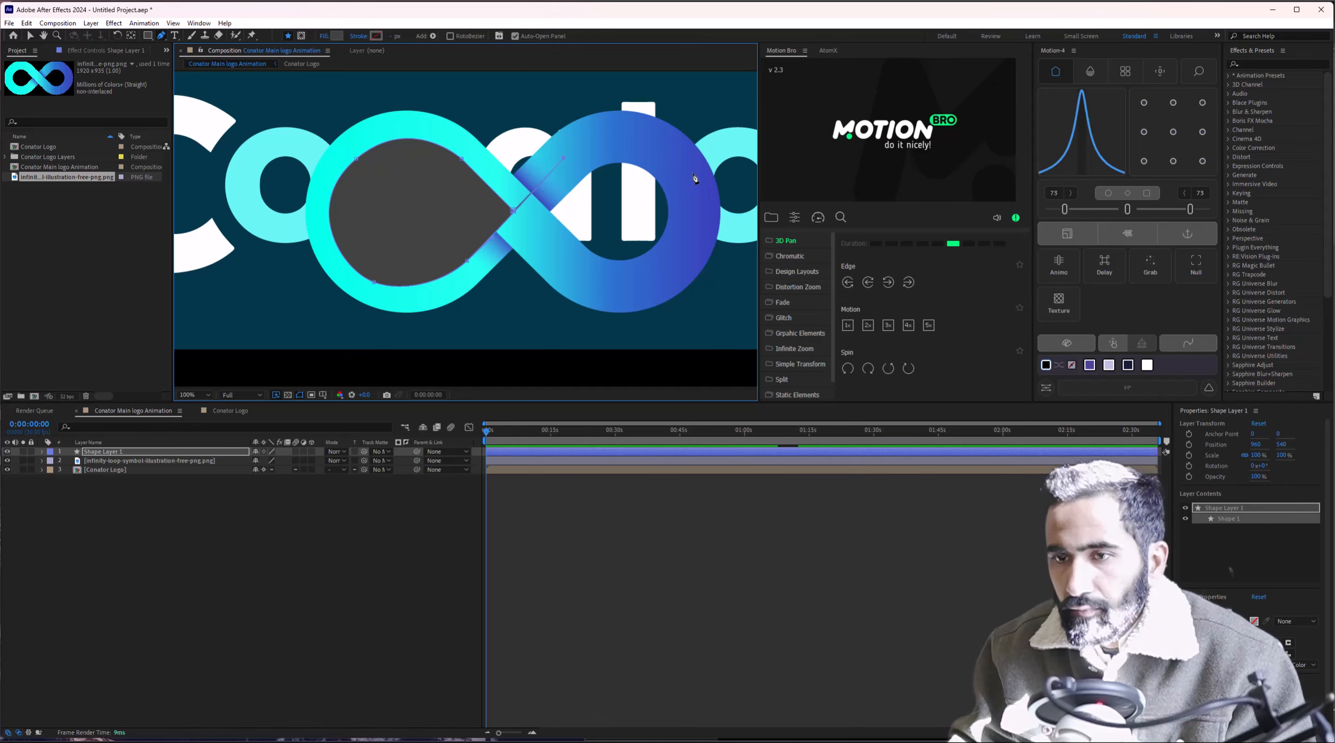
pyautogui.moveTo(675, 156); pyautogui.dragTo(717, 205)
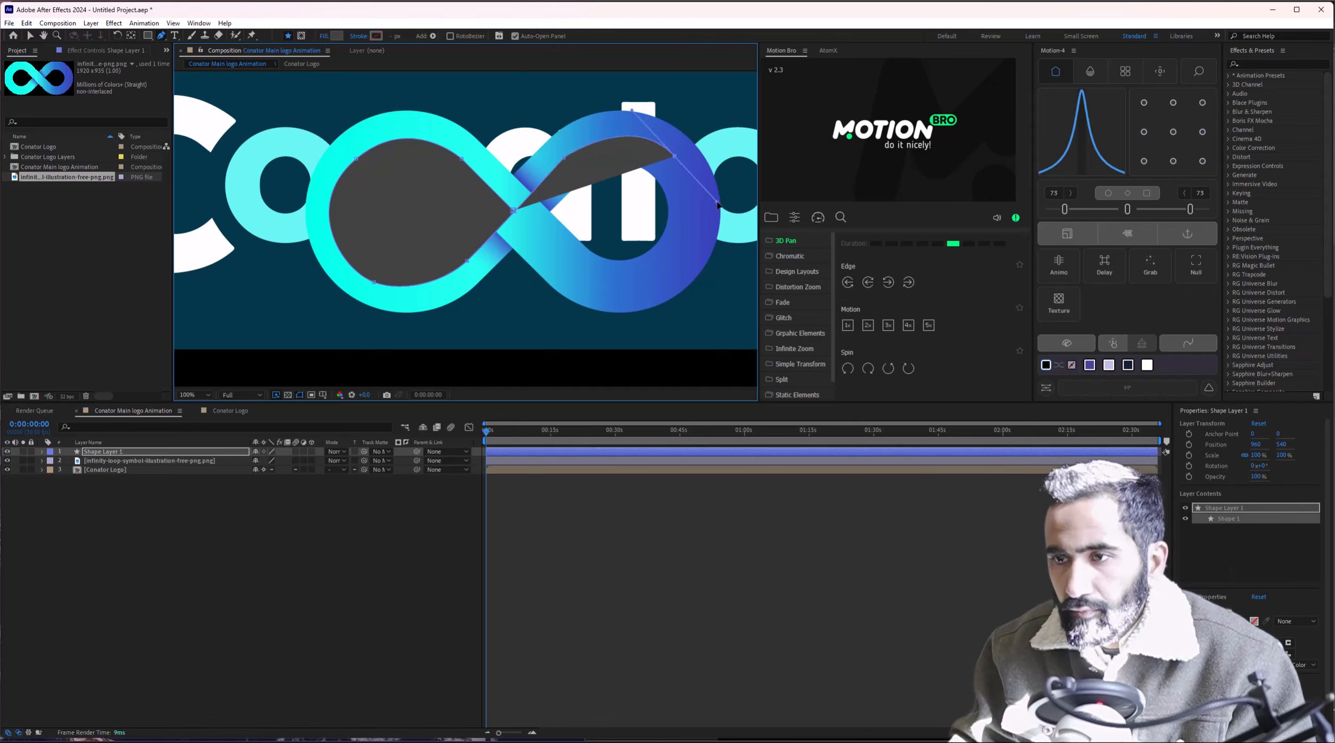
# Set the path's fill to None and its stroke to white at 56 px.
pyautogui.click(324, 36)
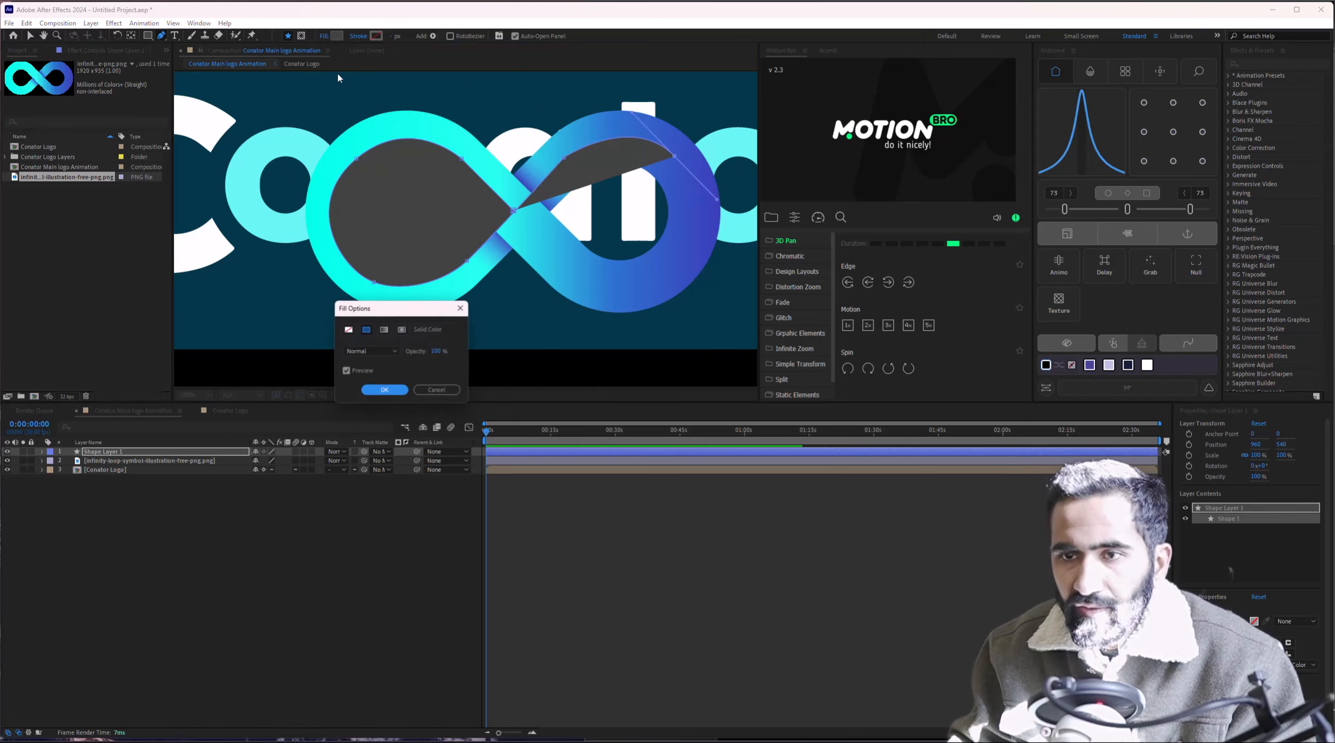
pyautogui.click(349, 329)
pyautogui.click(384, 391)
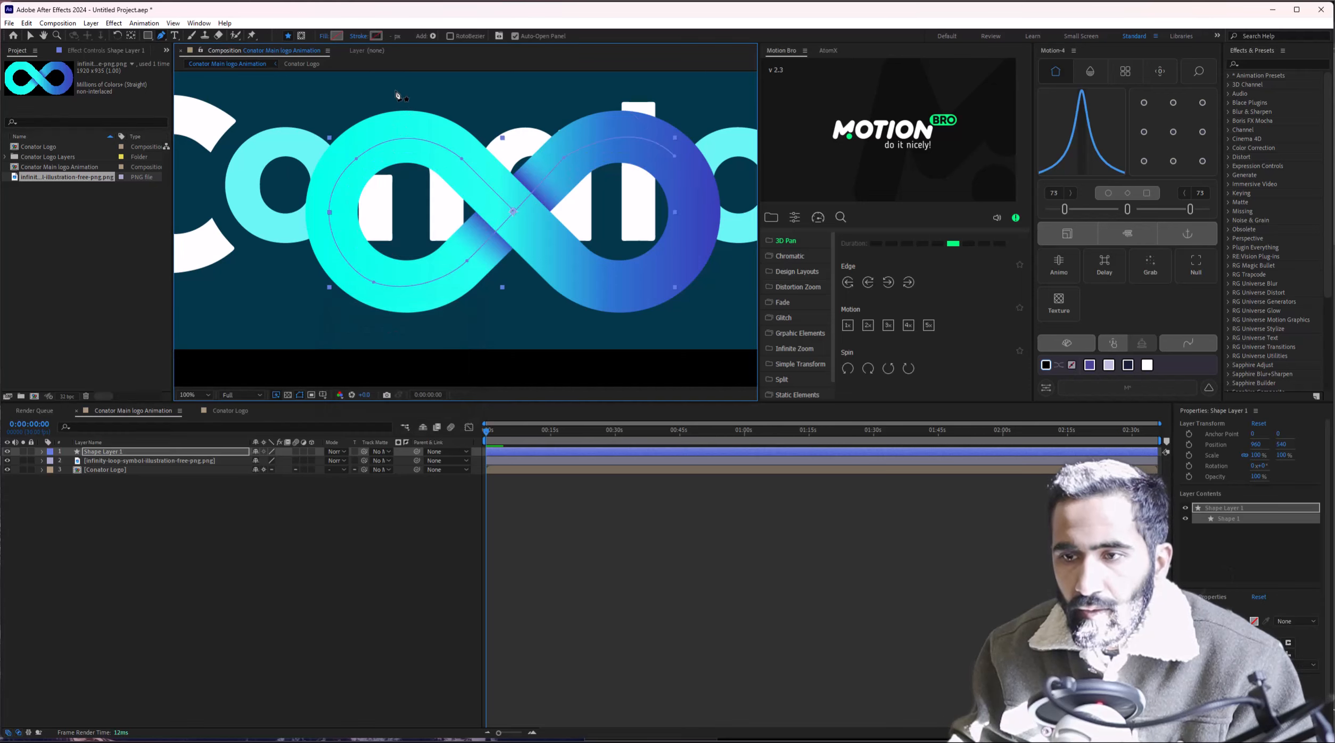
pyautogui.click(376, 36)
pyautogui.moveTo(659, 273); pyautogui.dragTo(623, 243)
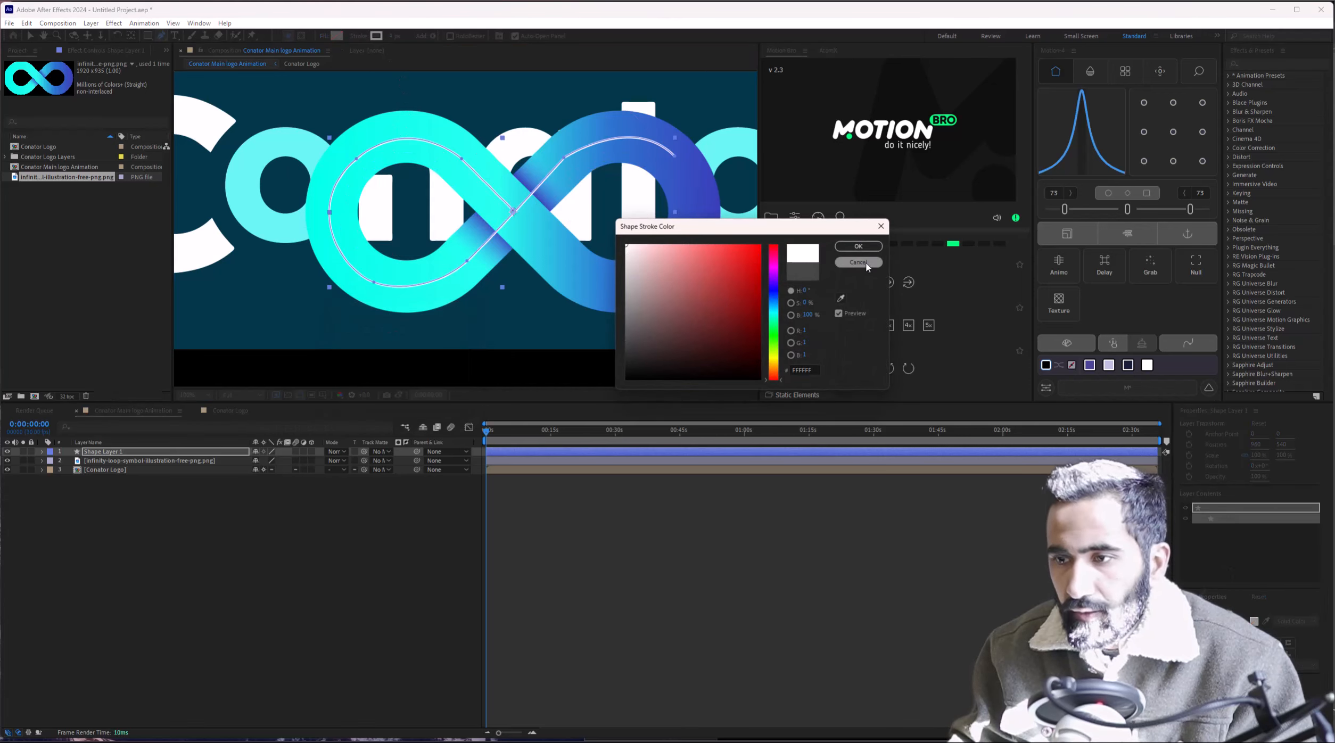
pyautogui.click(865, 247)
pyautogui.moveTo(401, 40); pyautogui.dragTo(434, 45)
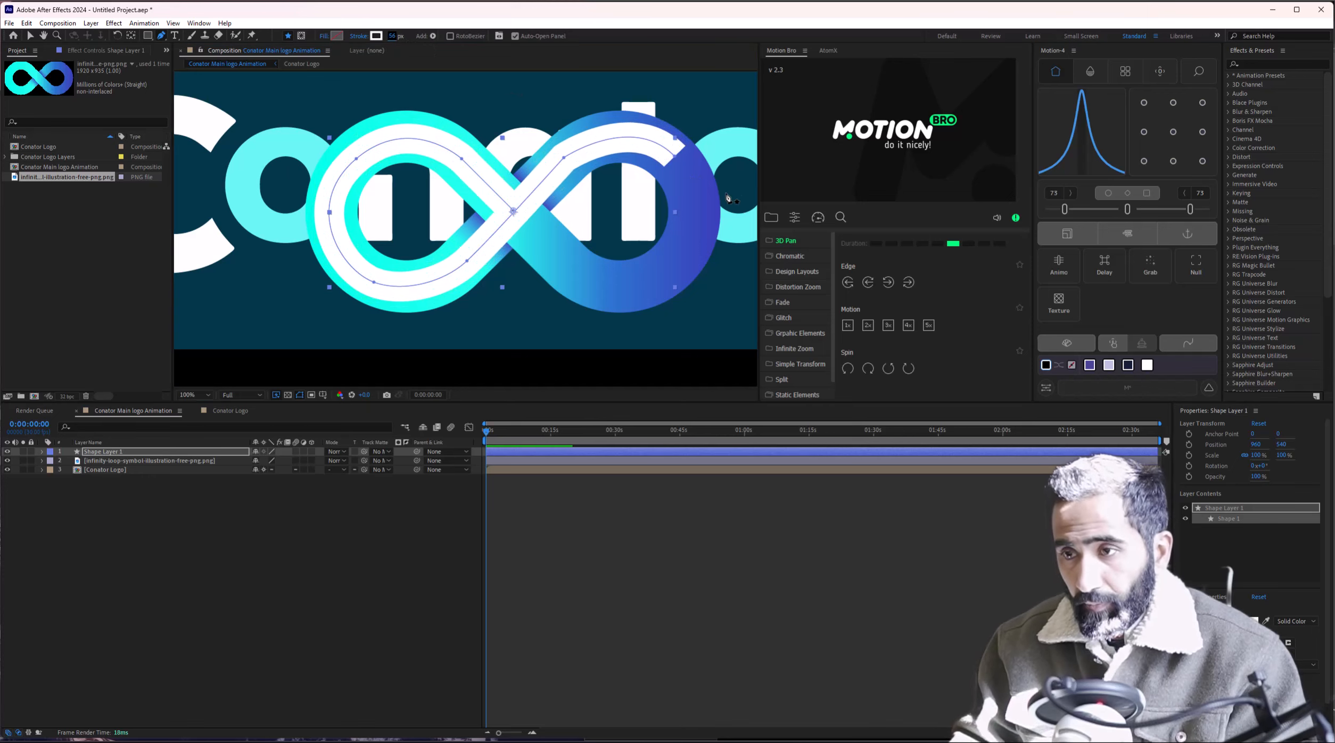
# Trace the right loop with curved points and close the path at the centre crossover.
pyautogui.click(564, 159)
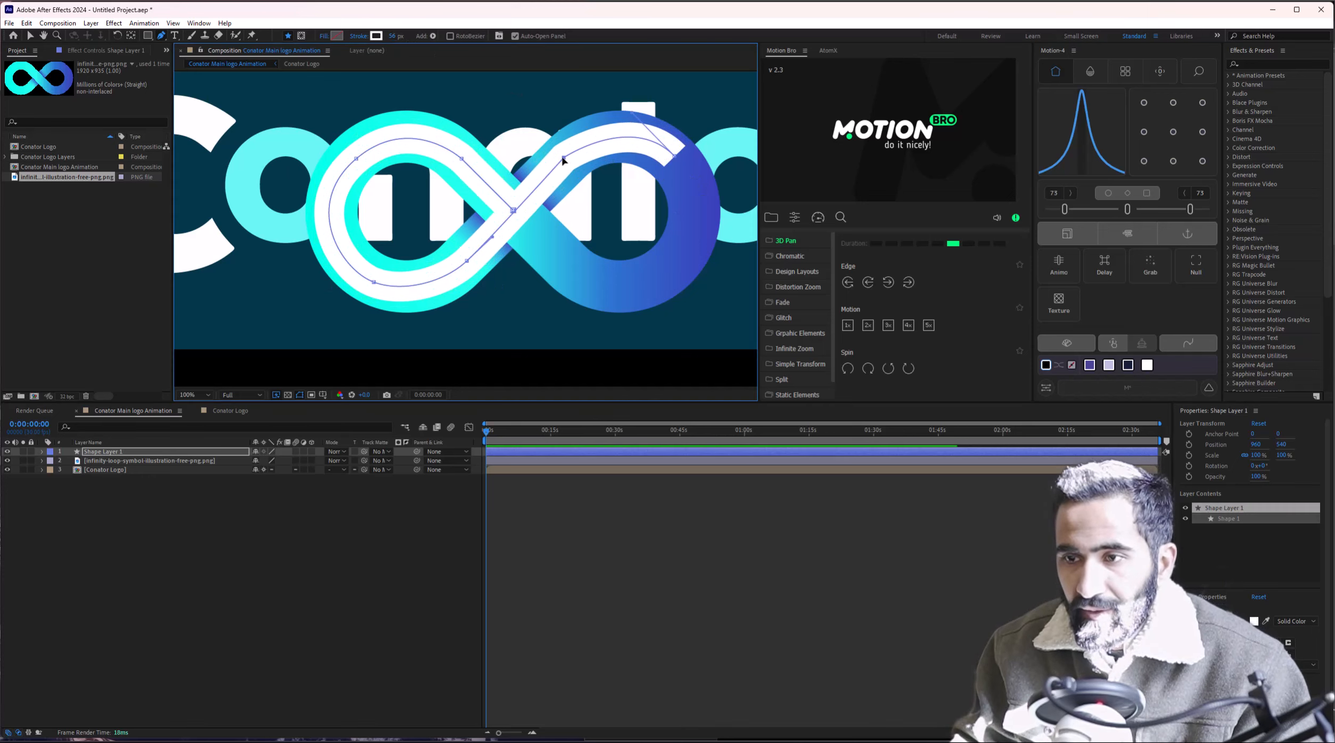
pyautogui.moveTo(564, 158); pyautogui.dragTo(584, 139)
pyautogui.click(675, 156)
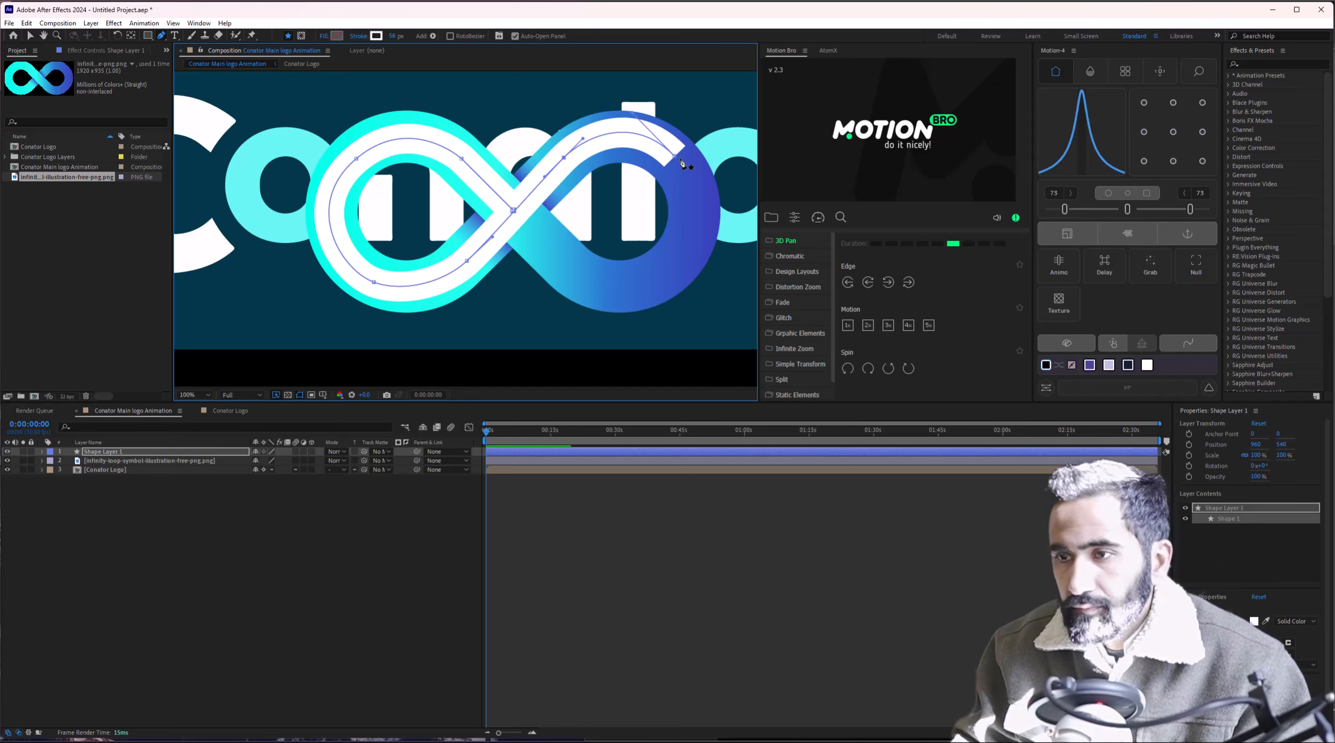
pyautogui.moveTo(660, 274); pyautogui.dragTo(625, 298)
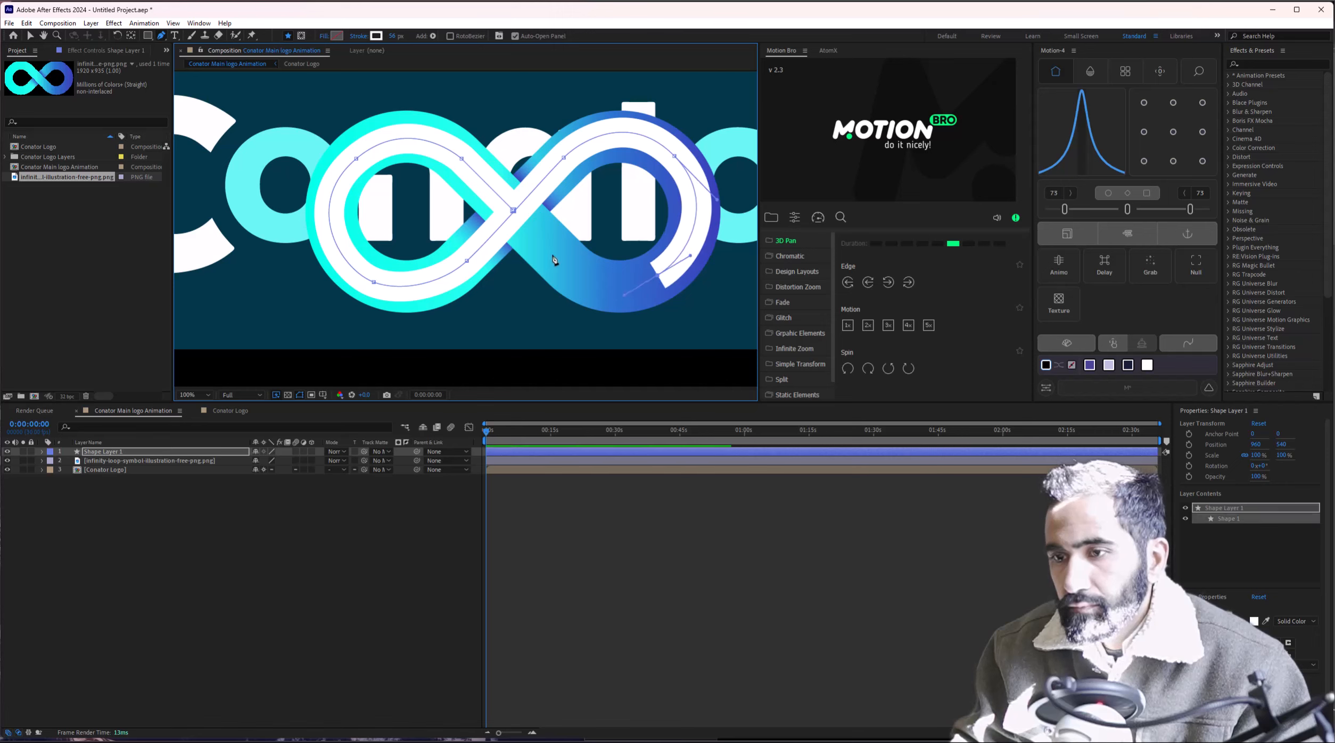
pyautogui.moveTo(563, 261); pyautogui.dragTo(549, 250)
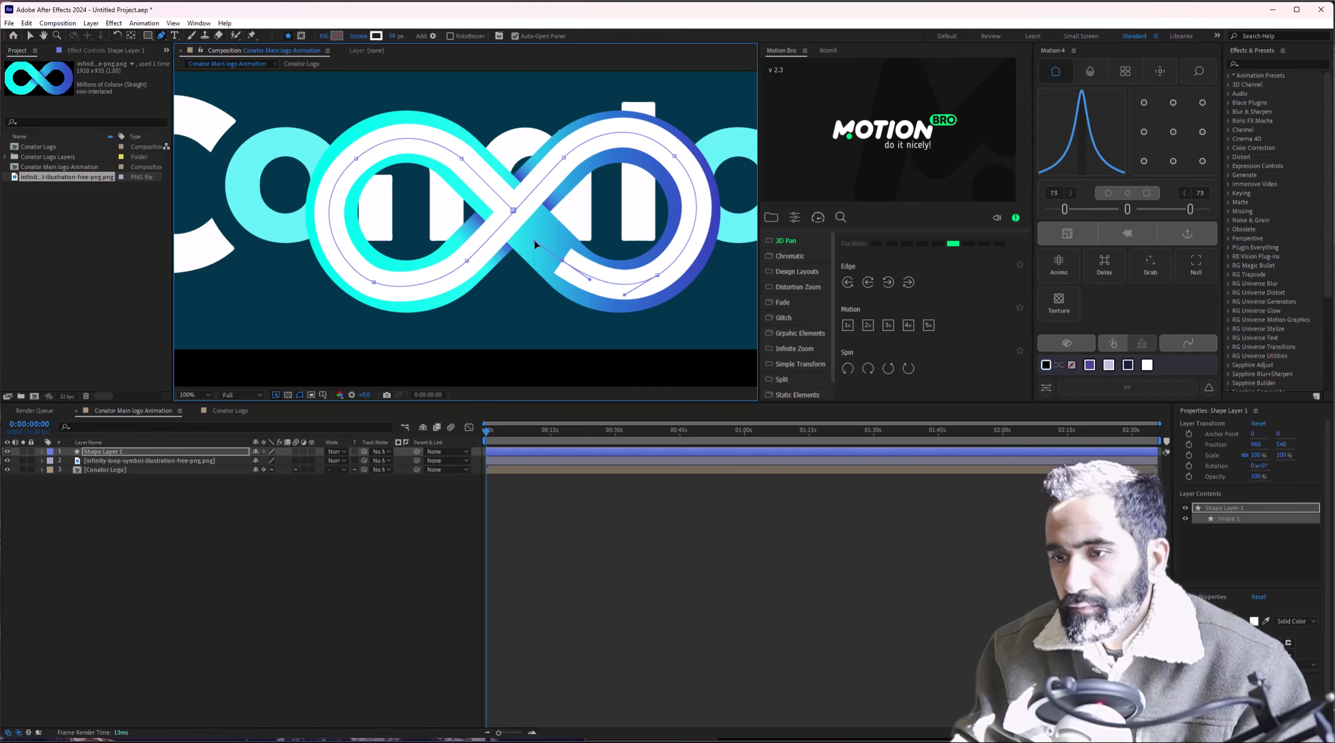
pyautogui.moveTo(535, 244); pyautogui.dragTo(535, 238)
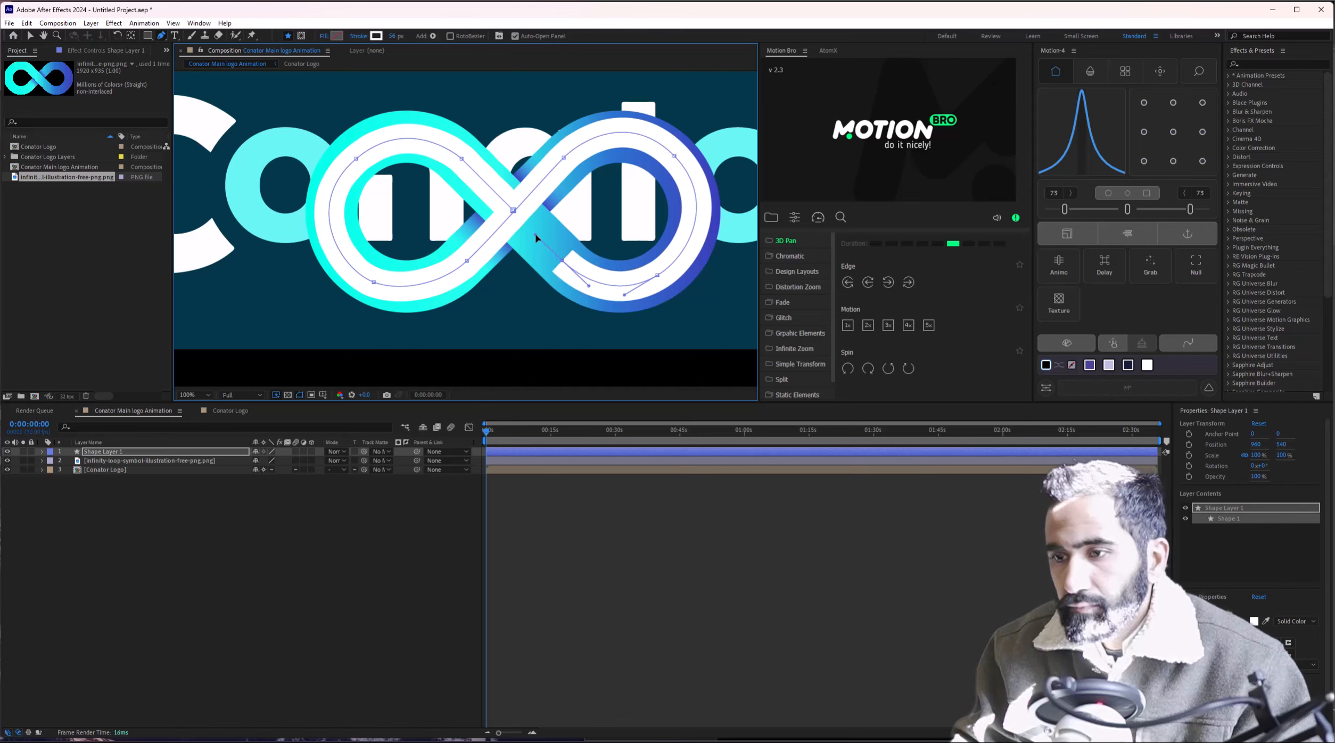
pyautogui.click(514, 211)
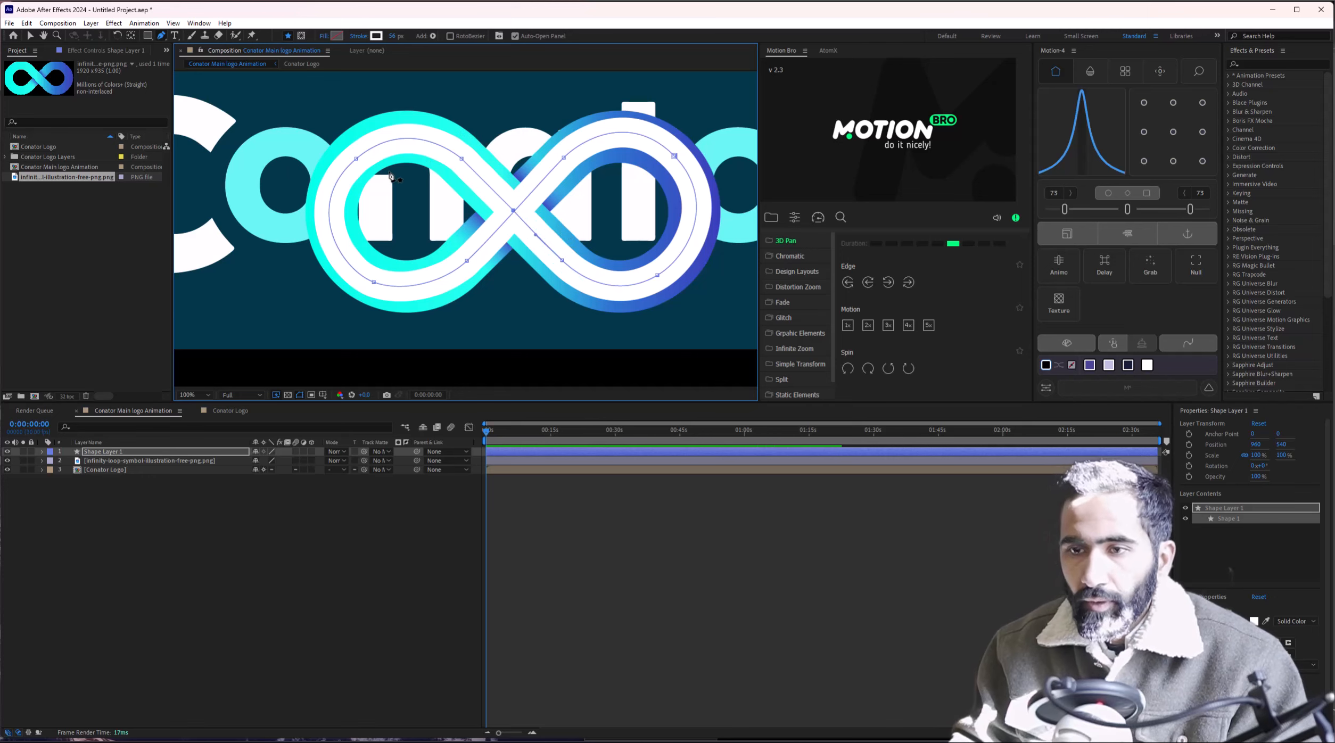
pyautogui.scroll(3, 394, 184)
pyautogui.scroll(-3, 373, 171)
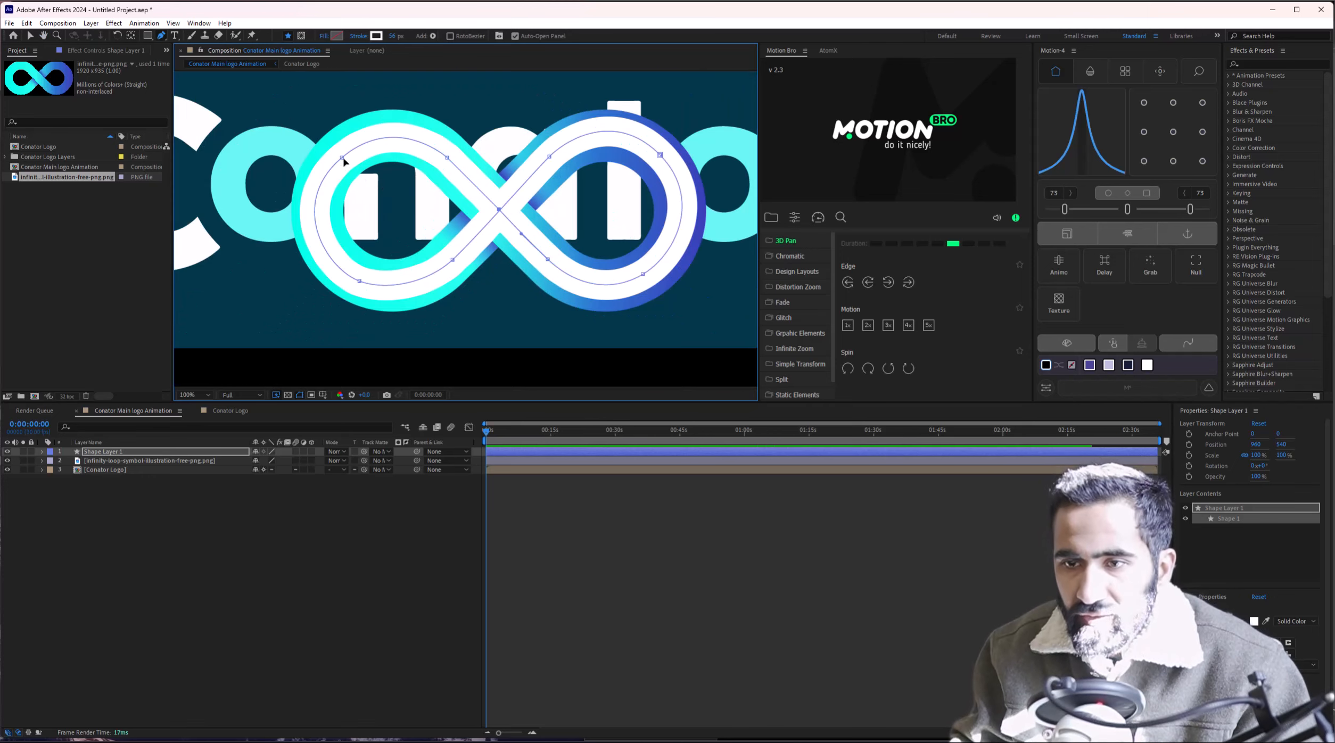
# Adjust the left loop's top, bottom and crossover curves to follow the logo band.
pyautogui.click(343, 158)
pyautogui.moveTo(395, 115); pyautogui.dragTo(390, 116)
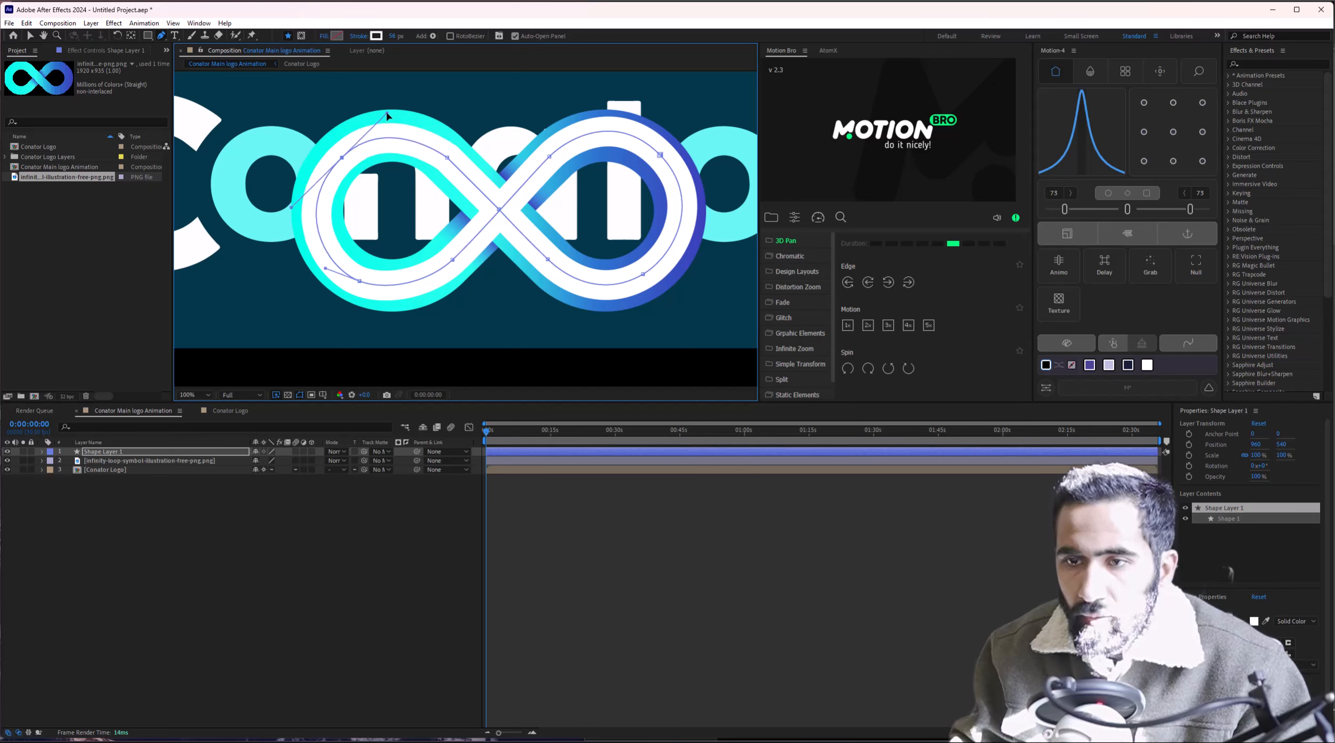
pyautogui.click(392, 294)
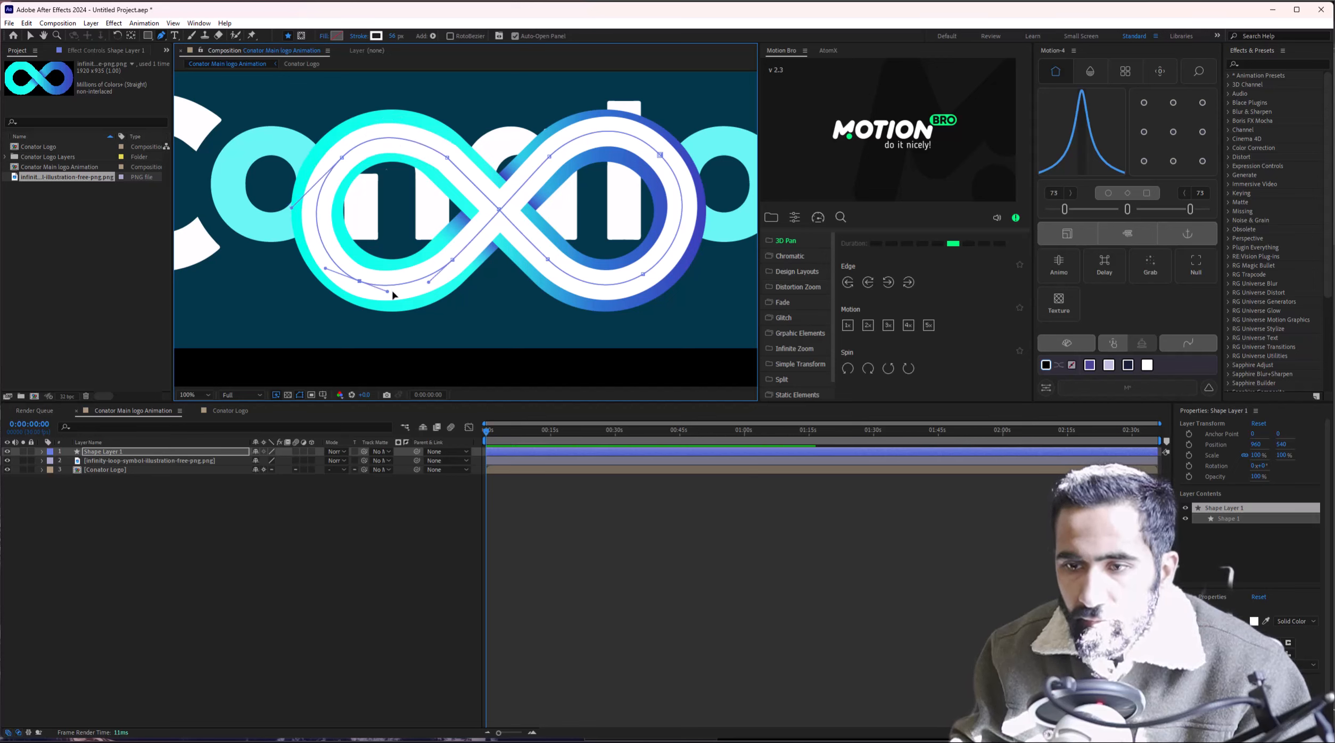
pyautogui.moveTo(386, 294); pyautogui.dragTo(391, 299)
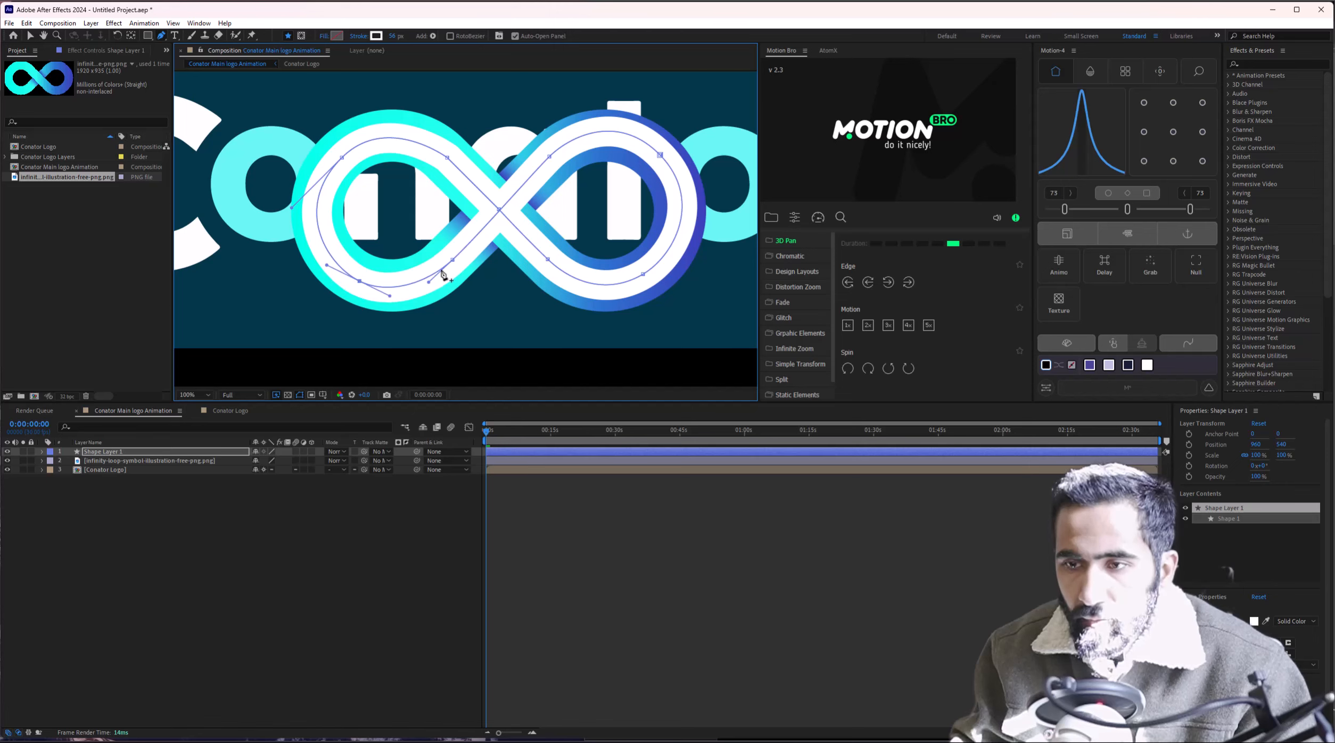
pyautogui.click(478, 235)
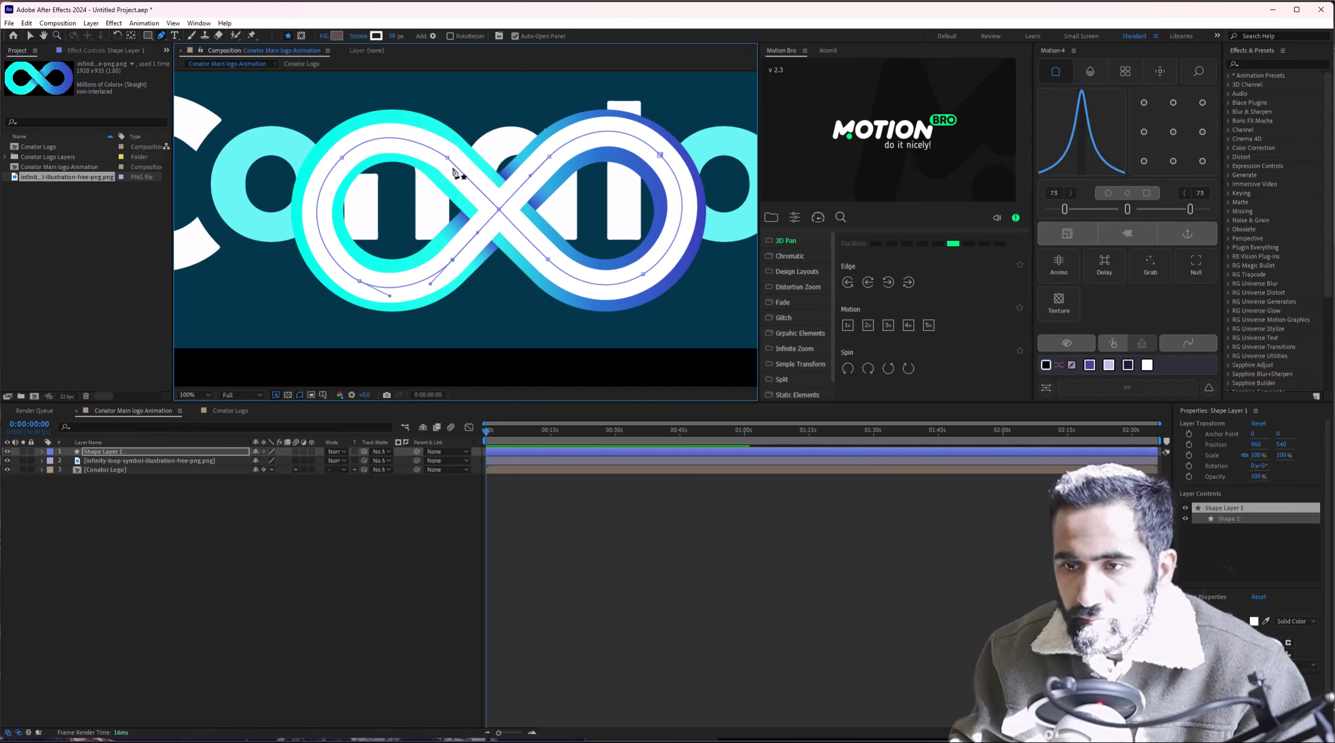
pyautogui.moveTo(453, 262); pyautogui.dragTo(452, 260)
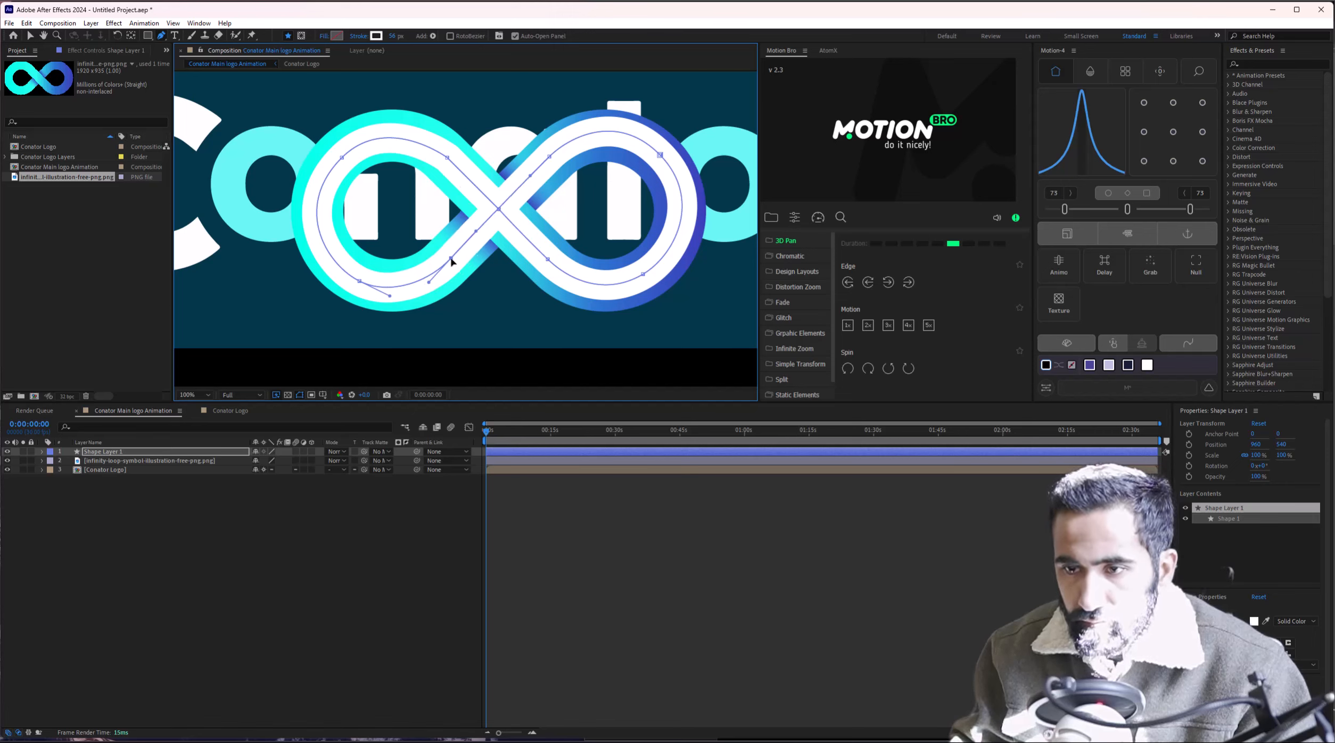
# Fine-tune the left loop's upper and lower curves and widen the white stroke to 74 px.
pyautogui.click(360, 281)
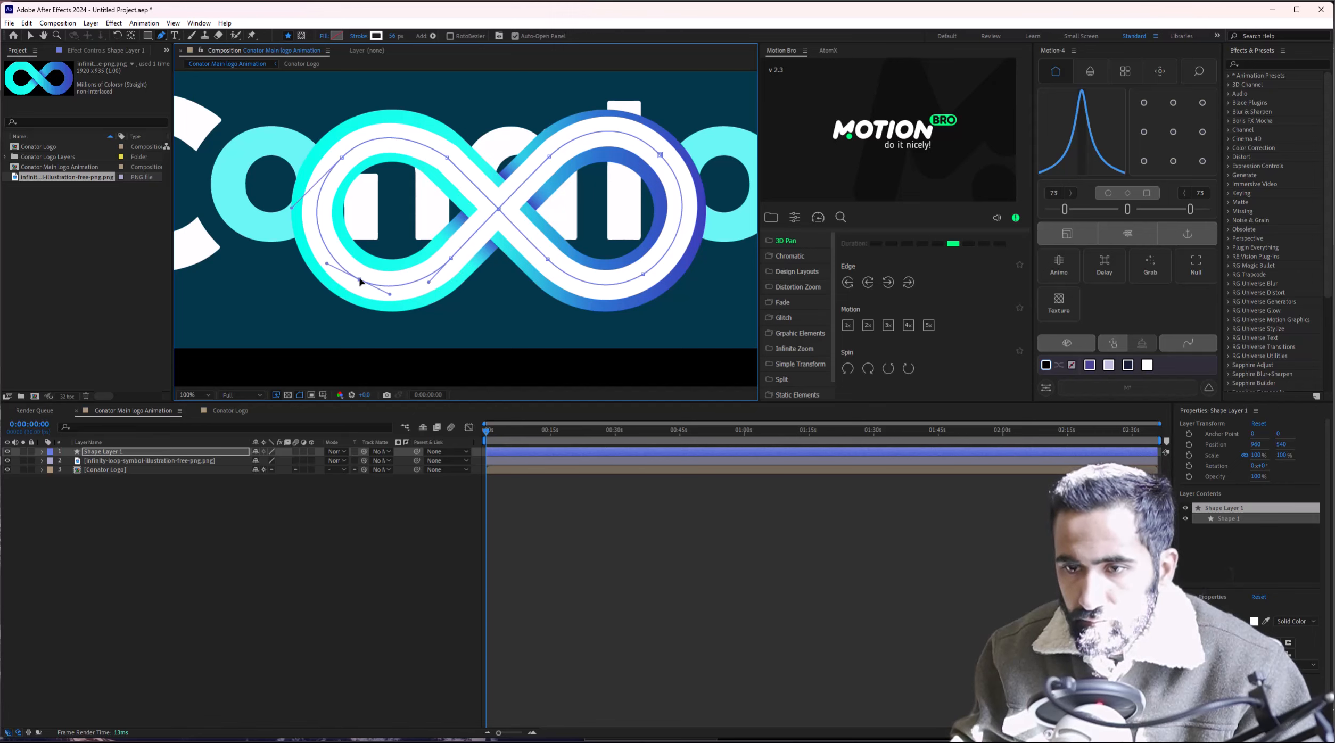
pyautogui.click(343, 156)
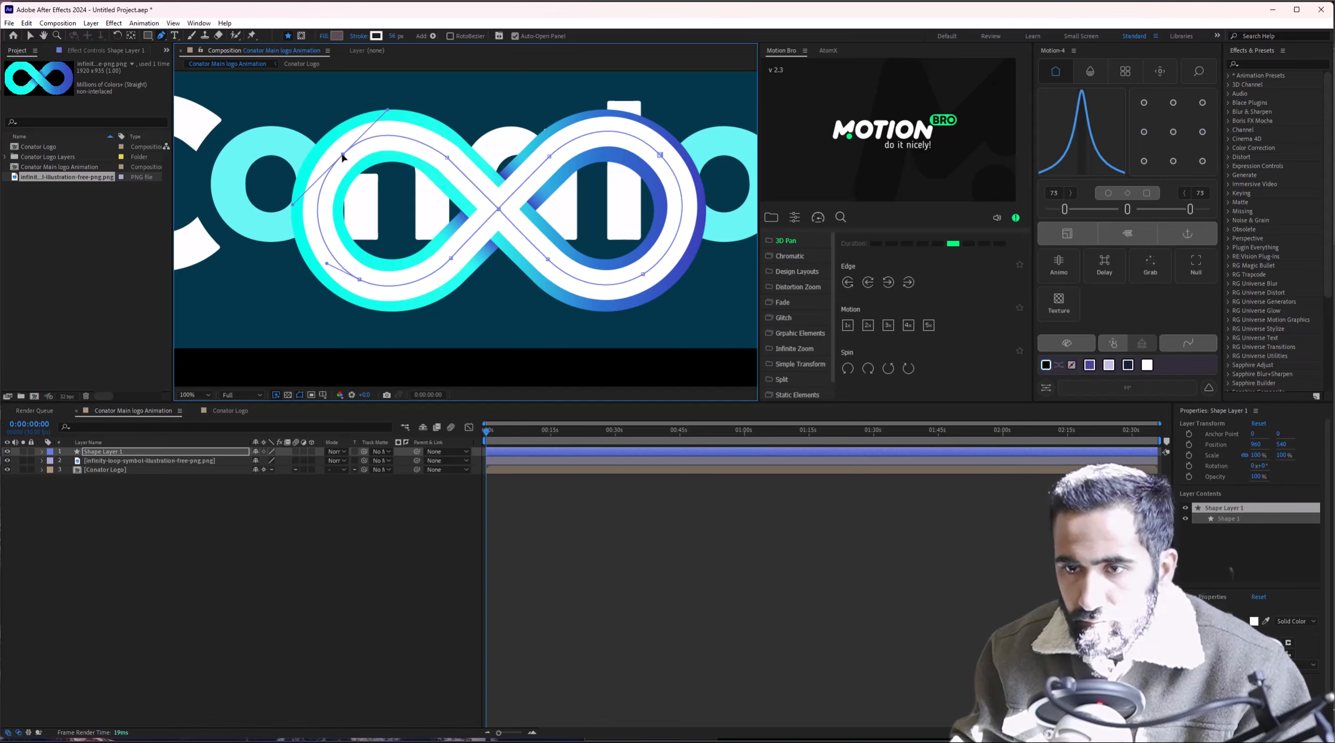
pyautogui.moveTo(387, 110); pyautogui.dragTo(384, 112)
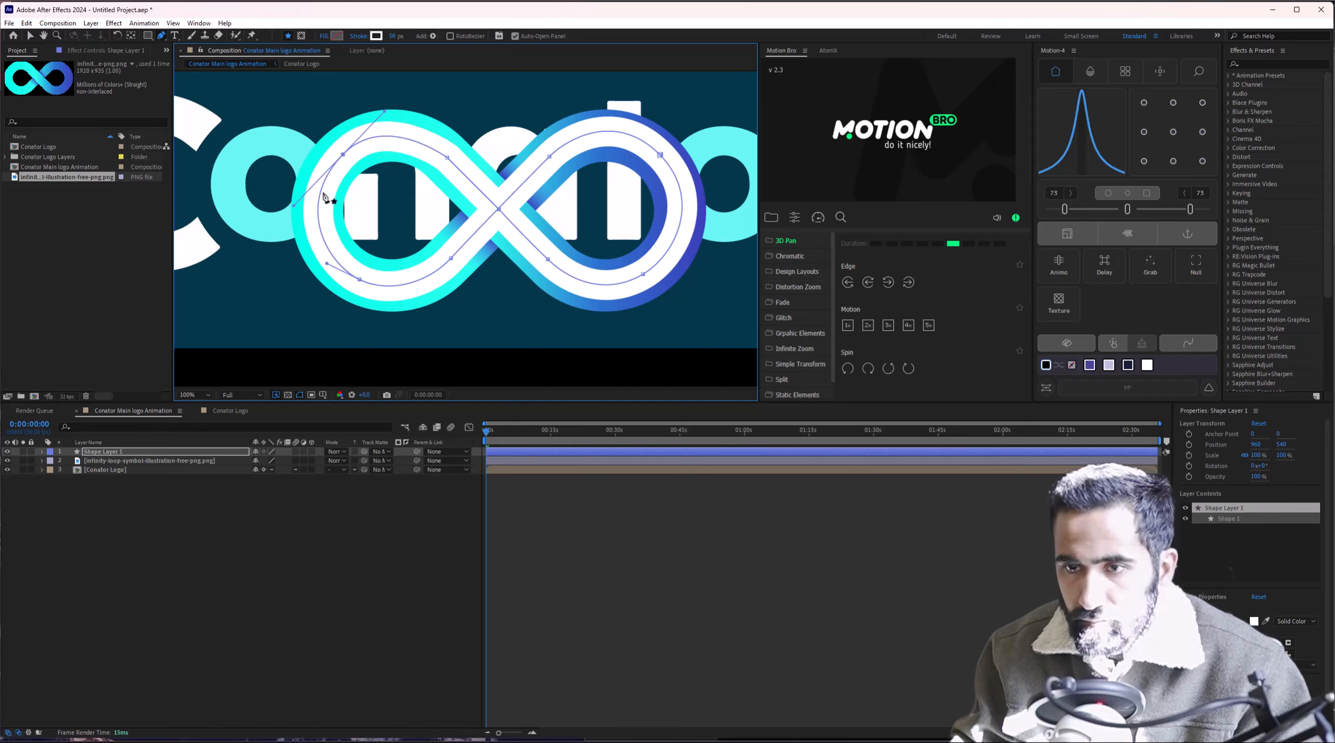
pyautogui.moveTo(295, 207); pyautogui.dragTo(297, 206)
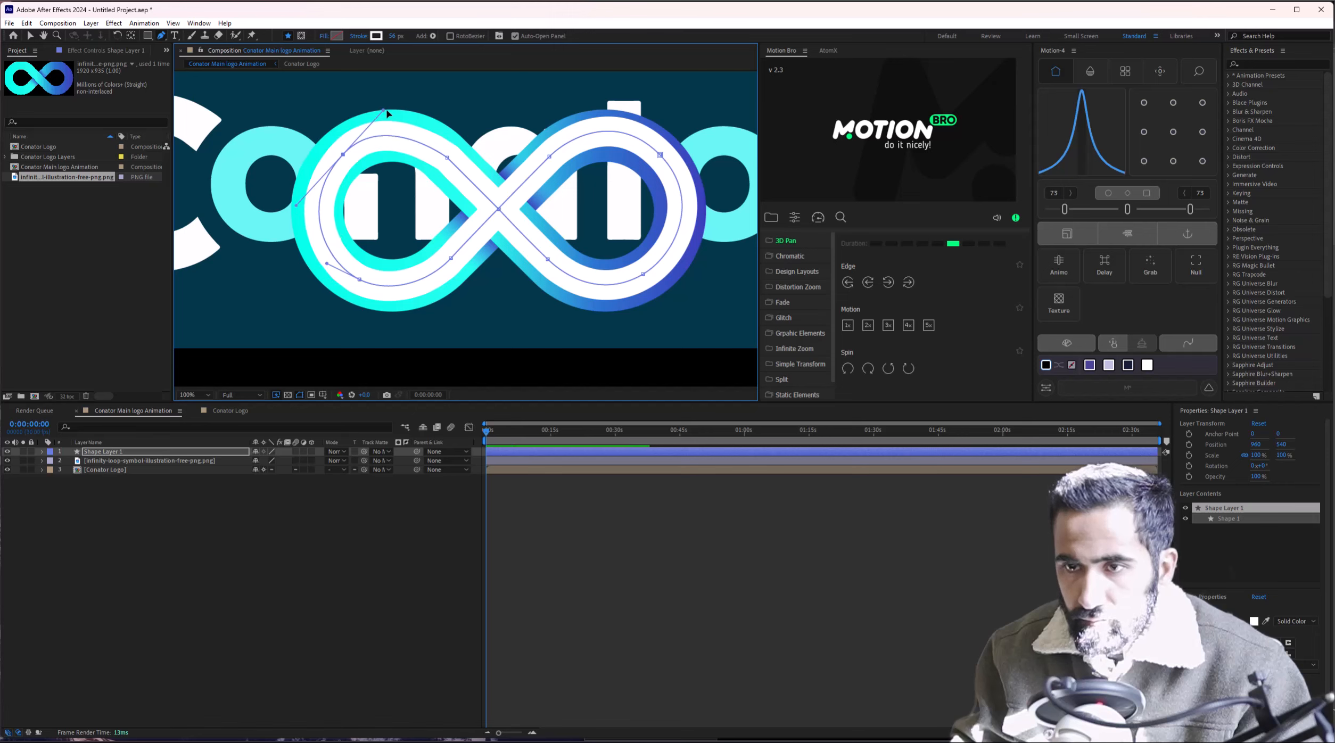
pyautogui.moveTo(384, 111); pyautogui.dragTo(385, 112)
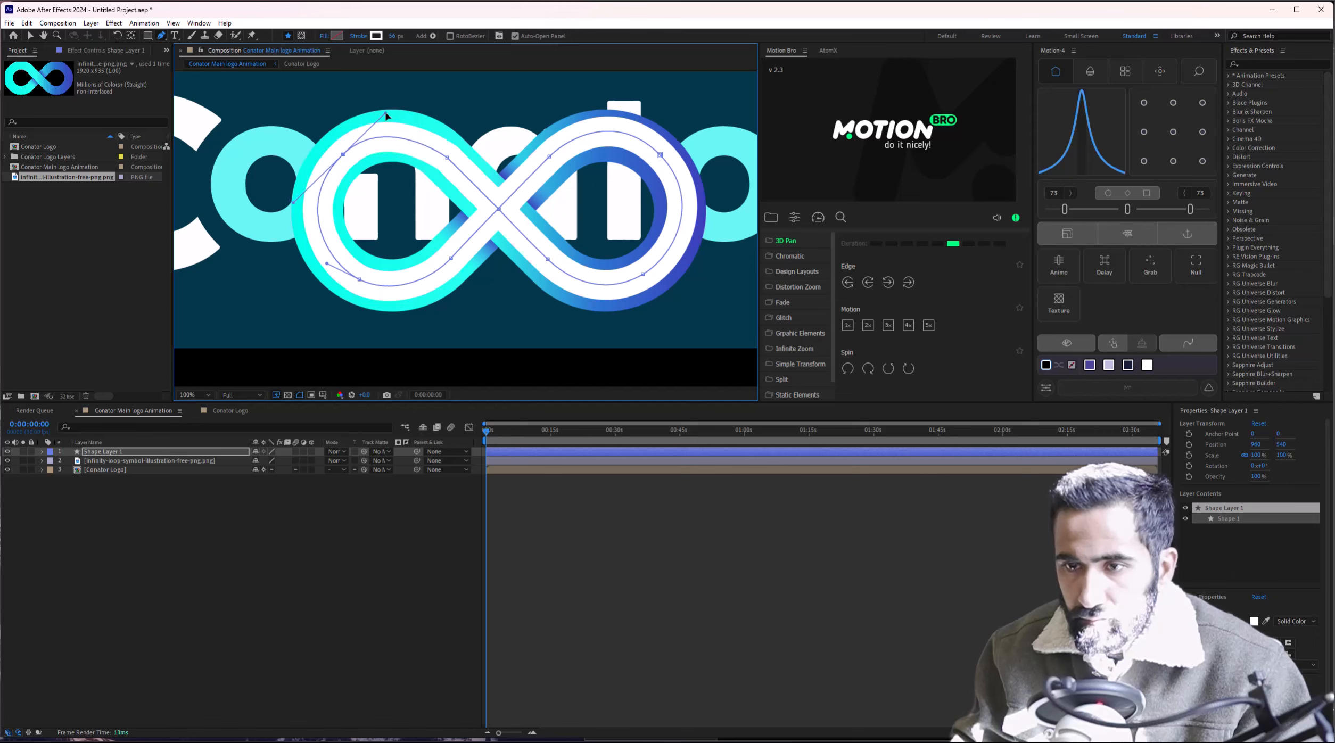
pyautogui.moveTo(447, 158); pyautogui.dragTo(374, 125)
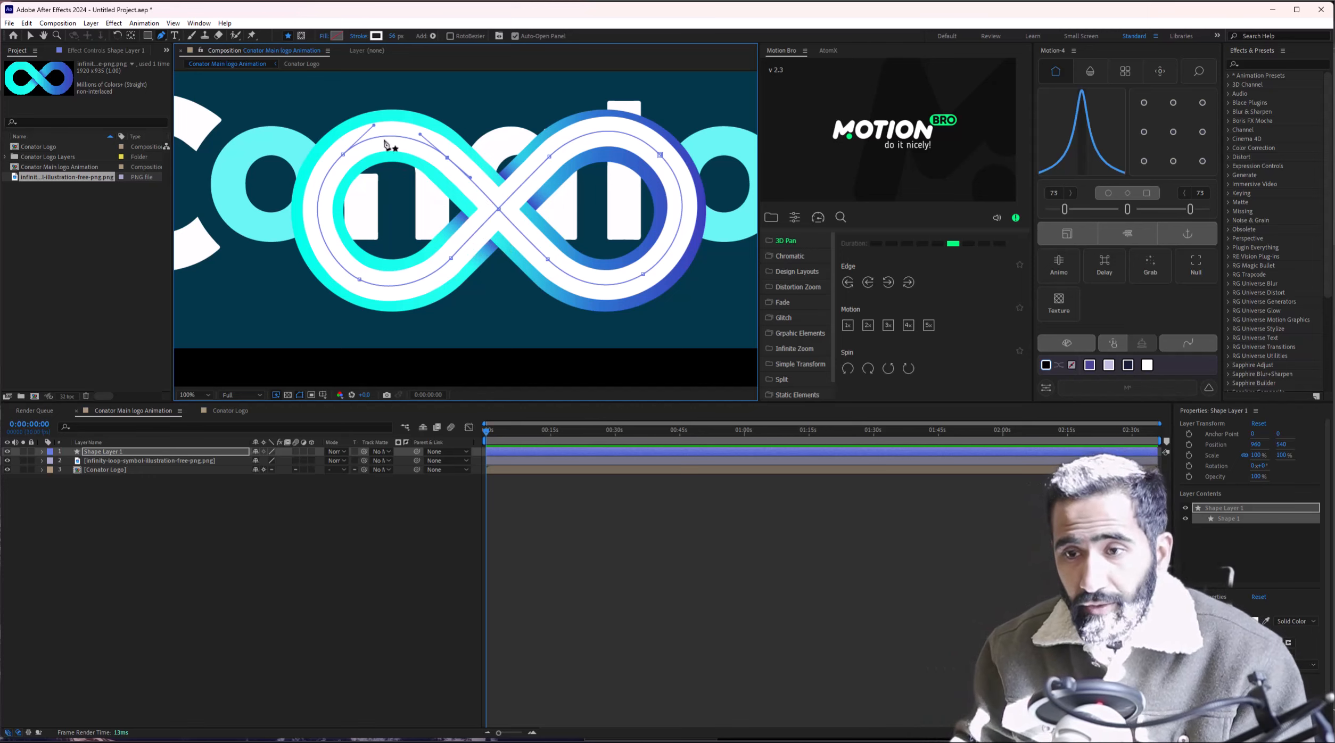
pyautogui.moveTo(392, 36); pyautogui.dragTo(402, 36)
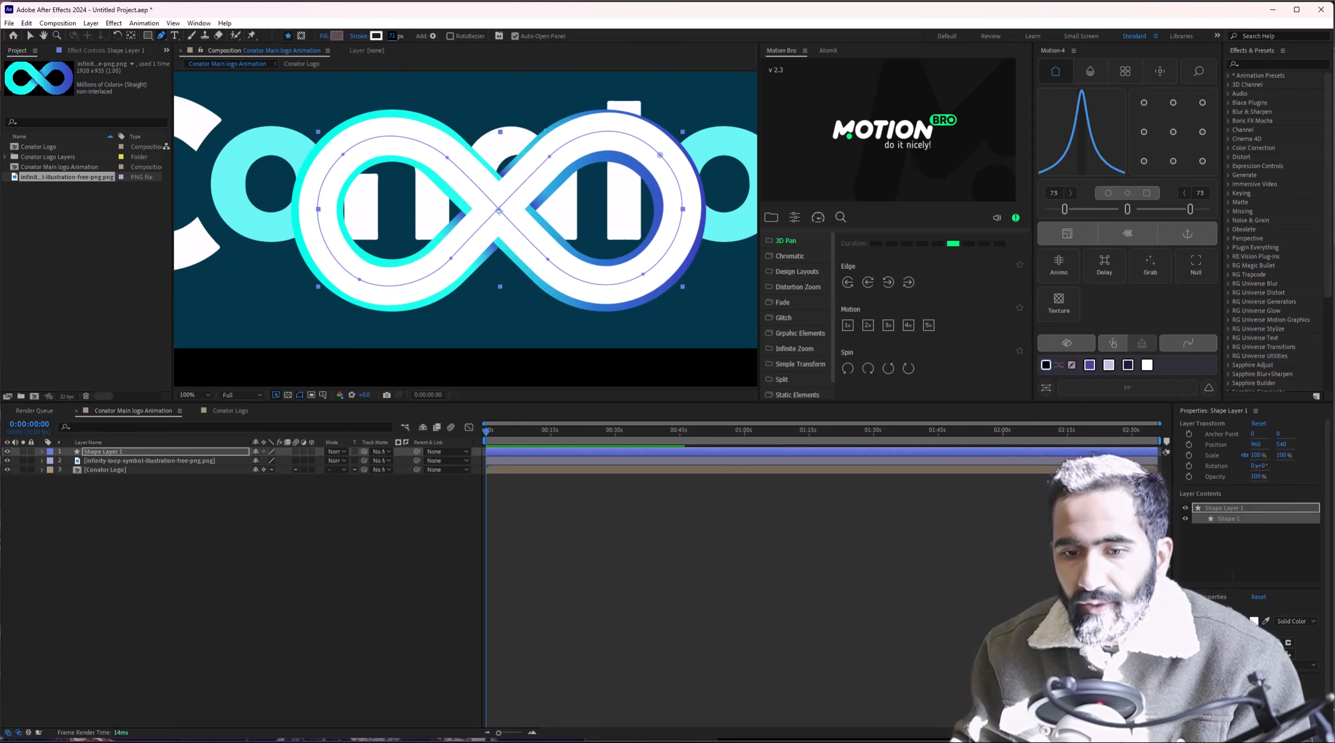
# Hide the reference PNG and move the infinity loop over the logo's left side.
pyautogui.click(7, 461)
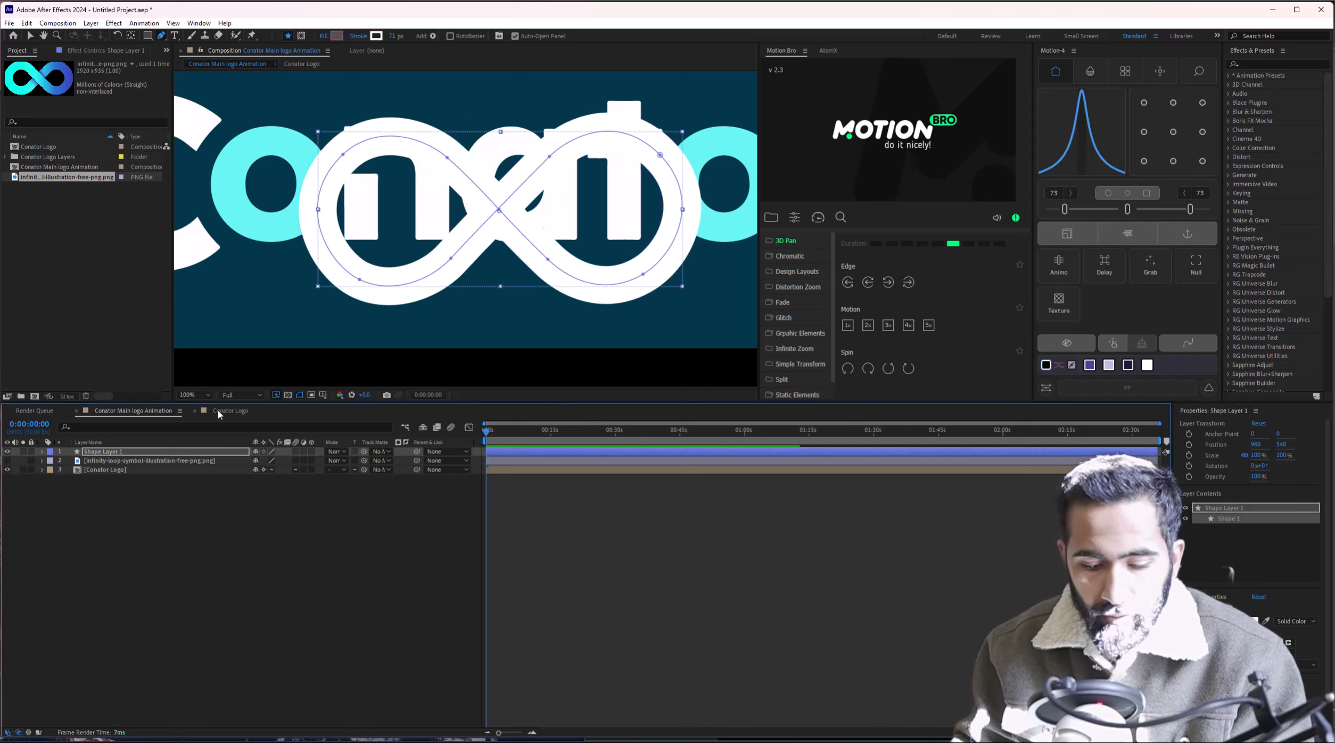
pyautogui.press('v')
pyautogui.moveTo(341, 291); pyautogui.dragTo(417, 315)
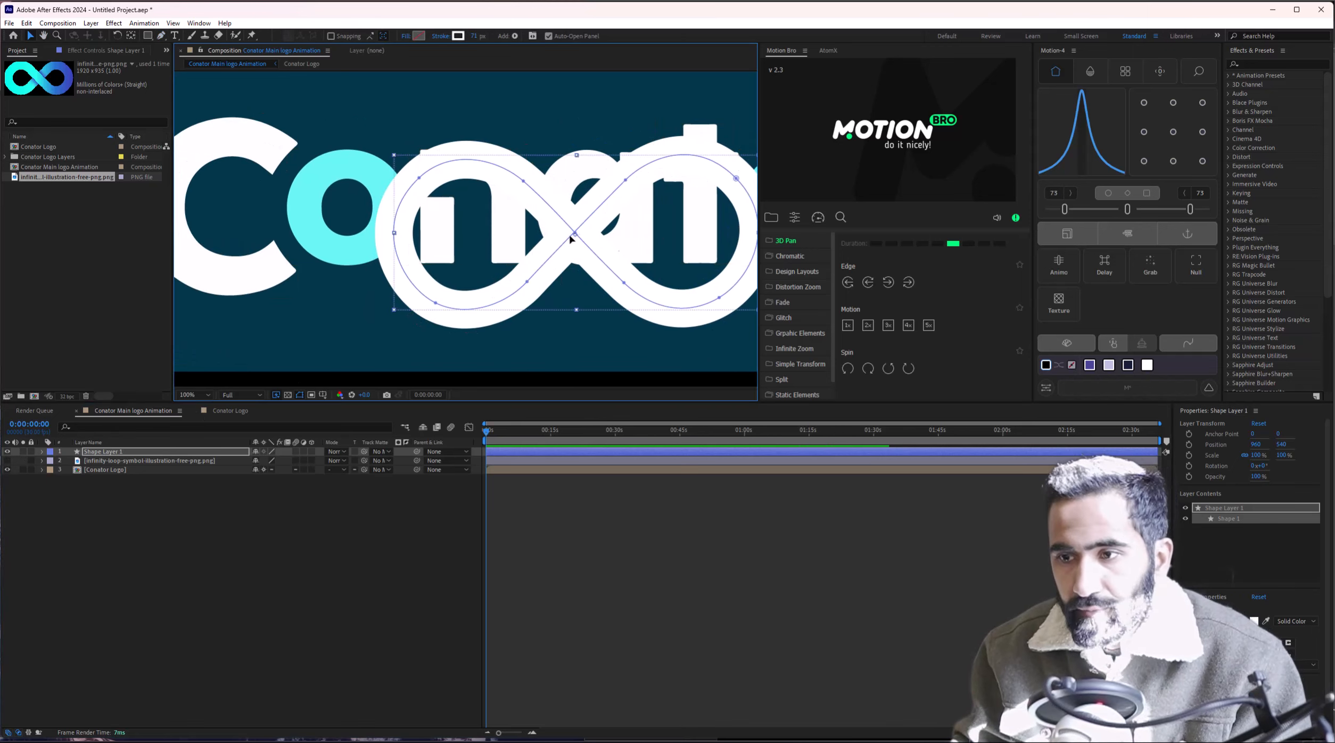
pyautogui.moveTo(570, 239); pyautogui.dragTo(379, 223)
pyautogui.moveTo(370, 237)
pyautogui.mouseDown()
pyautogui.moveTo(470, 243)
pyautogui.moveTo(421, 232)
pyautogui.mouseUp()
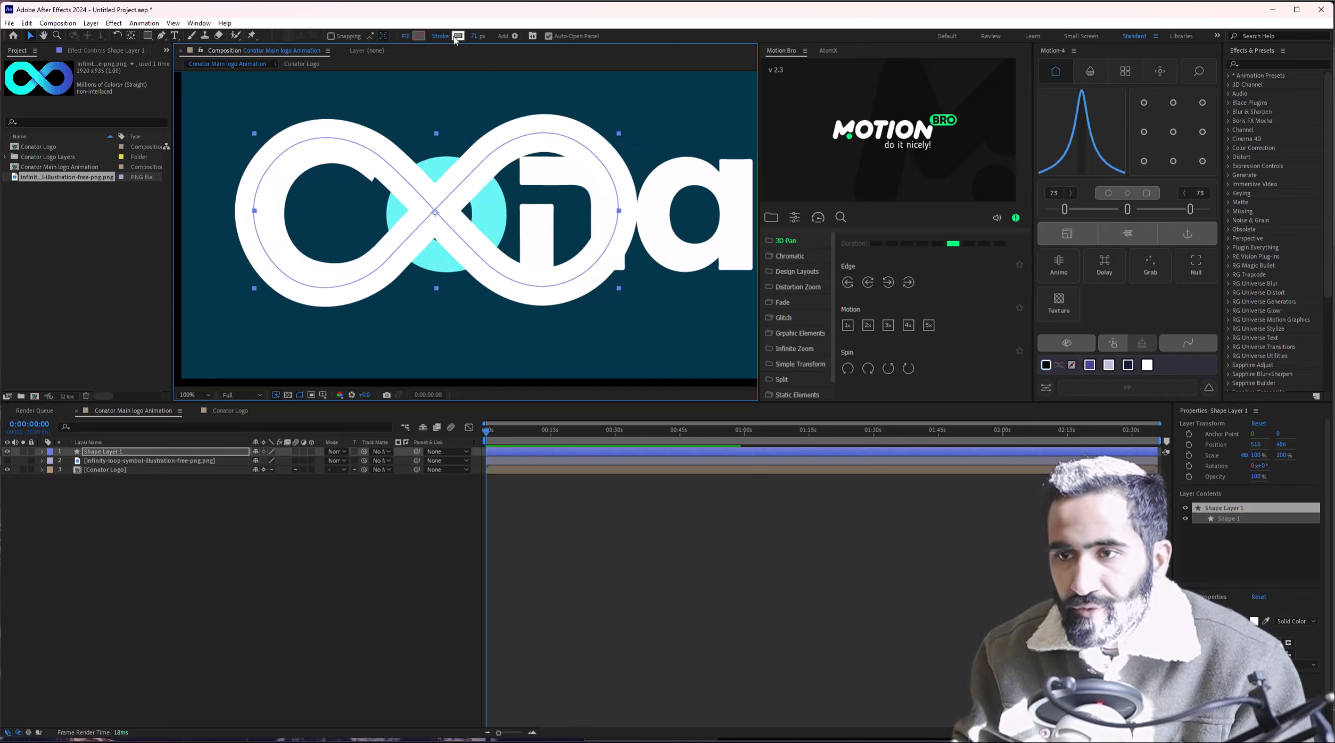
# Change the loop's stroke colour to light grey.
pyautogui.click(457, 36)
pyautogui.click(640, 277)
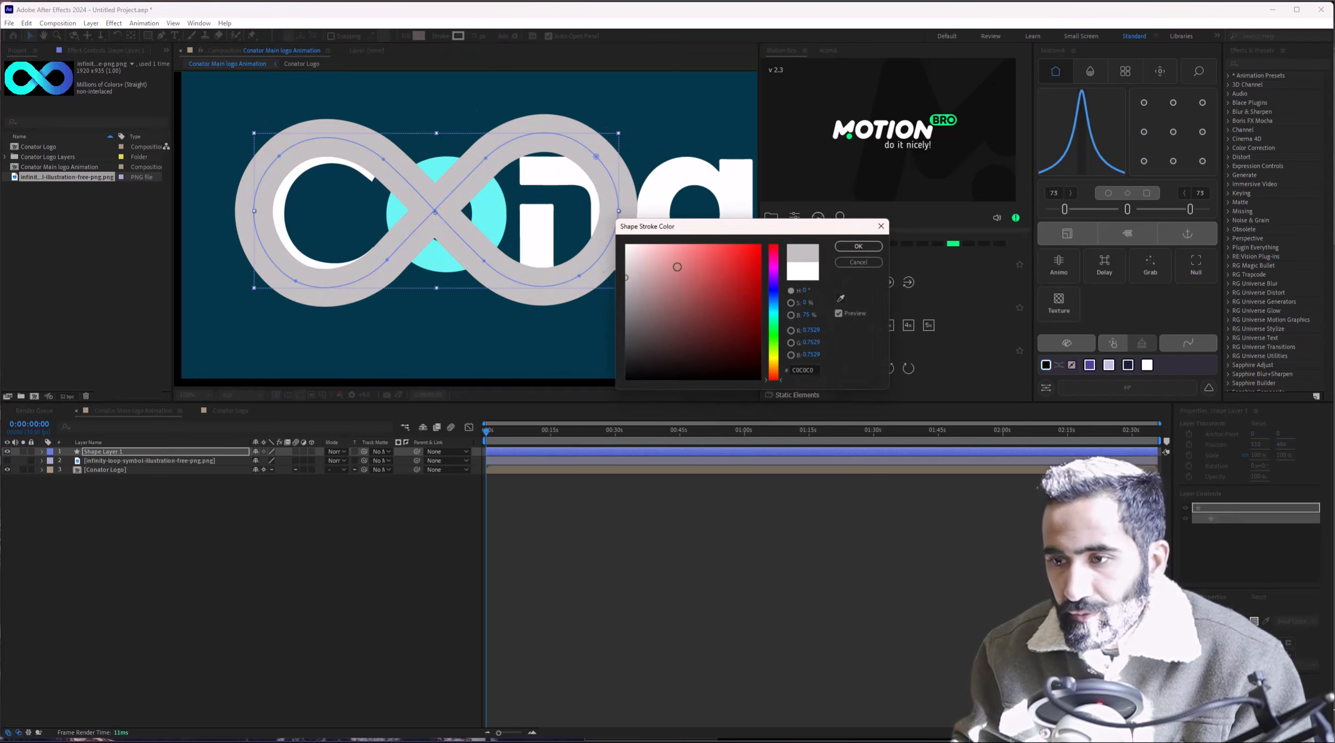
pyautogui.click(858, 246)
pyautogui.click(173, 603)
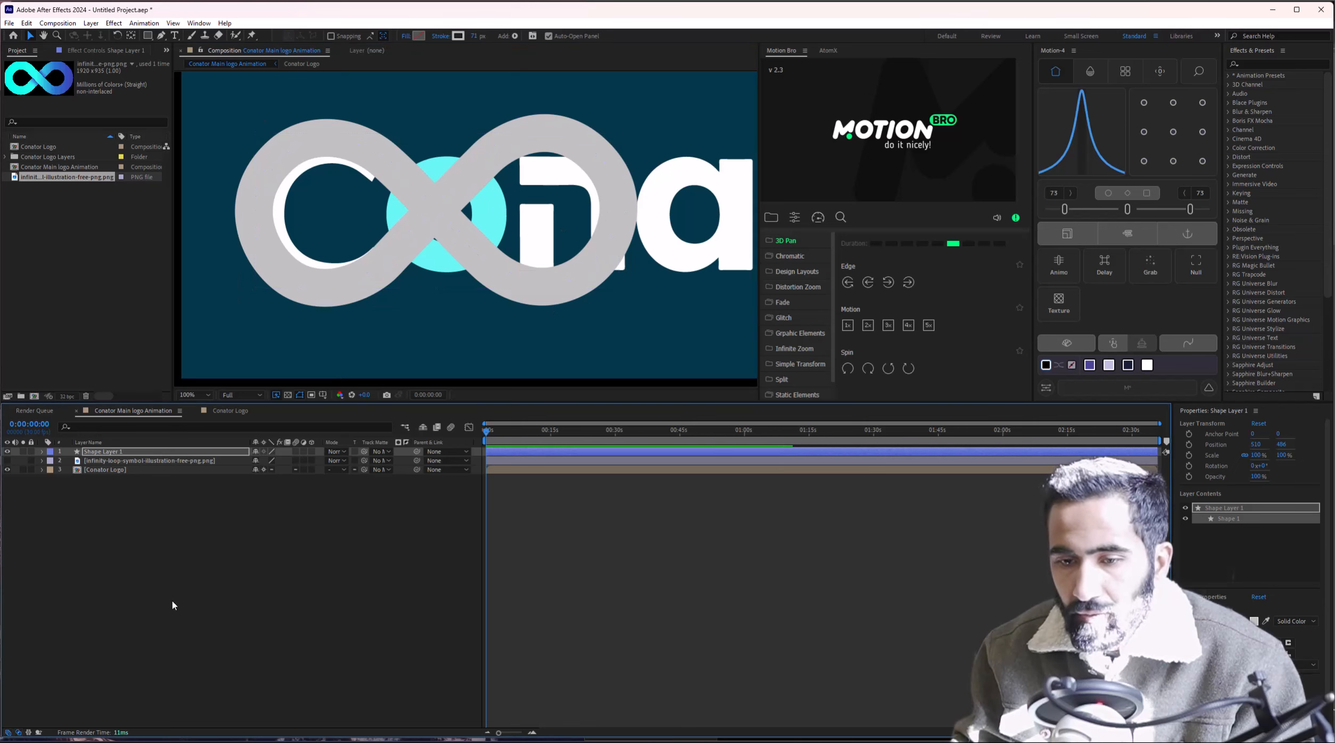
pyautogui.click(115, 452)
# Scale the loop to about 95%, nudge it into place, and raise the stroke width.
pyautogui.moveTo(618, 289); pyautogui.dragTo(590, 282)
pyautogui.moveTo(438, 215); pyautogui.dragTo(421, 214)
pyautogui.moveTo(578, 279); pyautogui.dragTo(608, 290)
pyautogui.moveTo(528, 266); pyautogui.dragTo(527, 261)
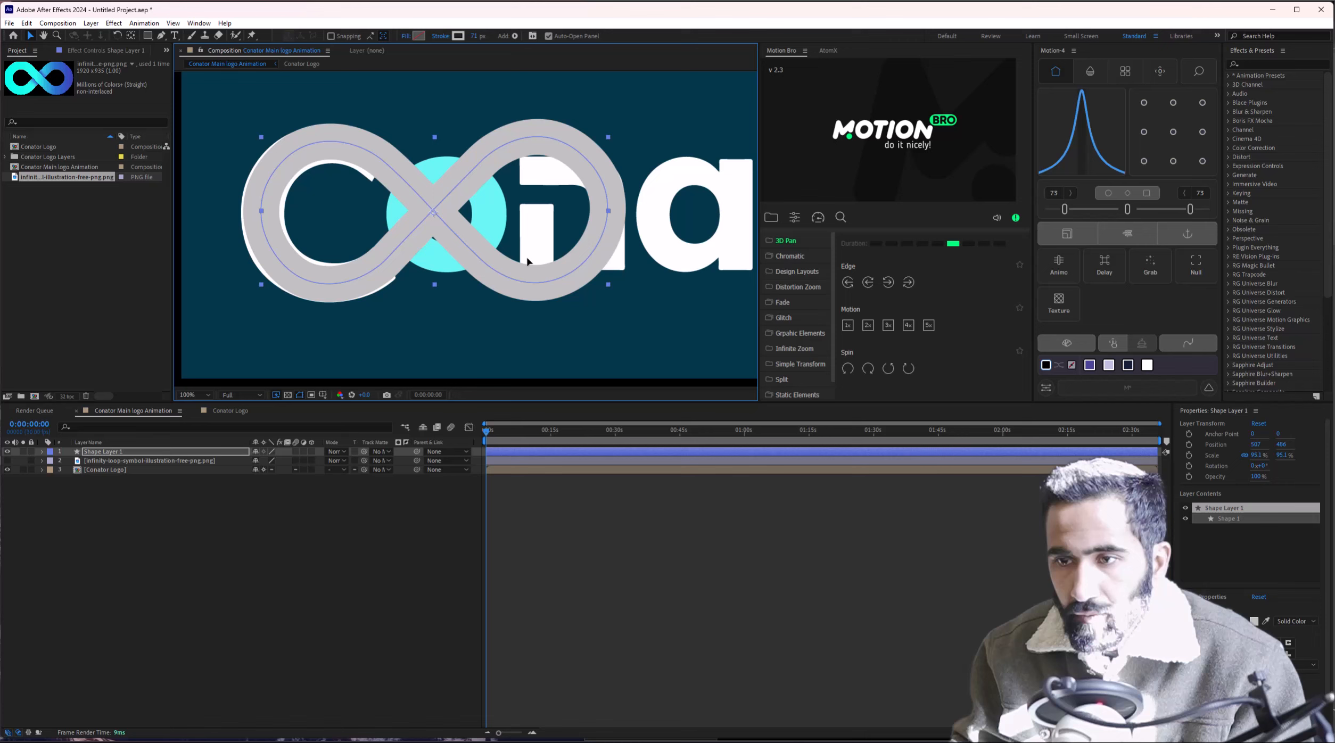
pyautogui.click(476, 36)
pyautogui.press('Up')
pyautogui.press('Up')
pyautogui.press('Up')
pyautogui.press('Up')
pyautogui.press('Up')
pyautogui.press('Up')
pyautogui.press('Up')
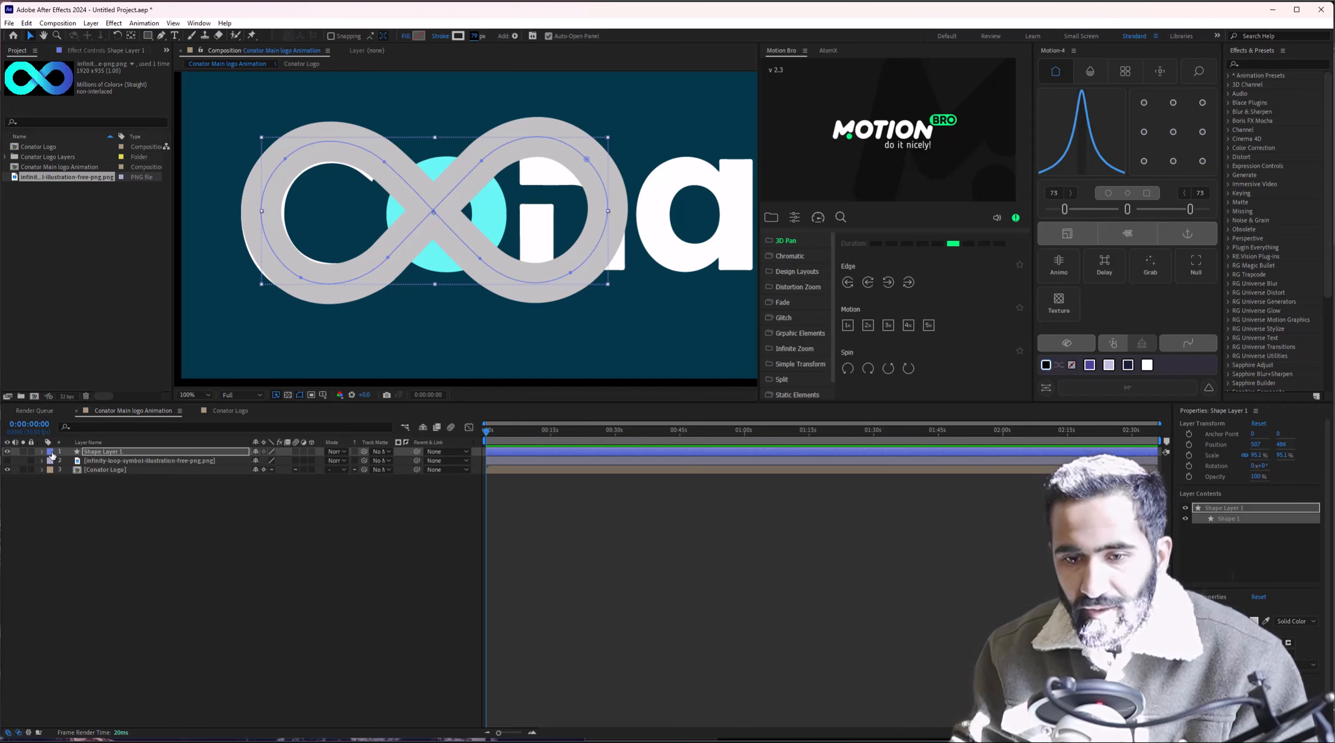
# Rename the grey loop shape layer to 'Infinity Paths'.
pyautogui.click(137, 454)
pyautogui.press('Return')
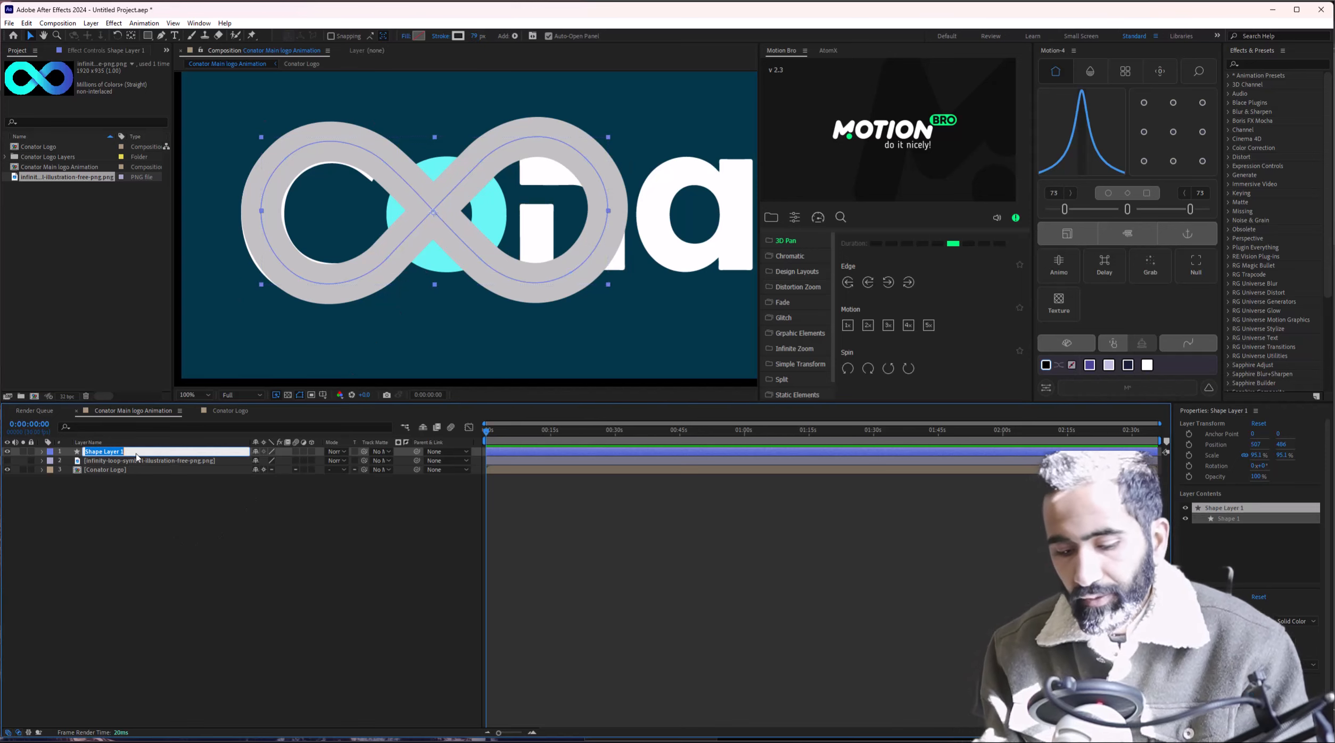
pyautogui.write('P')
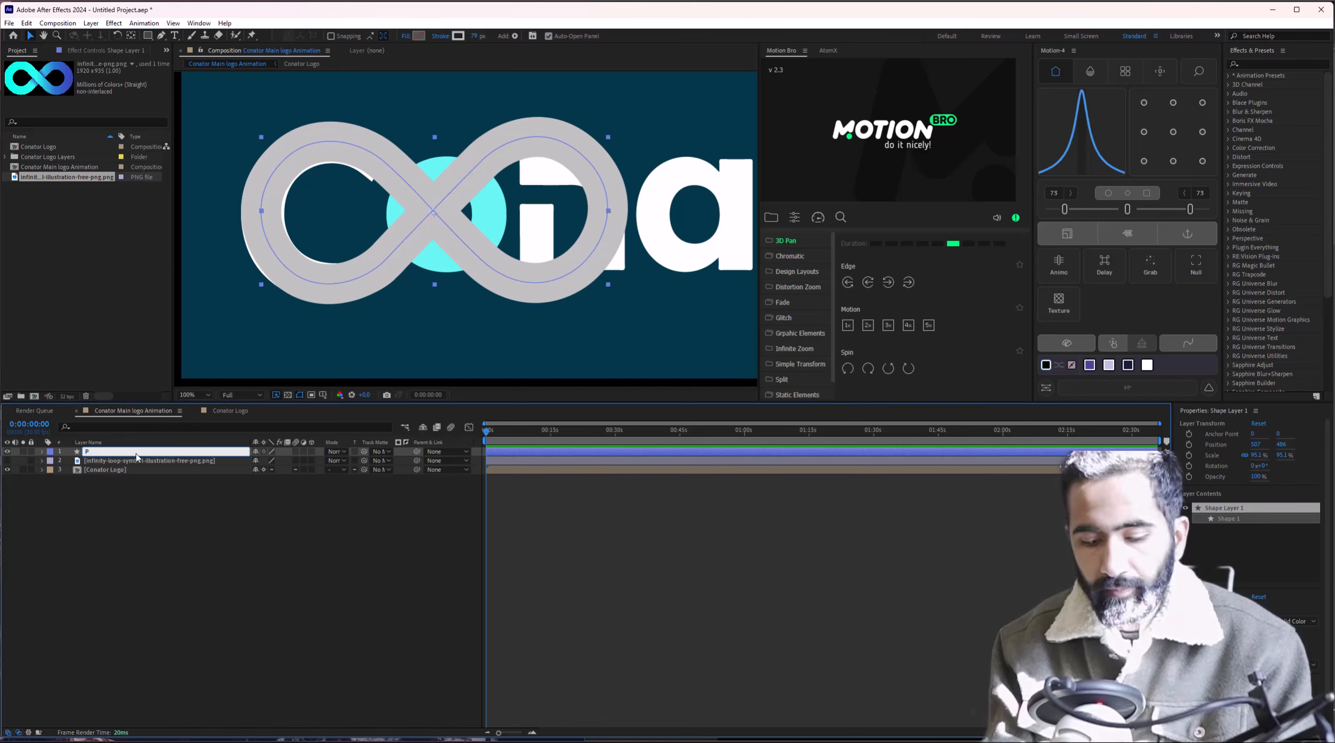
pyautogui.write('Infintiy ')
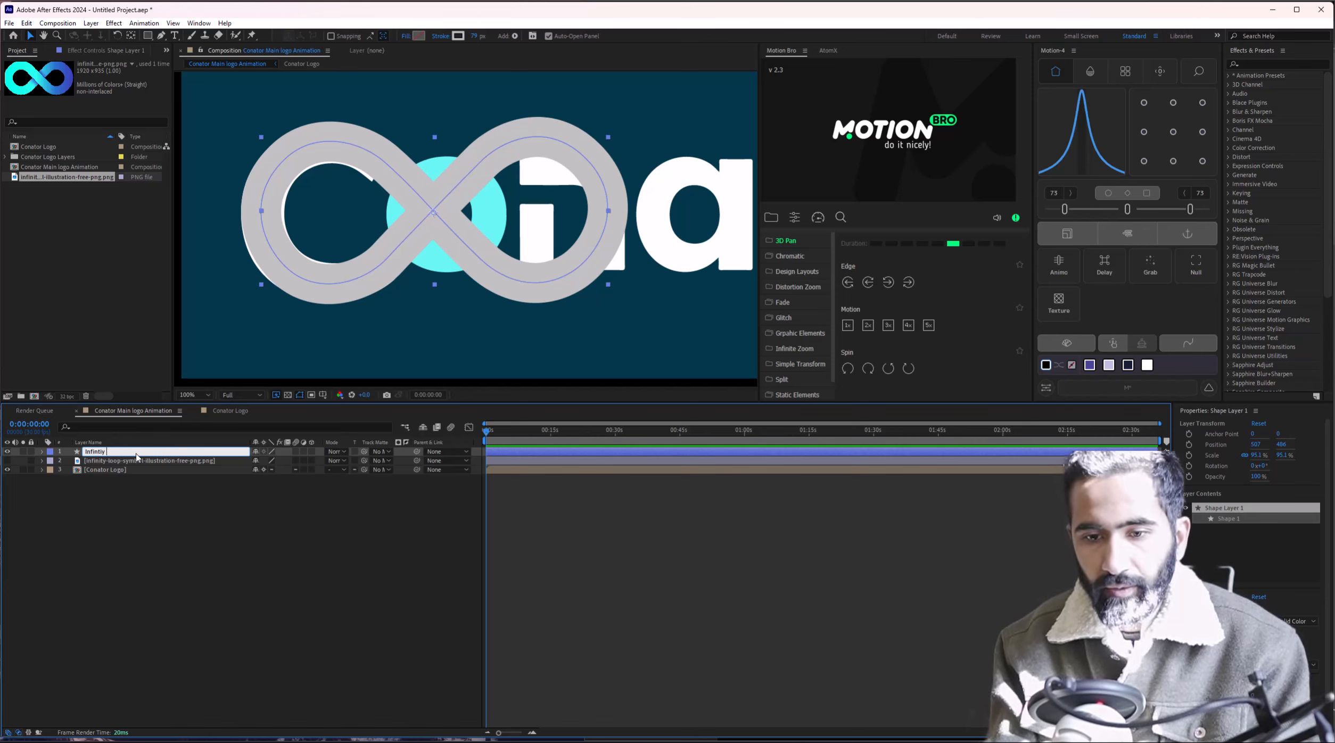
pyautogui.write('Paths')
pyautogui.press('Return')
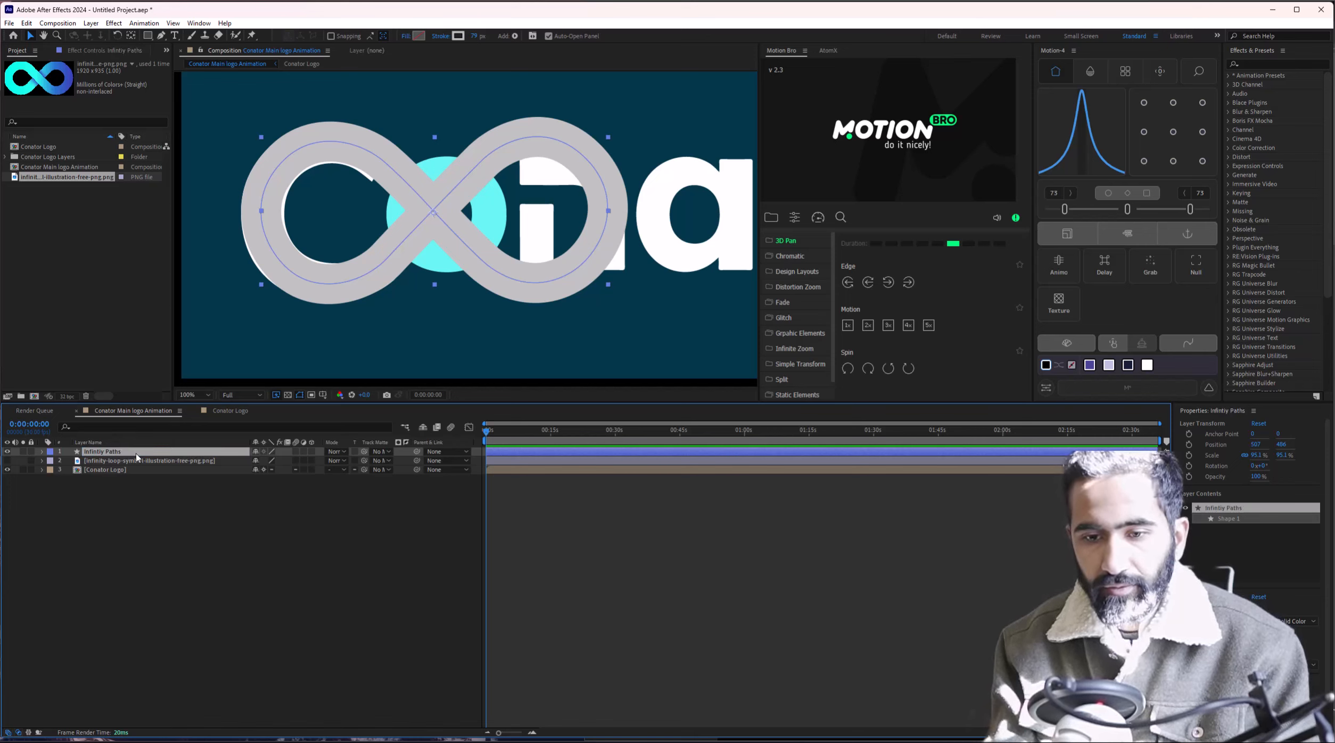
# Add Trim Paths to Infinity Paths and set its End to 44%.
pyautogui.click(42, 452)
pyautogui.click(61, 470)
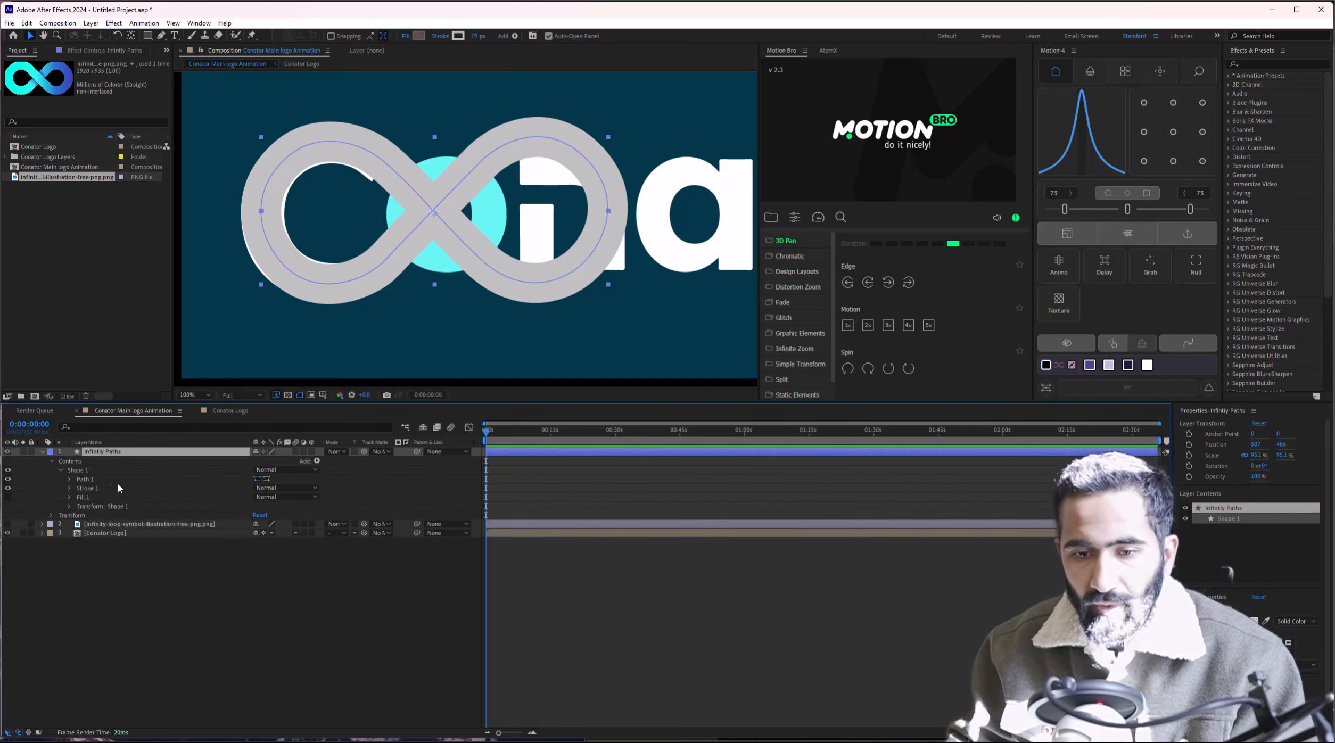
pyautogui.click(317, 462)
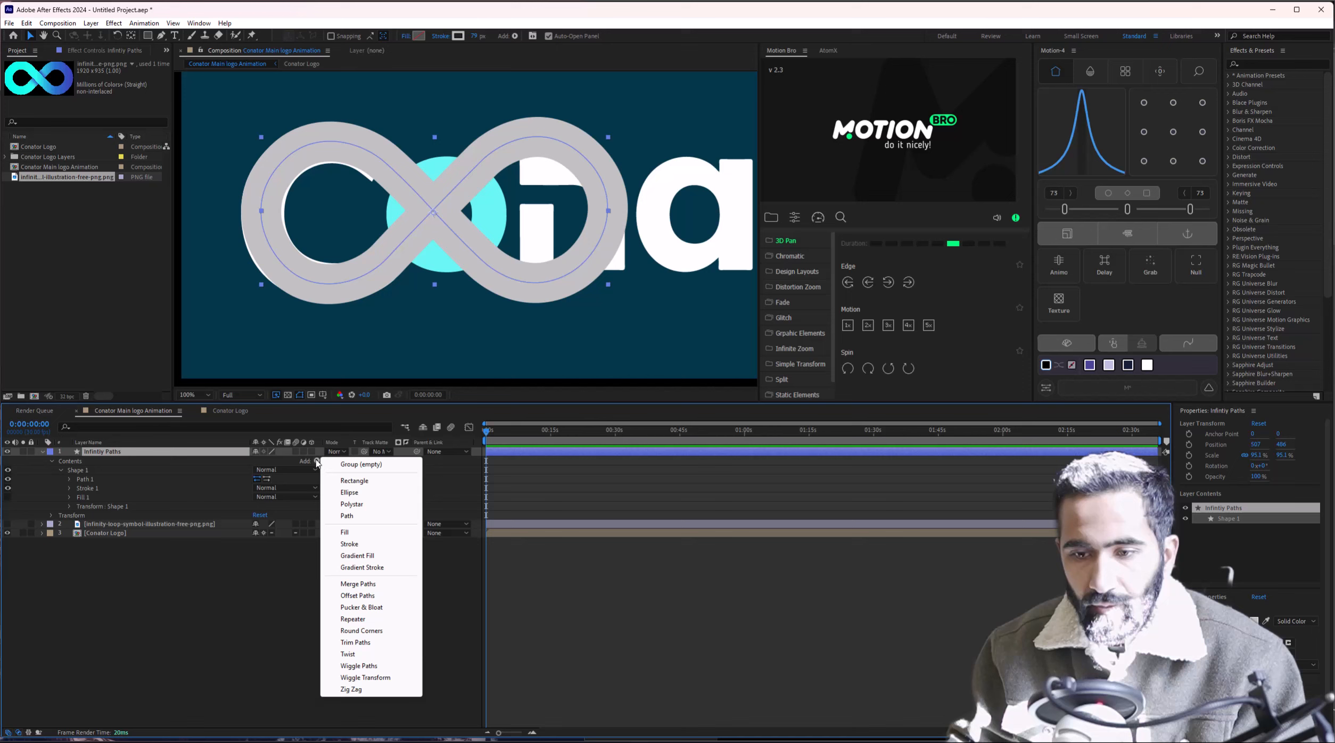
pyautogui.click(355, 642)
pyautogui.click(60, 515)
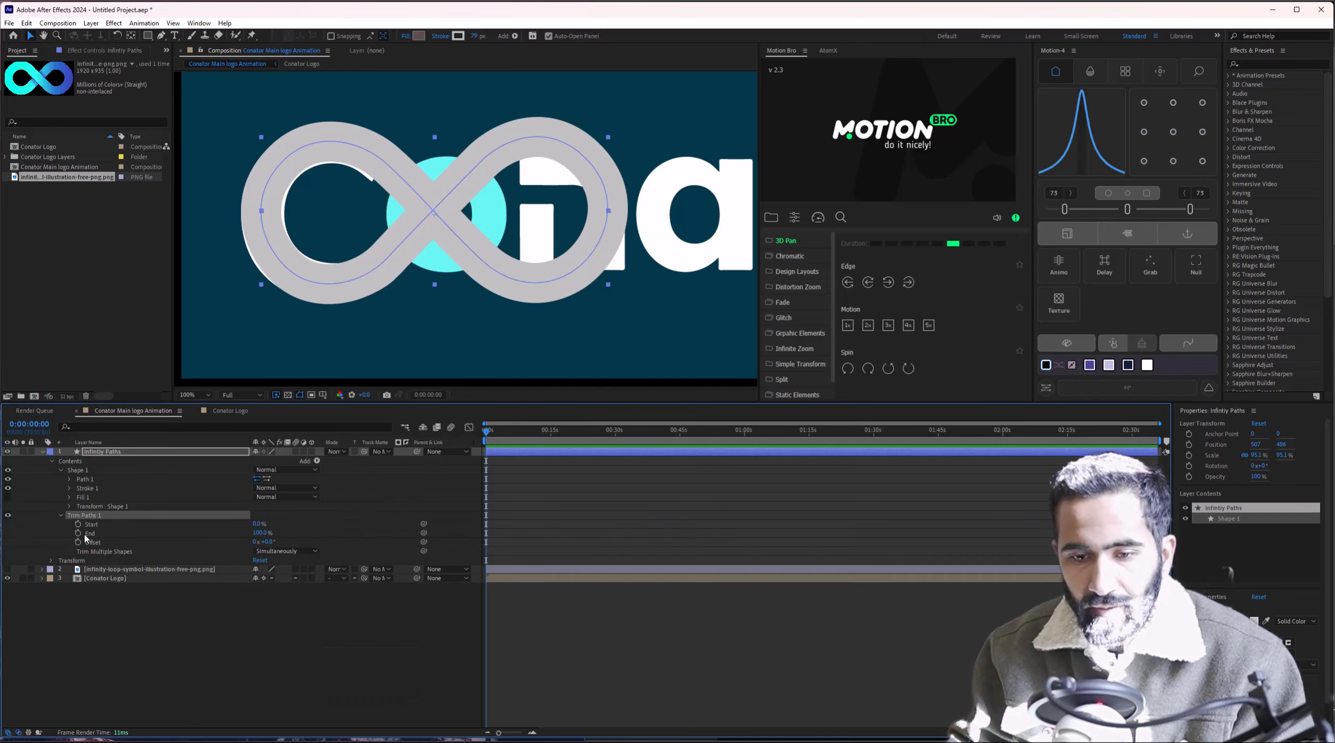
pyautogui.moveTo(259, 534)
pyautogui.mouseDown()
pyautogui.moveTo(227, 534)
pyautogui.moveTo(274, 533)
pyautogui.moveTo(261, 533)
pyautogui.mouseUp()
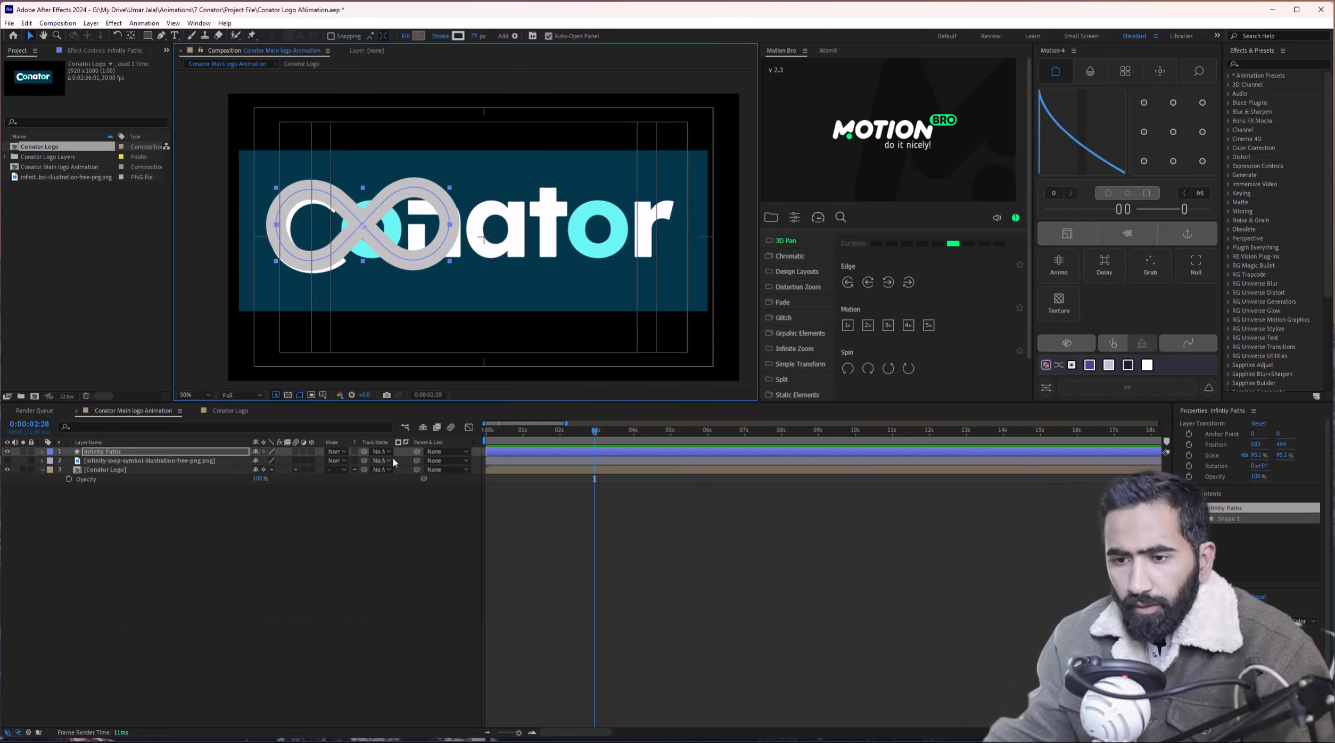
# Add Trim Paths to Infinity Paths and keep Stroke 1's line cap Round.
pyautogui.click(42, 452)
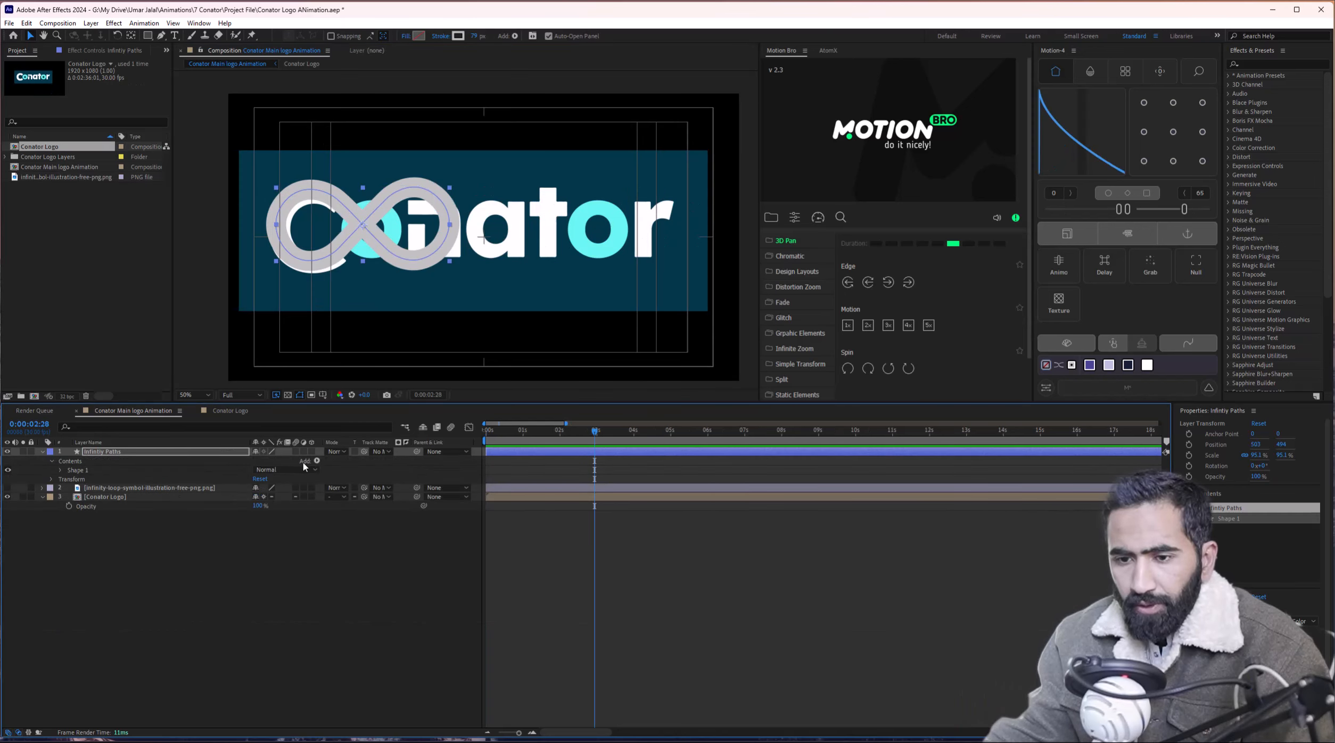
pyautogui.click(317, 462)
pyautogui.click(360, 644)
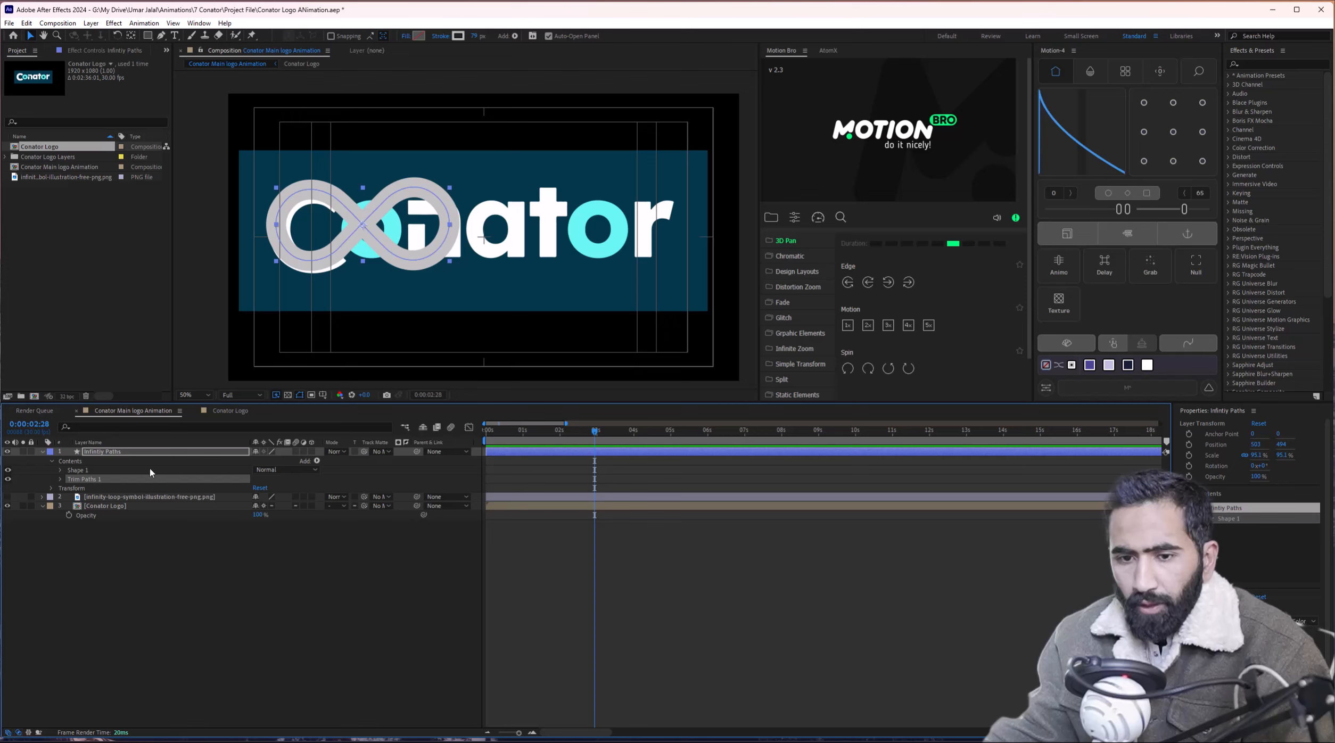
pyautogui.click(61, 471)
pyautogui.click(69, 489)
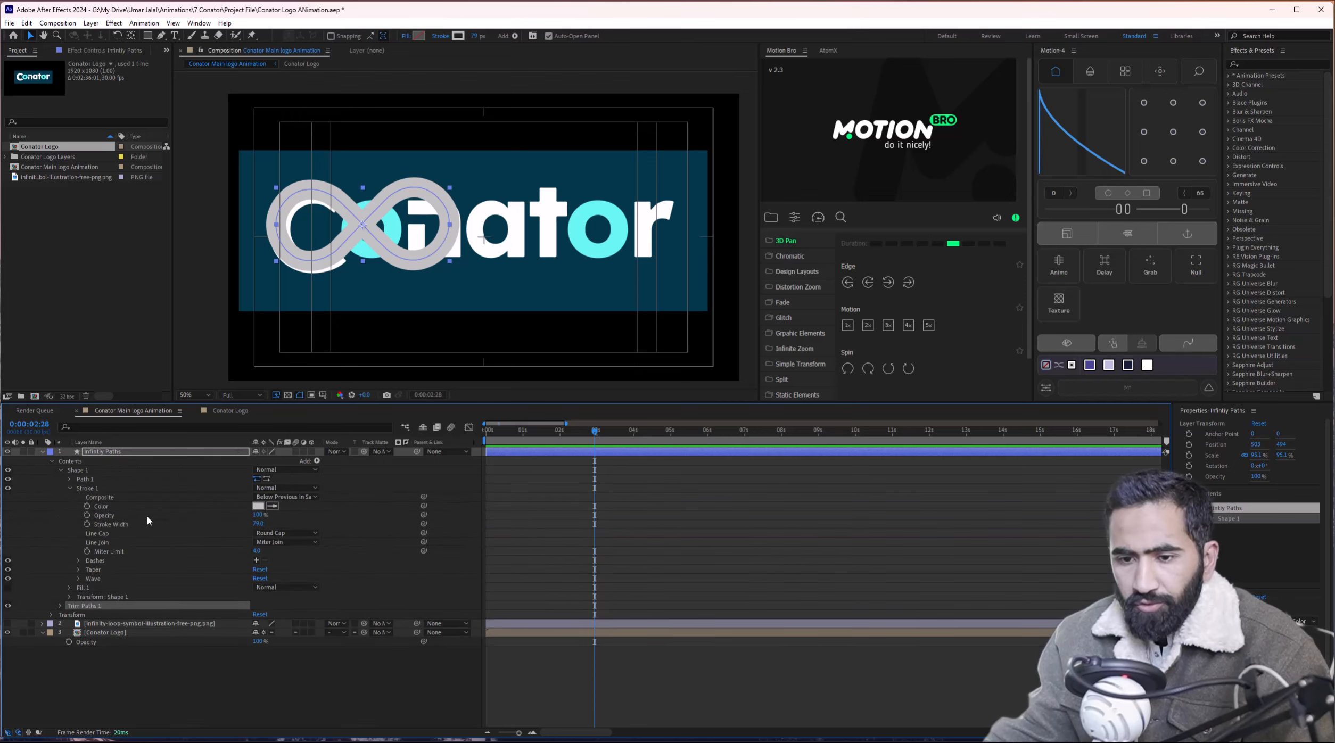
pyautogui.click(266, 533)
pyautogui.click(277, 556)
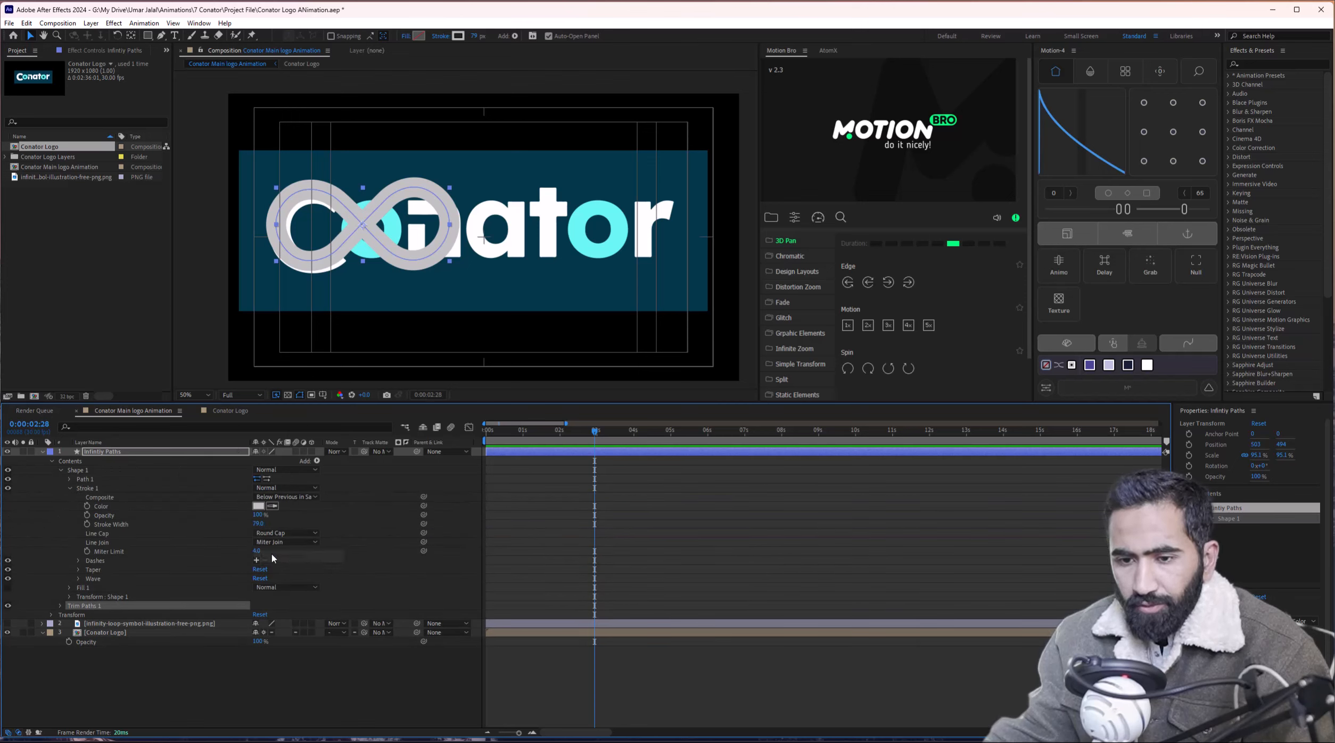
pyautogui.click(43, 452)
# Remove Infinity Paths from the main comp and open the Conator Logo precomp.
pyautogui.click(148, 452)
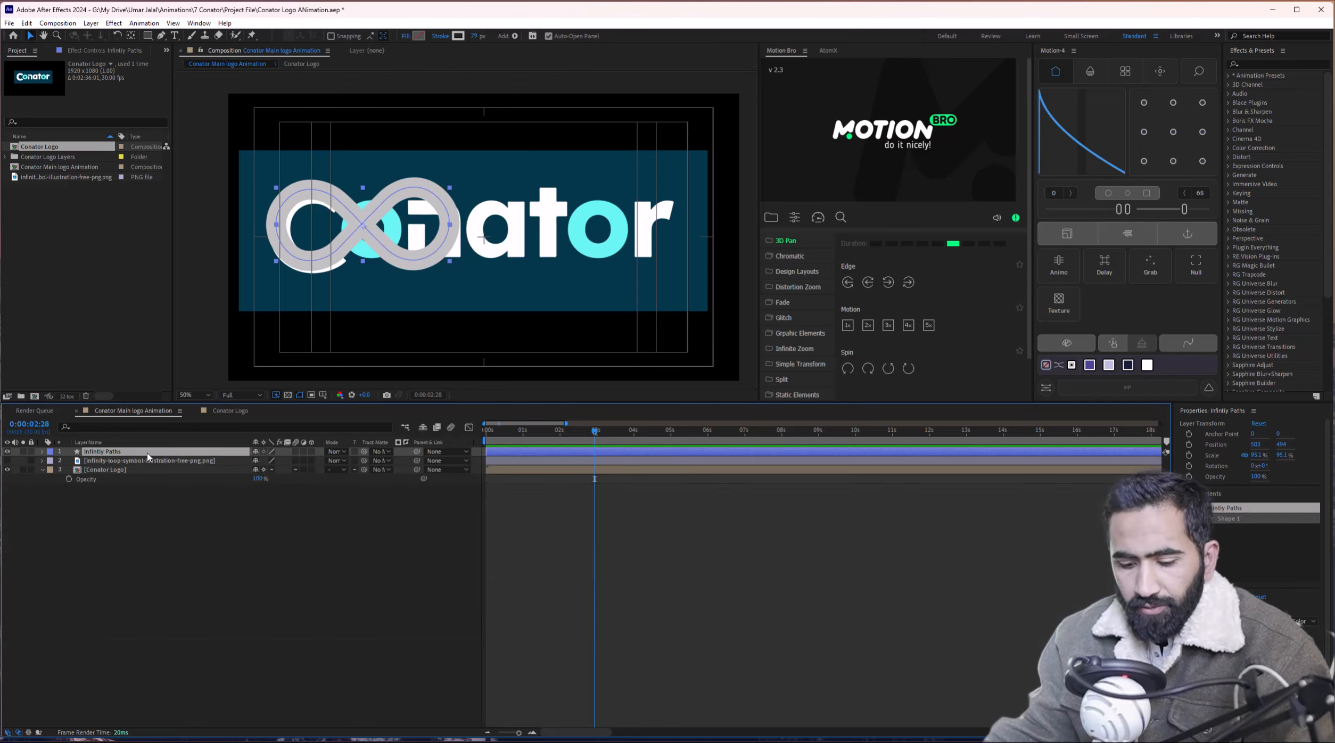
pyautogui.press('Delete')
pyautogui.click(146, 454)
pyautogui.doubleClick(146, 460)
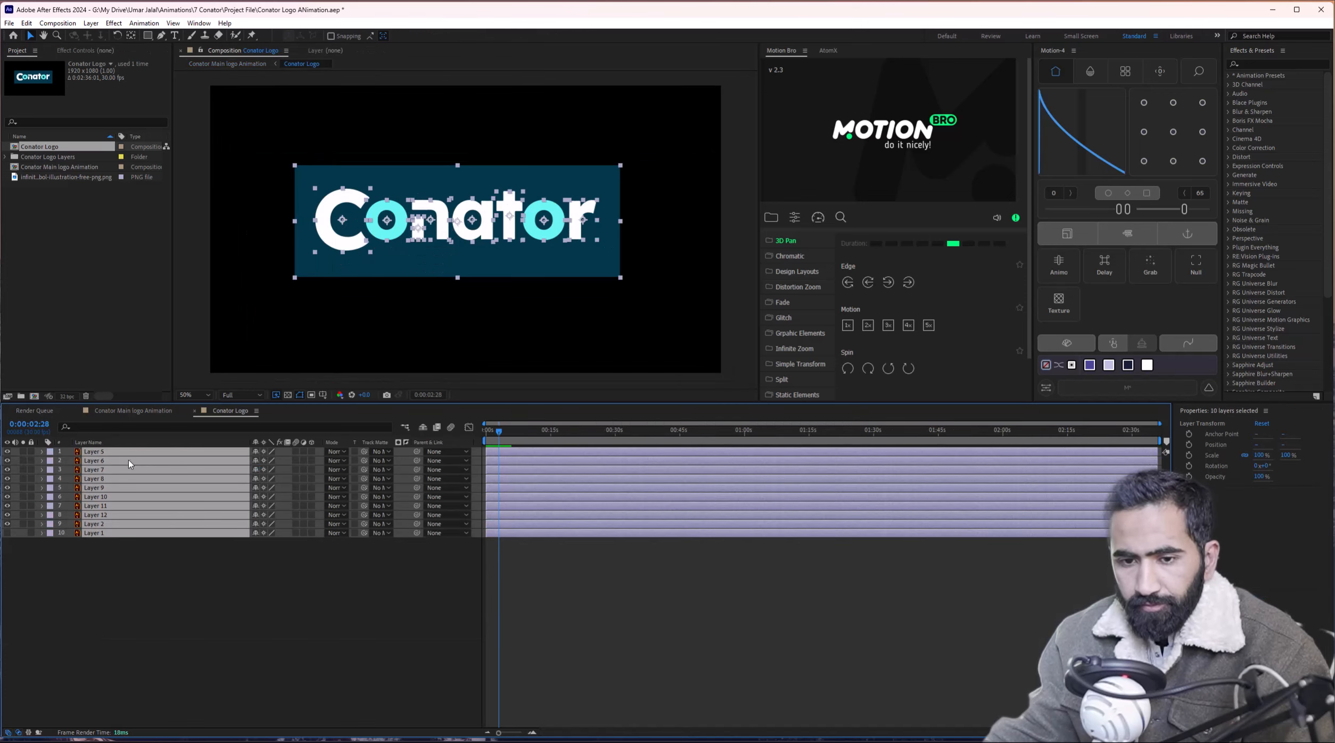
# Paste Infinity Paths into Conator Logo, scale it to 57.4% and centre it.
pyautogui.click(112, 455)
pyautogui.hotkey('ctrl', 'v')
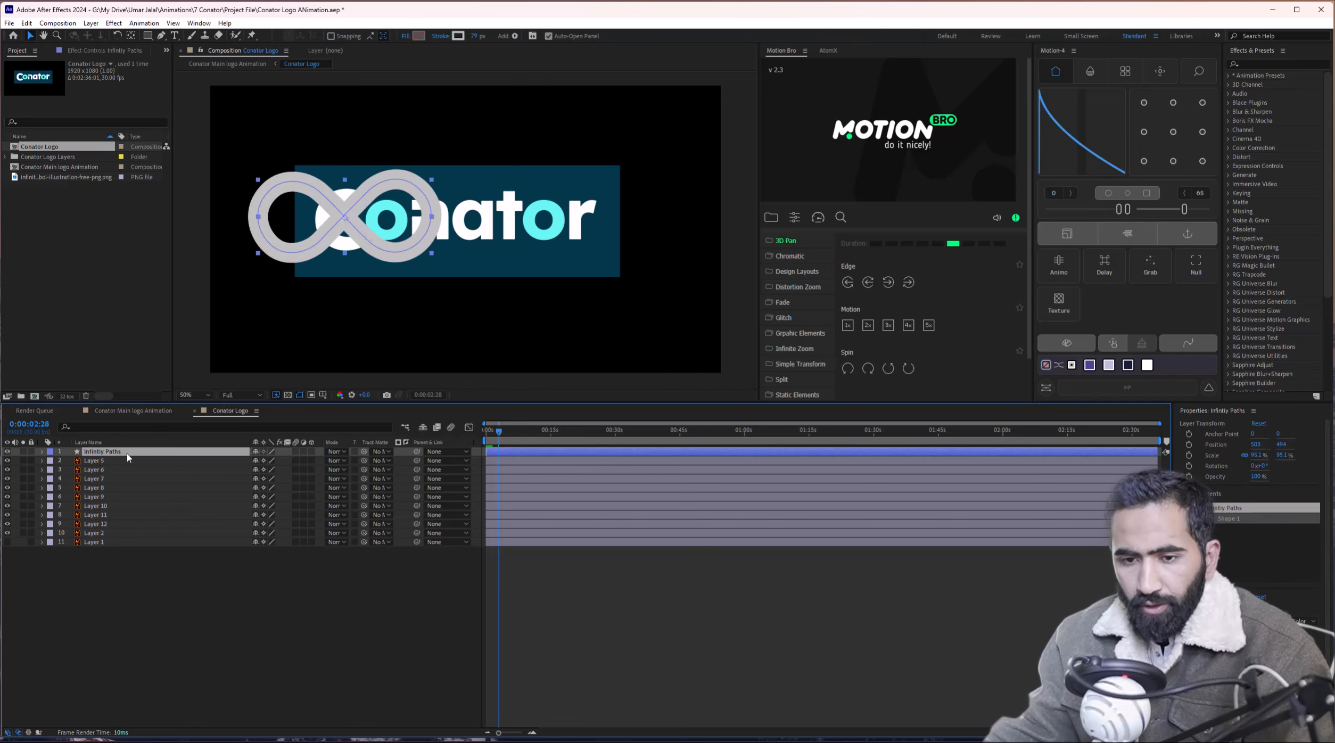
pyautogui.moveTo(362, 241); pyautogui.dragTo(426, 246)
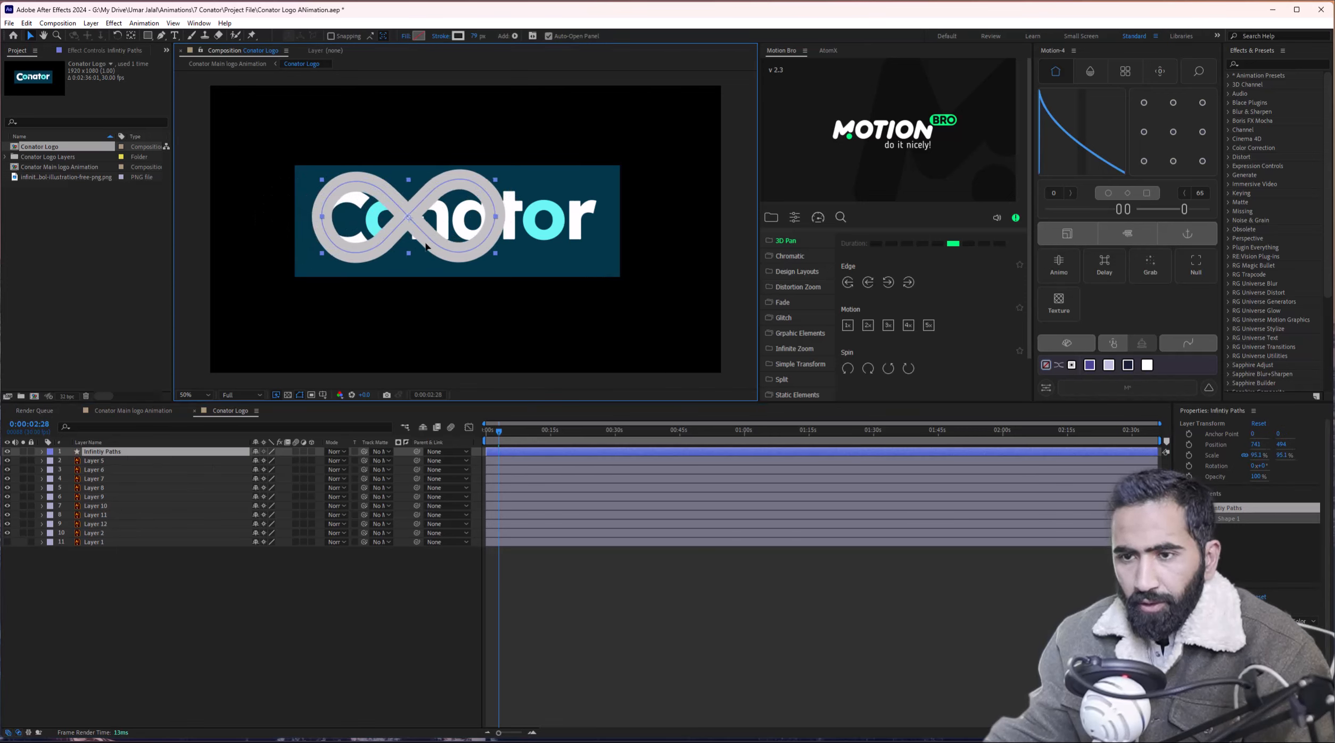
pyautogui.moveTo(496, 216); pyautogui.dragTo(471, 228)
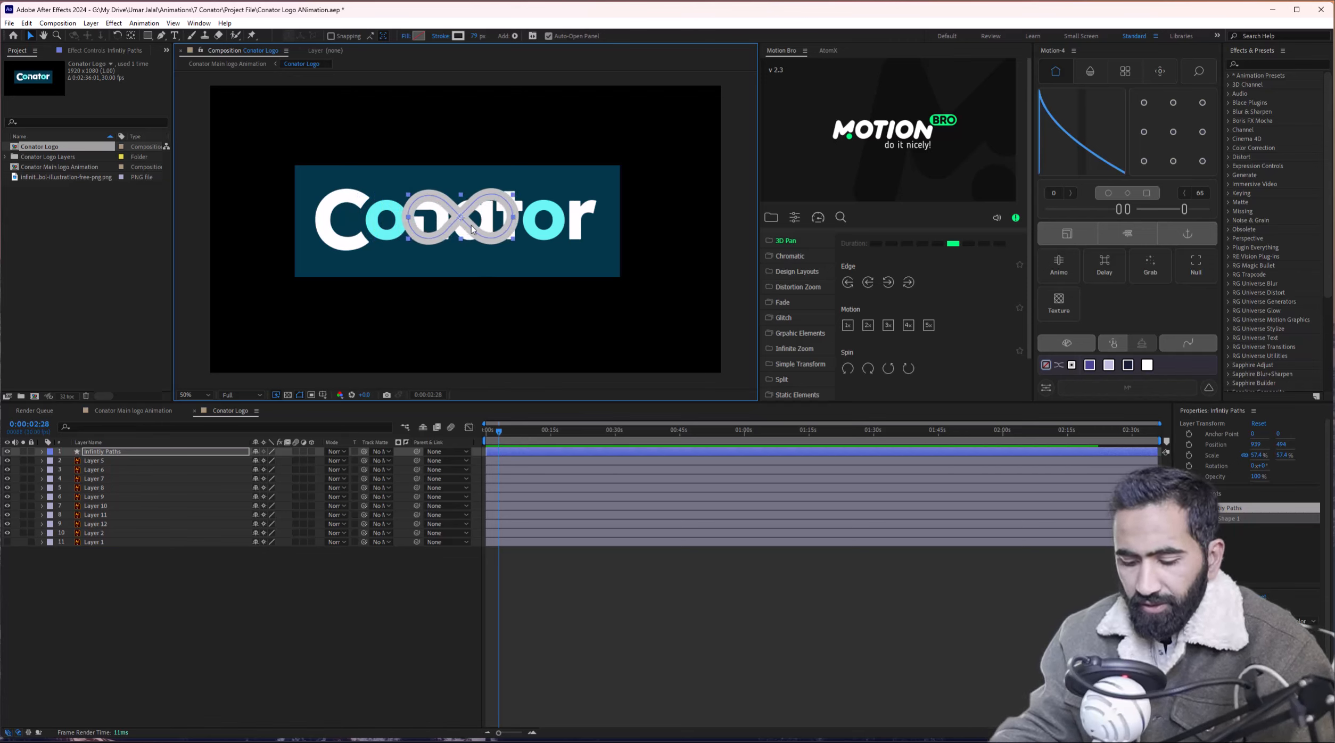
pyautogui.hotkey('ctrl', 'Home')
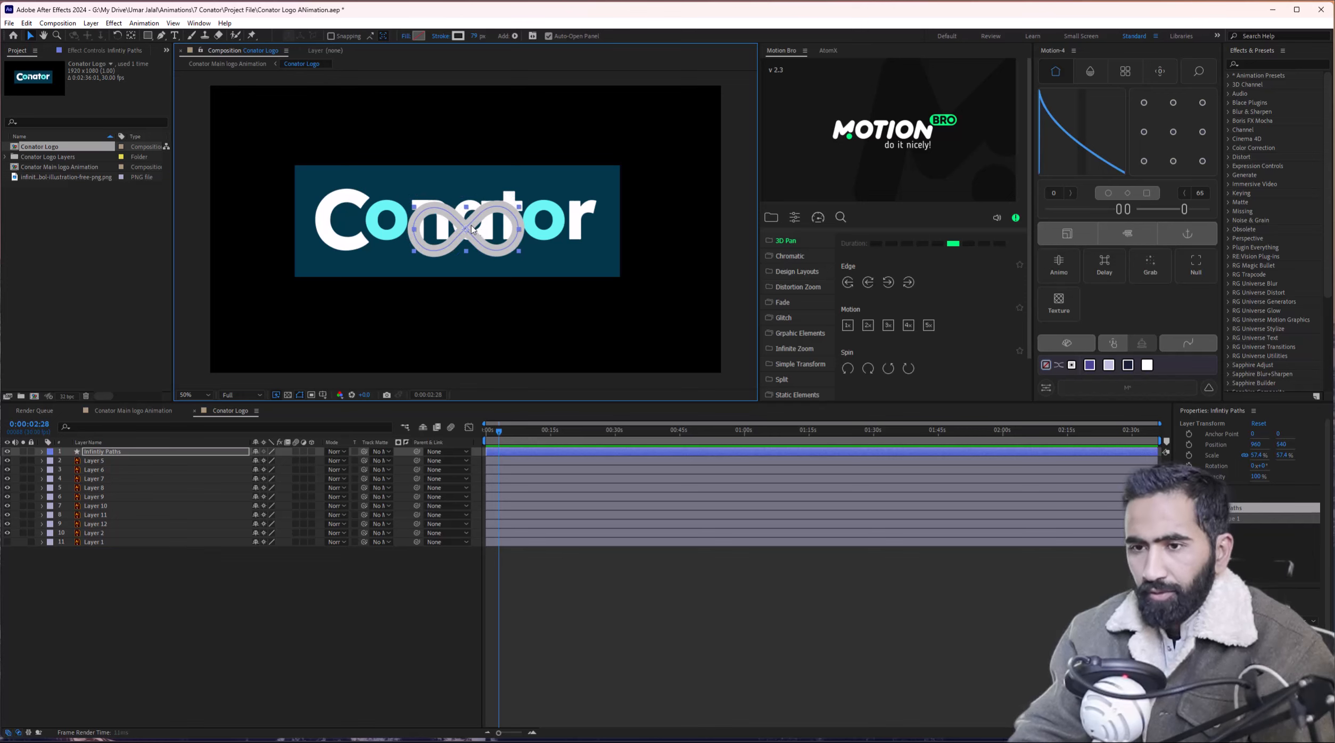
# Delete Layer 1 and parent Layers 5–12 to Layer 2.
pyautogui.click(94, 460)
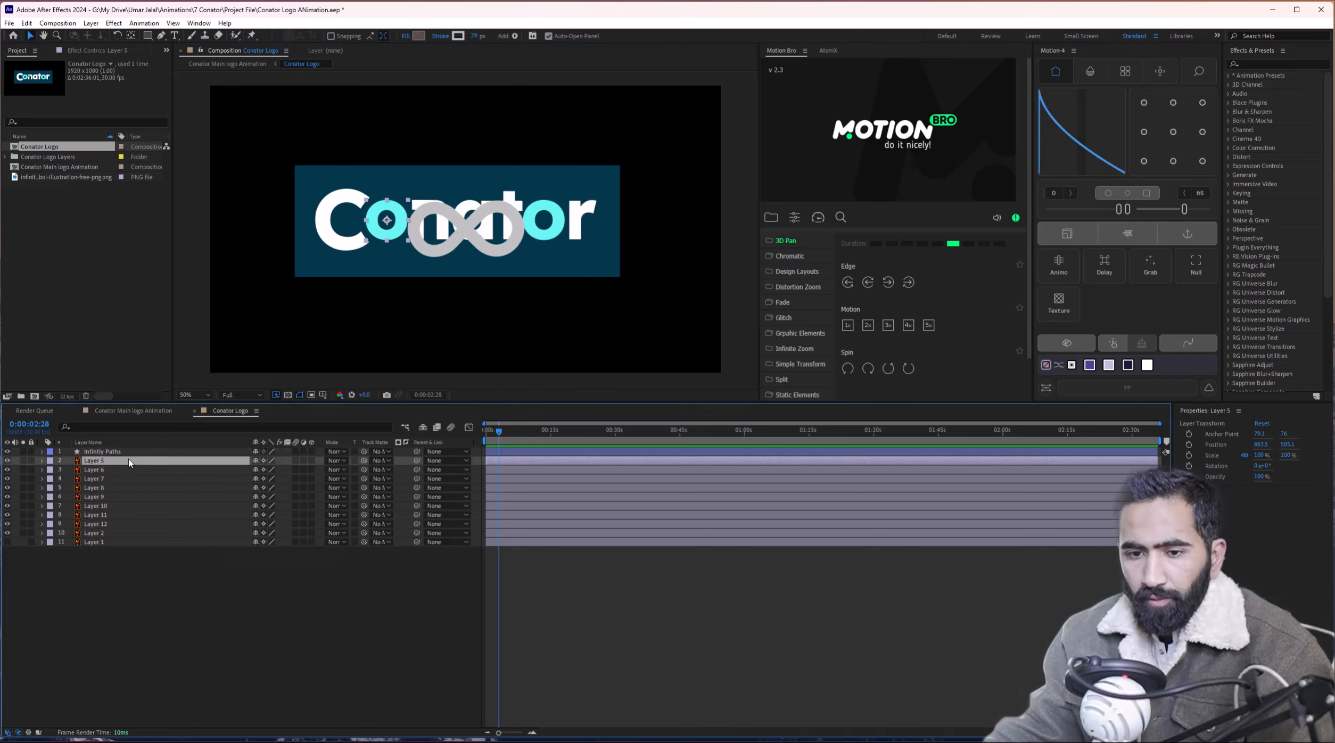
pyautogui.keyDown('shift'); pyautogui.click(114, 543); pyautogui.keyUp('shift')
pyautogui.click(115, 542)
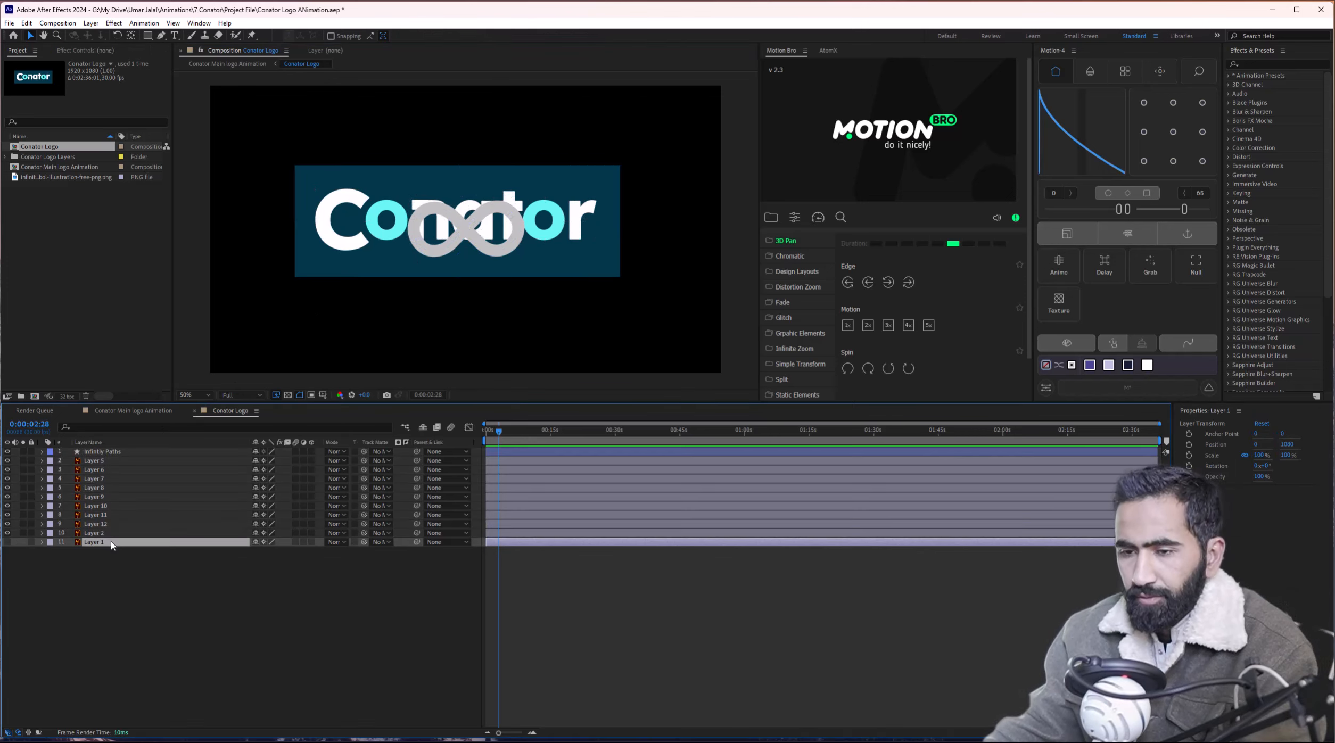
pyautogui.press('Delete')
pyautogui.click(113, 534)
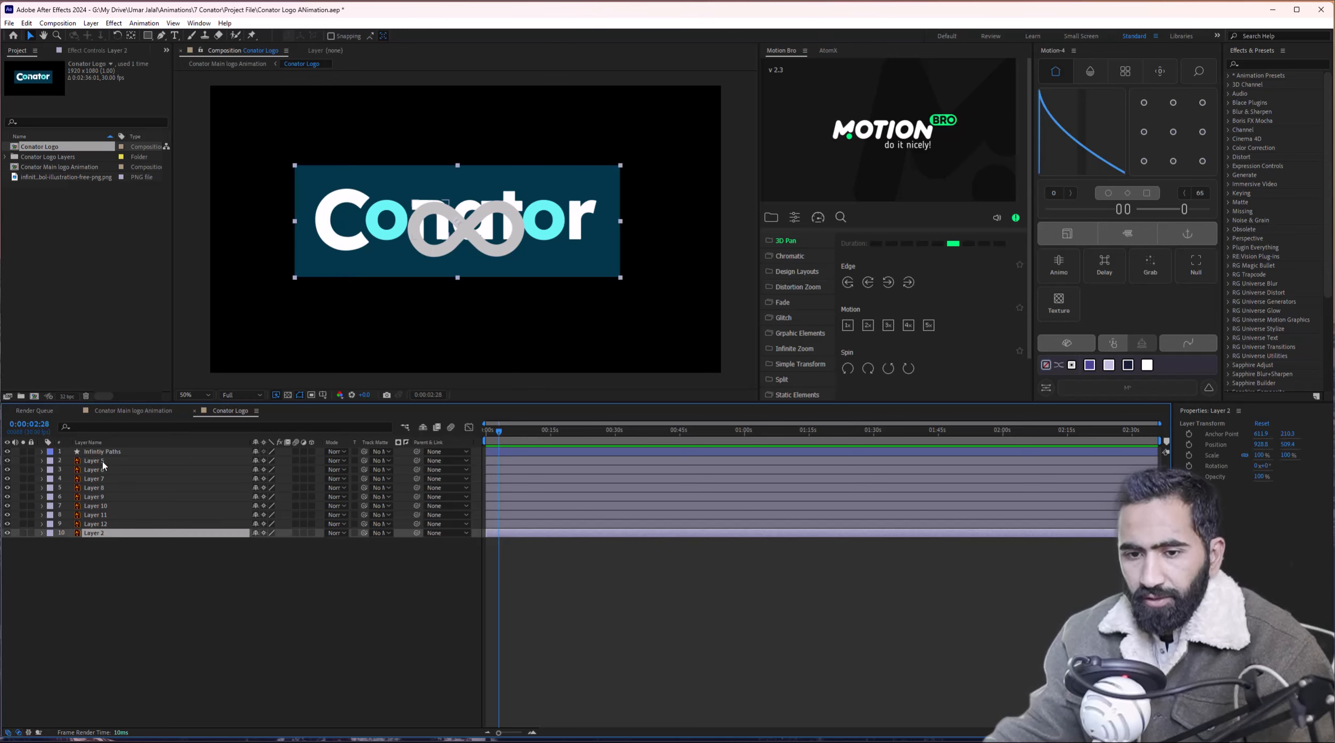
pyautogui.click(103, 462)
pyautogui.keyDown('shift'); pyautogui.click(112, 525); pyautogui.keyUp('shift')
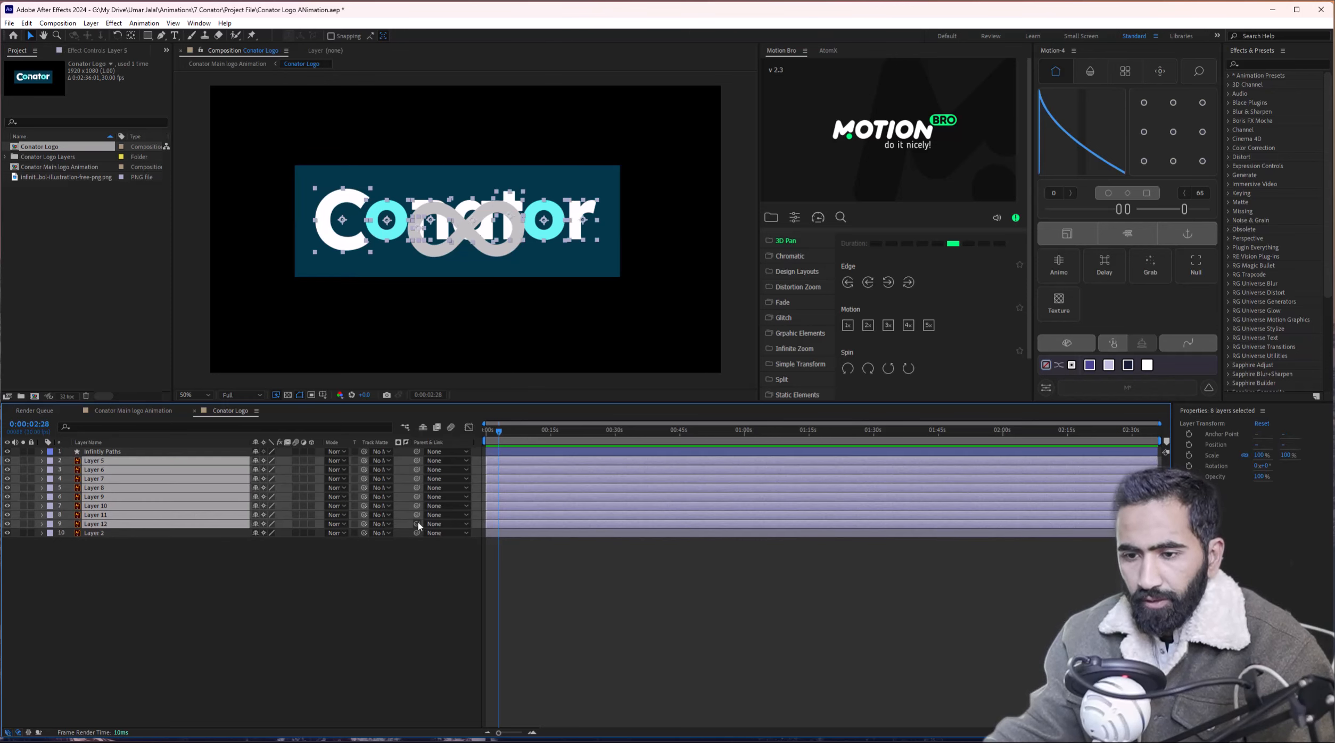
pyautogui.moveTo(418, 526); pyautogui.dragTo(166, 539)
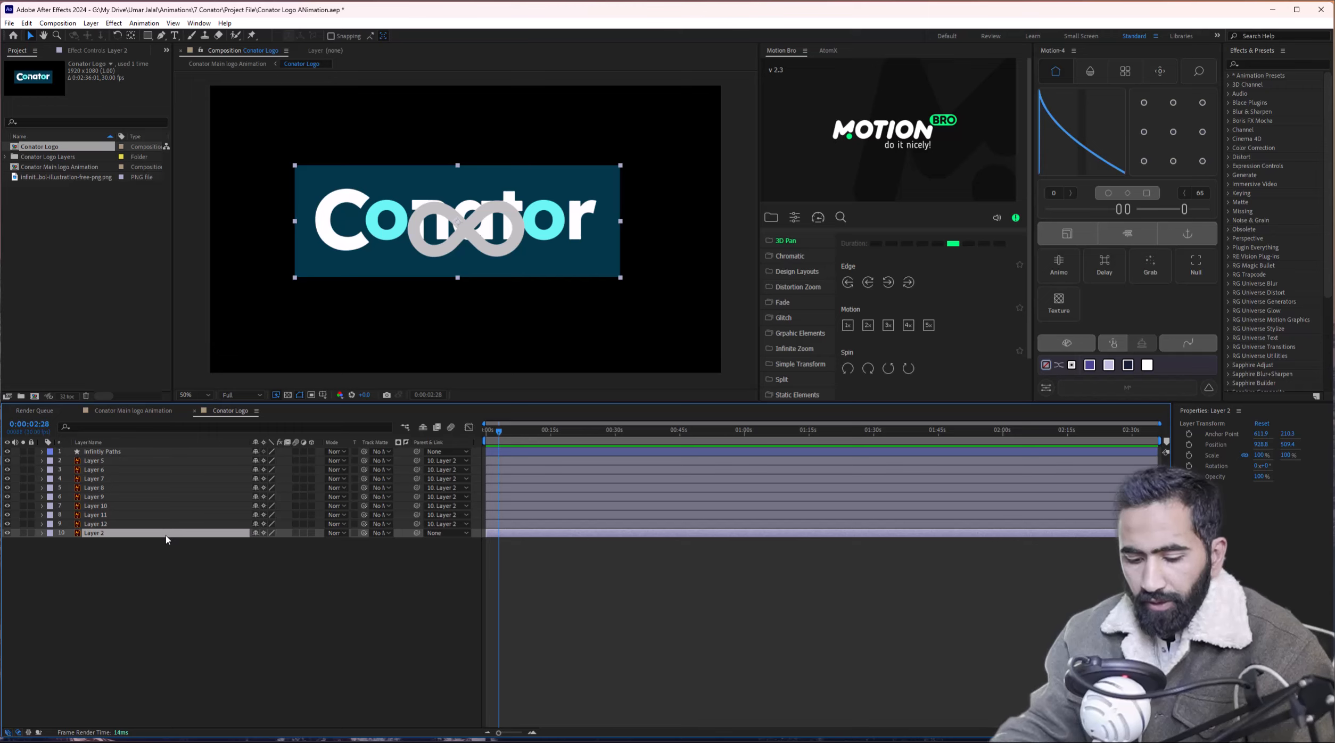
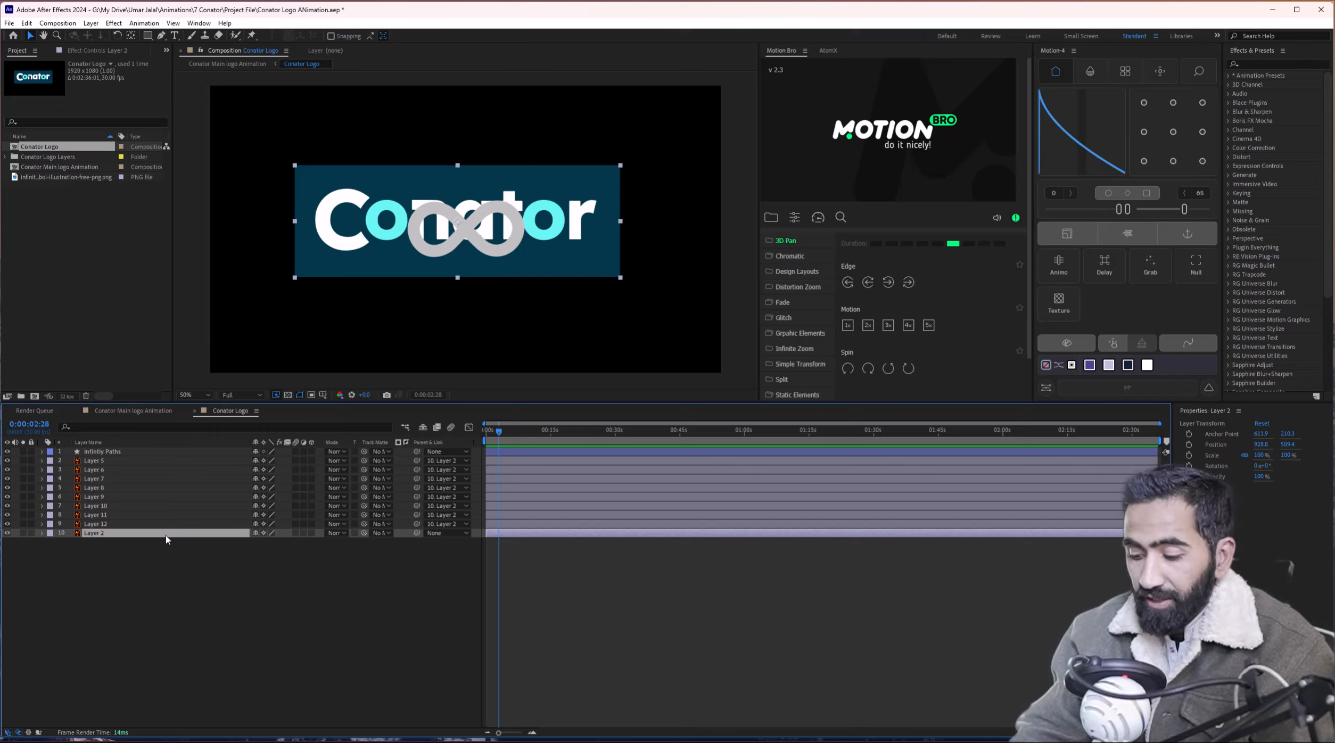
# Centre Layer 2 with Ctrl+Home, zoom in, and trial-enlarge the infinity shape, then undo it.
pyautogui.hotkey('ctrl', 'Home')
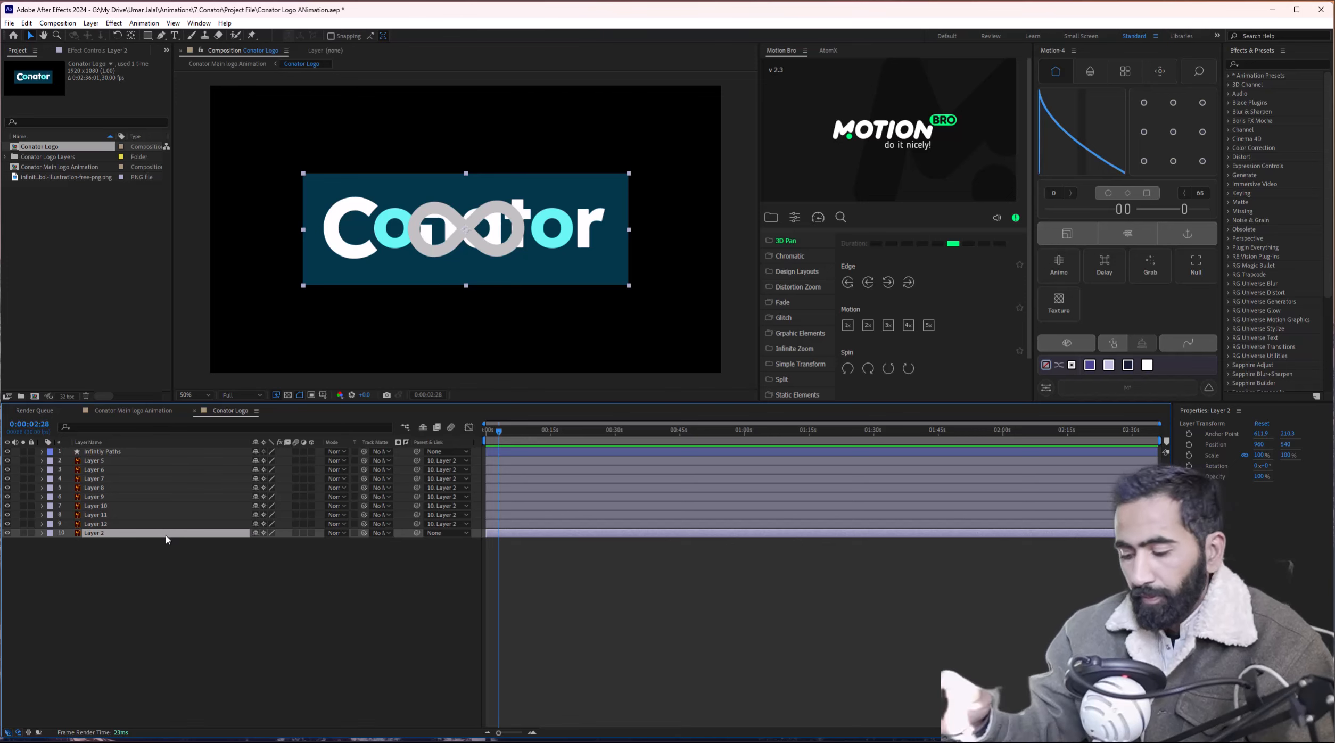
pyautogui.click(353, 560)
pyautogui.scroll(1, 415, 355)
pyautogui.moveTo(432, 289)
pyautogui.mouseDown()
pyautogui.moveTo(493, 307)
pyautogui.moveTo(514, 269)
pyautogui.moveTo(341, 266)
pyautogui.moveTo(374, 246)
pyautogui.mouseUp()
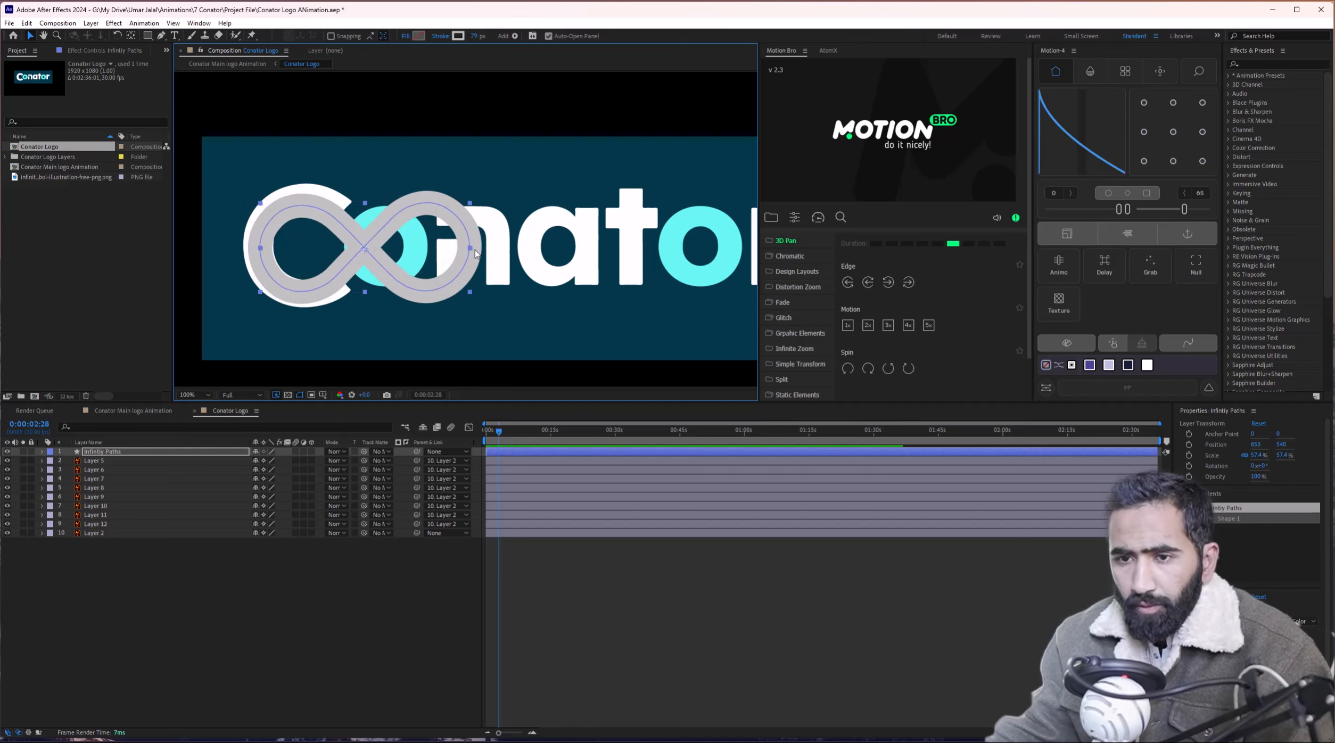
pyautogui.moveTo(475, 249); pyautogui.dragTo(487, 249)
pyautogui.press('Right')
pyautogui.press('Right')
pyautogui.press('Right')
pyautogui.press('Right')
pyautogui.press('Right')
pyautogui.press('Right')
pyautogui.press('Right')
pyautogui.press('Right')
pyautogui.press('Right')
pyautogui.press('Right')
pyautogui.press('Right')
pyautogui.press('Right')
pyautogui.press('Right')
pyautogui.press('Right')
pyautogui.press('Right')
pyautogui.press('Right')
pyautogui.press('Right')
pyautogui.press('Right')
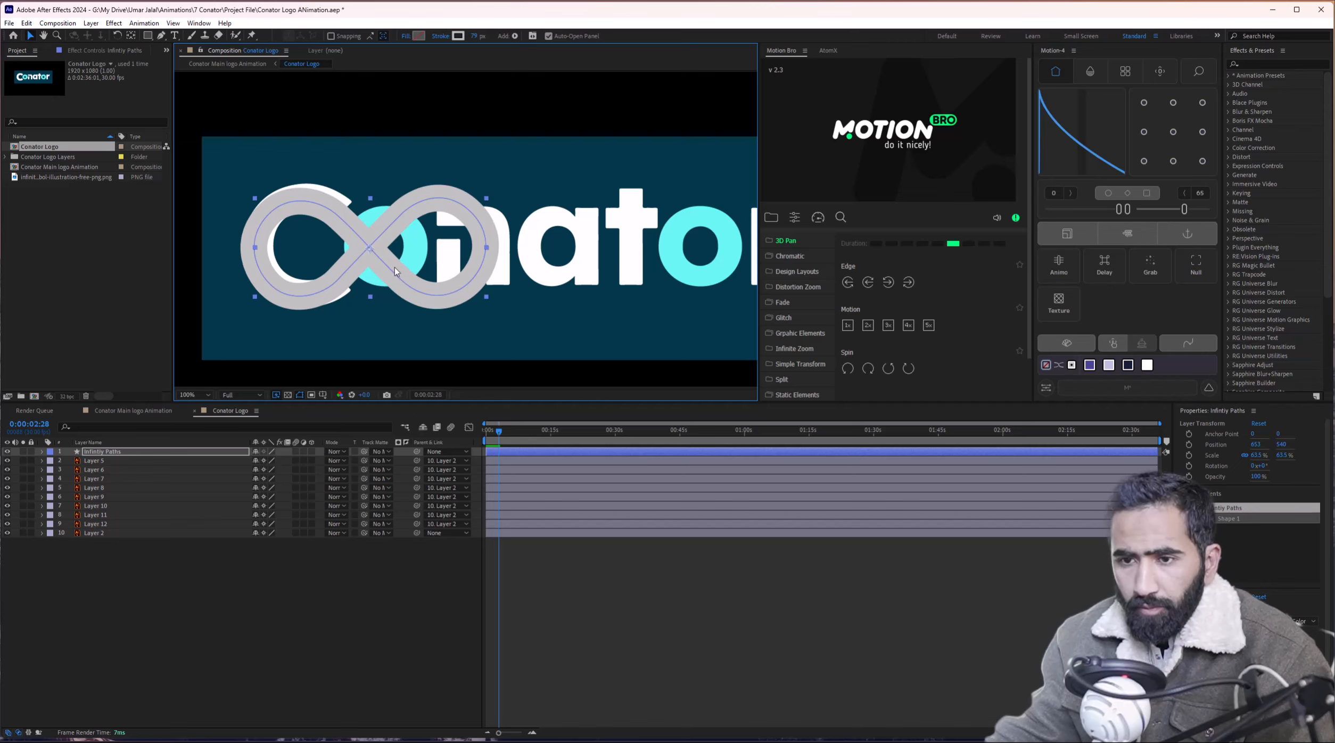
pyautogui.hotkey('ctrl', 'z')
pyautogui.hotkey('ctrl', 'z')
pyautogui.hotkey('ctrl', 'z')
pyautogui.hotkey('ctrl', 'z')
pyautogui.hotkey('ctrl', 'z')
pyautogui.hotkey('ctrl', 'z')
pyautogui.hotkey('ctrl', 'z')
pyautogui.hotkey('ctrl', 'z')
pyautogui.hotkey('ctrl', 'z')
pyautogui.hotkey('ctrl', 'z')
pyautogui.hotkey('ctrl', 'z')
pyautogui.hotkey('ctrl', 'z')
pyautogui.hotkey('ctrl', 'z')
pyautogui.hotkey('ctrl', 'z')
pyautogui.hotkey('ctrl', 'z')
pyautogui.hotkey('ctrl', 'z')
pyautogui.hotkey('ctrl', 'z')
pyautogui.hotkey('ctrl', 'z')
pyautogui.hotkey('ctrl', 'z')
pyautogui.hotkey('ctrl', 'z')
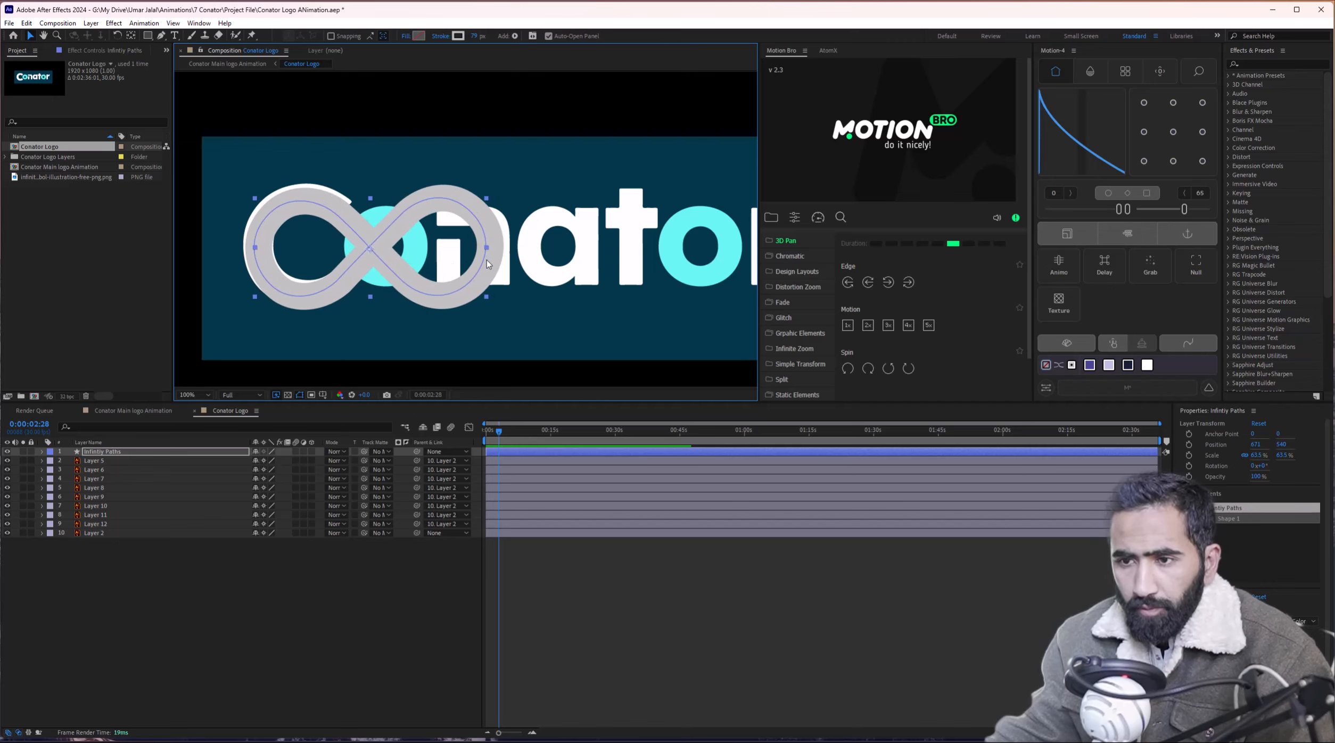
pyautogui.press(',')
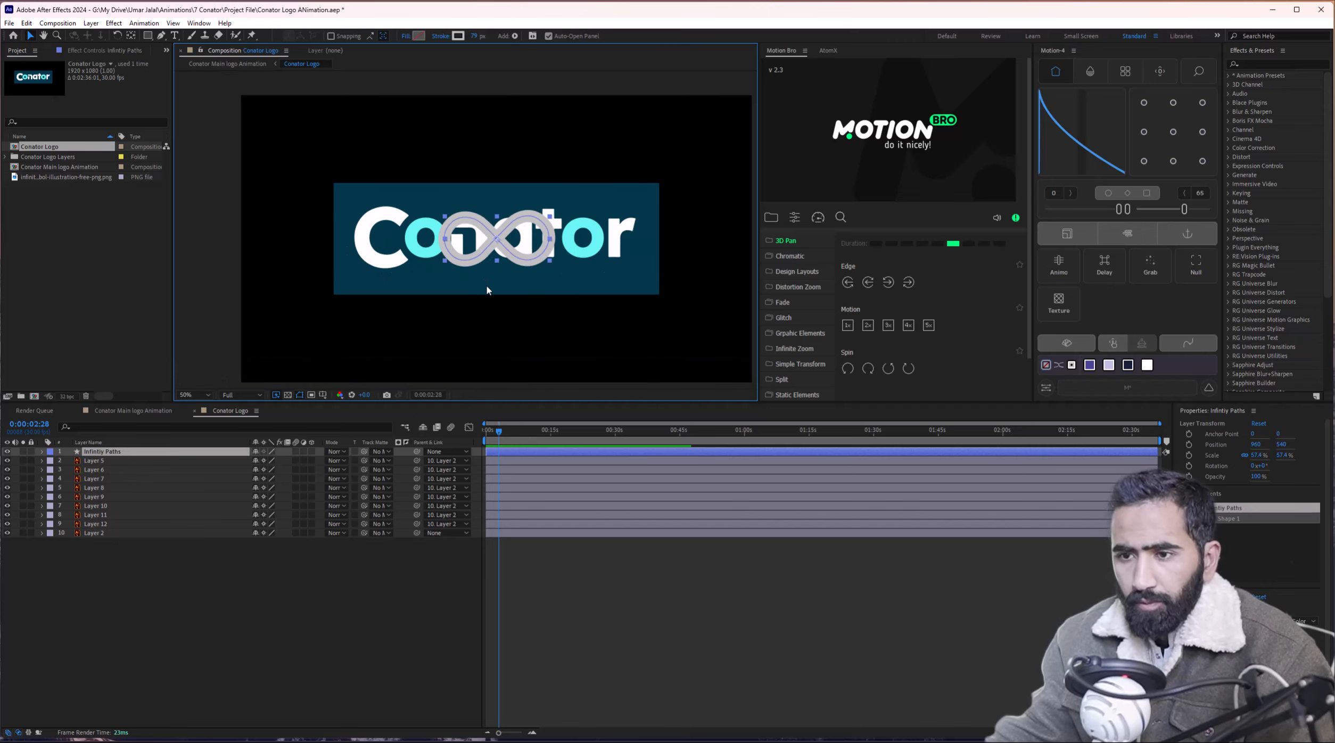
# Drag Layer 2 right so its C and O sit beneath the infinity shape.
pyautogui.click(460, 285)
pyautogui.moveTo(460, 285); pyautogui.dragTo(535, 289)
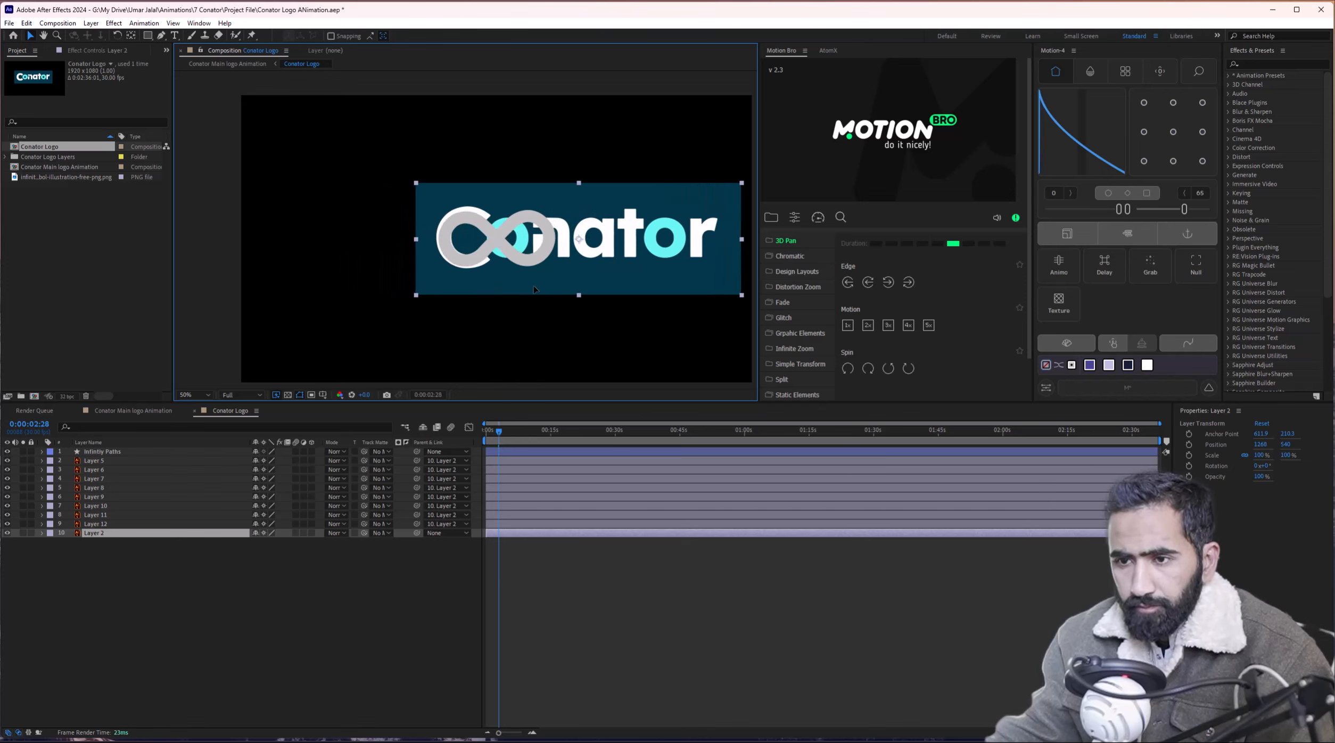
pyautogui.press('.')
pyautogui.moveTo(648, 342); pyautogui.dragTo(505, 294)
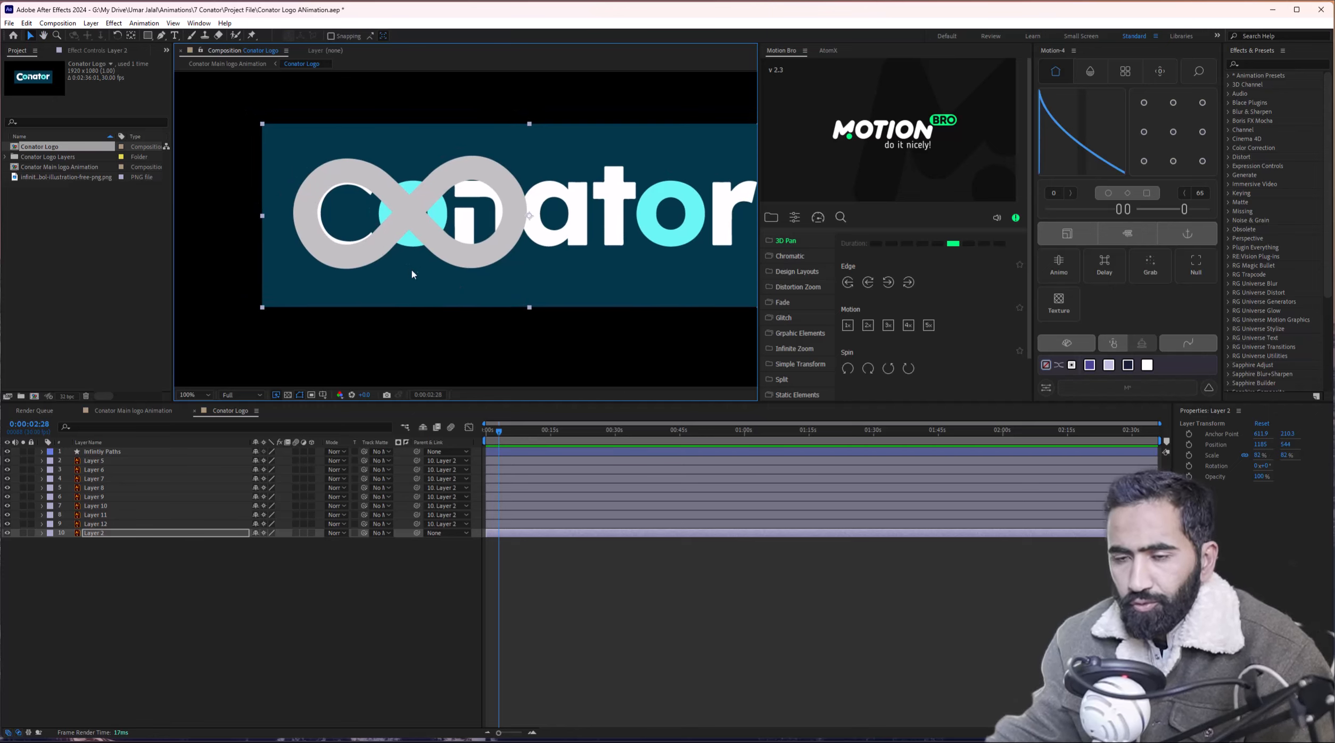
# Rename Layer 5 to 'o' and Layer 12 to 'C'.
pyautogui.click(101, 461)
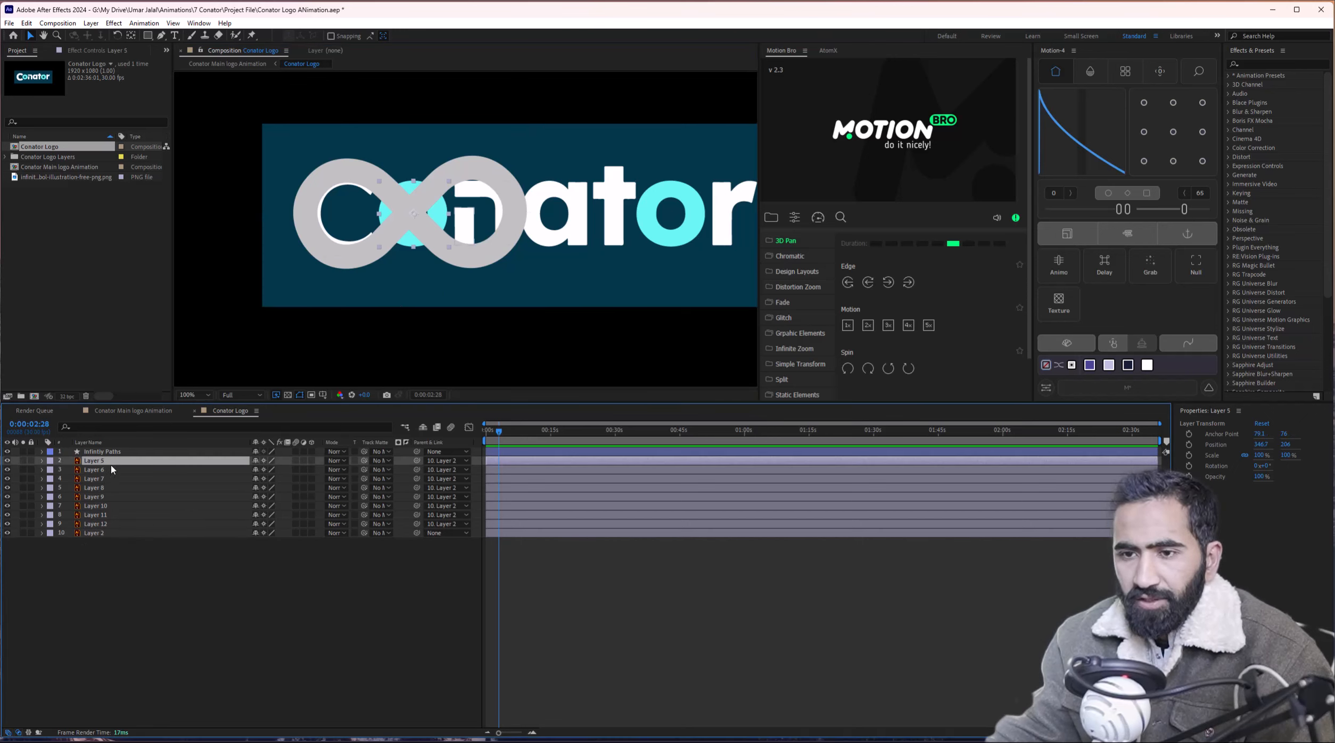
pyautogui.press('Return')
pyautogui.write('o')
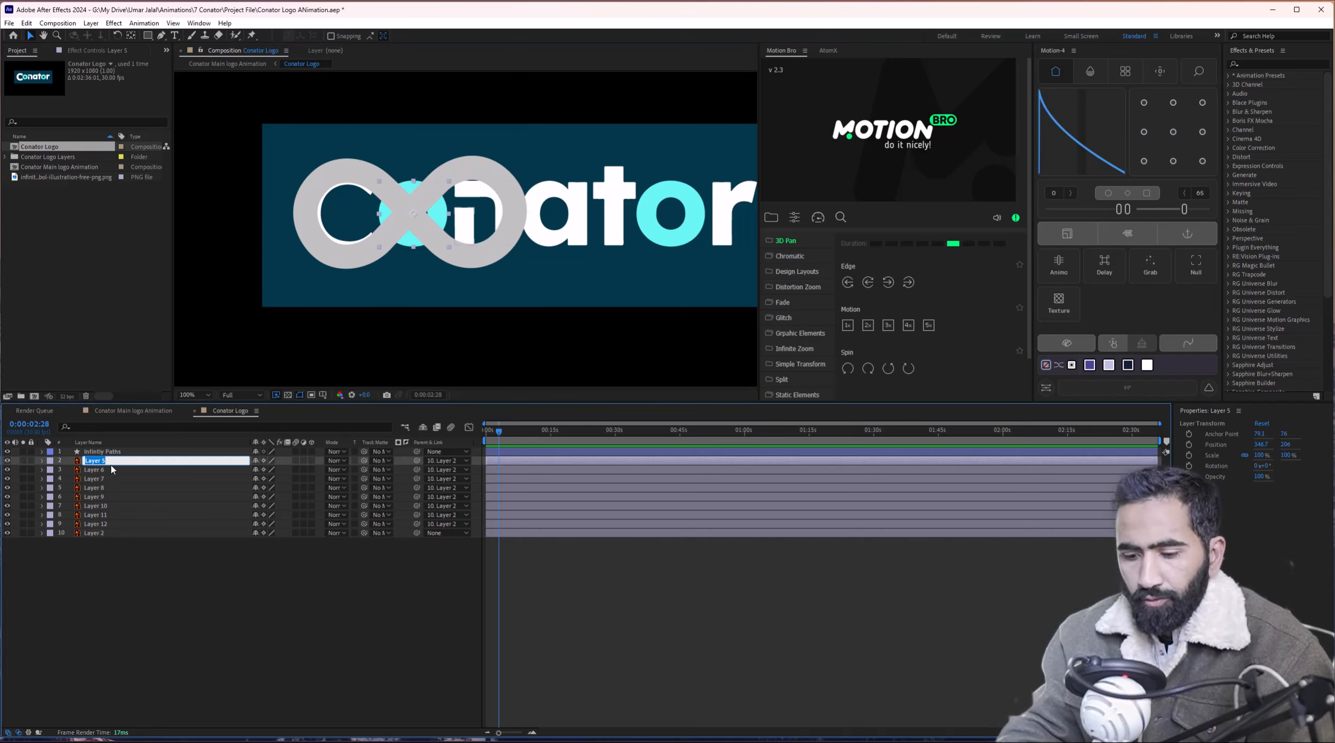
pyautogui.click(111, 469)
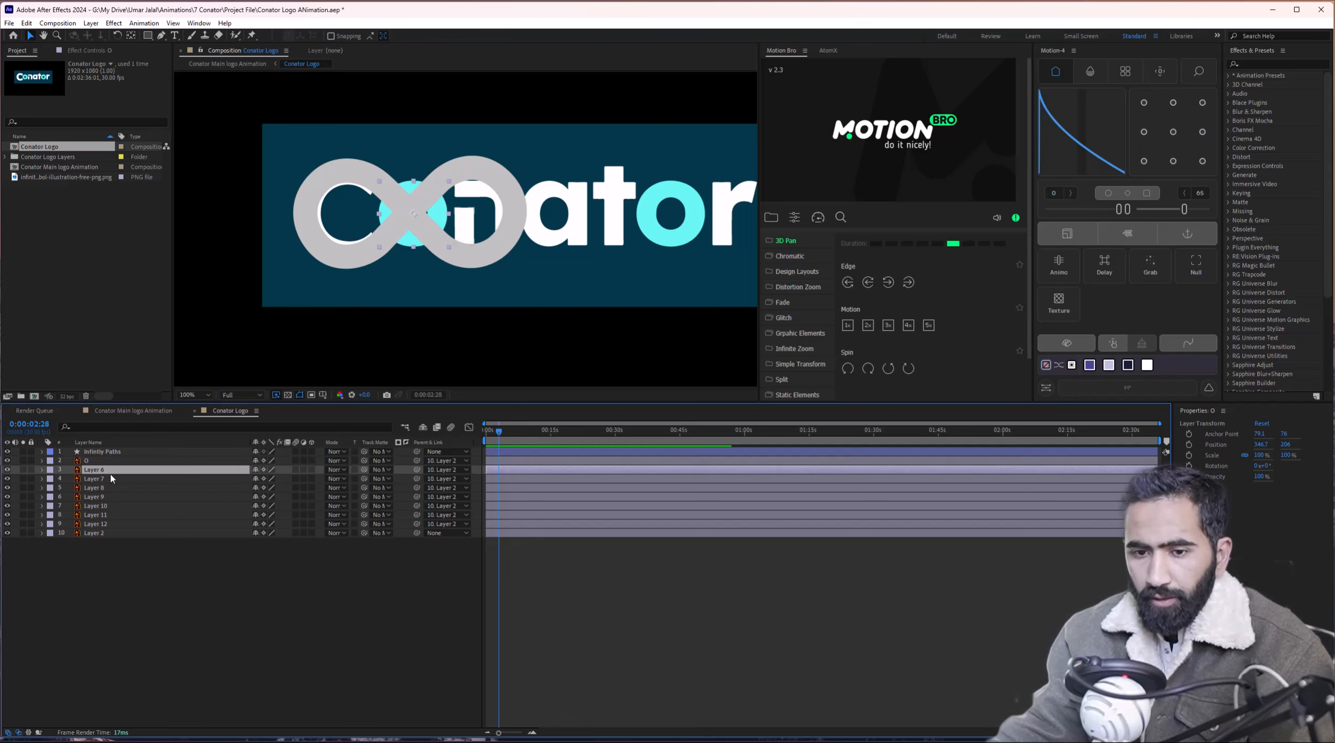
pyautogui.click(94, 534)
pyautogui.click(96, 525)
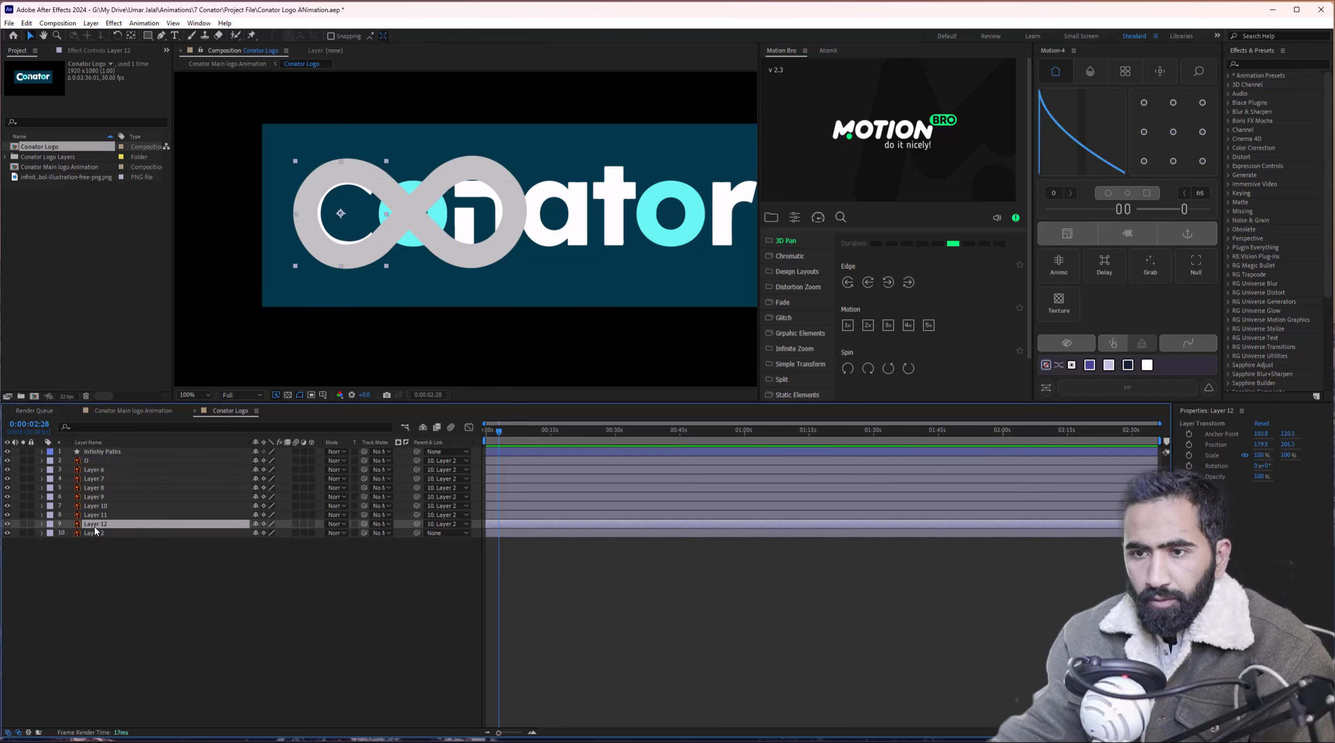
pyautogui.press('Return')
pyautogui.write('C')
pyautogui.press('Return')
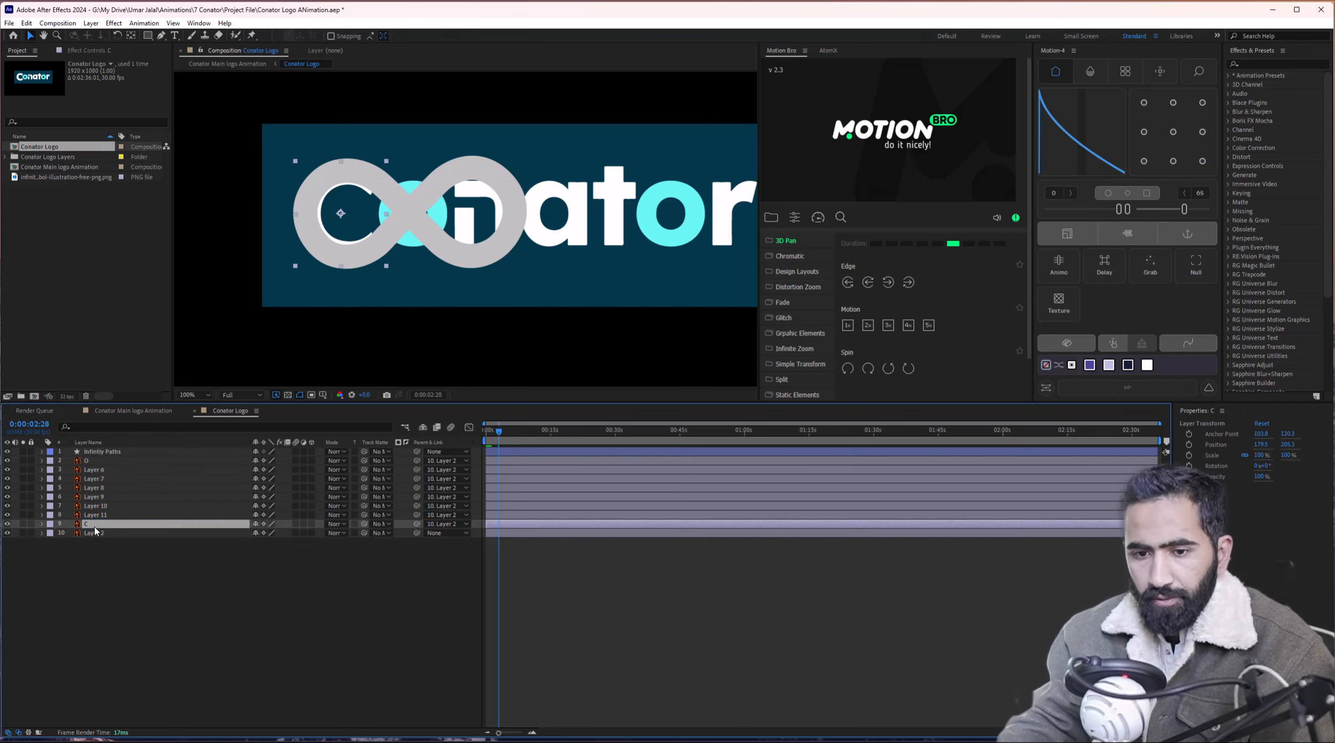
# Give the O and C layers a Yellow label.
pyautogui.click(104, 470)
pyautogui.click(98, 461)
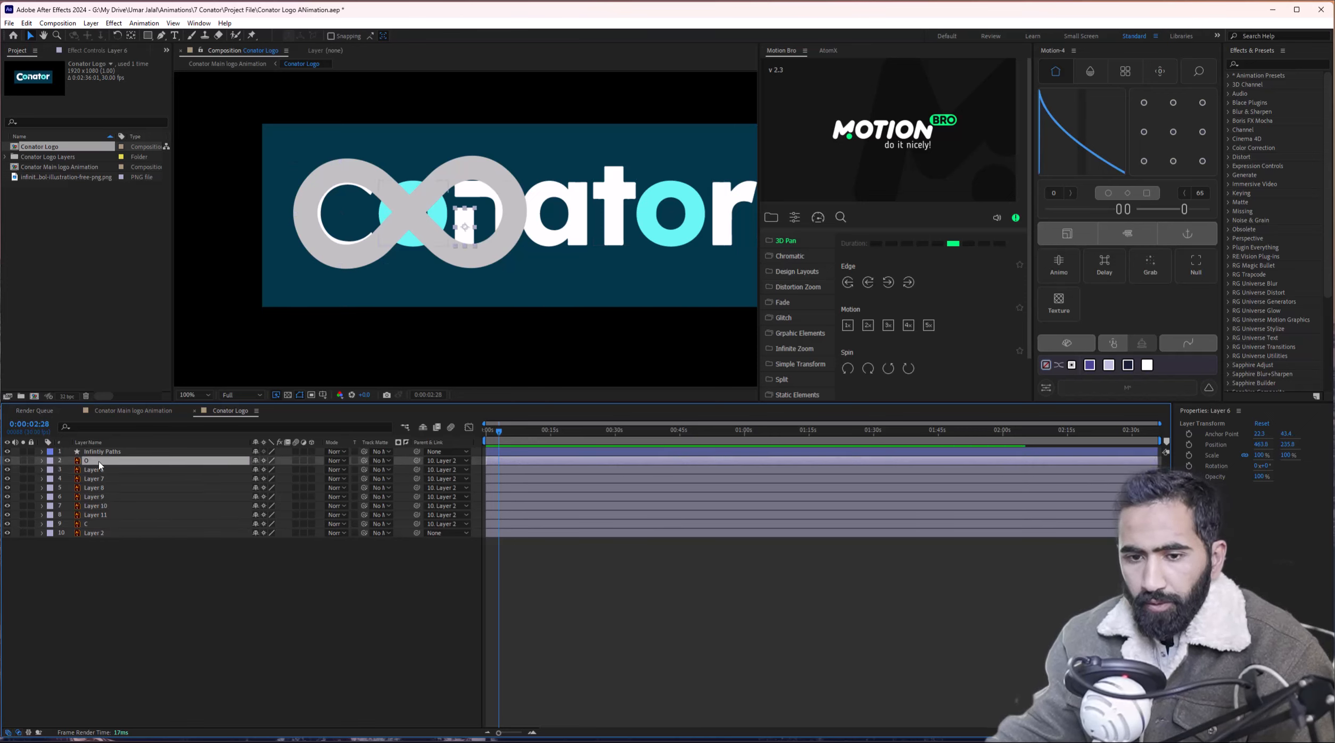
pyautogui.keyDown('ctrl'); pyautogui.click(94, 523); pyautogui.keyUp('ctrl')
pyautogui.click(50, 461)
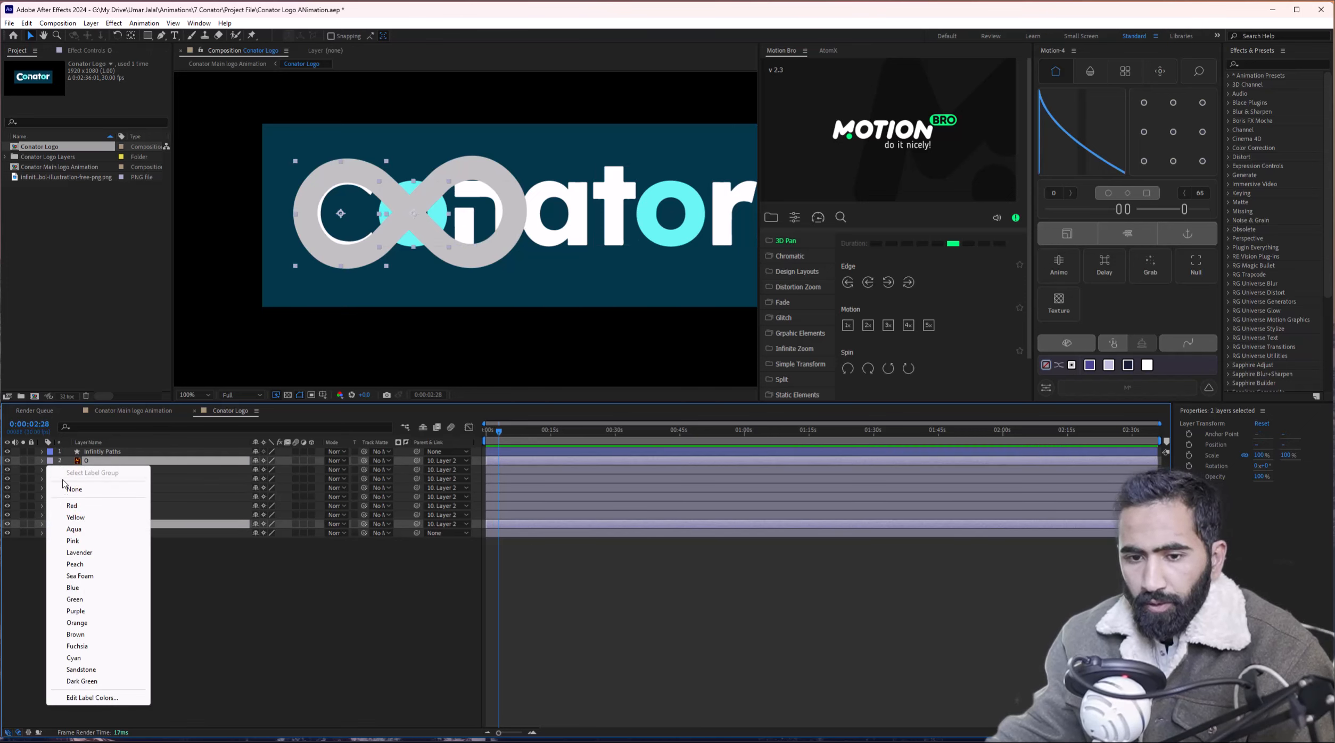
pyautogui.click(75, 517)
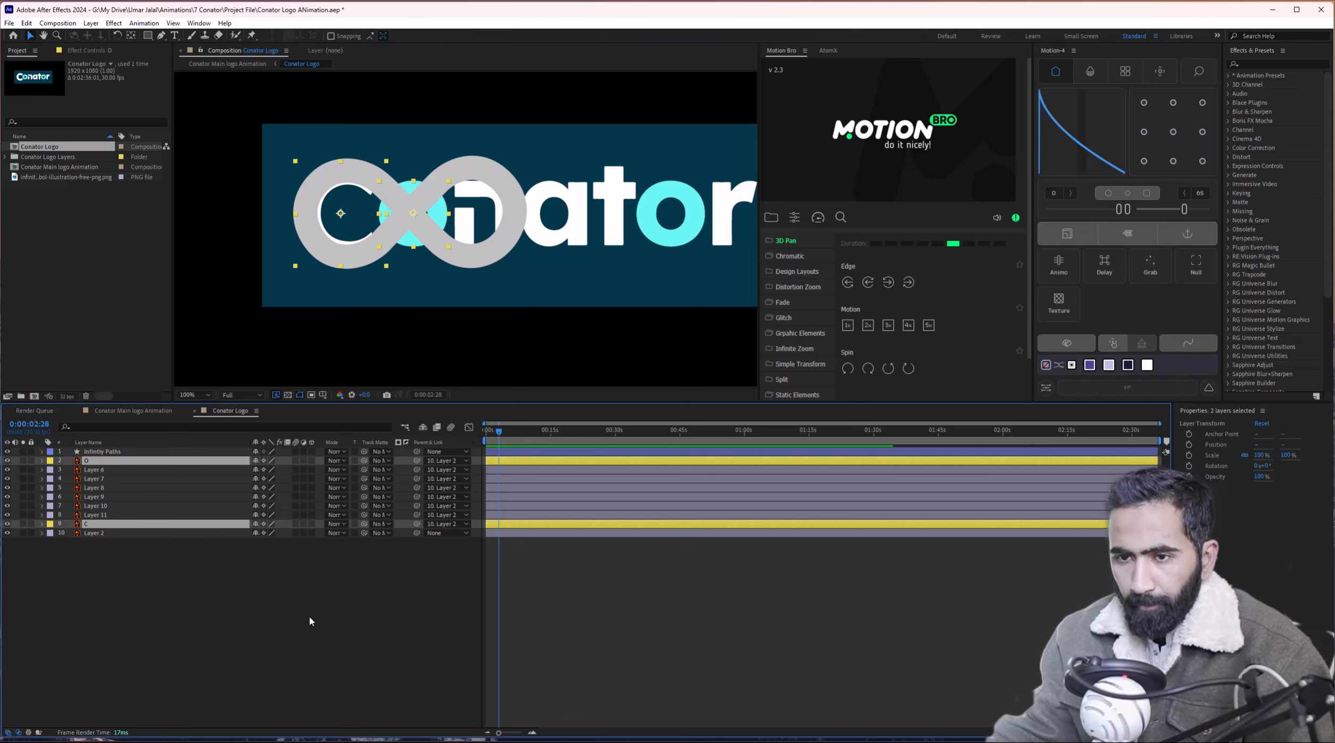
pyautogui.click(311, 621)
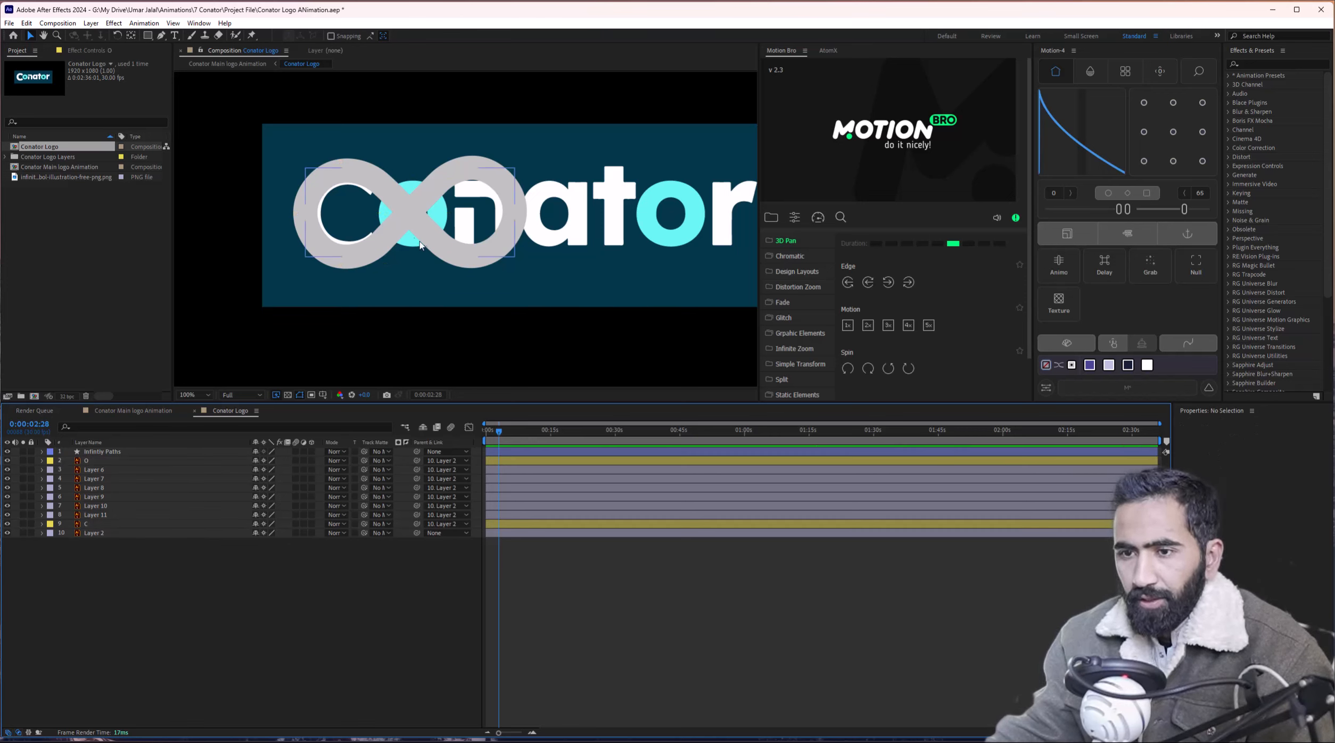
# Hide Layers 6 through 11, leaving the infinity shape over the circle.
pyautogui.click(94, 470)
pyautogui.keyDown('shift'); pyautogui.click(96, 515); pyautogui.keyUp('shift')
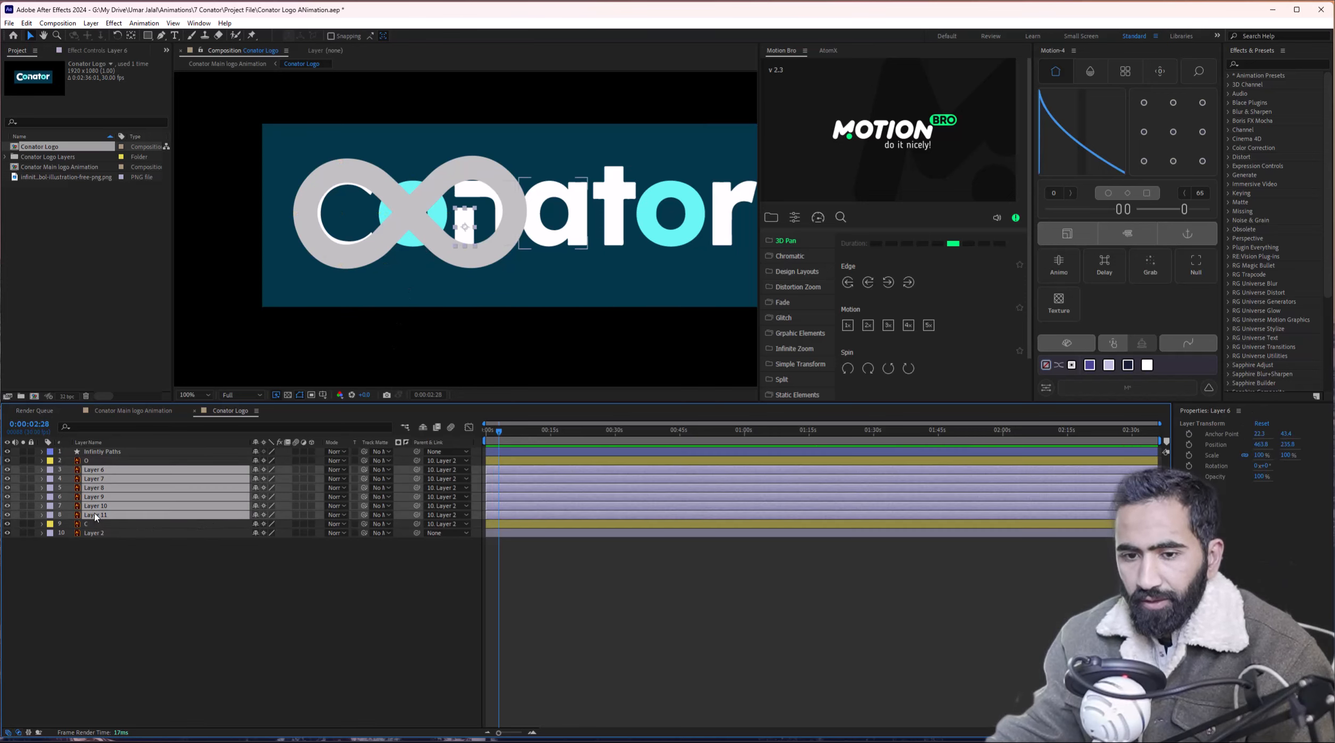
pyautogui.moveTo(8, 471); pyautogui.dragTo(4, 512)
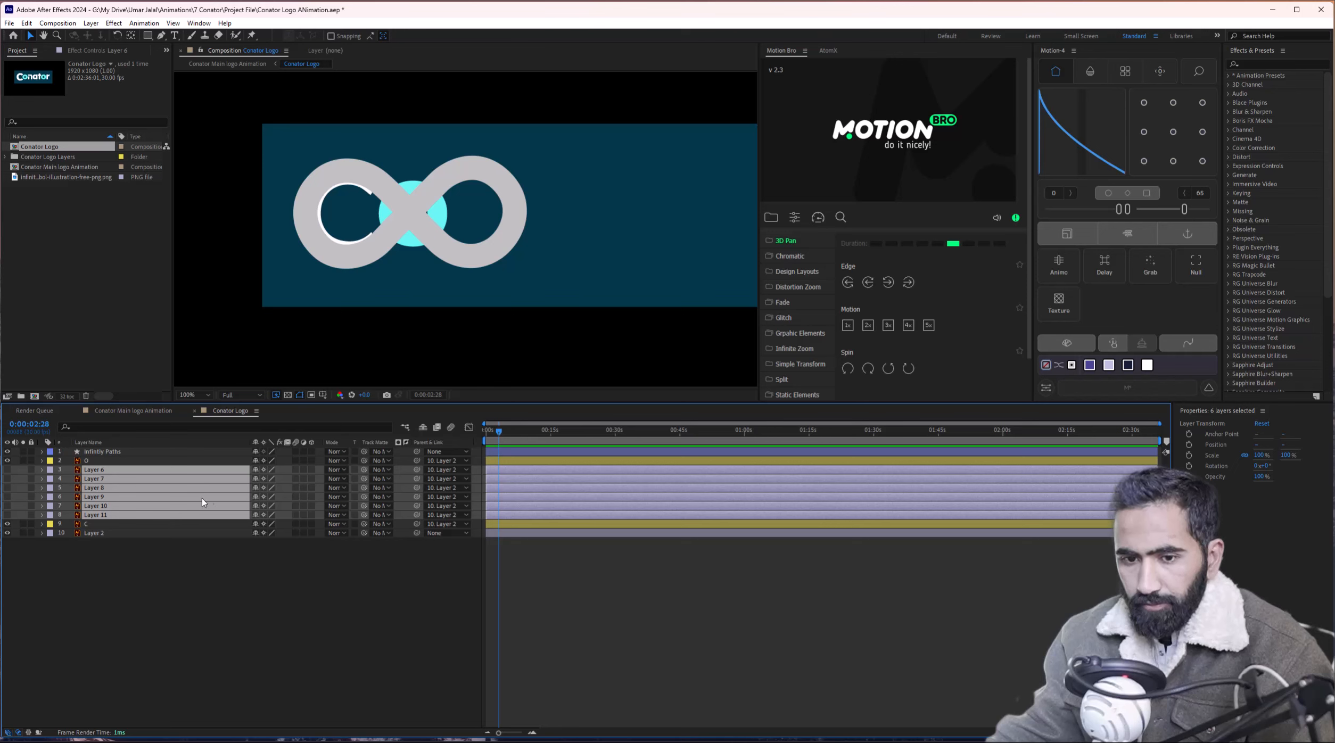
pyautogui.hotkey('ctrl', 'z')
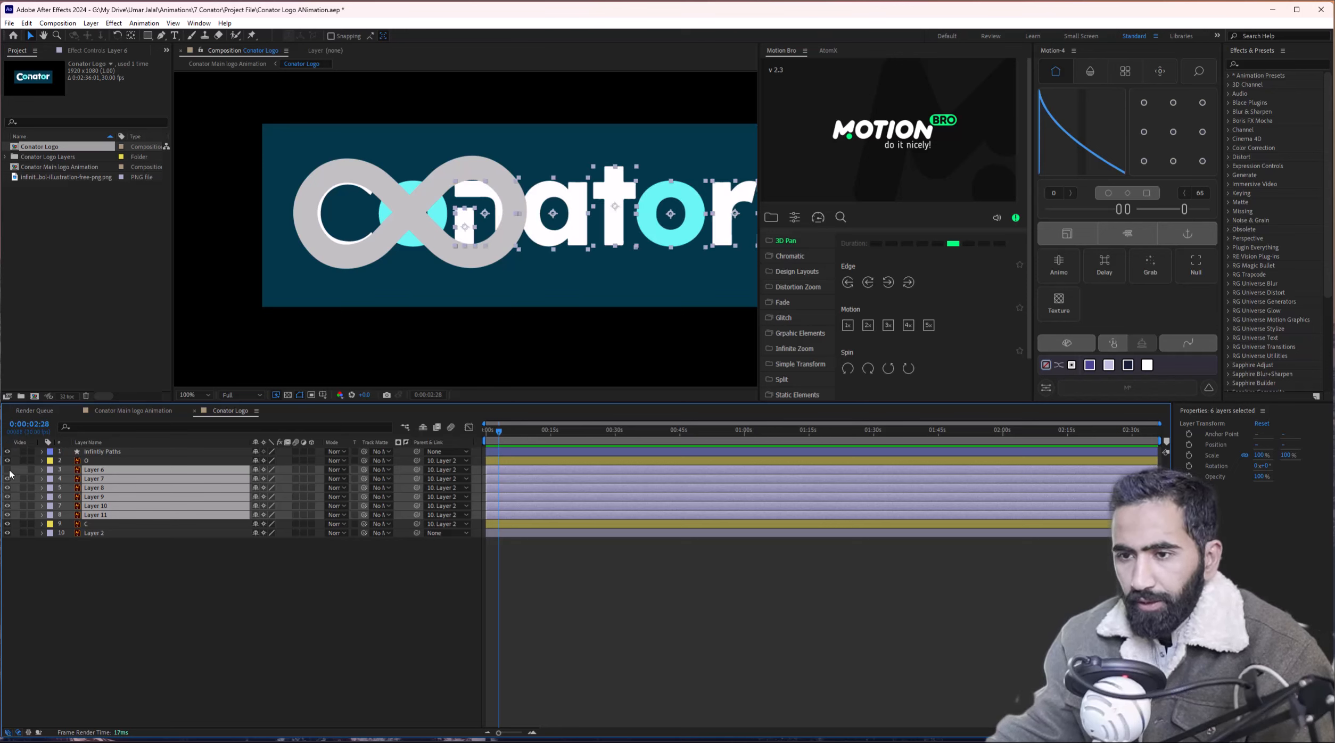
pyautogui.moveTo(10, 474); pyautogui.dragTo(8, 515)
pyautogui.click(480, 241)
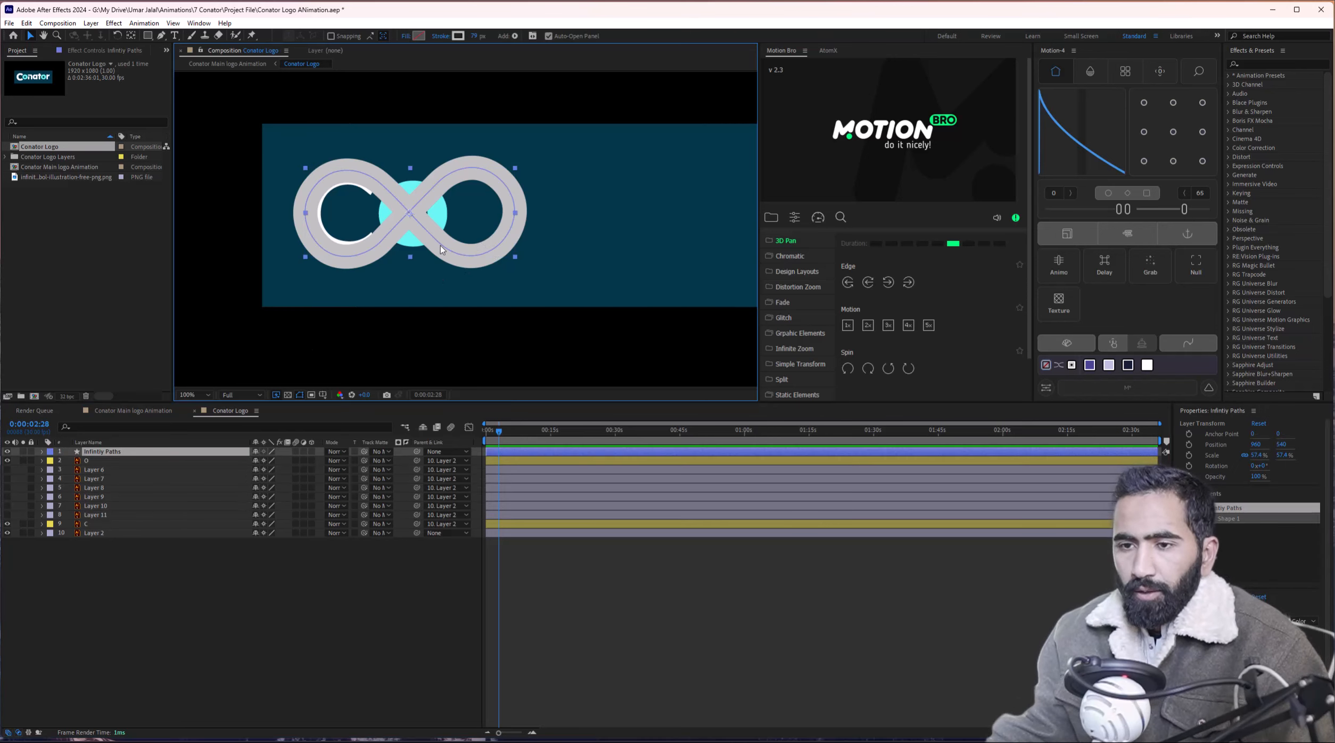
# Reveal the O layer's Position and Scale and set a keyframe on each.
pyautogui.moveTo(440, 245); pyautogui.dragTo(463, 253)
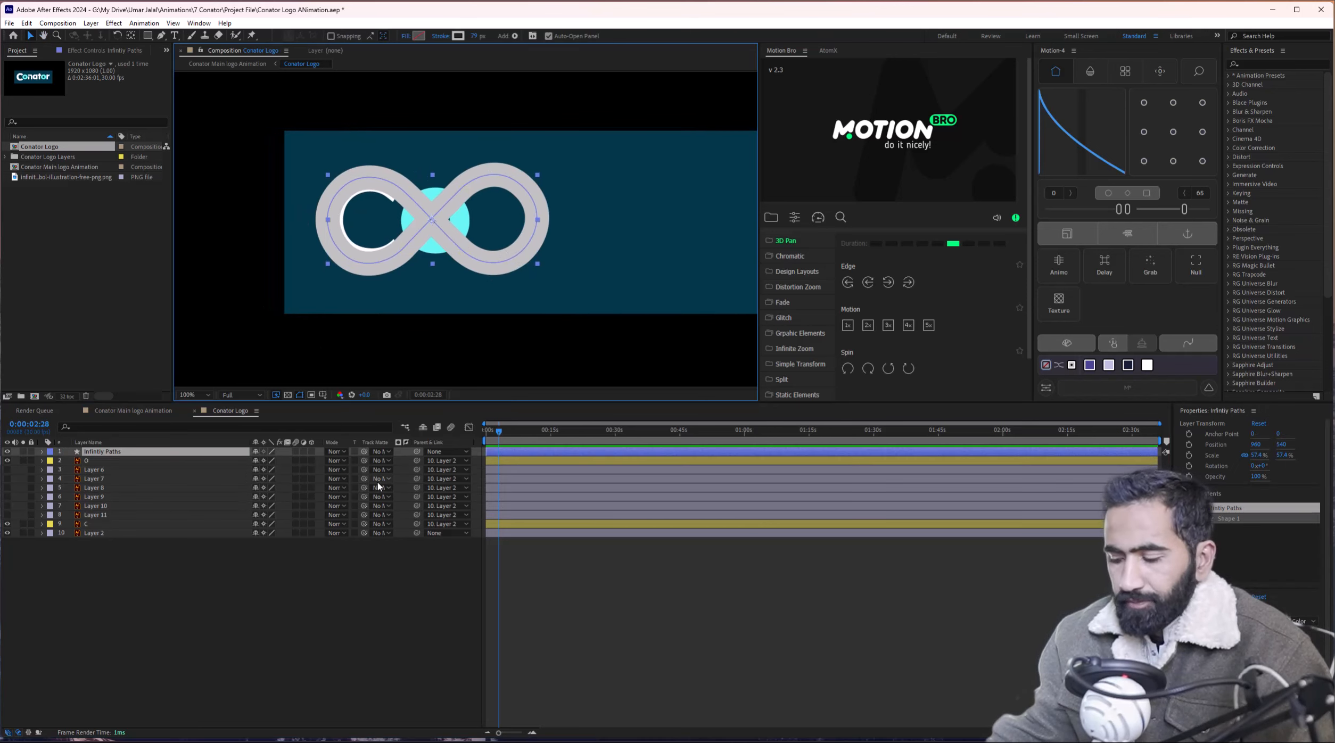
pyautogui.click(129, 463)
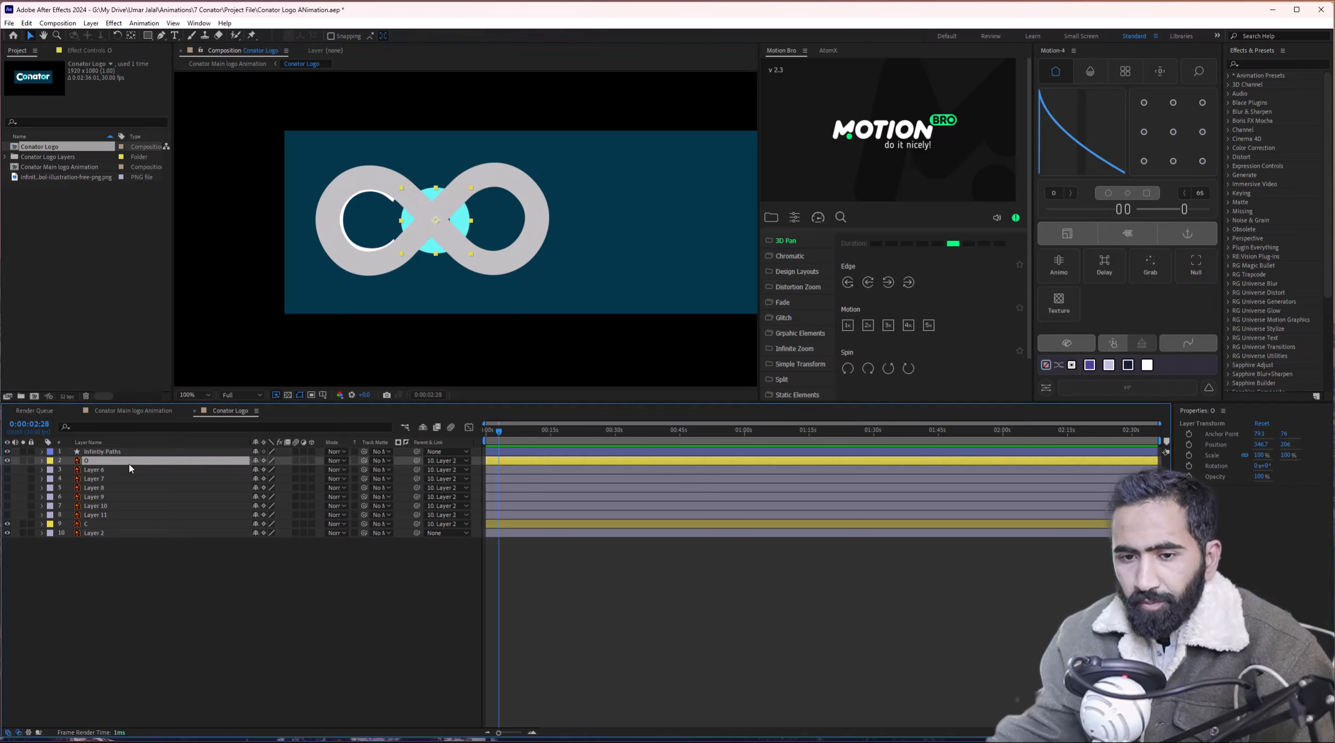
pyautogui.press('p')
pyautogui.hotkey('shift', 's')
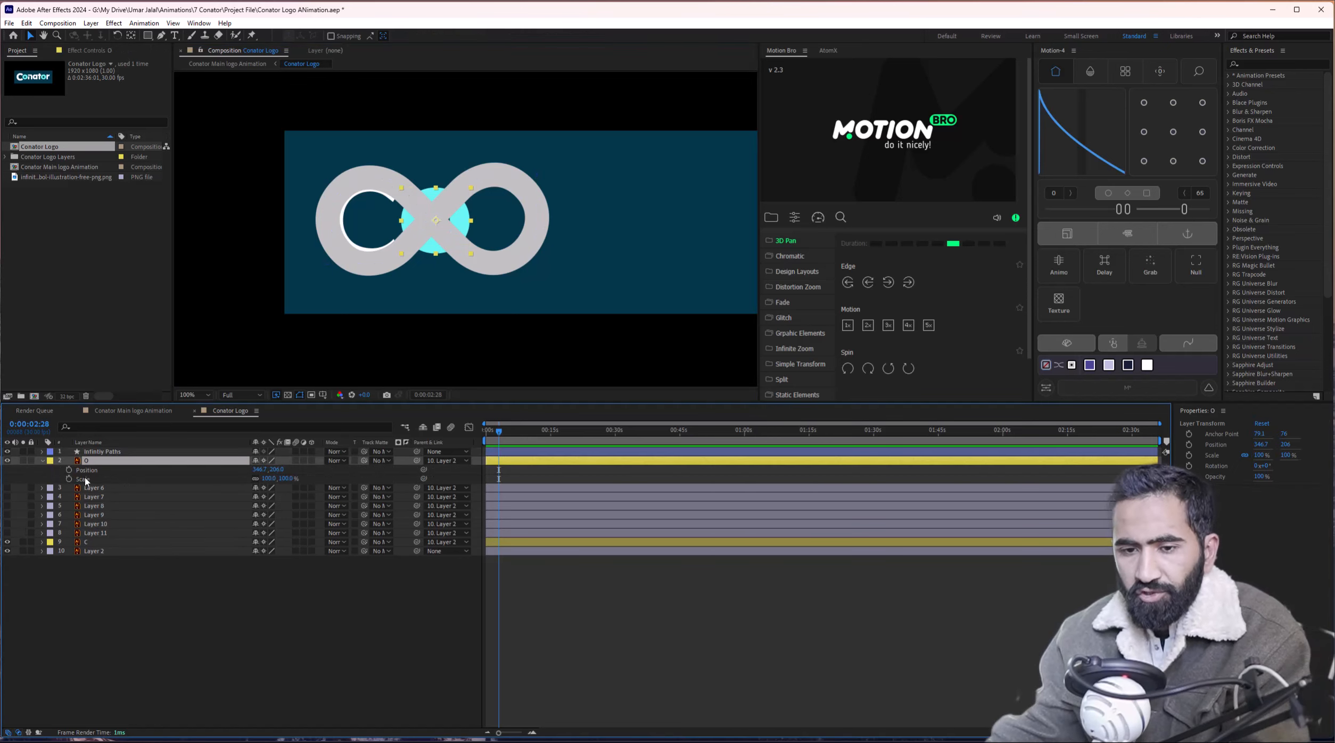
pyautogui.click(69, 470)
pyautogui.click(69, 479)
# At 0:00:01:04, shift the O's keyframes later and scale O to 164.1% inside the right loop.
pyautogui.scroll(1, 512, 488)
pyautogui.moveTo(512, 487); pyautogui.dragTo(731, 513)
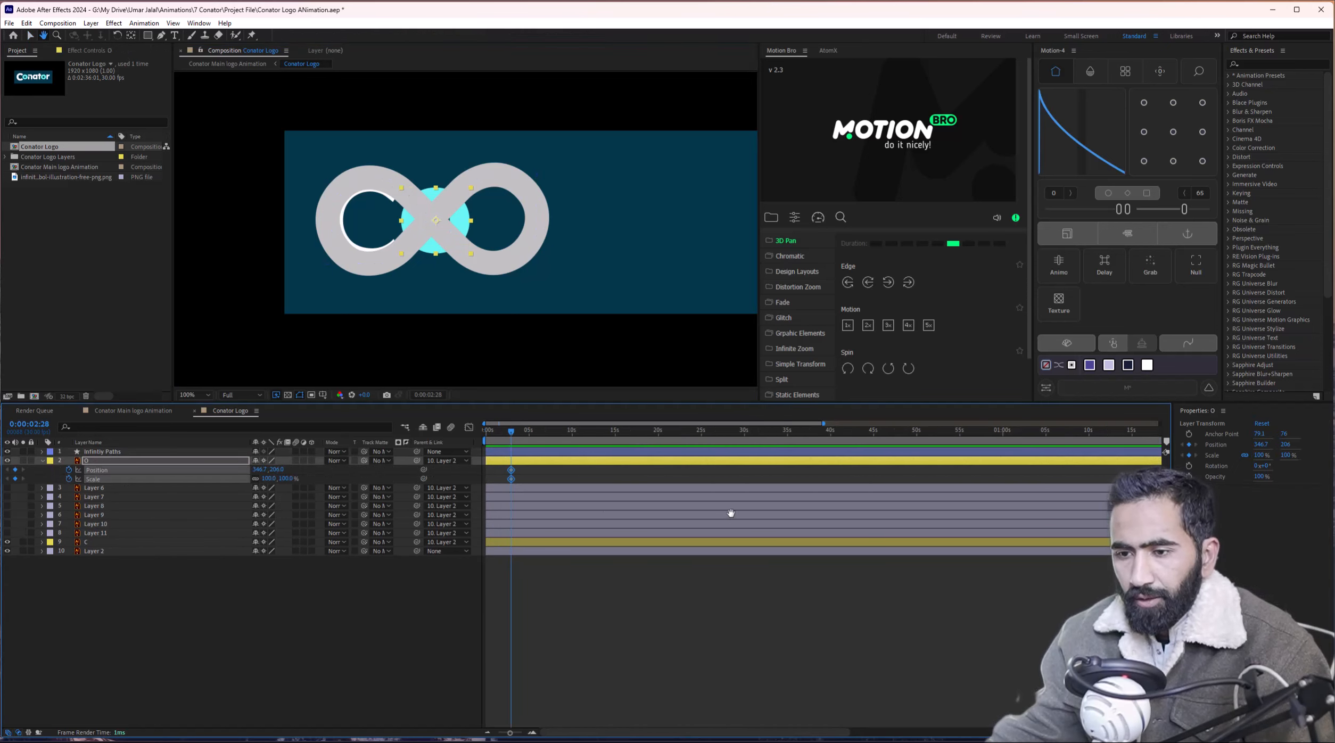
pyautogui.scroll(2, 493, 496)
pyautogui.moveTo(493, 495); pyautogui.dragTo(736, 504)
pyautogui.moveTo(587, 471); pyautogui.dragTo(546, 470)
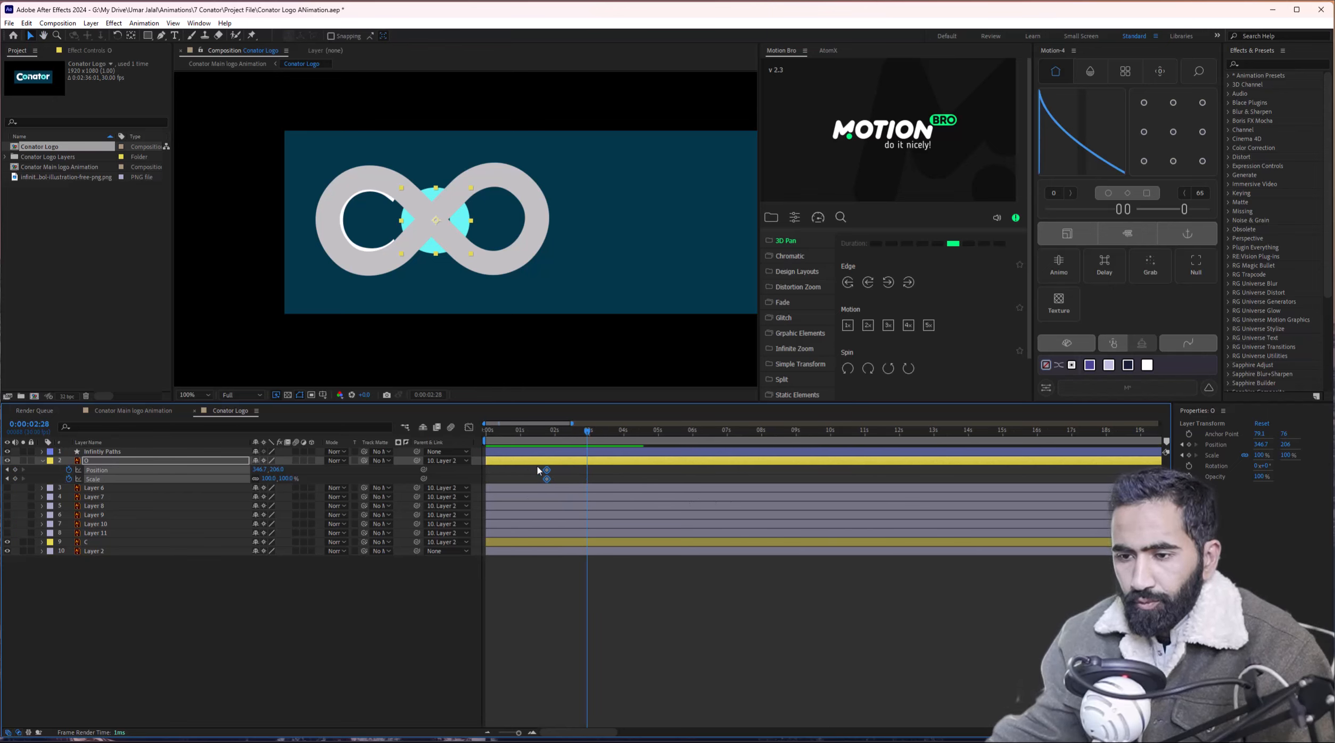
pyautogui.click(525, 431)
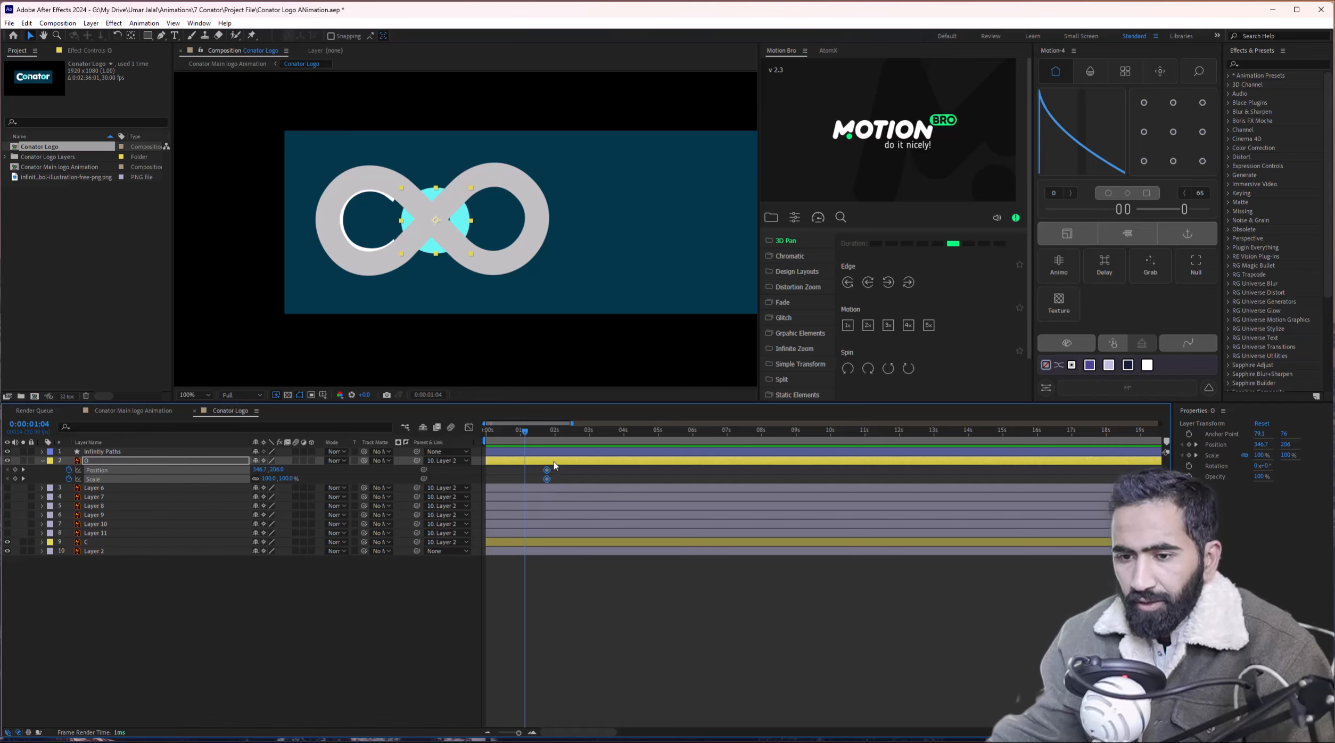
pyautogui.moveTo(547, 479); pyautogui.dragTo(551, 477)
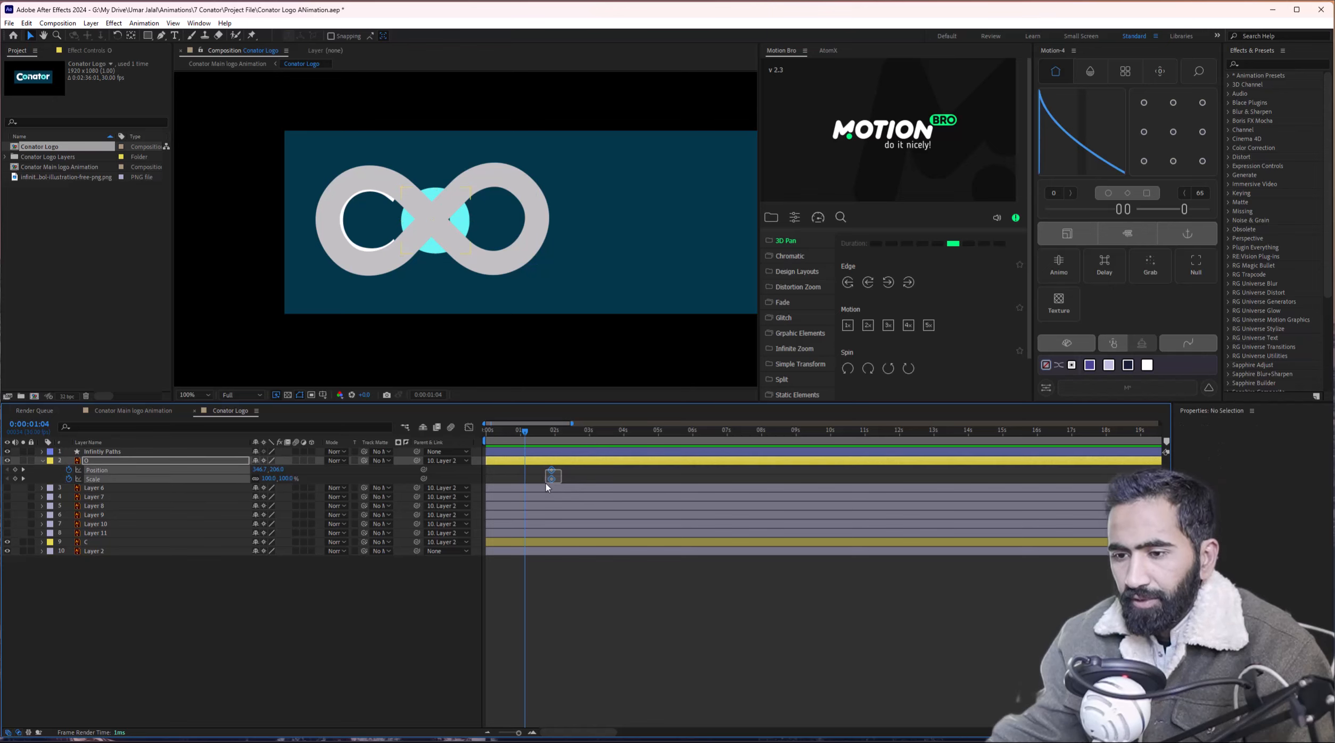
pyautogui.moveTo(552, 475); pyautogui.dragTo(554, 475)
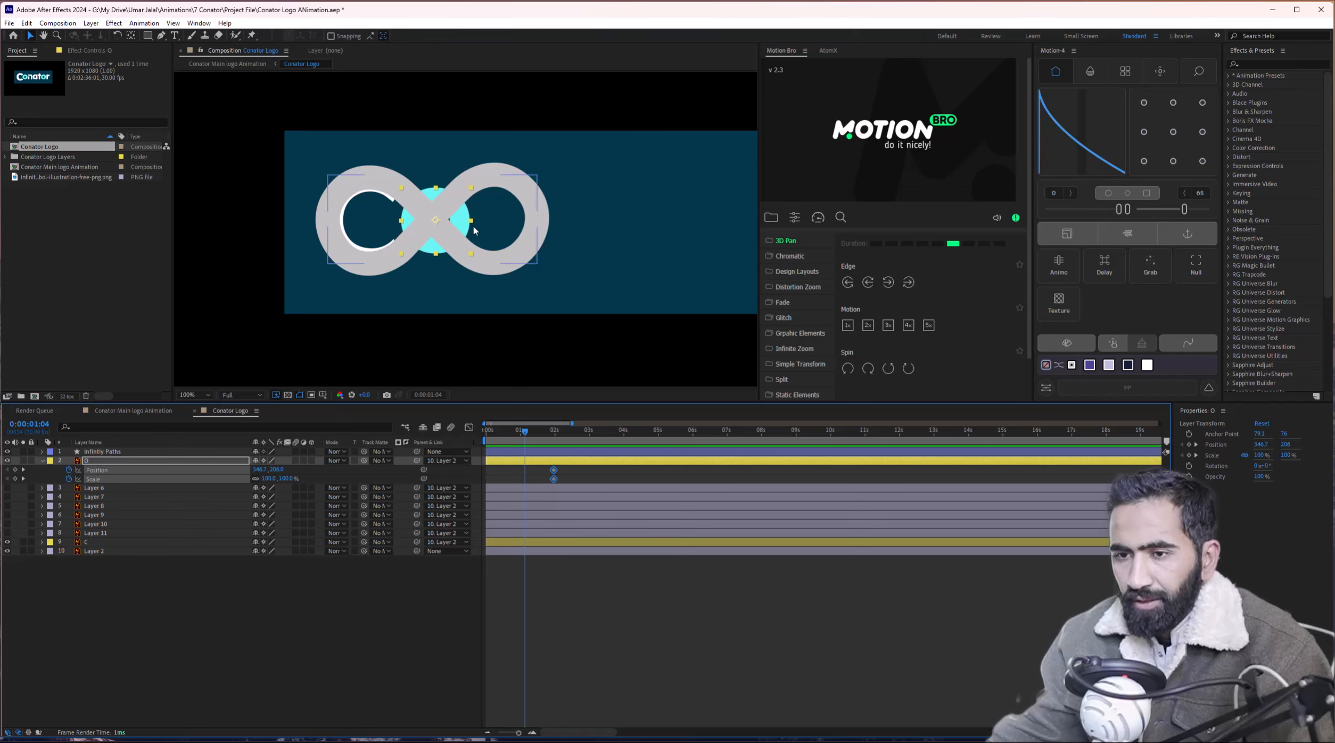
pyautogui.moveTo(471, 221); pyautogui.dragTo(526, 234)
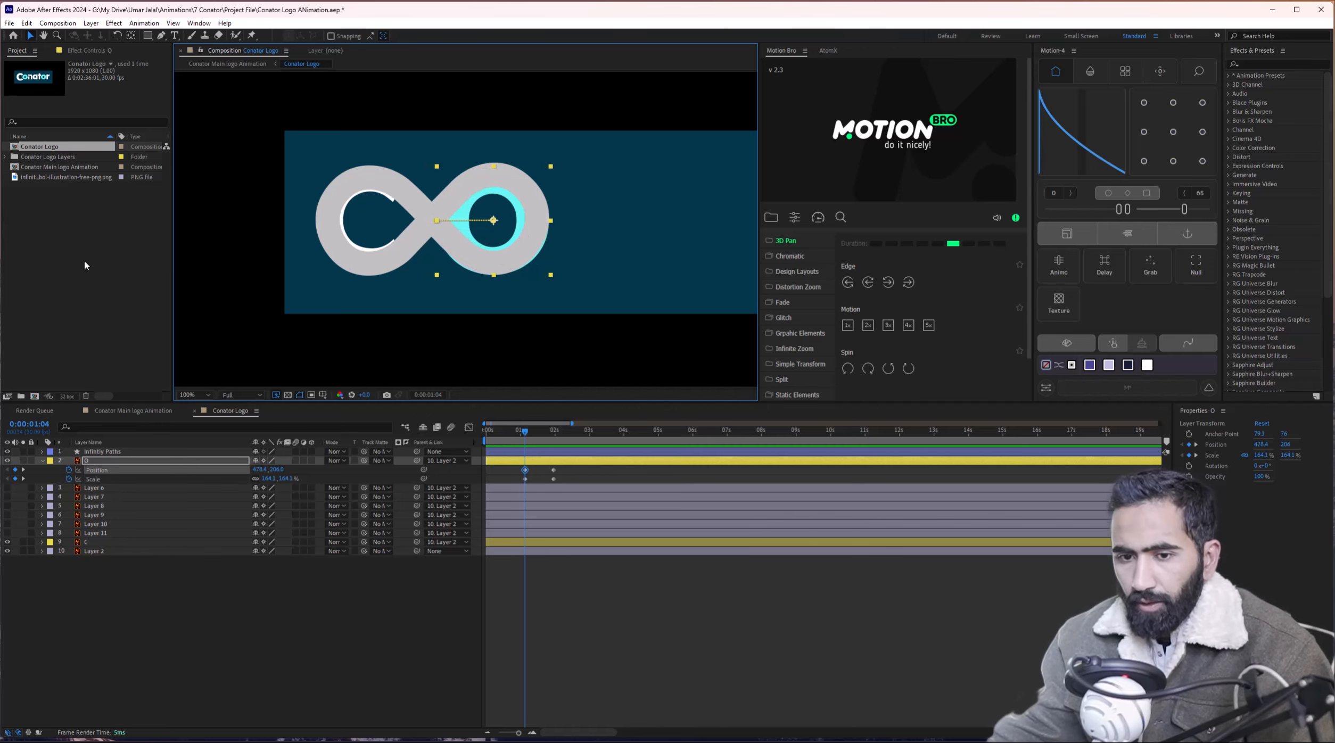
pyautogui.click(43, 452)
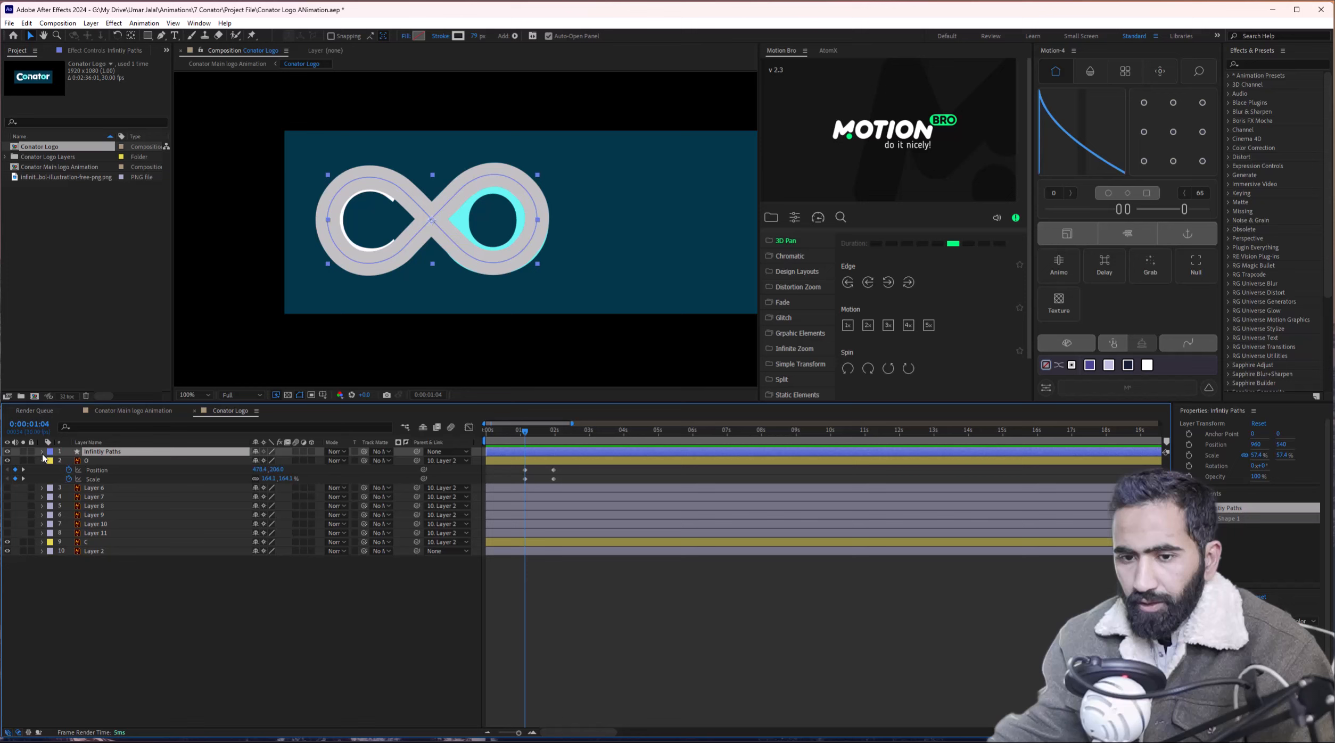
pyautogui.click(8, 452)
pyautogui.click(530, 462)
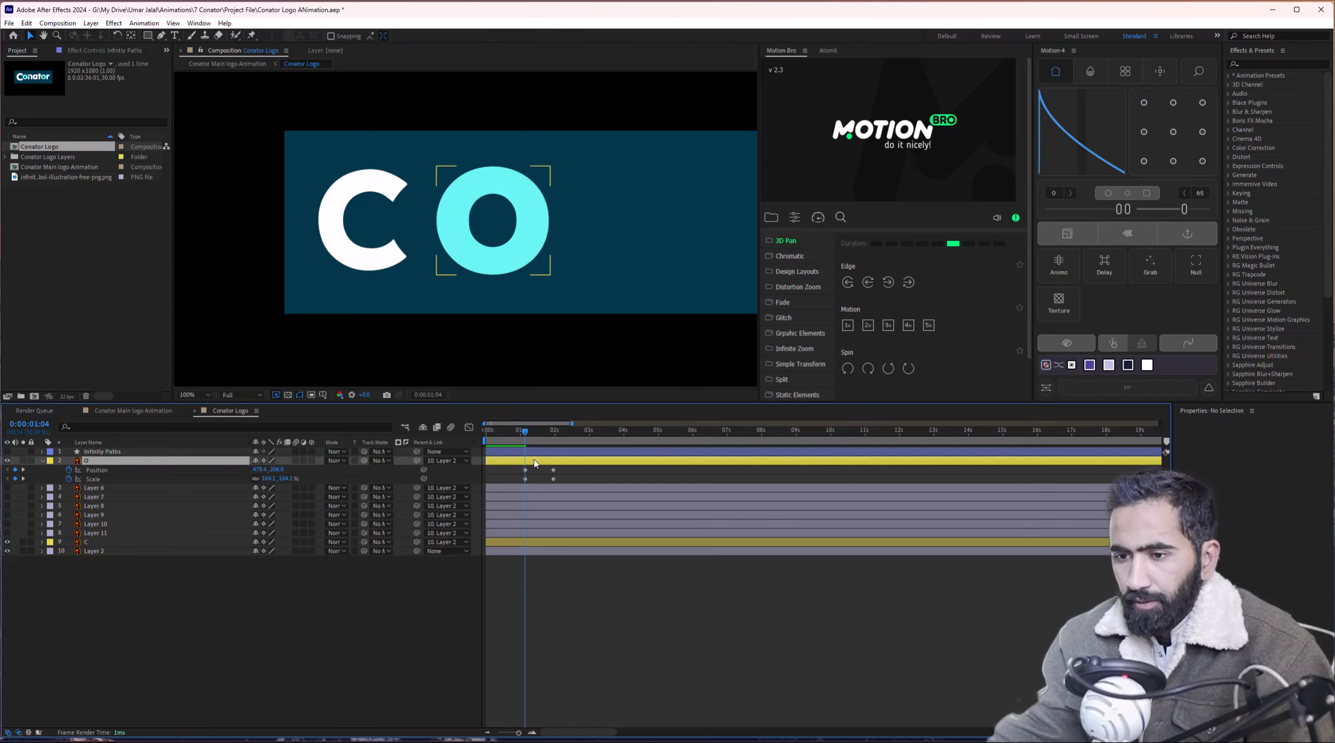
pyautogui.click(1267, 62)
pyautogui.write('stroke')
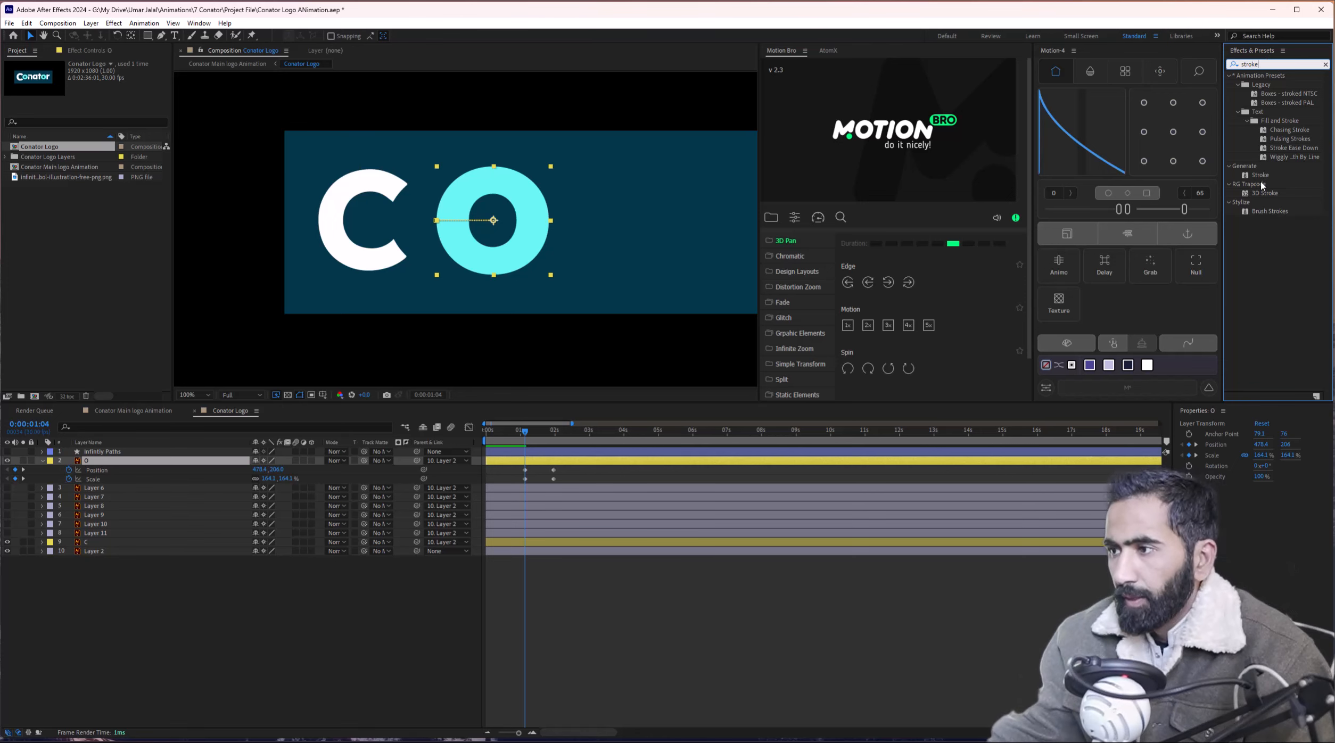
pyautogui.moveTo(1260, 174)
pyautogui.mouseDown()
pyautogui.moveTo(1198, 224)
pyautogui.moveTo(511, 459)
pyautogui.mouseUp()
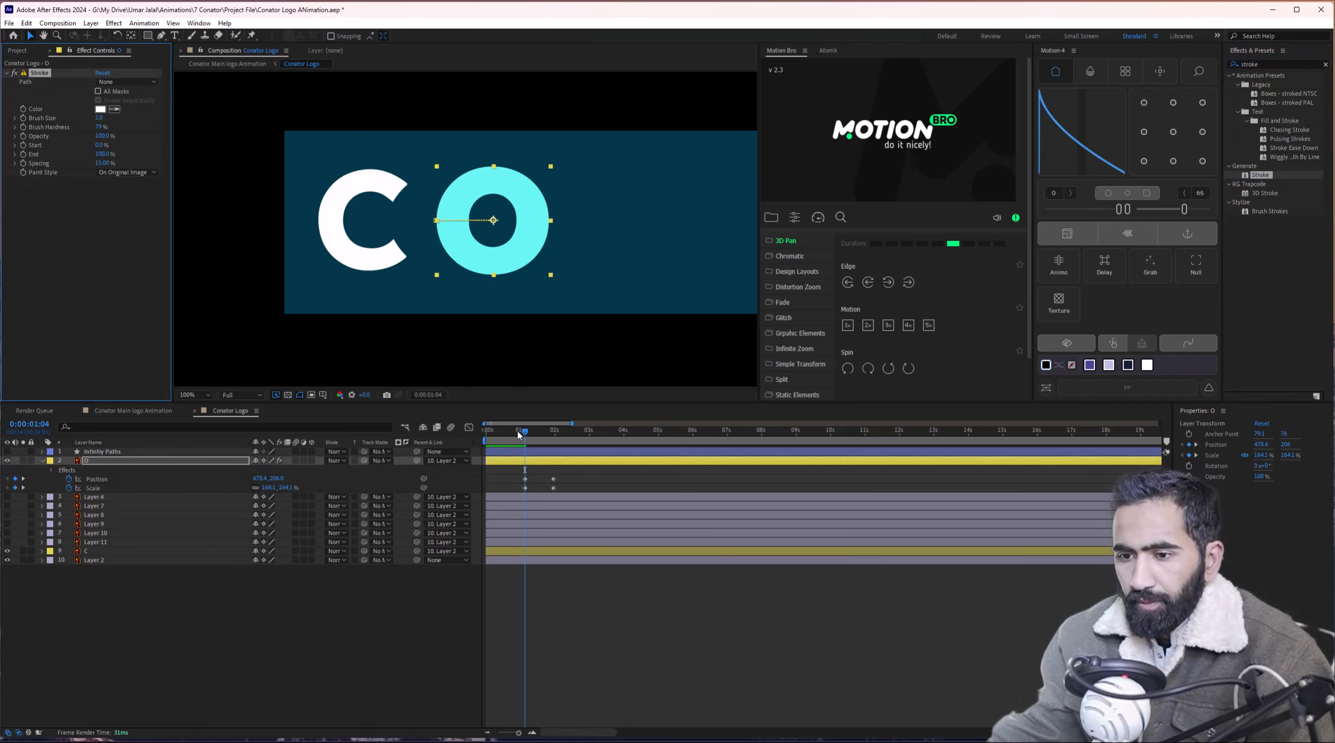
pyautogui.click(106, 82)
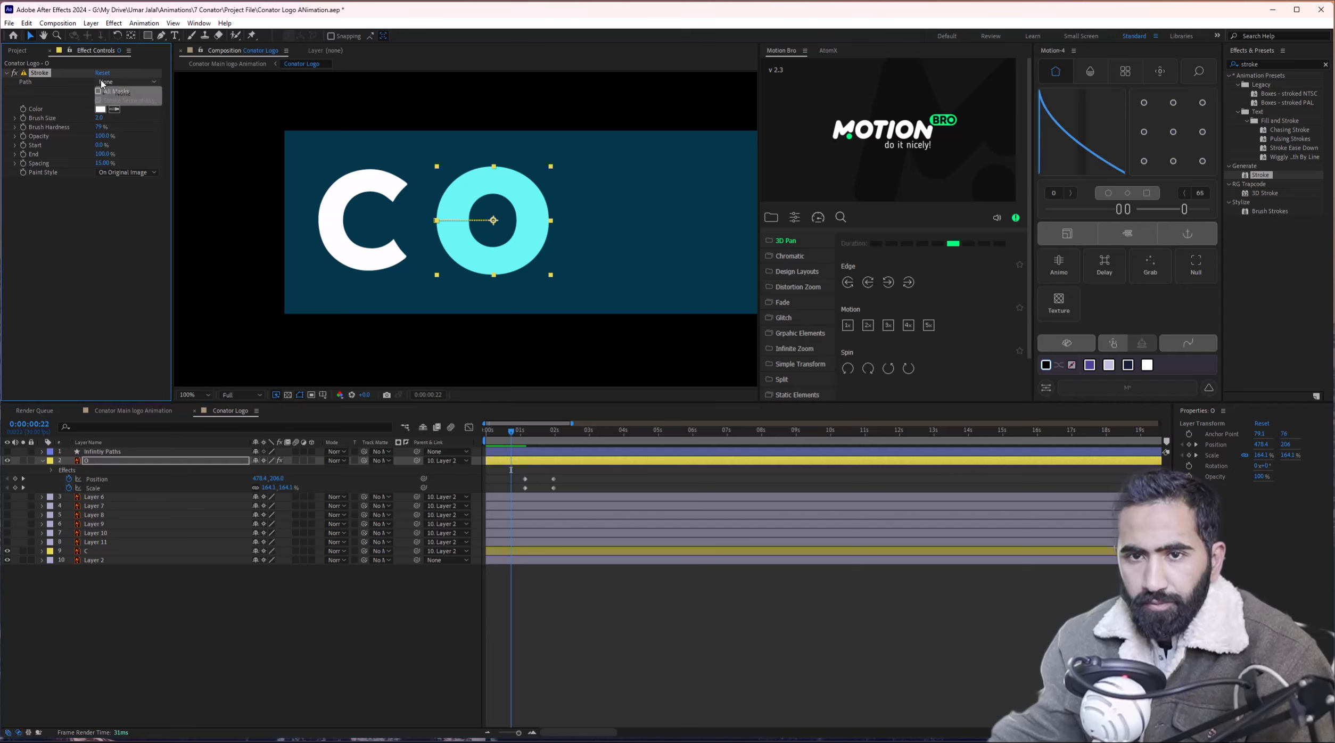
pyautogui.click(107, 91)
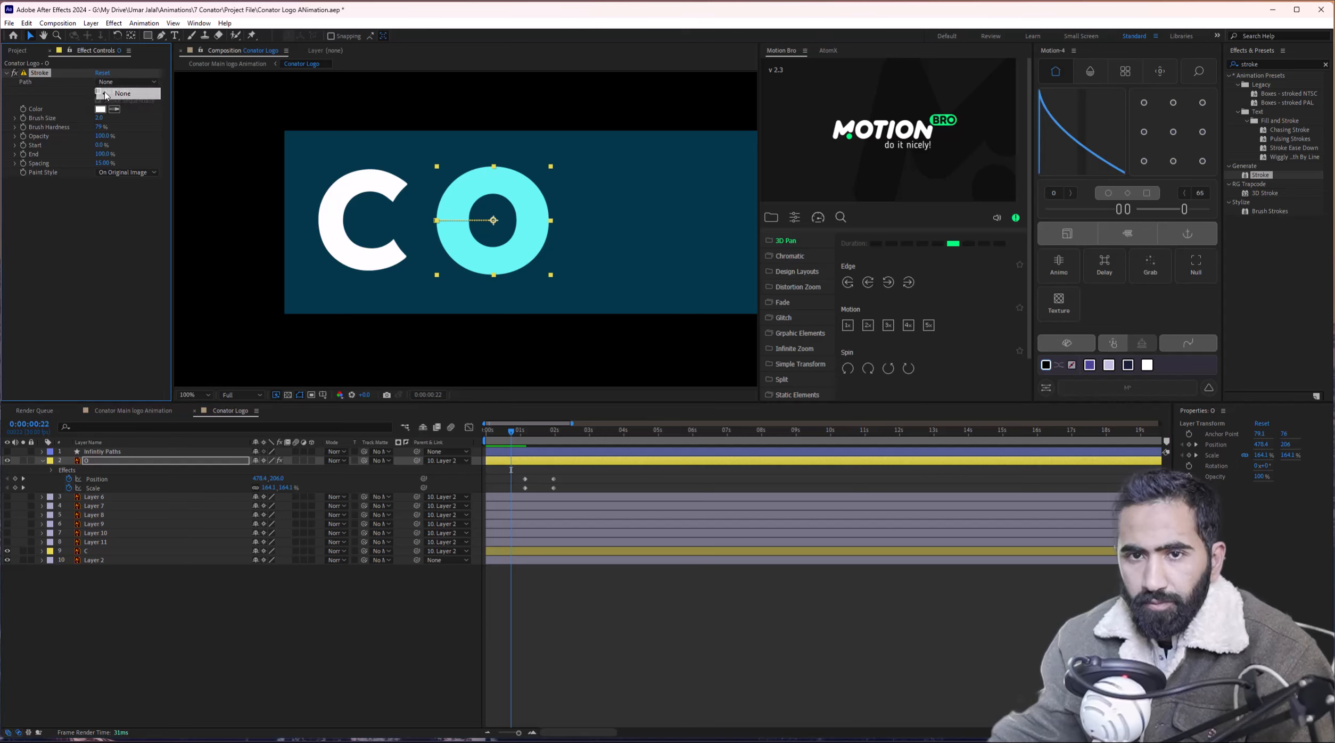
pyautogui.click(24, 73)
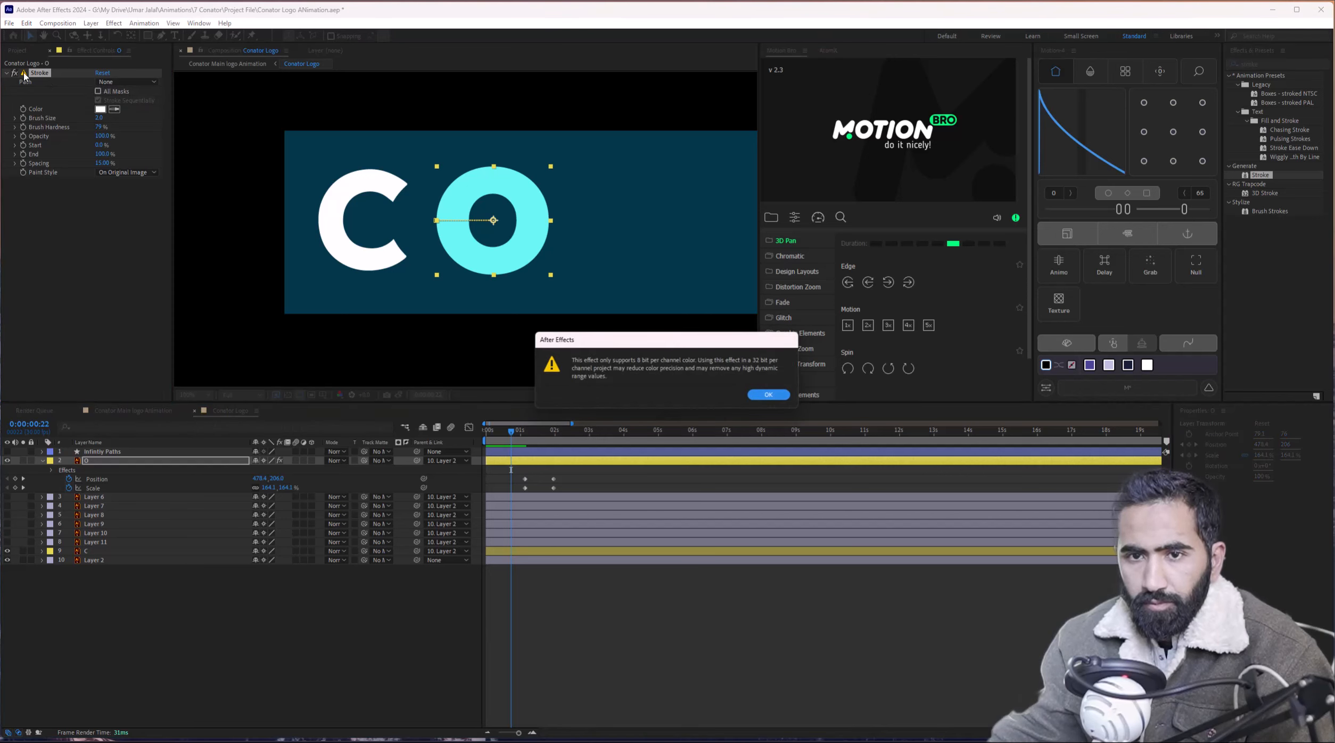
pyautogui.click(763, 396)
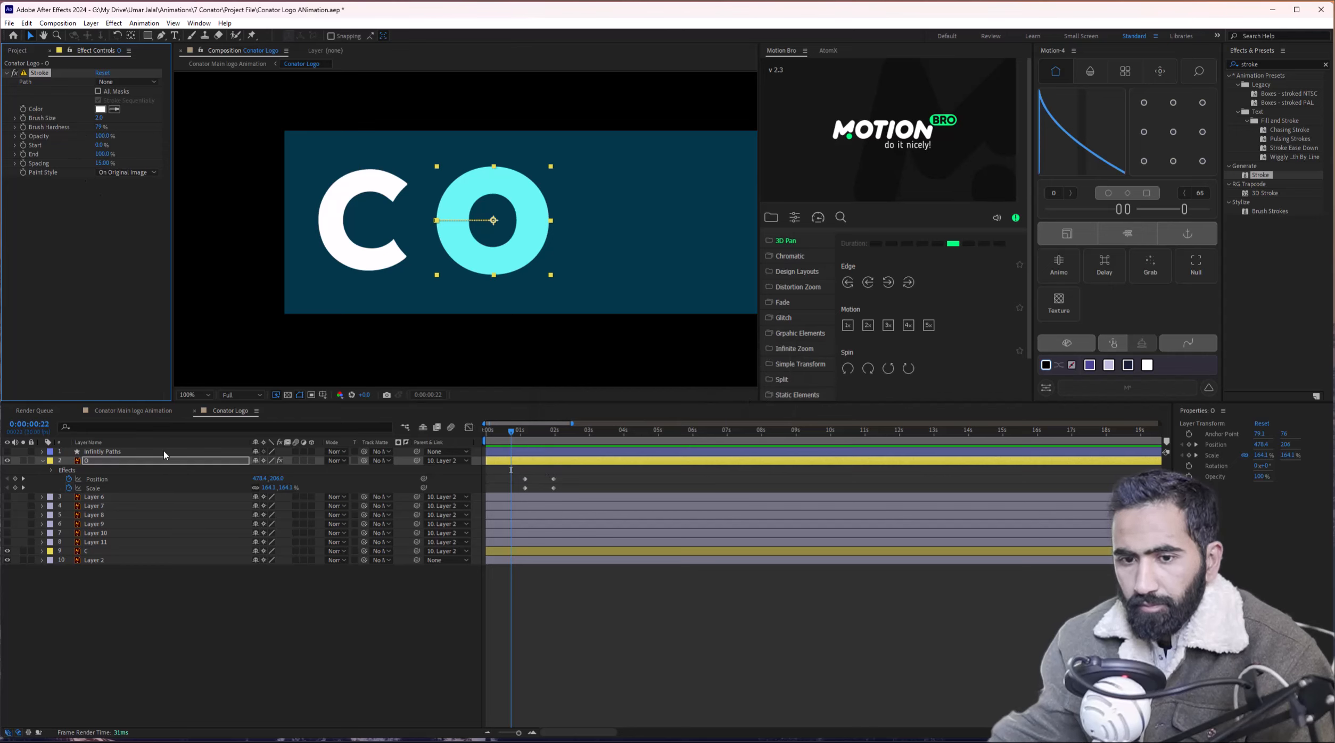
pyautogui.press('Delete')
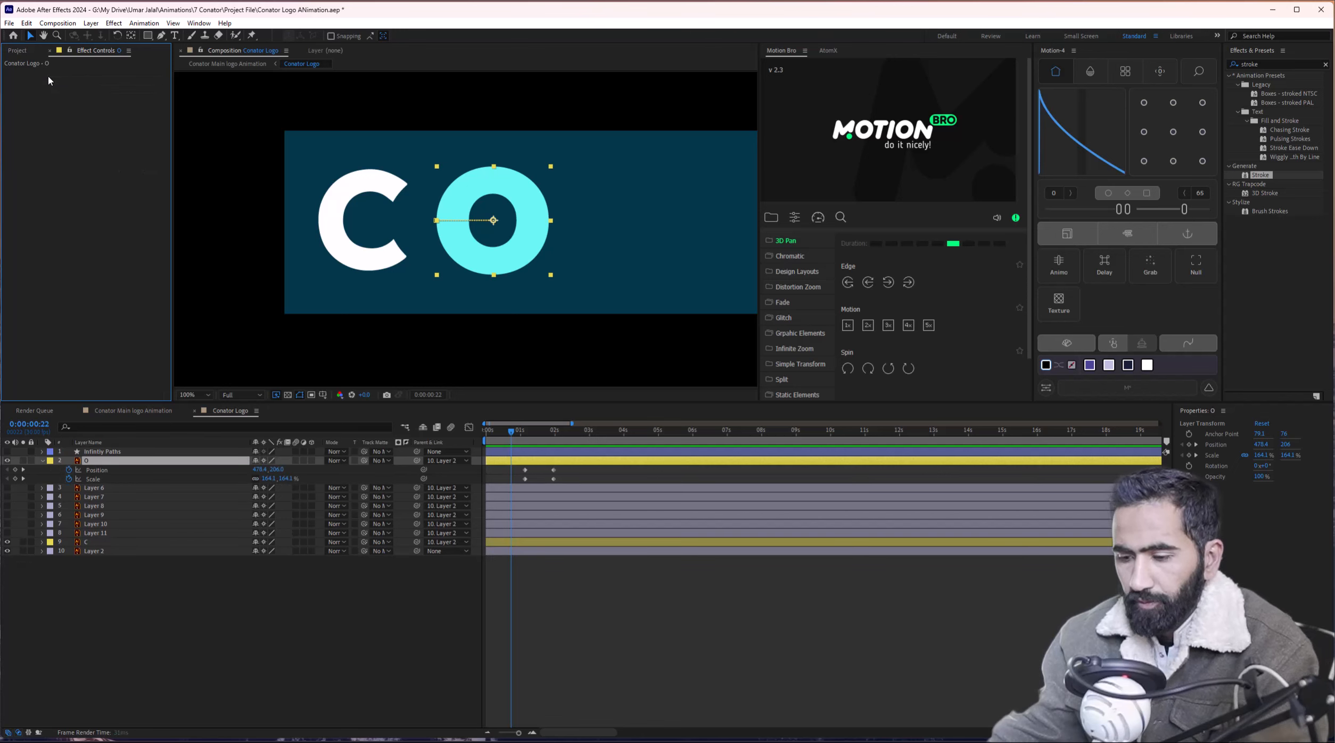
pyautogui.click(160, 35)
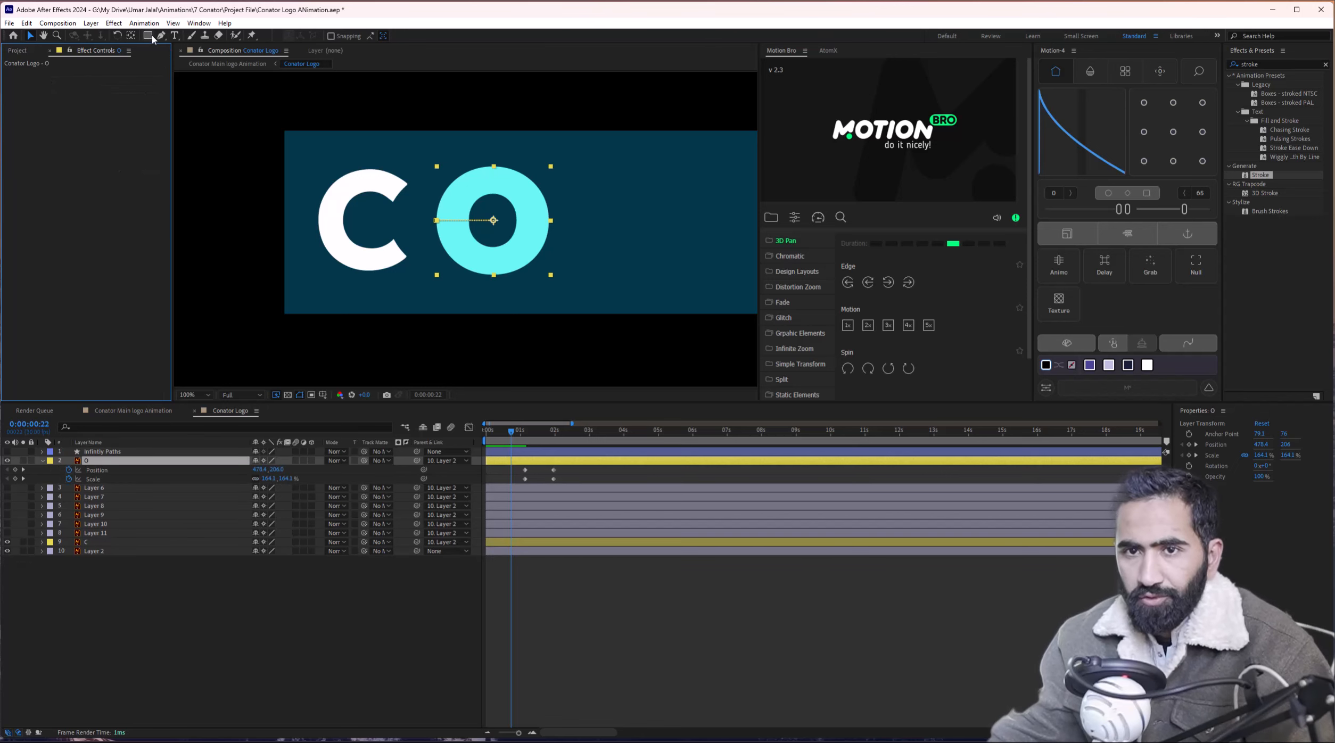
# Draw a closed Pen path around the O and set its stroke width to 52 px.
pyautogui.click(218, 608)
pyautogui.click(495, 178)
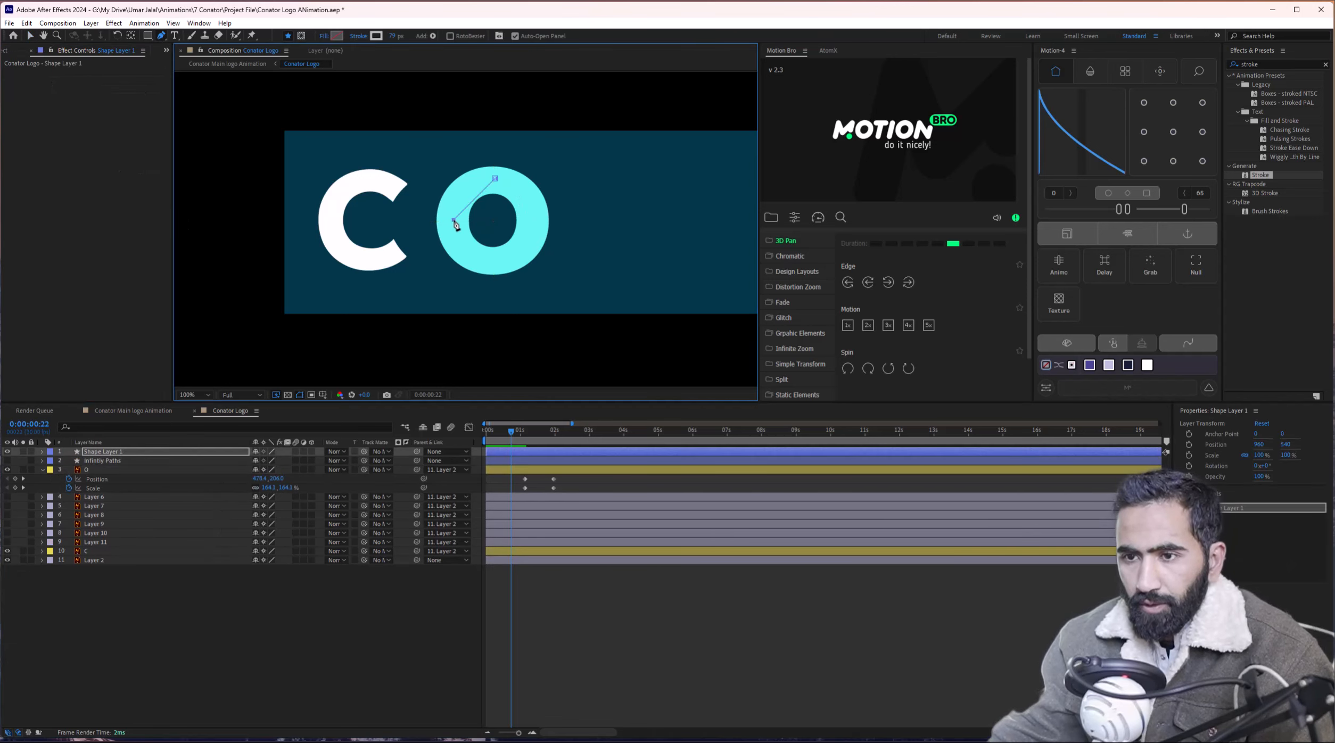
pyautogui.moveTo(454, 219); pyautogui.dragTo(524, 265)
pyautogui.moveTo(528, 220); pyautogui.dragTo(473, 176)
pyautogui.moveTo(528, 221); pyautogui.dragTo(528, 217)
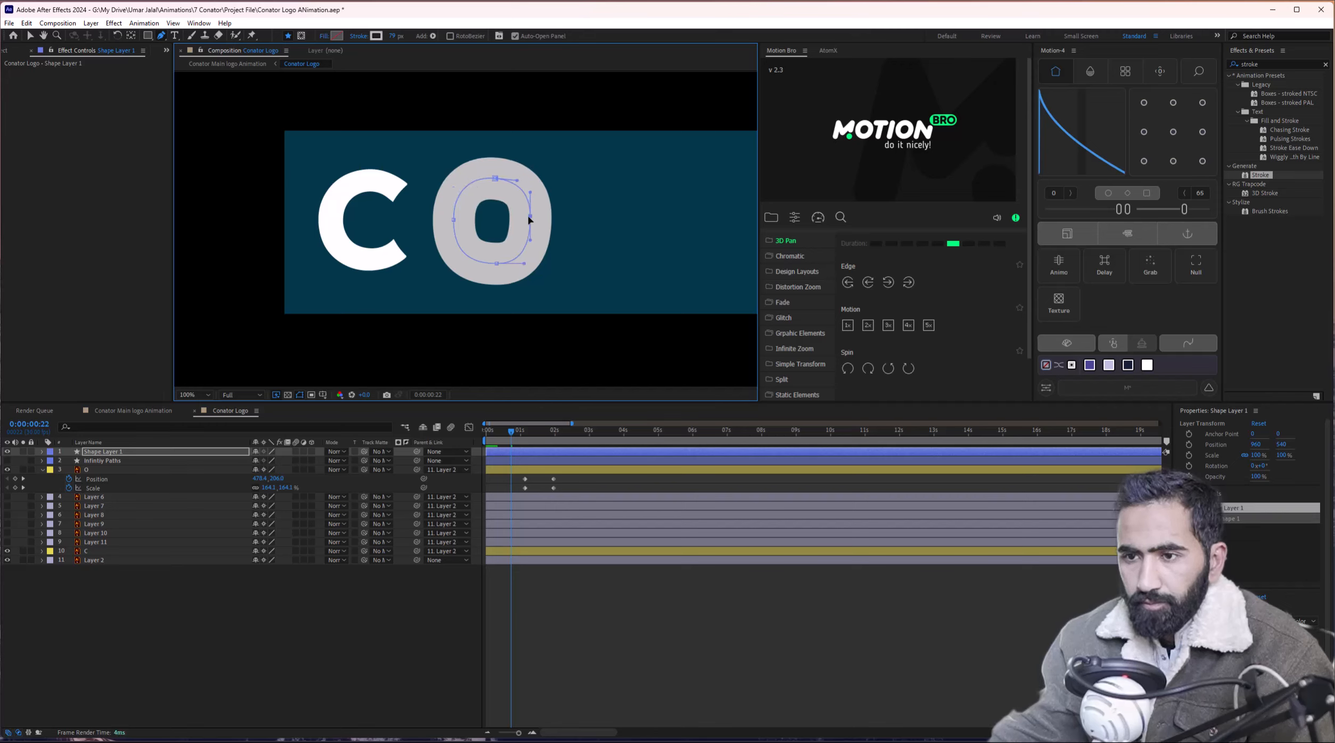
pyautogui.moveTo(497, 265)
pyautogui.mouseDown()
pyautogui.moveTo(515, 261)
pyautogui.moveTo(472, 259)
pyautogui.mouseUp()
pyautogui.moveTo(394, 36); pyautogui.dragTo(380, 35)
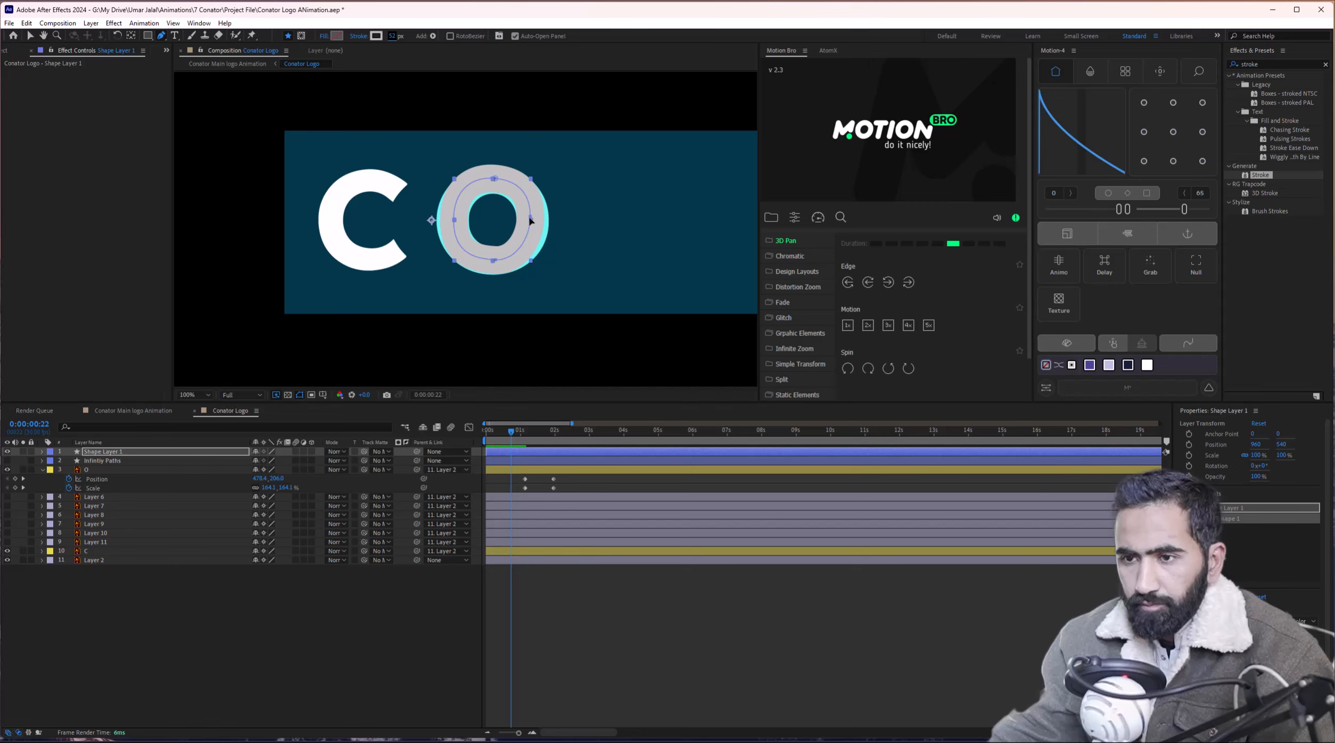
# Make the left and right curves vertical and reshape the top, bottom and left points.
pyautogui.moveTo(531, 220); pyautogui.dragTo(535, 223)
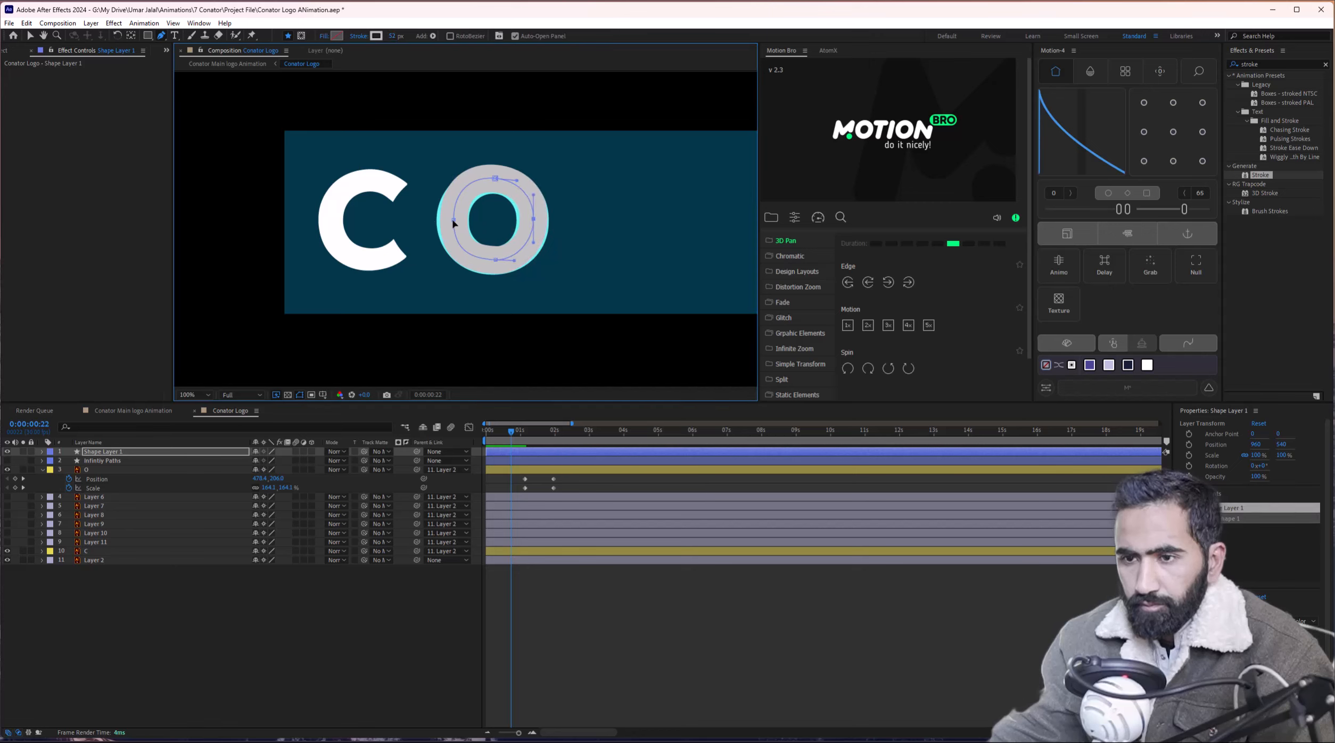
pyautogui.moveTo(454, 223); pyautogui.dragTo(450, 223)
pyautogui.scroll(2, 450, 225)
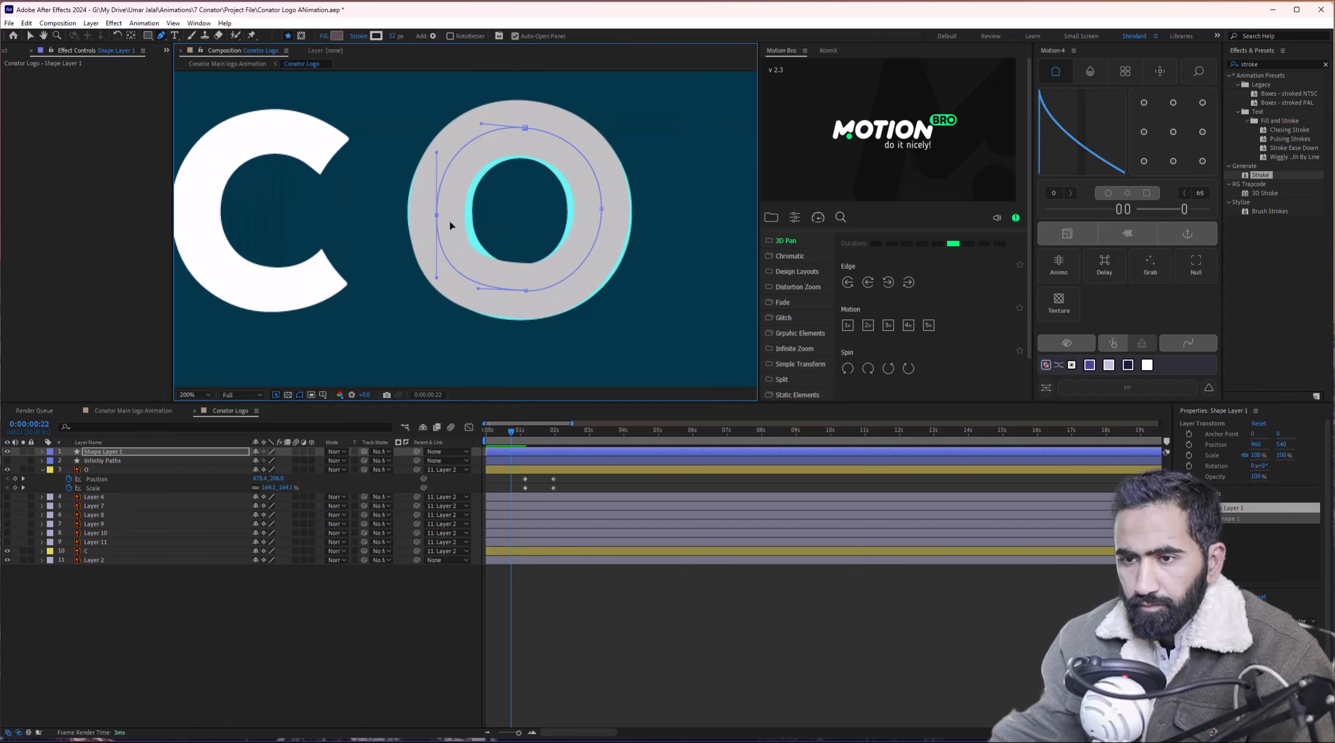
pyautogui.moveTo(479, 166); pyautogui.dragTo(430, 166)
pyautogui.click(556, 247)
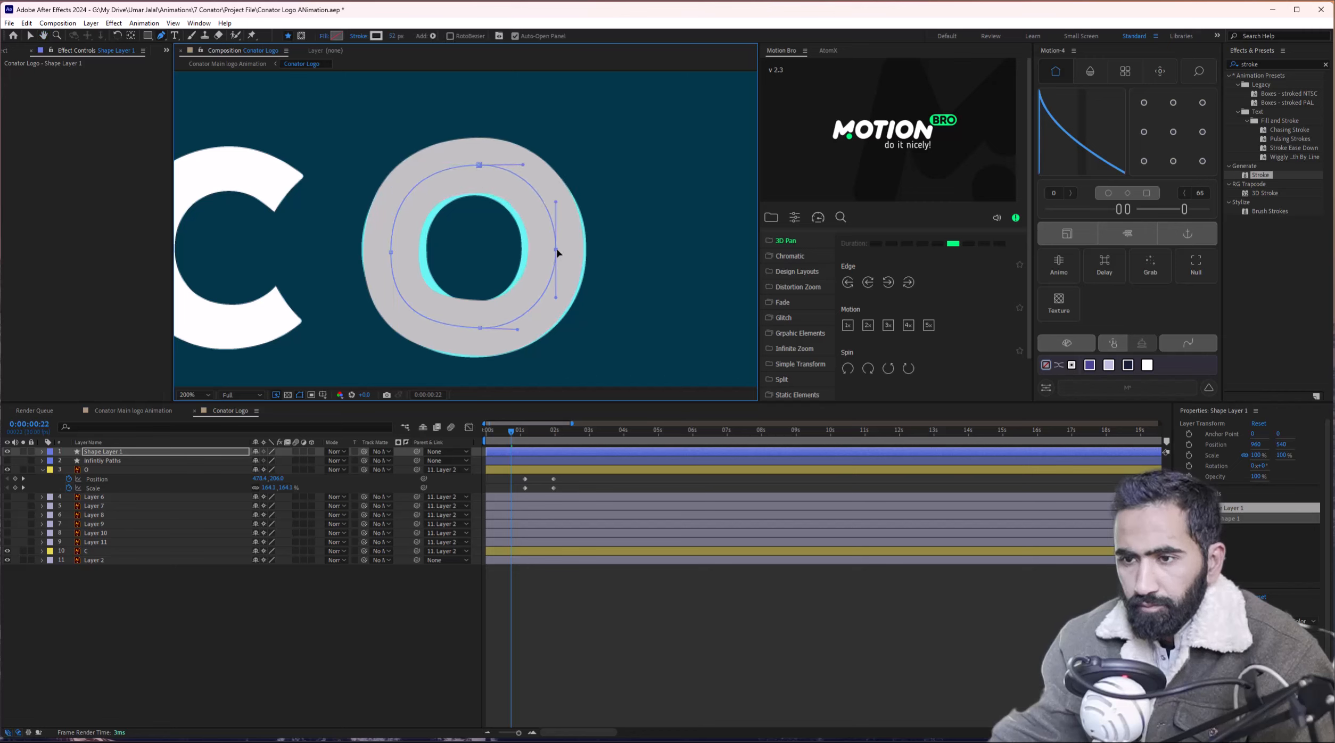
pyautogui.click(481, 328)
pyautogui.moveTo(482, 333); pyautogui.dragTo(518, 331)
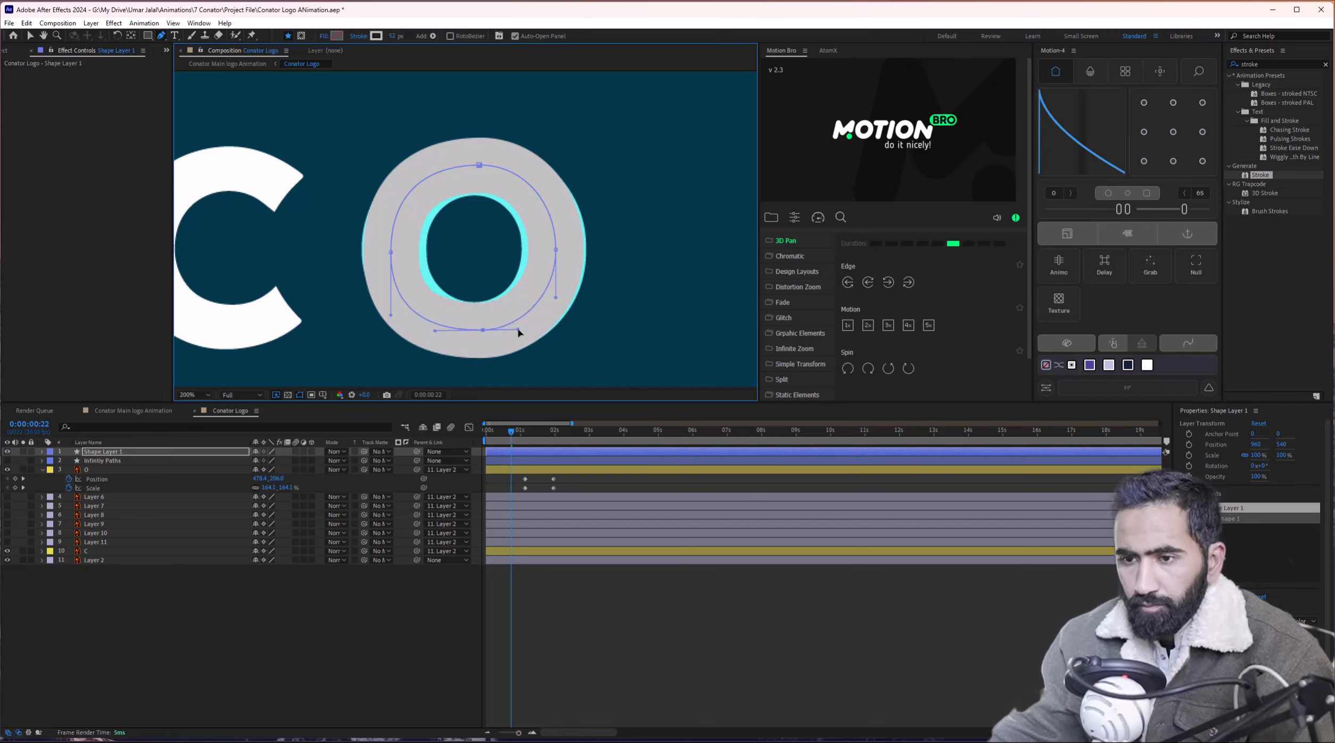
pyautogui.click(392, 253)
pyautogui.moveTo(390, 192); pyautogui.dragTo(388, 190)
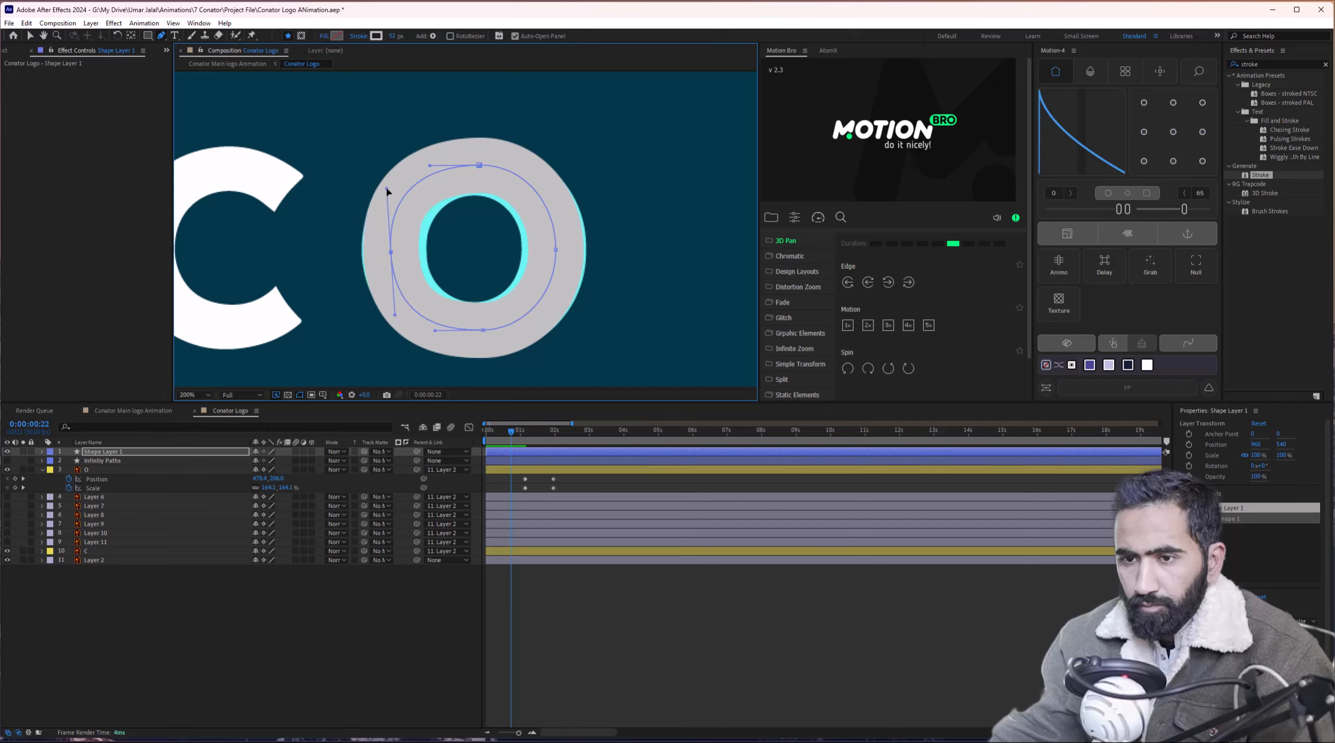
# Refine the top, right and bottom handles, then apply the Stroke effect to Shape Layer 1.
pyautogui.click(479, 165)
pyautogui.moveTo(479, 165); pyautogui.dragTo(521, 166)
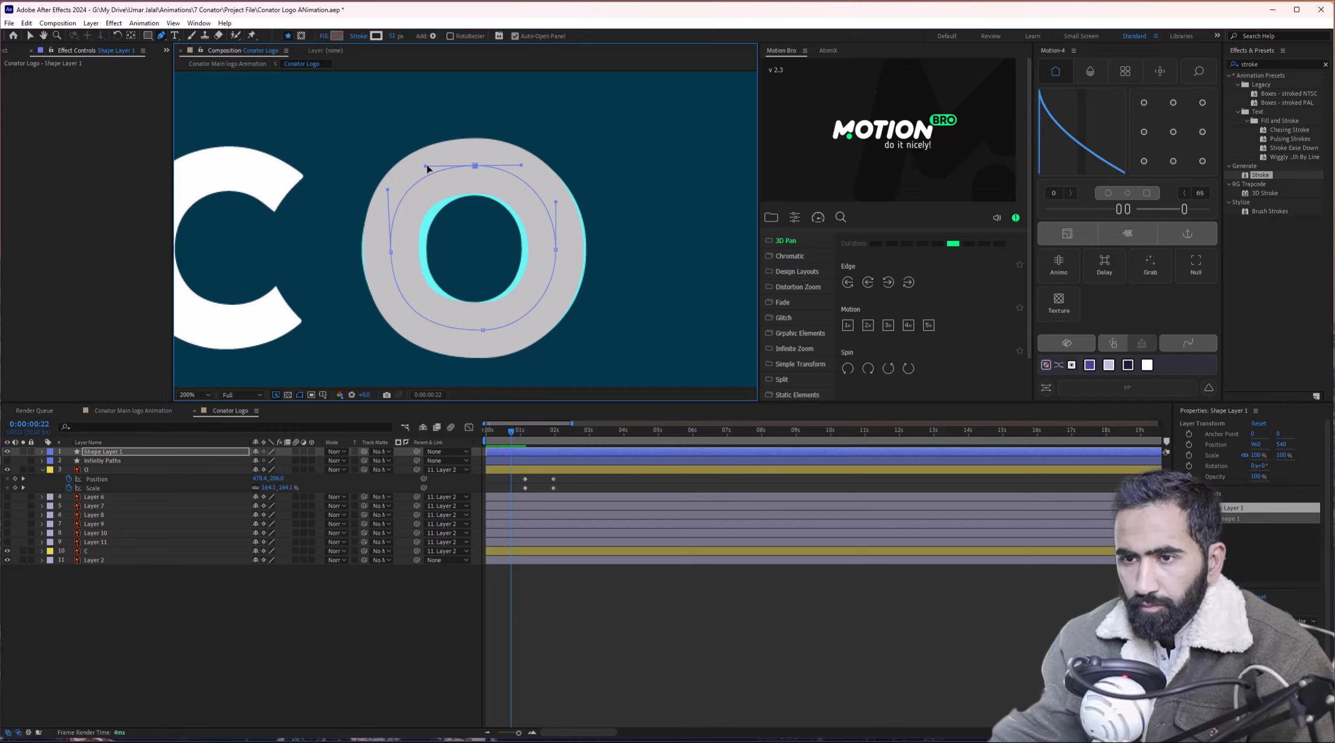
pyautogui.moveTo(425, 167); pyautogui.dragTo(436, 164)
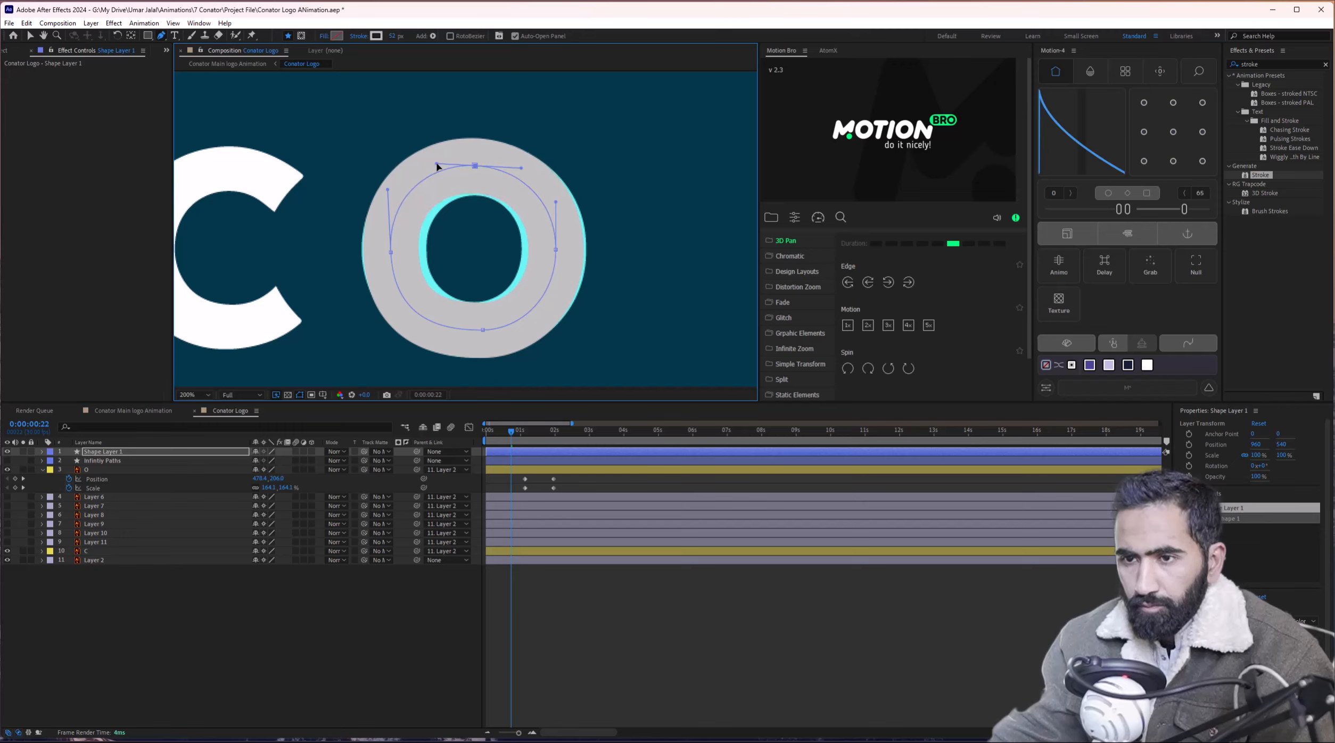
pyautogui.click(555, 250)
pyautogui.moveTo(557, 204); pyautogui.dragTo(557, 207)
pyautogui.click(482, 330)
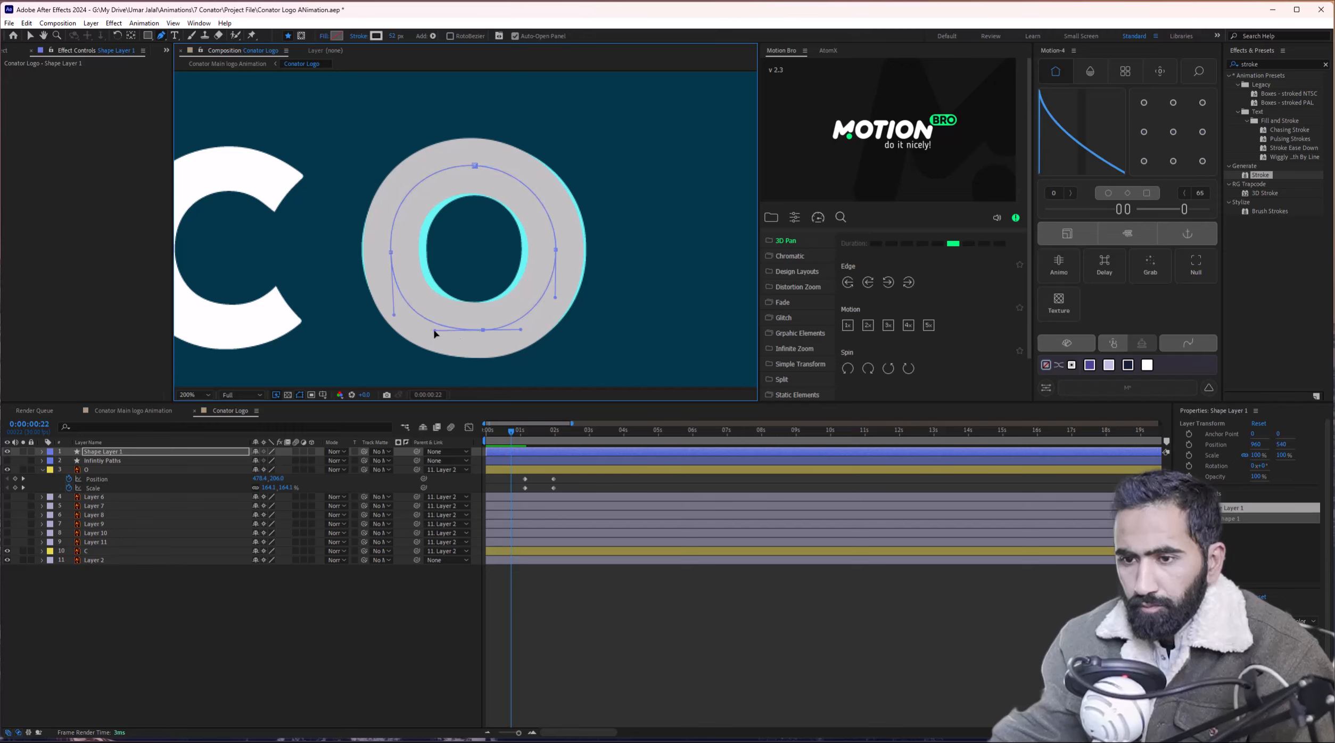
pyautogui.moveTo(434, 331); pyautogui.dragTo(443, 332)
pyautogui.click(474, 165)
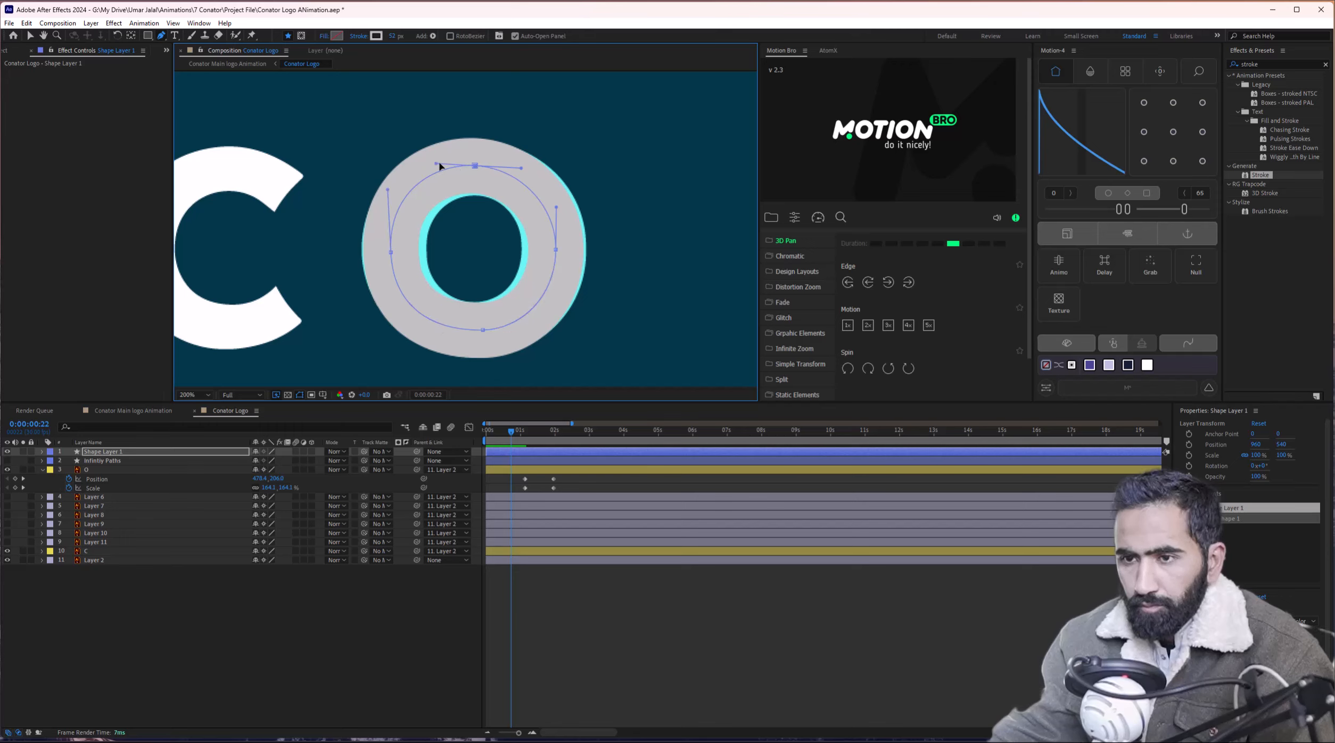
pyautogui.moveTo(439, 164); pyautogui.dragTo(442, 165)
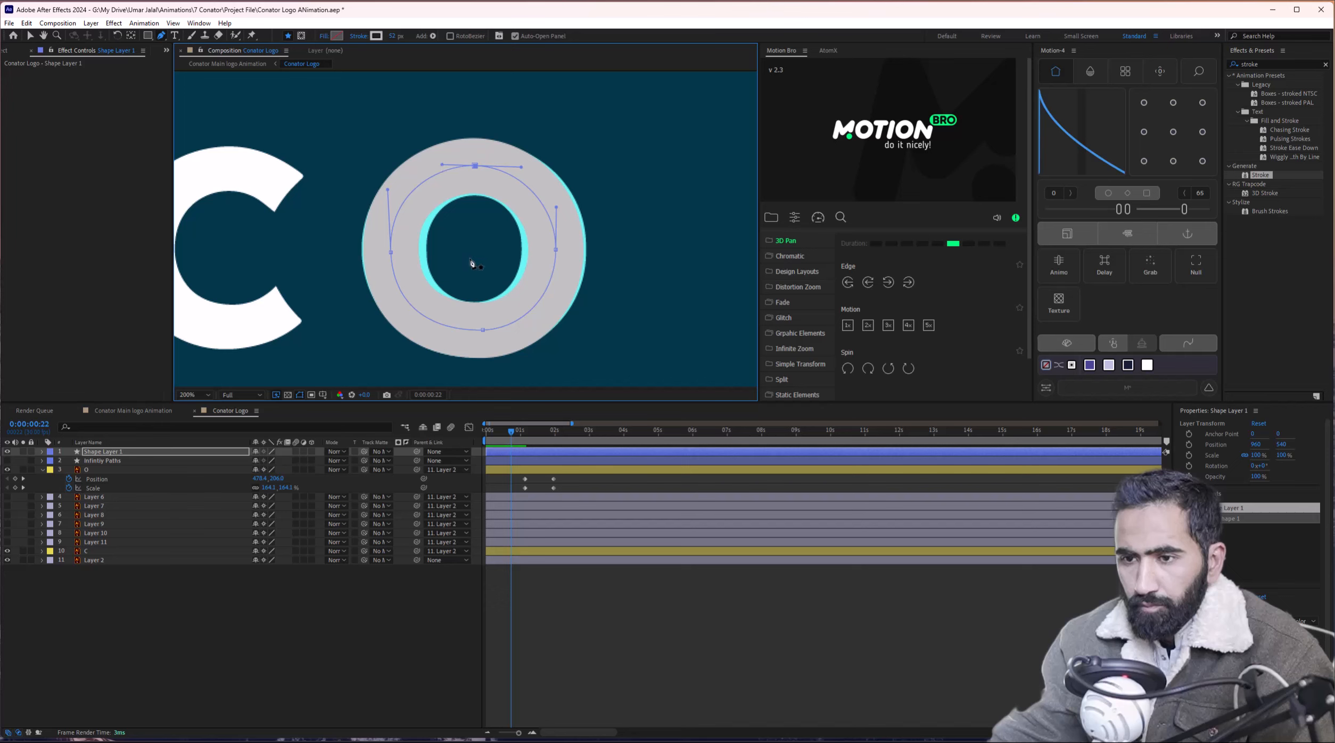
pyautogui.click(109, 452)
pyautogui.moveTo(1260, 175); pyautogui.dragTo(138, 455)
# Hide the infinity path layer and make the O's Stroke effect follow Mask 1.
pyautogui.press('v')
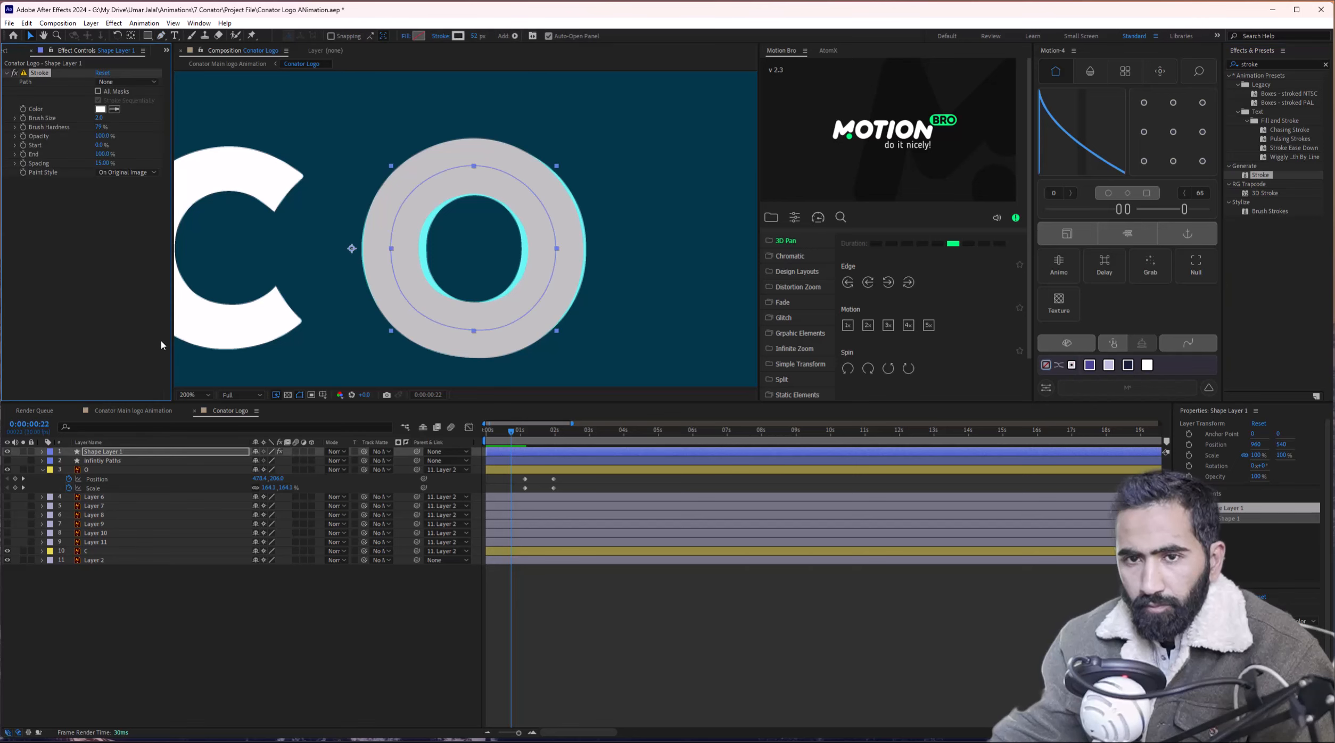
pyautogui.click(133, 82)
pyautogui.click(123, 194)
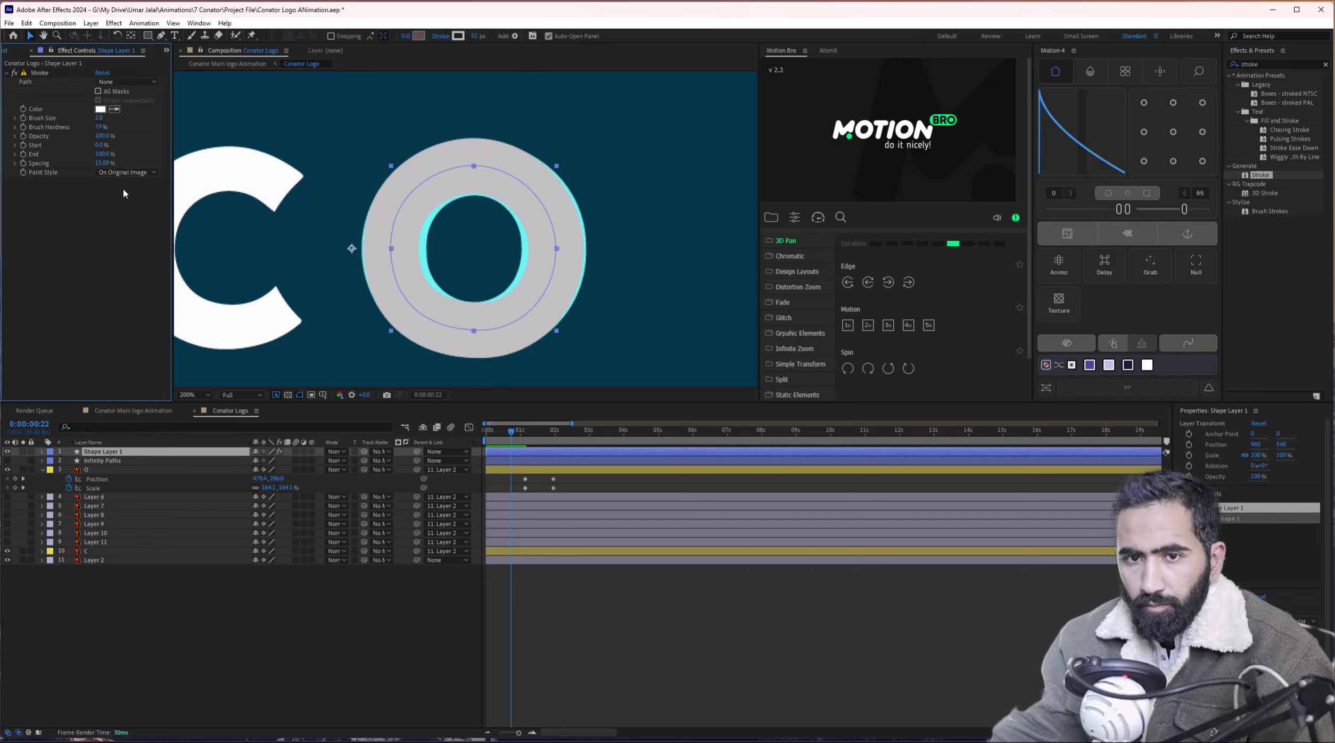
pyautogui.click(42, 454)
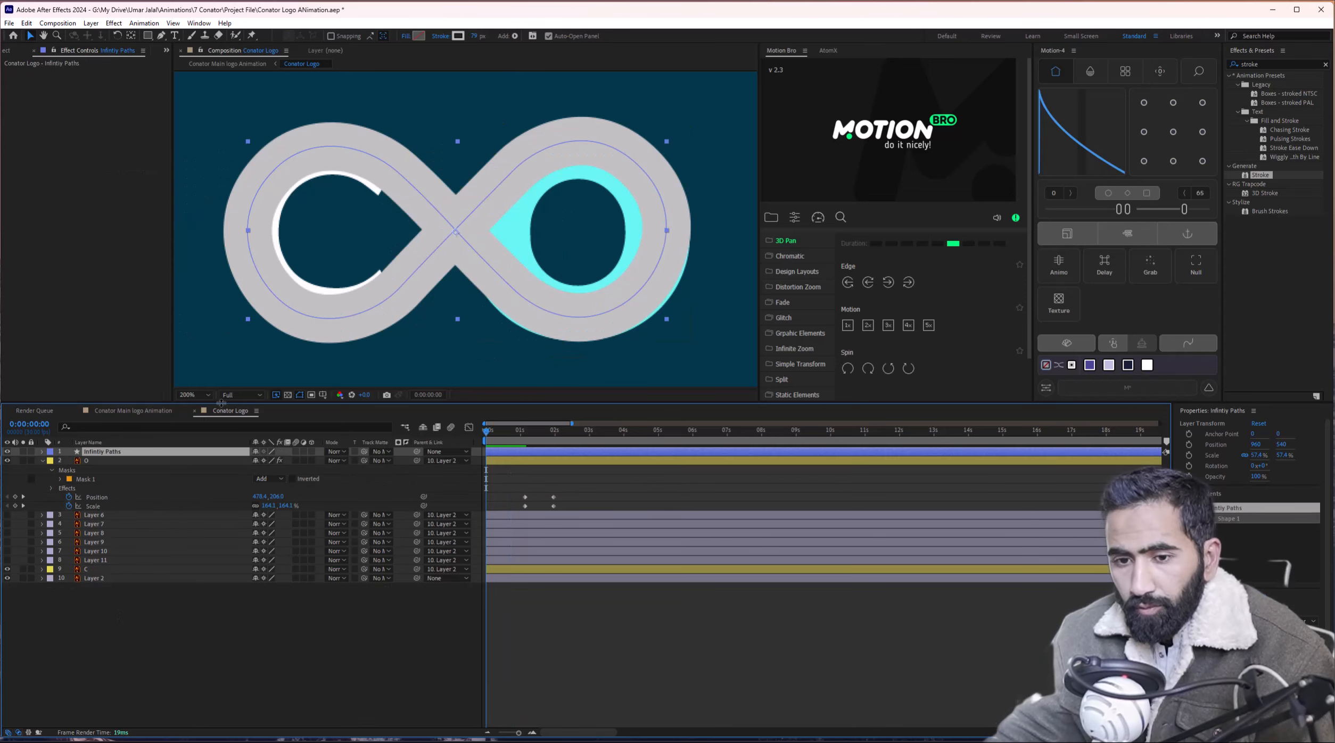
pyautogui.click(85, 480)
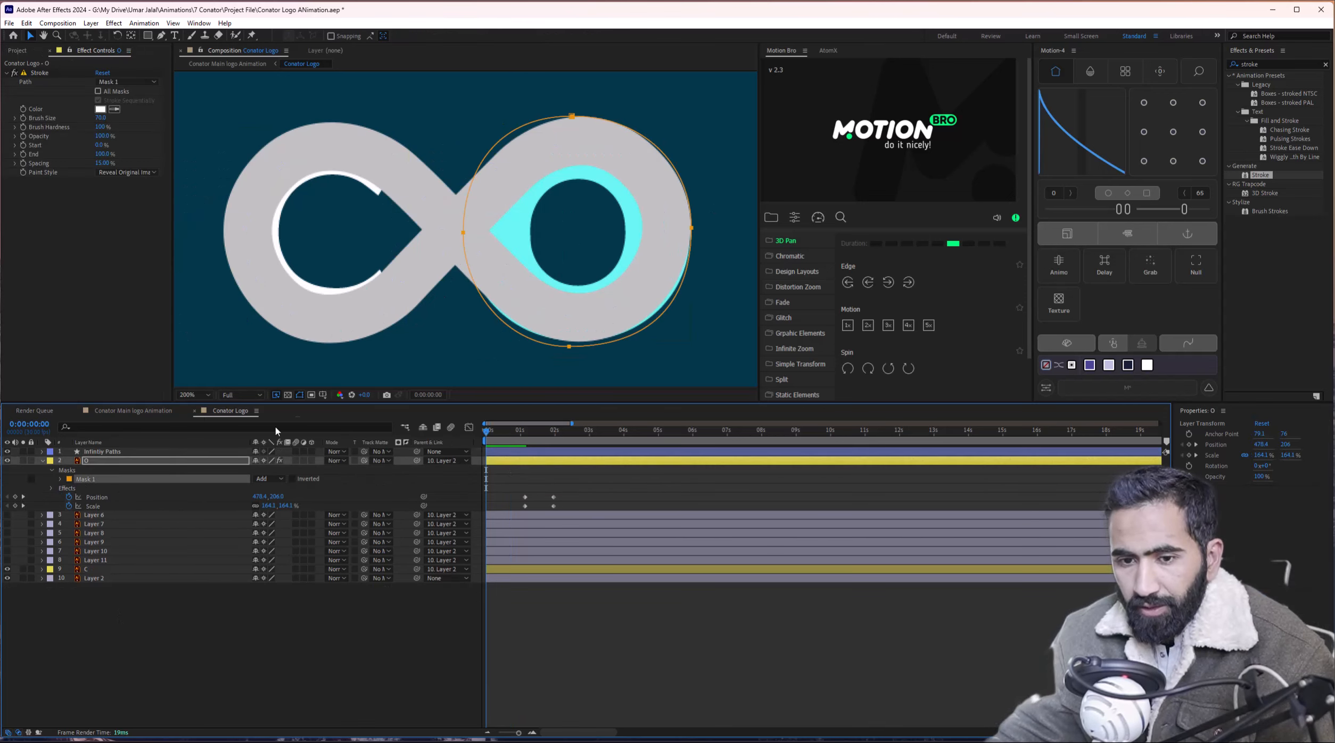
pyautogui.click(7, 451)
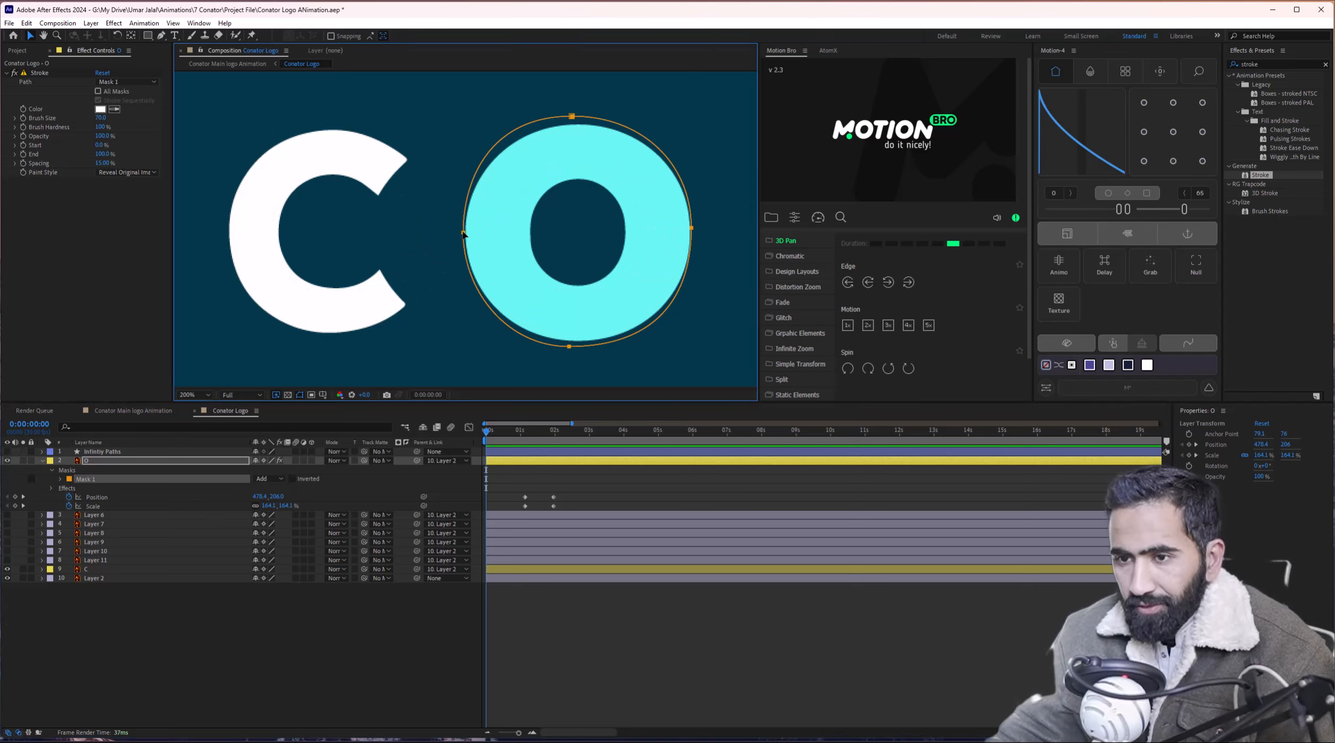
pyautogui.click(580, 163)
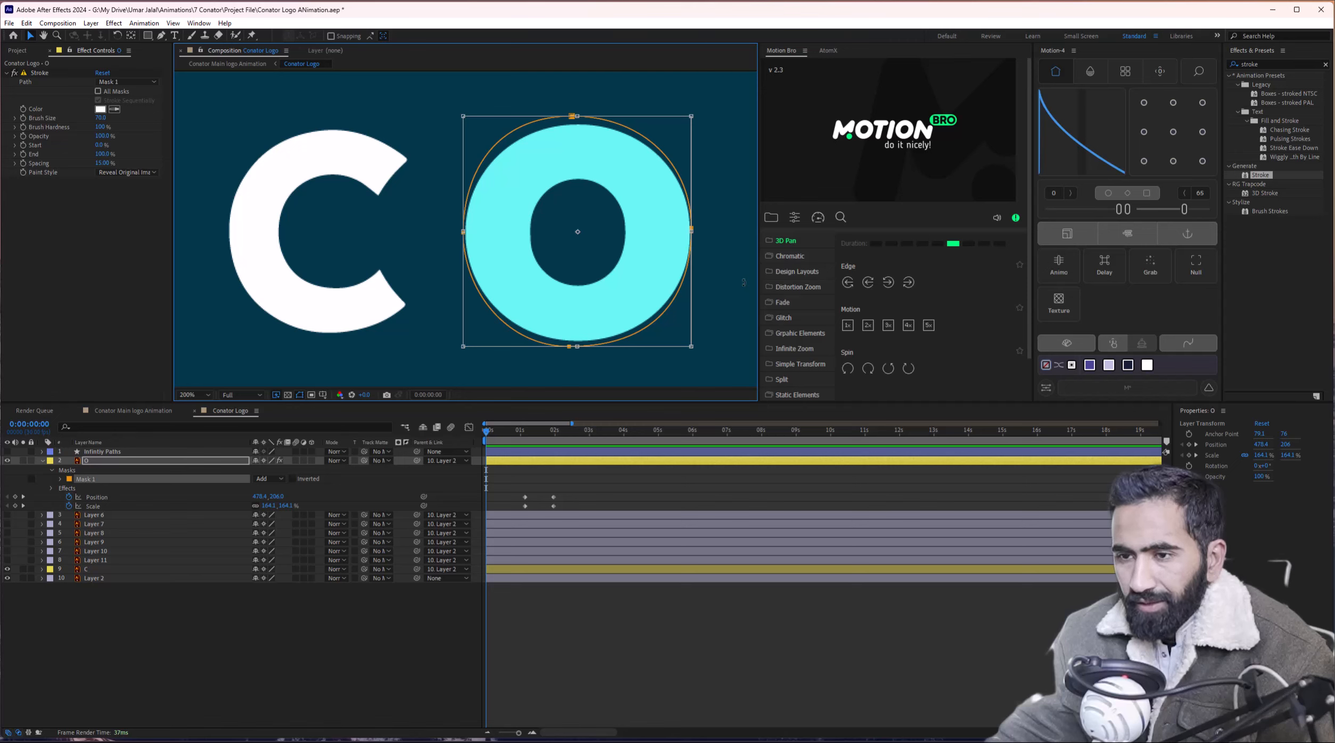
pyautogui.click(99, 118)
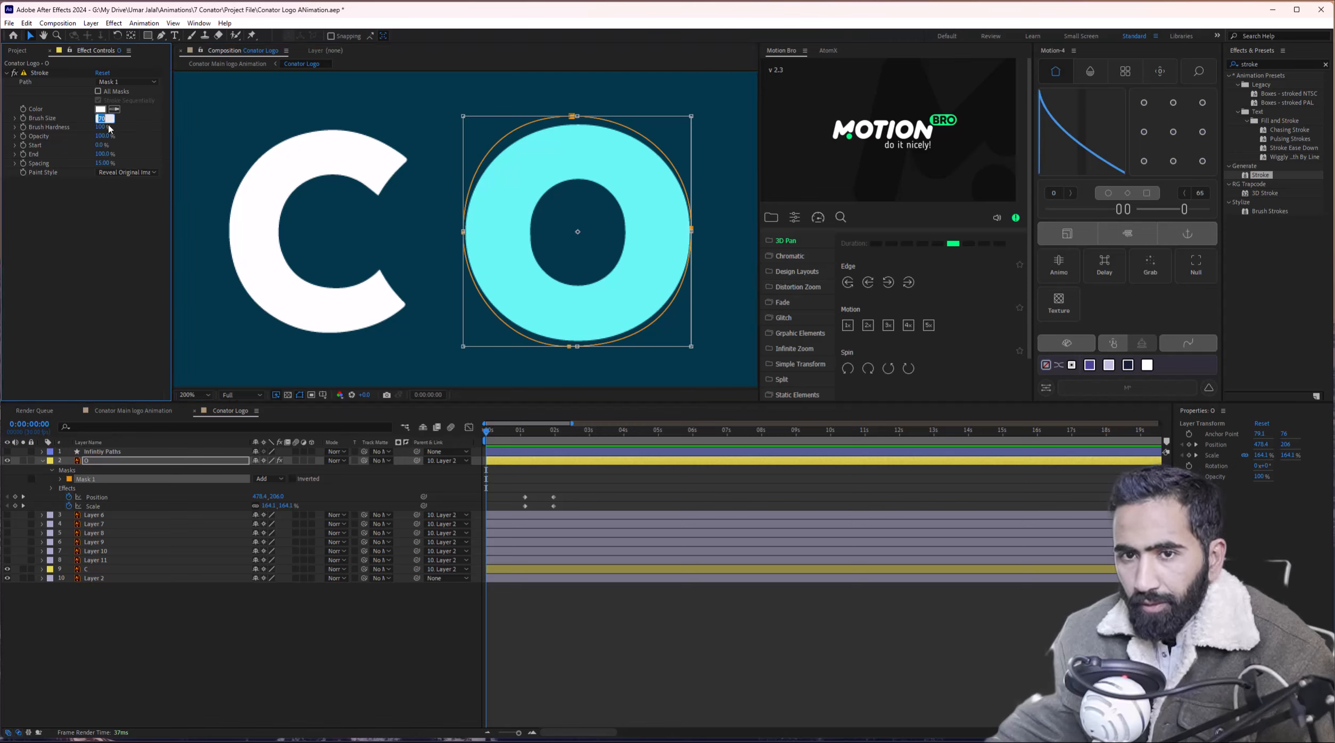
pyautogui.click(135, 122)
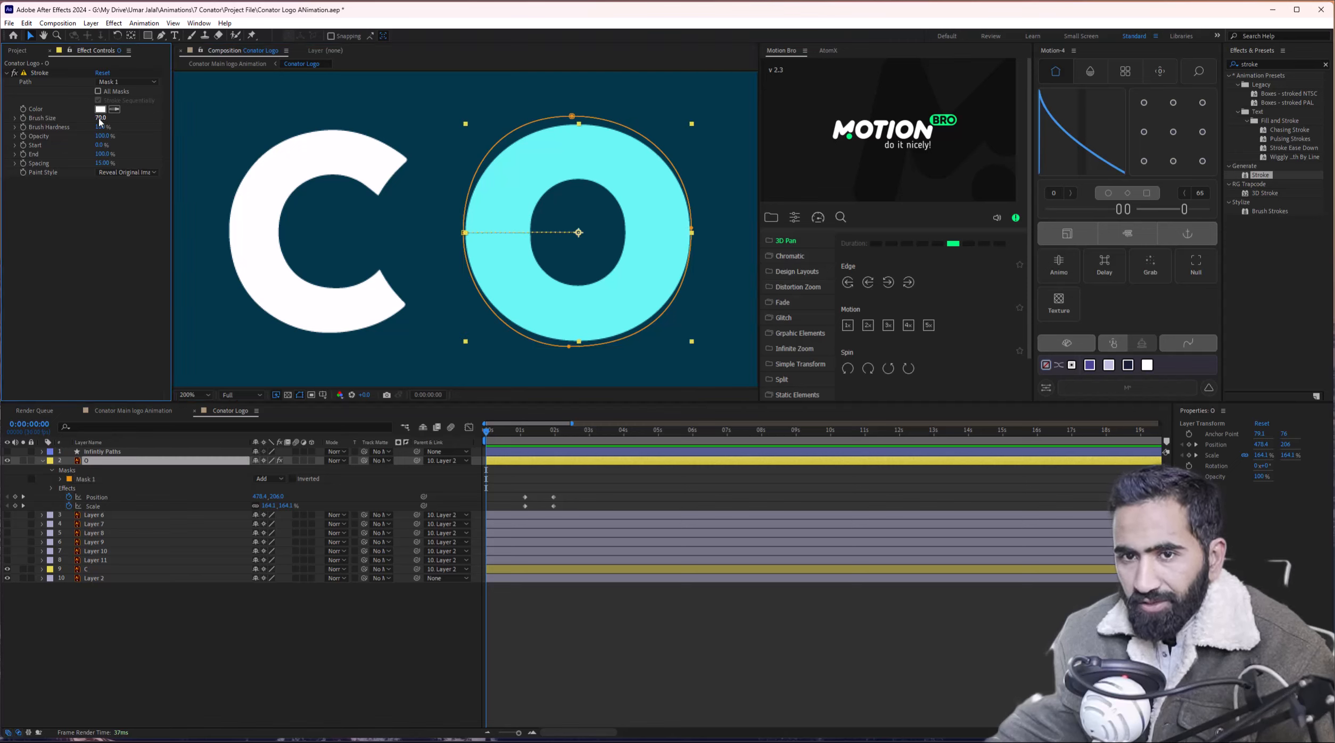
pyautogui.click(133, 82)
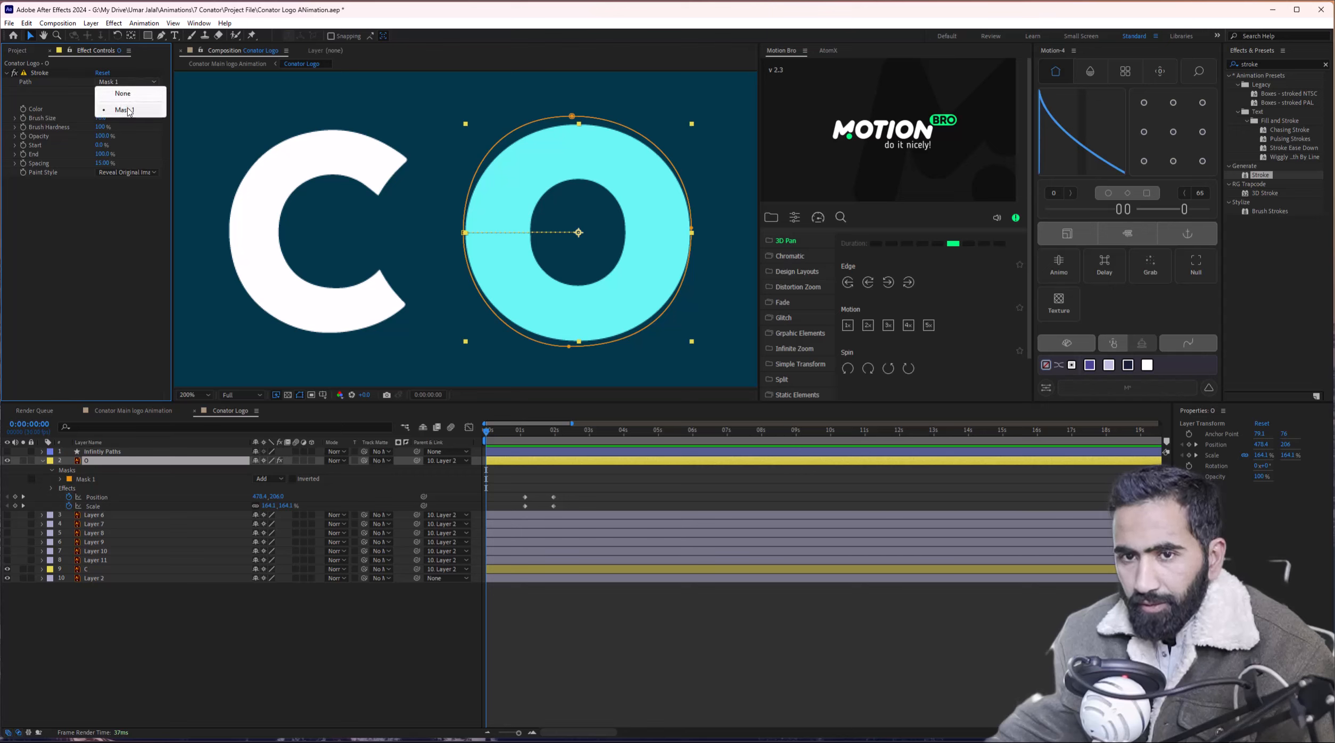
pyautogui.click(128, 111)
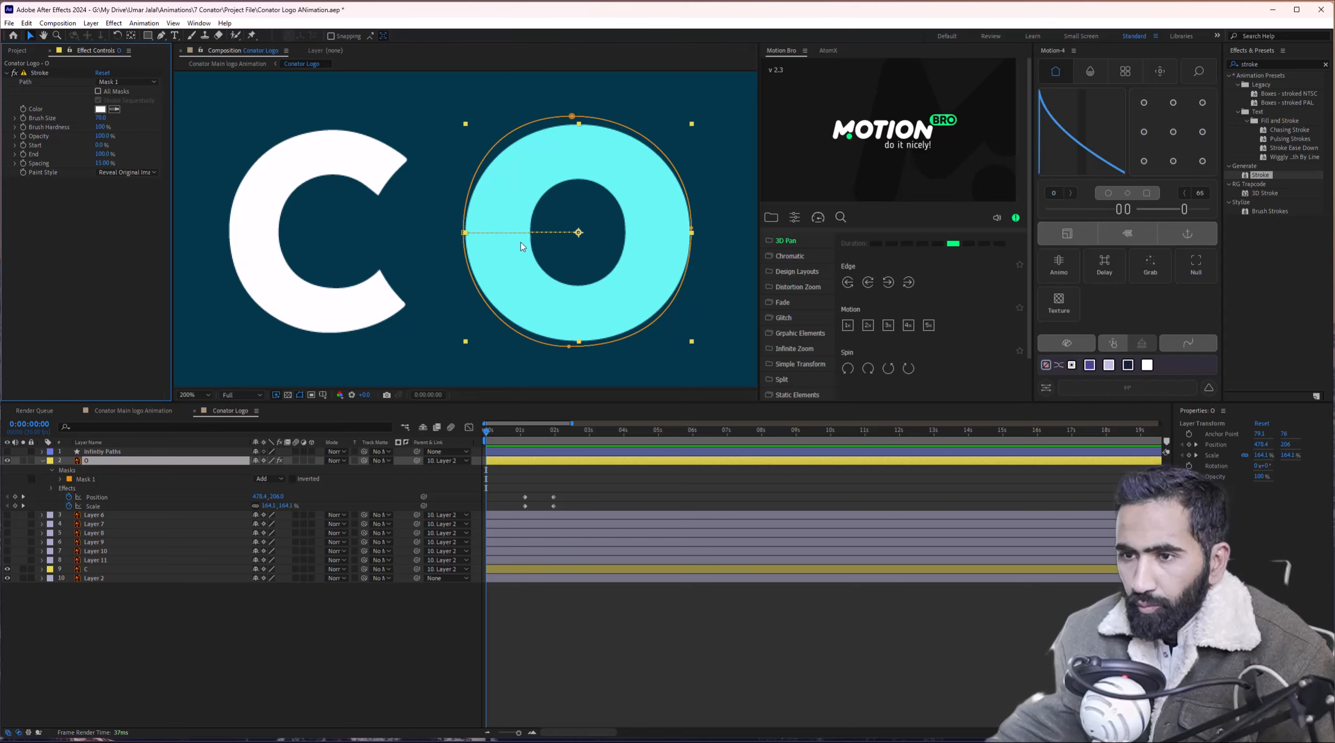
# Set the Stroke's Paint Style to Reveal Original Image and its Start to 1%.
pyautogui.click(145, 172)
pyautogui.click(141, 184)
pyautogui.click(140, 172)
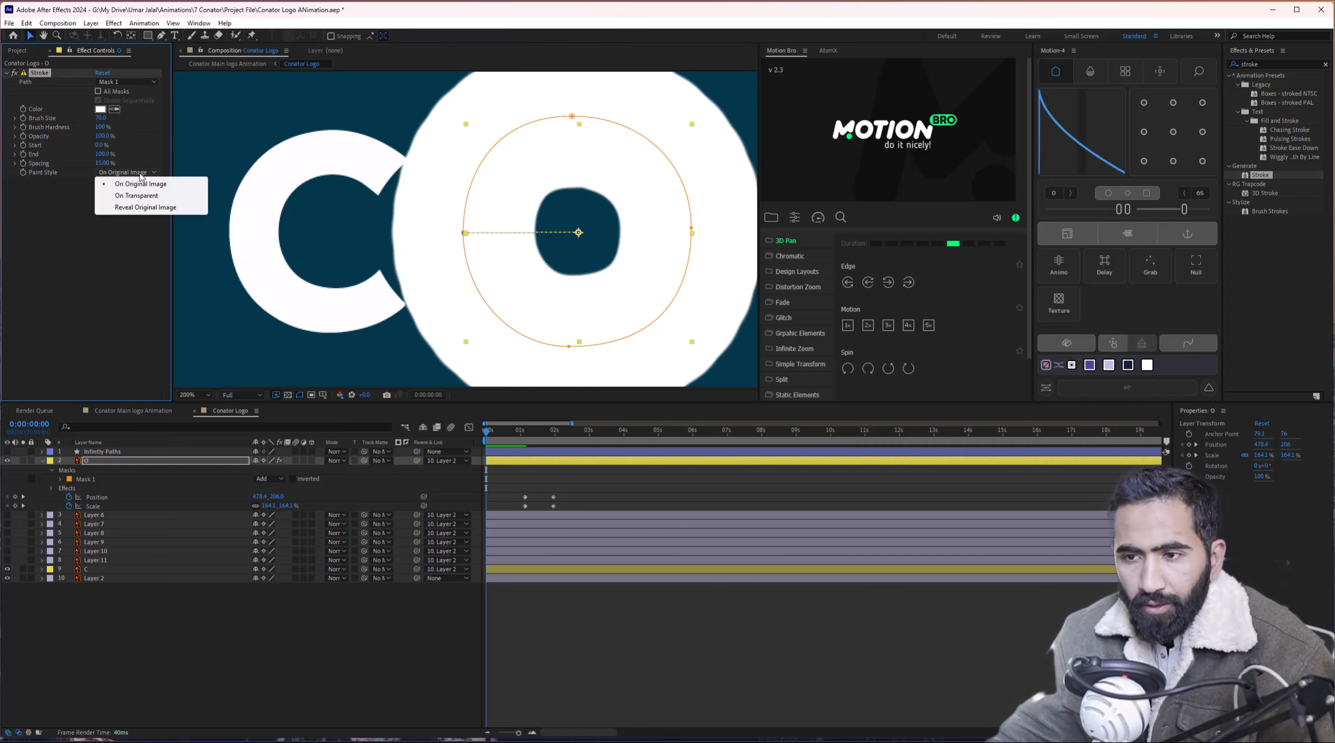
pyautogui.click(137, 196)
pyautogui.click(142, 173)
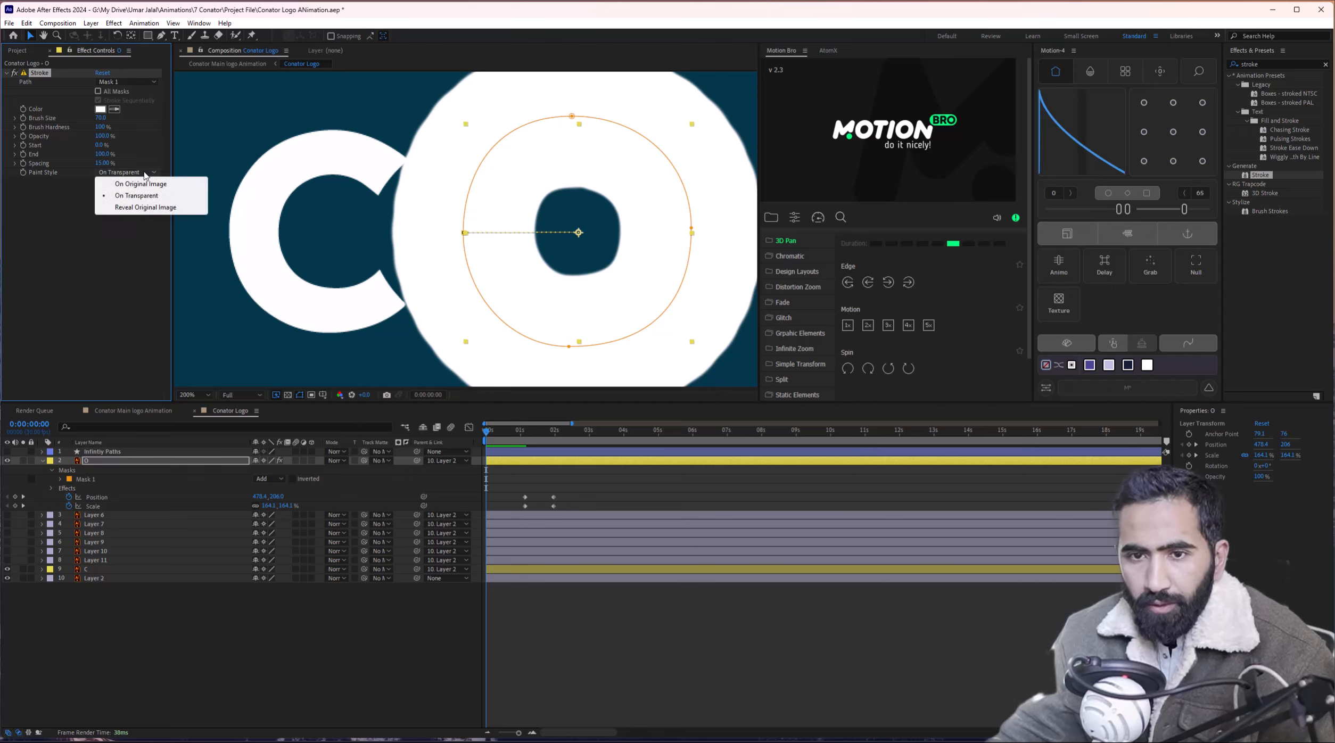
pyautogui.click(139, 208)
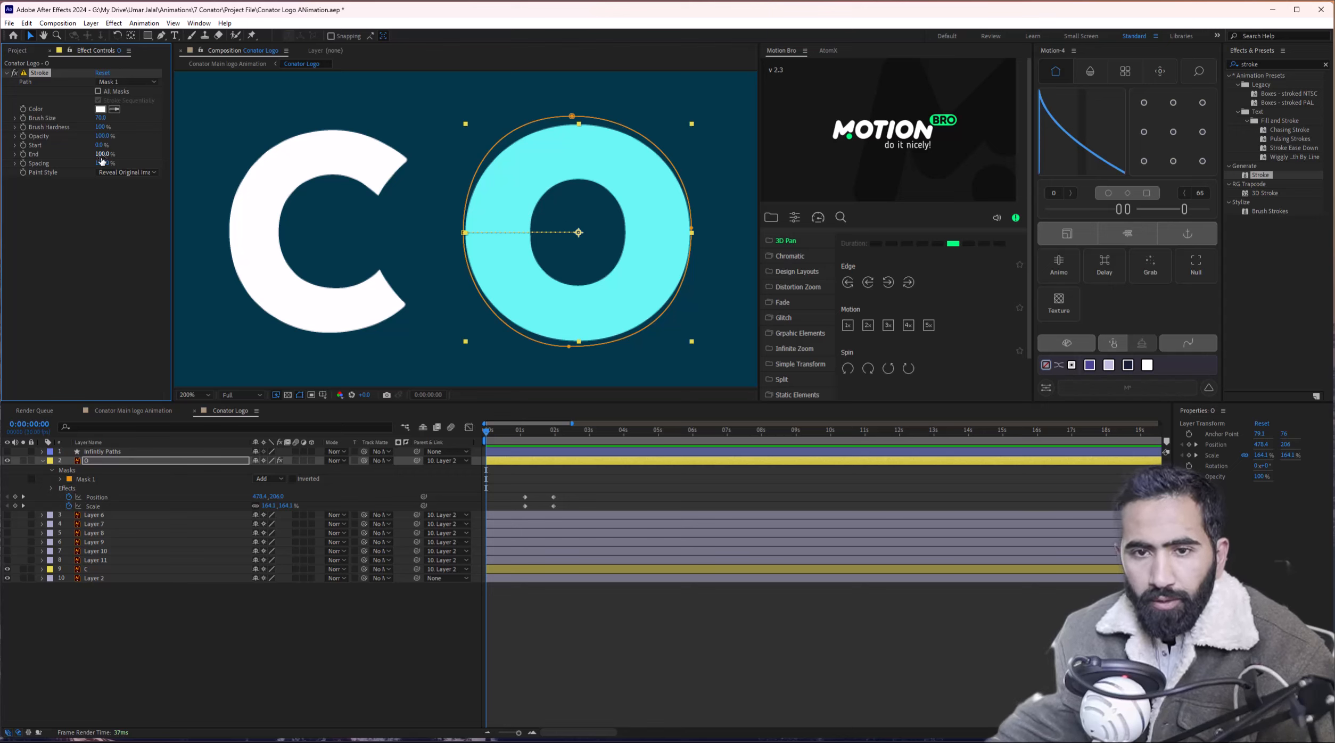
pyautogui.moveTo(108, 144)
pyautogui.mouseDown()
pyautogui.moveTo(127, 147)
pyautogui.moveTo(103, 160)
pyautogui.moveTo(121, 155)
pyautogui.mouseUp()
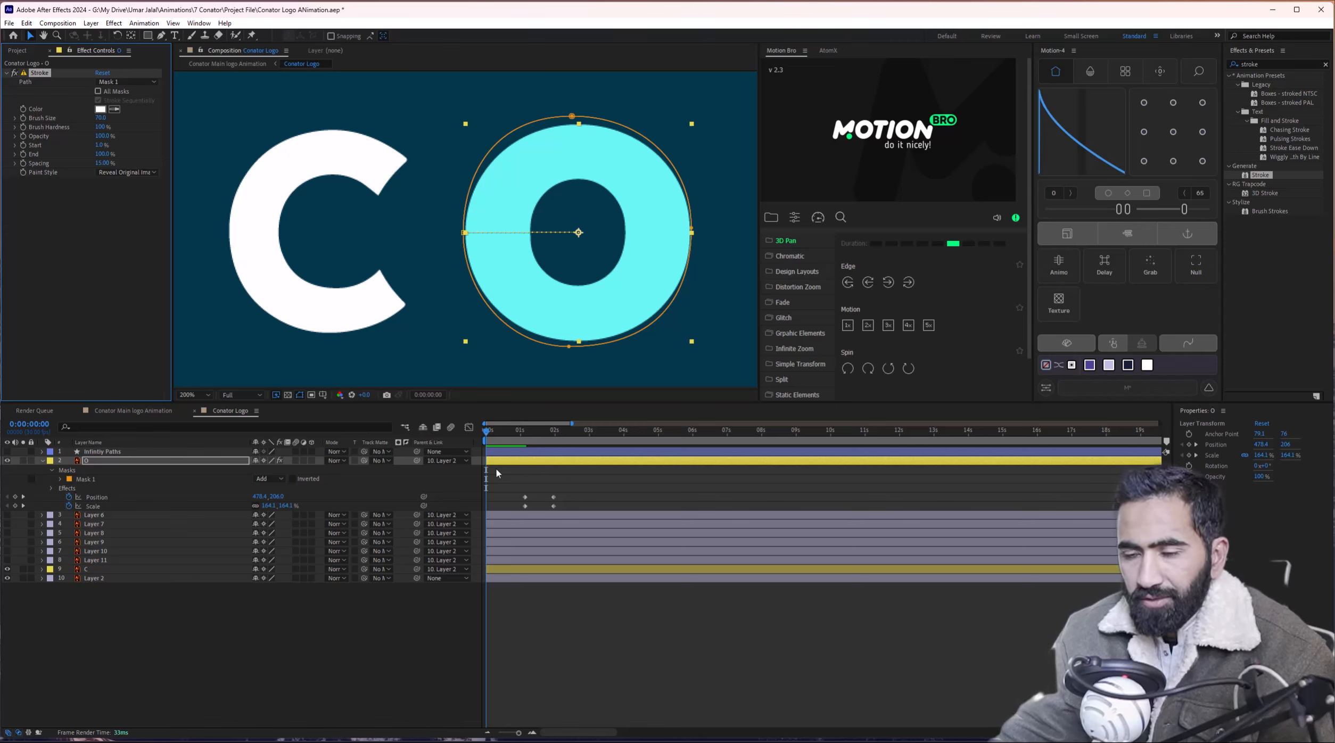
pyautogui.moveTo(515, 438)
pyautogui.mouseDown()
pyautogui.moveTo(467, 437)
pyautogui.moveTo(521, 431)
pyautogui.mouseUp()
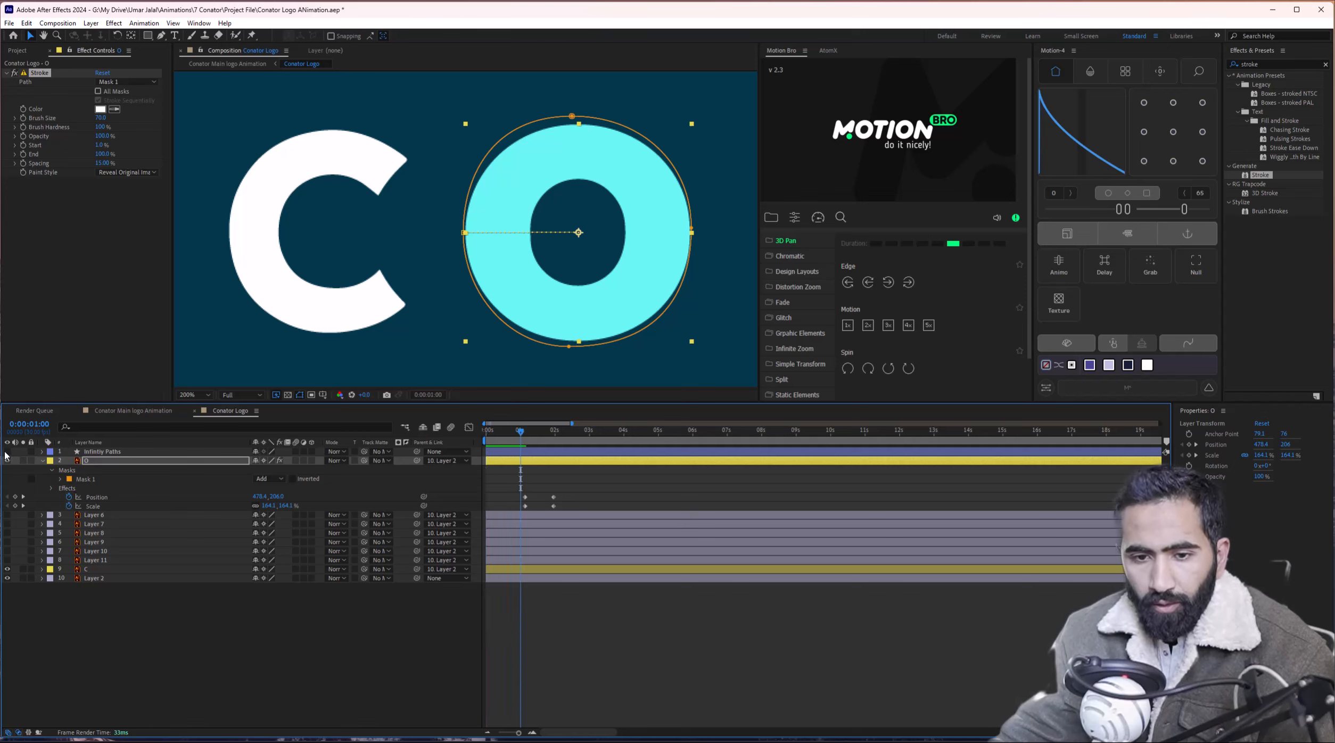
# Unhide Infinity Paths and keyframe its Trim Paths 1 End at 100% at zero seconds.
pyautogui.click(91, 452)
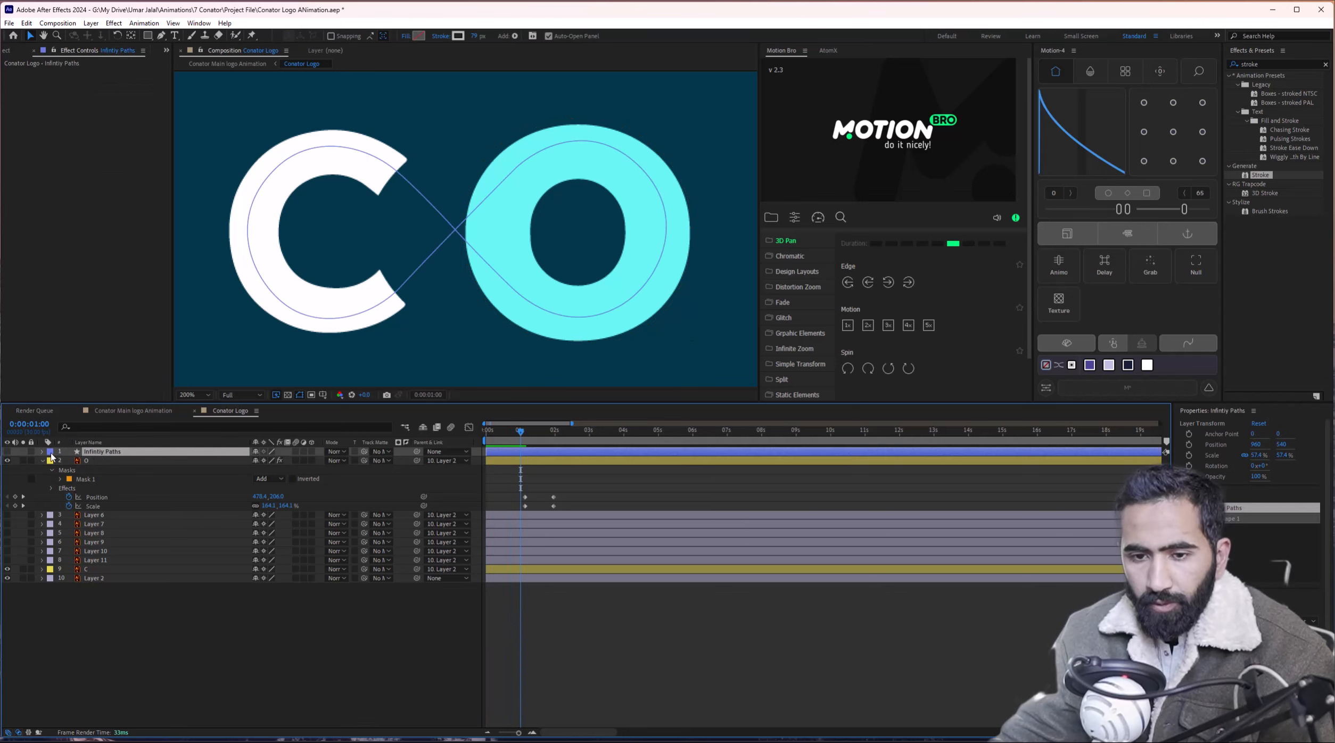
pyautogui.click(6, 451)
pyautogui.moveTo(534, 223)
pyautogui.mouseDown()
pyautogui.moveTo(548, 241)
pyautogui.moveTo(552, 219)
pyautogui.mouseUp()
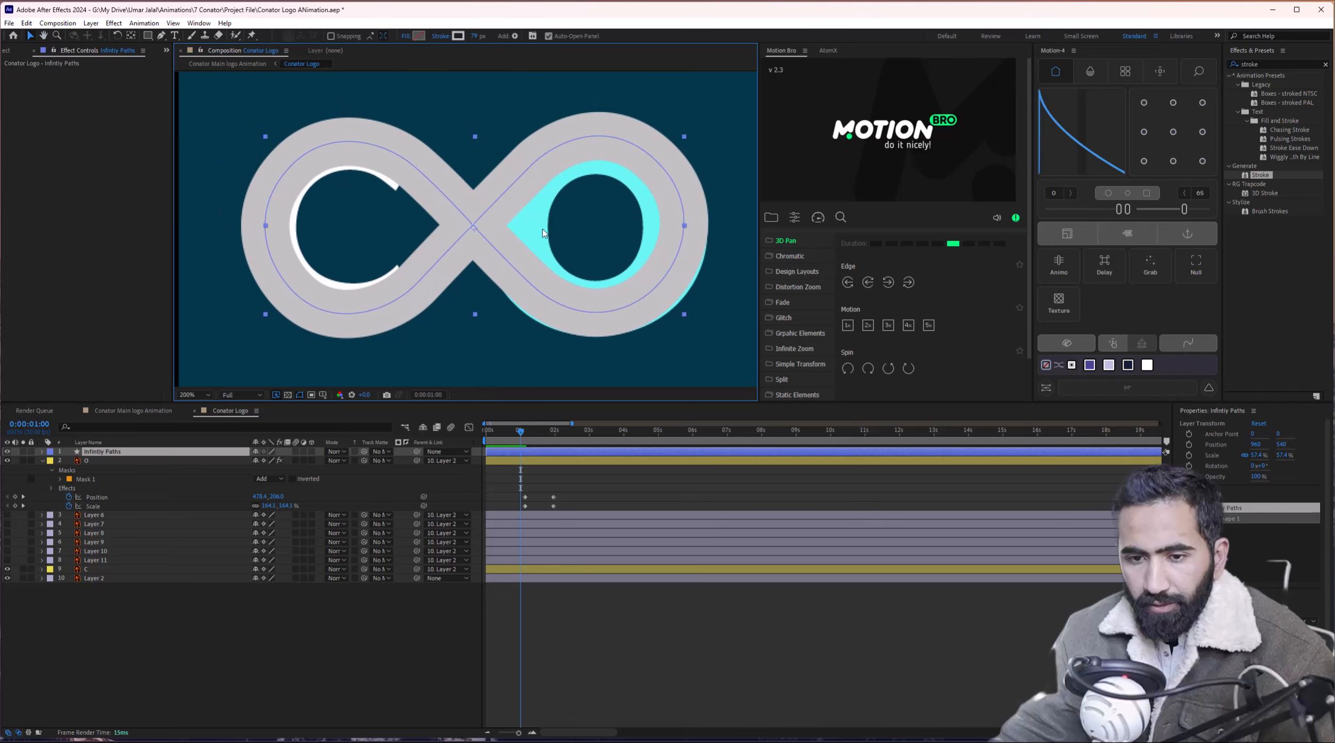
pyautogui.click(43, 451)
pyautogui.click(52, 461)
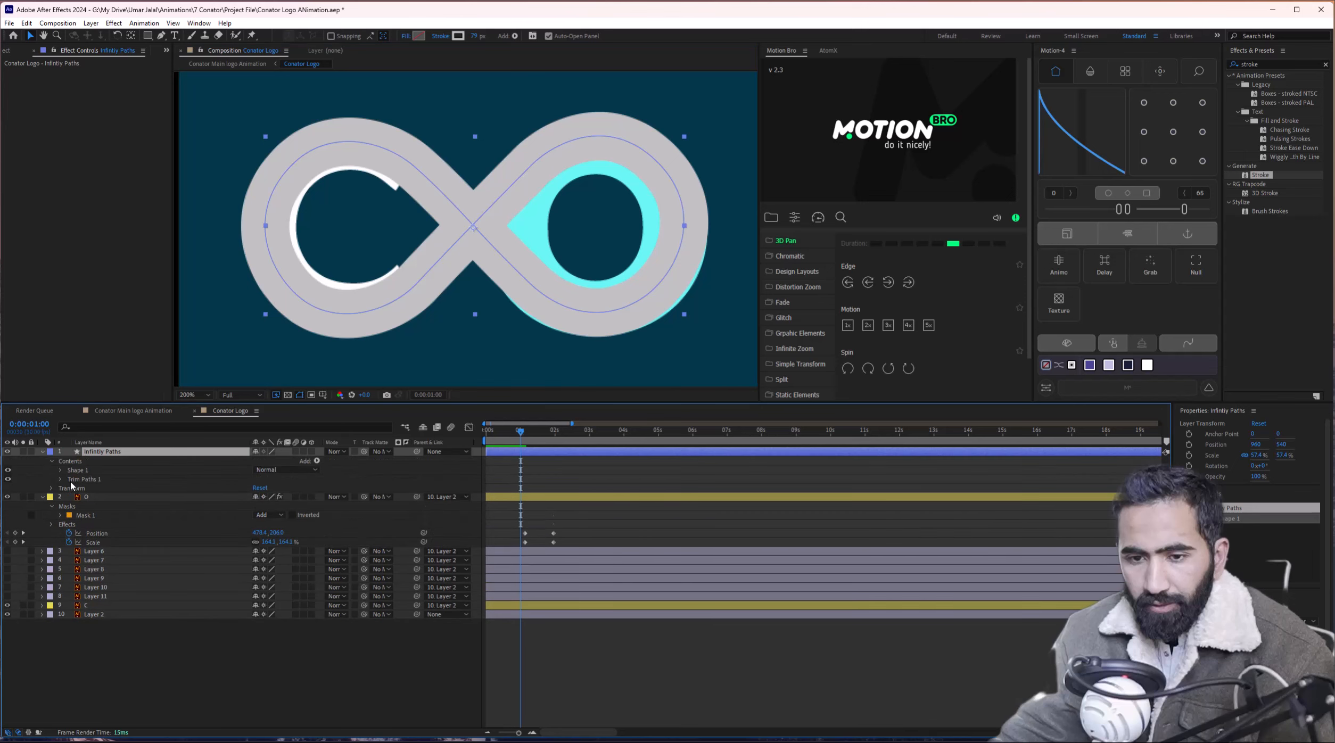
pyautogui.click(60, 480)
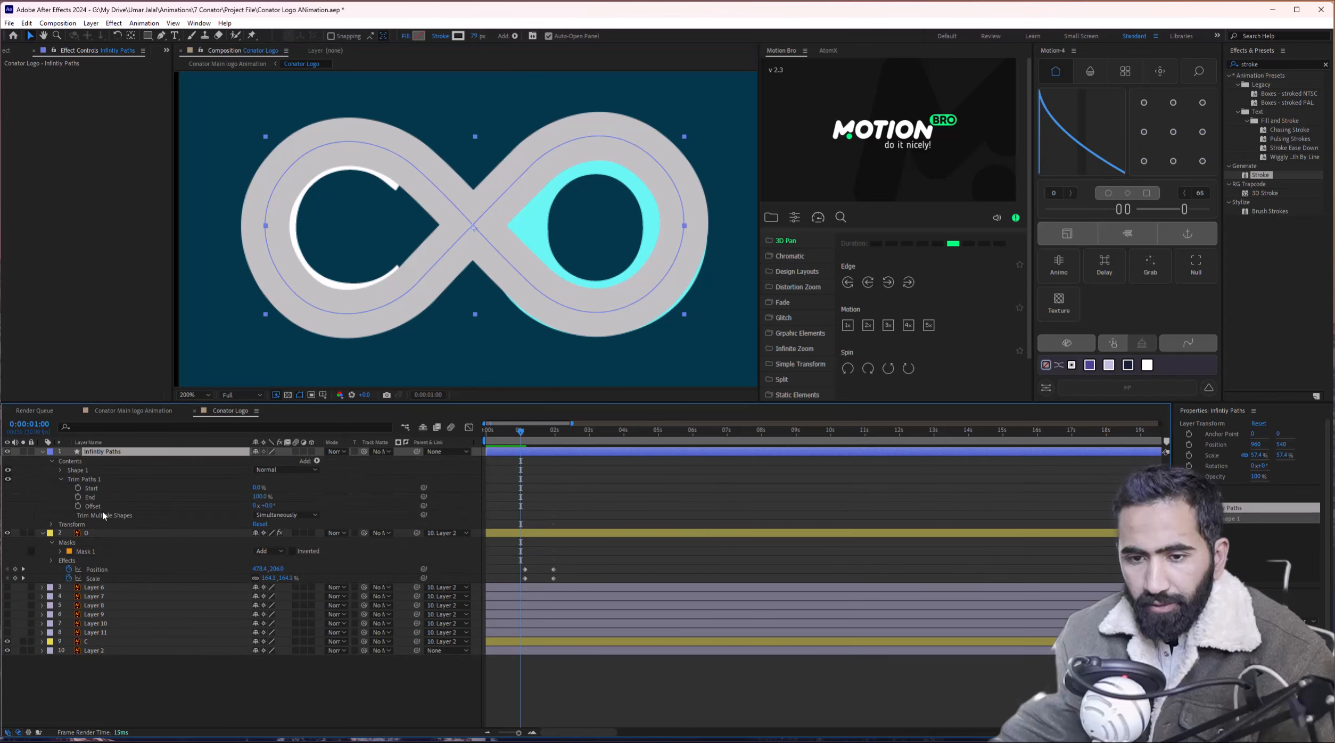
pyautogui.click(264, 499)
pyautogui.moveTo(259, 496); pyautogui.dragTo(287, 496)
pyautogui.click(78, 497)
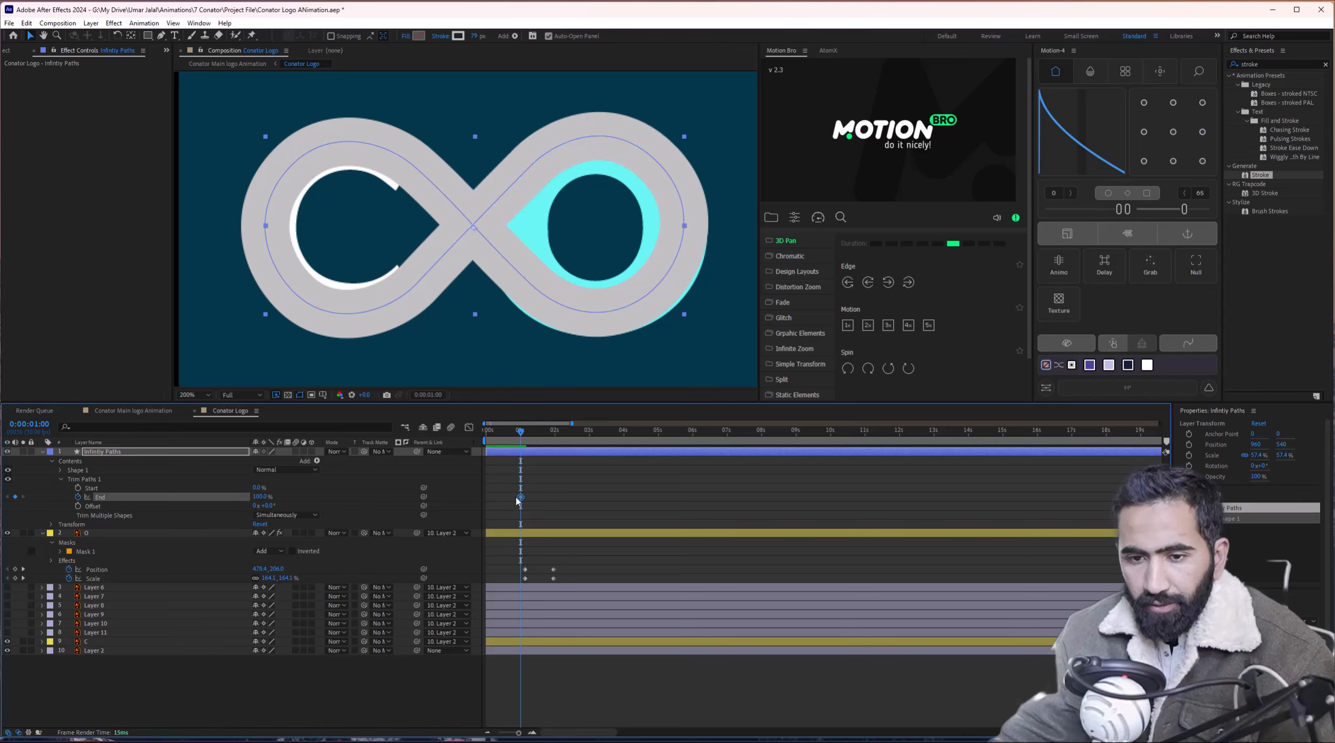
pyautogui.moveTo(518, 500); pyautogui.dragTo(486, 498)
pyautogui.moveTo(497, 440); pyautogui.dragTo(483, 438)
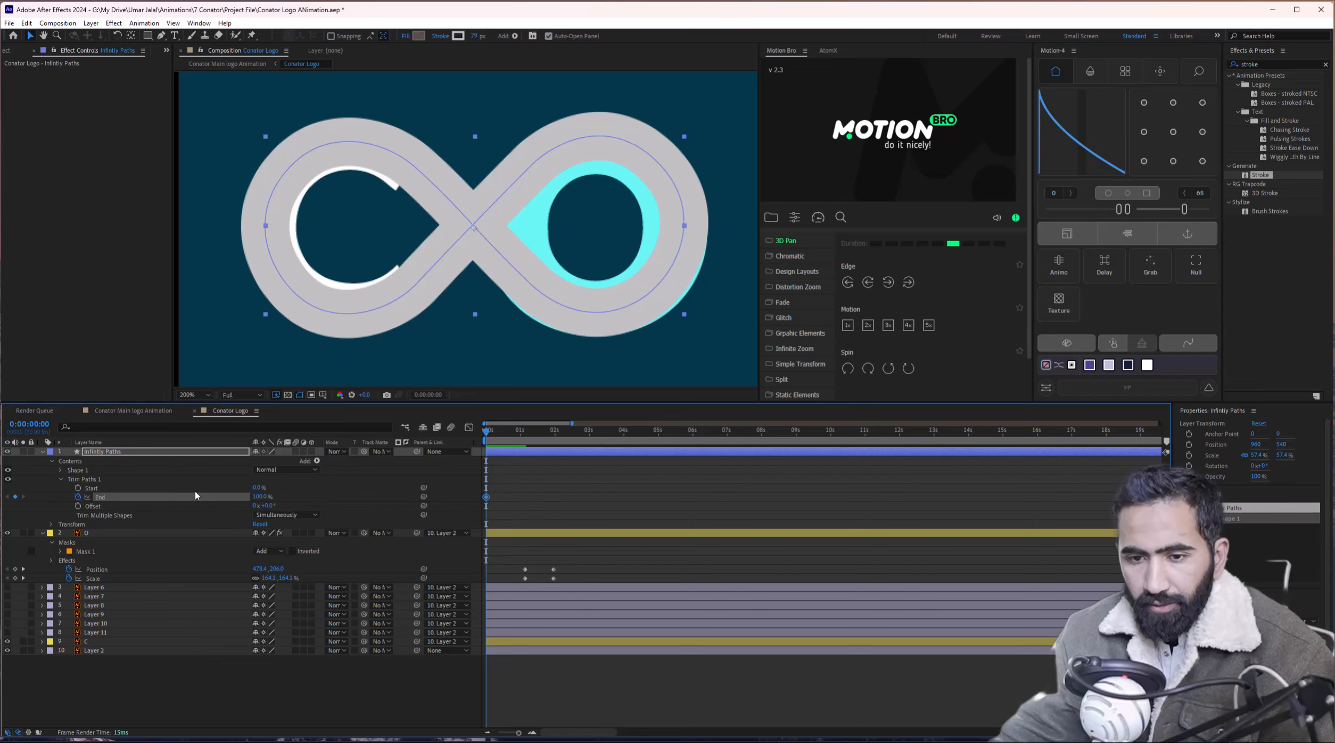
# Keyframe the trim End and Offset, entering an Offset of 1x.
pyautogui.hotkey('shift', 'pagedown')
pyautogui.hotkey('shift', 'pagedown')
pyautogui.hotkey('shift', 'pagedown')
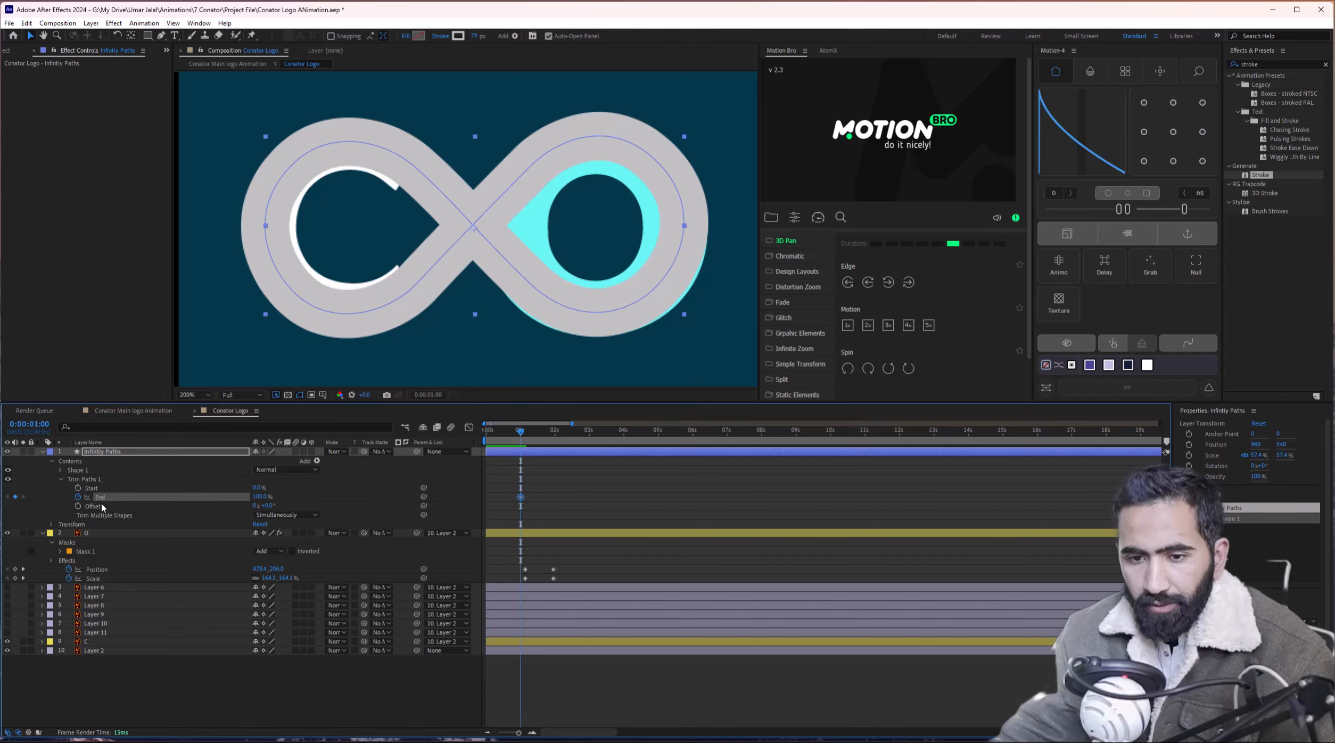
pyautogui.hotkey('ctrl', 'z')
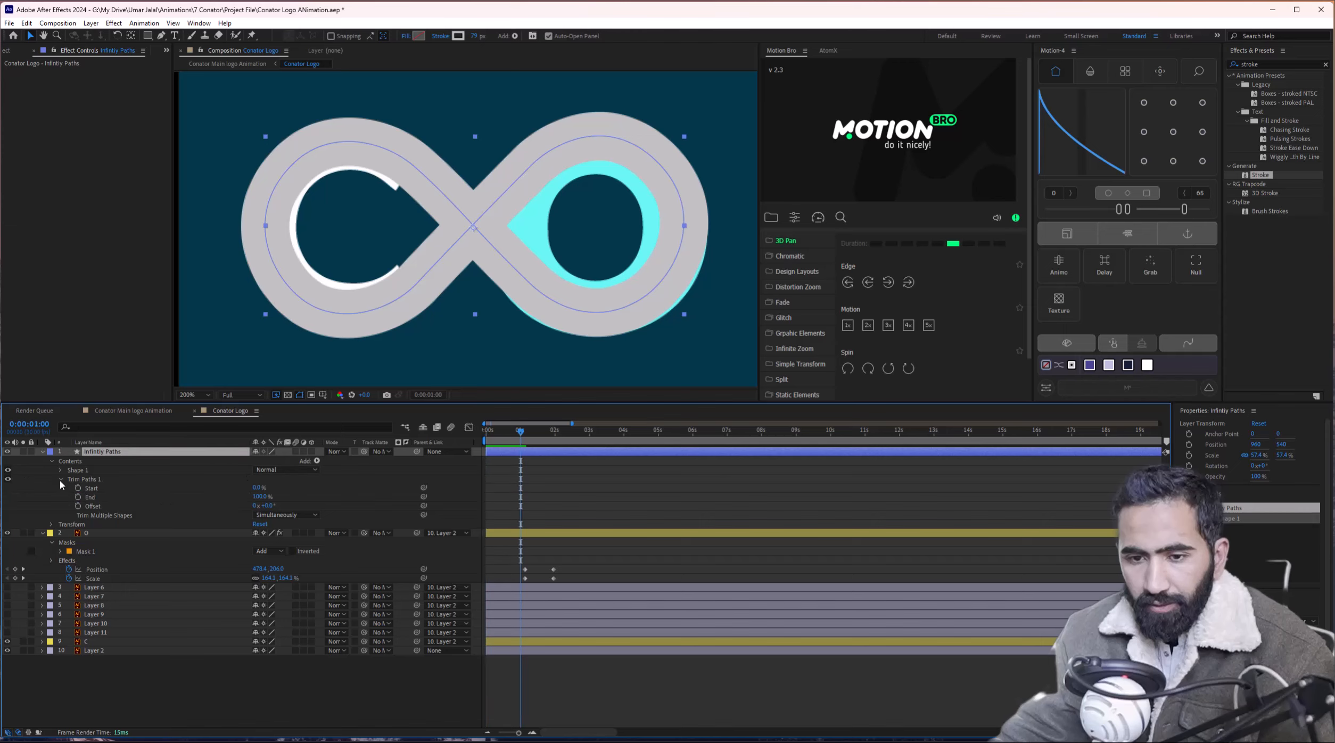
pyautogui.click(61, 481)
pyautogui.click(61, 480)
pyautogui.click(77, 497)
pyautogui.click(78, 505)
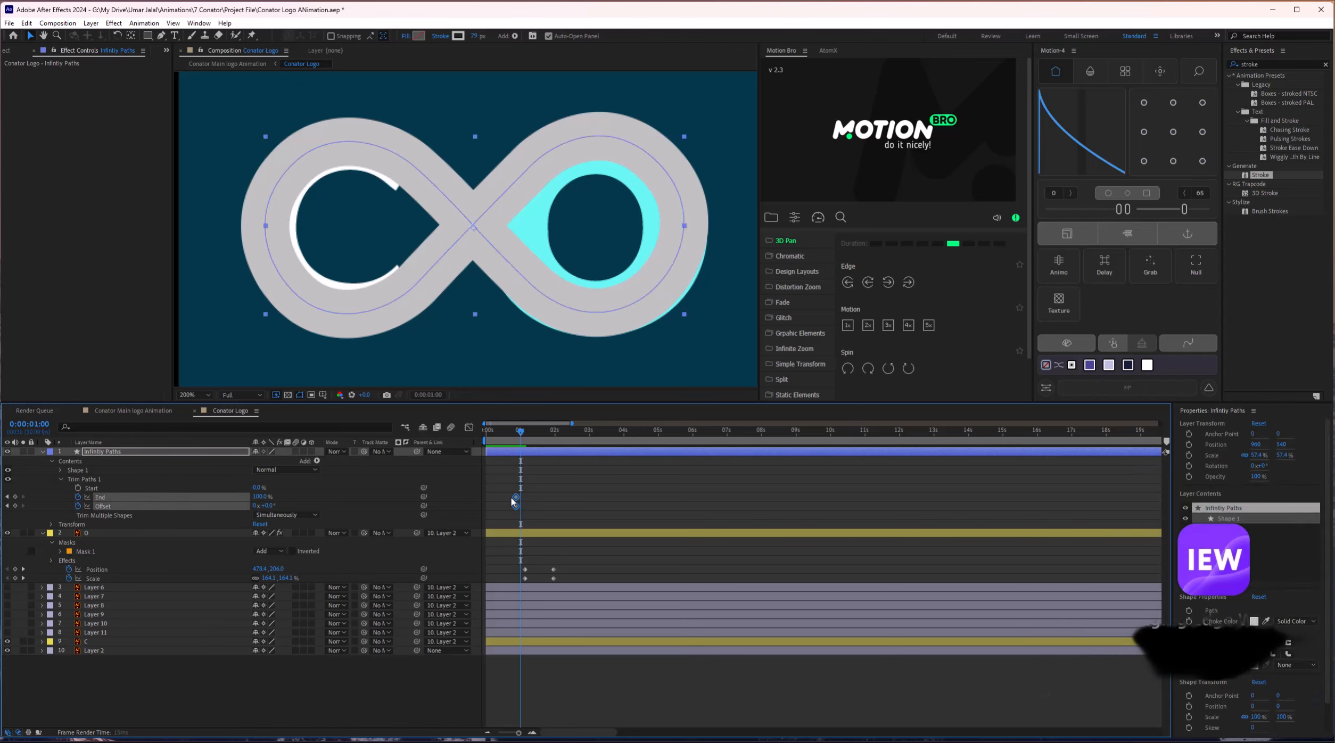
pyautogui.moveTo(521, 506); pyautogui.dragTo(507, 506)
pyautogui.click(257, 506)
pyautogui.write('1')
pyautogui.press('Return')
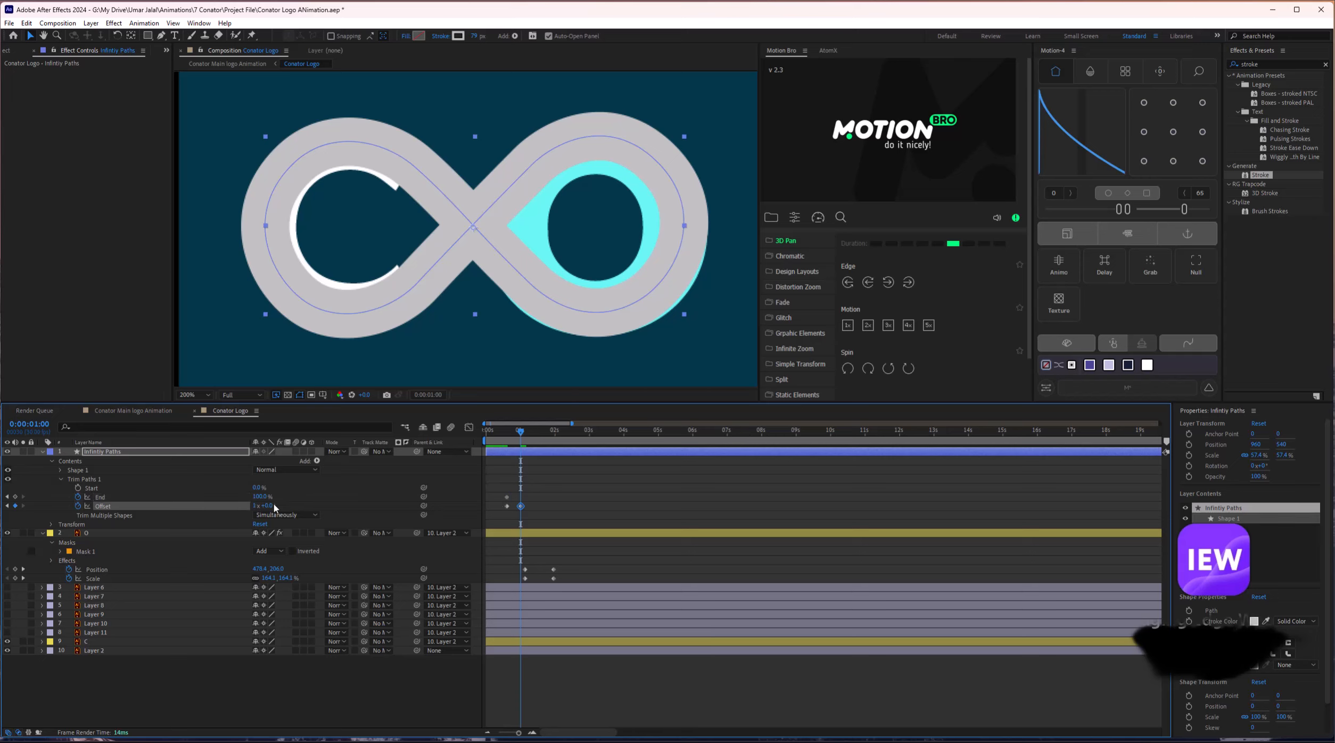
# Bring trim End down to 0% and adjust the End keyframes' timing.
pyautogui.moveTo(256, 497); pyautogui.dragTo(195, 496)
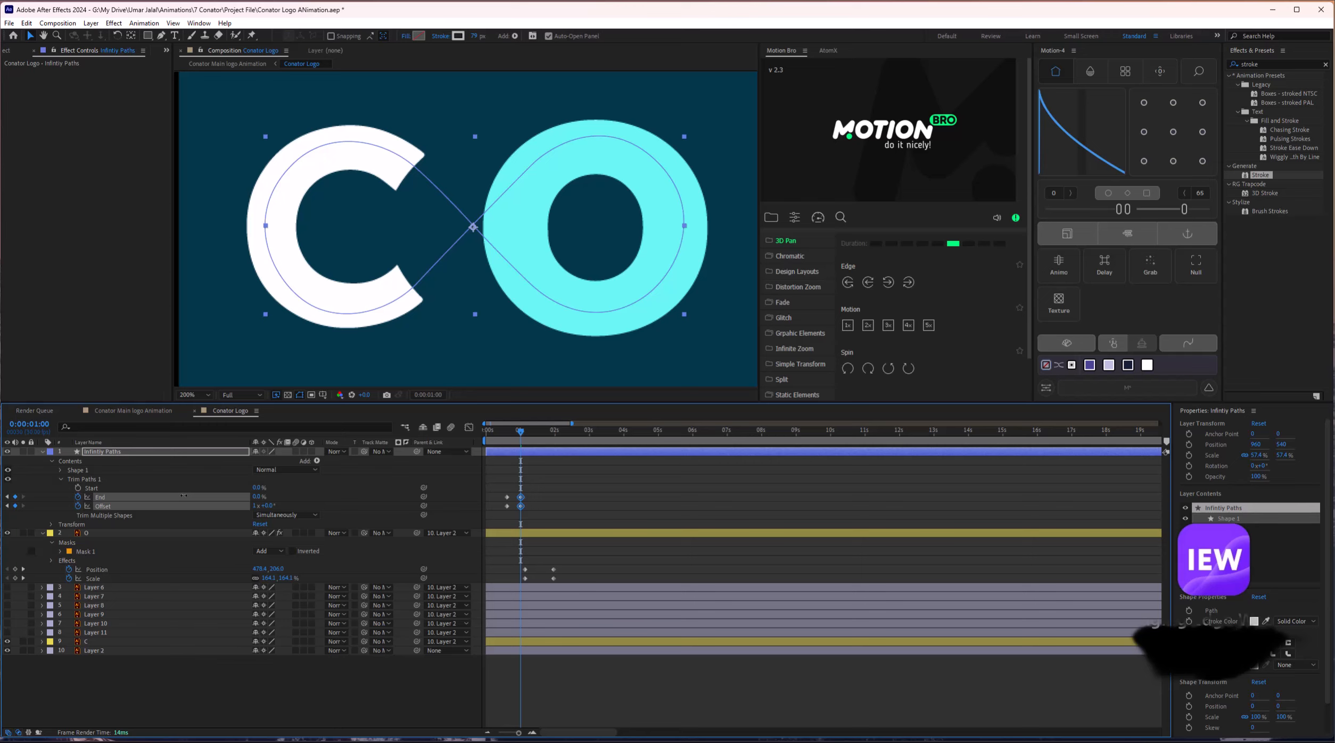
pyautogui.click(184, 495)
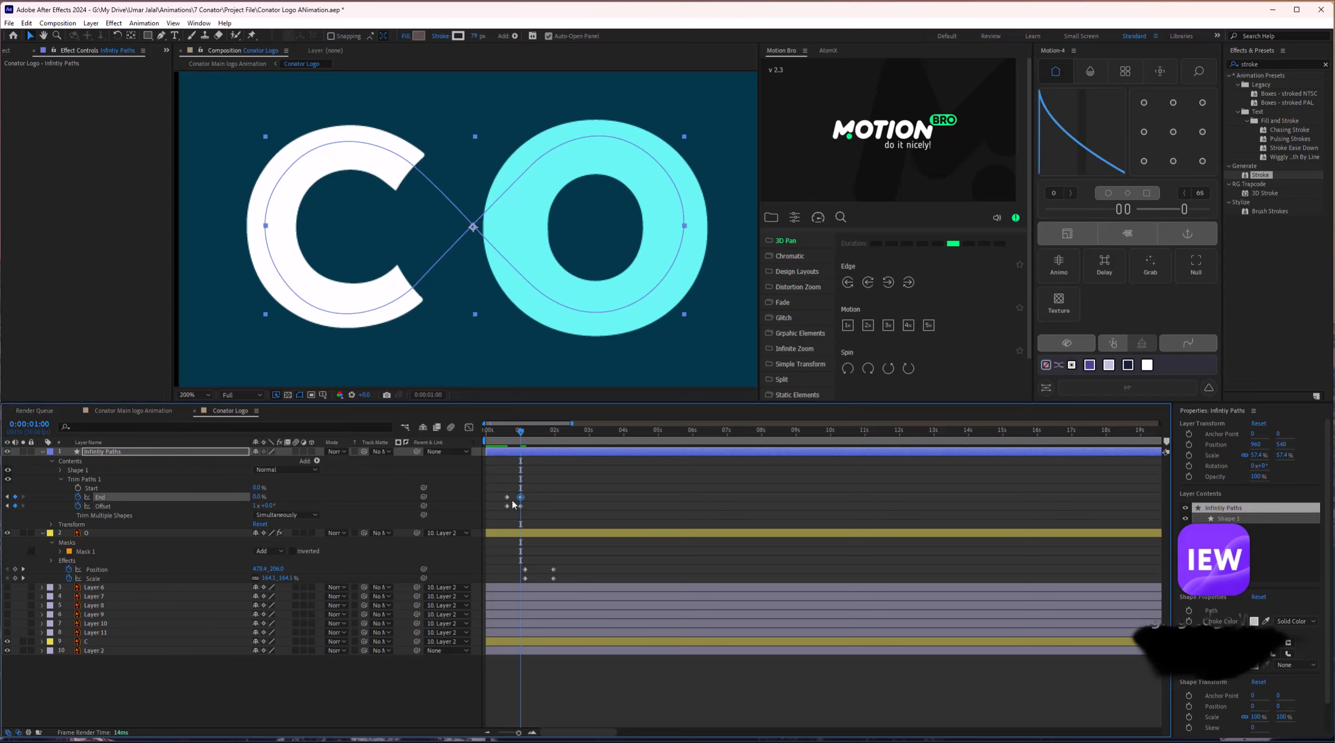
pyautogui.press('=')
pyautogui.moveTo(563, 491); pyautogui.dragTo(501, 501)
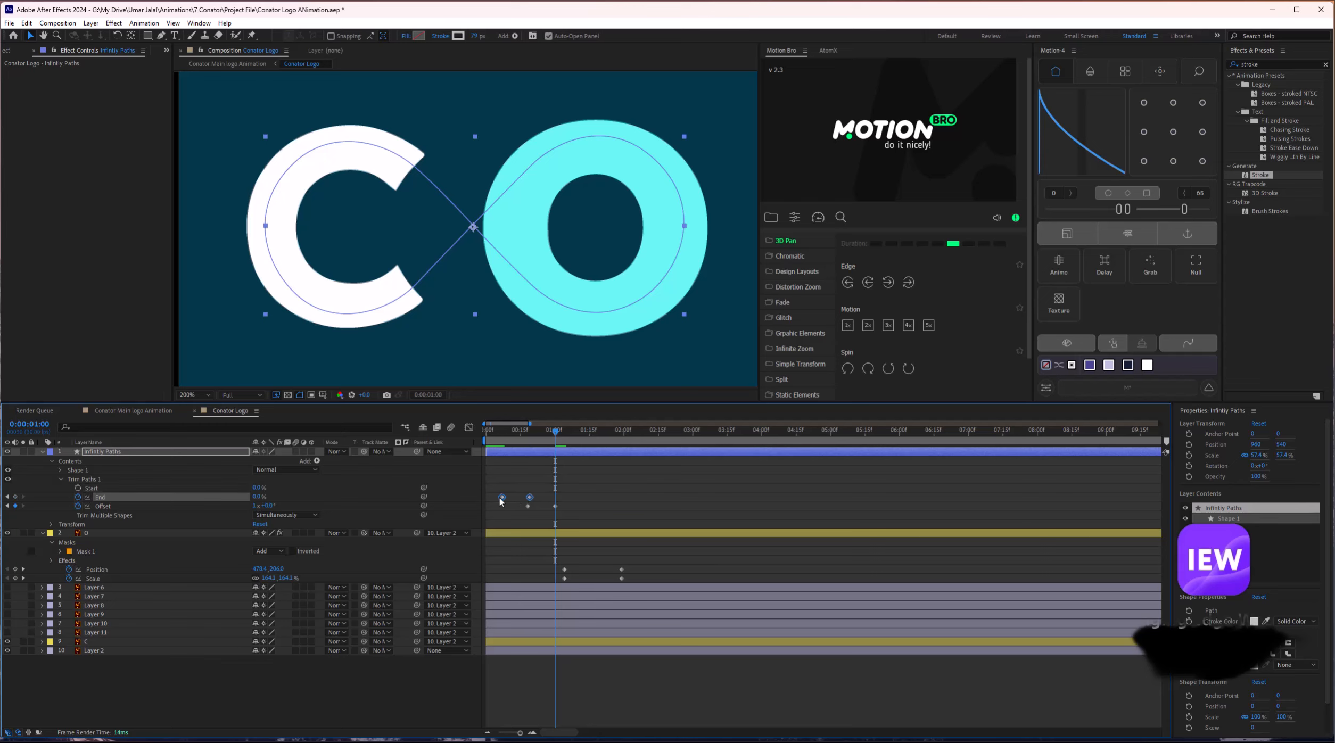
pyautogui.moveTo(536, 440); pyautogui.dragTo(498, 429)
pyautogui.hotkey('ctrl', 'z')
pyautogui.moveTo(527, 497); pyautogui.dragTo(528, 501)
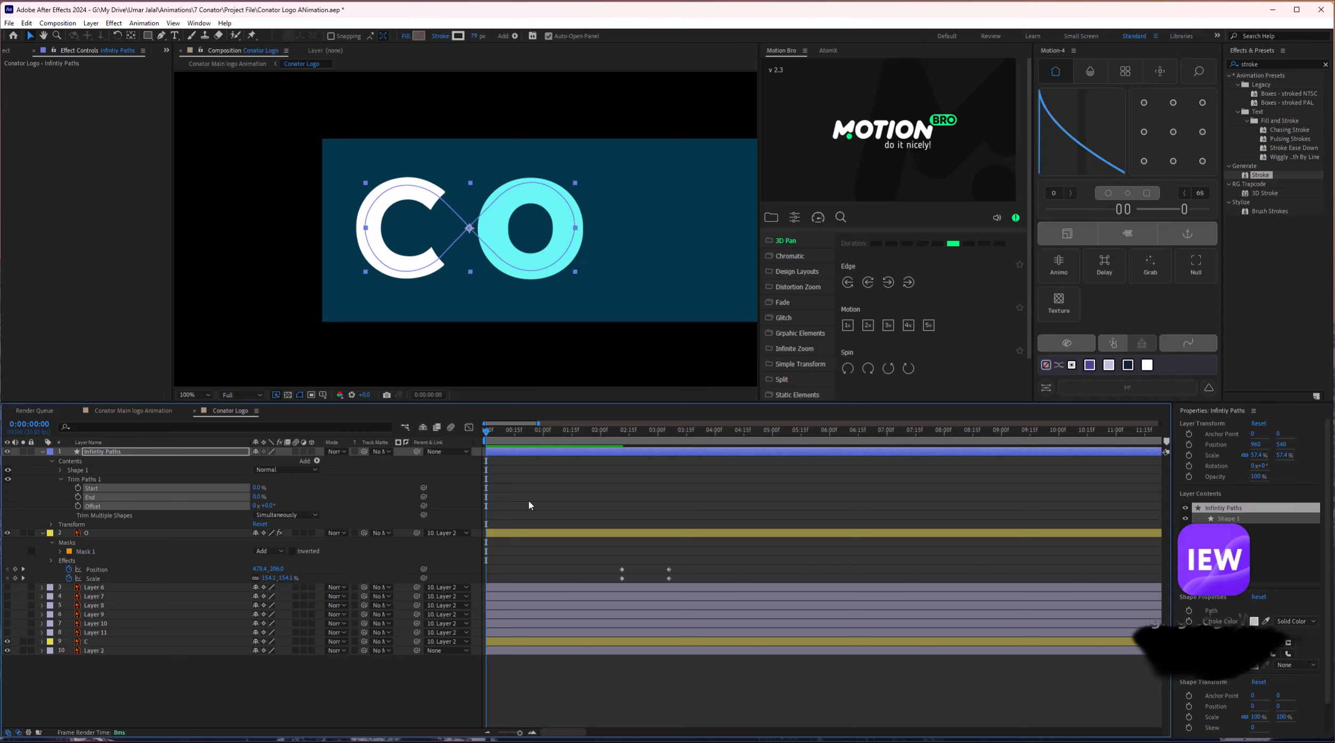
# Set the Infinity Paths trim End back to 100% and preview the first second.
pyautogui.click(262, 495)
pyautogui.click(261, 496)
pyautogui.write('100')
pyautogui.press('Return')
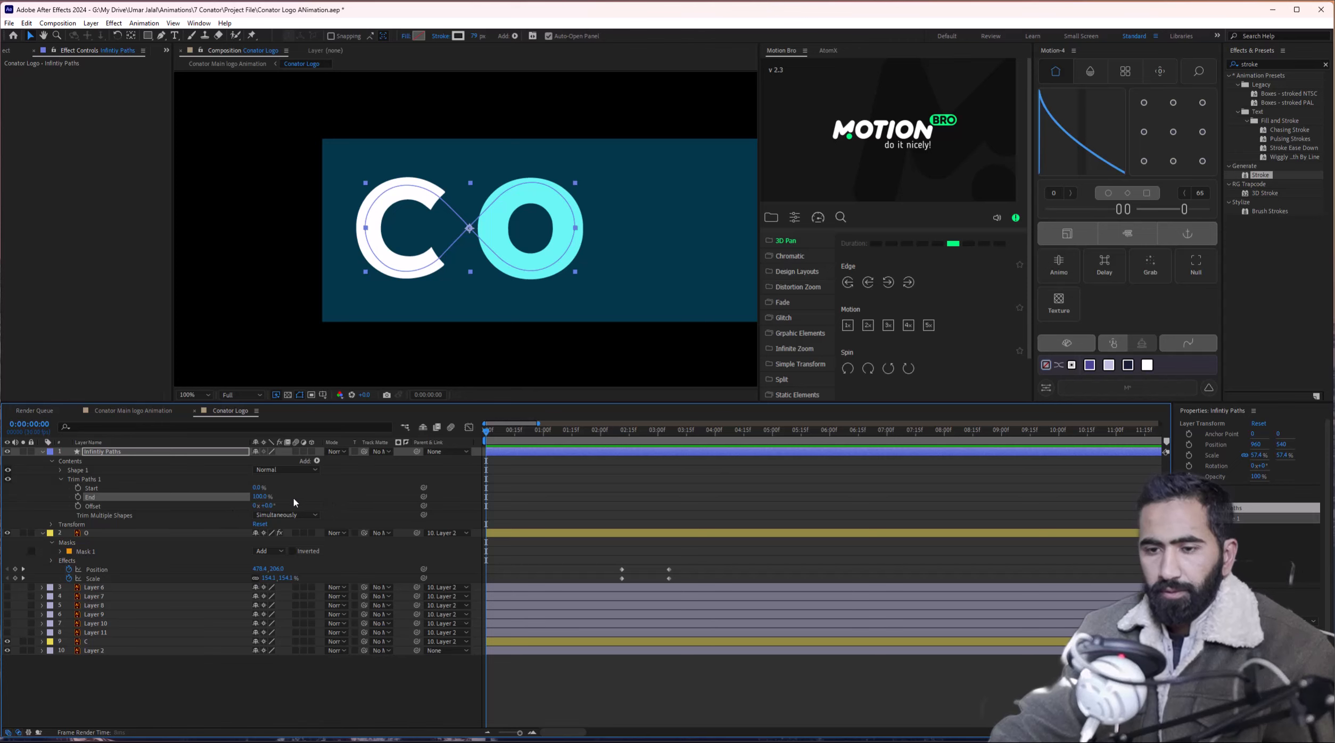
pyautogui.moveTo(528, 439); pyautogui.dragTo(448, 449)
pyautogui.press('space')
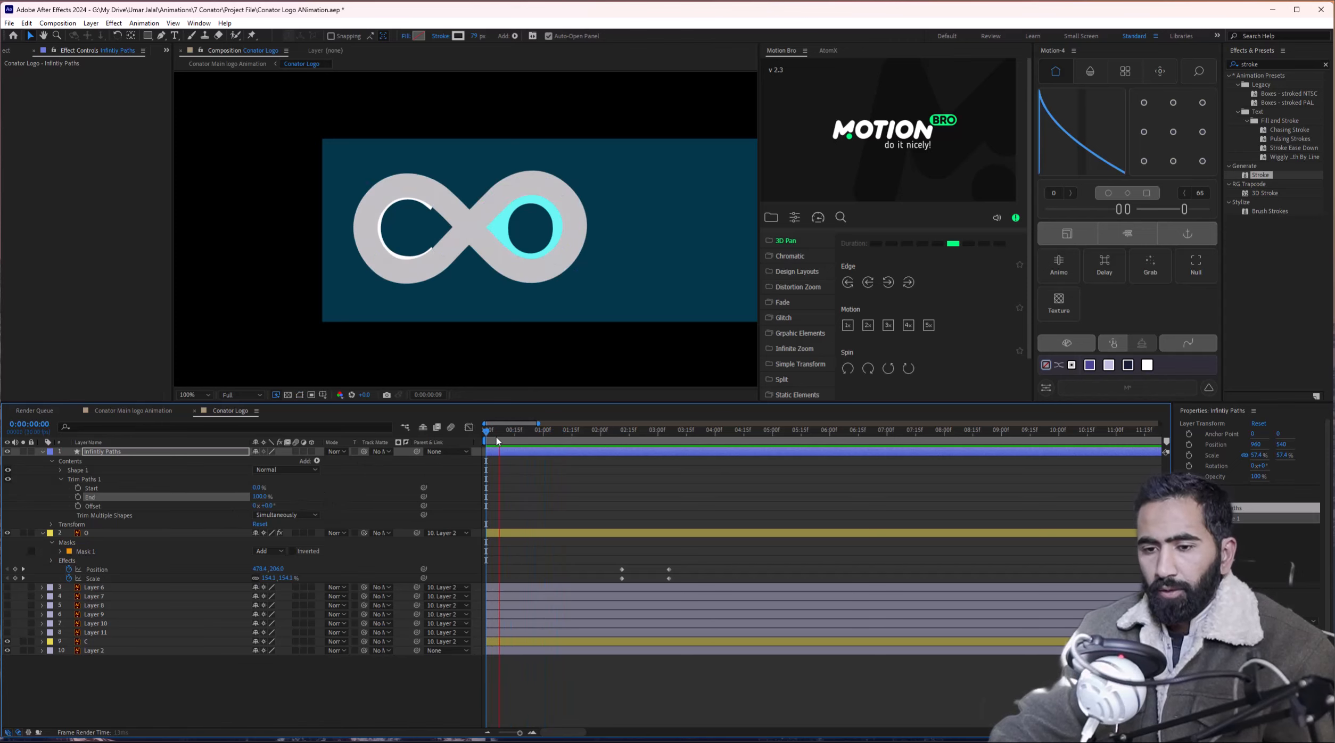
pyautogui.press('space')
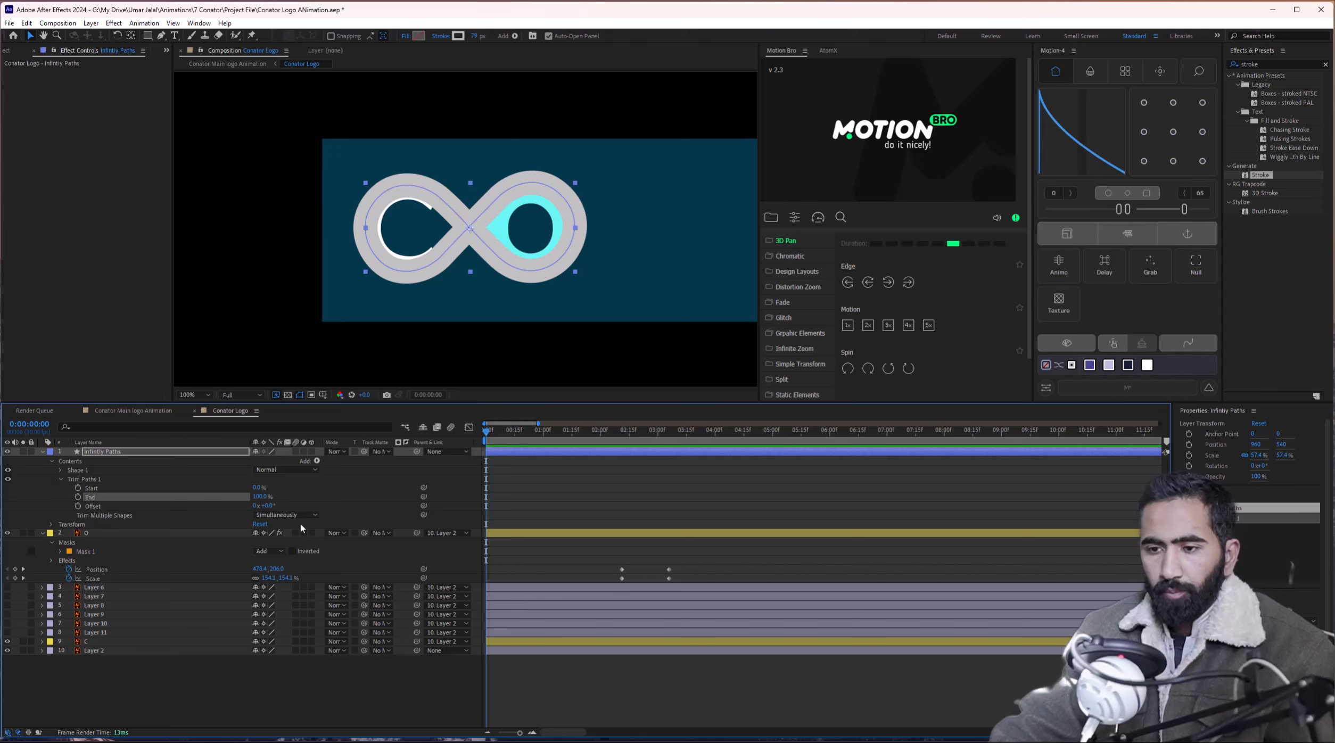
# Keyframe trim Start from 0% at 0:00 to 50% at one second.
pyautogui.click(78, 489)
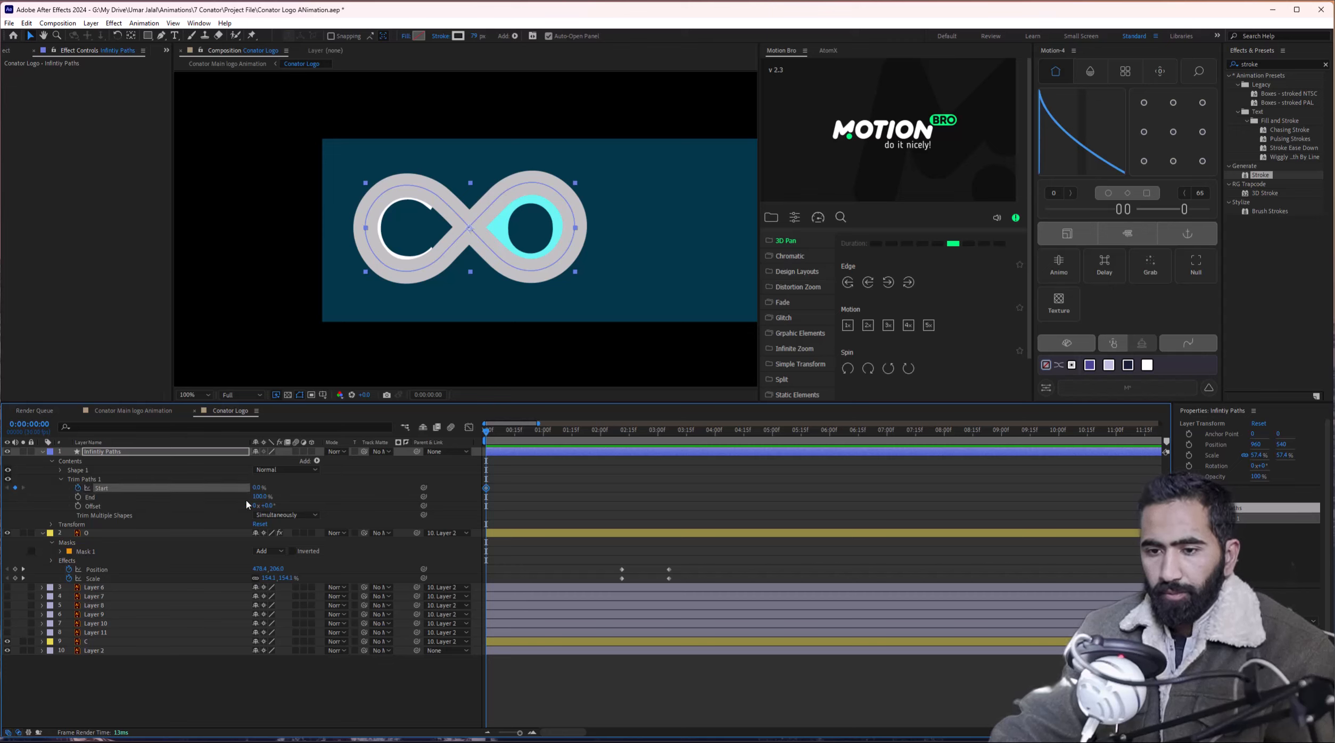
pyautogui.moveTo(485, 434); pyautogui.dragTo(543, 439)
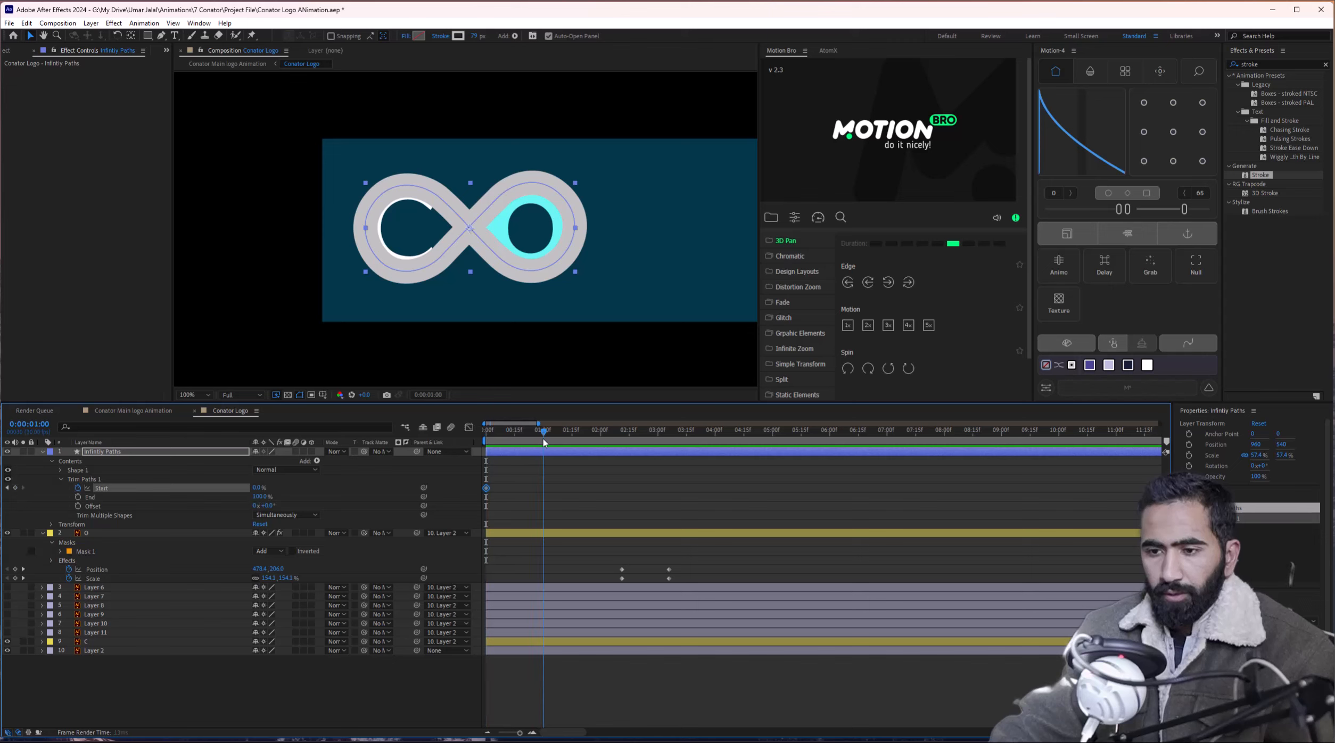
pyautogui.click(259, 487)
pyautogui.write('50')
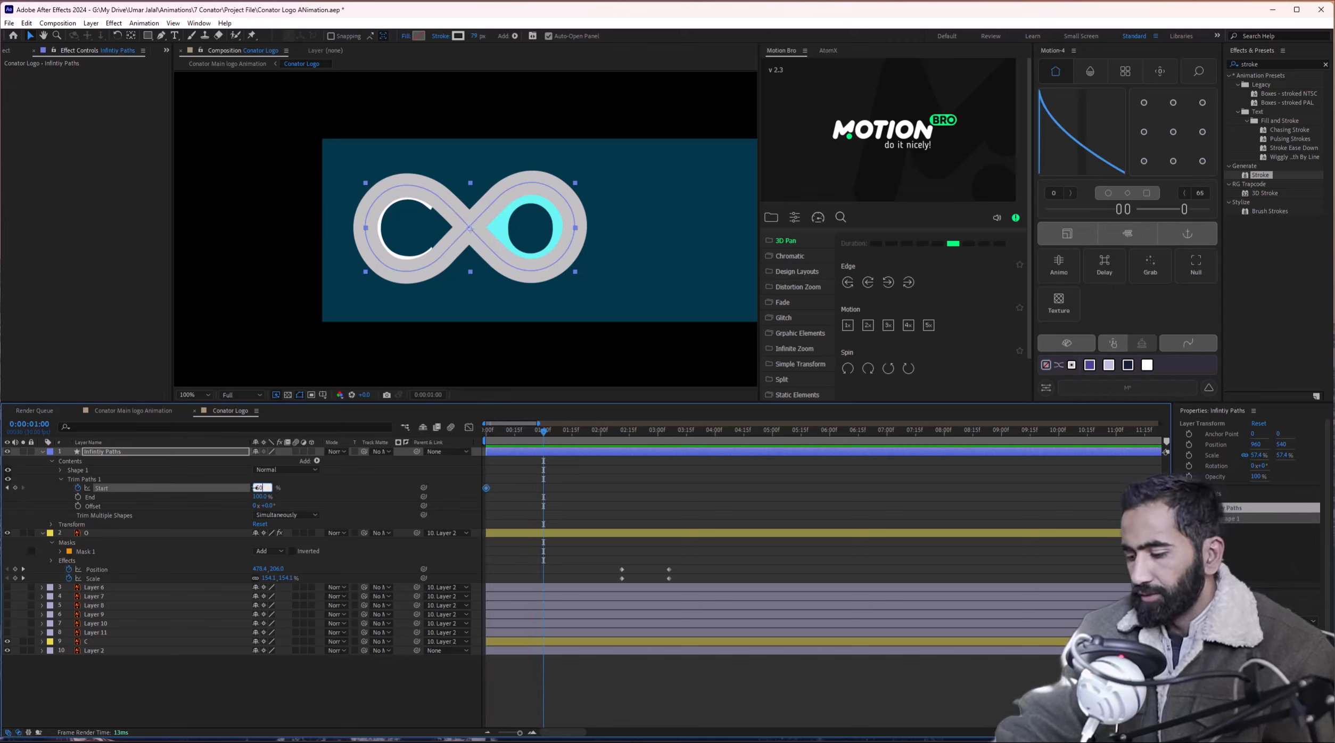
pyautogui.press('Return')
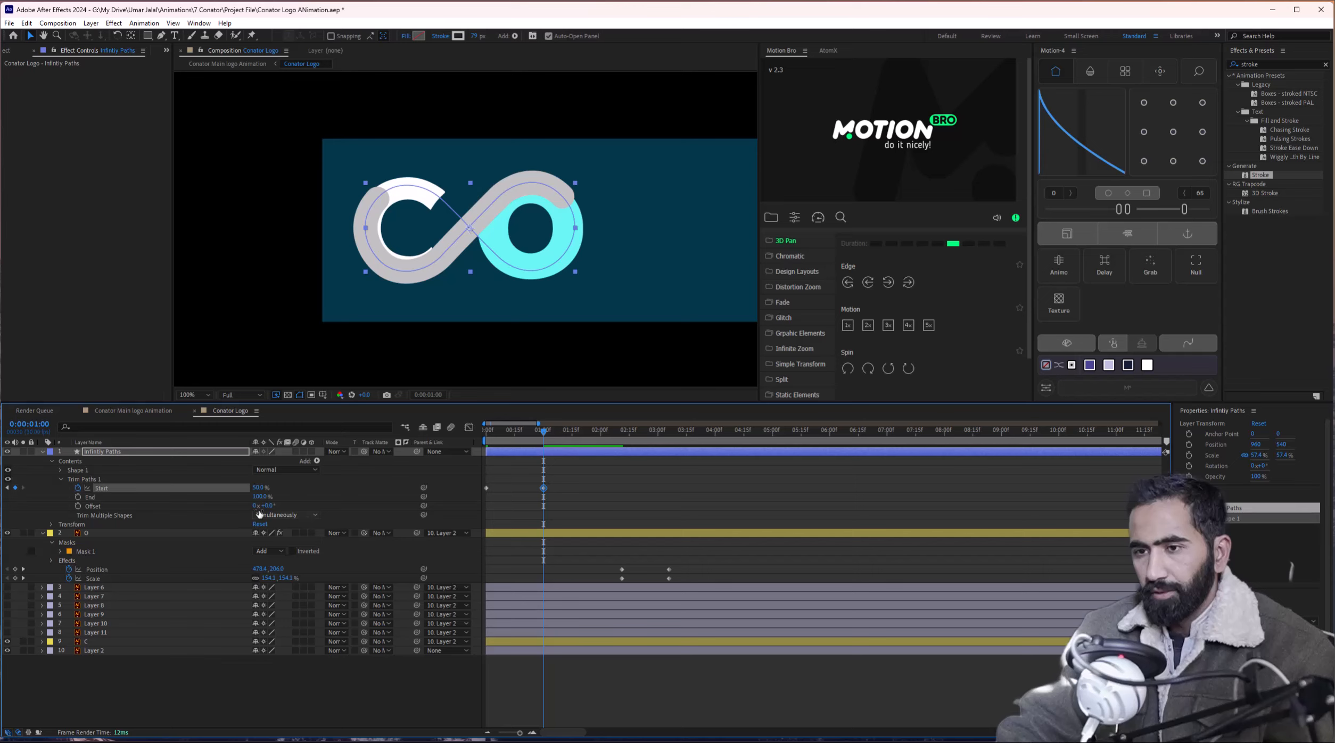
# Keyframe the trim Offset from 0 s to +240° at 0:00:02:01 and preview the animation.
pyautogui.click(78, 506)
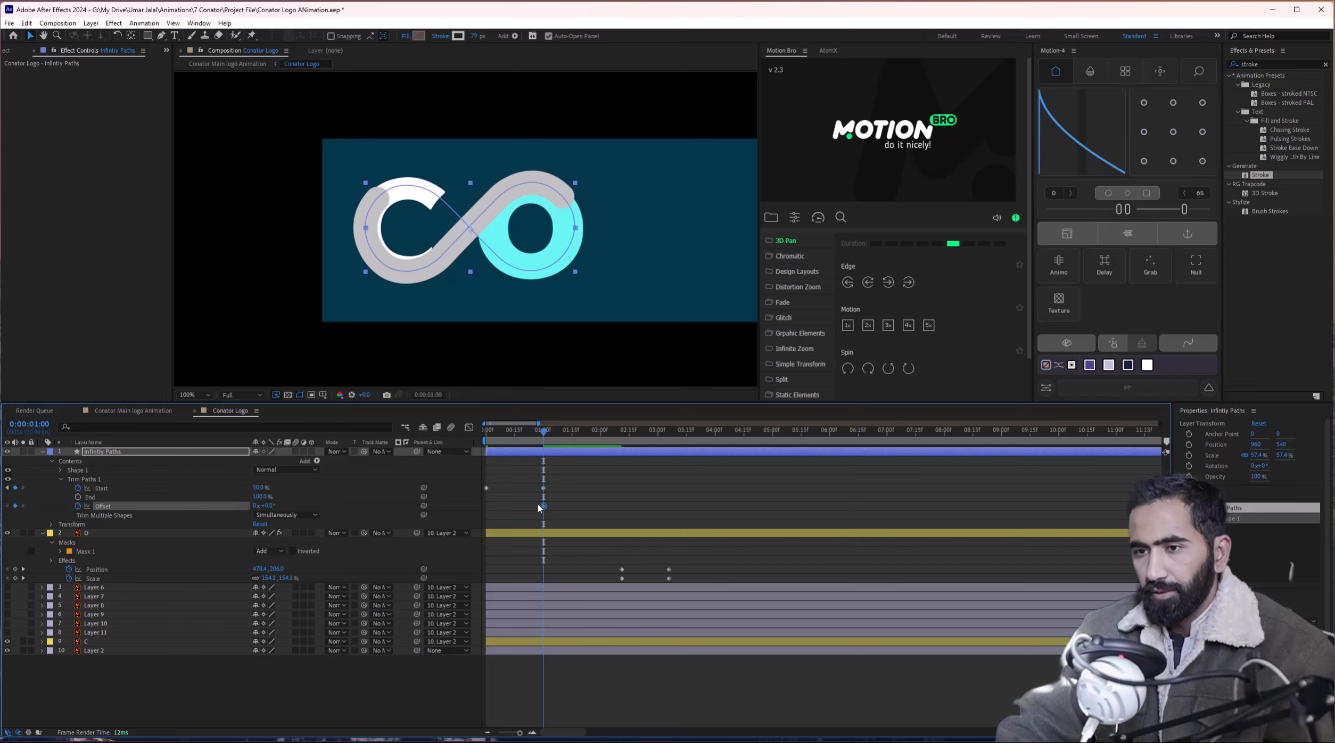
pyautogui.moveTo(534, 507); pyautogui.dragTo(486, 506)
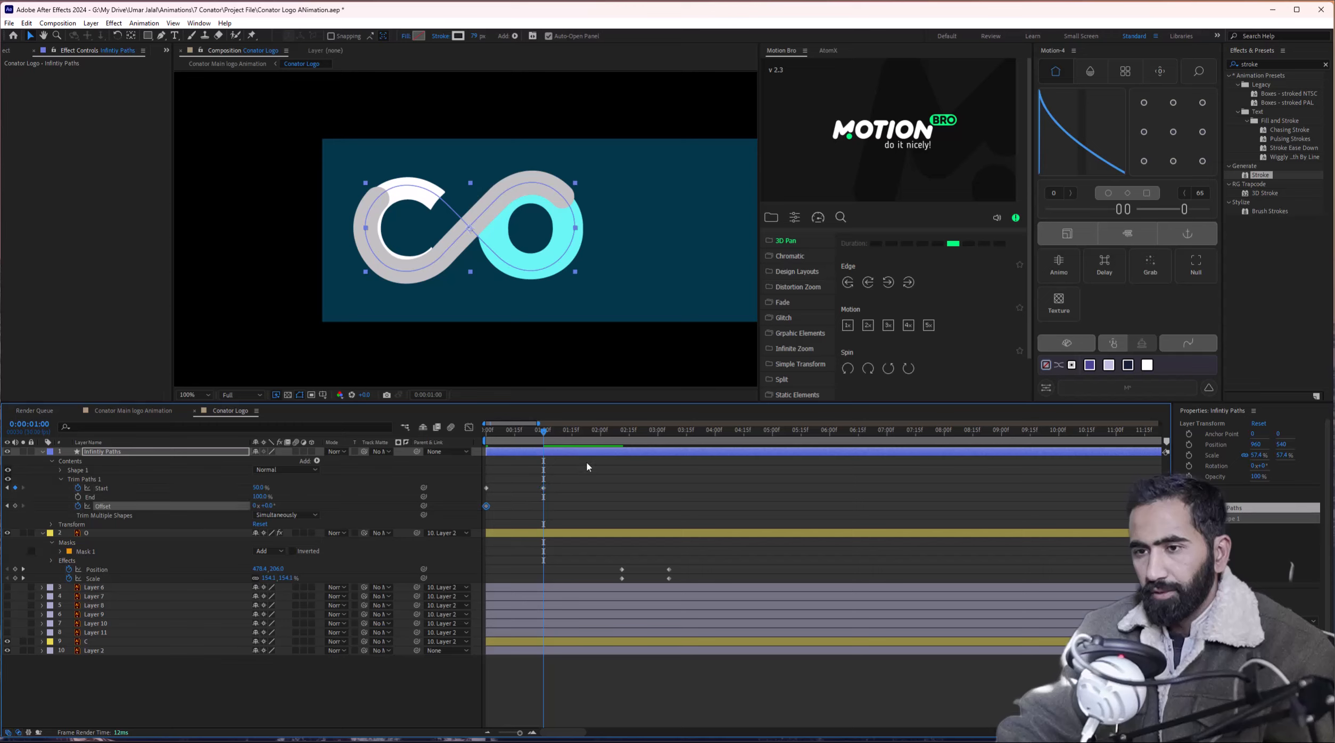
pyautogui.click(604, 434)
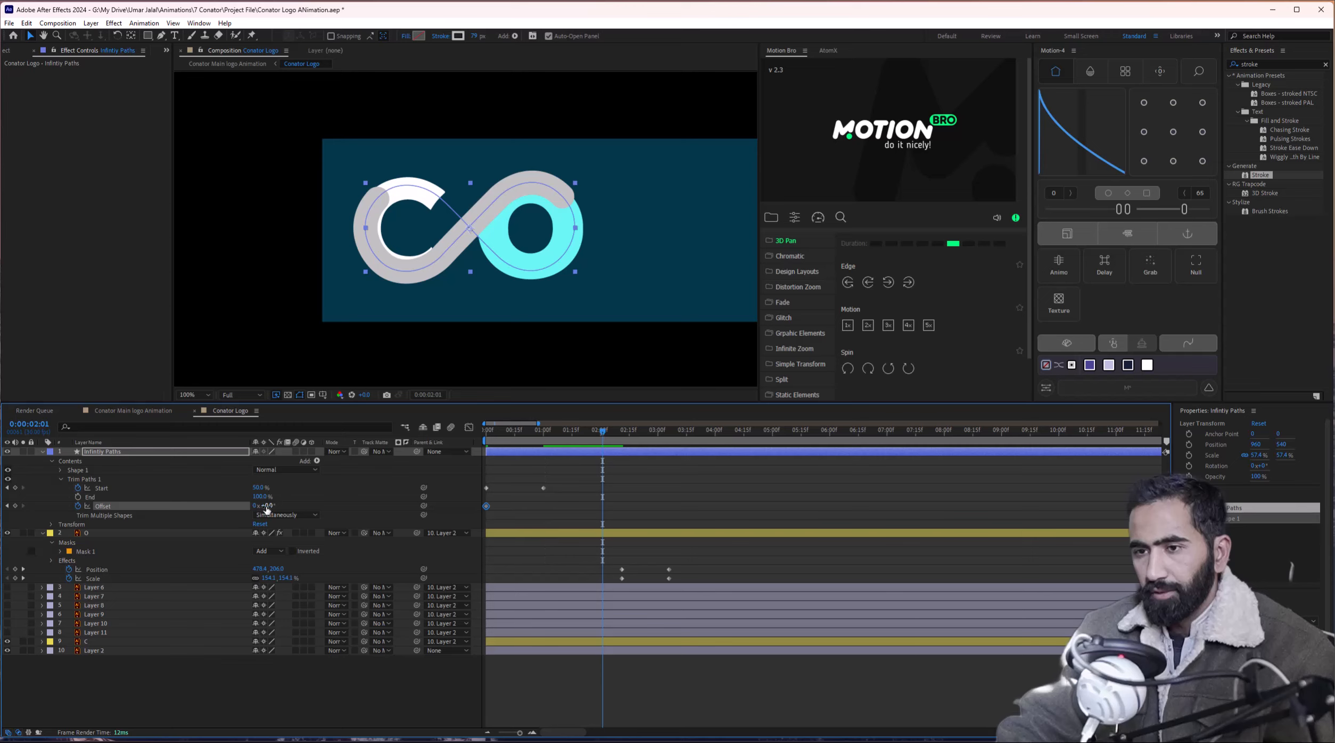
pyautogui.press('Return')
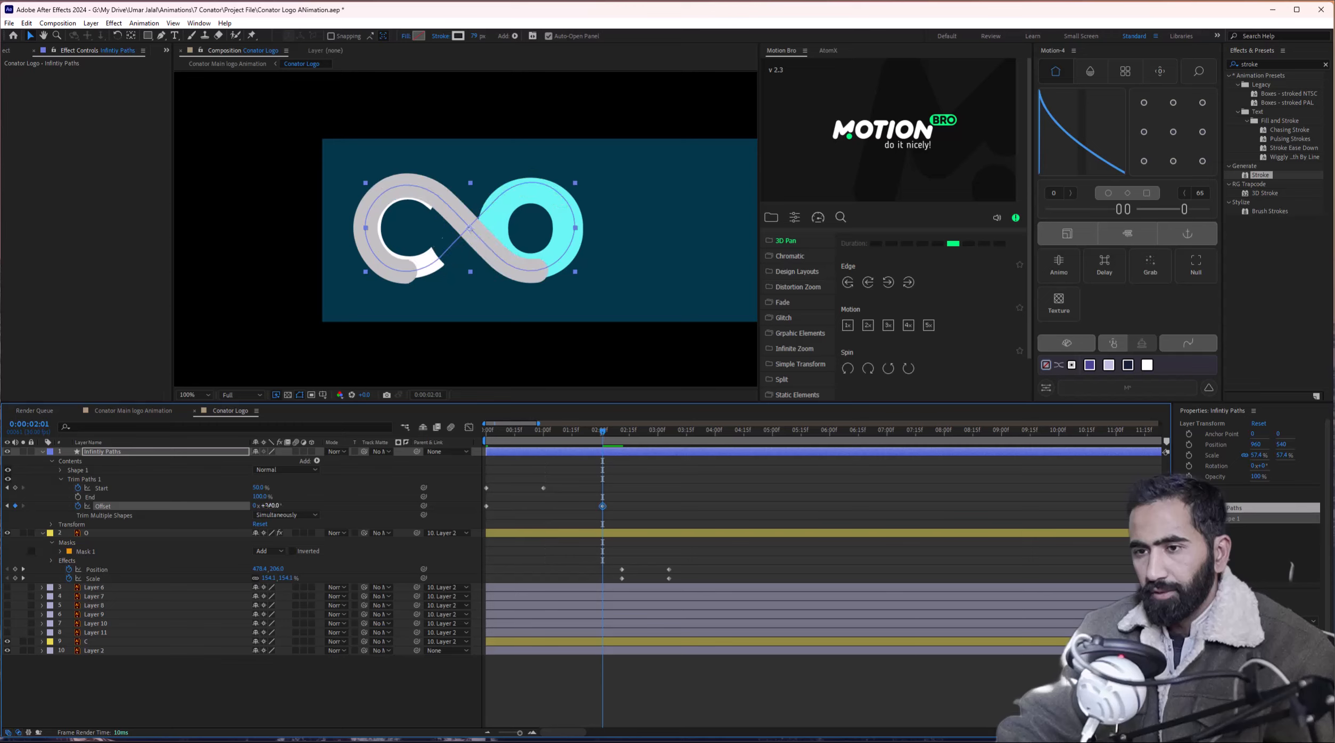
pyautogui.press('Home')
pyautogui.press('space')
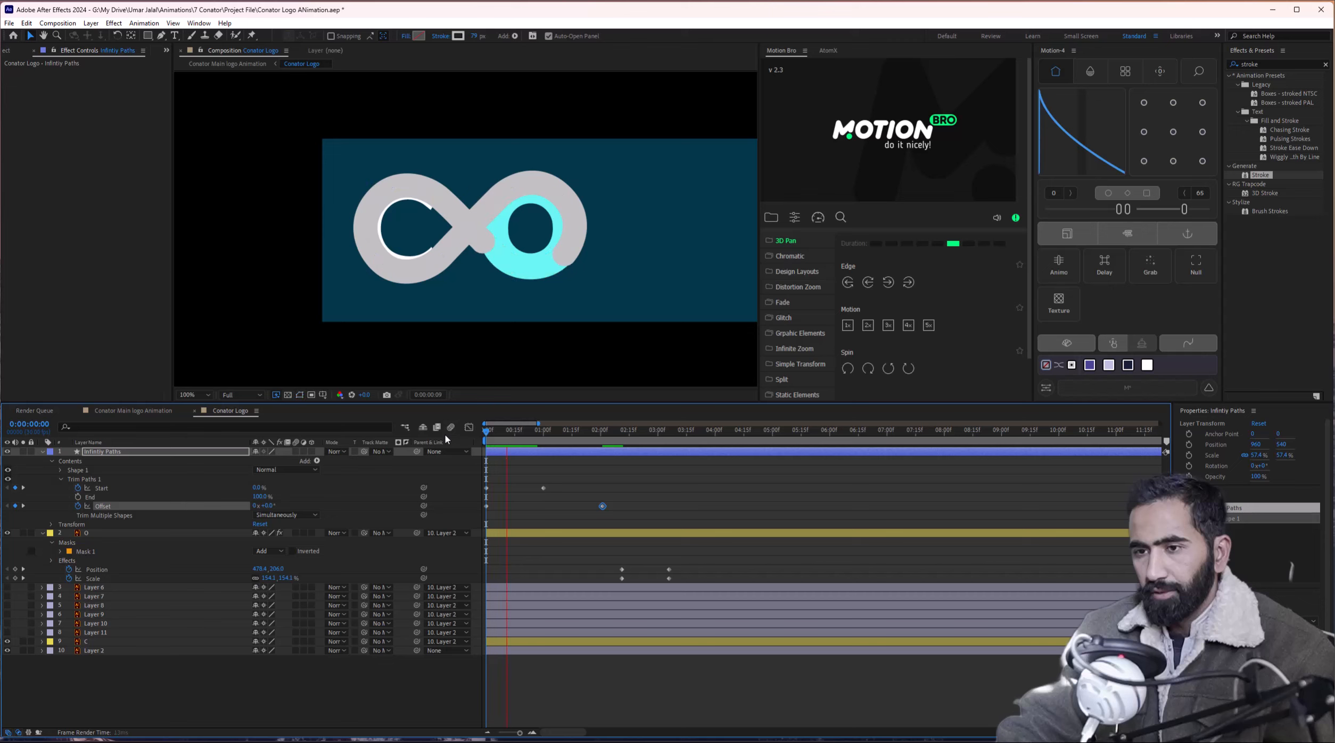
pyautogui.click(490, 434)
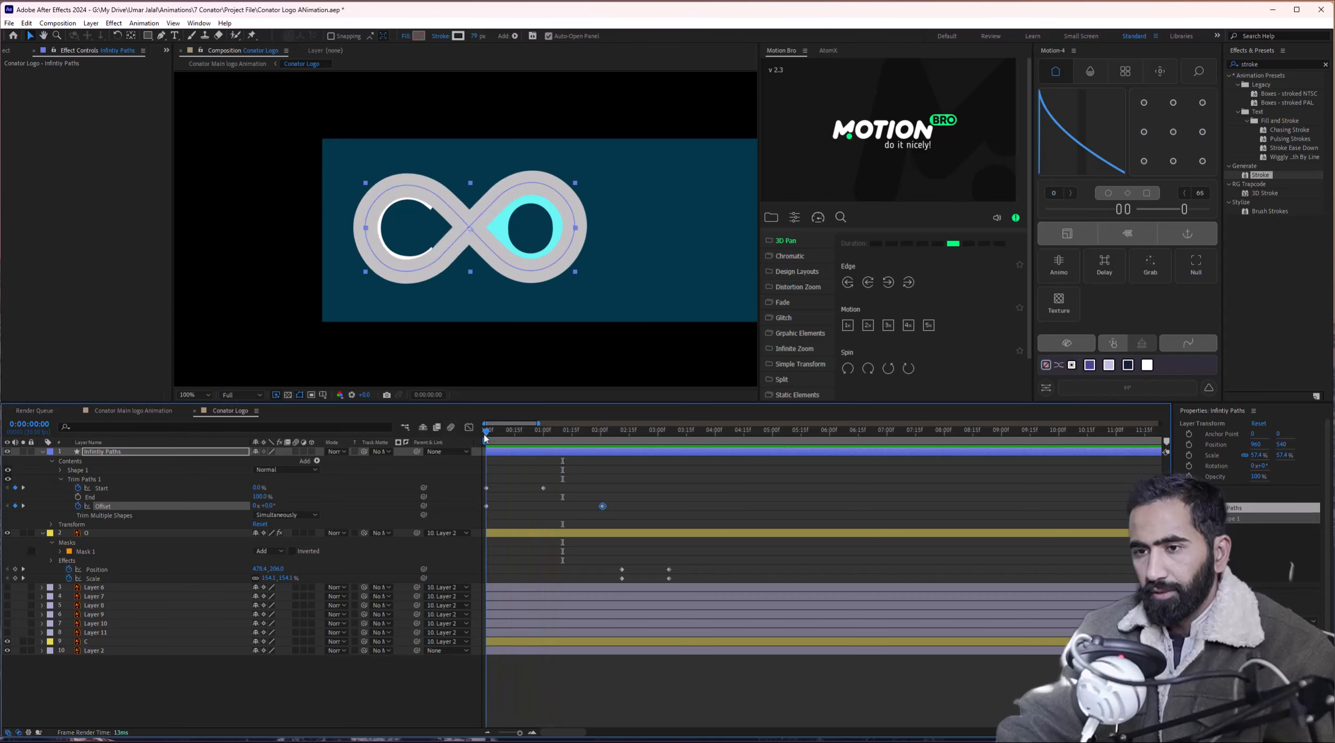
# Keyframe Trim Paths End at 0% at one second and 50% at about 0:00:02:01.
pyautogui.moveTo(491, 438); pyautogui.dragTo(452, 465)
pyautogui.write('0')
pyautogui.press('Return')
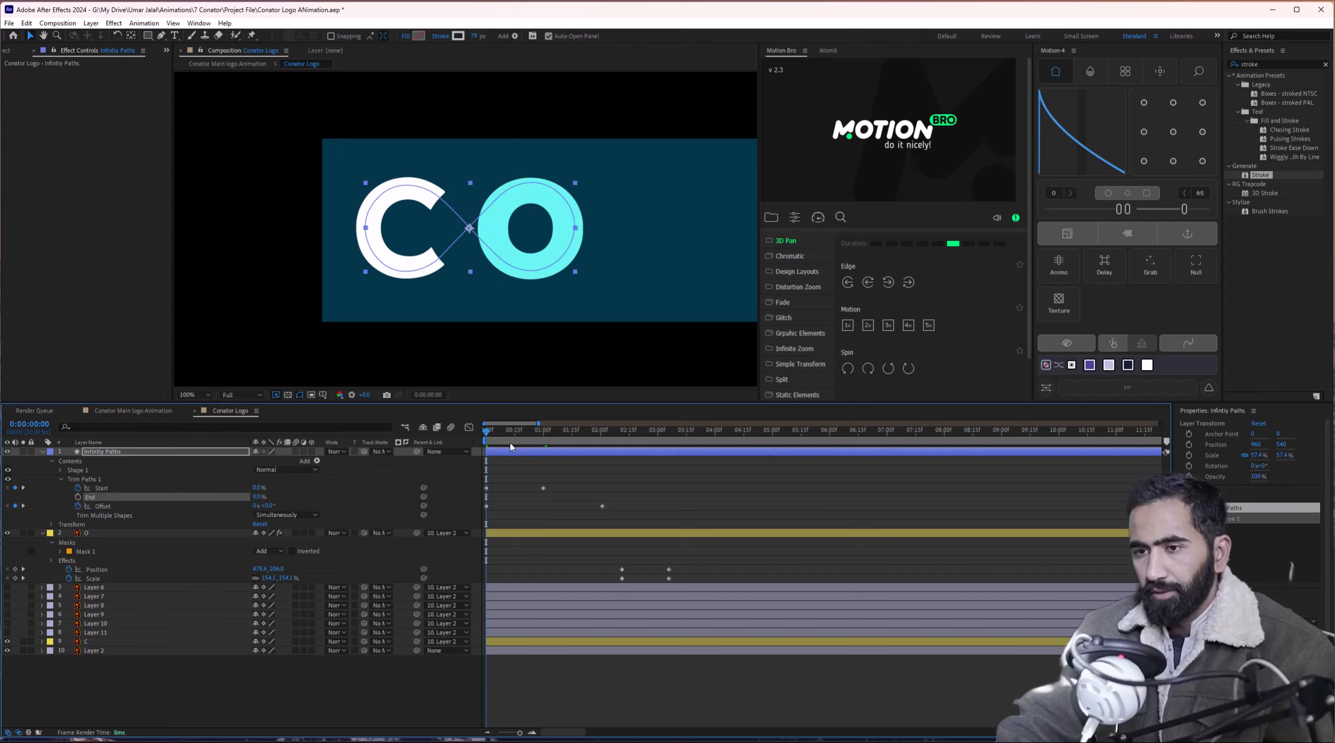
pyautogui.moveTo(510, 442)
pyautogui.mouseDown()
pyautogui.moveTo(487, 439)
pyautogui.moveTo(597, 443)
pyautogui.moveTo(544, 446)
pyautogui.mouseUp()
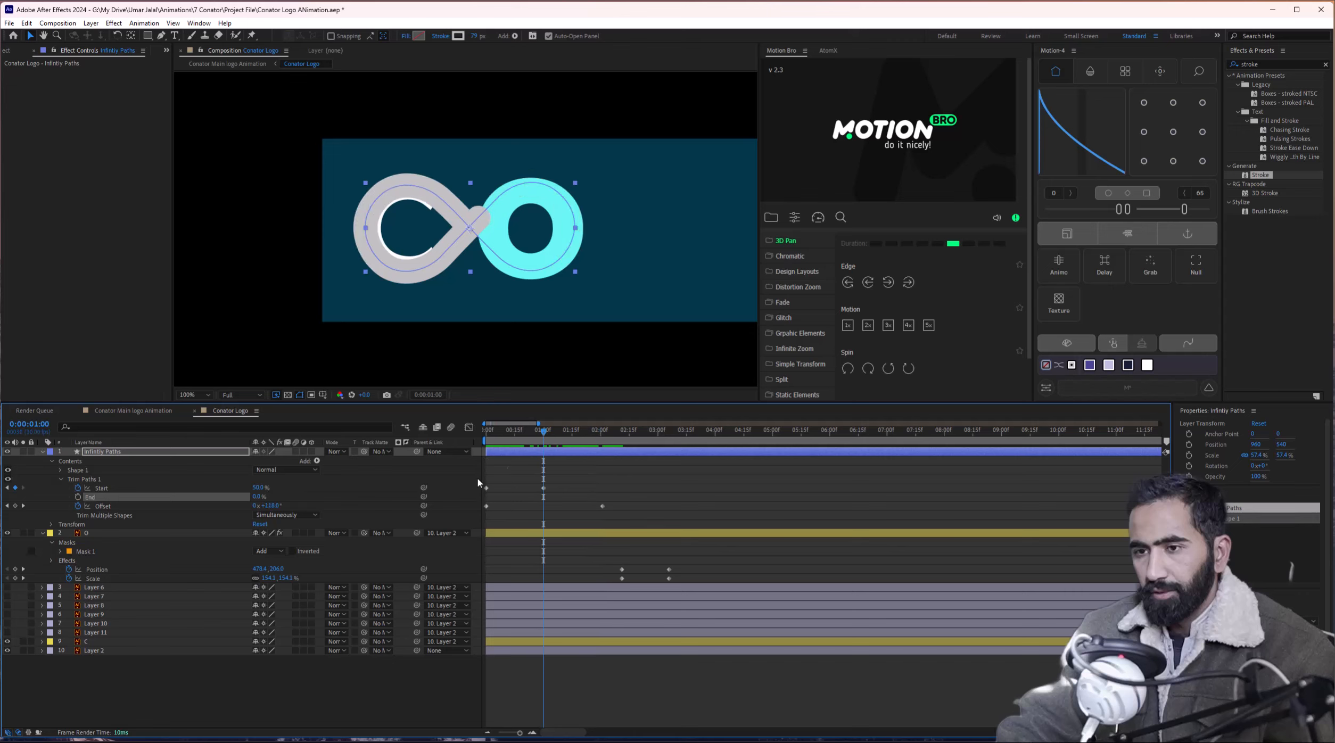
pyautogui.click(78, 499)
pyautogui.moveTo(570, 446); pyautogui.dragTo(597, 437)
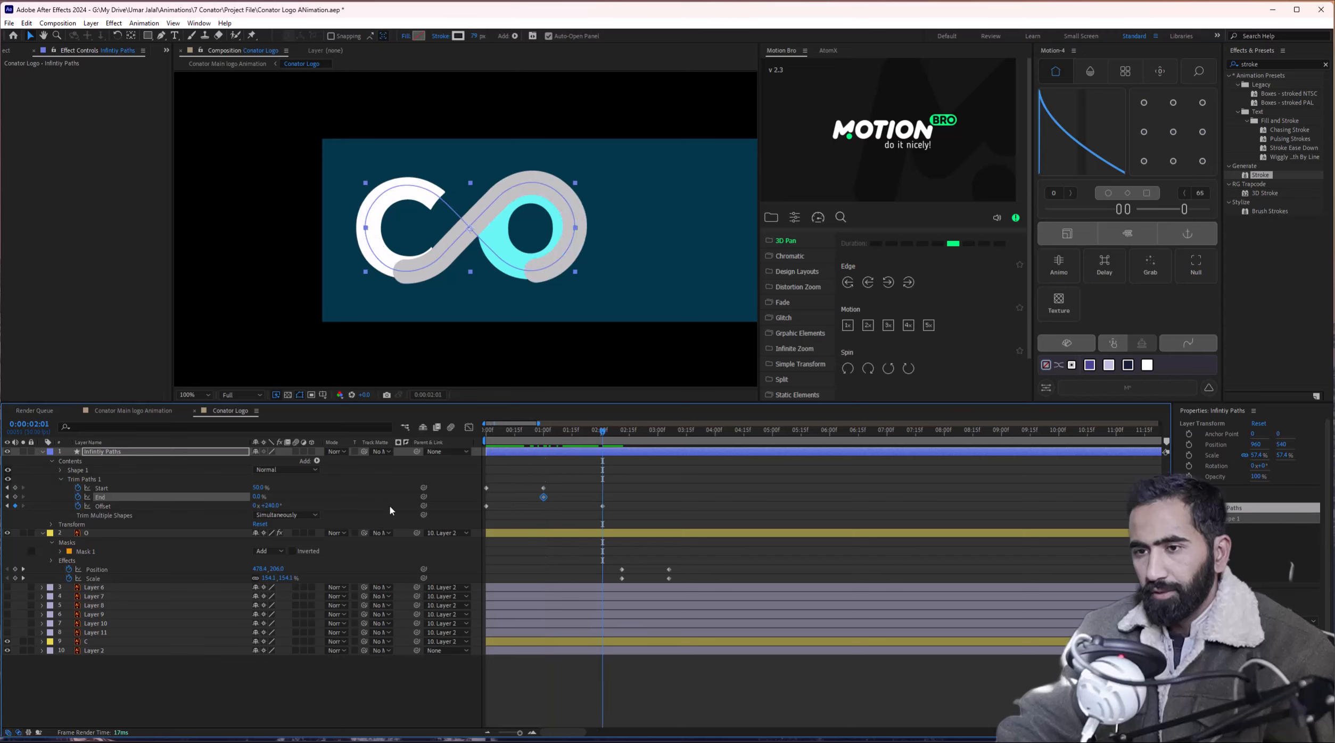
pyautogui.click(258, 496)
pyautogui.write('50')
pyautogui.press('Return')
pyautogui.moveTo(547, 438); pyautogui.dragTo(541, 435)
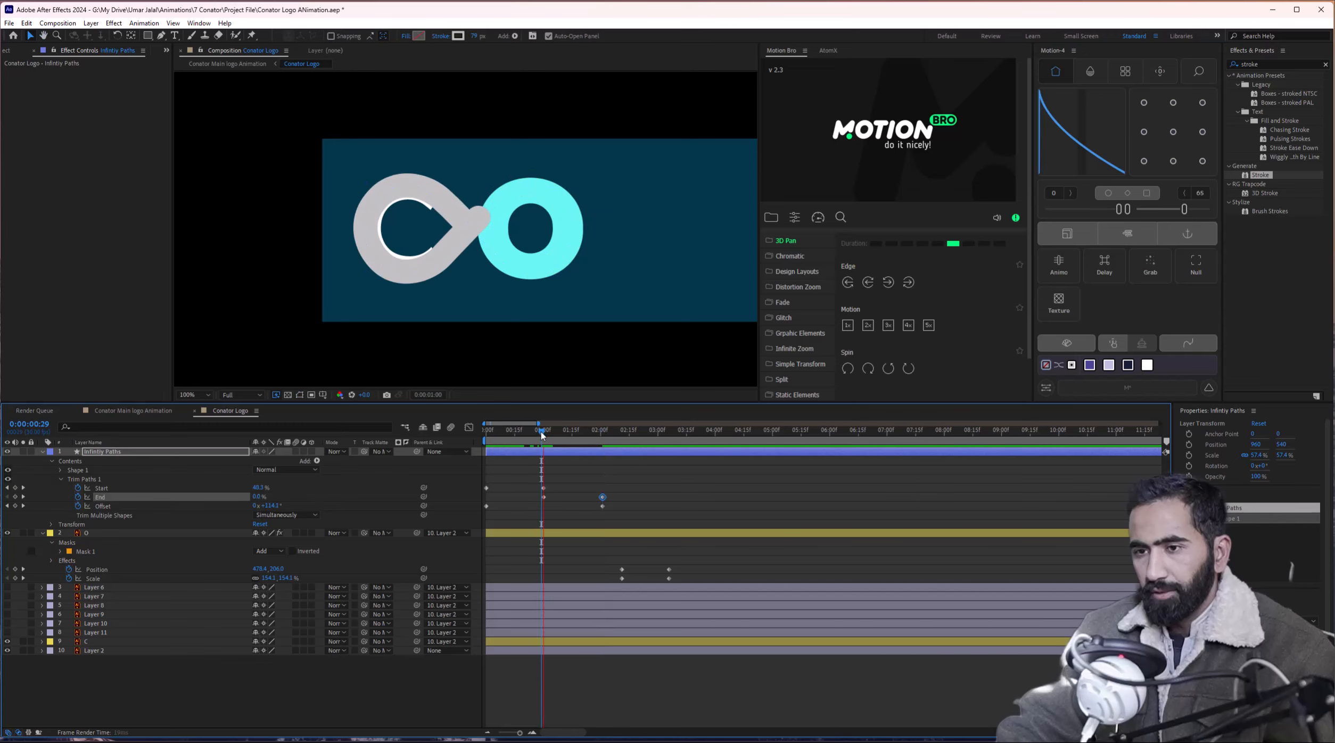
pyautogui.press('space')
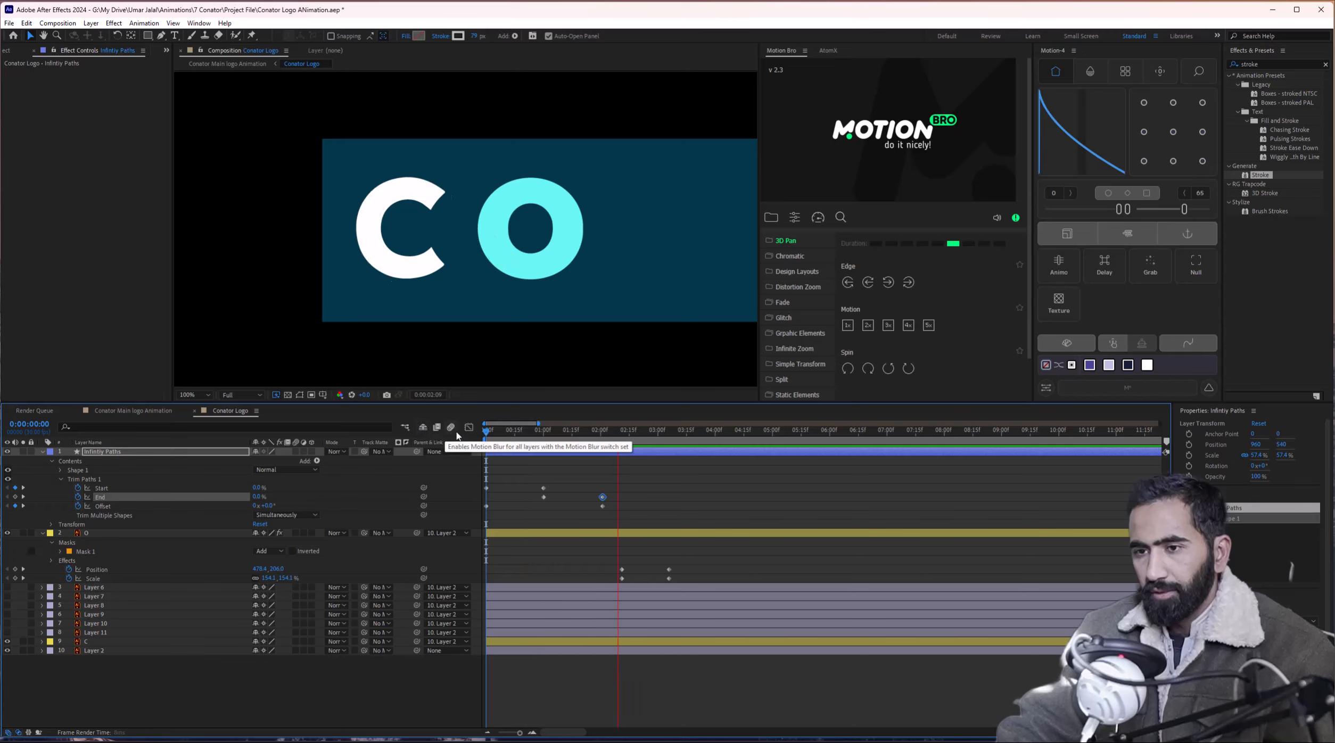
pyautogui.press('space')
pyautogui.press('space')
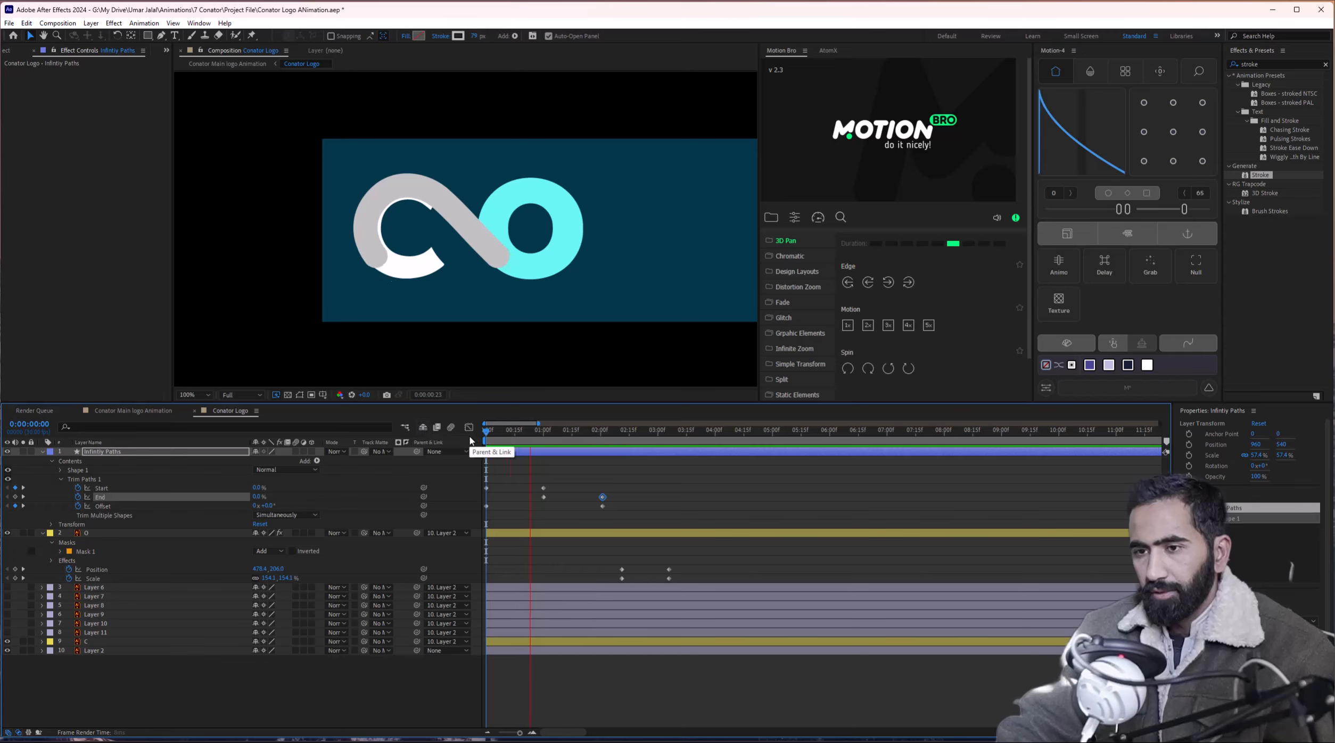
pyautogui.press('space')
pyautogui.press('space')
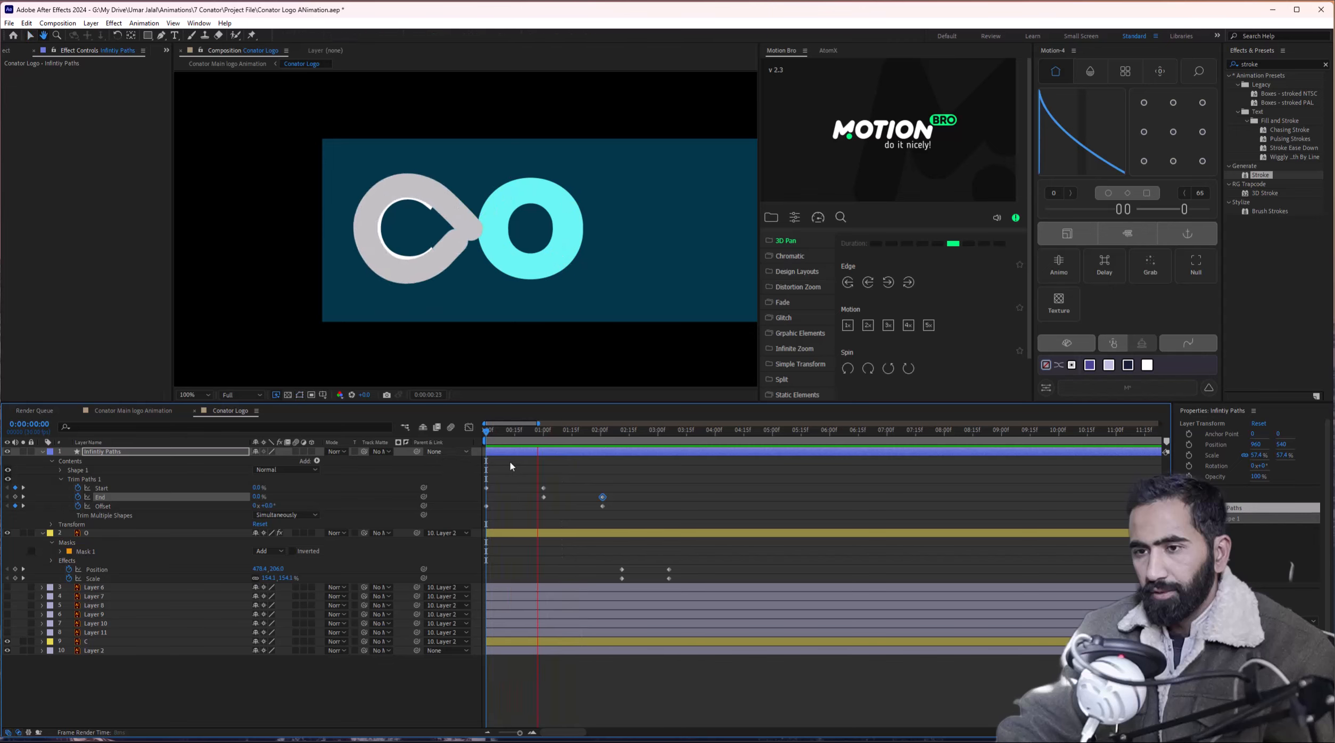
pyautogui.press('space')
pyautogui.moveTo(487, 439); pyautogui.dragTo(513, 439)
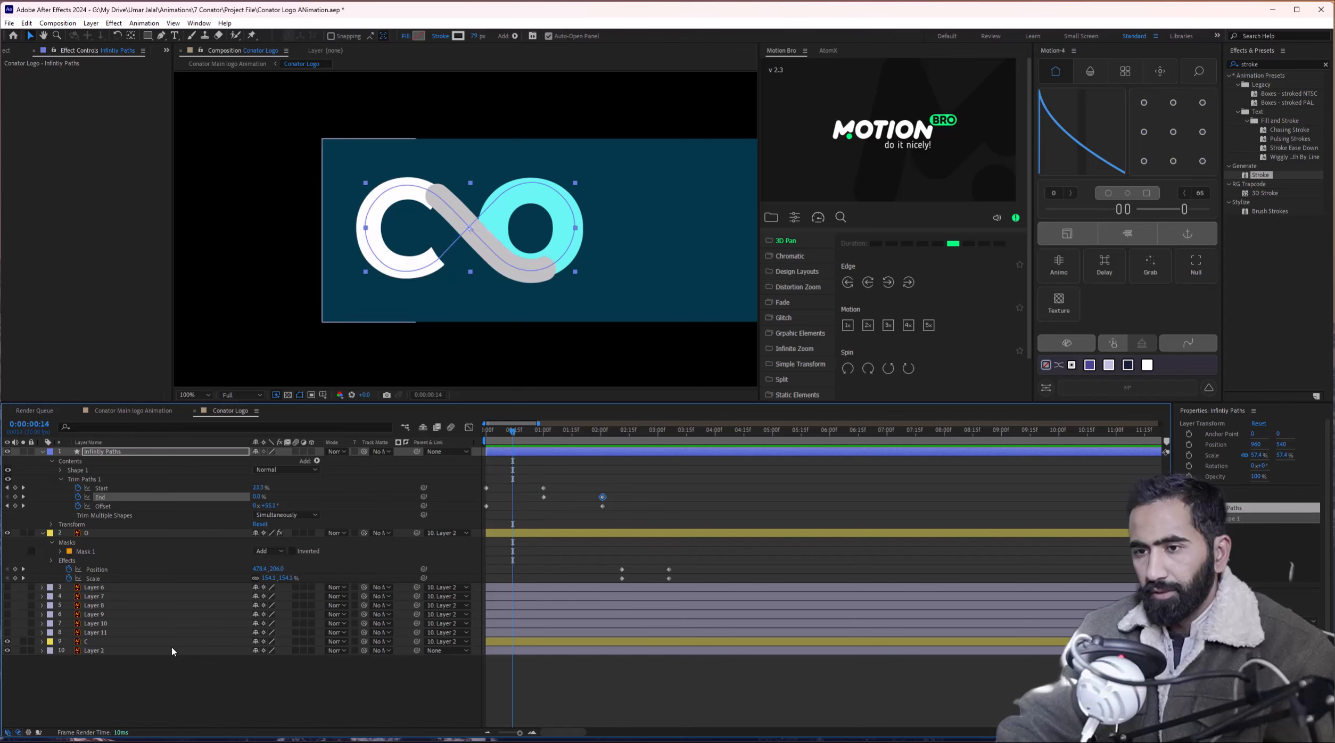
pyautogui.click(96, 642)
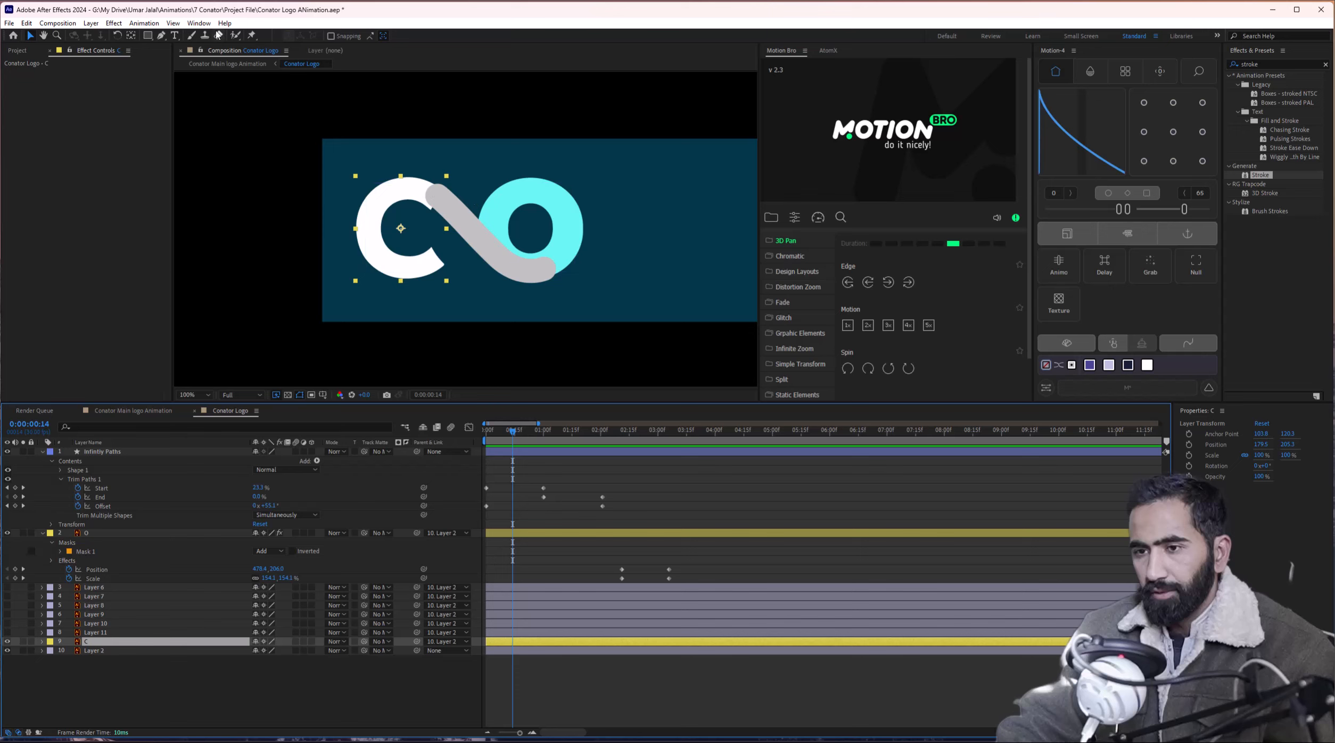
# Trace a curved Pen mask along the C from the infinity junction to its lower tip.
pyautogui.click(163, 36)
pyautogui.scroll(2, 415, 221)
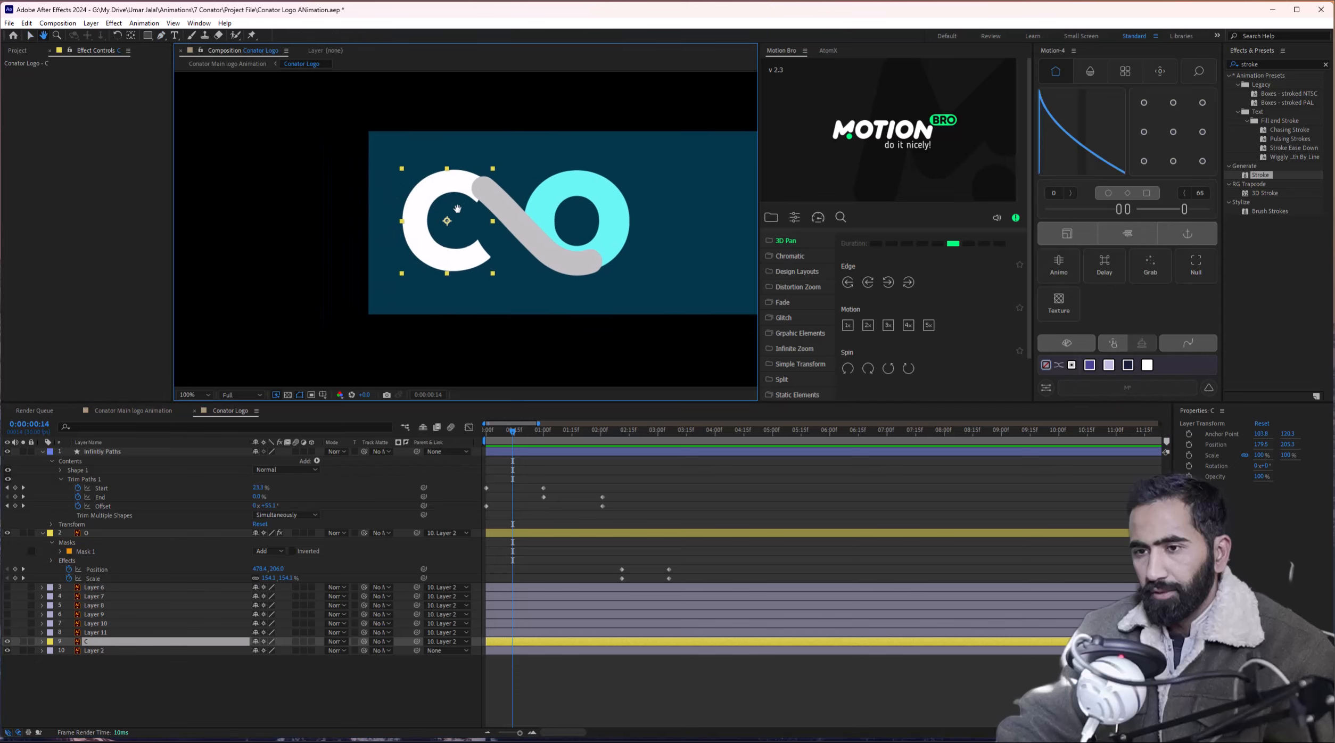
pyautogui.moveTo(475, 185); pyautogui.dragTo(501, 165)
pyautogui.click(521, 130)
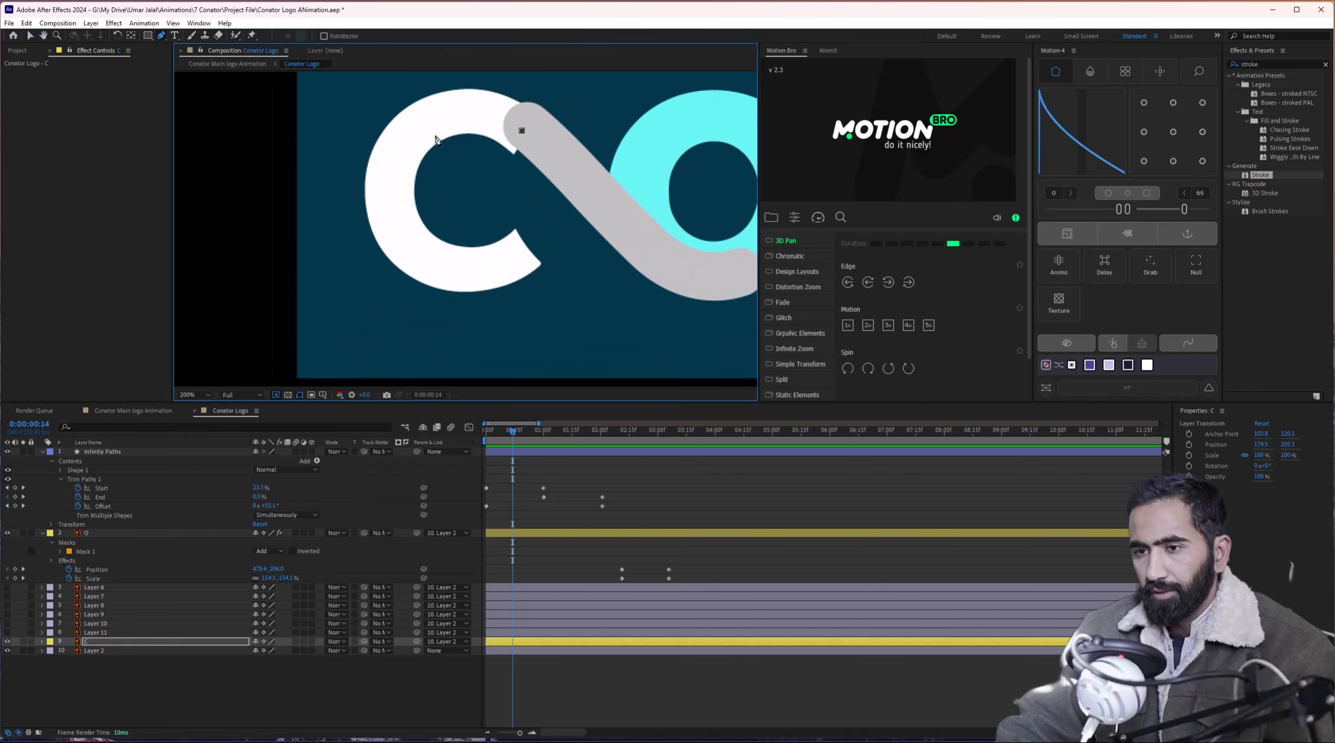
pyautogui.moveTo(431, 127); pyautogui.dragTo(384, 156)
pyautogui.moveTo(437, 271); pyautogui.dragTo(480, 288)
pyautogui.click(522, 247)
pyautogui.moveTo(416, 124); pyautogui.dragTo(463, 90)
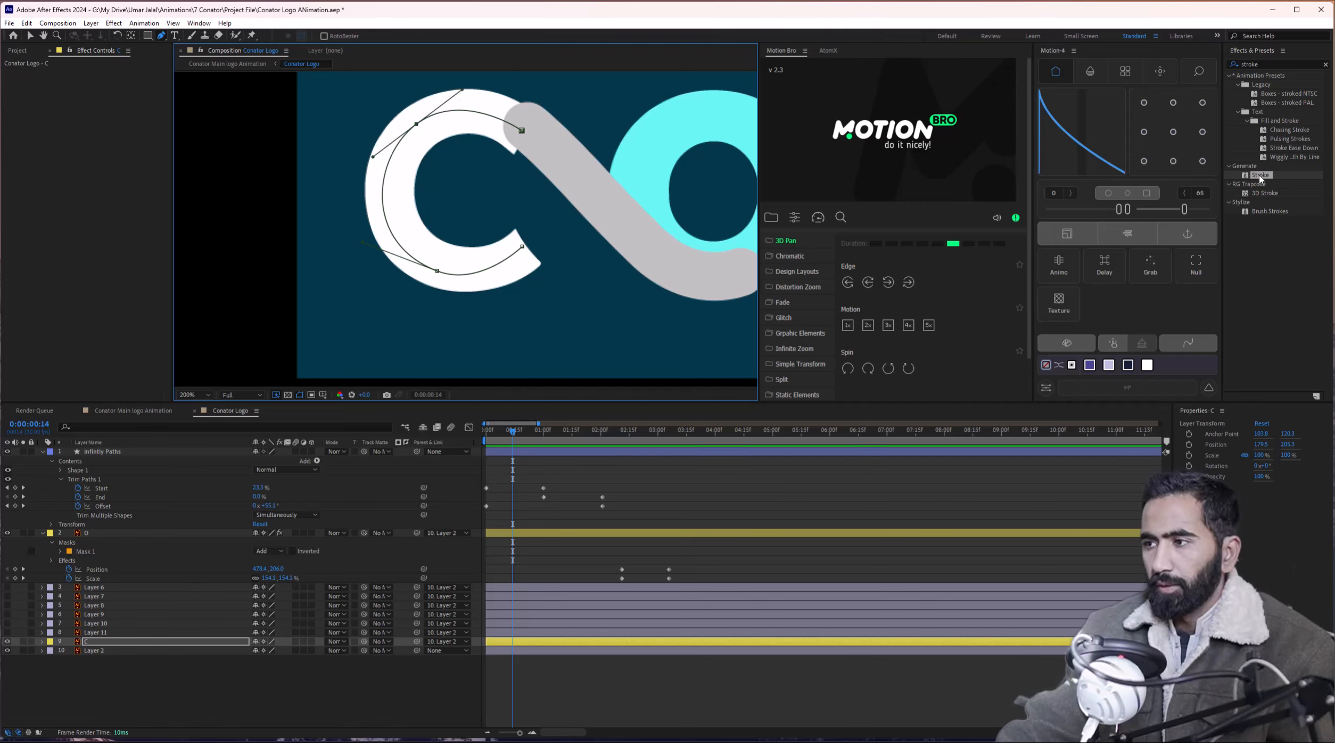
# Apply a Stroke effect to the C with a wider, fully hard grey brush.
pyautogui.click(126, 642)
pyautogui.moveTo(126, 642); pyautogui.dragTo(126, 643)
pyautogui.press('v')
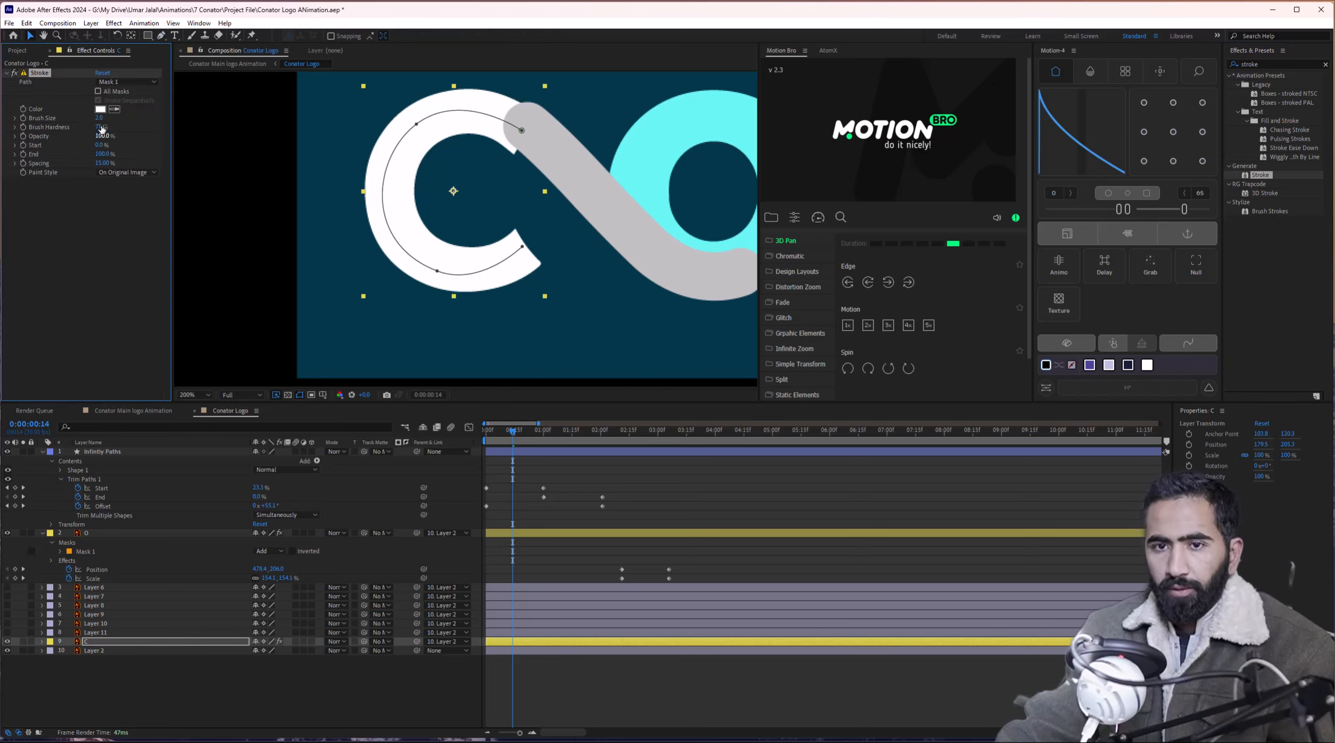
pyautogui.moveTo(180, 115); pyautogui.dragTo(215, 123)
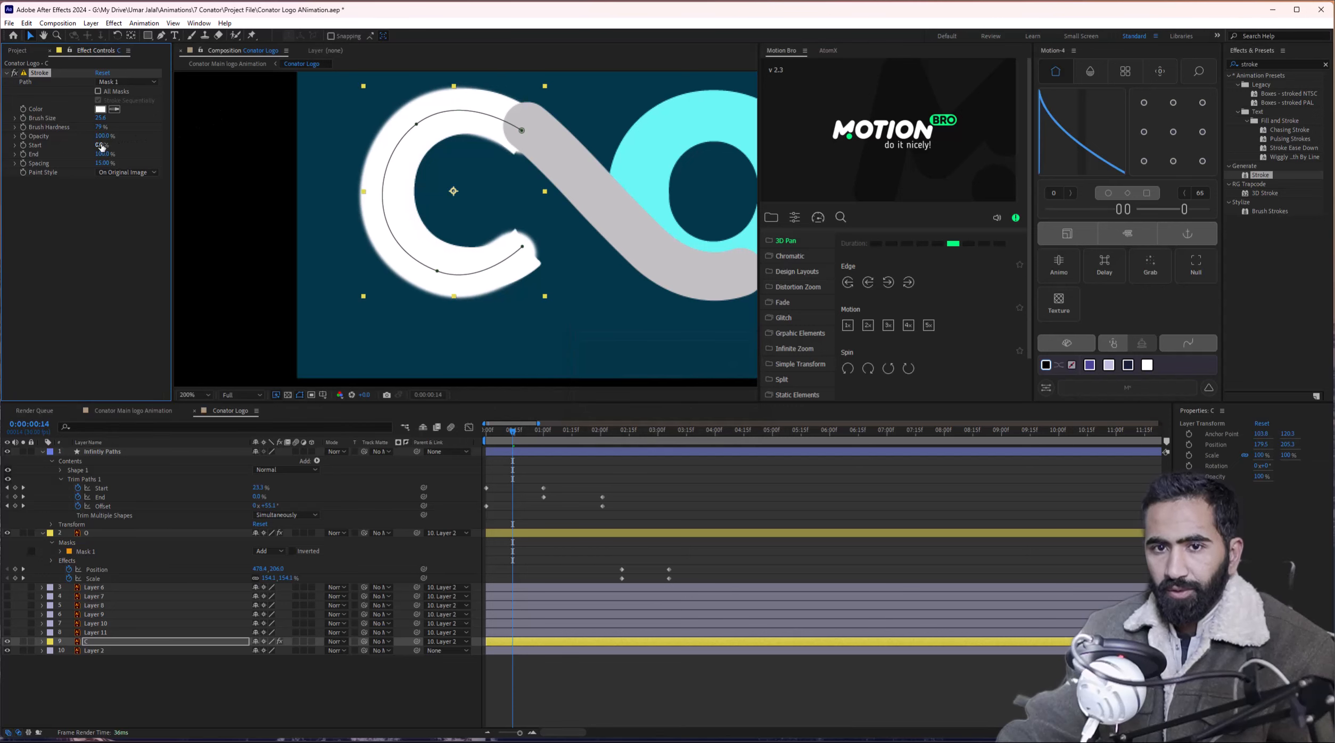
pyautogui.moveTo(102, 128); pyautogui.dragTo(236, 125)
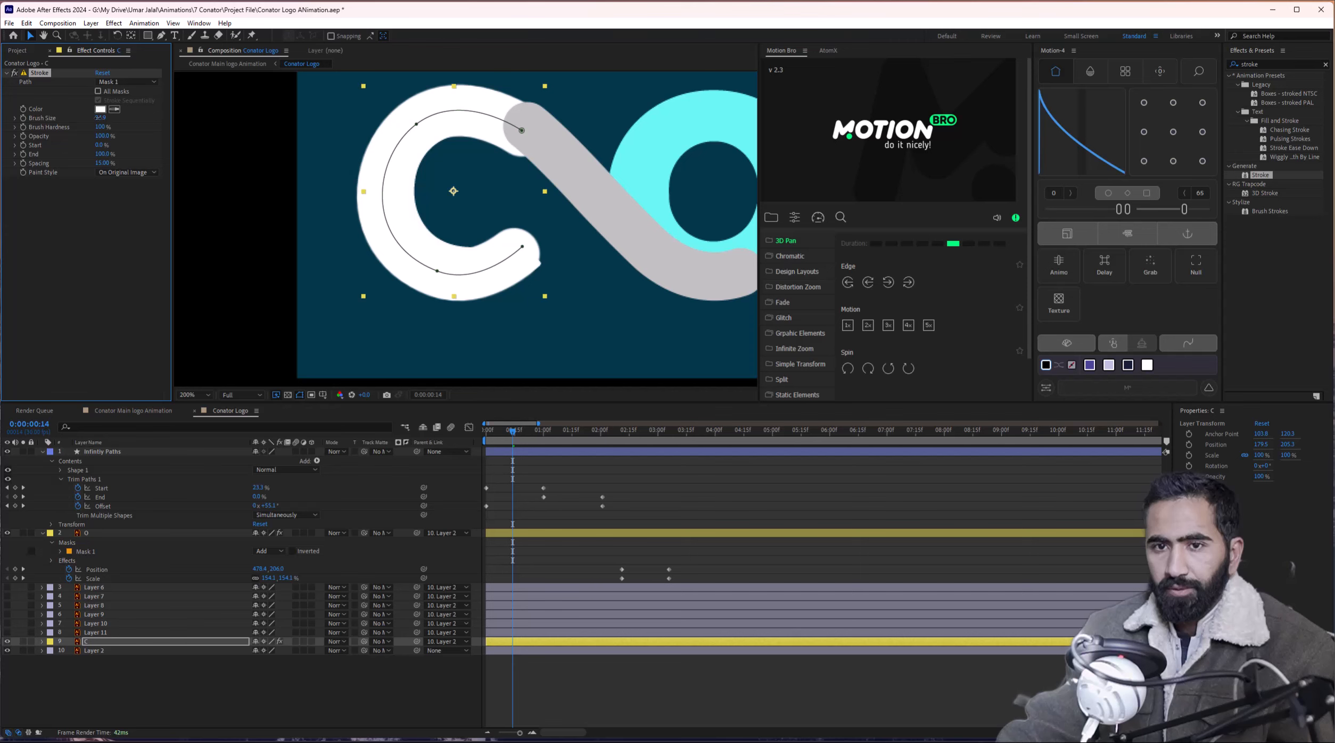
pyautogui.moveTo(98, 118)
pyautogui.mouseDown()
pyautogui.moveTo(82, 118)
pyautogui.moveTo(96, 123)
pyautogui.mouseUp()
pyautogui.click(100, 109)
pyautogui.moveTo(639, 316); pyautogui.dragTo(539, 315)
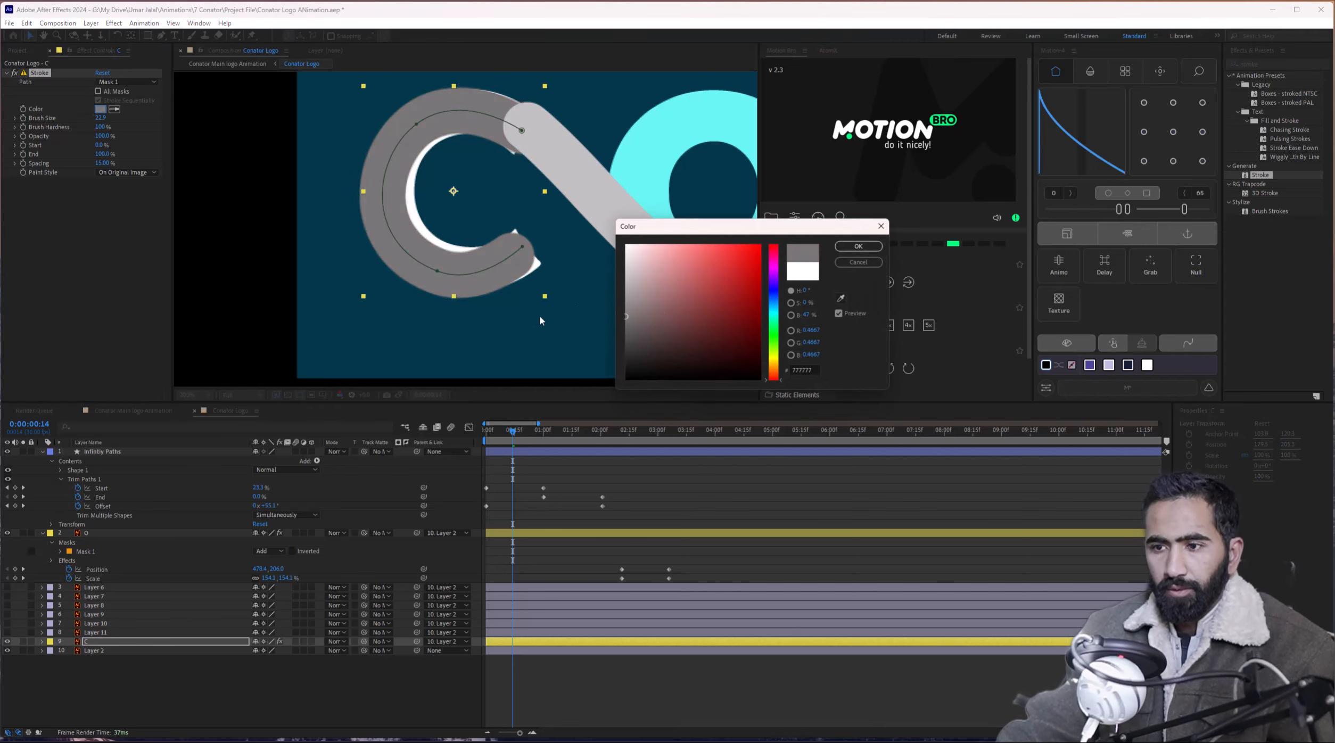
pyautogui.click(858, 245)
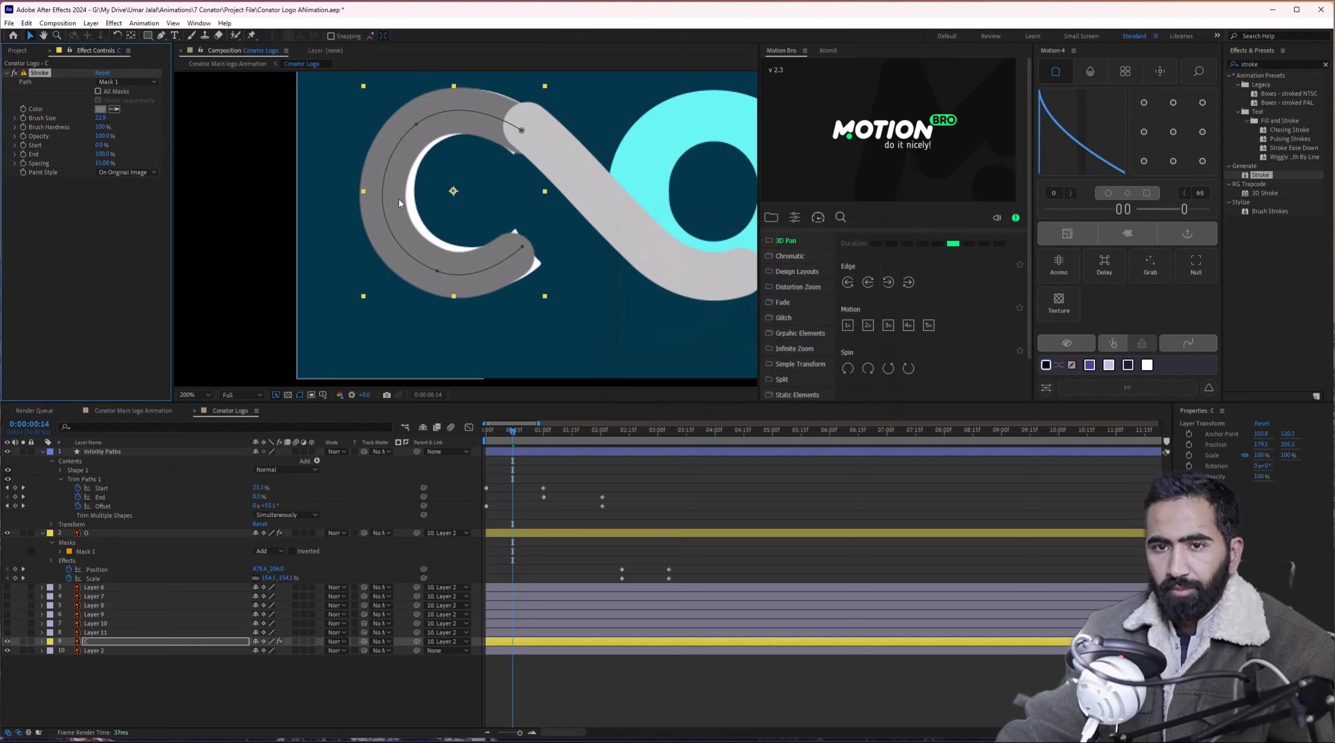
# Refit the C mask's lower, end and upper-left points to follow the letter.
pyautogui.click(437, 272)
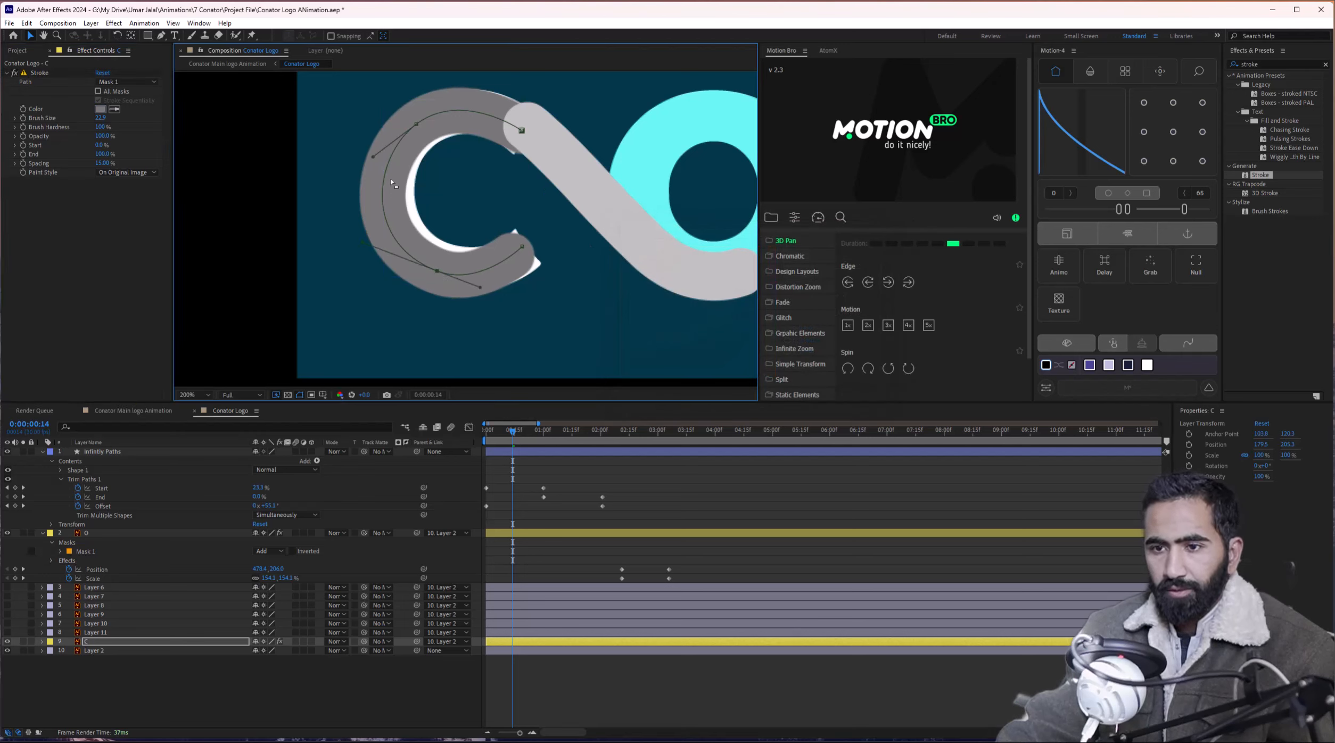
pyautogui.moveTo(373, 159); pyautogui.dragTo(464, 96)
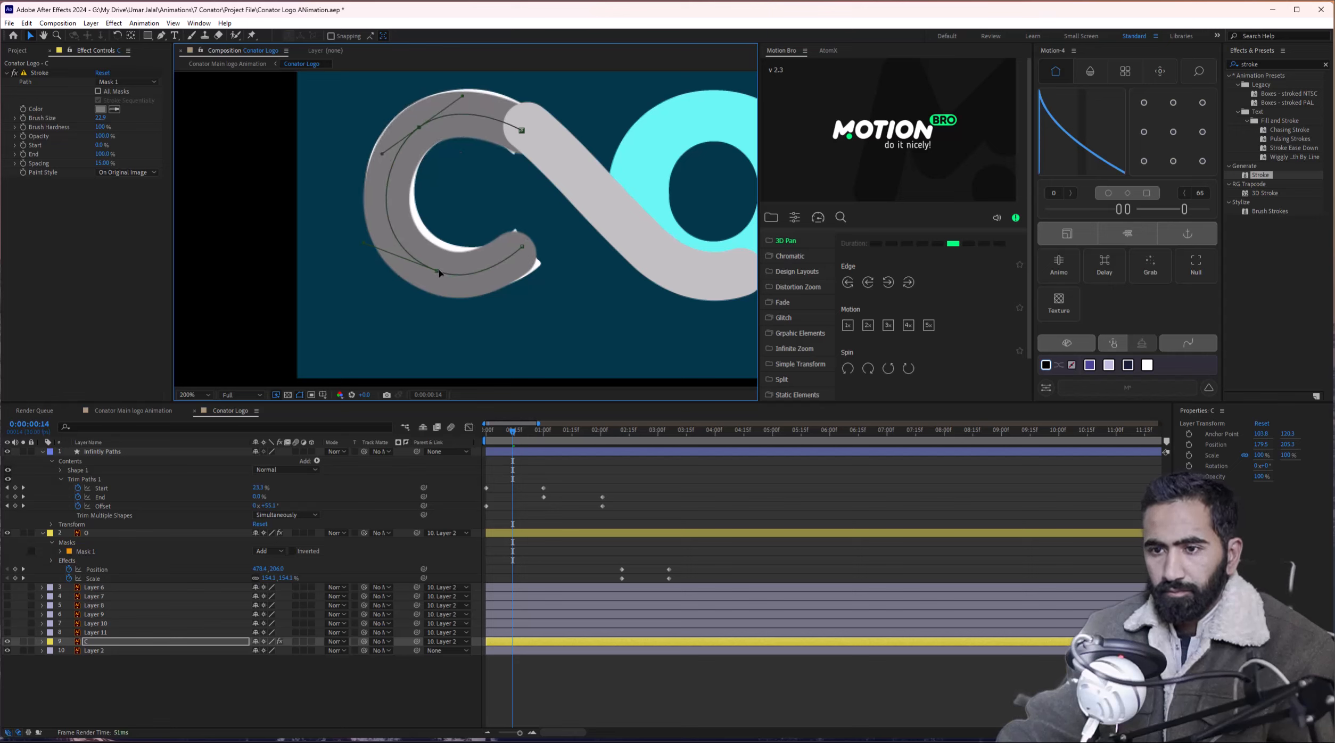
pyautogui.moveTo(440, 273); pyautogui.dragTo(443, 269)
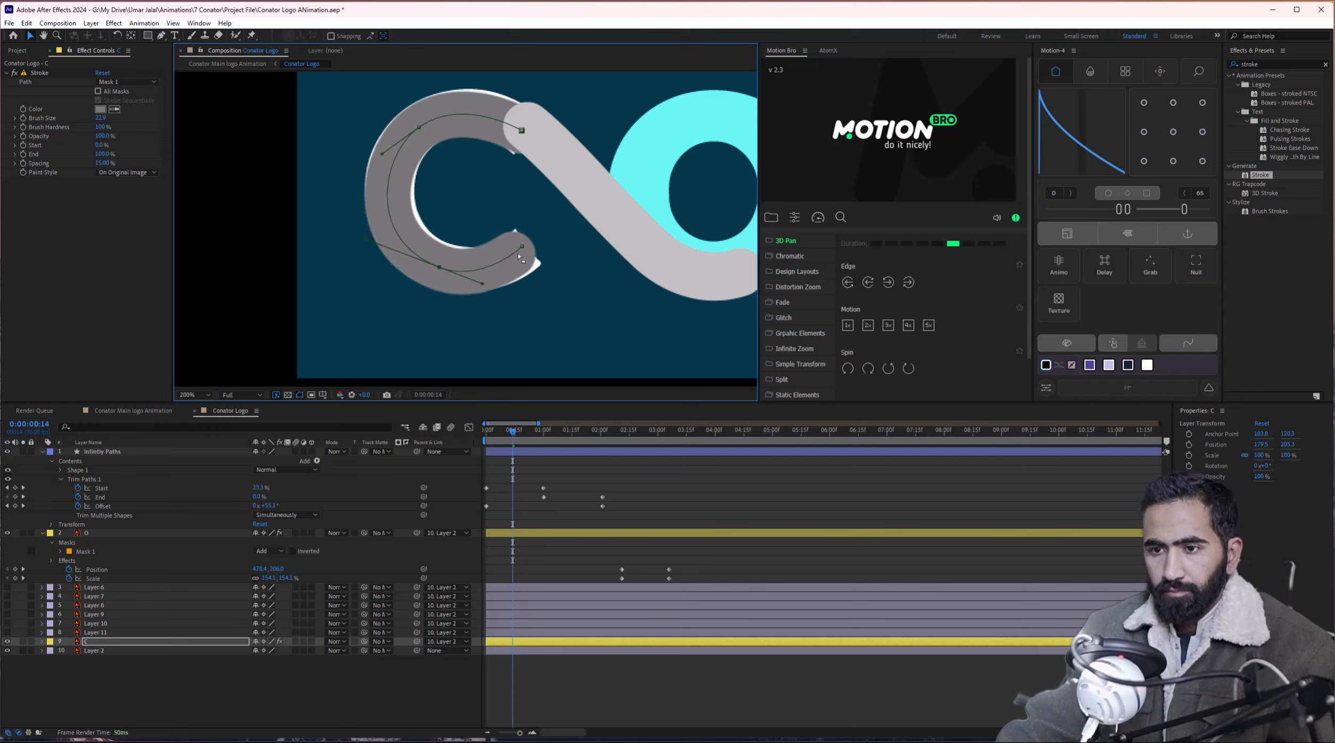
pyautogui.moveTo(523, 247); pyautogui.dragTo(490, 292)
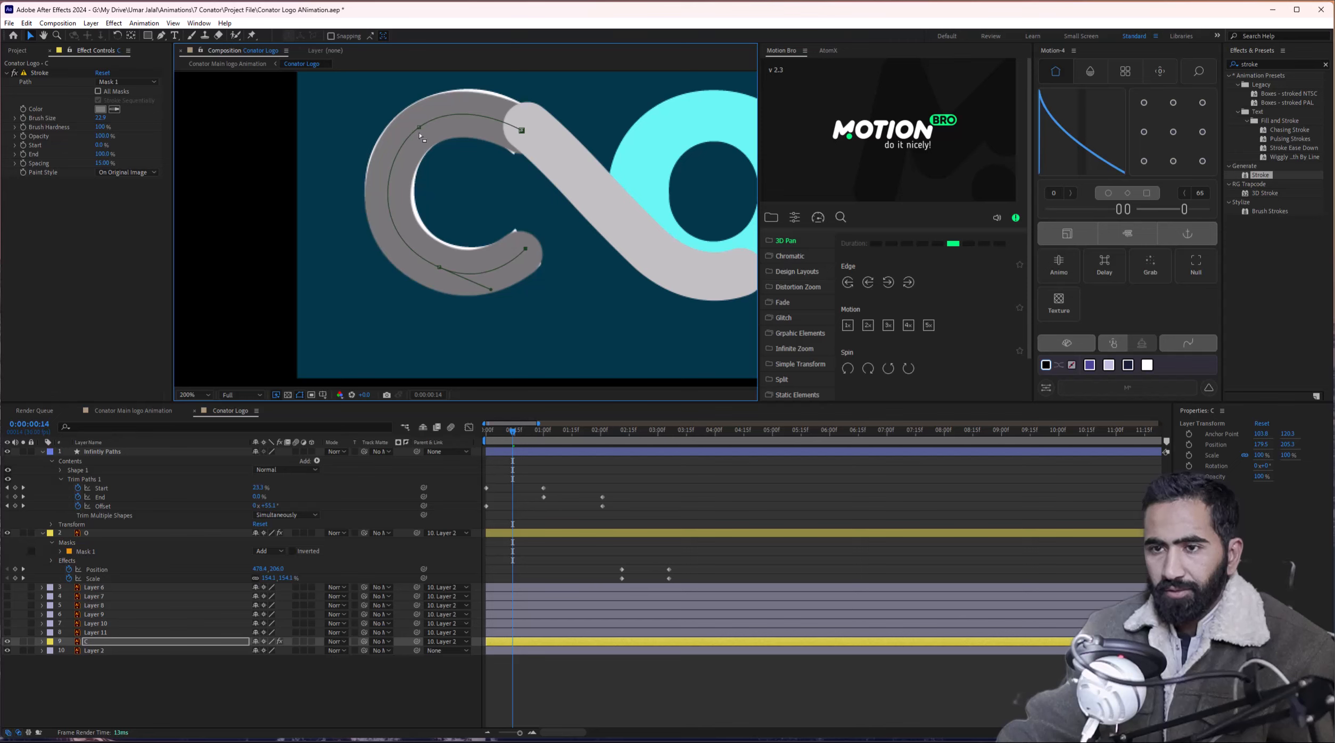
pyautogui.moveTo(419, 127); pyautogui.dragTo(423, 124)
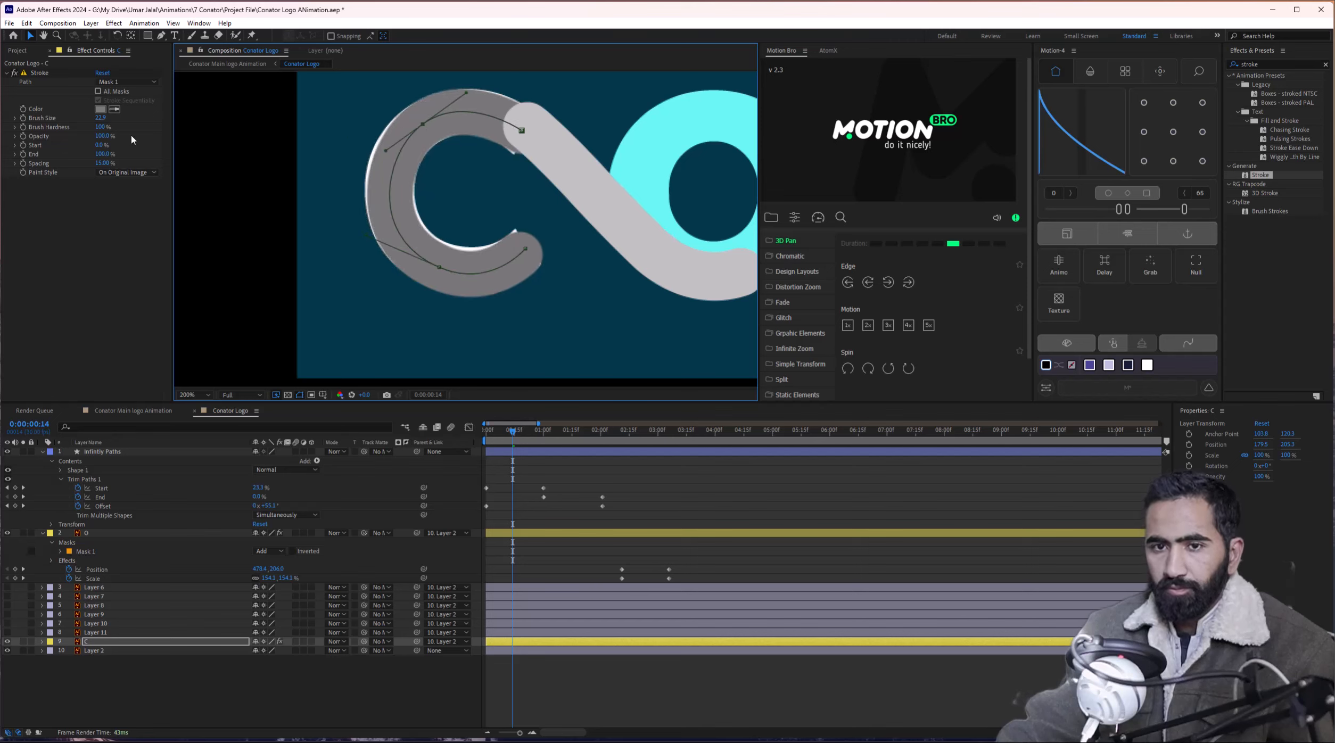
# Thicken the stroke to cover the C and set Paint Style to Reveal Original Image.
pyautogui.moveTo(101, 117); pyautogui.dragTo(126, 118)
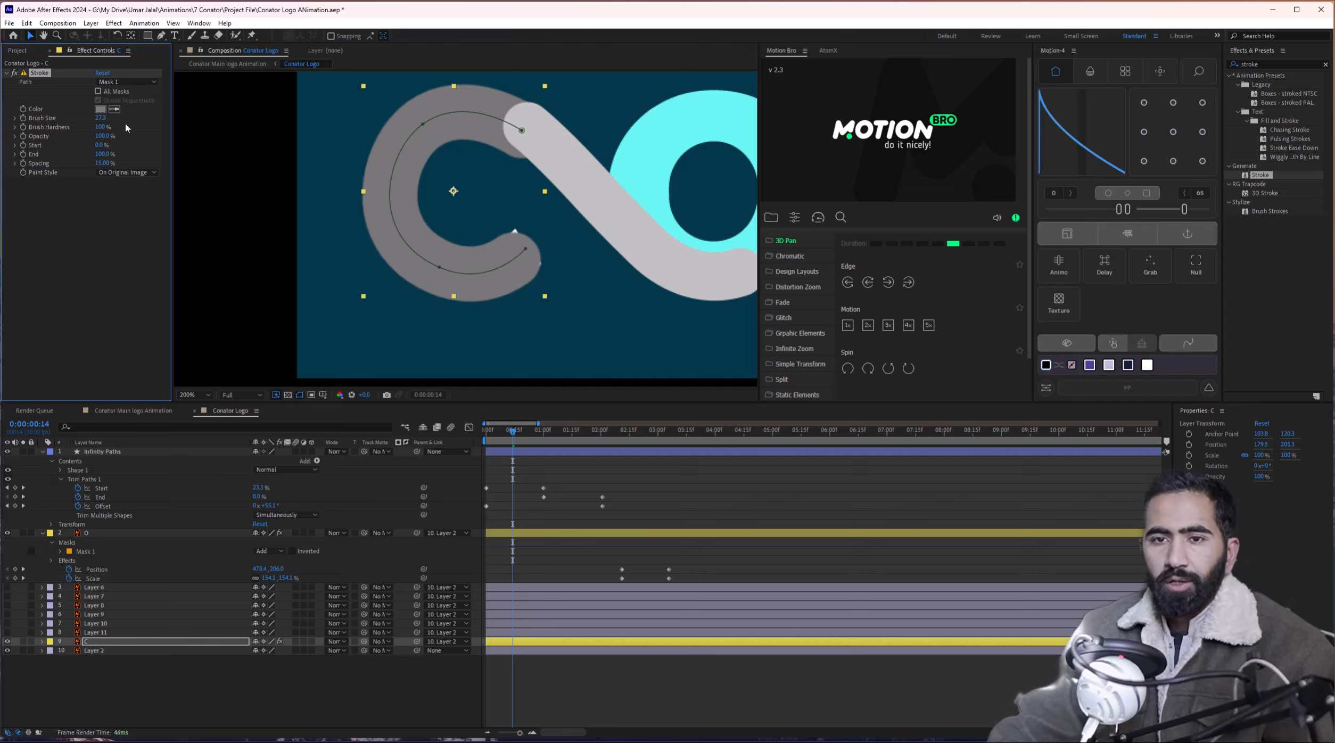
pyautogui.click(125, 173)
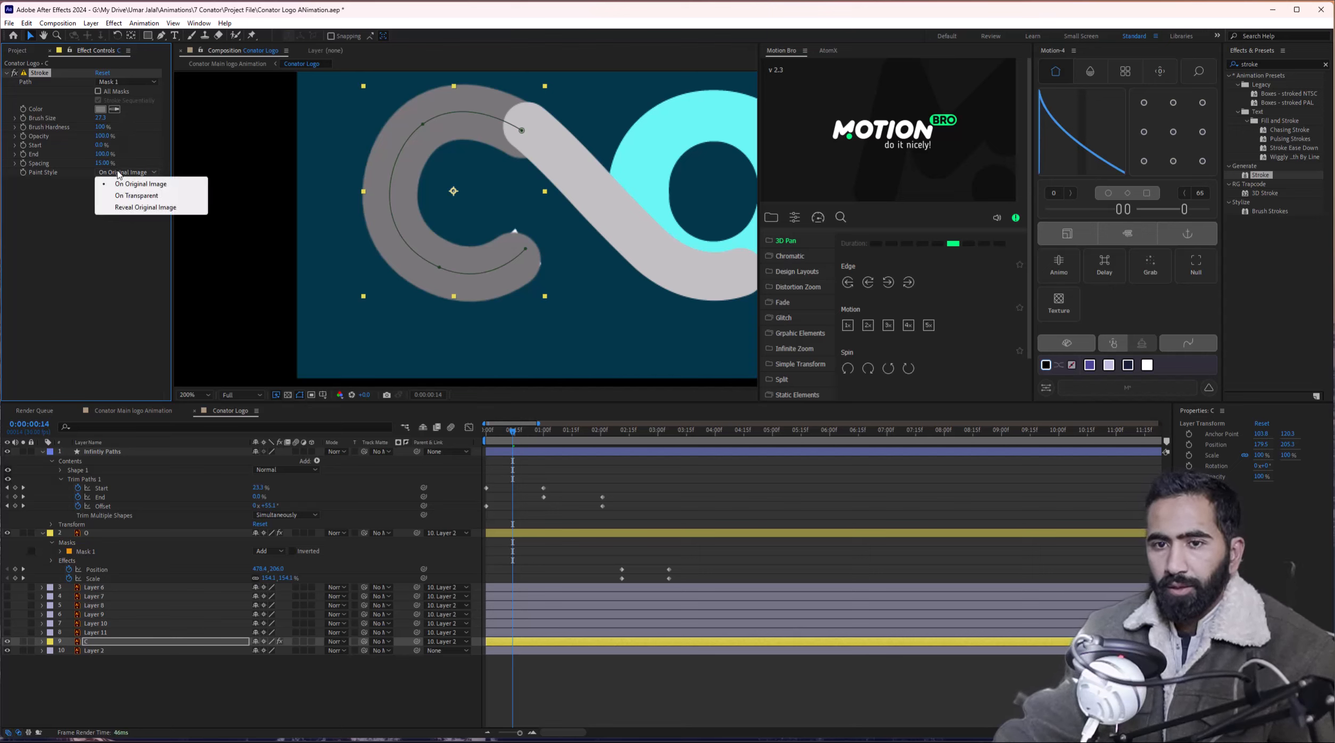
pyautogui.click(130, 208)
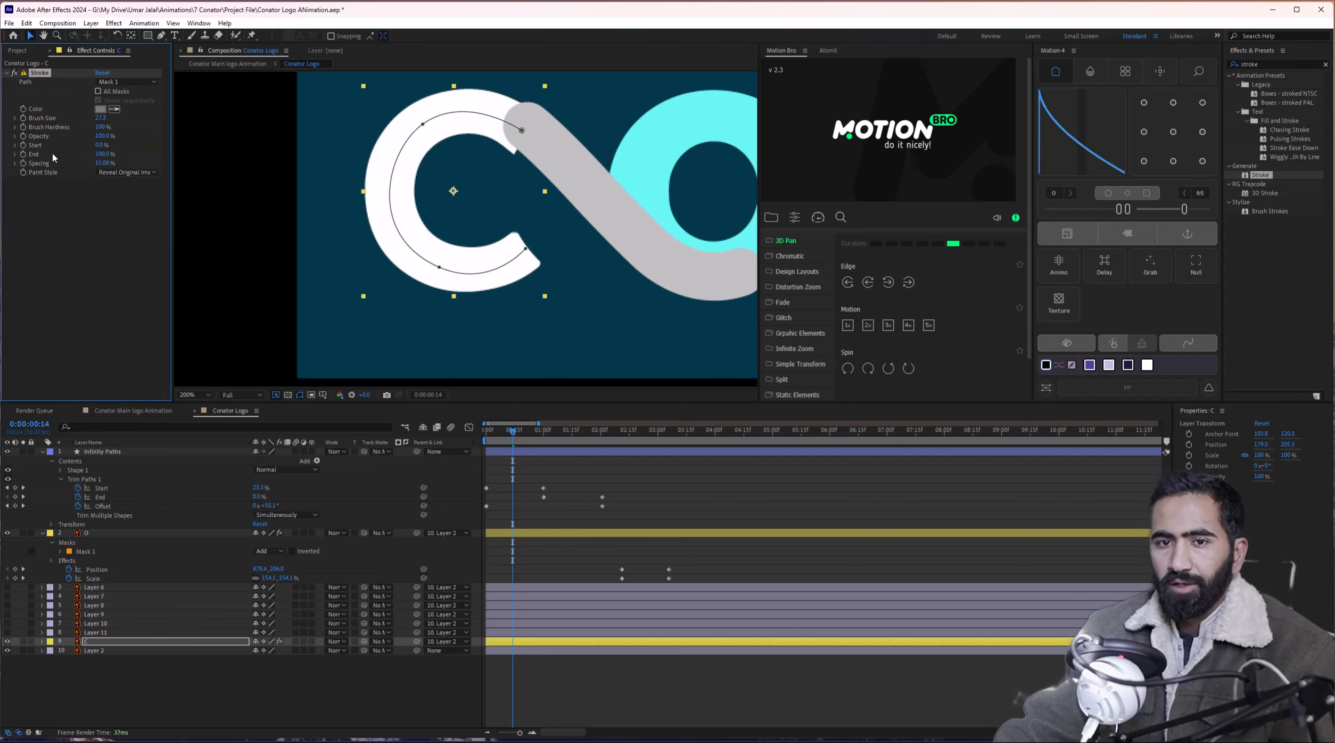
# Keyframe the C's Stroke End from 0% to 100% and preview the reveal.
pyautogui.moveTo(102, 154); pyautogui.dragTo(28, 159)
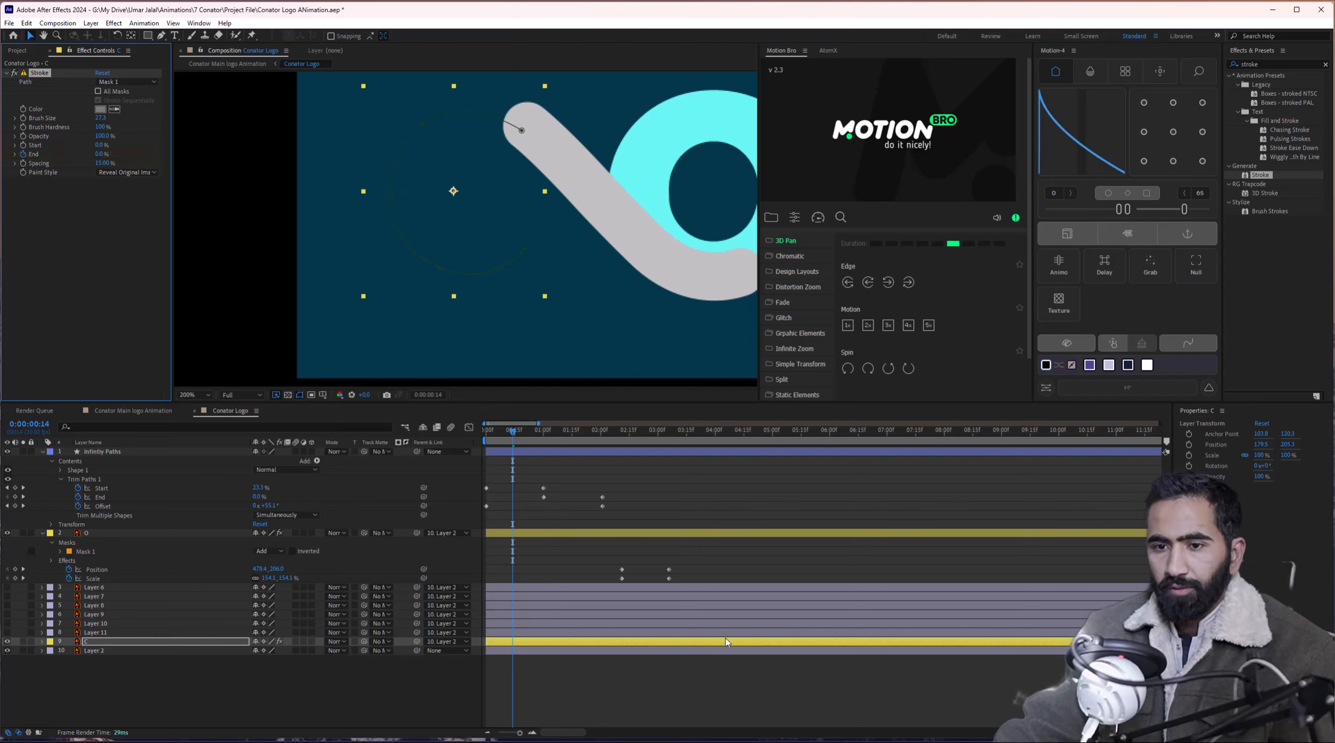
pyautogui.click(549, 642)
pyautogui.press('u')
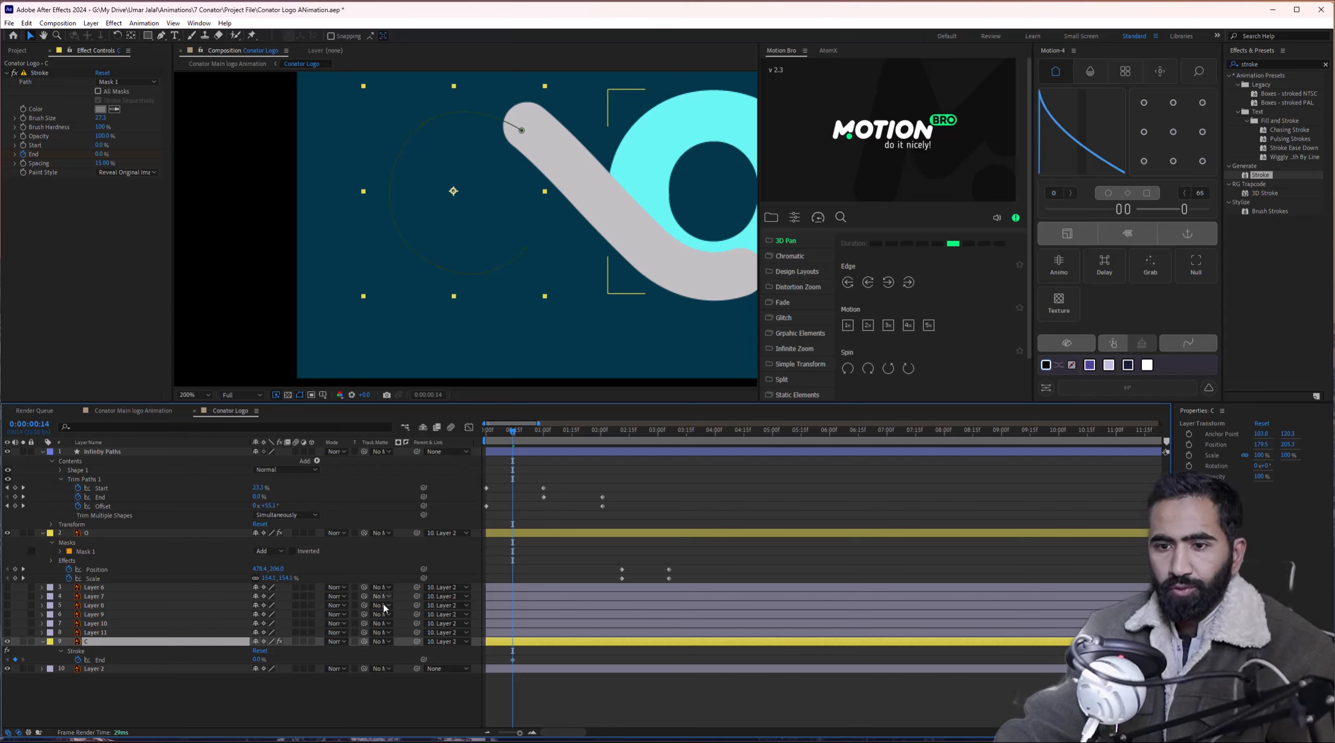
pyautogui.moveTo(513, 660); pyautogui.dragTo(503, 661)
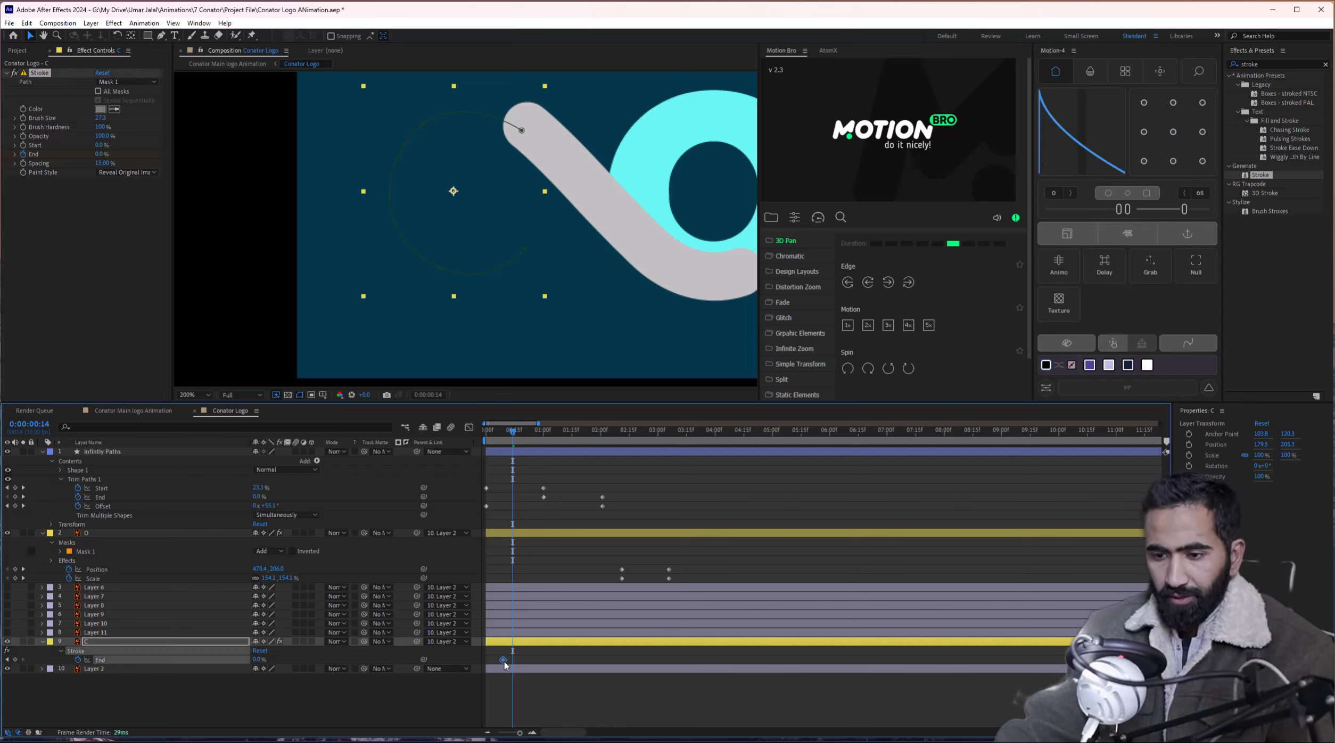
pyautogui.moveTo(105, 154); pyautogui.dragTo(556, 395)
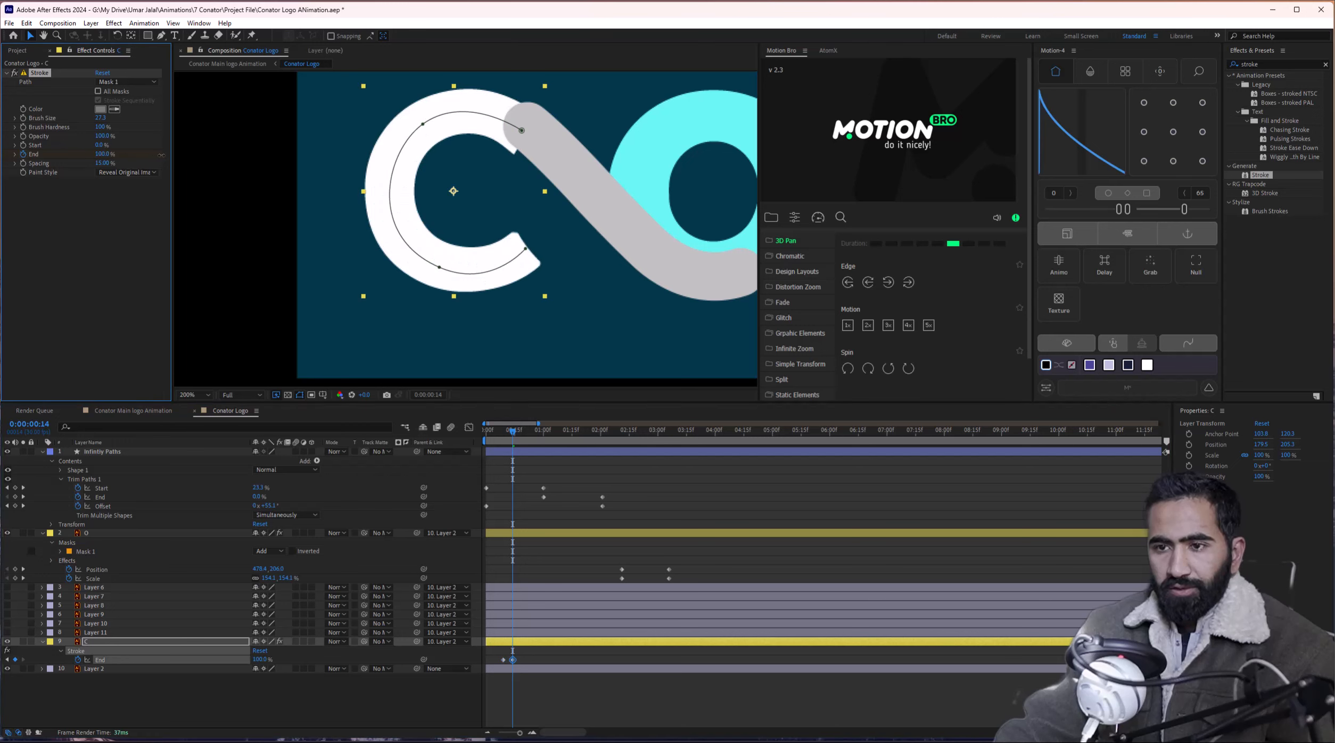
pyautogui.press('space')
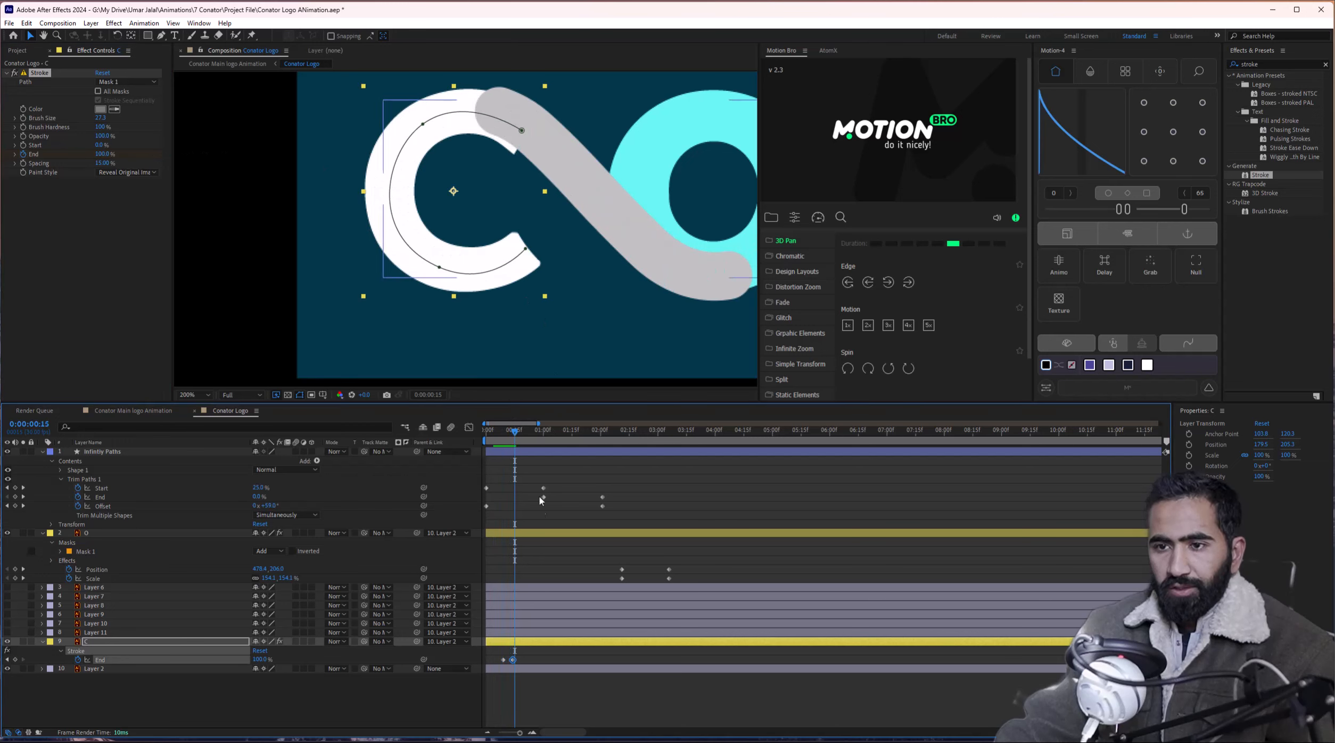
# Shift the C's End keyframe later and preview the reveal from 0:00:01:00.
pyautogui.moveTo(522, 445); pyautogui.dragTo(515, 443)
pyautogui.moveTo(514, 661)
pyautogui.mouseDown()
pyautogui.moveTo(569, 664)
pyautogui.moveTo(517, 664)
pyautogui.mouseUp()
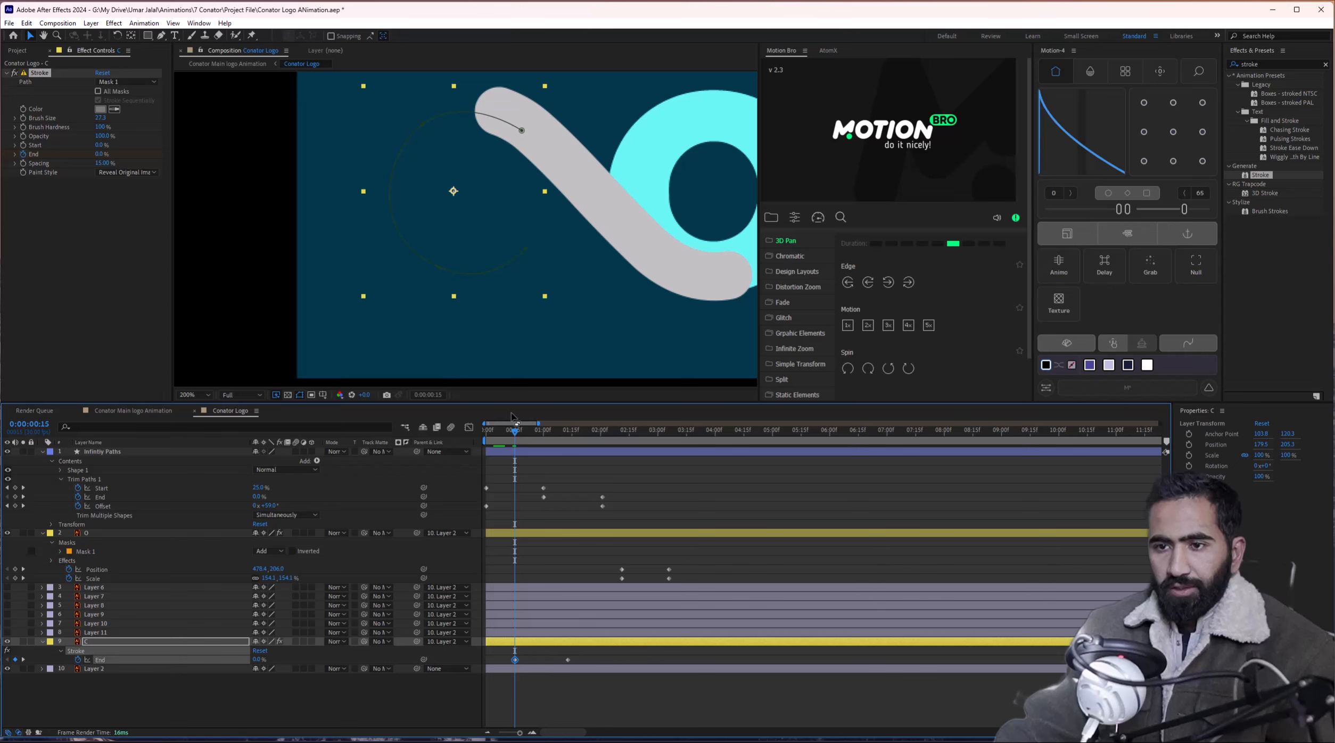
pyautogui.moveTo(516, 435); pyautogui.dragTo(551, 436)
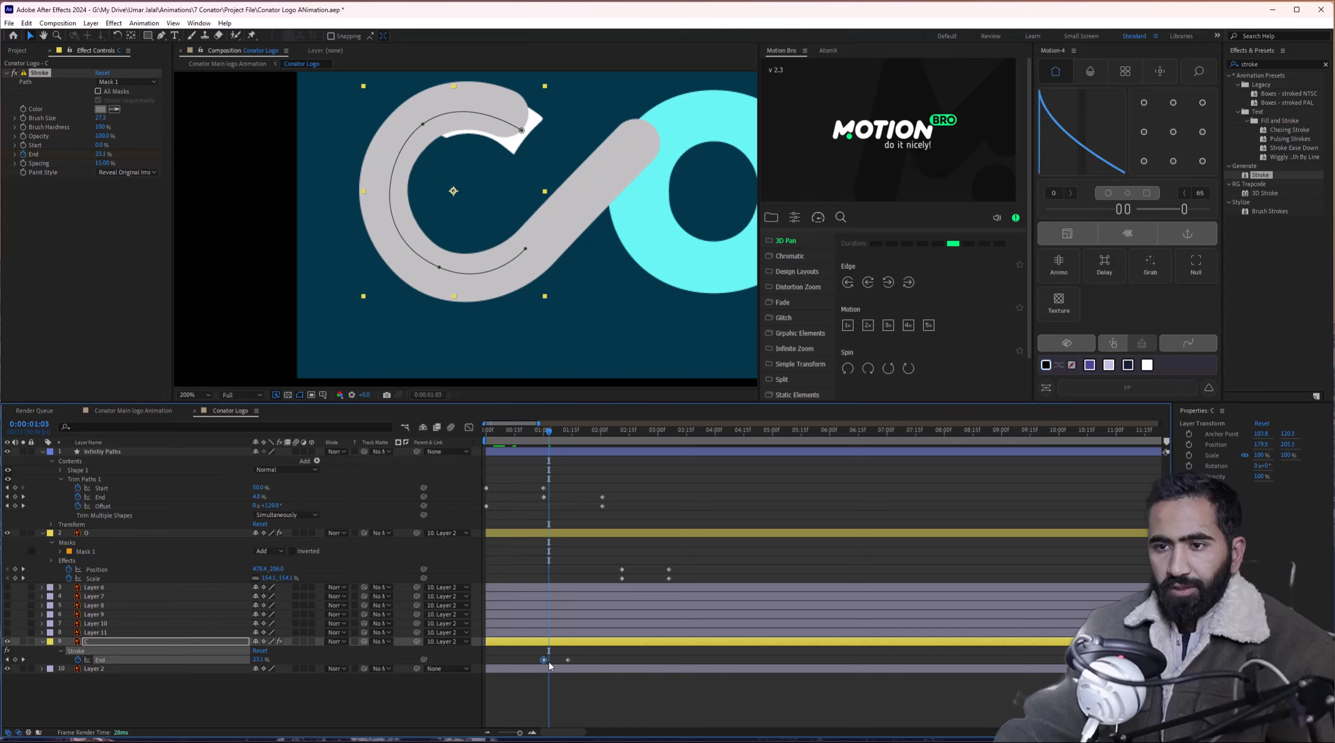
pyautogui.moveTo(549, 434)
pyautogui.mouseDown()
pyautogui.moveTo(530, 436)
pyautogui.moveTo(570, 437)
pyautogui.moveTo(556, 440)
pyautogui.mouseUp()
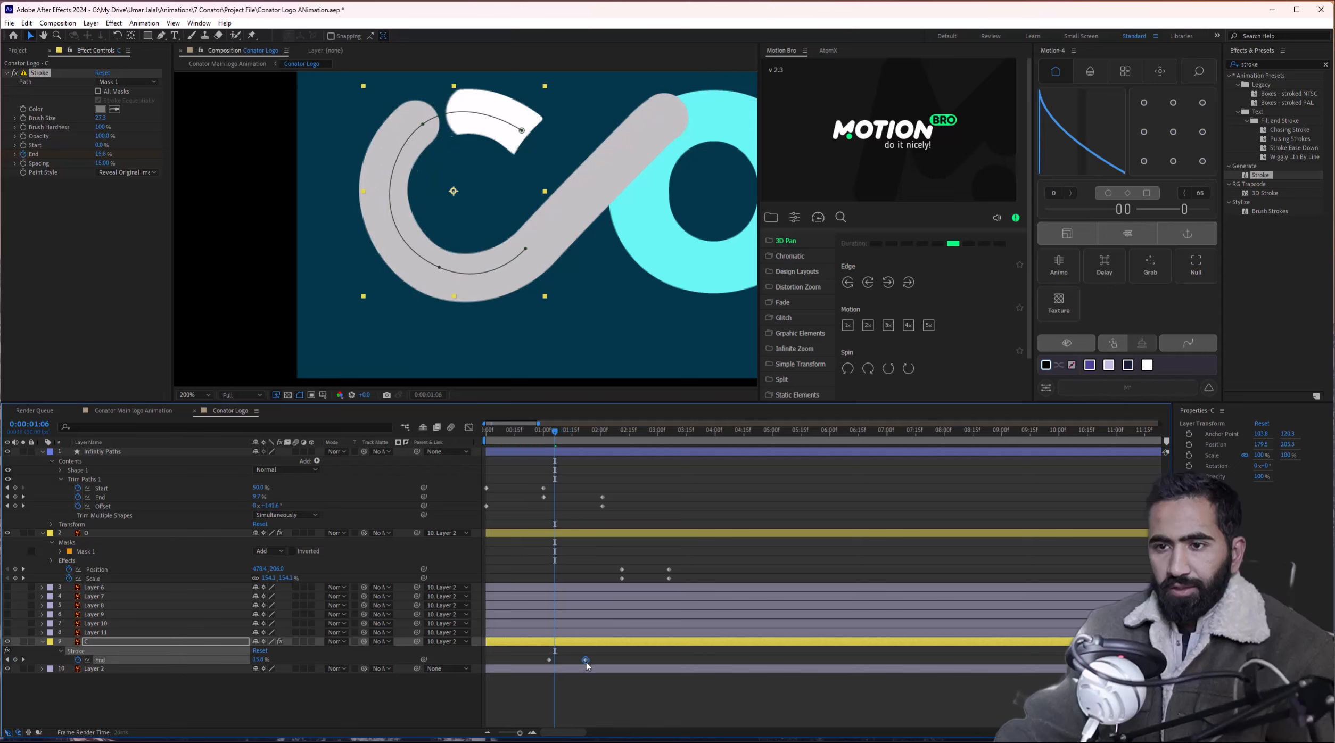
pyautogui.moveTo(586, 663); pyautogui.dragTo(596, 663)
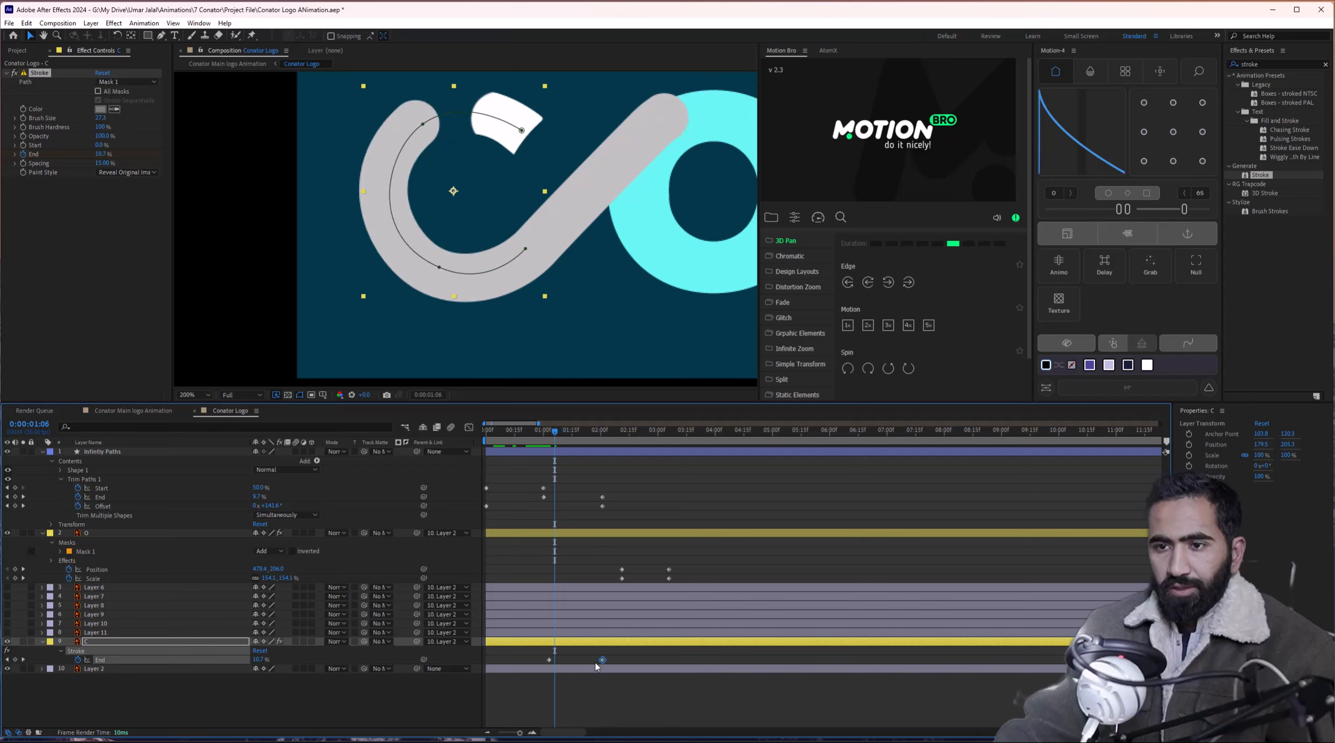
pyautogui.click(543, 443)
pyautogui.press('space')
pyautogui.press('space')
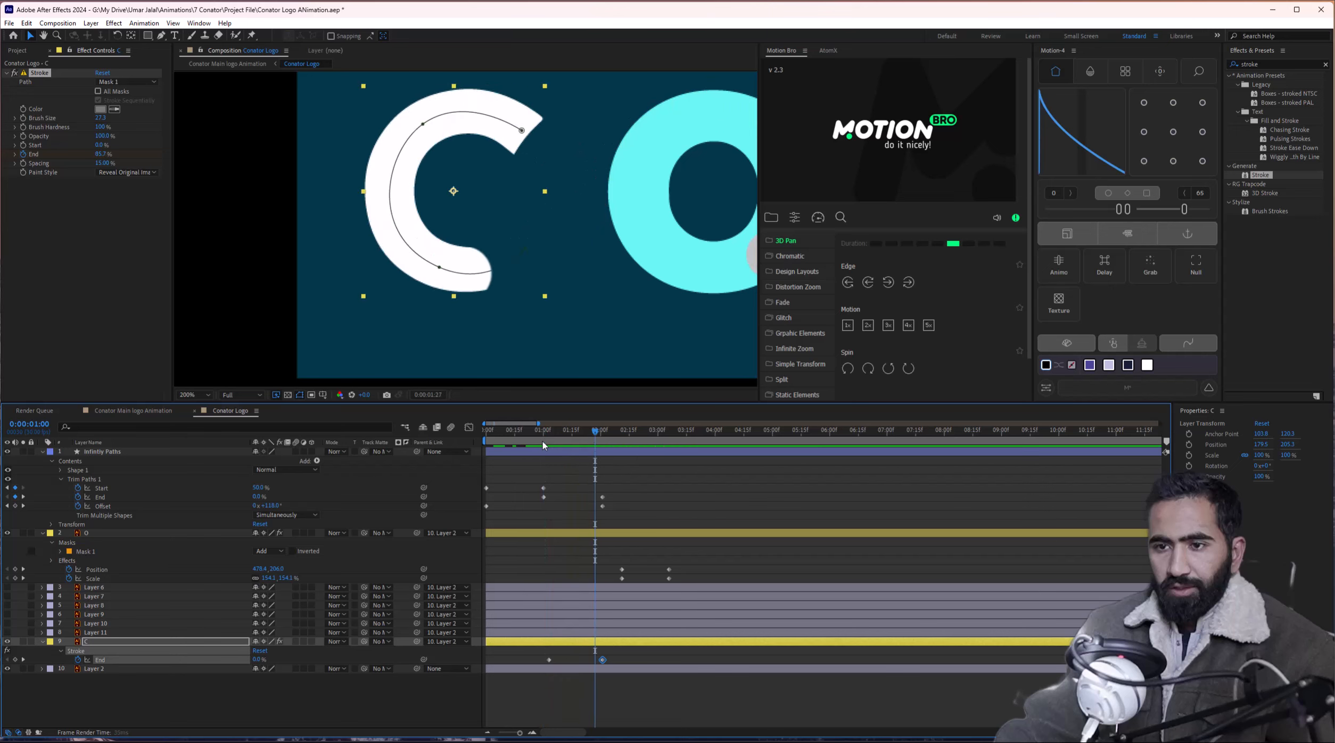
pyautogui.click(543, 442)
pyautogui.press('space')
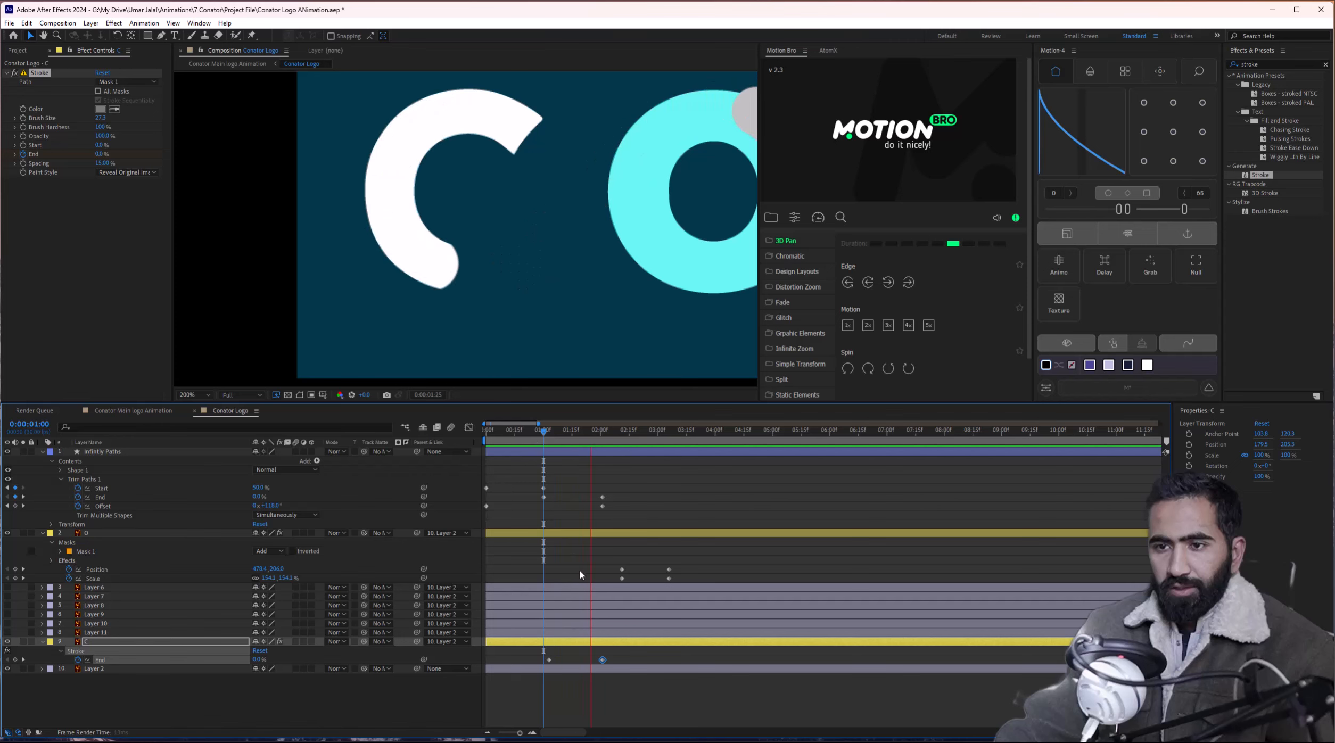
pyautogui.press('space')
# Pull the C's End keyframe slightly earlier and replay the whole logo animation from the start.
pyautogui.moveTo(570, 436); pyautogui.dragTo(576, 437)
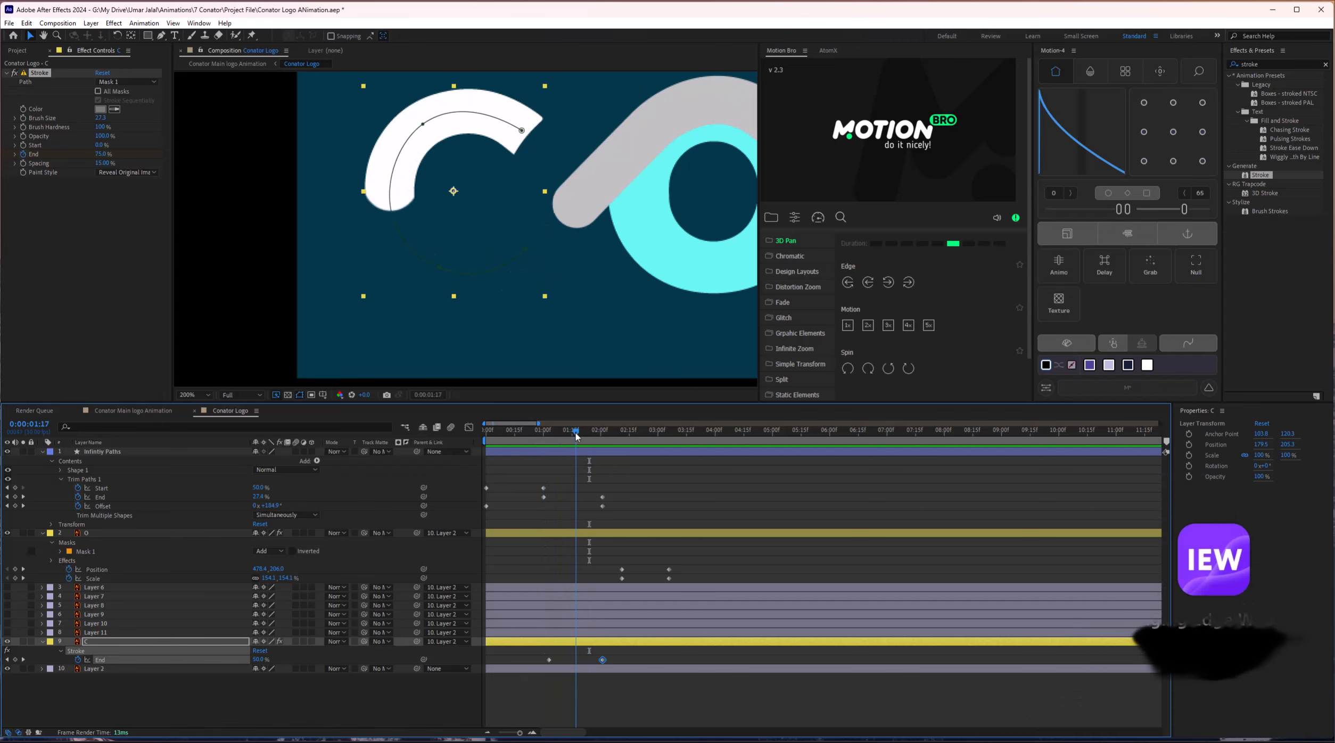
pyautogui.moveTo(602, 662); pyautogui.dragTo(575, 662)
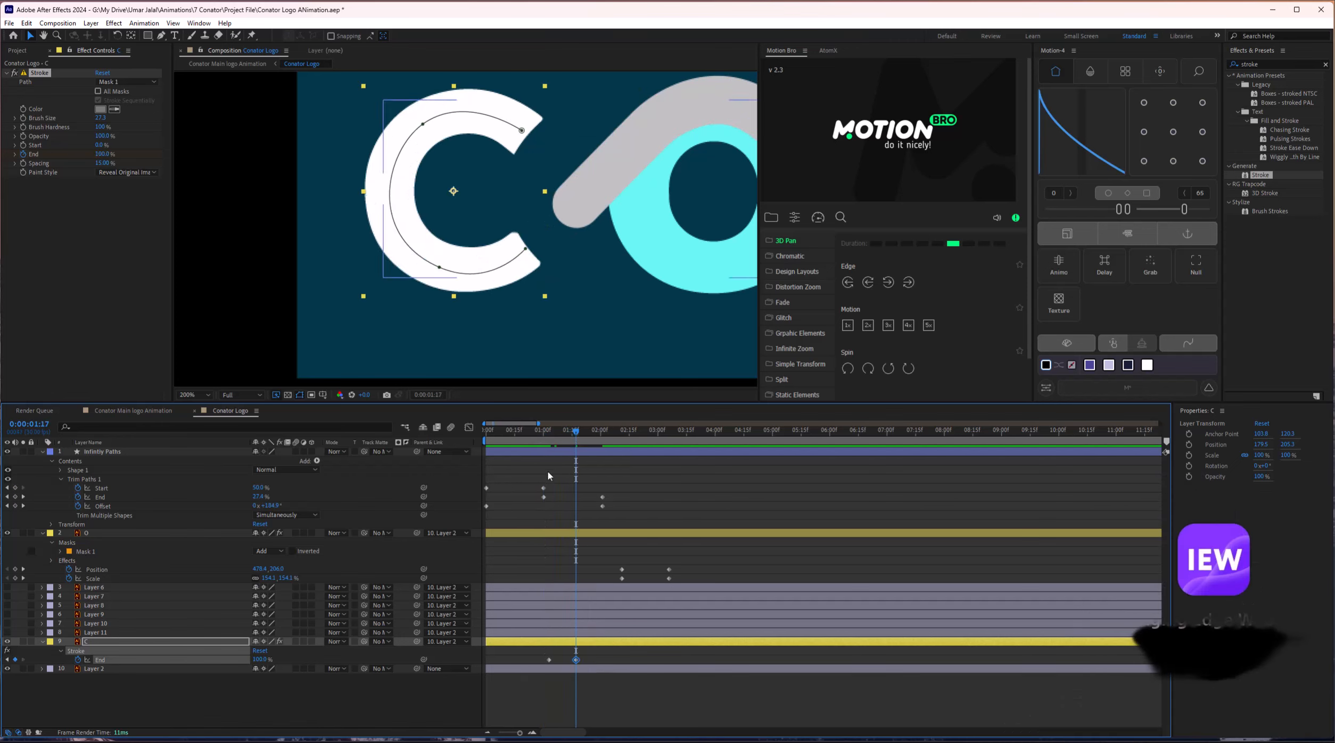
pyautogui.click(544, 437)
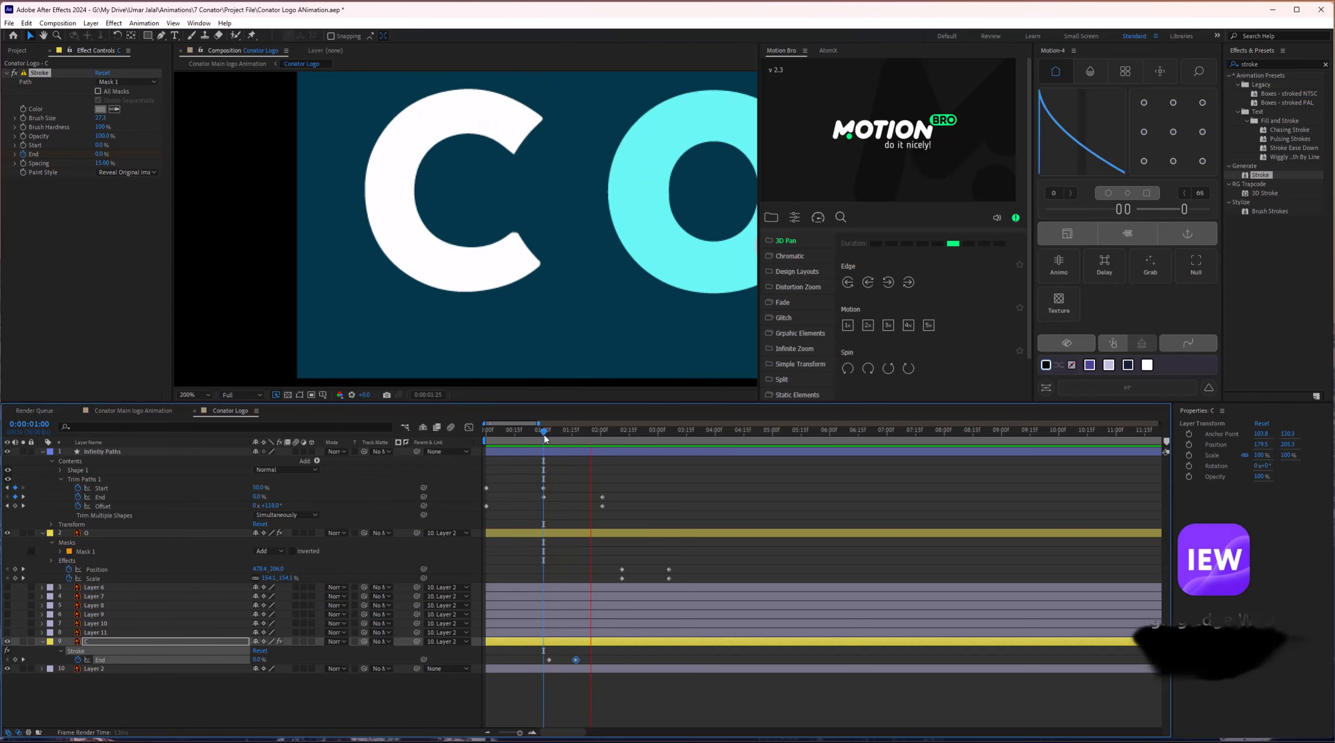
pyautogui.moveTo(544, 438); pyautogui.dragTo(486, 443)
pyautogui.press('space')
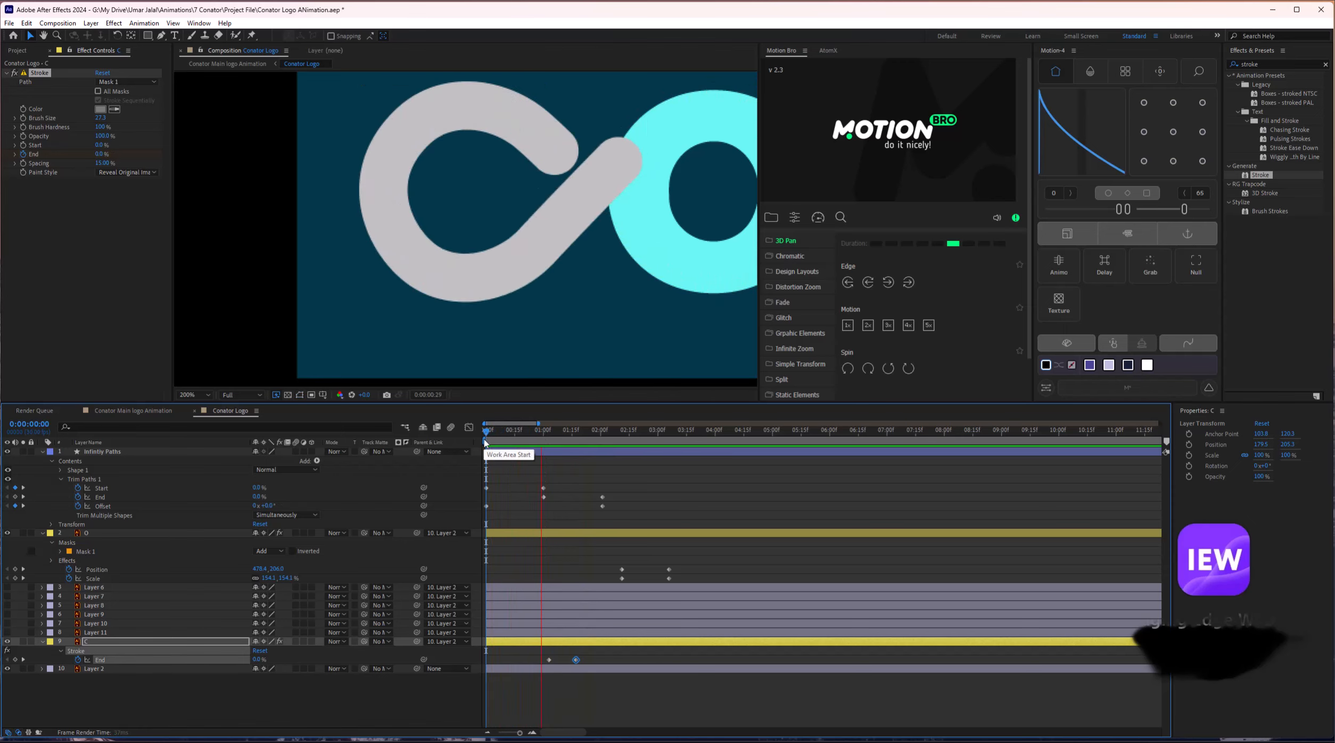
pyautogui.moveTo(629, 269); pyautogui.dragTo(532, 270)
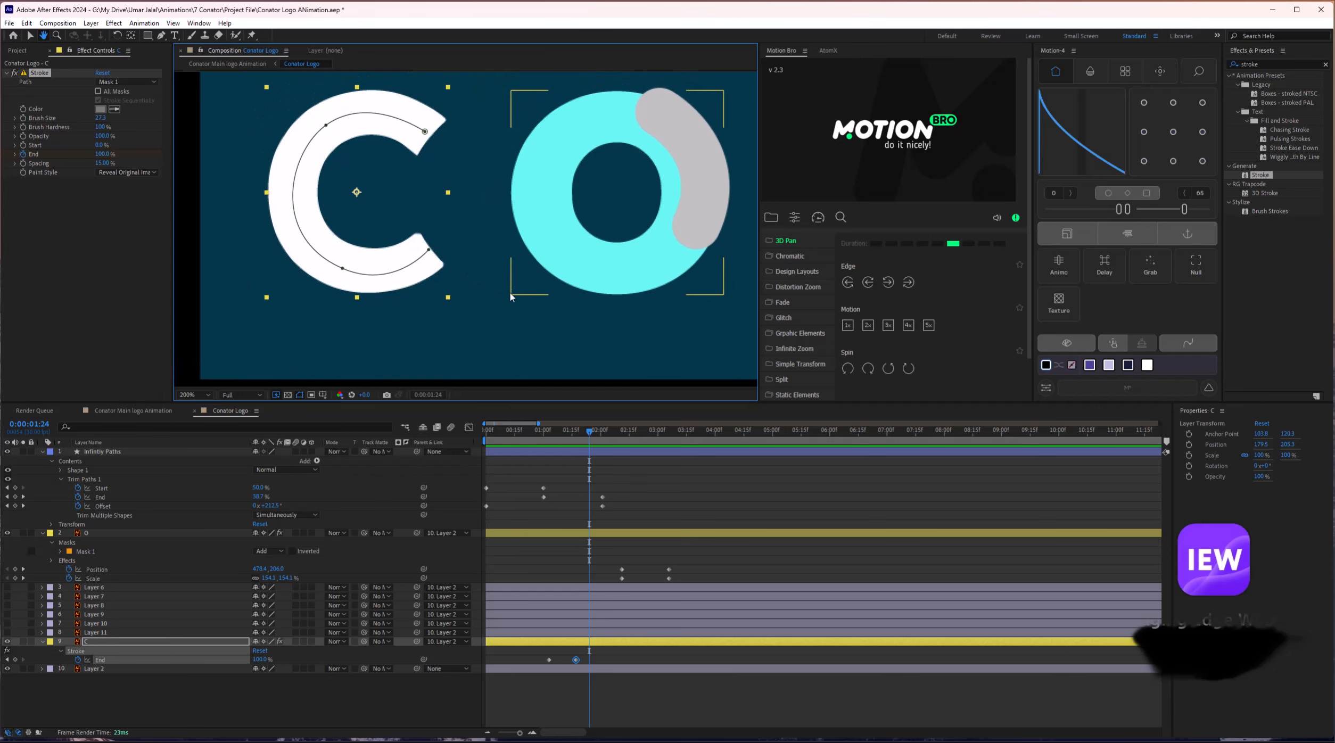
pyautogui.click(534, 270)
# Select the O layer's Mask 1 and test its Stroke End, undoing an accidental mask move.
pyautogui.click(567, 534)
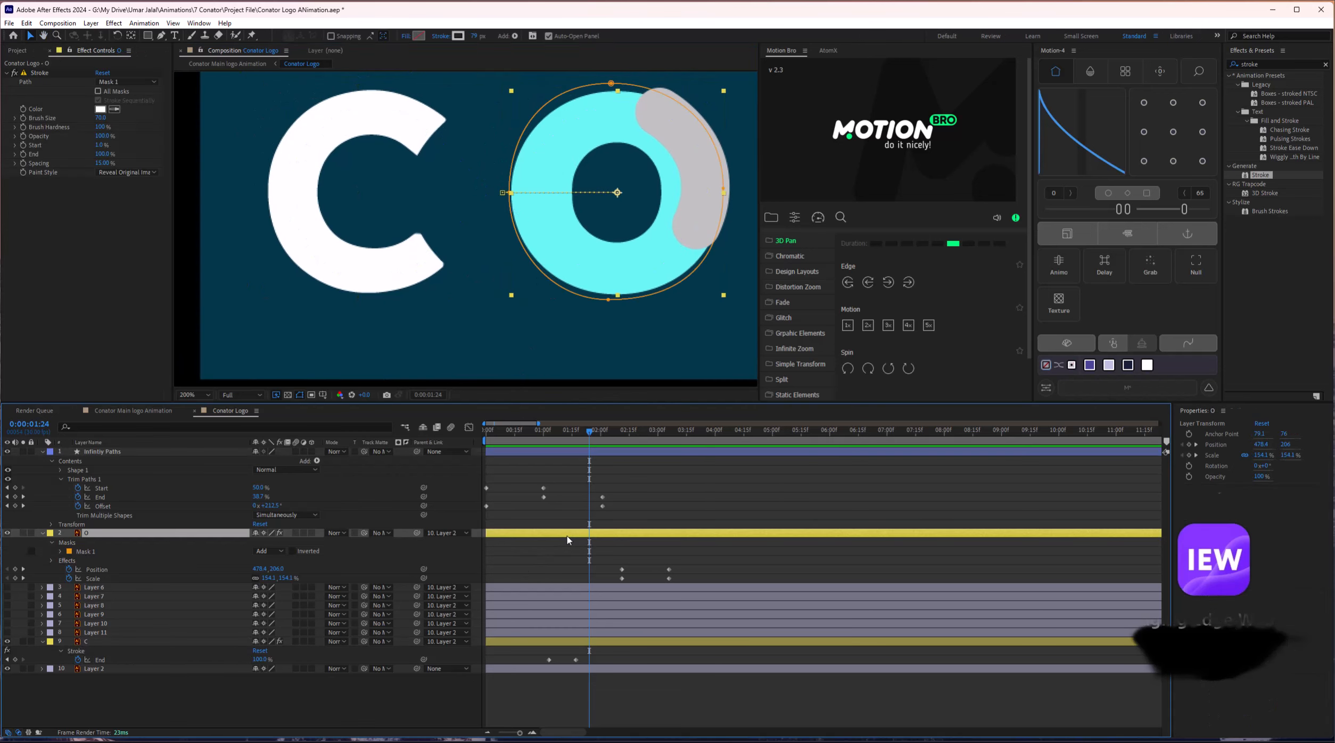
pyautogui.click(84, 553)
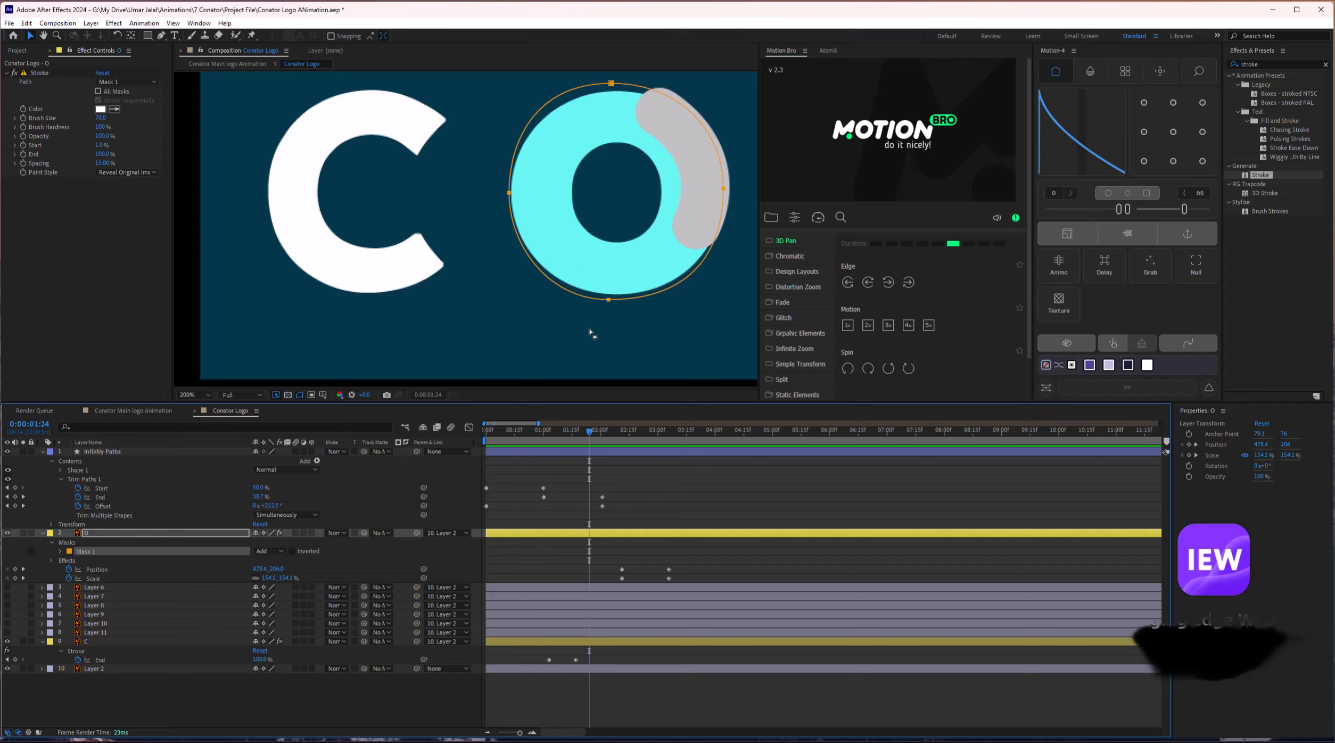
pyautogui.moveTo(611, 82); pyautogui.dragTo(618, 123)
pyautogui.hotkey('ctrl', 'z')
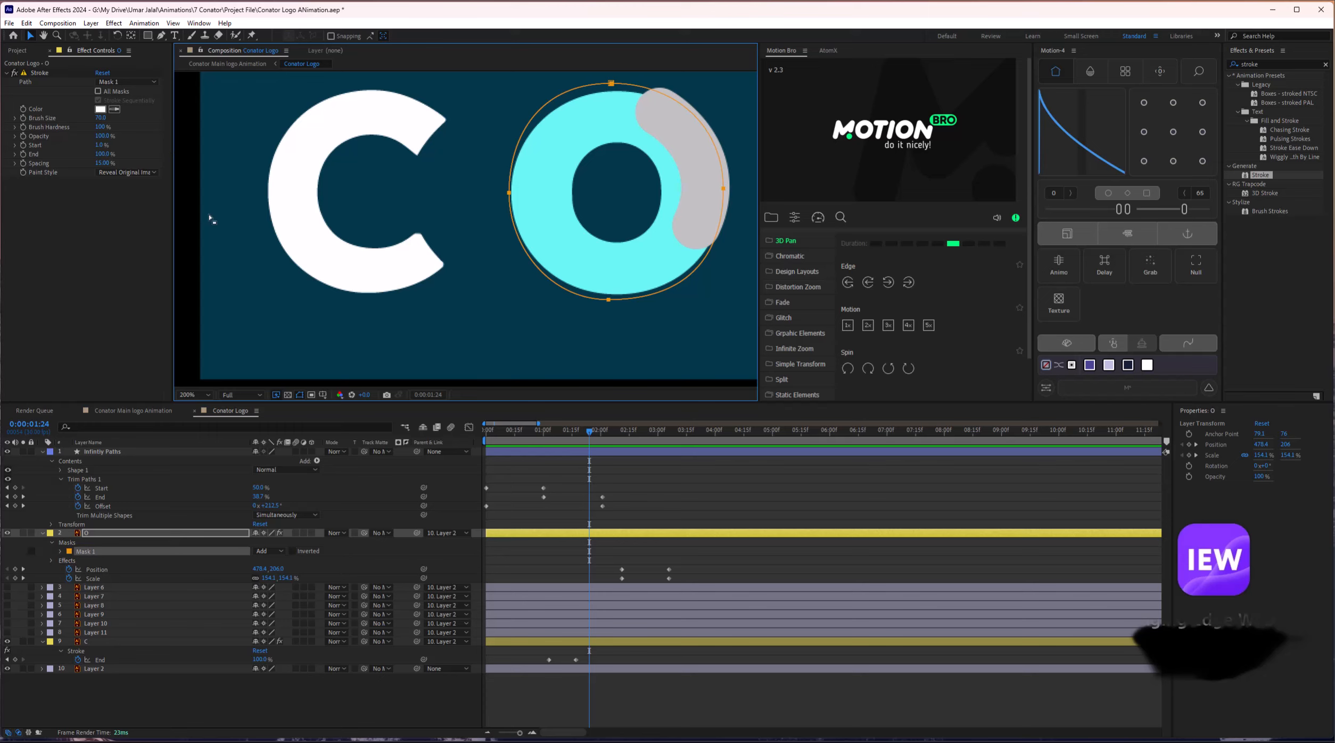
pyautogui.moveTo(98, 156); pyautogui.dragTo(95, 154)
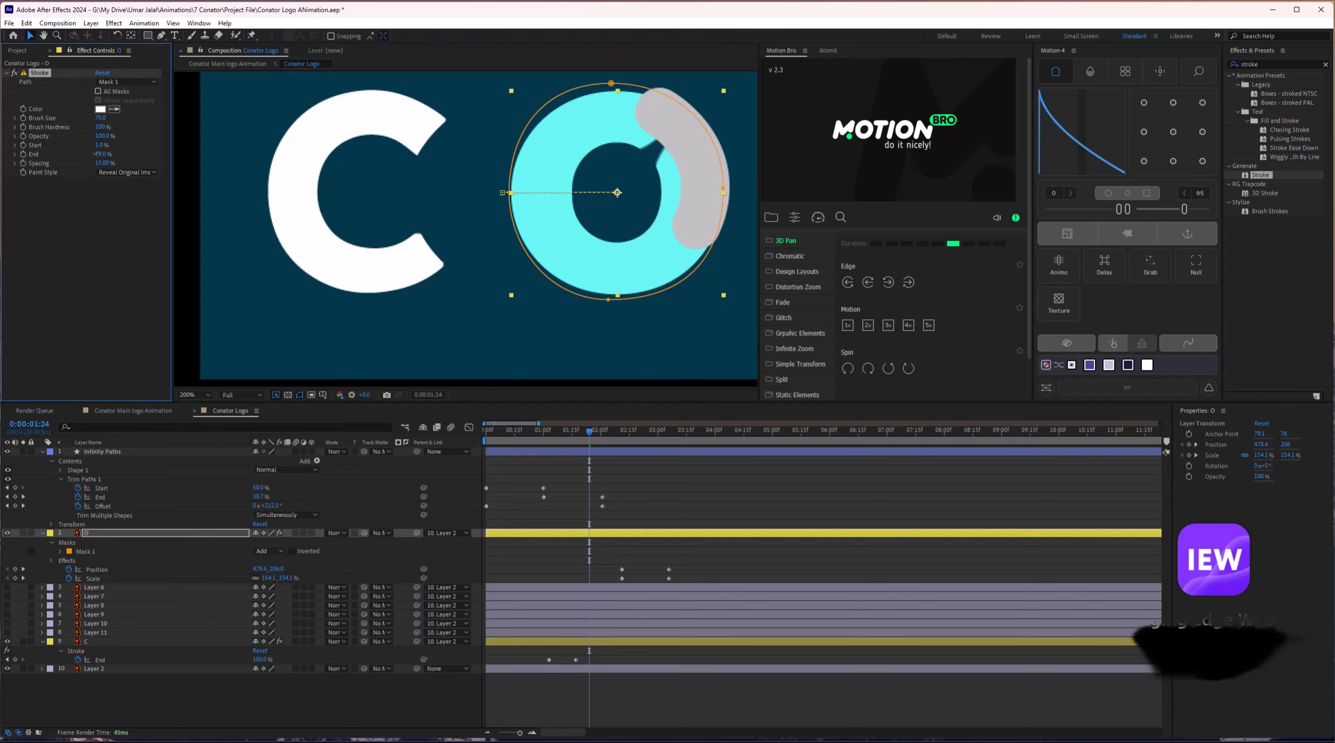
# Set a Stroke End keyframe on the O at 0:00:01:19 and show only animated properties.
pyautogui.click(572, 441)
pyautogui.moveTo(573, 441); pyautogui.dragTo(584, 441)
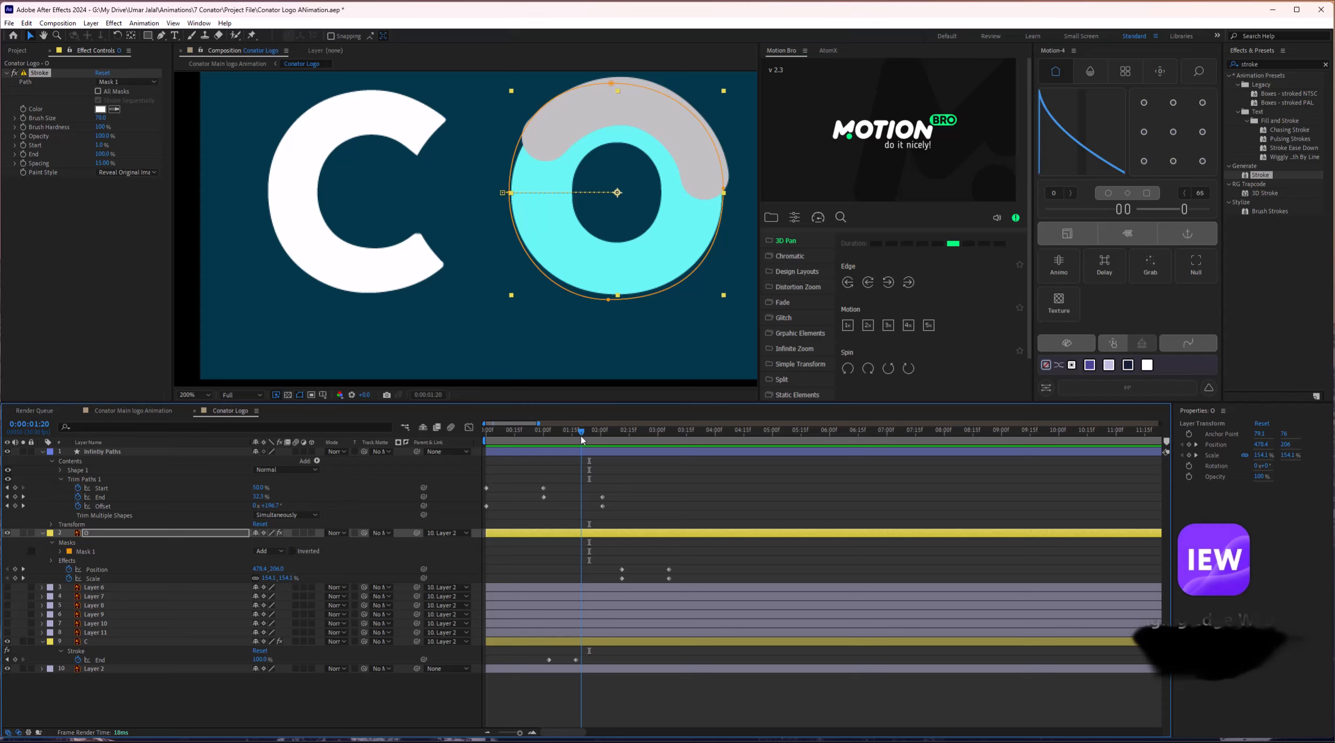
pyautogui.moveTo(583, 439)
pyautogui.mouseDown()
pyautogui.moveTo(567, 438)
pyautogui.moveTo(583, 439)
pyautogui.mouseUp()
pyautogui.click(24, 154)
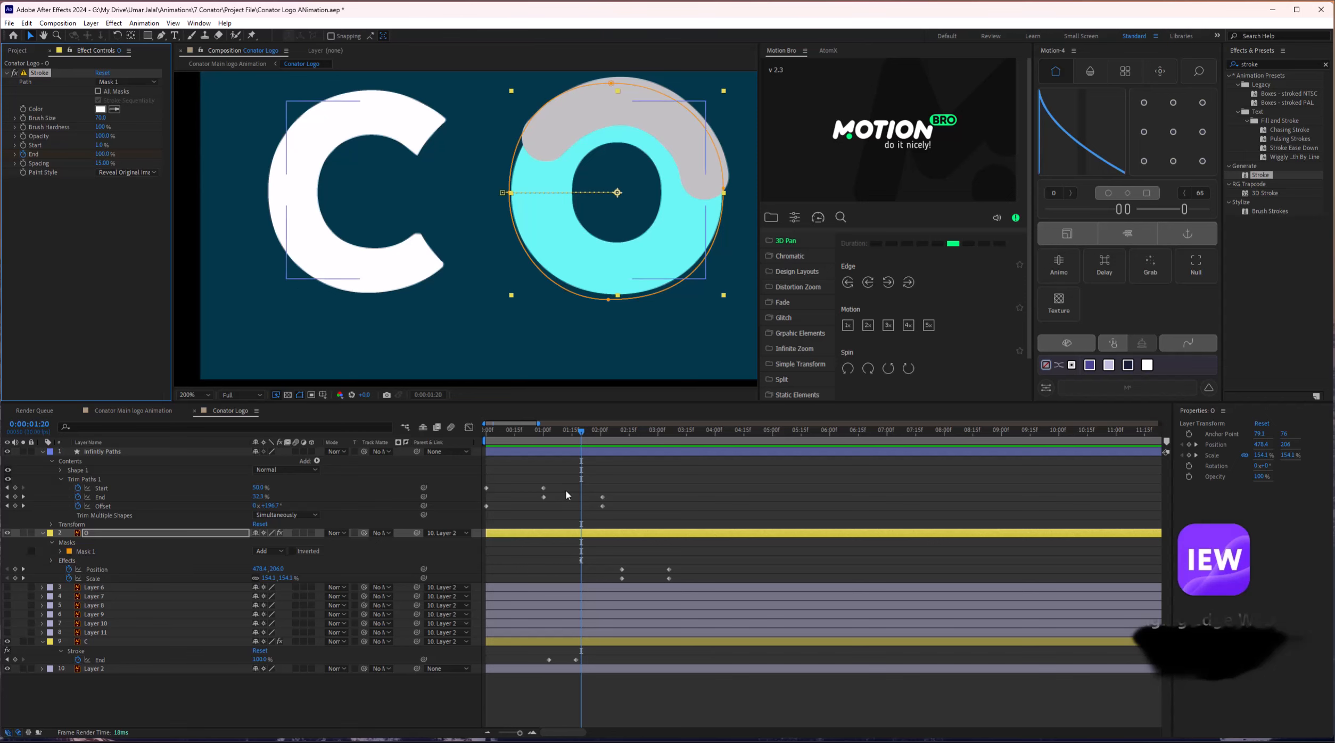
pyautogui.click(588, 538)
pyautogui.press('u')
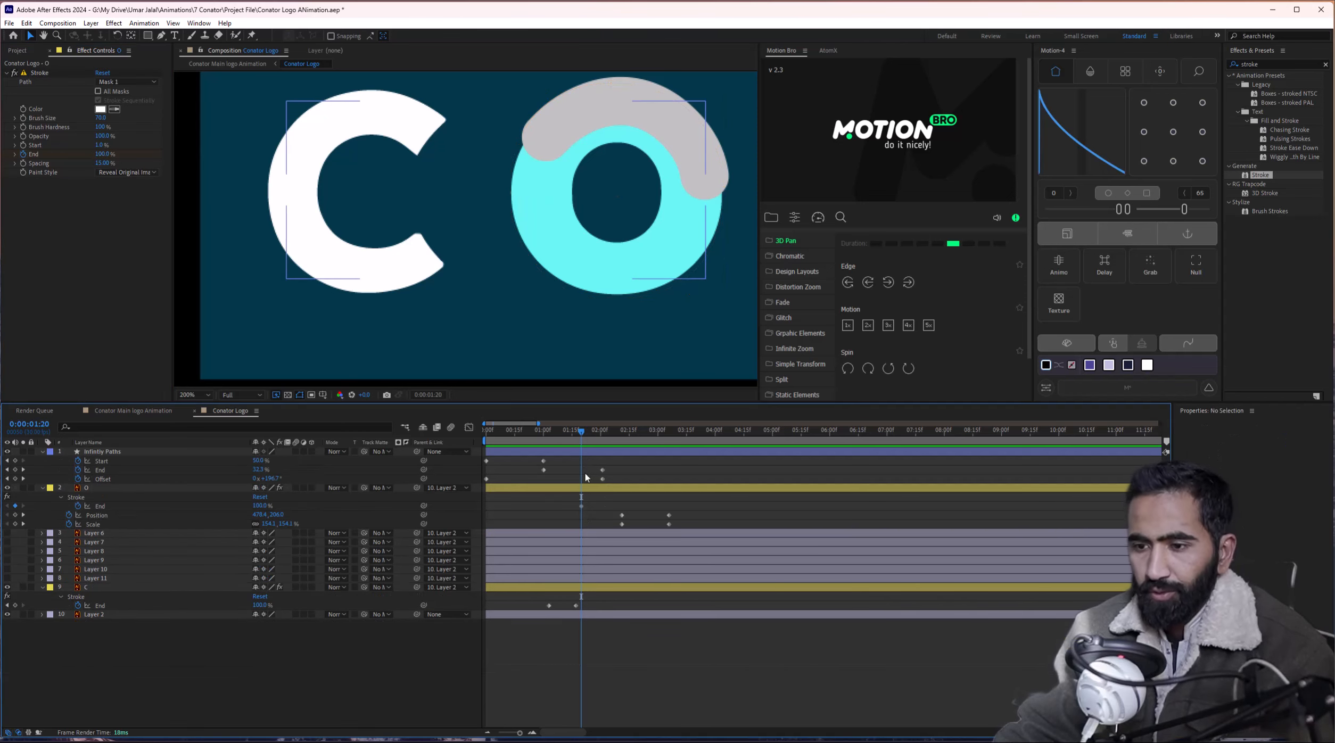
pyautogui.moveTo(581, 440); pyautogui.dragTo(618, 436)
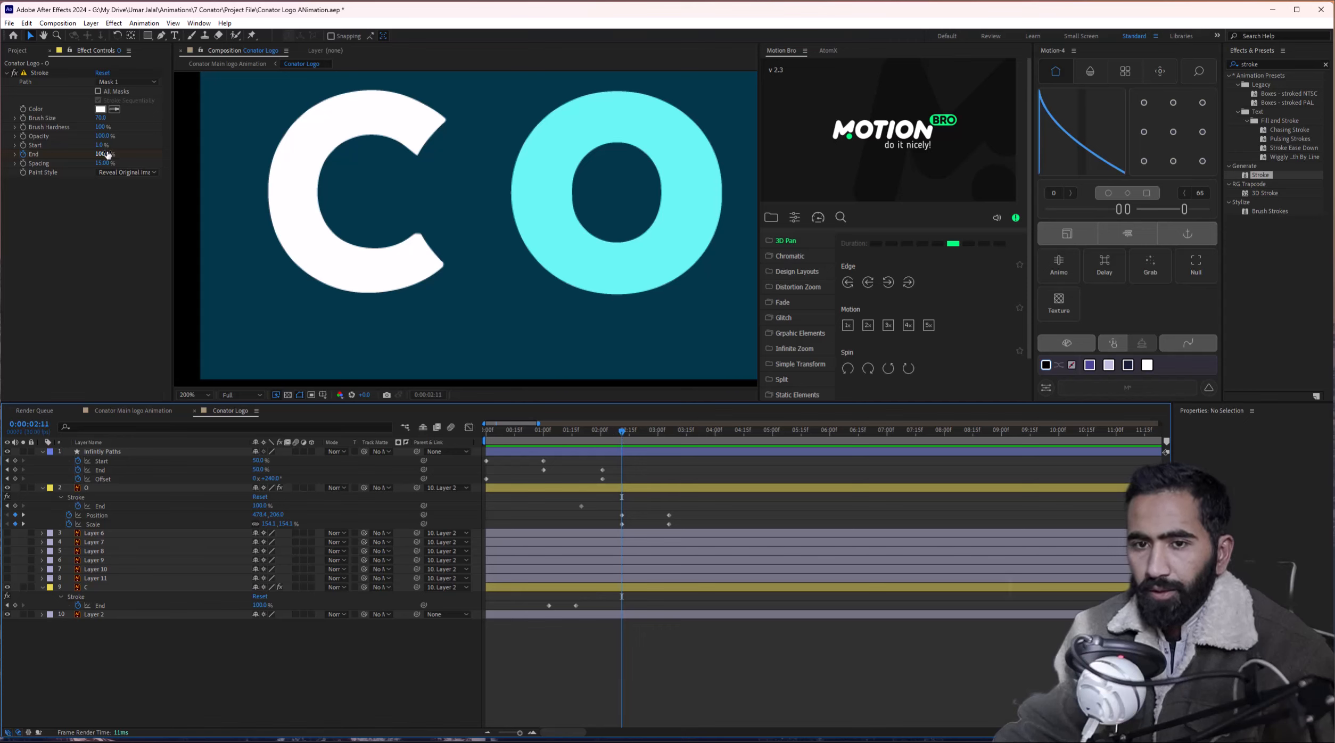
# Set the O's Stroke spacing to 0%, drop the End keyframes, and keyframe Start at 100%.
pyautogui.moveTo(103, 155); pyautogui.dragTo(76, 157)
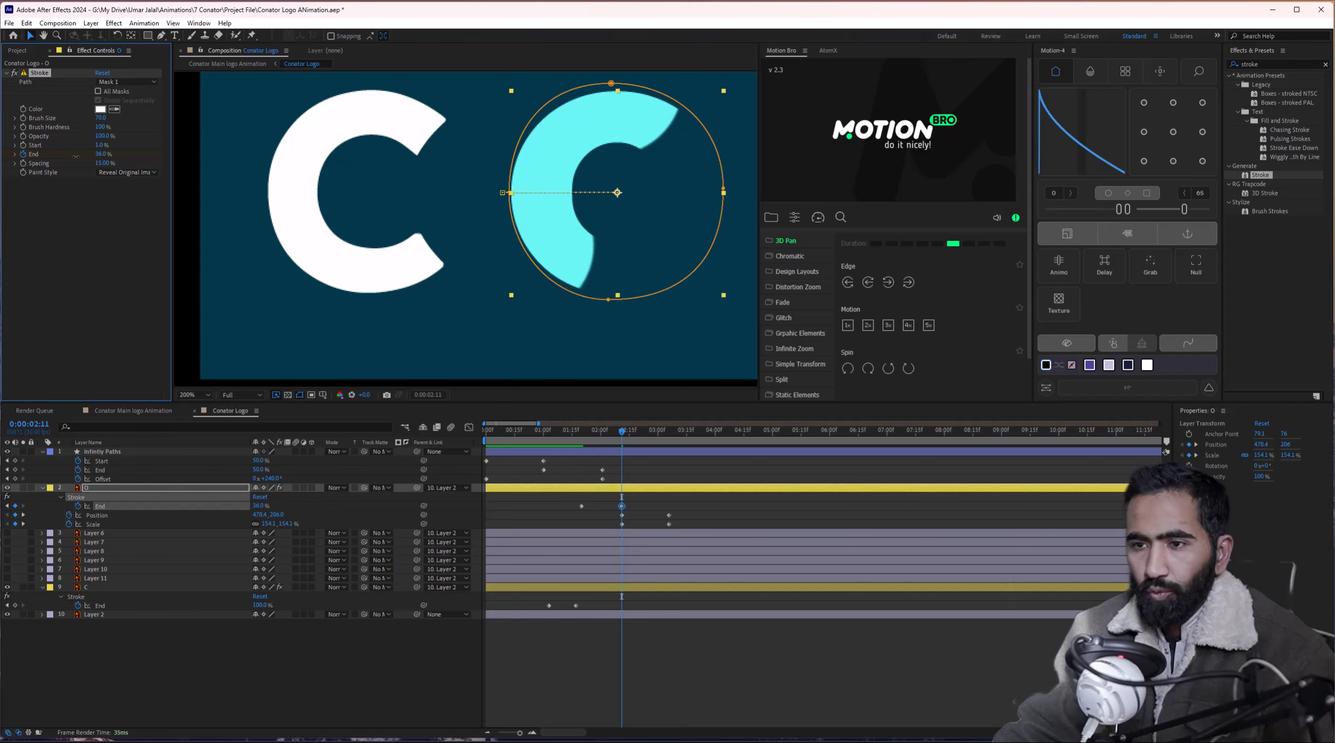
pyautogui.hotkey('ctrl', 'z')
pyautogui.moveTo(98, 153)
pyautogui.mouseDown()
pyautogui.moveTo(79, 155)
pyautogui.moveTo(167, 144)
pyautogui.mouseUp()
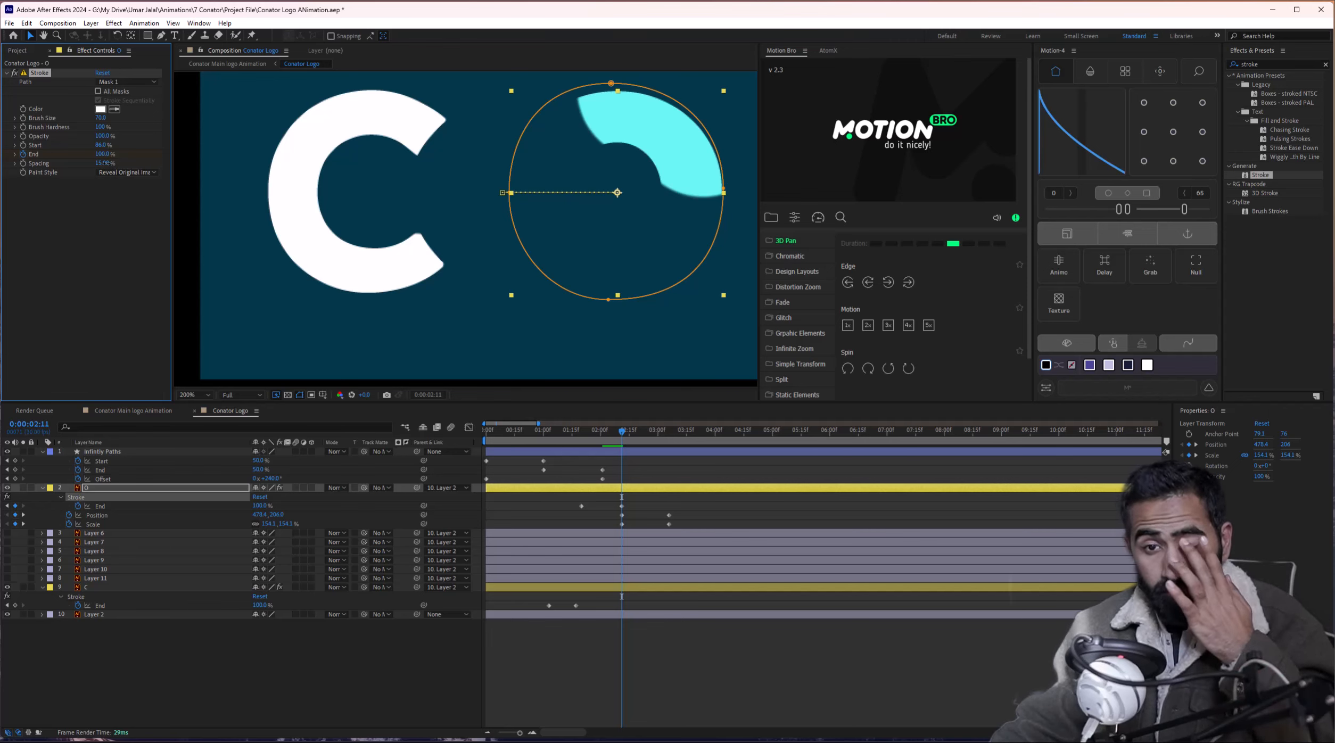
pyautogui.moveTo(105, 163); pyautogui.dragTo(66, 163)
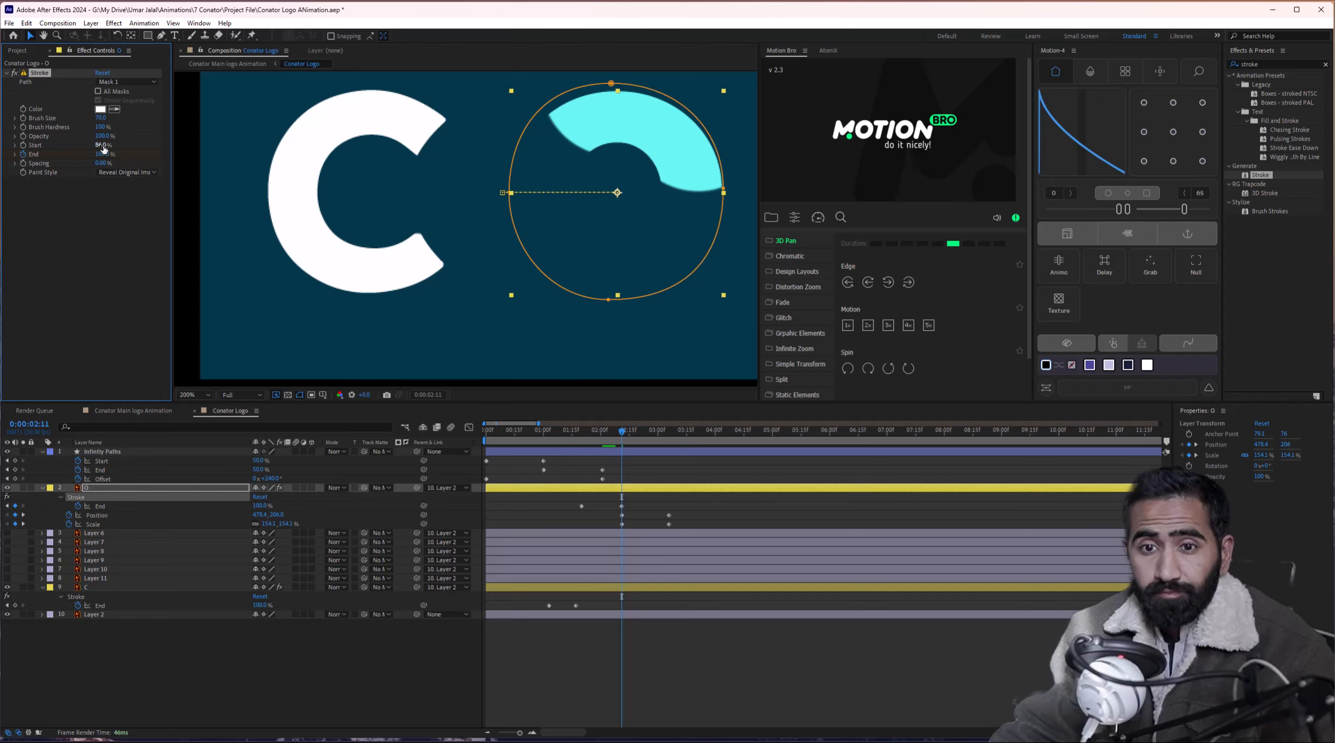
pyautogui.moveTo(103, 149)
pyautogui.mouseDown()
pyautogui.moveTo(90, 150)
pyautogui.moveTo(129, 147)
pyautogui.mouseUp()
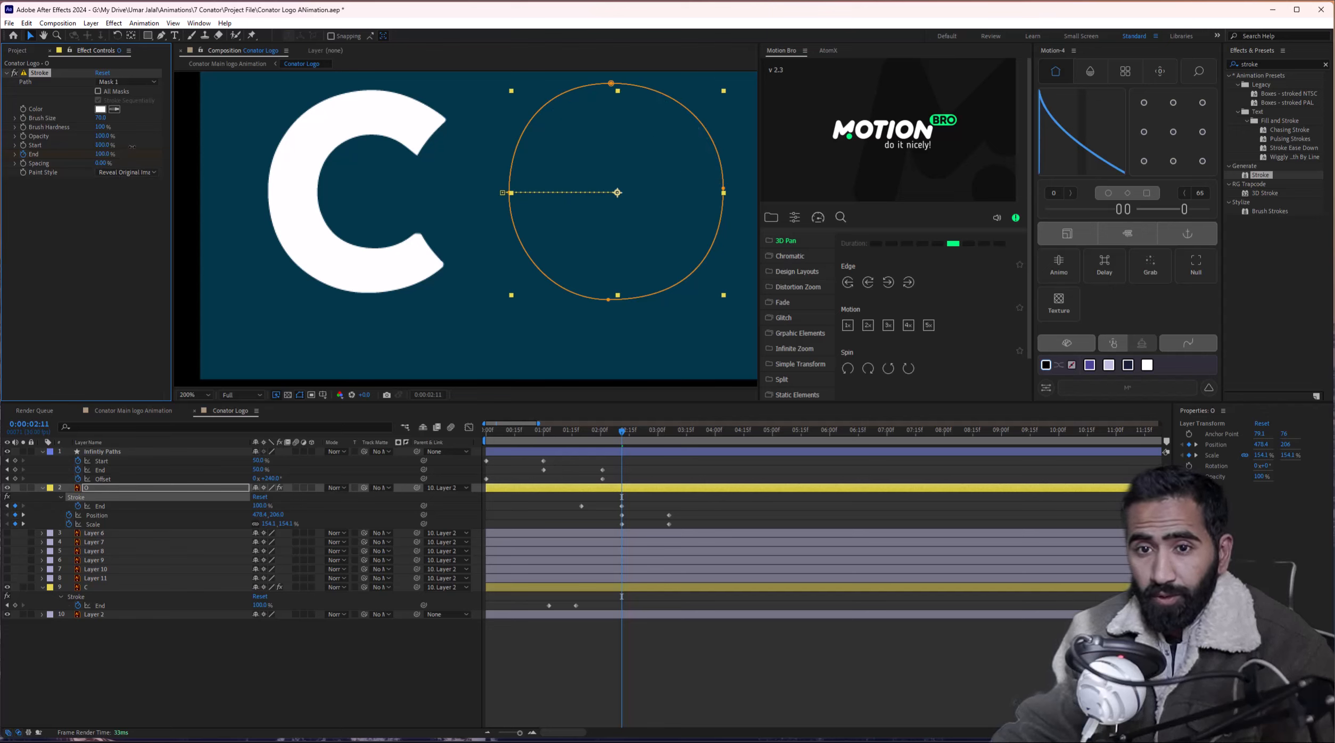
pyautogui.click(23, 154)
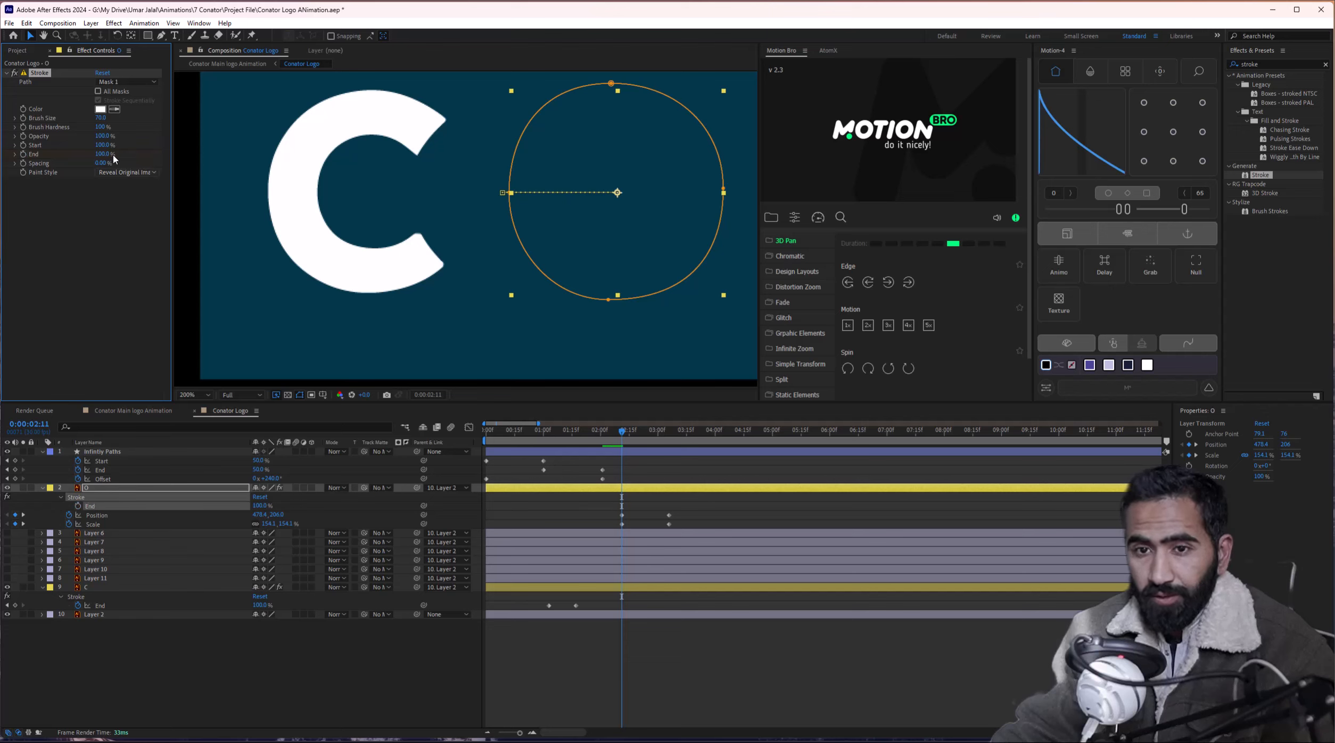
pyautogui.click(23, 146)
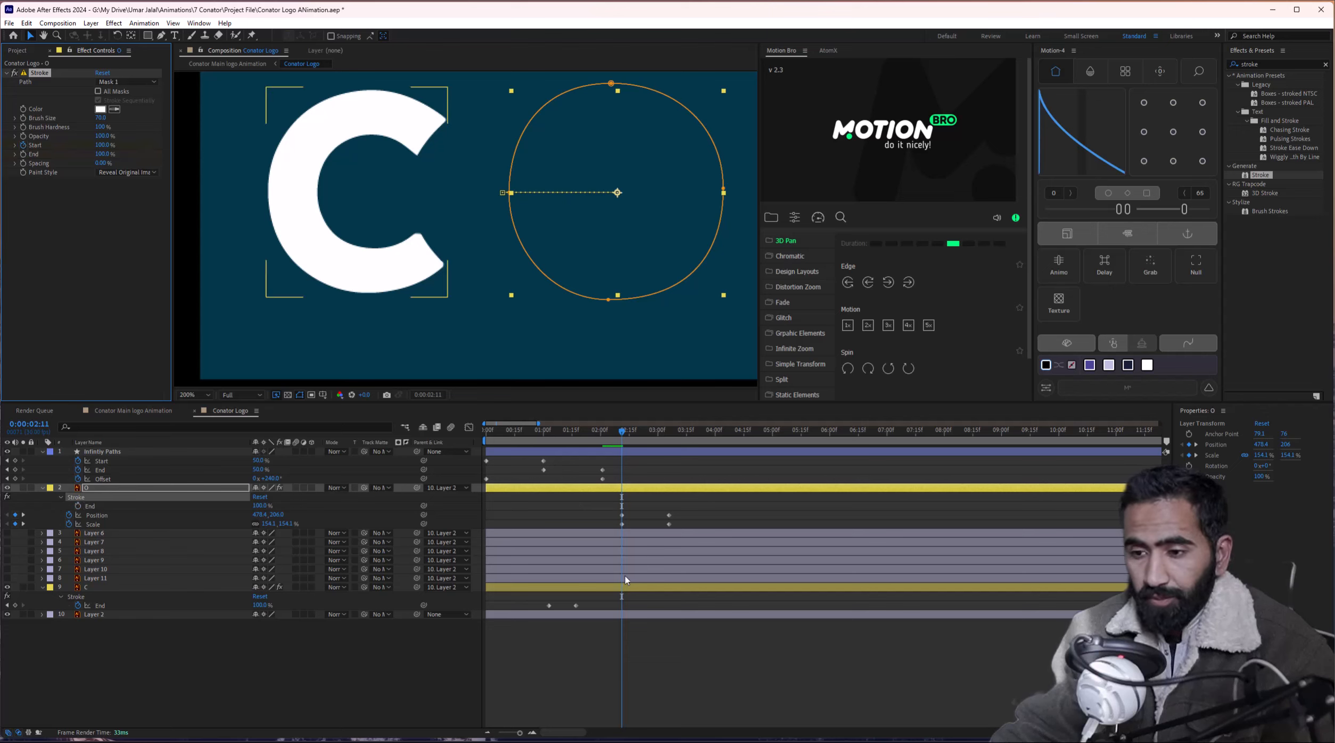
# Move the O's first Start keyframe to about 0:00:01:15 and key Start 0% at 0:00:01:22.
pyautogui.press('u')
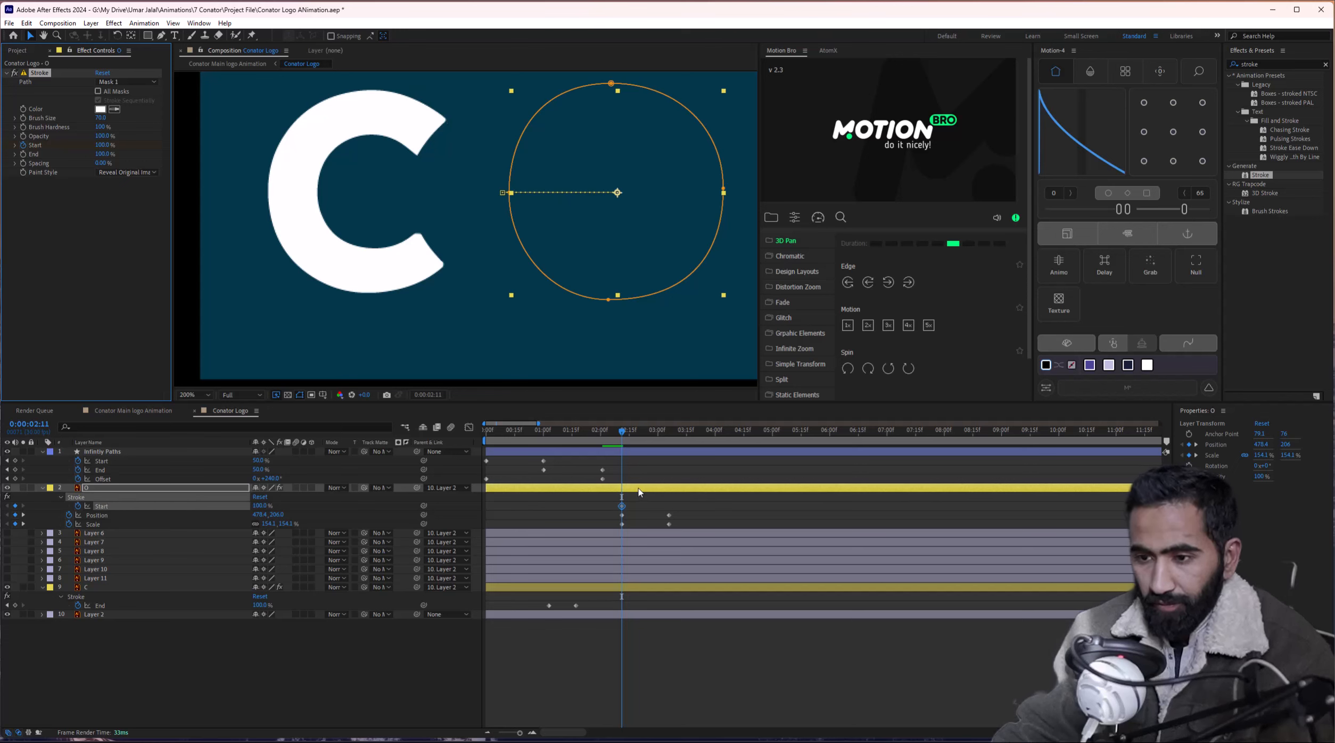
pyautogui.moveTo(624, 508); pyautogui.dragTo(587, 508)
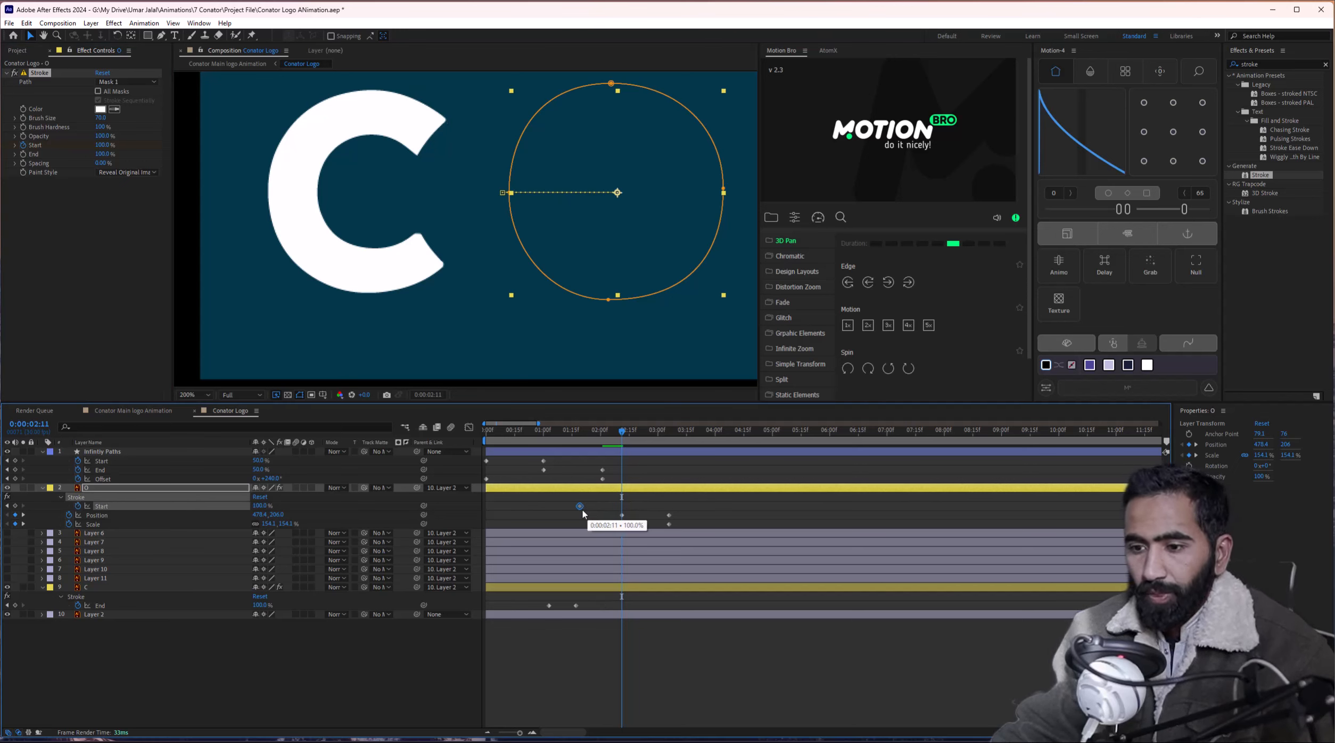
pyautogui.moveTo(563, 430); pyautogui.dragTo(602, 437)
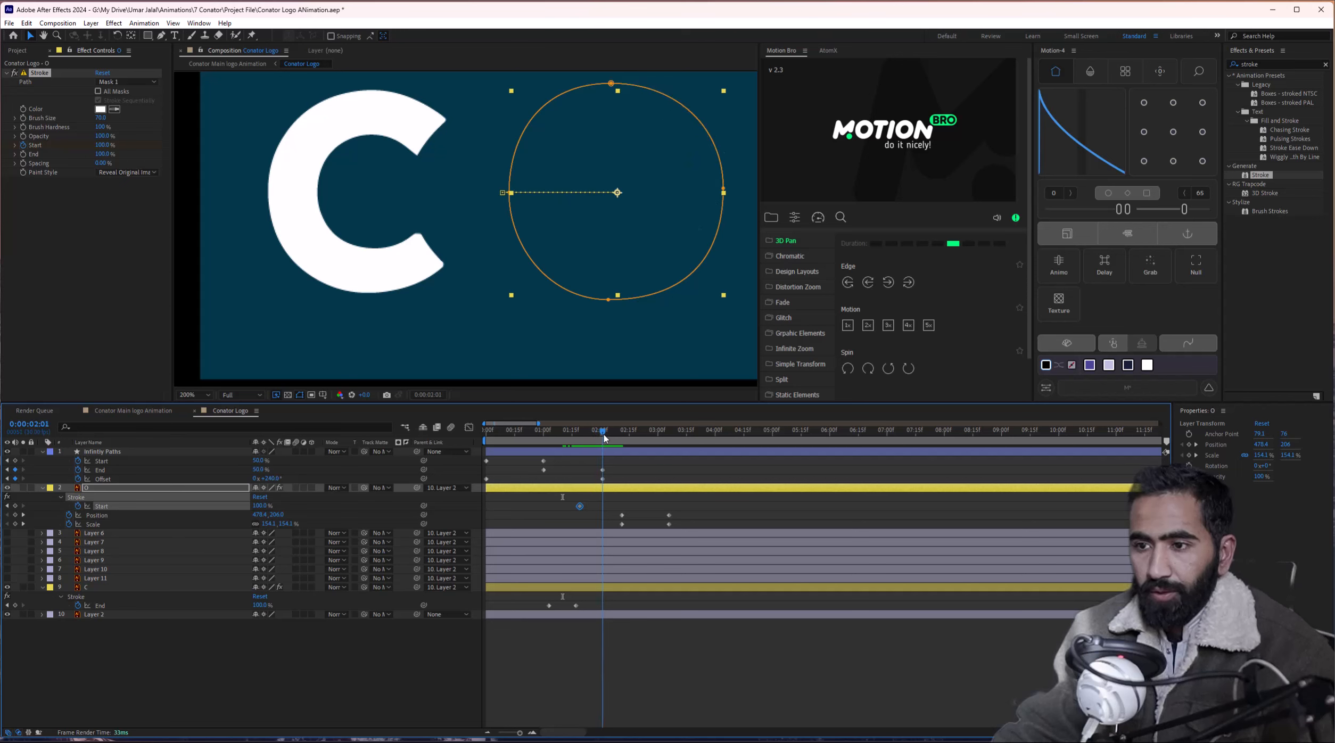
pyautogui.moveTo(104, 150); pyautogui.dragTo(54, 151)
pyautogui.moveTo(598, 438)
pyautogui.mouseDown()
pyautogui.moveTo(560, 439)
pyautogui.moveTo(586, 443)
pyautogui.mouseUp()
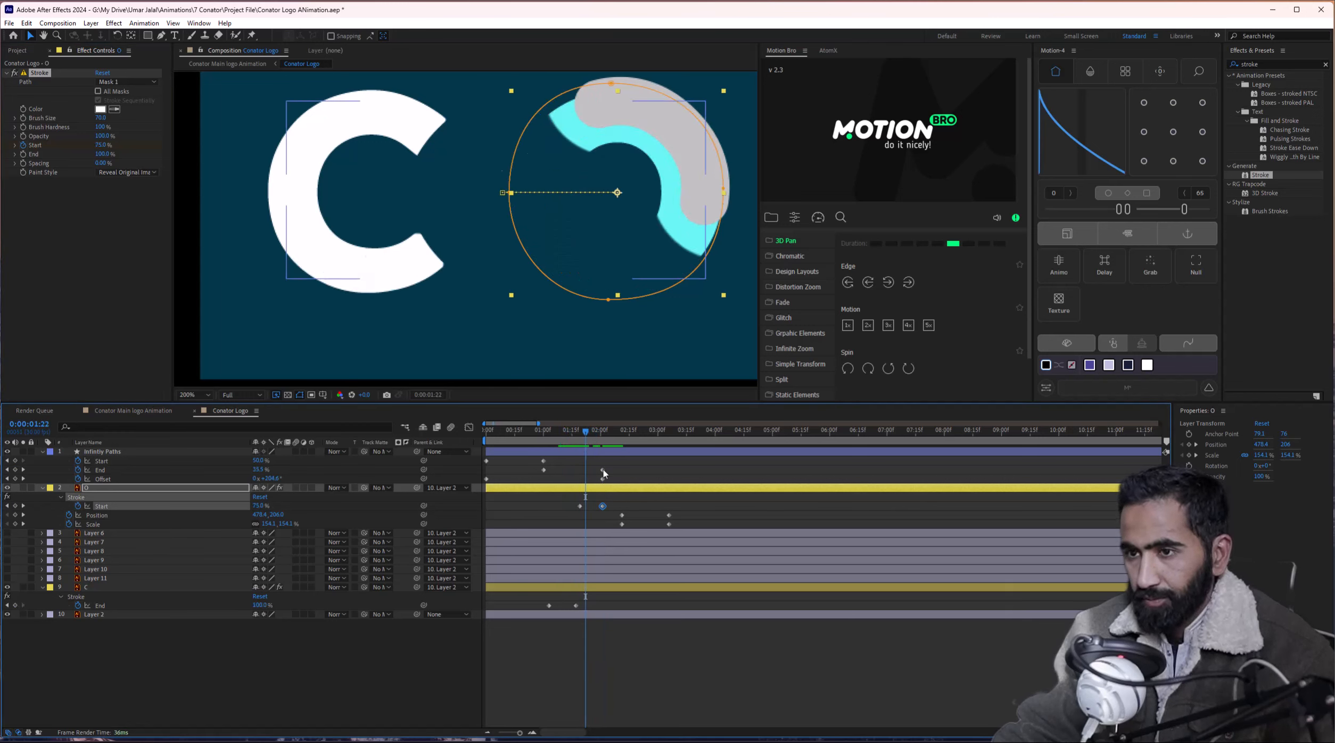
# Slide the O's Start keyframes earlier so the reveal begins at the playhead, checking the ring drawing on.
pyautogui.moveTo(617, 500)
pyautogui.mouseDown()
pyautogui.moveTo(575, 512)
pyautogui.moveTo(596, 510)
pyautogui.mouseUp()
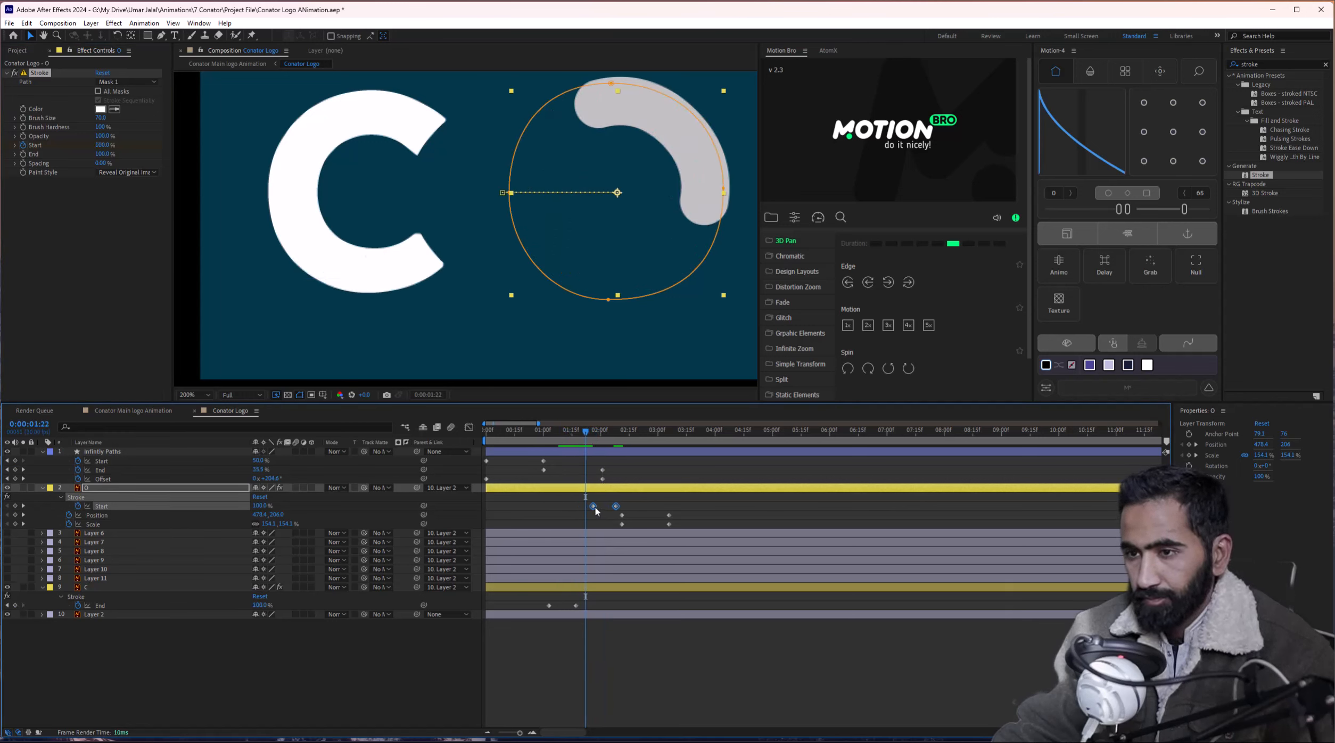
pyautogui.moveTo(594, 434); pyautogui.dragTo(592, 434)
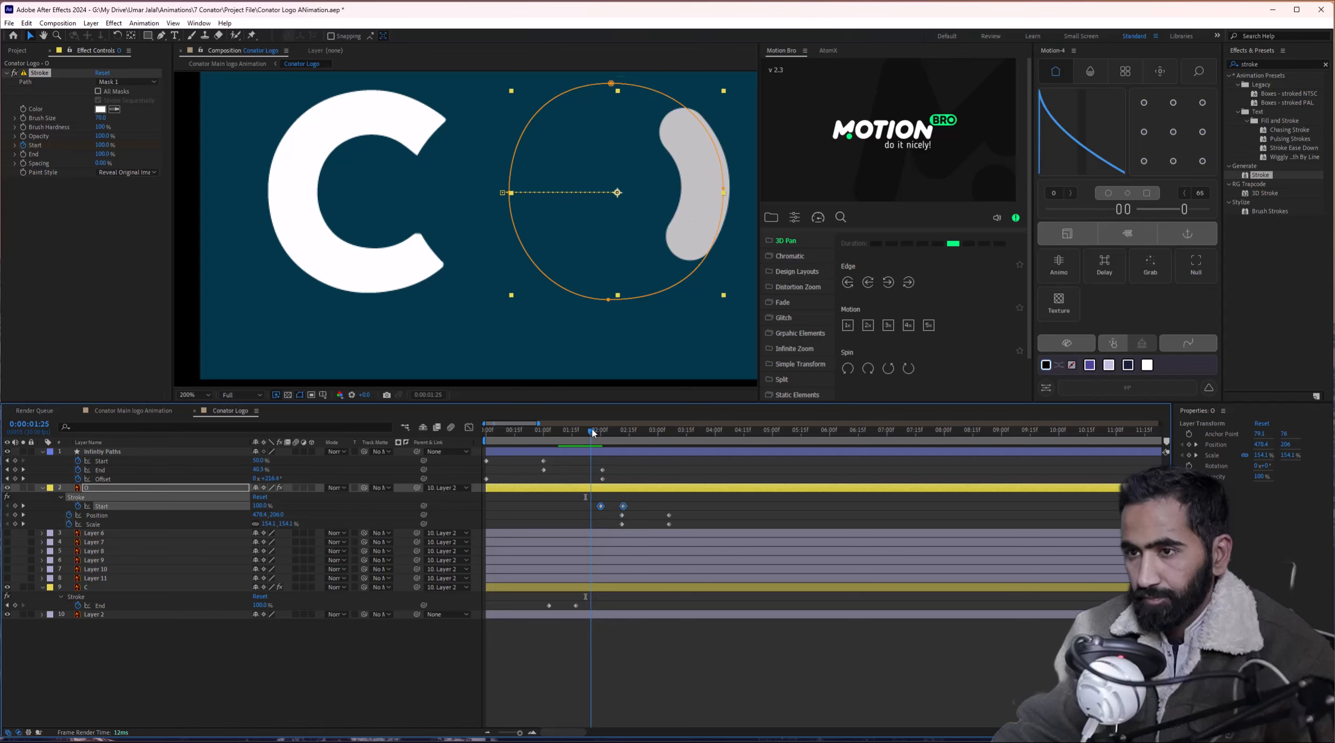
pyautogui.click(606, 499)
pyautogui.moveTo(601, 506); pyautogui.dragTo(590, 508)
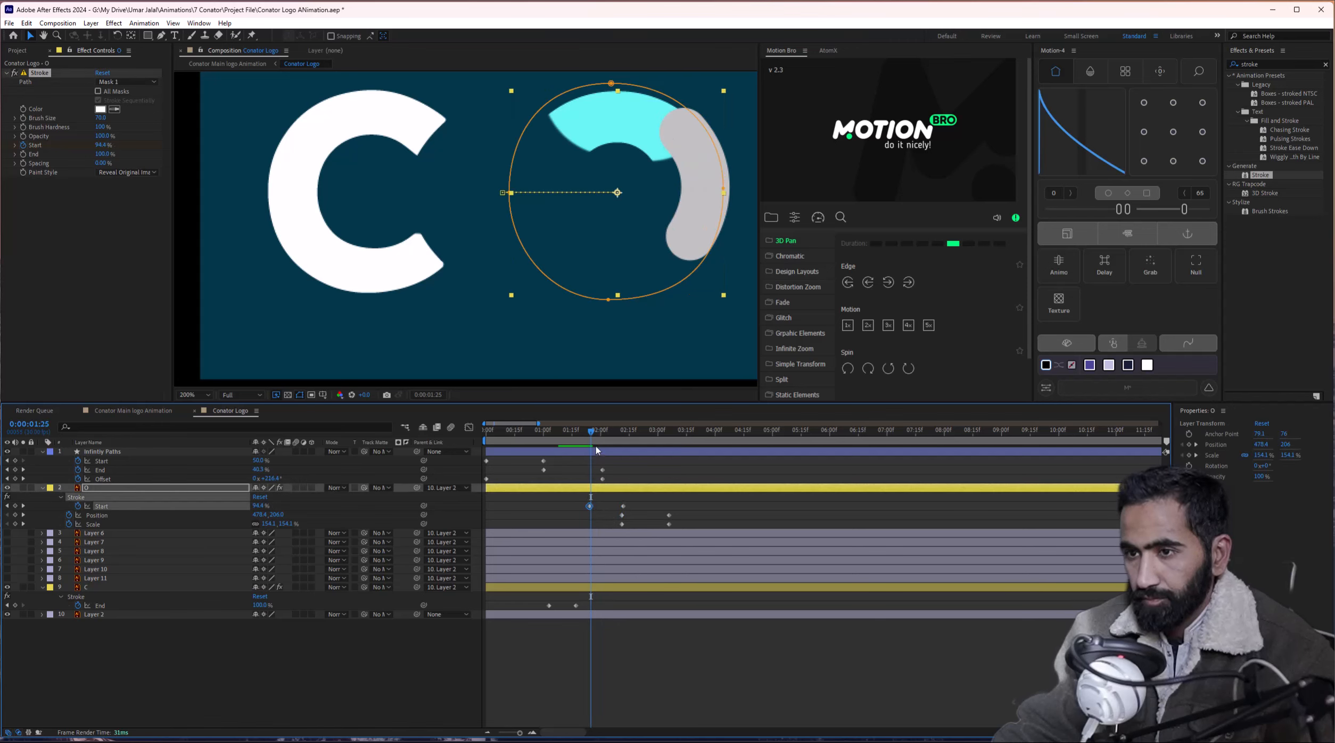
pyautogui.moveTo(597, 450); pyautogui.dragTo(581, 447)
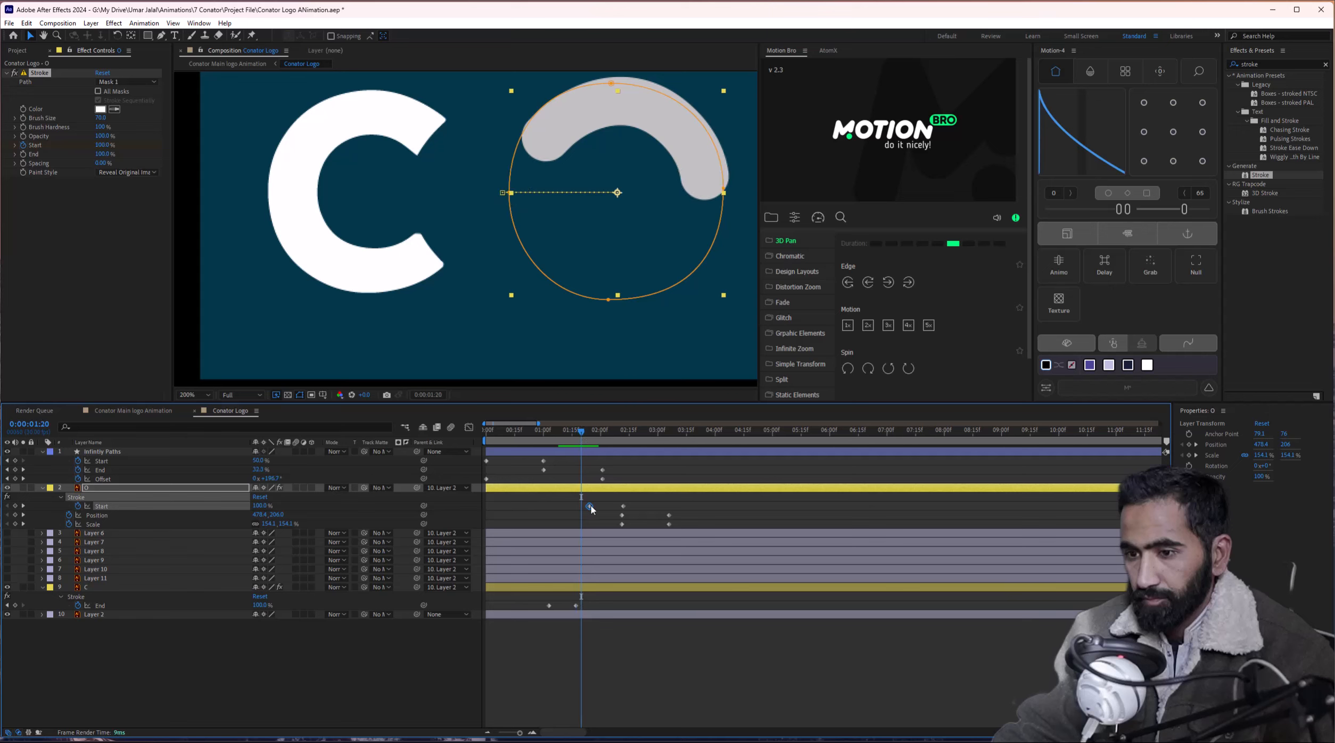
pyautogui.click(586, 431)
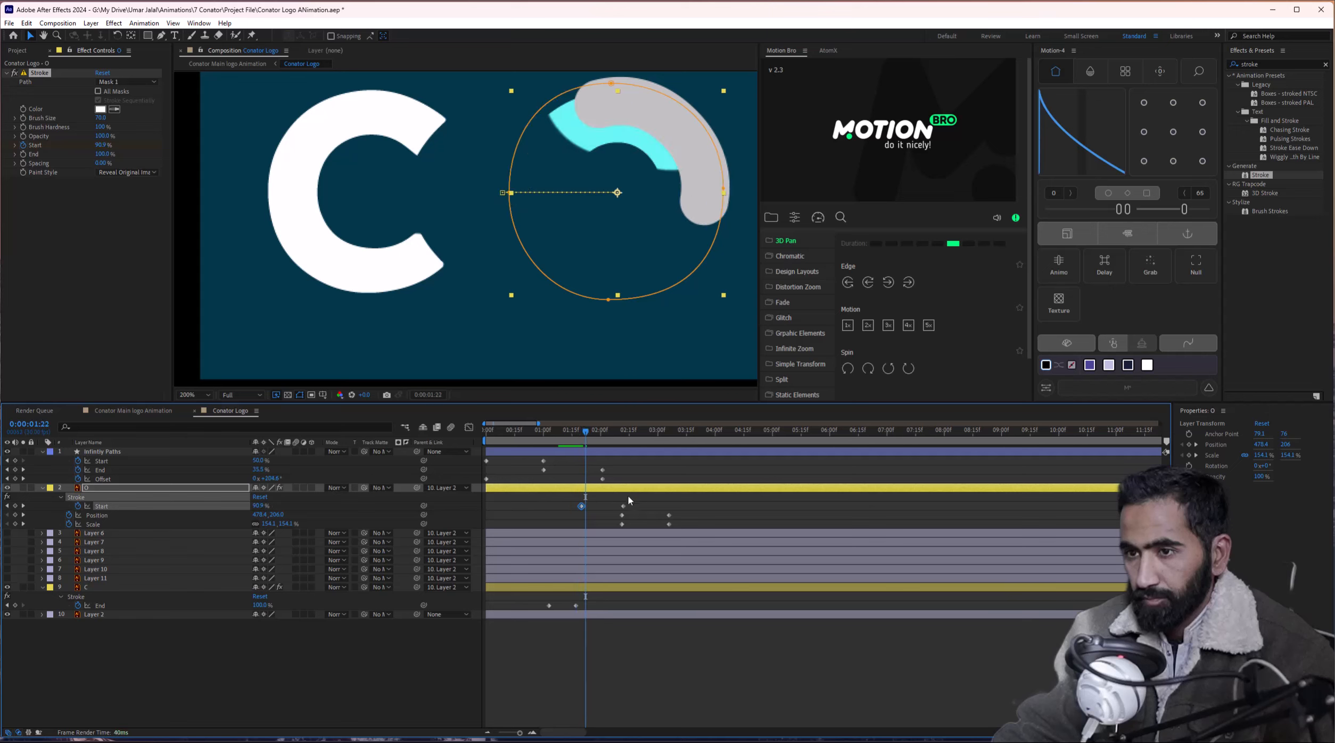
pyautogui.moveTo(590, 432)
pyautogui.mouseDown()
pyautogui.moveTo(606, 436)
pyautogui.moveTo(590, 437)
pyautogui.mouseUp()
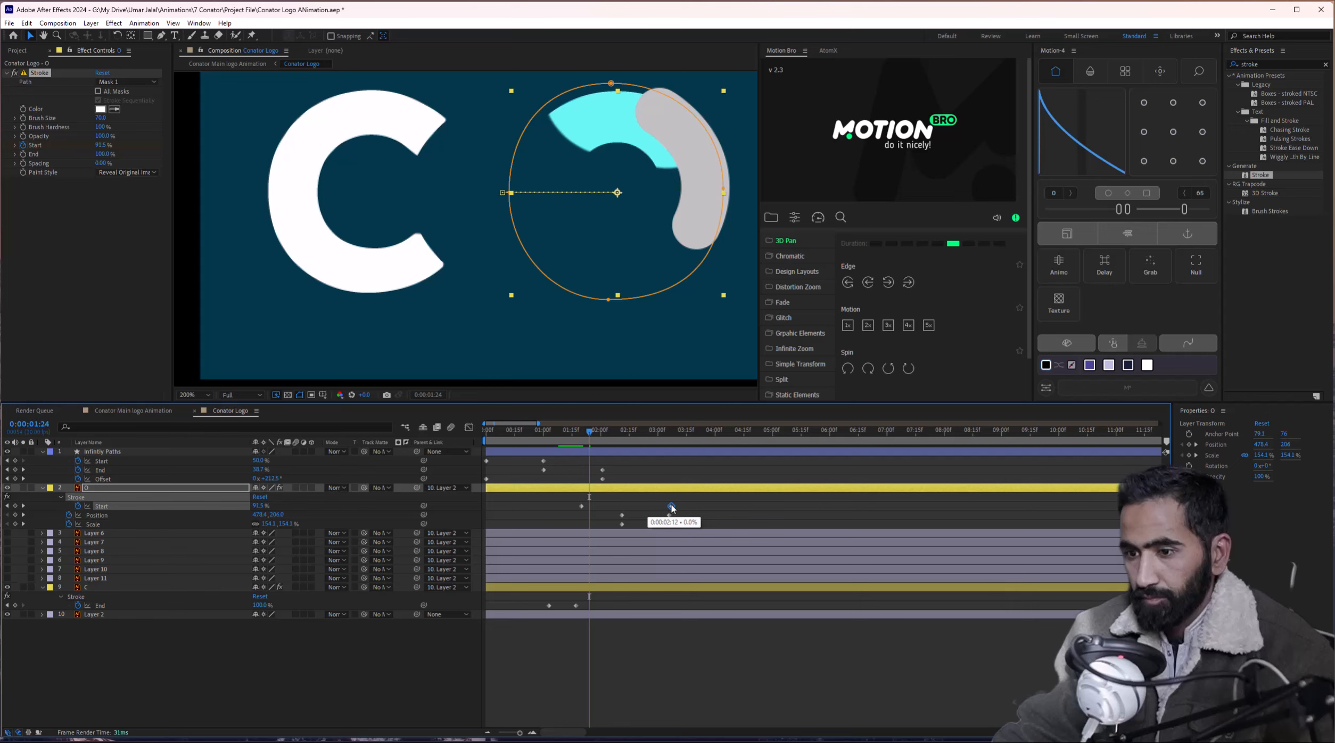
pyautogui.moveTo(589, 432)
pyautogui.mouseDown()
pyautogui.moveTo(572, 436)
pyautogui.moveTo(686, 431)
pyautogui.moveTo(530, 451)
pyautogui.mouseUp()
# Drag the O's last Stroke Start keyframe earlier so the cyan O is fully drawn by 0:00:02:26.
pyautogui.press('space')
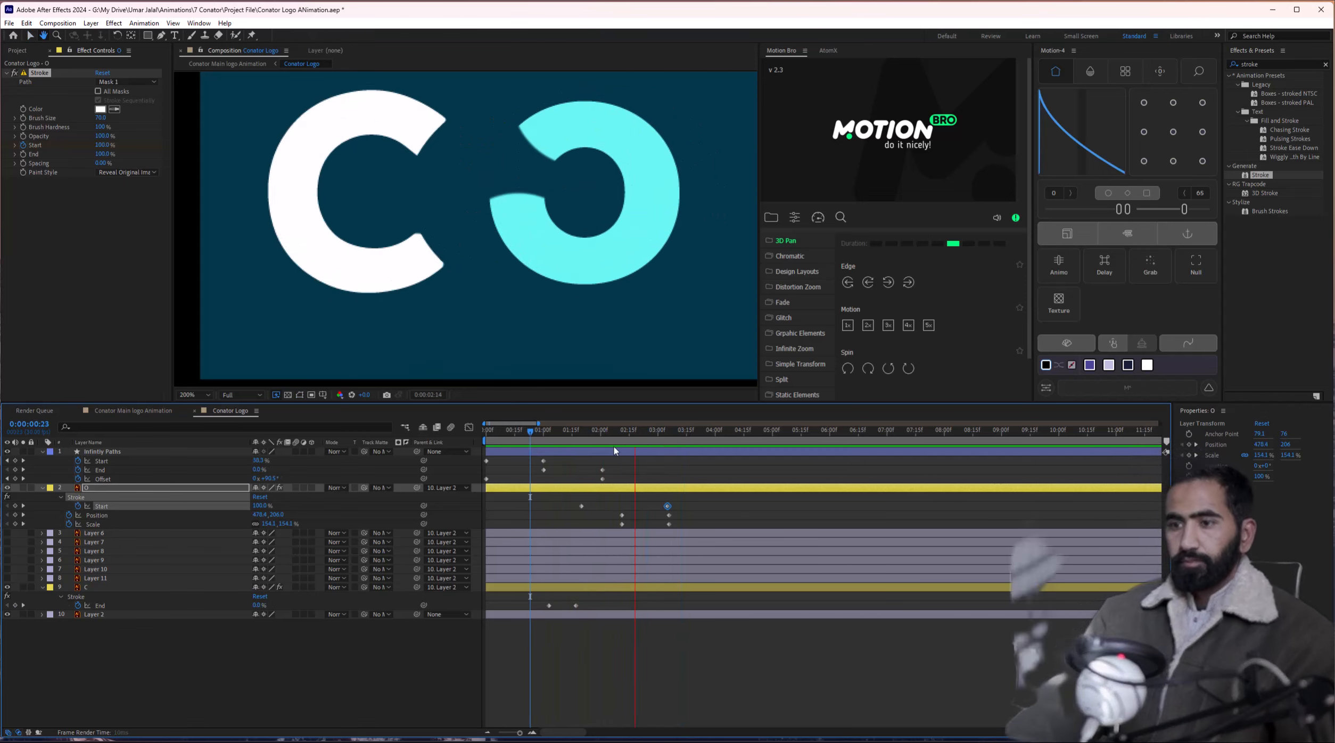
pyautogui.click(579, 439)
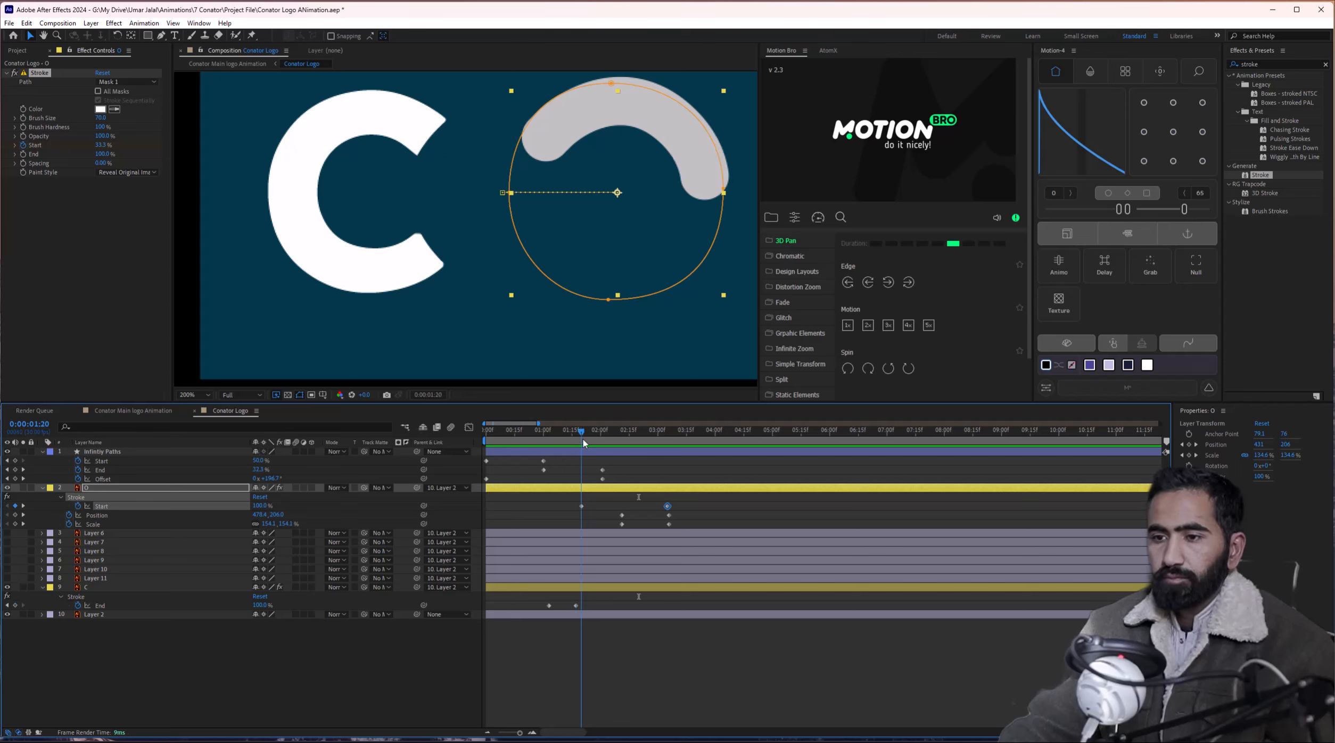
pyautogui.moveTo(583, 439)
pyautogui.mouseDown()
pyautogui.moveTo(537, 442)
pyautogui.moveTo(584, 442)
pyautogui.mouseUp()
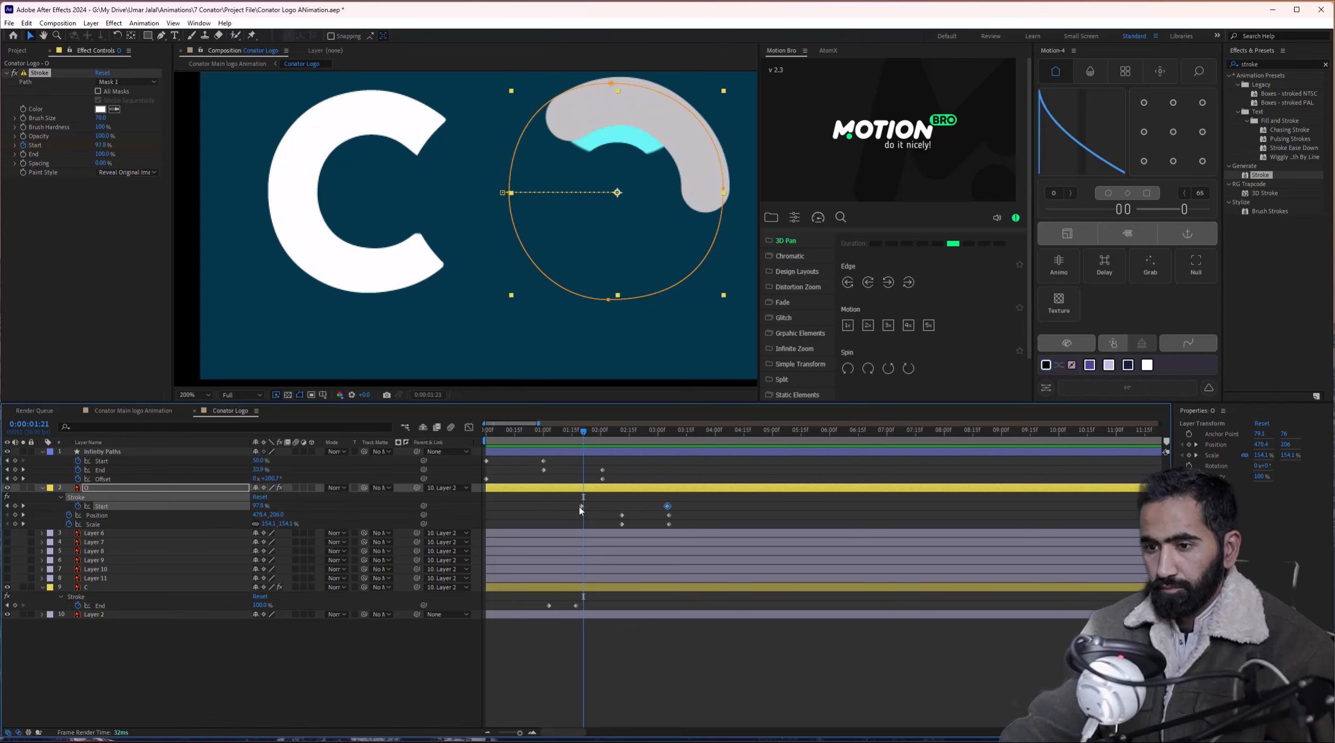
pyautogui.moveTo(581, 506); pyautogui.dragTo(587, 507)
pyautogui.moveTo(585, 435); pyautogui.dragTo(573, 439)
pyautogui.hotkey('ctrl', 'z')
pyautogui.press('space')
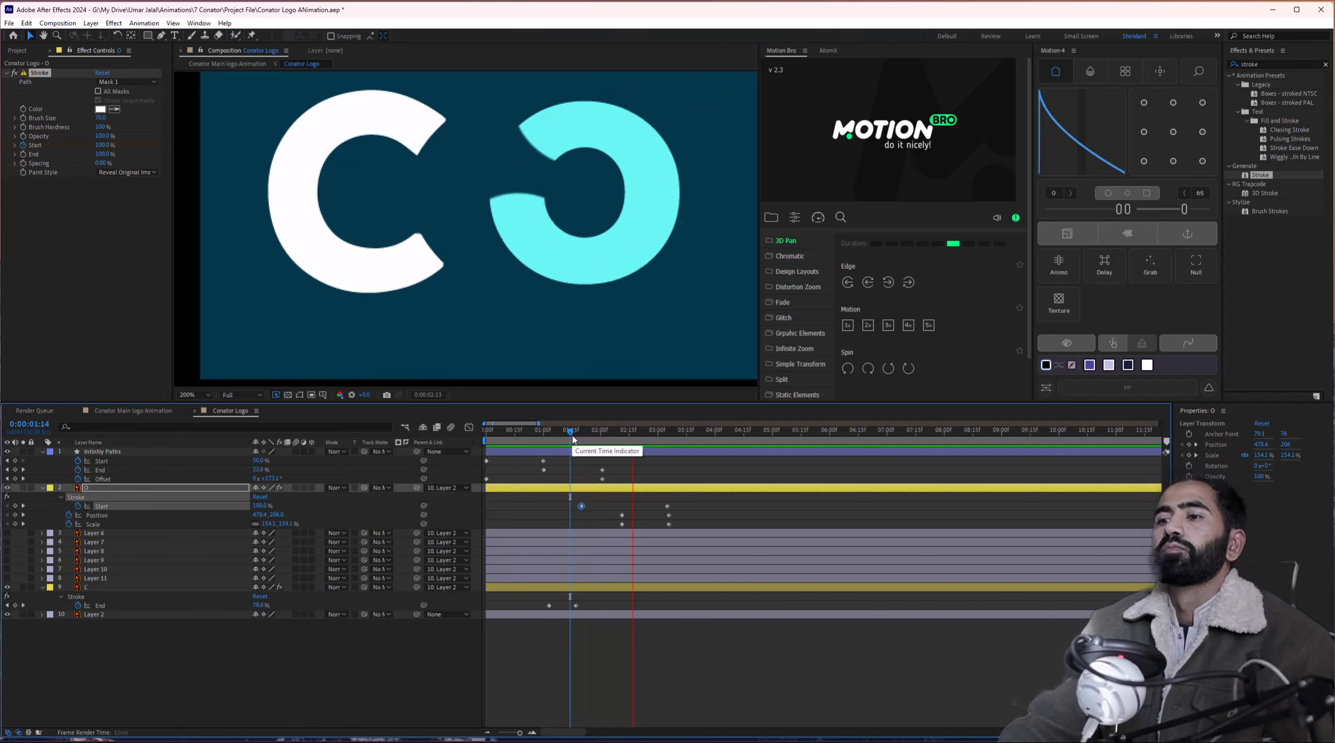
pyautogui.press('space')
pyautogui.moveTo(668, 506); pyautogui.dragTo(643, 506)
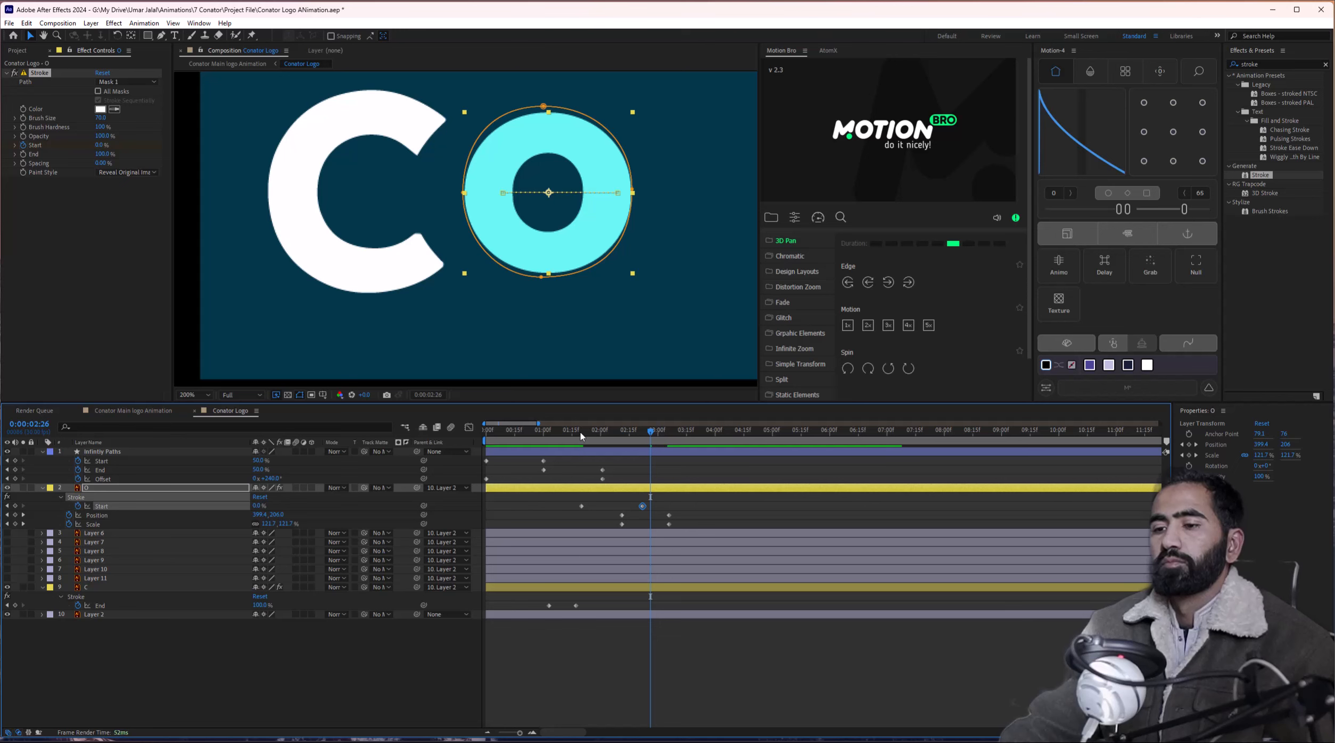
# Preview the O's earlier finish and zoom the viewer to show the whole frame.
pyautogui.moveTo(589, 436)
pyautogui.mouseDown()
pyautogui.moveTo(610, 437)
pyautogui.moveTo(553, 435)
pyautogui.mouseUp()
pyautogui.press('space')
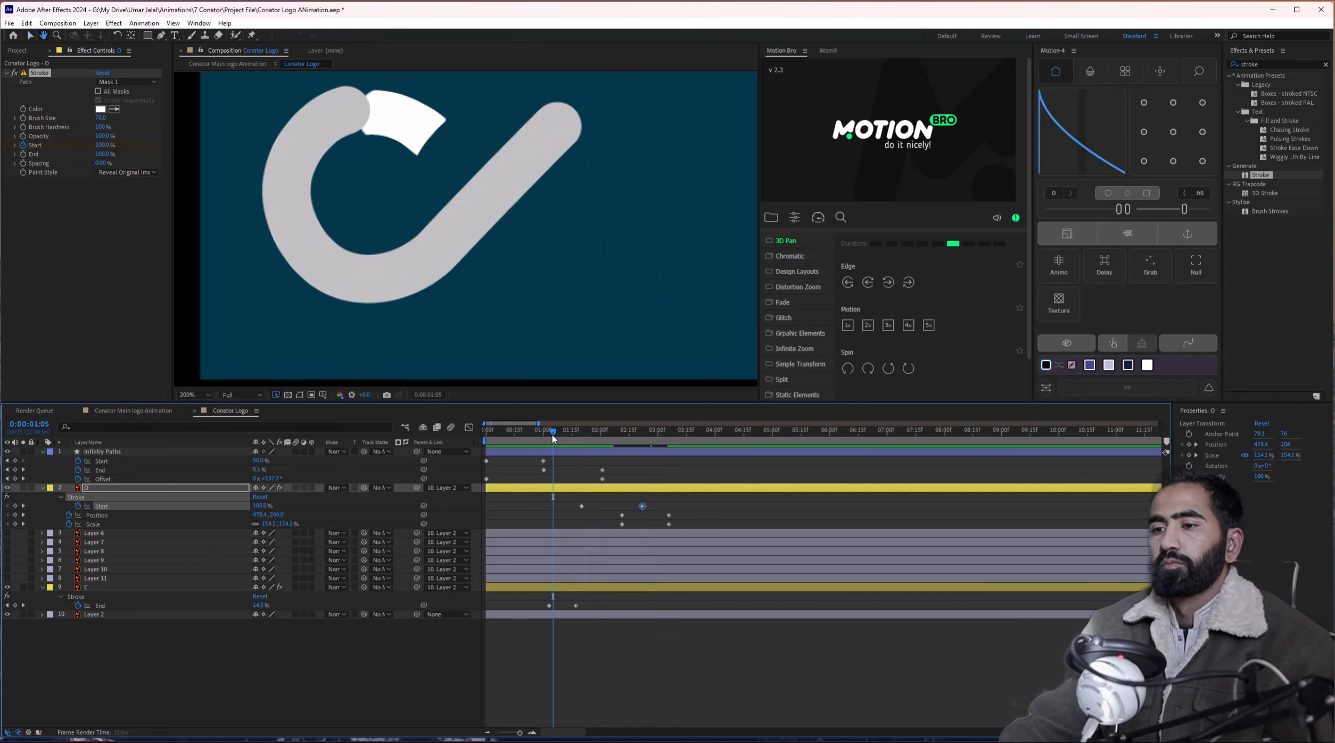
pyautogui.press('space')
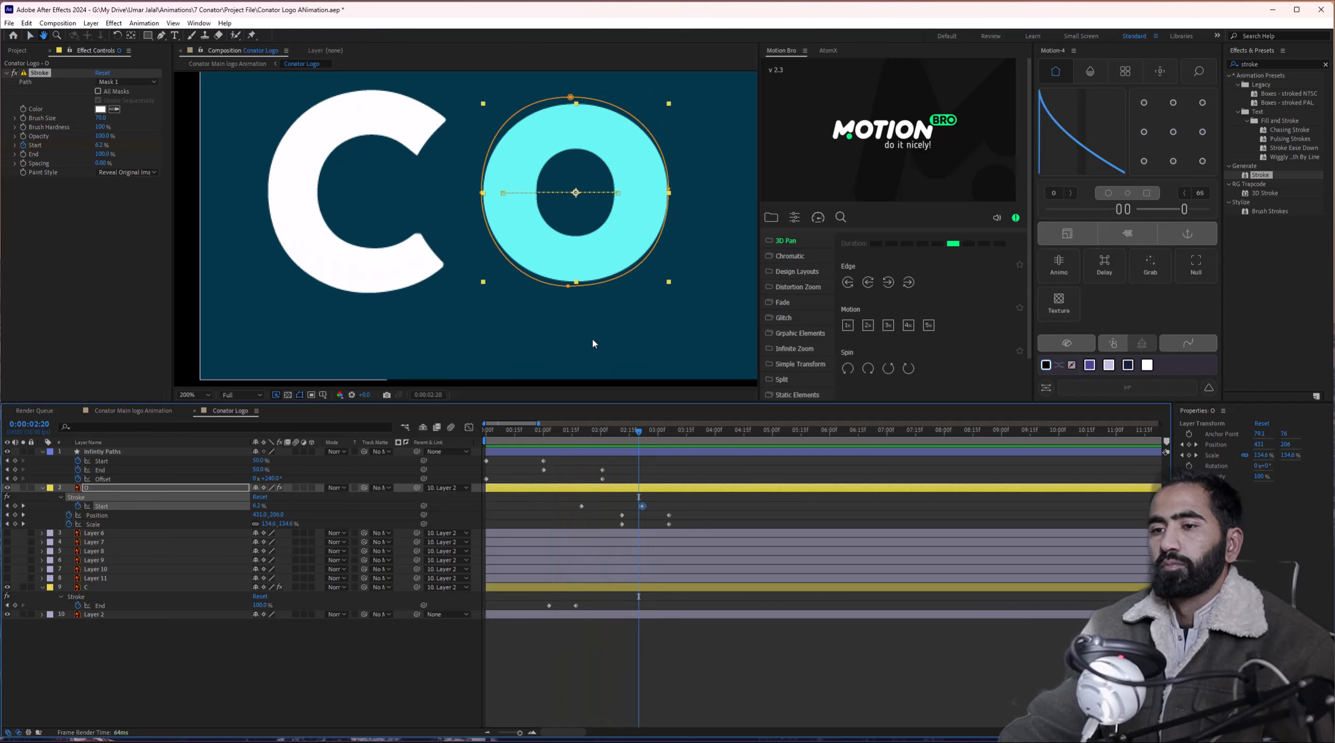
pyautogui.press(',')
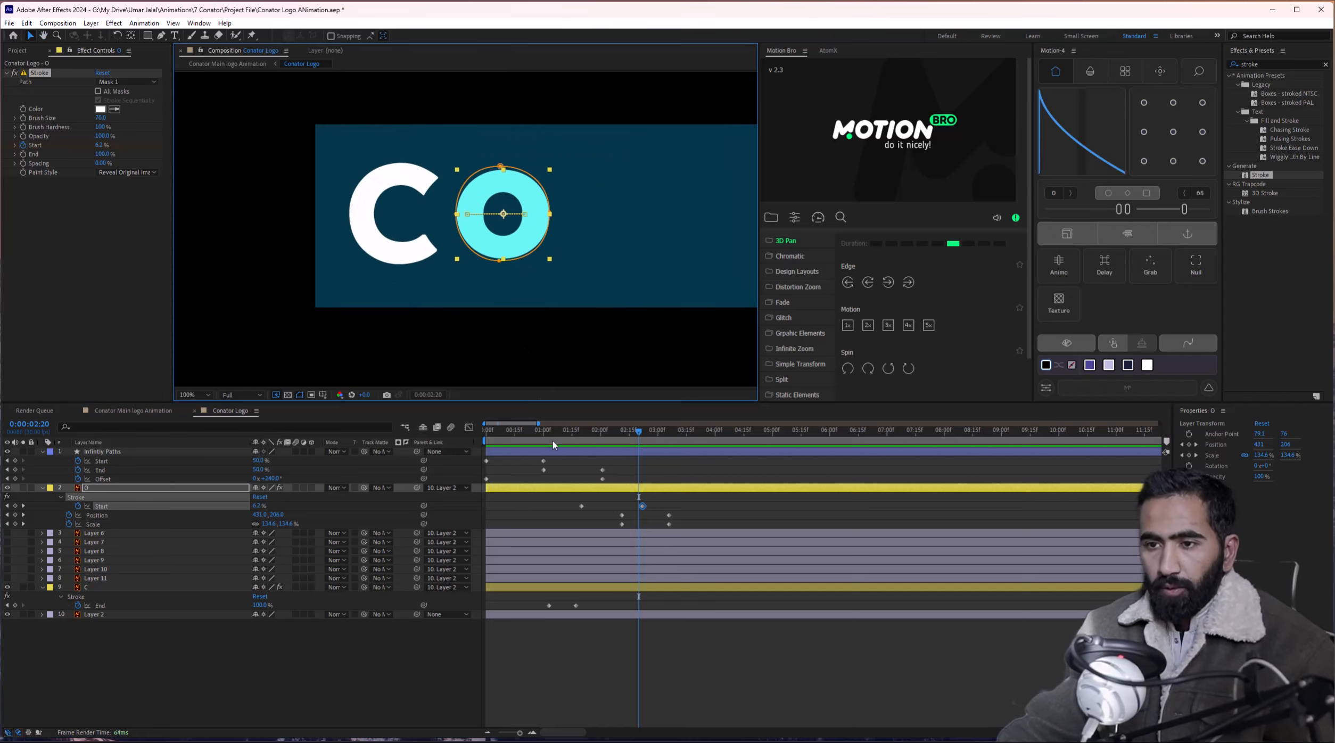
# Replay the logo from the start to 0:00:02:29, then marquee-select all keyframes of the three layers.
pyautogui.moveTo(553, 441); pyautogui.dragTo(439, 455)
pyautogui.press('space')
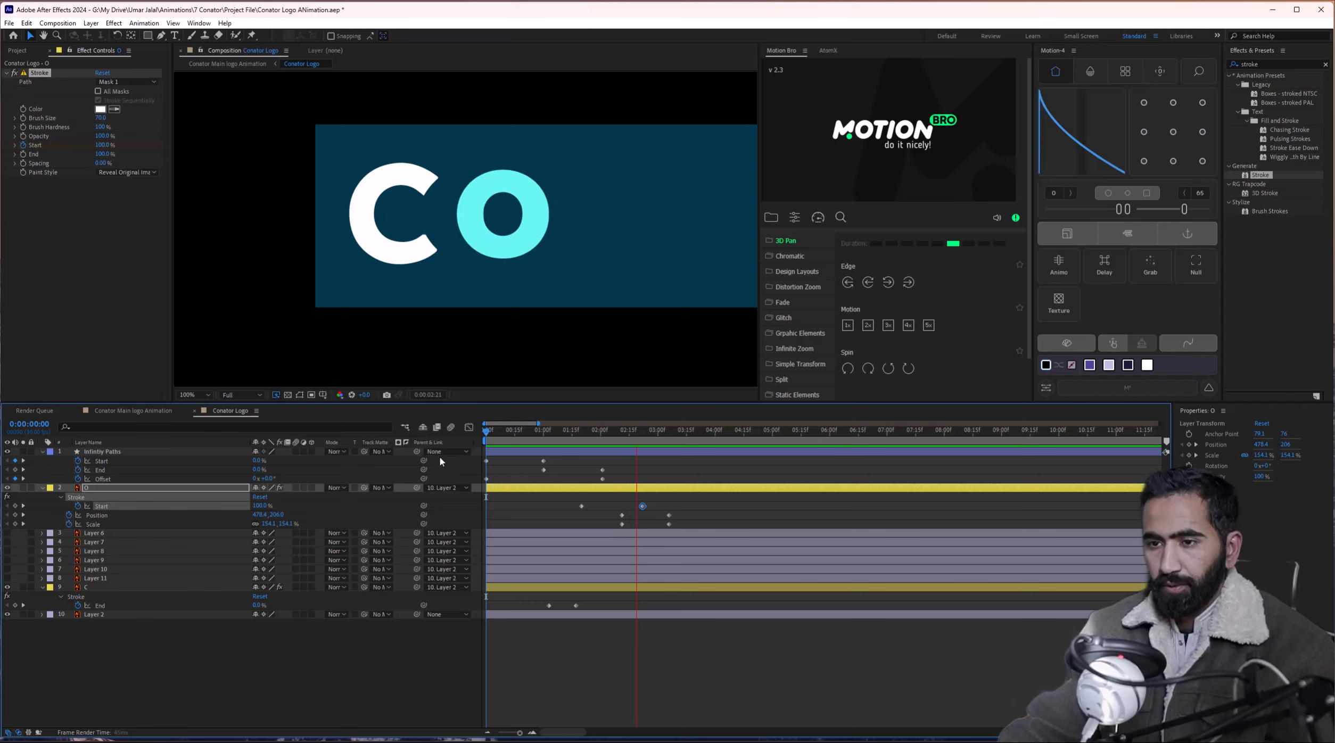
pyautogui.press('space')
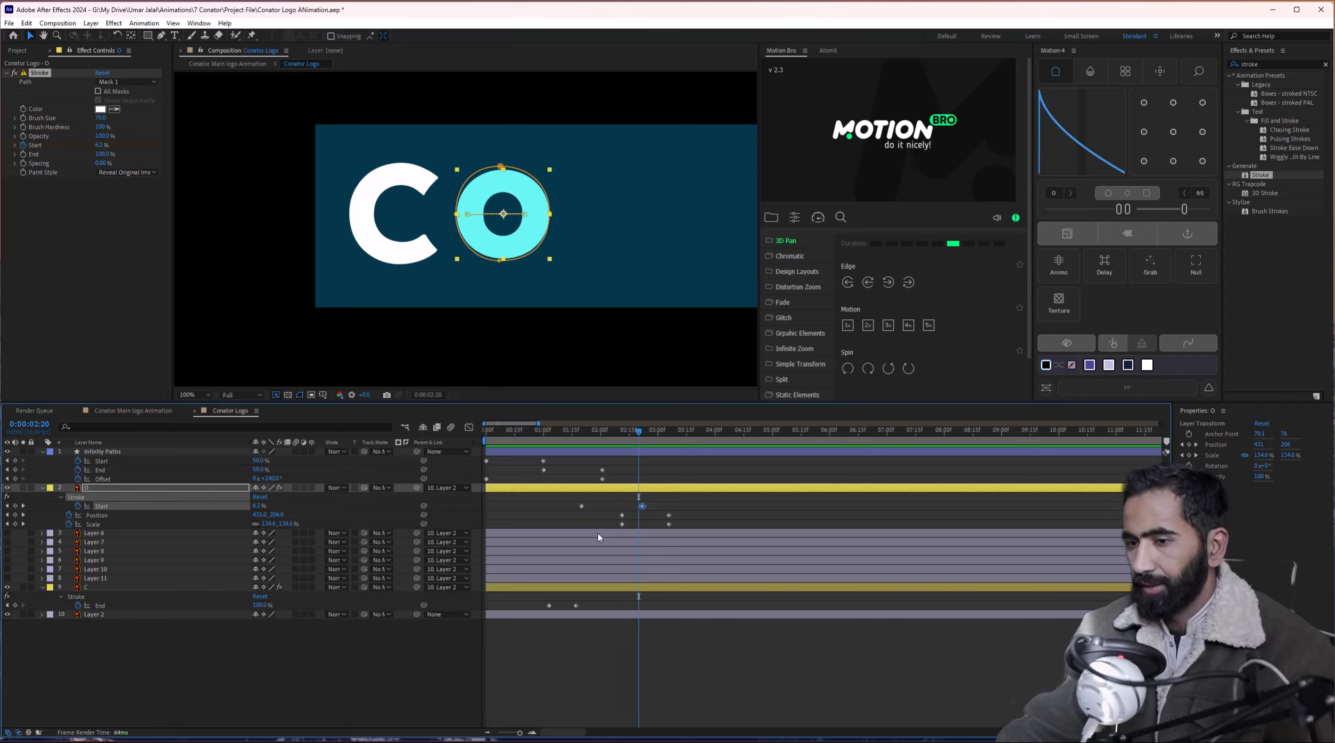
pyautogui.press('space')
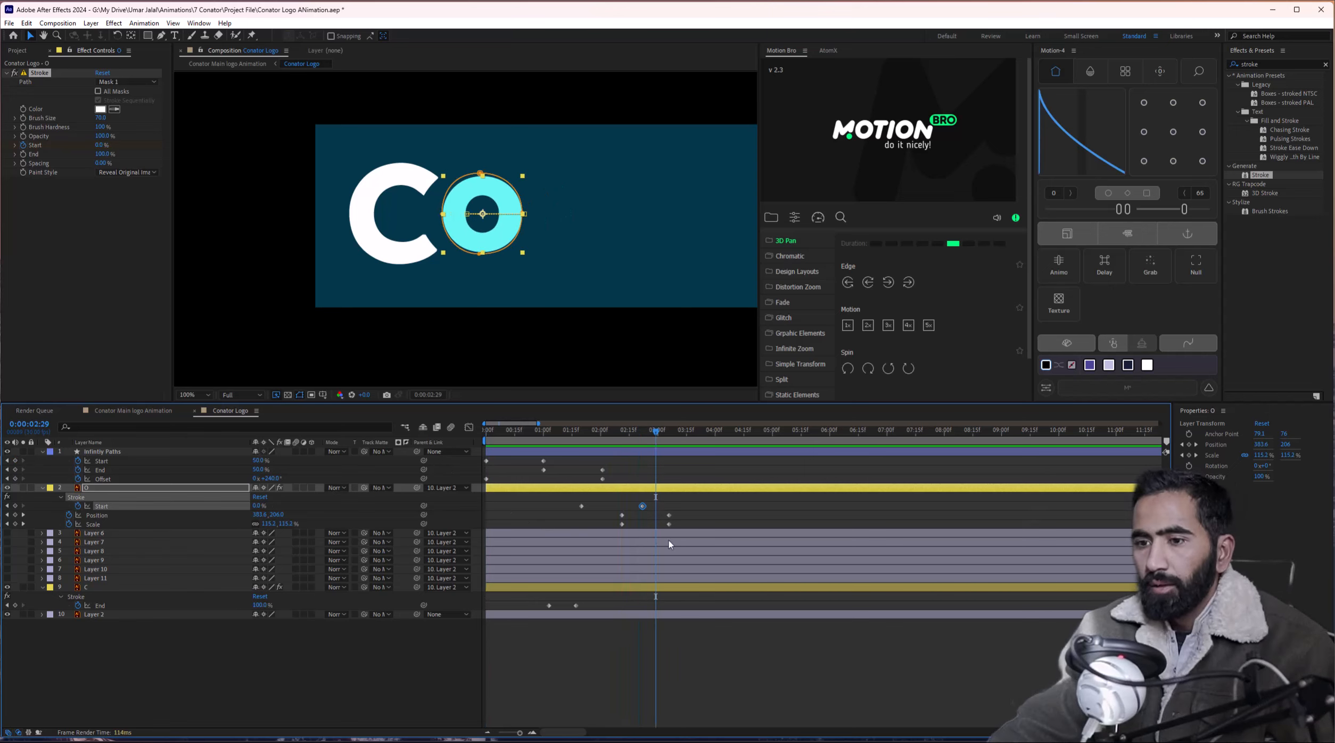
pyautogui.press('space')
pyautogui.moveTo(713, 464); pyautogui.dragTo(410, 628)
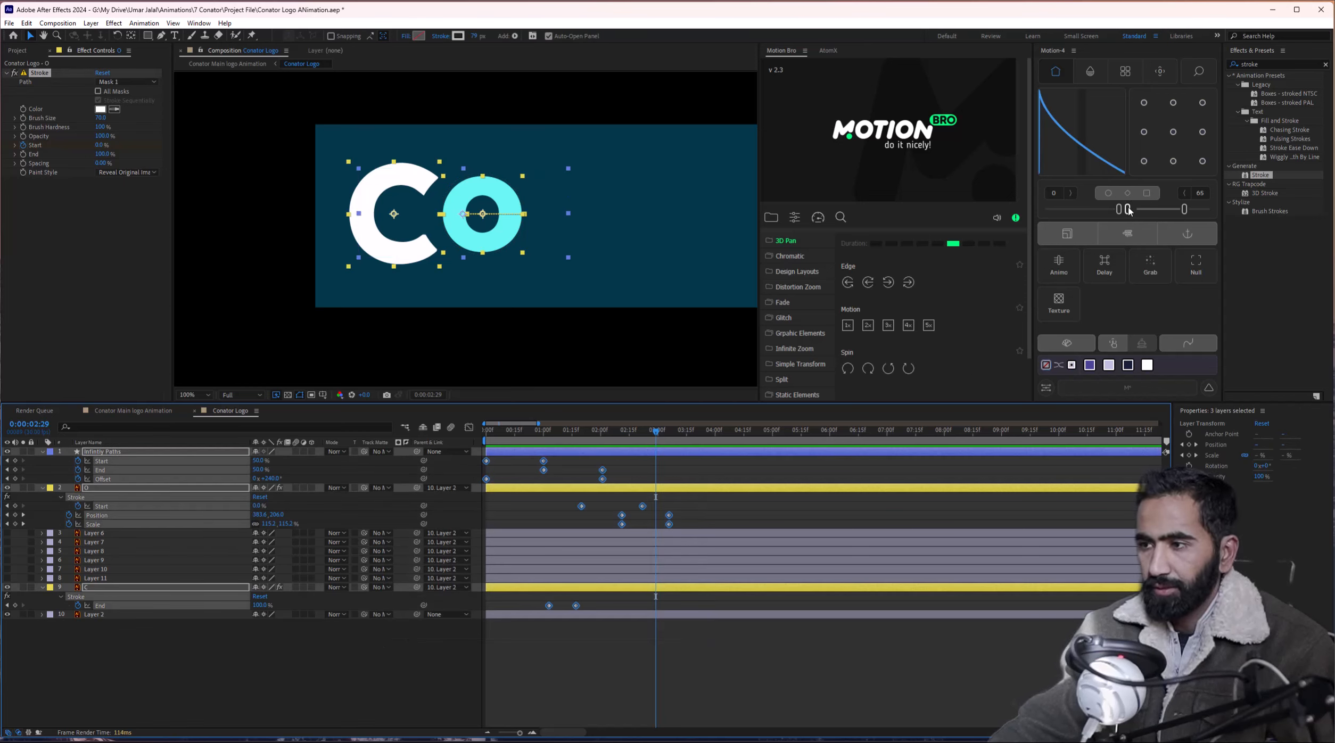
# Apply a 71/71 Motion ease to all selected logo keyframes and preview the smoother strokes.
pyautogui.moveTo(1128, 210); pyautogui.dragTo(1189, 212)
pyautogui.press('space')
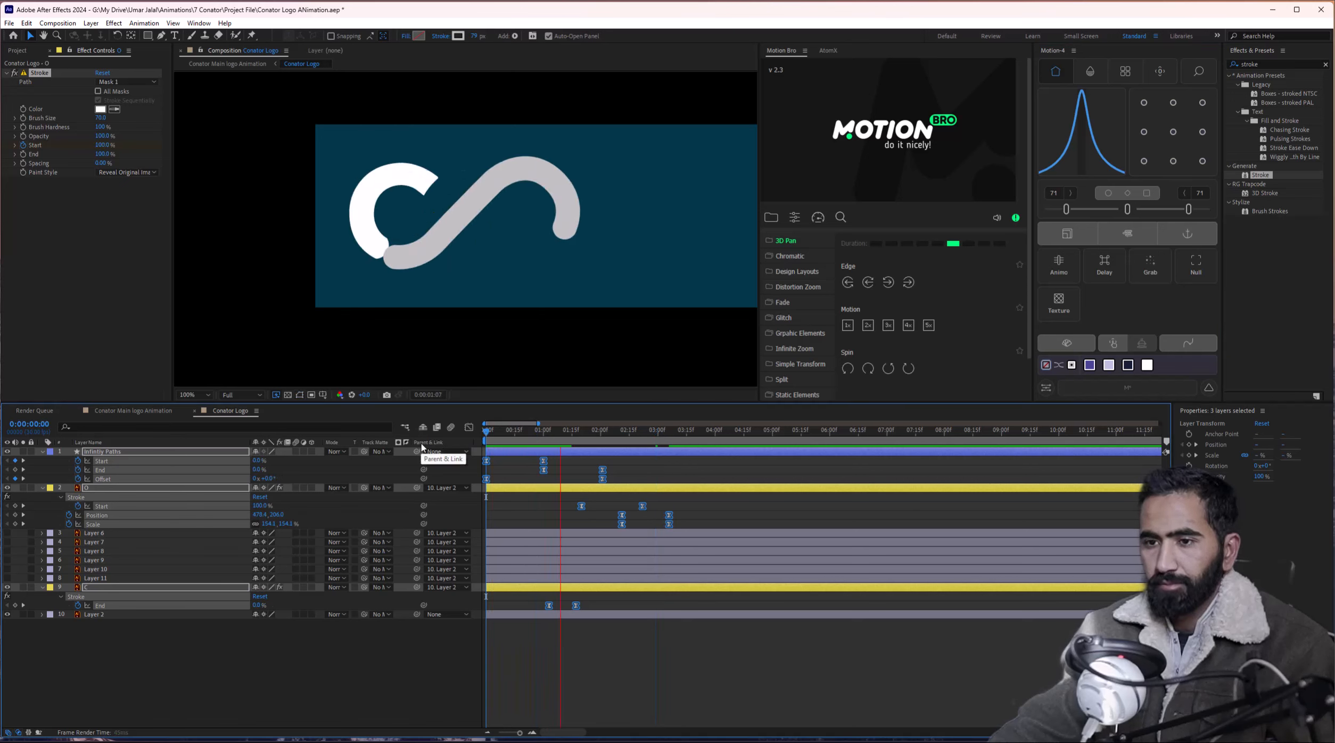
pyautogui.press('space')
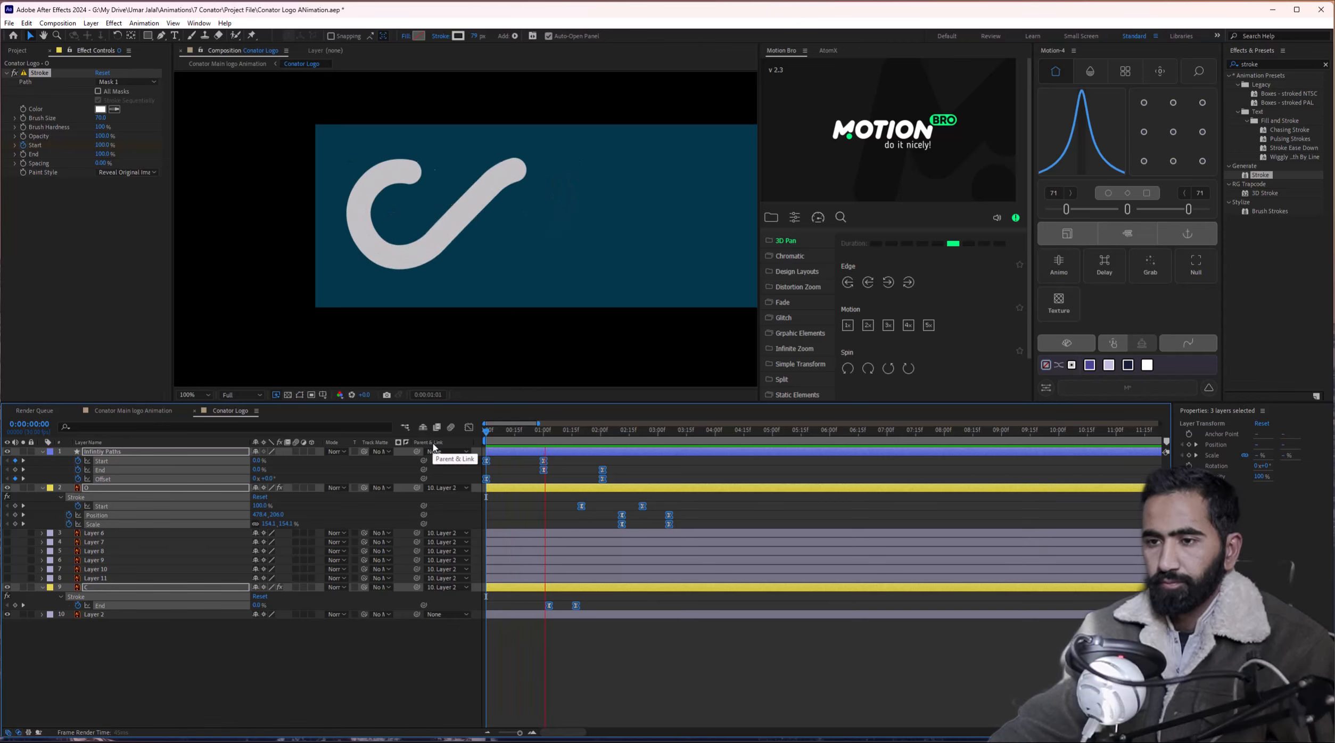
pyautogui.press('space')
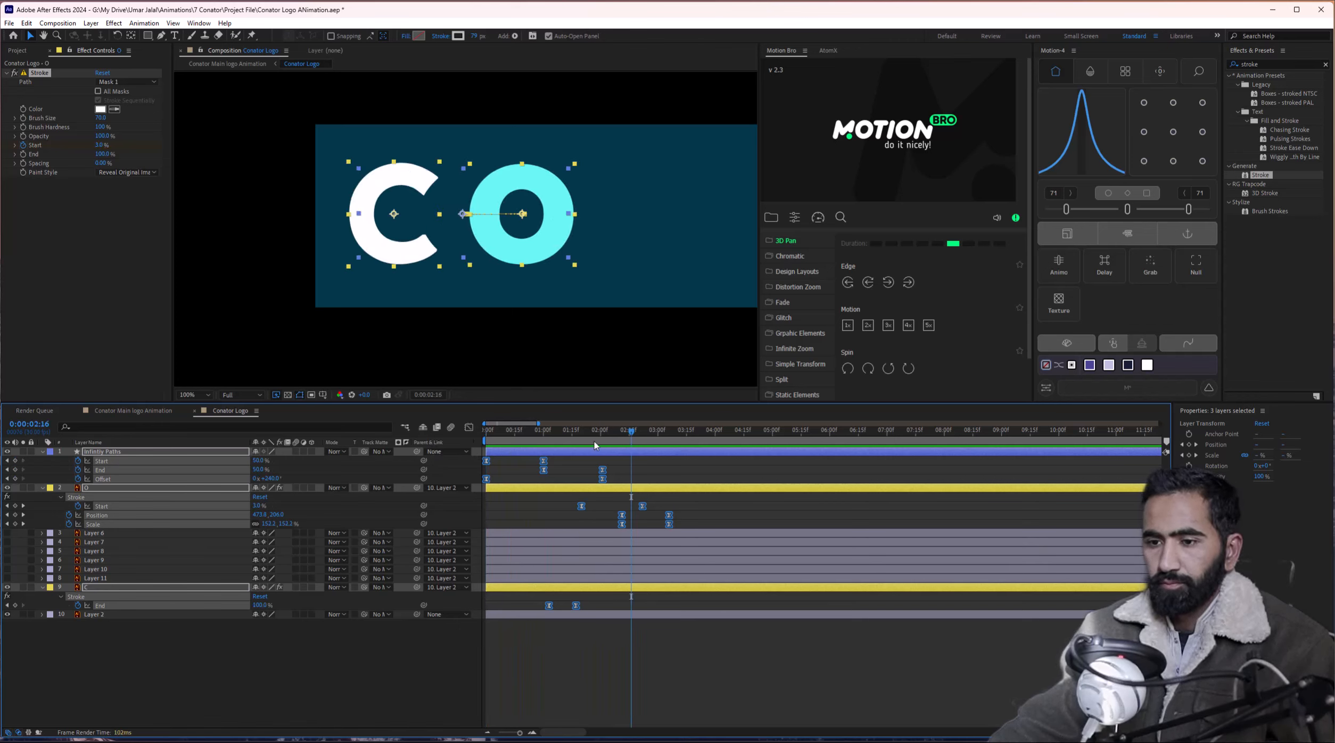
pyautogui.click(598, 434)
pyautogui.click(582, 506)
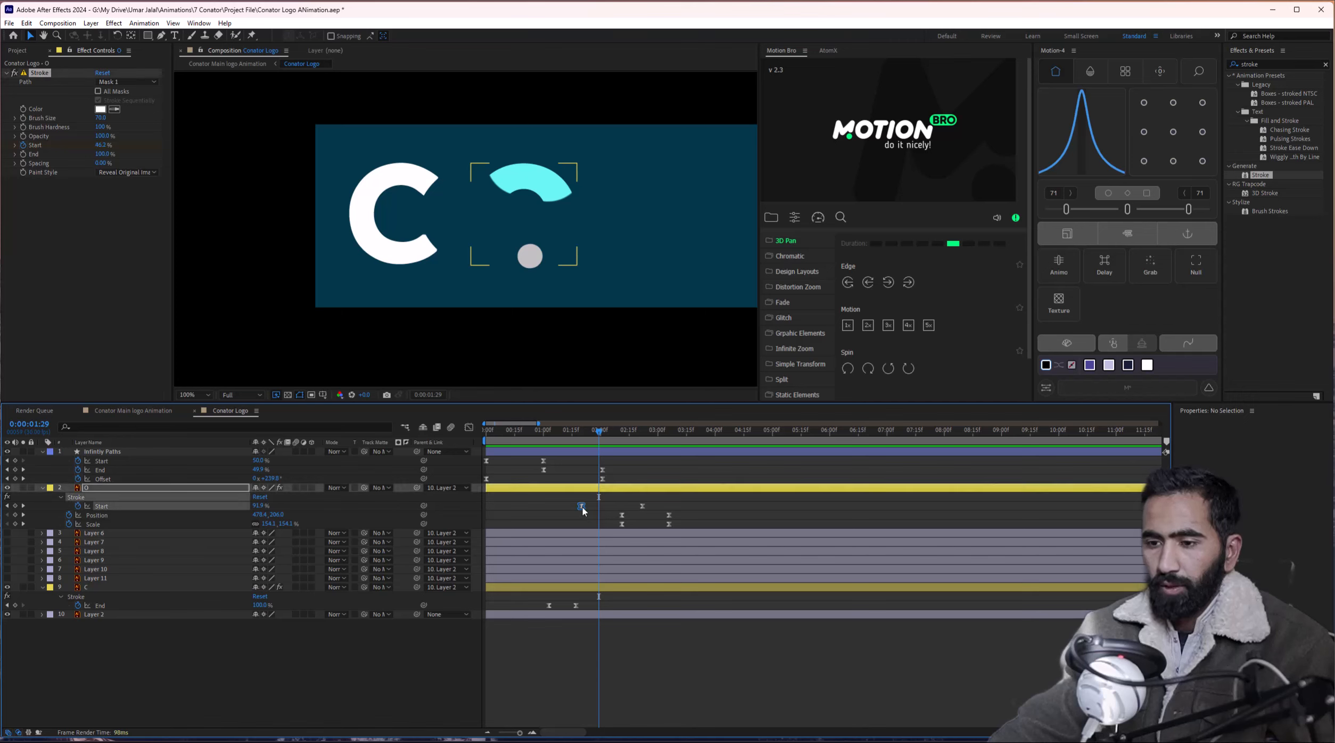
pyautogui.moveTo(586, 439); pyautogui.dragTo(530, 440)
pyautogui.press('space')
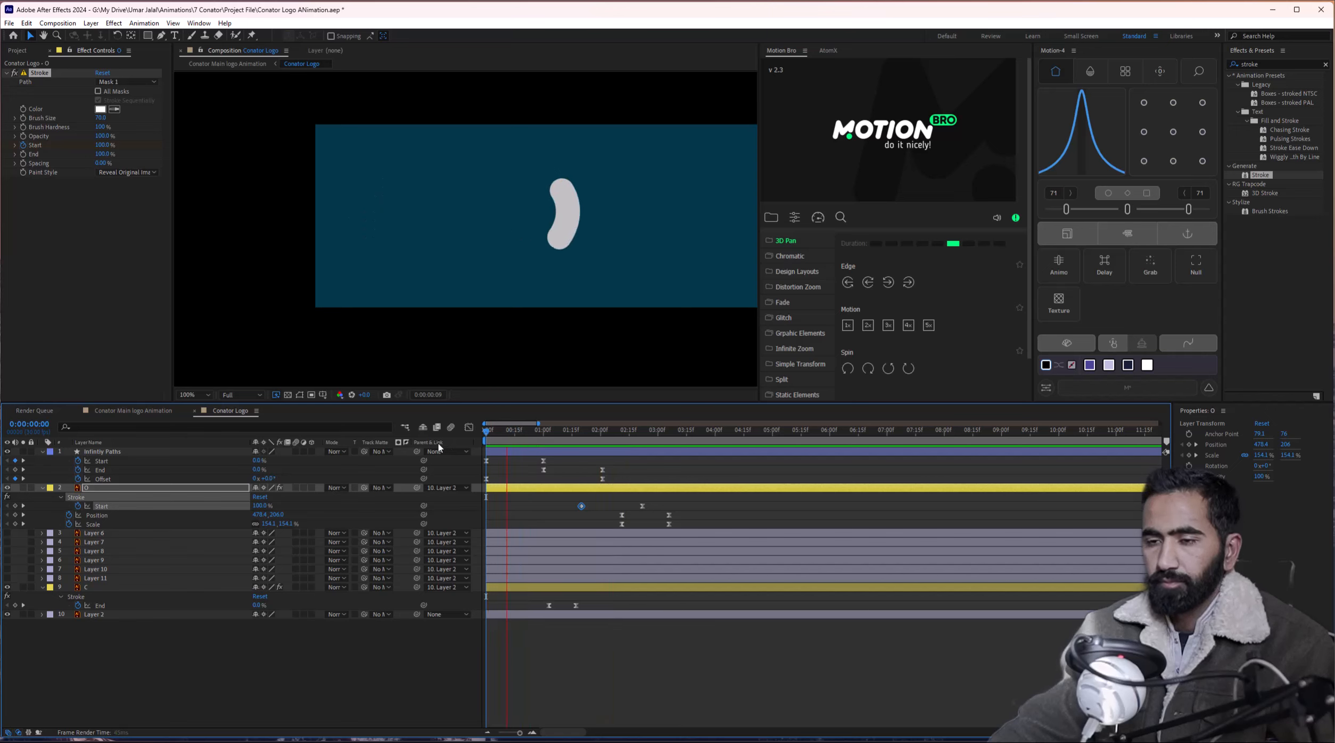
# Shift the O's two Stroke Start keyframes earlier, the first onto 1:15.
pyautogui.press('space')
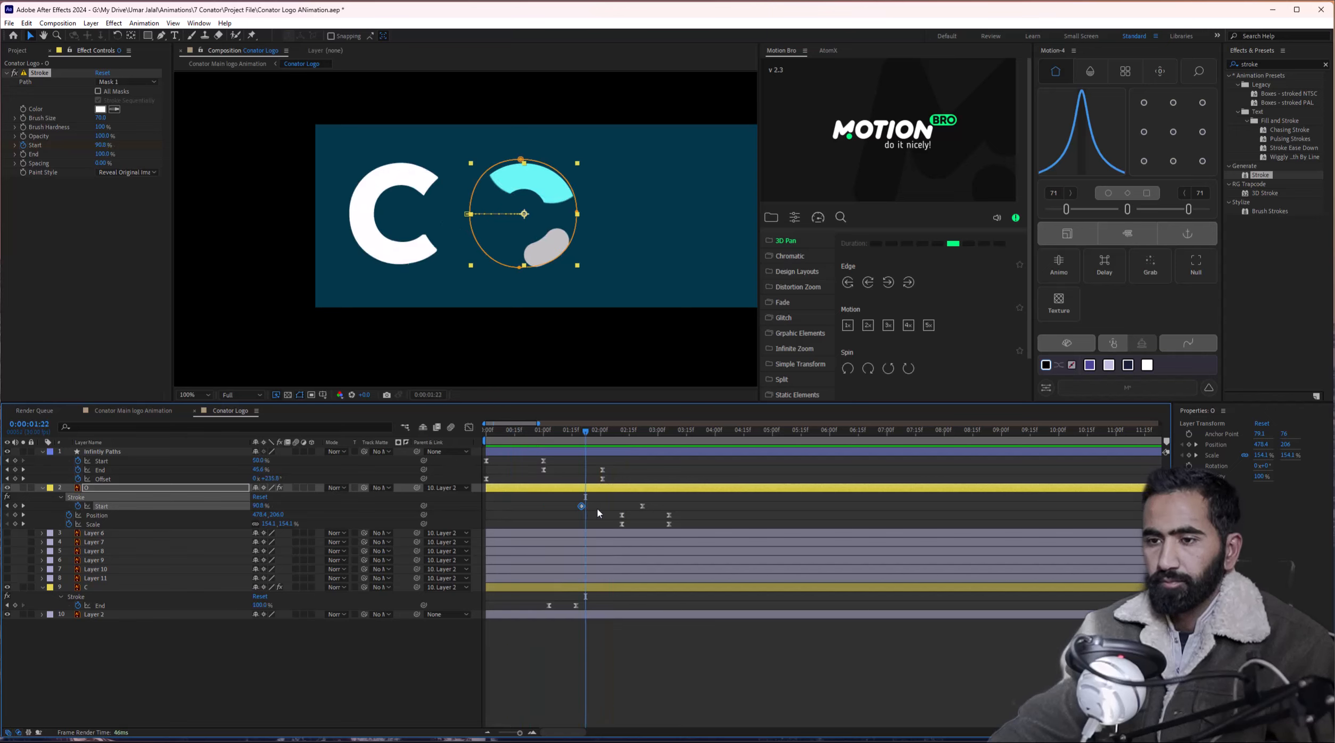
pyautogui.moveTo(642, 506); pyautogui.dragTo(612, 508)
pyautogui.moveTo(586, 432); pyautogui.dragTo(572, 433)
pyautogui.moveTo(580, 509); pyautogui.dragTo(571, 508)
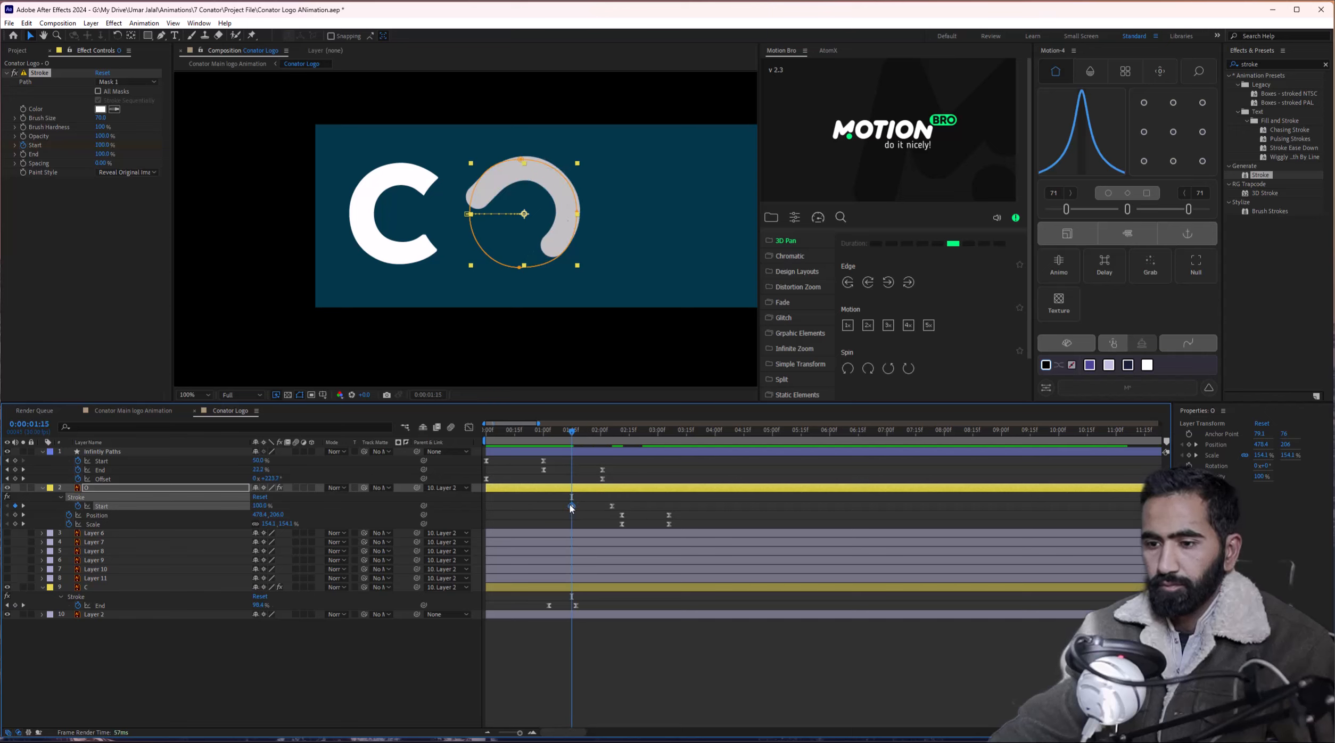
# Preview the C and O reveal from the start to check the earlier O draw-on.
pyautogui.moveTo(570, 436); pyautogui.dragTo(601, 437)
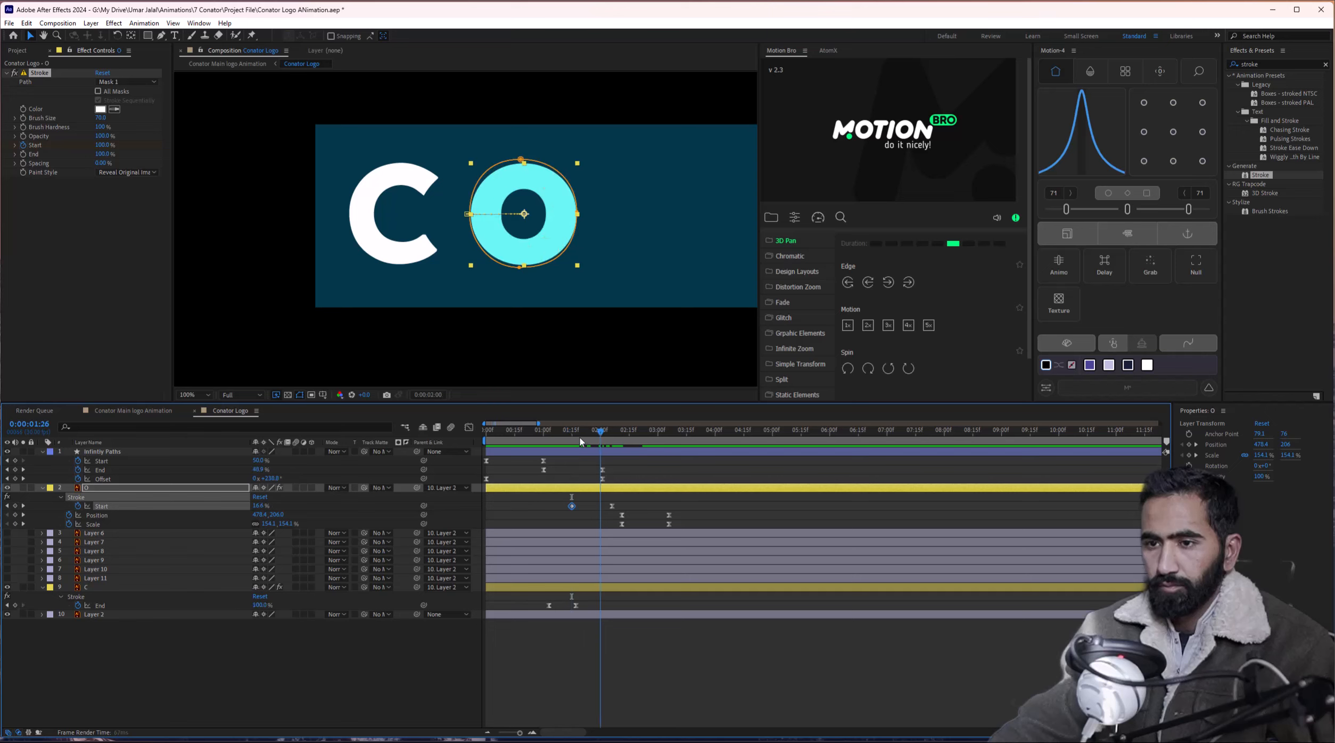
pyautogui.click(535, 442)
pyautogui.press('space')
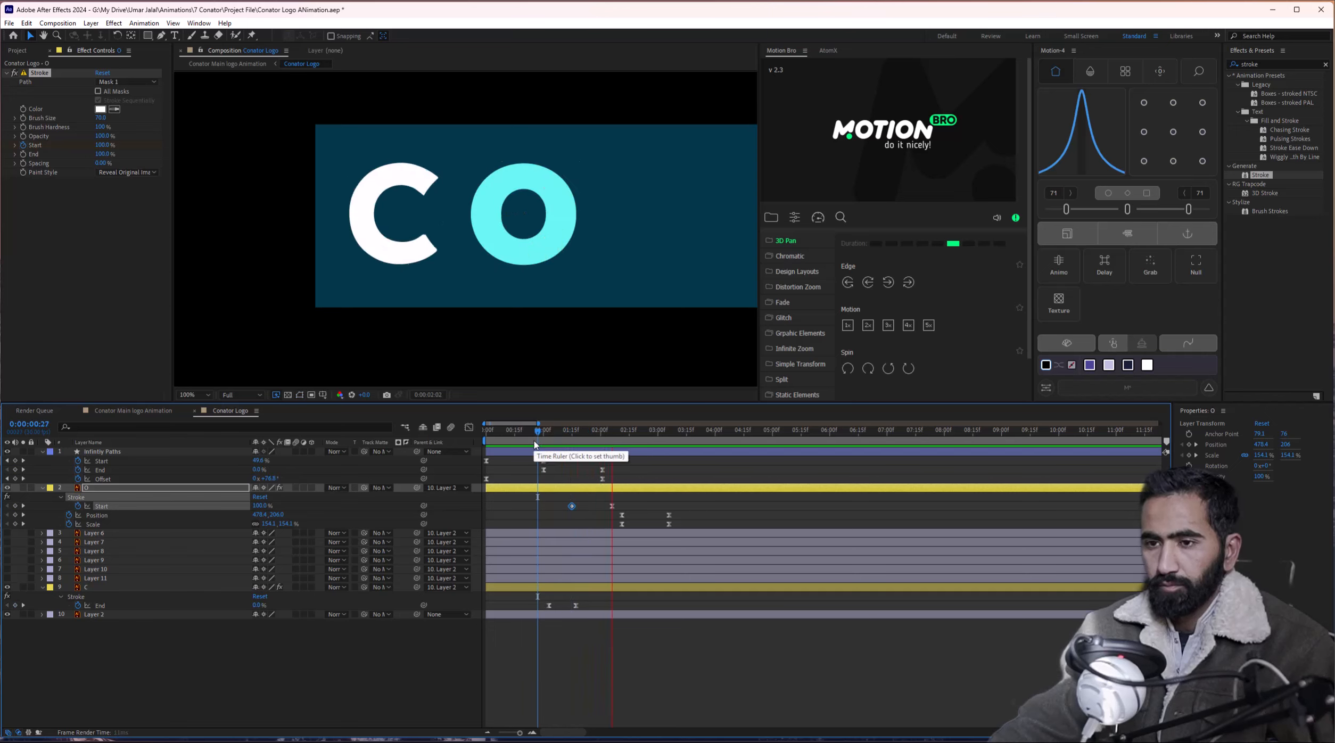
pyautogui.moveTo(534, 442)
pyautogui.mouseDown()
pyautogui.moveTo(600, 439)
pyautogui.moveTo(499, 447)
pyautogui.mouseUp()
pyautogui.press('space')
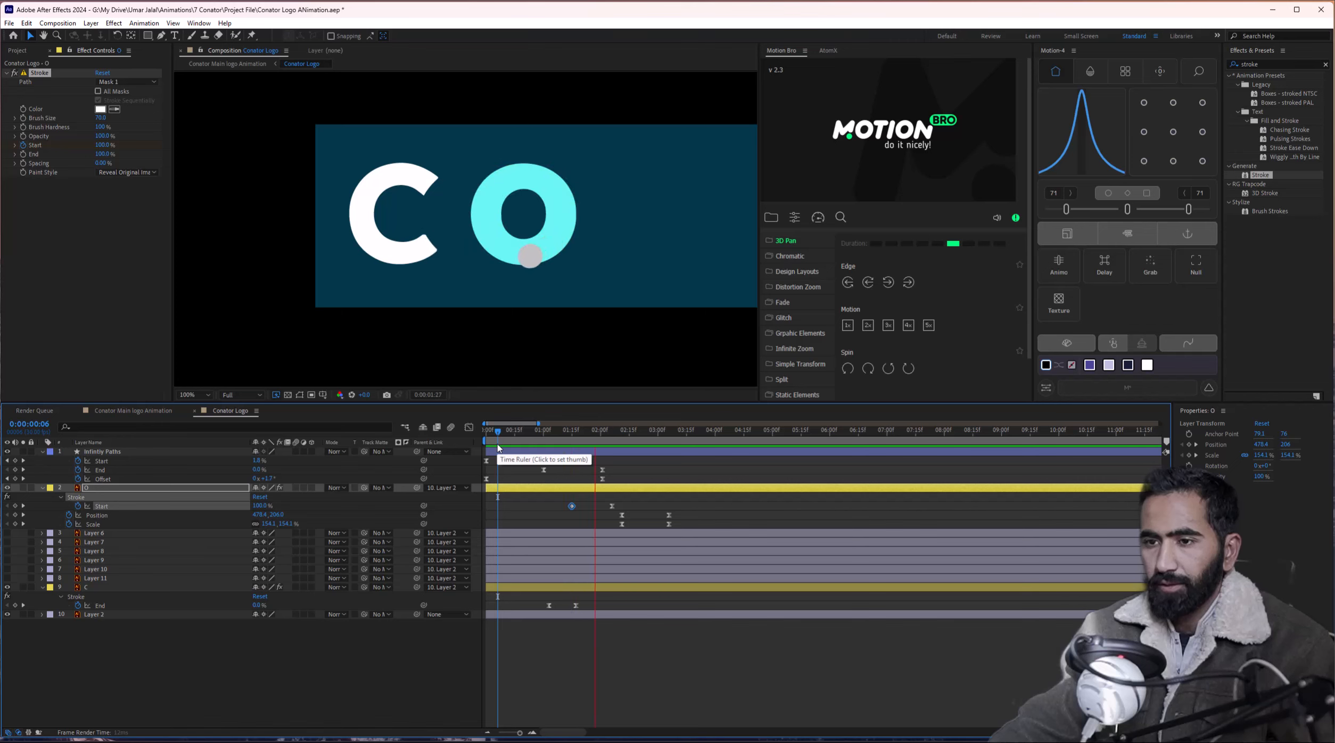
pyautogui.moveTo(549, 440); pyautogui.dragTo(437, 449)
pyautogui.press('space')
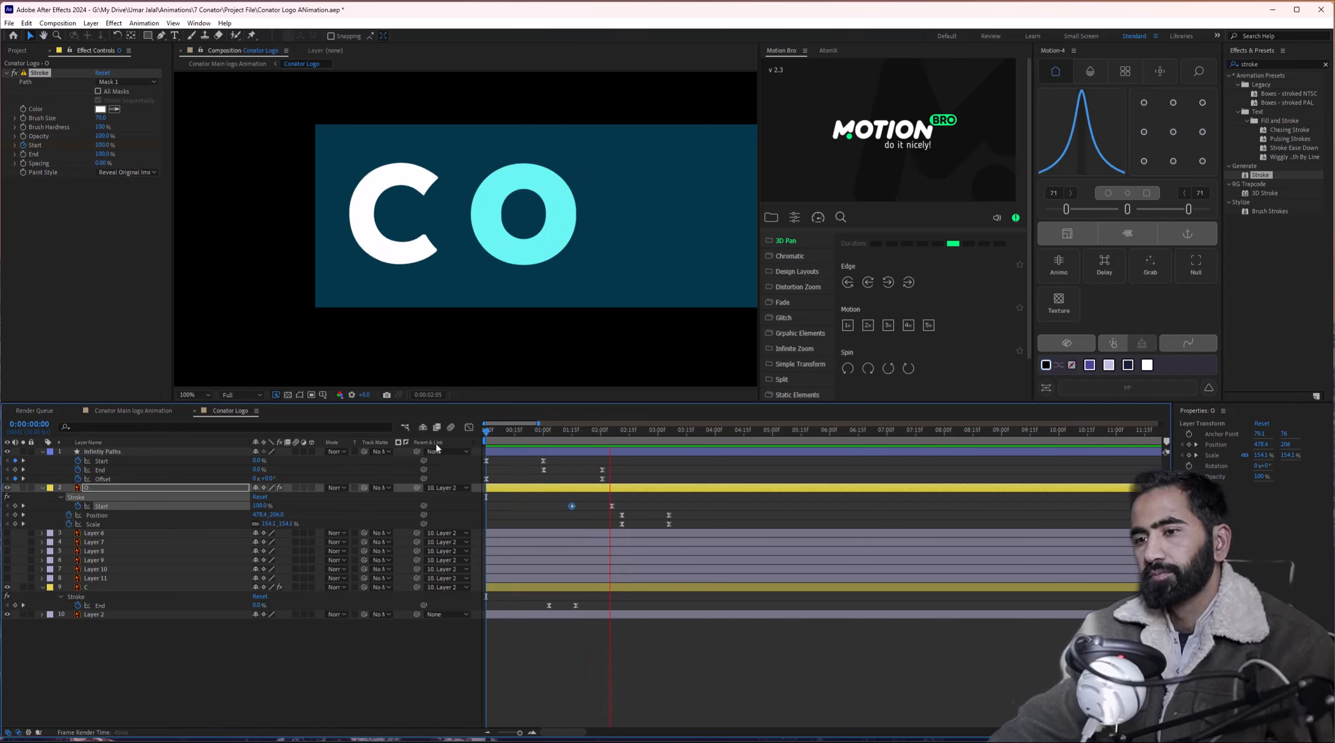
pyautogui.press('space')
# Move the O's closing Position and Scale keyframes earlier, before the three-second mark.
pyautogui.moveTo(616, 510); pyautogui.dragTo(586, 523)
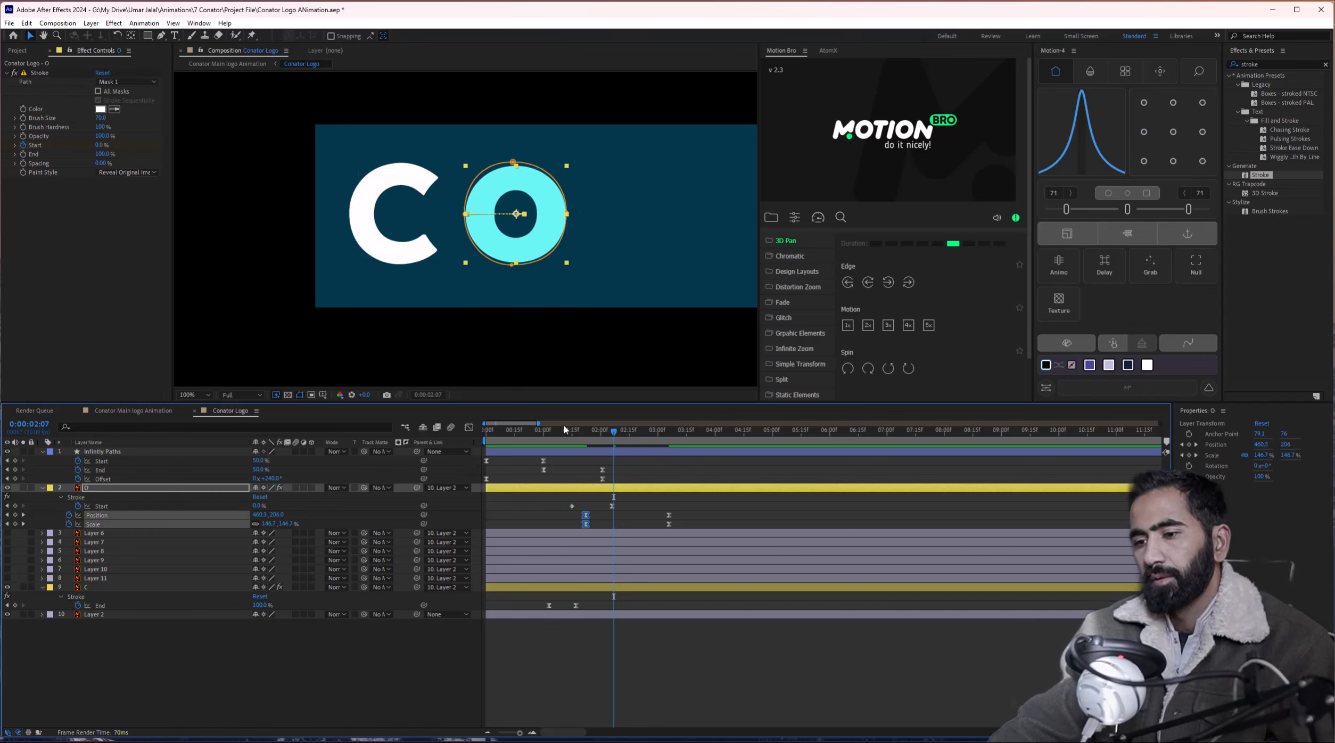
pyautogui.click(567, 429)
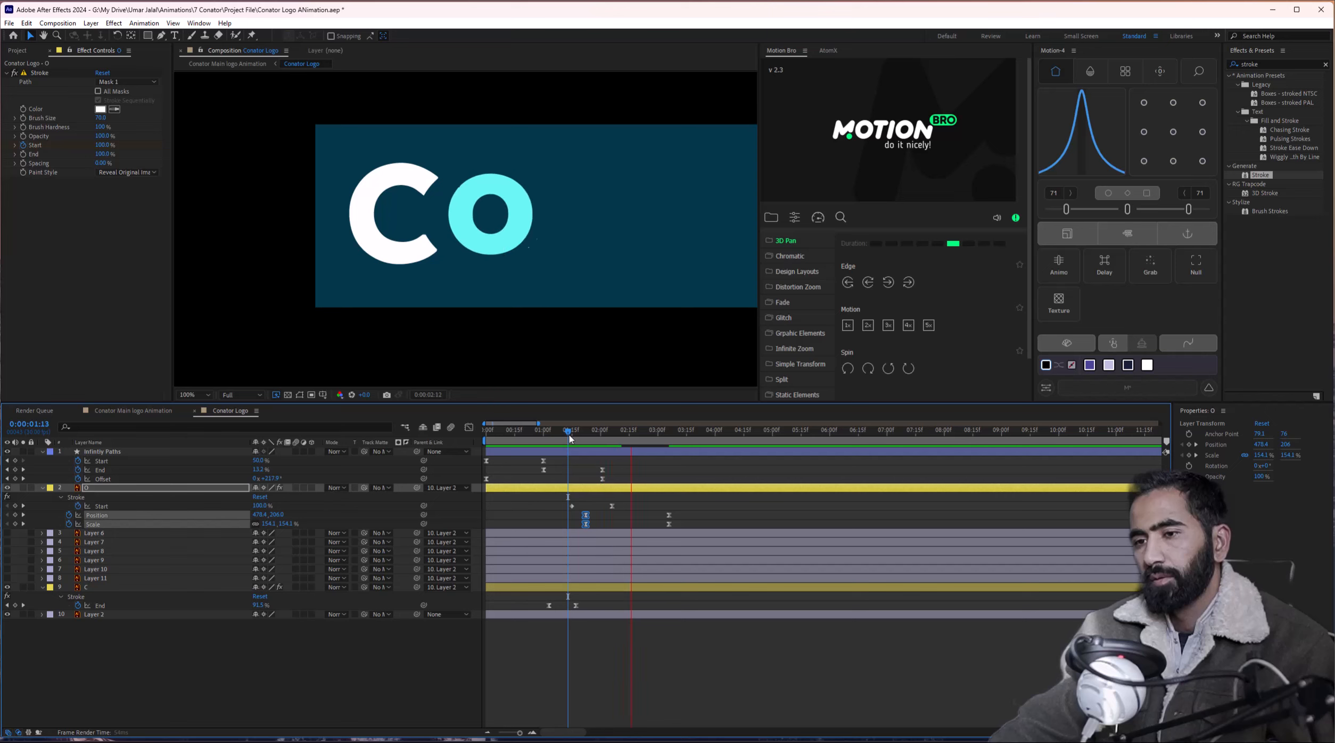
pyautogui.moveTo(570, 438); pyautogui.dragTo(440, 445)
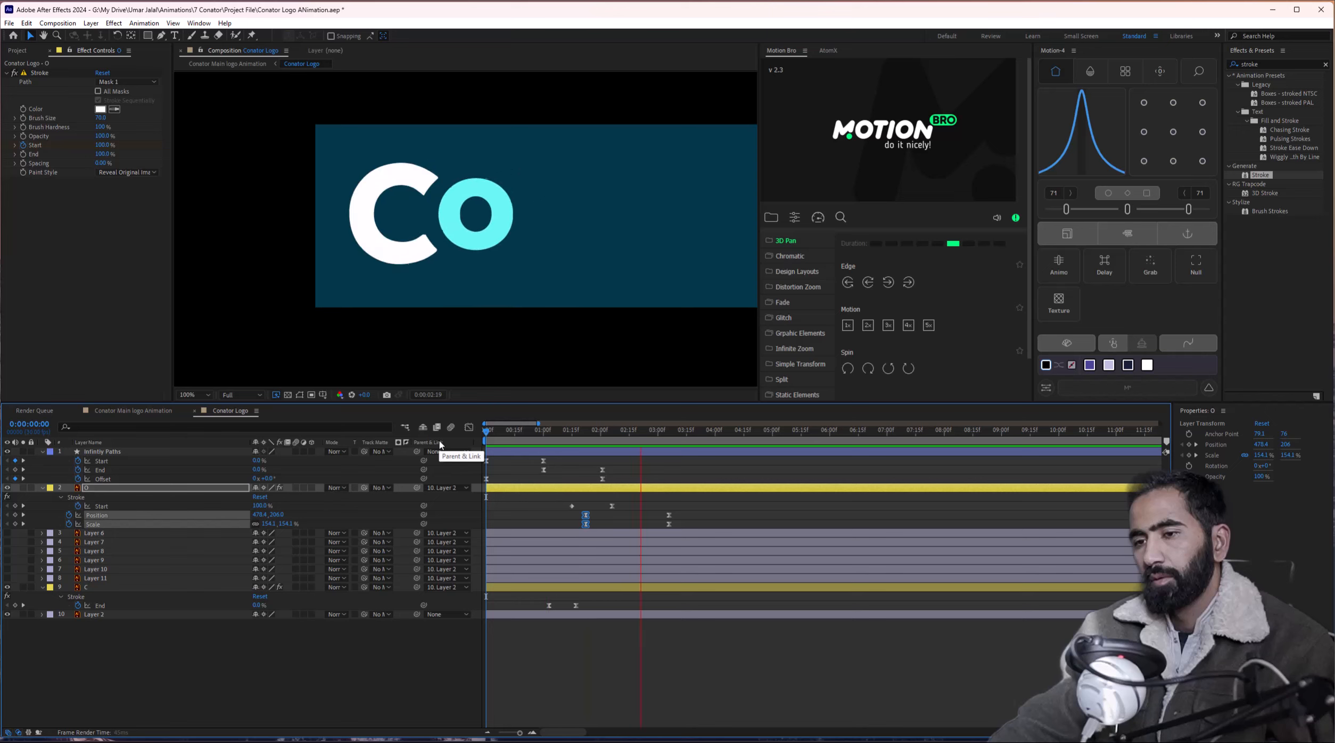
pyautogui.moveTo(643, 505)
pyautogui.mouseDown()
pyautogui.moveTo(675, 533)
pyautogui.moveTo(642, 524)
pyautogui.mouseUp()
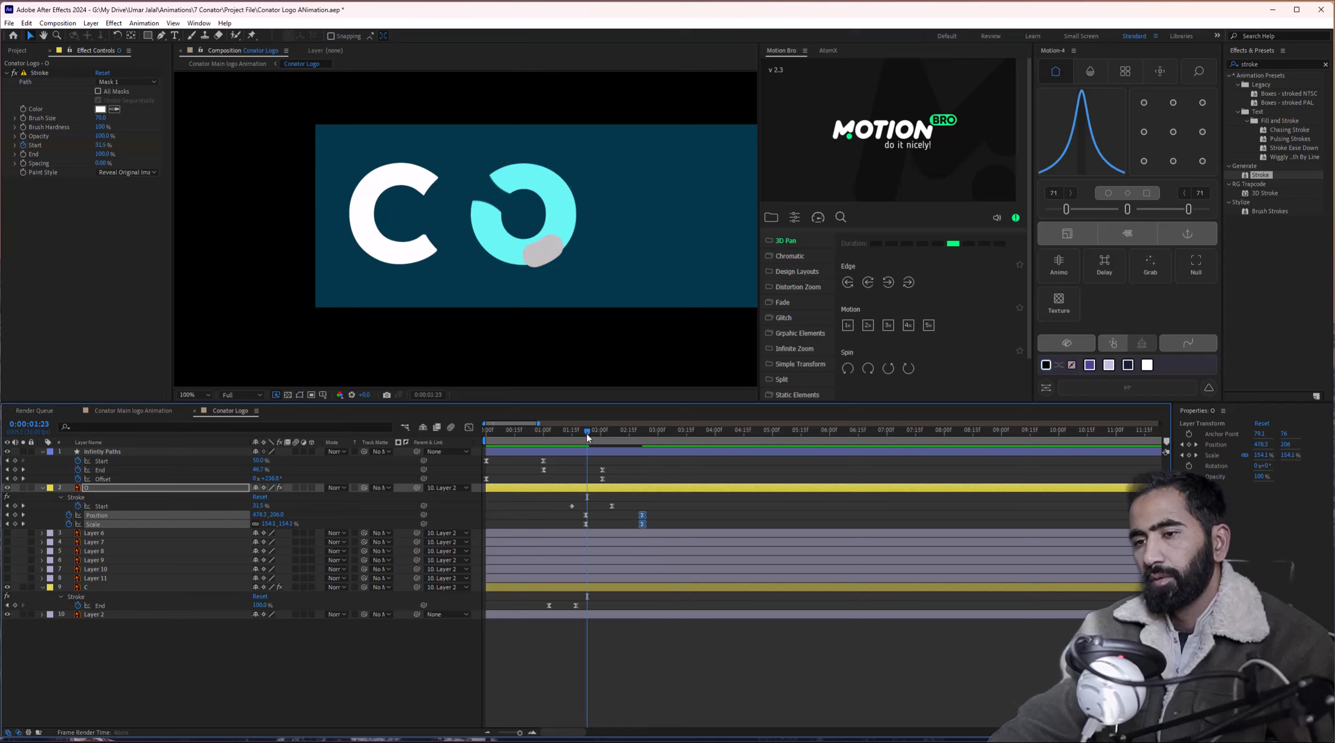
# Stop the preview at frame 19 and select the Infintiy Paths layer.
pyautogui.moveTo(588, 438); pyautogui.dragTo(469, 441)
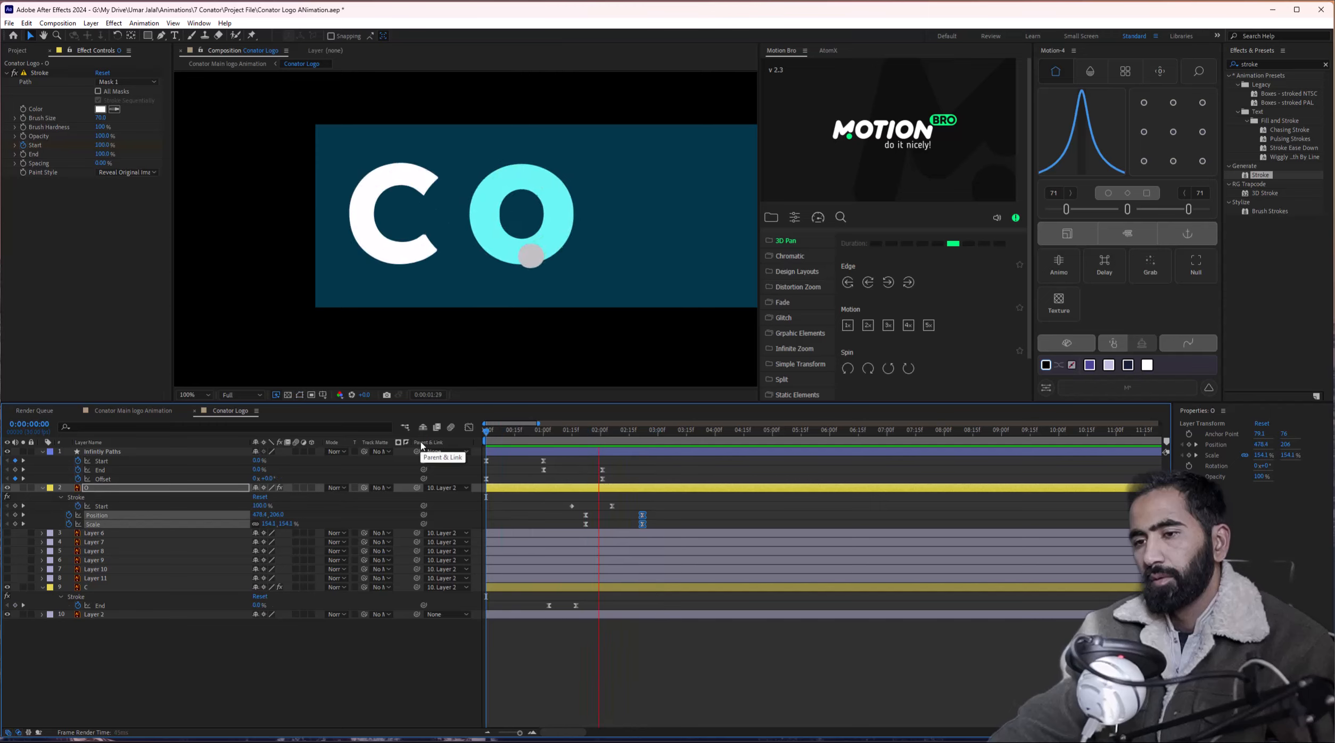
pyautogui.press('space')
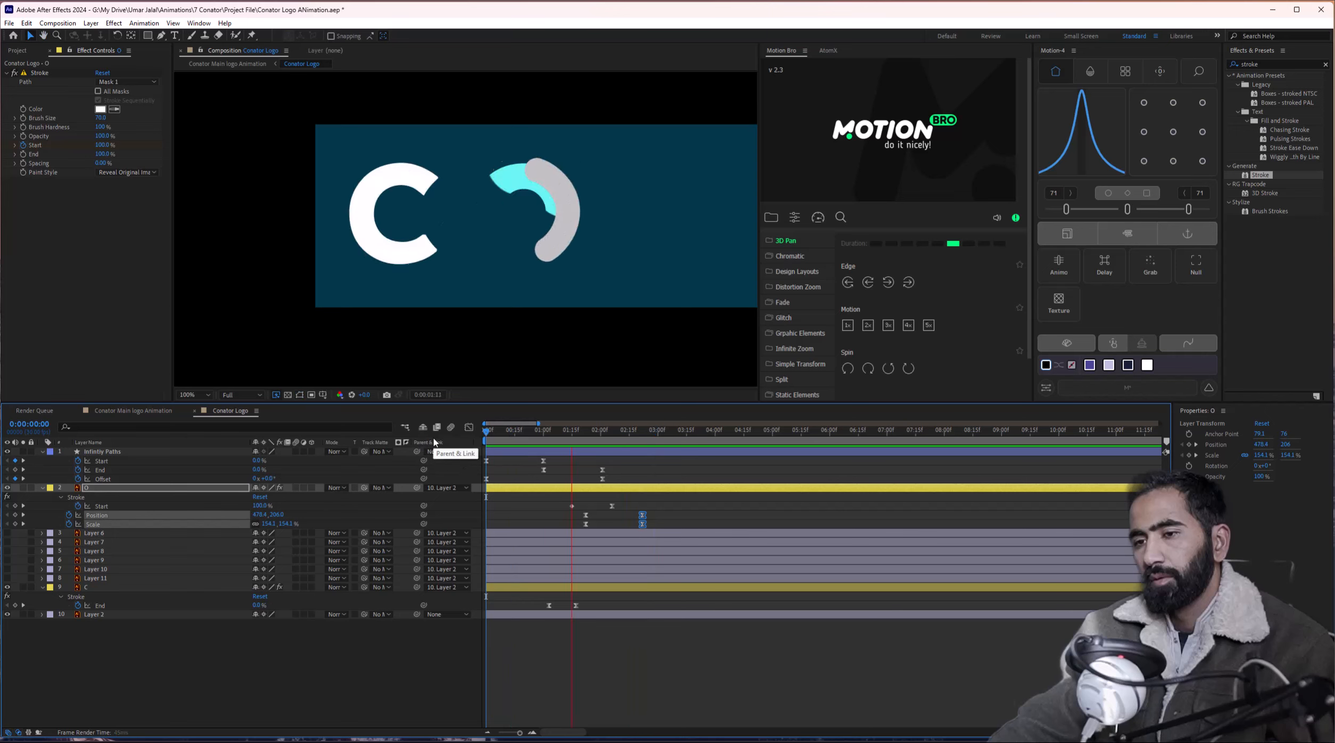
pyautogui.moveTo(485, 436); pyautogui.dragTo(522, 445)
pyautogui.click(529, 452)
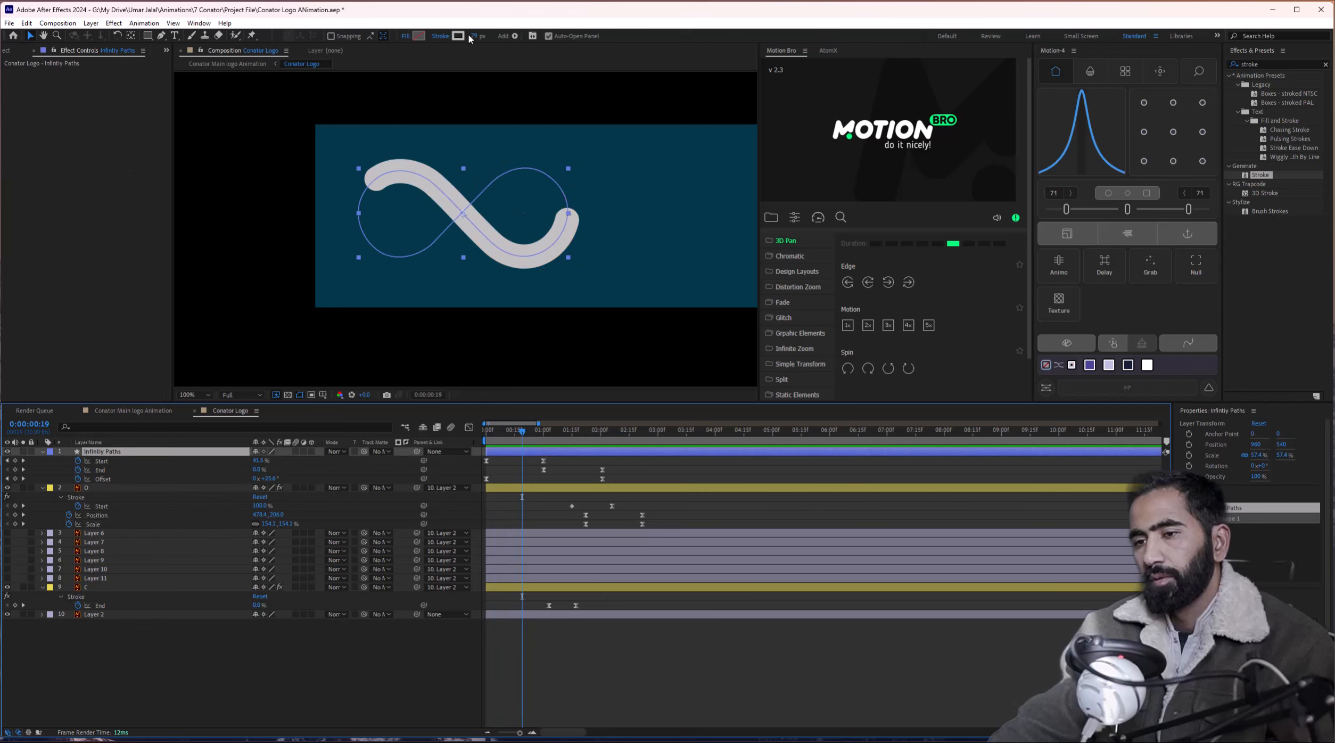
# Set the infinity stroke width to 102 px and preview the result.
pyautogui.moveTo(472, 37); pyautogui.dragTo(485, 37)
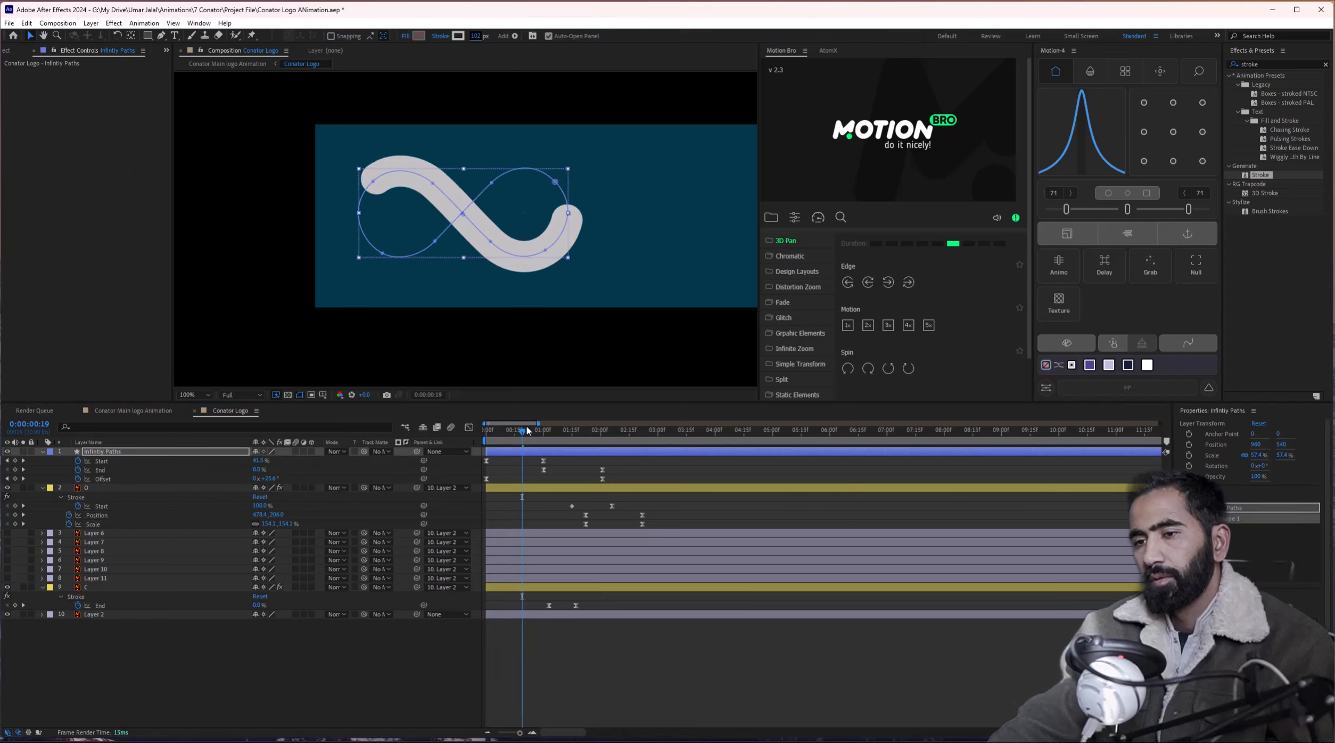
pyautogui.press('space')
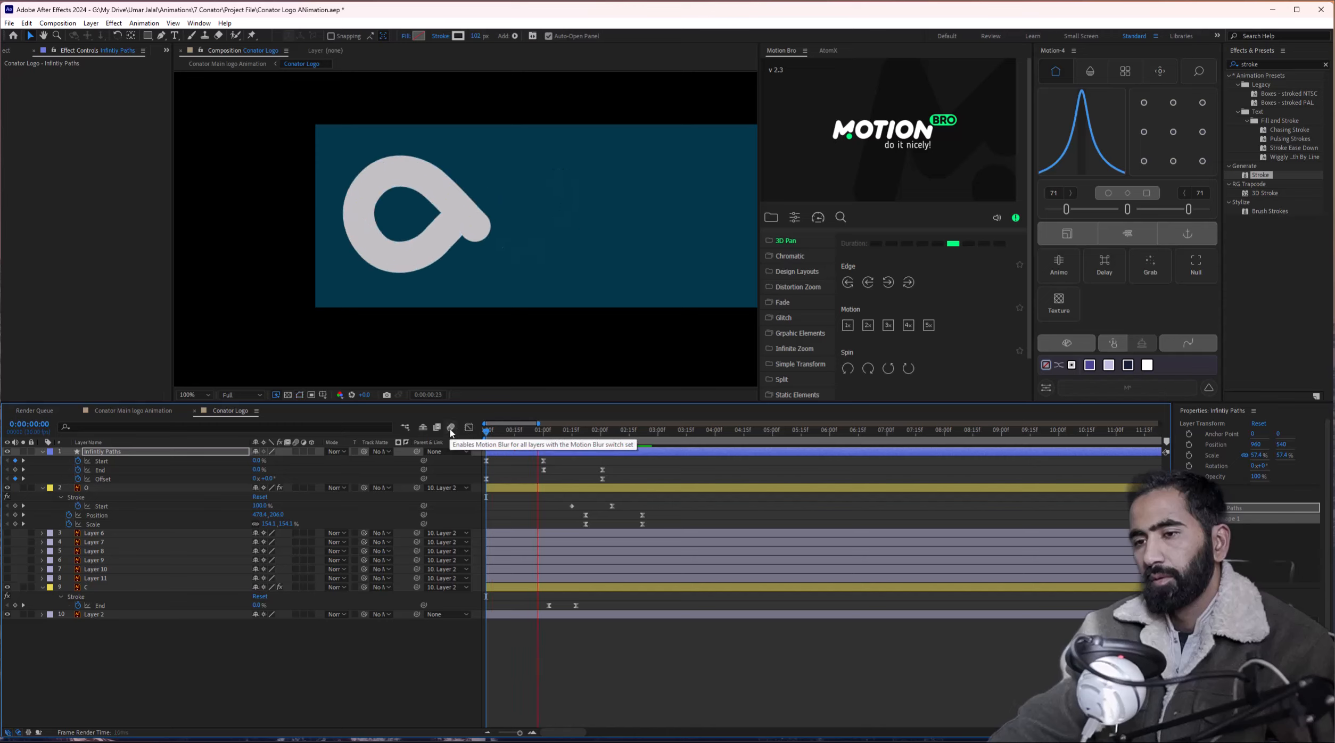
pyautogui.press('space')
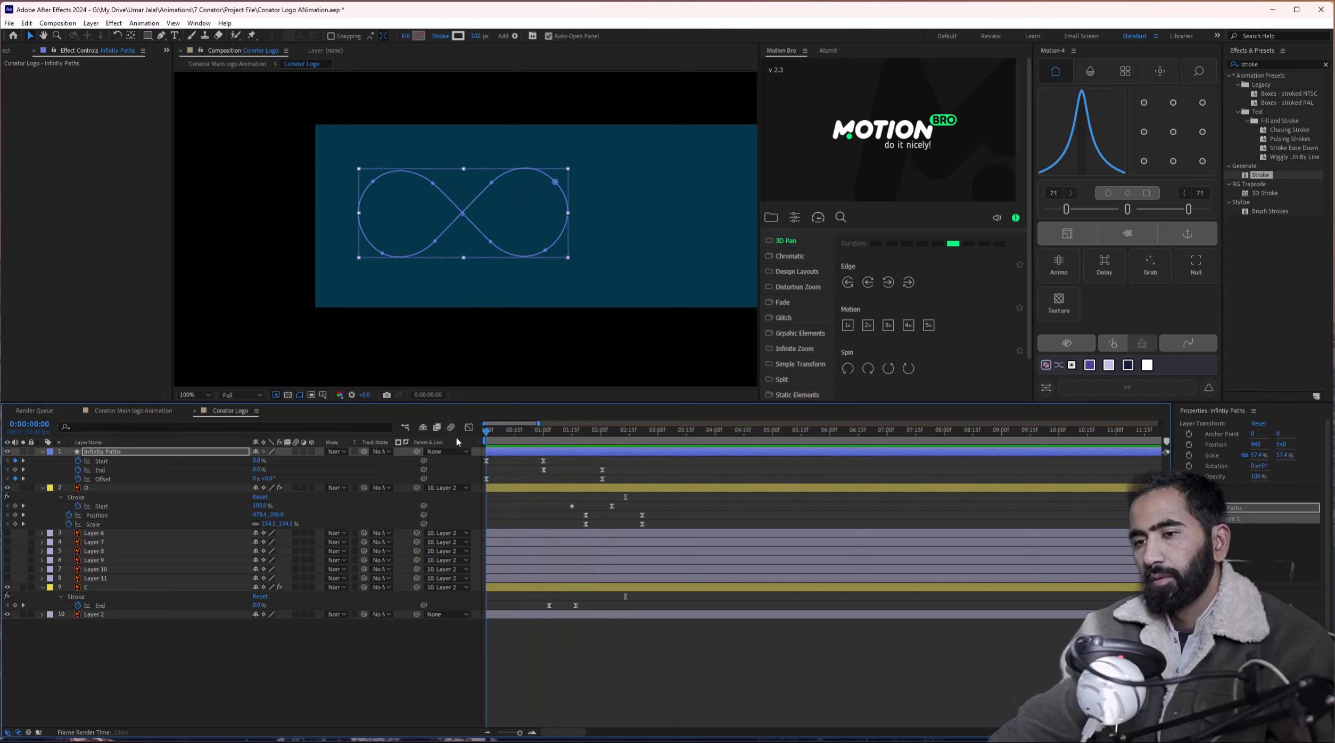
pyautogui.press('space')
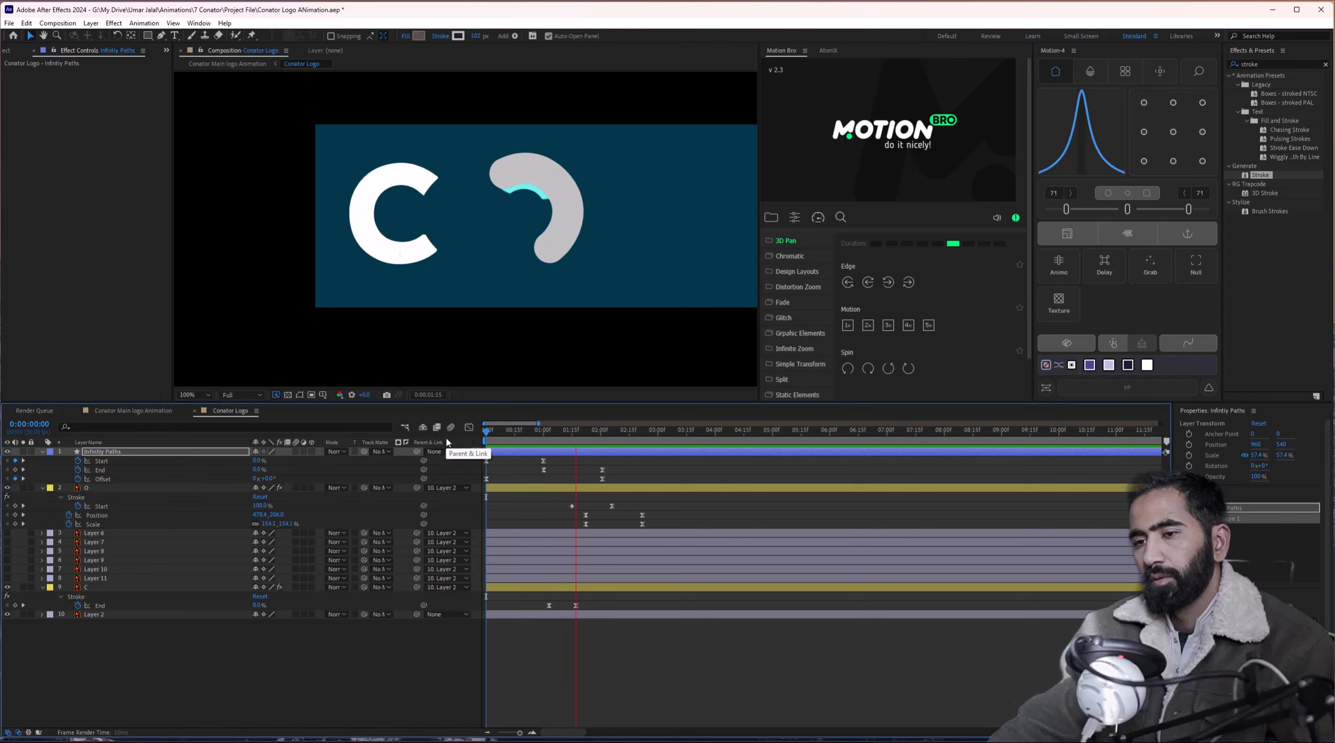
pyautogui.press('space')
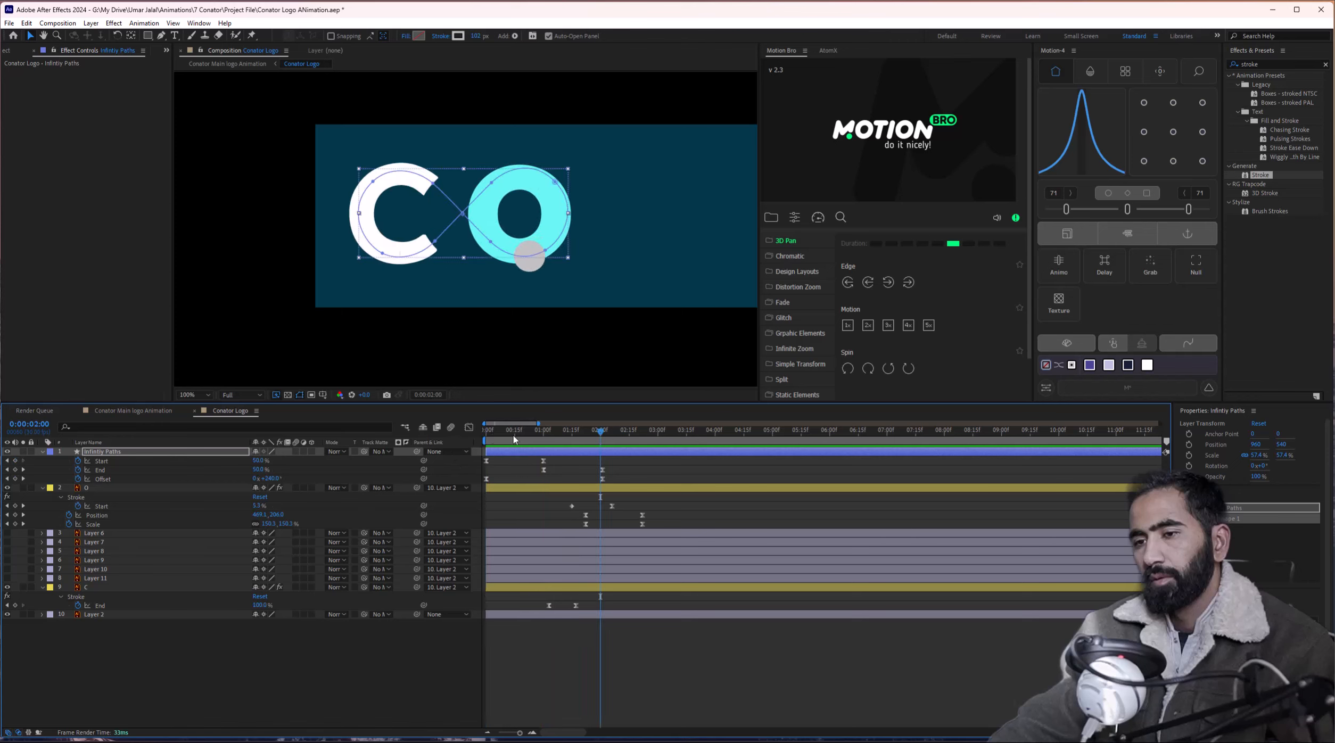
pyautogui.press('space')
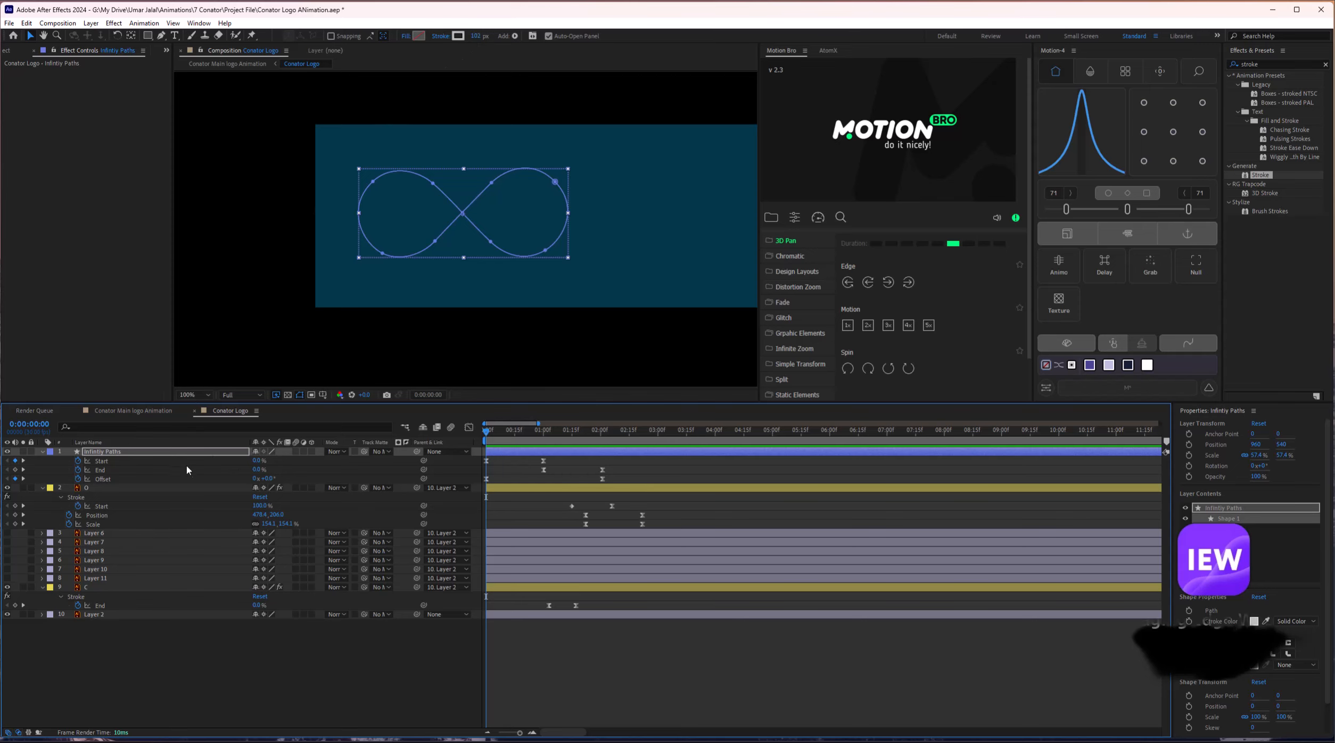
# Expand the Infintiy Paths layer's Contents down to Shape 1's Stroke 1 settings.
pyautogui.click(131, 453)
pyautogui.click(42, 452)
pyautogui.click(42, 452)
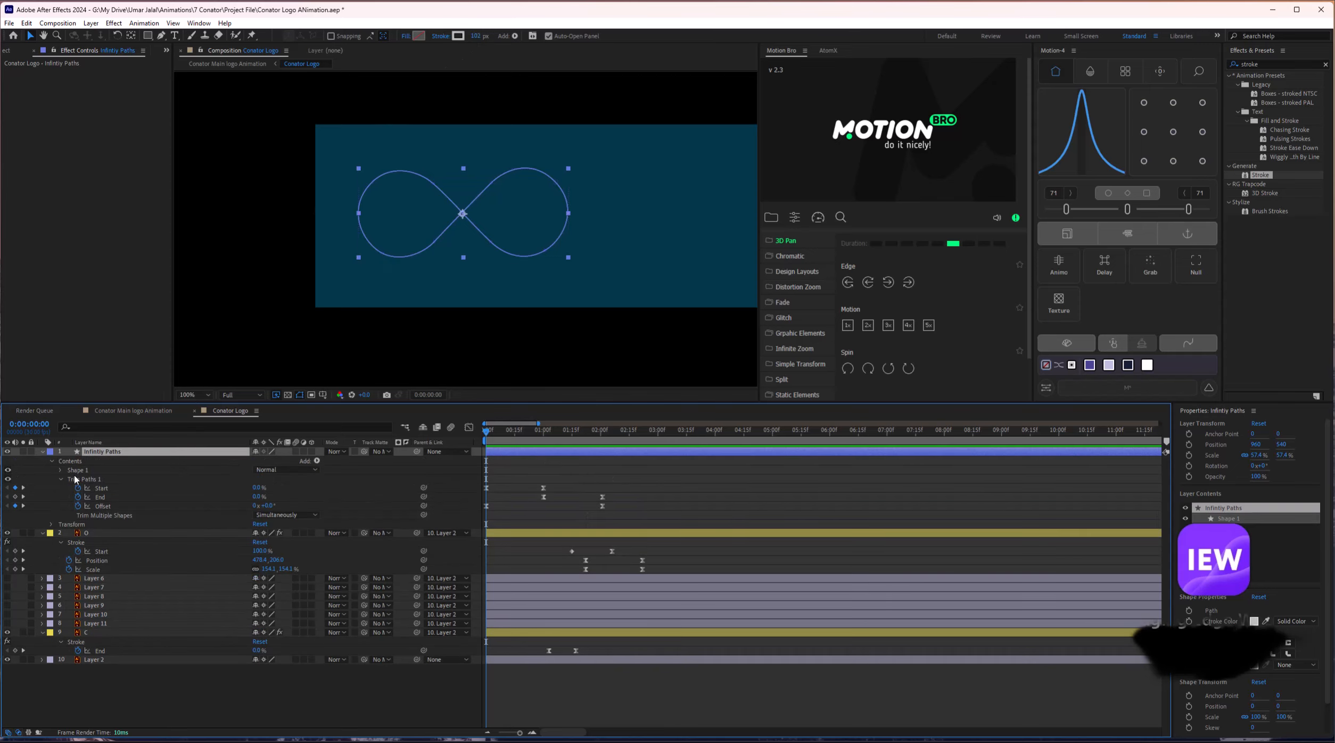
pyautogui.click(62, 479)
pyautogui.click(60, 470)
pyautogui.click(69, 480)
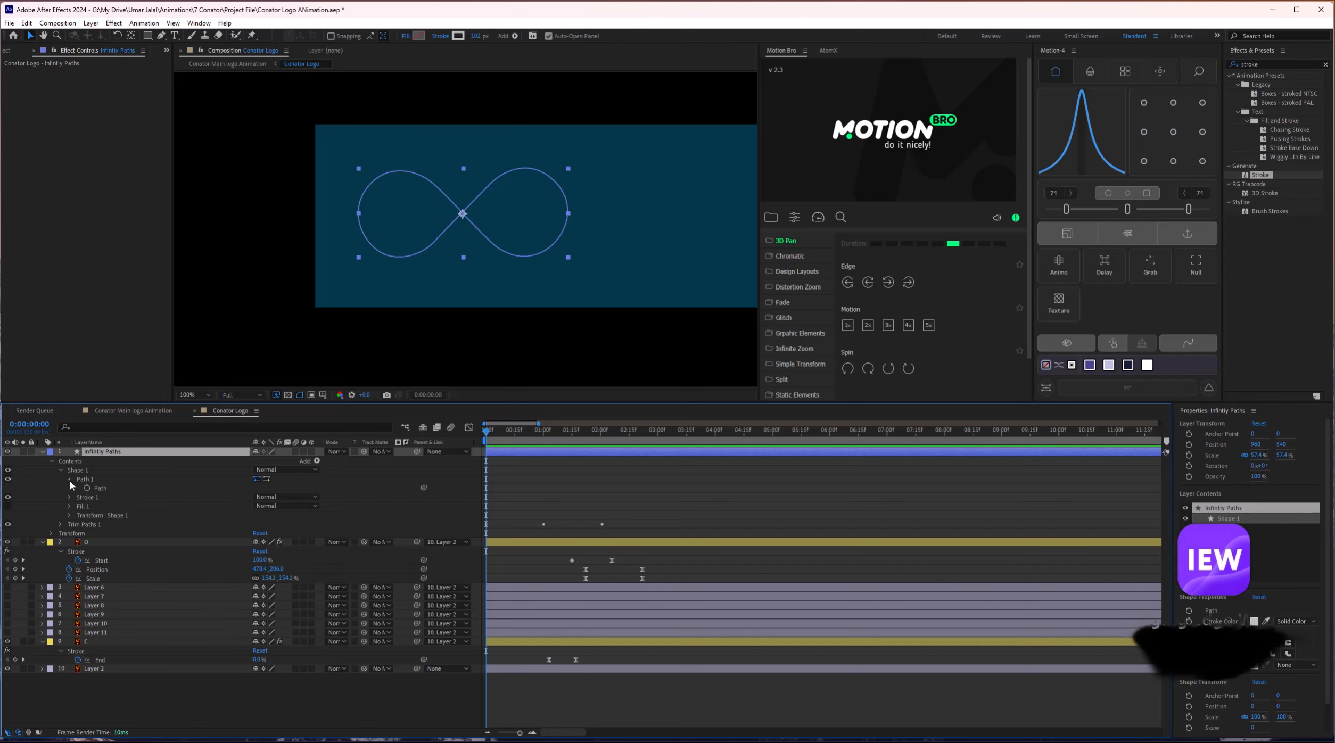
pyautogui.click(70, 480)
pyautogui.click(69, 489)
pyautogui.click(69, 489)
pyautogui.click(69, 489)
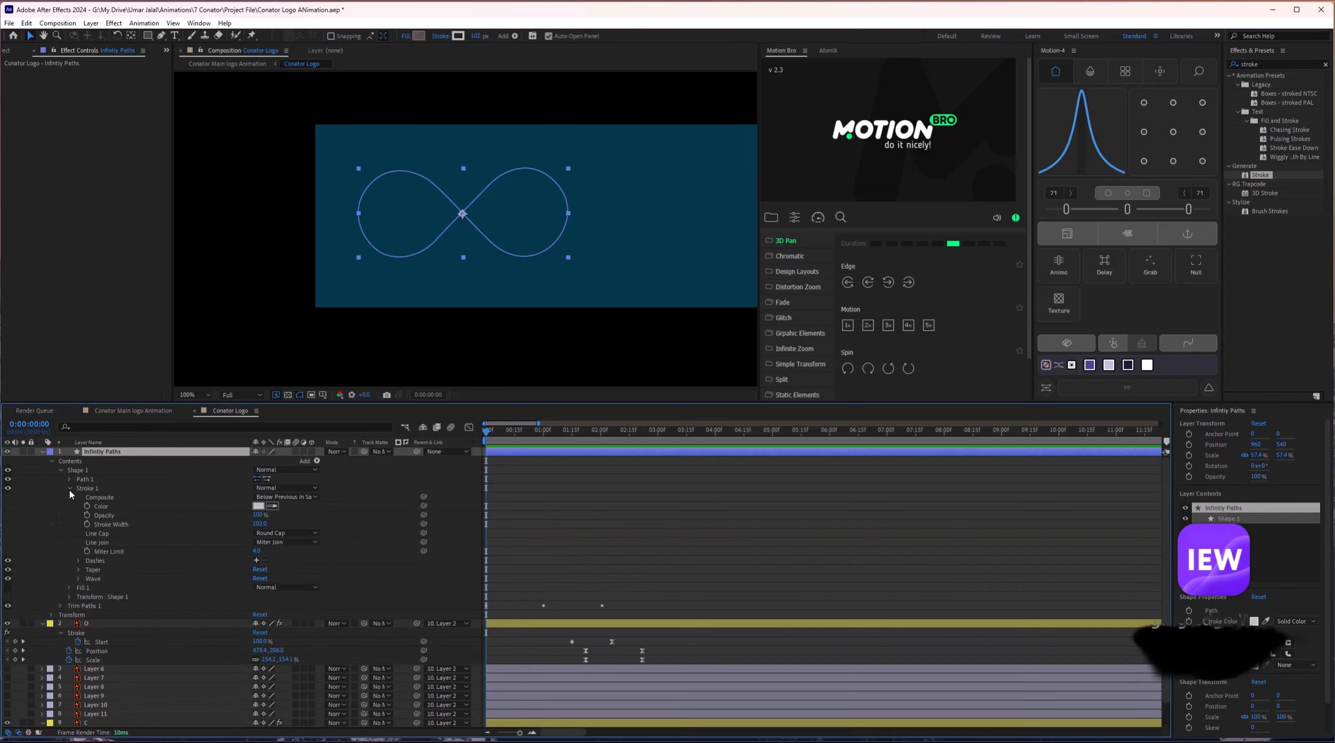
# Keyframe the Stroke 1 Color and move that keyframe to 0:18.
pyautogui.click(88, 506)
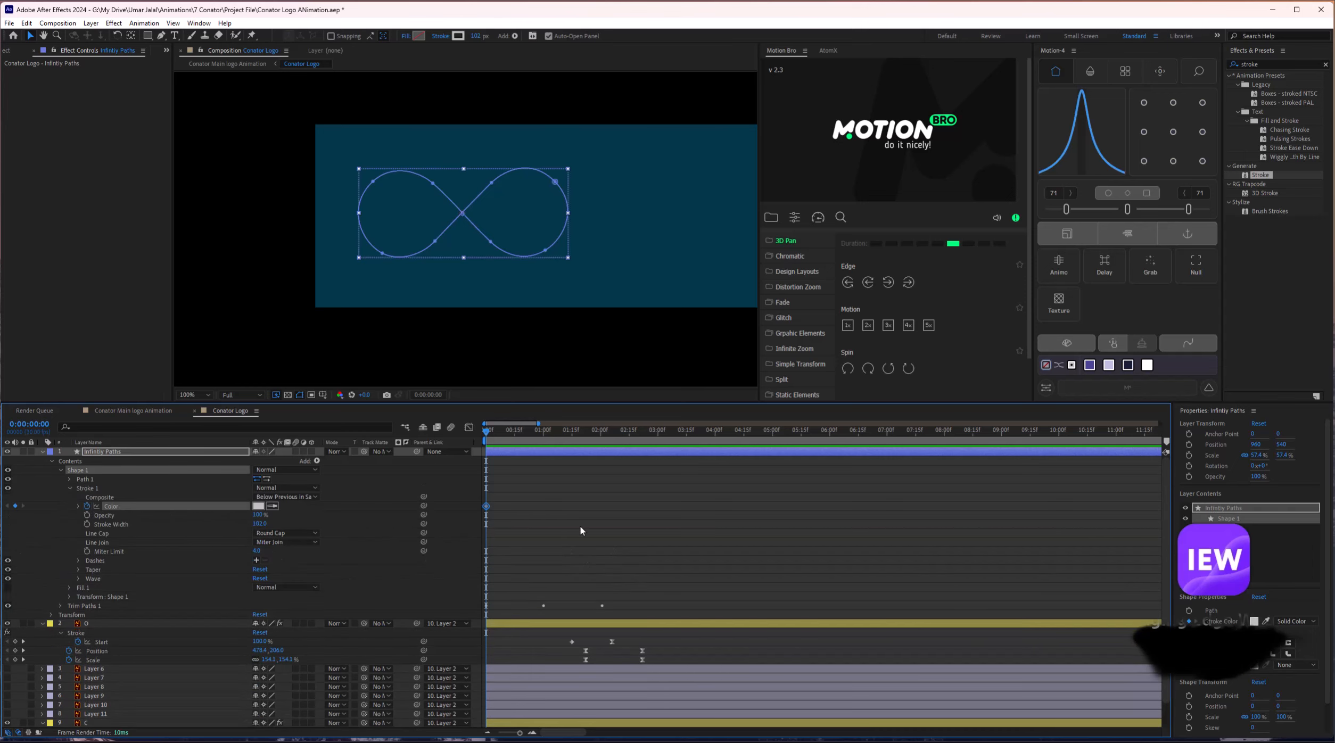
pyautogui.moveTo(487, 431); pyautogui.dragTo(520, 433)
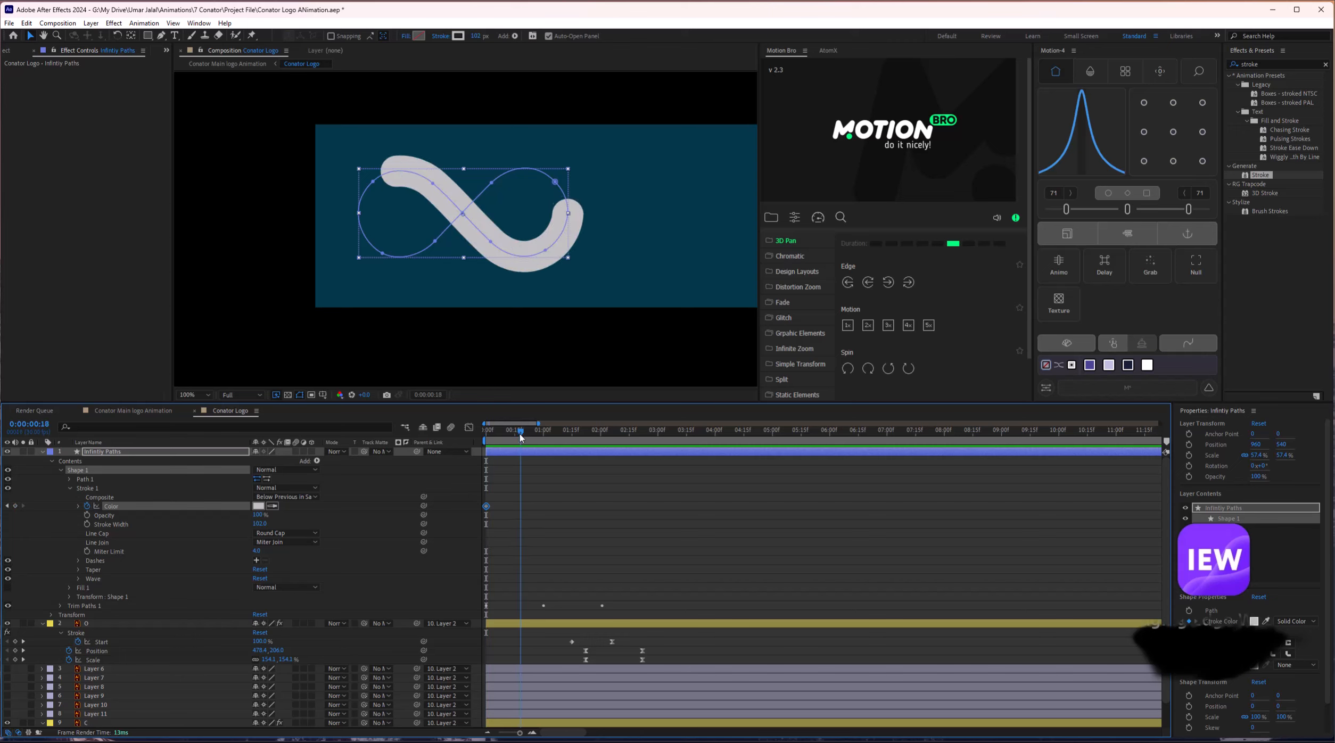
pyautogui.moveTo(486, 507); pyautogui.dragTo(530, 507)
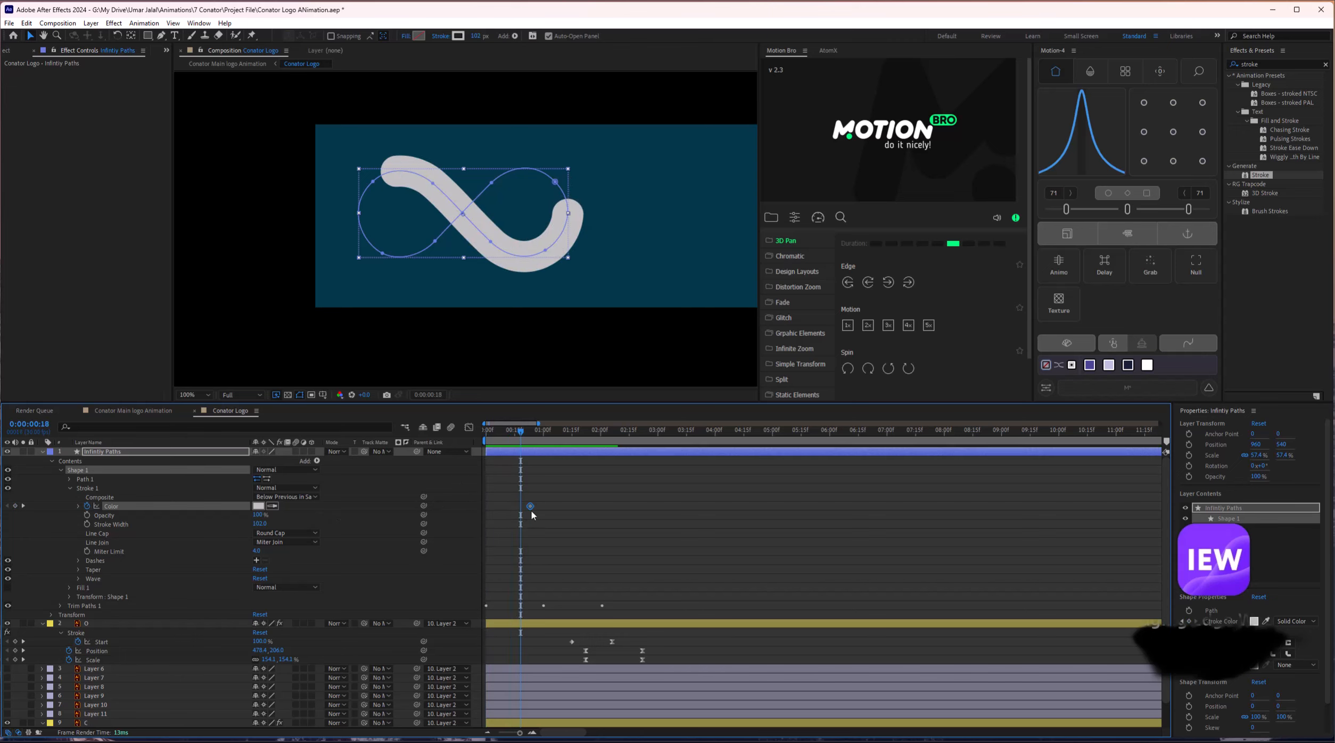
# Set the Color keyframe's stroke colour to white (FFFFFF).
pyautogui.click(258, 507)
pyautogui.moveTo(646, 367); pyautogui.dragTo(584, 179)
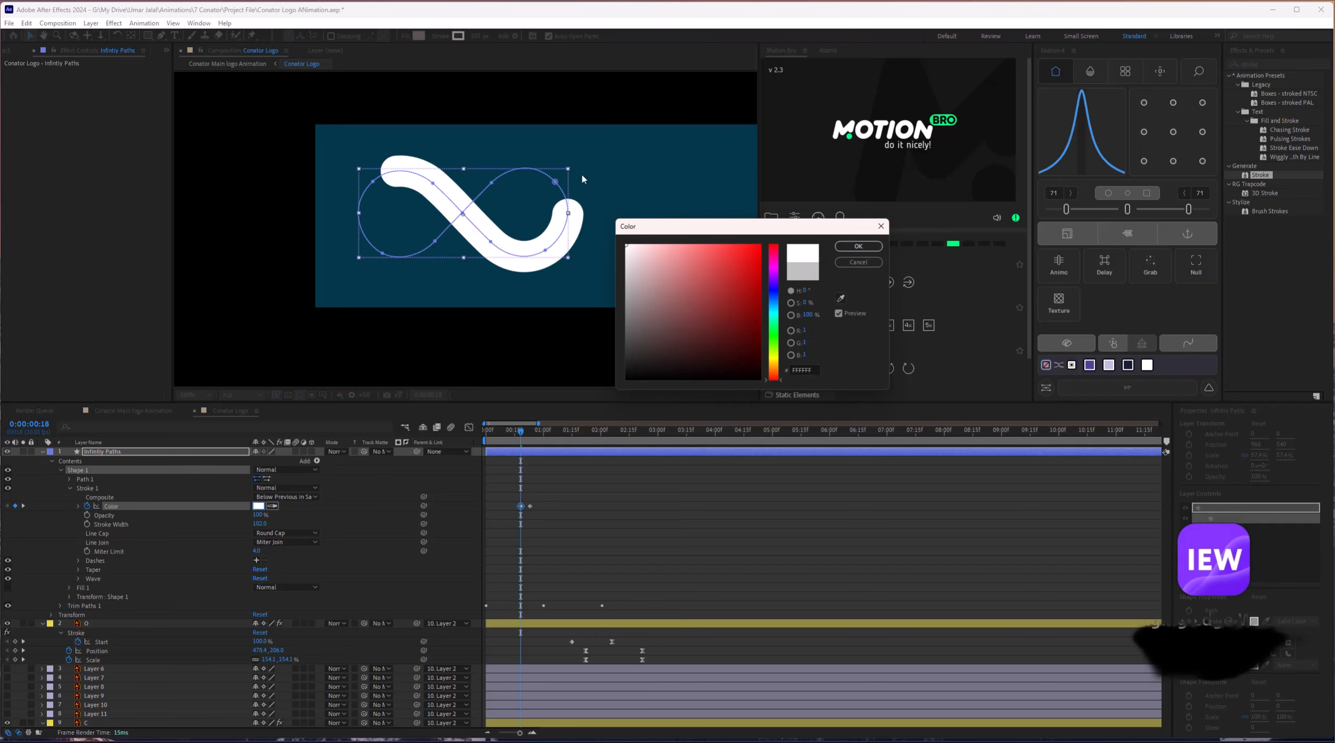
pyautogui.click(859, 247)
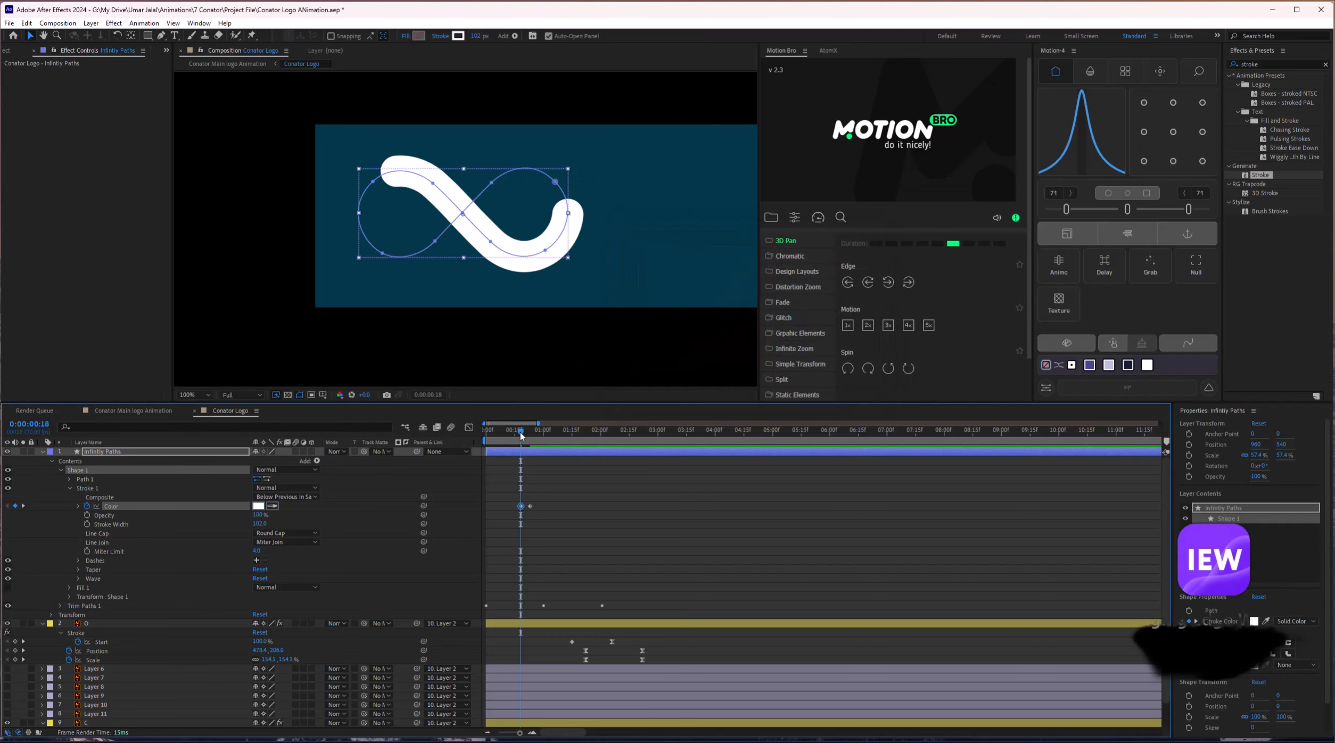
pyautogui.press('space')
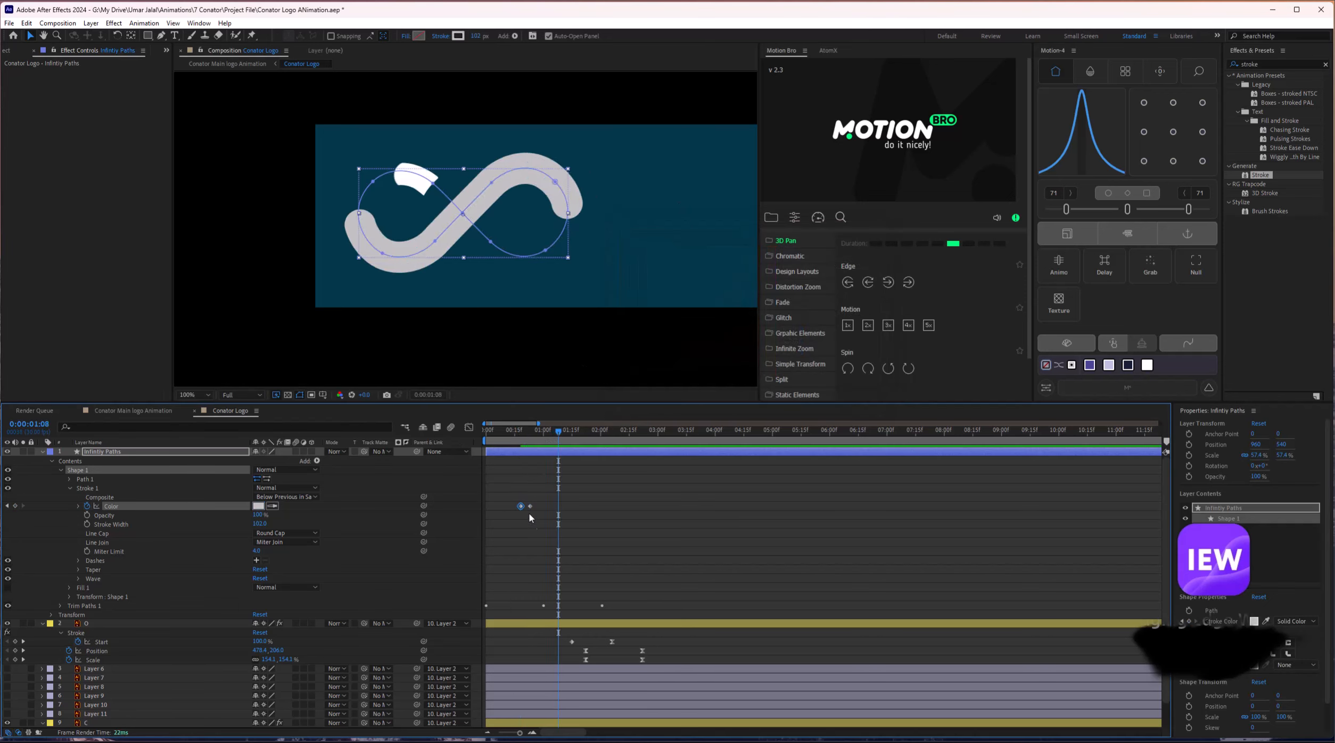
# Shift the Color keyframes later, toward the one-second mark.
pyautogui.scroll(1, 529, 515)
pyautogui.moveTo(532, 501)
pyautogui.mouseDown()
pyautogui.moveTo(501, 514)
pyautogui.moveTo(541, 508)
pyautogui.mouseUp()
pyautogui.moveTo(549, 433)
pyautogui.mouseDown()
pyautogui.moveTo(530, 432)
pyautogui.moveTo(563, 434)
pyautogui.mouseUp()
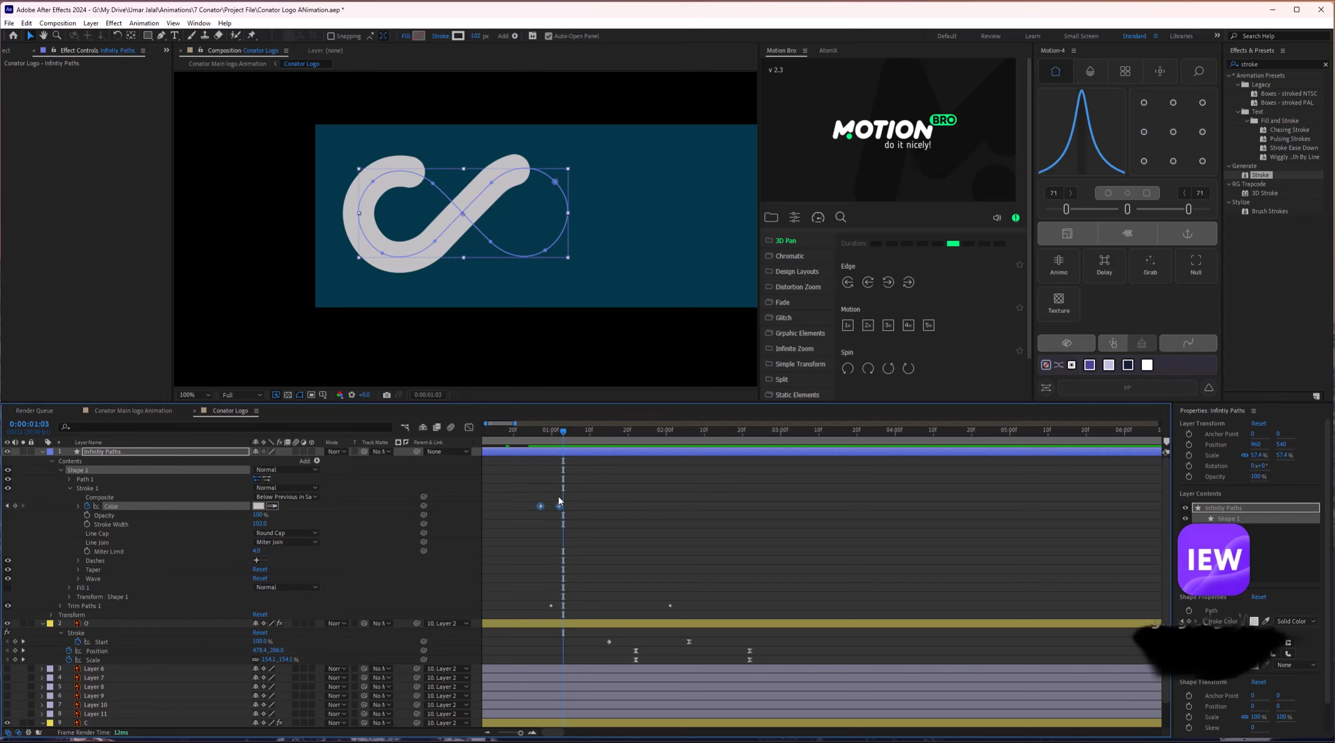
pyautogui.moveTo(560, 508); pyautogui.dragTo(572, 509)
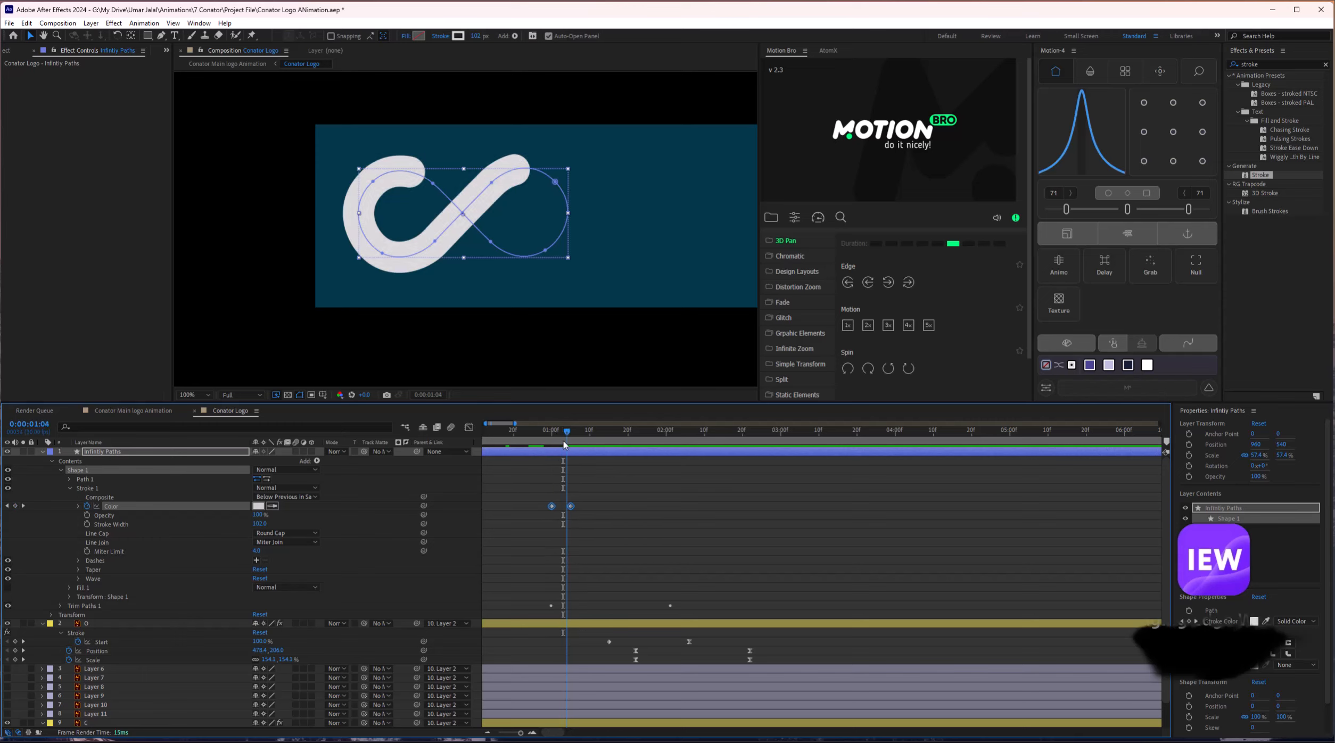
pyautogui.moveTo(565, 445)
pyautogui.mouseDown()
pyautogui.moveTo(544, 446)
pyautogui.moveTo(620, 446)
pyautogui.mouseUp()
pyautogui.click(575, 458)
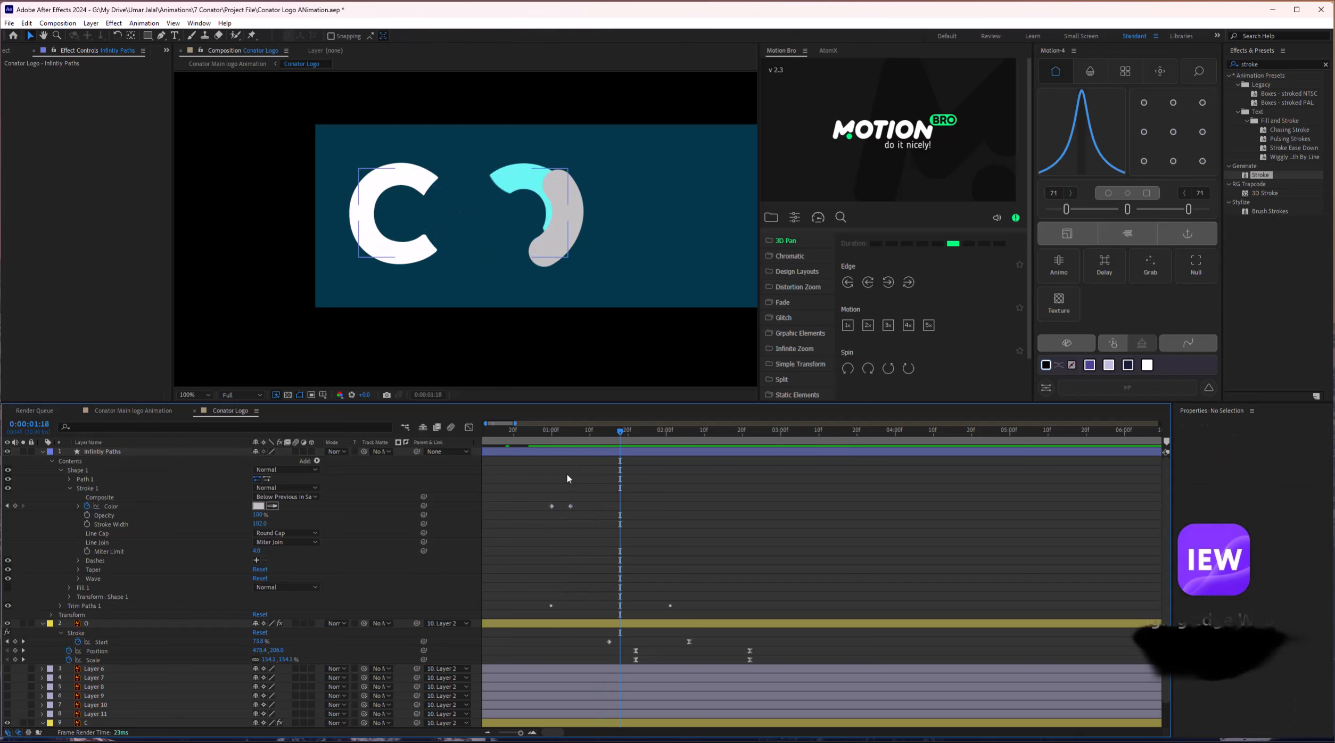
pyautogui.moveTo(571, 506); pyautogui.dragTo(590, 506)
pyautogui.click(590, 440)
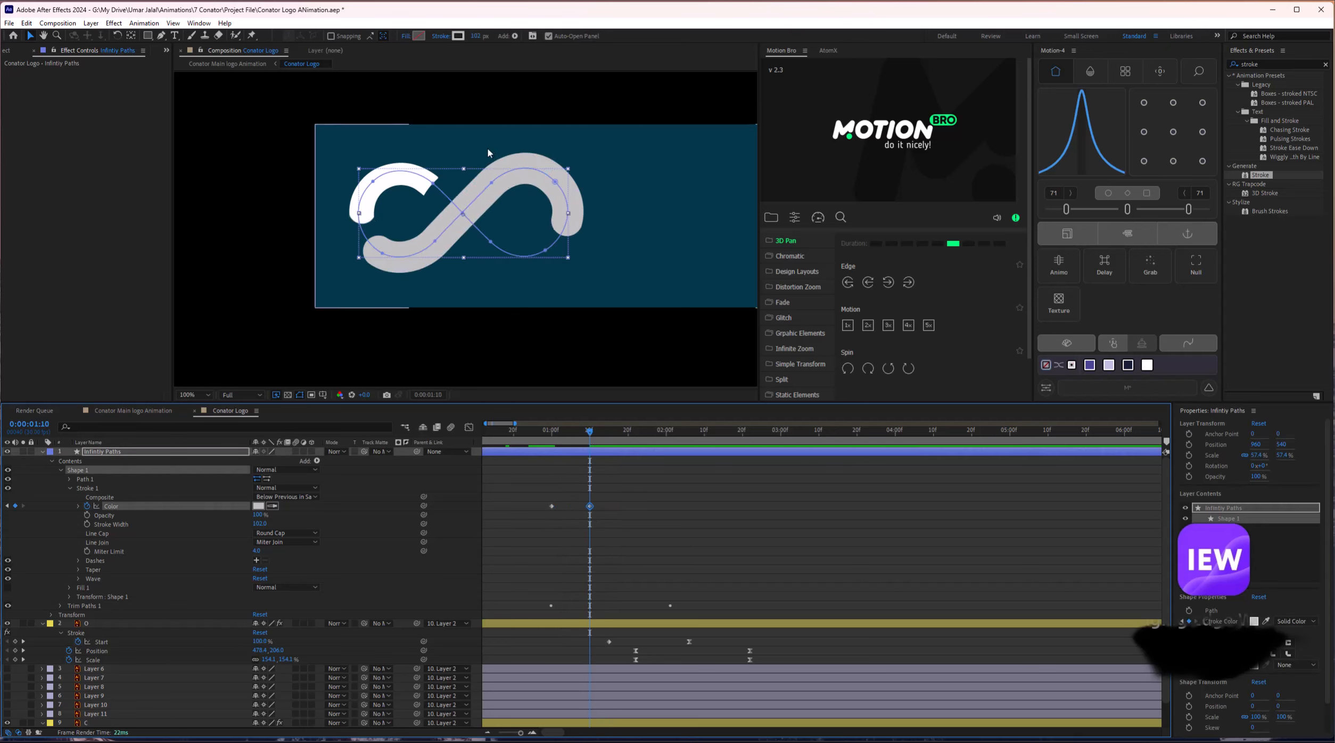
# At 1:29 sample the O's cyan, delete the middle key, and move the cyan key to about 1:11.
pyautogui.click(662, 440)
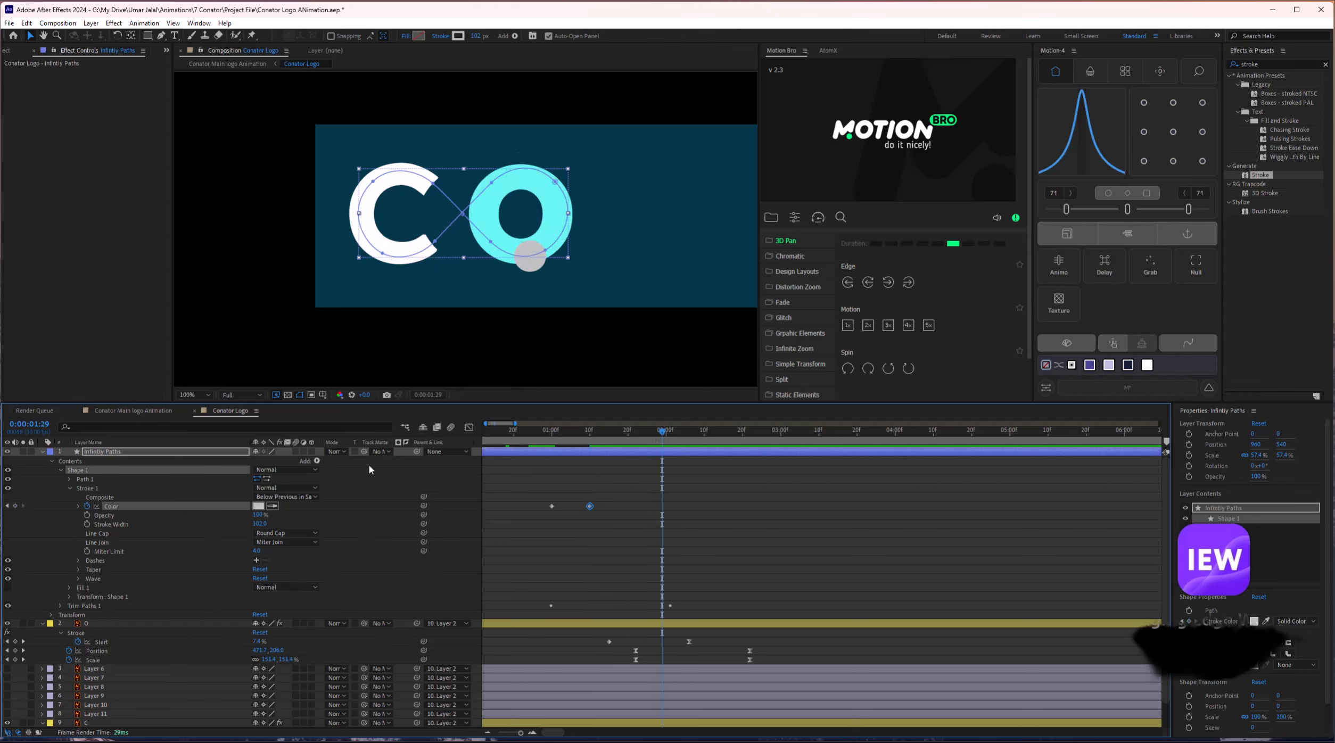
pyautogui.click(277, 506)
pyautogui.click(492, 207)
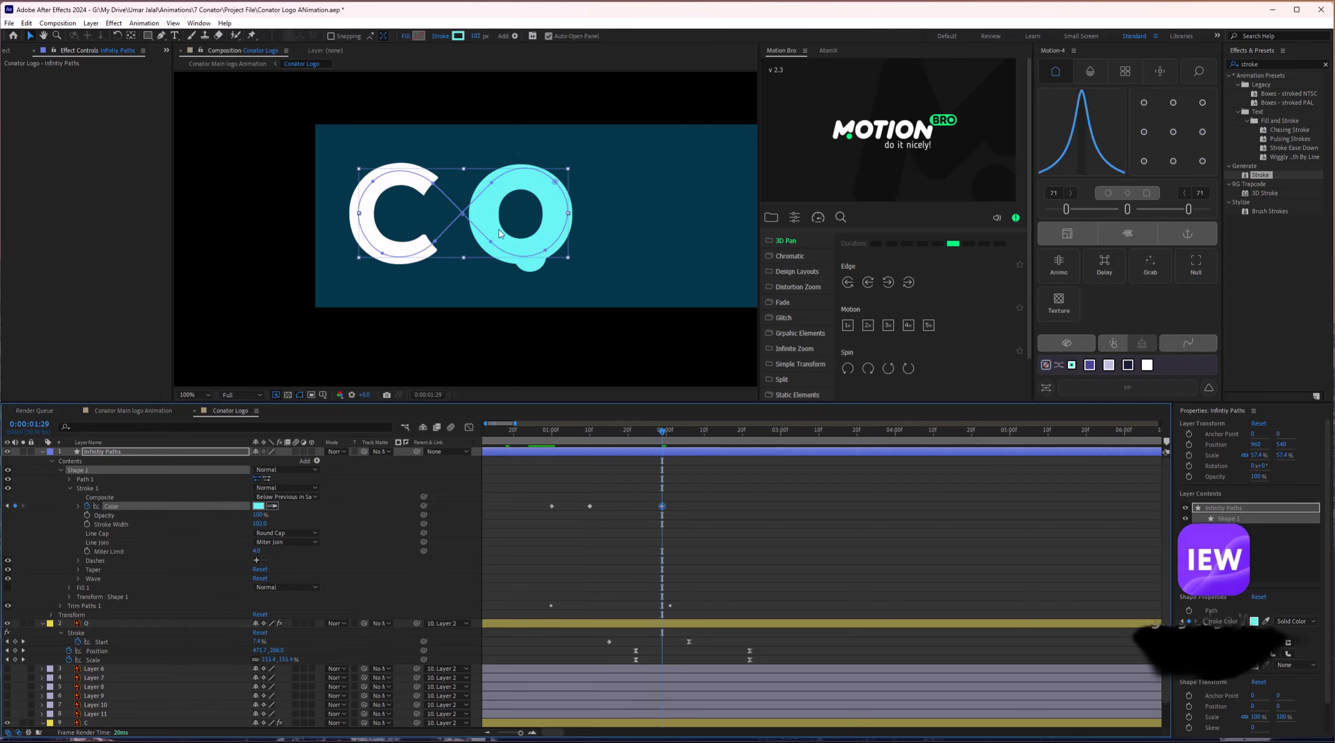
pyautogui.click(590, 506)
pyautogui.press('Delete')
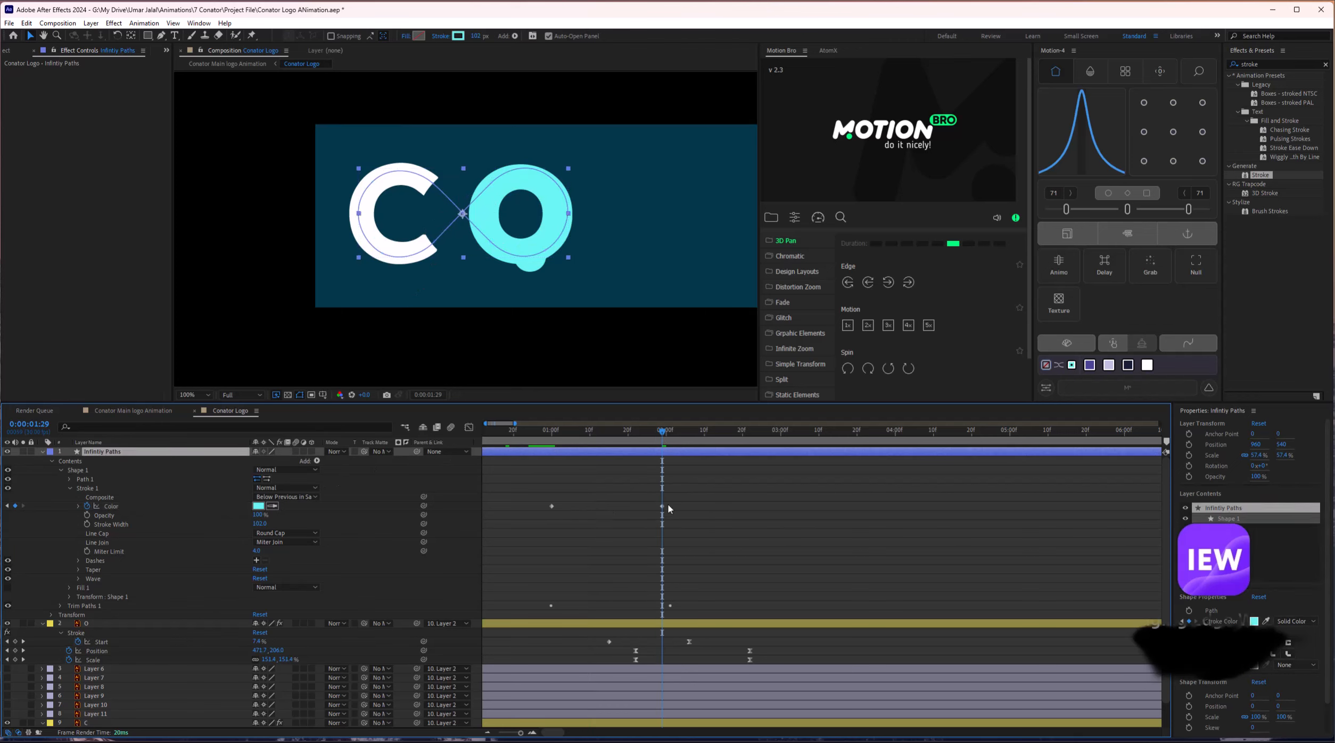
pyautogui.click(643, 512)
pyautogui.moveTo(662, 507); pyautogui.dragTo(597, 506)
pyautogui.moveTo(554, 434)
pyautogui.mouseDown()
pyautogui.moveTo(633, 436)
pyautogui.moveTo(609, 435)
pyautogui.mouseUp()
# Preview the full logo animation once.
pyautogui.press('space')
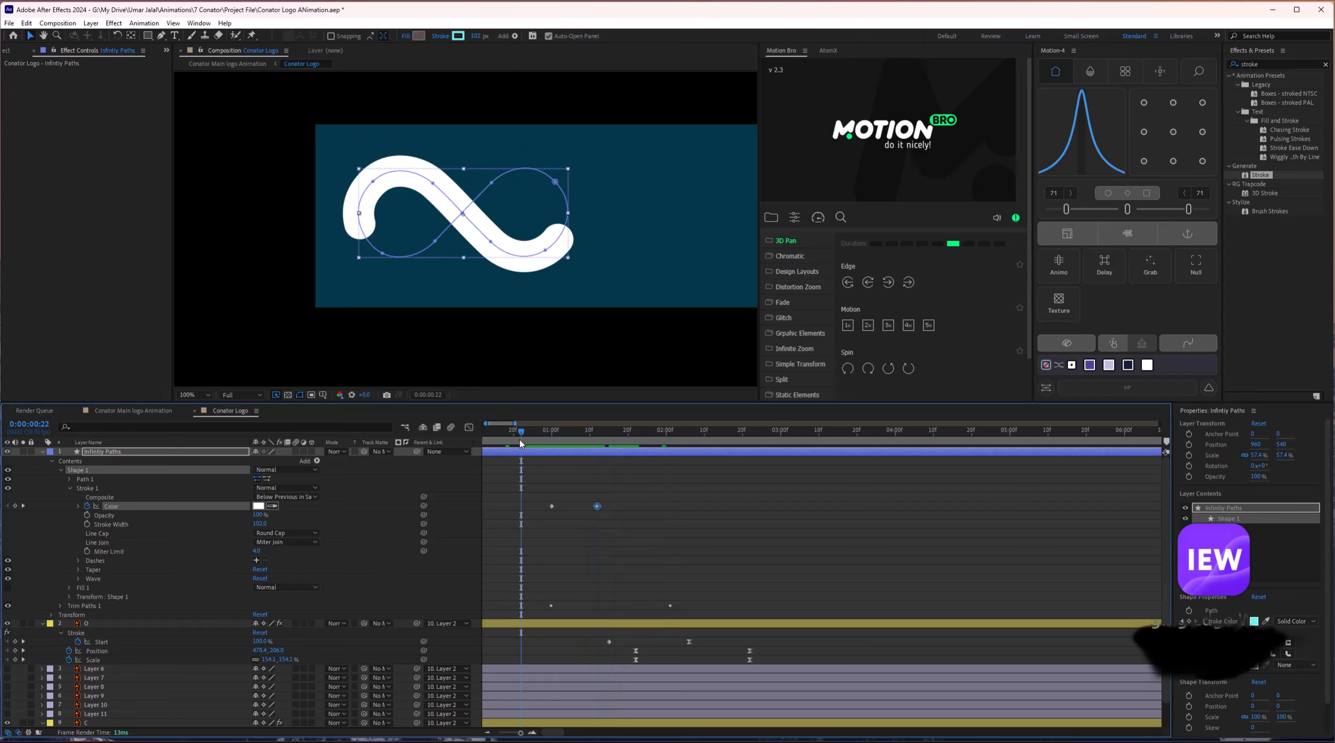
pyautogui.press('space')
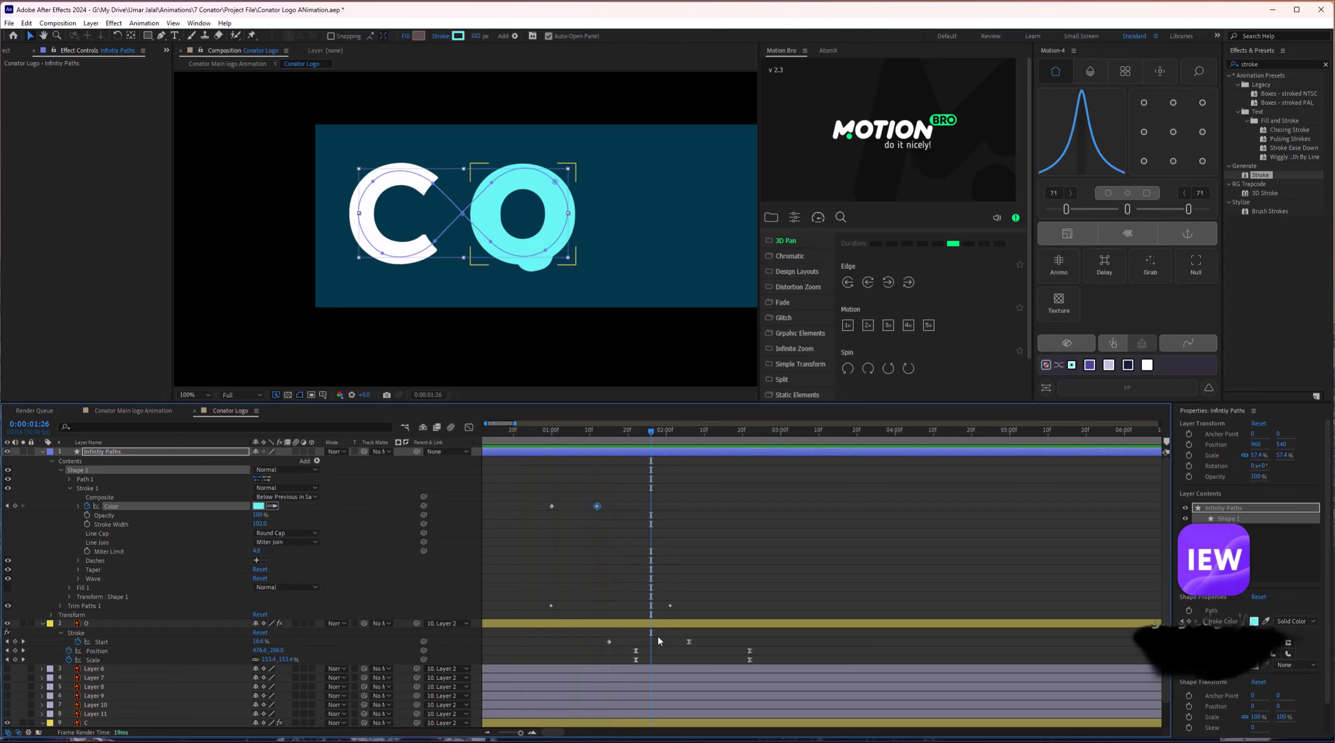
pyautogui.scroll(-2, 657, 635)
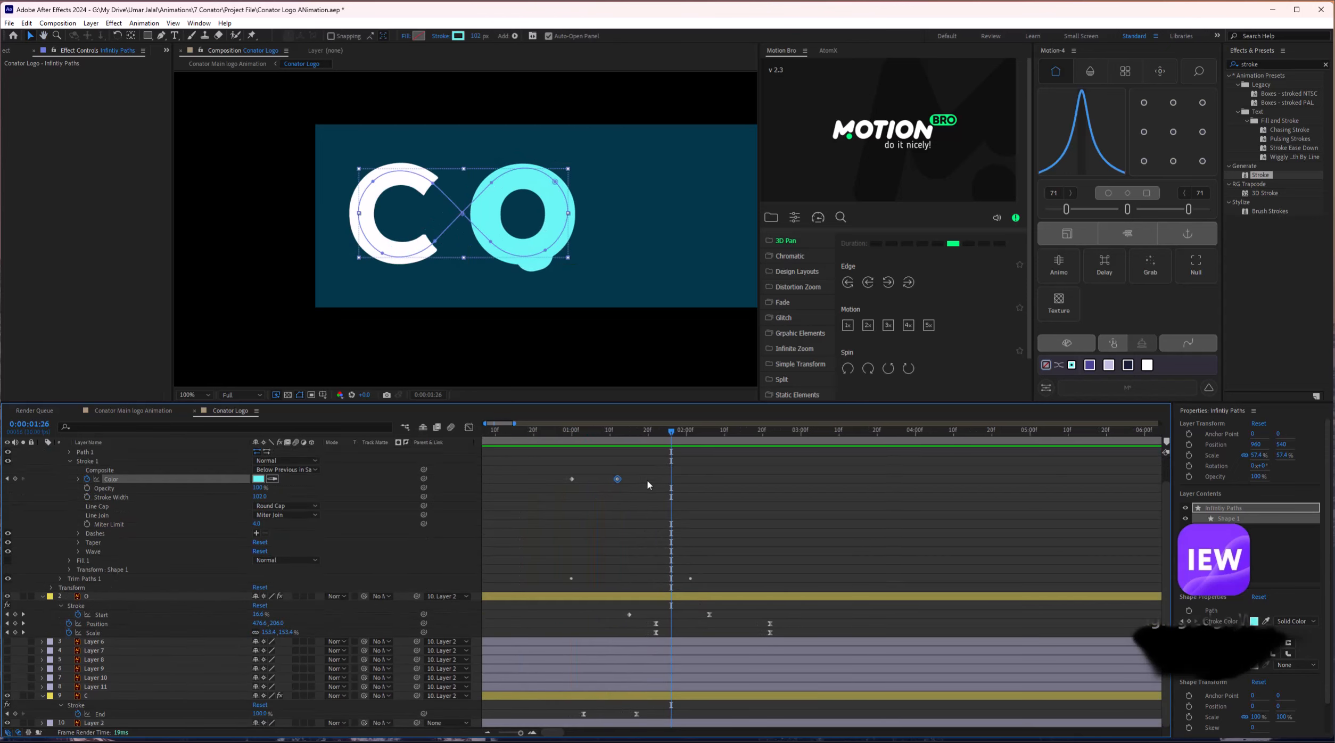
pyautogui.scroll(2, 636, 540)
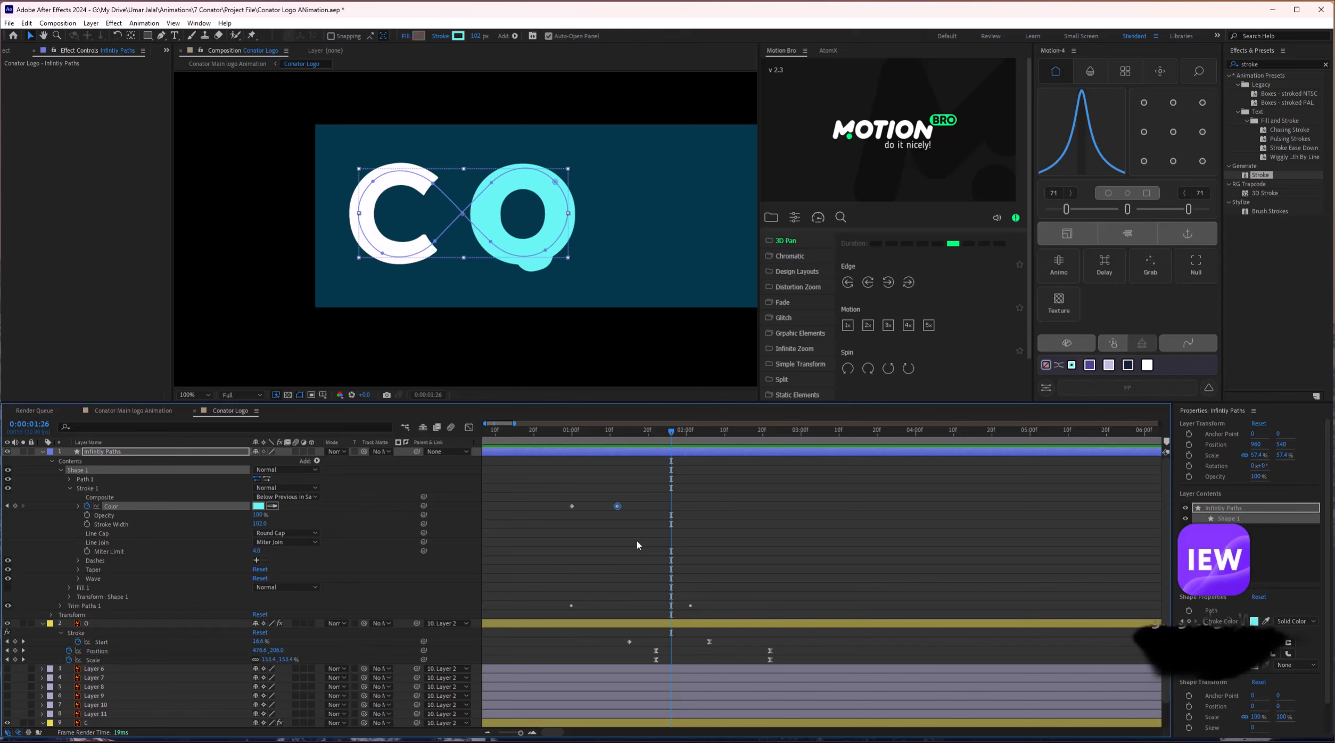
# Show only keyframed properties with U and select the End and Offset keyframes near 2 s.
pyautogui.click(691, 466)
pyautogui.press('u')
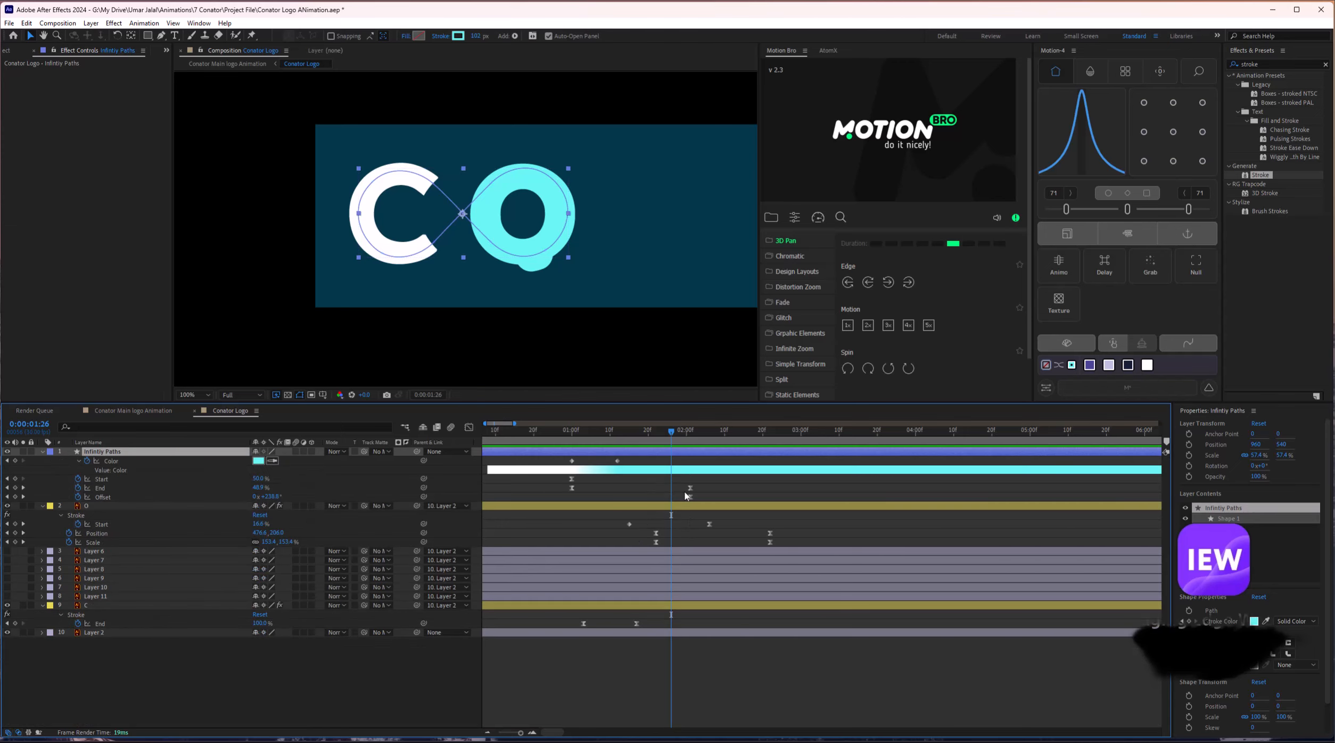
pyautogui.moveTo(677, 486); pyautogui.dragTo(693, 493)
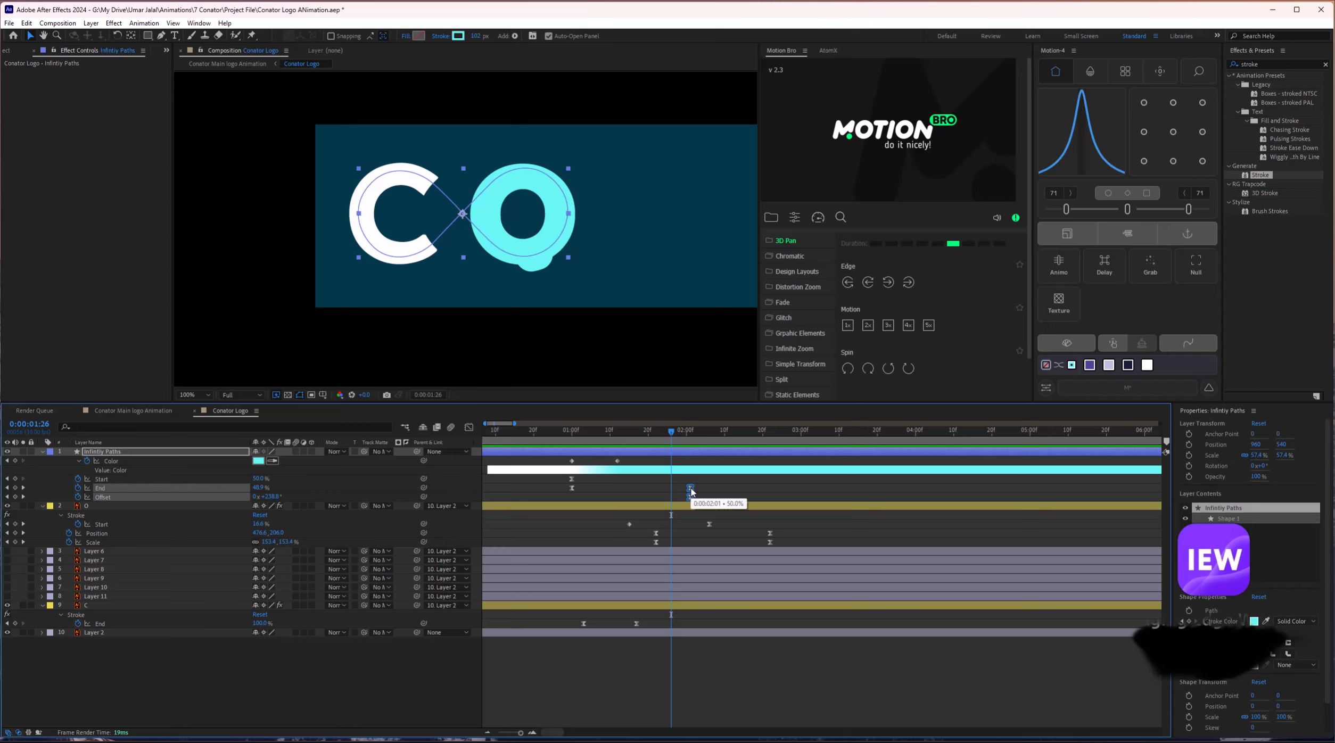
# Make the infinity path's End and Offset keyframes near 2:01 linear and preview.
pyautogui.moveTo(680, 480); pyautogui.dragTo(696, 504)
pyautogui.keyDown('ctrl'); pyautogui.click(691, 489); pyautogui.keyUp('ctrl')
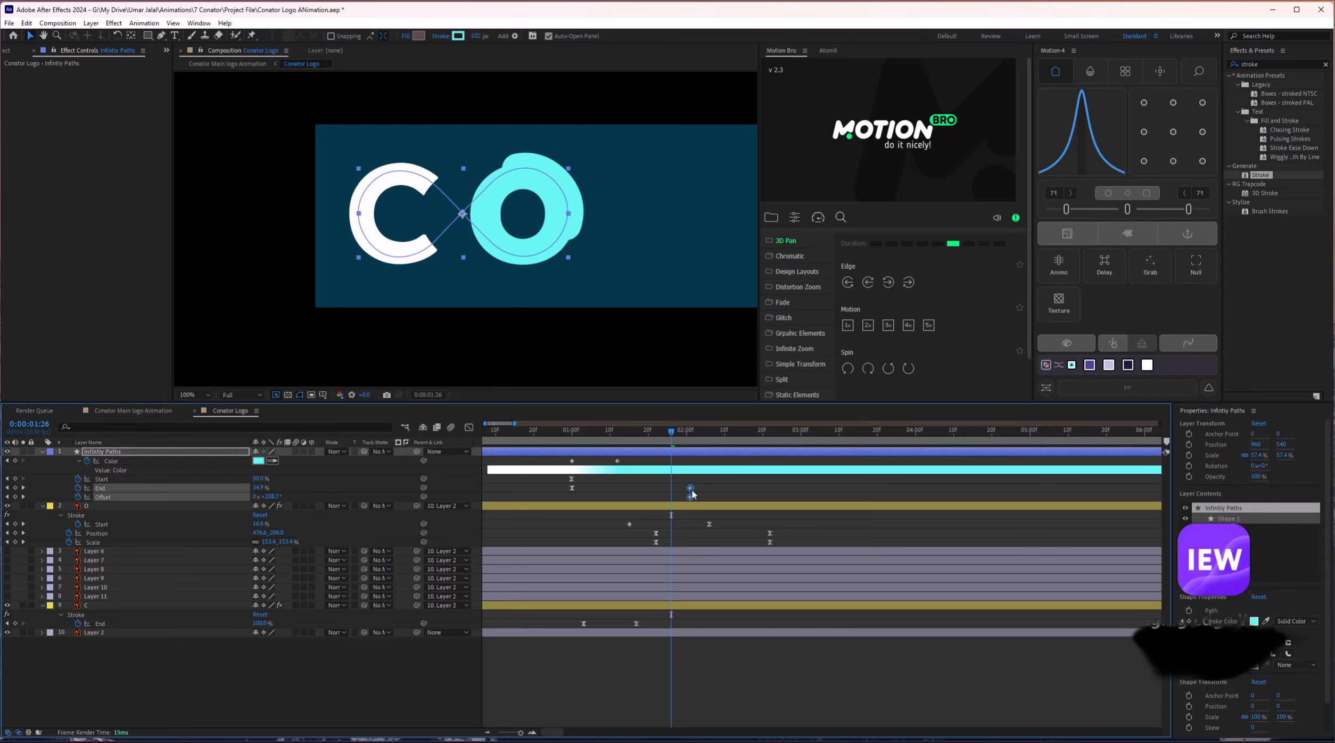
pyautogui.press('space')
# Replay from 0:00:00:26, then move layer O's stroke Start keyframe later.
pyautogui.click(627, 436)
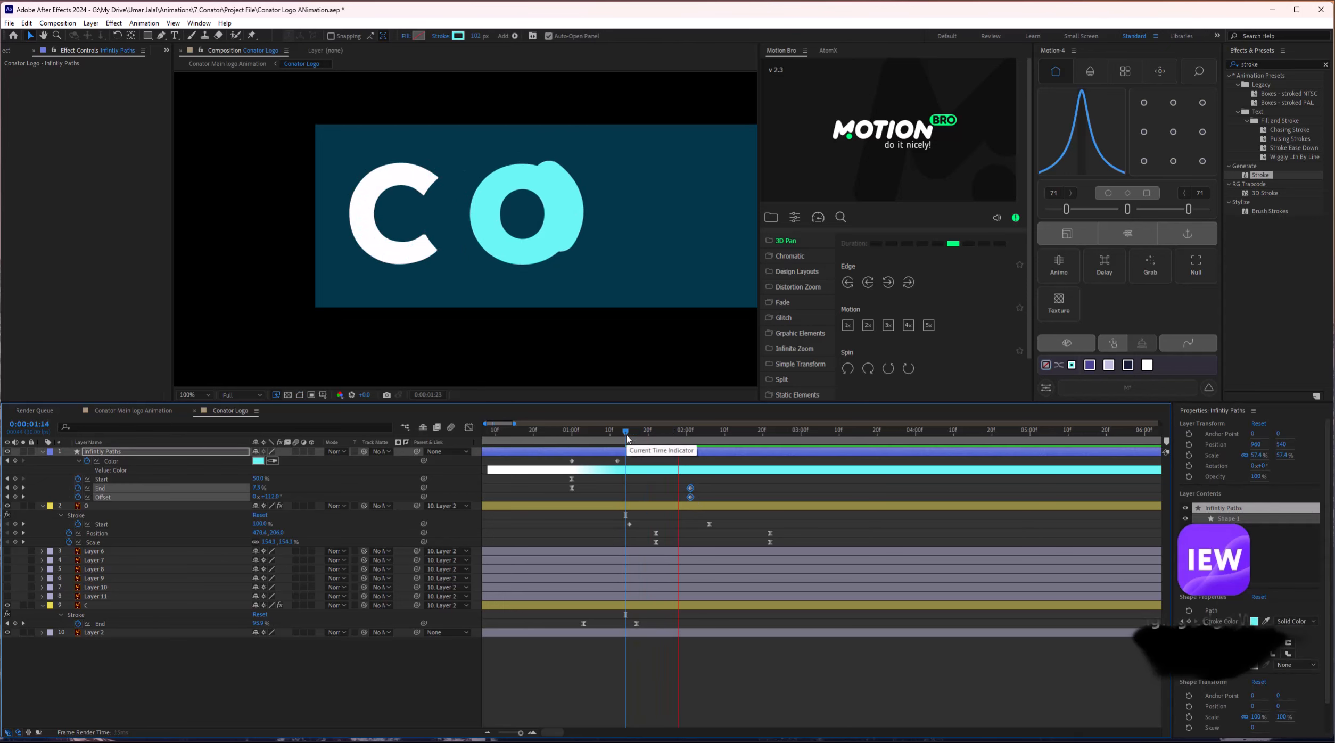
pyautogui.moveTo(628, 437); pyautogui.dragTo(556, 438)
pyautogui.press('space')
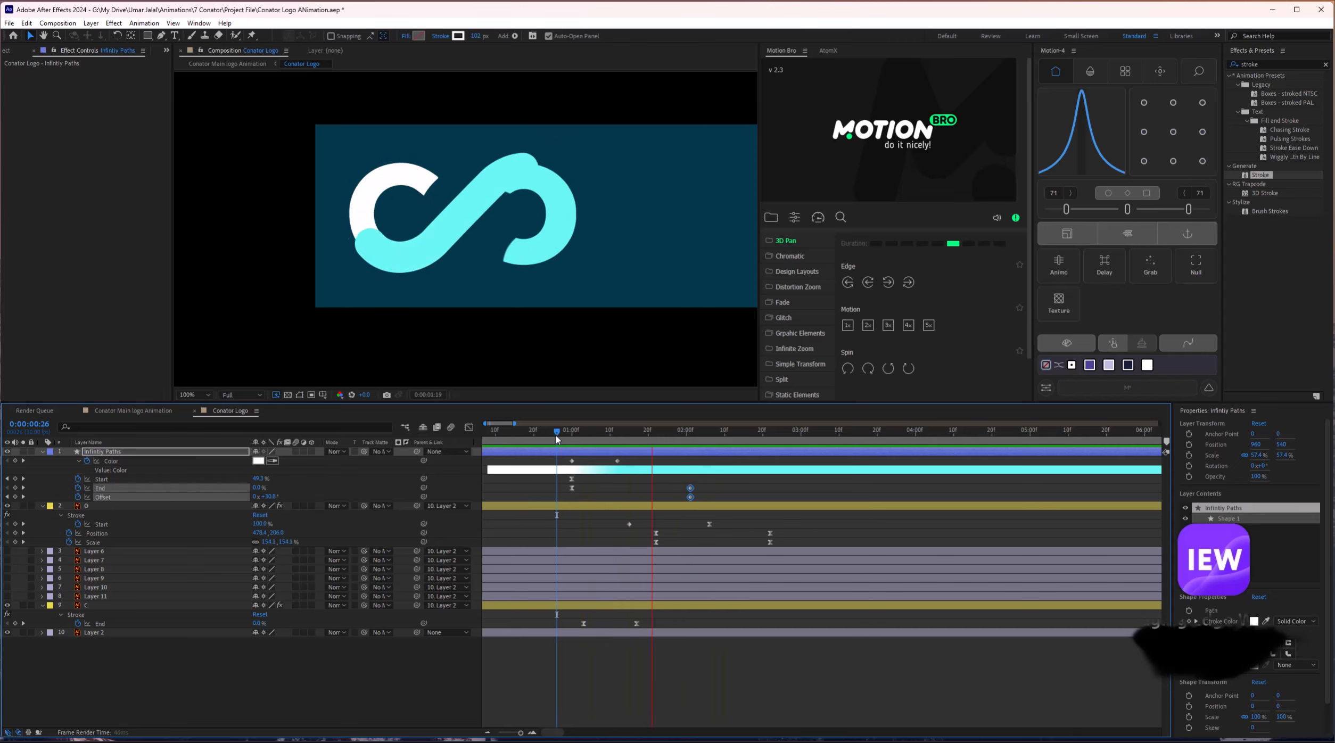
pyautogui.press('space')
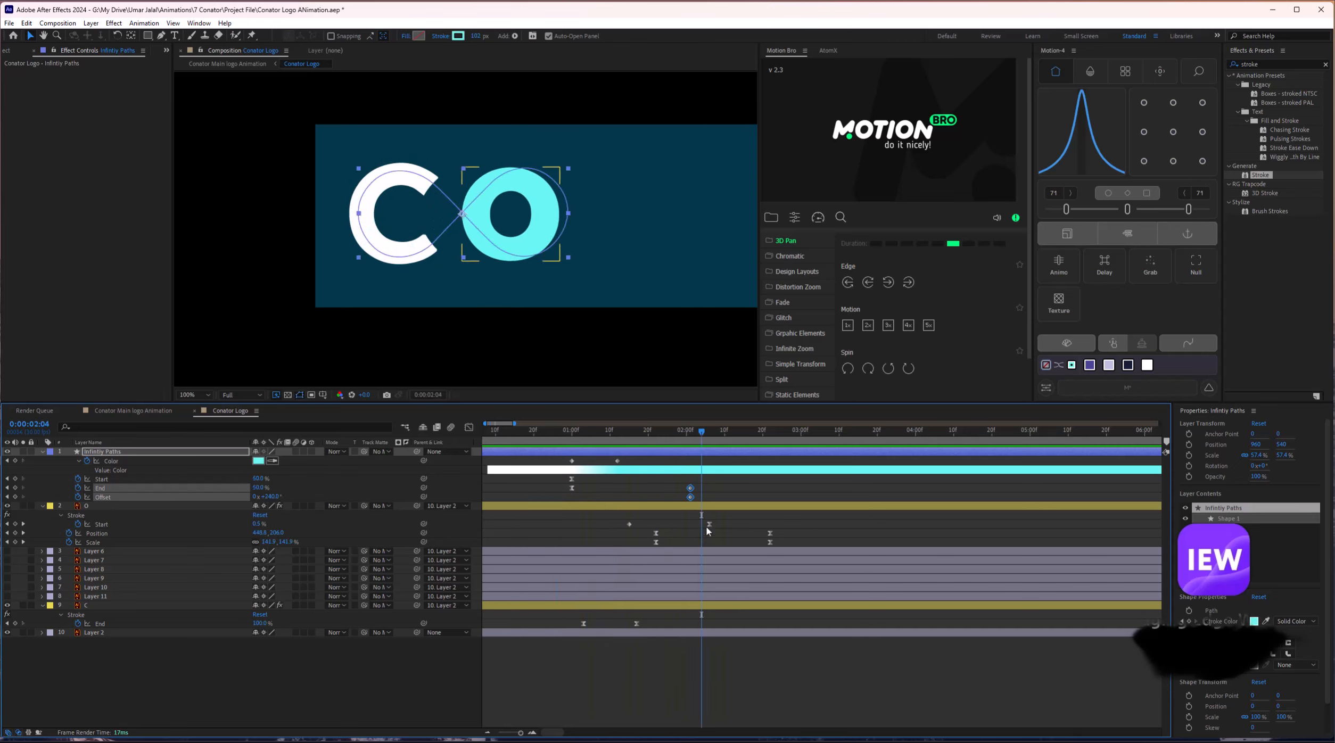
pyautogui.moveTo(709, 524); pyautogui.dragTo(774, 524)
# Shift layer O's six Start, Position and Scale keyframes earlier, checking around 1:11–2:00.
pyautogui.click(615, 434)
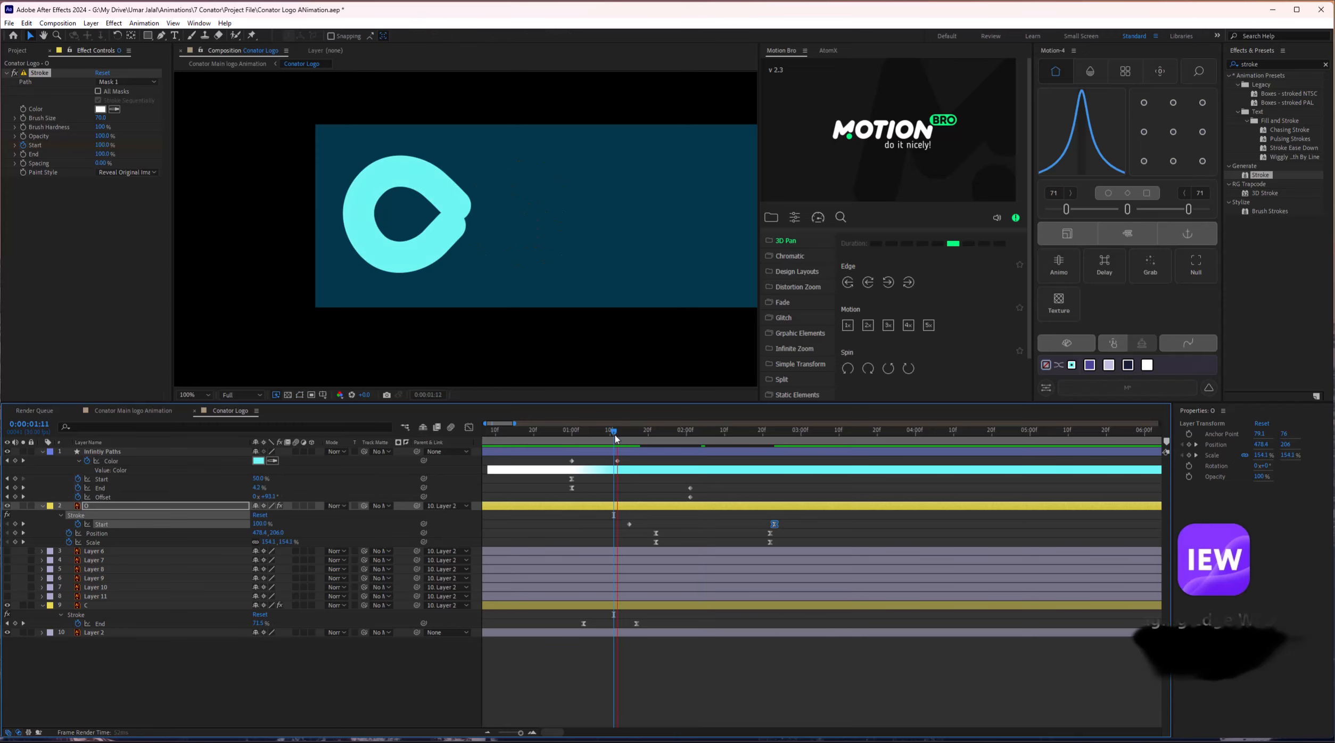
pyautogui.press('space')
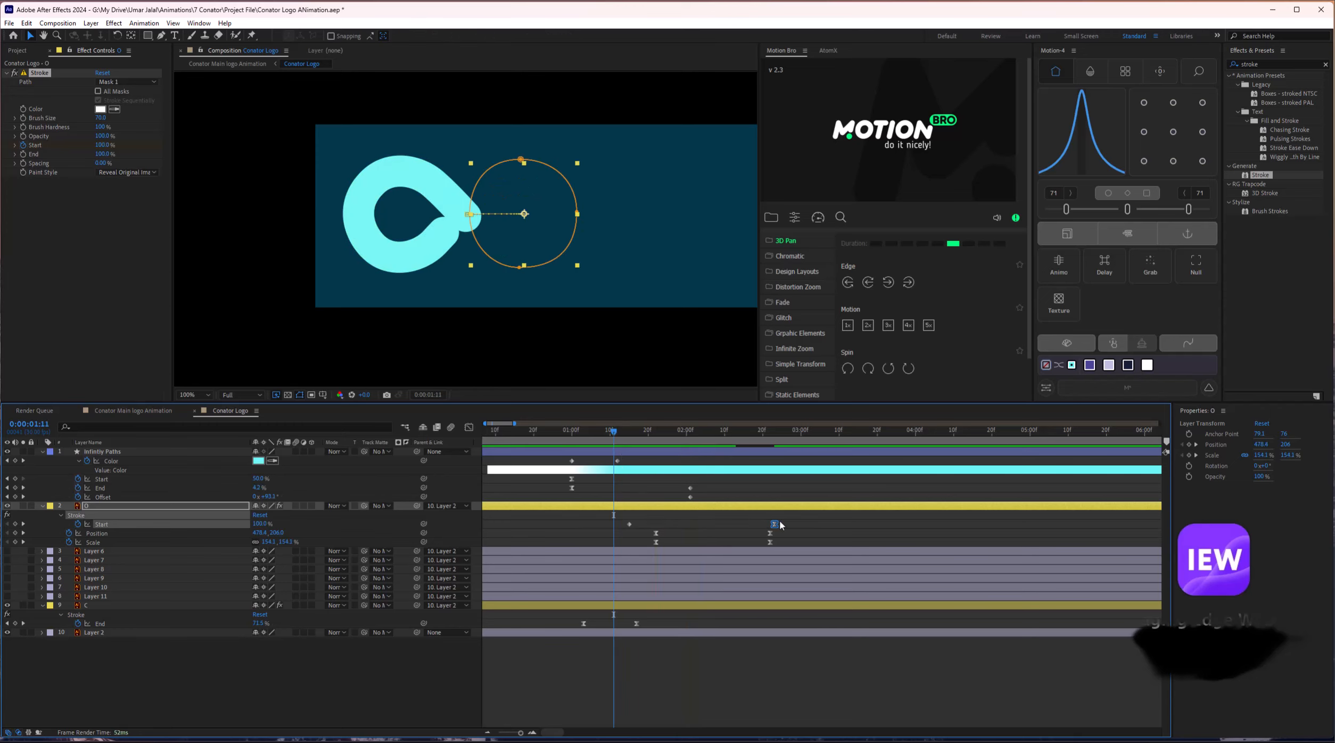
pyautogui.moveTo(591, 440); pyautogui.dragTo(664, 446)
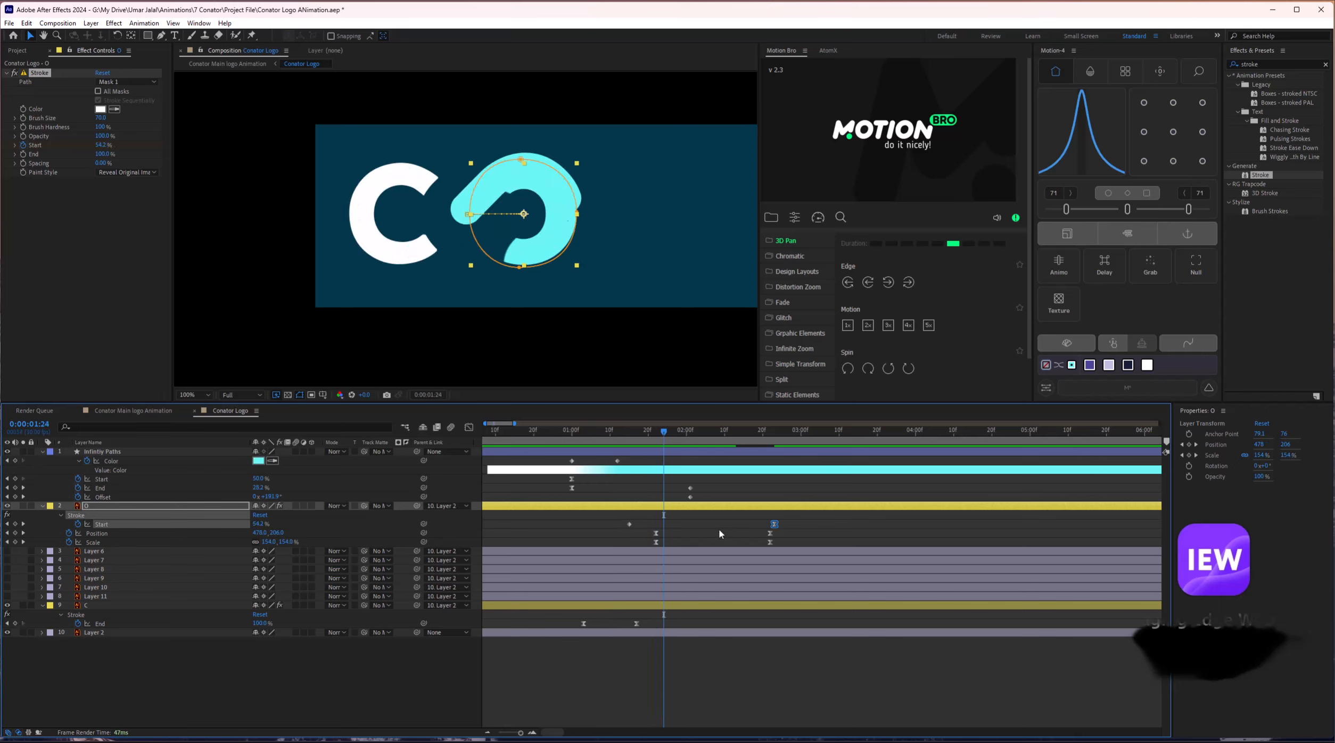
pyautogui.moveTo(788, 516); pyautogui.dragTo(834, 524)
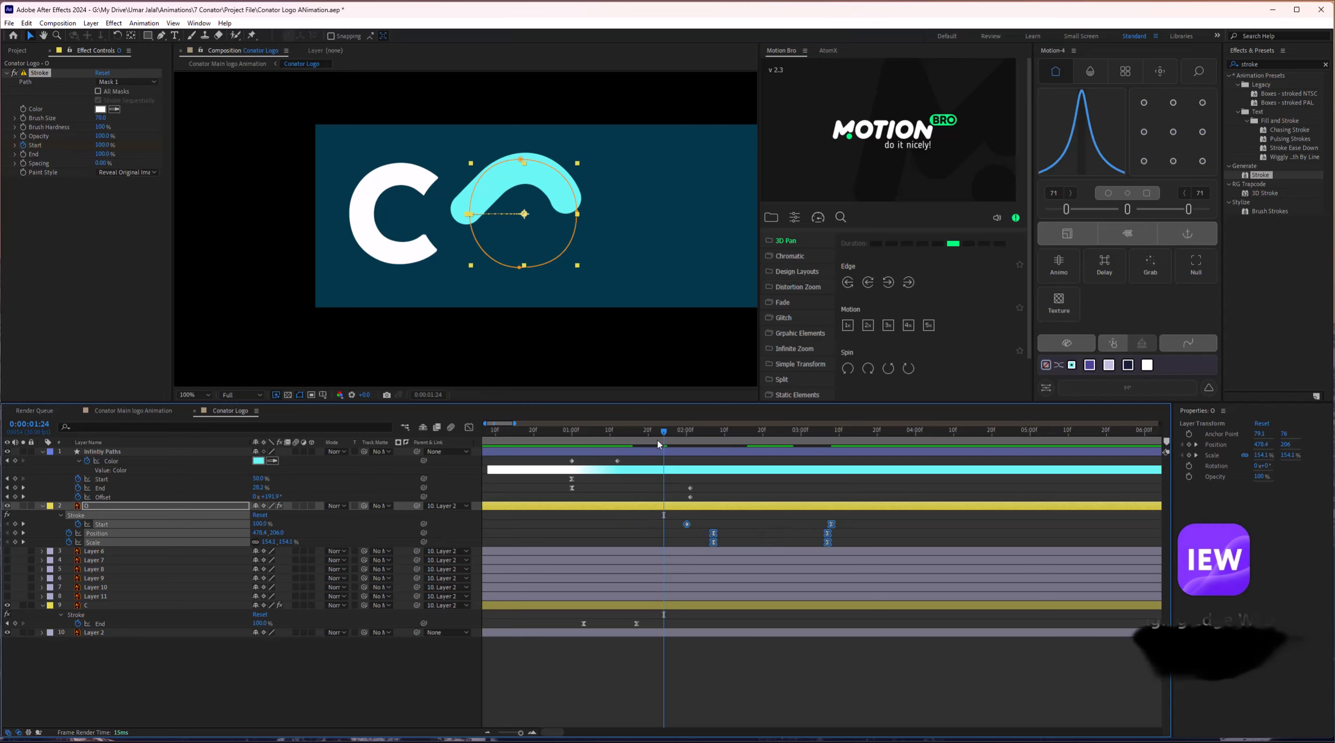
pyautogui.moveTo(659, 444); pyautogui.dragTo(688, 439)
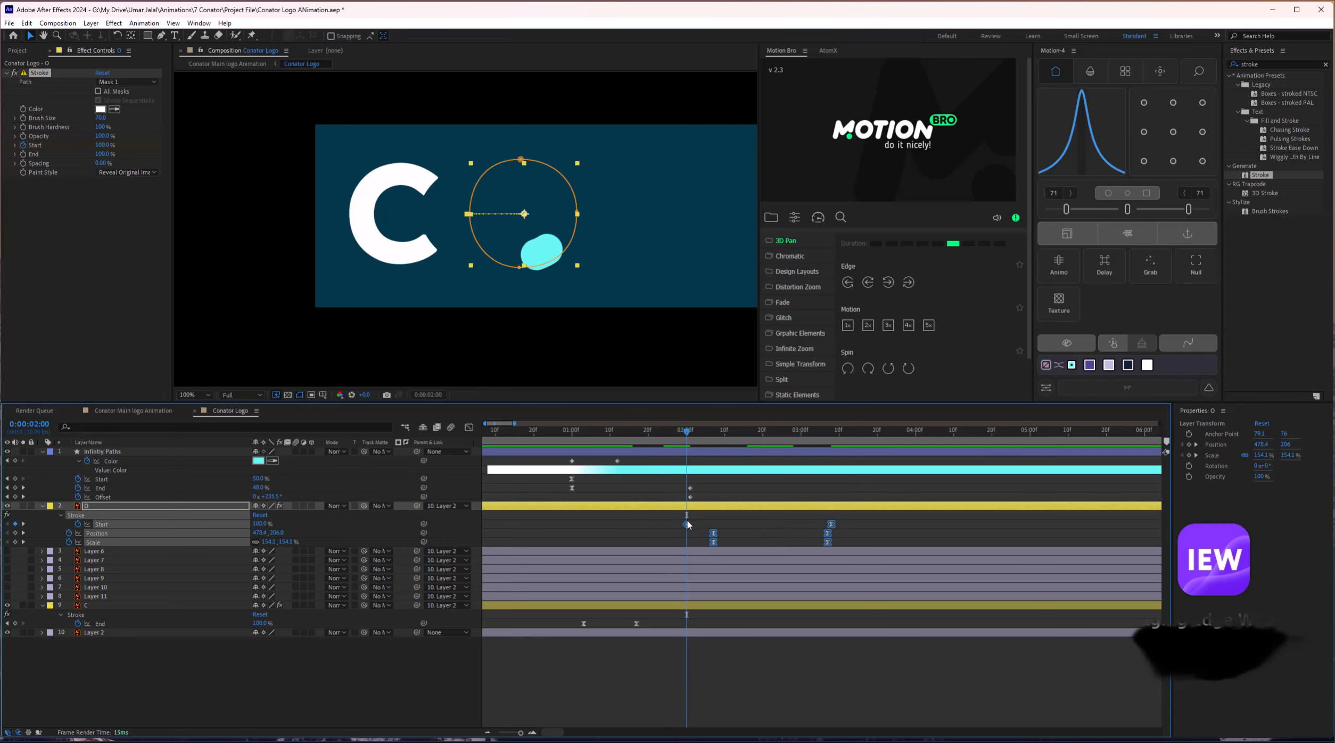
pyautogui.moveTo(688, 525); pyautogui.dragTo(665, 525)
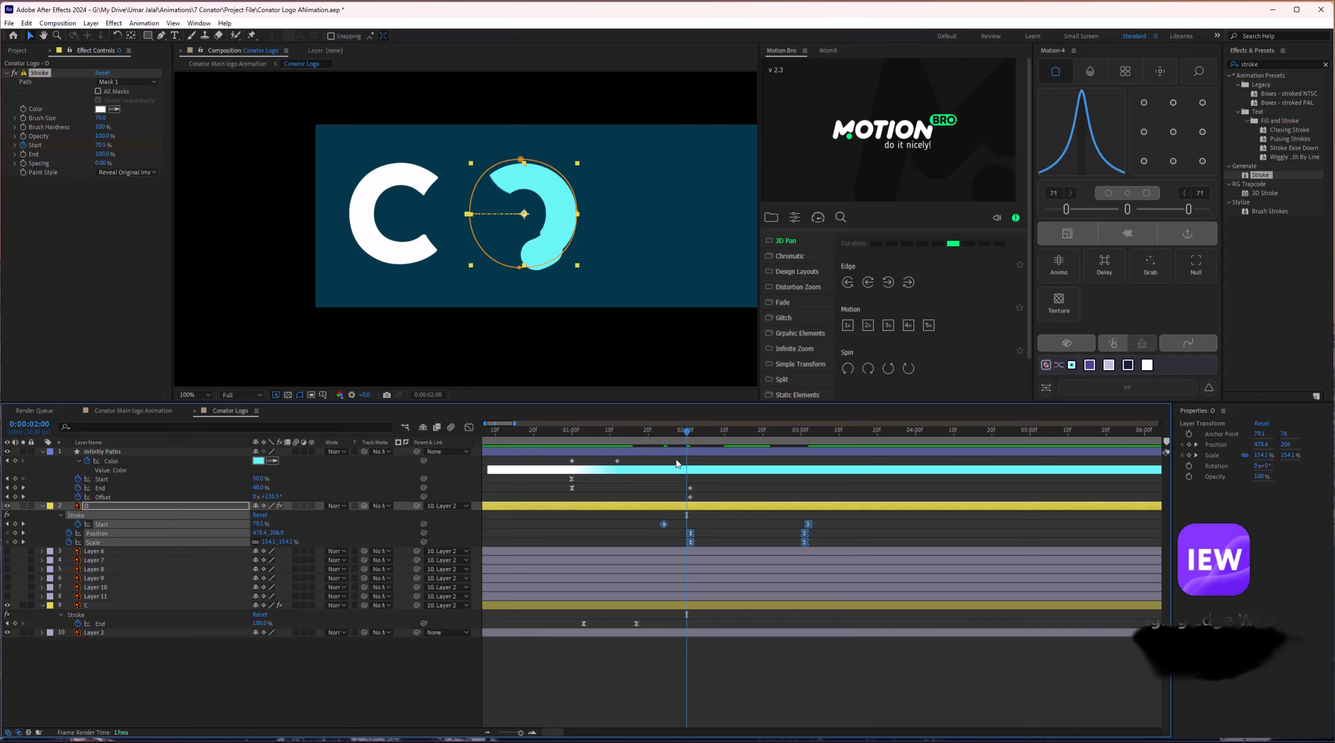
pyautogui.moveTo(682, 434); pyautogui.dragTo(594, 444)
pyautogui.press('space')
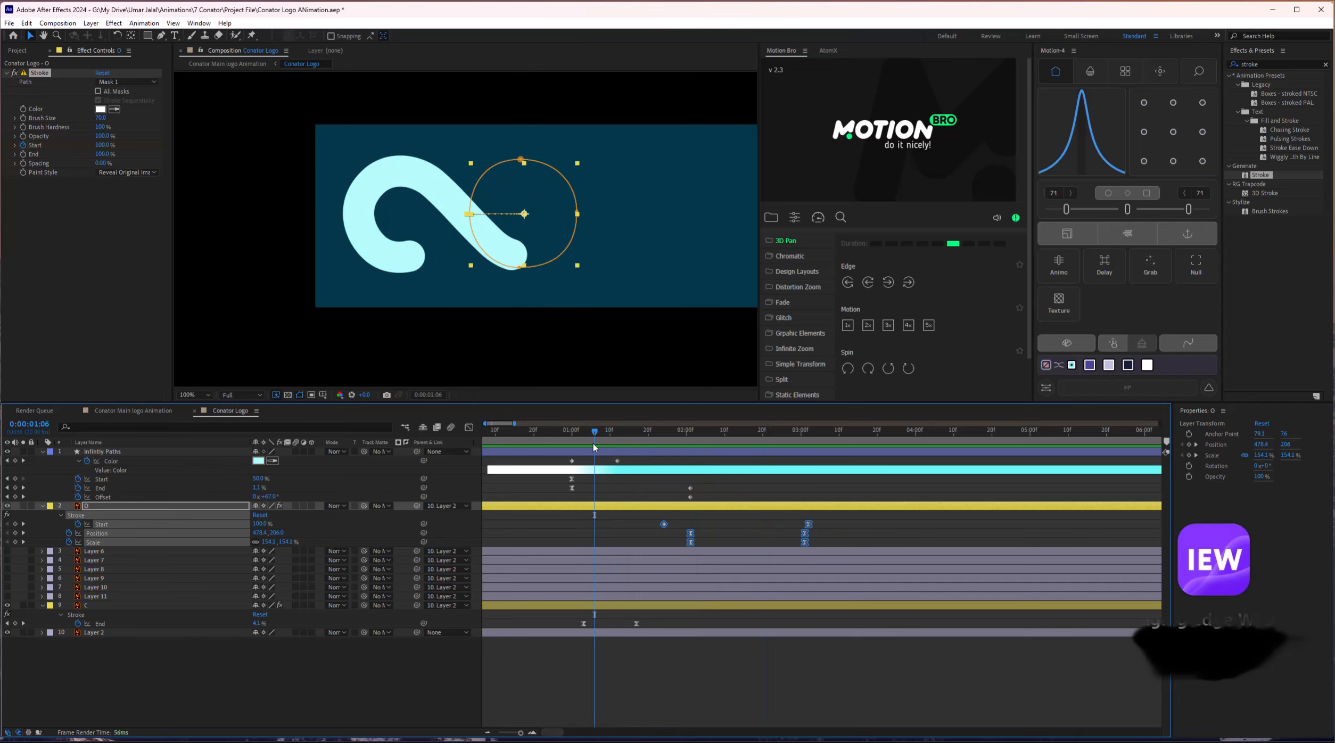
# Replay from 0:00:01:07 and move the infinity path's End keyframe to 0:00:01:00.
pyautogui.press('space')
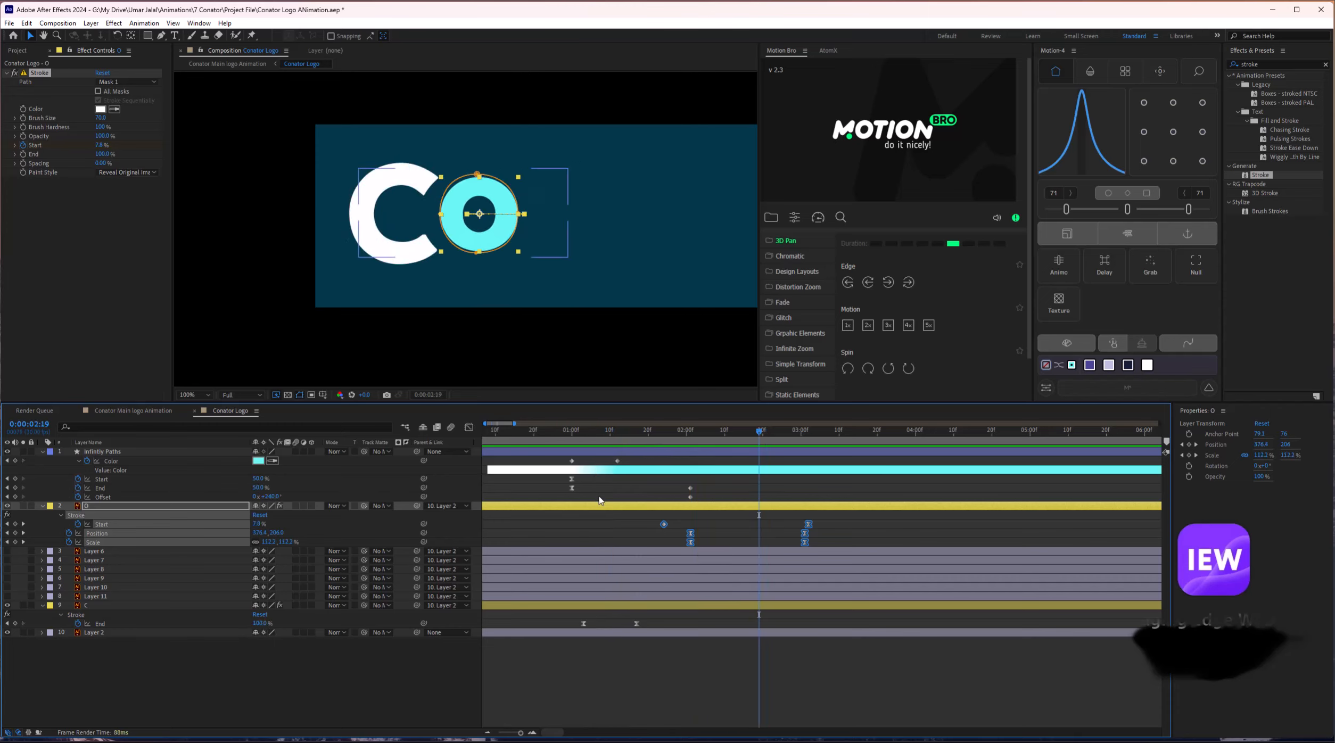
pyautogui.scroll(-3, 599, 500)
pyautogui.moveTo(558, 439); pyautogui.dragTo(527, 439)
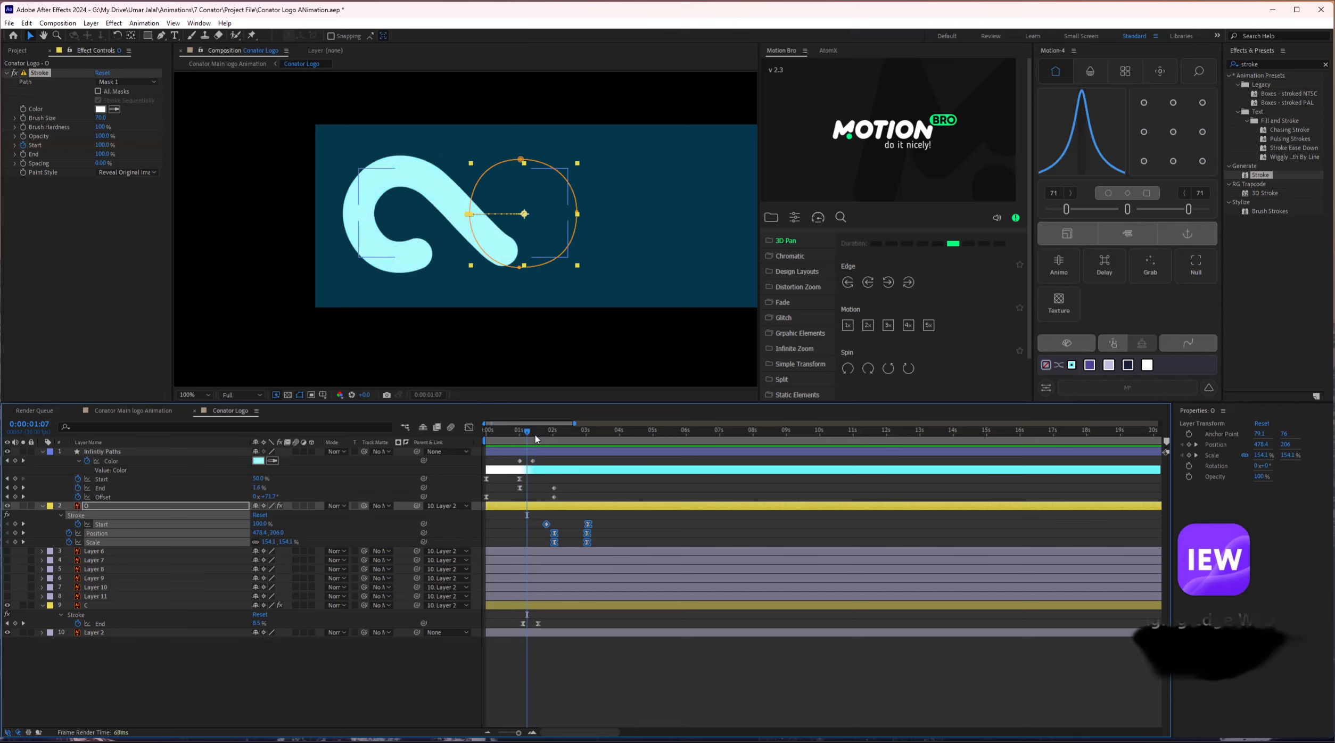
pyautogui.press('space')
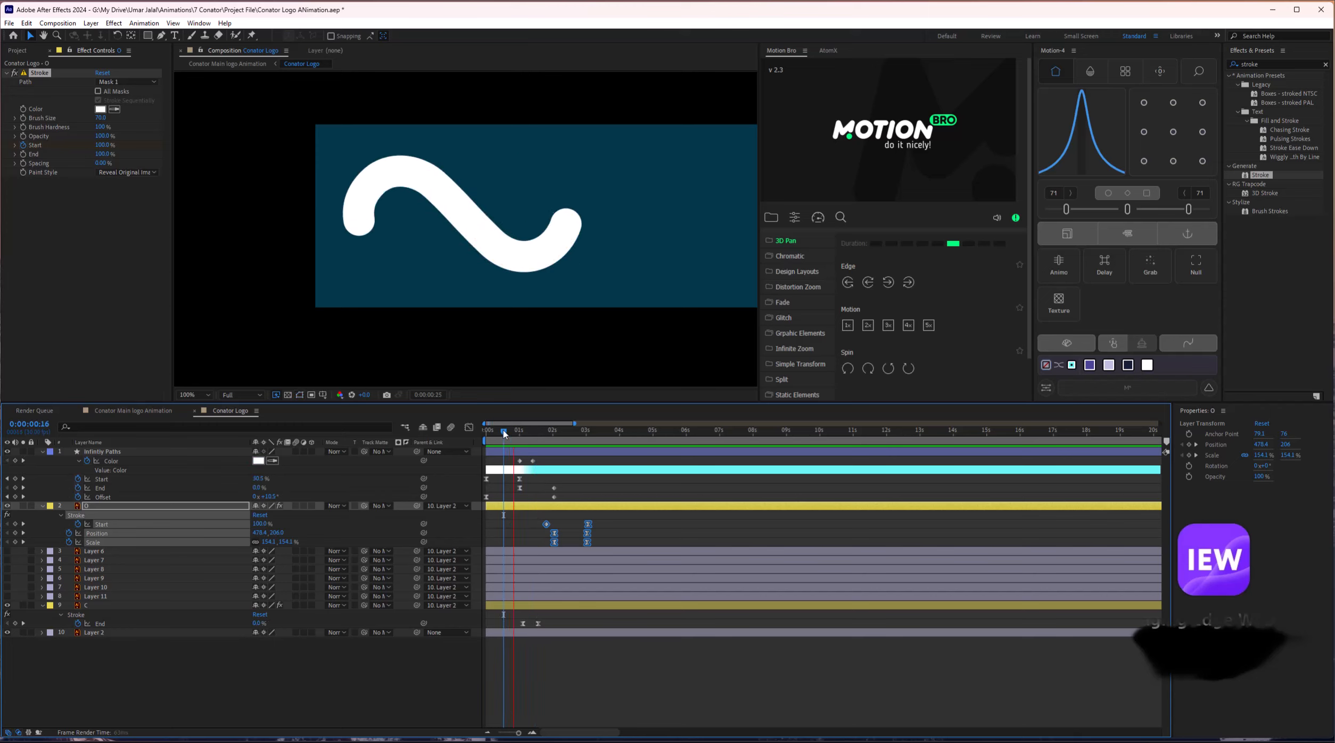
pyautogui.press('space')
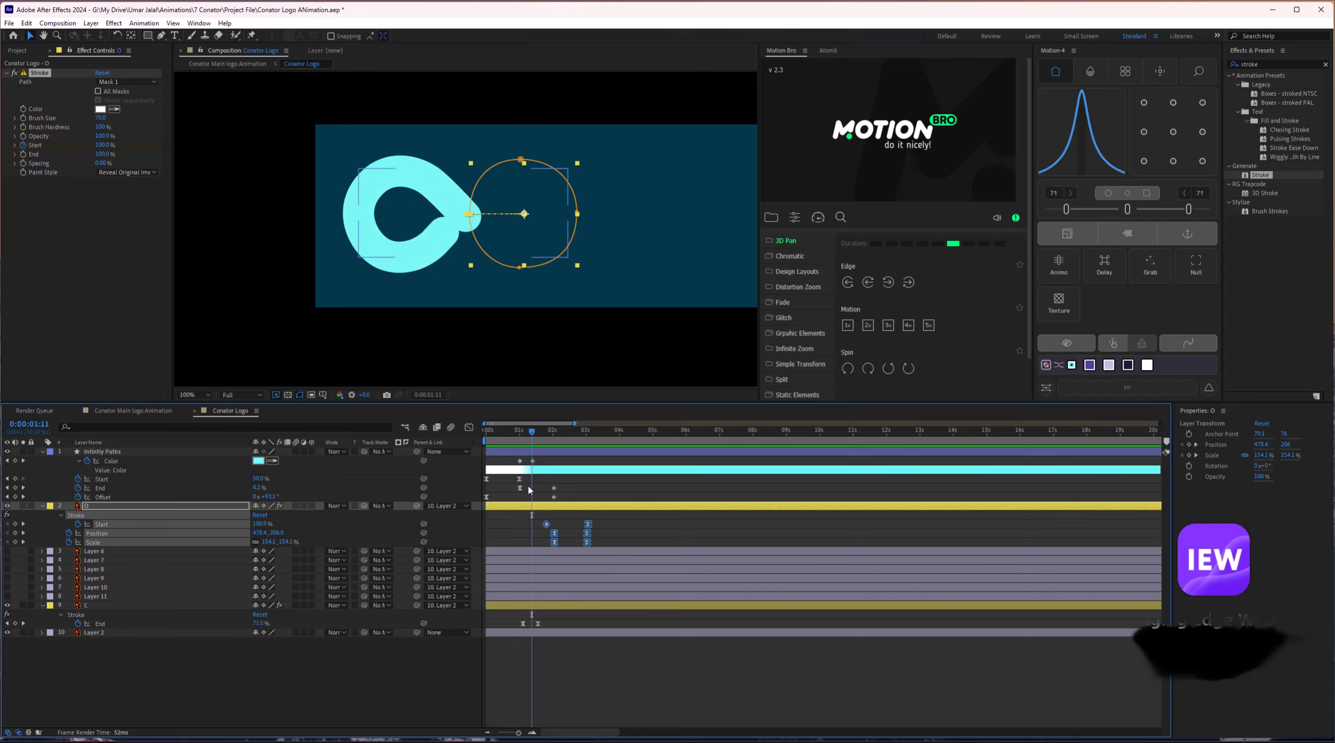
pyautogui.moveTo(520, 489); pyautogui.dragTo(528, 490)
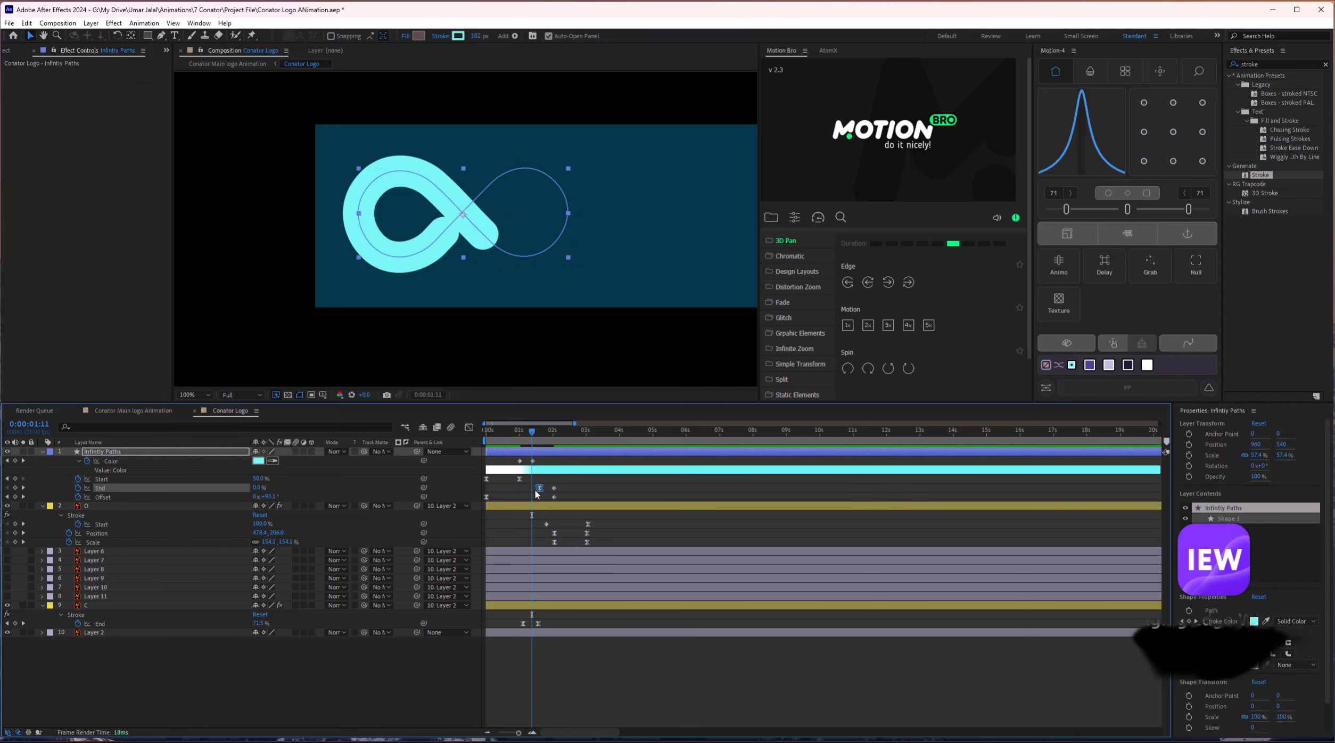
# Undo the stray Start keyframe move so Start stays at 0:00:01:00.
pyautogui.moveTo(521, 480); pyautogui.dragTo(545, 482)
pyautogui.hotkey('ctrl', 'z')
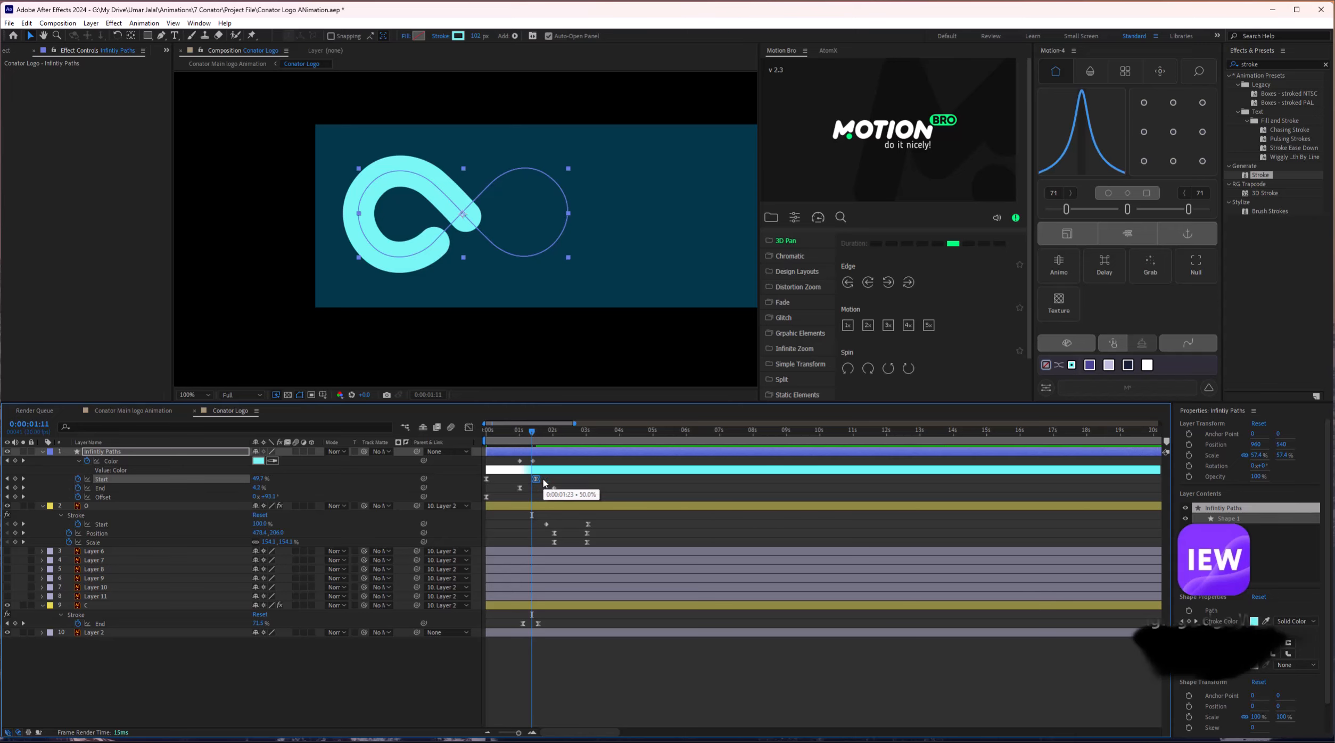
pyautogui.click(542, 480)
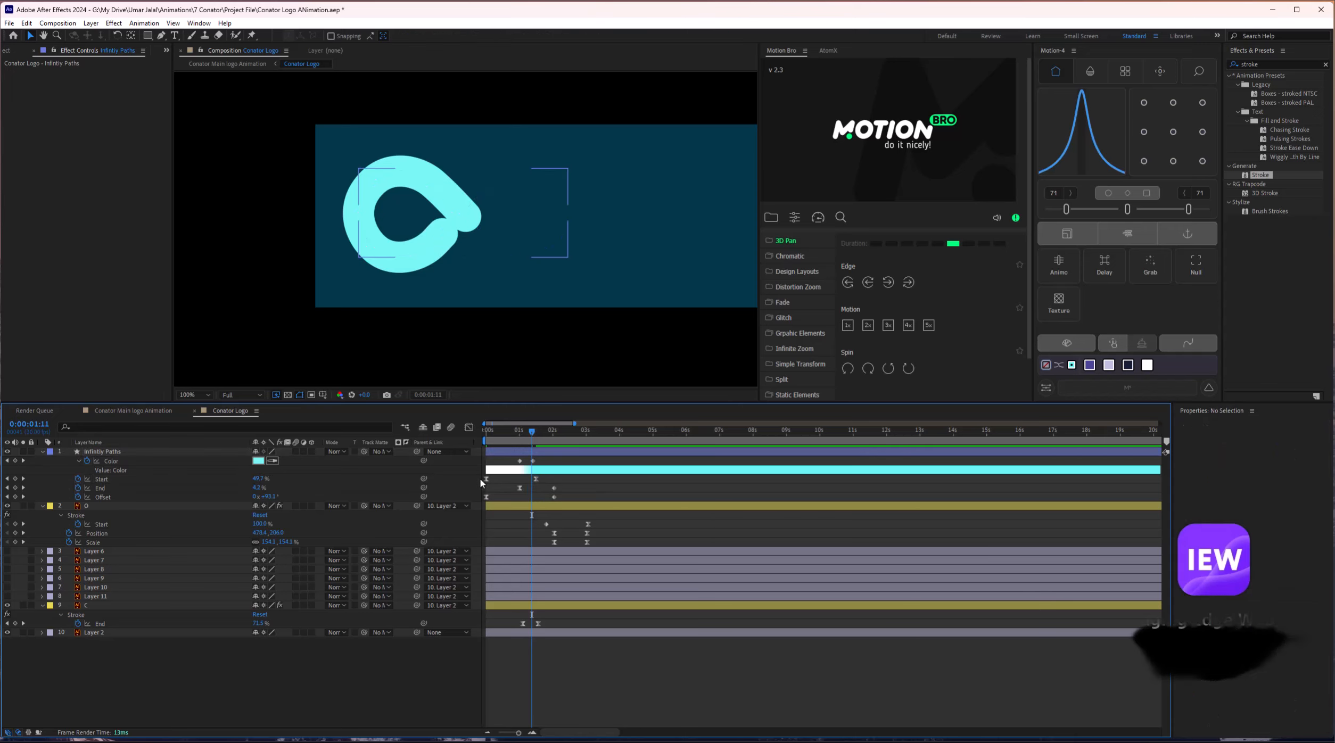
pyautogui.hotkey('ctrl', 'z')
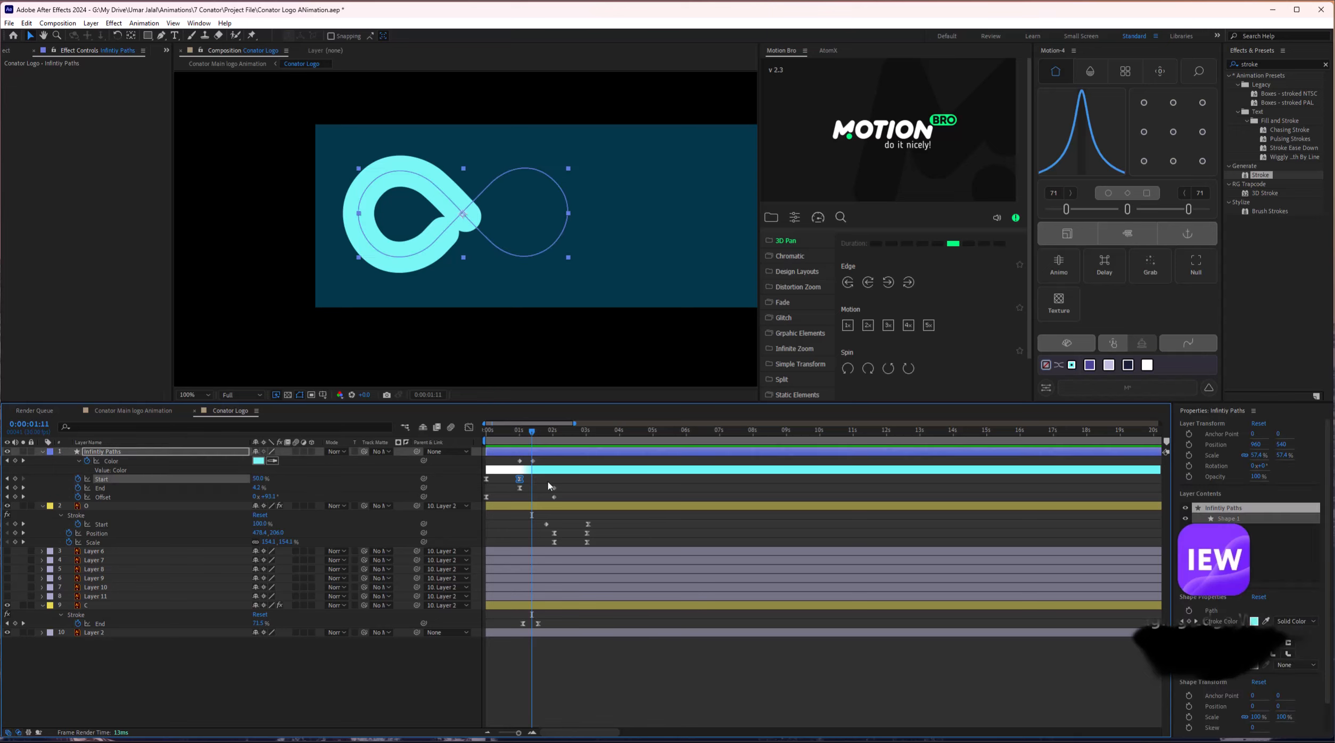
# Shift both stroke Color keyframes later to about 0:00:01:12.
pyautogui.click(137, 462)
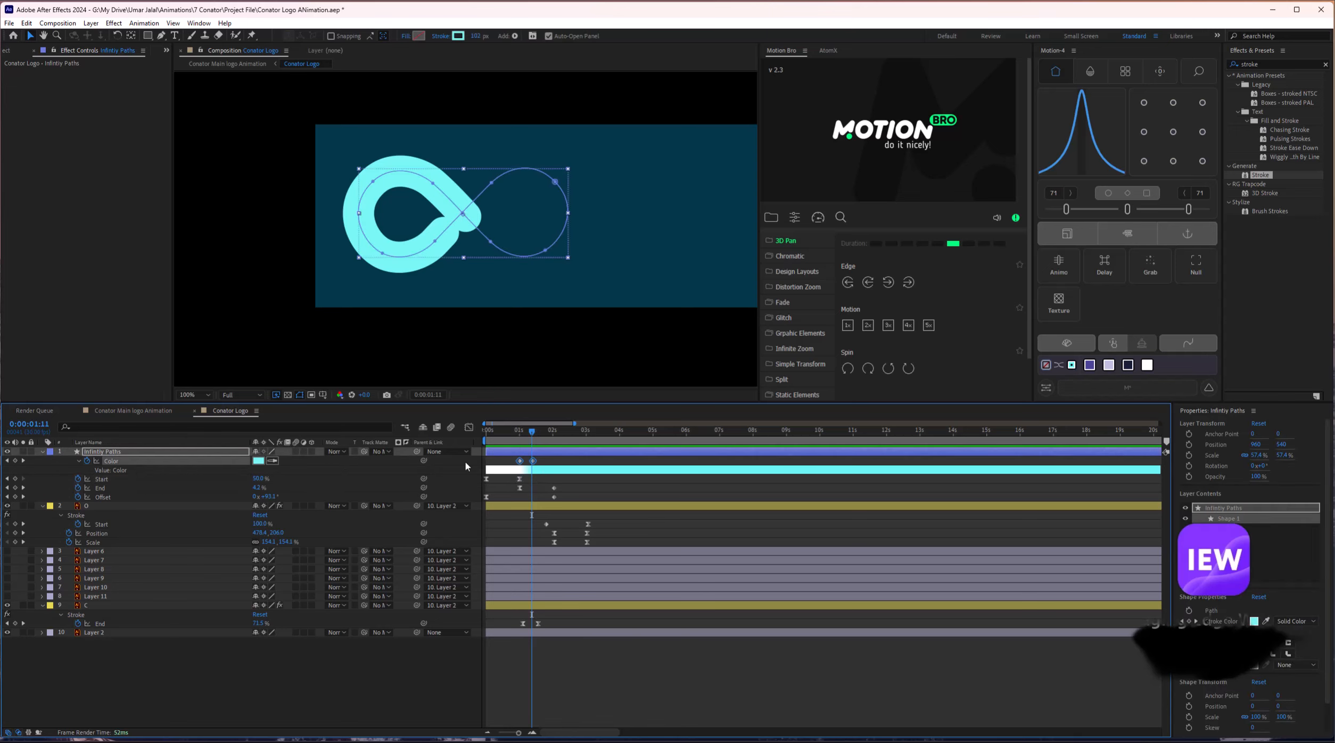
pyautogui.moveTo(535, 463); pyautogui.dragTo(549, 466)
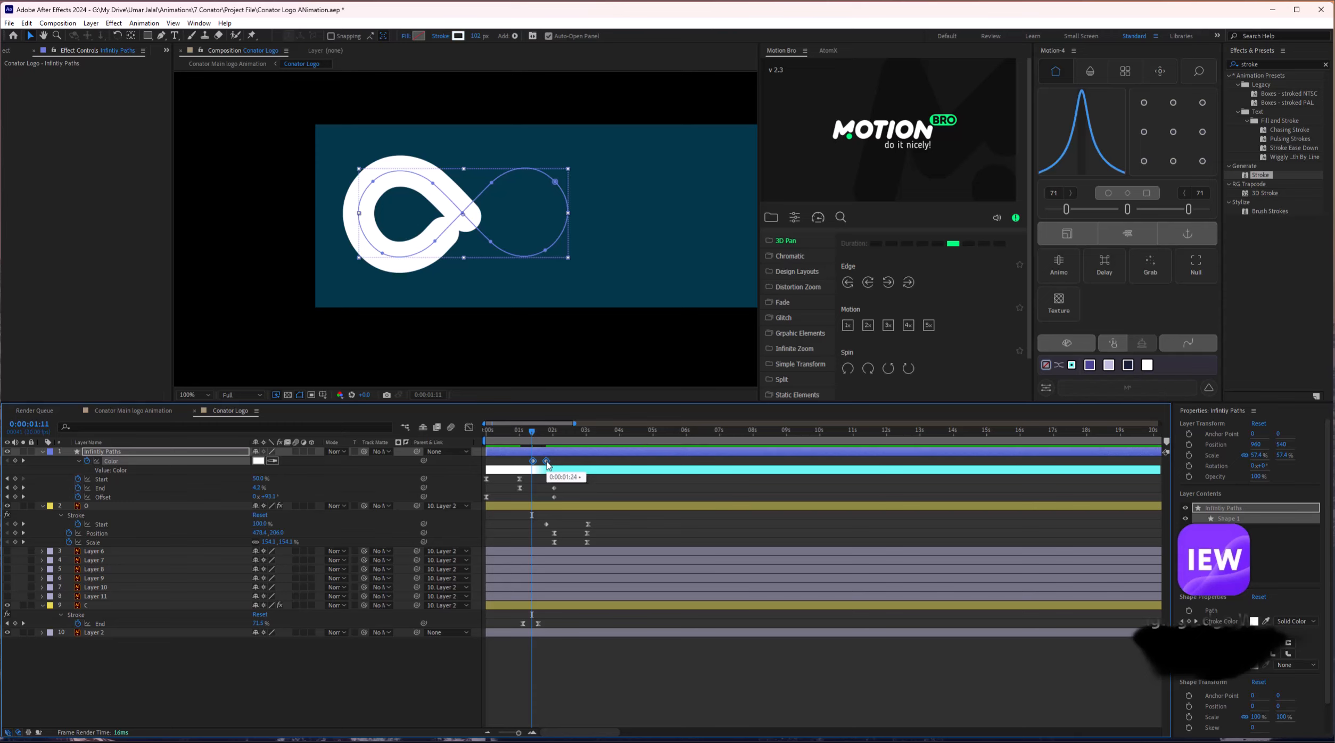
pyautogui.press('space')
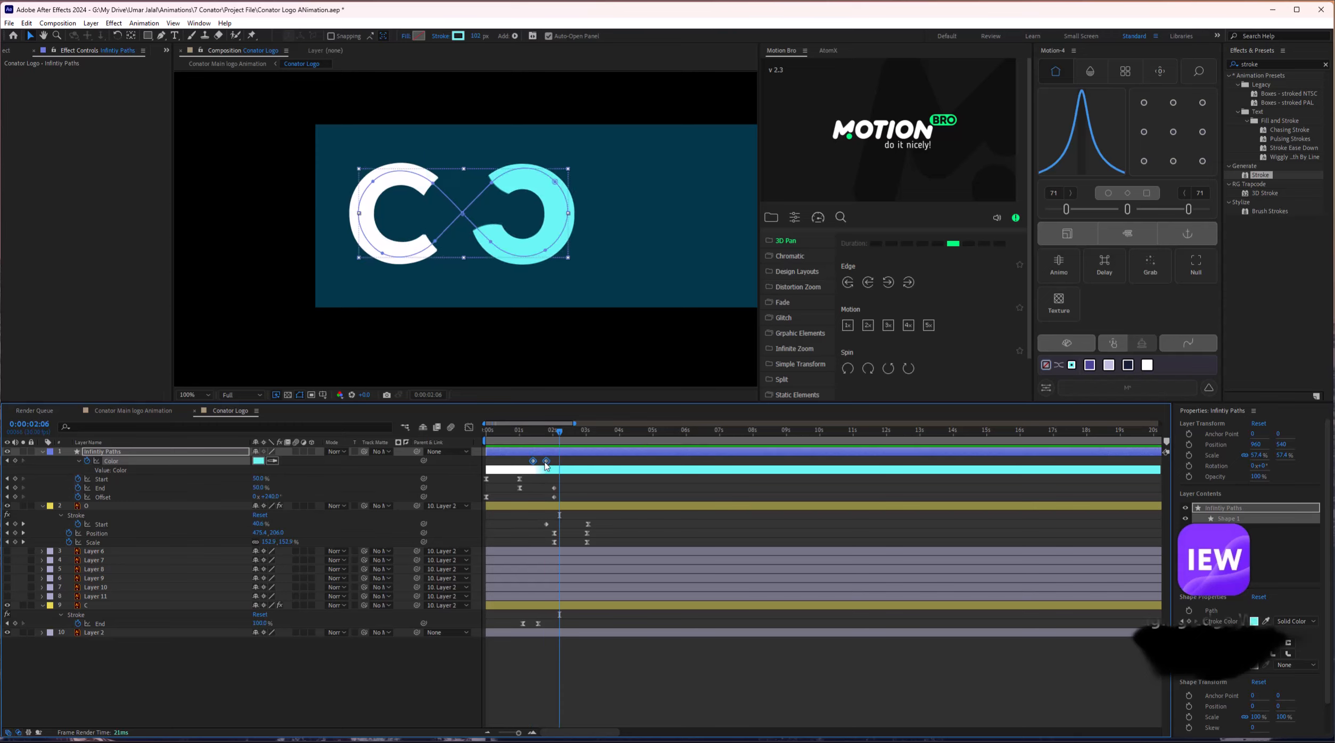
pyautogui.moveTo(545, 463); pyautogui.dragTo(486, 440)
# Preview the new white-to-cyan colour timing from 1:15 and from the start, checking 2:00.
pyautogui.click(536, 434)
pyautogui.press('space')
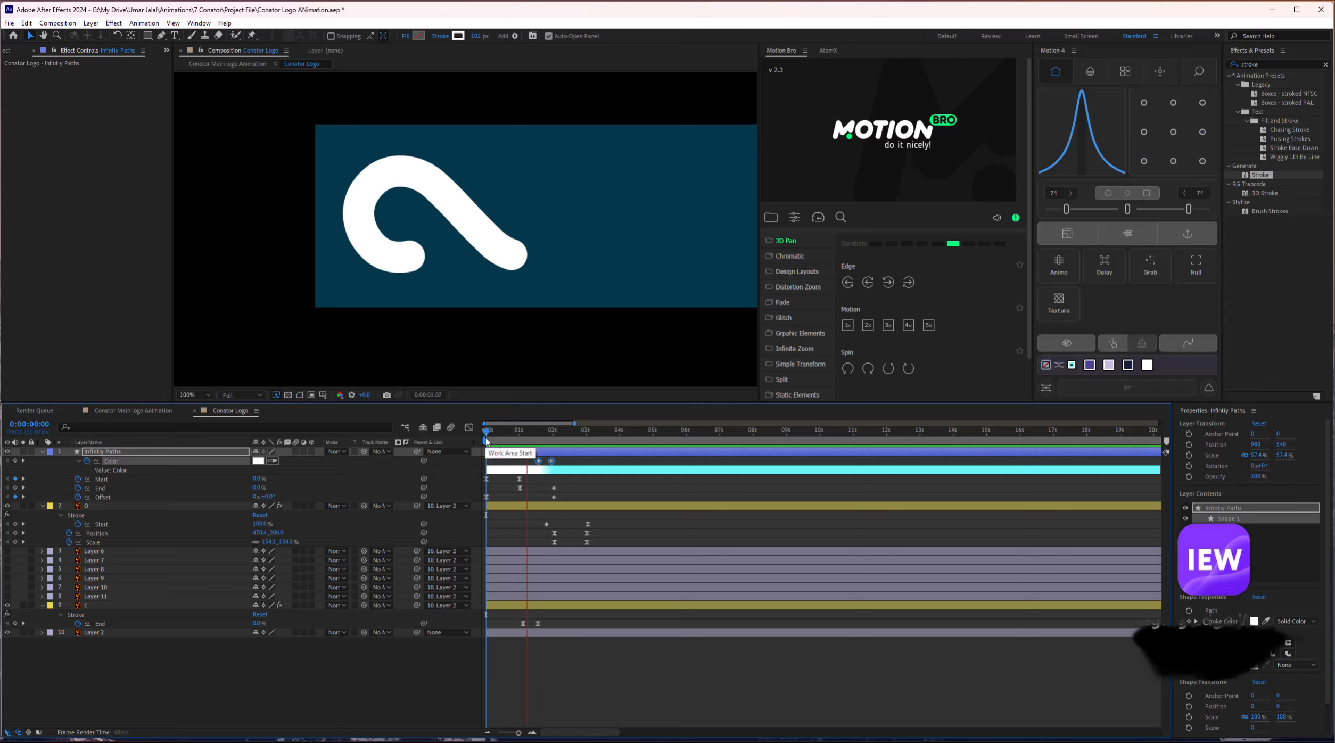
pyautogui.press('space')
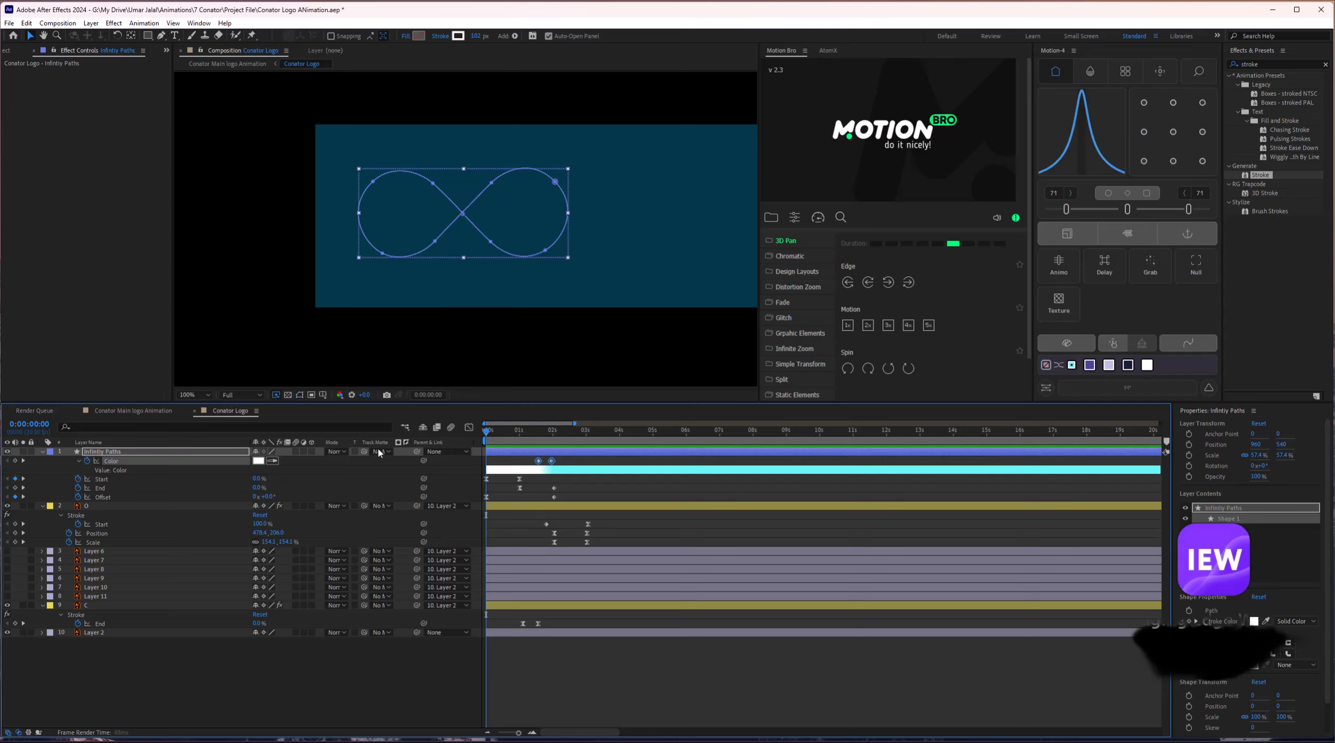
pyautogui.press('space')
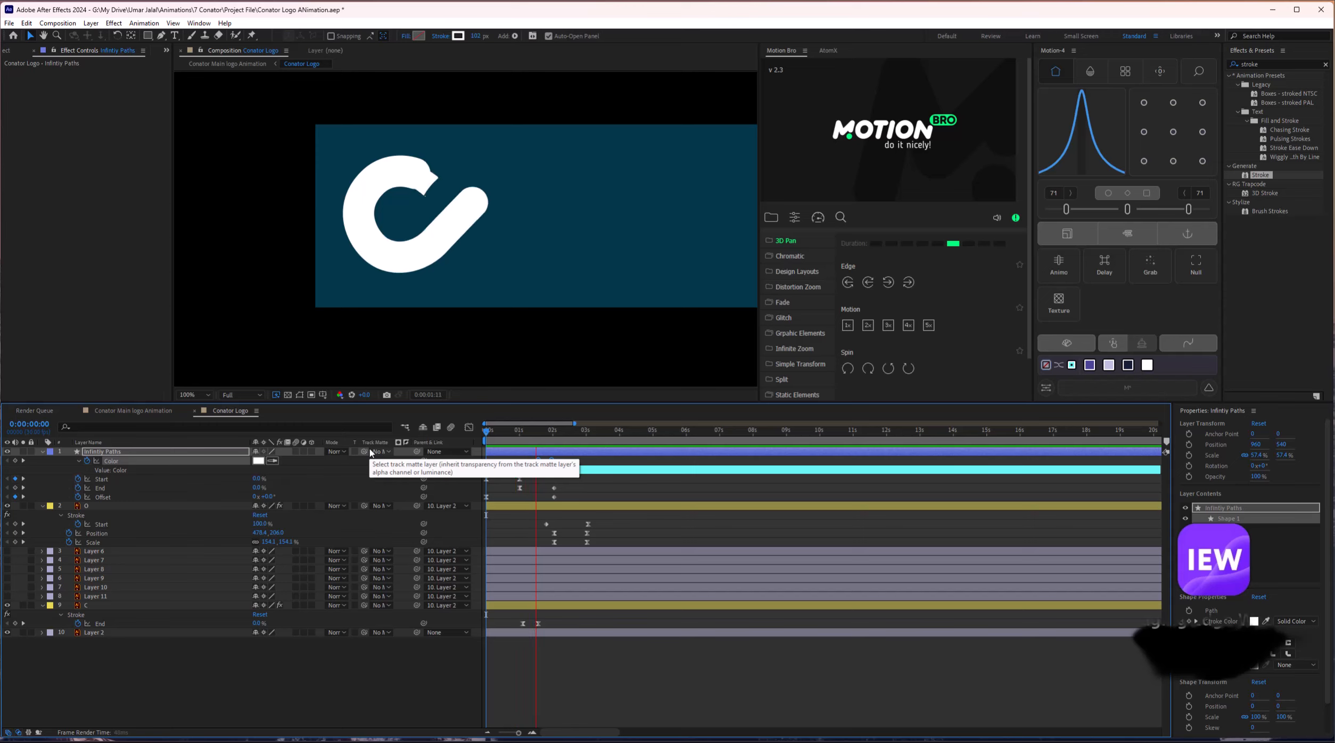
pyautogui.moveTo(527, 432); pyautogui.dragTo(550, 443)
pyautogui.scroll(1, 558, 521)
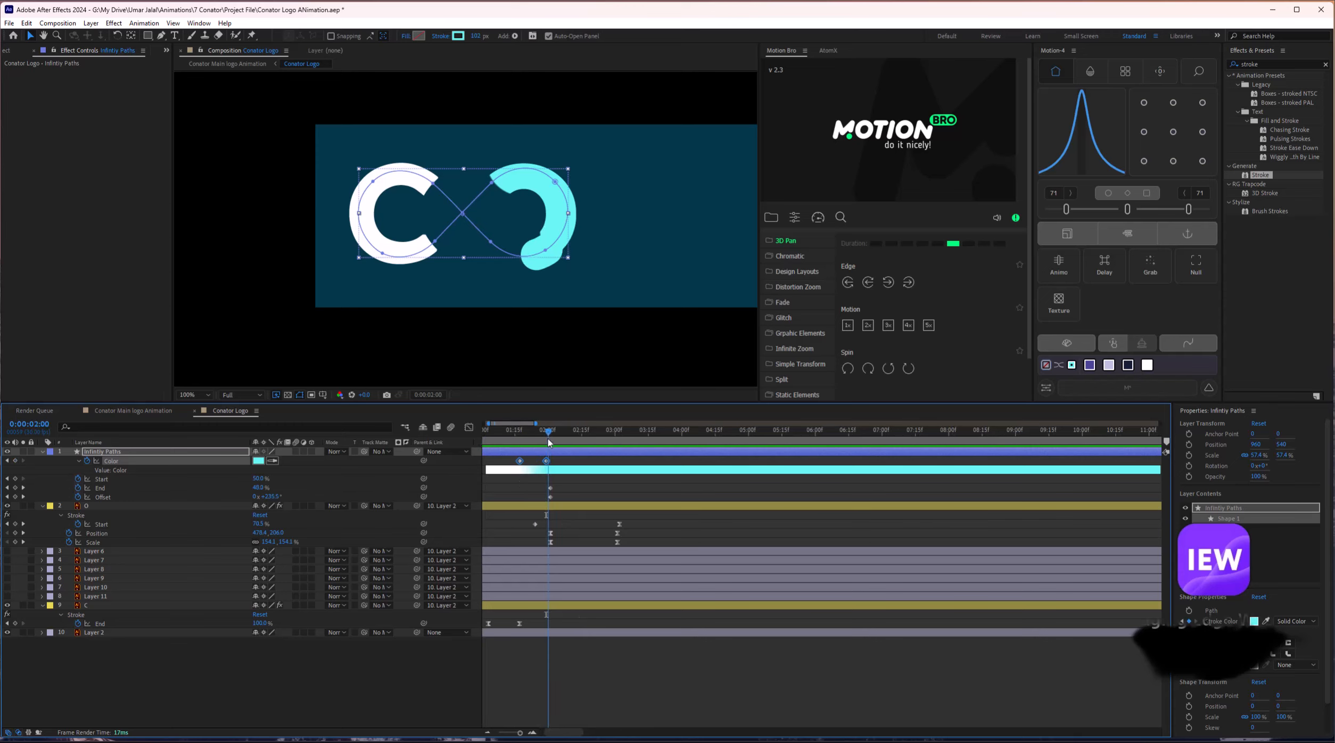
pyautogui.moveTo(549, 442); pyautogui.dragTo(535, 438)
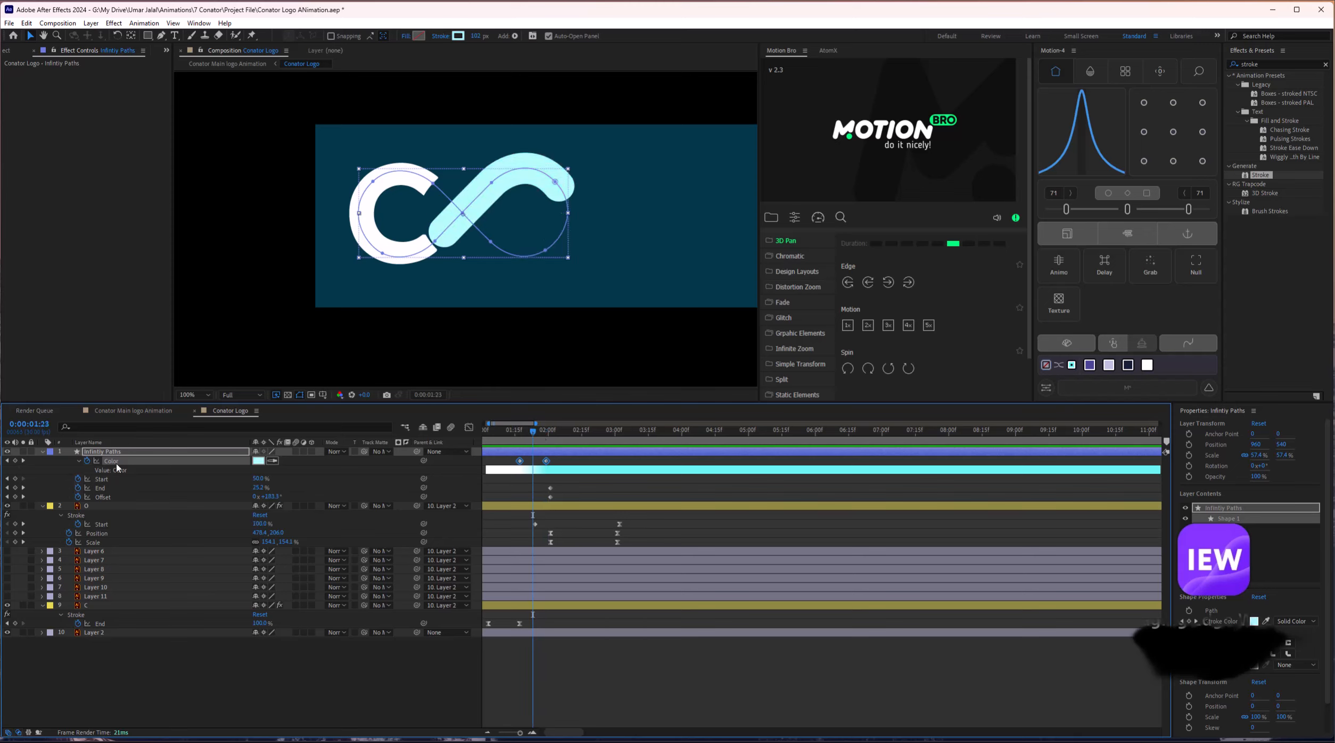
# Reveal Infinity Paths' Position and Scale and add keyframes for both.
pyautogui.click(99, 453)
pyautogui.hotkey('shift', 'p')
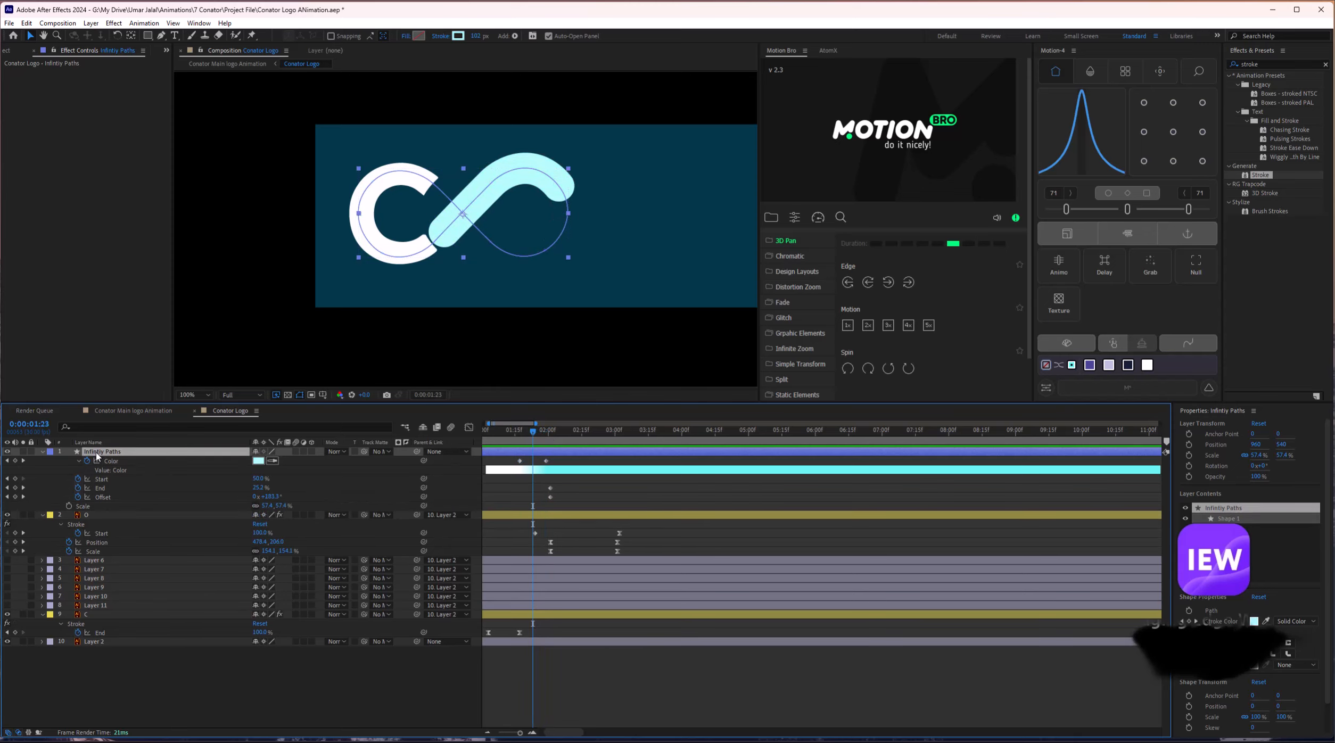
pyautogui.hotkey('shift', 's')
pyautogui.click(68, 506)
pyautogui.click(69, 515)
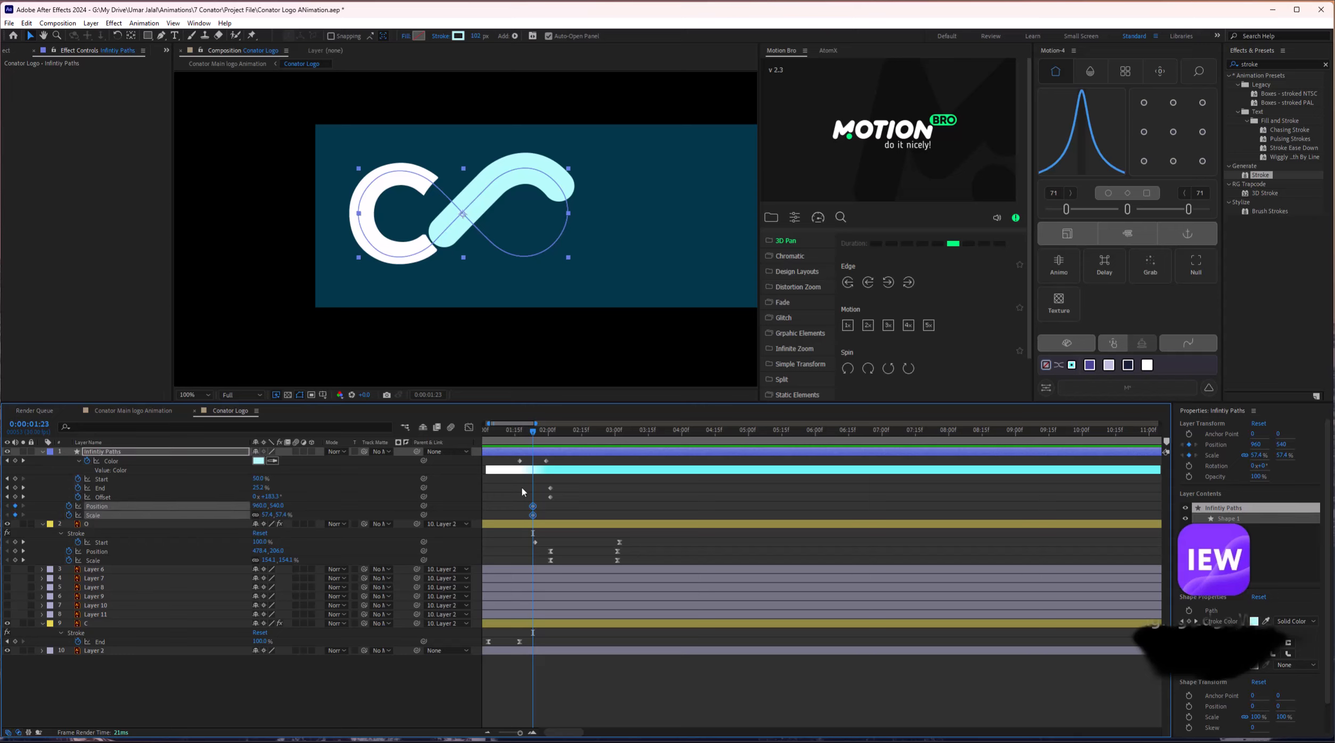
pyautogui.press('space')
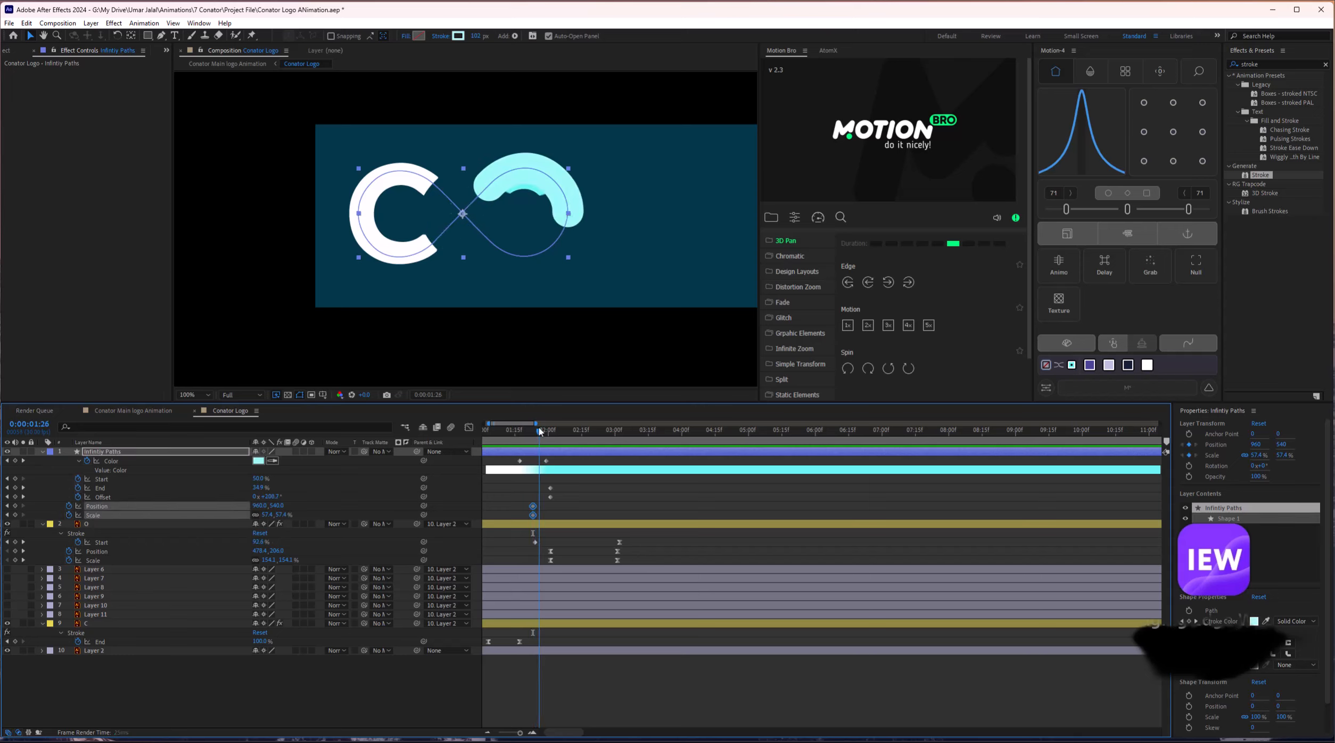
pyautogui.press('space')
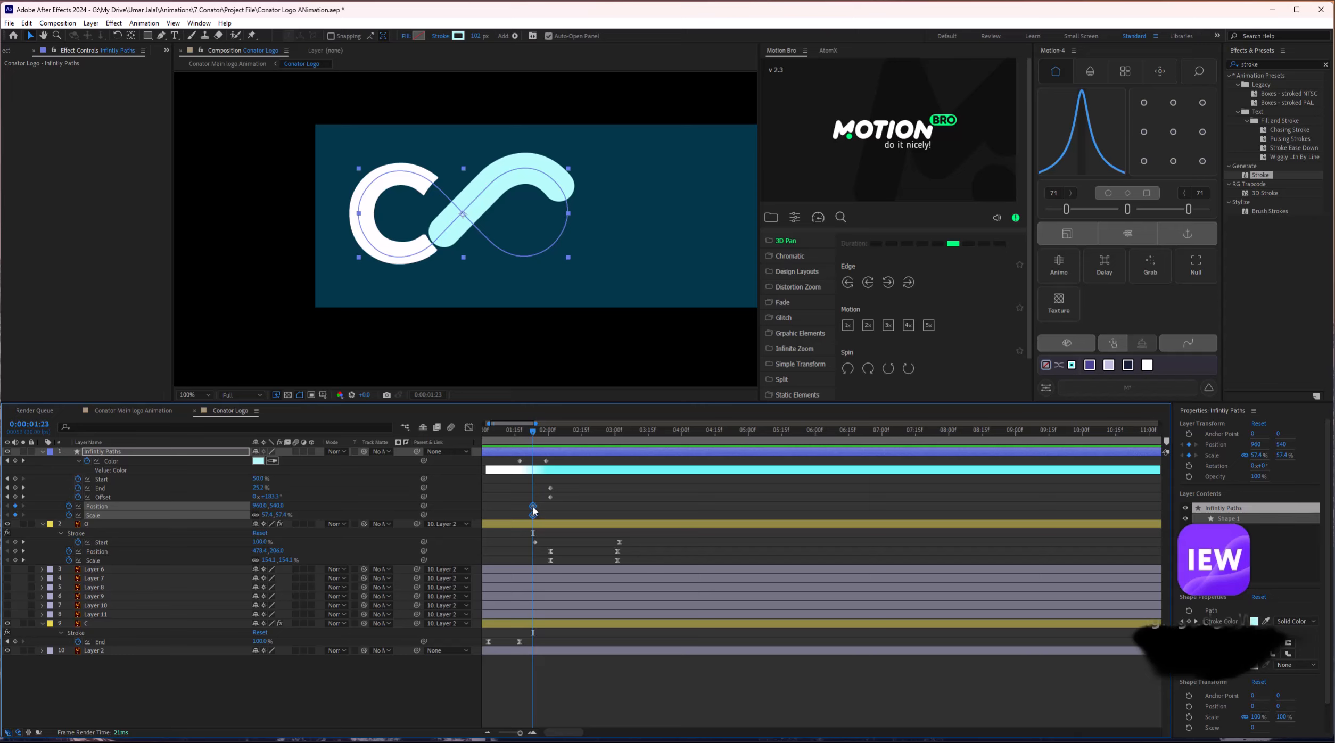
# Move those keyframes earlier, shrink the infinity to about 51% and shift it slightly right.
pyautogui.moveTo(534, 511); pyautogui.dragTo(520, 510)
pyautogui.moveTo(265, 515); pyautogui.dragTo(263, 514)
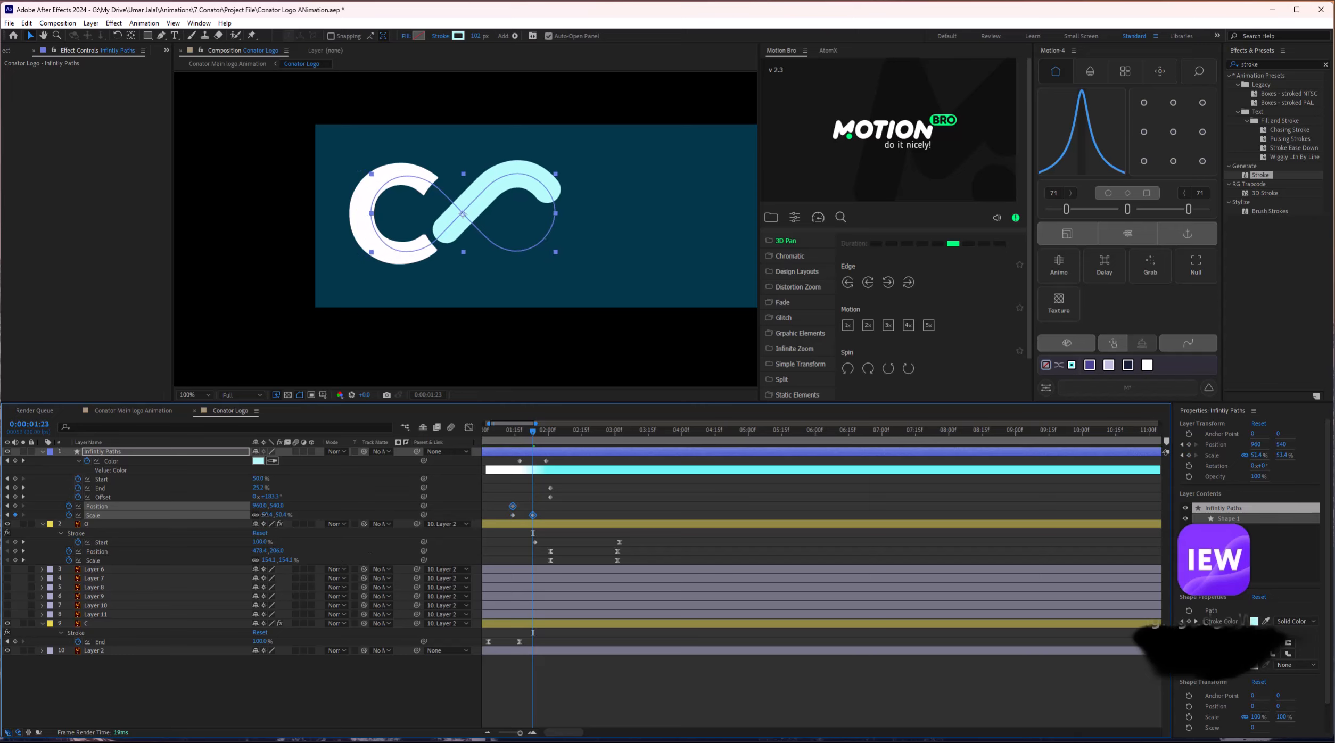
pyautogui.moveTo(482, 209); pyautogui.dragTo(487, 209)
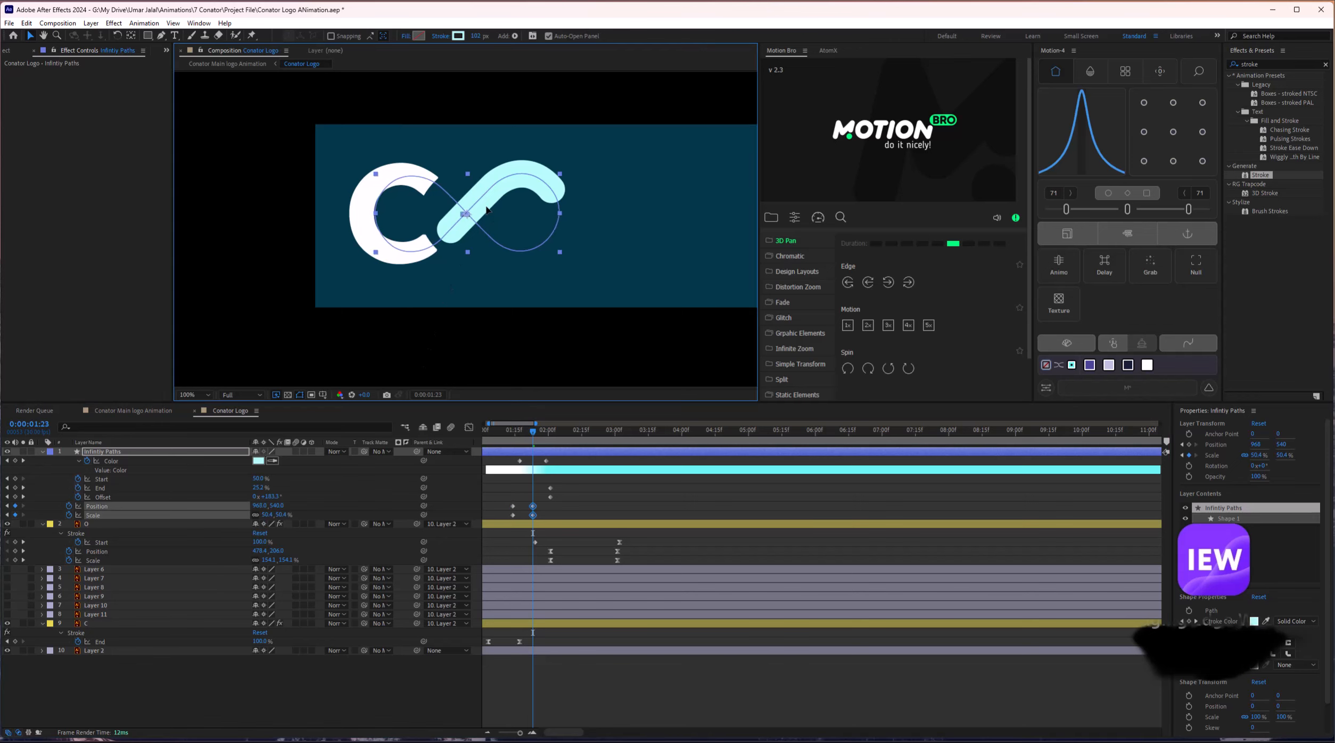
# Place the second Position and Scale keyframes at about 2:01 and enlarge the logo slightly.
pyautogui.moveTo(539, 445)
pyautogui.mouseDown()
pyautogui.moveTo(557, 438)
pyautogui.moveTo(533, 437)
pyautogui.mouseUp()
pyautogui.moveTo(544, 502)
pyautogui.mouseDown()
pyautogui.moveTo(528, 518)
pyautogui.moveTo(550, 510)
pyautogui.mouseUp()
pyautogui.click(552, 439)
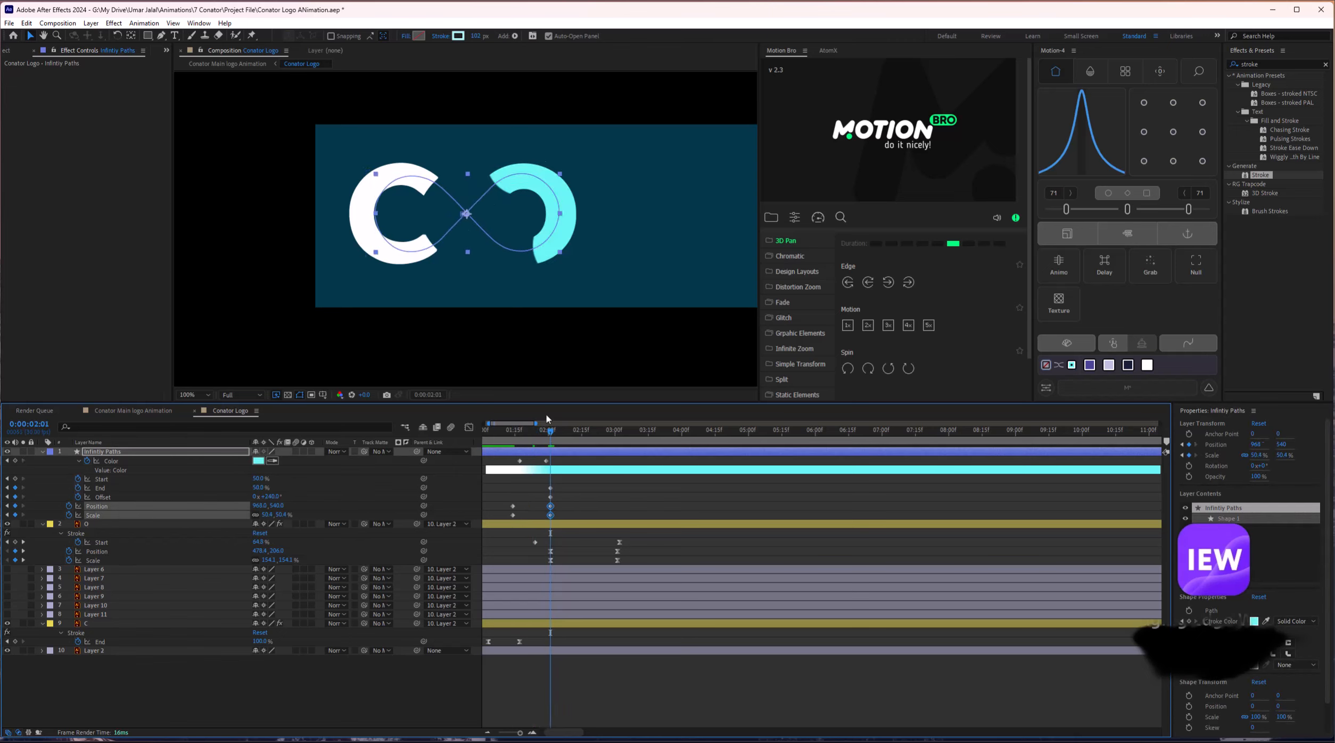
pyautogui.moveTo(549, 261); pyautogui.dragTo(619, 272)
# Set the infinity logo to 50.4% and nudge it down-right toward 969.5, 543.
pyautogui.click(586, 247)
pyautogui.moveTo(558, 226); pyautogui.dragTo(560, 230)
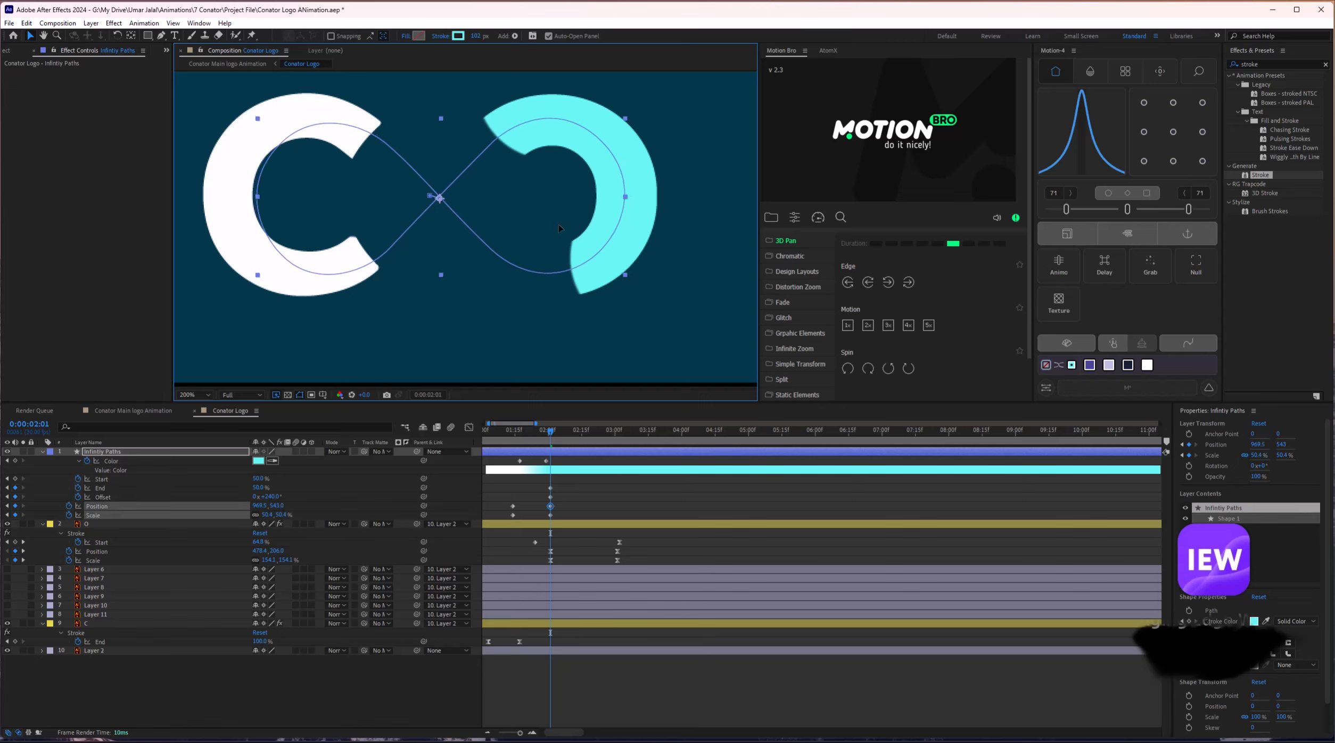
pyautogui.moveTo(543, 432)
pyautogui.mouseDown()
pyautogui.moveTo(514, 437)
pyautogui.moveTo(583, 438)
pyautogui.moveTo(537, 437)
pyautogui.moveTo(555, 441)
pyautogui.mouseUp()
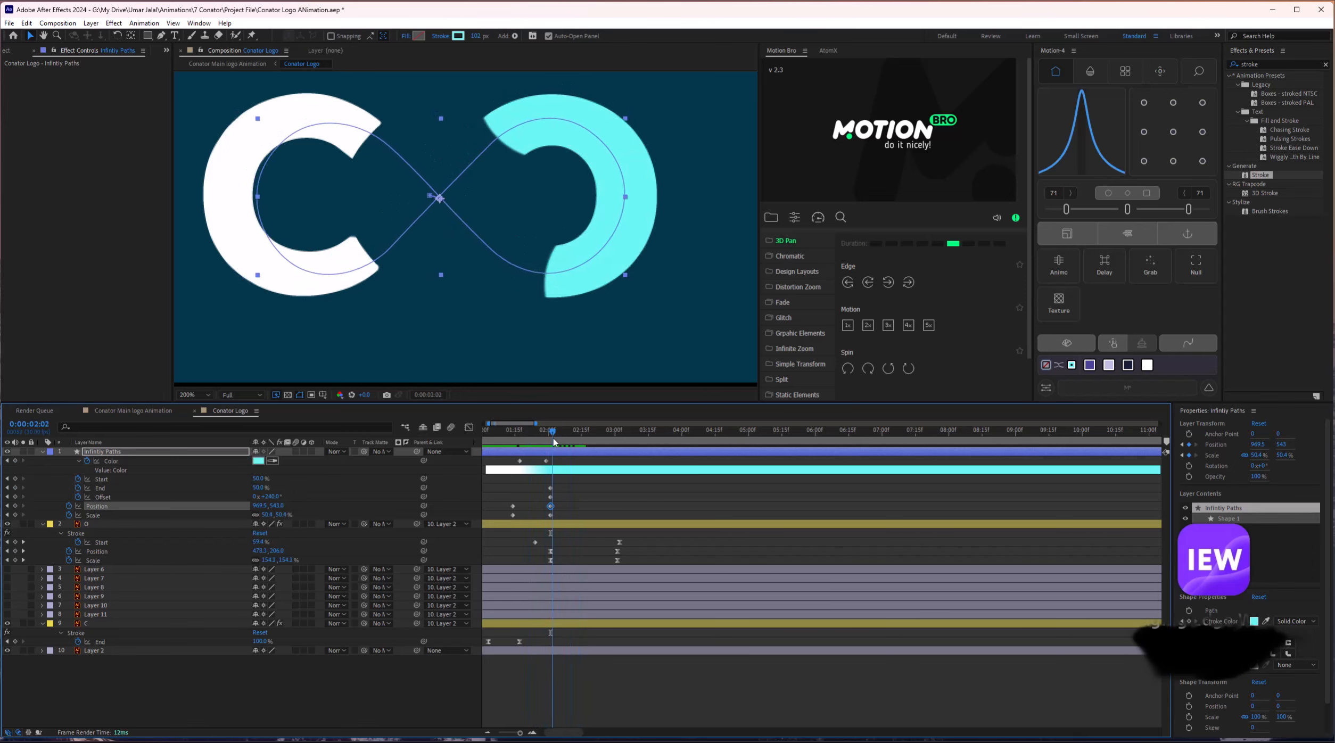
# Raise the Scale keyframe to 51.1% and retime the Offset and Position keyframes.
pyautogui.click(107, 497)
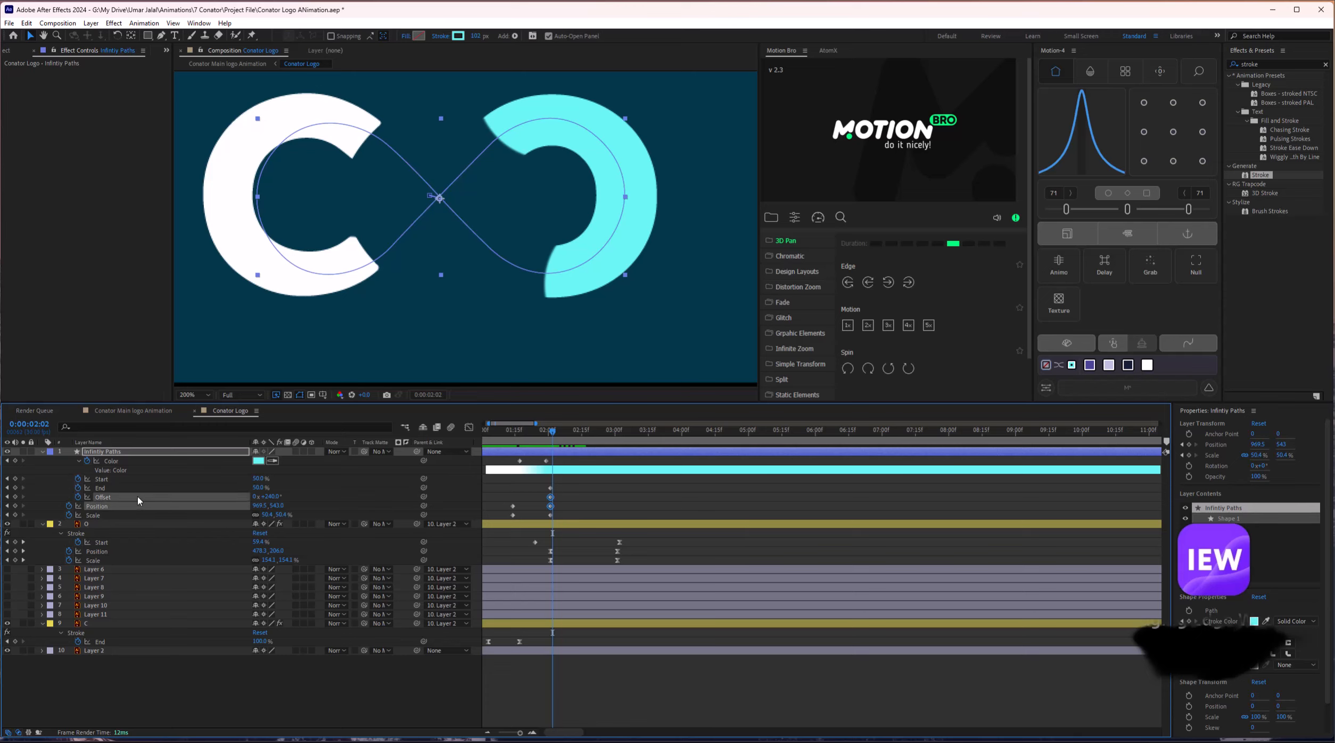
pyautogui.moveTo(551, 515); pyautogui.dragTo(560, 491)
pyautogui.click(550, 497)
pyautogui.moveTo(554, 435); pyautogui.dragTo(493, 447)
# Preview the logo forming from 1:07 with the viewer zoomed to 100%.
pyautogui.press('space')
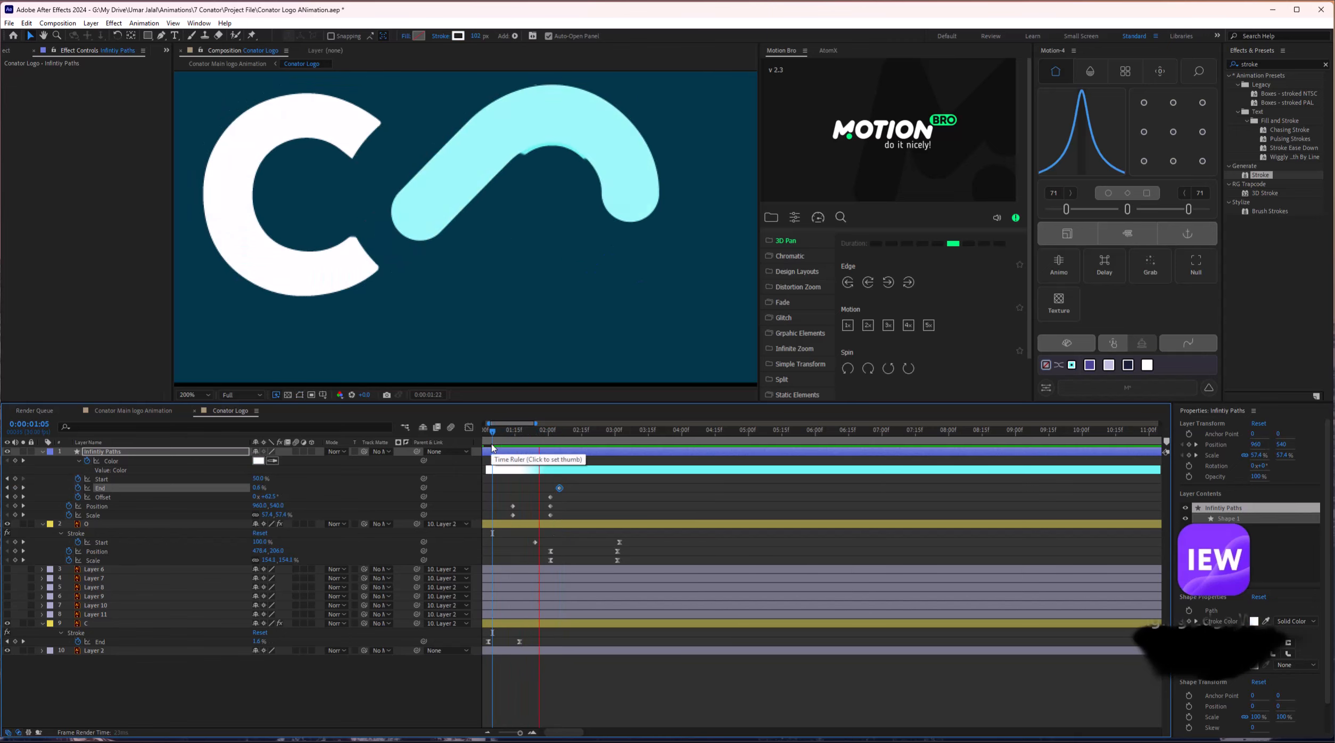
pyautogui.press('space')
pyautogui.press(',')
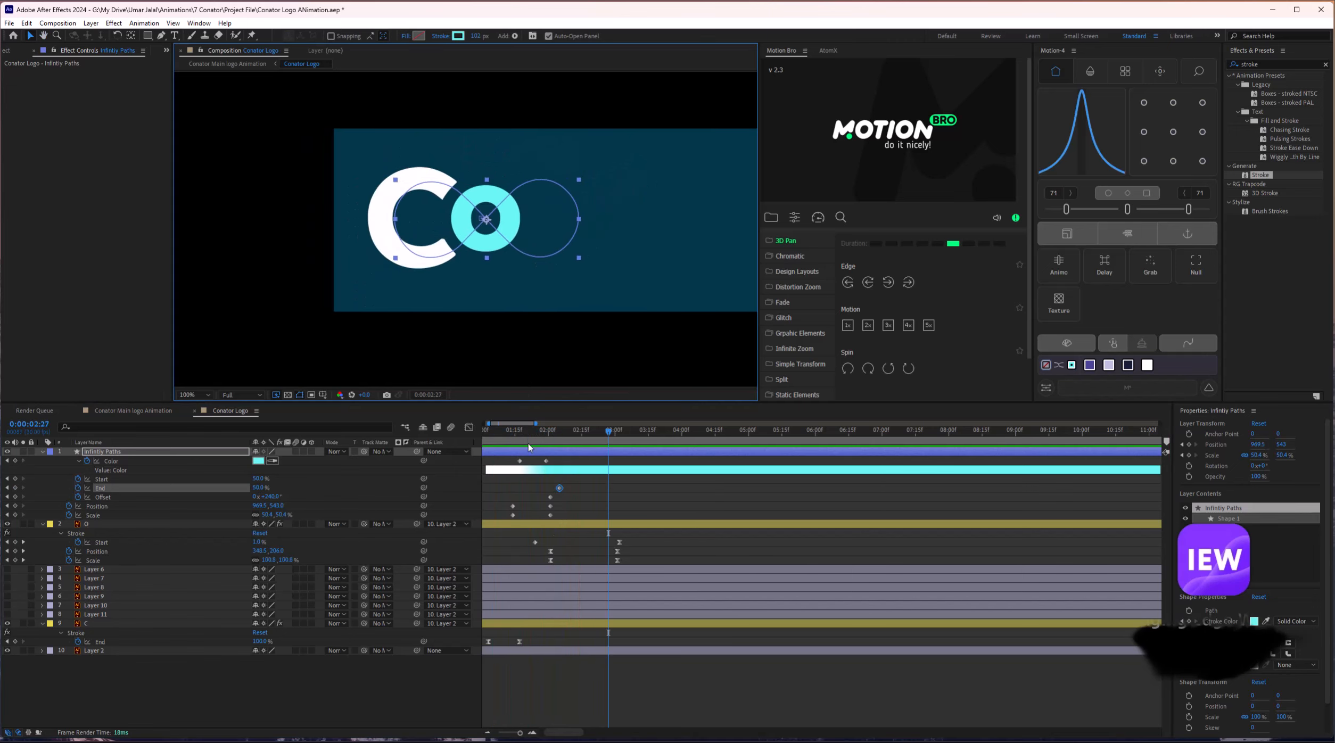
pyautogui.moveTo(537, 441); pyautogui.dragTo(494, 444)
pyautogui.press('space')
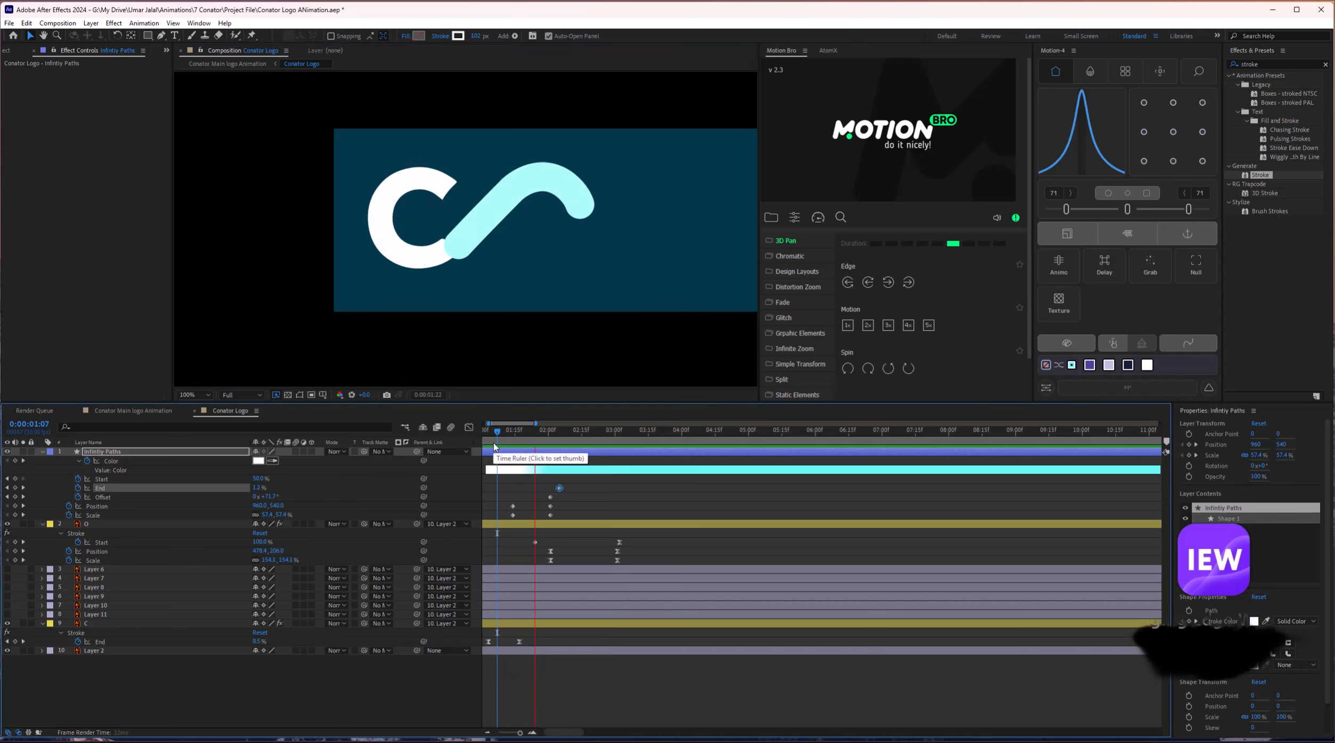
pyautogui.press('space')
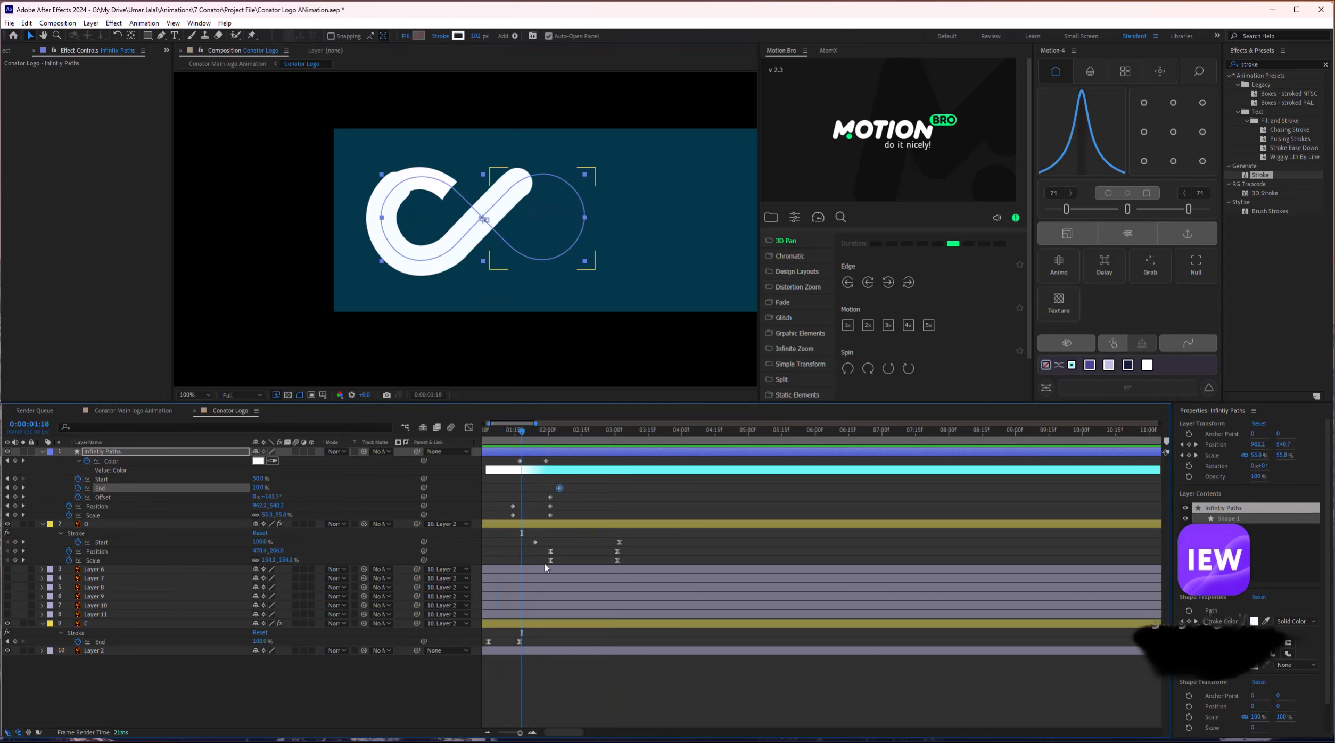
# Move layer O's Position and Scale keyframes earlier to 1:24 and preview from 1:08.
pyautogui.moveTo(544, 546)
pyautogui.mouseDown()
pyautogui.moveTo(556, 563)
pyautogui.moveTo(537, 556)
pyautogui.mouseUp()
pyautogui.press('space')
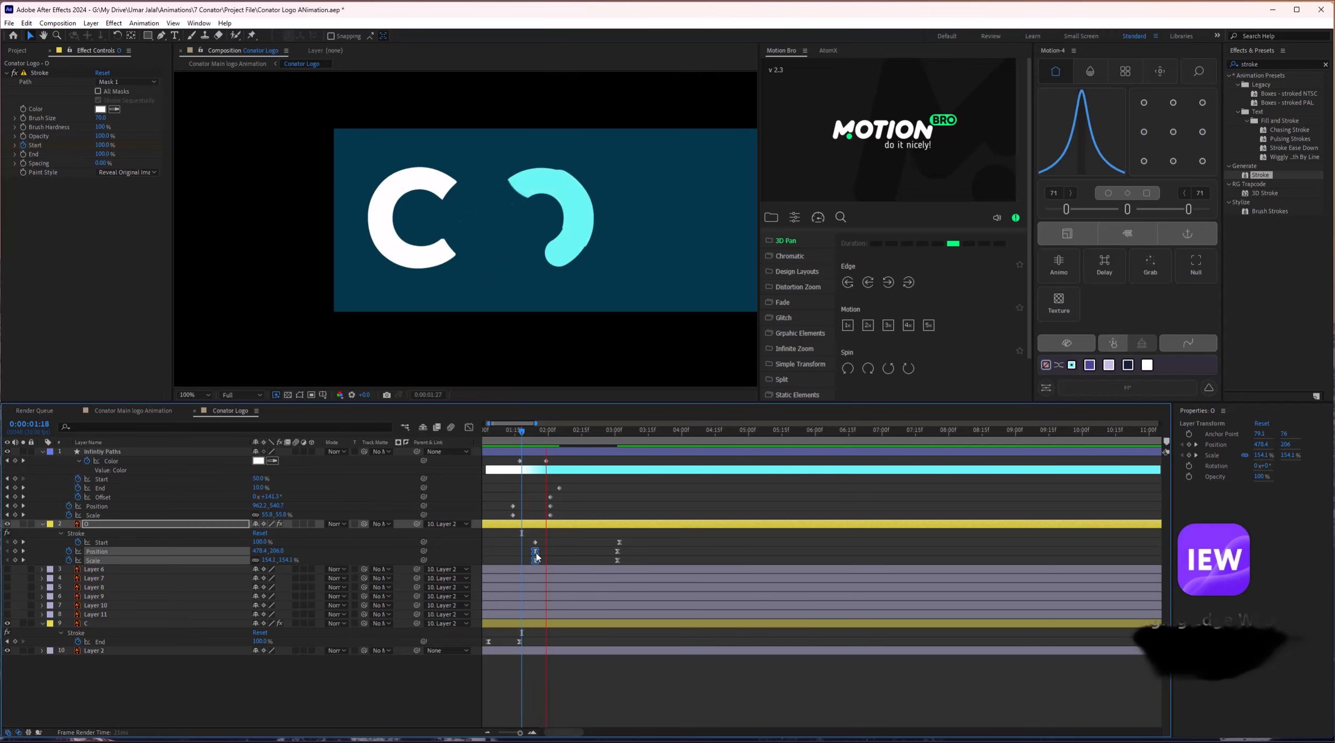
pyautogui.click(499, 433)
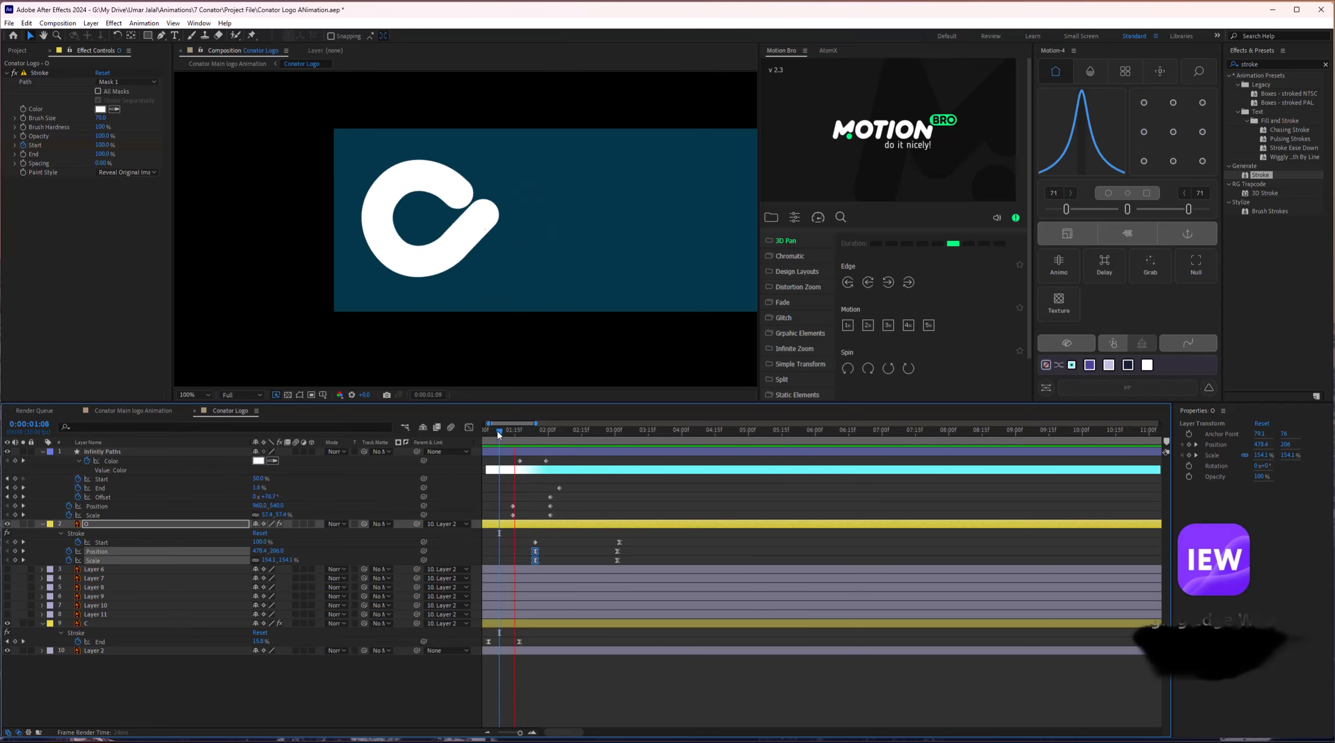
pyautogui.press('space')
# Play the whole animation from the start on the 20-second timeline, then collapse all layers.
pyautogui.moveTo(507, 307); pyautogui.dragTo(356, 308)
pyautogui.press('-')
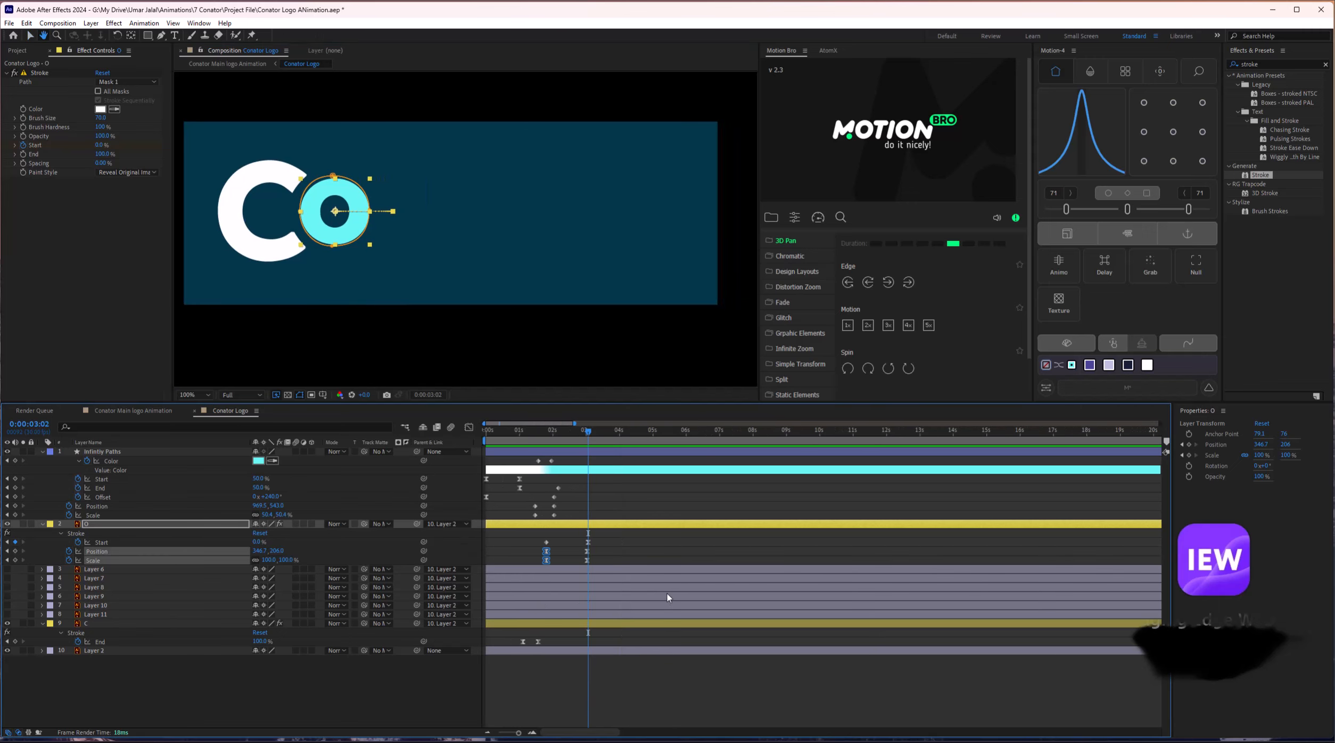
pyautogui.press('Home')
pyautogui.press('space')
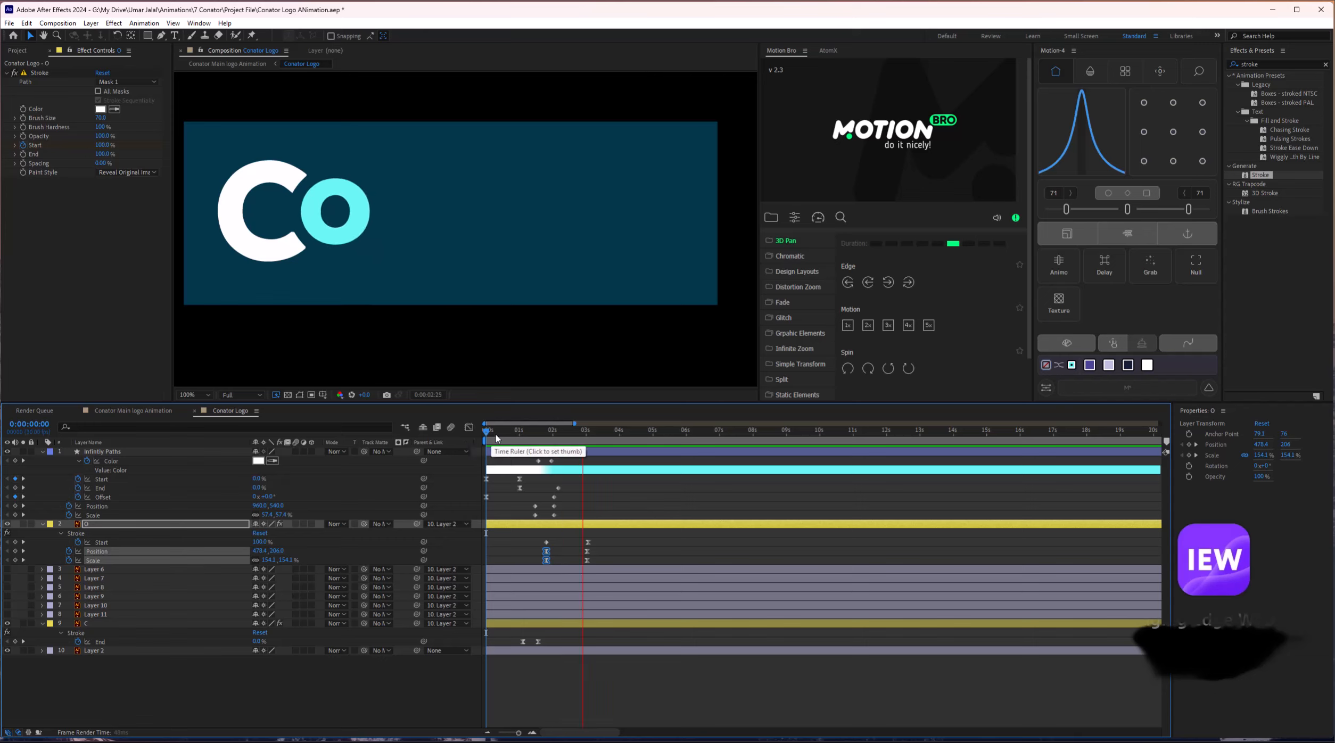
pyautogui.press('space')
pyautogui.press('space')
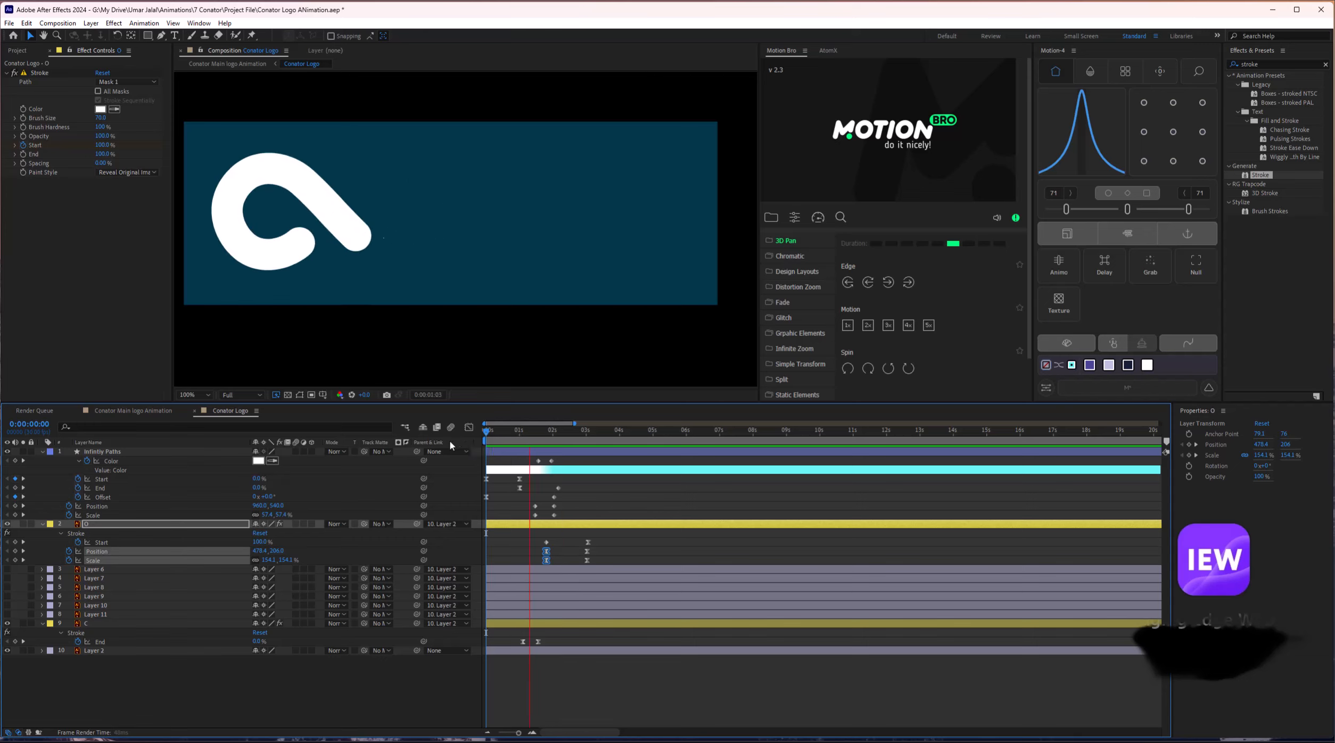
pyautogui.press('space')
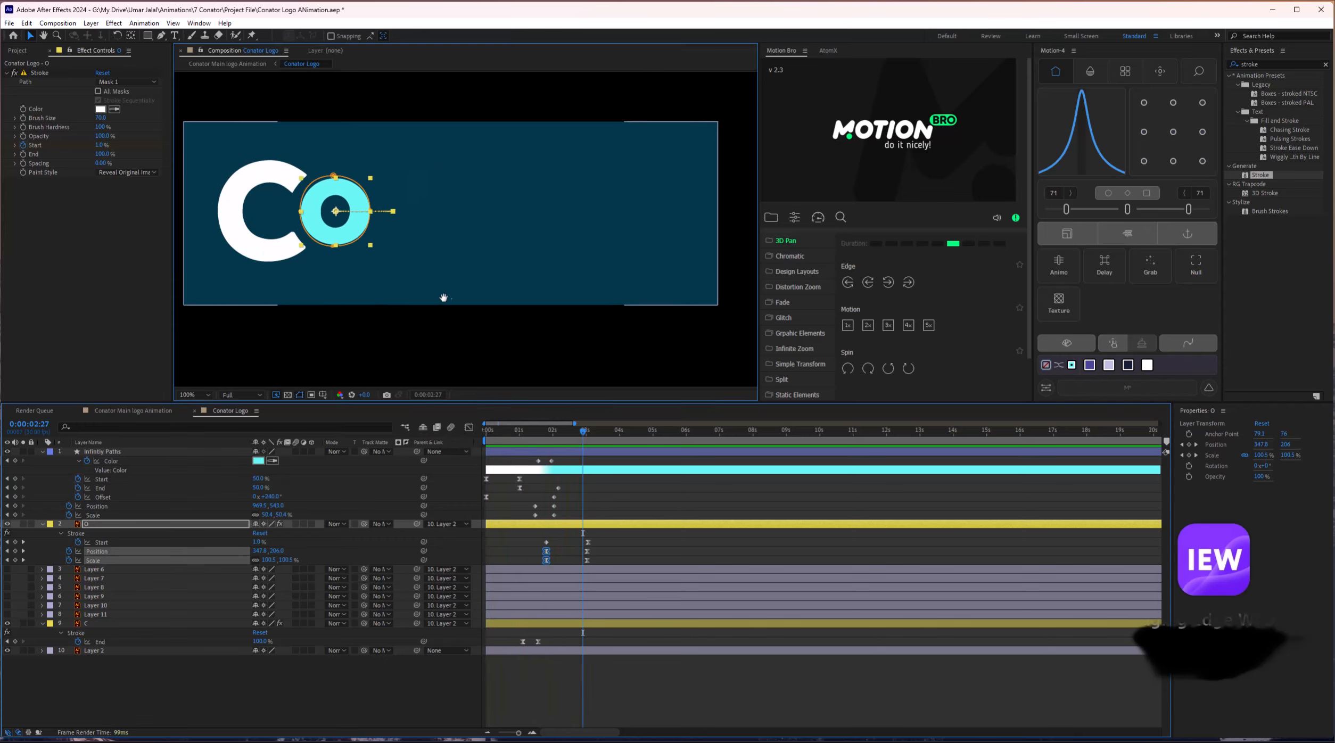
pyautogui.moveTo(434, 296); pyautogui.dragTo(477, 304)
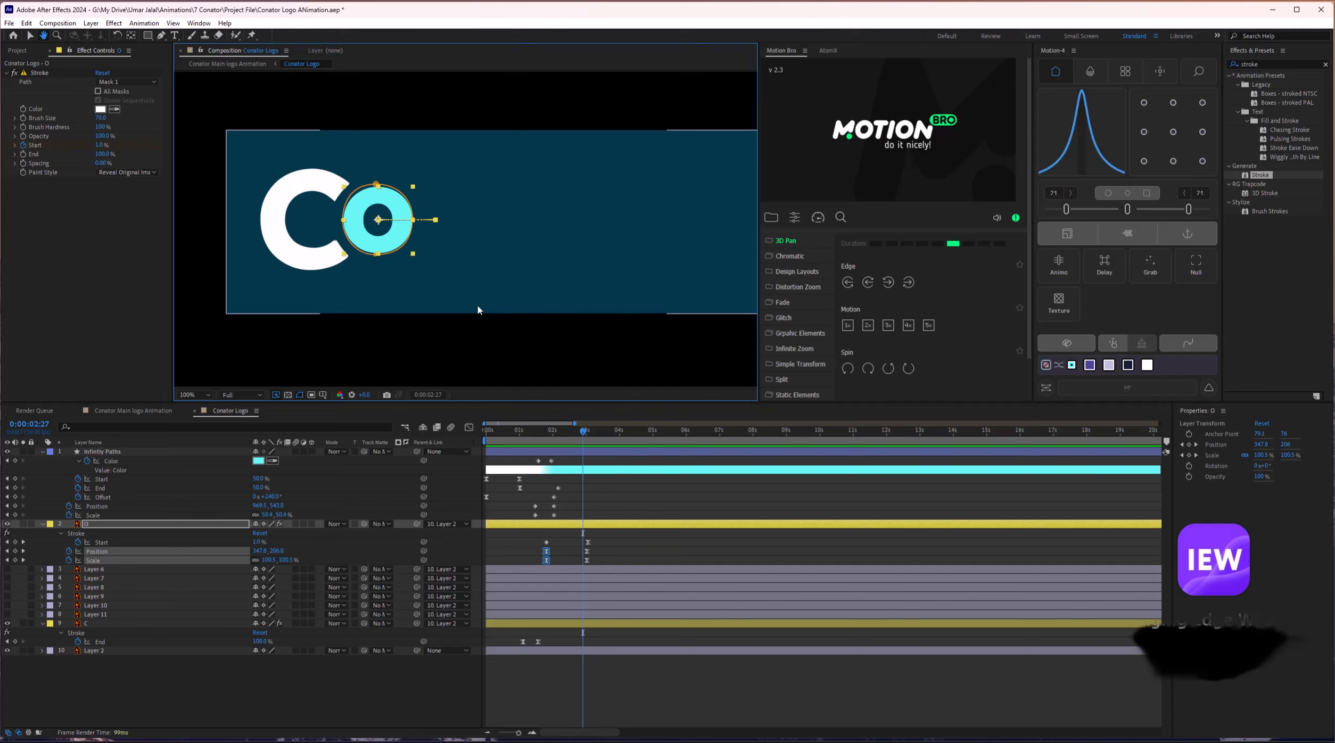
pyautogui.hotkey('ctrl', 'a')
pyautogui.click(42, 452)
# Slide all ten layers later in the timeline.
pyautogui.click(122, 578)
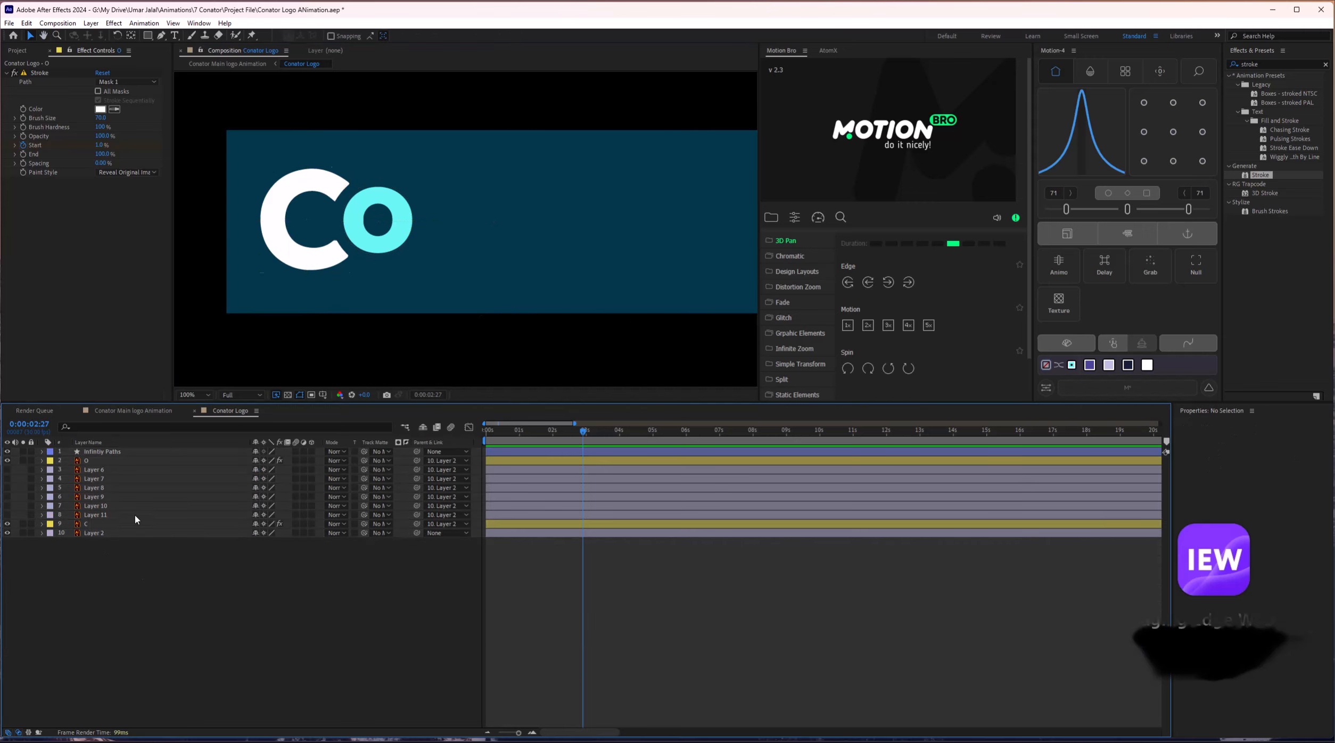
pyautogui.click(133, 453)
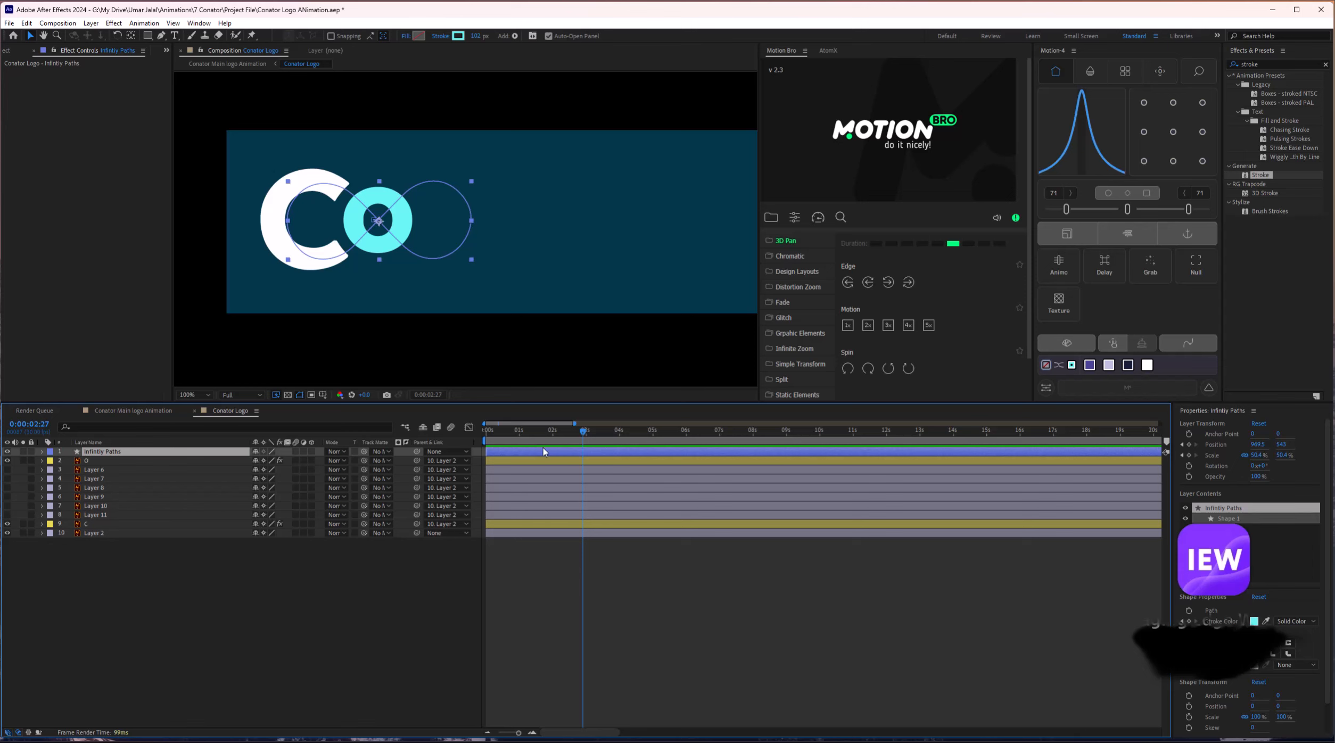
pyautogui.press('u')
pyautogui.keyDown('shift'); pyautogui.click(510, 595); pyautogui.keyUp('shift')
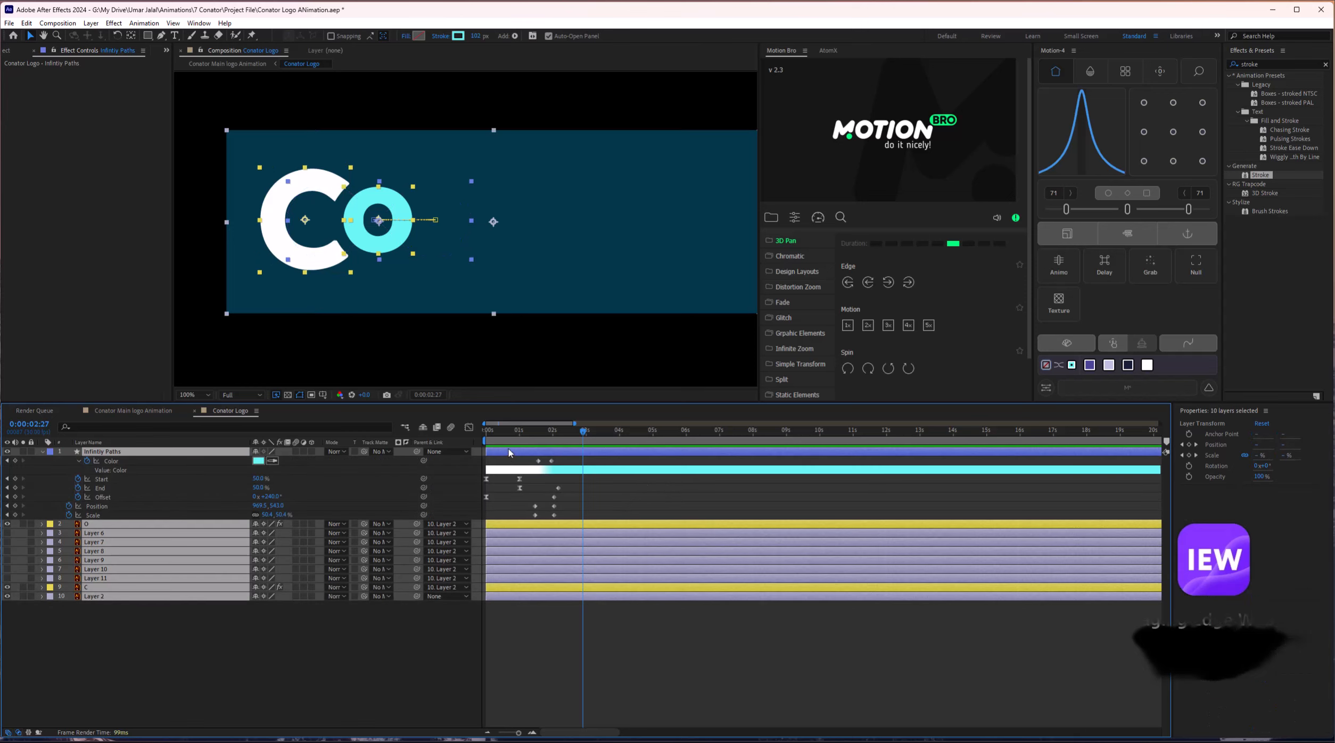
pyautogui.moveTo(508, 454); pyautogui.dragTo(593, 454)
# Extend the background Layer 2 back so it starts at 0:00.
pyautogui.click(558, 461)
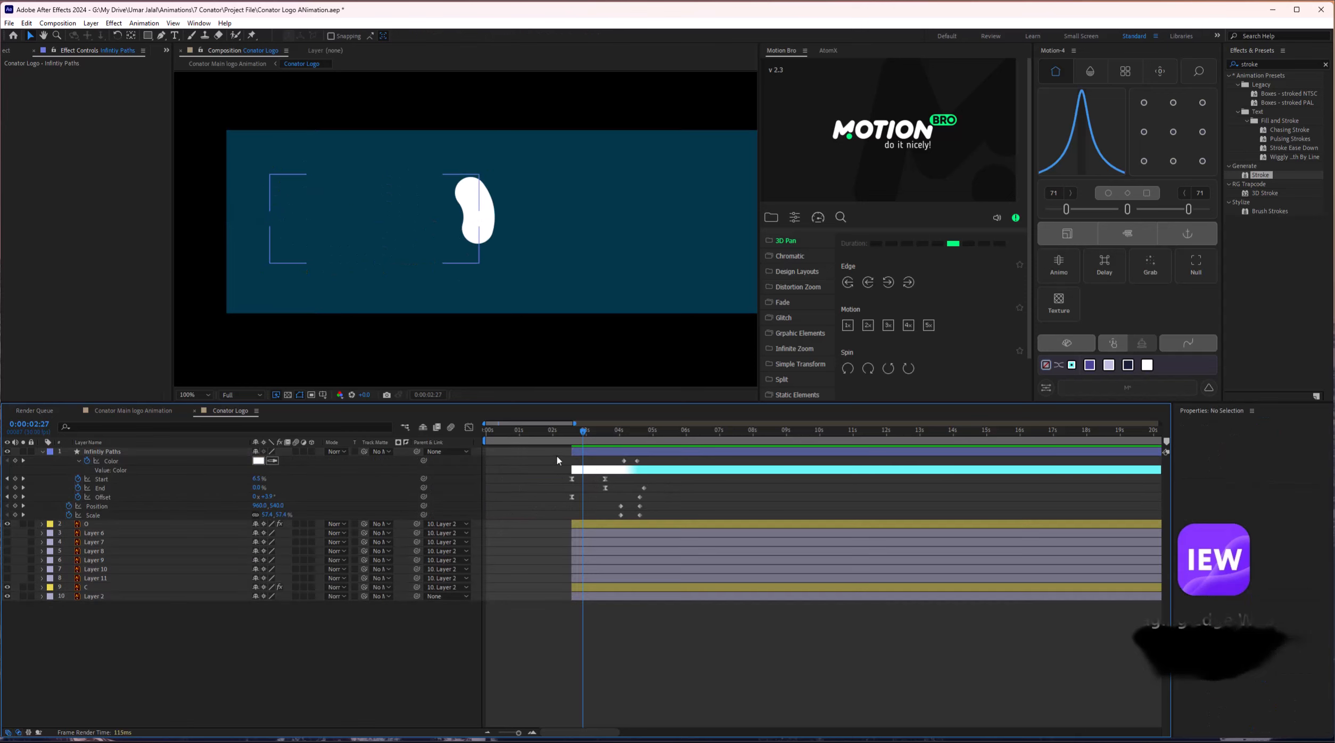
pyautogui.click(570, 452)
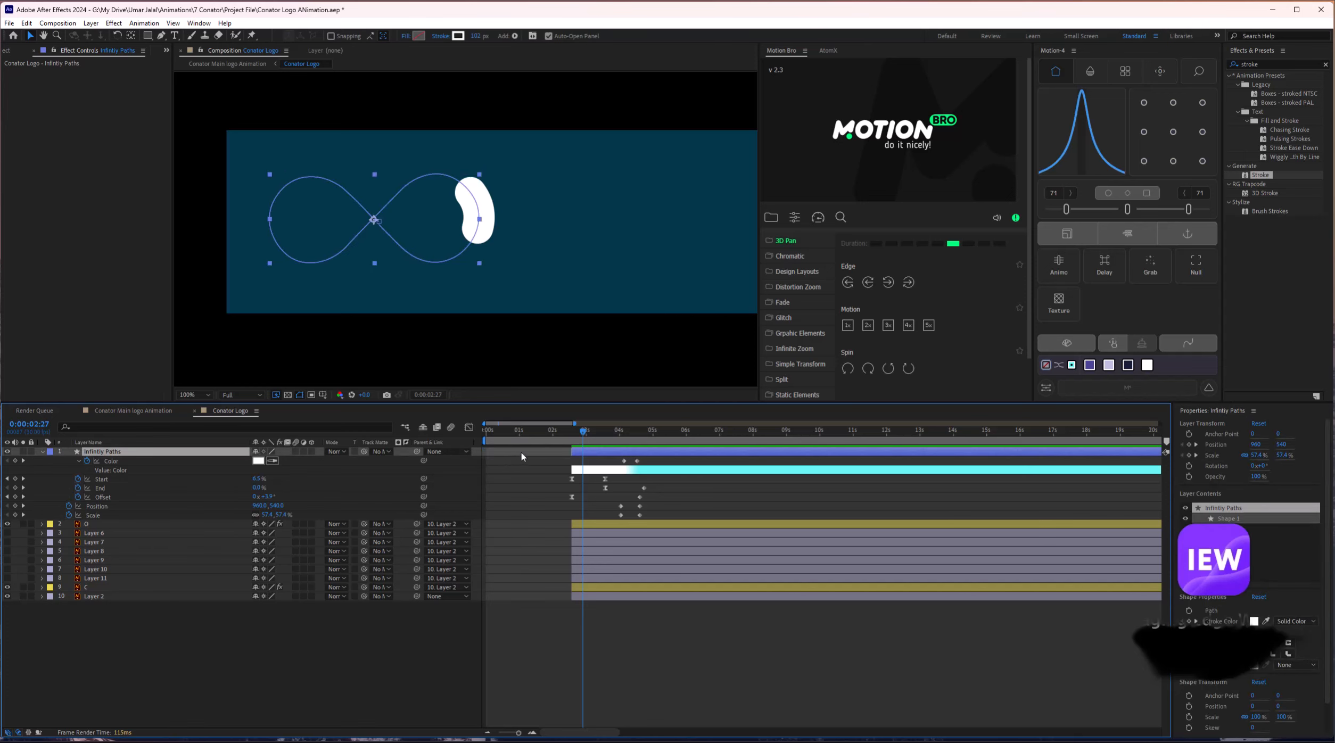
pyautogui.click(490, 441)
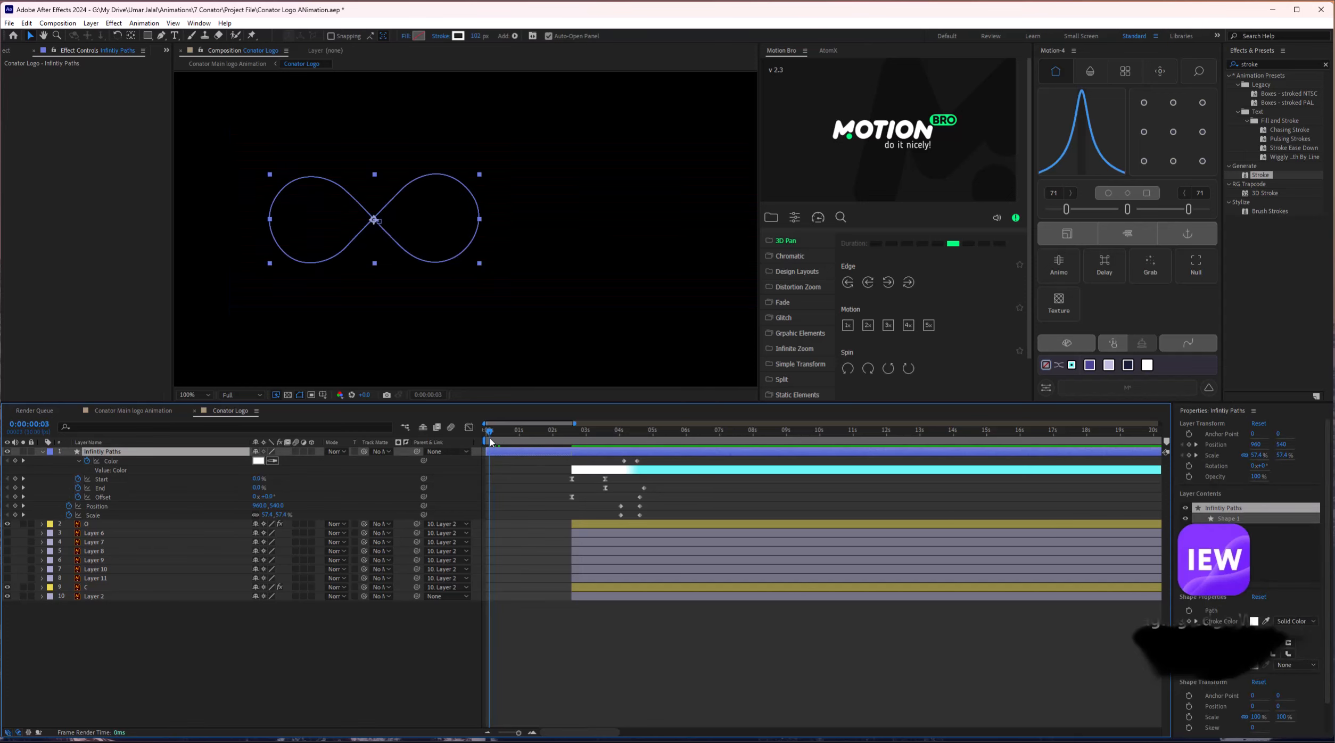
pyautogui.click(88, 597)
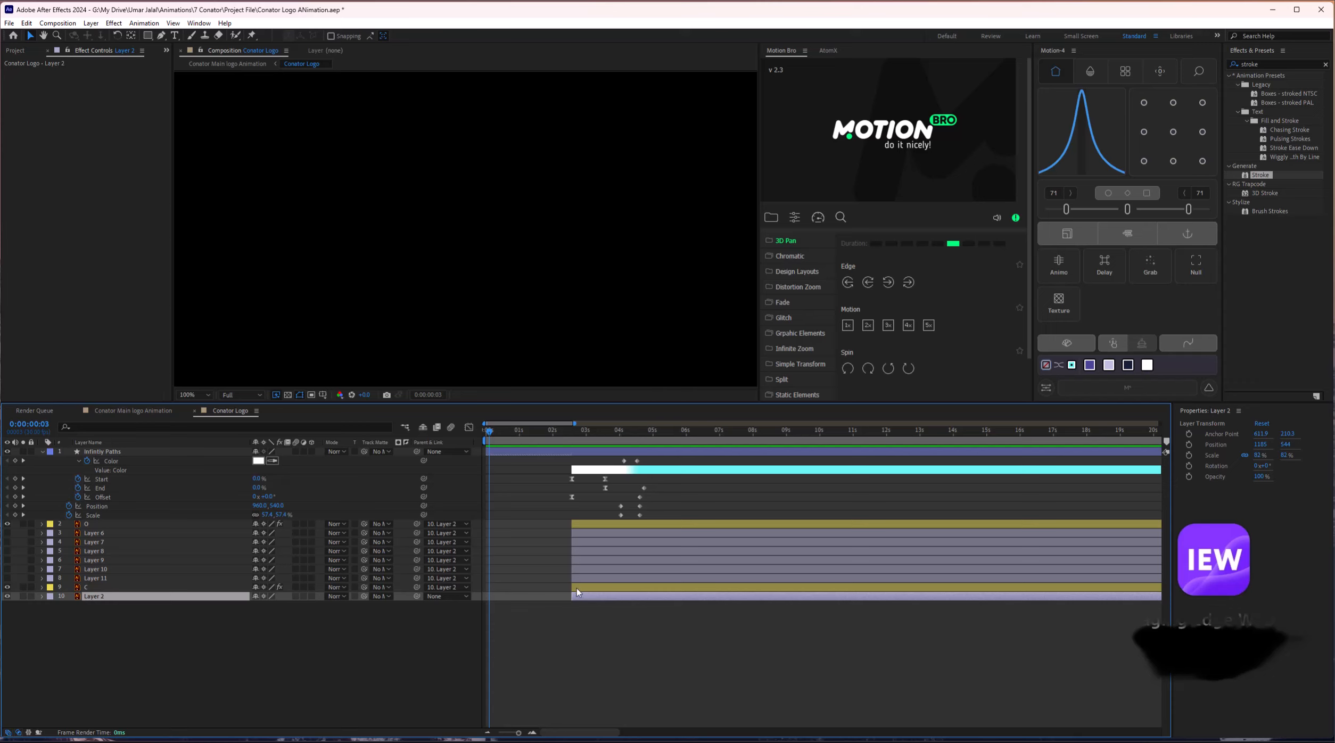
pyautogui.moveTo(570, 597); pyautogui.dragTo(489, 591)
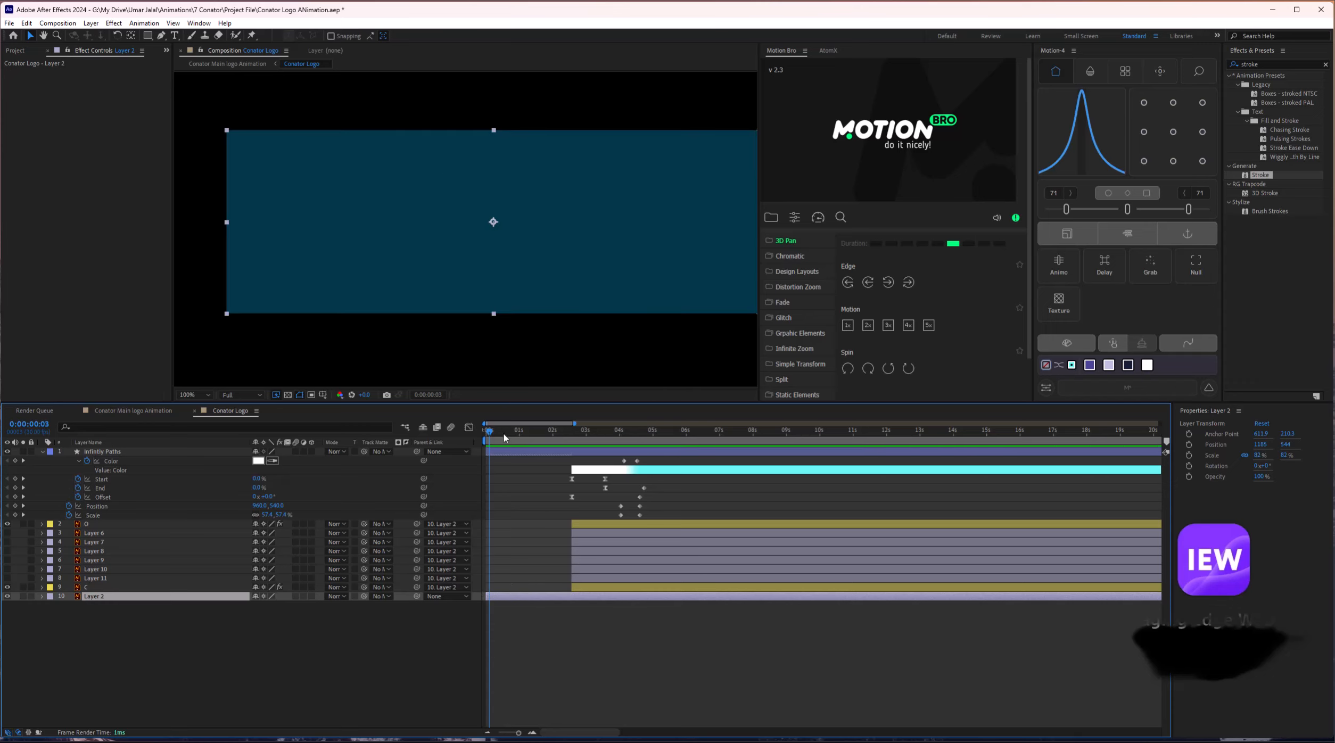
# Go to 1:24 and select the infinity path's first Start and Offset keyframes.
pyautogui.moveTo(505, 438); pyautogui.dragTo(582, 518)
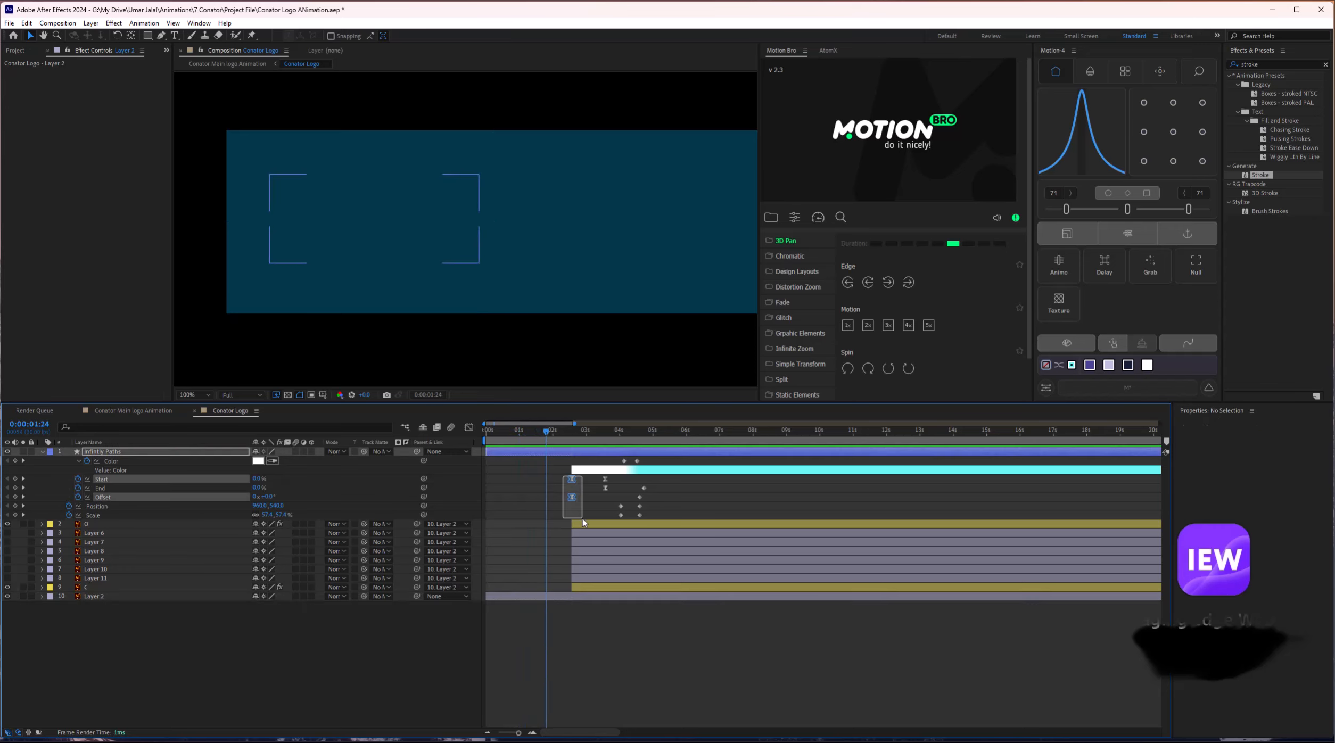
pyautogui.click(561, 493)
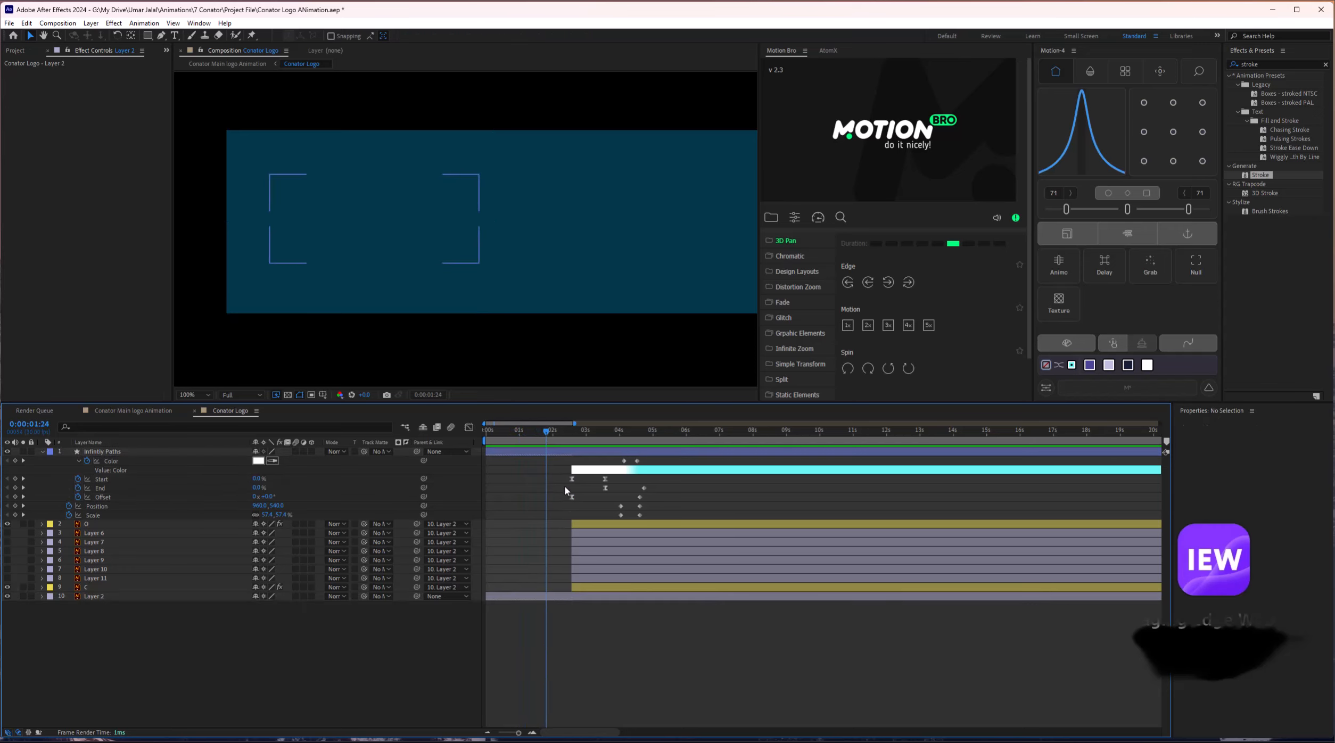
pyautogui.moveTo(566, 480); pyautogui.dragTo(625, 526)
# Paste the Position and Scale keyframes at 1:24 and make all keyframes there linear.
pyautogui.hotkey('ctrl', 'c')
pyautogui.hotkey('ctrl', 'v')
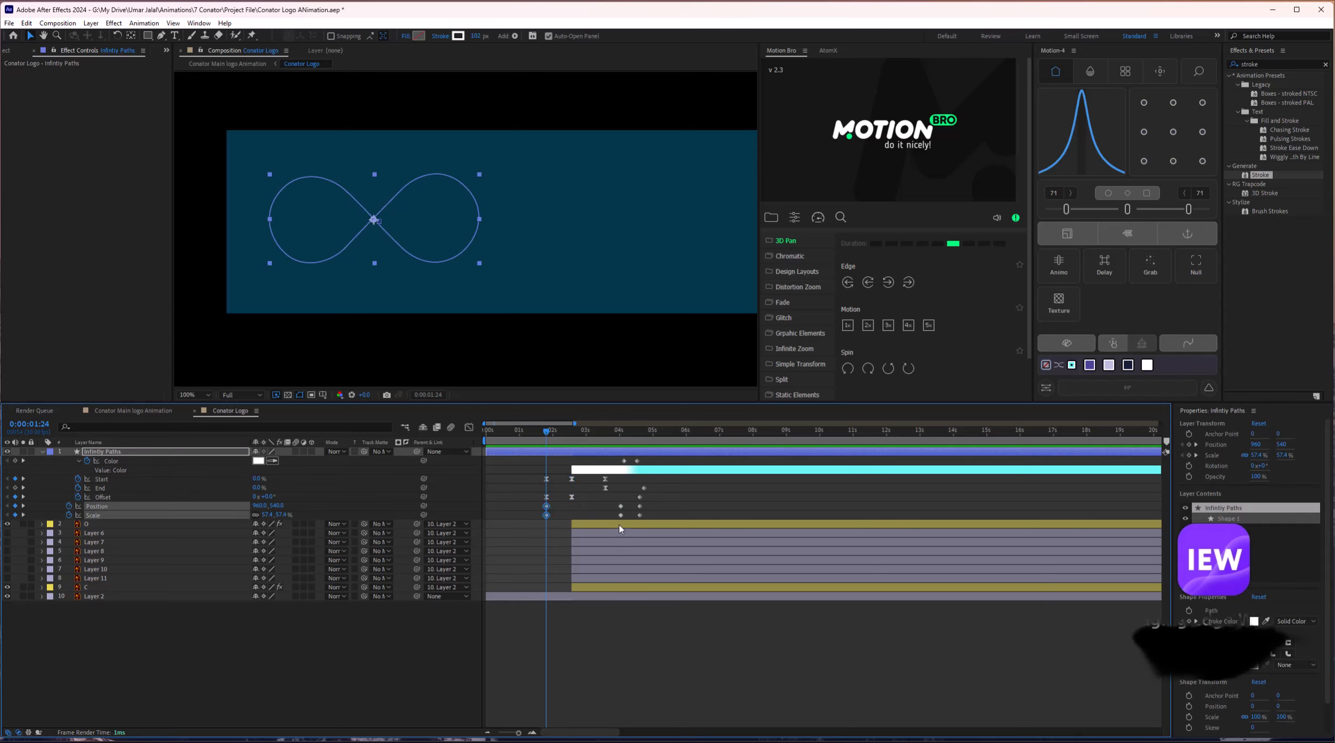
pyautogui.moveTo(539, 464); pyautogui.dragTo(558, 549)
pyautogui.keyDown('ctrl'); pyautogui.click(546, 479); pyautogui.keyUp('ctrl')
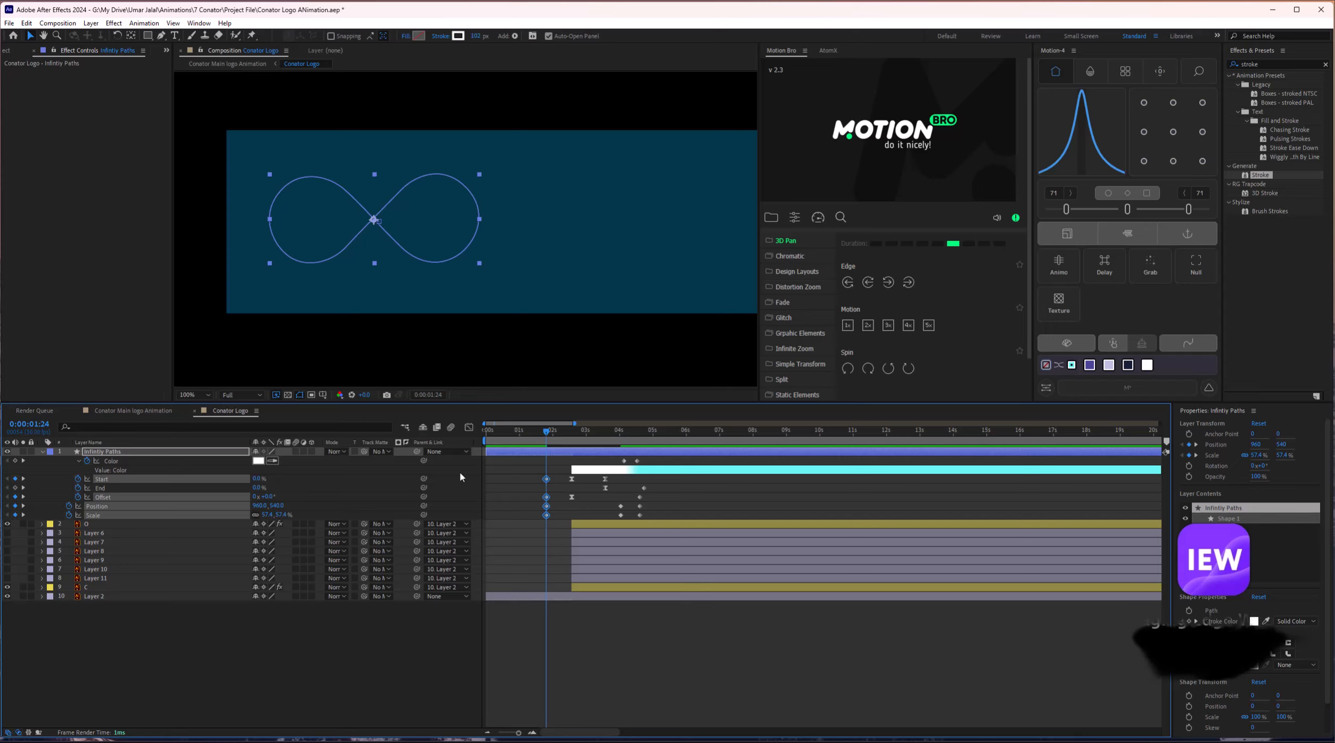
# Add an End keyframe at 1:24 and key a value of 1 at 1:04.
pyautogui.click(605, 487)
pyautogui.hotkey('ctrl', 'c')
pyautogui.hotkey('ctrl', 'v')
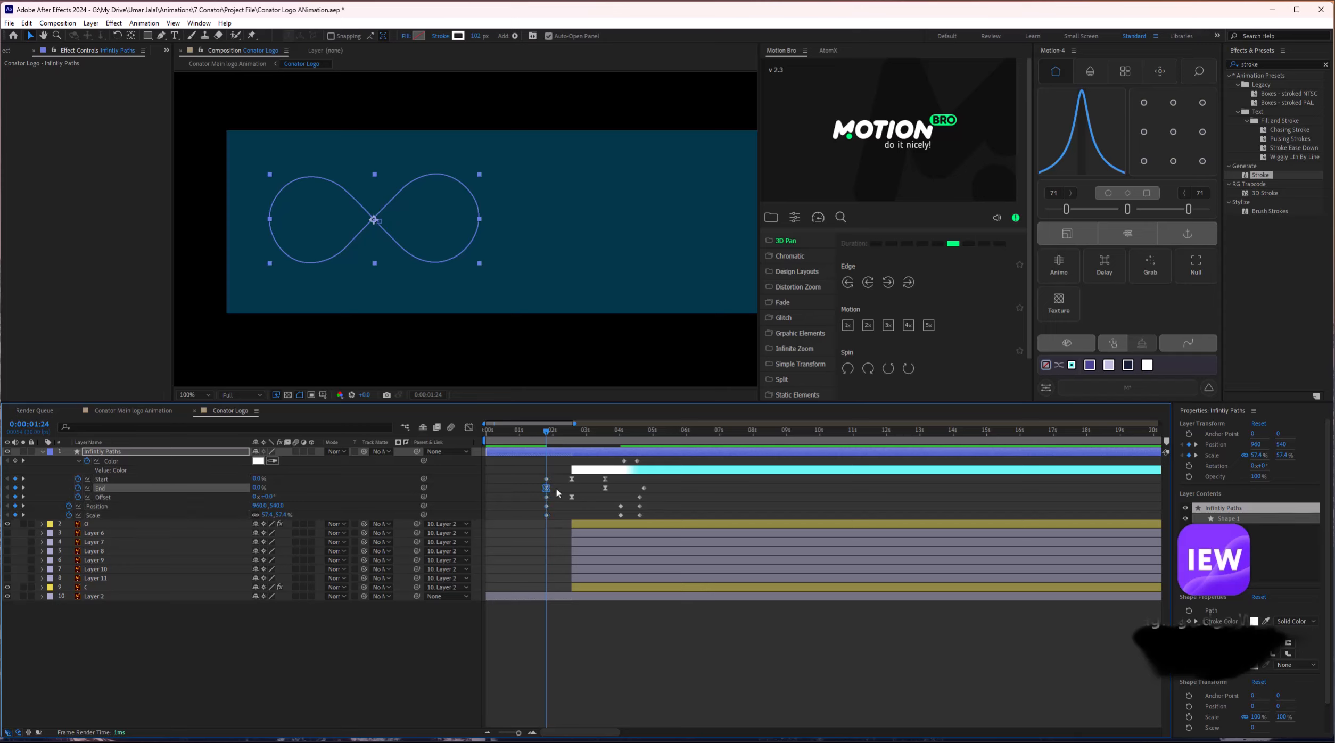
pyautogui.moveTo(541, 438); pyautogui.dragTo(523, 439)
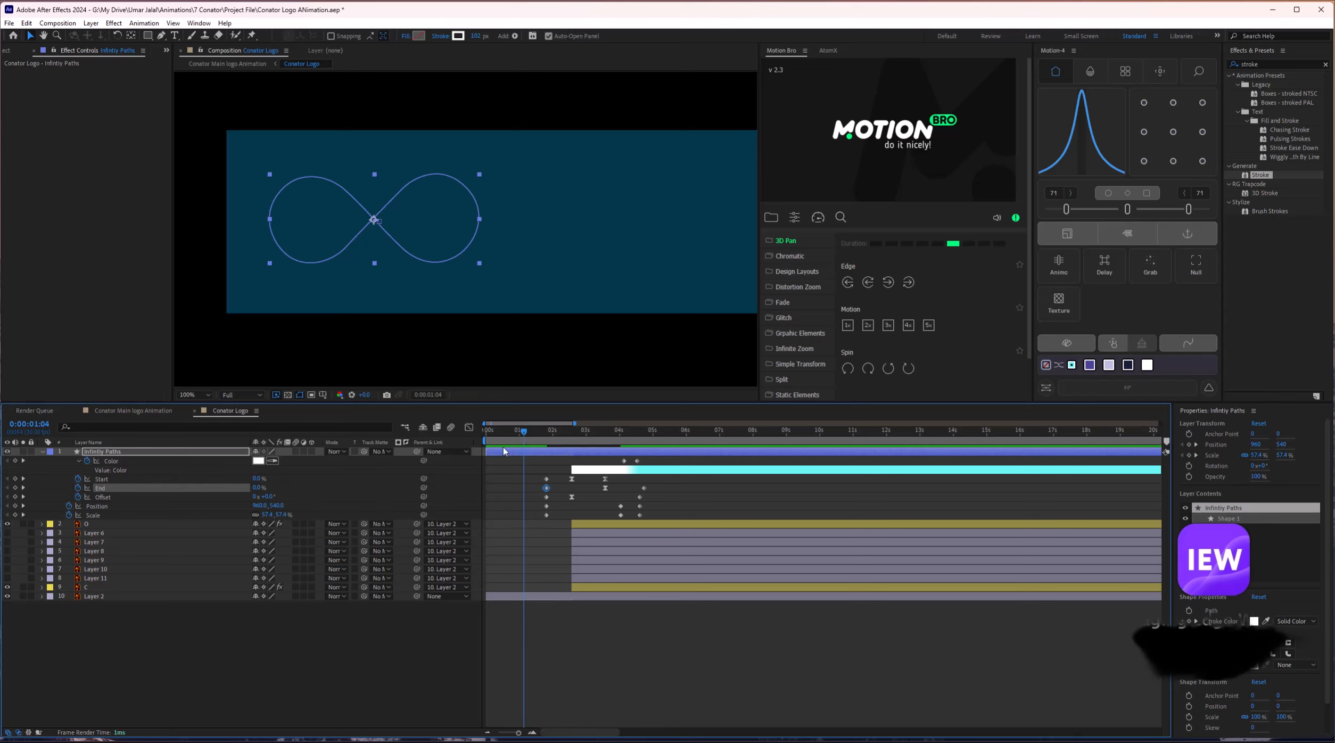
pyautogui.click(299, 492)
pyautogui.moveTo(260, 488)
pyautogui.mouseDown()
pyautogui.moveTo(323, 486)
pyautogui.moveTo(286, 497)
pyautogui.mouseUp()
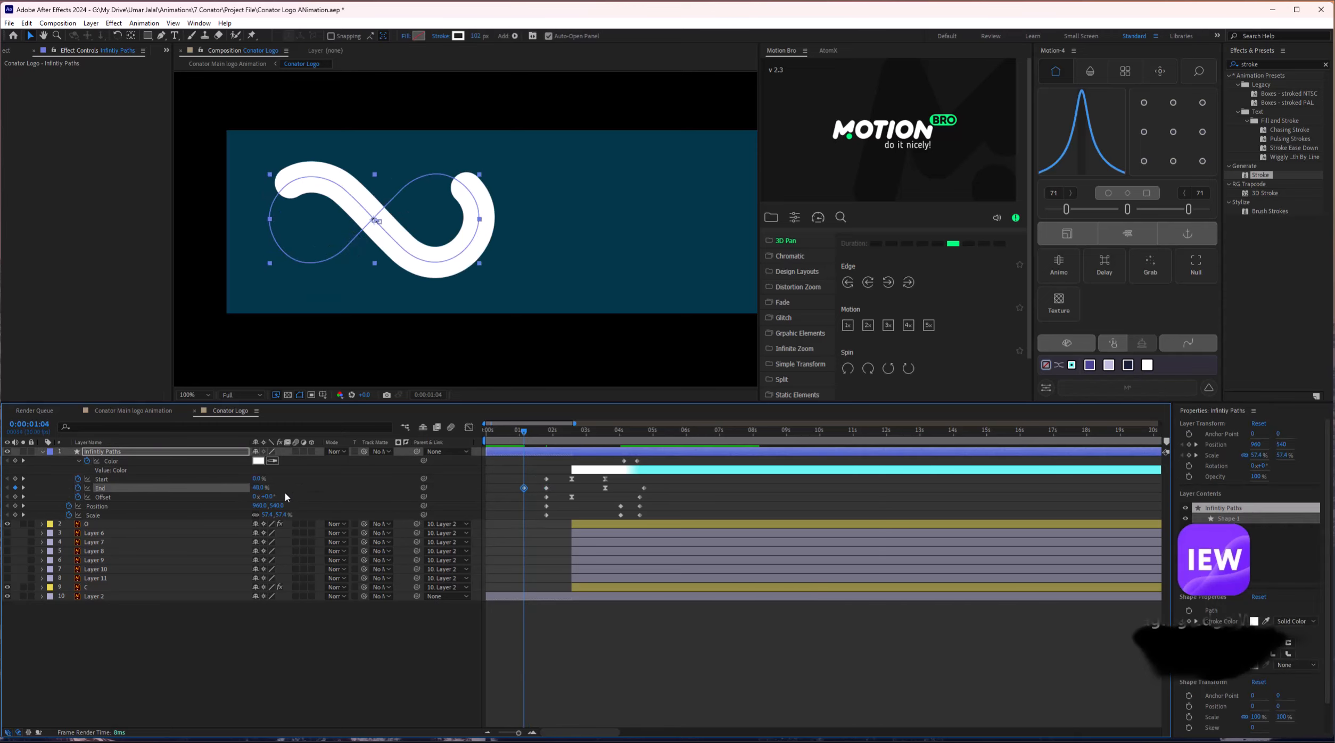
pyautogui.click(253, 488)
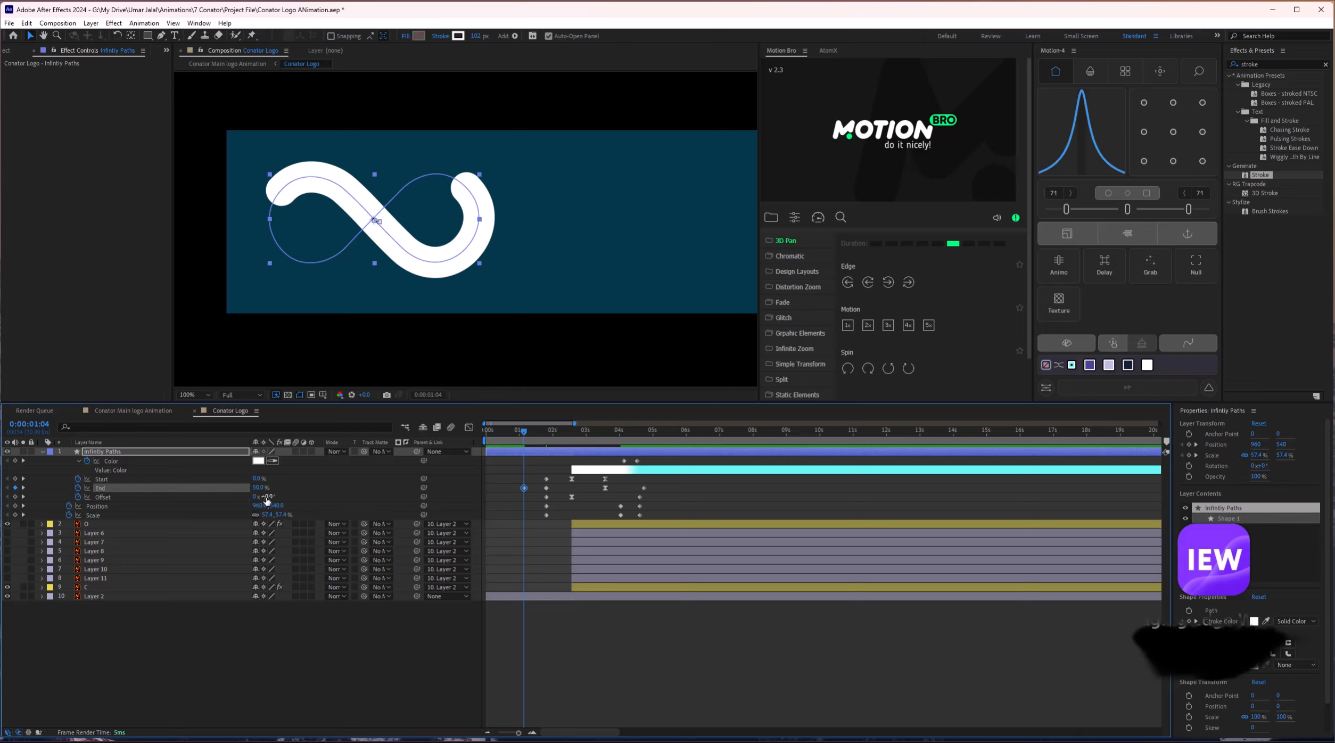
pyautogui.write('1')
pyautogui.press('Return')
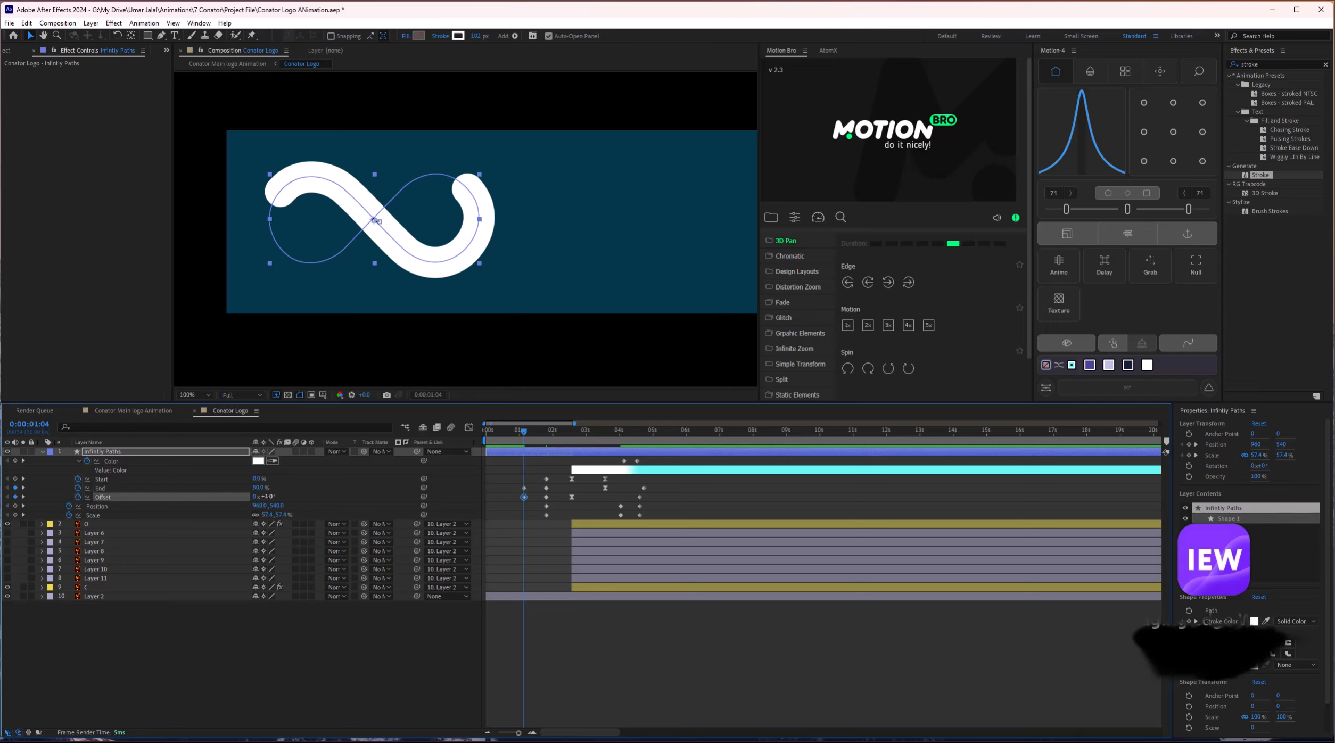
# Move the trial End and Offset keyframes to 0s and preview the stroke.
pyautogui.moveTo(519, 487); pyautogui.dragTo(486, 493)
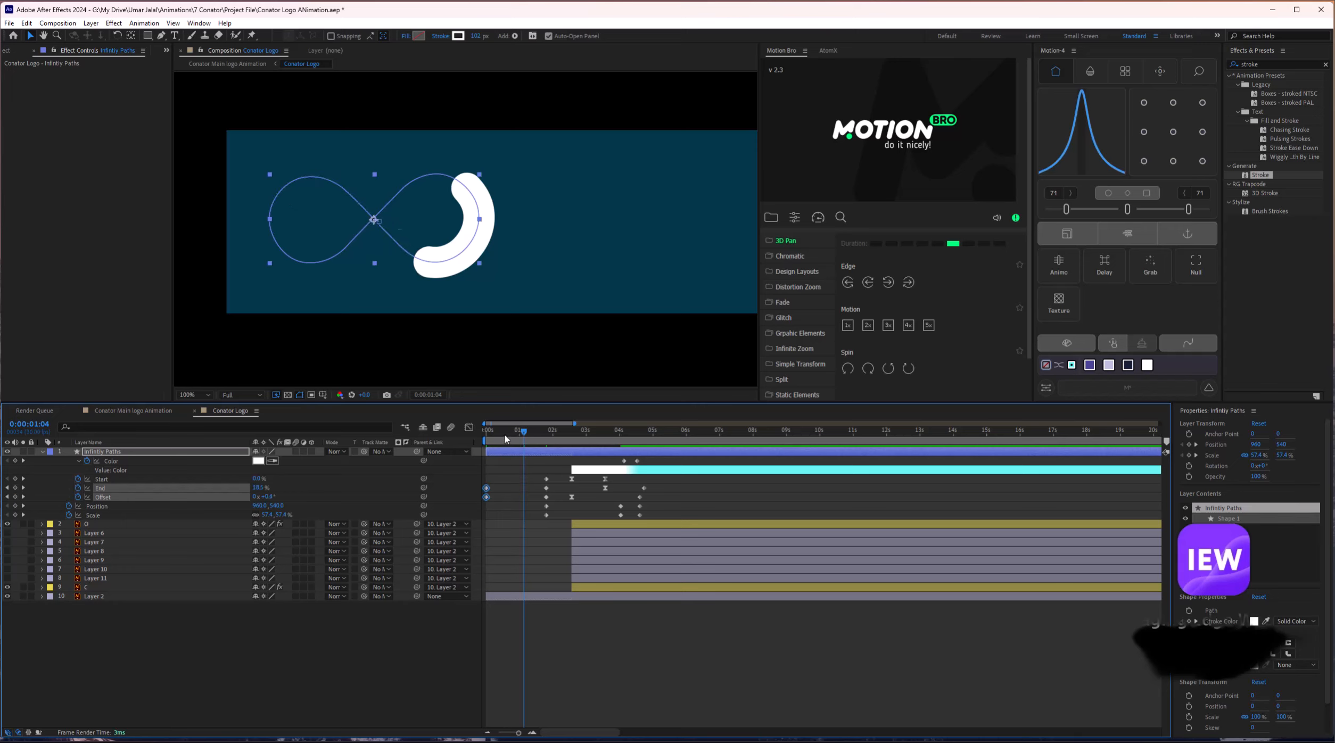
pyautogui.moveTo(491, 433); pyautogui.dragTo(475, 439)
pyautogui.press('space')
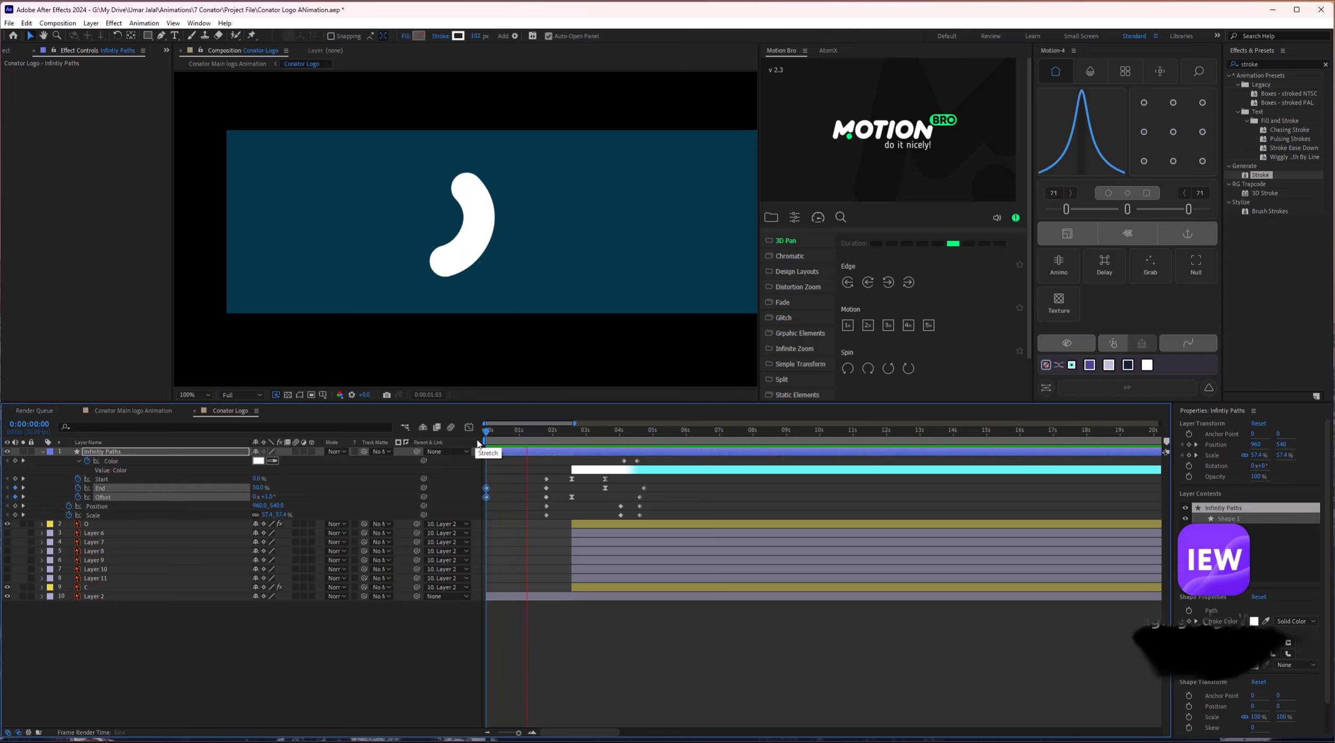
pyautogui.press('space')
pyautogui.moveTo(548, 426)
pyautogui.mouseDown()
pyautogui.moveTo(506, 437)
pyautogui.moveTo(560, 428)
pyautogui.moveTo(495, 450)
pyautogui.moveTo(494, 467)
pyautogui.moveTo(566, 465)
pyautogui.moveTo(473, 442)
pyautogui.mouseUp()
pyautogui.hscroll(-3, 569, 576)
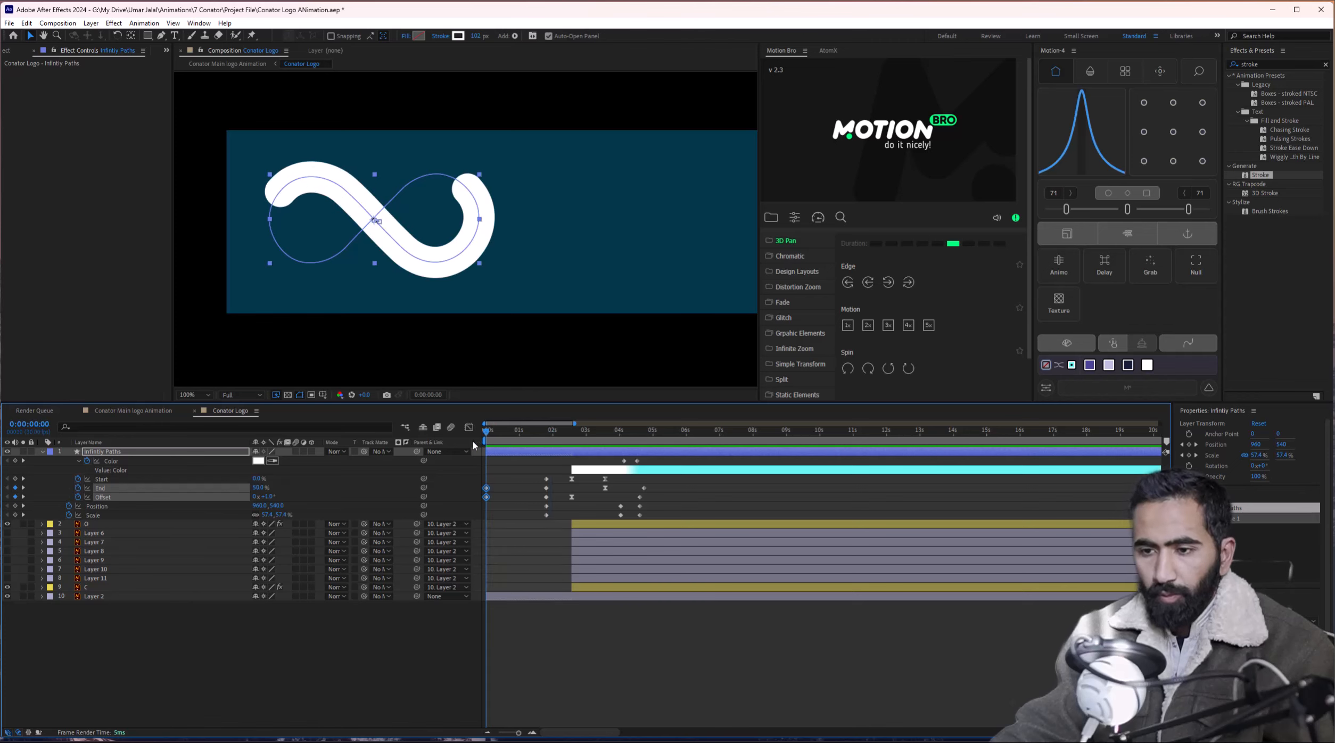
pyautogui.press('space')
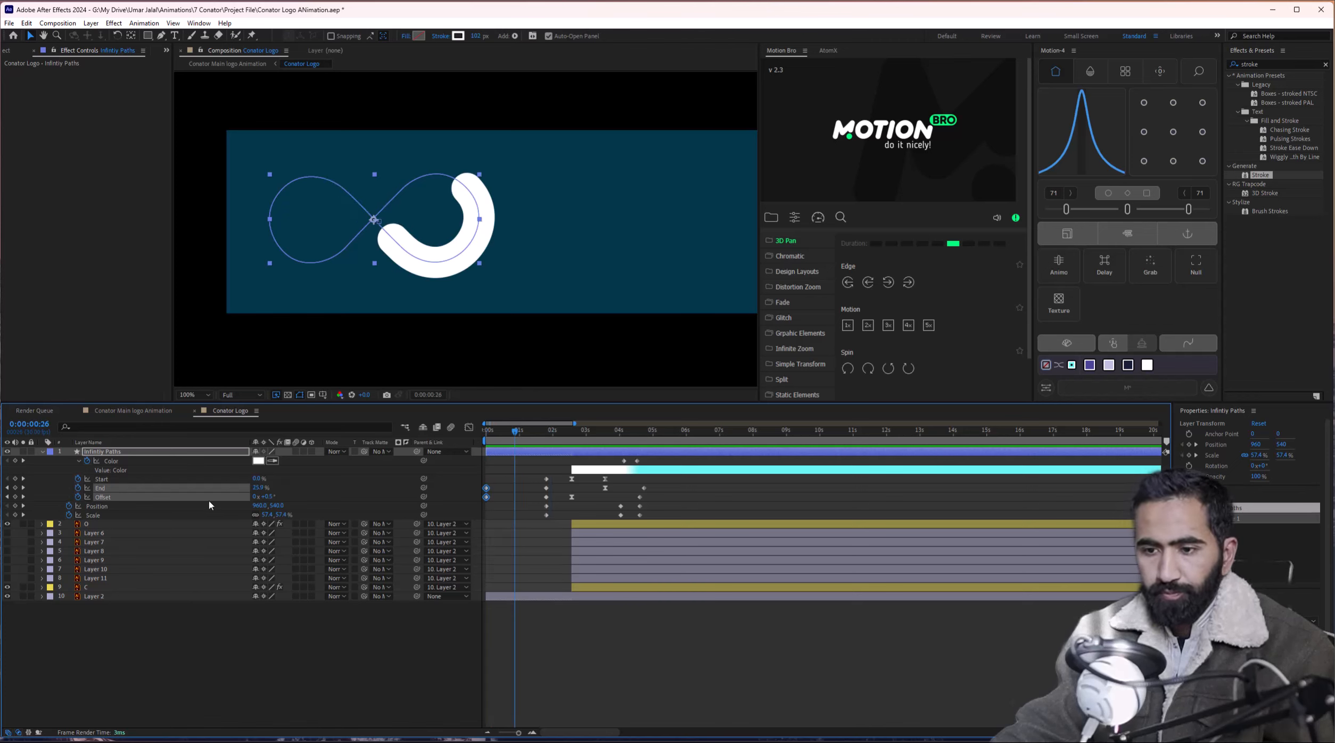
# Delete the End and Offset keyframes at 0s so the stroke is hidden at 1:24.
pyautogui.press('F2')
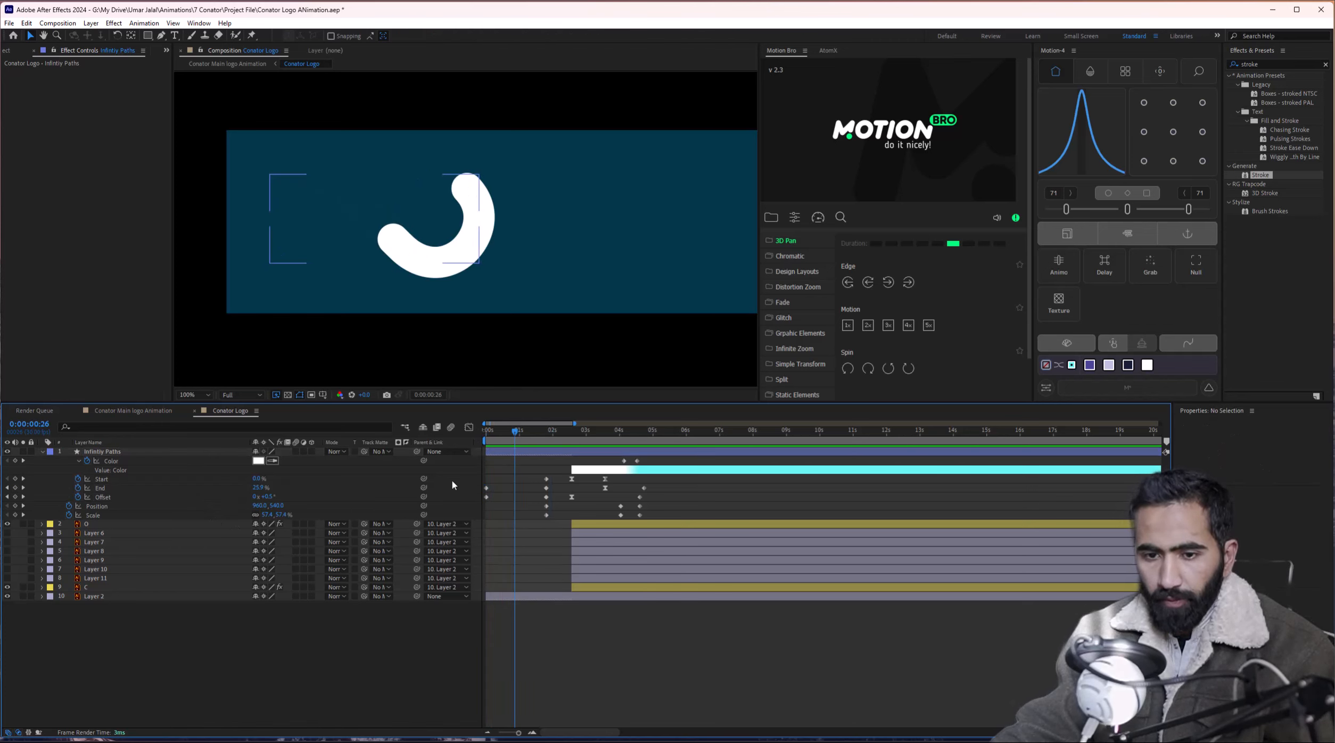
pyautogui.moveTo(515, 433); pyautogui.dragTo(543, 438)
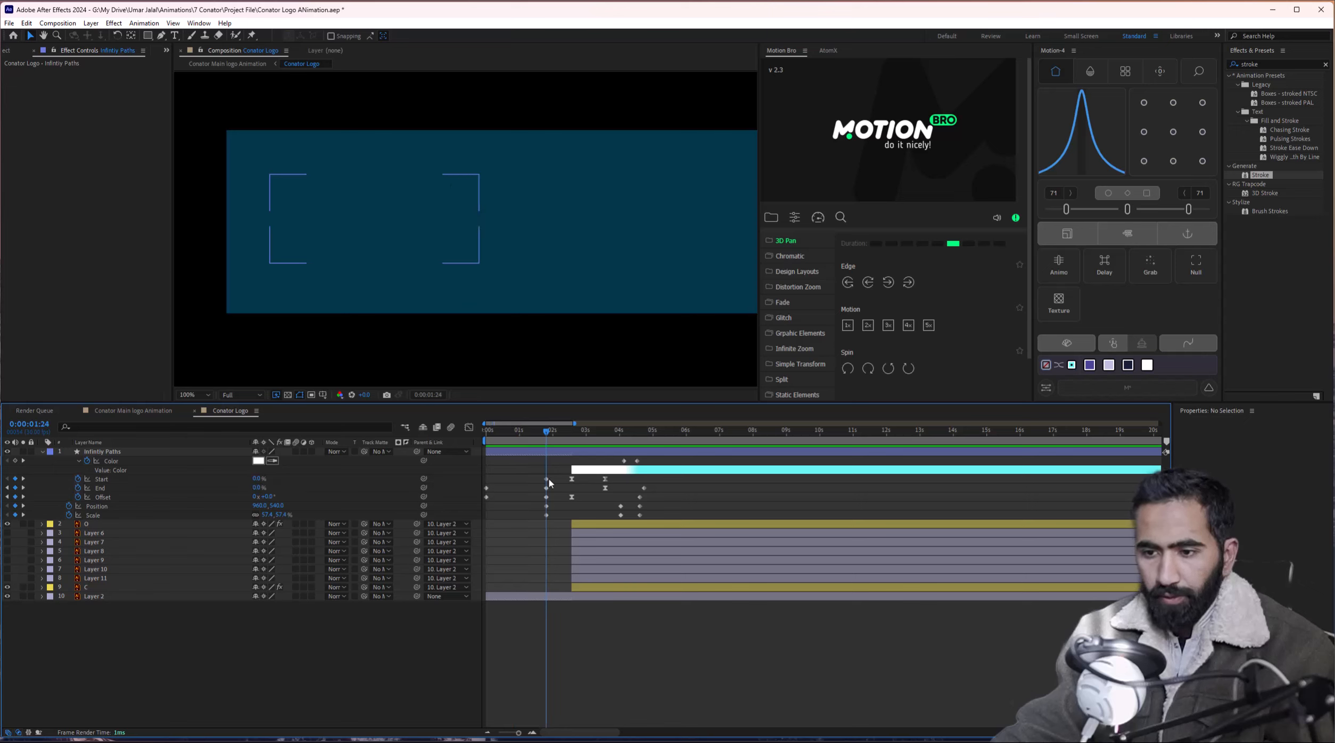
pyautogui.hotkey('ctrl', 'z')
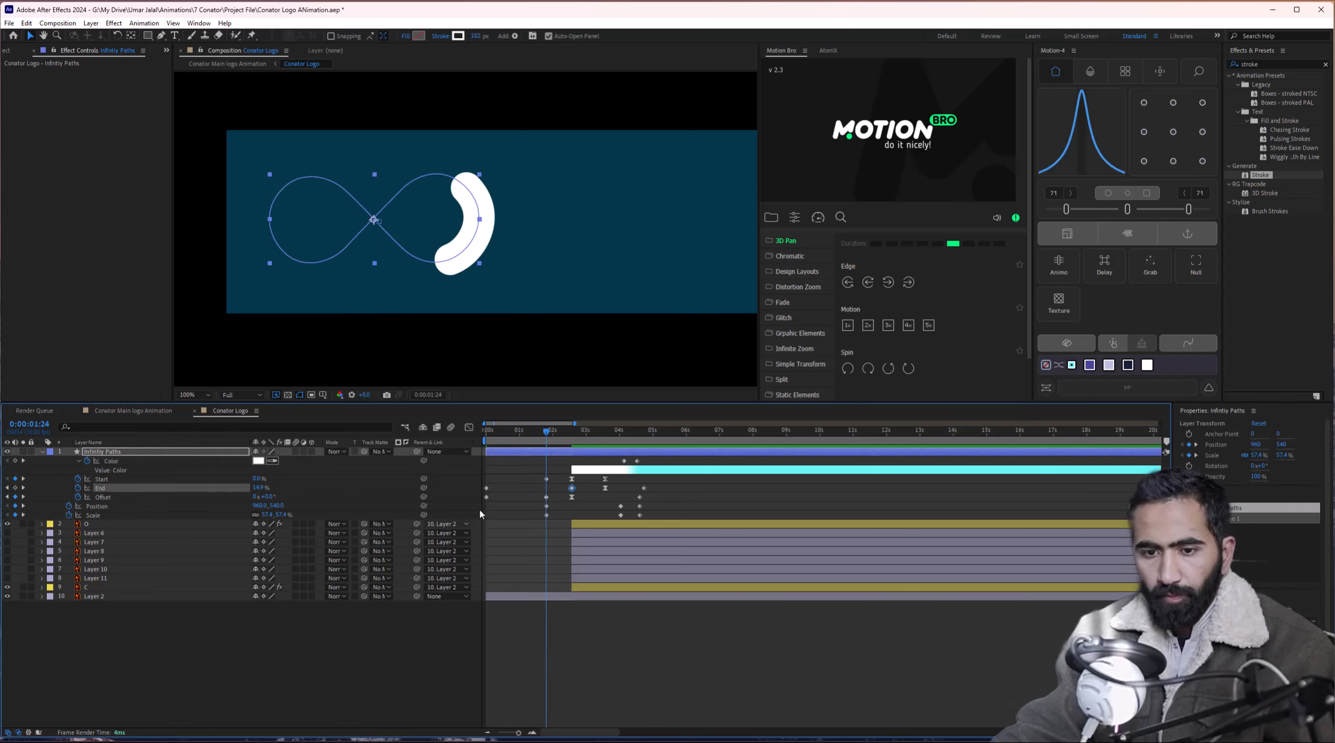
pyautogui.moveTo(512, 479); pyautogui.dragTo(473, 515)
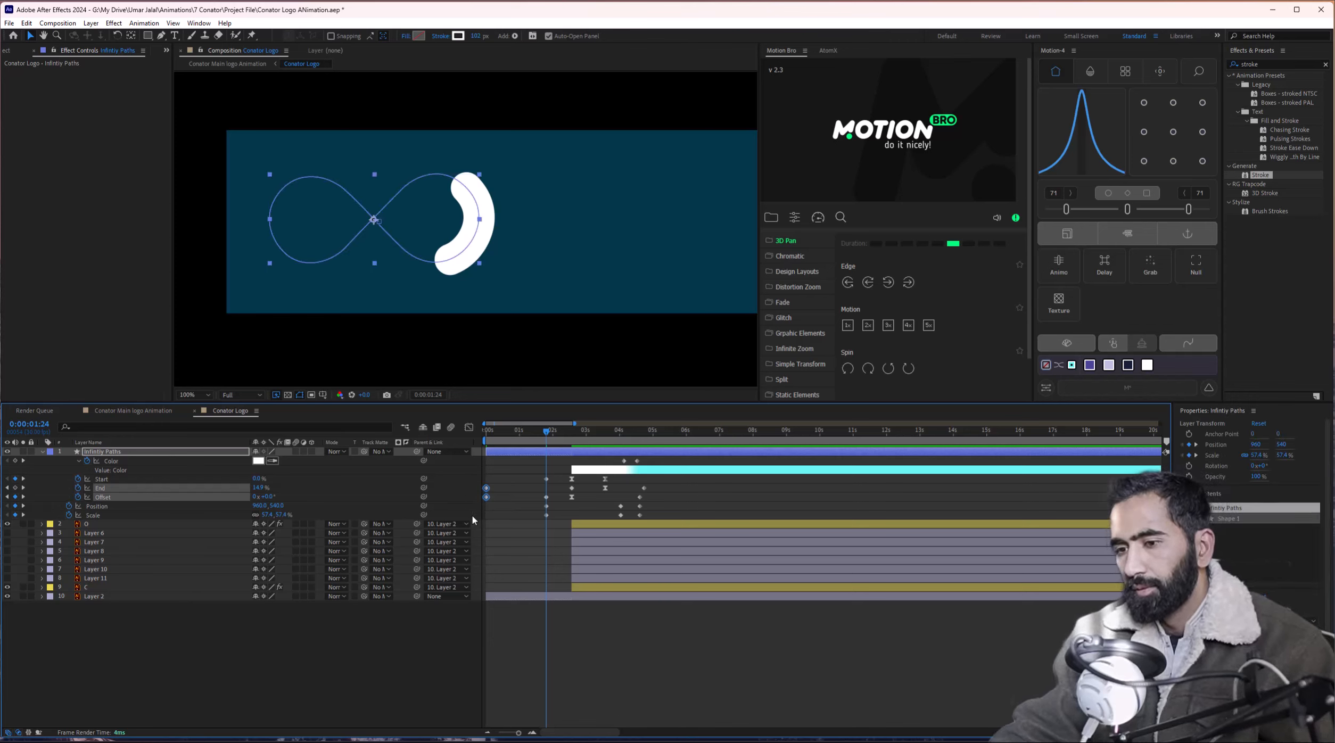
pyautogui.press('Delete')
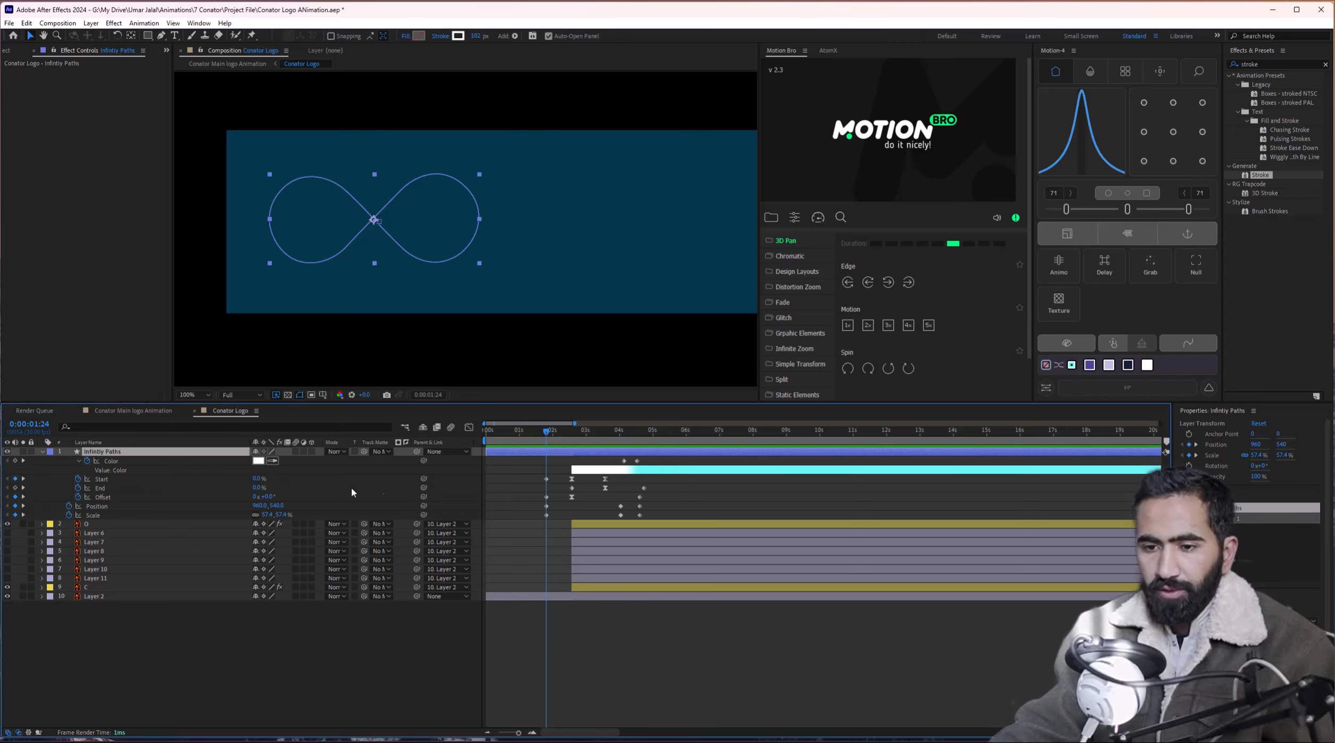
# Set Start to 95% and End to 67%, then keyframe End at 100% at 2:05.
pyautogui.moveTo(256, 479); pyautogui.dragTo(341, 496)
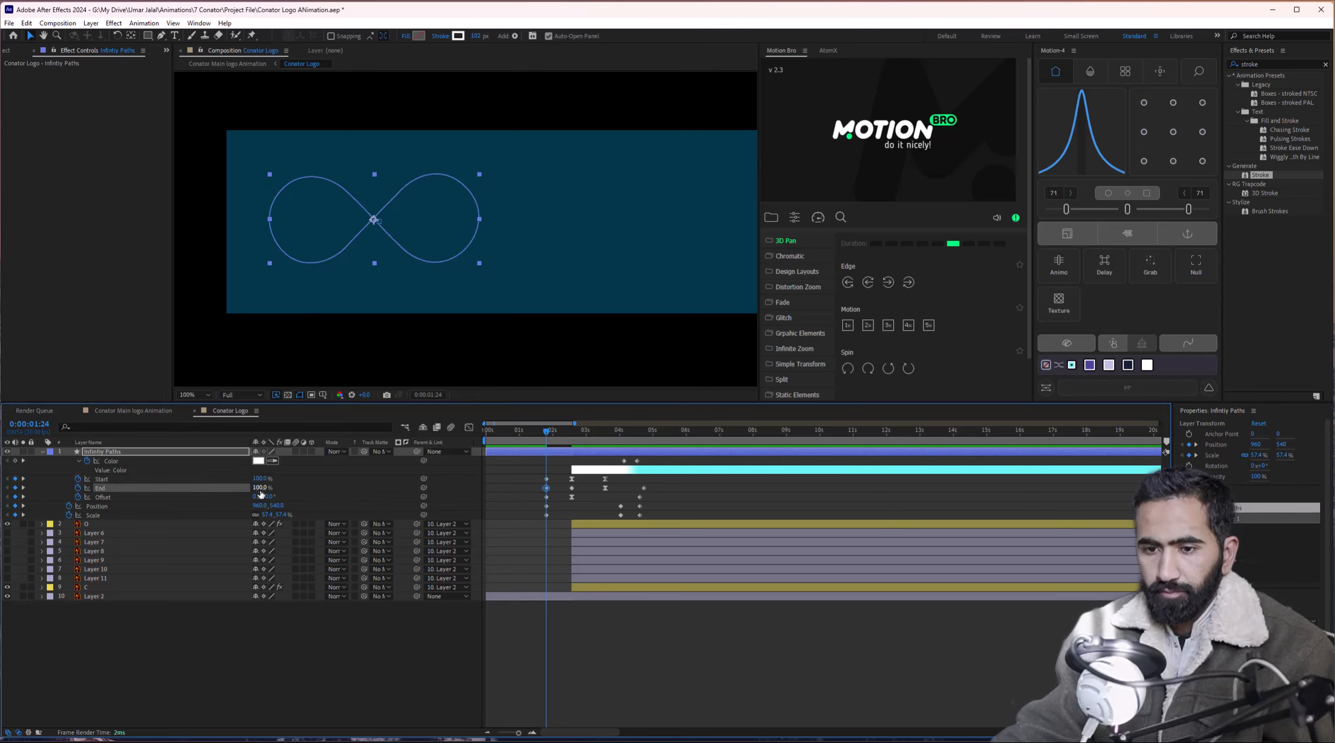
pyautogui.moveTo(261, 487)
pyautogui.mouseDown()
pyautogui.moveTo(243, 491)
pyautogui.moveTo(301, 497)
pyautogui.mouseUp()
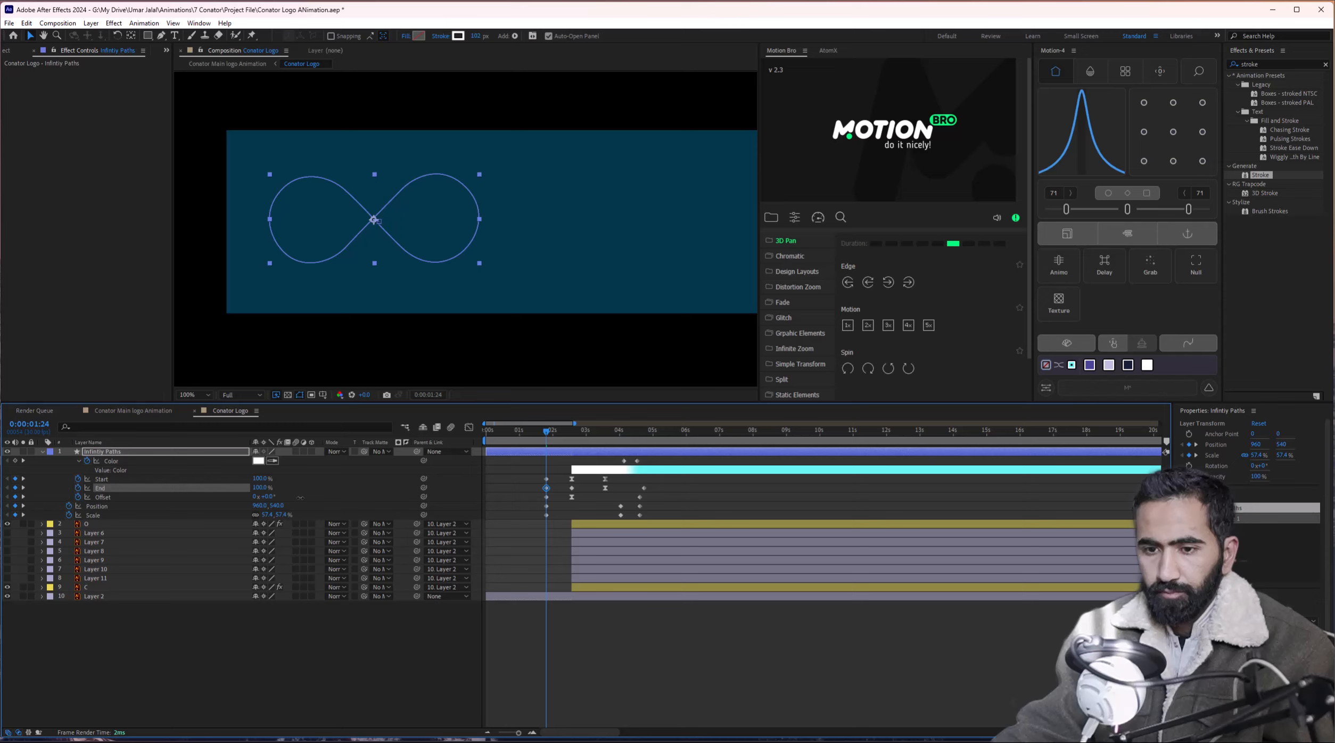
pyautogui.click(557, 434)
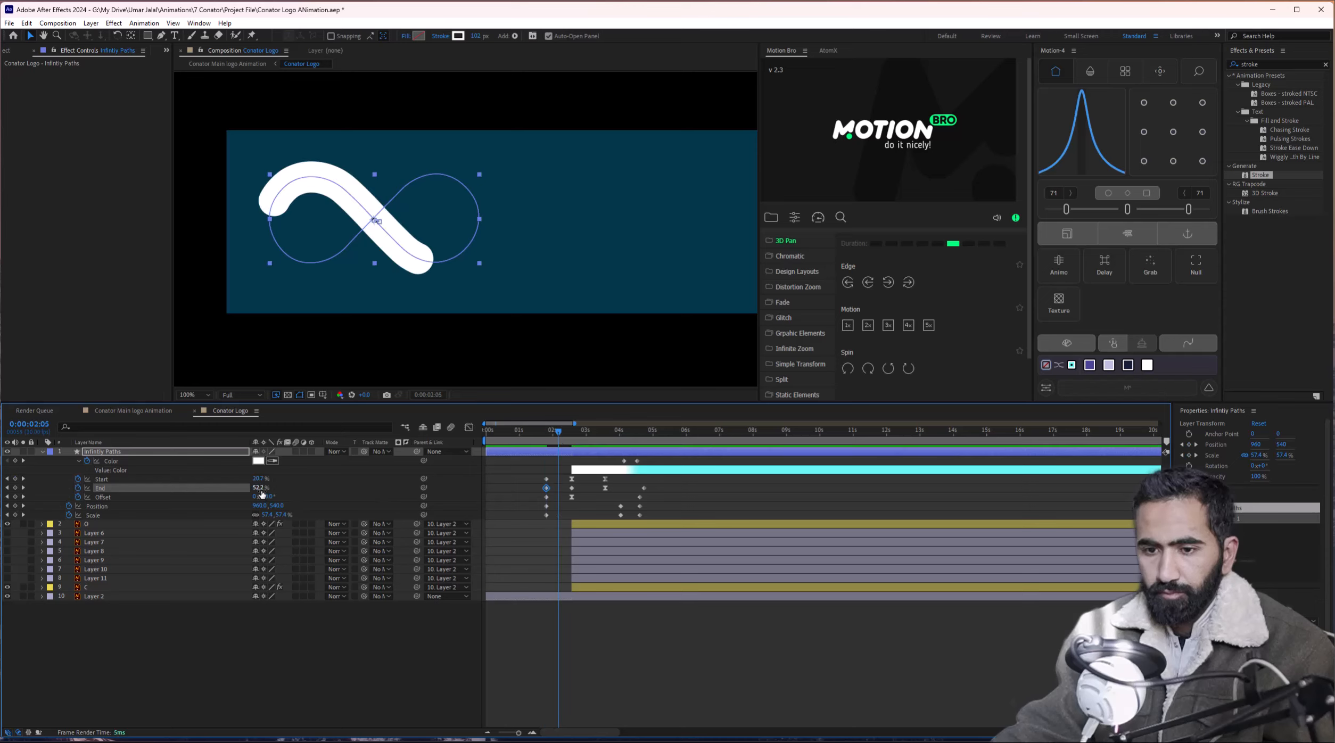
pyautogui.moveTo(262, 494)
pyautogui.mouseDown()
pyautogui.moveTo(249, 495)
pyautogui.moveTo(301, 496)
pyautogui.mouseUp()
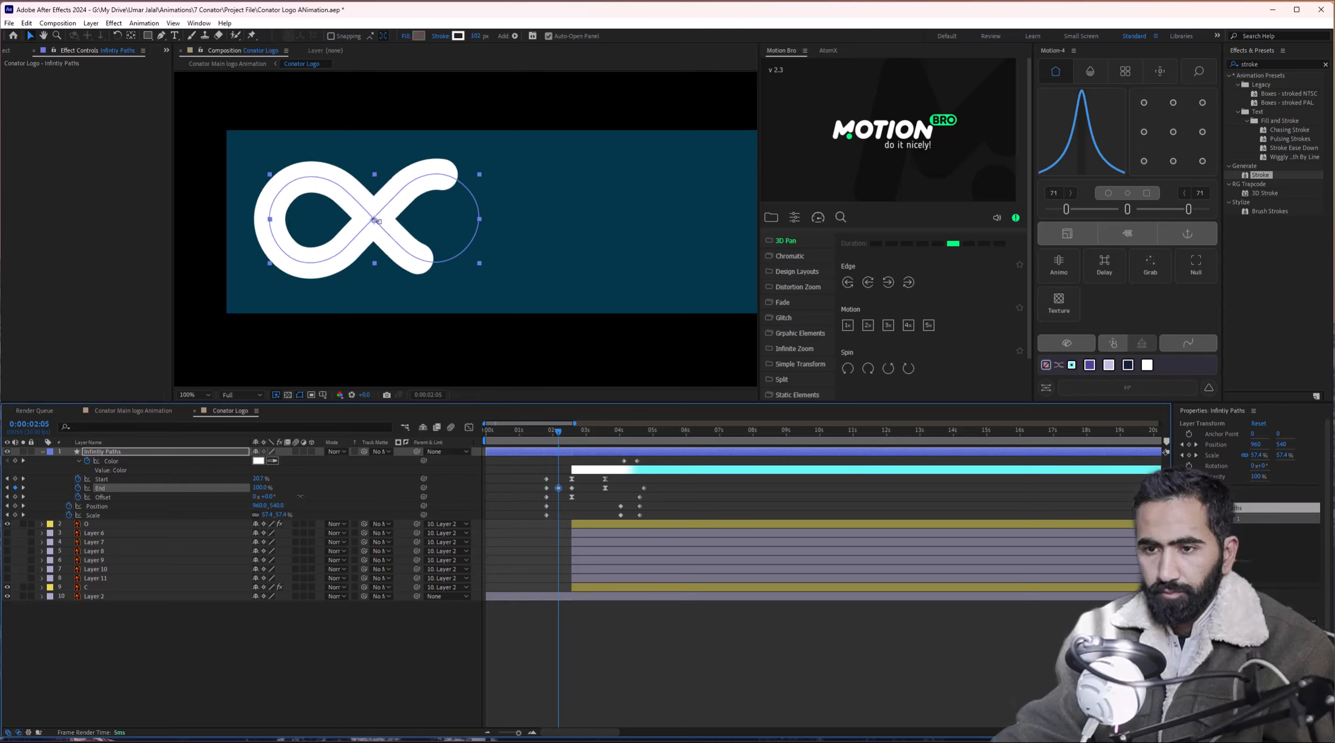
# Duplicate the 1:29 keyframes, delete the extra End key, and shift four keys to about 2:05.
pyautogui.moveTo(555, 436); pyautogui.dragTo(551, 439)
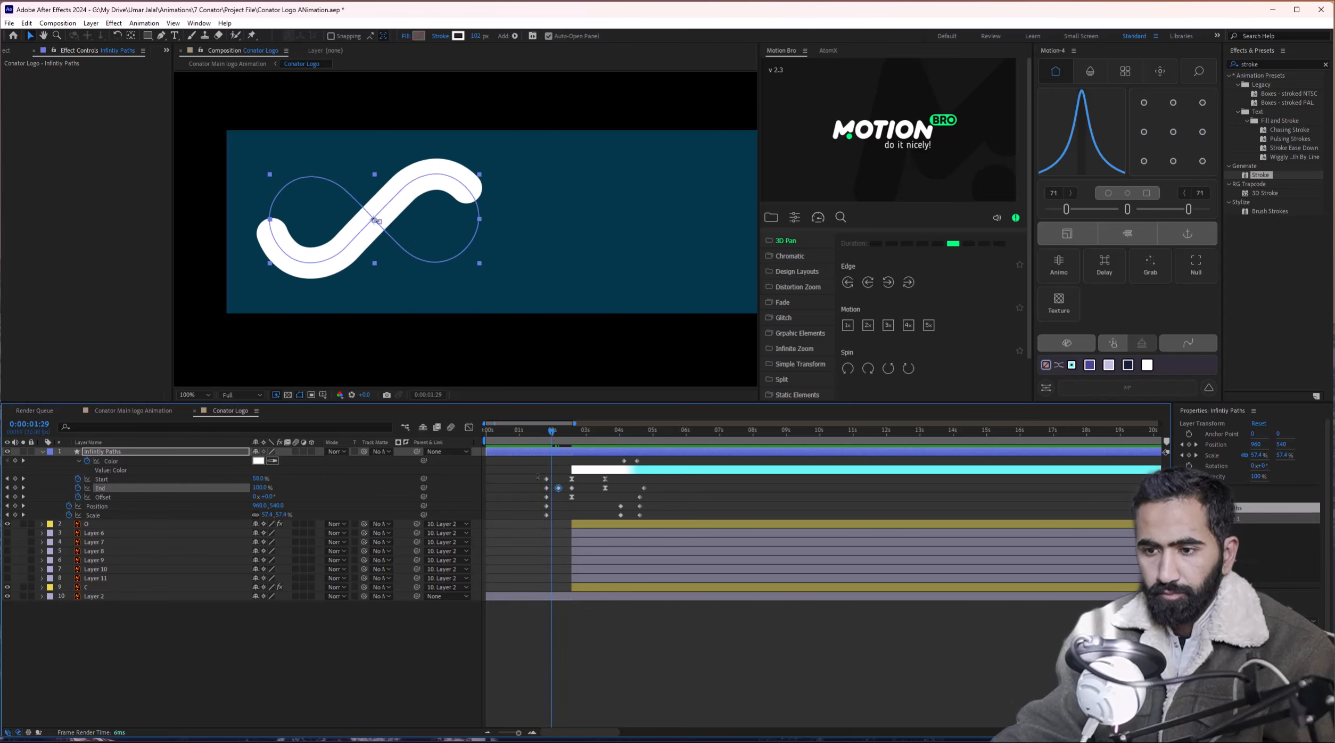
pyautogui.moveTo(536, 483)
pyautogui.mouseDown()
pyautogui.moveTo(548, 520)
pyautogui.moveTo(486, 514)
pyautogui.mouseUp()
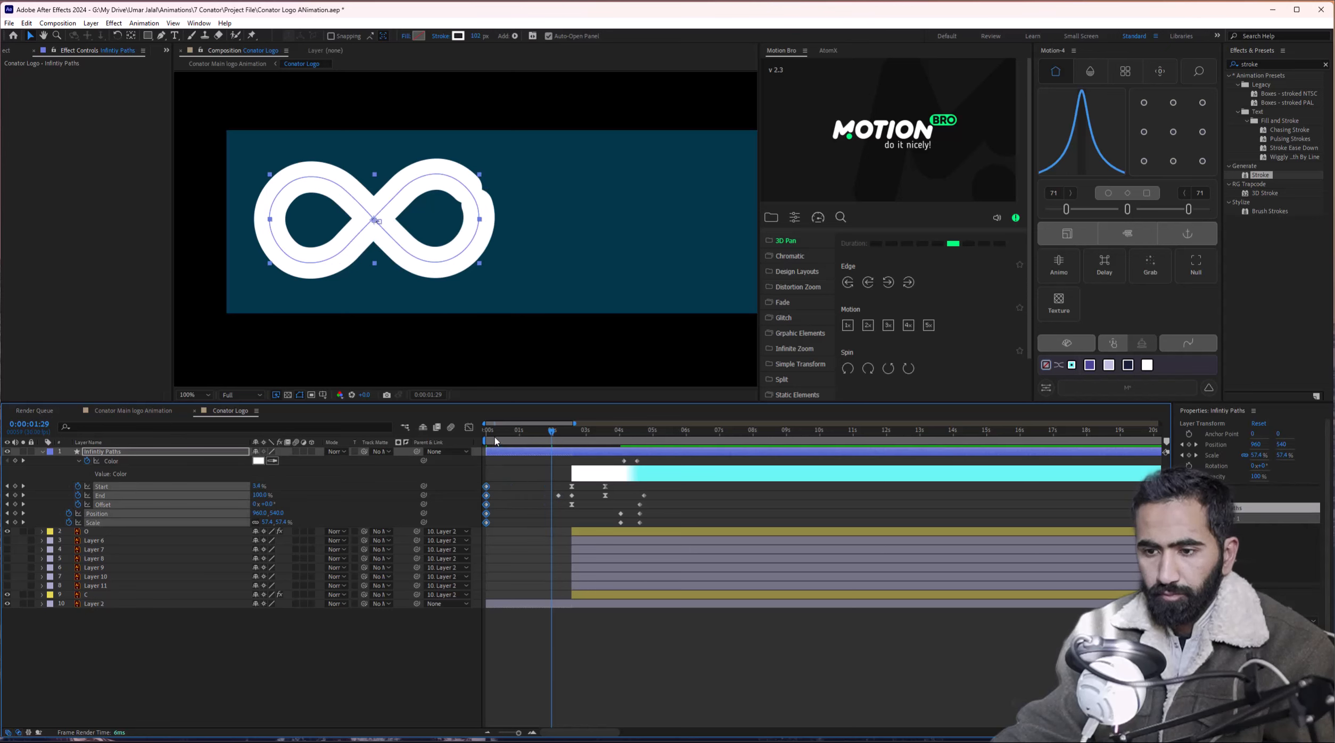
pyautogui.hotkey('ctrl', 'v')
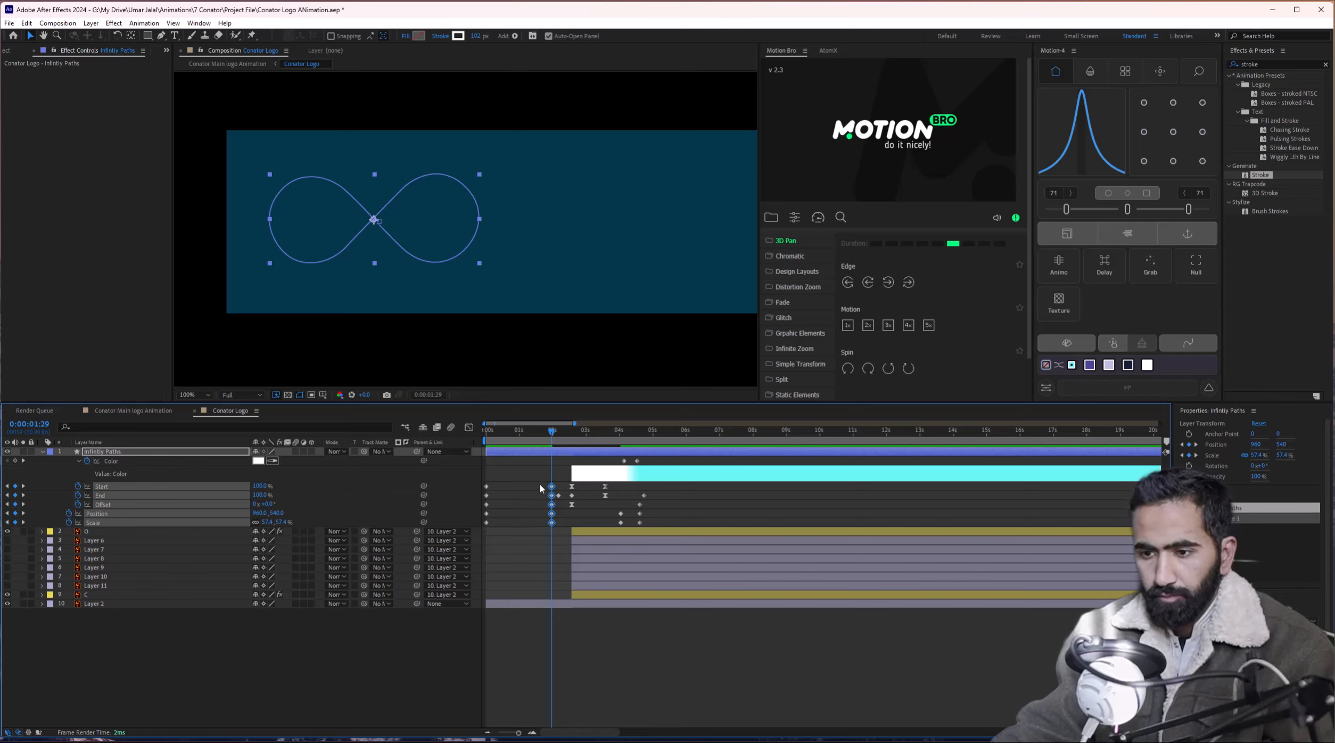
pyautogui.moveTo(541, 493); pyautogui.dragTo(554, 521)
pyautogui.press('Delete')
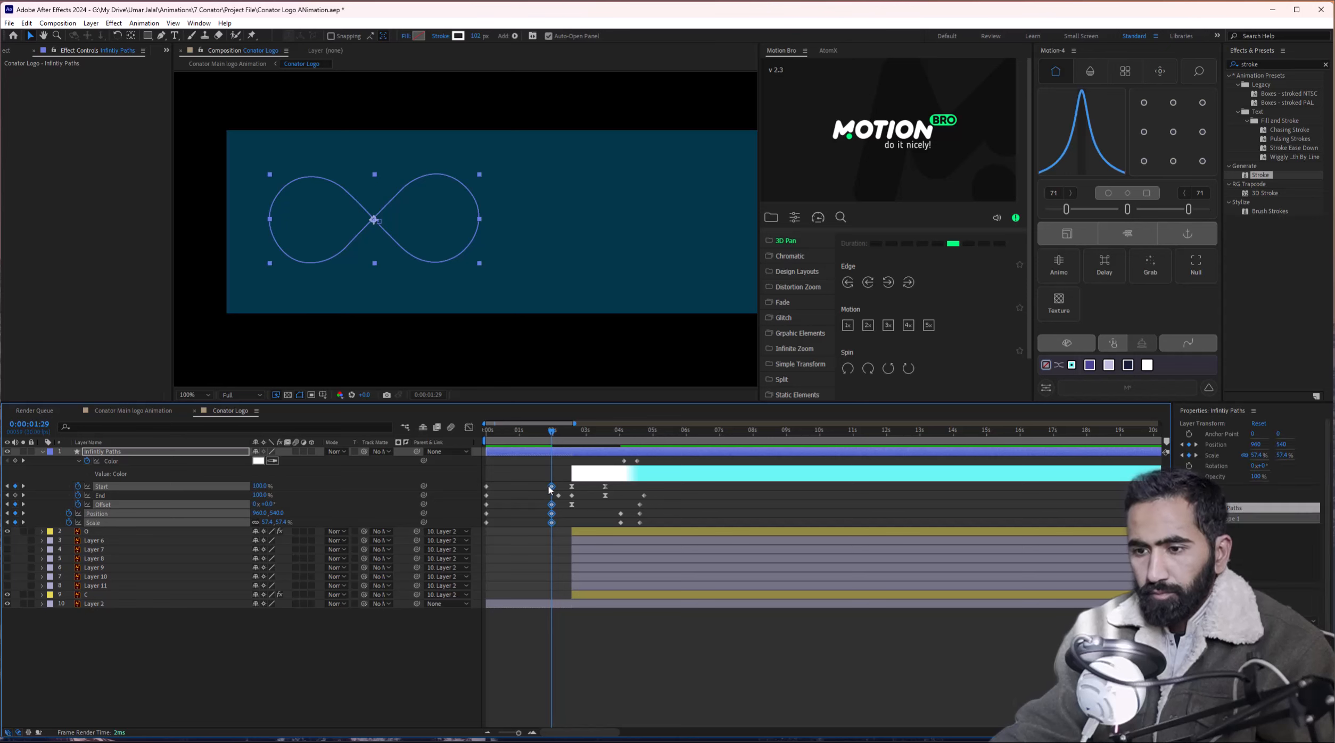
pyautogui.moveTo(548, 483)
pyautogui.mouseDown()
pyautogui.moveTo(556, 528)
pyautogui.moveTo(558, 487)
pyautogui.mouseUp()
pyautogui.moveTo(552, 434)
pyautogui.mouseDown()
pyautogui.moveTo(503, 444)
pyautogui.moveTo(566, 453)
pyautogui.mouseUp()
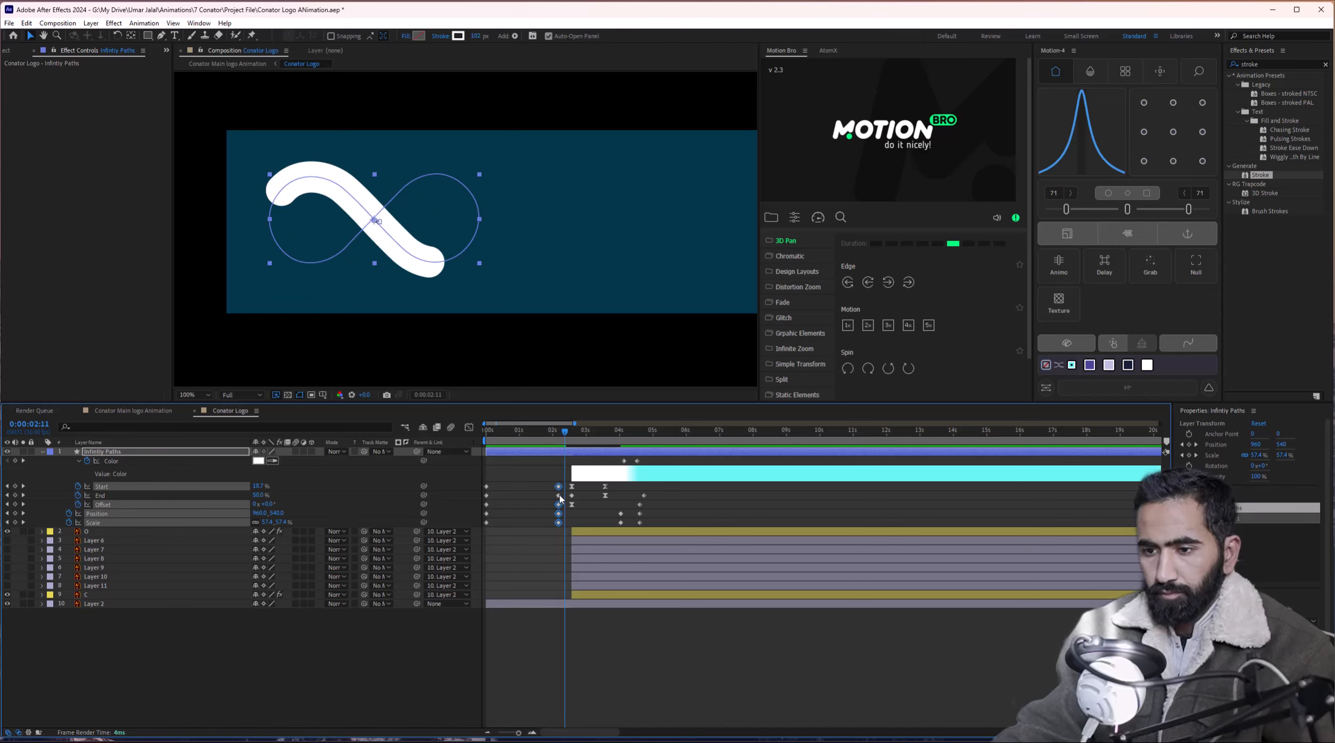
pyautogui.moveTo(560, 499); pyautogui.dragTo(494, 500)
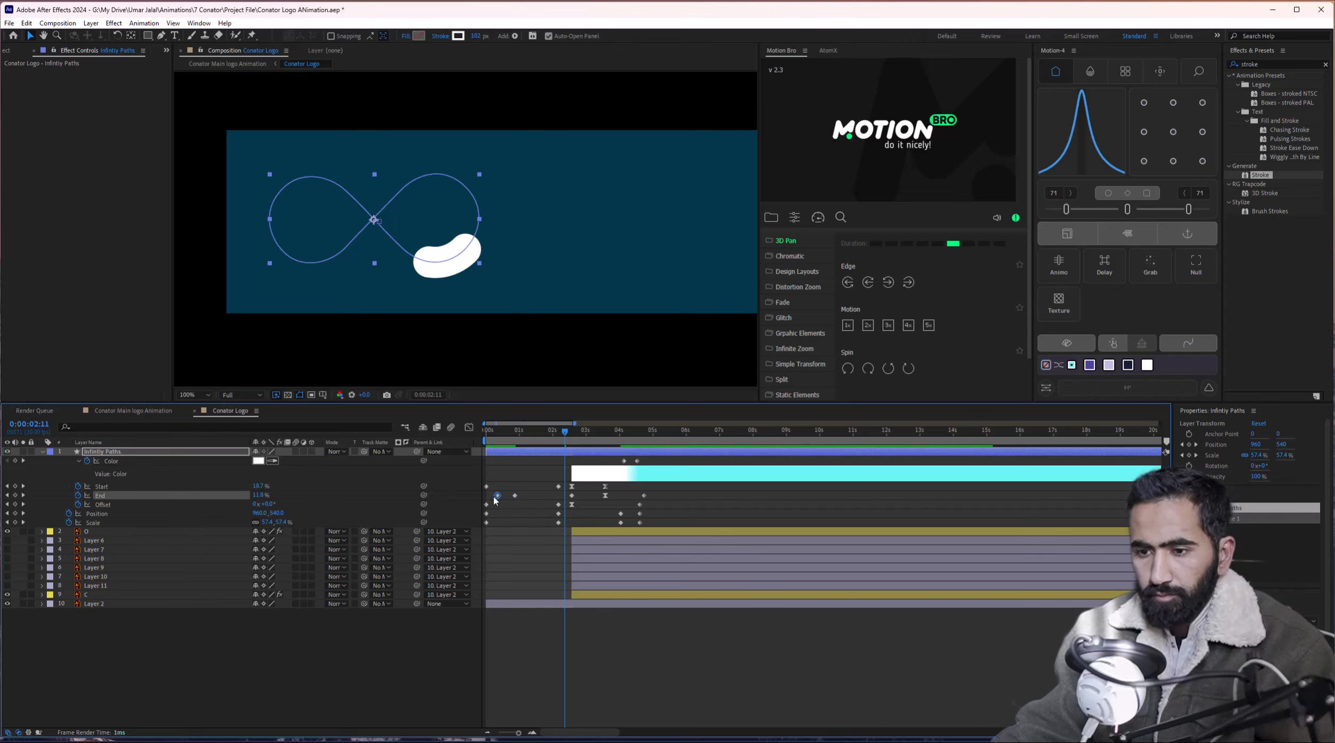
# Undo the recent keyframe changes and return the playhead to 0:00.
pyautogui.click(485, 432)
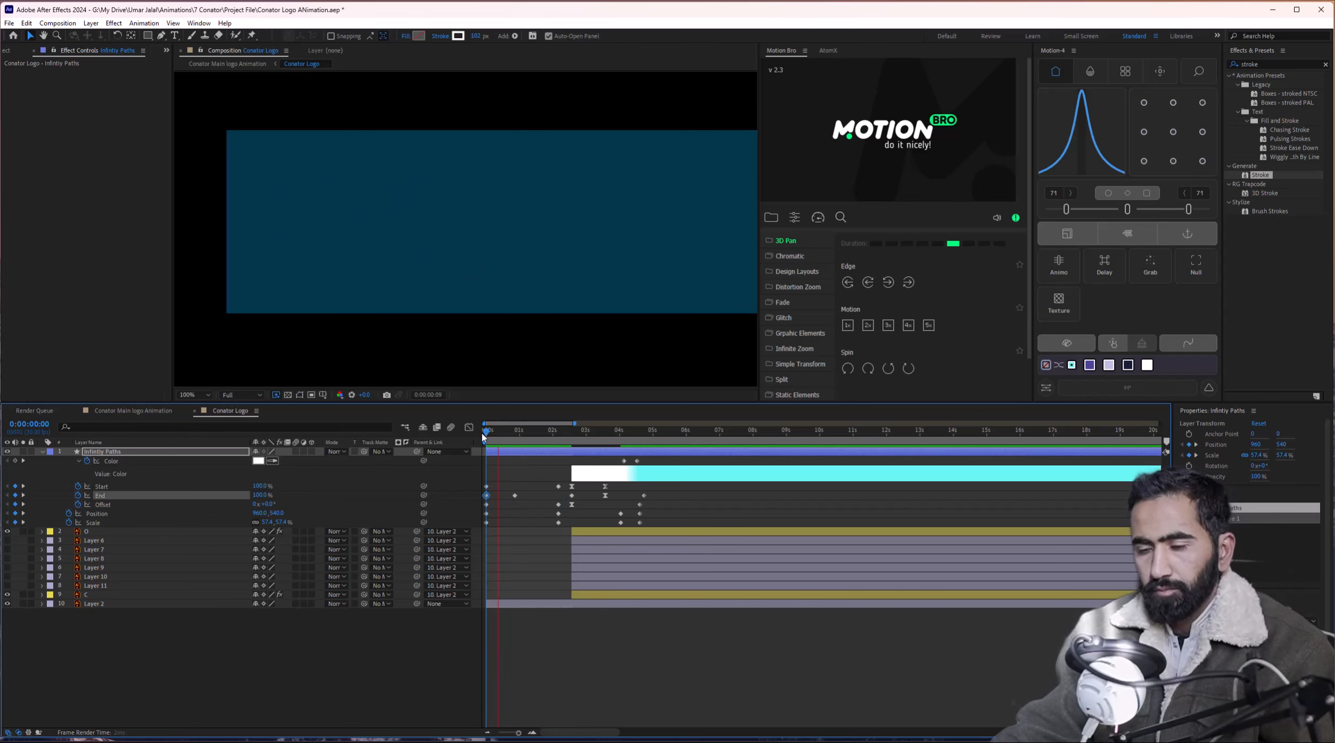
pyautogui.press('space')
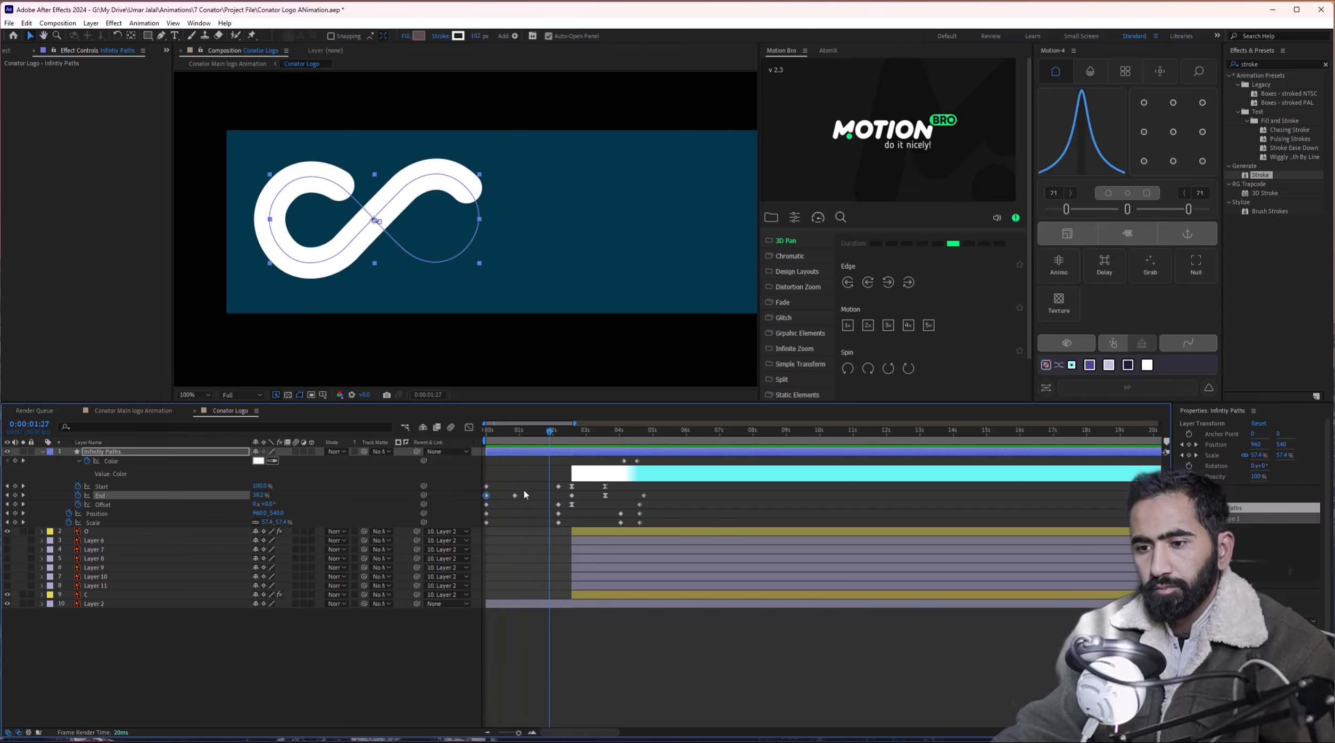
pyautogui.hotkey('ctrl', 'z')
pyautogui.hotkey('ctrl', 'z')
pyautogui.hotkey('ctrl', 'z')
pyautogui.moveTo(521, 434); pyautogui.dragTo(464, 448)
pyautogui.click(283, 495)
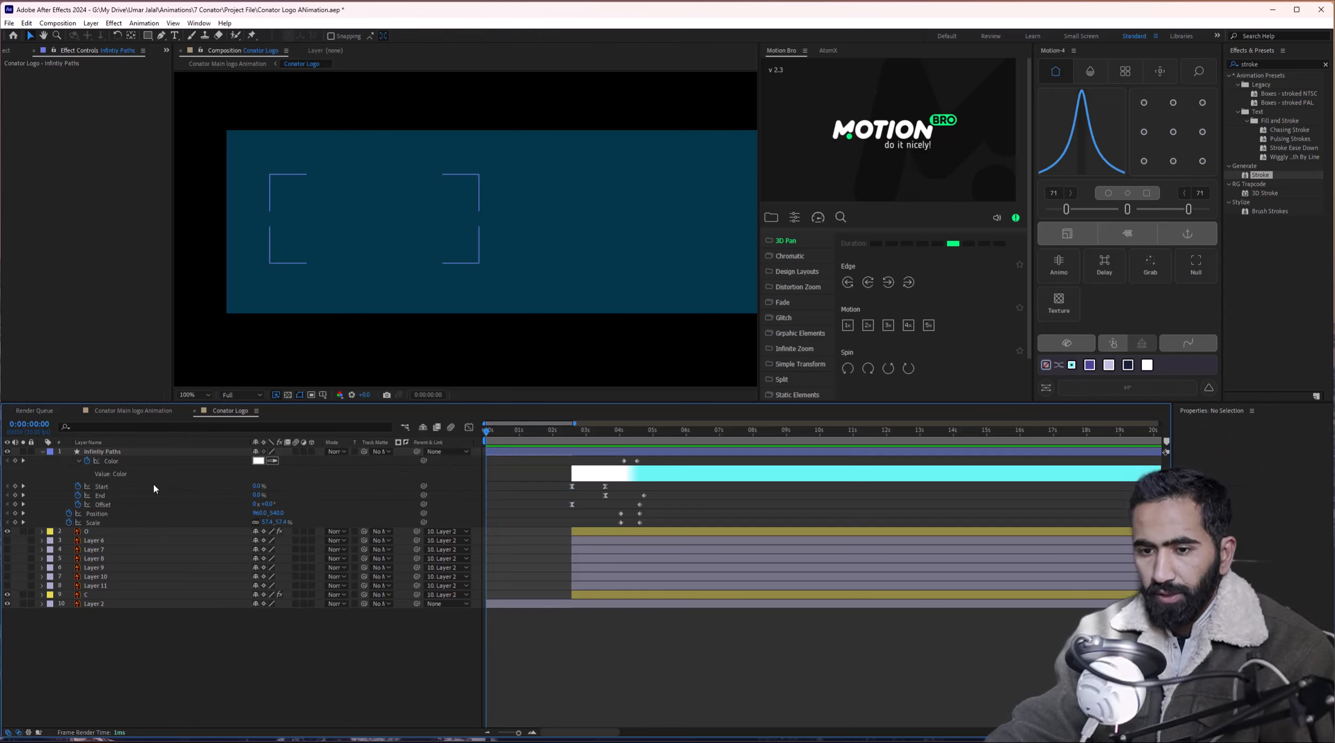
# Keyframe the stroke's Start at 50% around 0:22 and 0% at the first frame.
pyautogui.moveTo(259, 490); pyautogui.dragTo(265, 488)
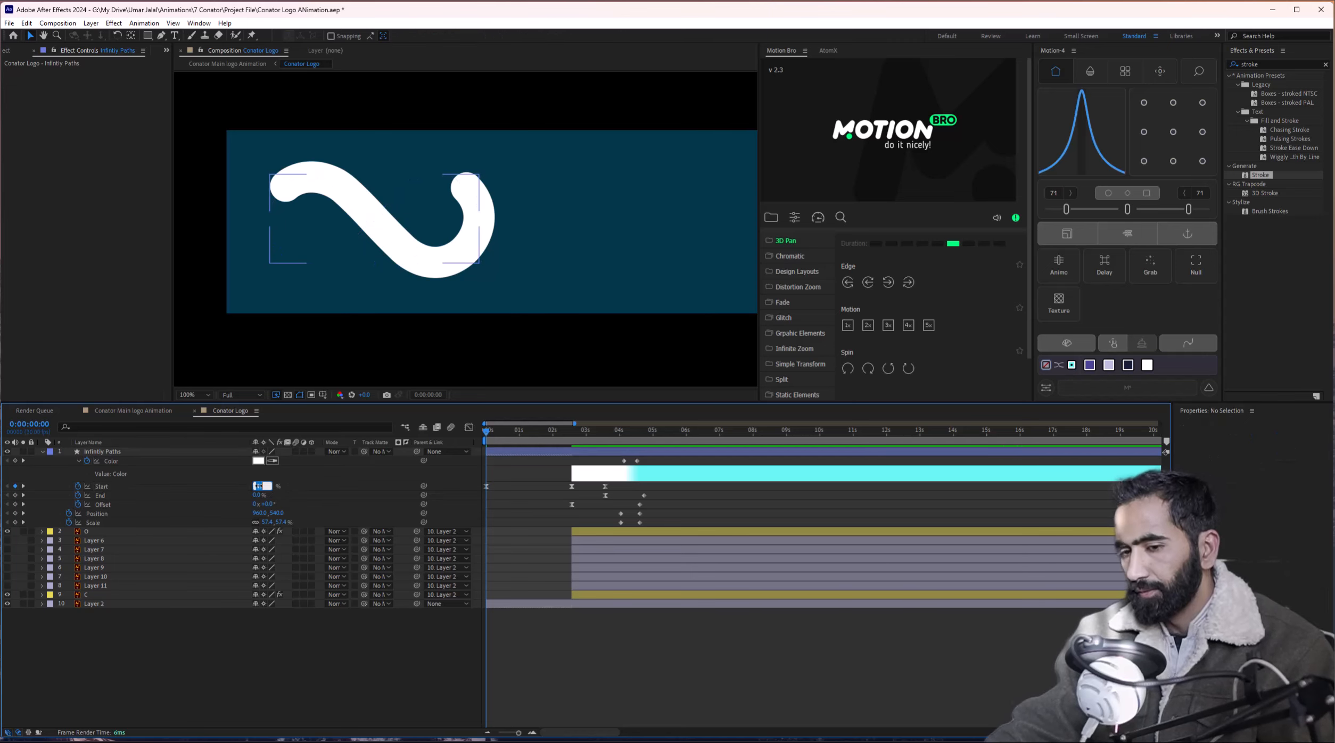
pyautogui.write('50')
pyautogui.press('Return')
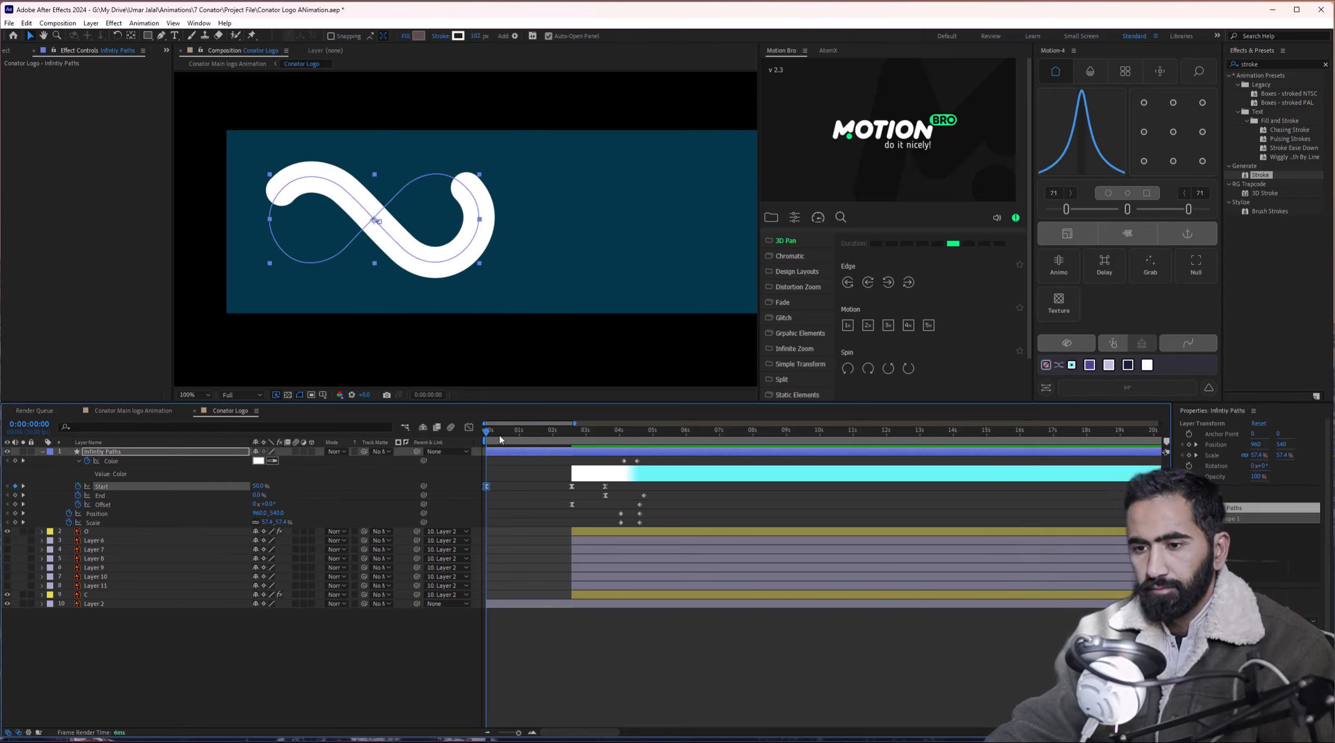
pyautogui.moveTo(499, 440)
pyautogui.mouseDown()
pyautogui.moveTo(469, 437)
pyautogui.moveTo(514, 437)
pyautogui.mouseUp()
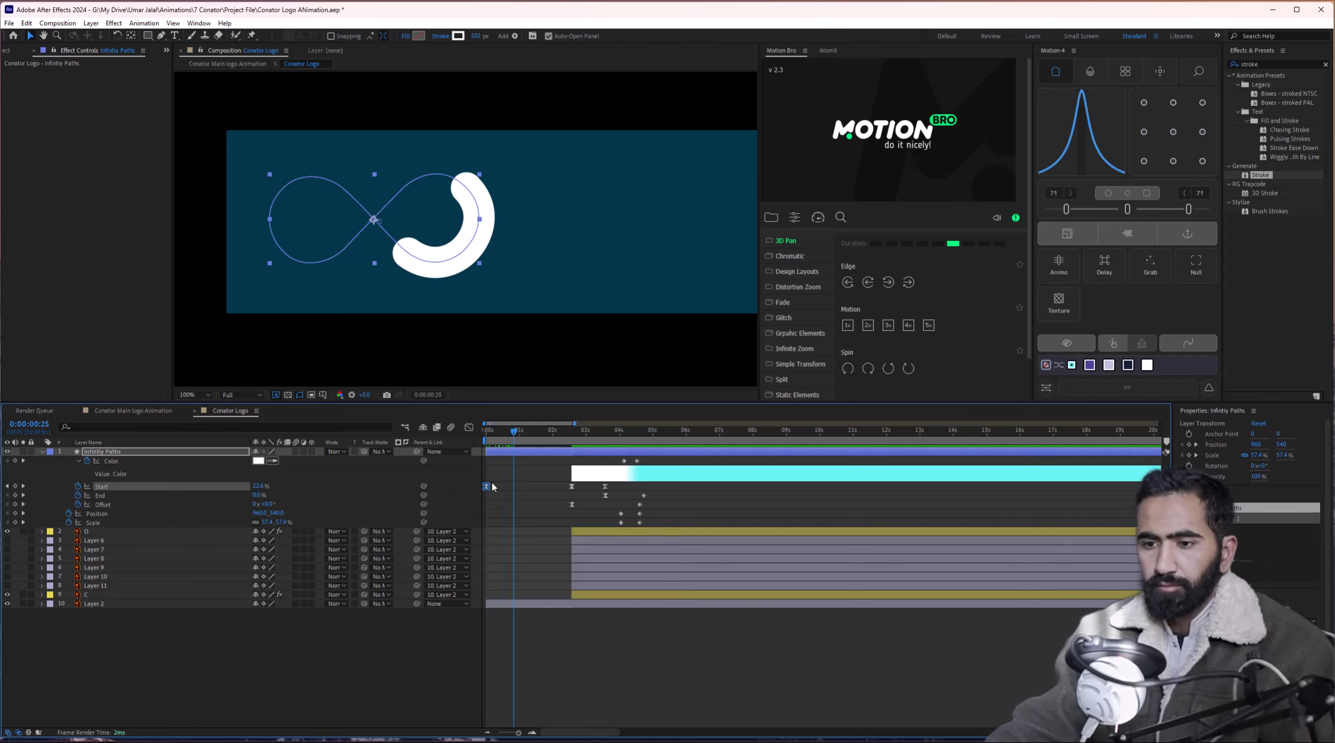
pyautogui.moveTo(486, 486); pyautogui.dragTo(509, 489)
pyautogui.press('Home')
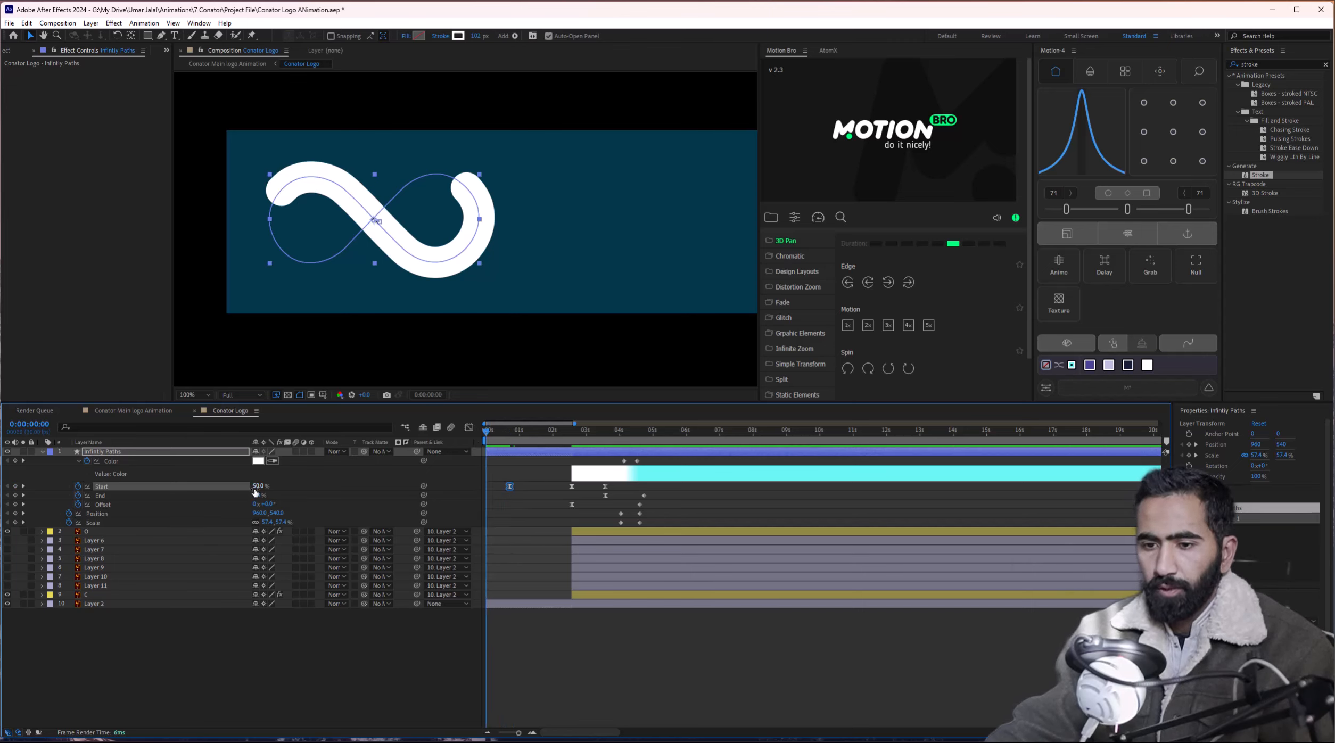
pyautogui.write('0')
pyautogui.press('Return')
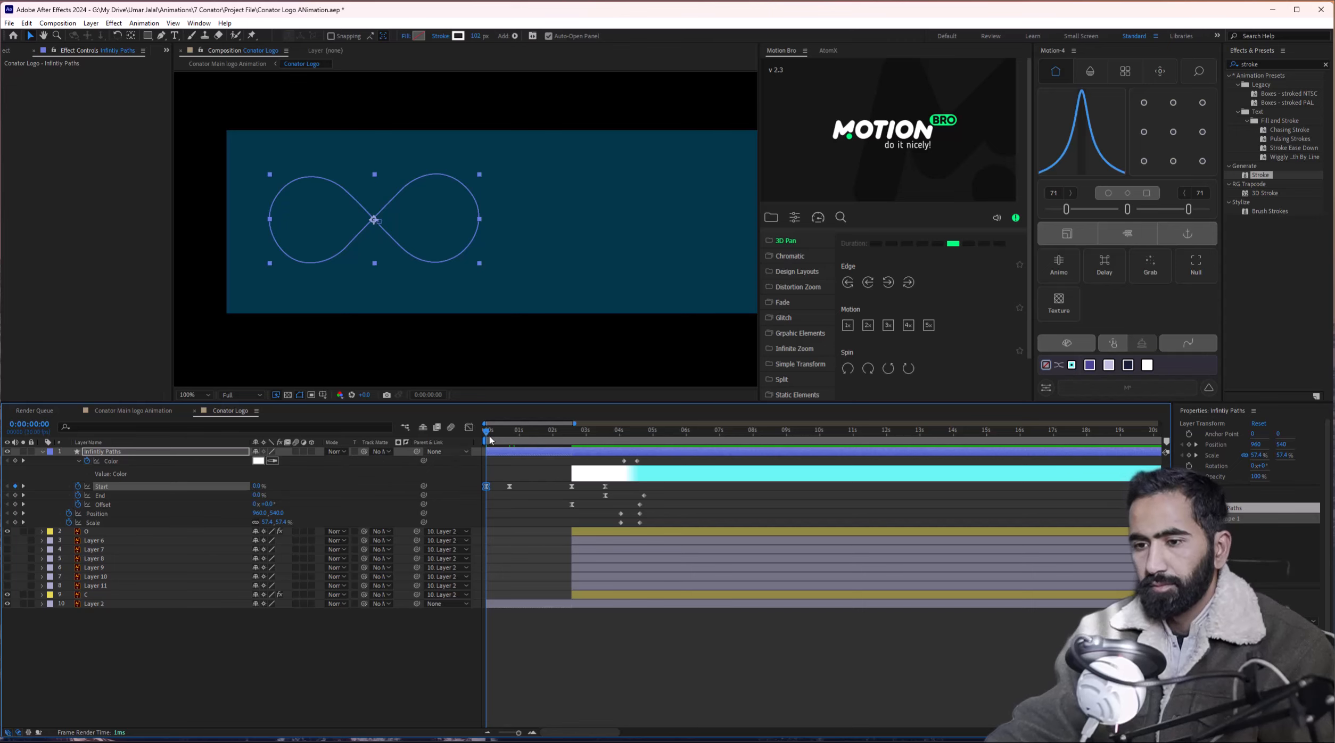
# Scrub to check the draw-on, then enable Offset's stopwatch at 0:00.
pyautogui.moveTo(490, 439); pyautogui.dragTo(515, 441)
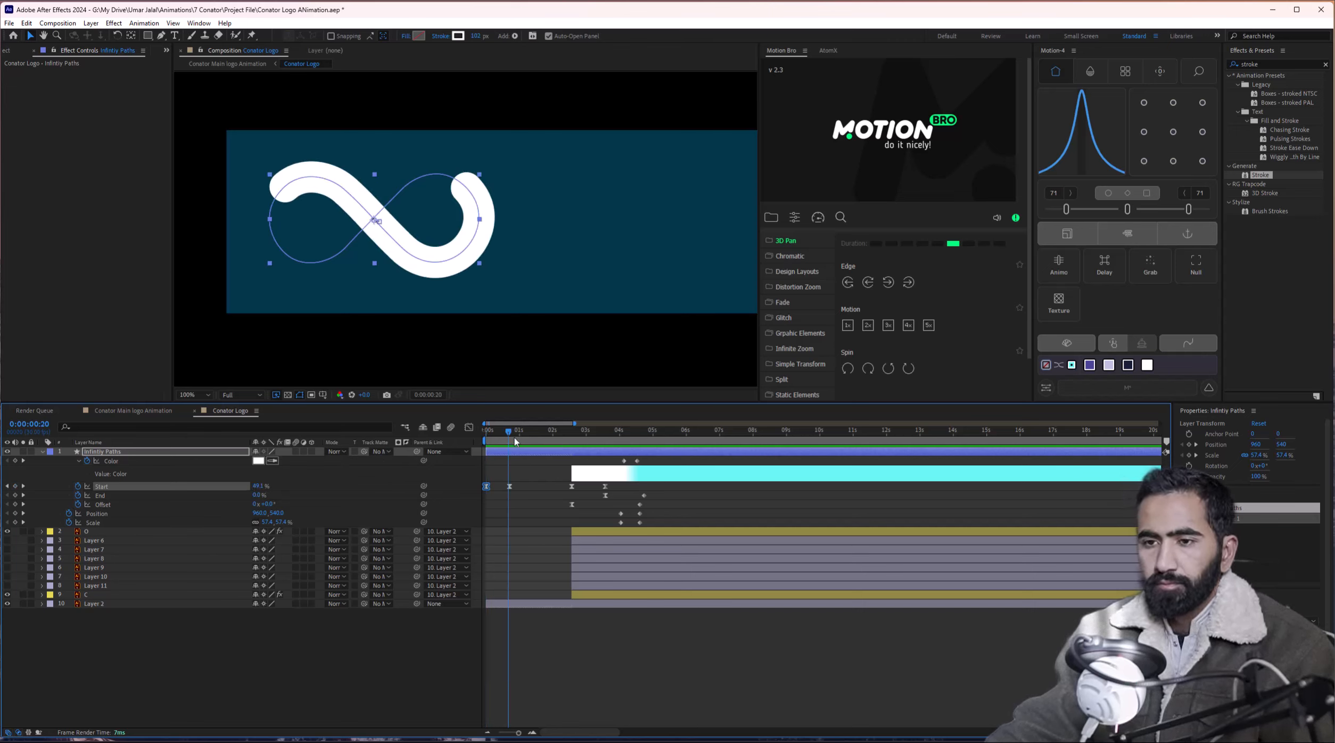
pyautogui.press('Home')
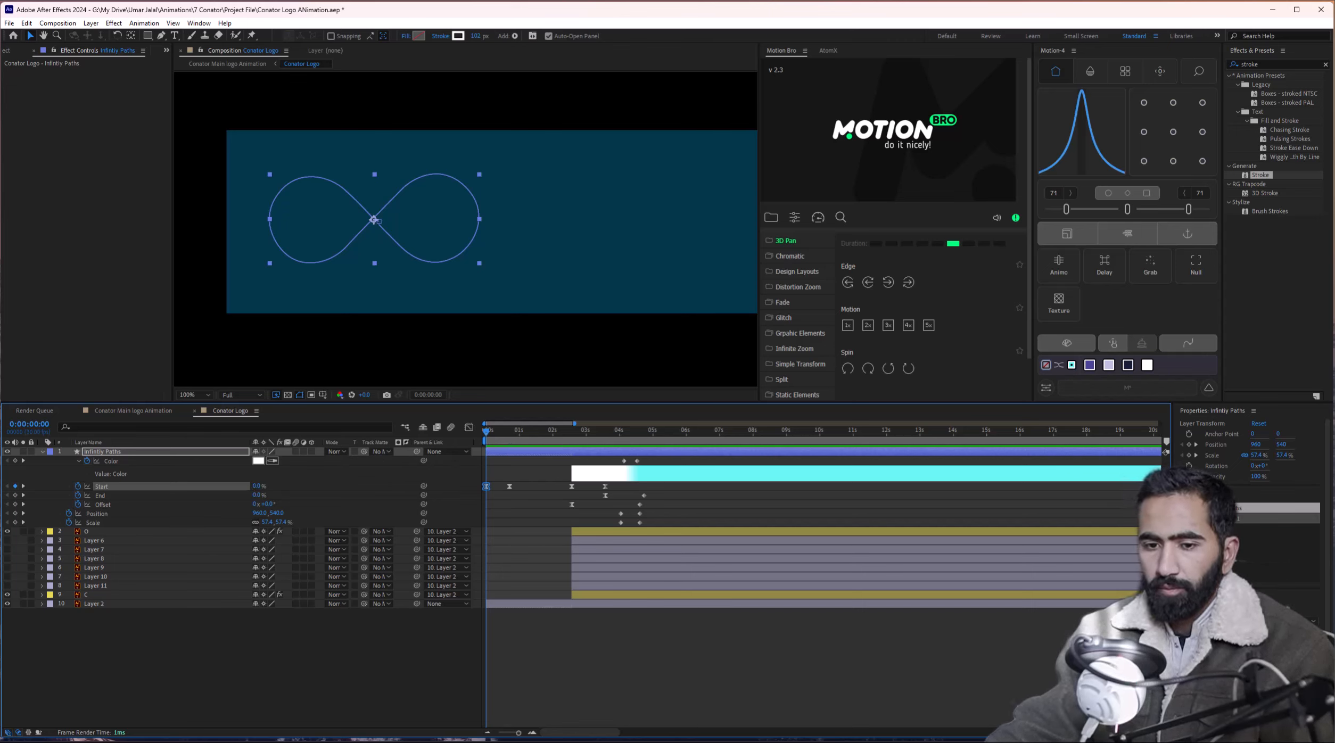
pyautogui.click(16, 505)
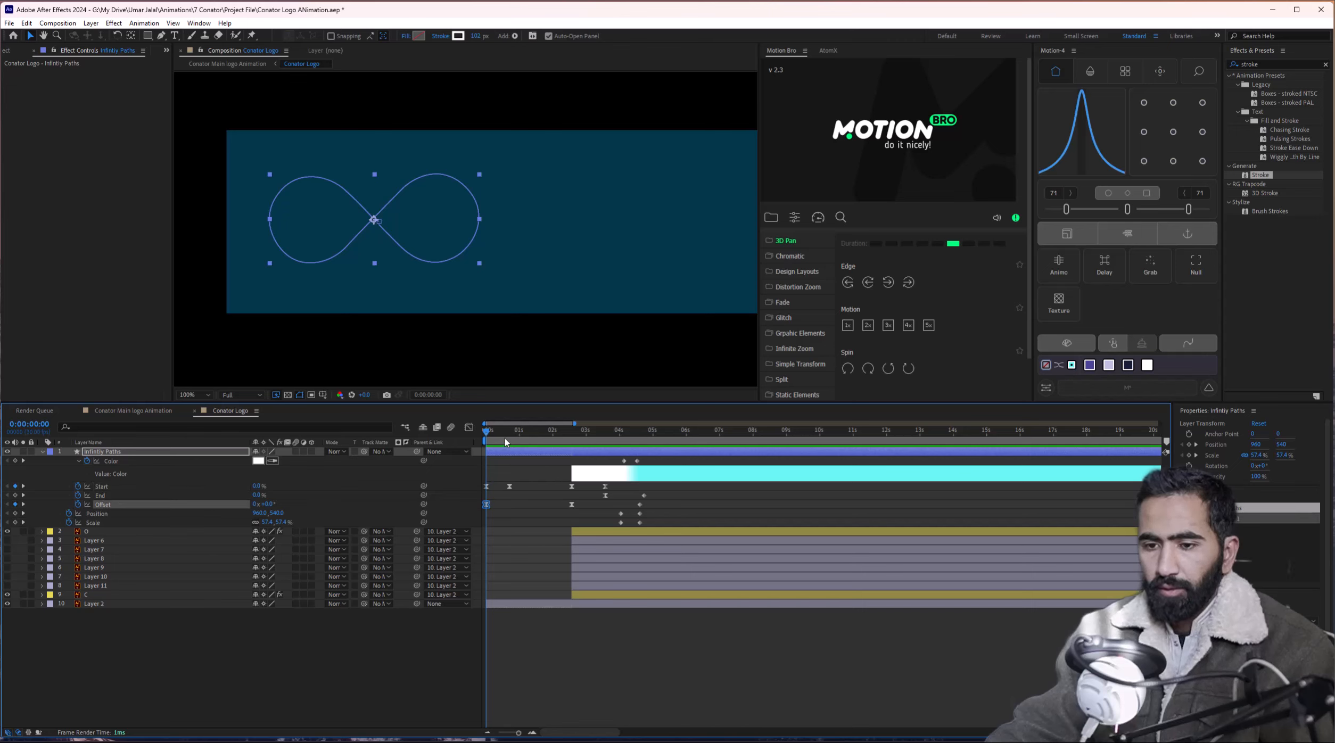
# At 0:21, set the stroke's Offset to about 201° so it slides along the path.
pyautogui.moveTo(505, 441); pyautogui.dragTo(512, 439)
pyautogui.moveTo(267, 504); pyautogui.dragTo(381, 503)
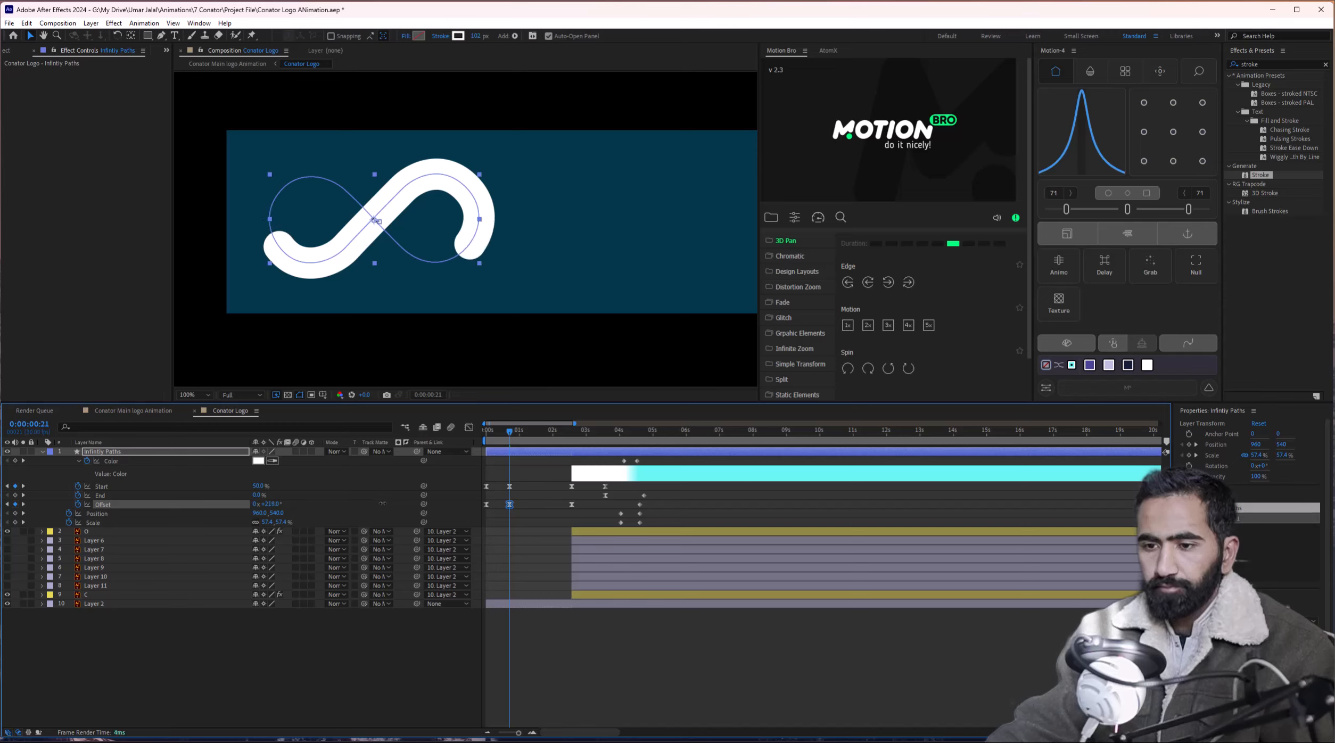
pyautogui.click(258, 504)
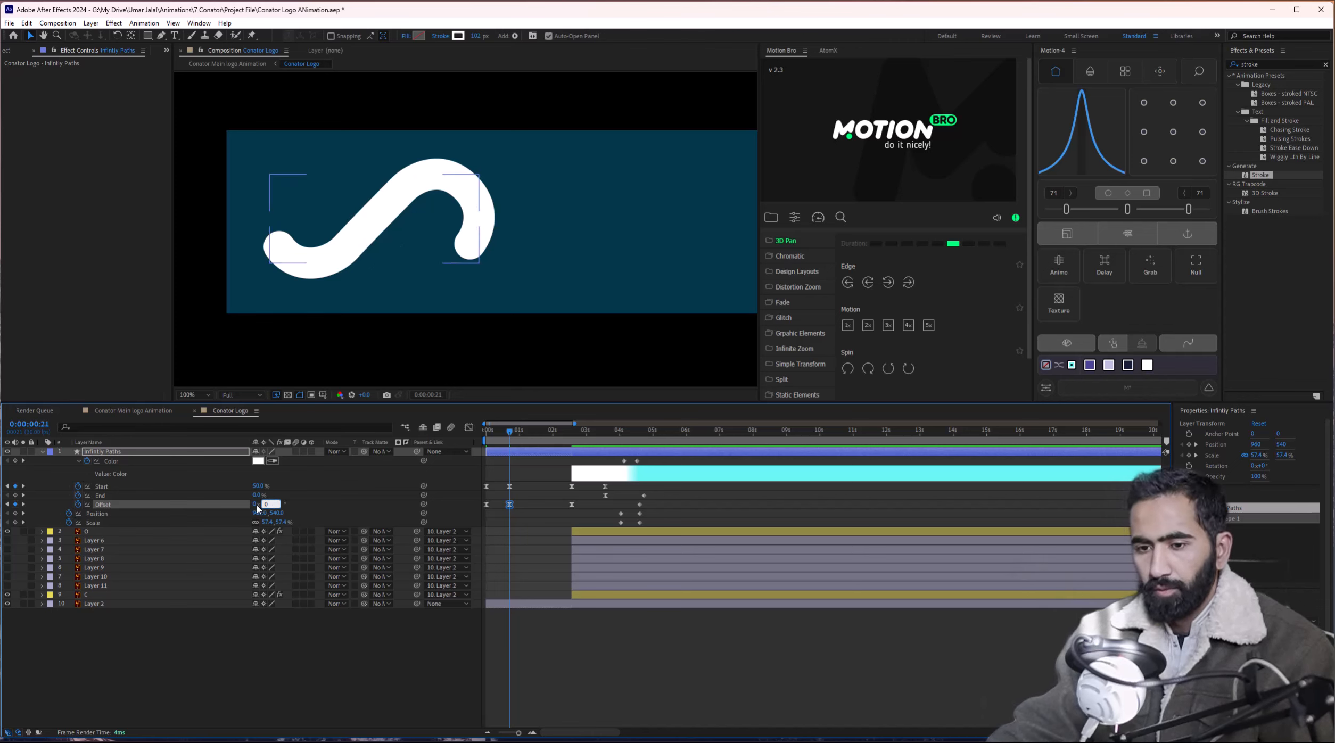
pyautogui.click(256, 504)
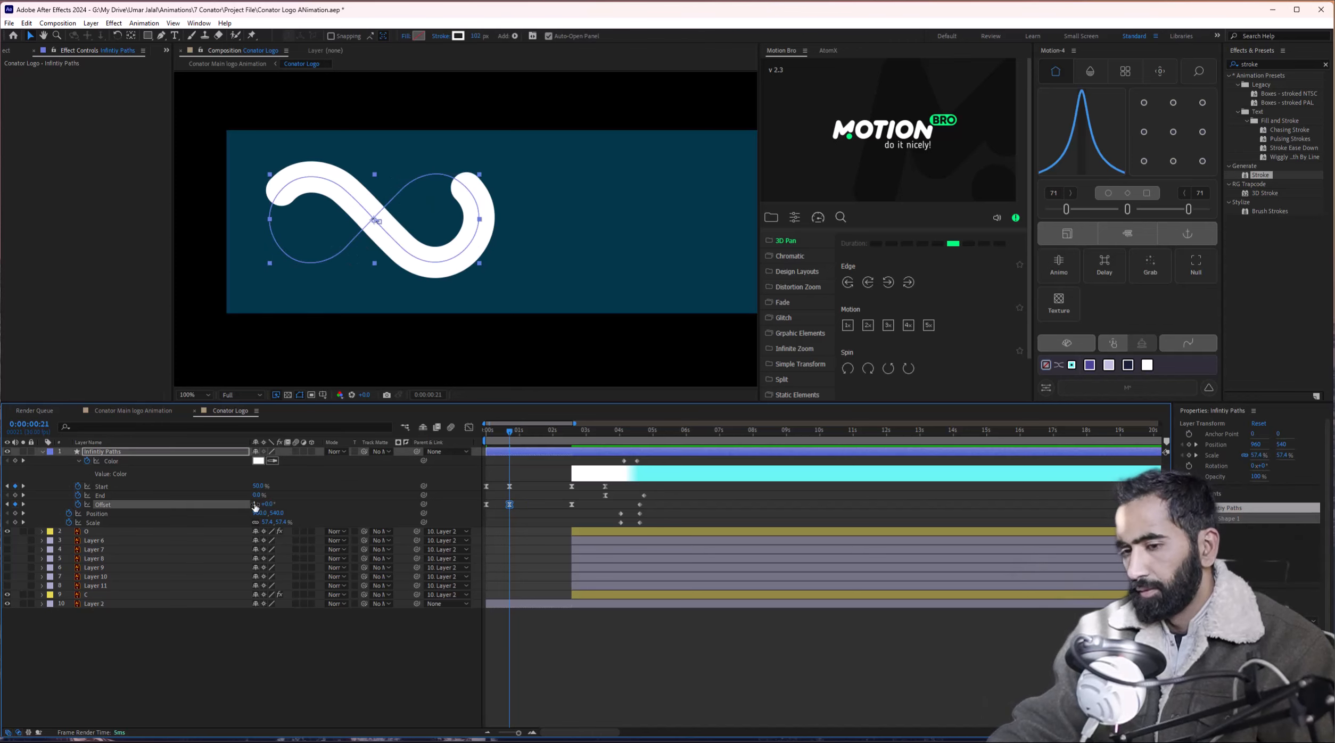
# Make the four Start and Offset keyframes linear and preview the animation.
pyautogui.moveTo(509, 434); pyautogui.dragTo(475, 438)
pyautogui.press('space')
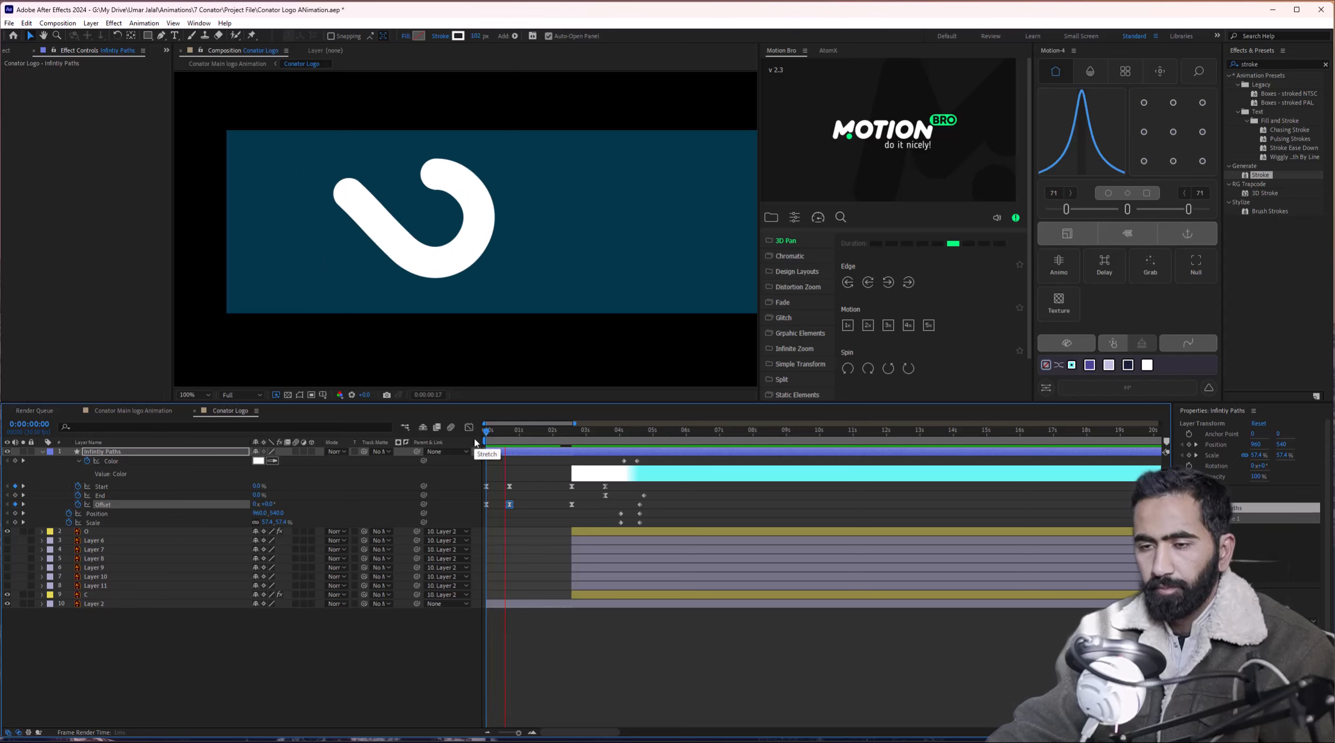
pyautogui.moveTo(537, 483); pyautogui.dragTo(481, 515)
pyautogui.keyDown('ctrl'); pyautogui.click(510, 487); pyautogui.keyUp('ctrl')
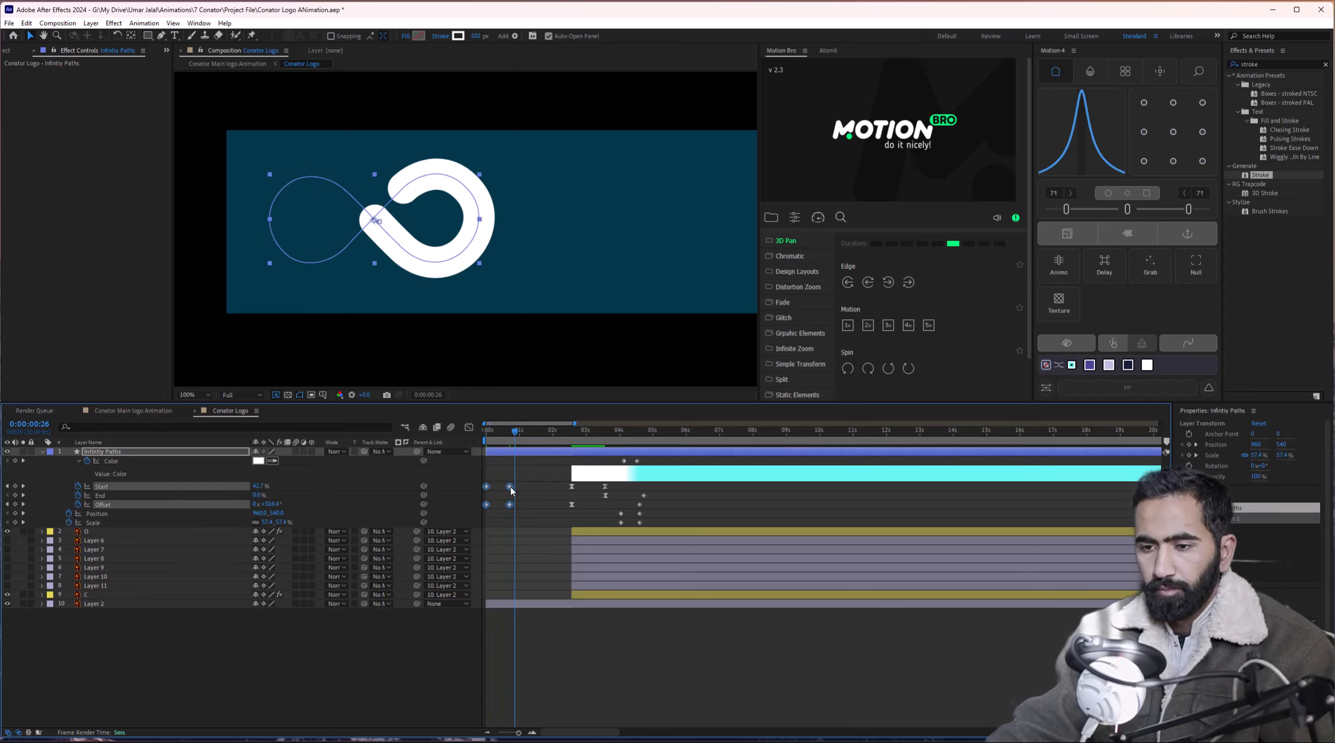
pyautogui.press('space')
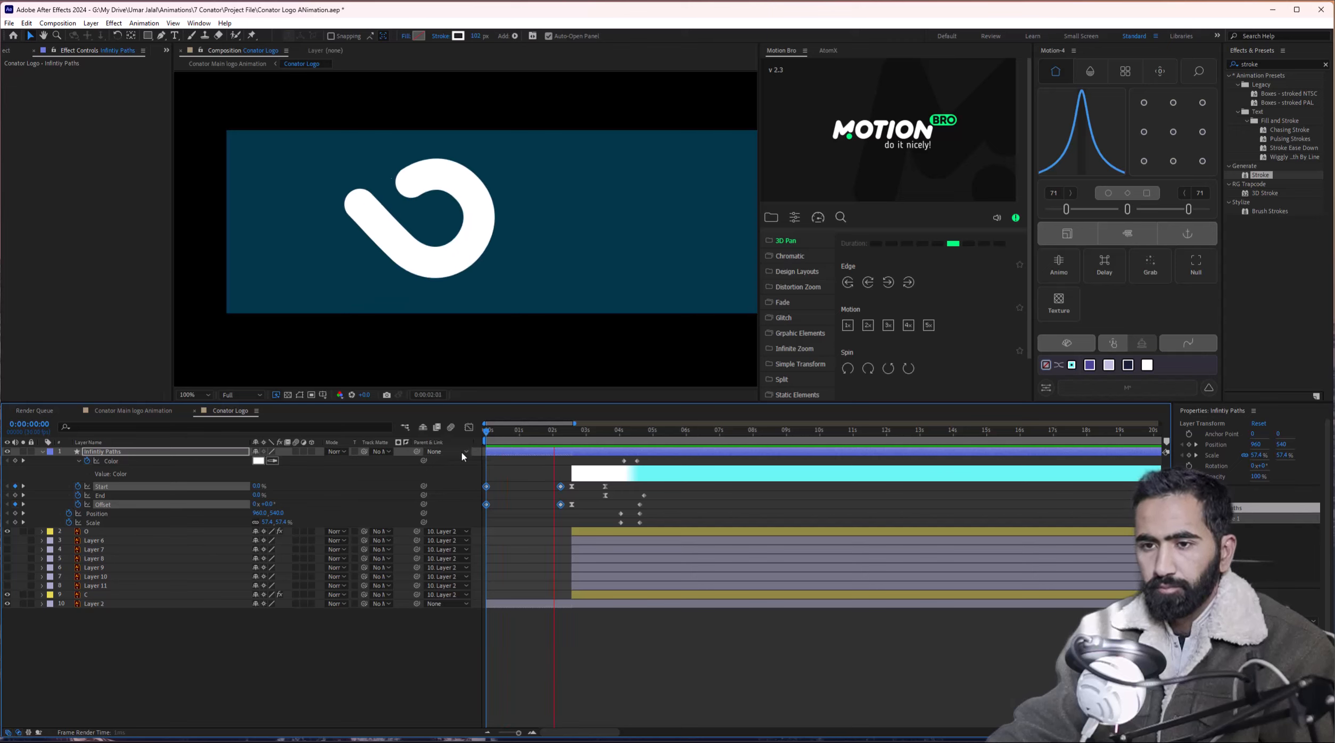
pyautogui.press('space')
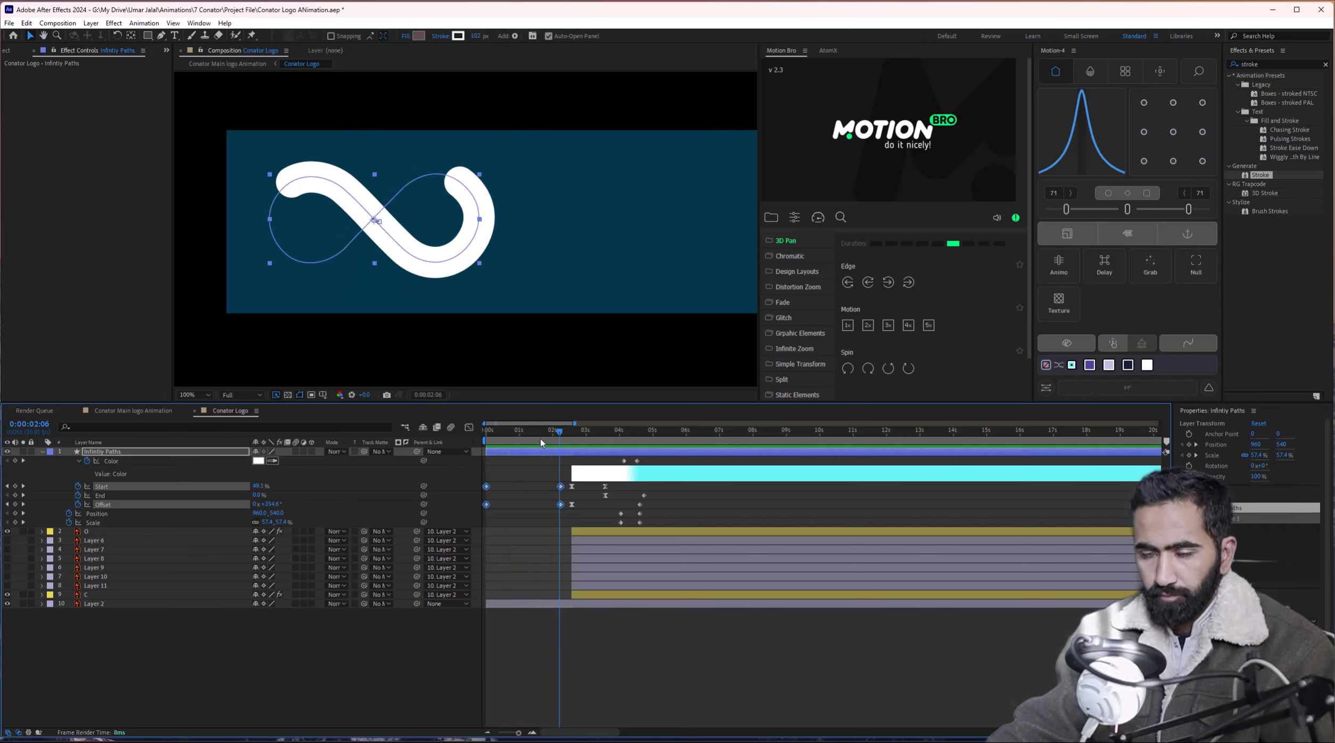
pyautogui.press('space')
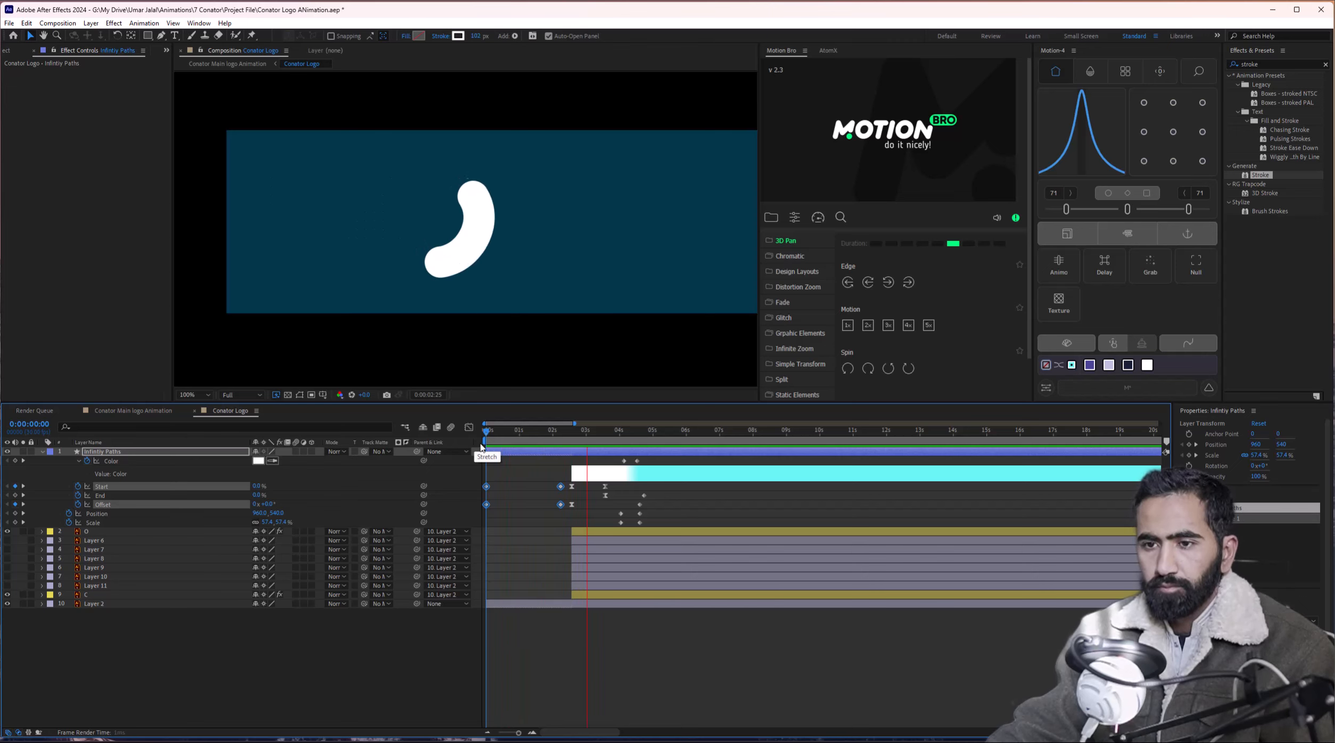
# Inspect the stroke around 2:02 and set Offset to one full turn.
pyautogui.click(569, 437)
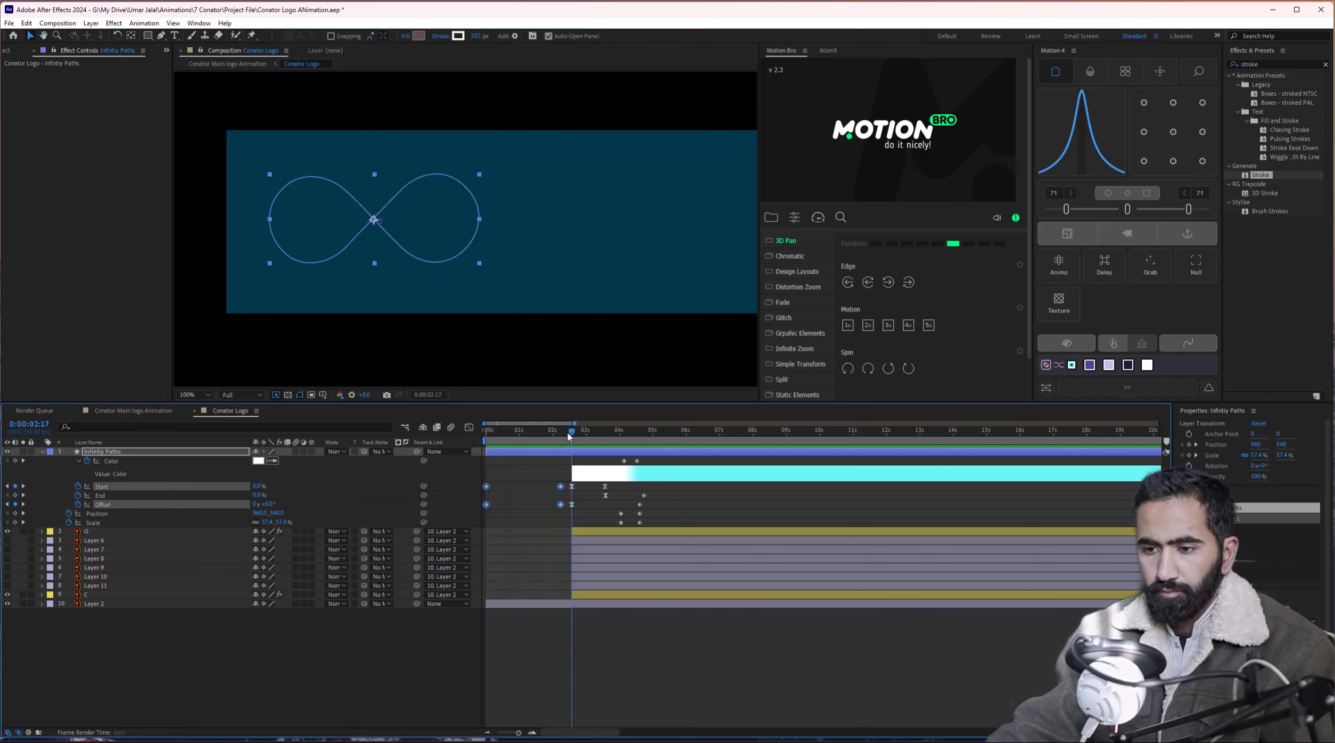
pyautogui.keyDown('alt'); pyautogui.scroll(3, 578, 519); pyautogui.keyUp('alt')
pyautogui.hscroll(-1, 559, 508)
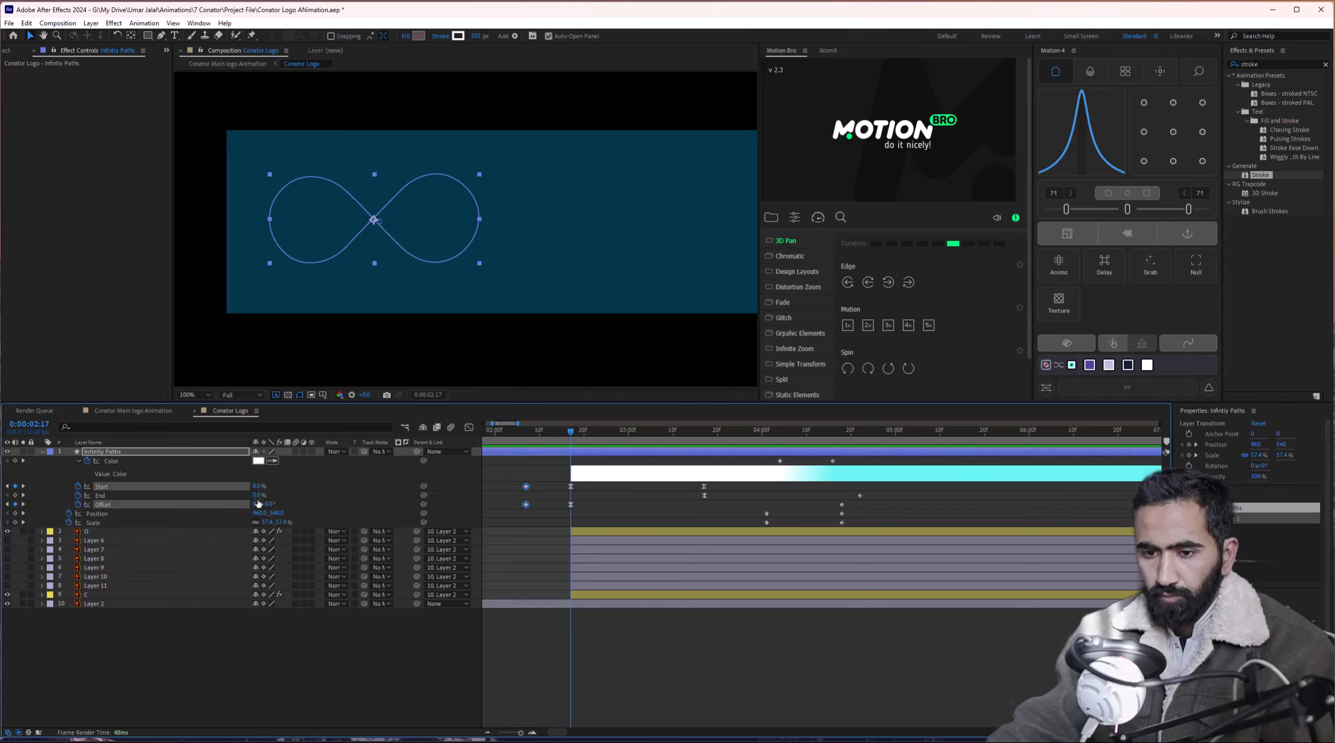
pyautogui.click(504, 436)
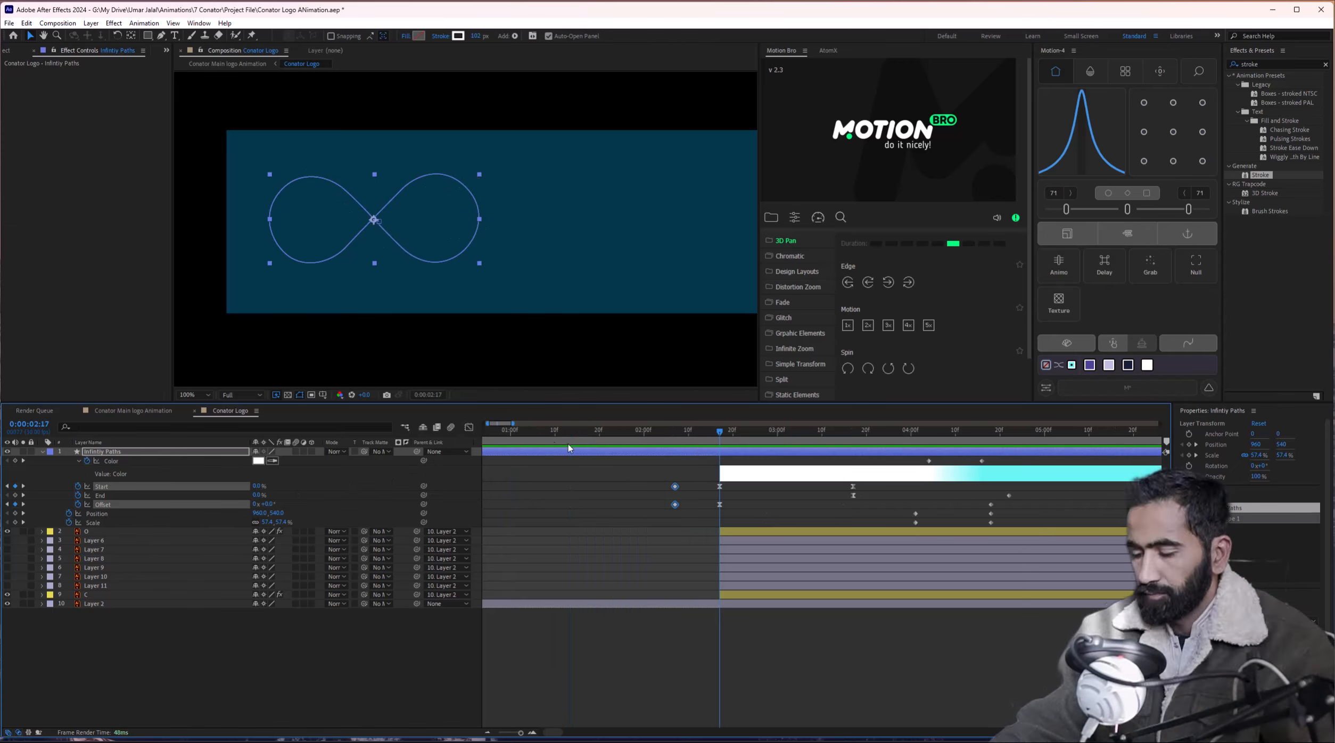
pyautogui.moveTo(665, 436); pyautogui.dragTo(719, 442)
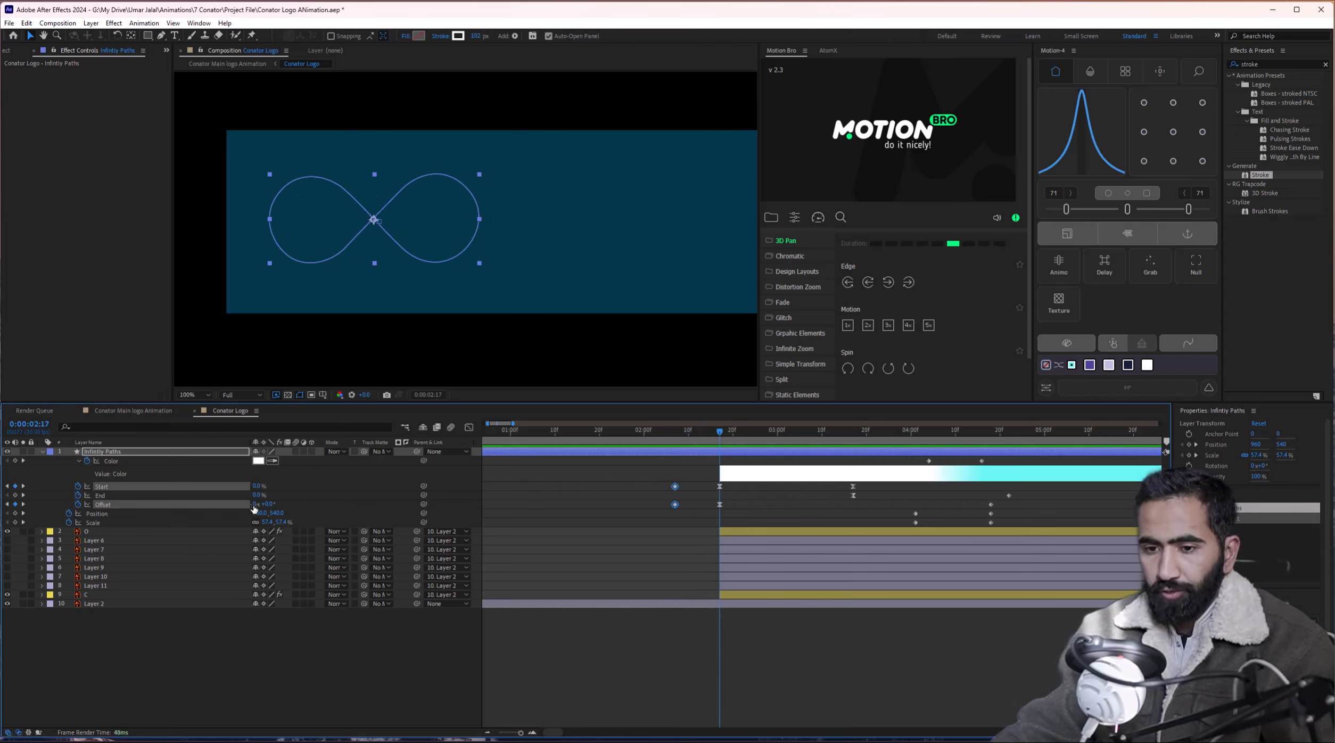
pyautogui.press('Return')
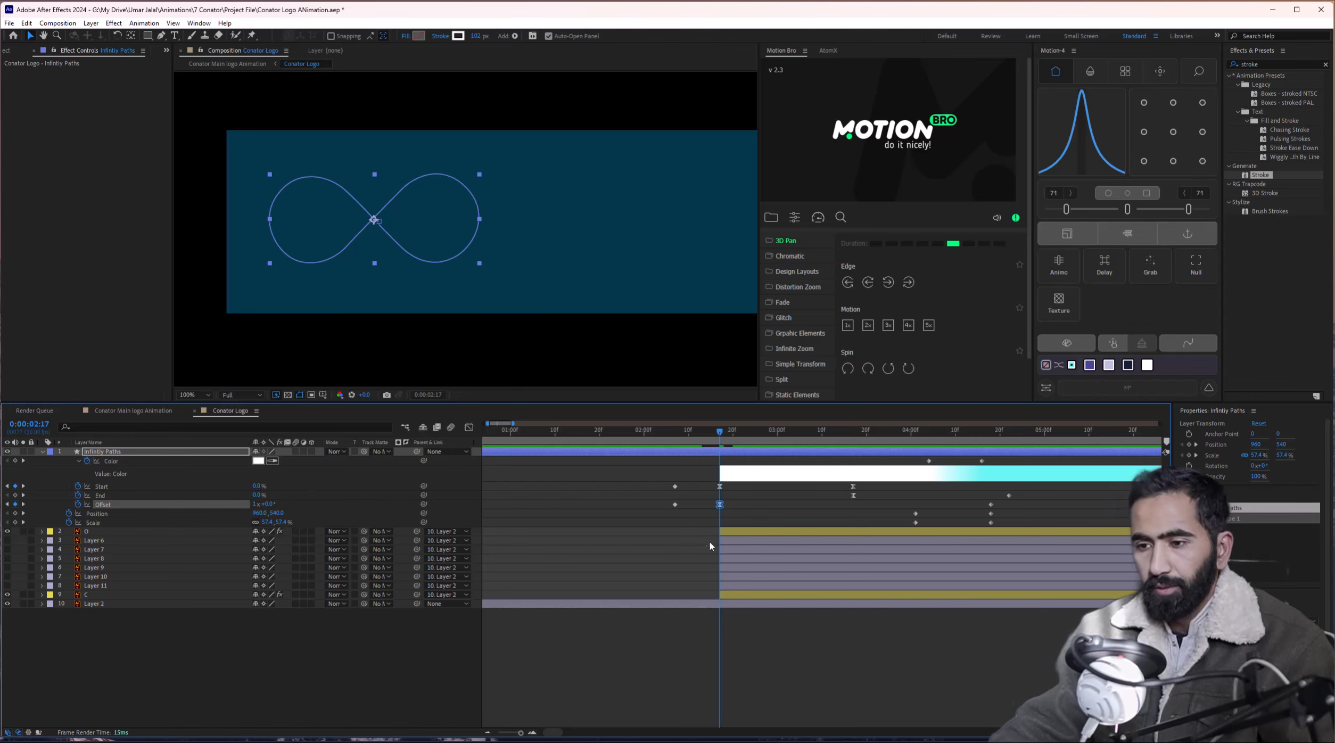
pyautogui.scroll(-3, 710, 542)
pyautogui.click(484, 441)
pyautogui.press('space')
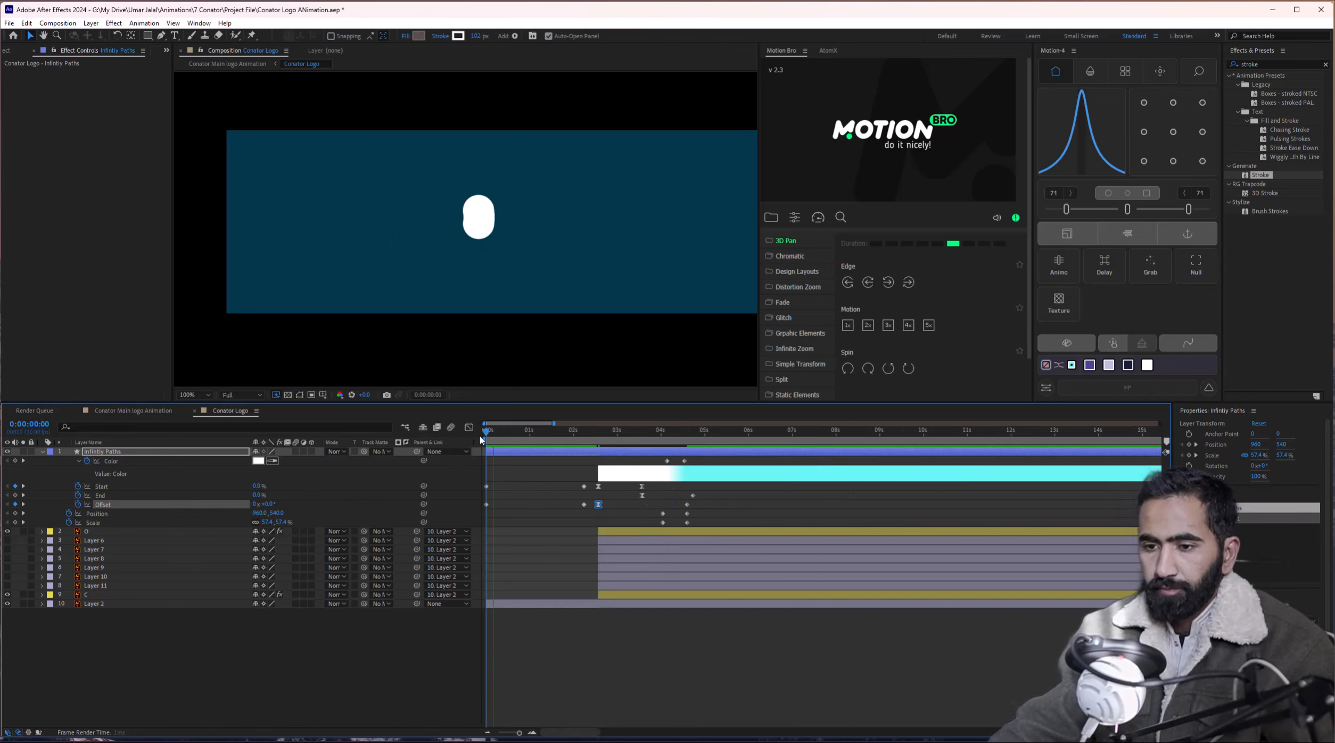
# Move the Start keyframe to about one second and preview the result.
pyautogui.moveTo(584, 486); pyautogui.dragTo(531, 486)
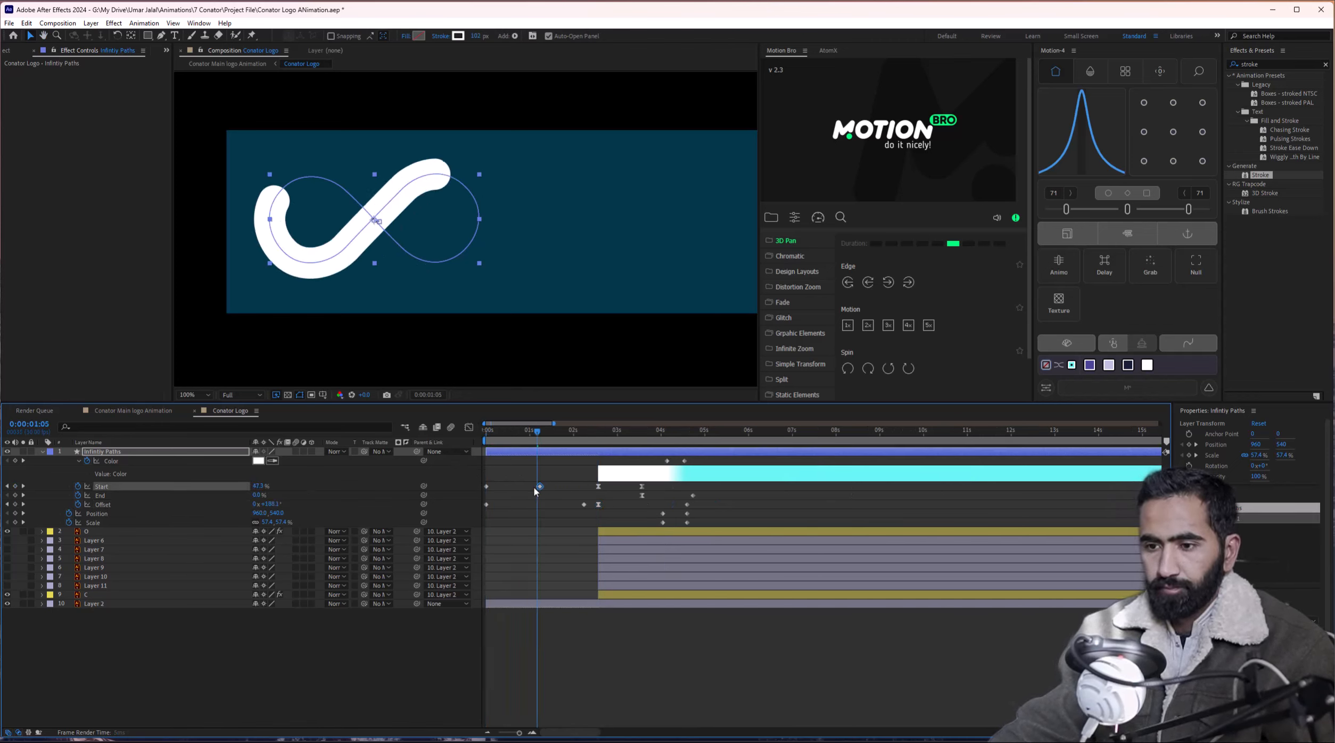
pyautogui.press('space')
pyautogui.moveTo(474, 440)
pyautogui.mouseDown()
pyautogui.moveTo(454, 442)
pyautogui.moveTo(466, 438)
pyautogui.mouseUp()
pyautogui.press('space')
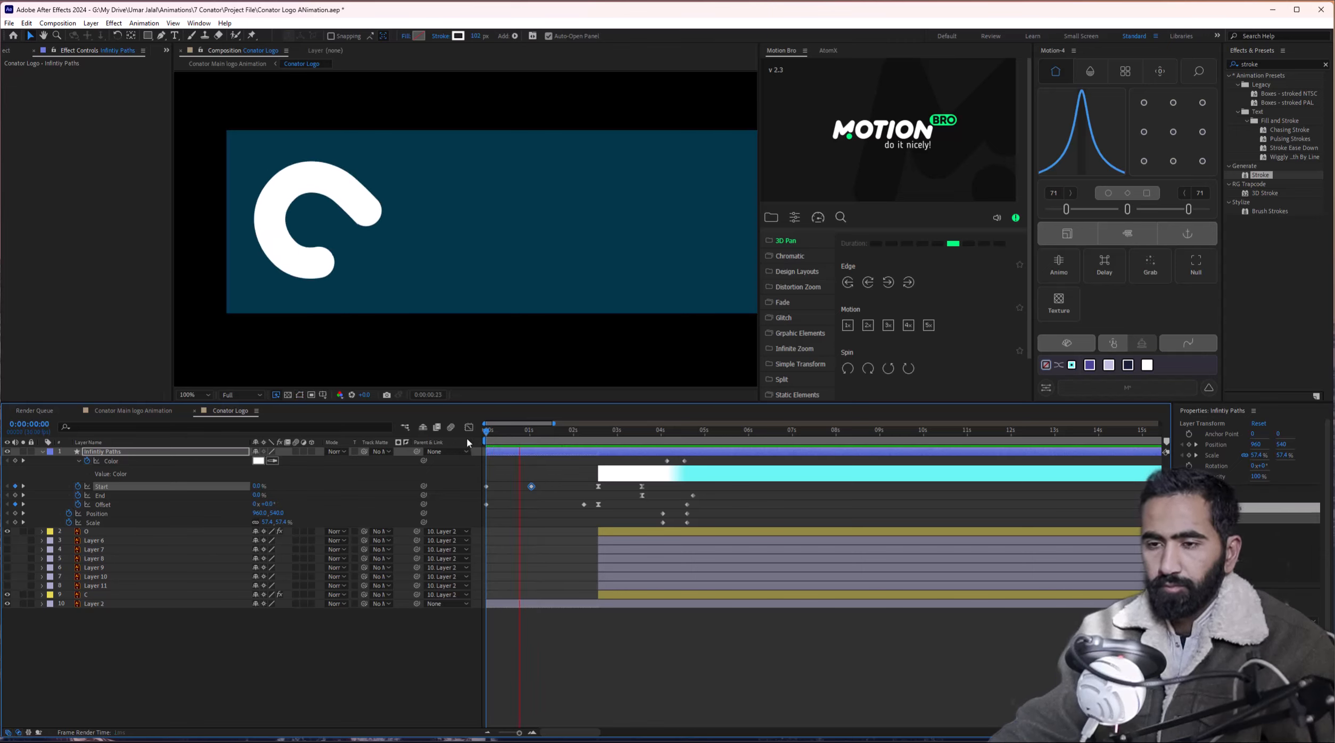
pyautogui.press('space')
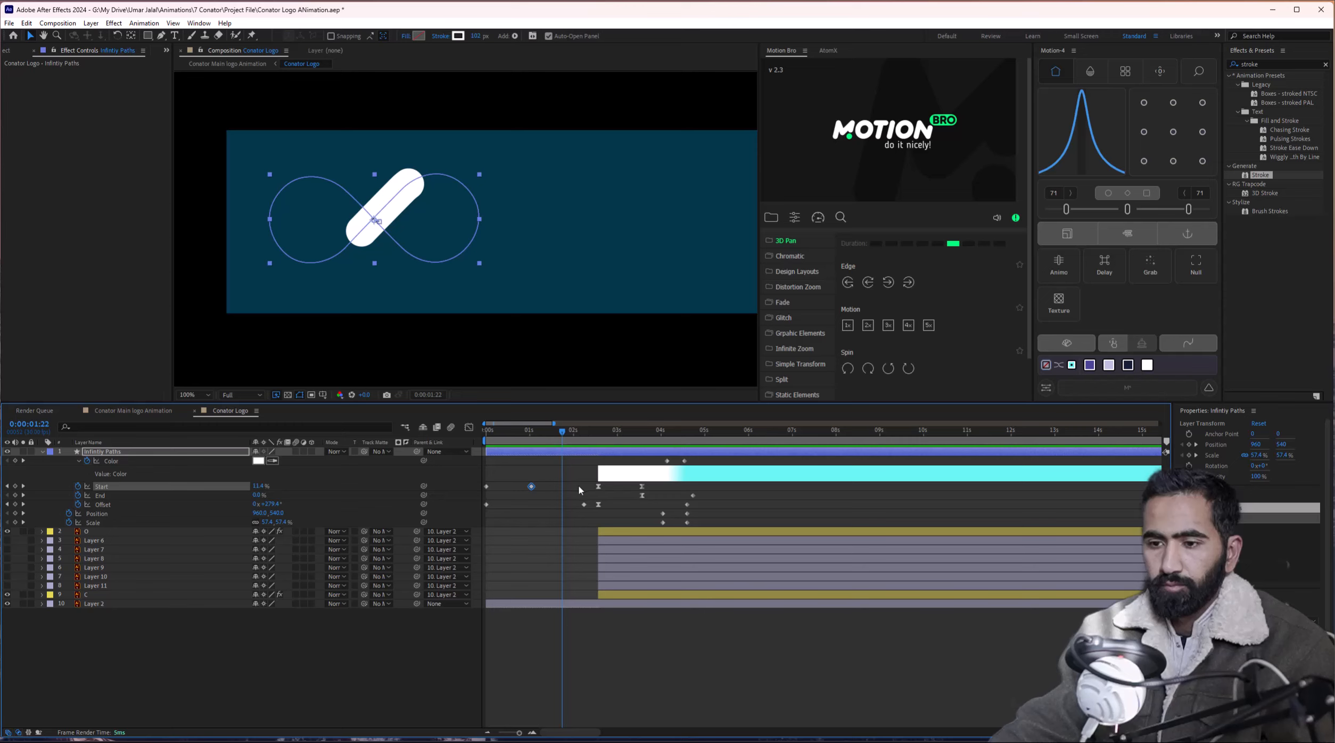
# Copy the 50% Start keyframe and place the copy at about 2:07.
pyautogui.hotkey('ctrl', 'c')
pyautogui.hotkey('ctrl', 'v')
pyautogui.moveTo(562, 487); pyautogui.dragTo(580, 489)
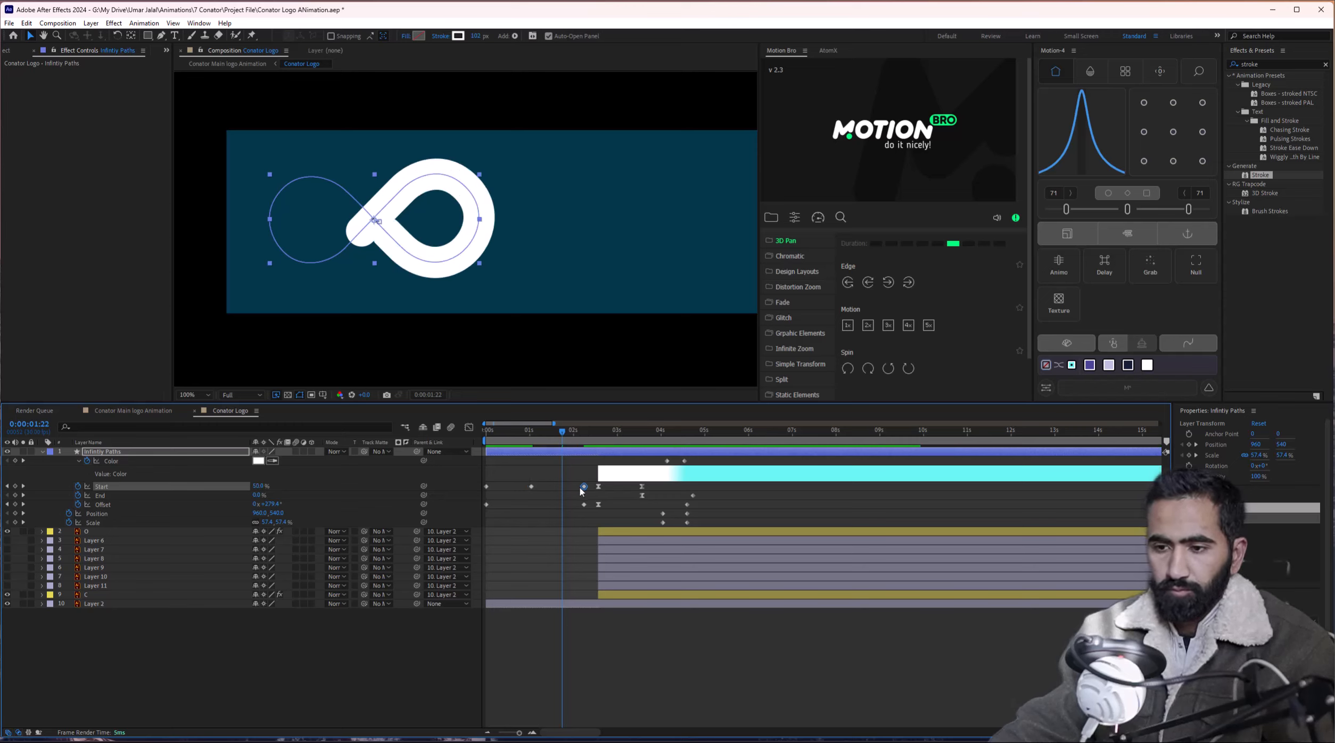
pyautogui.click(522, 441)
pyautogui.press('space')
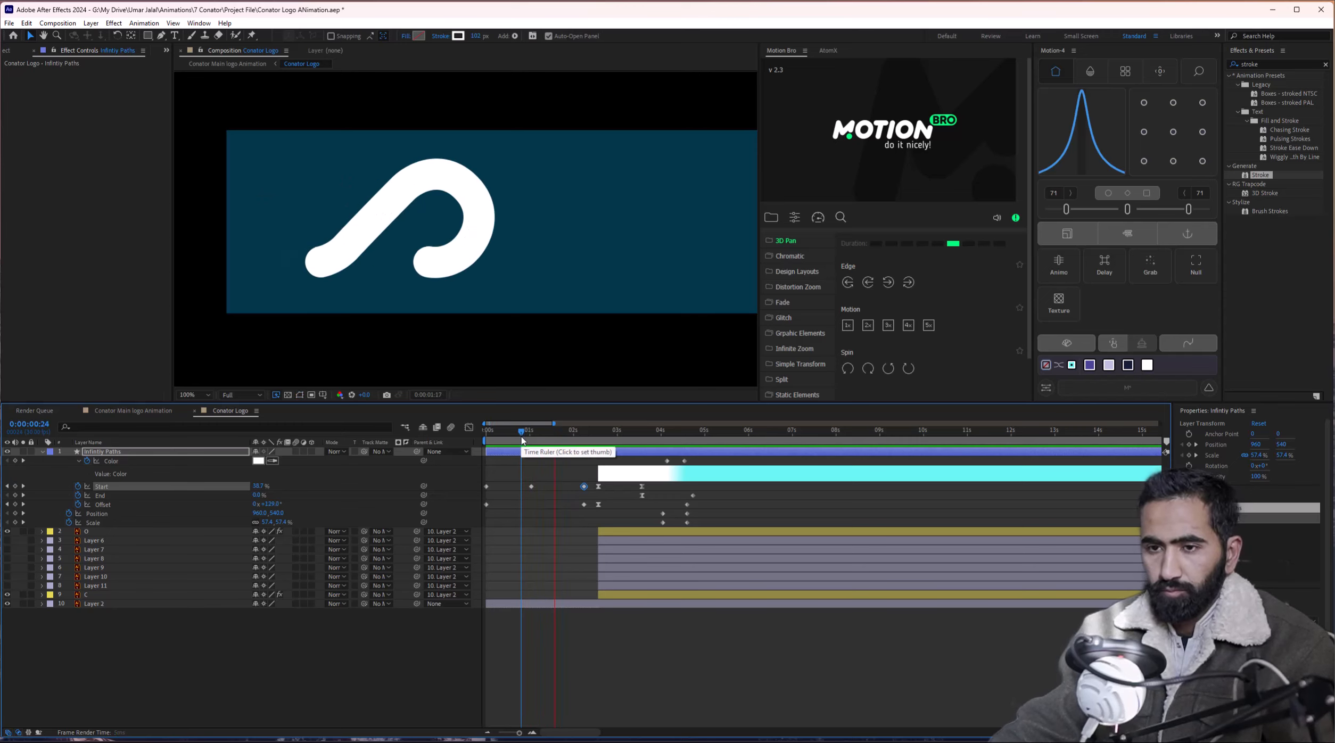
pyautogui.press('space')
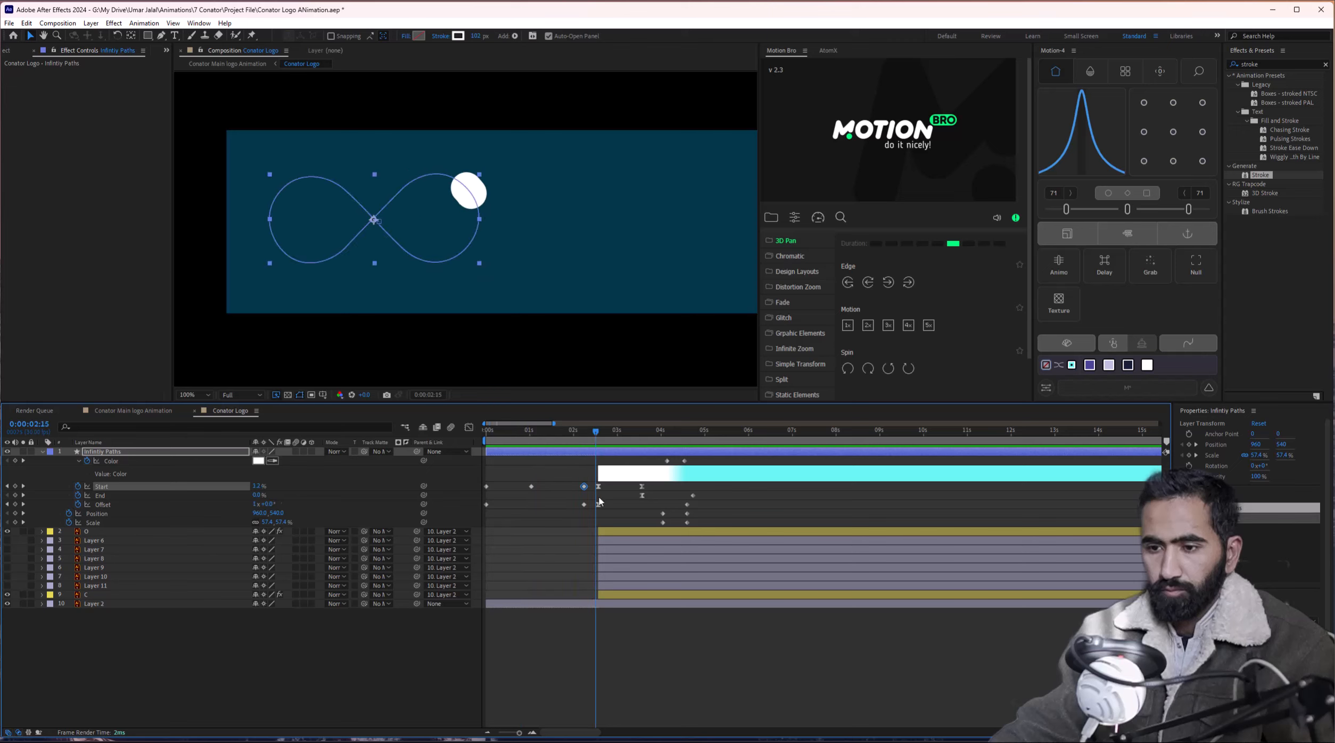
# Paste another 50% Start keyframe at 2:17, and try then undo an Offset of 1x+18°.
pyautogui.scroll(2, 599, 503)
pyautogui.moveTo(563, 434); pyautogui.dragTo(592, 441)
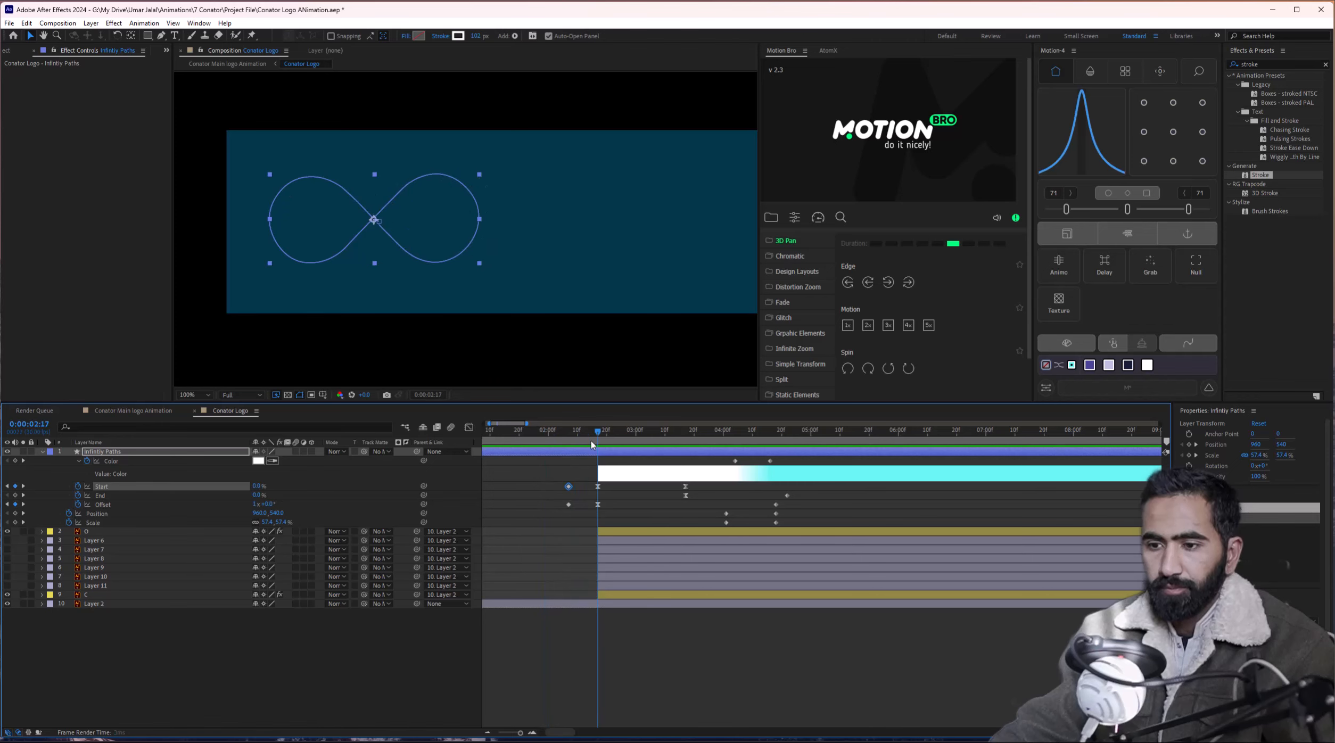
pyautogui.hotkey('ctrl', 'c')
pyautogui.hotkey('ctrl', 'v')
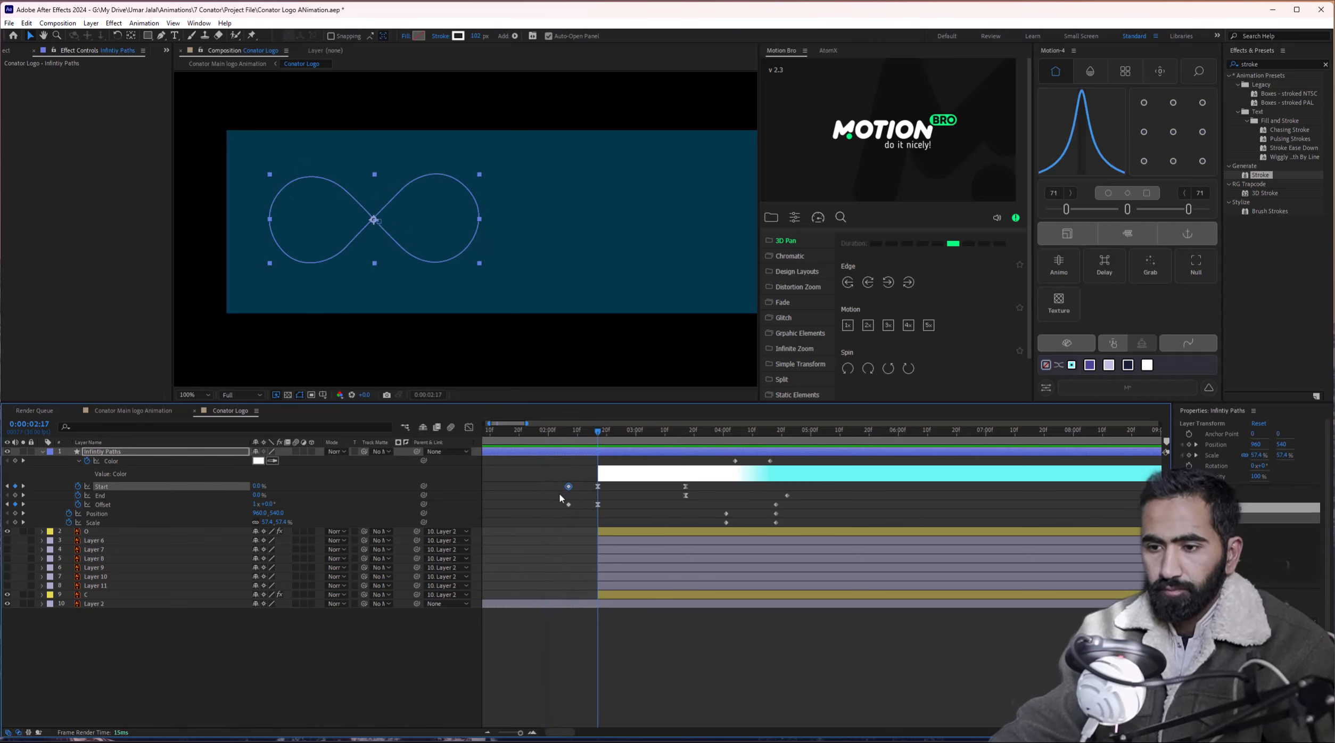
pyautogui.moveTo(595, 437)
pyautogui.mouseDown()
pyautogui.moveTo(713, 447)
pyautogui.moveTo(573, 439)
pyautogui.moveTo(594, 441)
pyautogui.mouseUp()
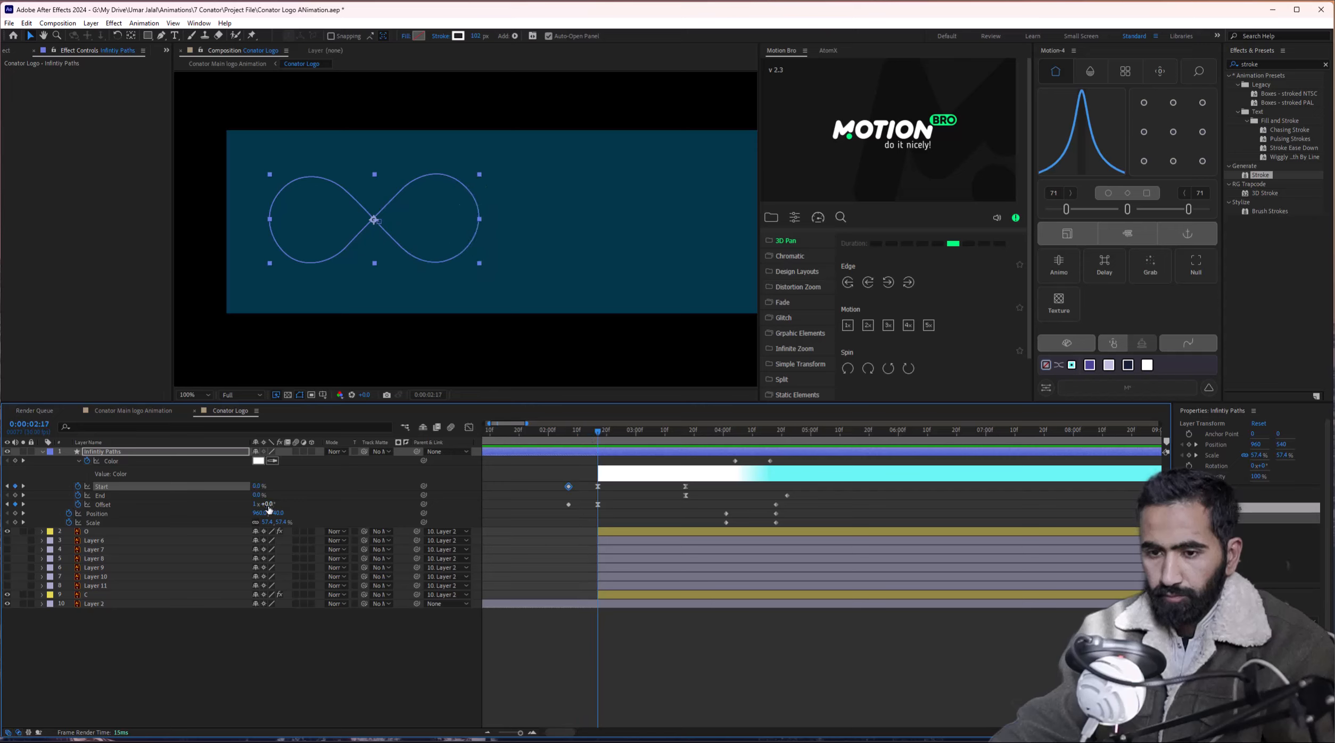
pyautogui.moveTo(268, 504); pyautogui.dragTo(278, 504)
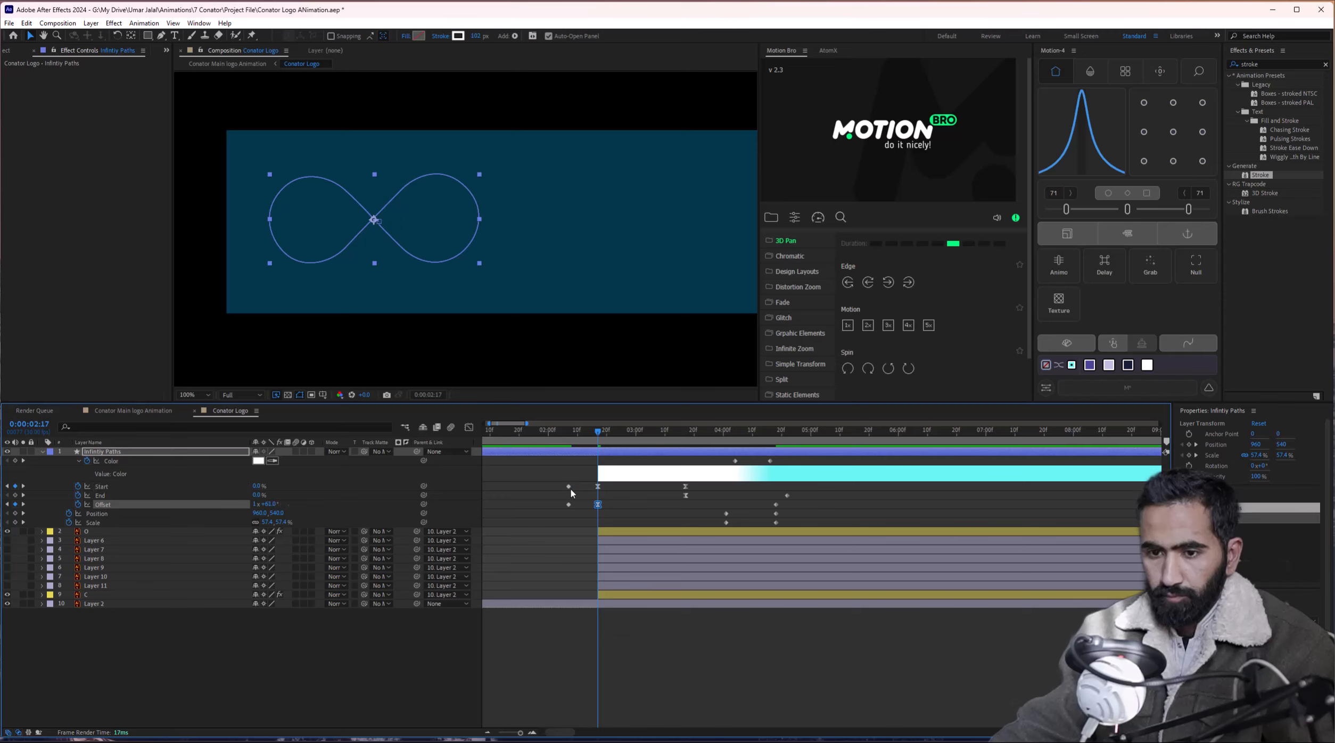
pyautogui.moveTo(597, 440); pyautogui.dragTo(545, 439)
pyautogui.hotkey('ctrl', 'z')
# Preview and scrub the stroke from 2:17 through about 4:16.
pyautogui.moveTo(534, 497); pyautogui.dragTo(738, 491)
pyautogui.press('space')
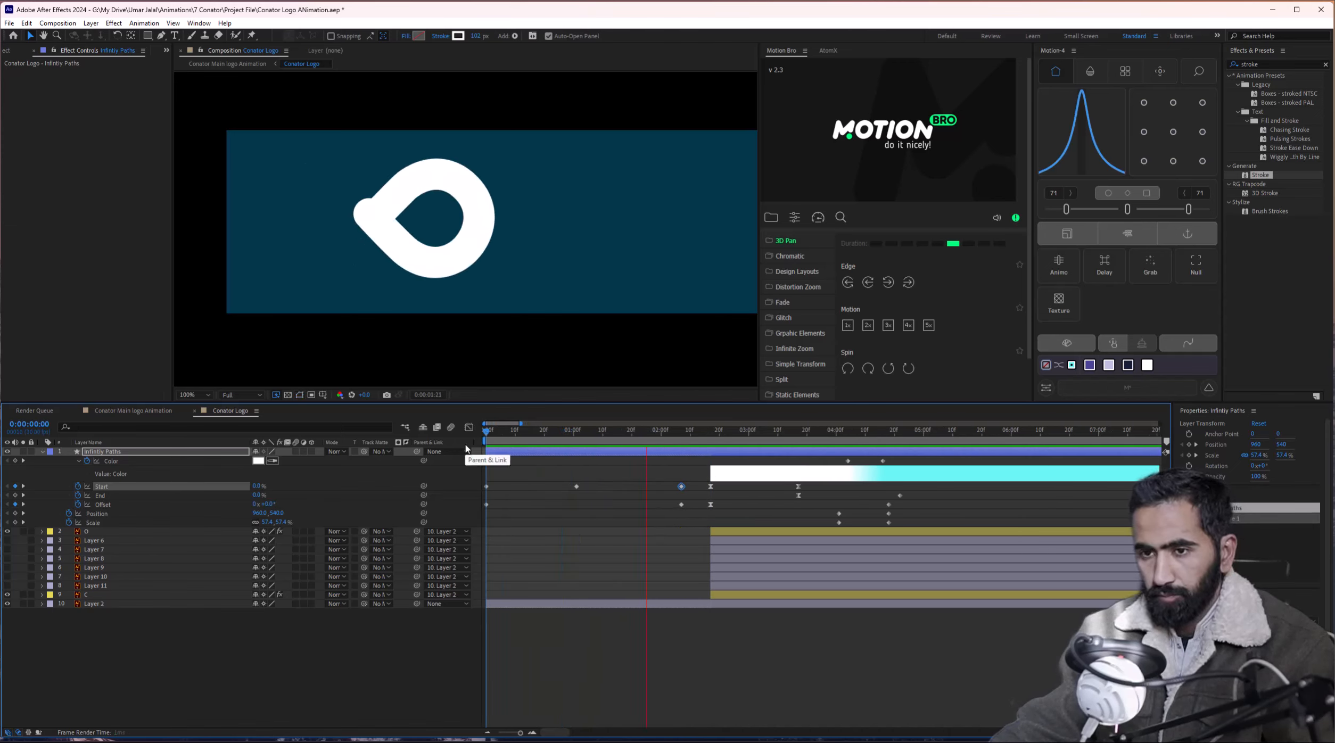
pyautogui.press('space')
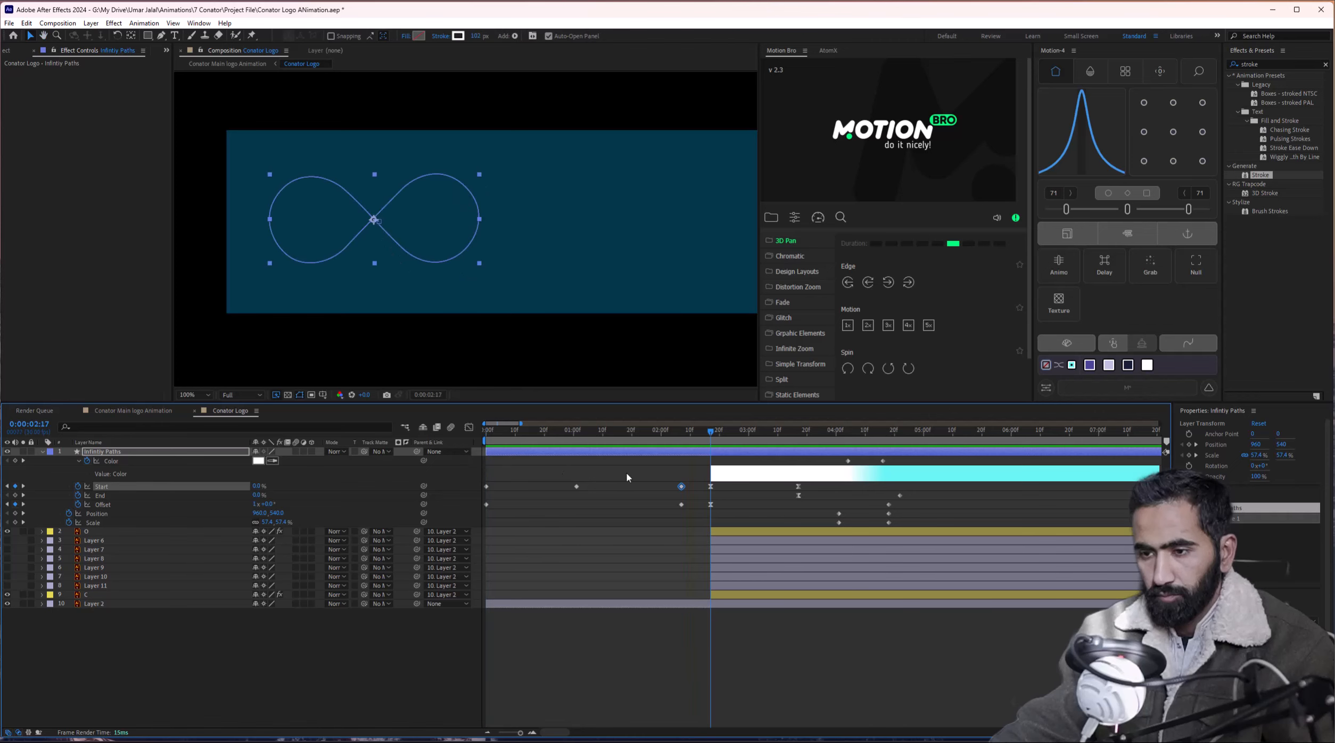
pyautogui.press('j')
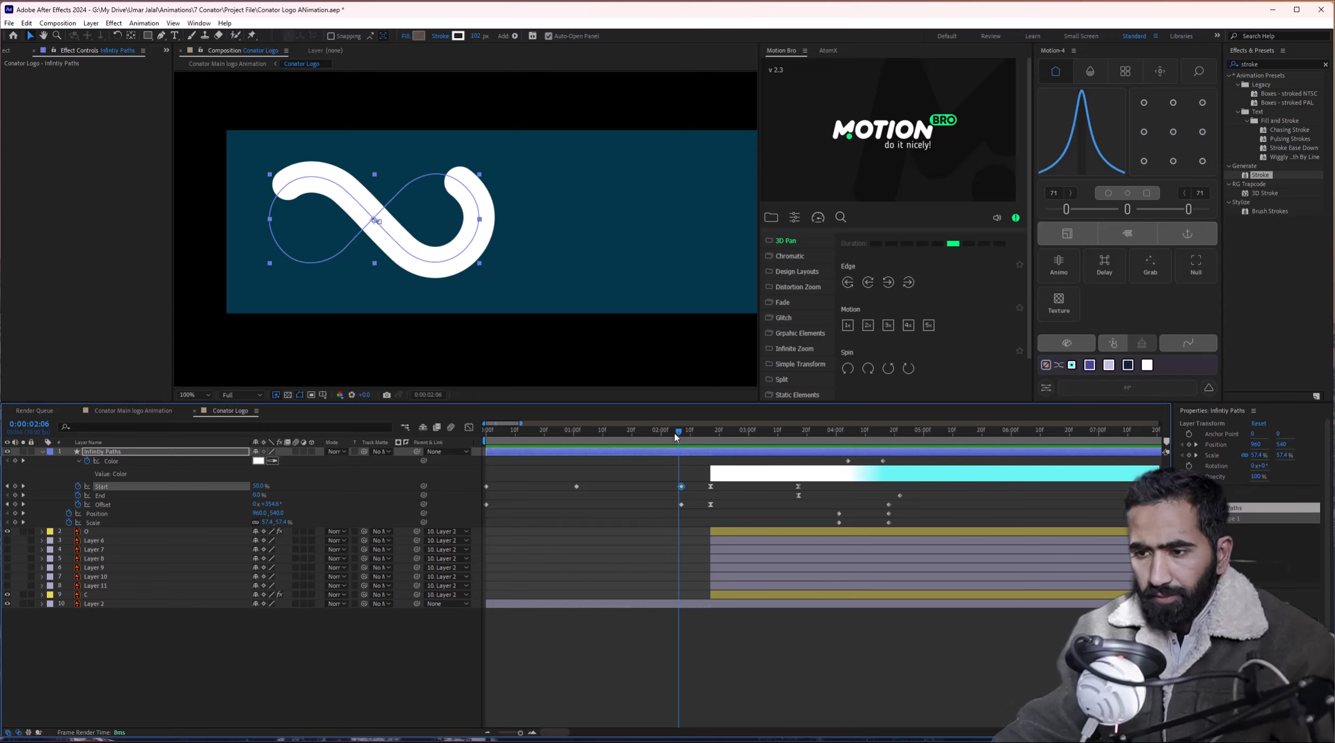
pyautogui.moveTo(675, 436); pyautogui.dragTo(710, 438)
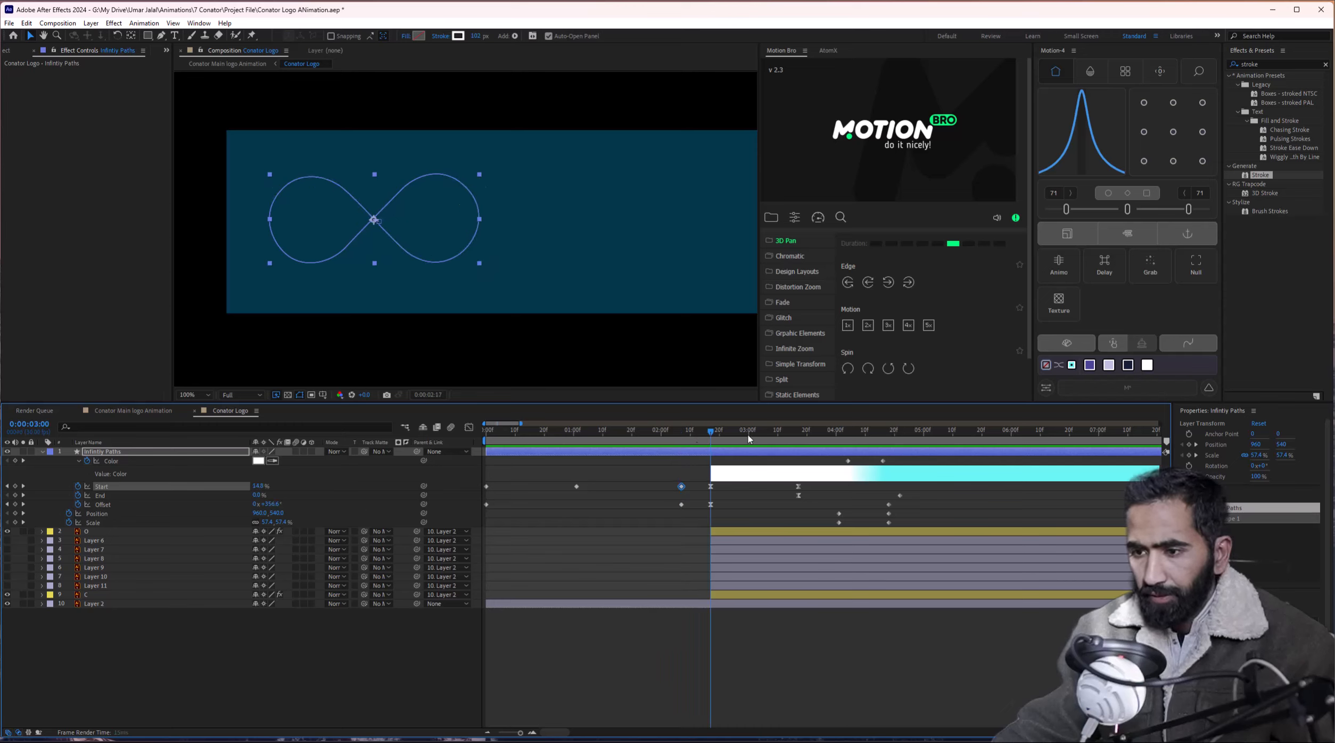
pyautogui.moveTo(749, 437); pyautogui.dragTo(888, 440)
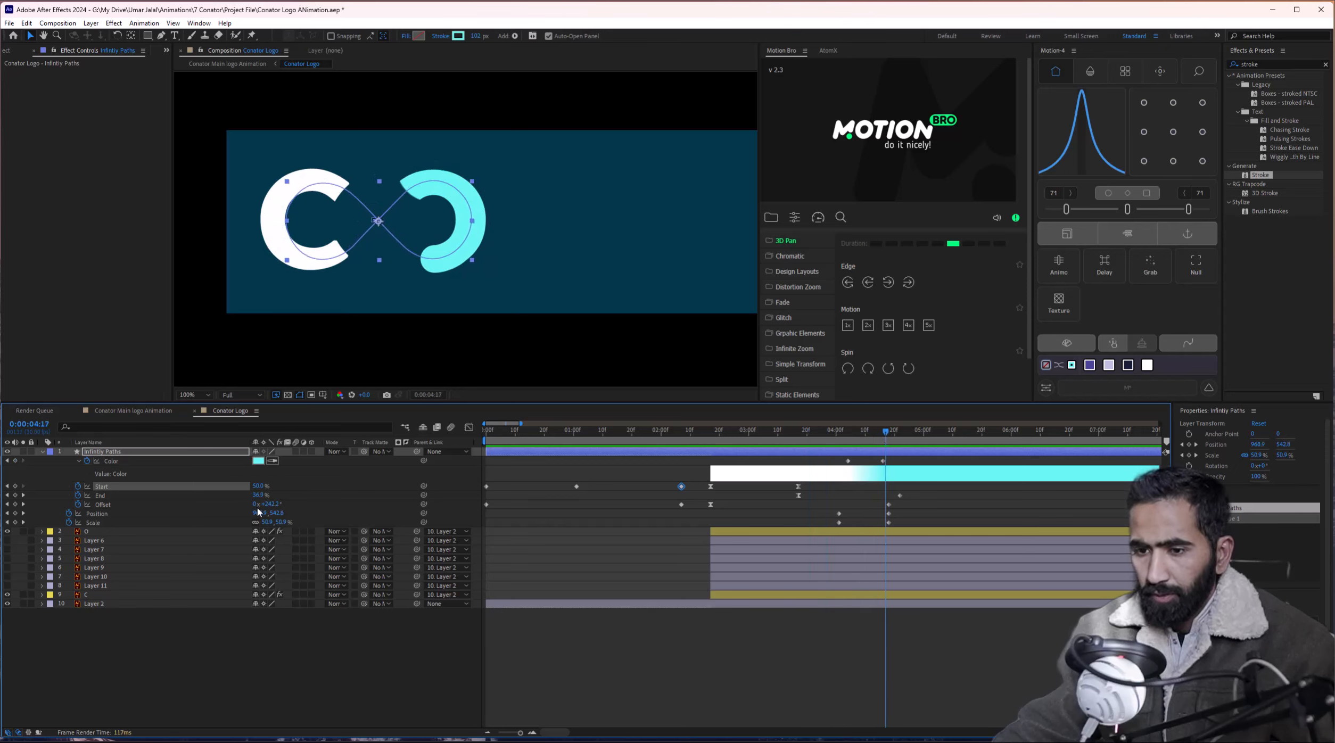
# Keyframe Offset at 1x+240° at 4:17–4:18, preview, and select all the layer's keyframes.
pyautogui.press('Return')
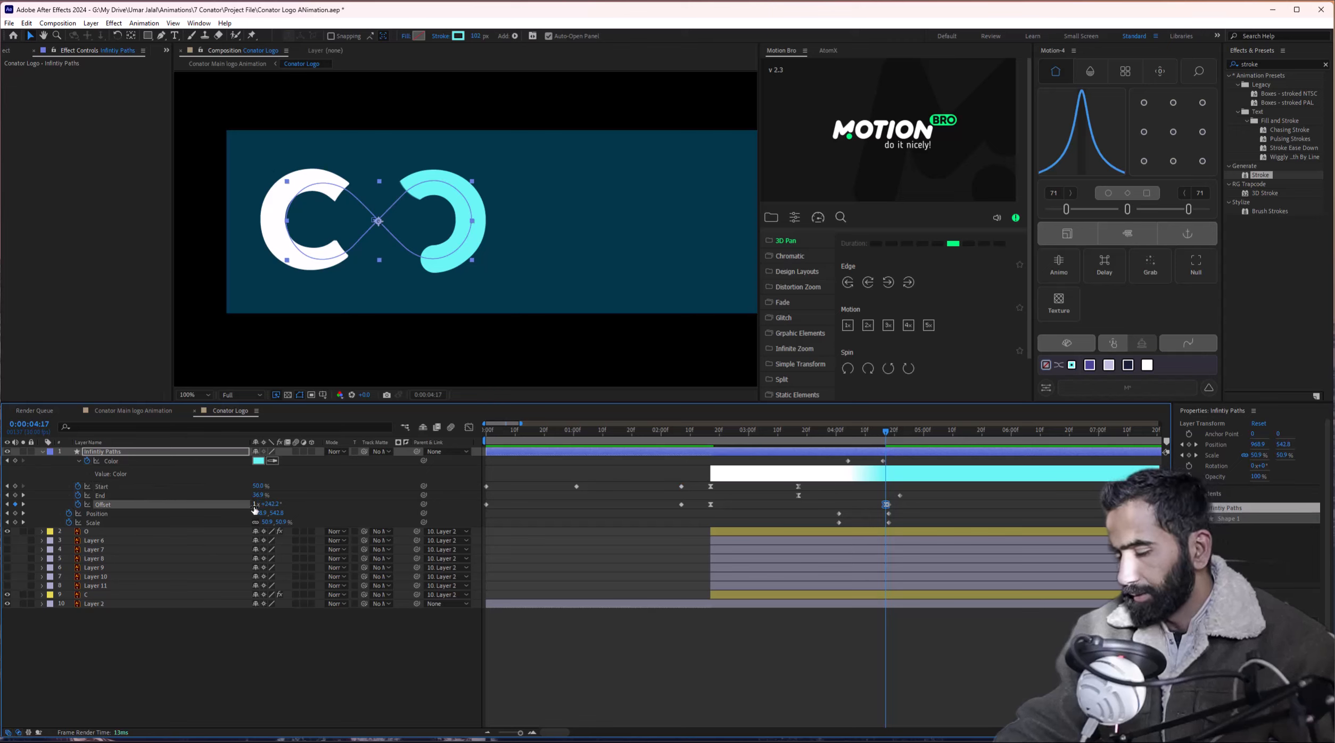
pyautogui.click(681, 486)
pyautogui.click(890, 440)
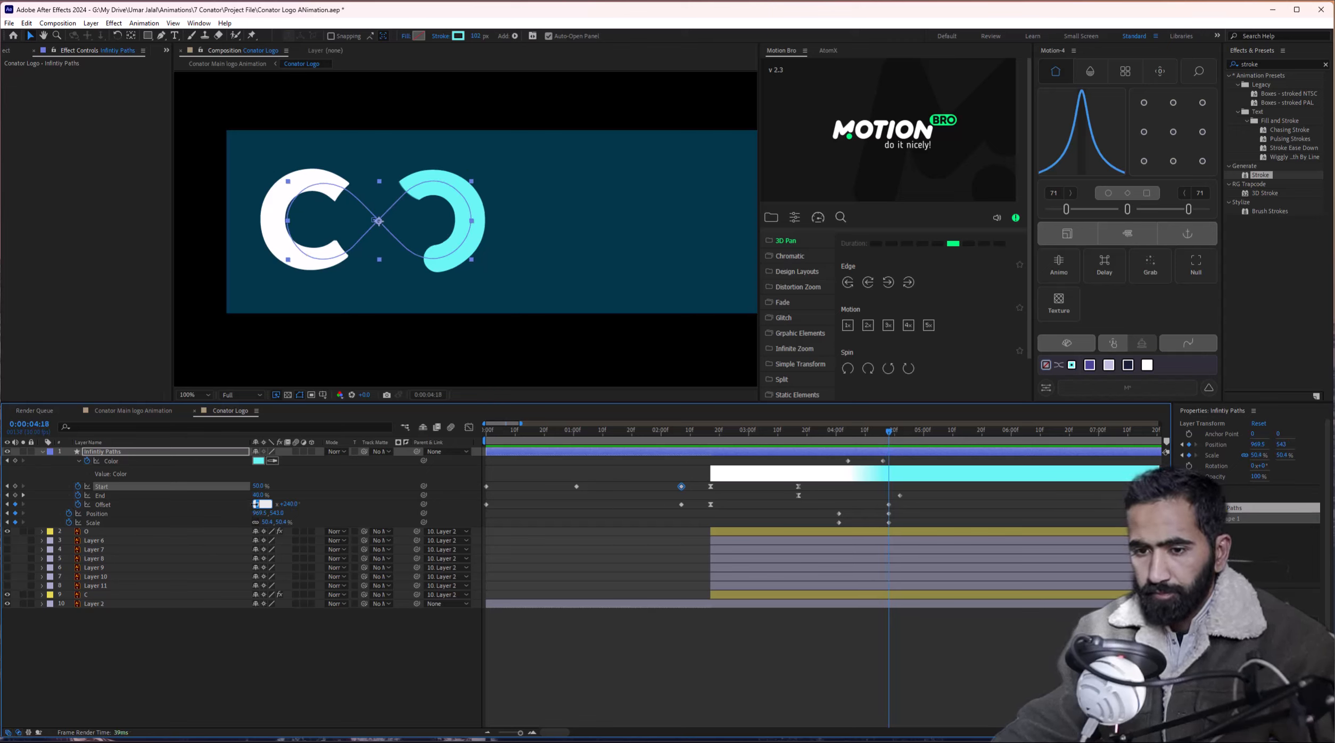
pyautogui.press('Return')
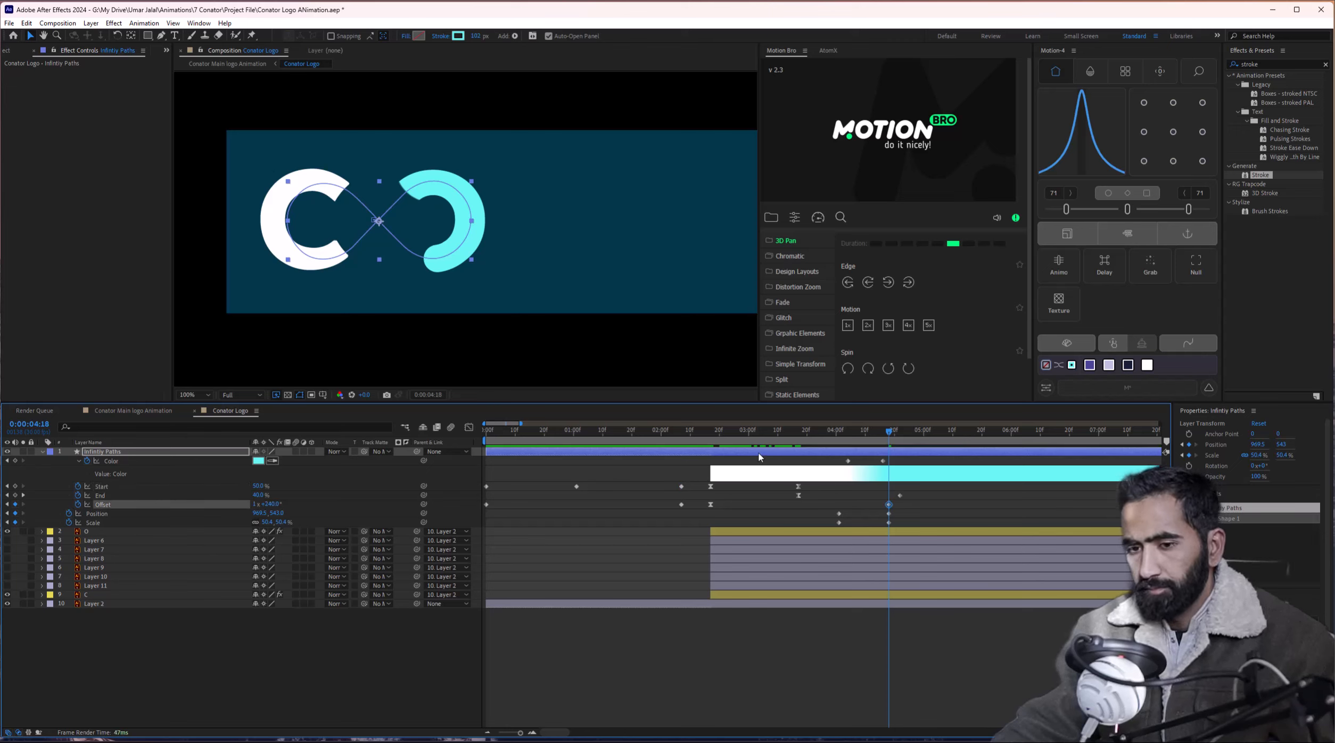
pyautogui.moveTo(723, 440)
pyautogui.mouseDown()
pyautogui.moveTo(838, 443)
pyautogui.moveTo(698, 462)
pyautogui.moveTo(813, 463)
pyautogui.moveTo(657, 464)
pyautogui.moveTo(688, 440)
pyautogui.mouseUp()
pyautogui.press('space')
pyautogui.press('space')
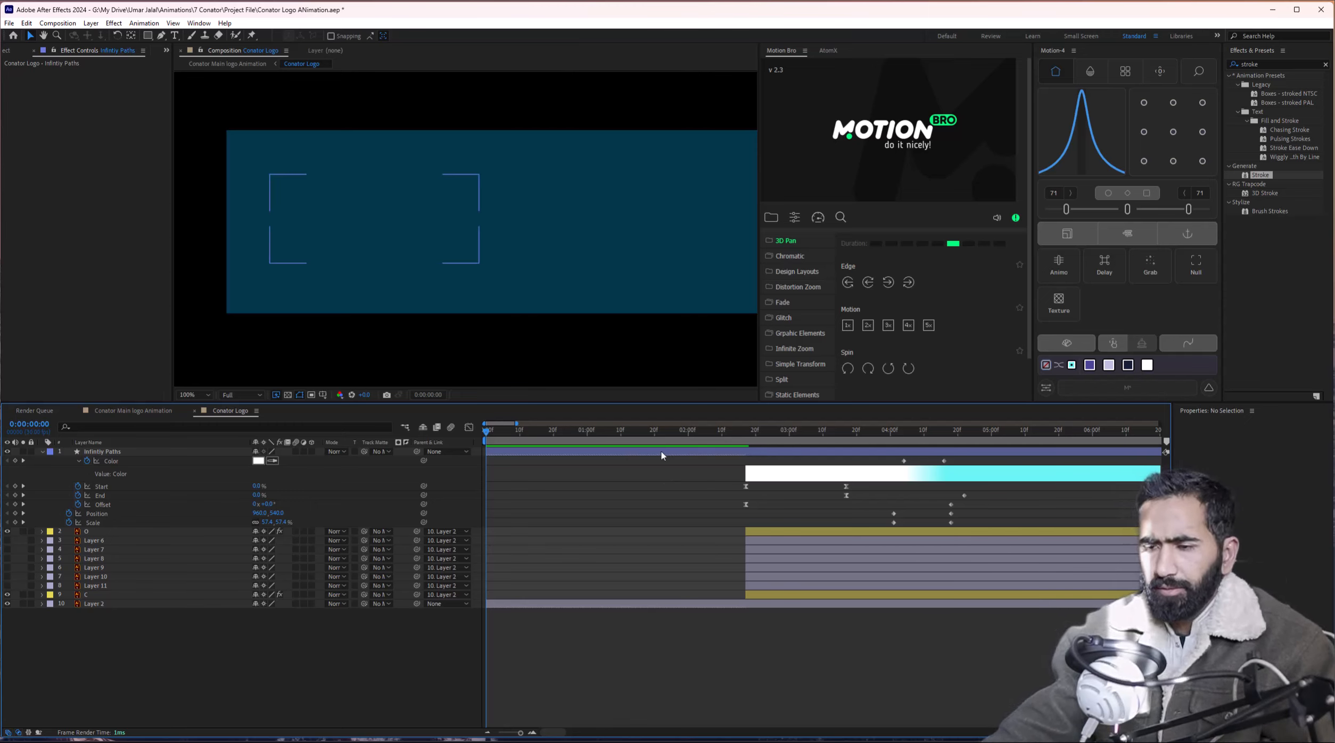
pyautogui.moveTo(727, 459); pyautogui.dragTo(1034, 567)
# At 2:17 duplicate the Infinity Paths layer and trim the original's in point to 2:17.
pyautogui.click(748, 440)
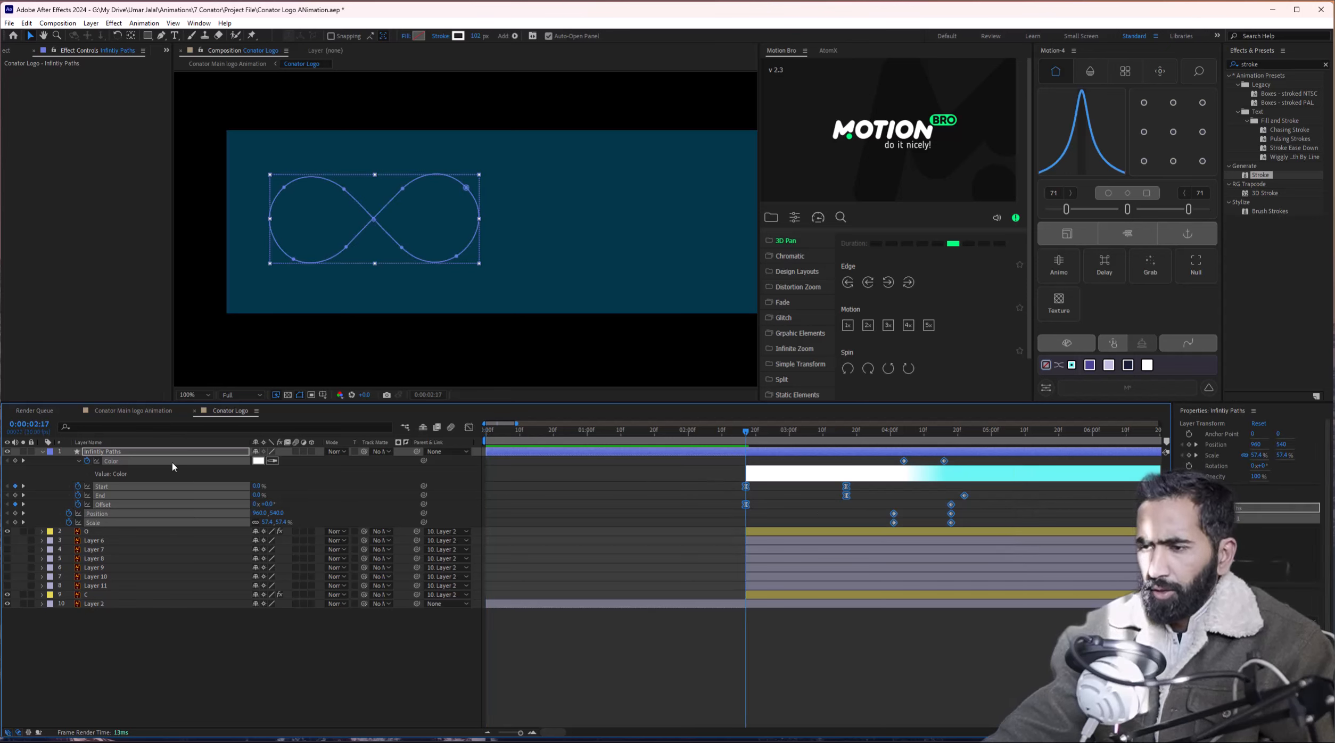
pyautogui.hotkey('ctrl', 'd')
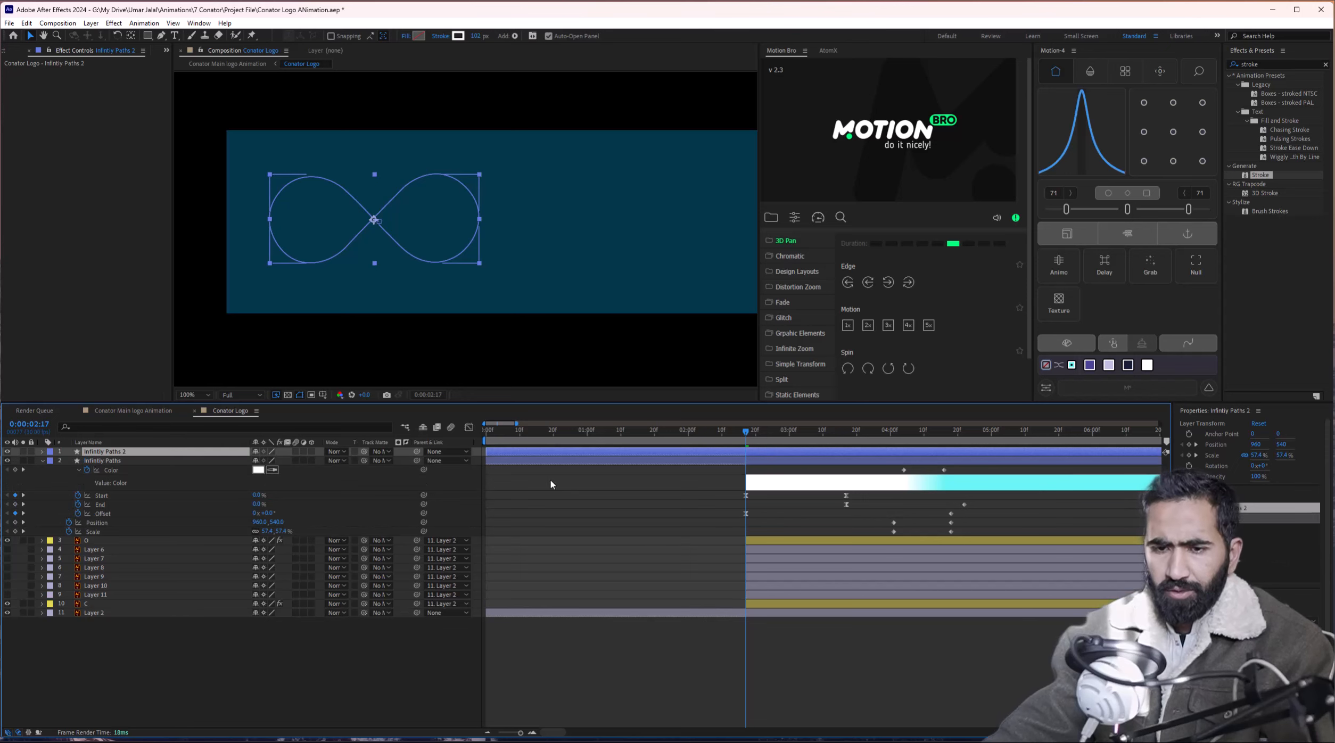
pyautogui.press('u')
pyautogui.click(748, 527)
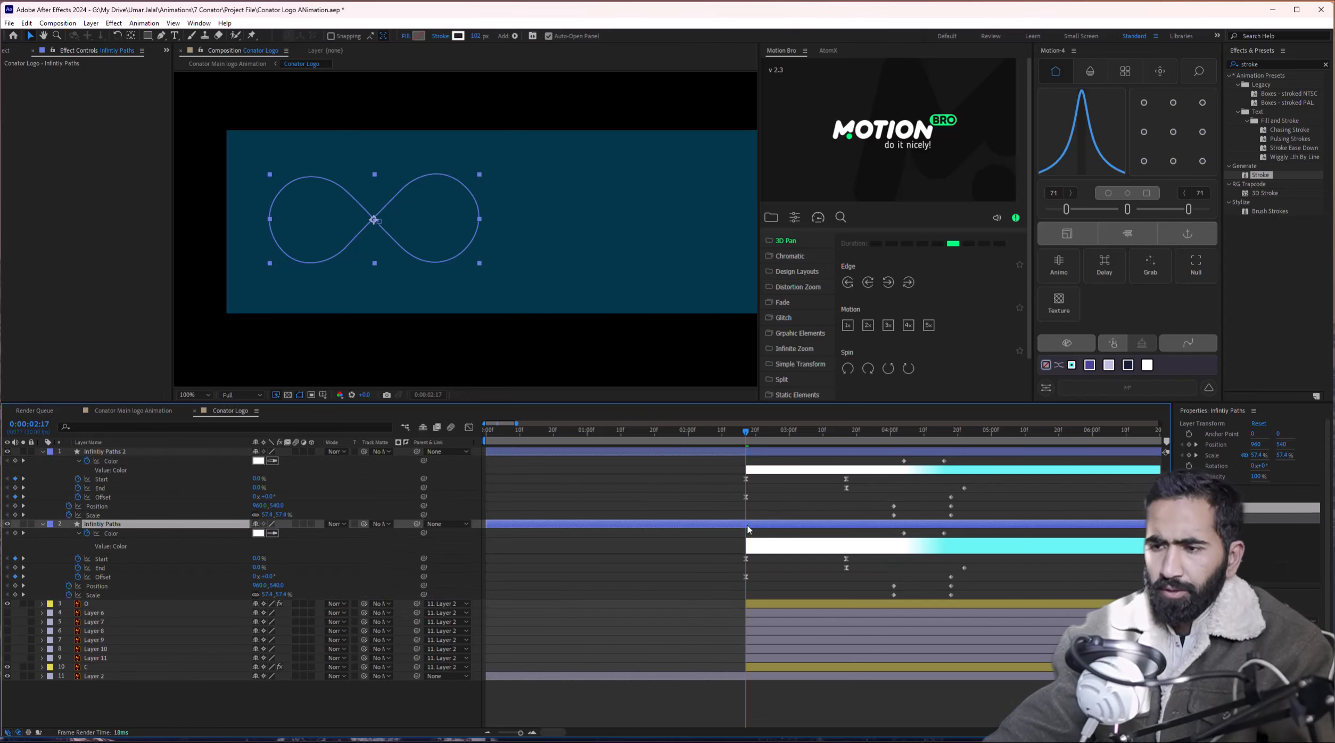
pyautogui.hotkey('alt', '[')
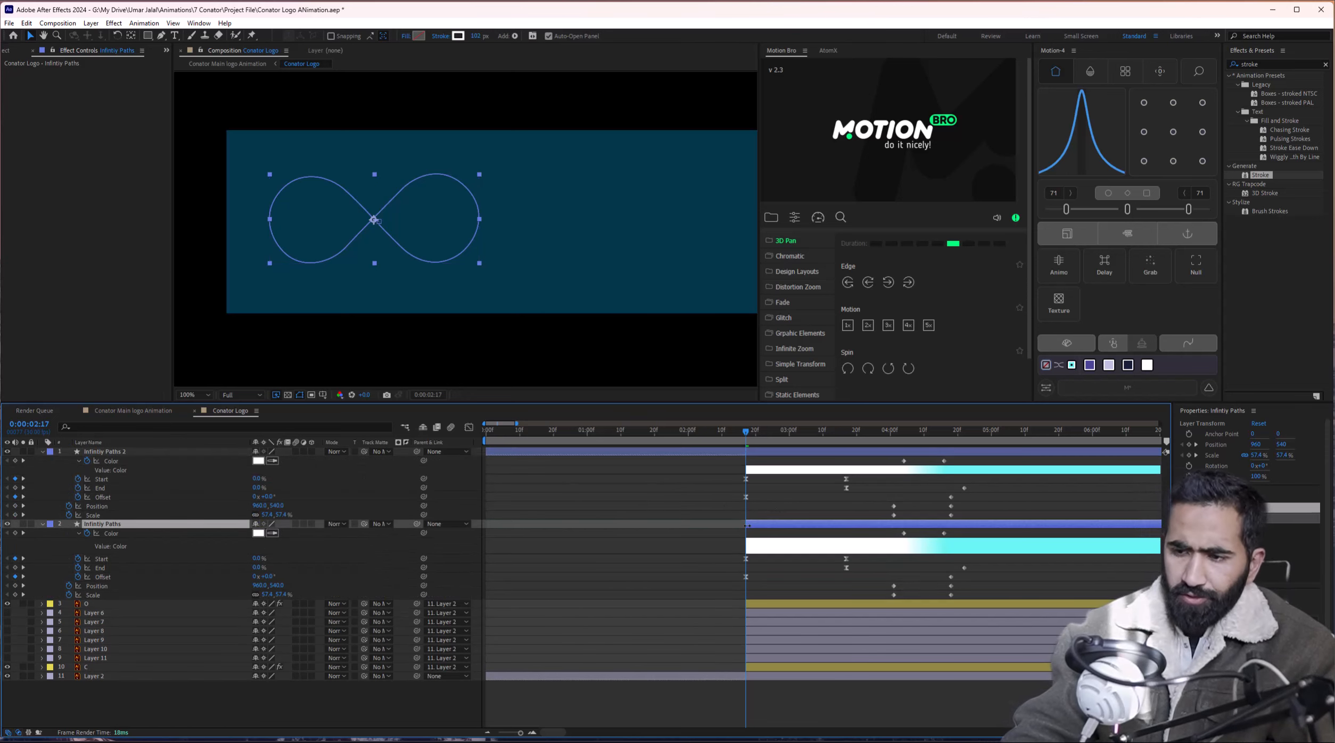
pyautogui.click(756, 451)
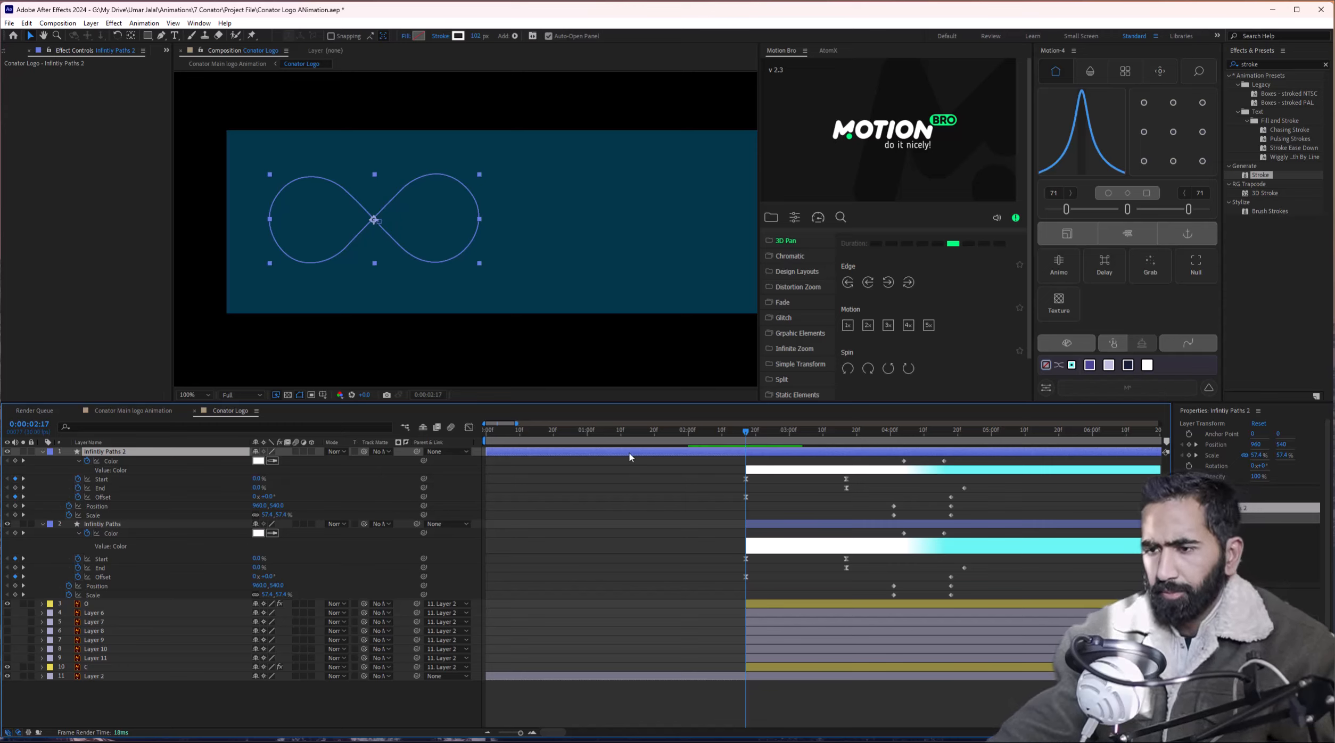
# Delete the copy's two Color keyframes and shift Infinity Paths 2 to start at frame zero.
pyautogui.moveTo(630, 453); pyautogui.dragTo(579, 461)
pyautogui.click(688, 431)
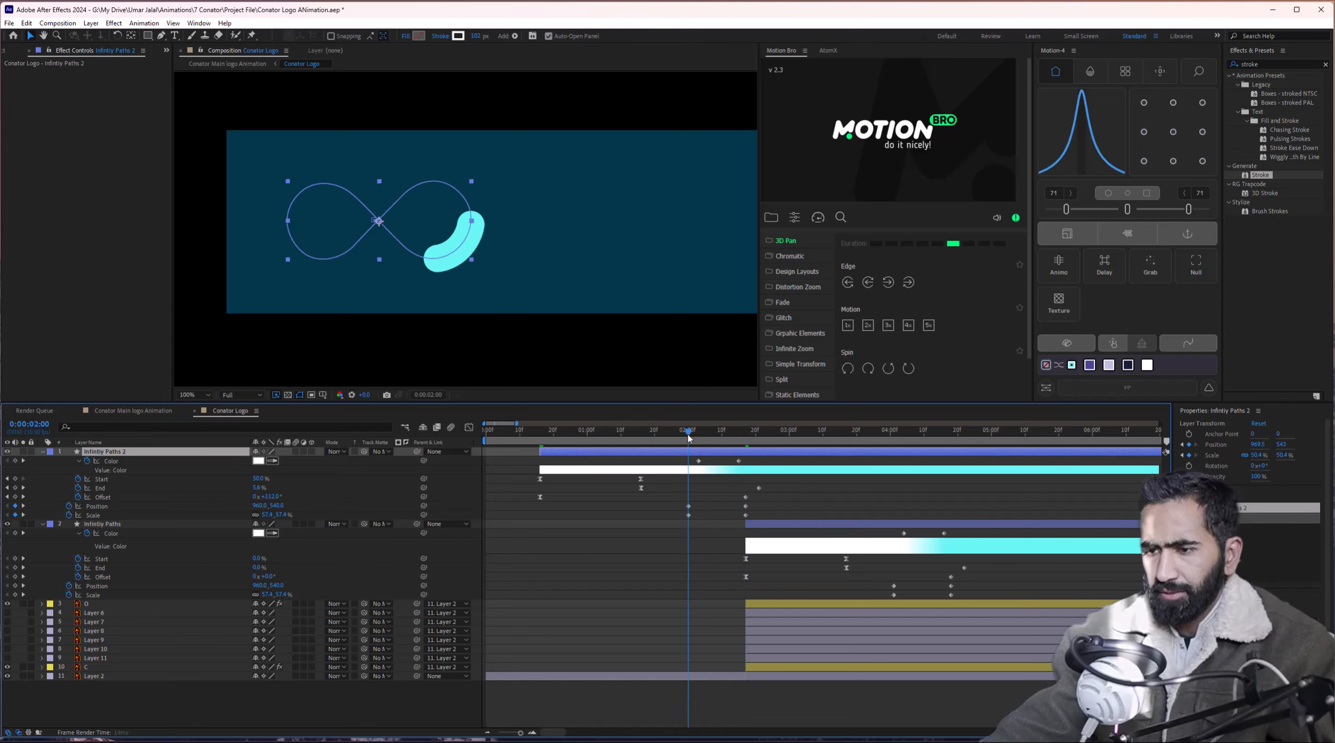
pyautogui.moveTo(684, 458); pyautogui.dragTo(763, 468)
pyautogui.press('Delete')
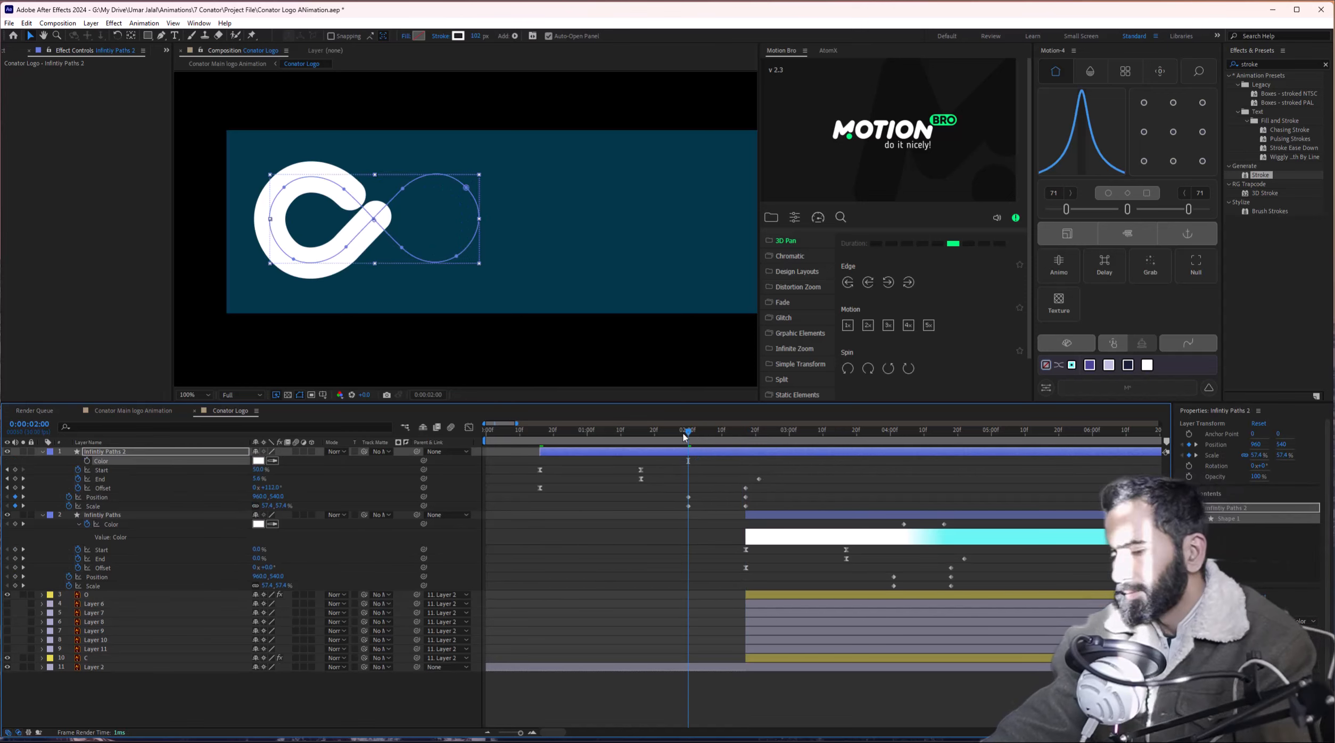
pyautogui.moveTo(689, 432)
pyautogui.mouseDown()
pyautogui.moveTo(618, 432)
pyautogui.moveTo(622, 445)
pyautogui.moveTo(702, 449)
pyautogui.moveTo(682, 458)
pyautogui.mouseUp()
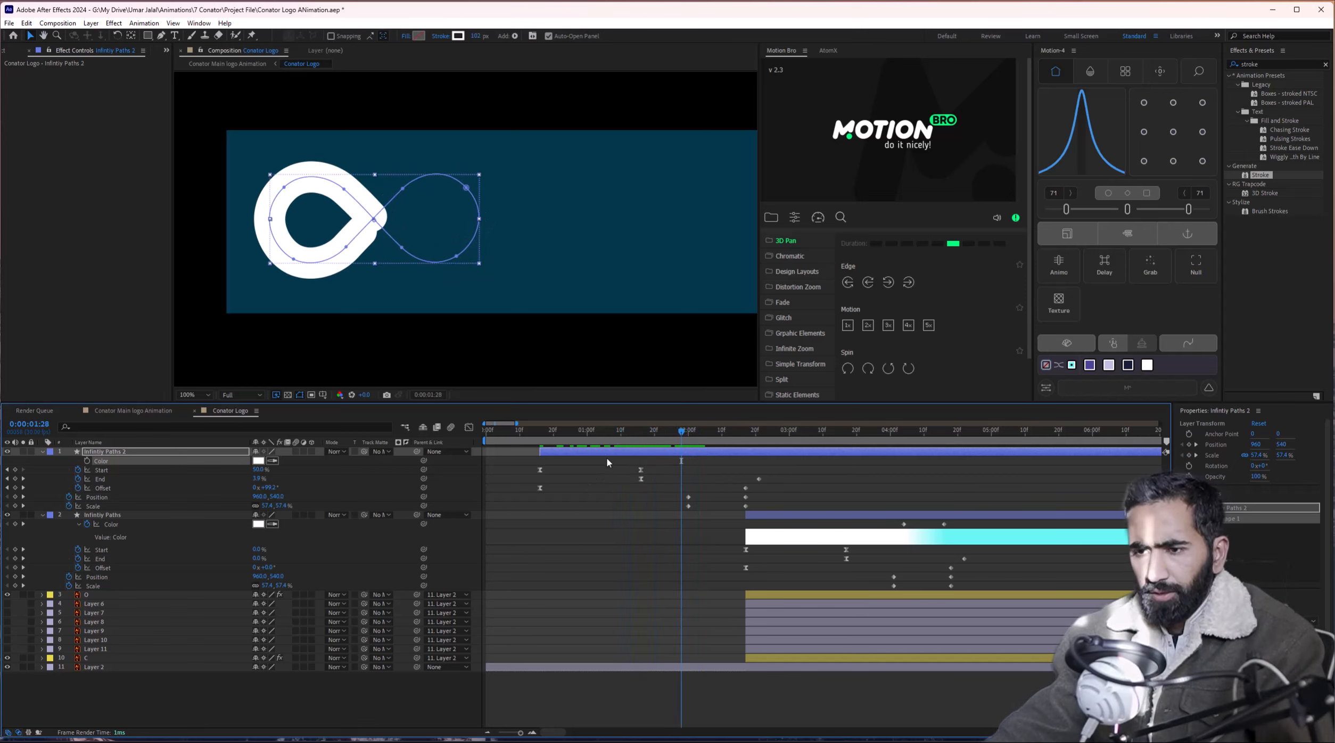
pyautogui.moveTo(600, 453)
pyautogui.mouseDown()
pyautogui.moveTo(544, 451)
pyautogui.moveTo(530, 432)
pyautogui.moveTo(645, 438)
pyautogui.mouseUp()
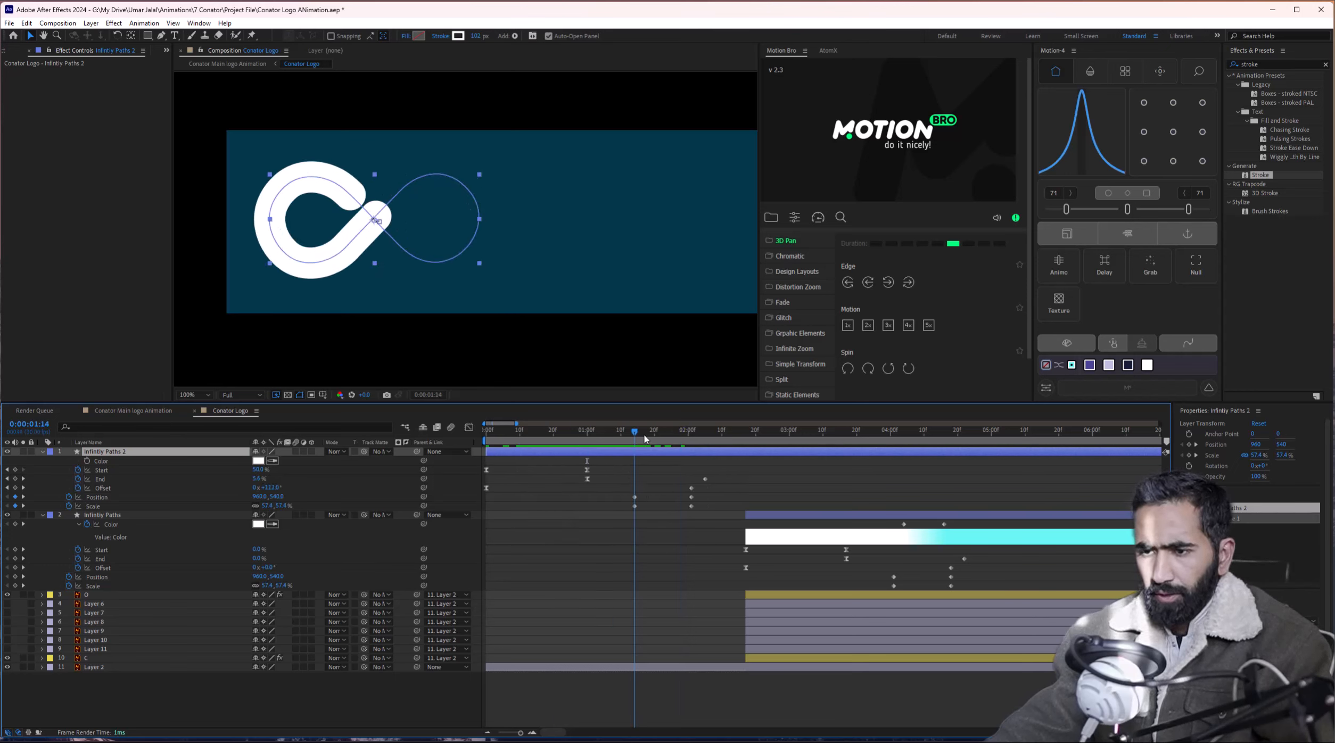
# Delete the copy's Position and Scale keyframes and retime its Offset keyframe slightly later.
pyautogui.moveTo(628, 440); pyautogui.dragTo(625, 440)
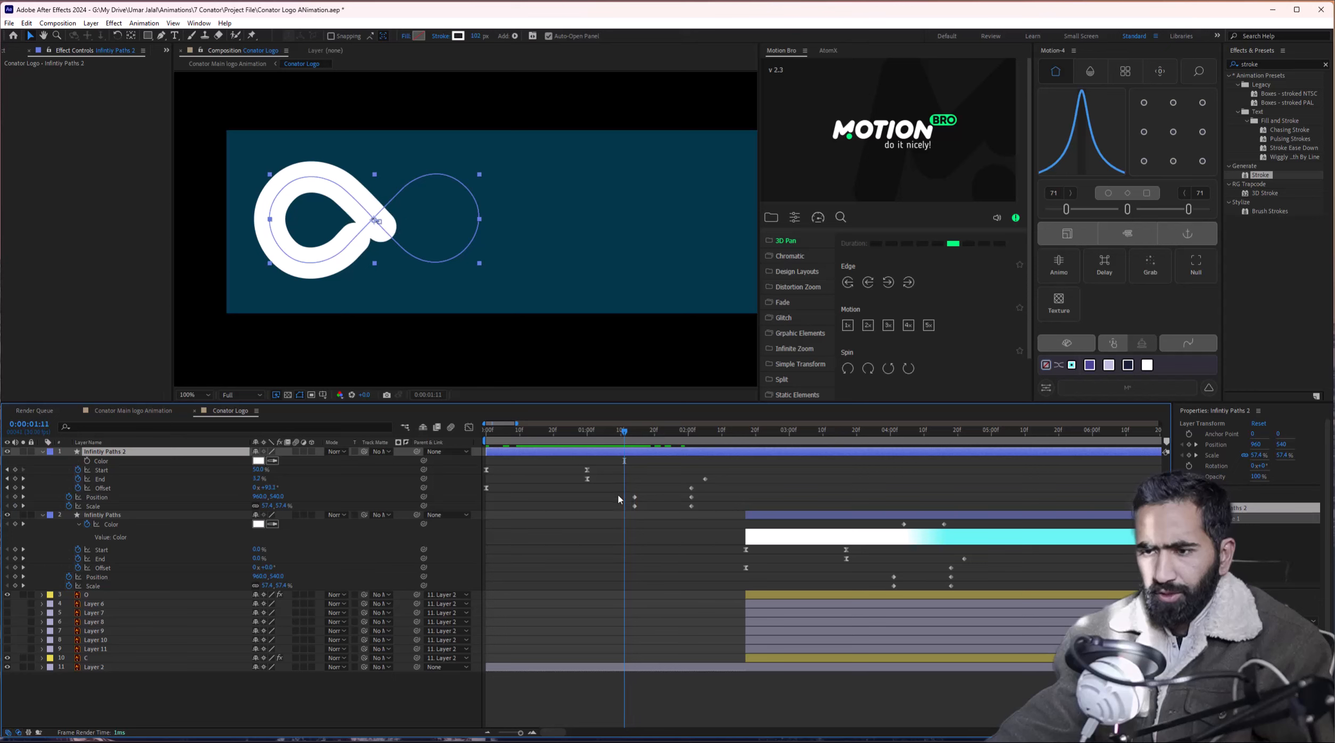
pyautogui.moveTo(619, 497); pyautogui.dragTo(718, 529)
pyautogui.press('Delete')
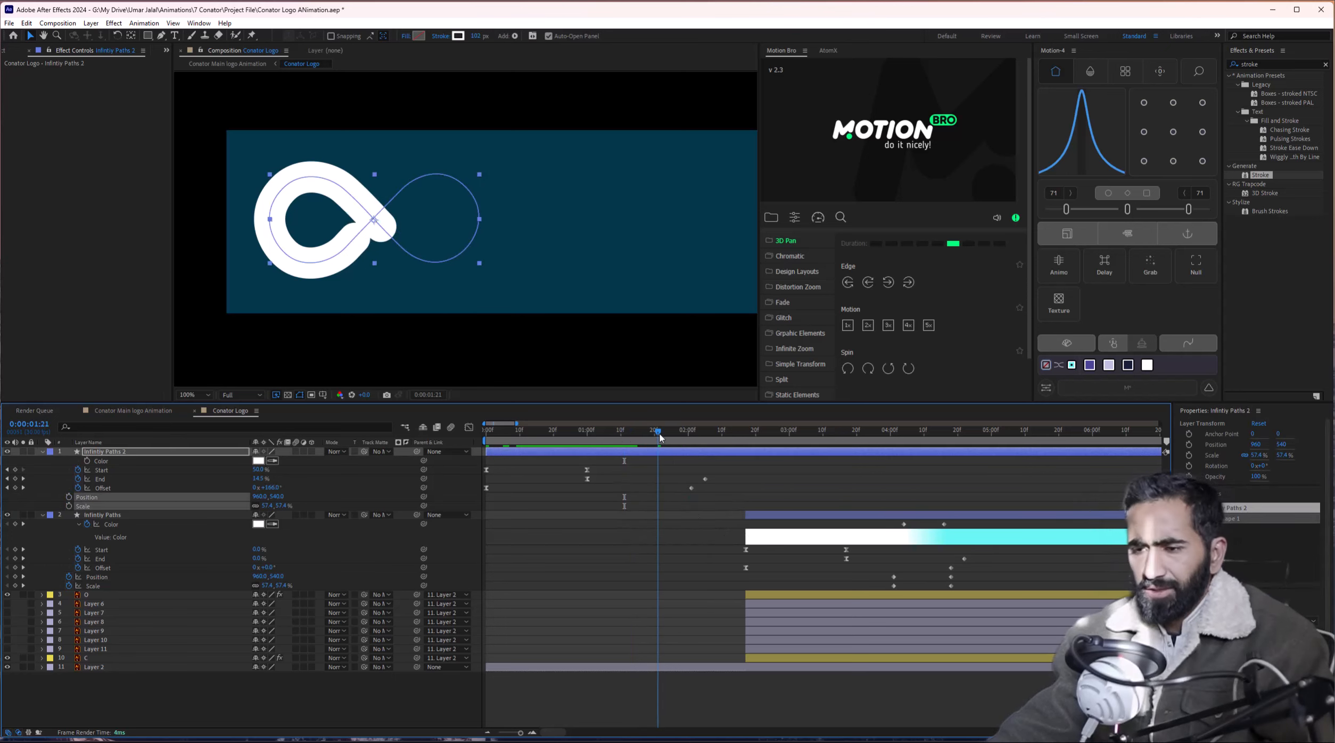
pyautogui.moveTo(678, 437); pyautogui.dragTo(699, 443)
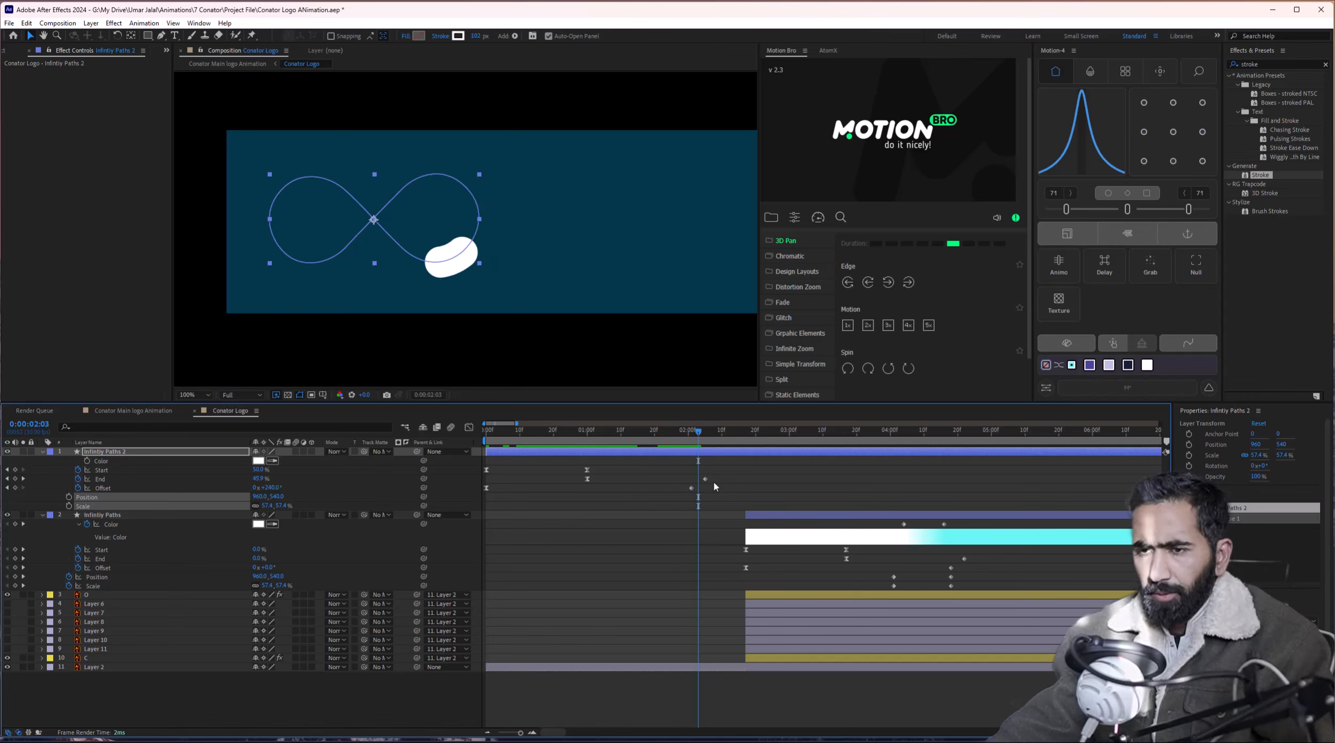
pyautogui.moveTo(691, 488); pyautogui.dragTo(701, 490)
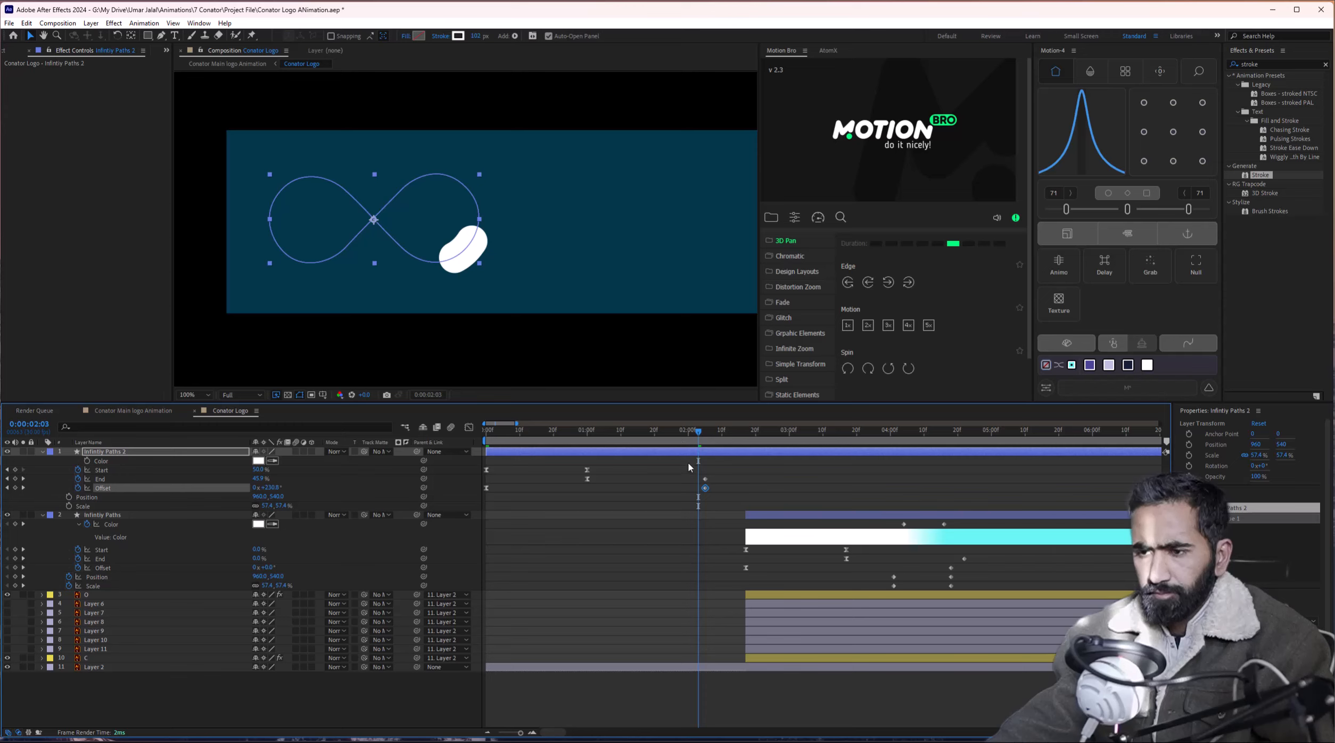
pyautogui.moveTo(698, 437); pyautogui.dragTo(704, 437)
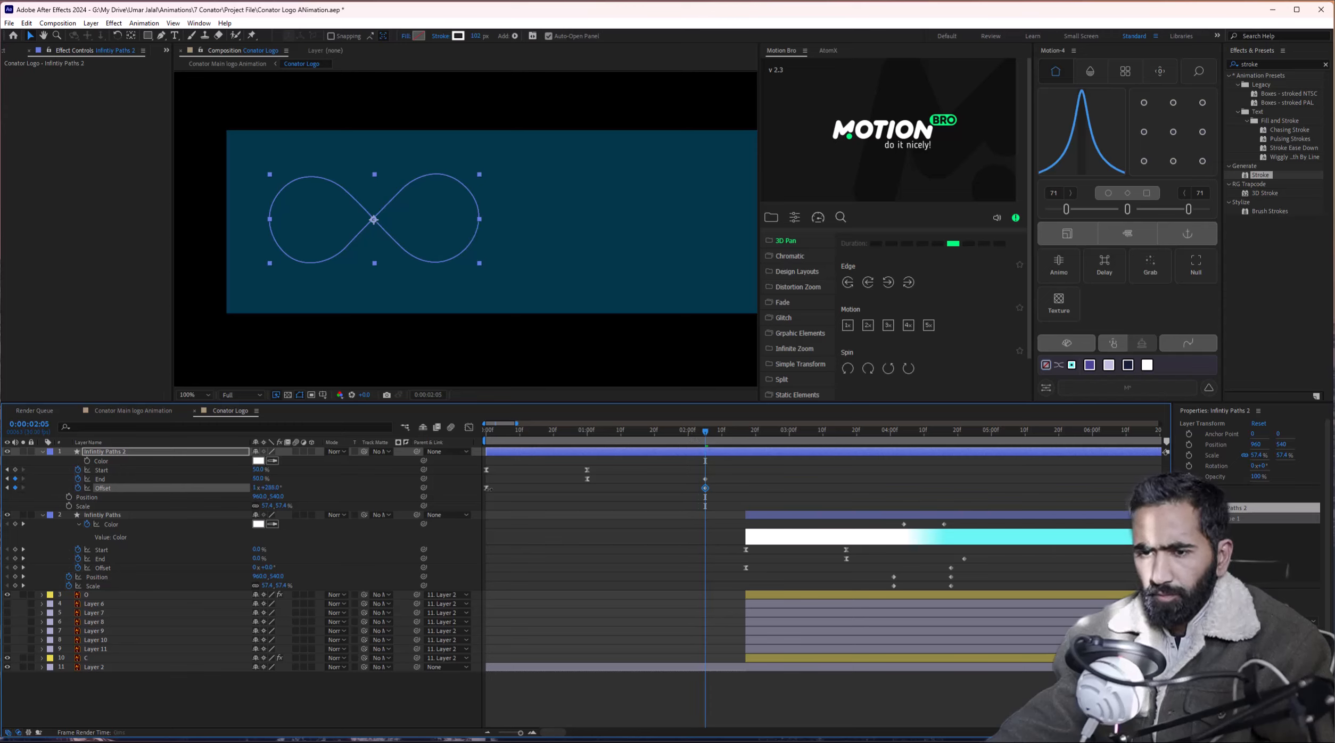
pyautogui.moveTo(643, 434); pyautogui.dragTo(628, 436)
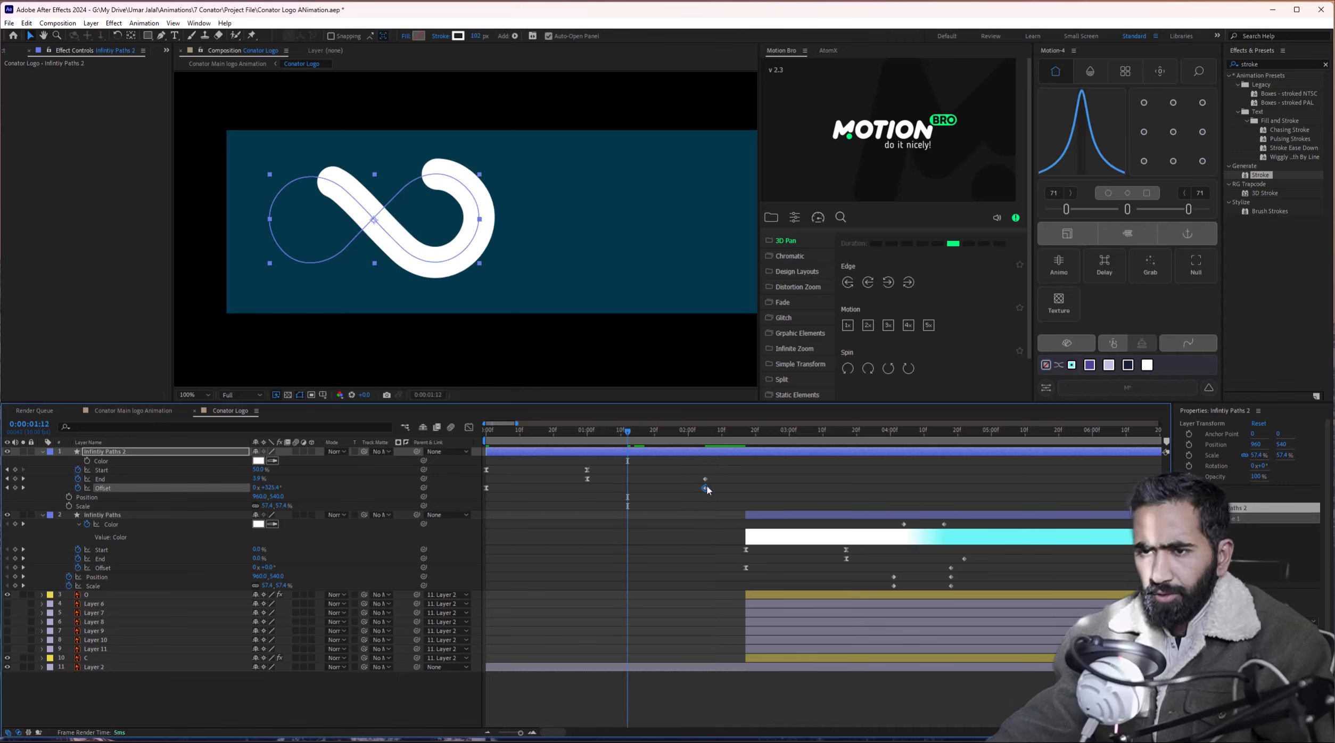
# Move the Infinity Paths 2 Offset keyframe much later and check the stroke up to 2:24.
pyautogui.moveTo(706, 488); pyautogui.dragTo(767, 494)
pyautogui.moveTo(582, 431)
pyautogui.mouseDown()
pyautogui.moveTo(702, 457)
pyautogui.moveTo(717, 478)
pyautogui.moveTo(908, 479)
pyautogui.mouseUp()
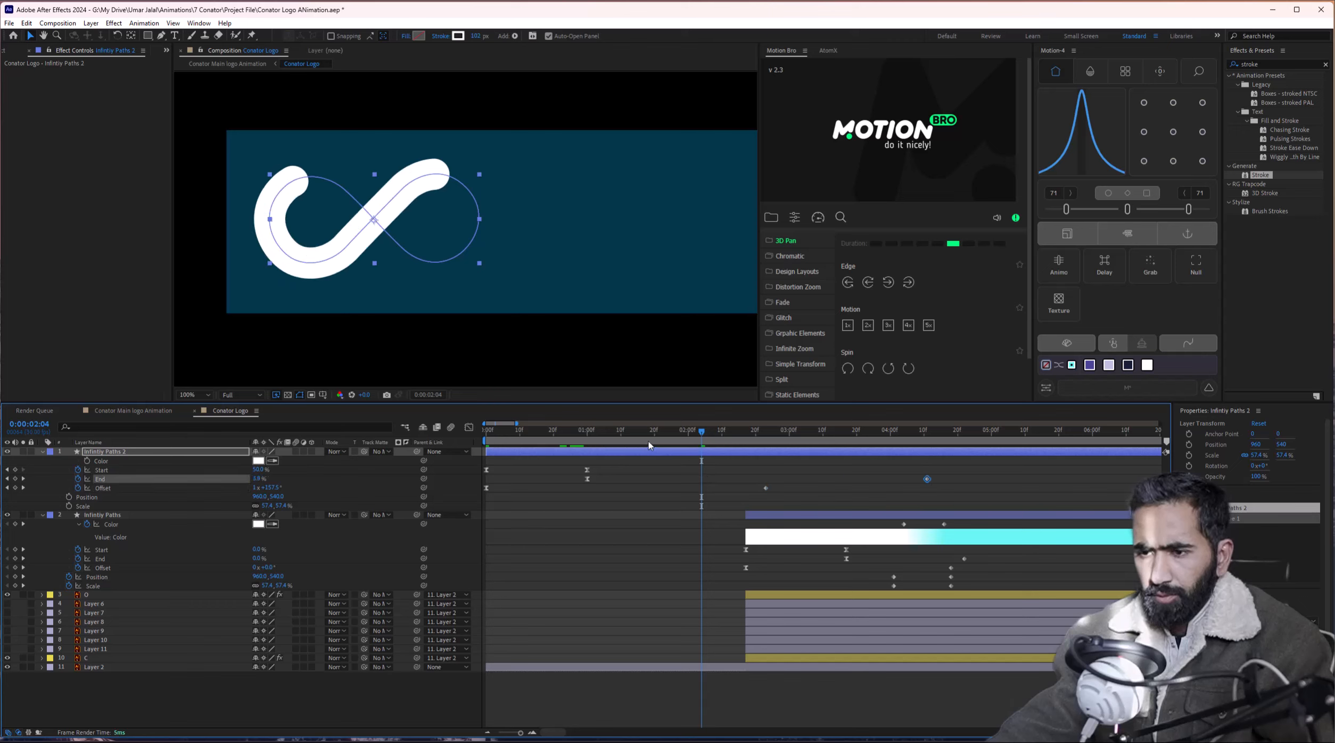
pyautogui.moveTo(649, 446)
pyautogui.mouseDown()
pyautogui.moveTo(768, 453)
pyautogui.moveTo(747, 458)
pyautogui.mouseUp()
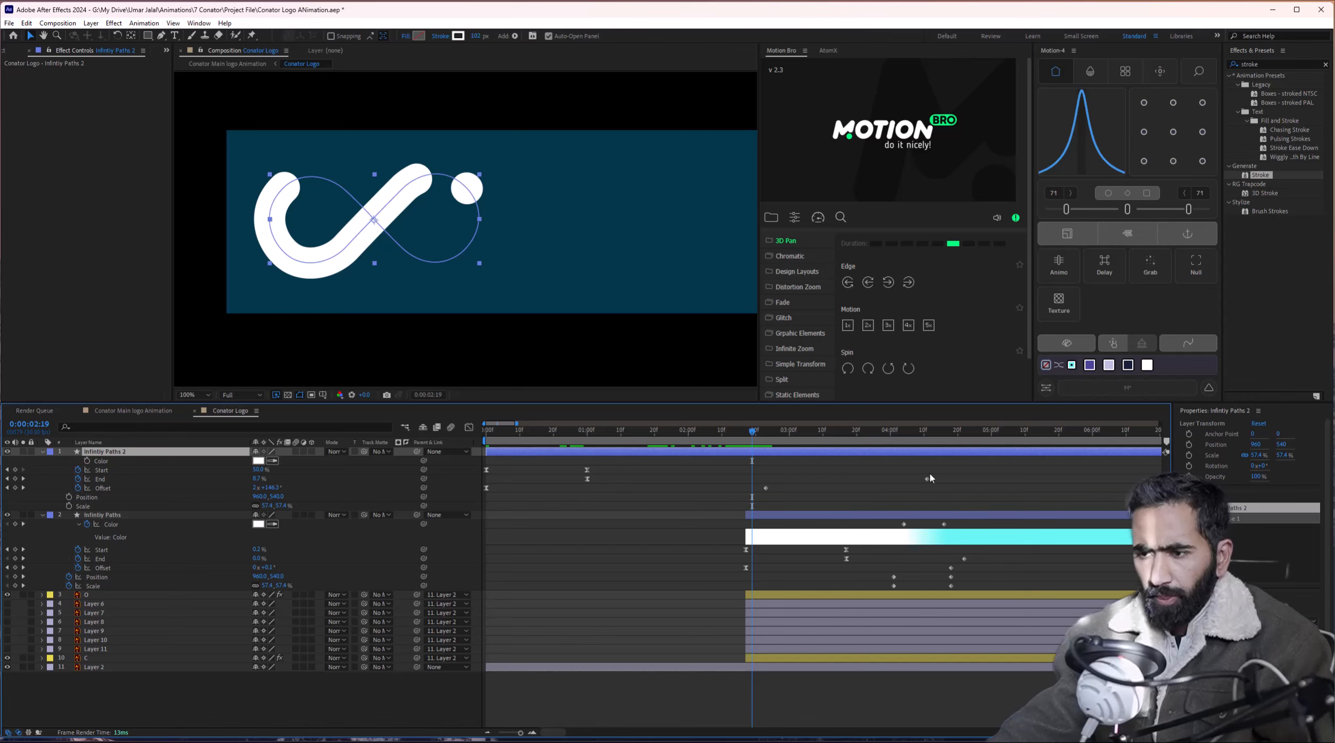
# Drag the End keyframe earlier to 2:29 at 50% to shorten the stroke.
pyautogui.moveTo(930, 478)
pyautogui.mouseDown()
pyautogui.moveTo(755, 510)
pyautogui.moveTo(761, 492)
pyautogui.mouseUp()
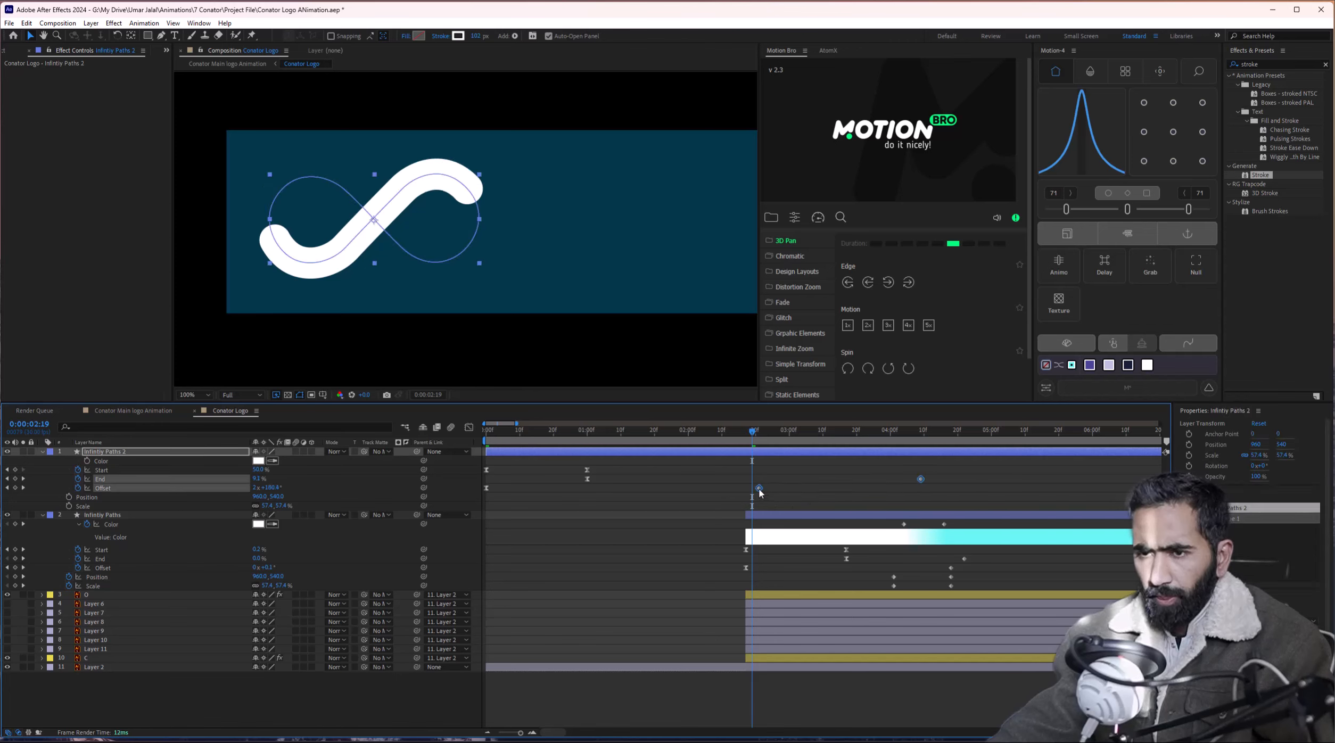
pyautogui.moveTo(751, 436)
pyautogui.mouseDown()
pyautogui.moveTo(810, 439)
pyautogui.moveTo(754, 444)
pyautogui.mouseUp()
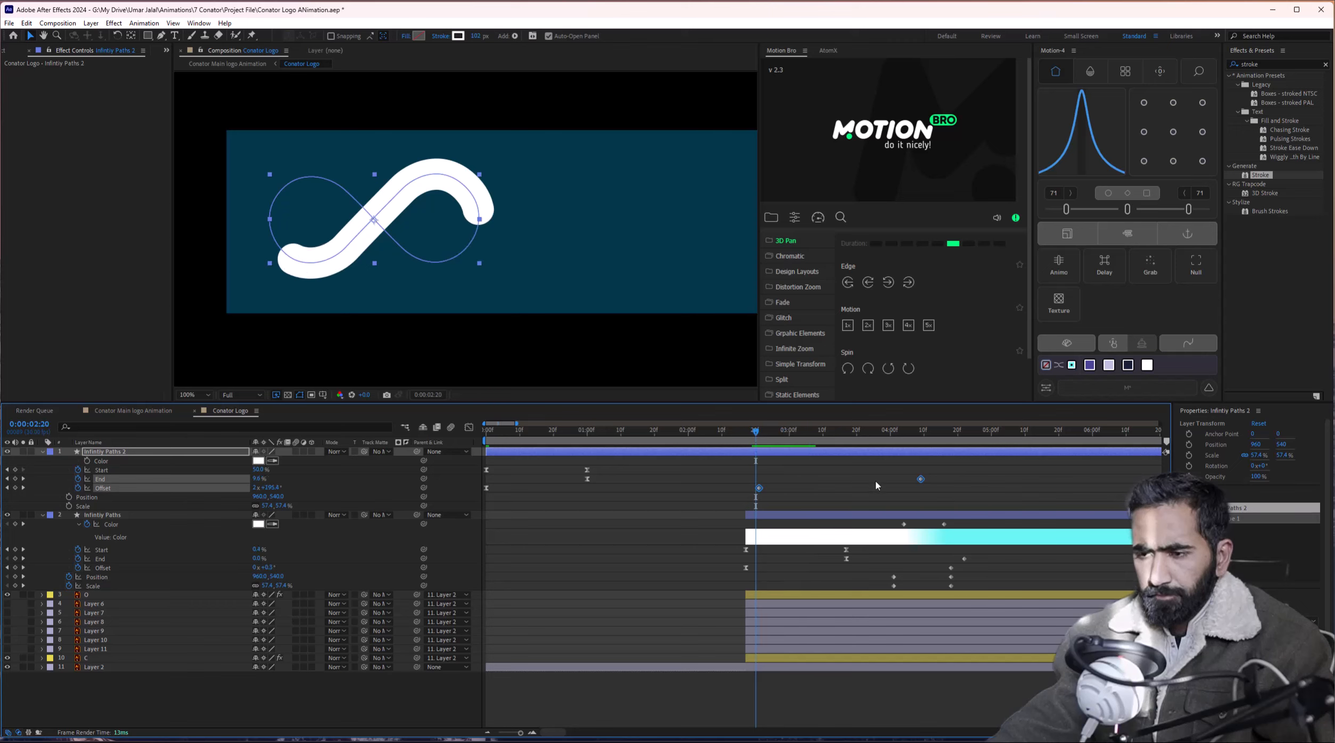
pyautogui.moveTo(939, 478); pyautogui.dragTo(747, 500)
pyautogui.click(802, 479)
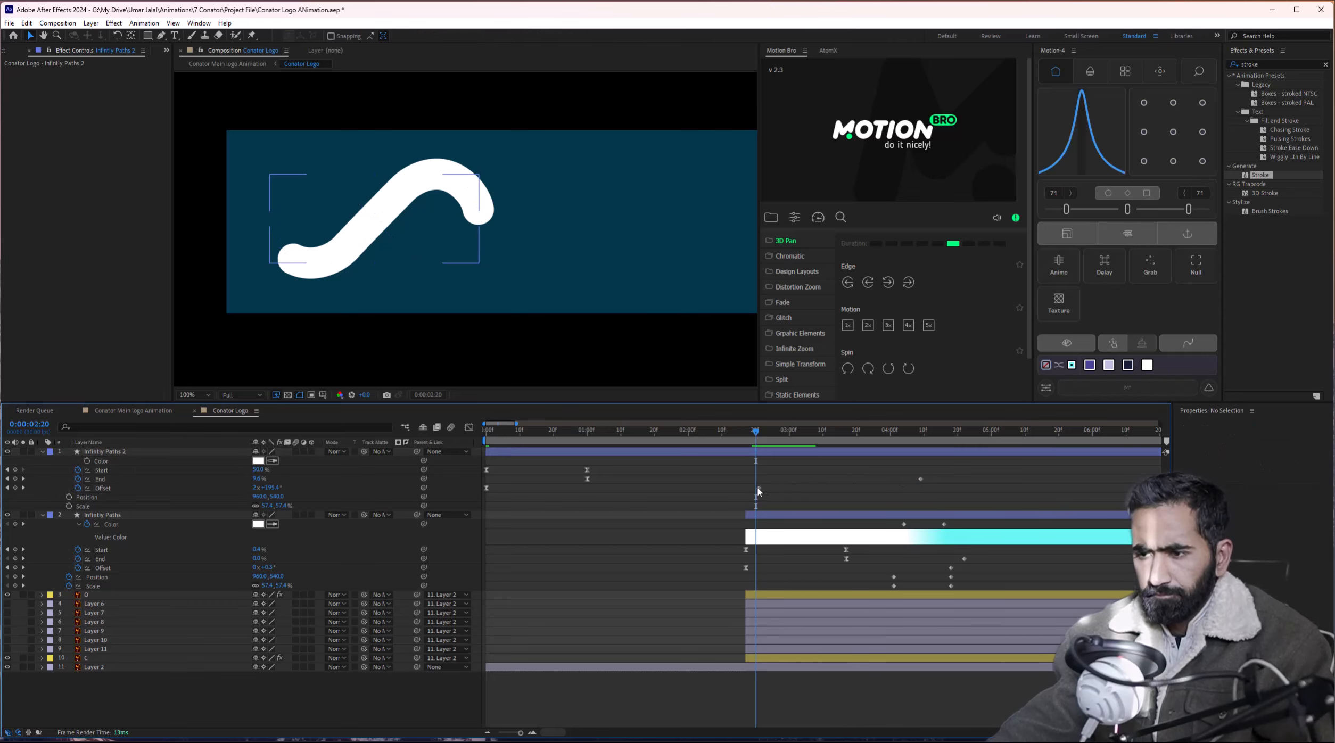
pyautogui.click(921, 478)
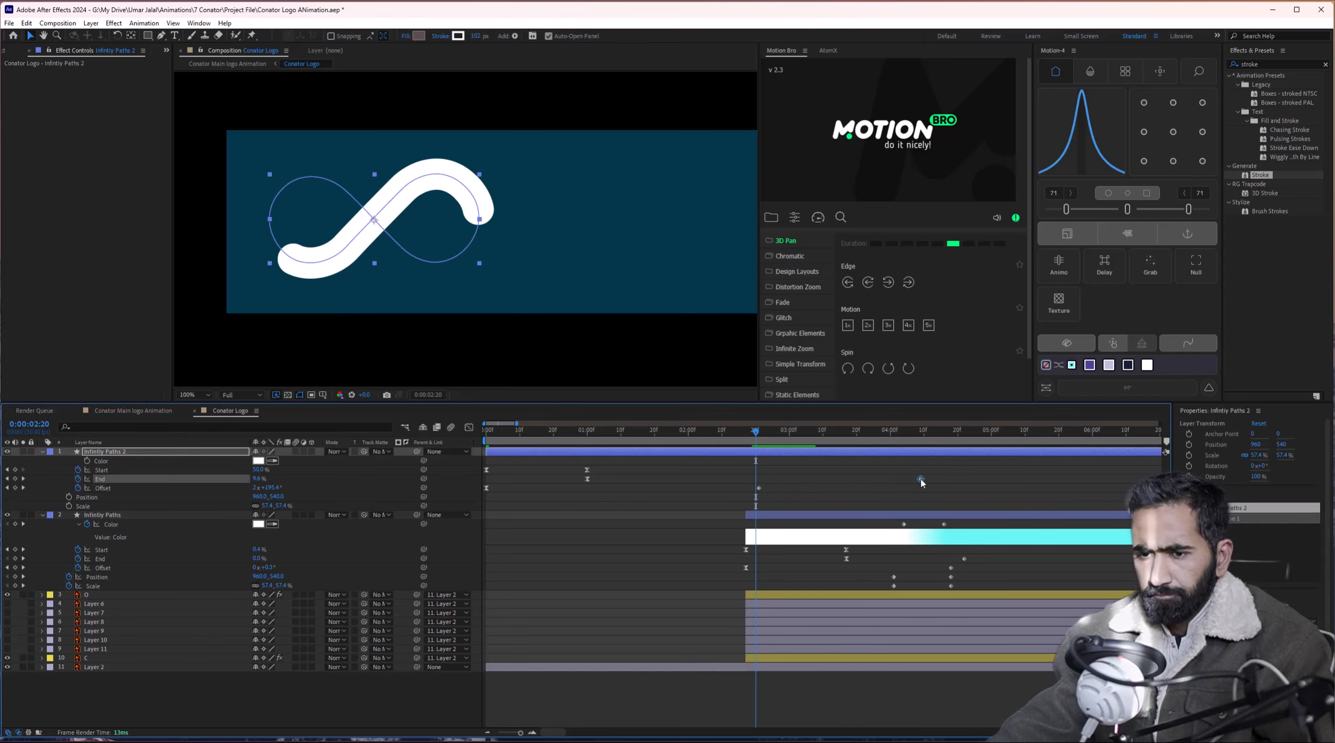
pyautogui.moveTo(914, 479); pyautogui.dragTo(784, 483)
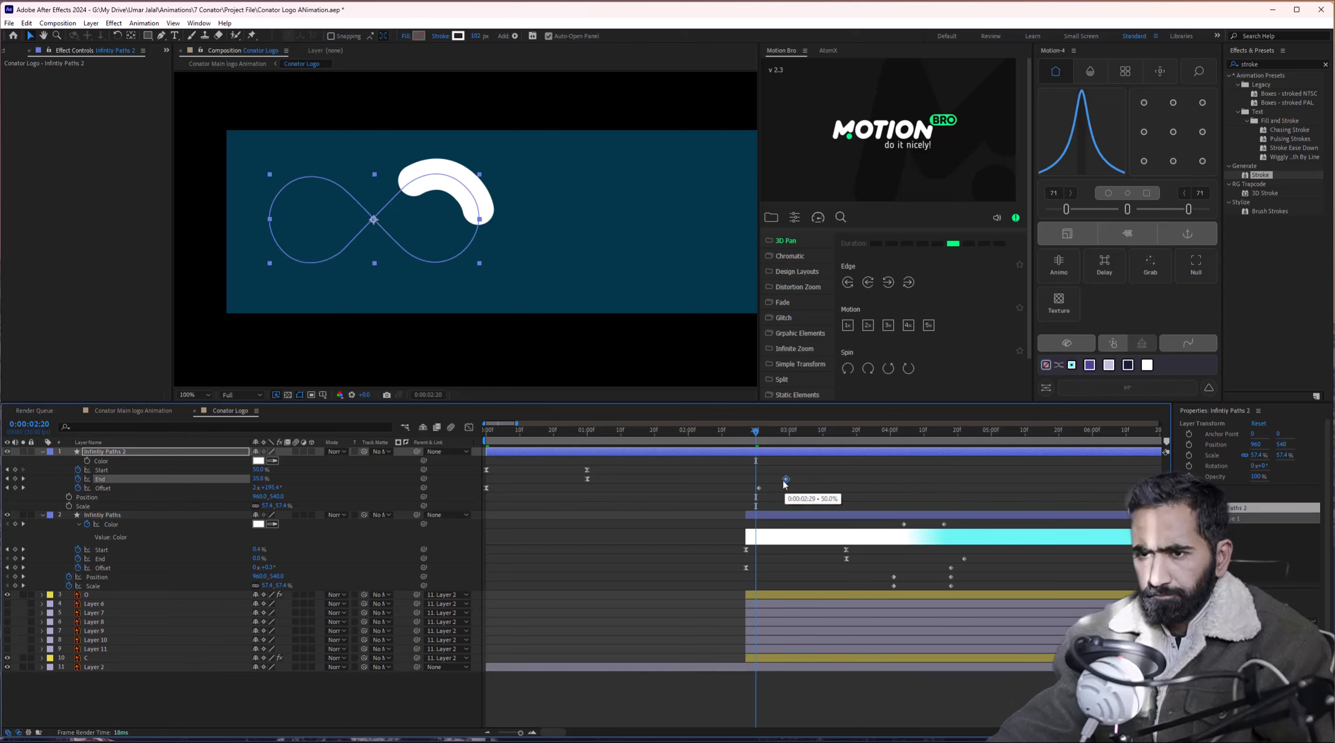
pyautogui.moveTo(730, 440)
pyautogui.mouseDown()
pyautogui.moveTo(652, 442)
pyautogui.moveTo(748, 457)
pyautogui.moveTo(604, 463)
pyautogui.mouseUp()
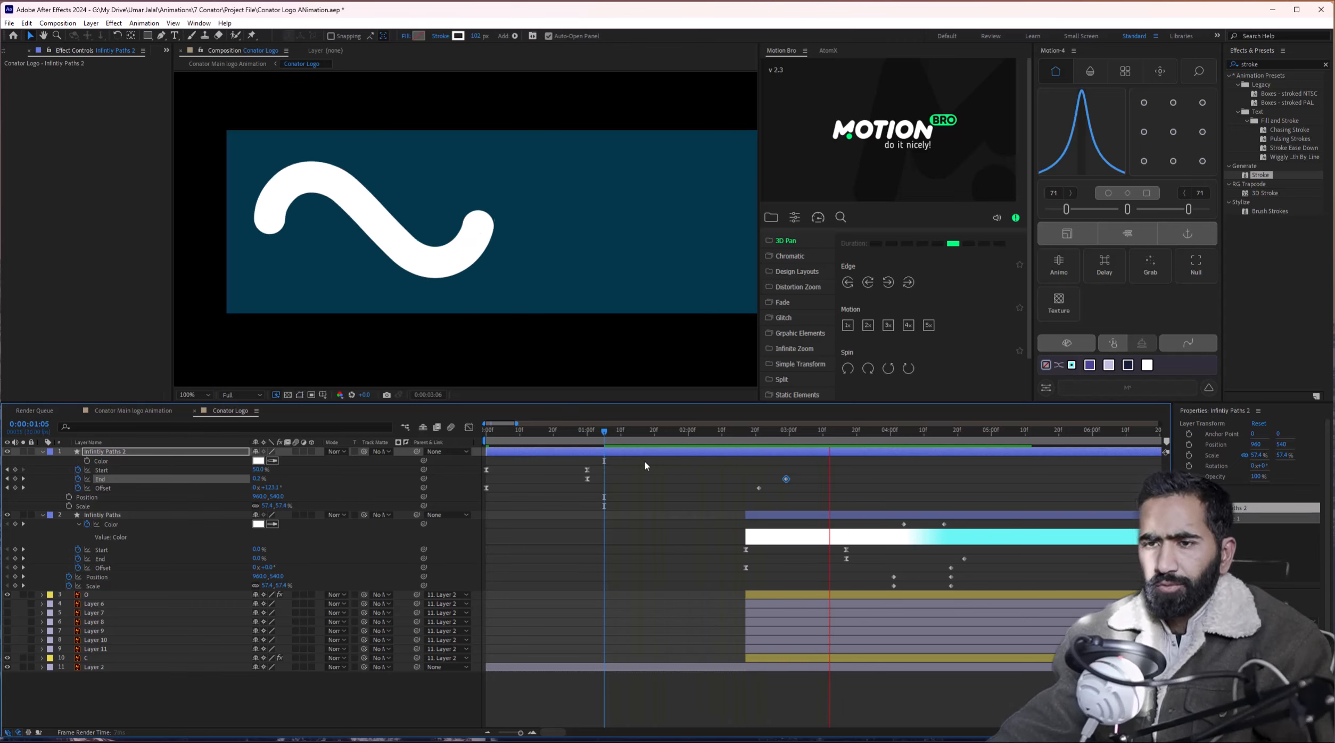
# Try sliding the stroke along the path with Offset, revert, and commit a new Offset value.
pyautogui.press('space')
pyautogui.moveTo(688, 441)
pyautogui.mouseDown()
pyautogui.moveTo(796, 447)
pyautogui.moveTo(695, 444)
pyautogui.moveTo(754, 442)
pyautogui.mouseUp()
pyautogui.moveTo(267, 488); pyautogui.dragTo(114, 504)
pyautogui.hotkey('ctrl', 'z')
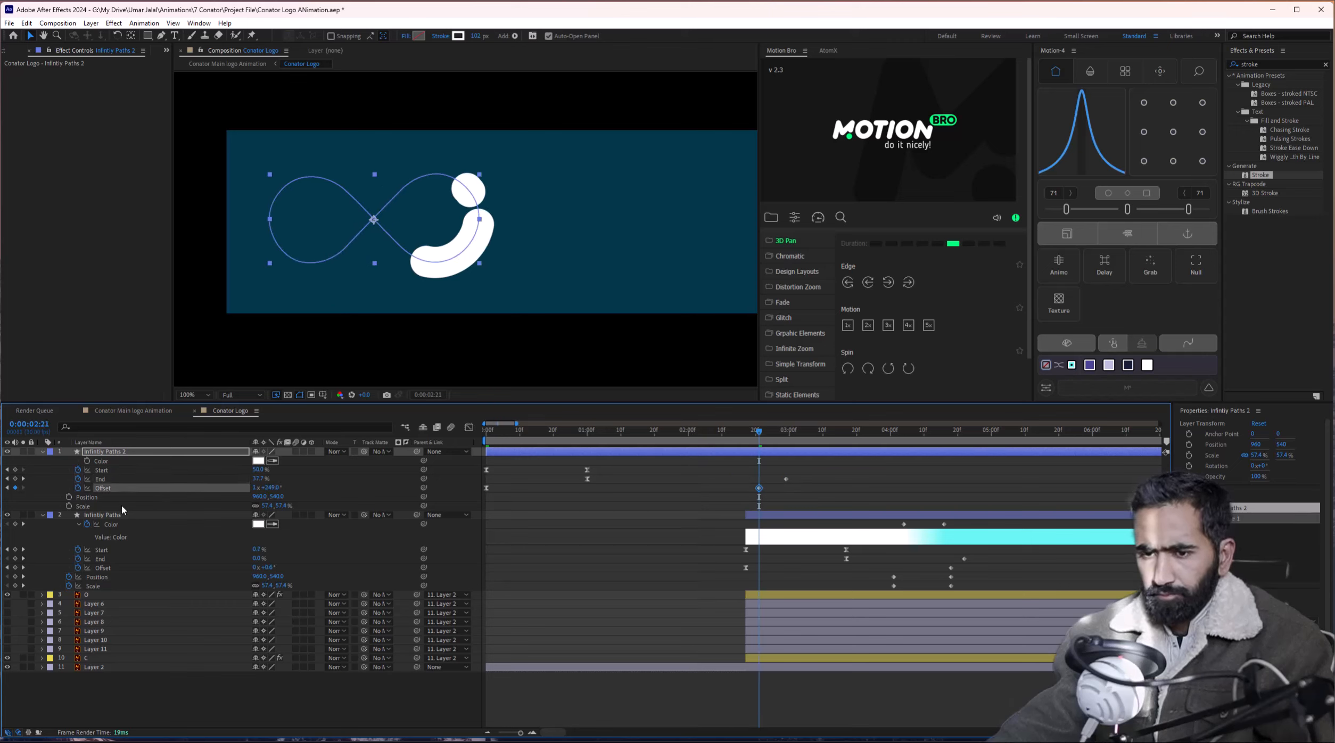
pyautogui.hotkey('ctrl', 'shift', 'a')
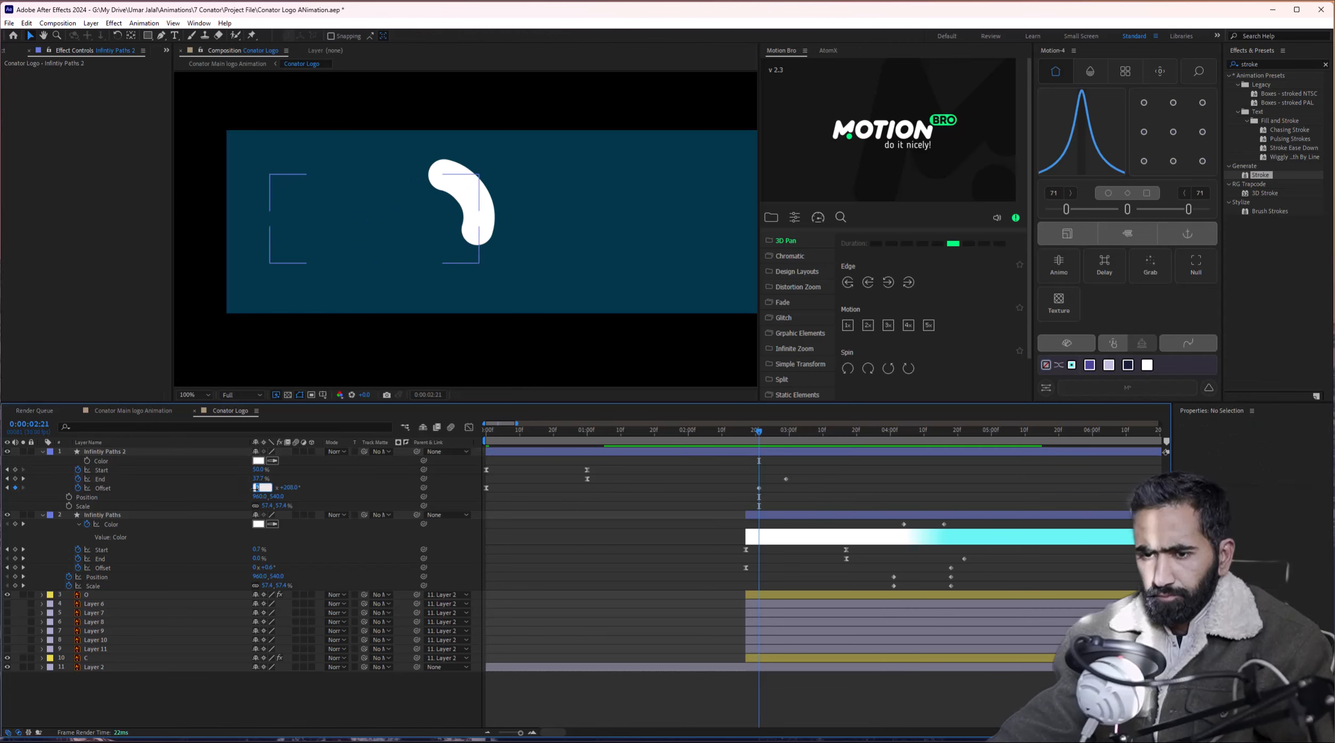
pyautogui.press('Return')
pyautogui.moveTo(738, 440)
pyautogui.mouseDown()
pyautogui.moveTo(781, 444)
pyautogui.moveTo(568, 451)
pyautogui.mouseUp()
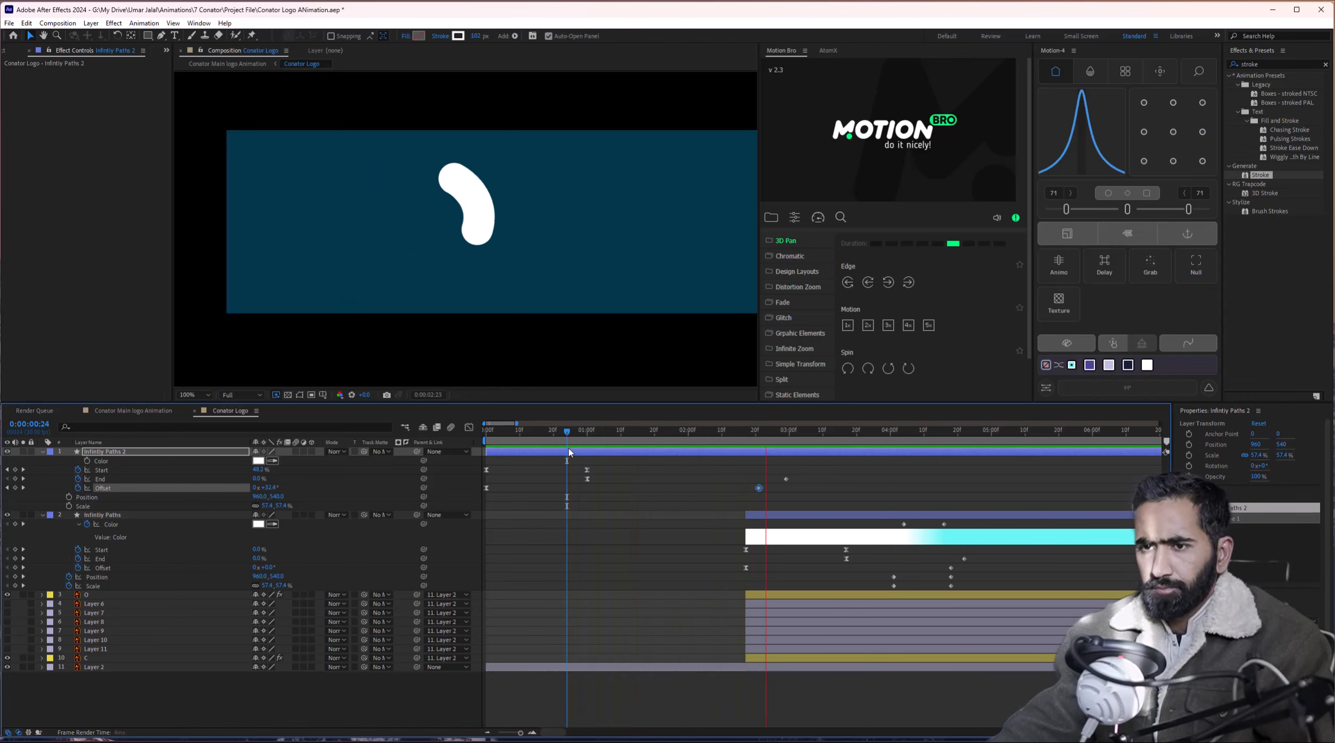
pyautogui.press('space')
pyautogui.moveTo(713, 436); pyautogui.dragTo(786, 437)
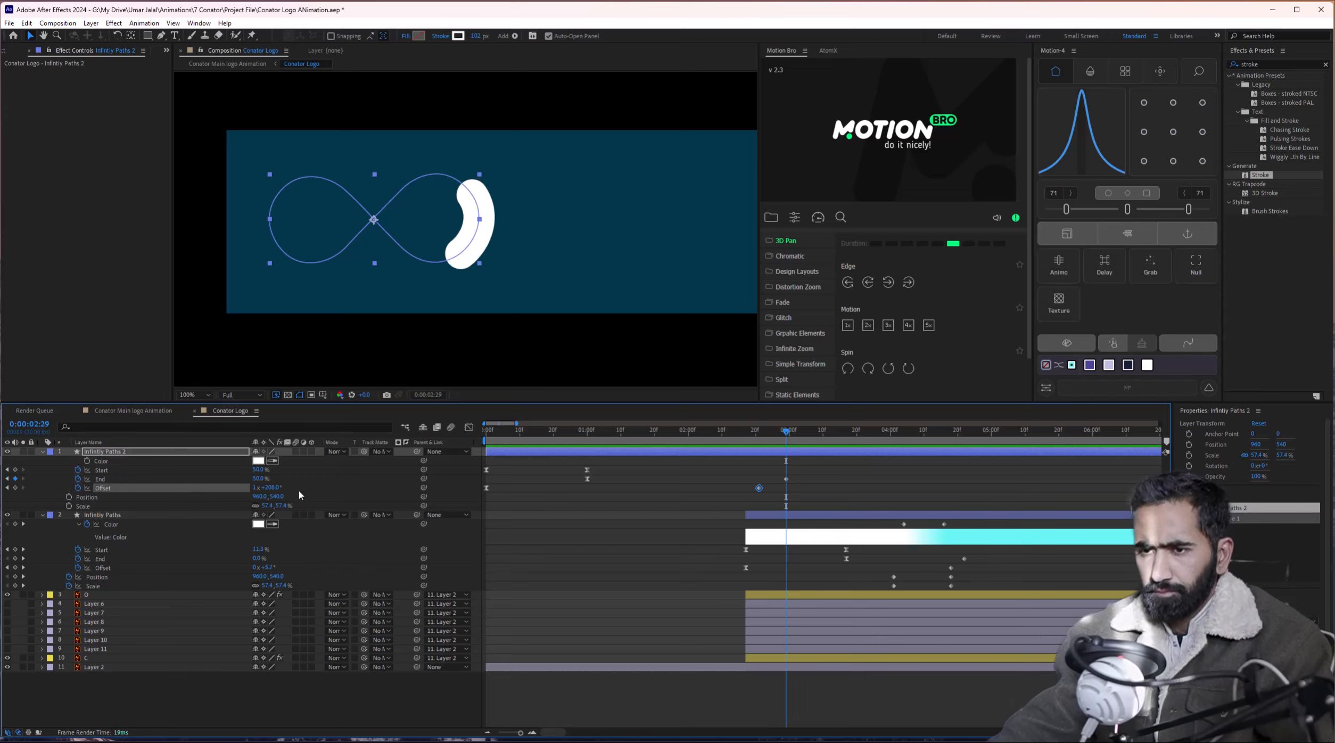
# Add an Offset keyframe pushing the stroke further, move End to 3:23, and trim the layer's end.
pyautogui.moveTo(275, 489); pyautogui.dragTo(294, 488)
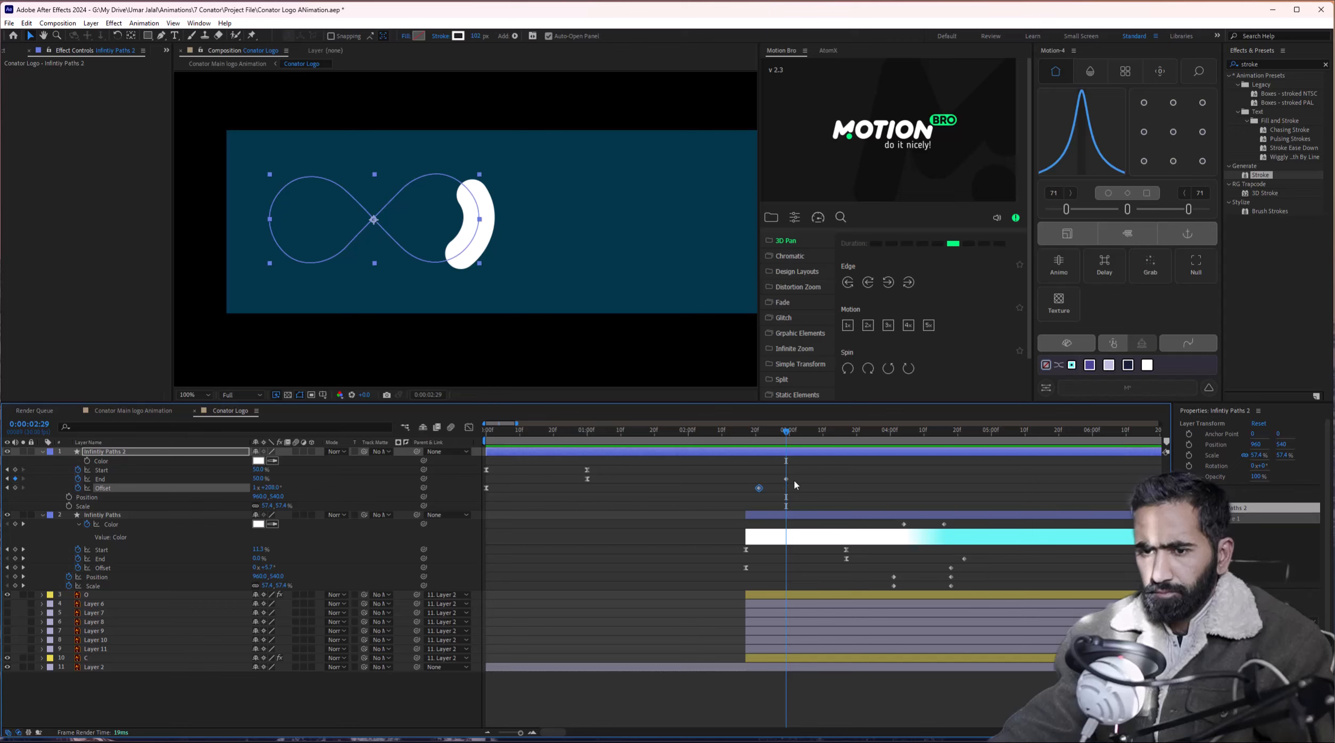
pyautogui.moveTo(786, 480)
pyautogui.mouseDown()
pyautogui.moveTo(865, 481)
pyautogui.moveTo(794, 495)
pyautogui.mouseUp()
pyautogui.moveTo(776, 441)
pyautogui.mouseDown()
pyautogui.moveTo(749, 442)
pyautogui.moveTo(875, 451)
pyautogui.moveTo(760, 464)
pyautogui.moveTo(788, 464)
pyautogui.mouseUp()
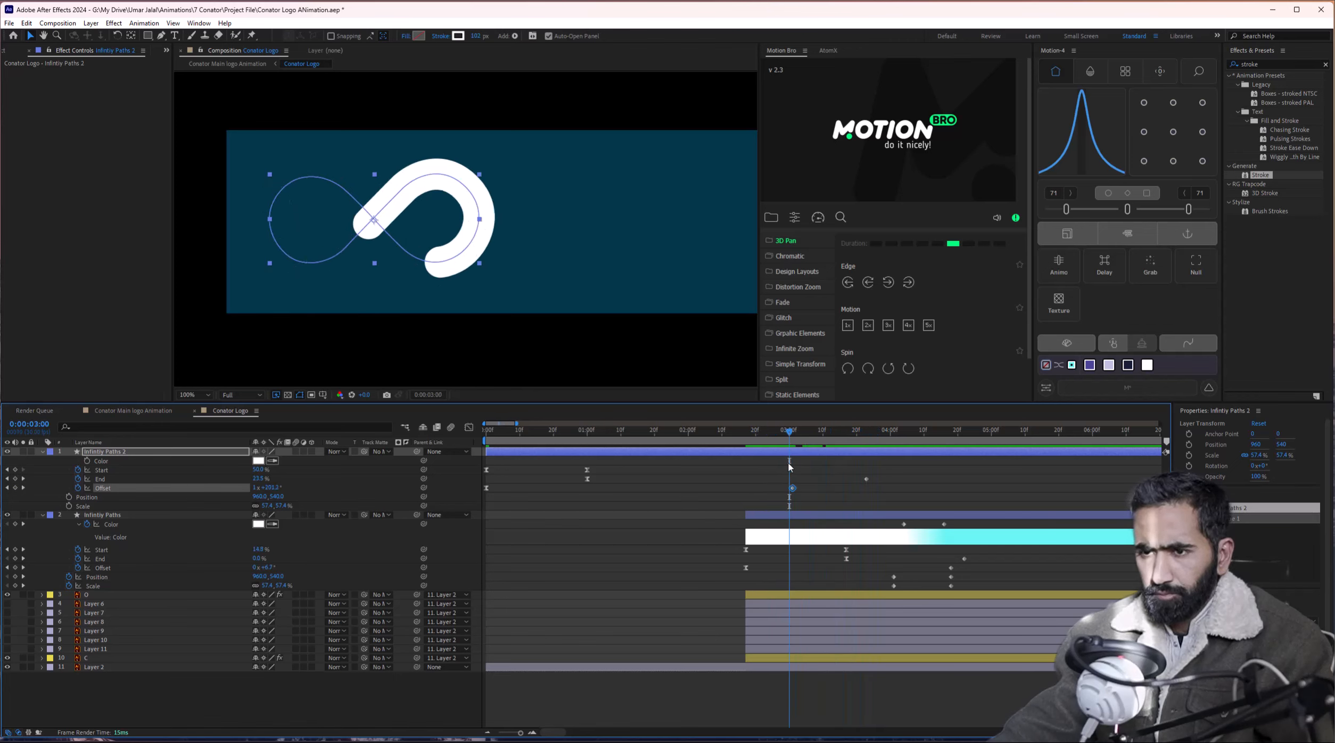
pyautogui.hotkey('alt', ']')
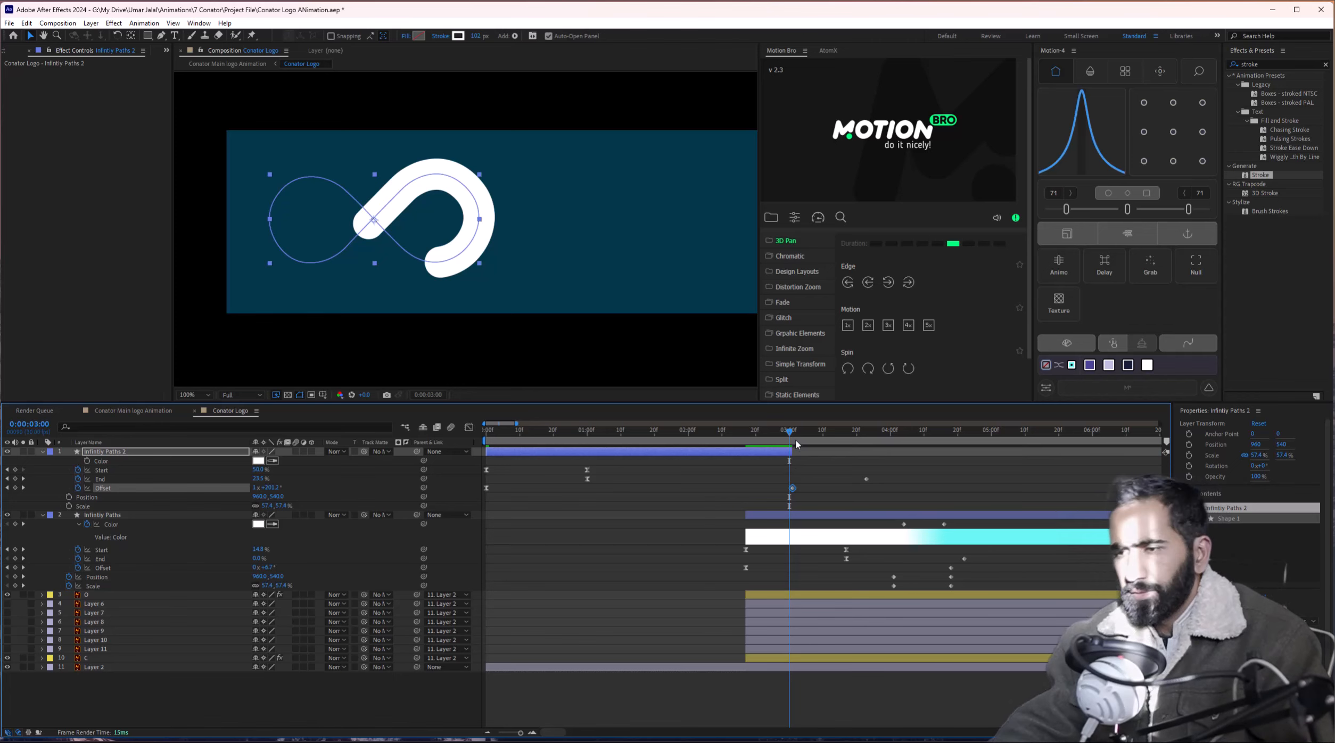
pyautogui.click(758, 437)
pyautogui.moveTo(758, 437)
pyautogui.mouseDown()
pyautogui.moveTo(727, 454)
pyautogui.moveTo(737, 439)
pyautogui.moveTo(763, 439)
pyautogui.moveTo(734, 455)
pyautogui.moveTo(811, 439)
pyautogui.moveTo(575, 457)
pyautogui.moveTo(394, 452)
pyautogui.mouseUp()
pyautogui.hotkey('ctrl', 'z')
pyautogui.press('space')
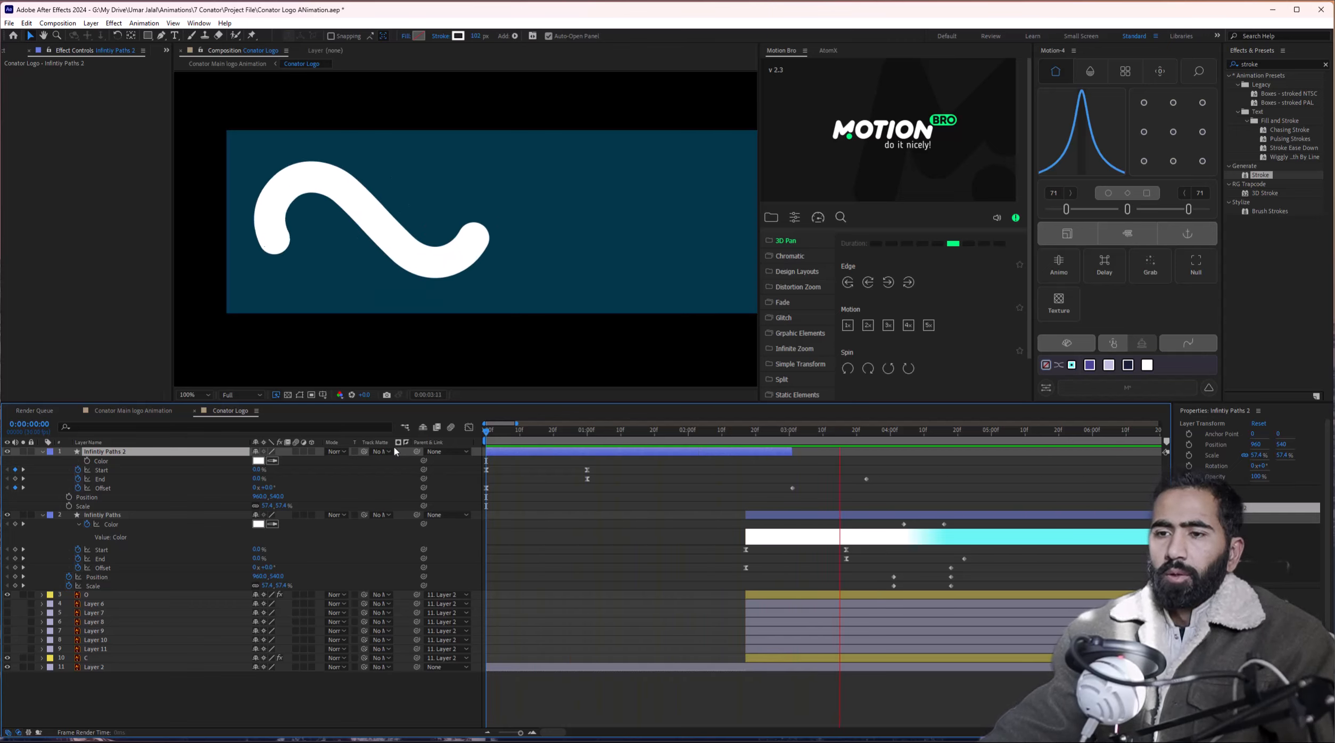
pyautogui.click(587, 438)
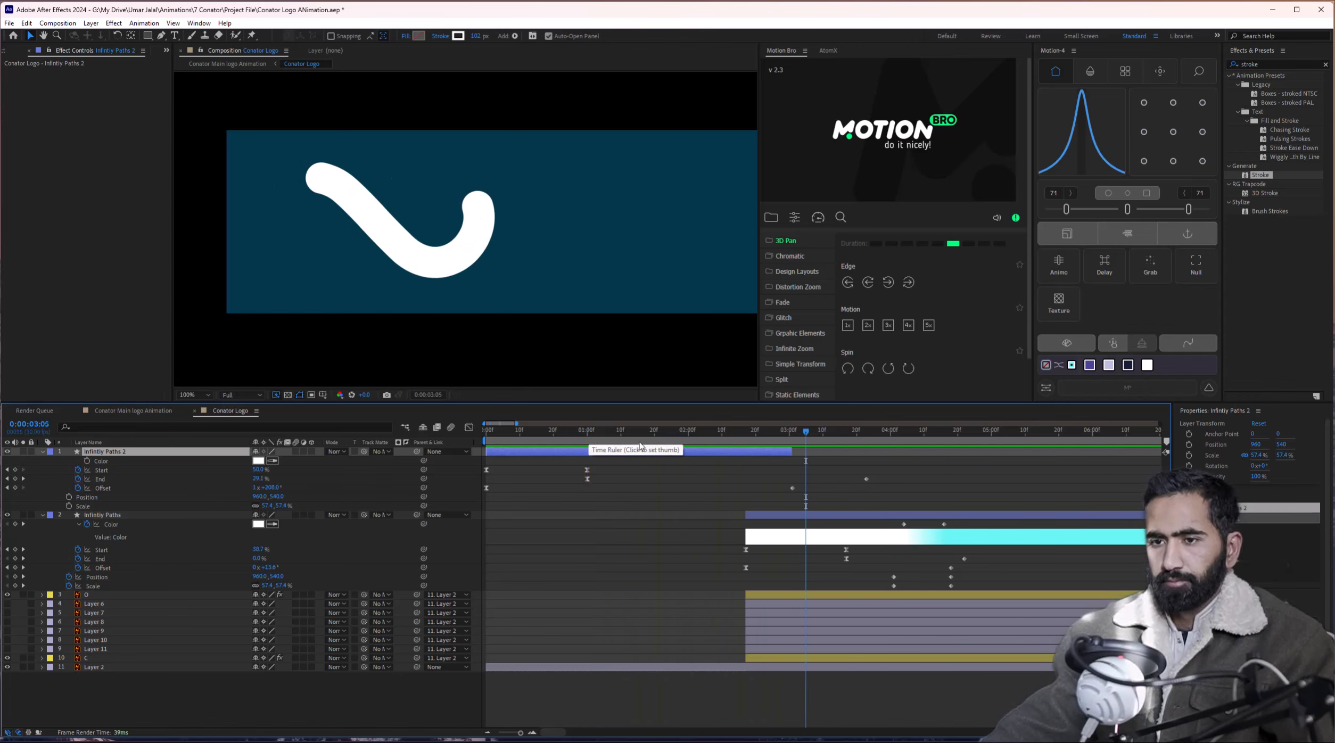
pyautogui.moveTo(659, 438)
pyautogui.mouseDown()
pyautogui.moveTo(736, 439)
pyautogui.moveTo(659, 457)
pyautogui.moveTo(751, 457)
pyautogui.mouseUp()
# Shift Infinity Paths 2 and the letter layers later in time on the timeline.
pyautogui.press('-')
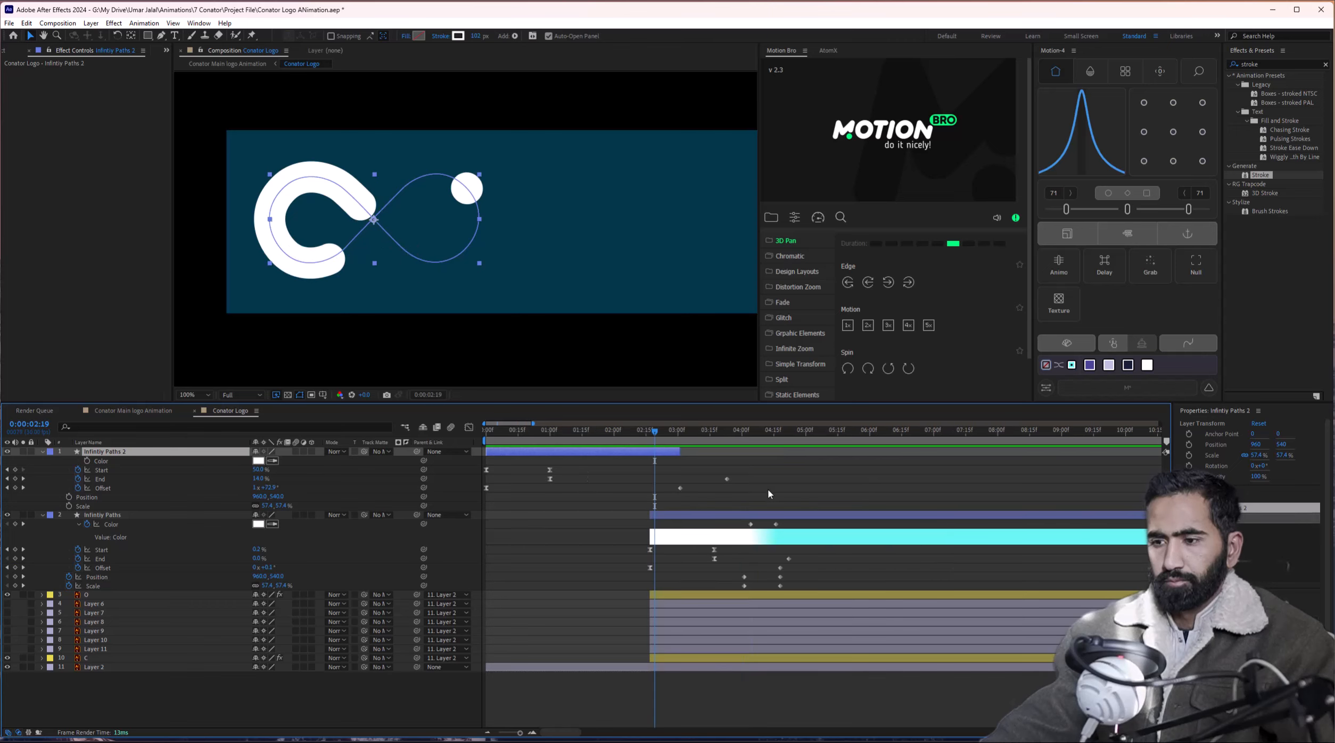
pyautogui.moveTo(725, 519); pyautogui.dragTo(750, 515)
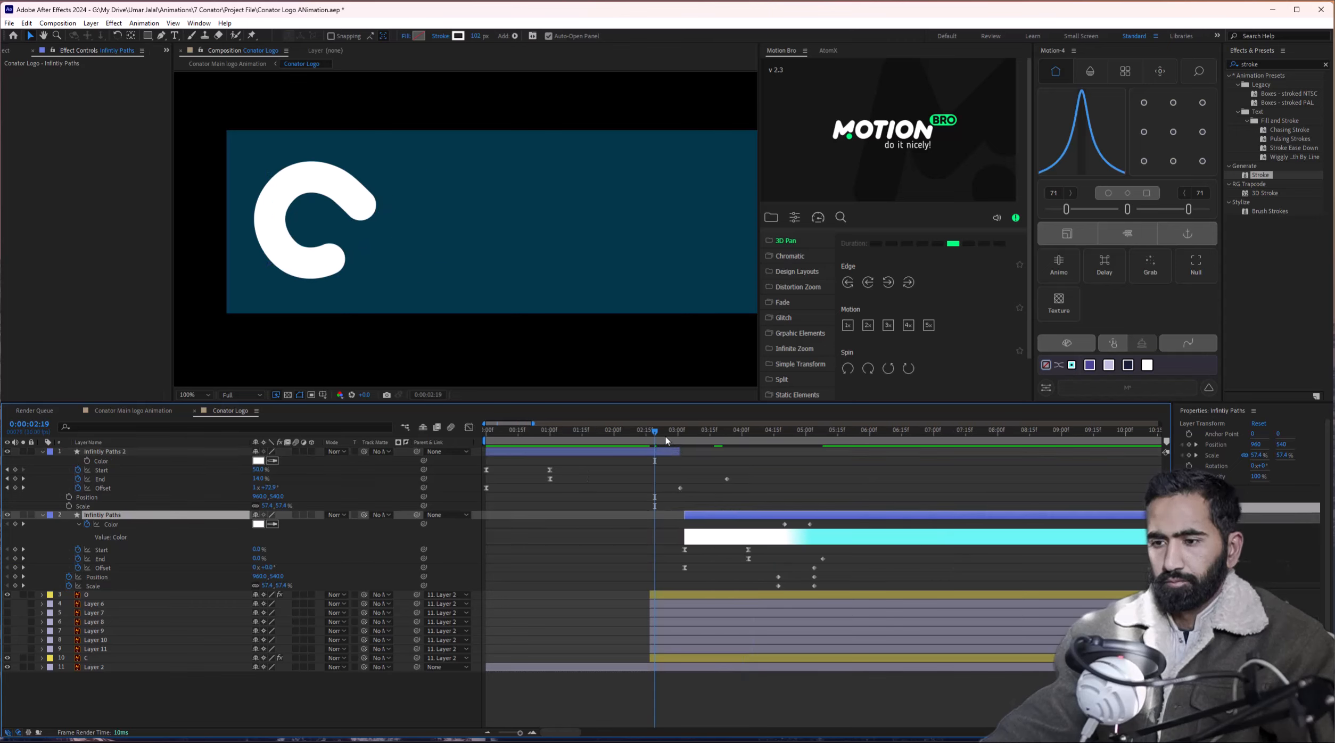
pyautogui.hotkey('ctrl', 'z')
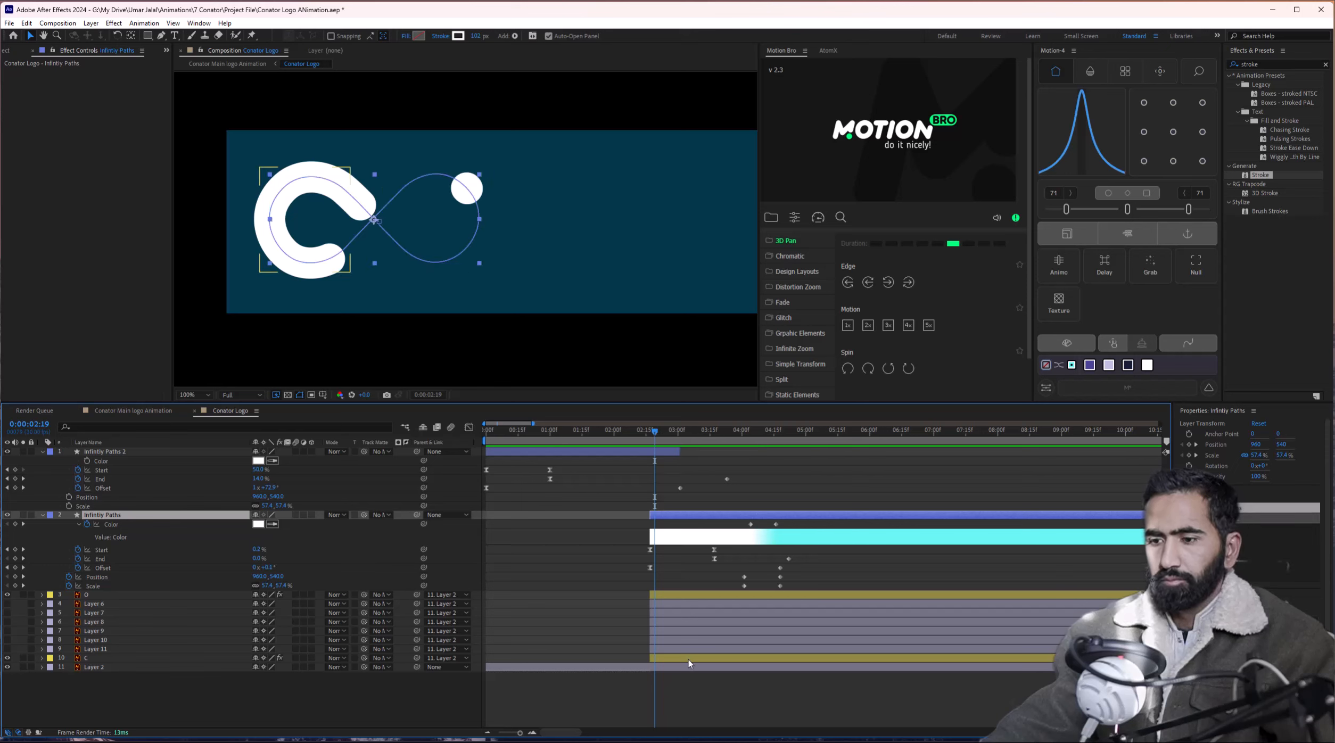
pyautogui.keyDown('shift'); pyautogui.click(688, 659); pyautogui.keyUp('shift')
pyautogui.moveTo(651, 509); pyautogui.dragTo(678, 510)
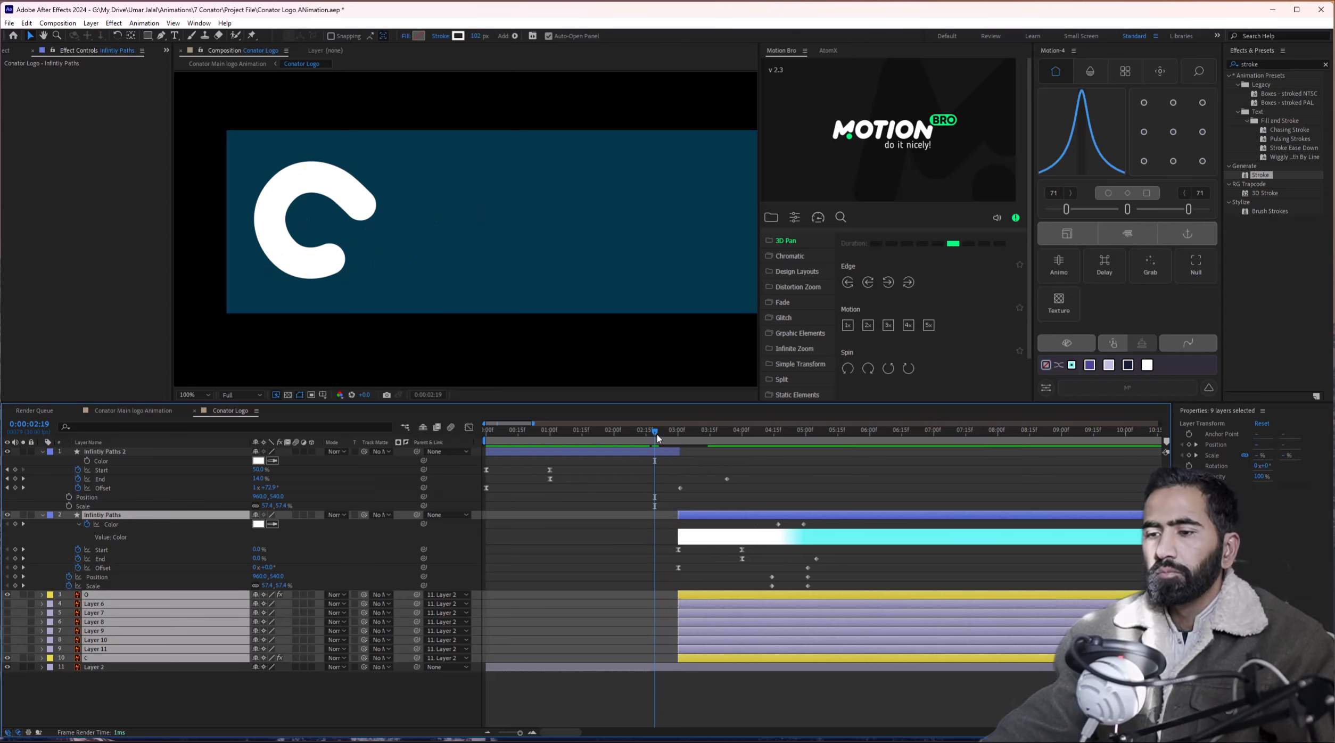
# Extend Infinity Paths 2 and snap its End keyframe to 0:00:03:00.
pyautogui.click(660, 434)
pyautogui.moveTo(661, 437); pyautogui.dragTo(684, 441)
pyautogui.press('pageup')
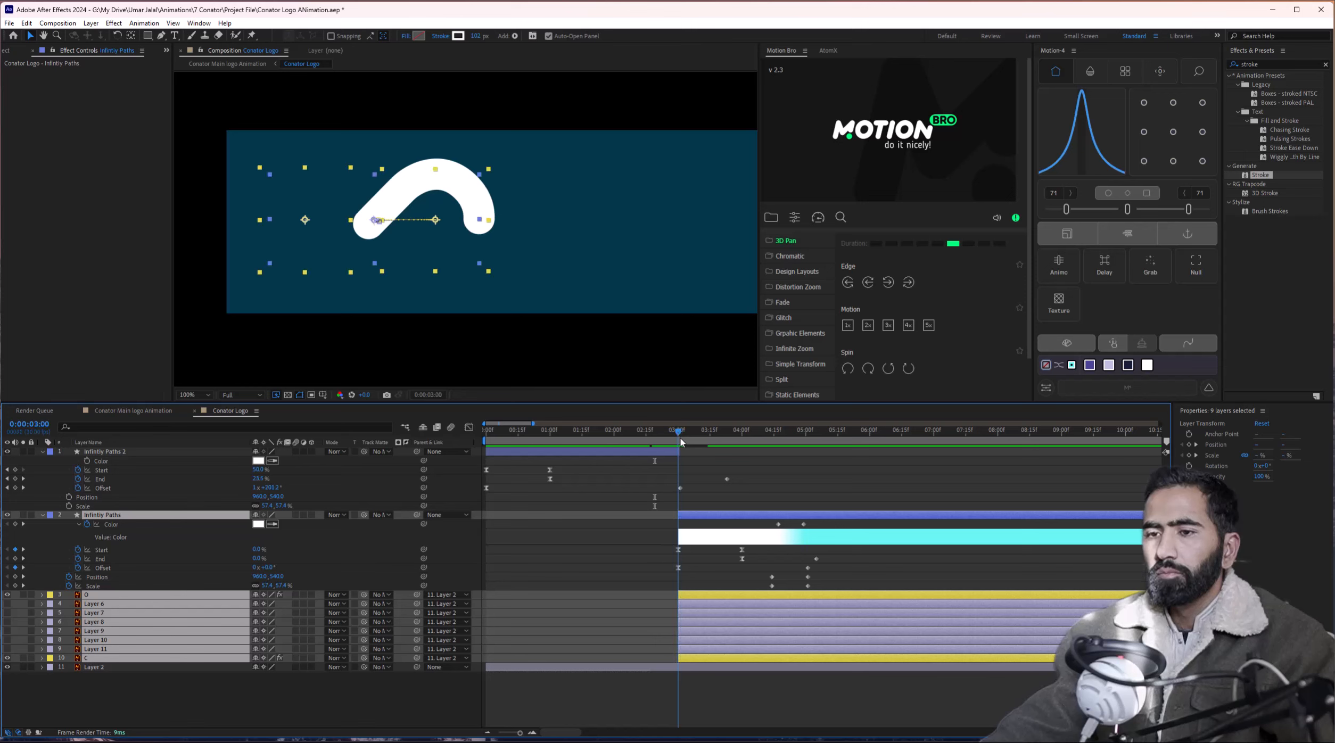
pyautogui.moveTo(679, 453)
pyautogui.mouseDown()
pyautogui.moveTo(695, 453)
pyautogui.moveTo(686, 439)
pyautogui.mouseUp()
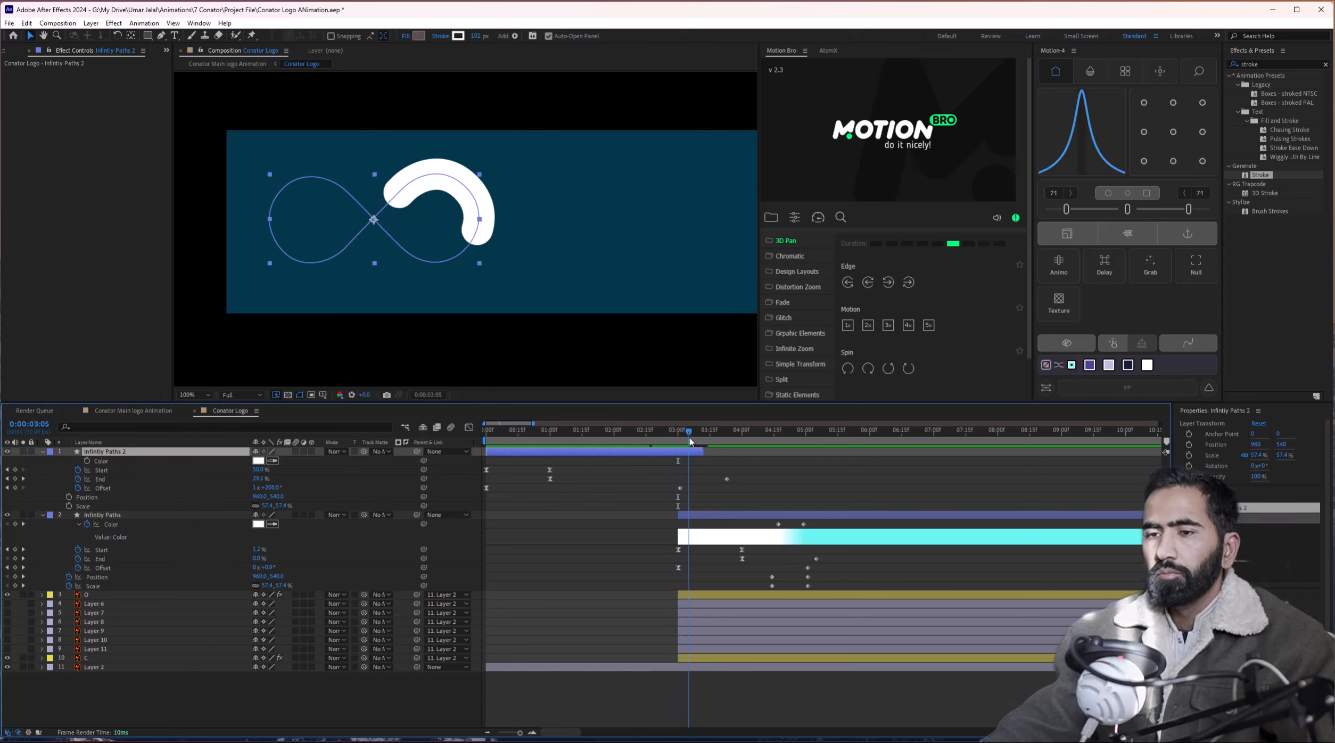
pyautogui.moveTo(728, 478)
pyautogui.mouseDown()
pyautogui.moveTo(686, 480)
pyautogui.moveTo(674, 441)
pyautogui.moveTo(685, 445)
pyautogui.mouseUp()
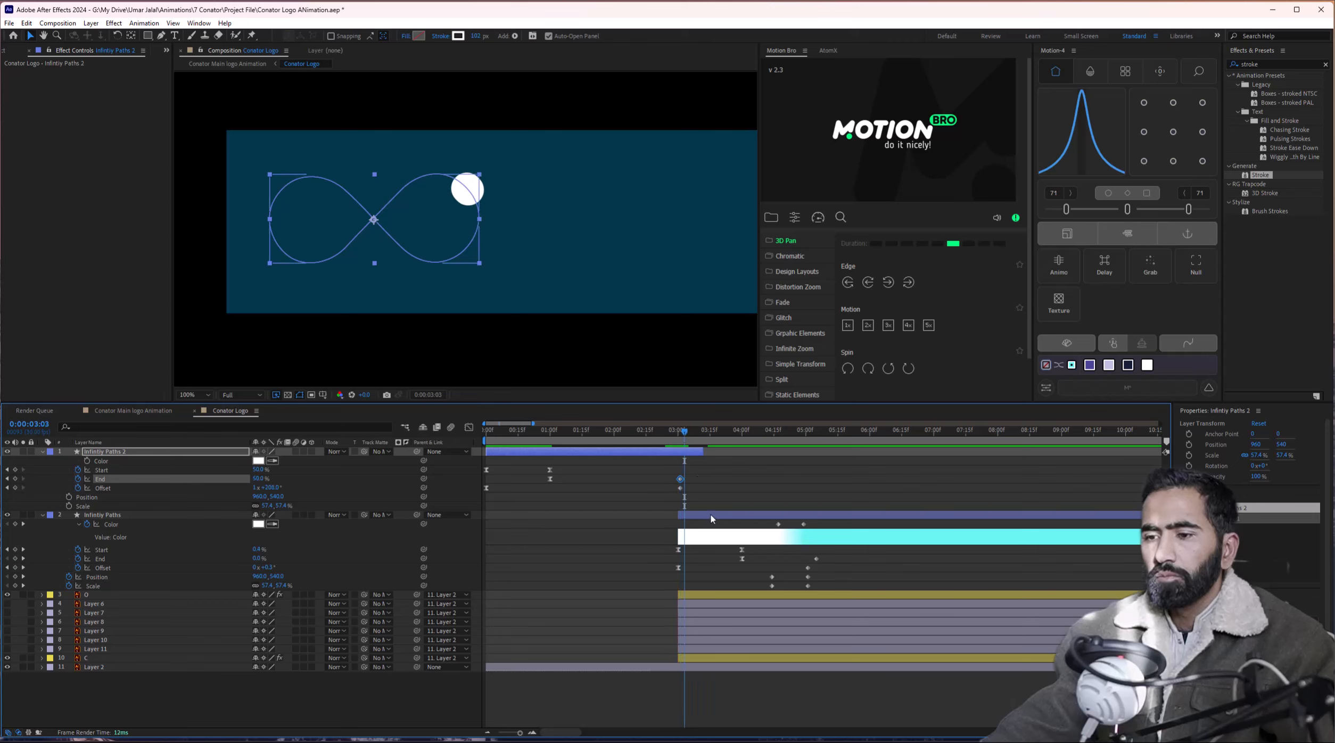
# Move Infinity Paths and the letter layers slightly earlier, checking the transition near 3:03 and 2:18.
pyautogui.click(710, 514)
pyautogui.keyDown('shift'); pyautogui.click(718, 658); pyautogui.keyUp('shift')
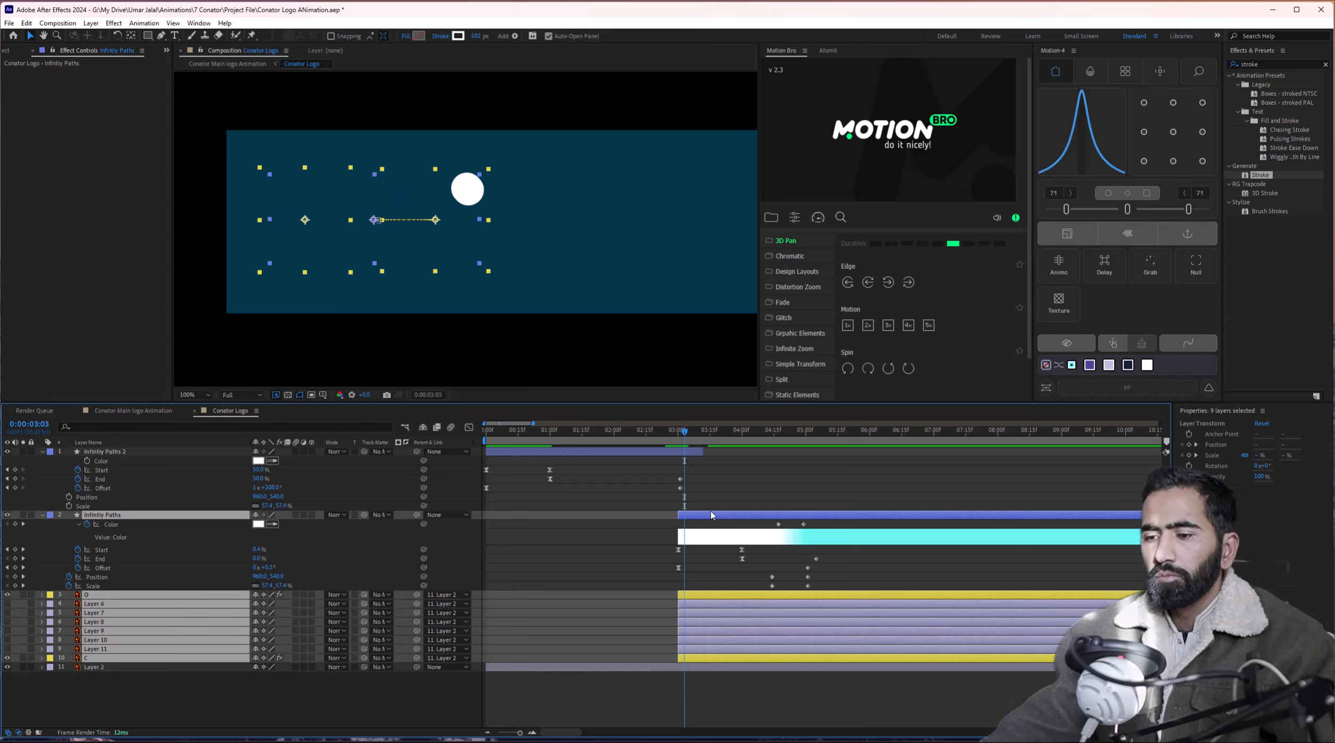
pyautogui.moveTo(710, 517); pyautogui.dragTo(701, 516)
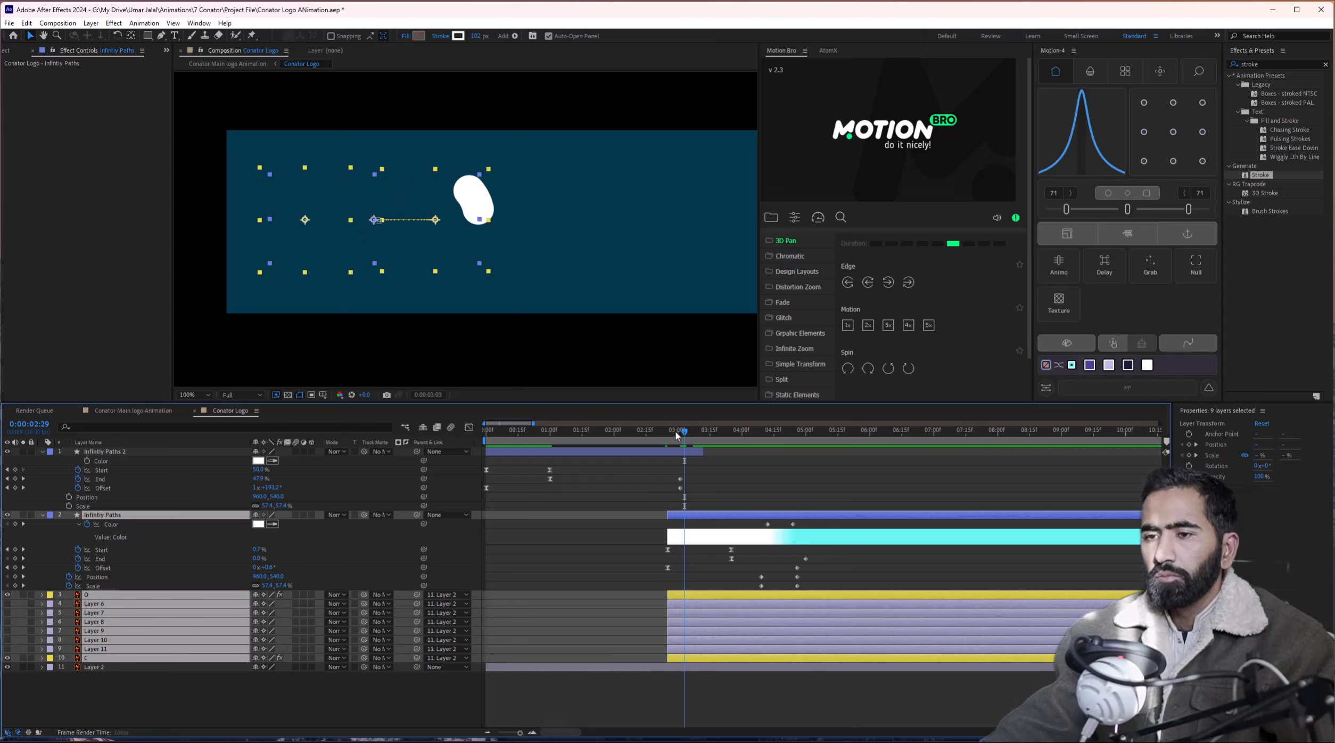
pyautogui.moveTo(677, 436); pyautogui.dragTo(676, 454)
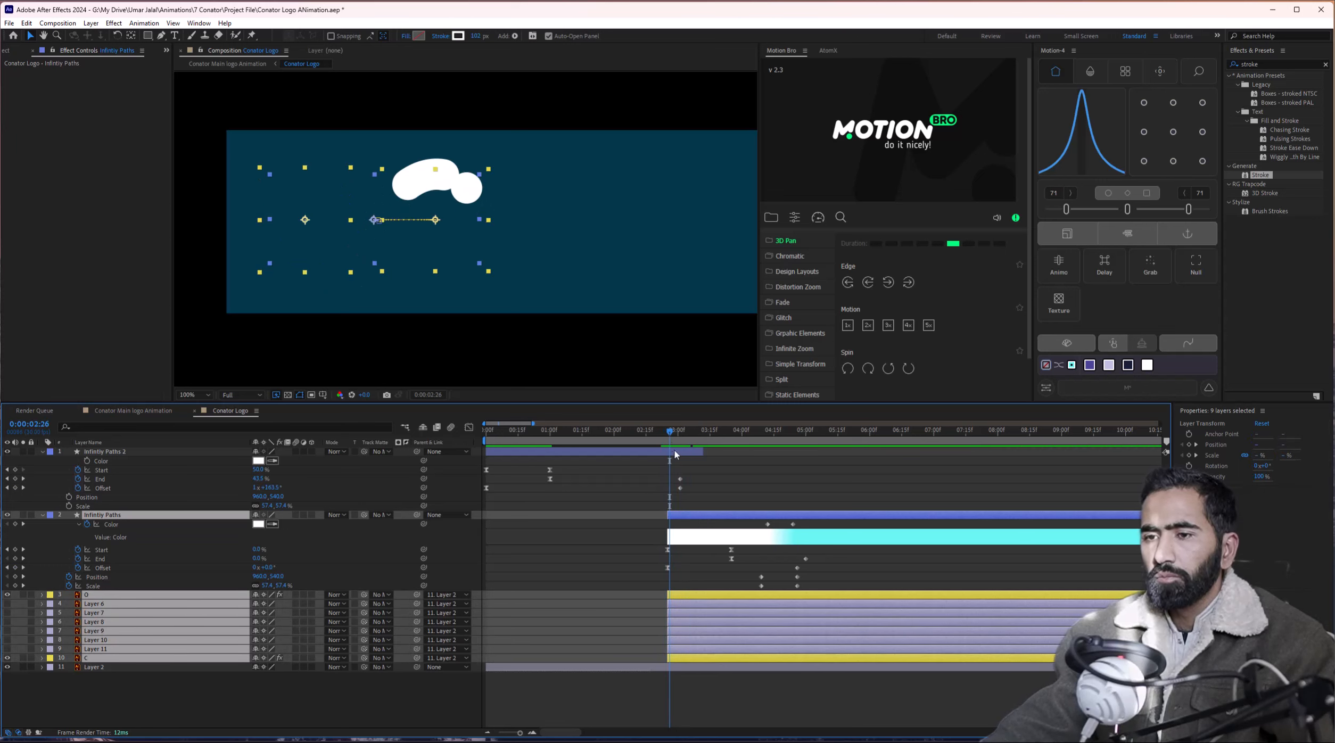
pyautogui.moveTo(695, 518); pyautogui.dragTo(685, 519)
pyautogui.moveTo(670, 437)
pyautogui.mouseDown()
pyautogui.moveTo(652, 438)
pyautogui.moveTo(673, 441)
pyautogui.mouseUp()
# Check the stroke handoff around 3:04, then replay from the start to the finished CO logo.
pyautogui.click(689, 507)
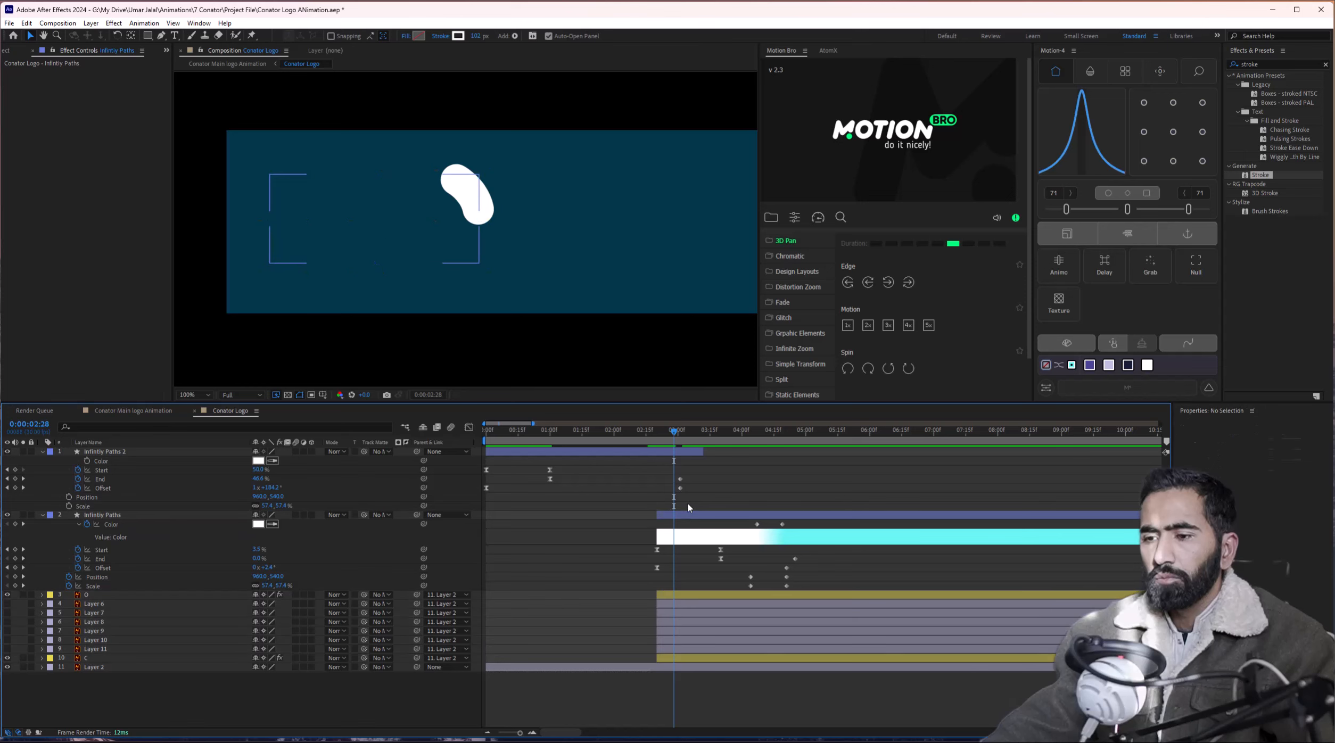
pyautogui.click(659, 513)
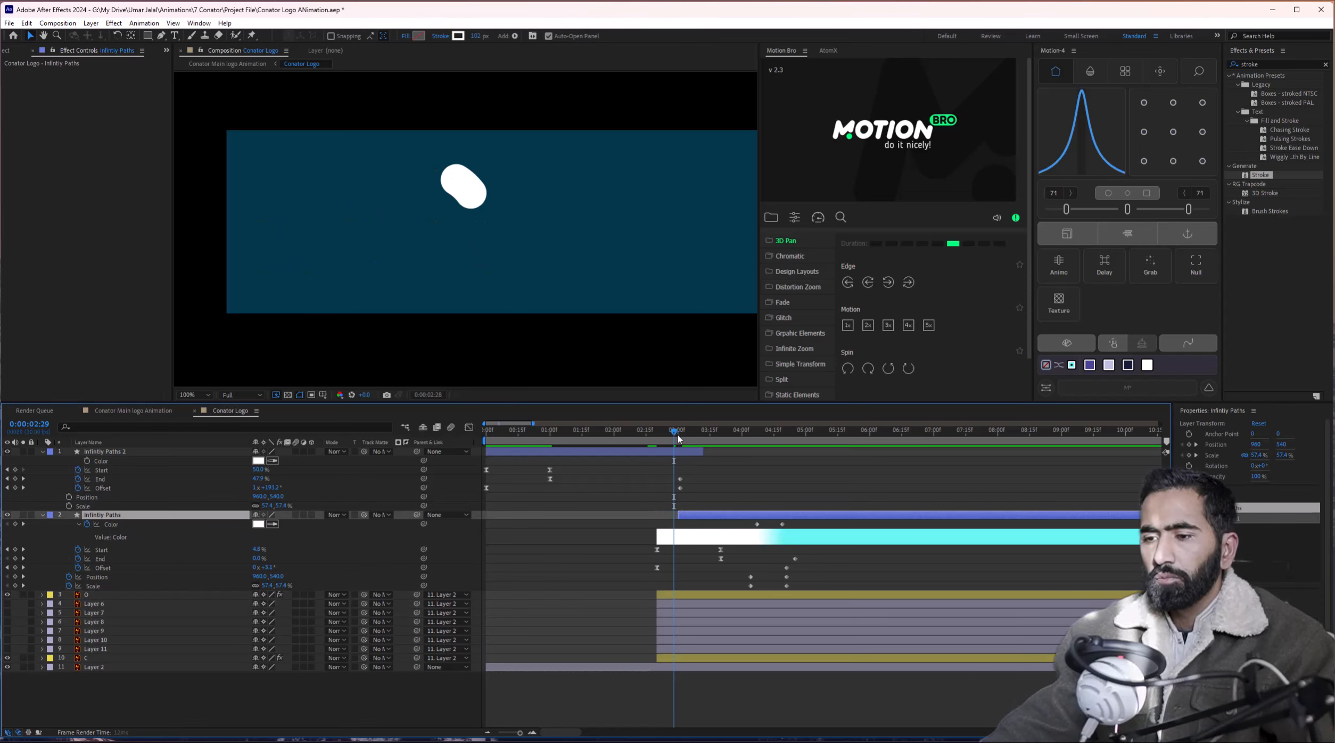
pyautogui.moveTo(678, 437)
pyautogui.mouseDown()
pyautogui.moveTo(703, 443)
pyautogui.moveTo(651, 445)
pyautogui.moveTo(729, 453)
pyautogui.moveTo(643, 457)
pyautogui.mouseUp()
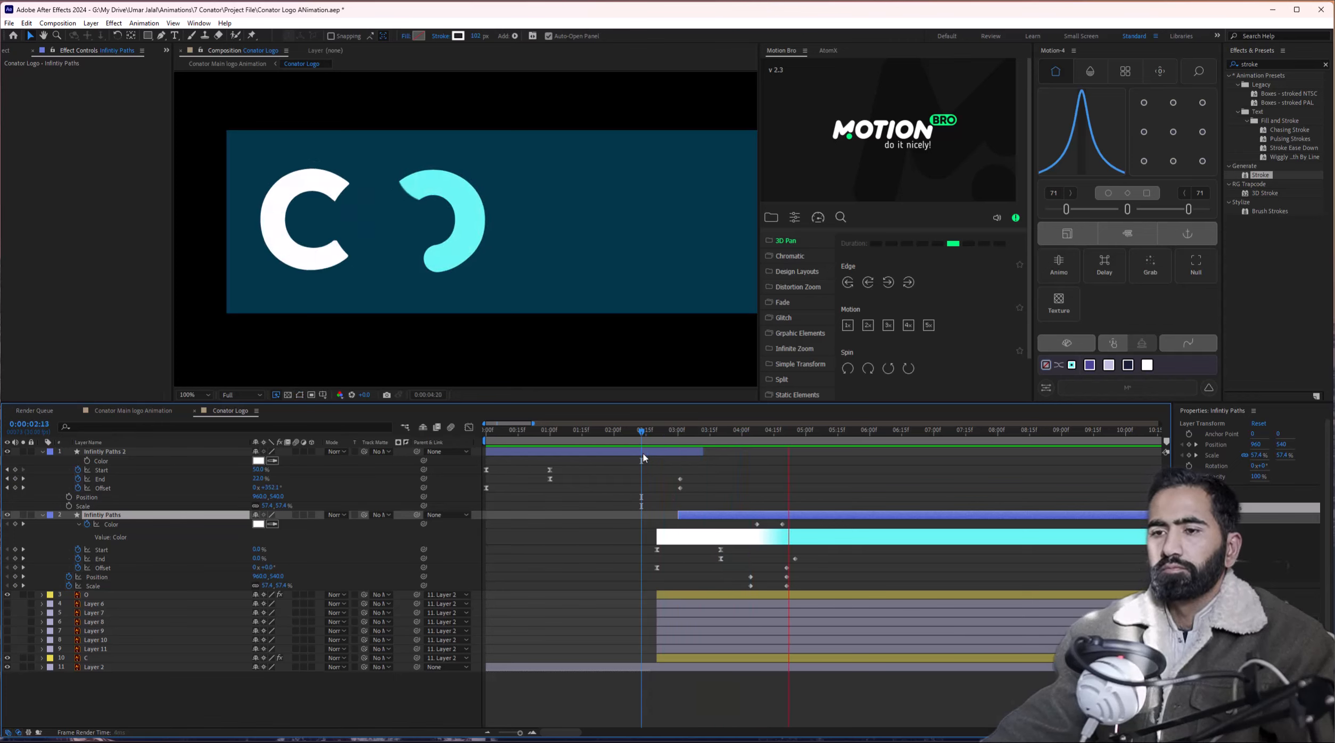
pyautogui.press('space')
pyautogui.press('-')
pyautogui.moveTo(557, 431); pyautogui.dragTo(389, 451)
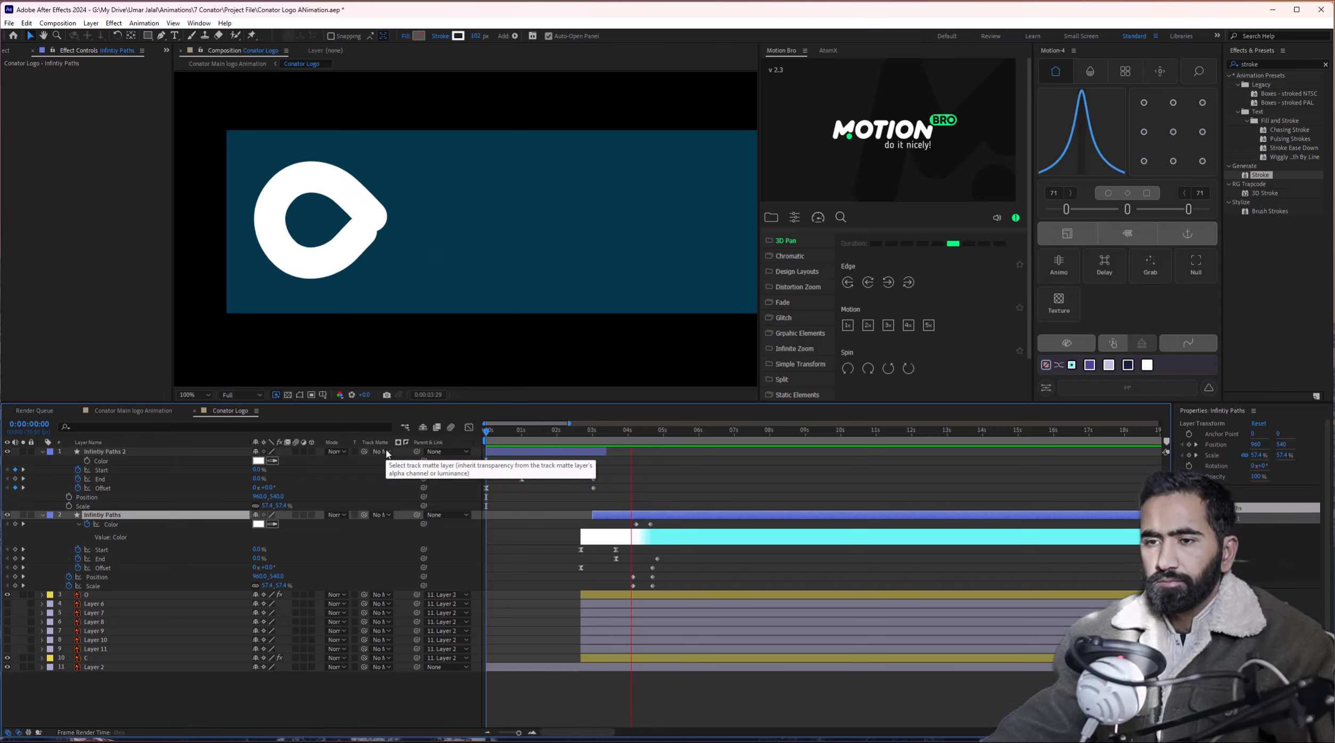
pyautogui.press('space')
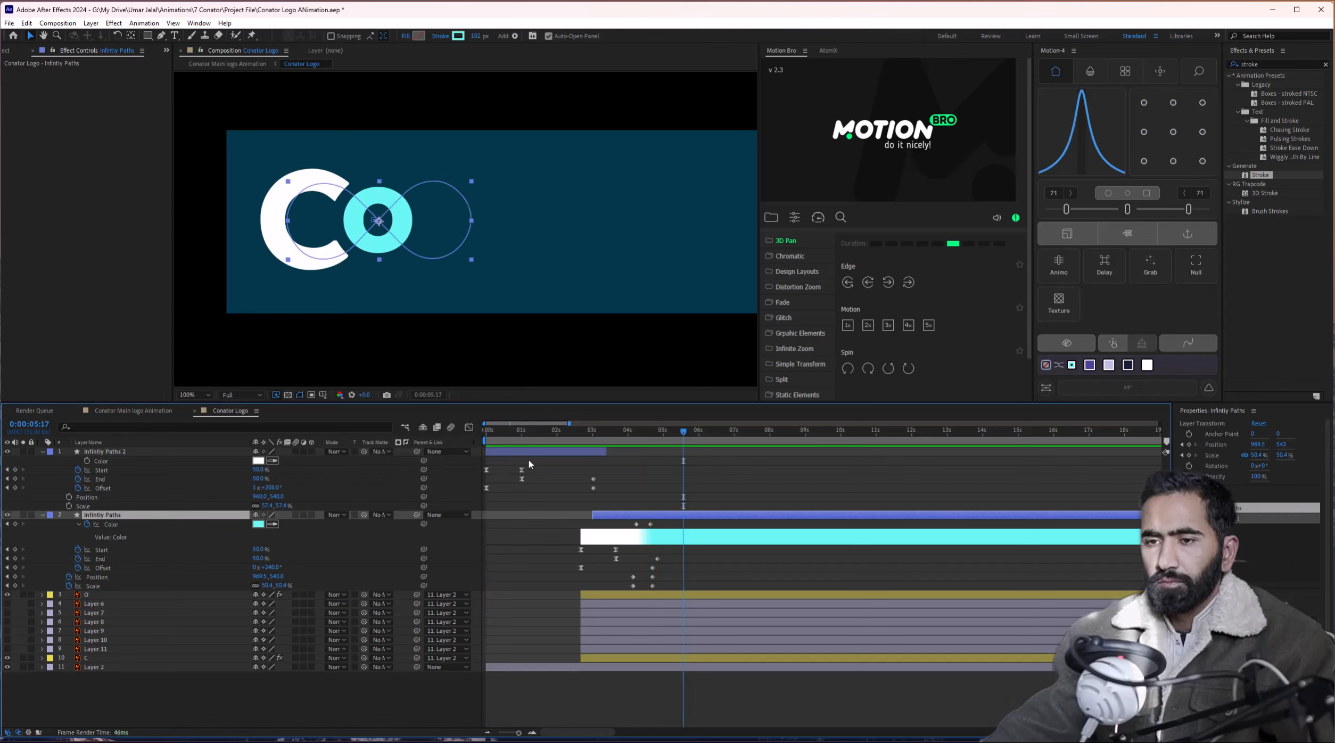
pyautogui.press('Home')
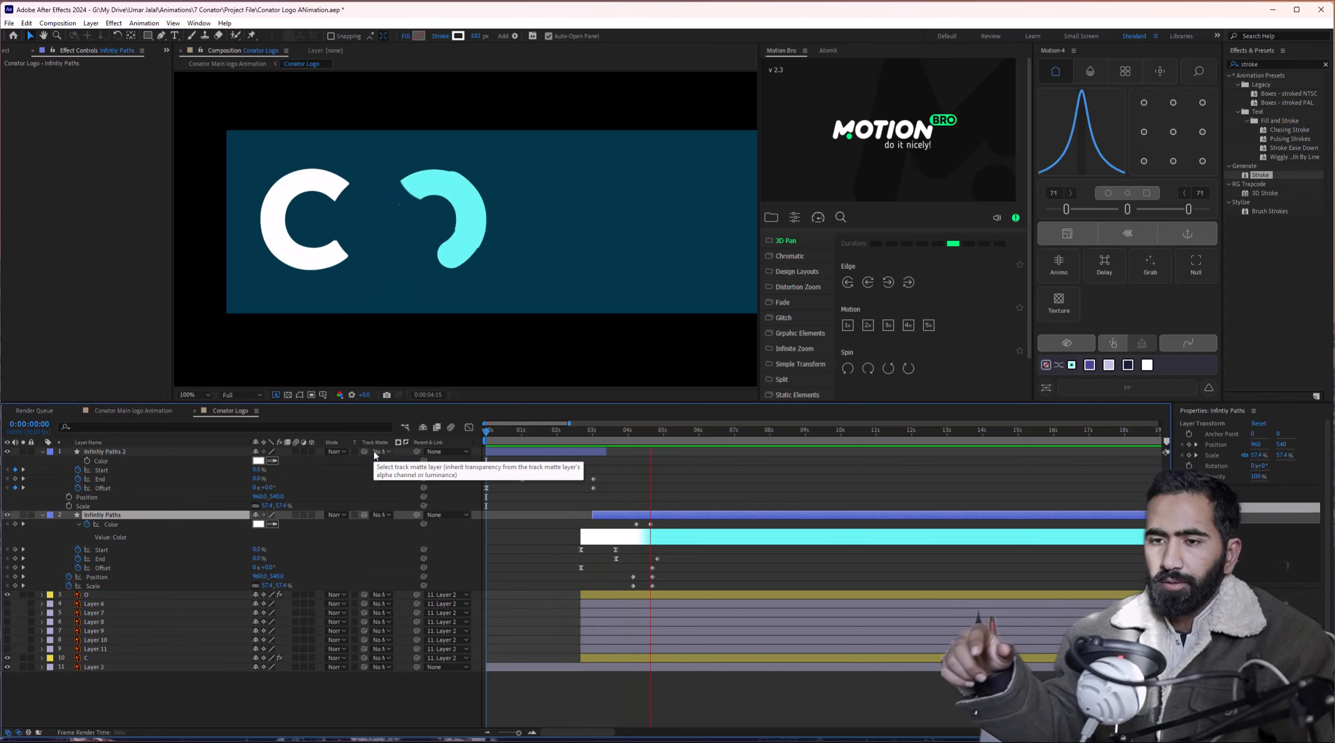
pyautogui.press('space')
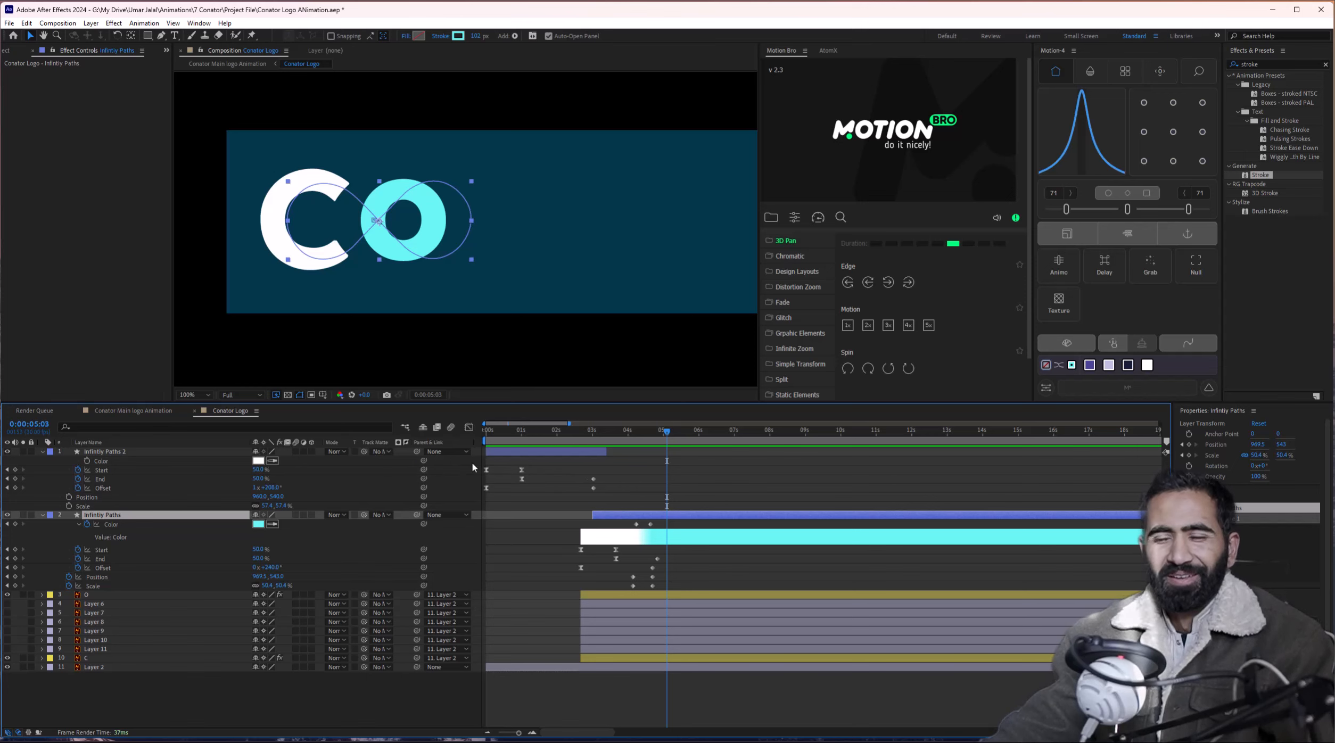
pyautogui.hotkey('ctrl', 'a')
# Collapse the layer properties and preview the animation from the composition start.
pyautogui.click(42, 452)
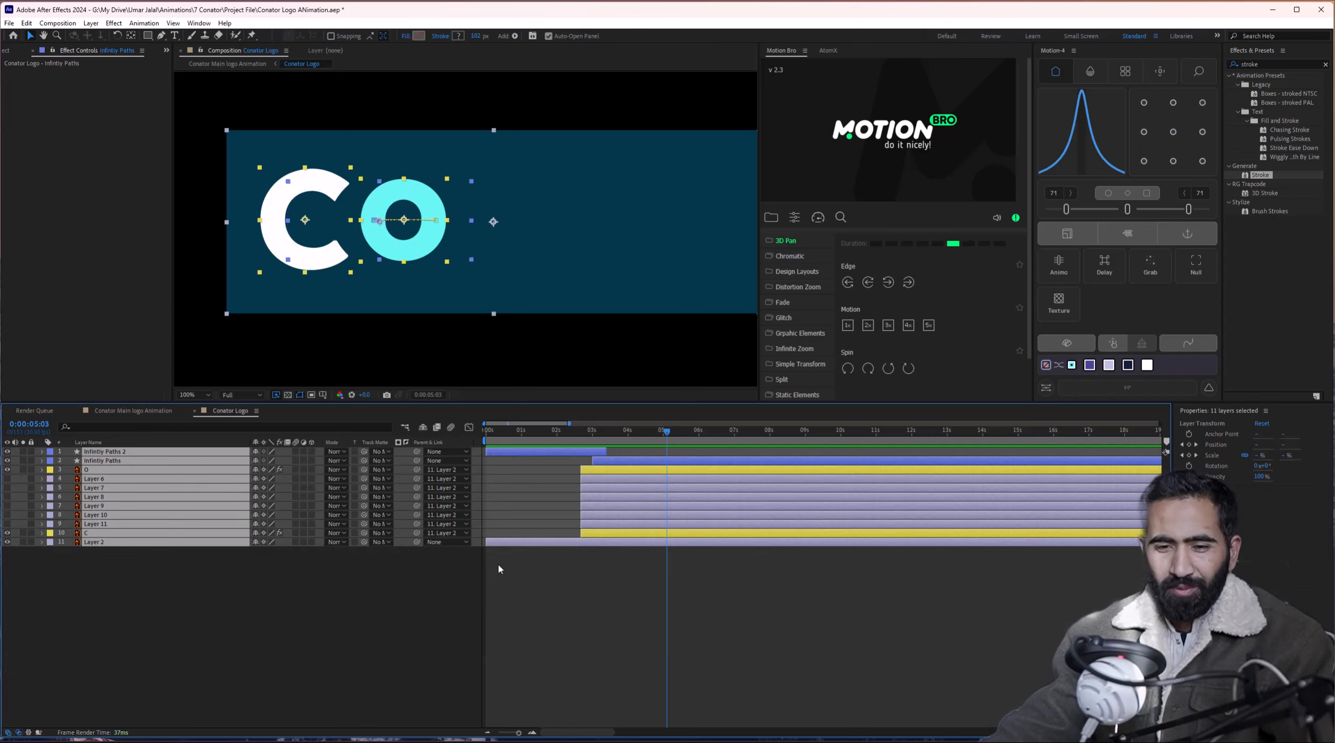
pyautogui.click(520, 560)
pyautogui.press('Home')
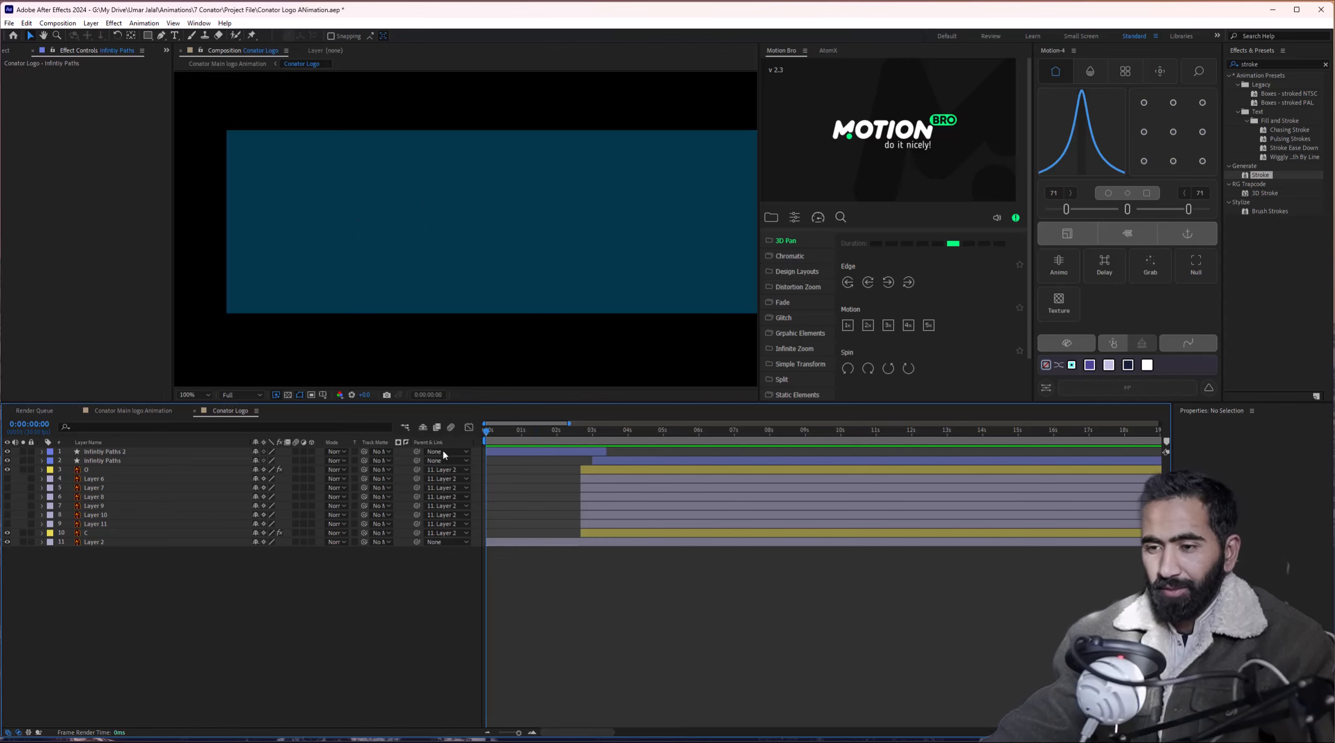
pyautogui.press('space')
pyautogui.scroll(-1, 453, 229)
pyautogui.moveTo(439, 228); pyautogui.dragTo(512, 256)
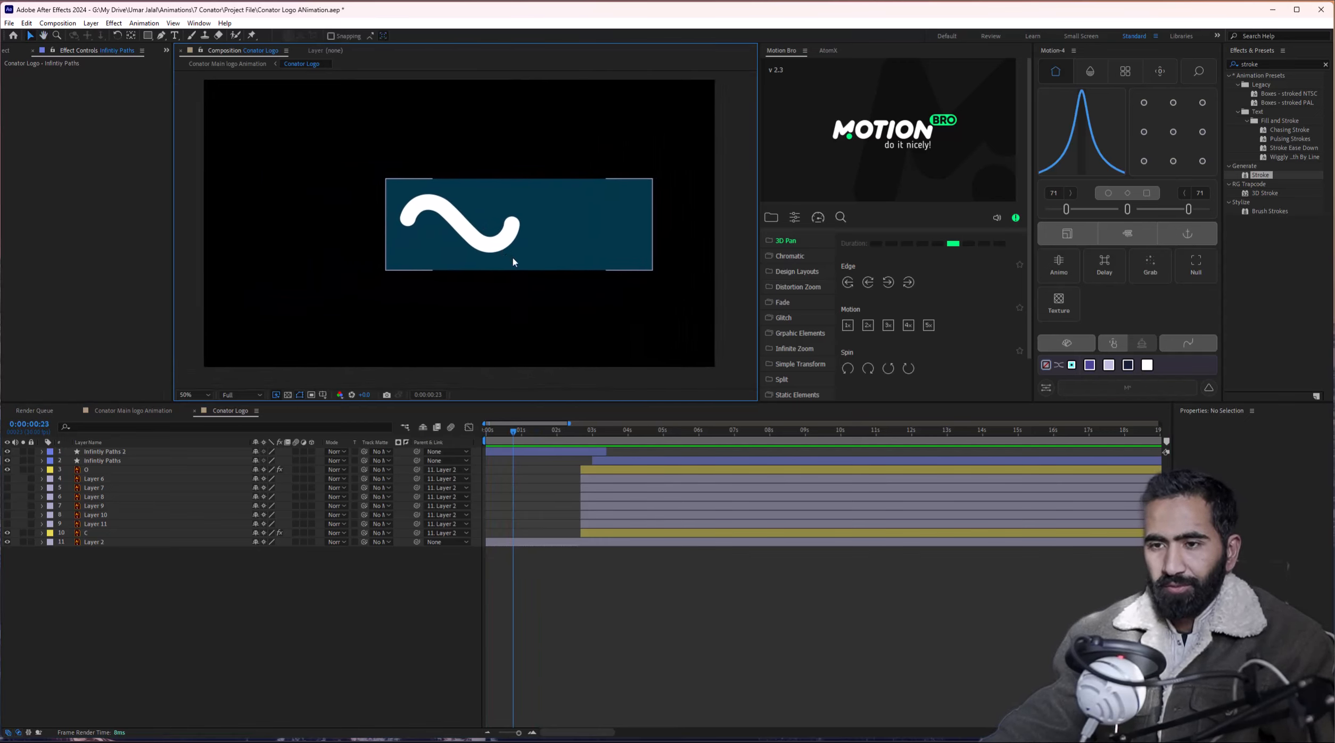
pyautogui.click(512, 257)
pyautogui.press('space')
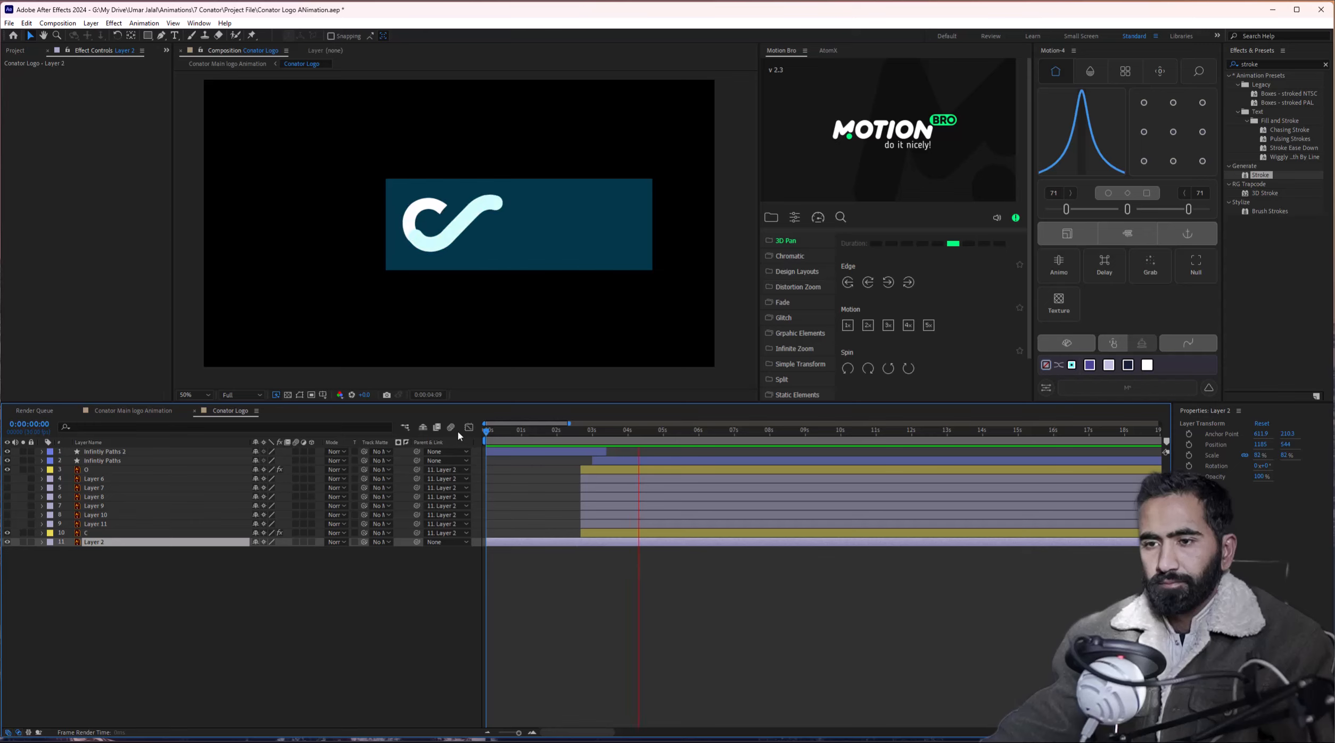
pyautogui.press('space')
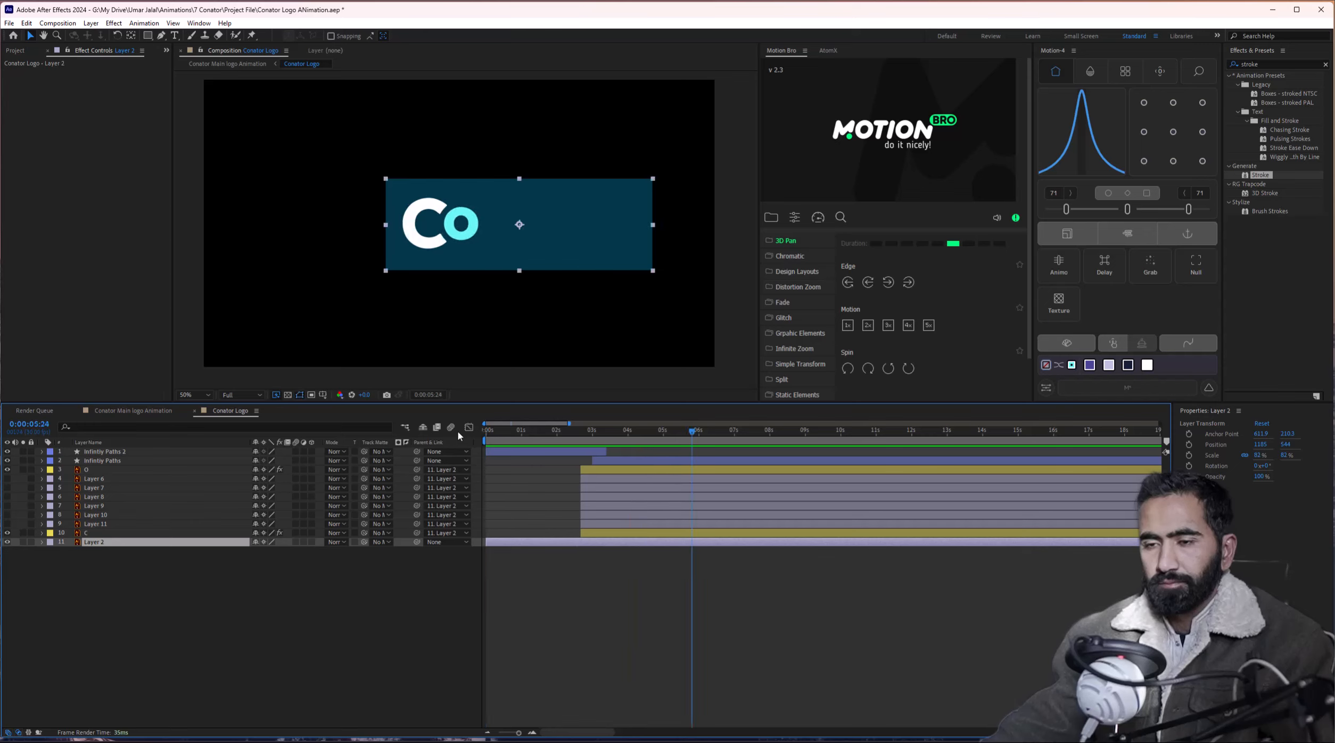
# Create a solid in the sampled deep royal blue and move it to the bottom of the stack.
pyautogui.click(130, 567)
pyautogui.hotkey('ctrl', 'y')
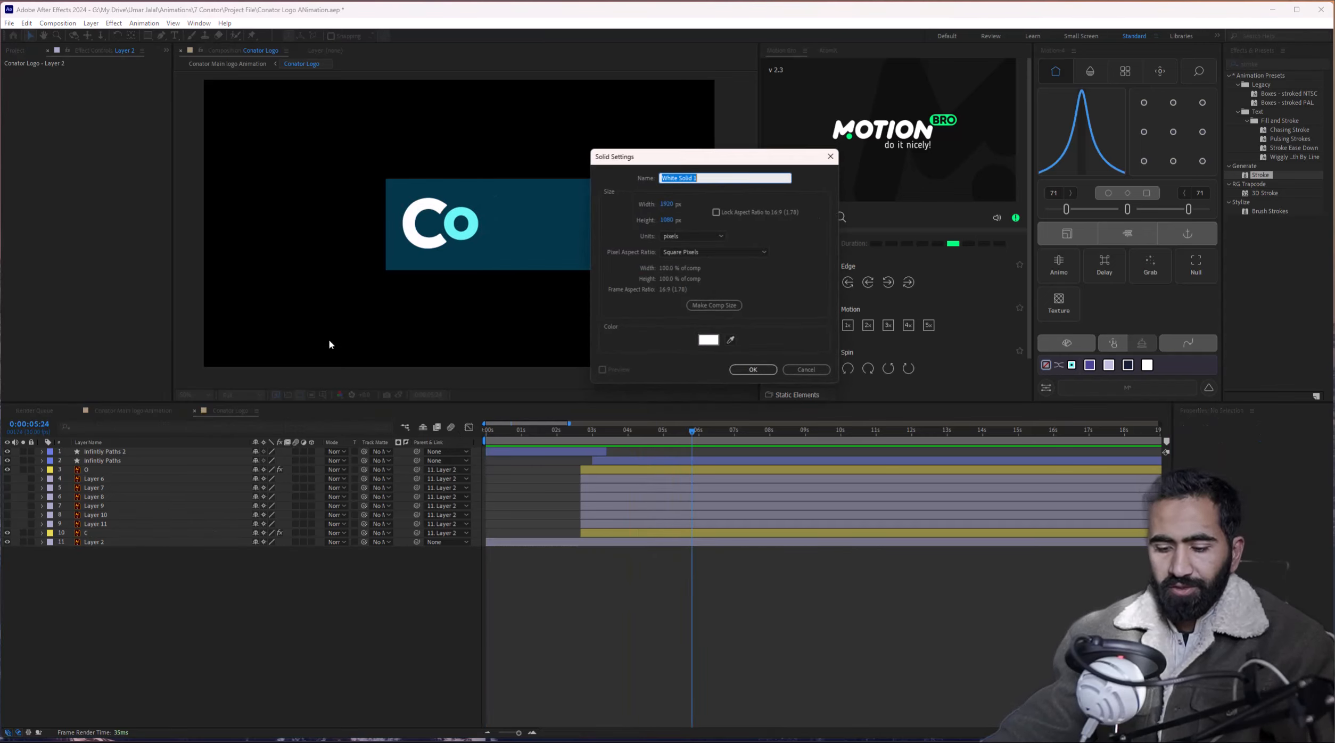
pyautogui.click(731, 339)
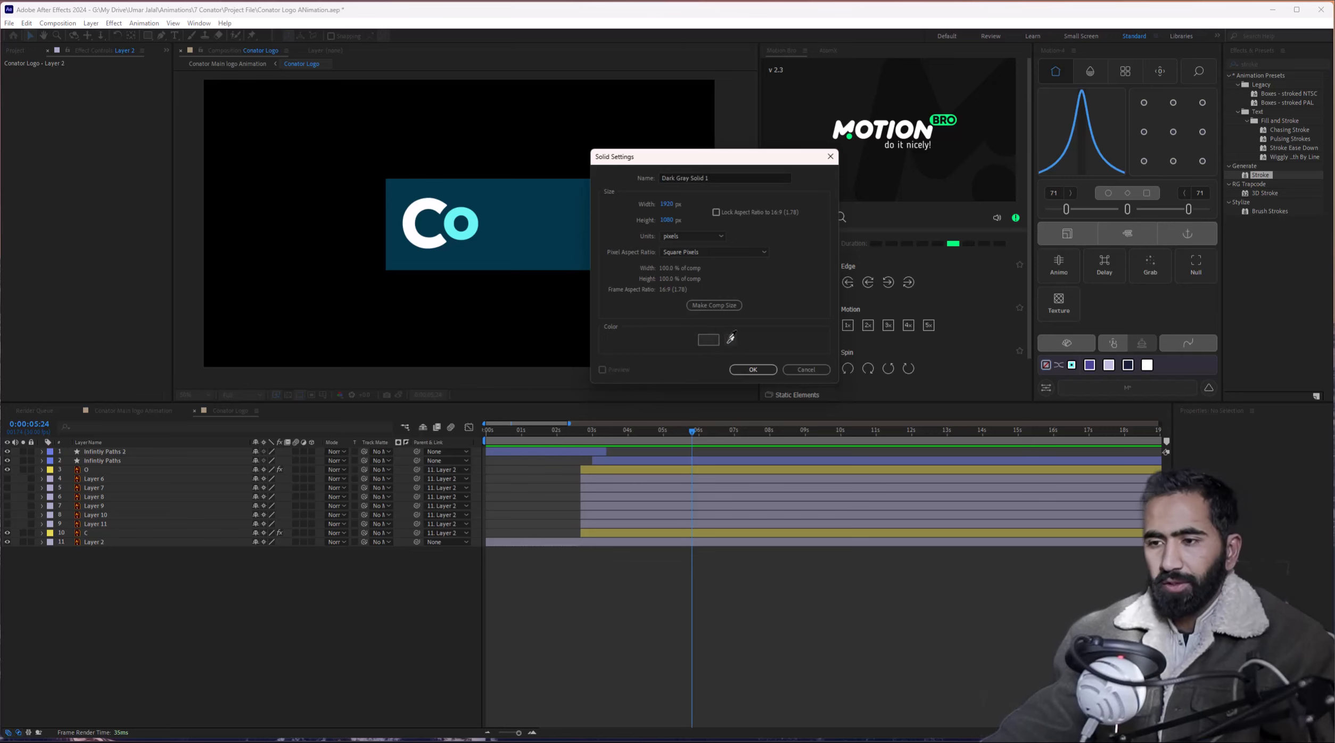
pyautogui.click(753, 370)
pyautogui.moveTo(99, 453); pyautogui.dragTo(131, 618)
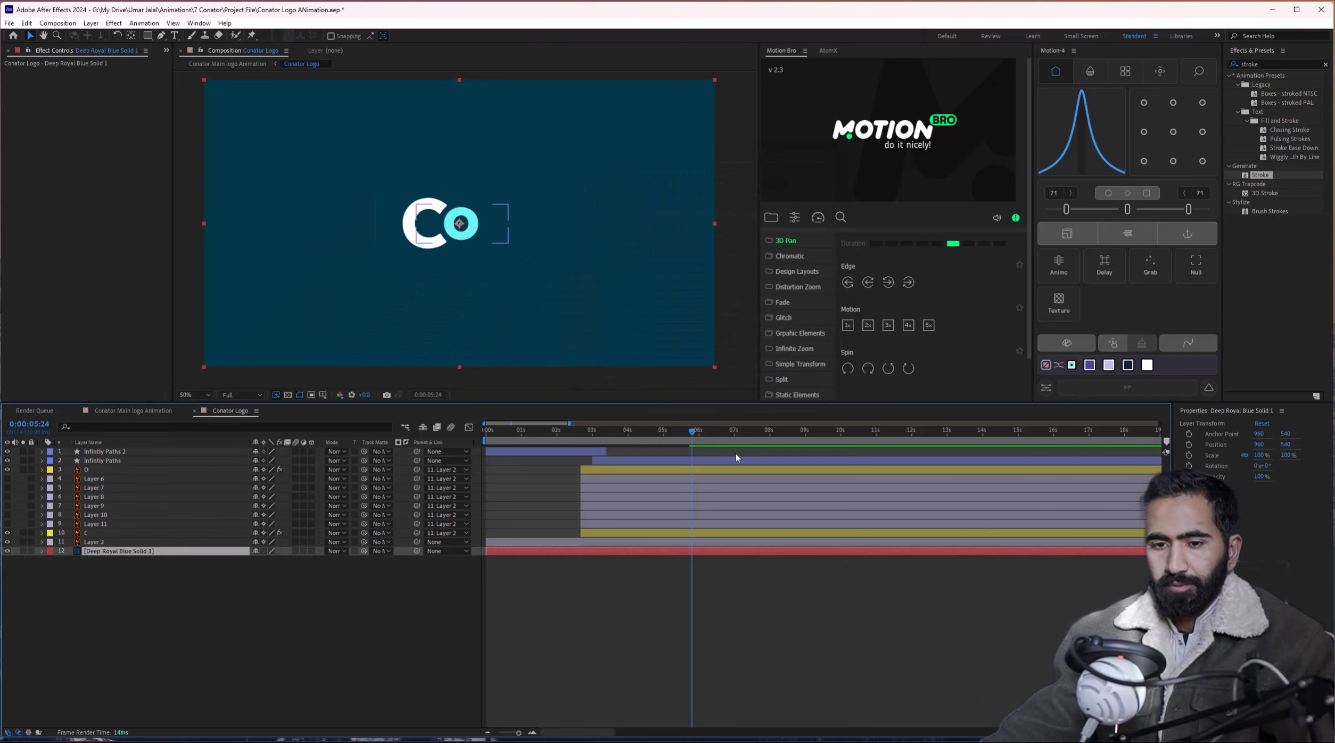
pyautogui.moveTo(583, 441); pyautogui.dragTo(442, 445)
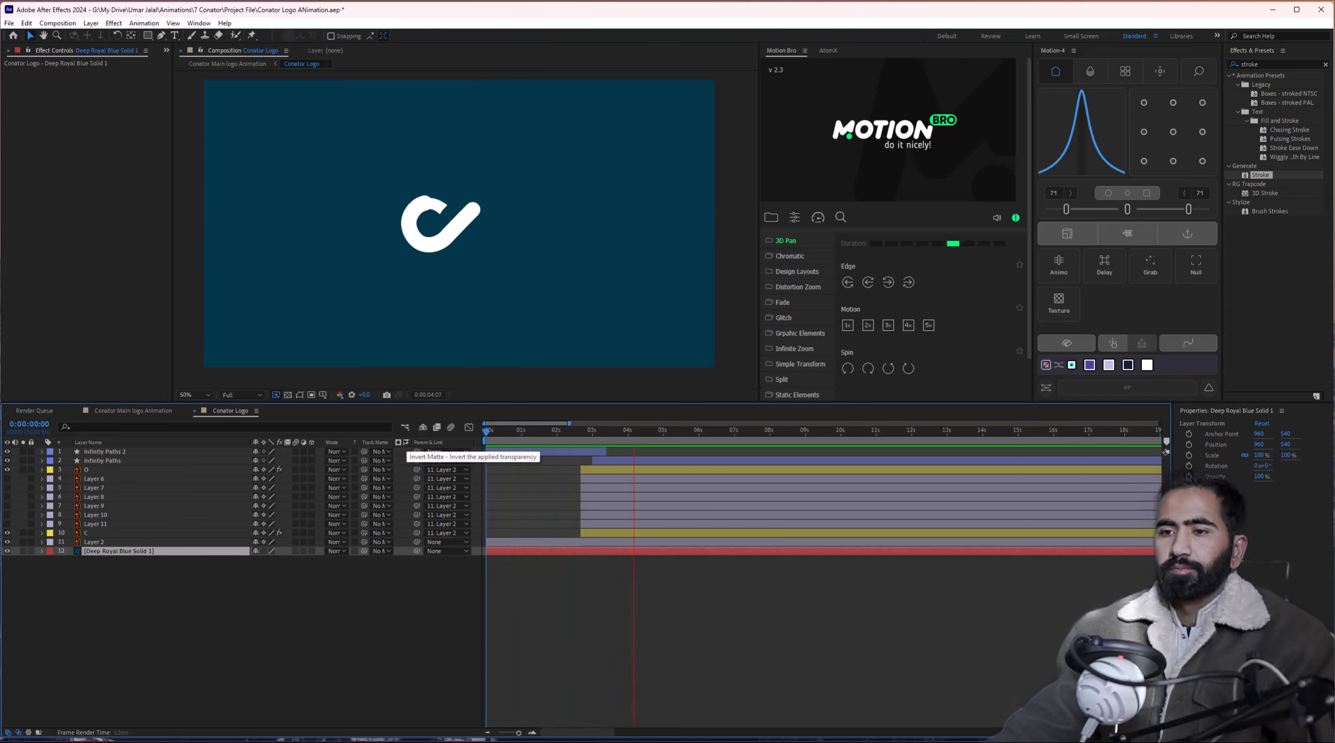
# Make the letter Layers 6 through 11 visible.
pyautogui.press('space')
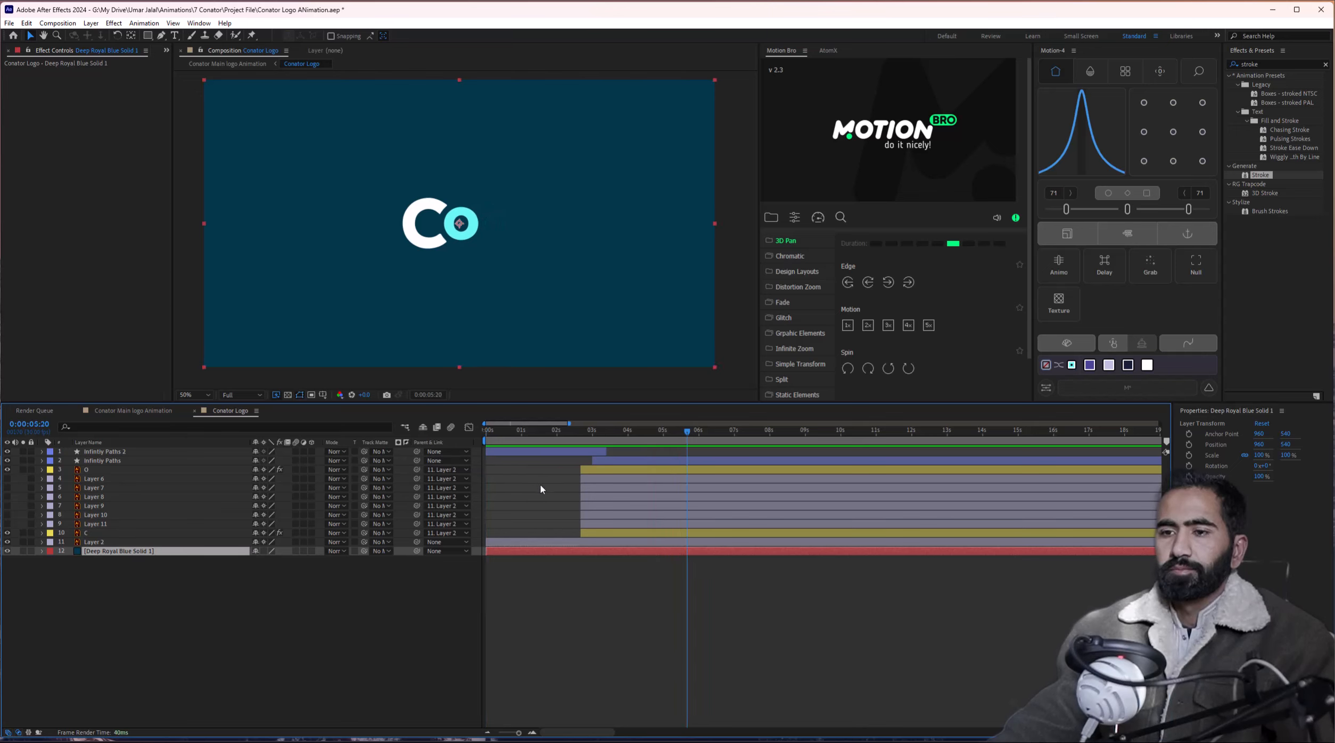
pyautogui.click(93, 480)
pyautogui.keyDown('shift'); pyautogui.click(94, 524); pyautogui.keyUp('shift')
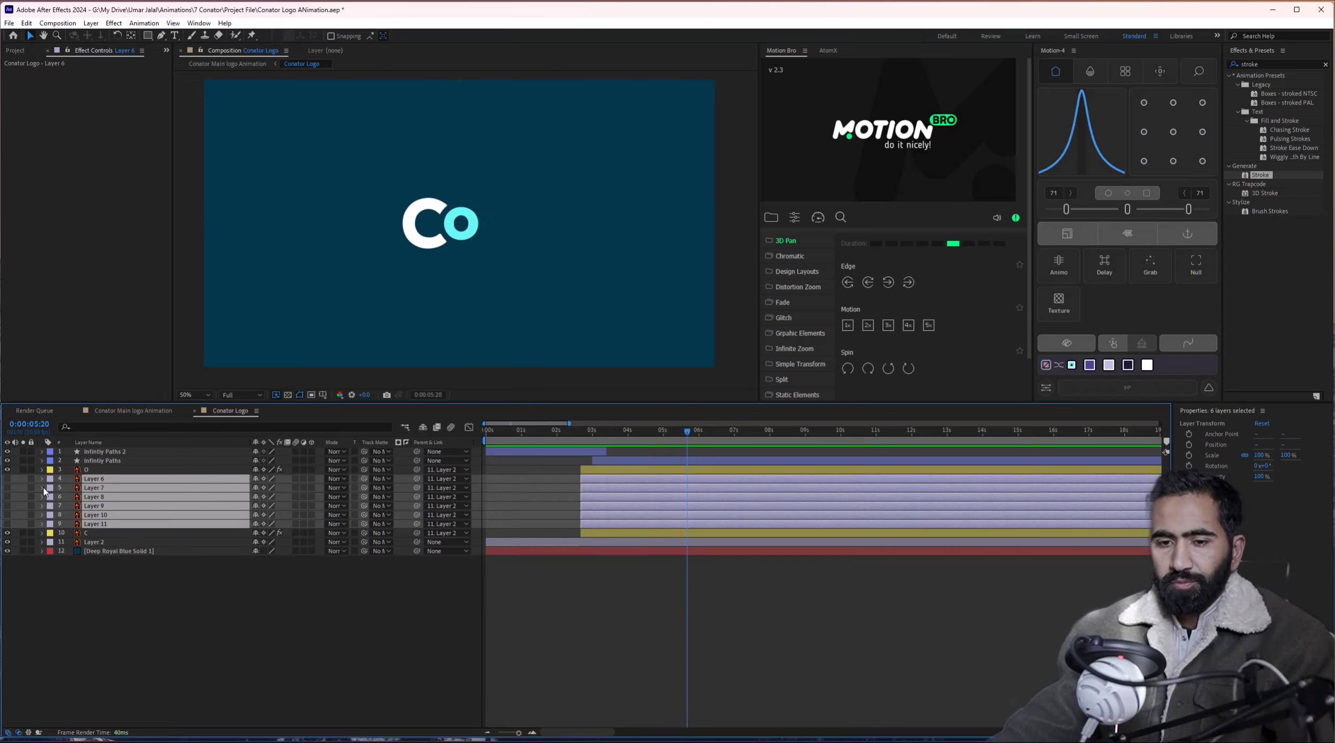
pyautogui.moveTo(7, 482); pyautogui.dragTo(7, 524)
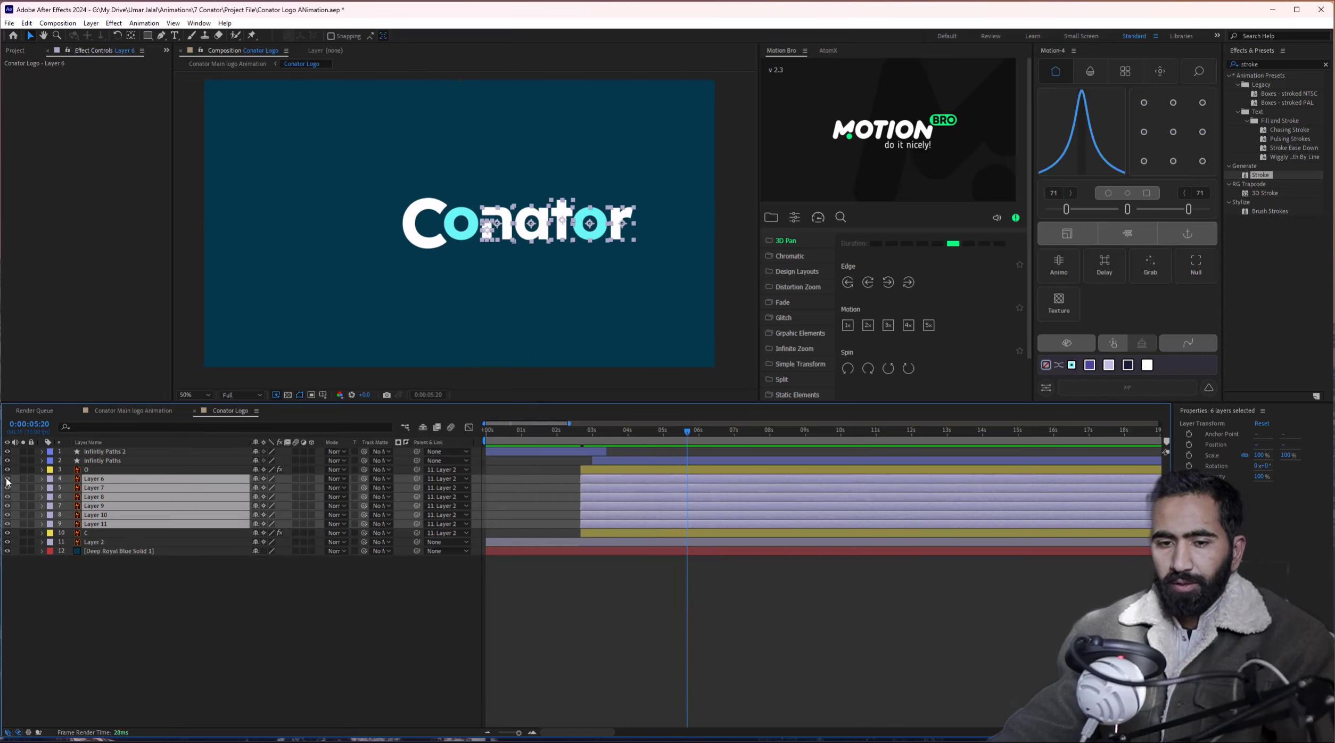
pyautogui.click(294, 621)
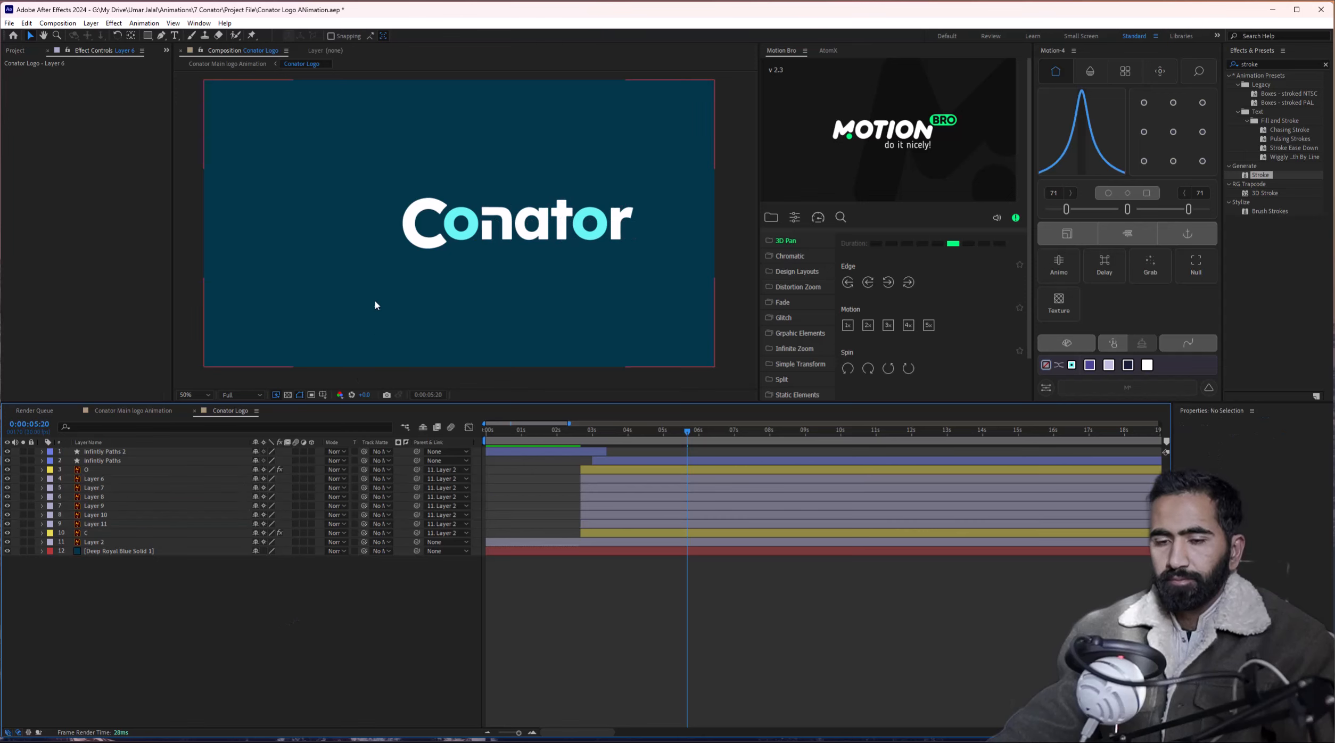
# Parent the O layer to the C layer.
pyautogui.click(465, 232)
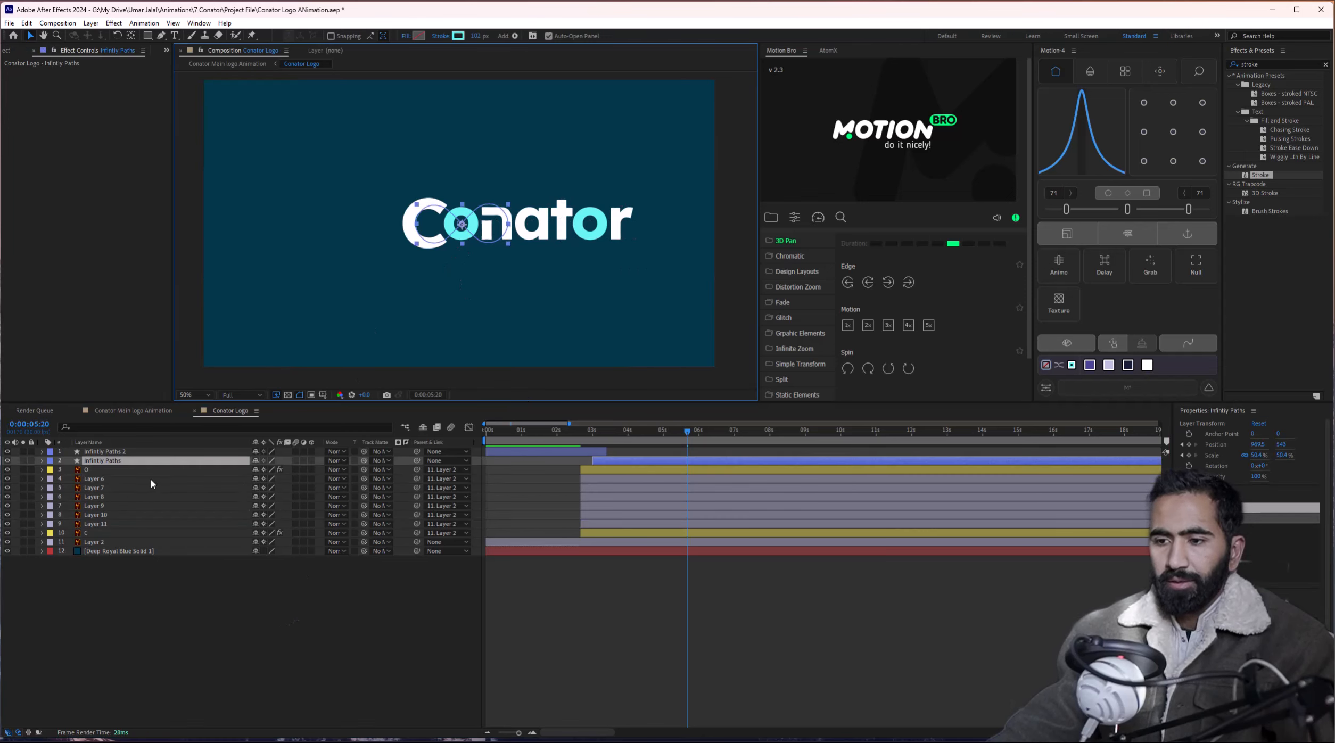
pyautogui.click(99, 533)
pyautogui.click(90, 471)
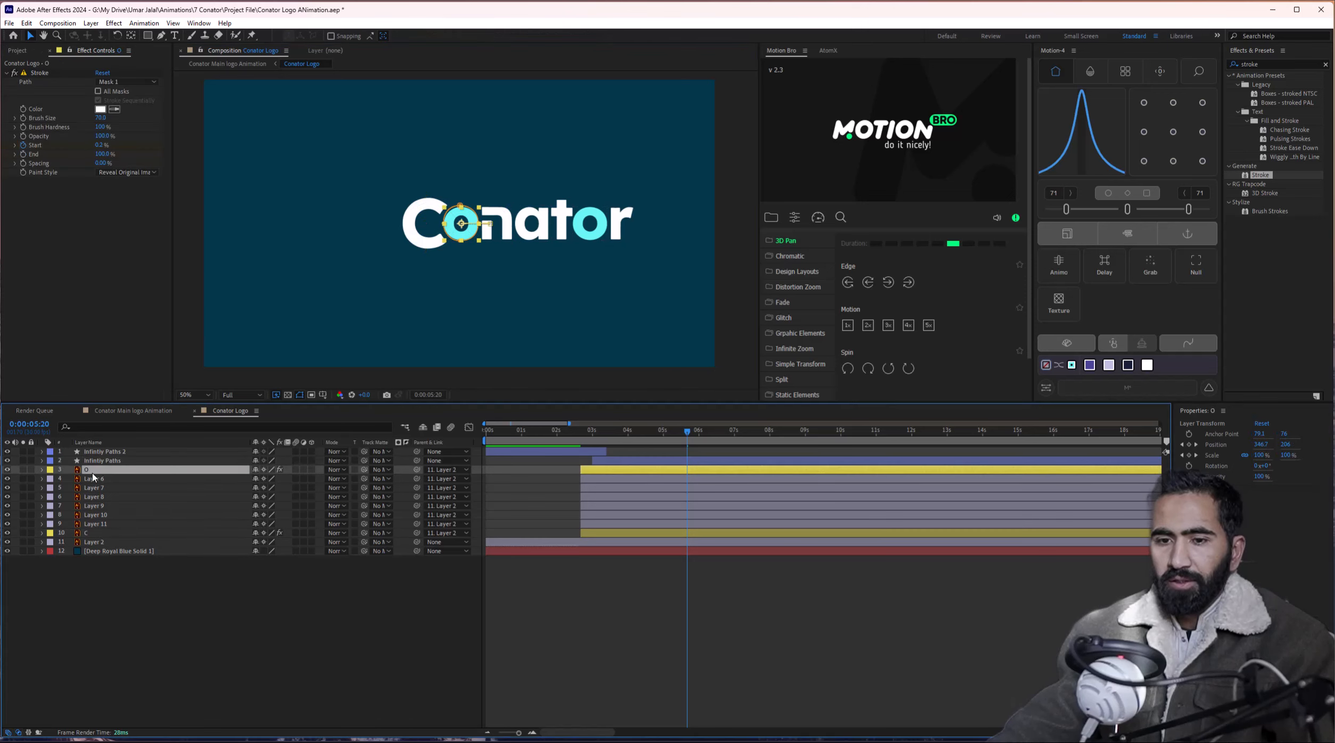
pyautogui.moveTo(417, 470); pyautogui.dragTo(106, 534)
pyautogui.click(107, 536)
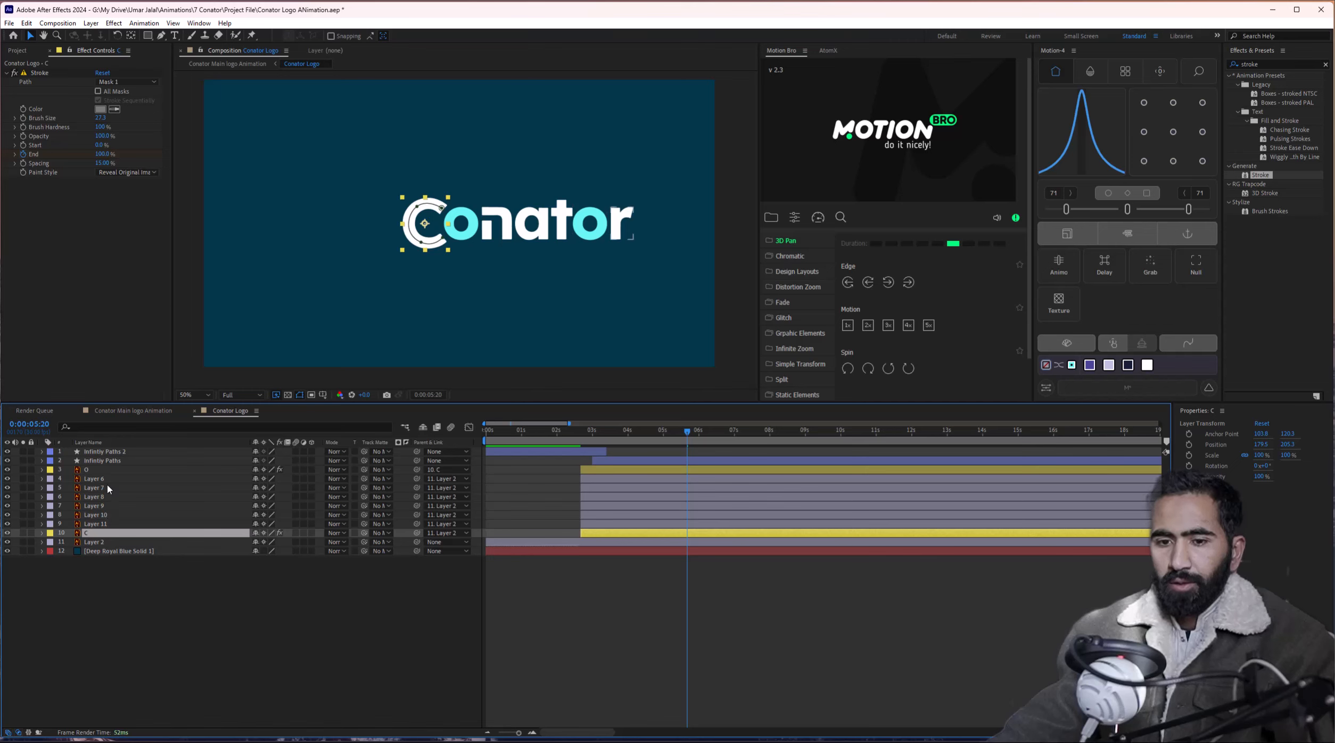
# Parent Layers 6 to 11 to the C layer and preview the result.
pyautogui.click(98, 479)
pyautogui.keyDown('shift'); pyautogui.click(105, 525); pyautogui.keyUp('shift')
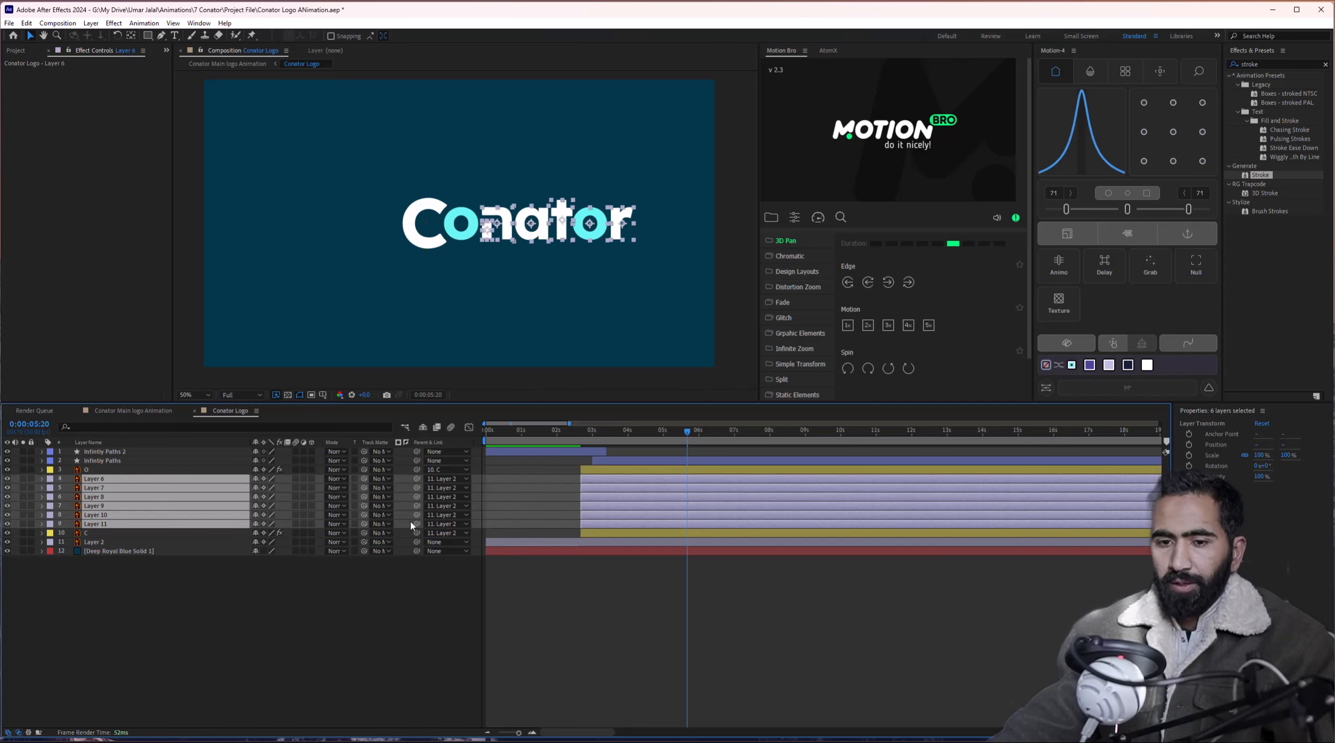
pyautogui.moveTo(417, 526); pyautogui.dragTo(148, 536)
pyautogui.click(148, 536)
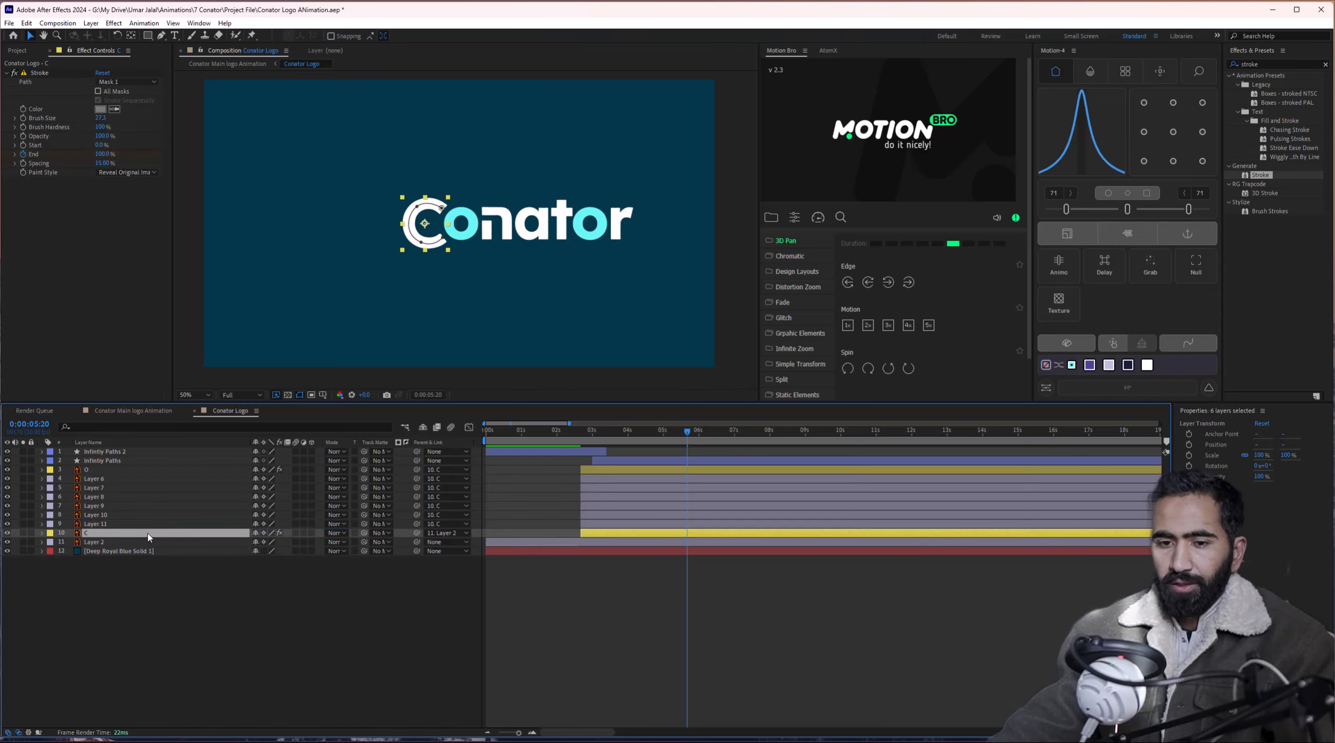
pyautogui.click(371, 243)
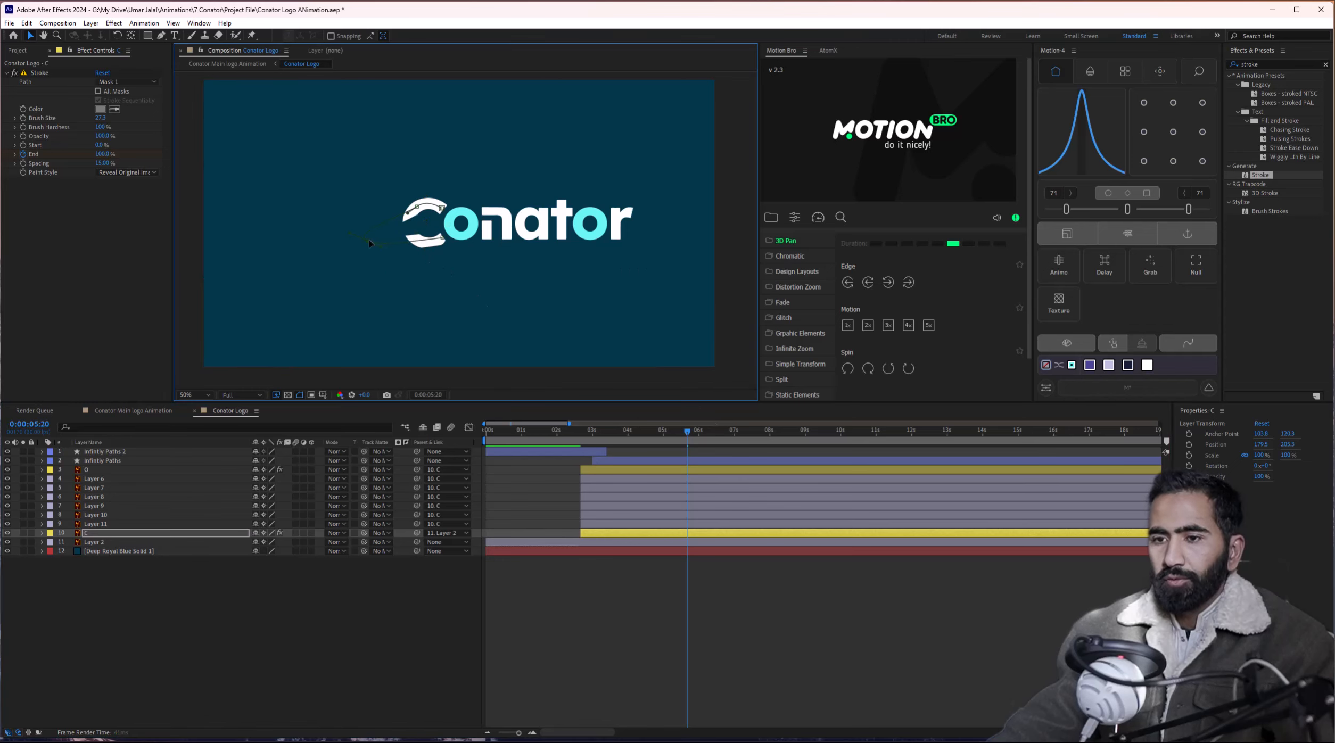
pyautogui.press('space')
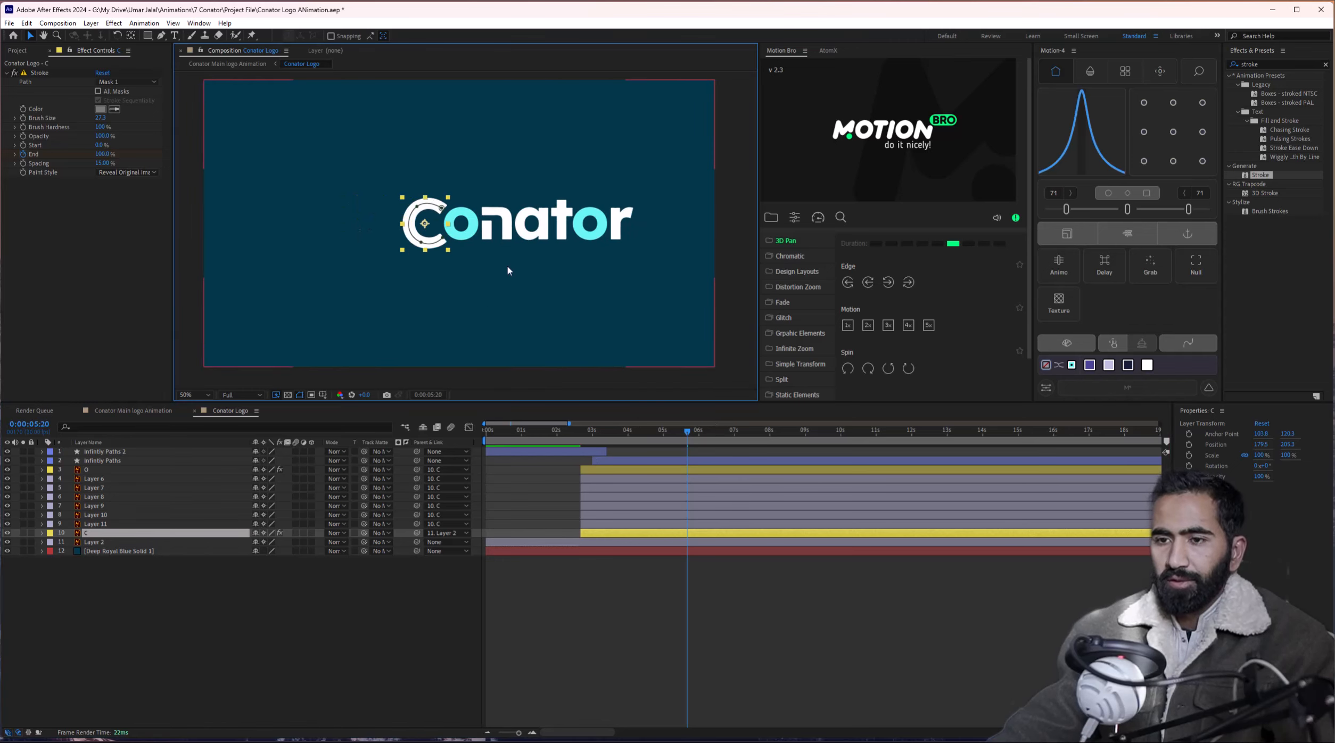
pyautogui.press('space')
pyautogui.moveTo(648, 437); pyautogui.dragTo(582, 446)
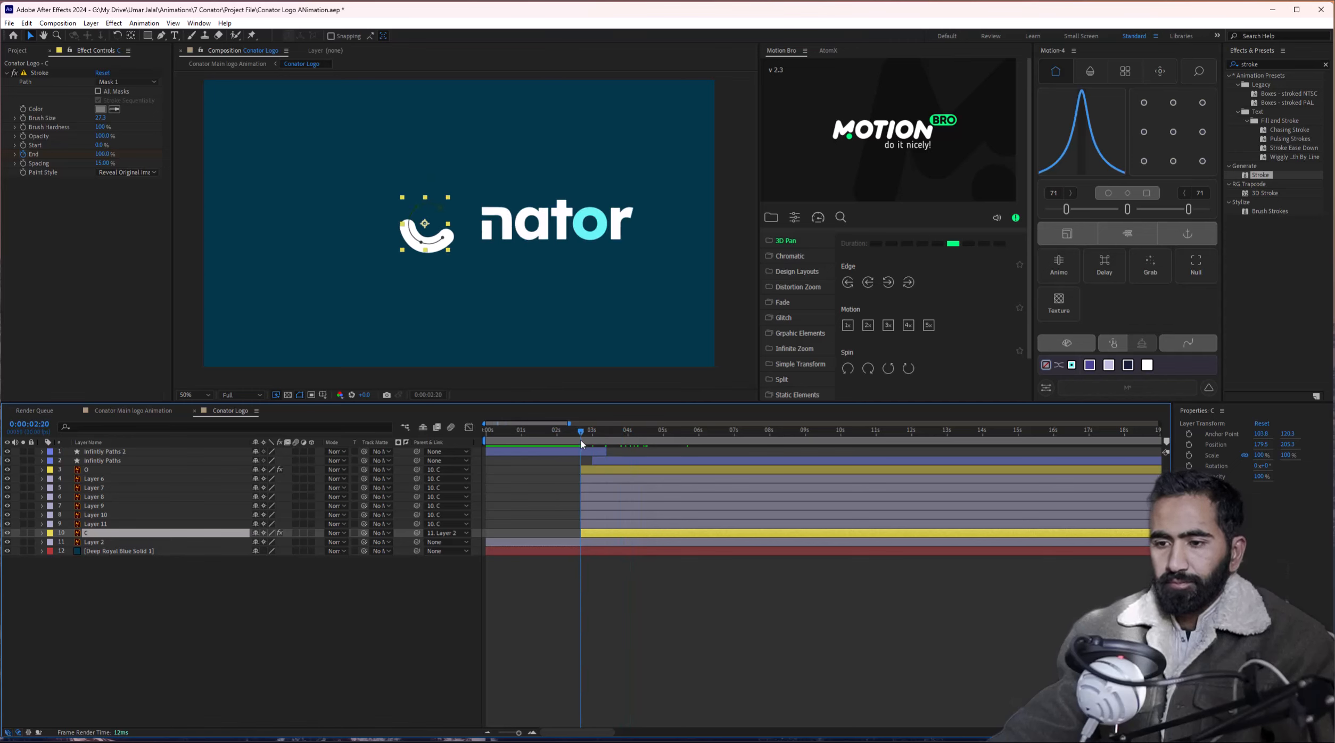
# Keyframe Position on Layers 6–11, start the letters off the right edge at 2:20, and scrub to check.
pyautogui.click(502, 232)
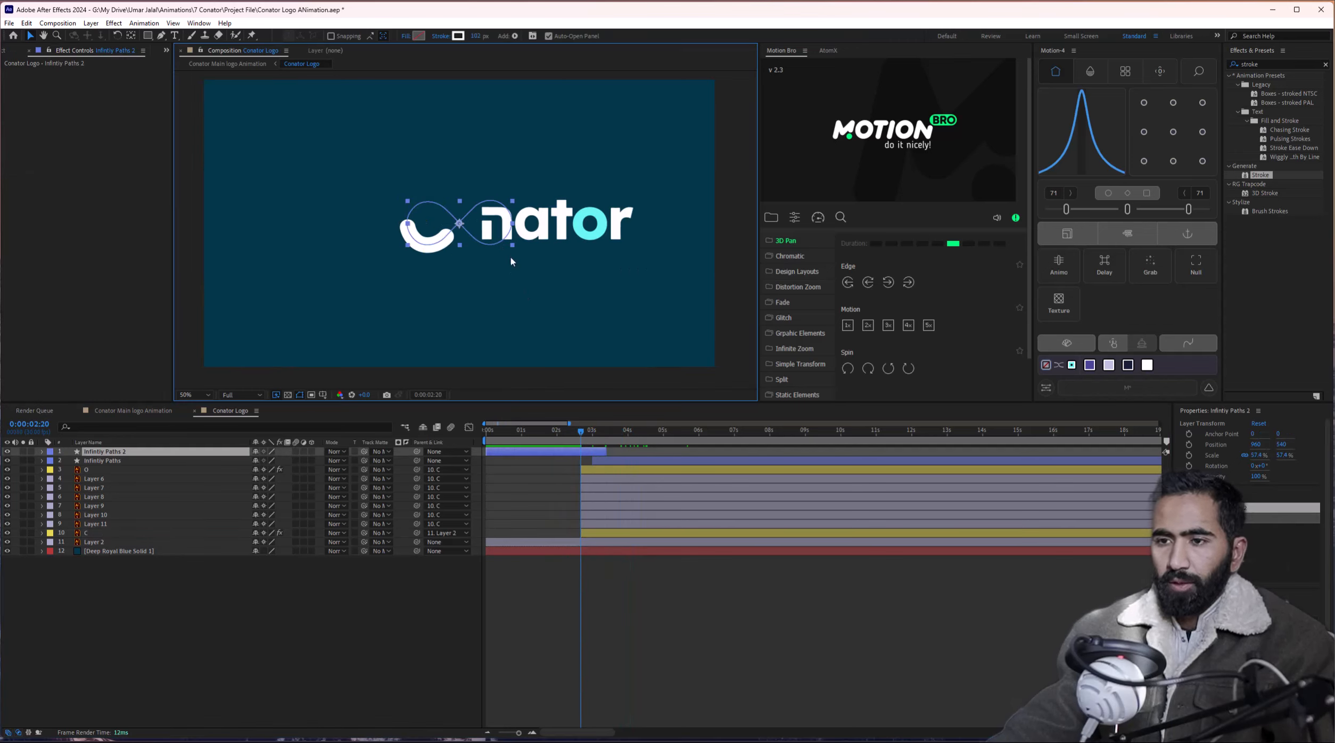
pyautogui.click(599, 514)
pyautogui.keyDown('shift'); pyautogui.click(599, 479); pyautogui.keyUp('shift')
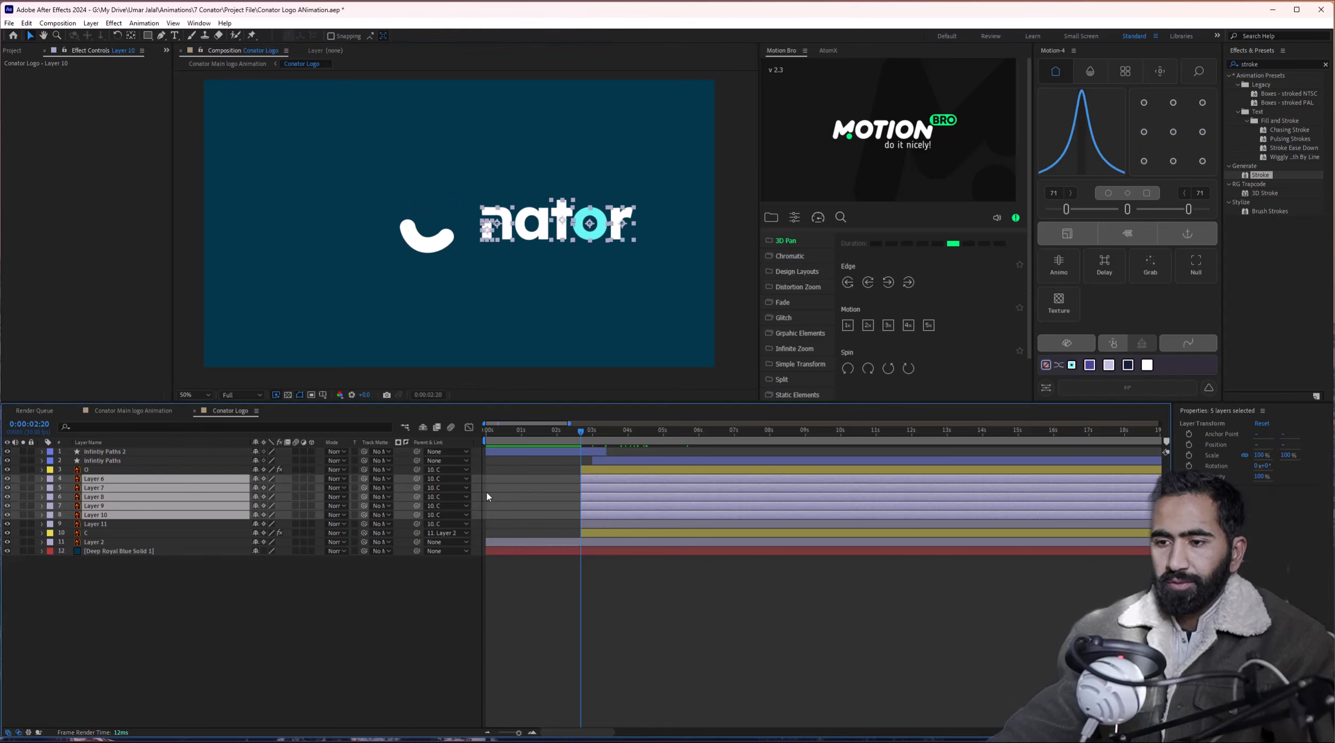
pyautogui.keyDown('shift'); pyautogui.click(135, 524); pyautogui.keyUp('shift')
pyautogui.hotkey('alt', 'shift', 'p')
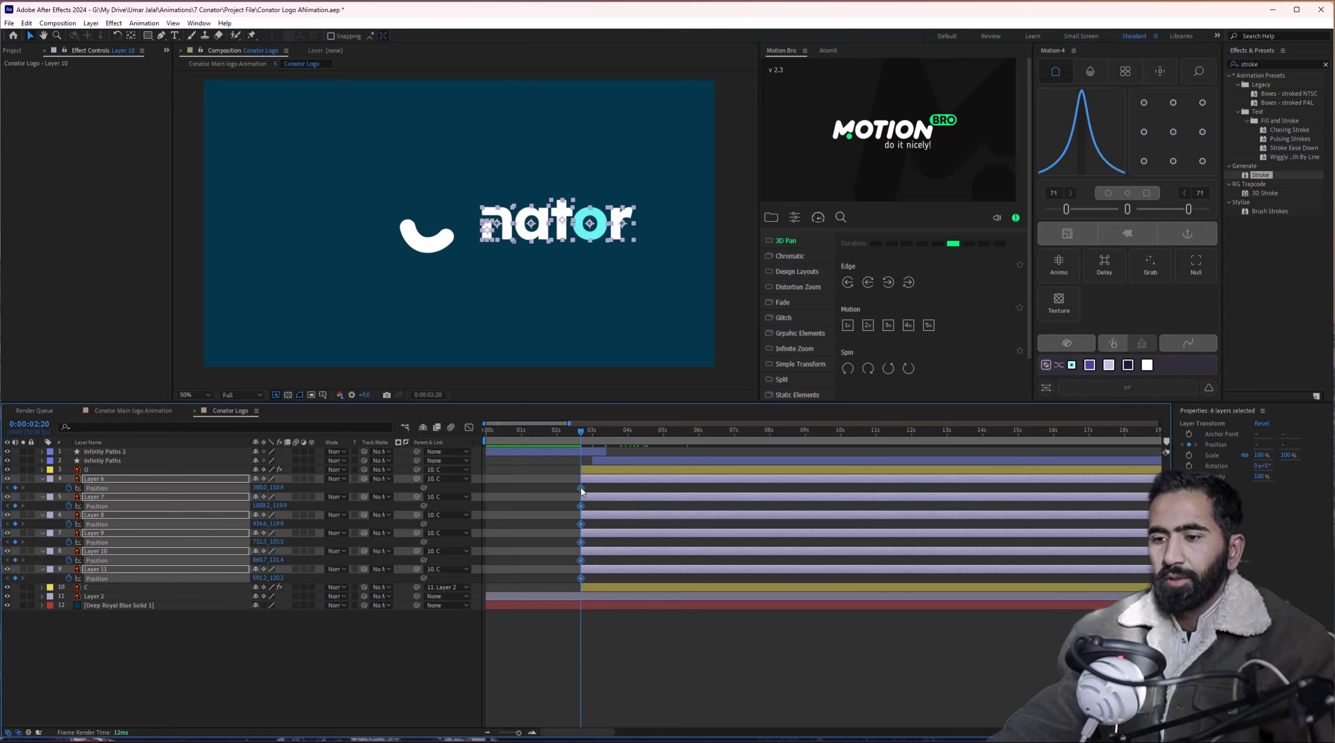
pyautogui.moveTo(581, 489); pyautogui.dragTo(644, 489)
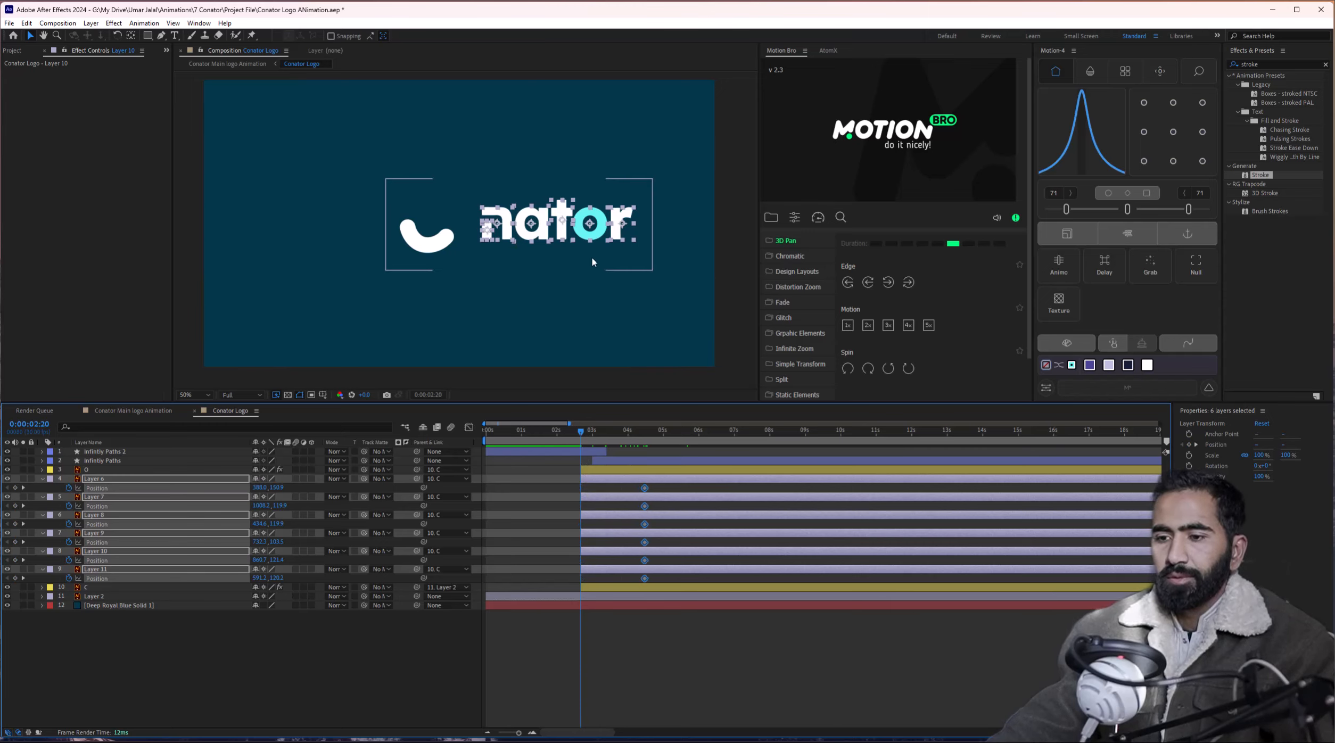
pyautogui.moveTo(530, 238); pyautogui.dragTo(823, 238)
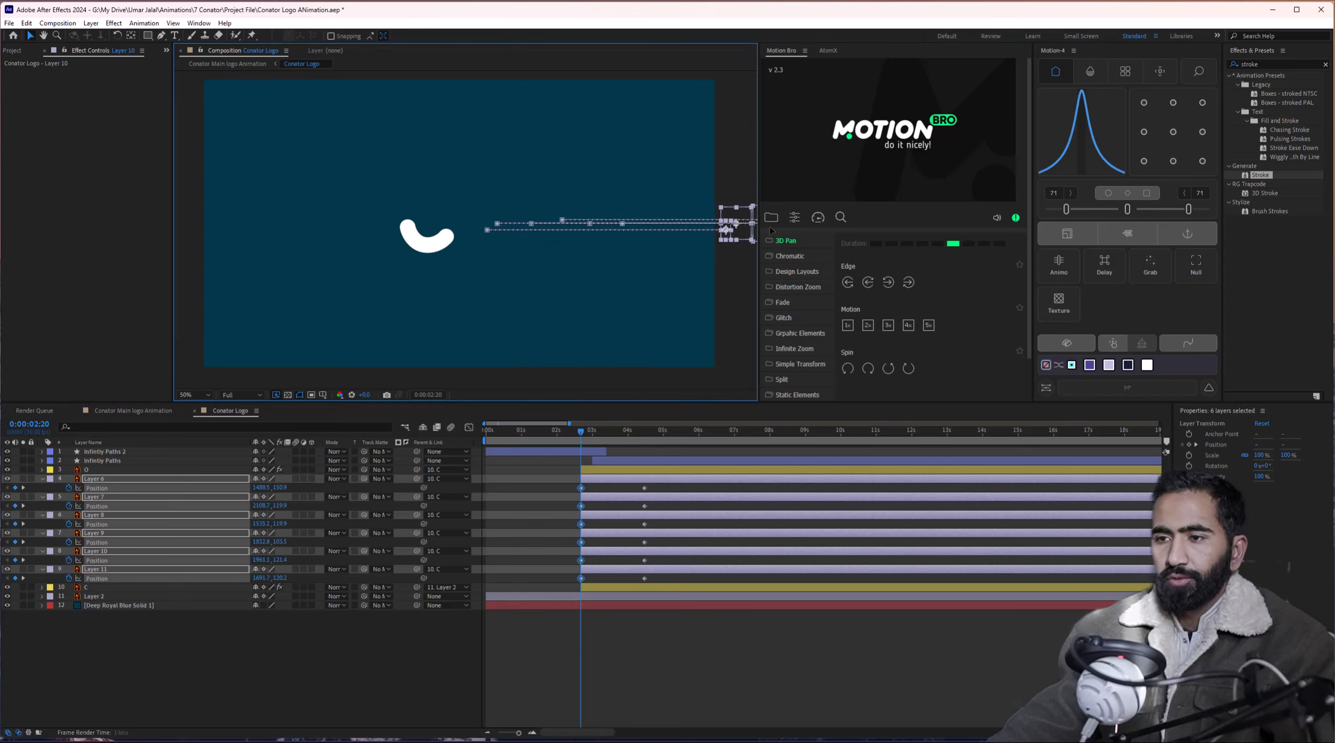
pyautogui.moveTo(576, 438); pyautogui.dragTo(683, 425)
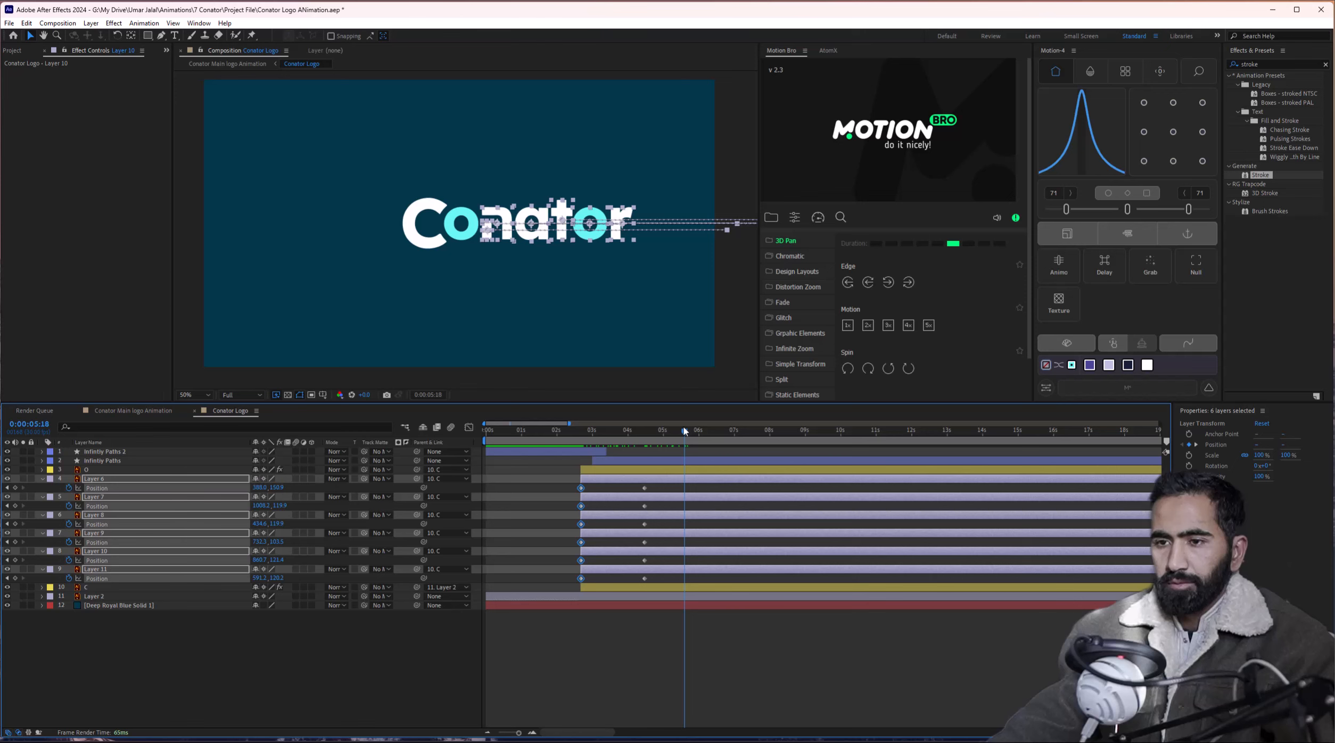
pyautogui.click(111, 588)
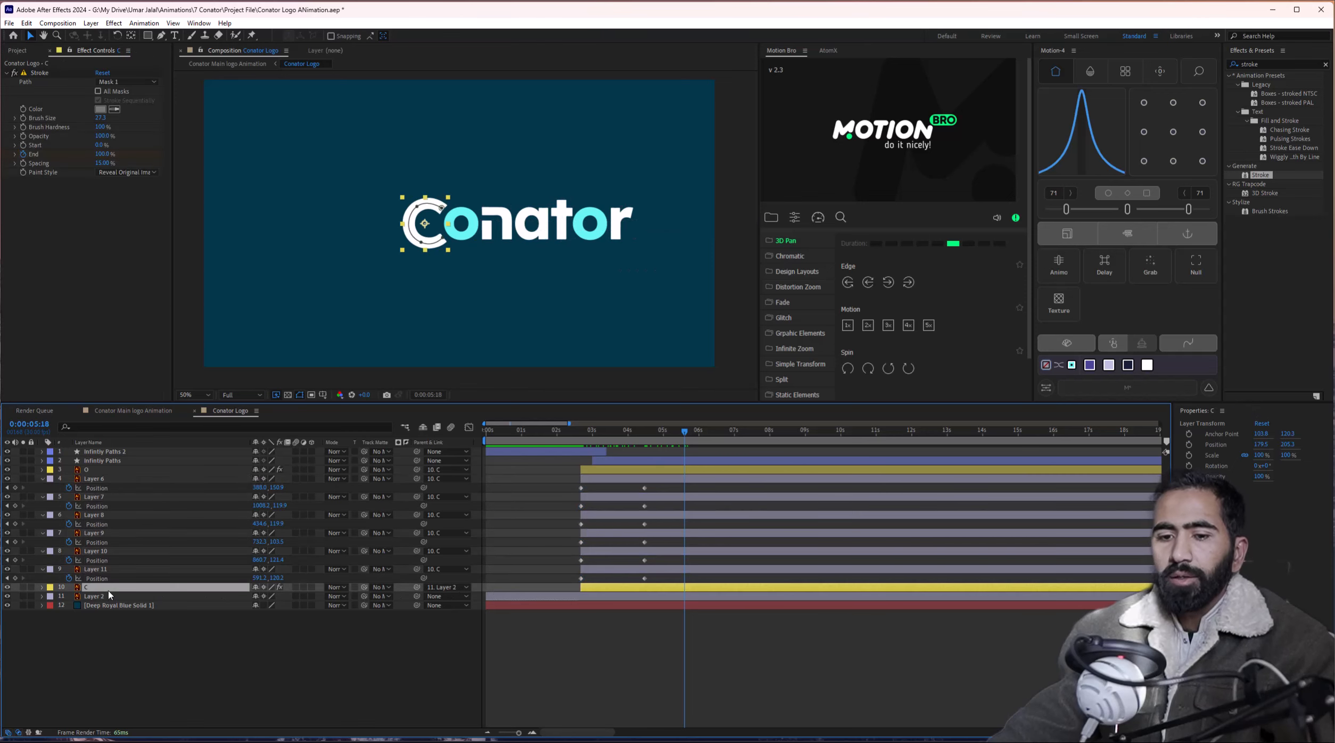
# Keyframe the C layer's Position and slide the C and its letters left at 5:24.
pyautogui.press('p')
pyautogui.click(70, 596)
pyautogui.moveTo(685, 430)
pyautogui.mouseDown()
pyautogui.moveTo(585, 447)
pyautogui.moveTo(638, 438)
pyautogui.mouseUp()
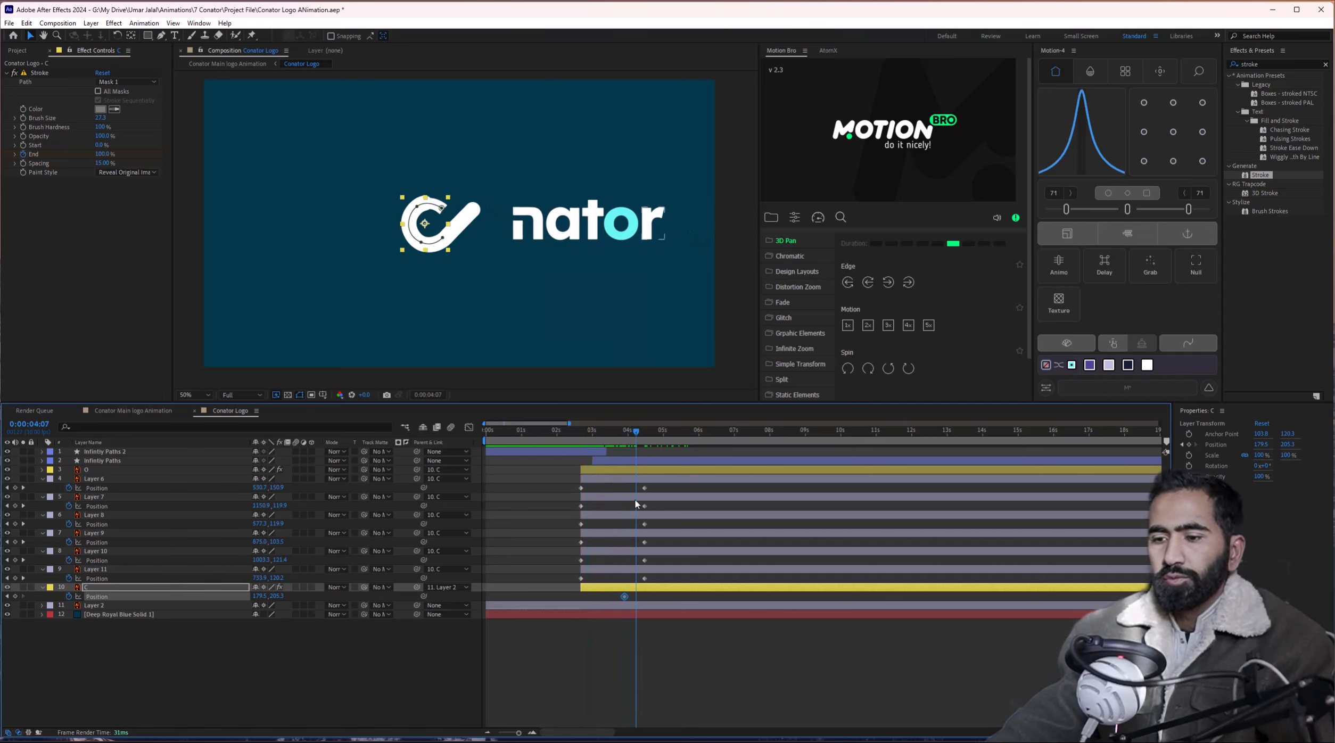
pyautogui.moveTo(641, 433)
pyautogui.mouseDown()
pyautogui.moveTo(652, 436)
pyautogui.moveTo(622, 437)
pyautogui.moveTo(651, 446)
pyautogui.mouseUp()
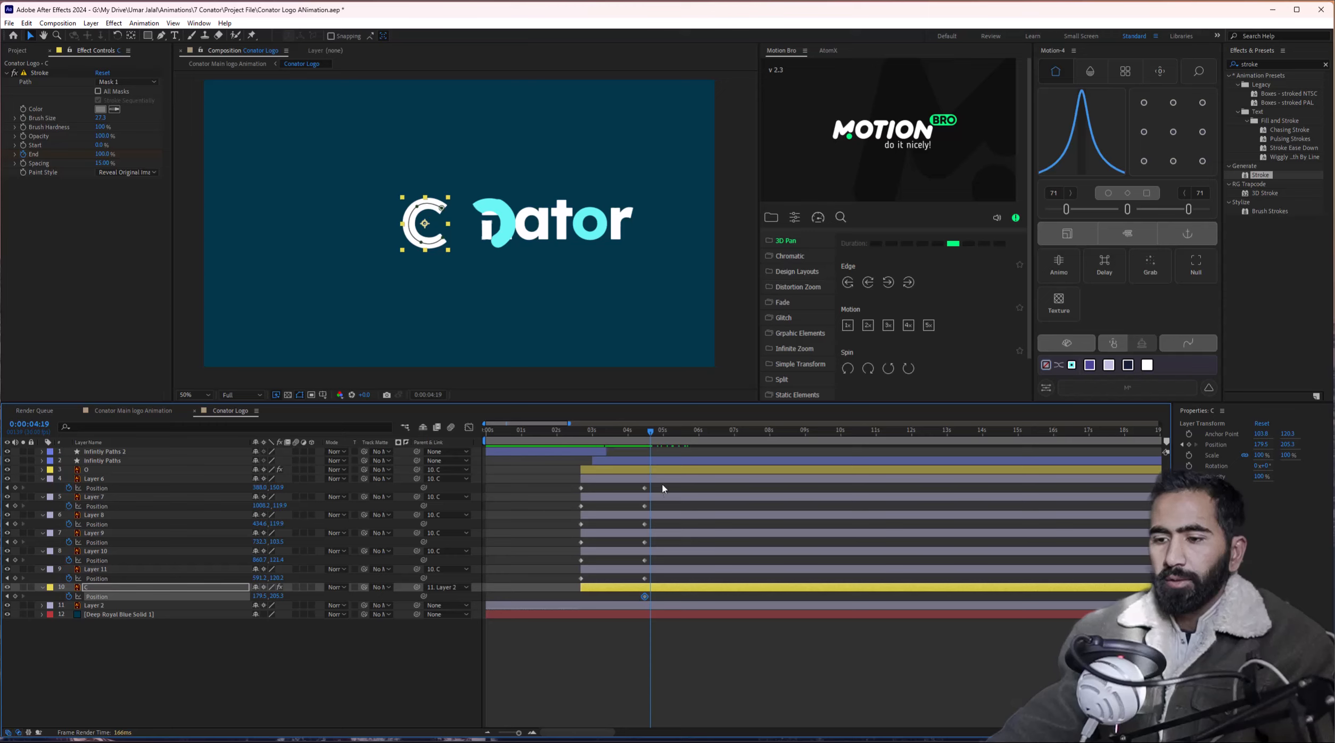
pyautogui.moveTo(651, 442); pyautogui.dragTo(692, 435)
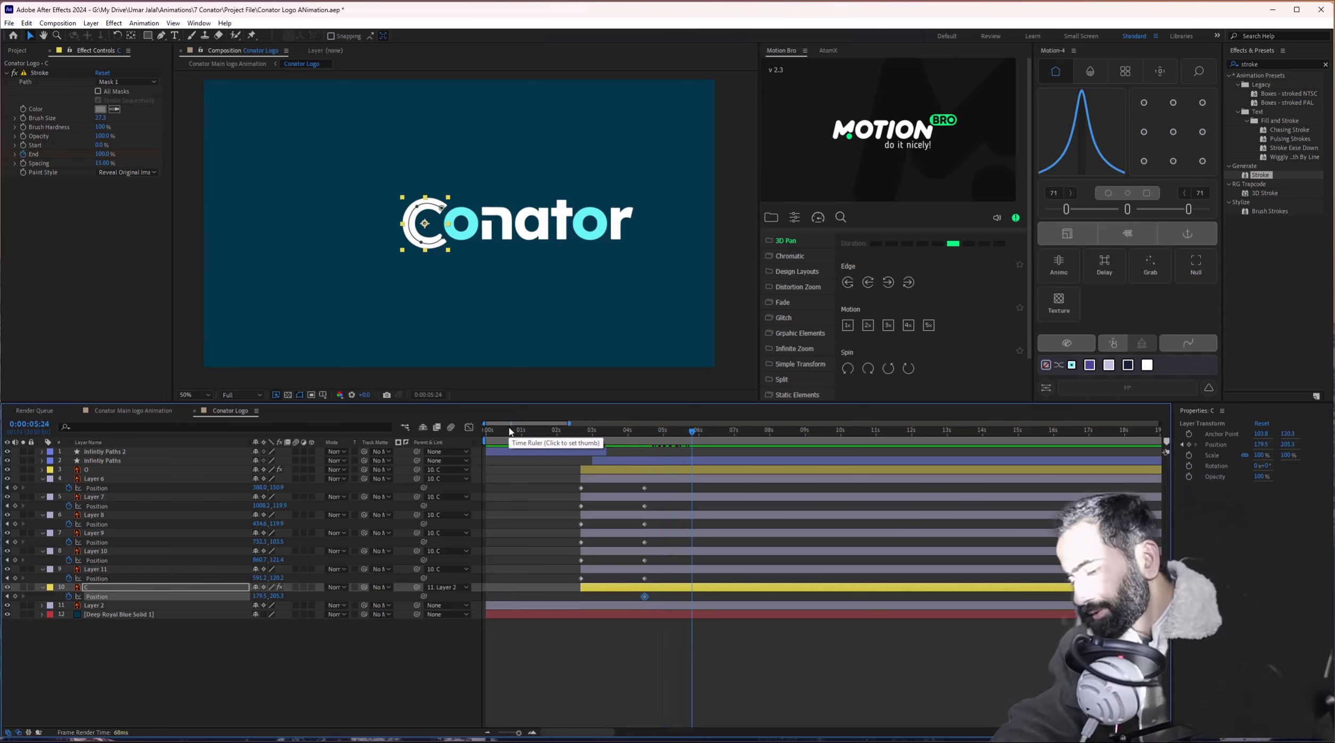
pyautogui.press("'")
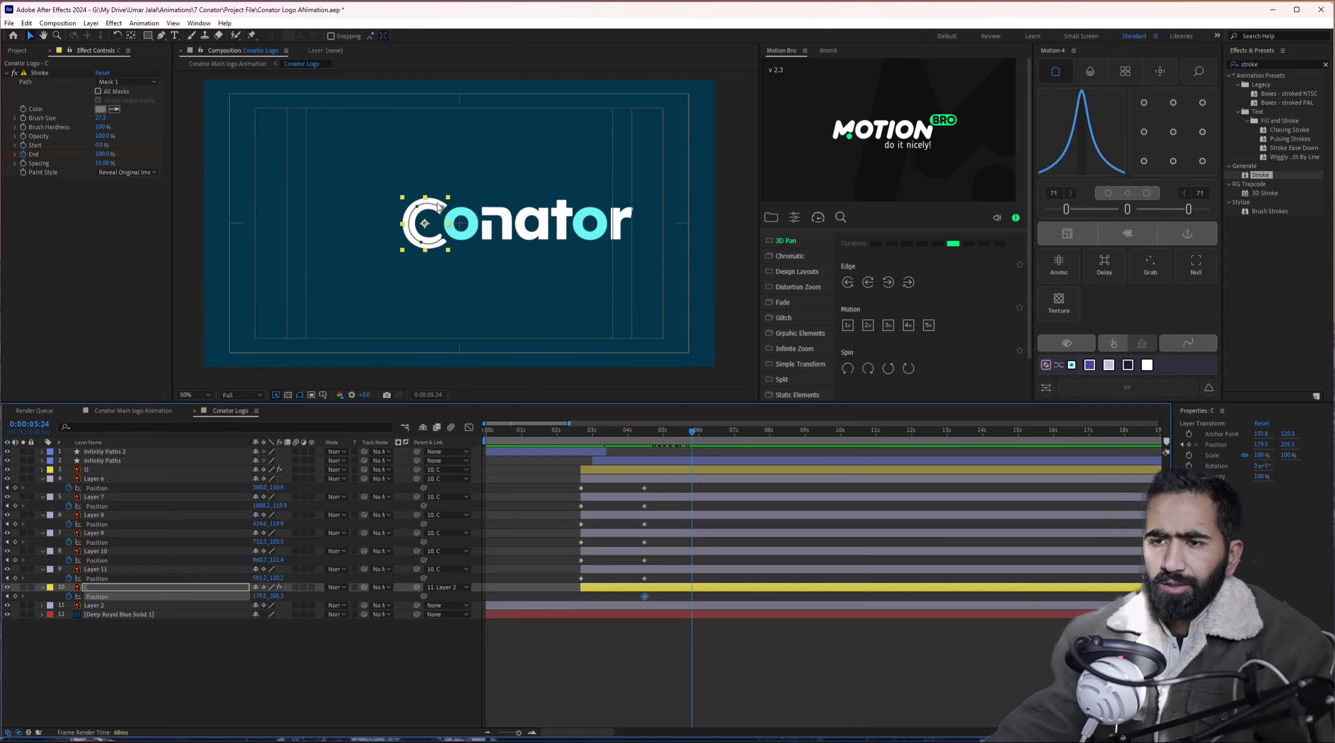
pyautogui.moveTo(428, 225); pyautogui.dragTo(364, 224)
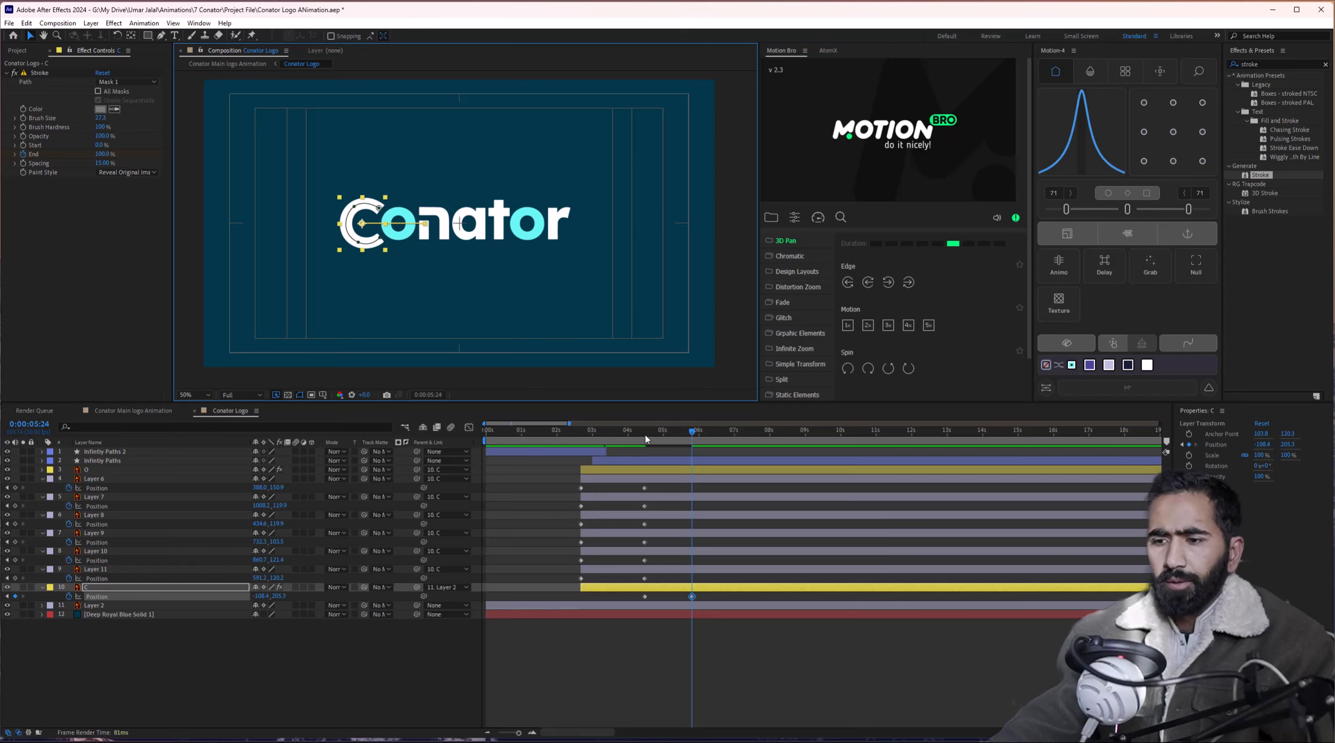
pyautogui.moveTo(646, 439)
pyautogui.mouseDown()
pyautogui.moveTo(693, 441)
pyautogui.moveTo(625, 453)
pyautogui.moveTo(654, 449)
pyautogui.mouseUp()
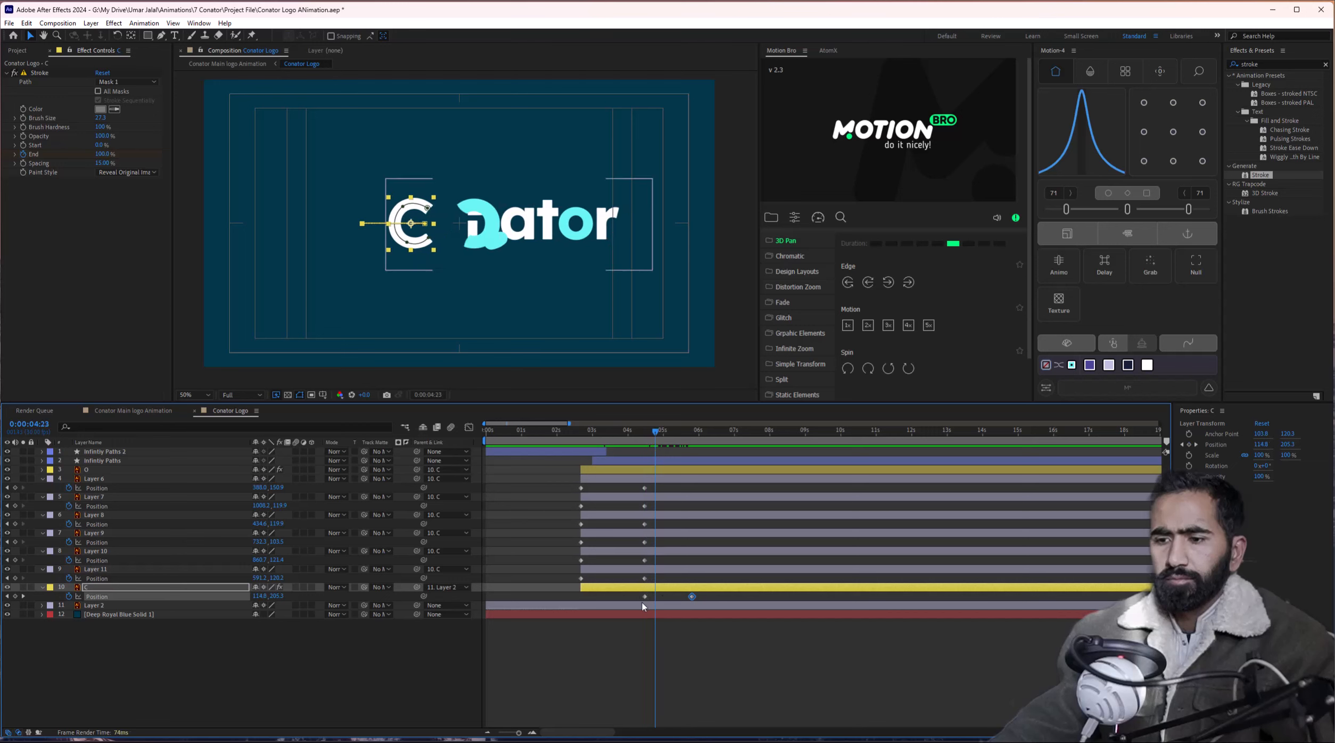
# Apply a stronger ease to the C's position keyframes and delay Layers 6–11 about four seconds.
pyautogui.keyDown('shift'); pyautogui.click(644, 596); pyautogui.keyUp('shift')
pyautogui.moveTo(1128, 211); pyautogui.dragTo(1201, 212)
pyautogui.click(644, 440)
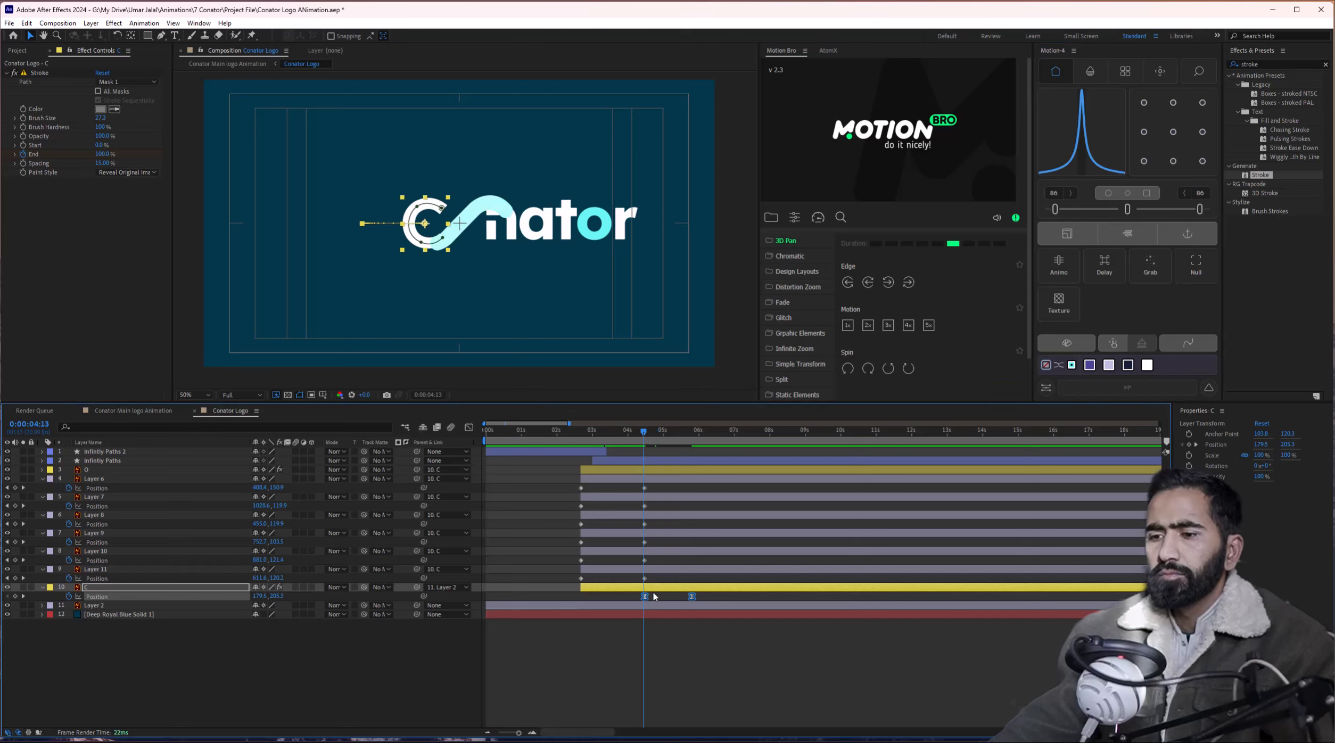
pyautogui.click(634, 480)
pyautogui.keyDown('shift'); pyautogui.click(620, 572); pyautogui.keyUp('shift')
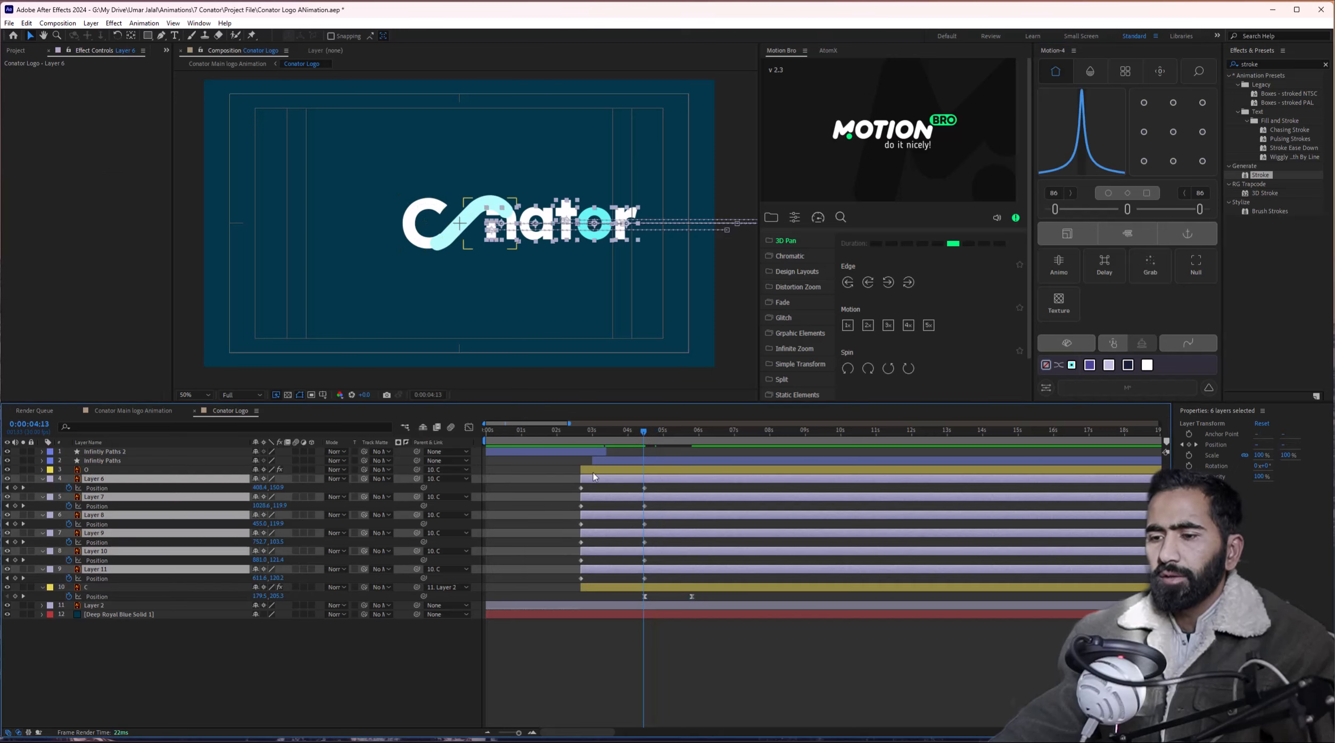
pyautogui.moveTo(593, 473); pyautogui.dragTo(738, 474)
pyautogui.press('space')
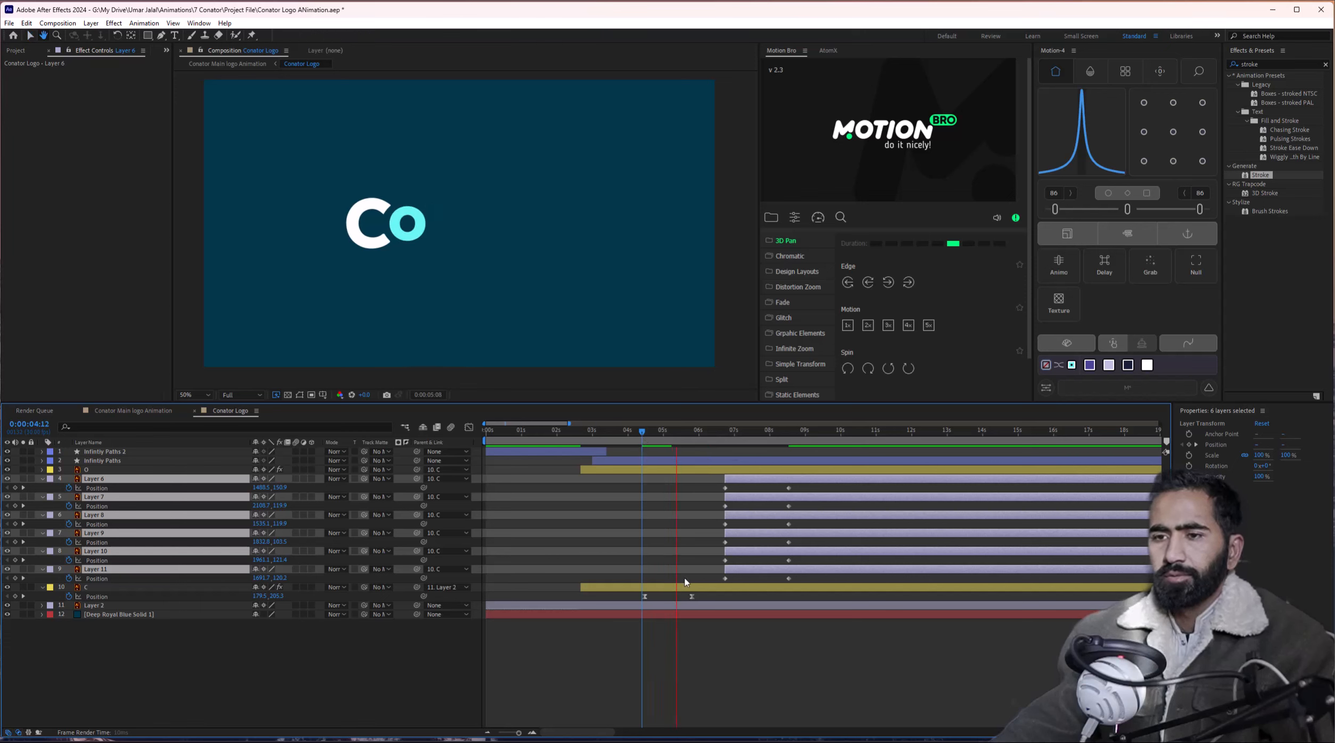
pyautogui.press('space')
# Move the C's second Position keyframe later and start Layer 11 slightly earlier.
pyautogui.moveTo(691, 596); pyautogui.dragTo(717, 596)
pyautogui.click(639, 432)
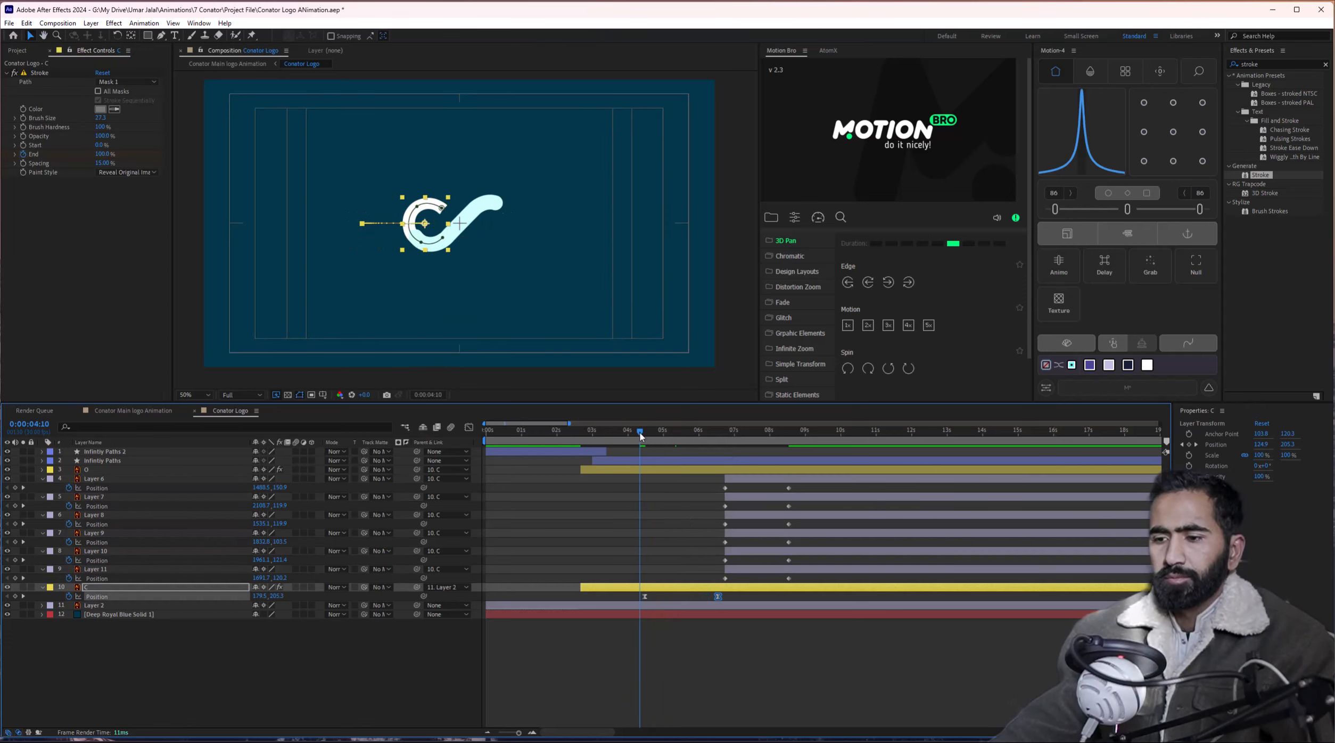
pyautogui.press('space')
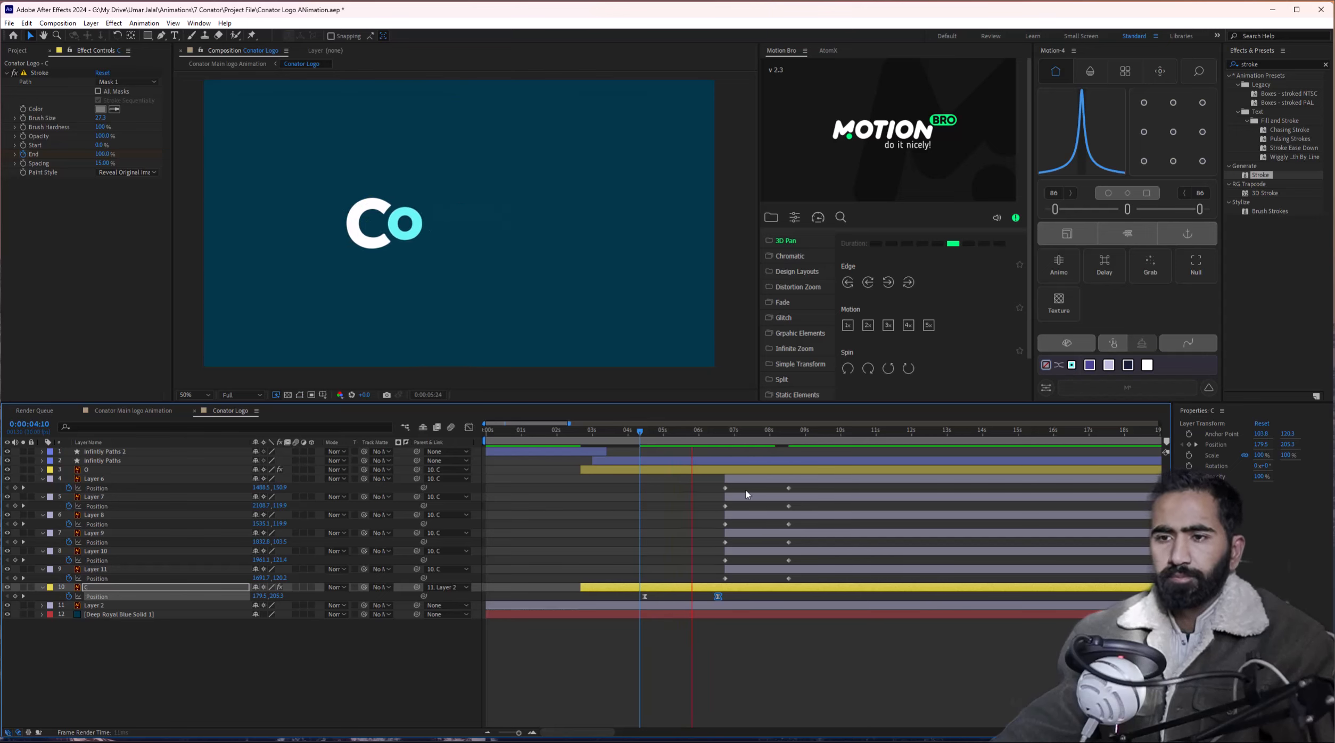
pyautogui.press('space')
pyautogui.moveTo(743, 570)
pyautogui.mouseDown()
pyautogui.moveTo(699, 572)
pyautogui.moveTo(739, 554)
pyautogui.mouseUp()
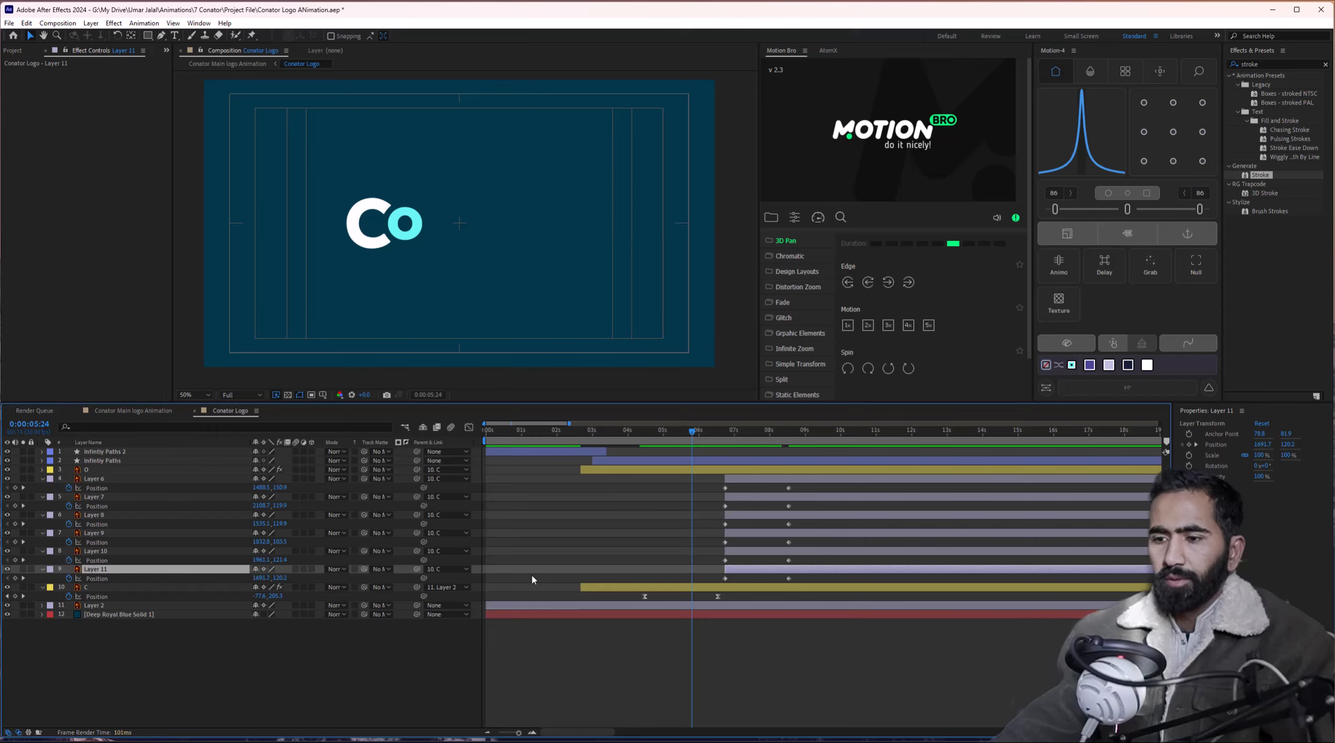
pyautogui.click(759, 555)
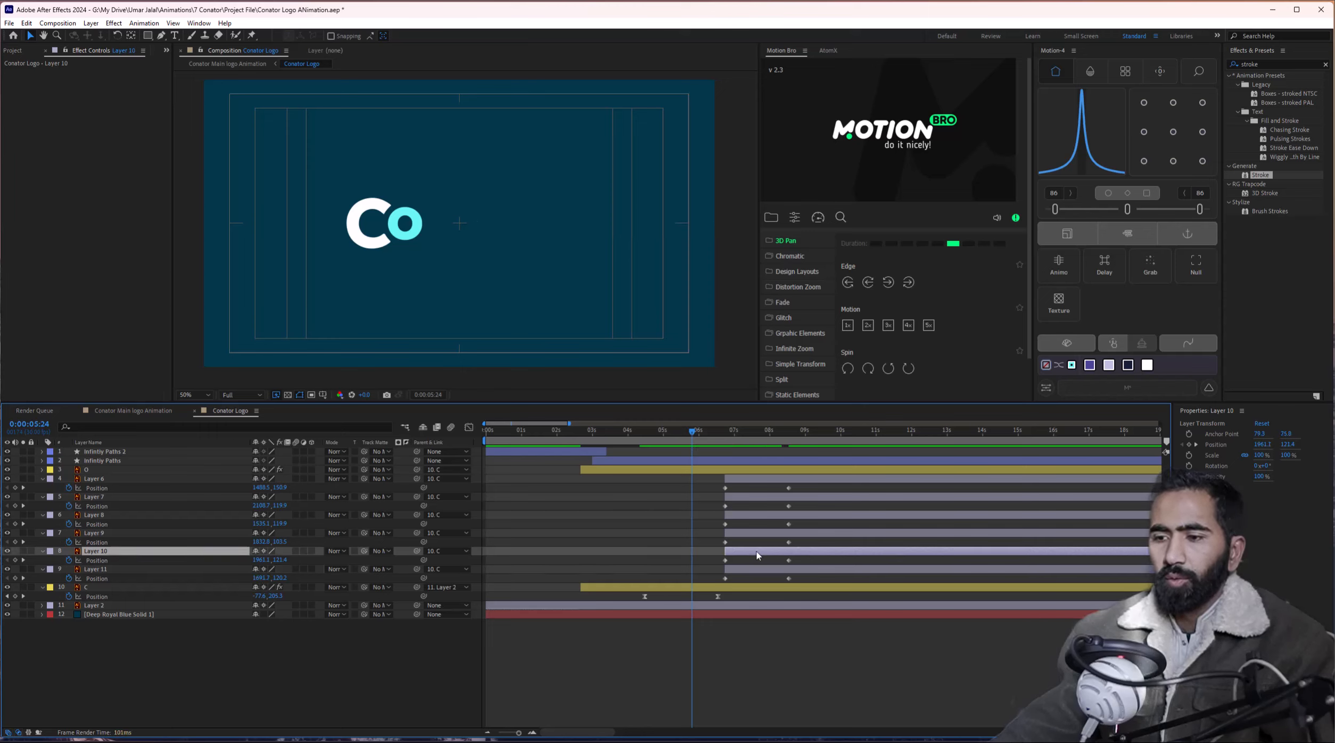
pyautogui.click(833, 433)
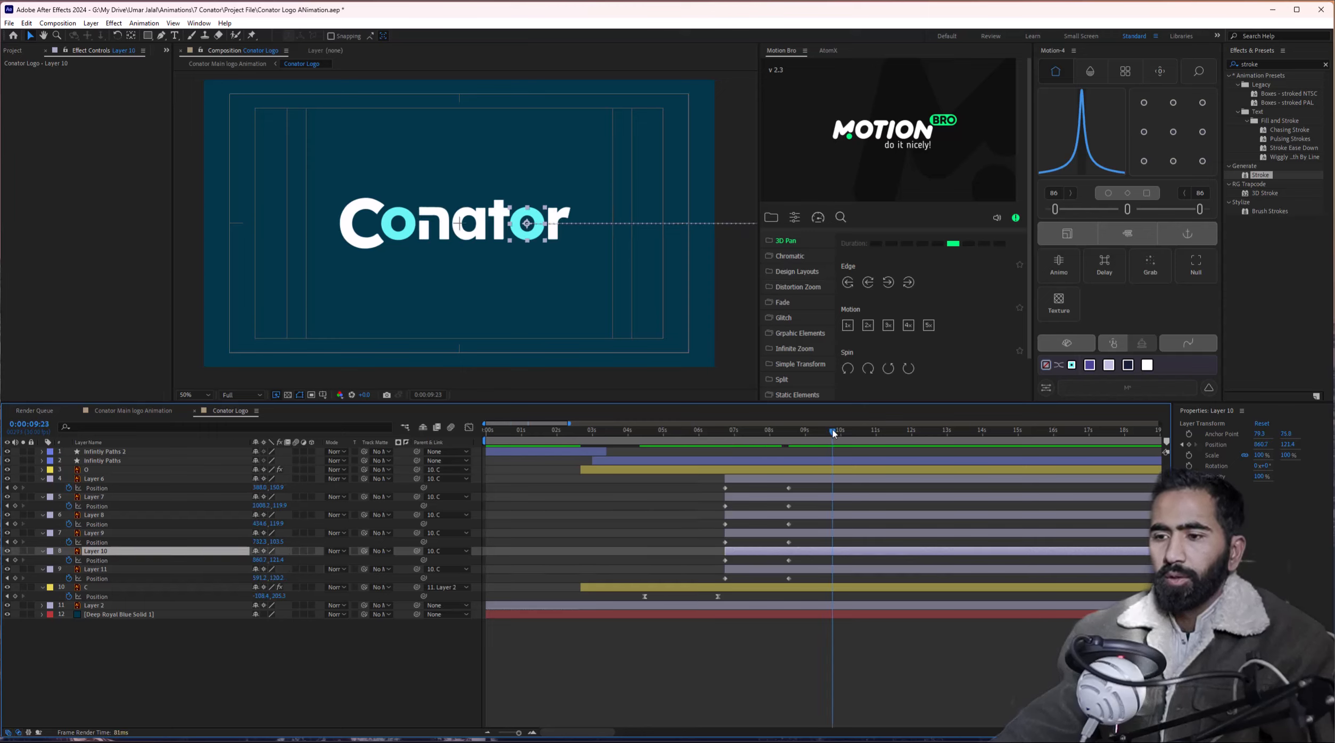
pyautogui.click(438, 223)
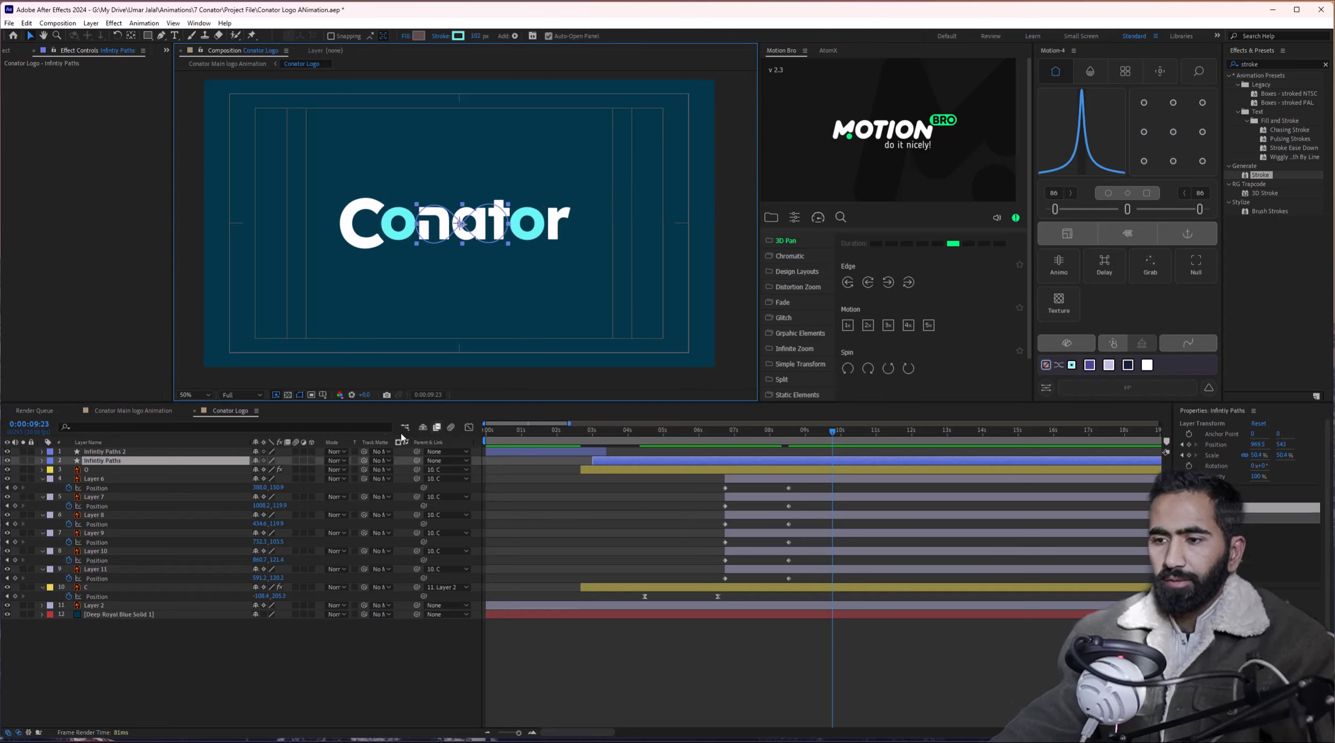
# Lock Infinity Paths, parent Layer 6 to Layer 8, and remove Layer 6's Position keyframes.
pyautogui.click(30, 461)
pyautogui.click(428, 234)
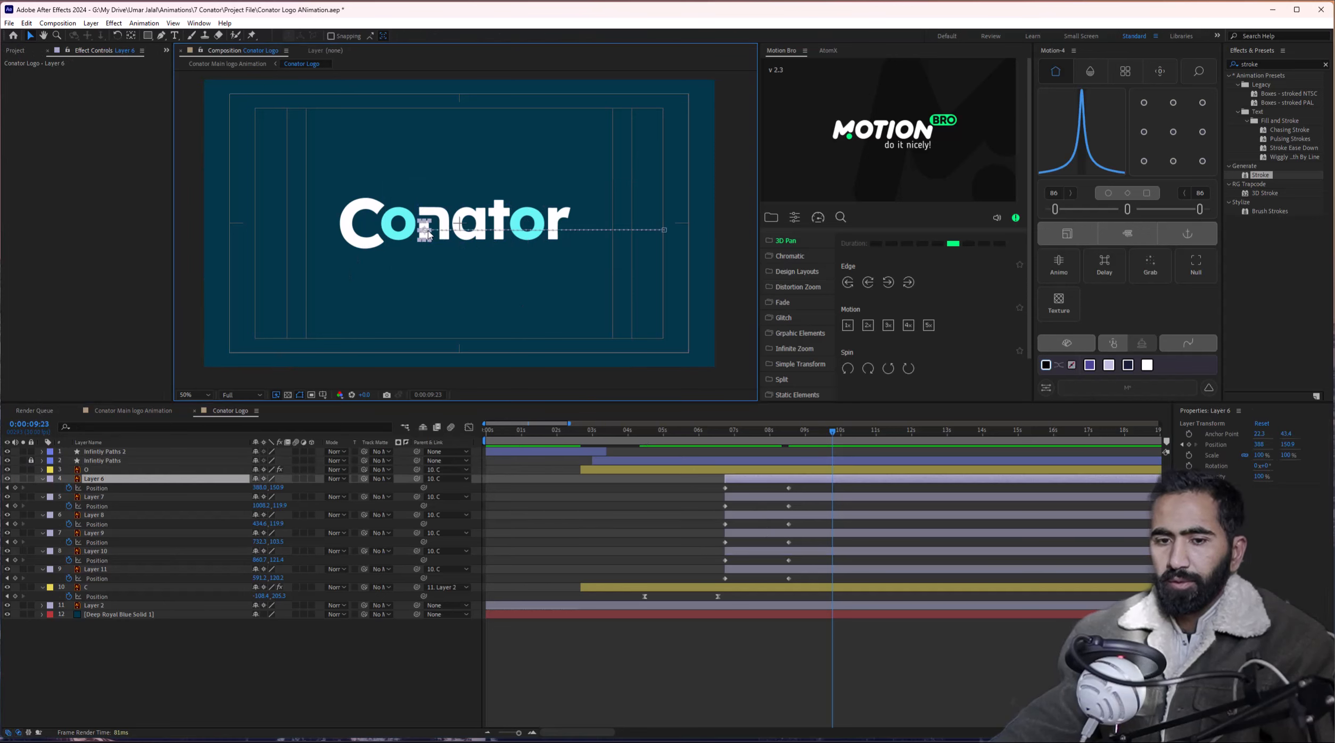
pyautogui.keyDown('shift'); pyautogui.click(436, 214); pyautogui.keyUp('shift')
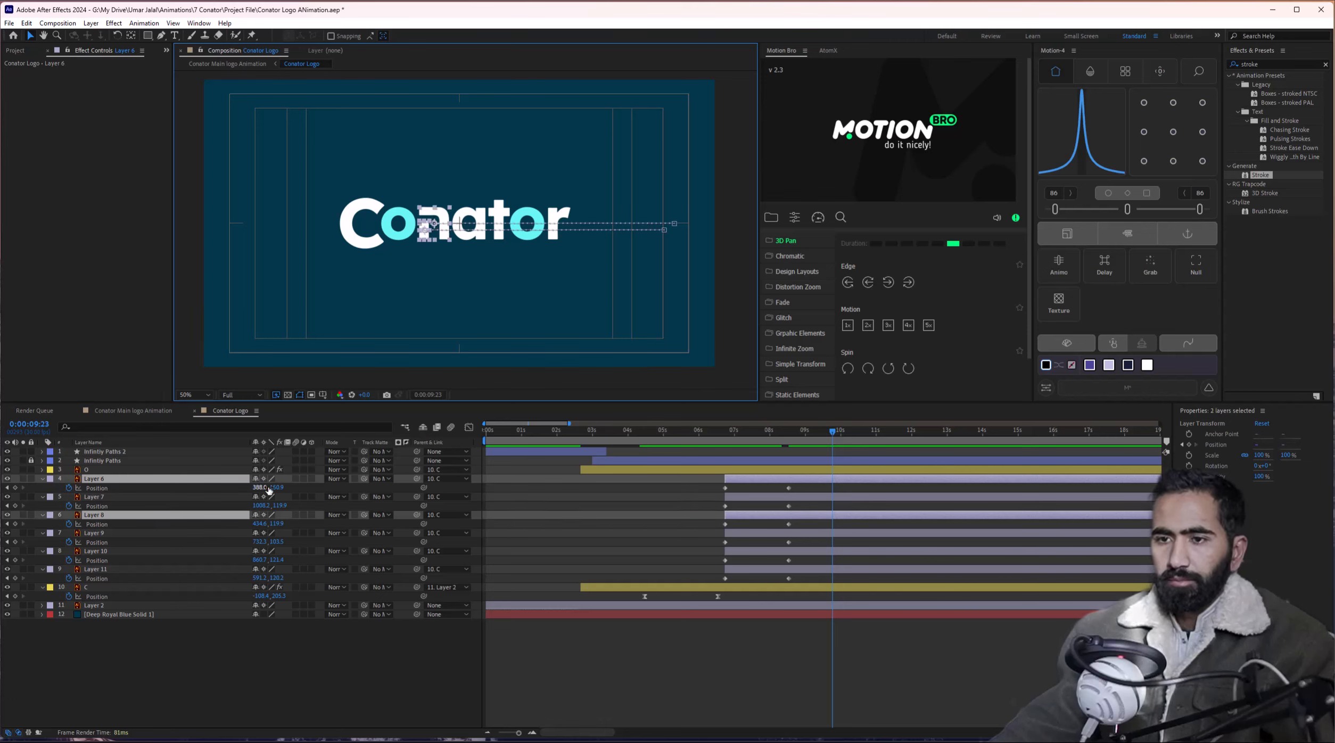
pyautogui.click(558, 502)
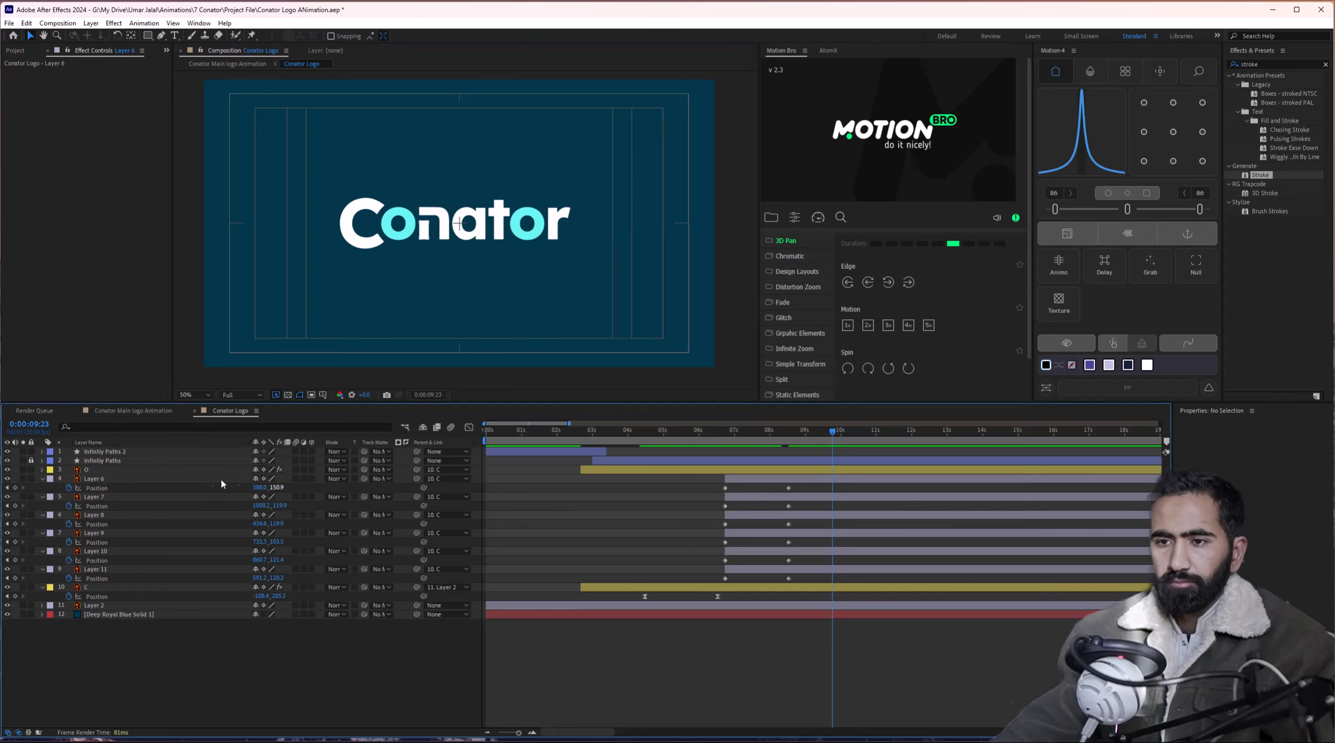
pyautogui.click(175, 479)
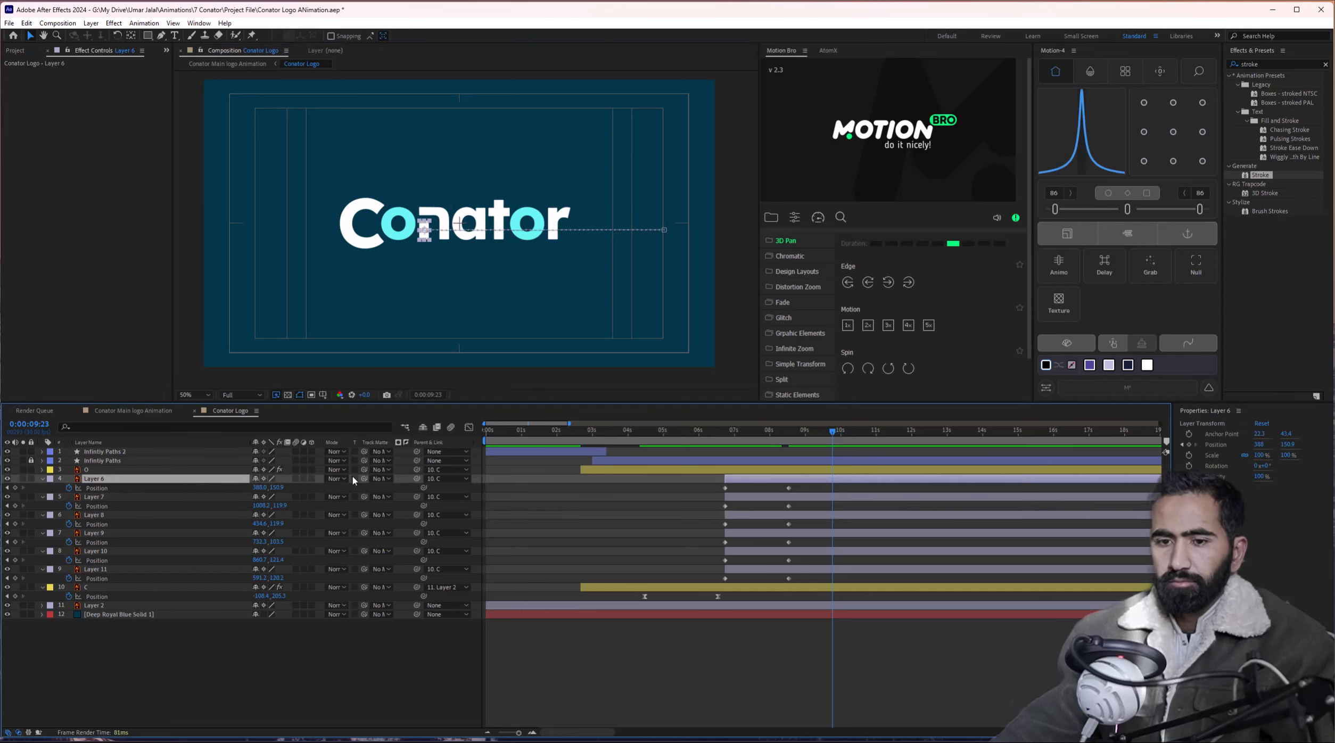
pyautogui.moveTo(231, 497); pyautogui.dragTo(129, 517)
pyautogui.click(129, 516)
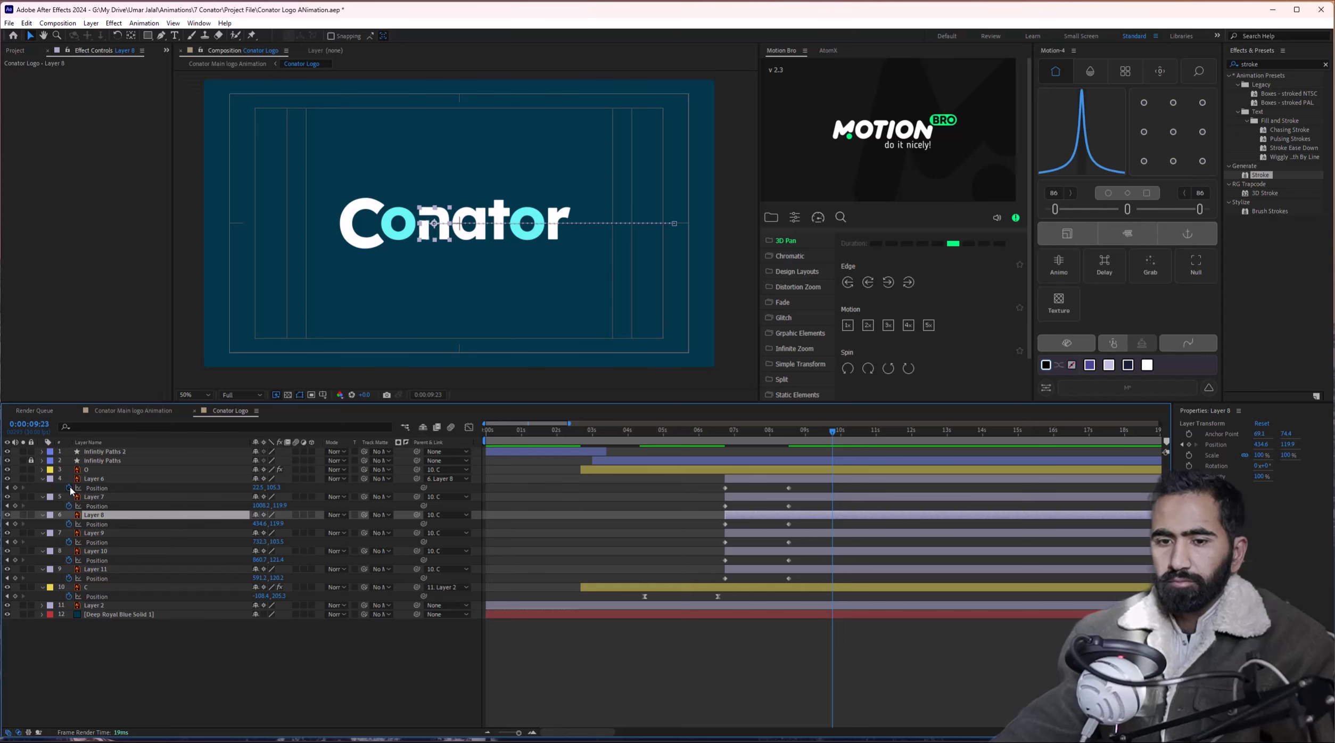
pyautogui.click(70, 488)
# Move Layers 6 and 8 below Layer 11 and delay Layers 7, 9, 10 and 11 slightly.
pyautogui.click(124, 516)
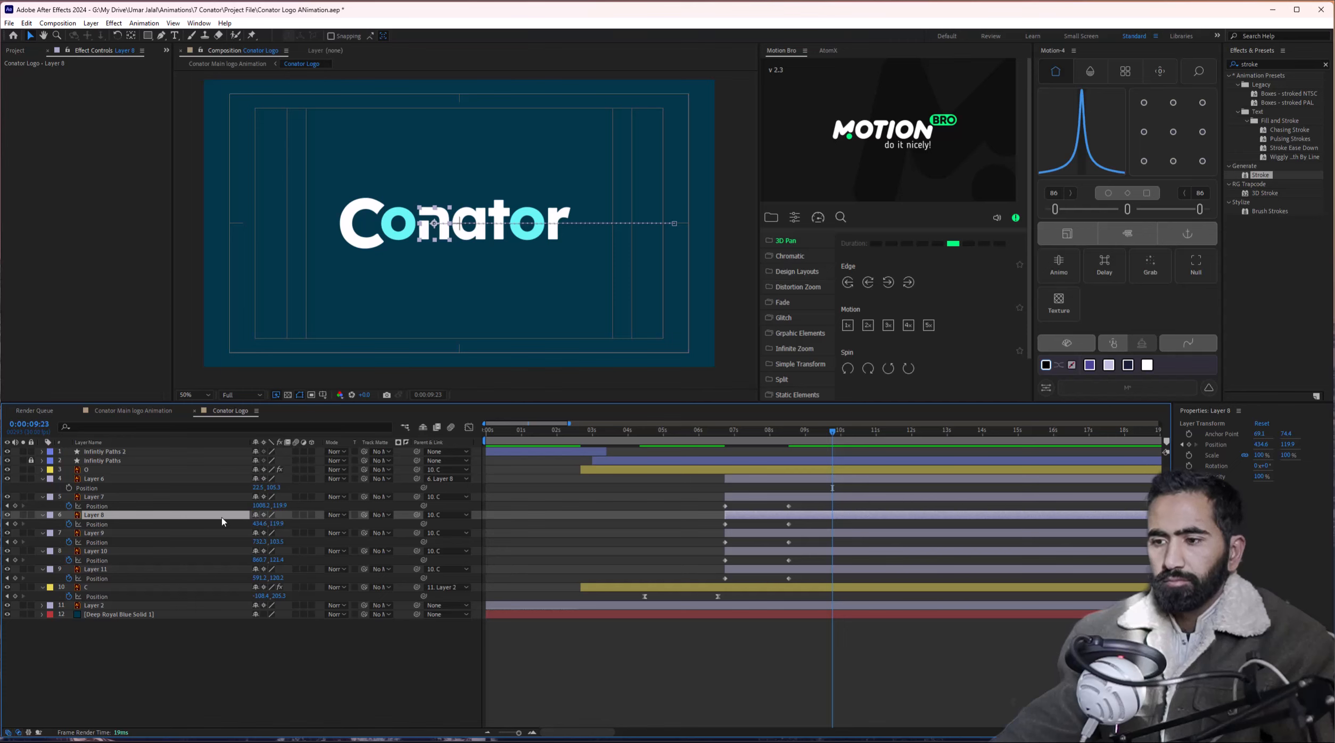
pyautogui.keyDown('ctrl'); pyautogui.click(165, 480); pyautogui.keyUp('ctrl')
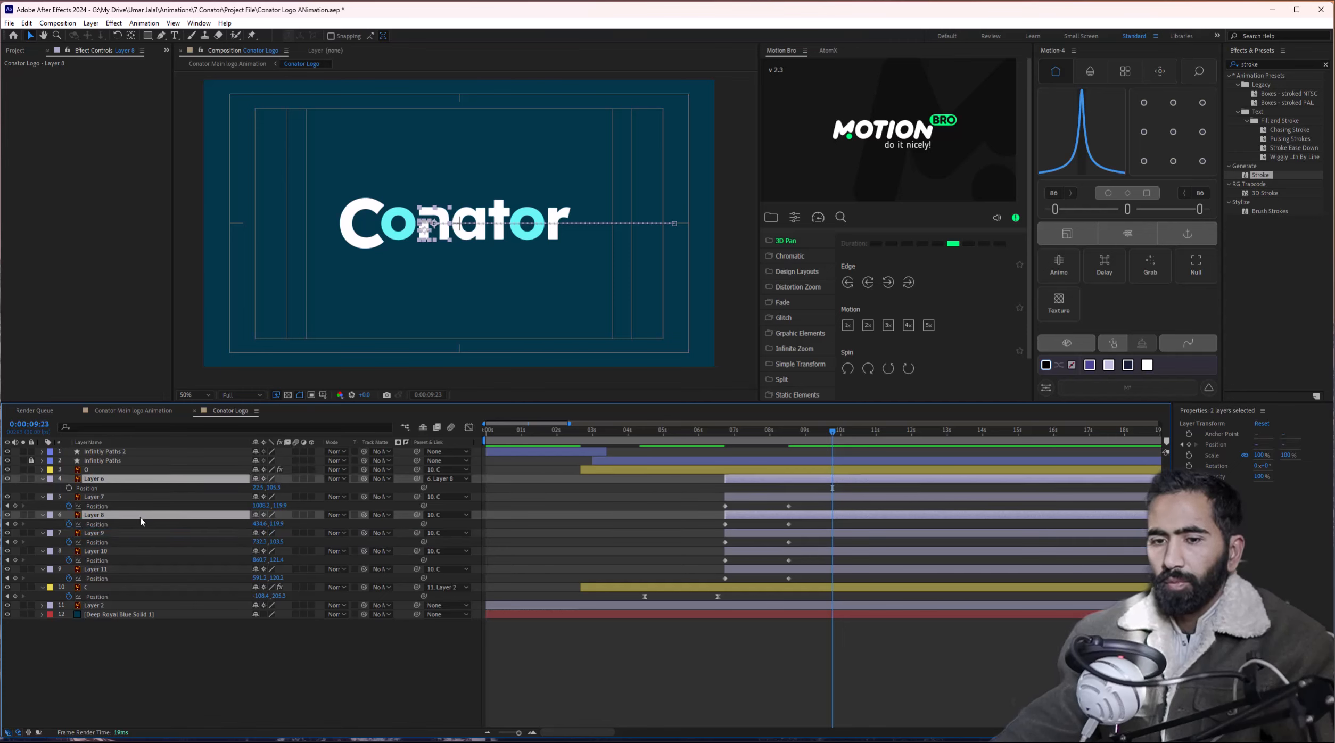
pyautogui.moveTo(141, 515); pyautogui.dragTo(141, 572)
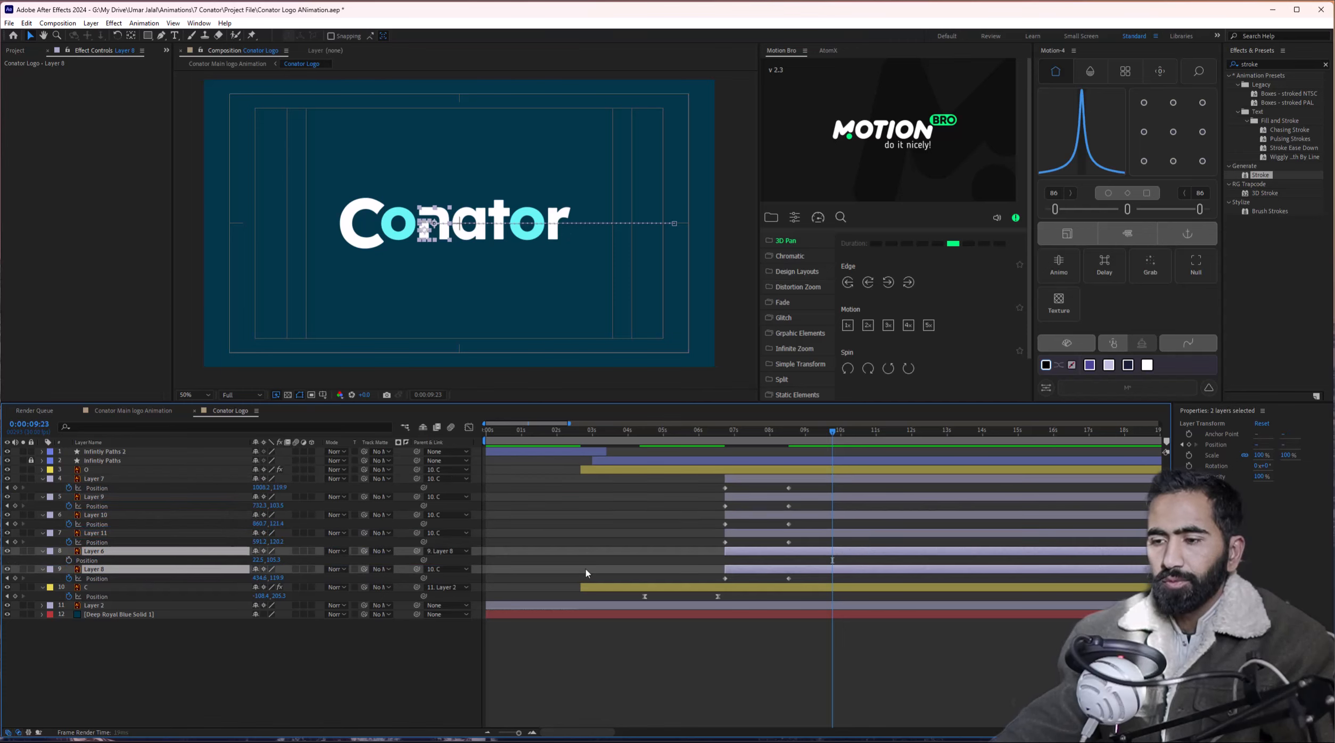
pyautogui.click(795, 578)
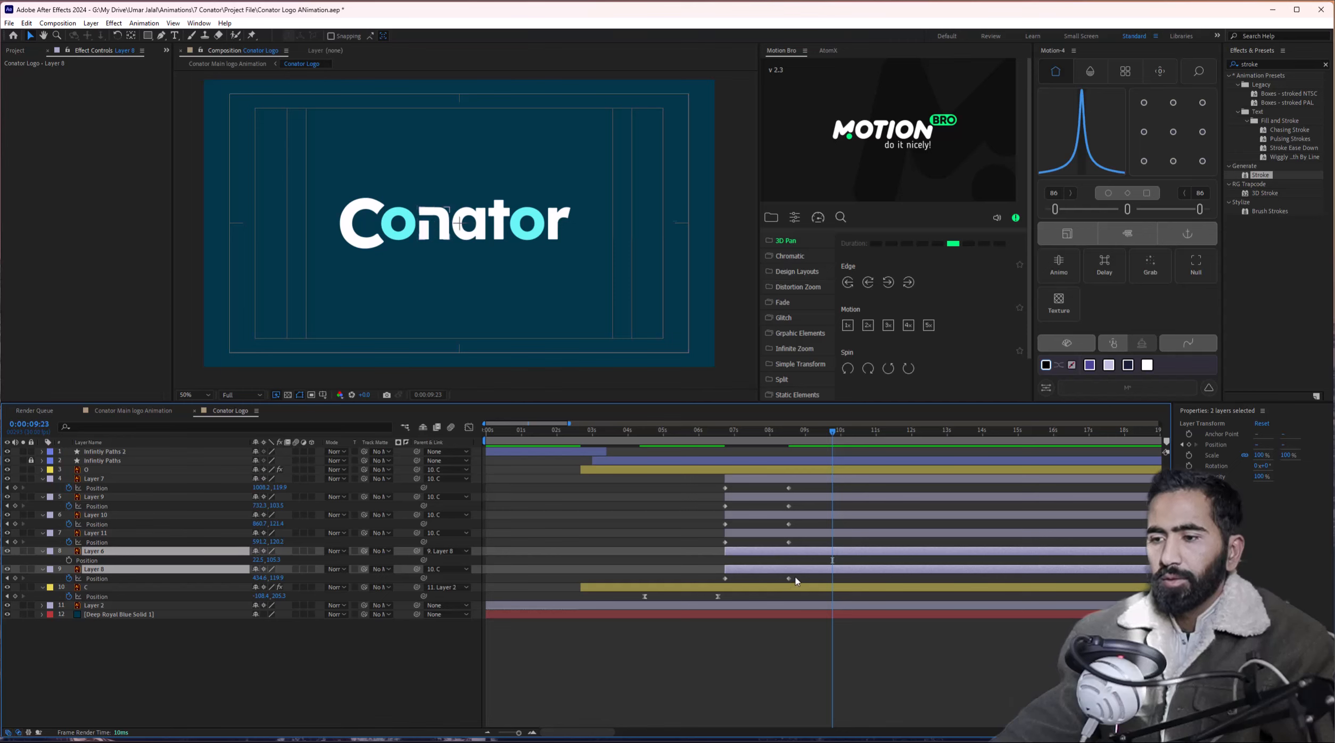
pyautogui.click(754, 532)
pyautogui.keyDown('shift'); pyautogui.click(749, 480); pyautogui.keyUp('shift')
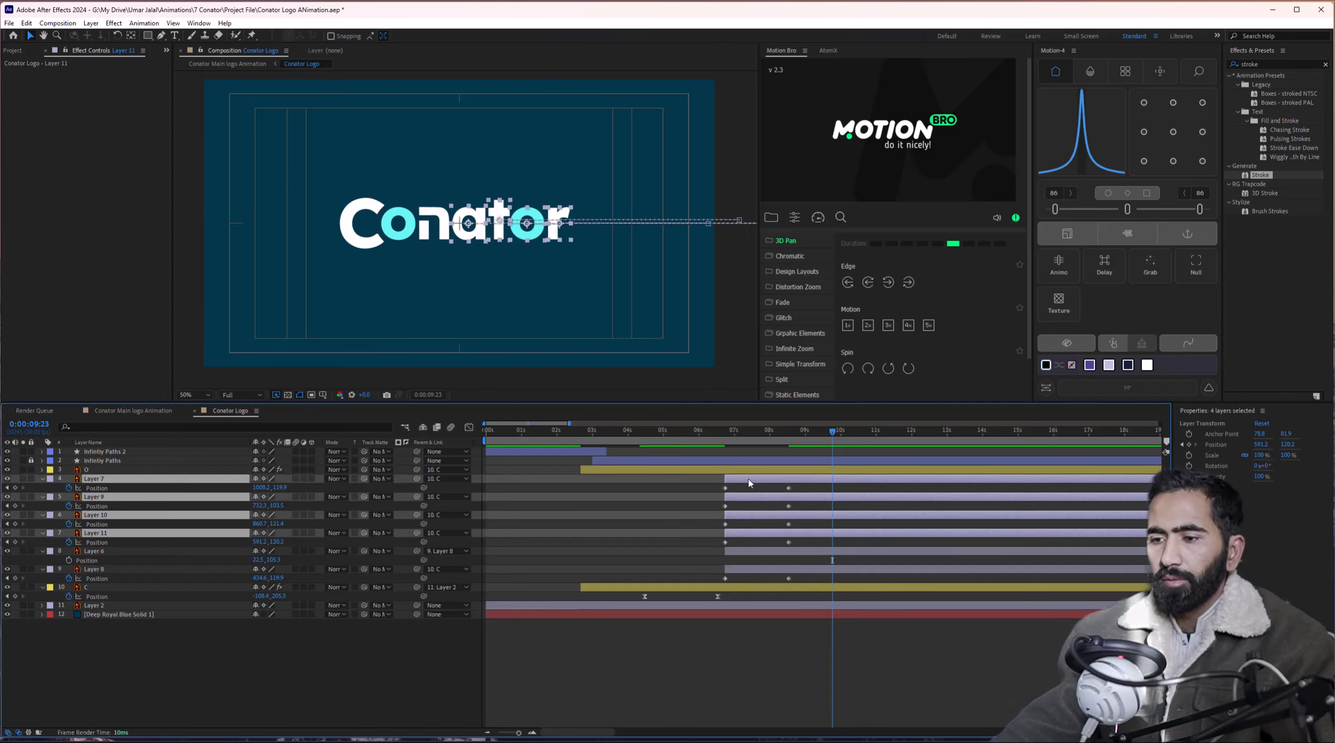
pyautogui.moveTo(750, 479); pyautogui.dragTo(782, 479)
# Preview the letters around seven seconds and start Layer 8 earlier.
pyautogui.click(754, 451)
pyautogui.moveTo(719, 432); pyautogui.dragTo(741, 576)
pyautogui.click(673, 435)
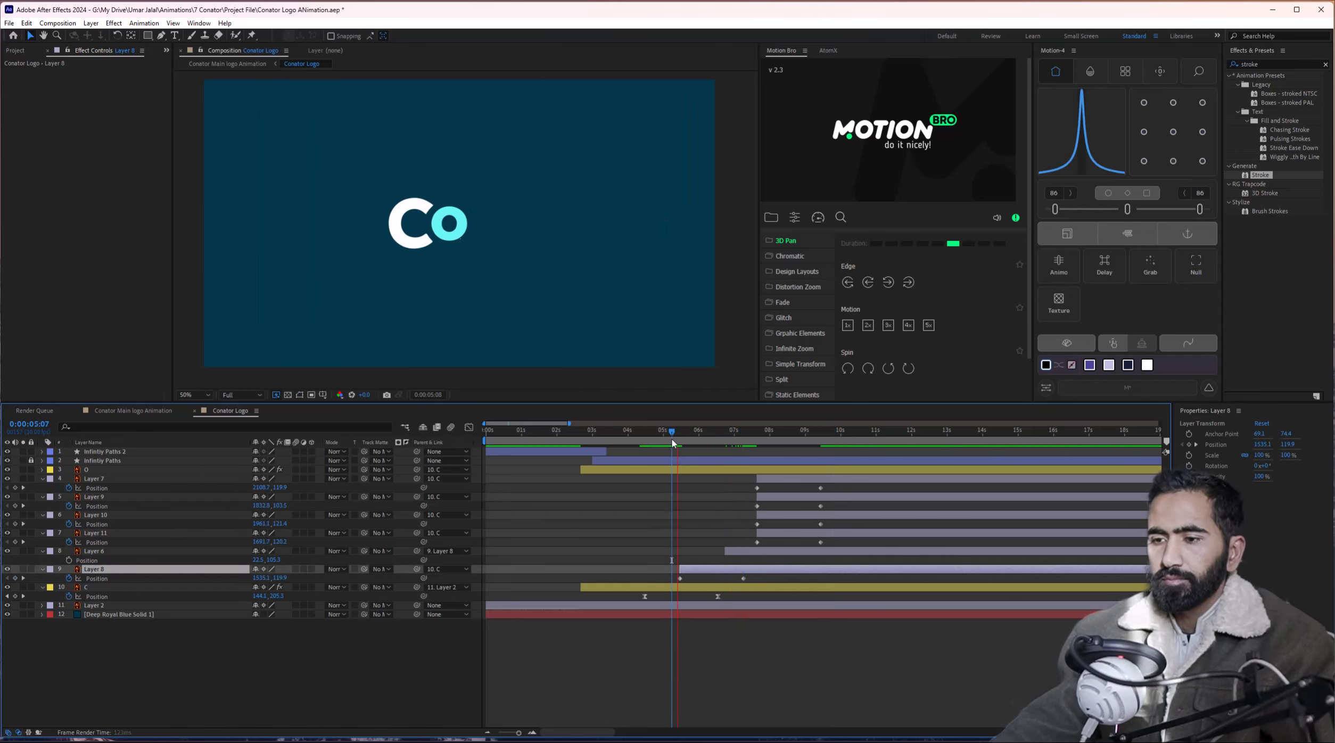
pyautogui.press('space')
# Start Layer 6 earlier to match Layer 8 and move Layers 7, 9, 10 and 11 earlier.
pyautogui.click(832, 576)
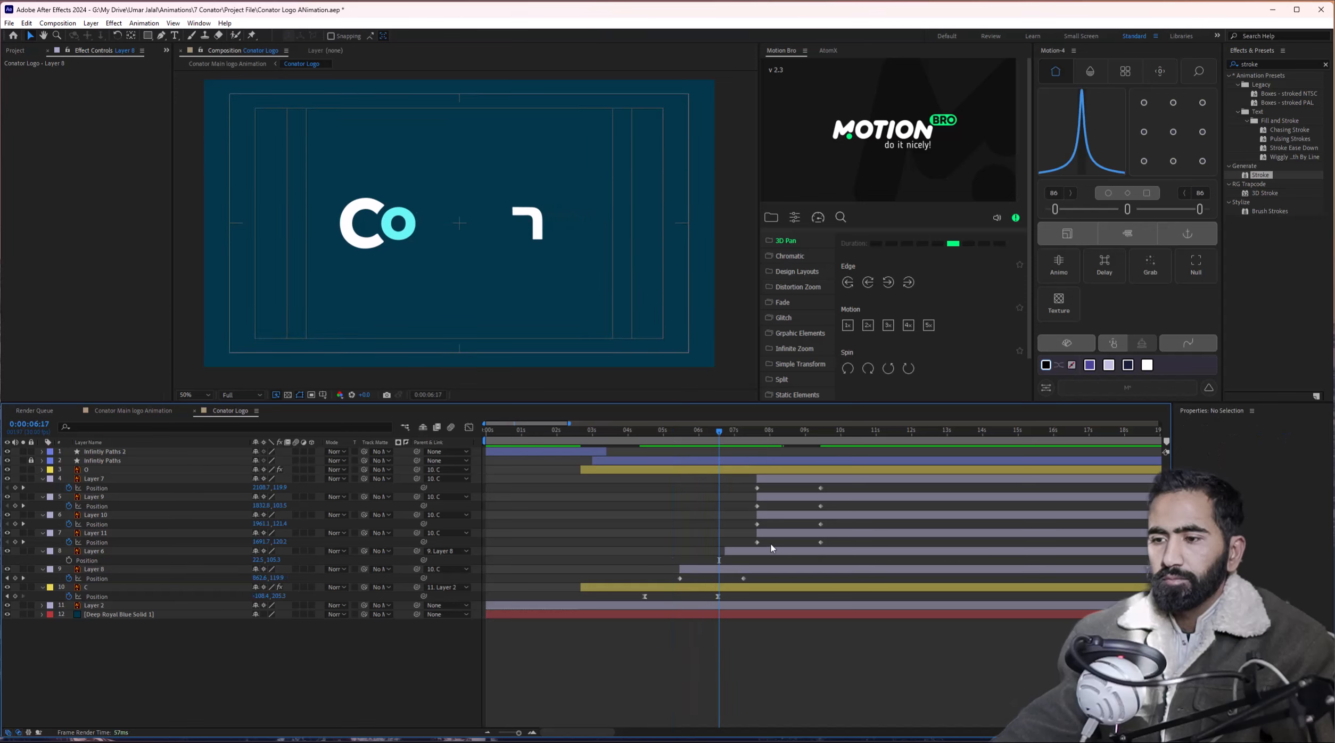
pyautogui.moveTo(771, 550); pyautogui.dragTo(726, 550)
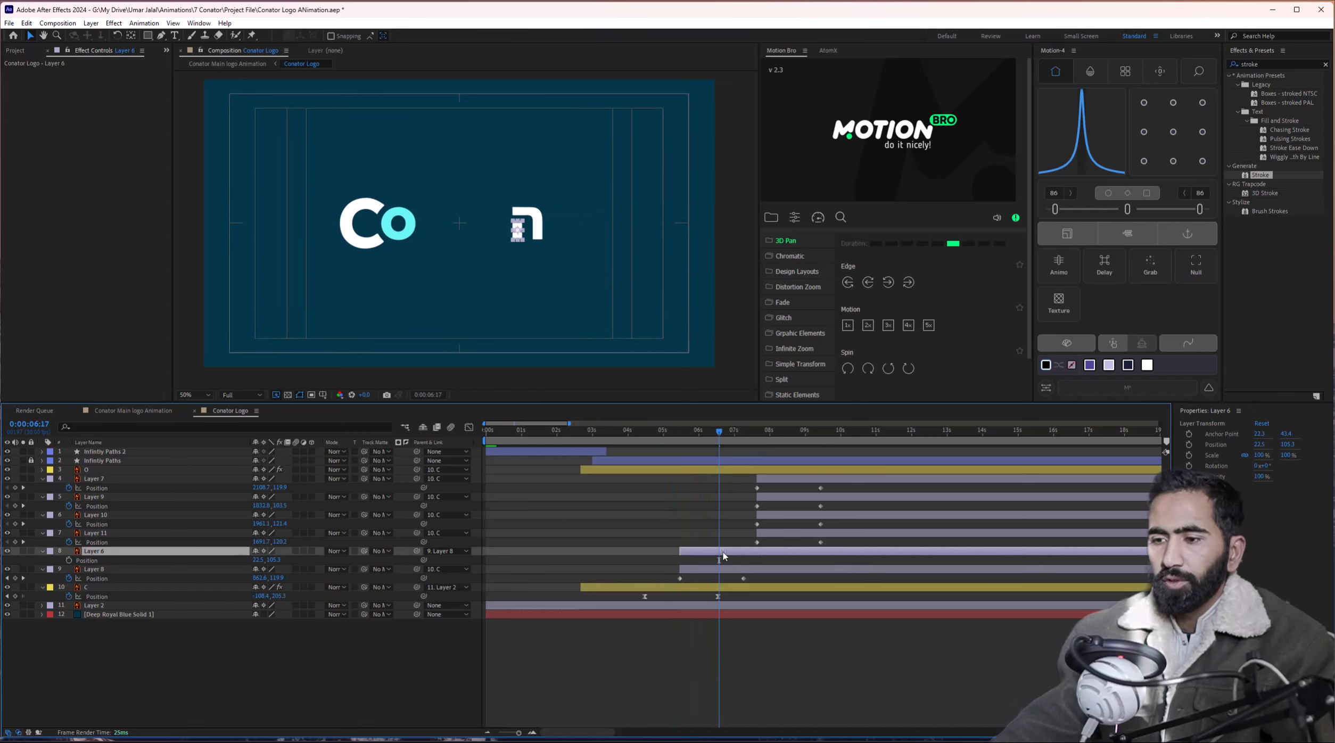
pyautogui.click(760, 533)
pyautogui.keyDown('shift'); pyautogui.click(786, 479); pyautogui.keyUp('shift')
pyautogui.moveTo(787, 479); pyautogui.dragTo(754, 583)
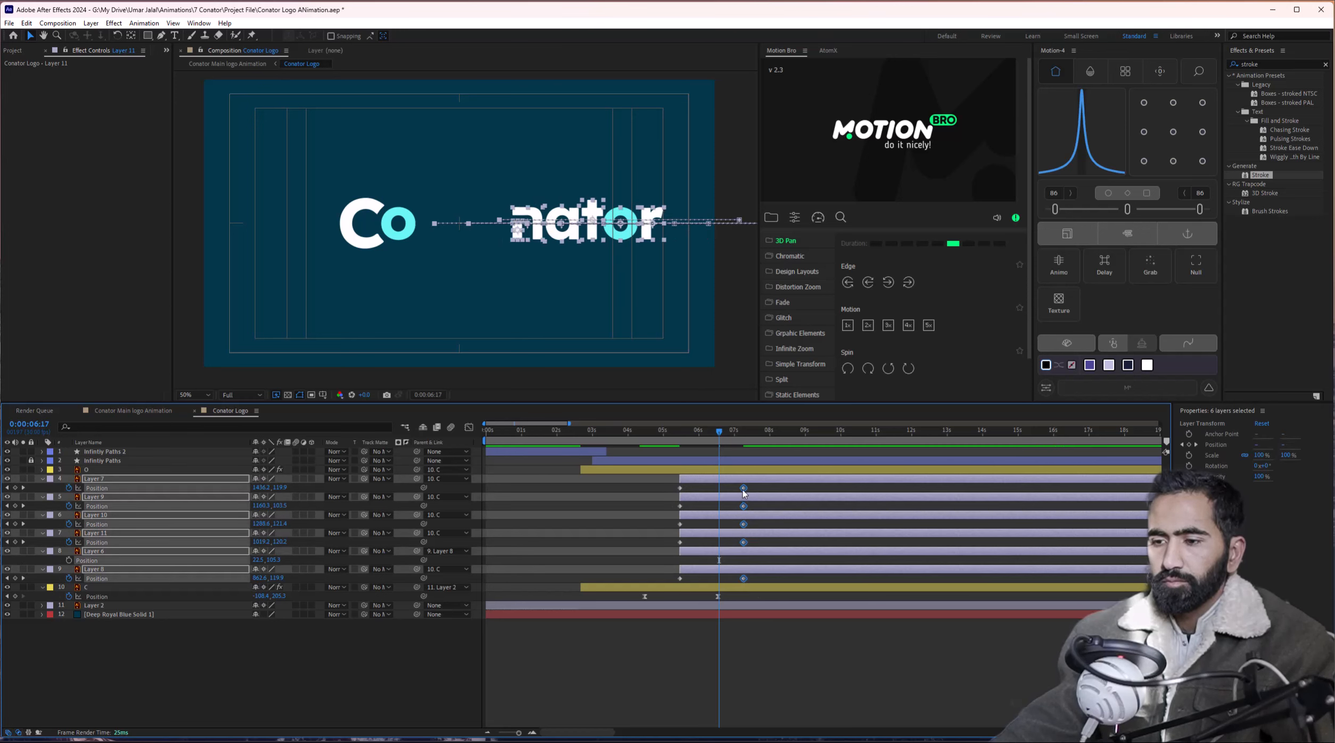
# Shorten and ease the letters' slide-in, reviewing it around five seconds.
pyautogui.moveTo(744, 493); pyautogui.dragTo(714, 493)
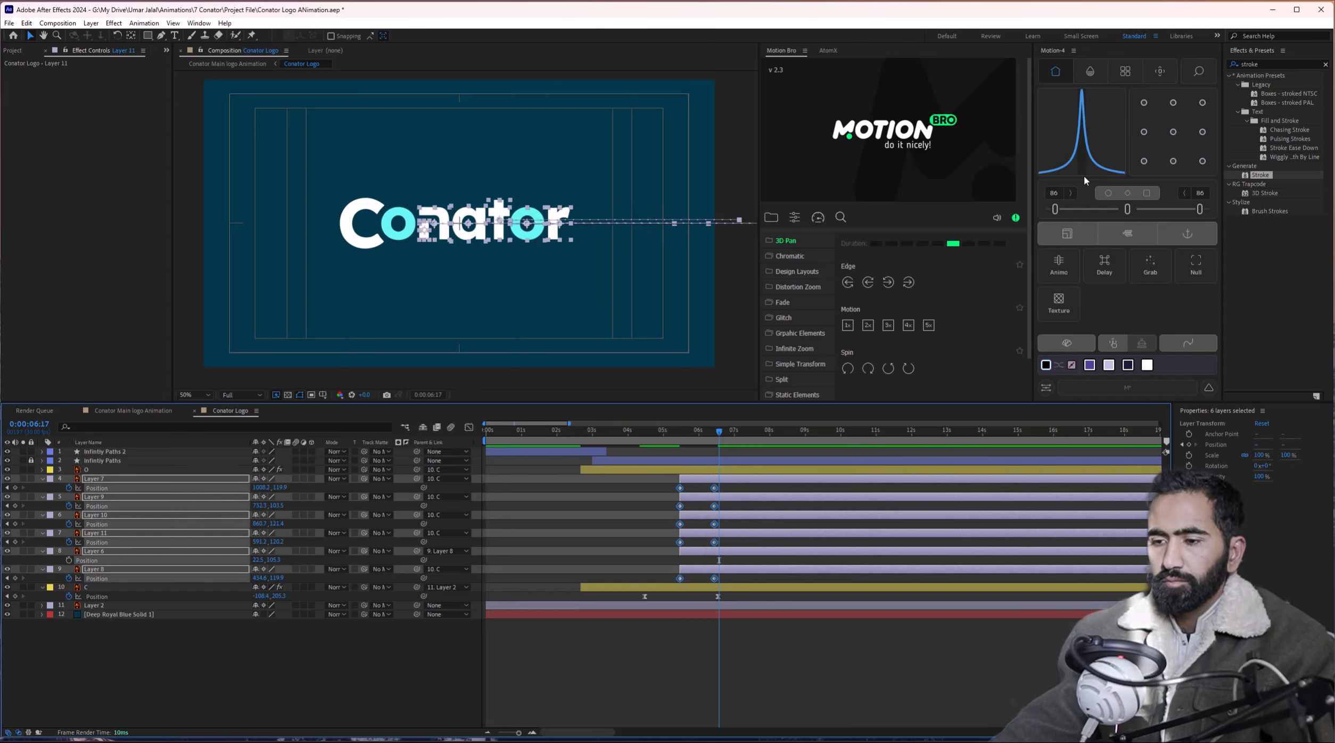
pyautogui.click(1135, 210)
pyautogui.moveTo(703, 433); pyautogui.dragTo(679, 573)
pyautogui.click(658, 432)
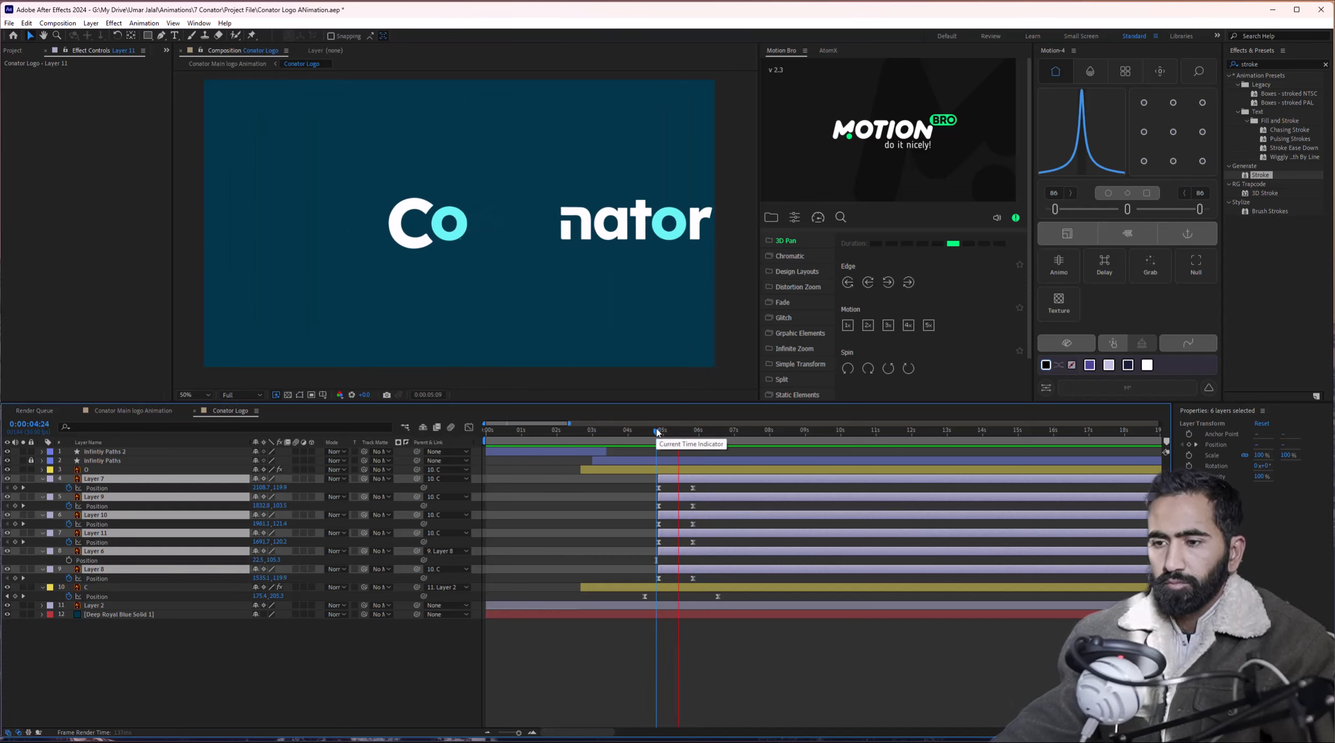
pyautogui.press('space')
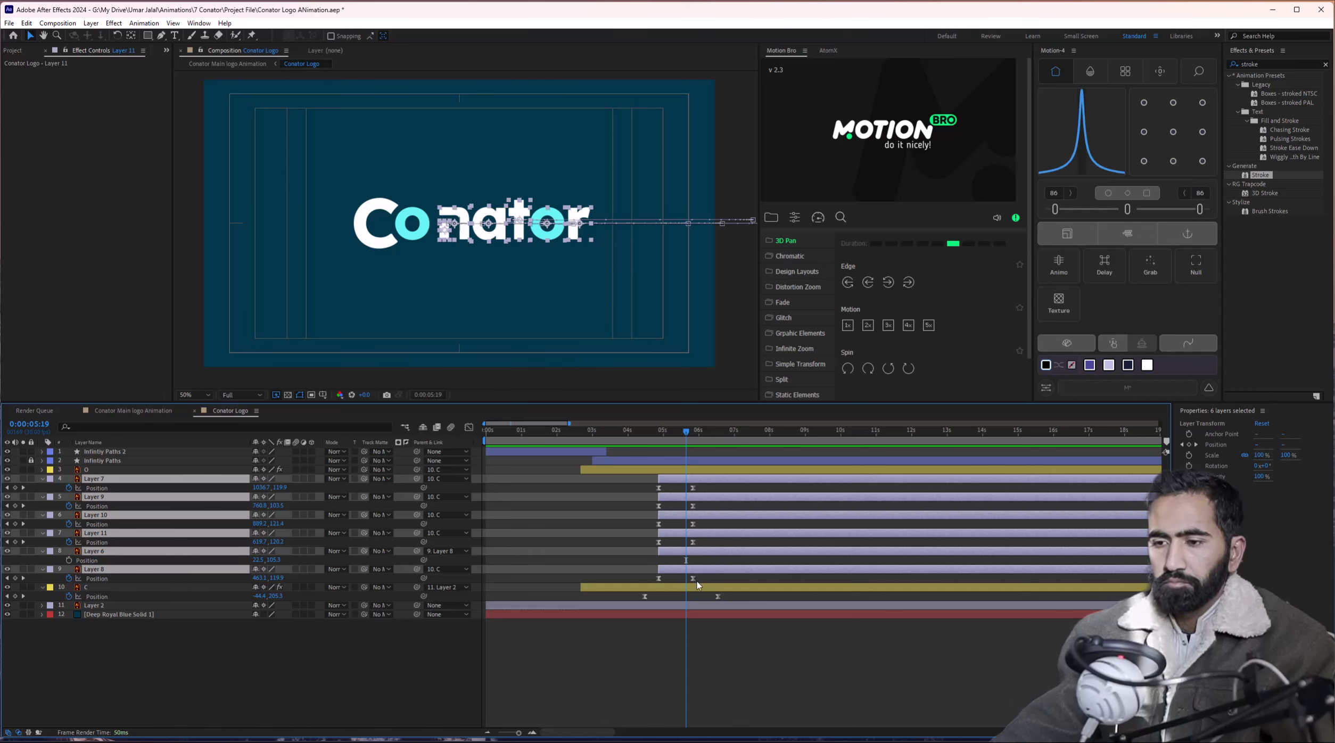
# Move Layer 10 above Layer 9 and make Layers 11 and 9 start later.
pyautogui.click(643, 524)
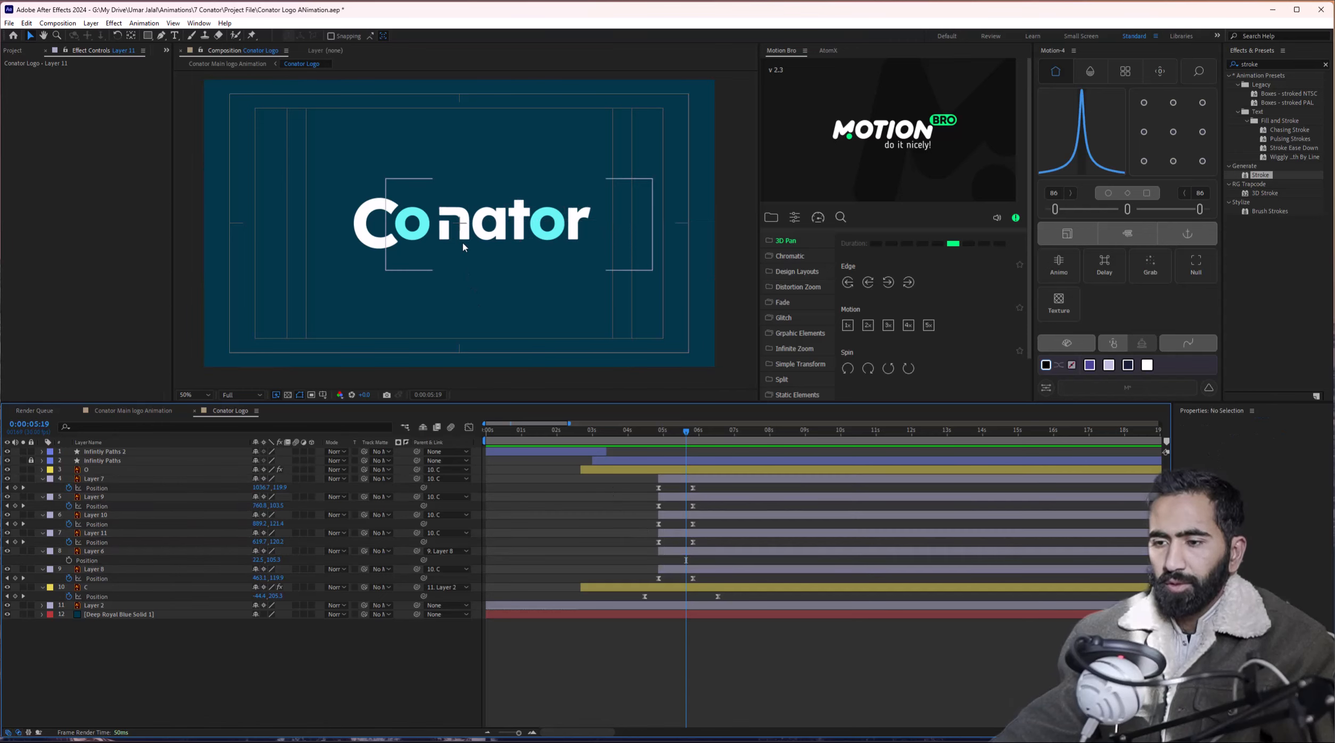
pyautogui.click(486, 234)
pyautogui.click(667, 515)
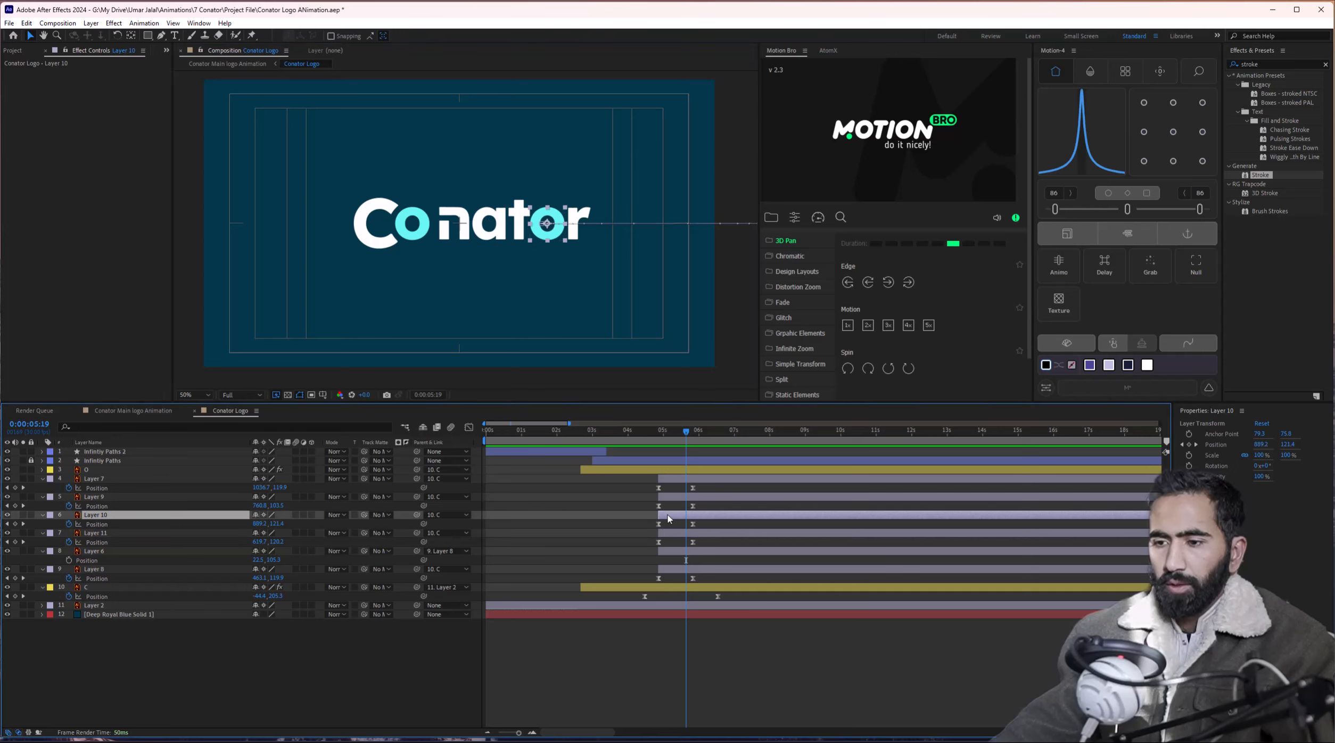
pyautogui.moveTo(179, 515); pyautogui.dragTo(178, 495)
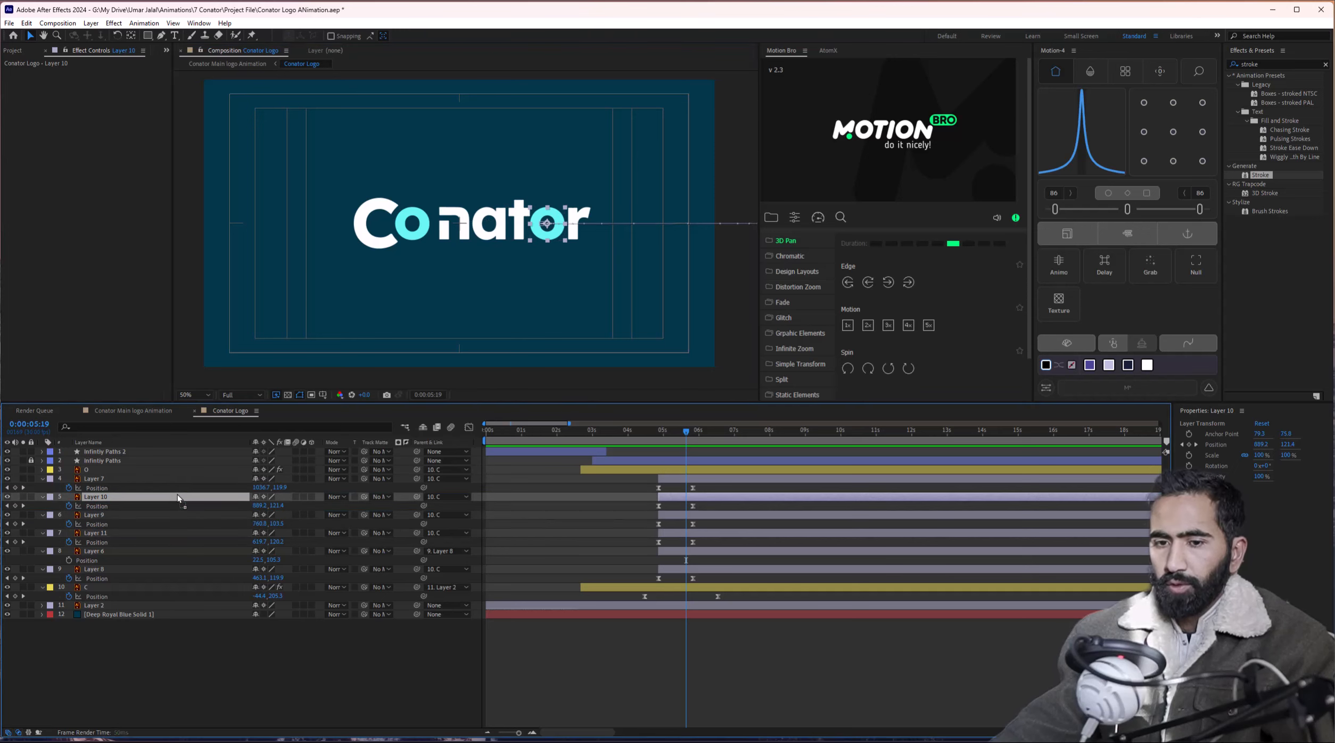
pyautogui.click(710, 516)
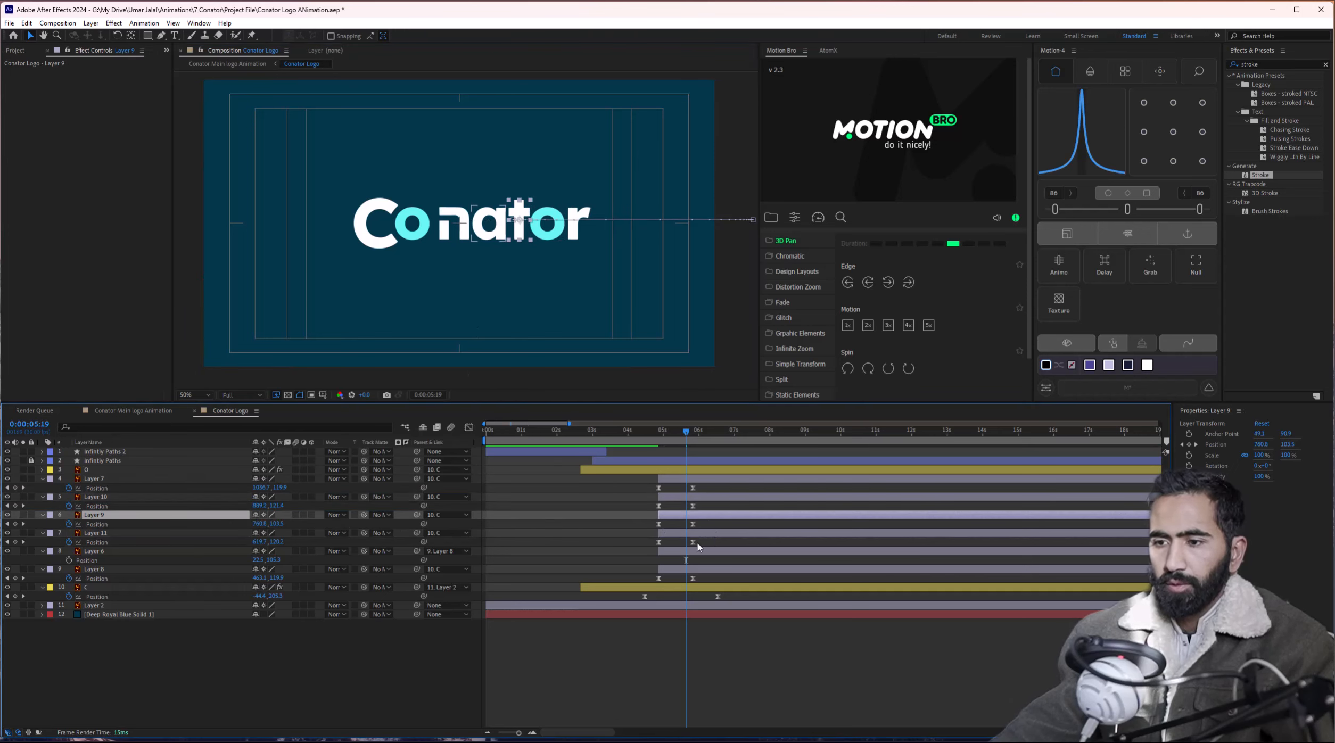
pyautogui.scroll(3, 699, 547)
pyautogui.moveTo(636, 533); pyautogui.dragTo(696, 501)
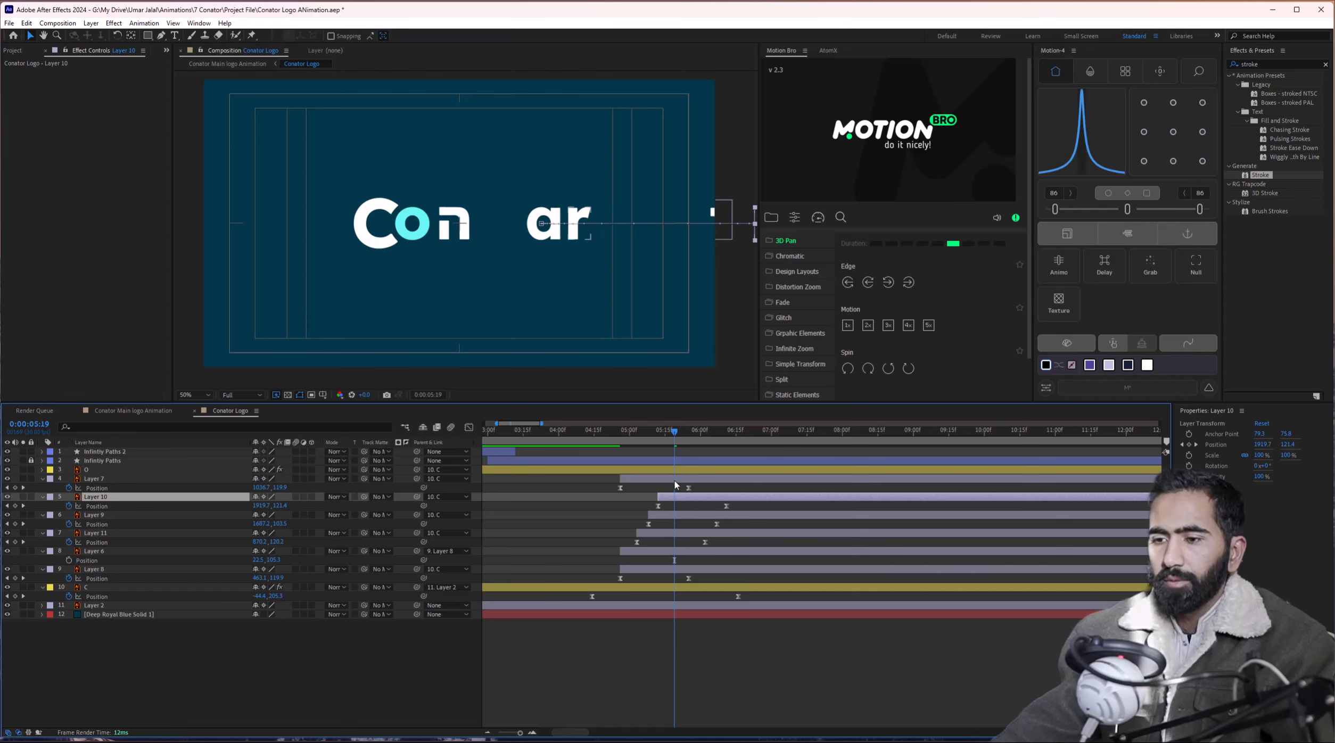
# Delay the r's layer, then shift all six 'nator' letter layers slightly earlier together.
pyautogui.moveTo(669, 486); pyautogui.dragTo(731, 482)
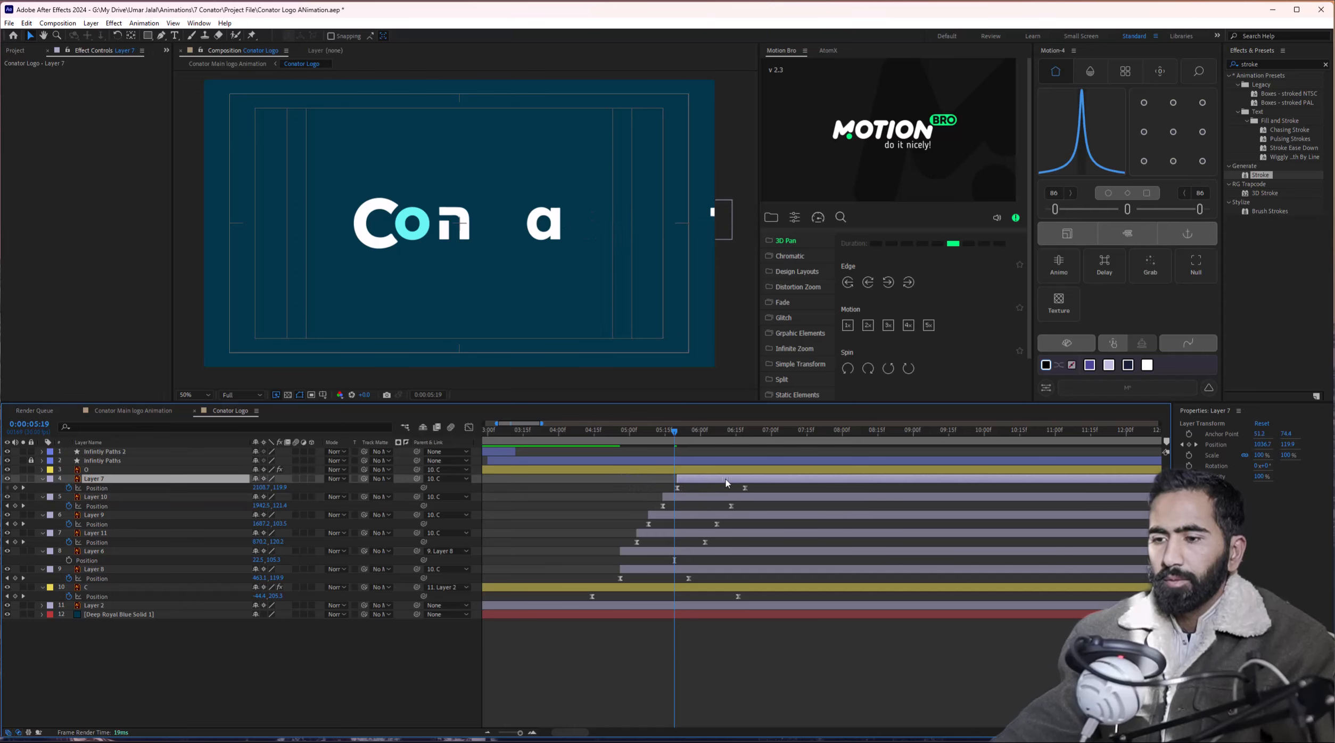
pyautogui.moveTo(666, 445); pyautogui.dragTo(616, 438)
pyautogui.press('space')
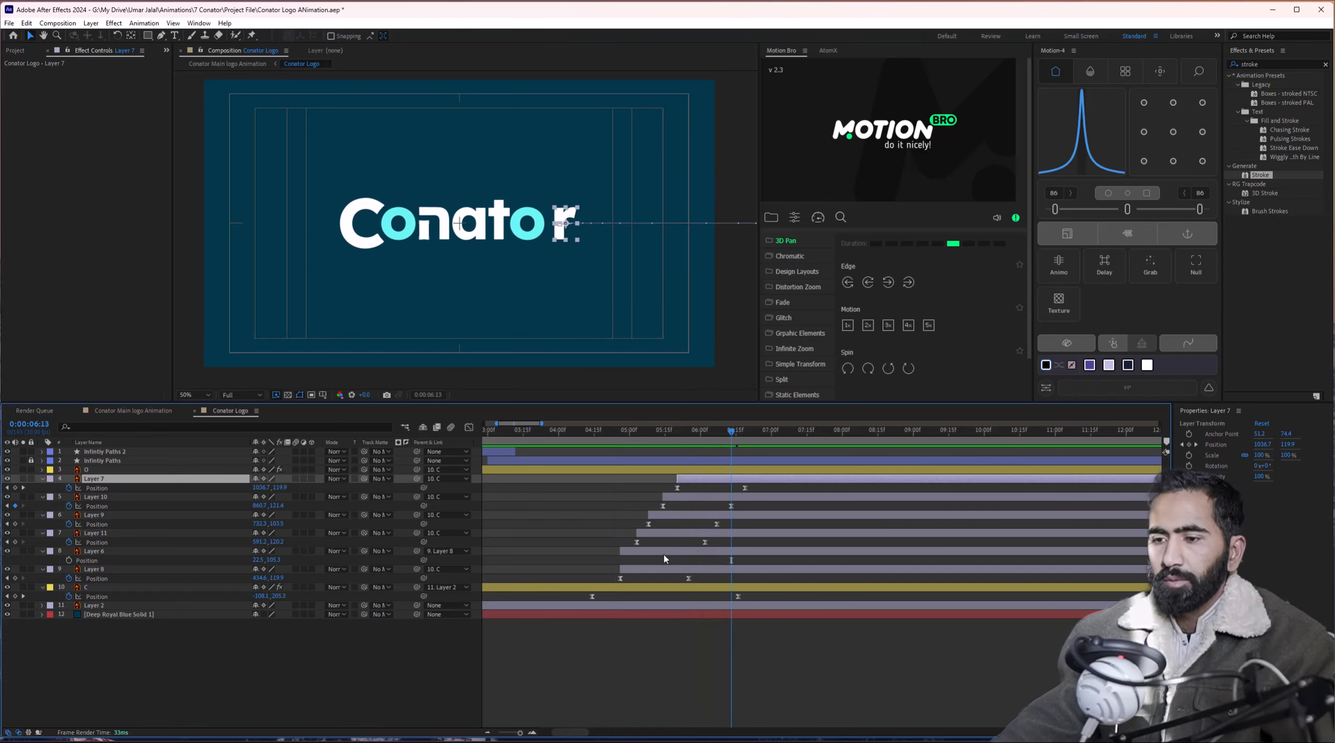
pyautogui.keyDown('shift'); pyautogui.click(664, 552); pyautogui.keyUp('shift')
pyautogui.keyDown('shift'); pyautogui.click(665, 568); pyautogui.keyUp('shift')
pyautogui.moveTo(694, 485); pyautogui.dragTo(672, 483)
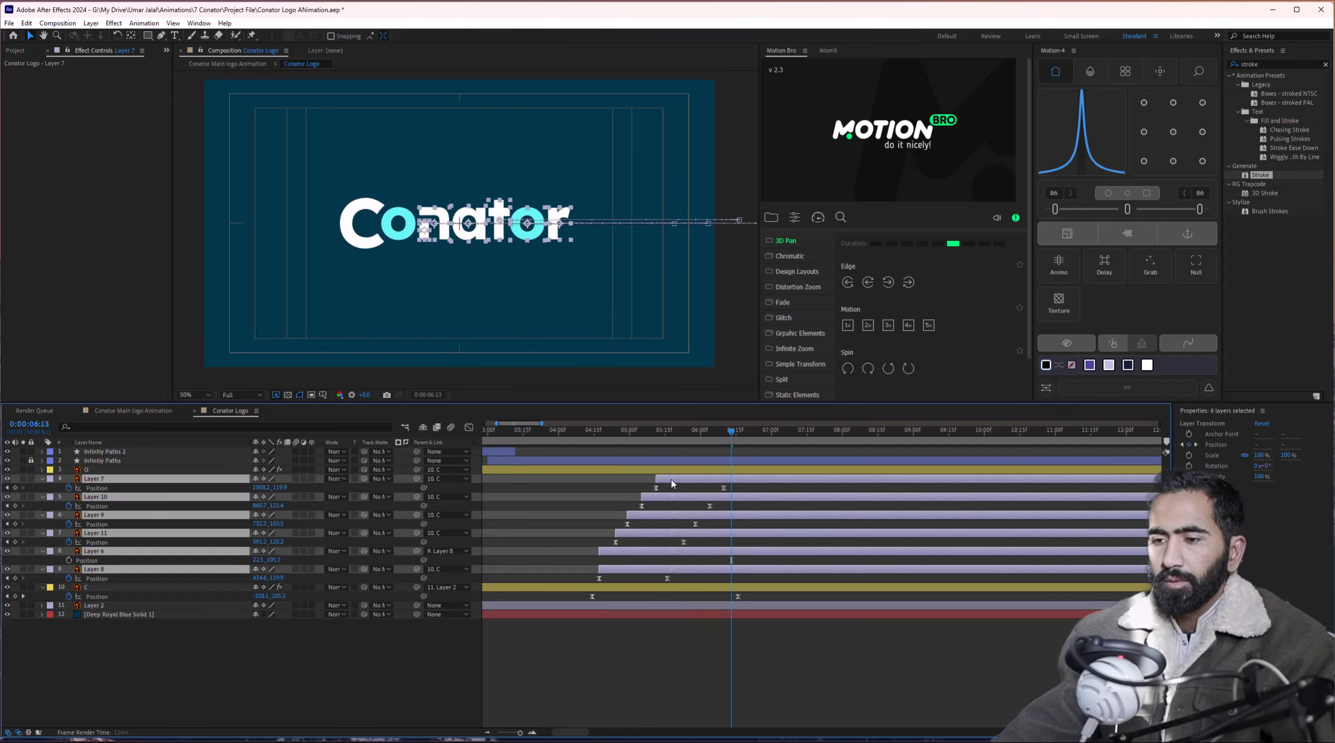
# Preview the staggered letter slide-in from 04:16, from 04:07, then from the start.
pyautogui.click(597, 432)
pyautogui.press('space')
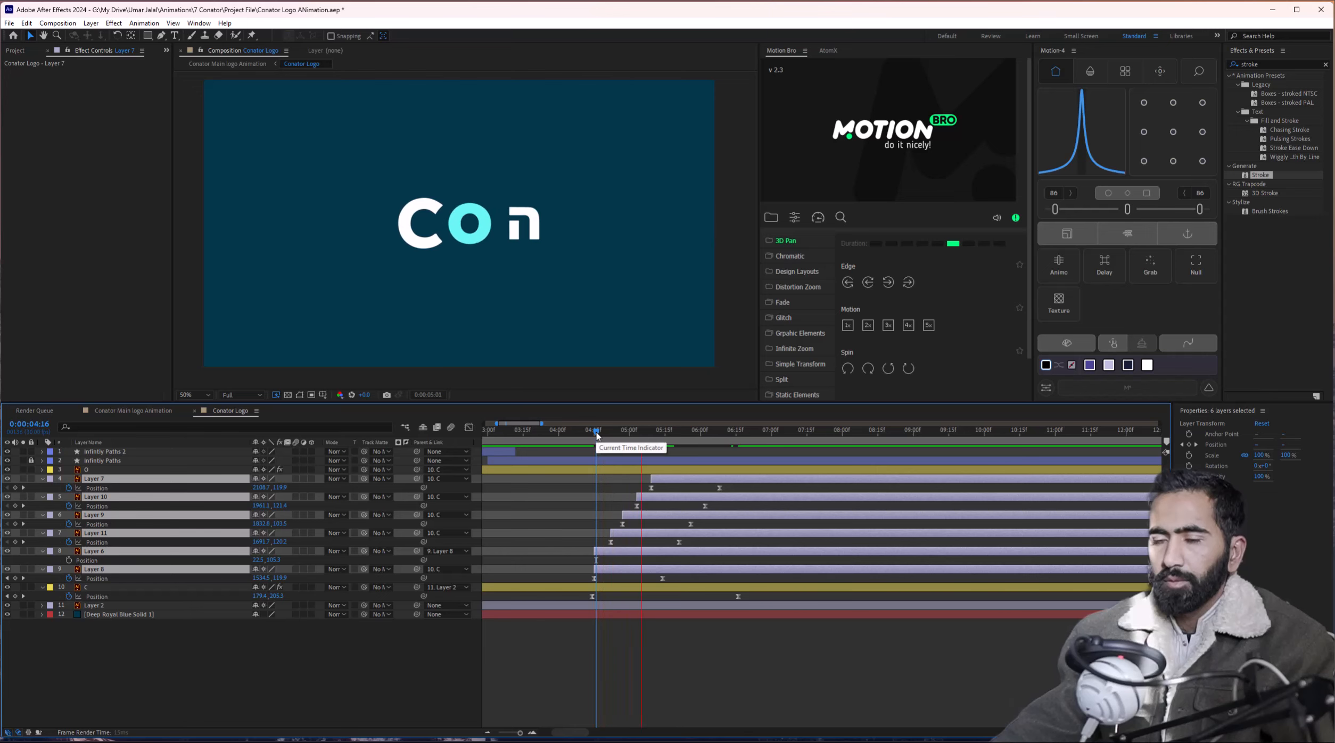
pyautogui.moveTo(596, 433); pyautogui.dragTo(575, 434)
pyautogui.press('space')
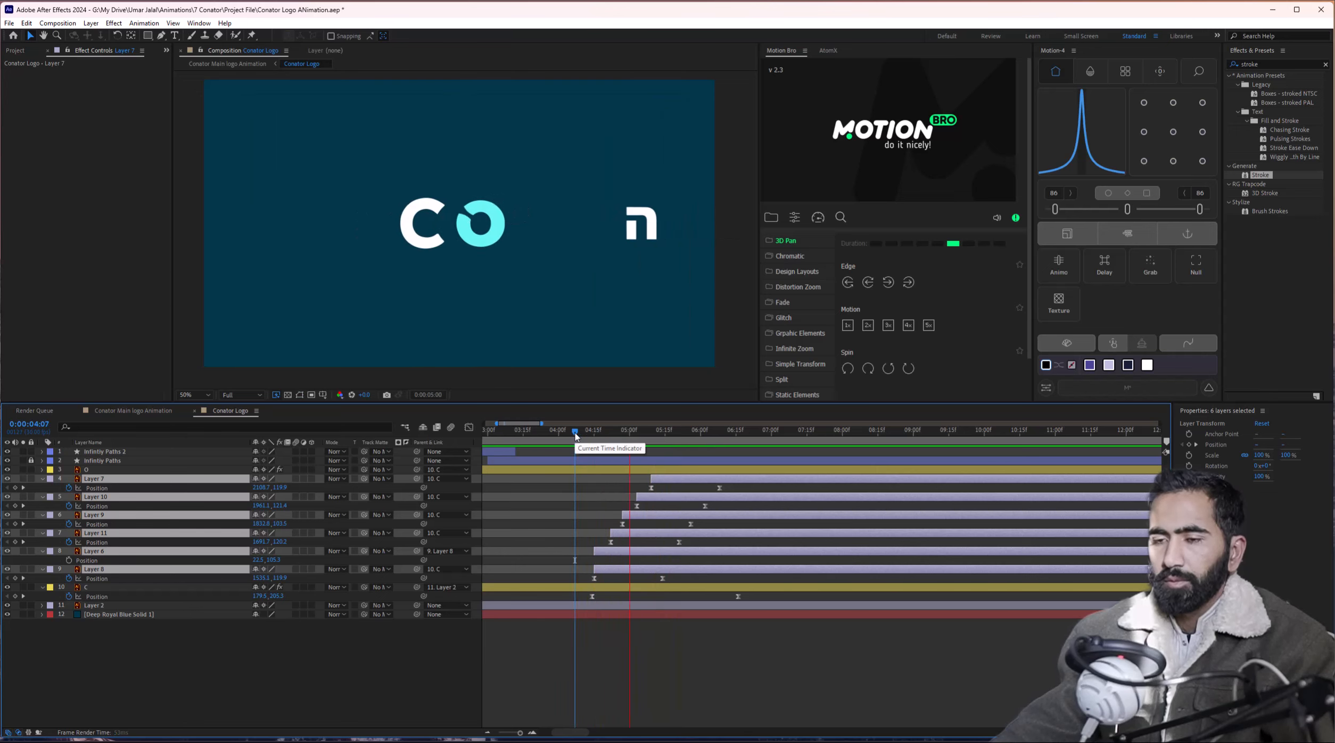
pyautogui.press('space')
pyautogui.scroll(-1, 608, 522)
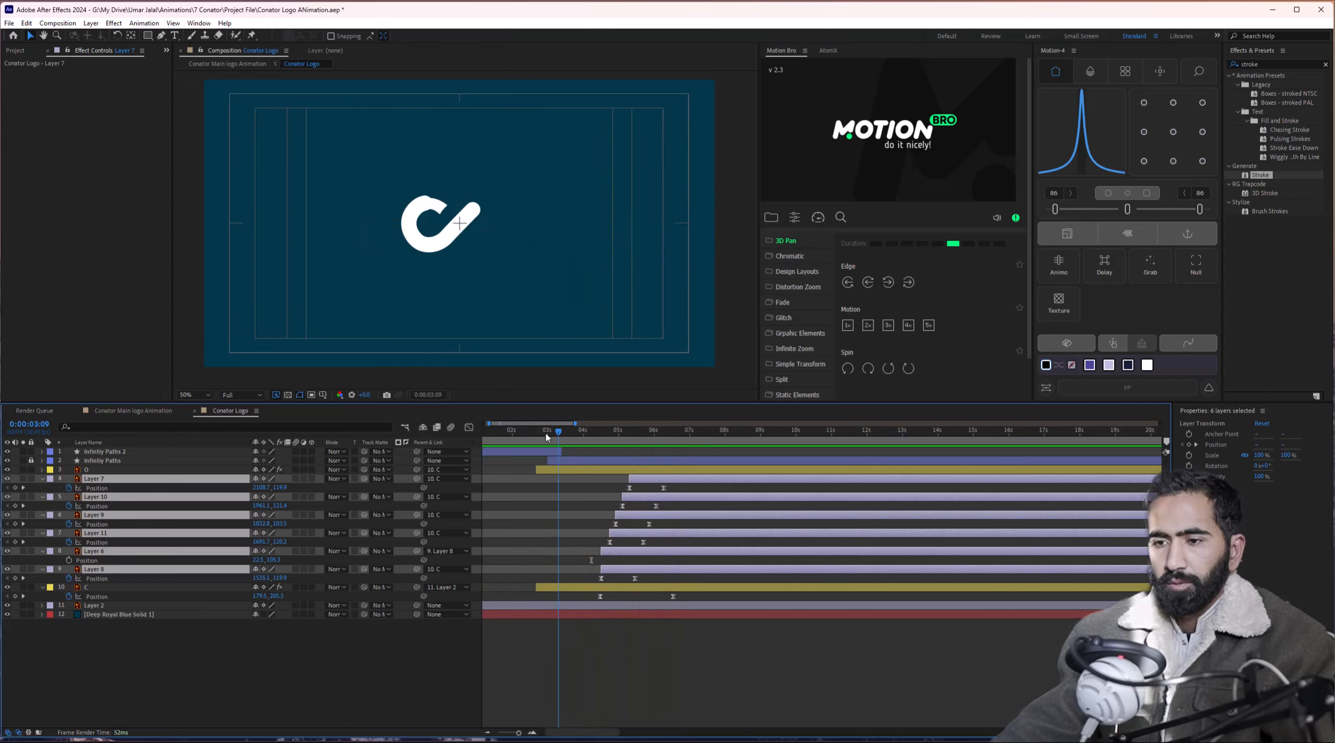
pyautogui.moveTo(547, 438); pyautogui.dragTo(488, 440)
pyautogui.scroll(-2, 564, 564)
pyautogui.press('space')
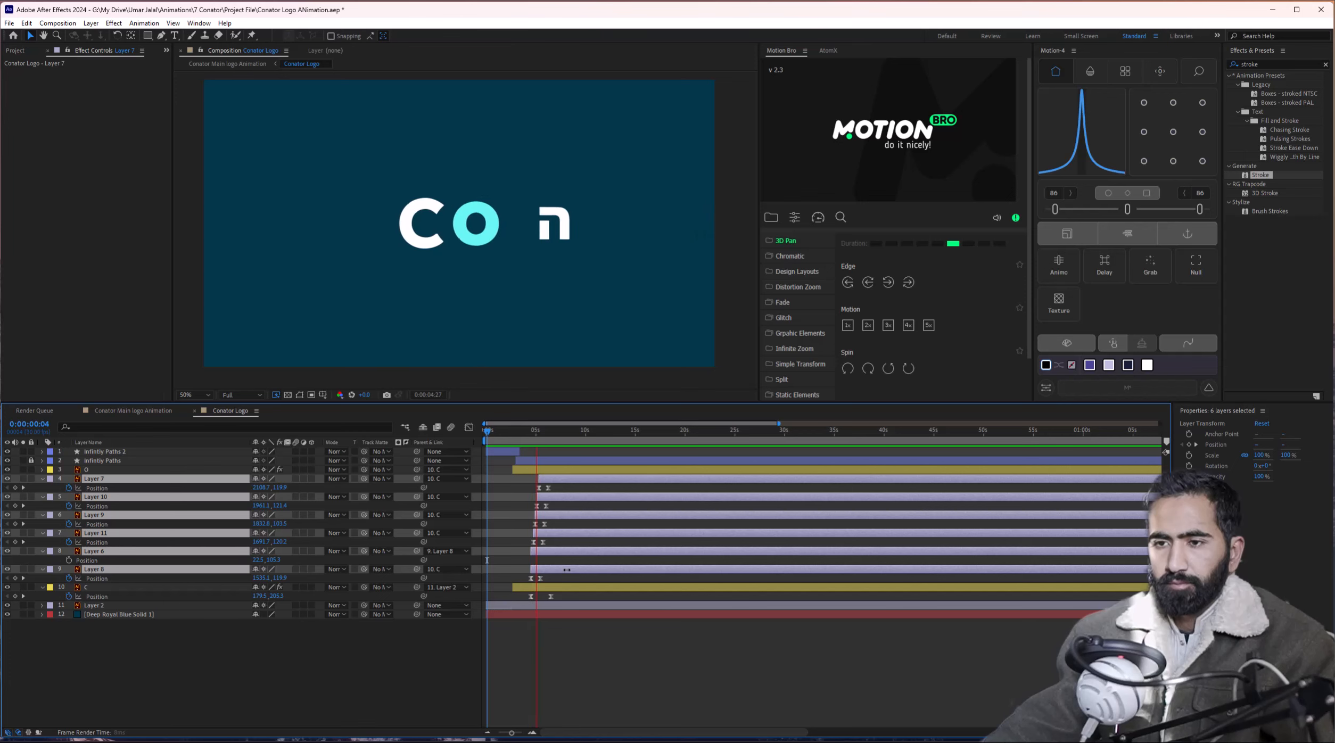
pyautogui.press('space')
pyautogui.scroll(3, 585, 602)
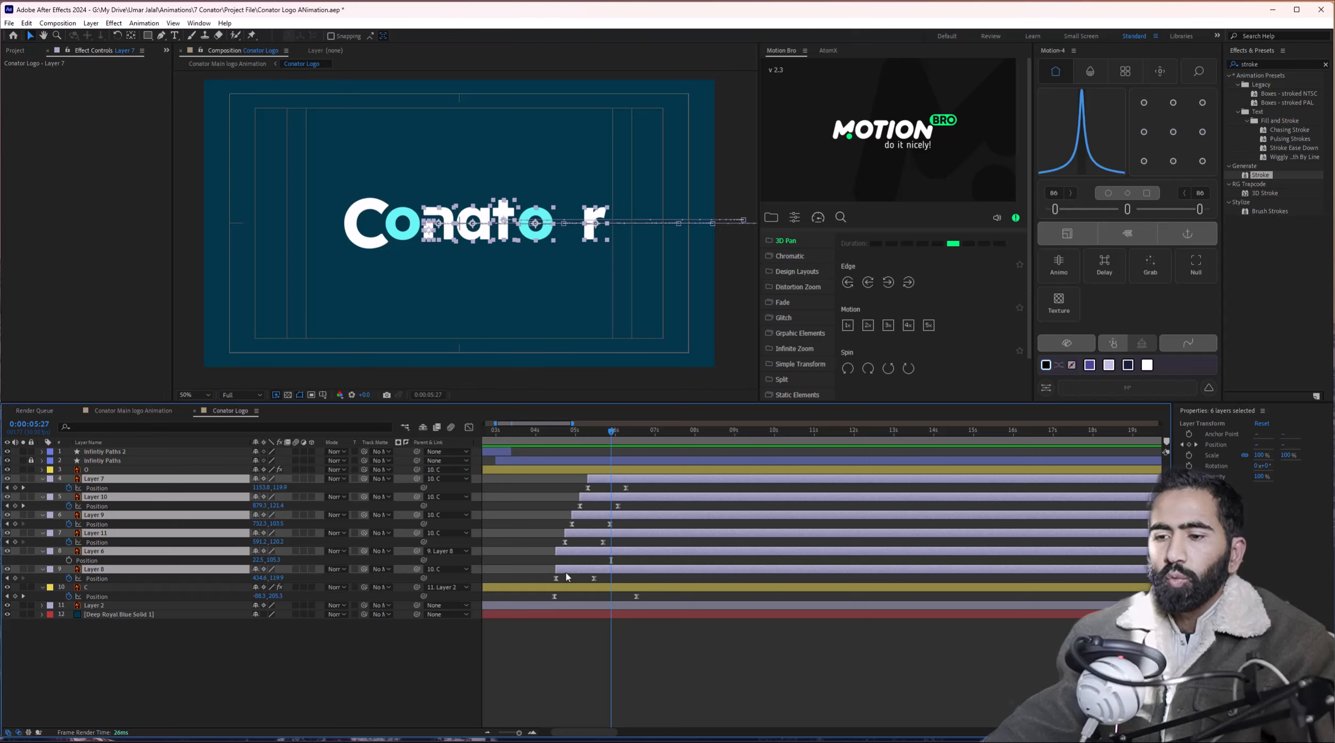
# Retime layer C's Position keyframes slightly earlier and preview the result from 04:26.
pyautogui.moveTo(568, 577); pyautogui.dragTo(589, 597)
pyautogui.click(554, 597)
pyautogui.click(588, 434)
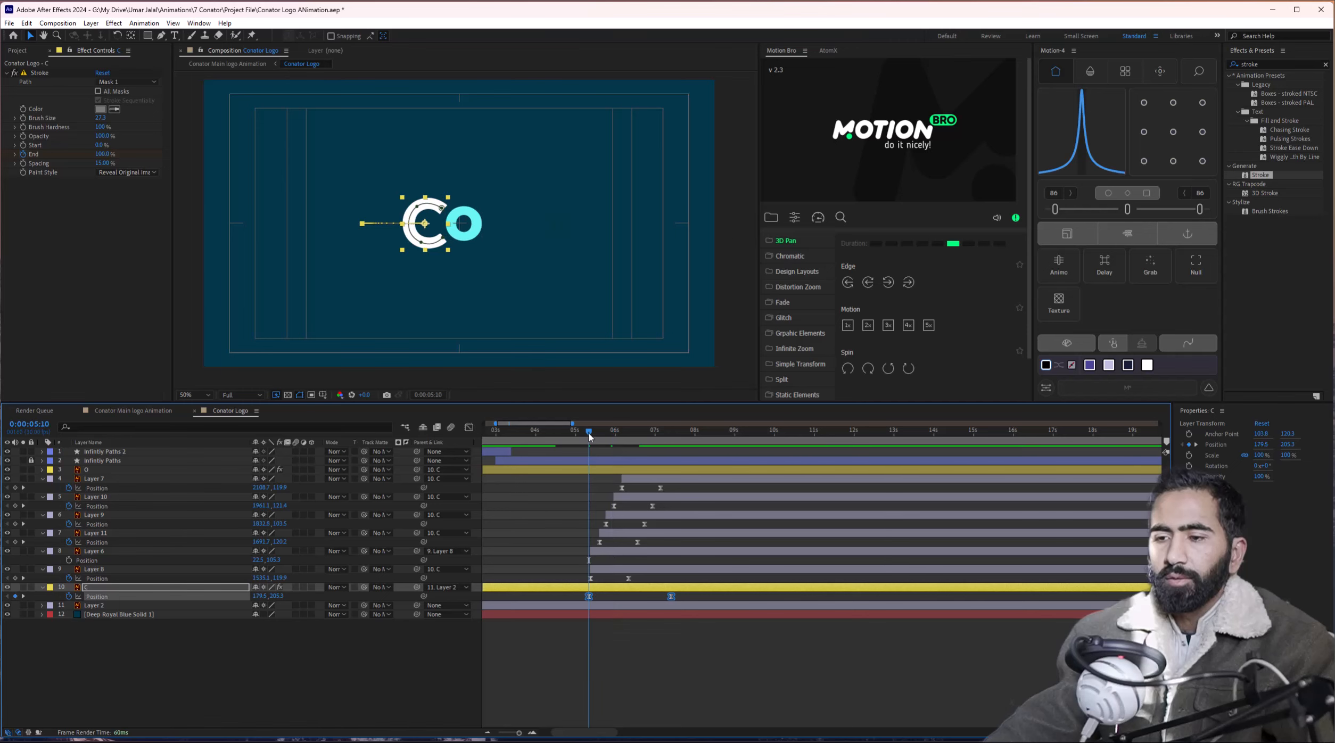
pyautogui.press('space')
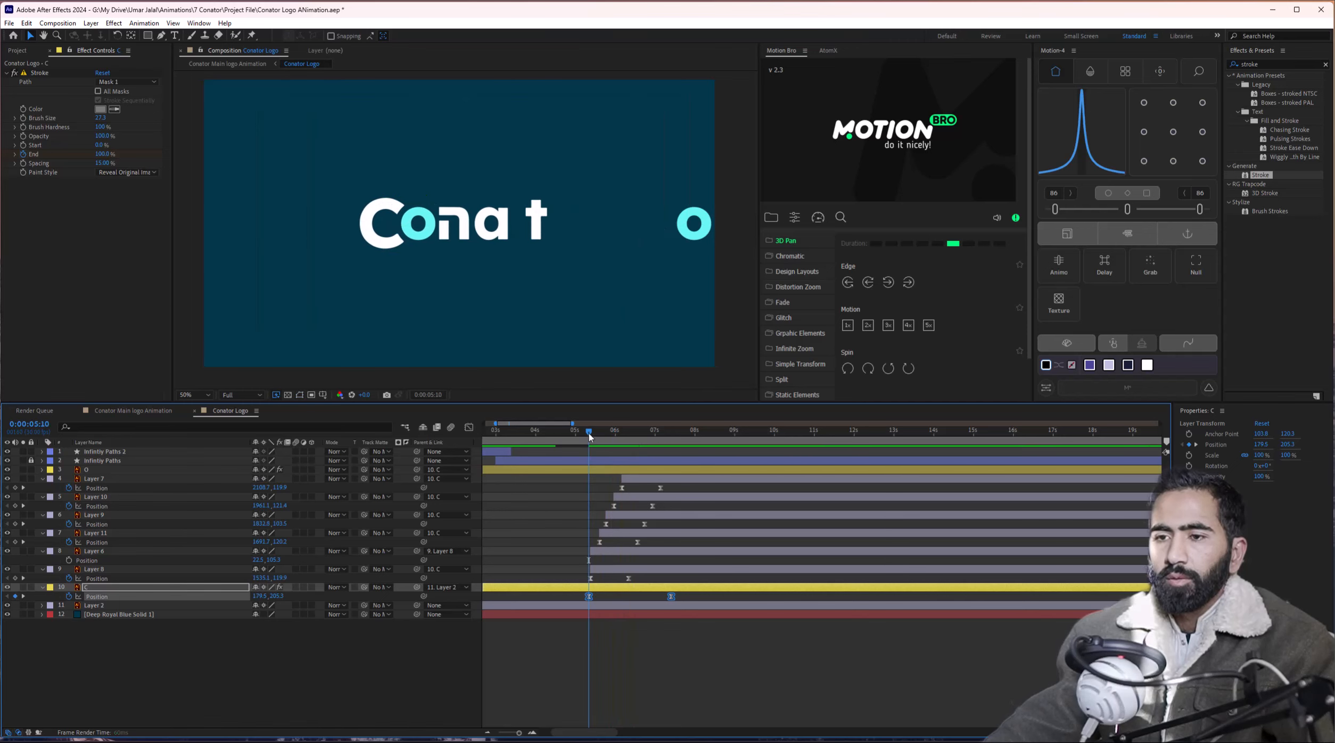
pyautogui.press('space')
pyautogui.moveTo(588, 597); pyautogui.dragTo(572, 599)
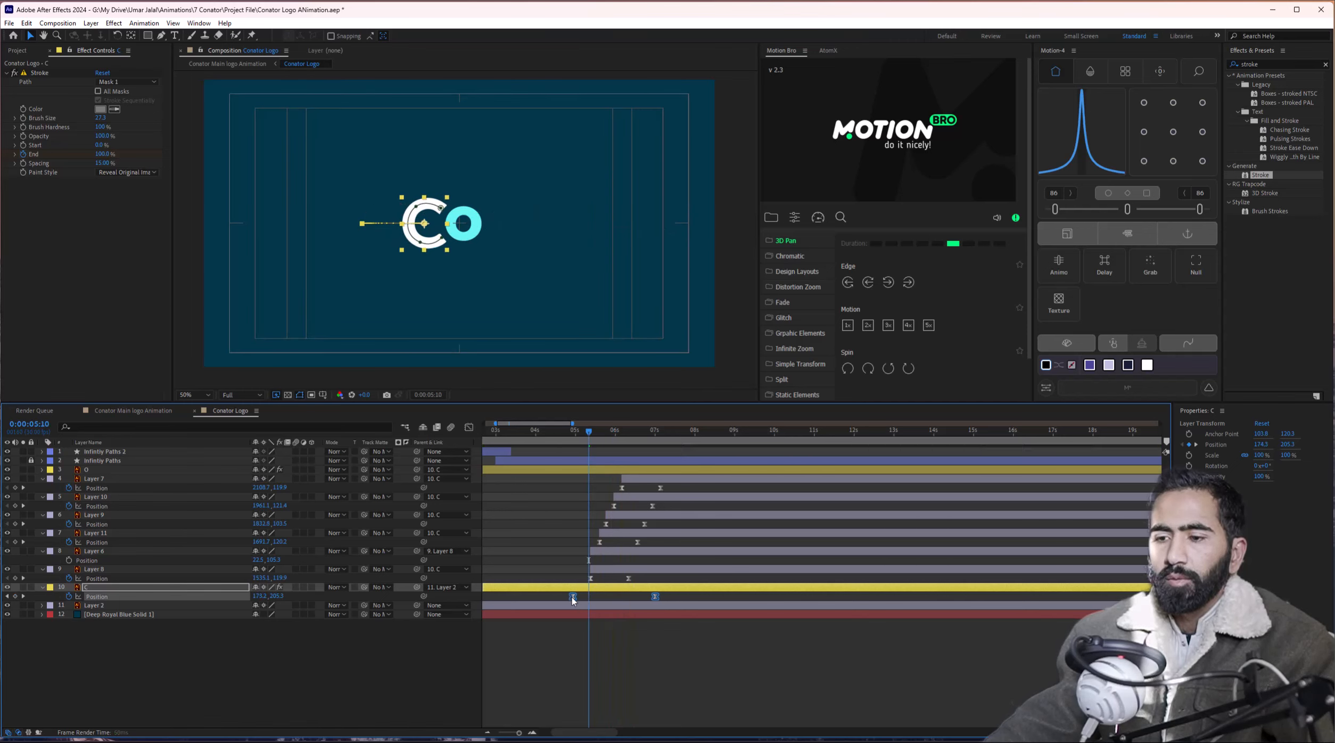
pyautogui.click(571, 432)
pyautogui.press('space')
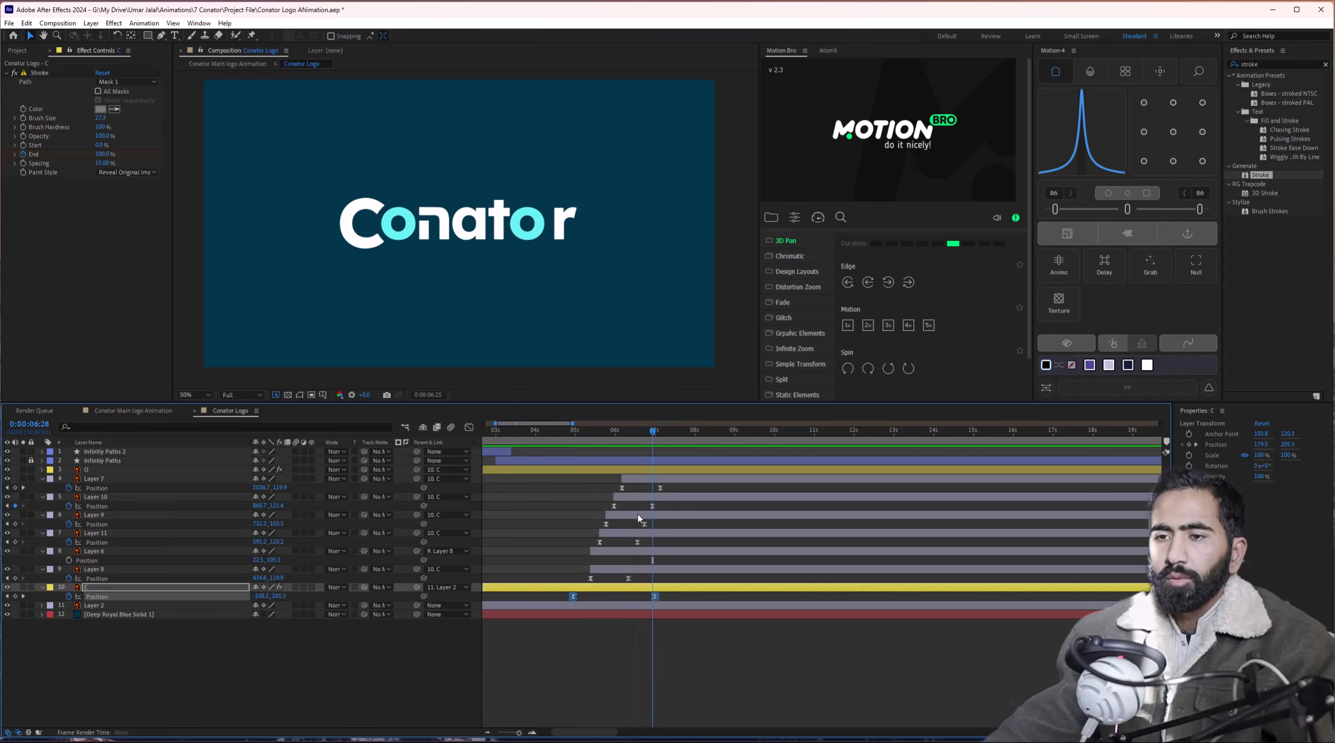
pyautogui.press('space')
# Nudge the six letter layers' timing earlier, then slightly later, and review from 04:14.
pyautogui.moveTo(676, 494); pyautogui.dragTo(626, 582)
pyautogui.moveTo(660, 488); pyautogui.dragTo(624, 480)
pyautogui.hotkey('ctrl', 'z')
pyautogui.keyDown('ctrl'); pyautogui.click(609, 553); pyautogui.keyUp('ctrl')
pyautogui.click(578, 431)
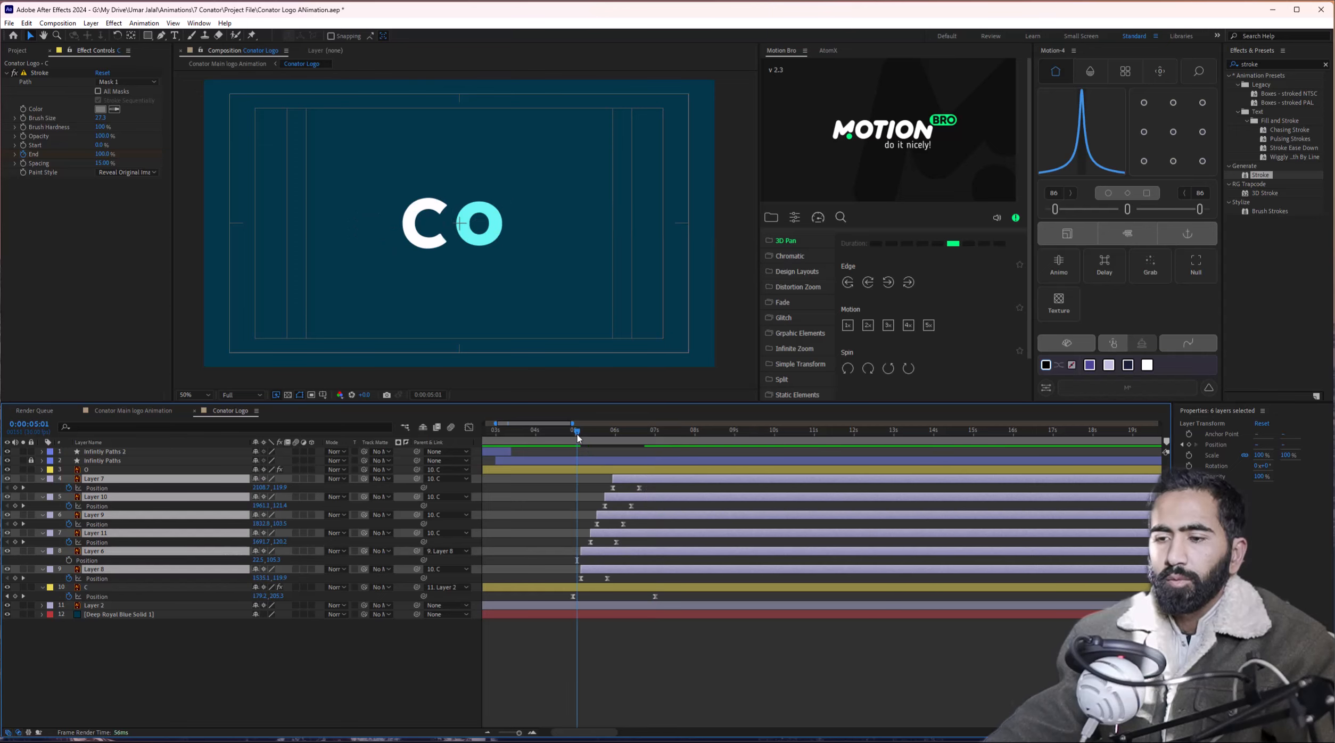
pyautogui.press('space')
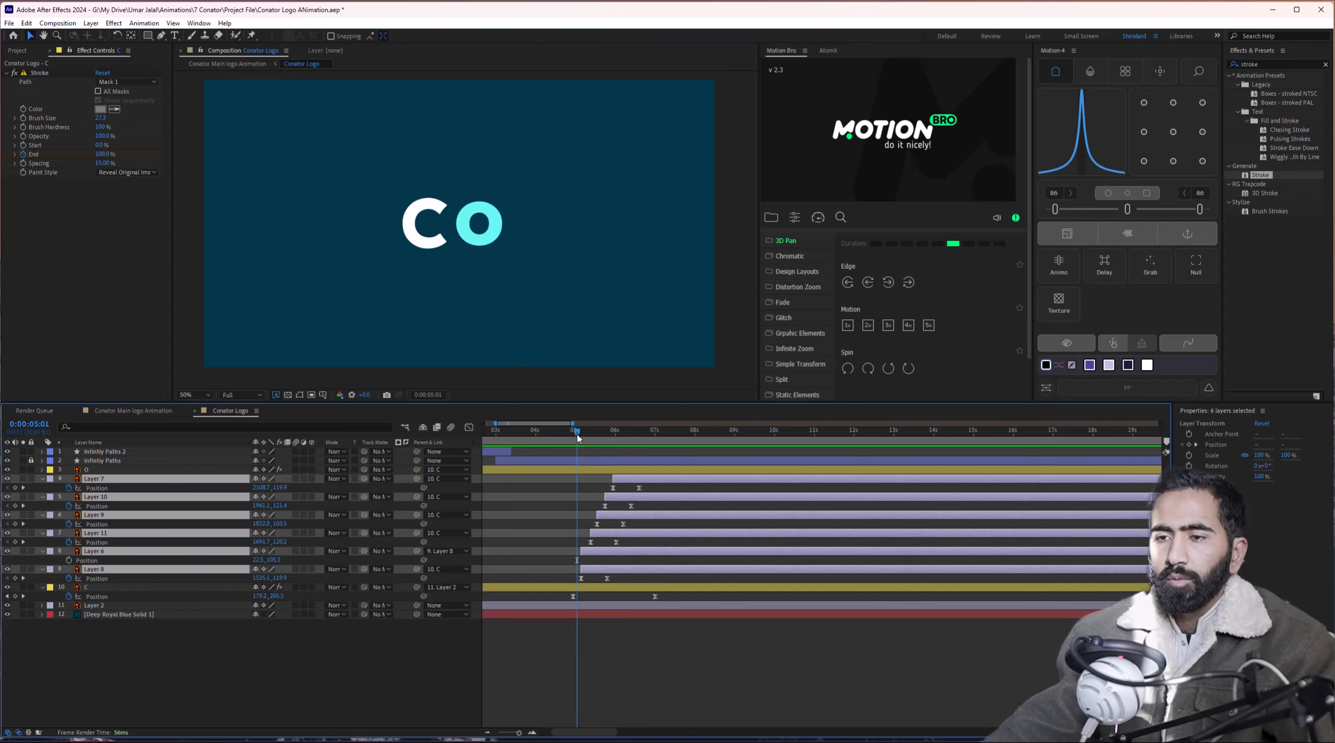
pyautogui.press('space')
pyautogui.moveTo(632, 480); pyautogui.dragTo(643, 480)
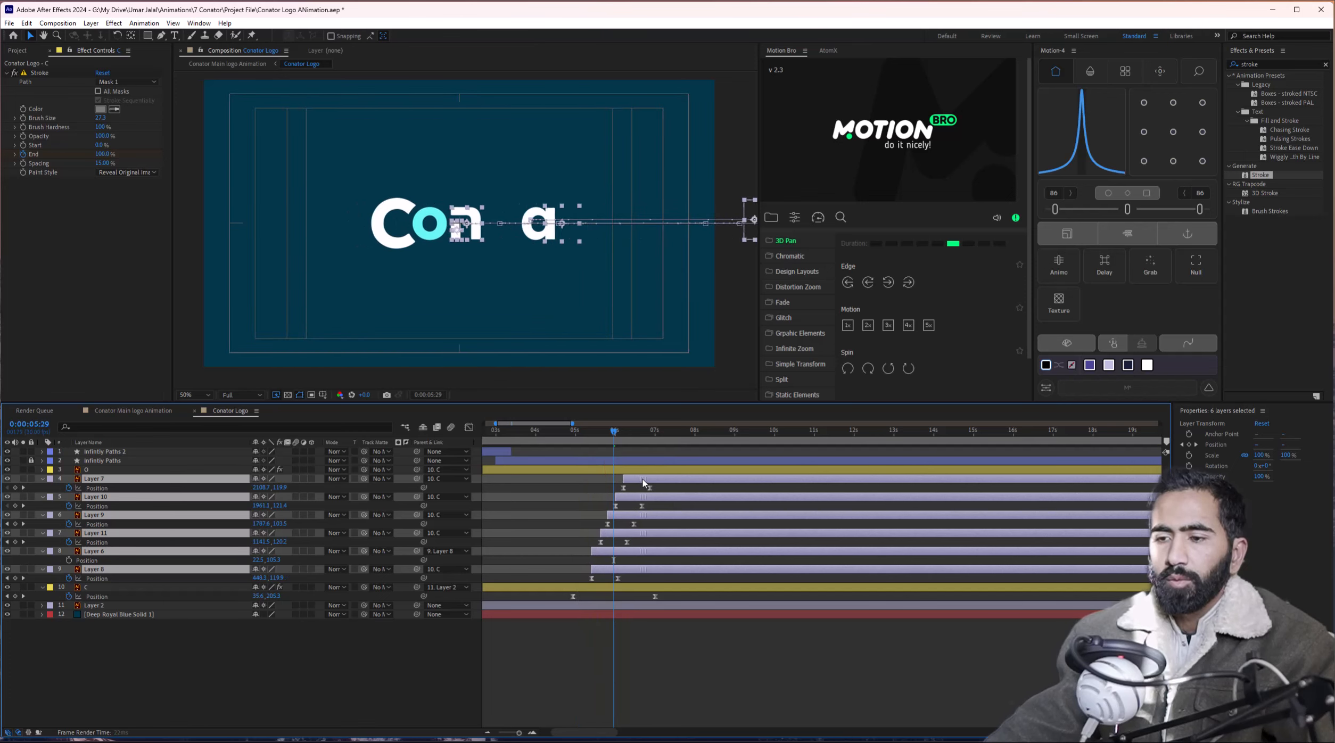
pyautogui.press('space')
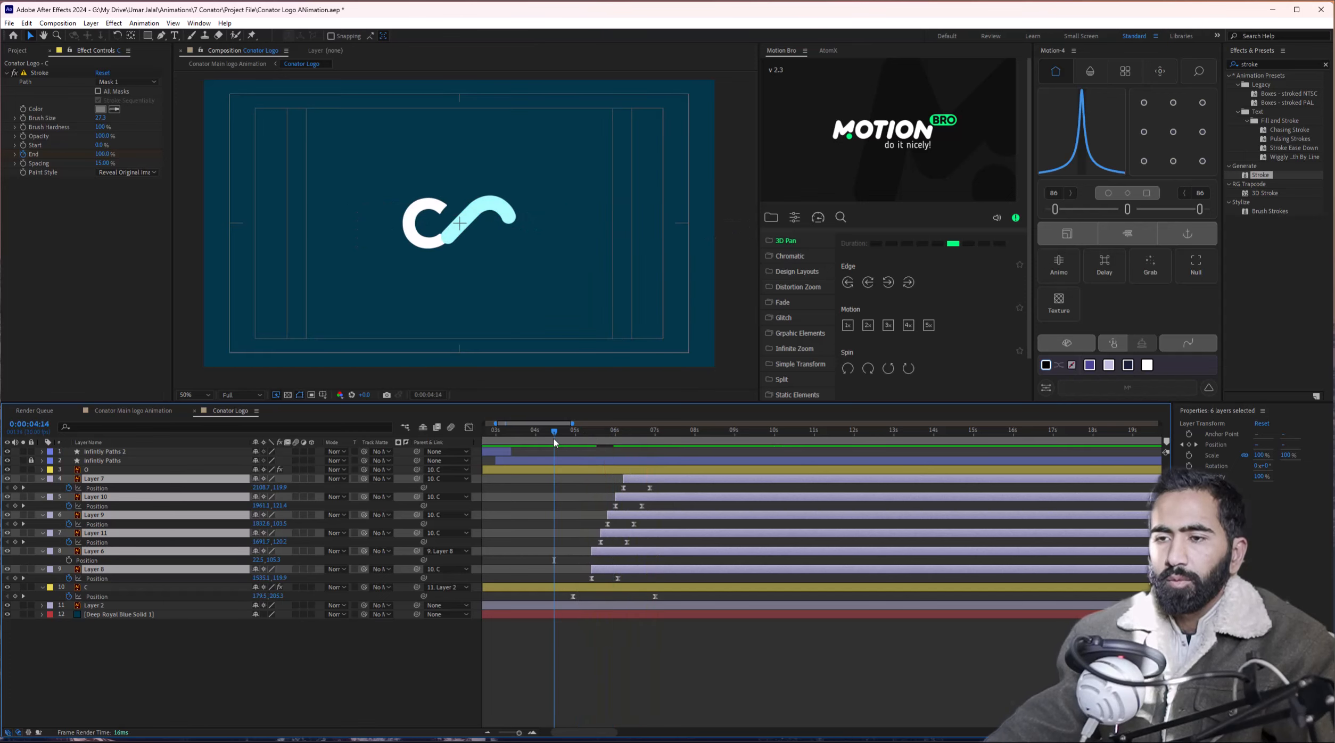
pyautogui.click(554, 440)
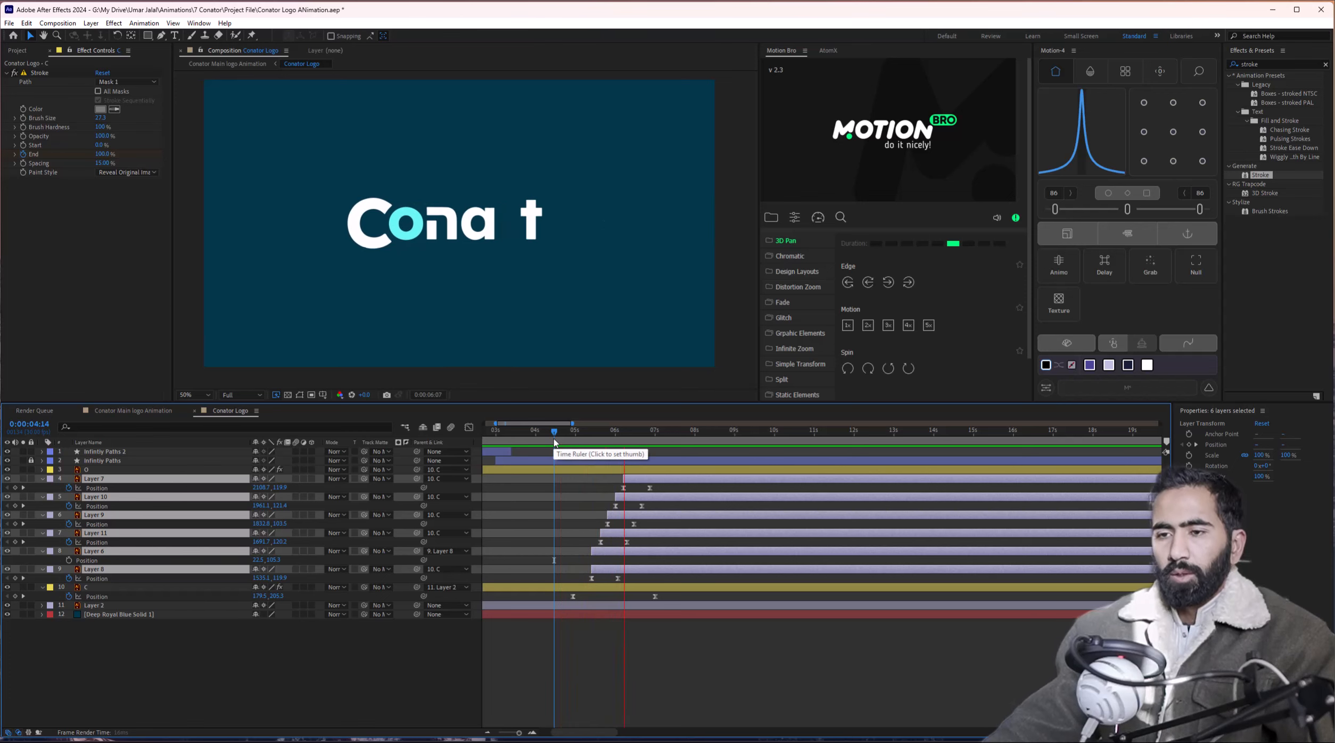
pyautogui.press('space')
# Play the full logo animation from the first frame, ending at 05:10 where C and o appear.
pyautogui.moveTo(509, 355); pyautogui.dragTo(533, 360)
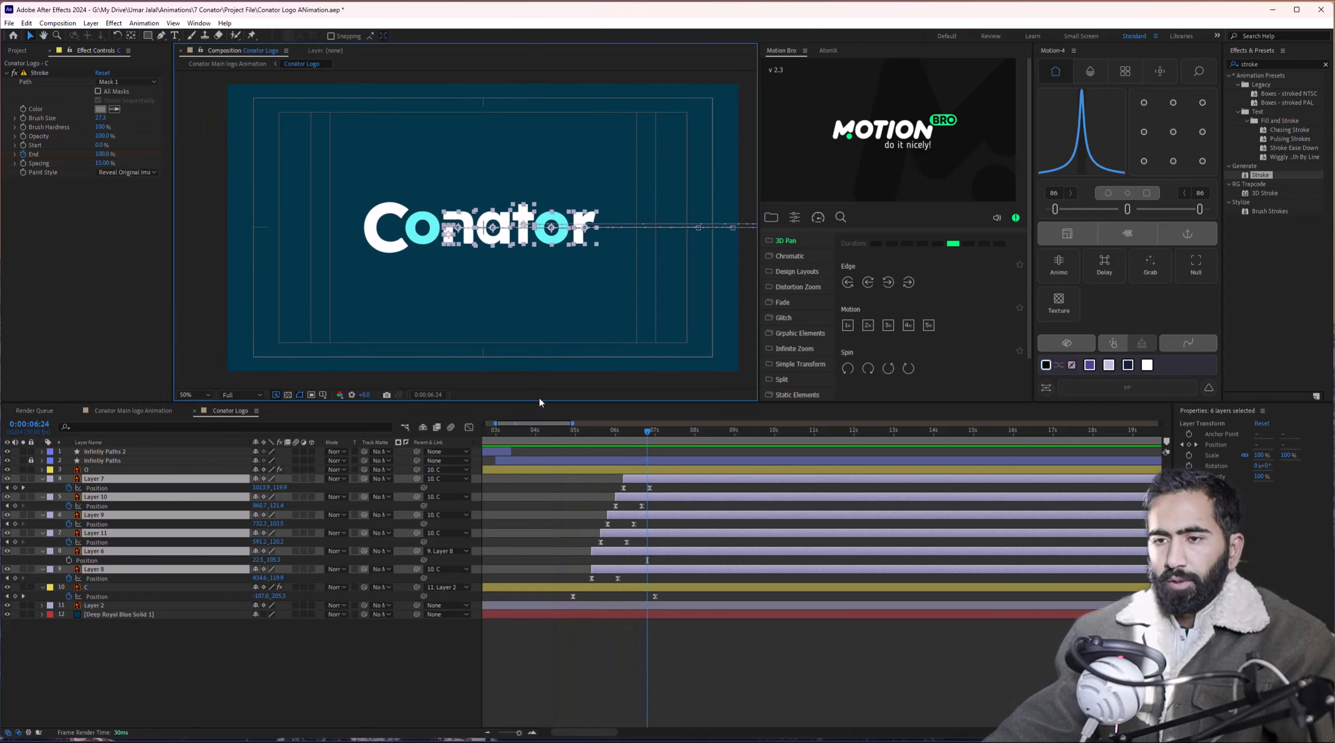
pyautogui.scroll(-1, 551, 533)
pyautogui.press('Home')
pyautogui.press('space')
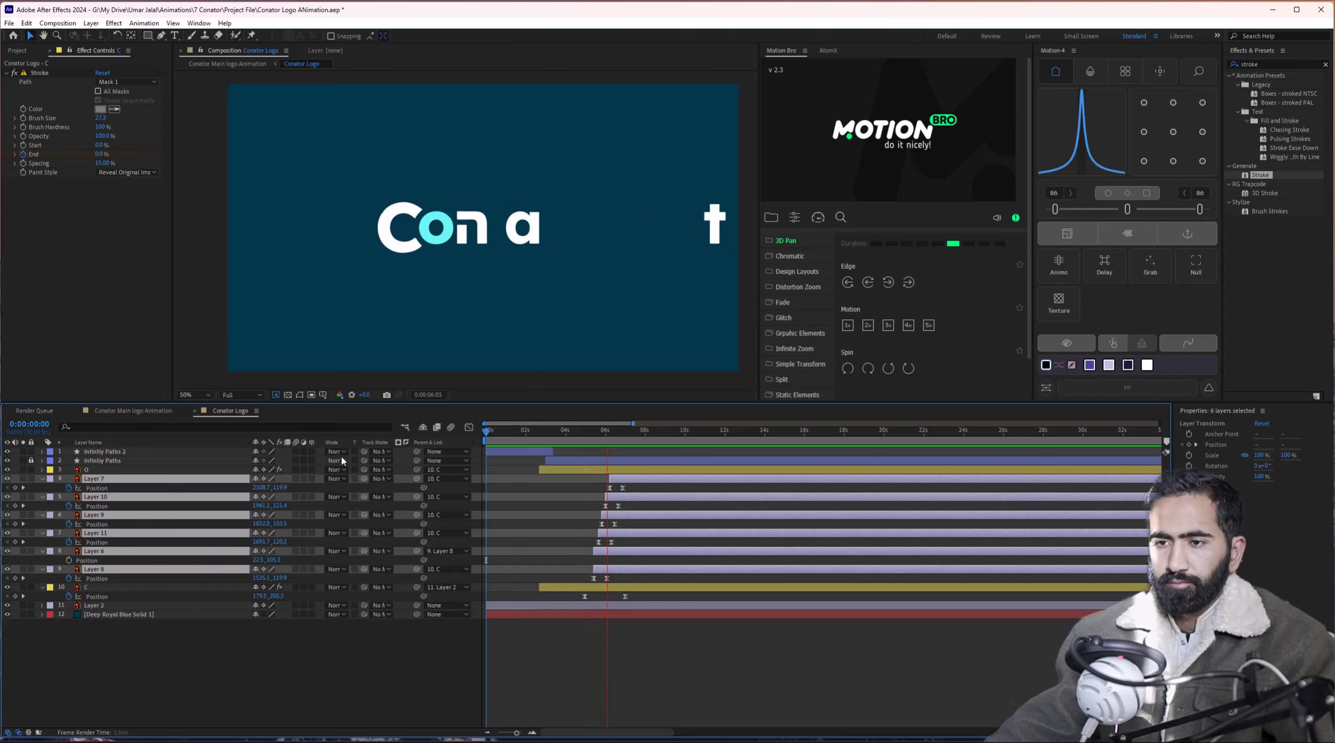
pyautogui.press('space')
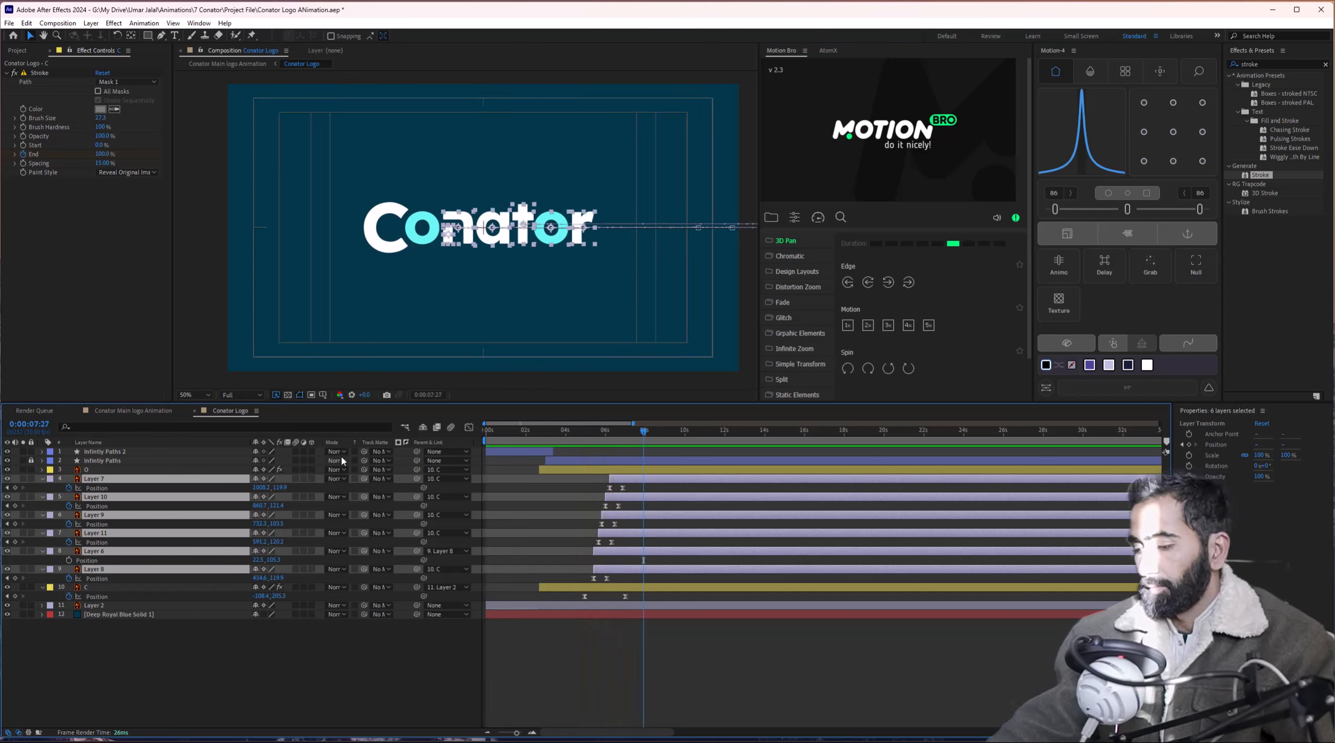
pyautogui.moveTo(539, 439); pyautogui.dragTo(488, 442)
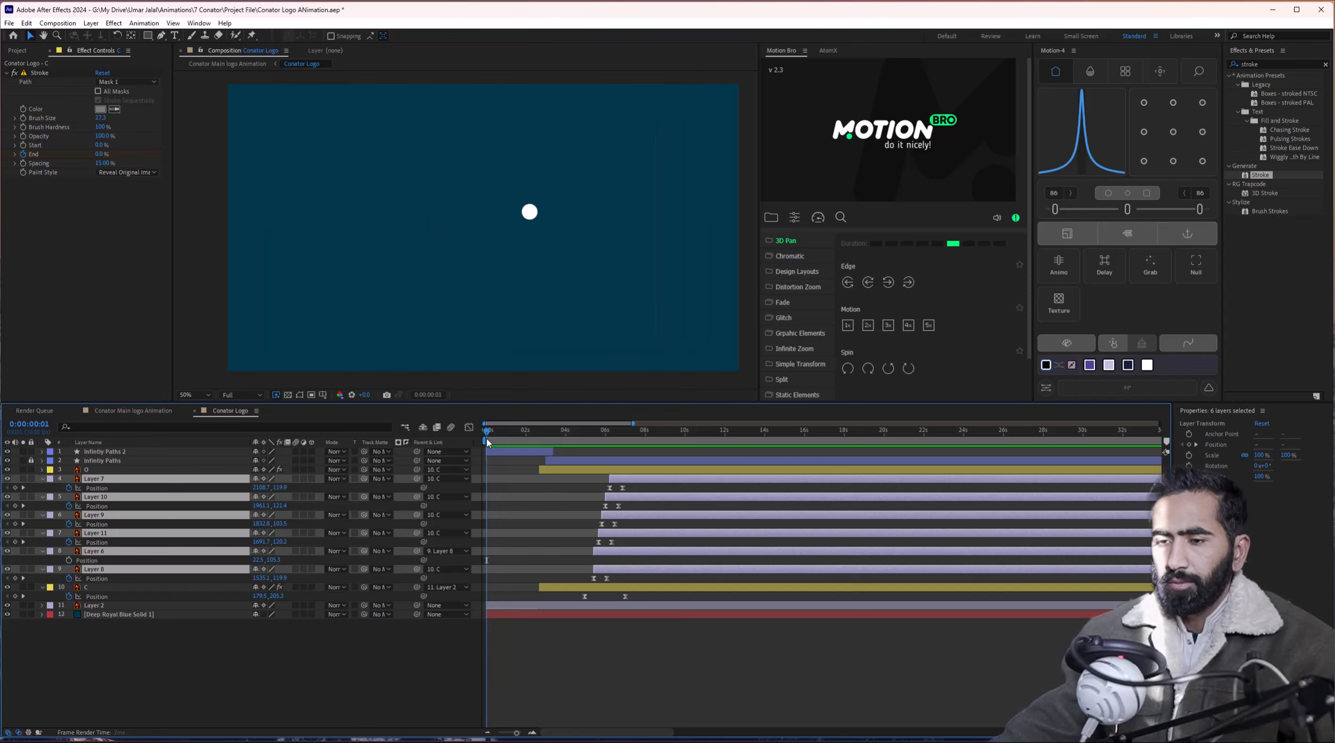
pyautogui.press('space')
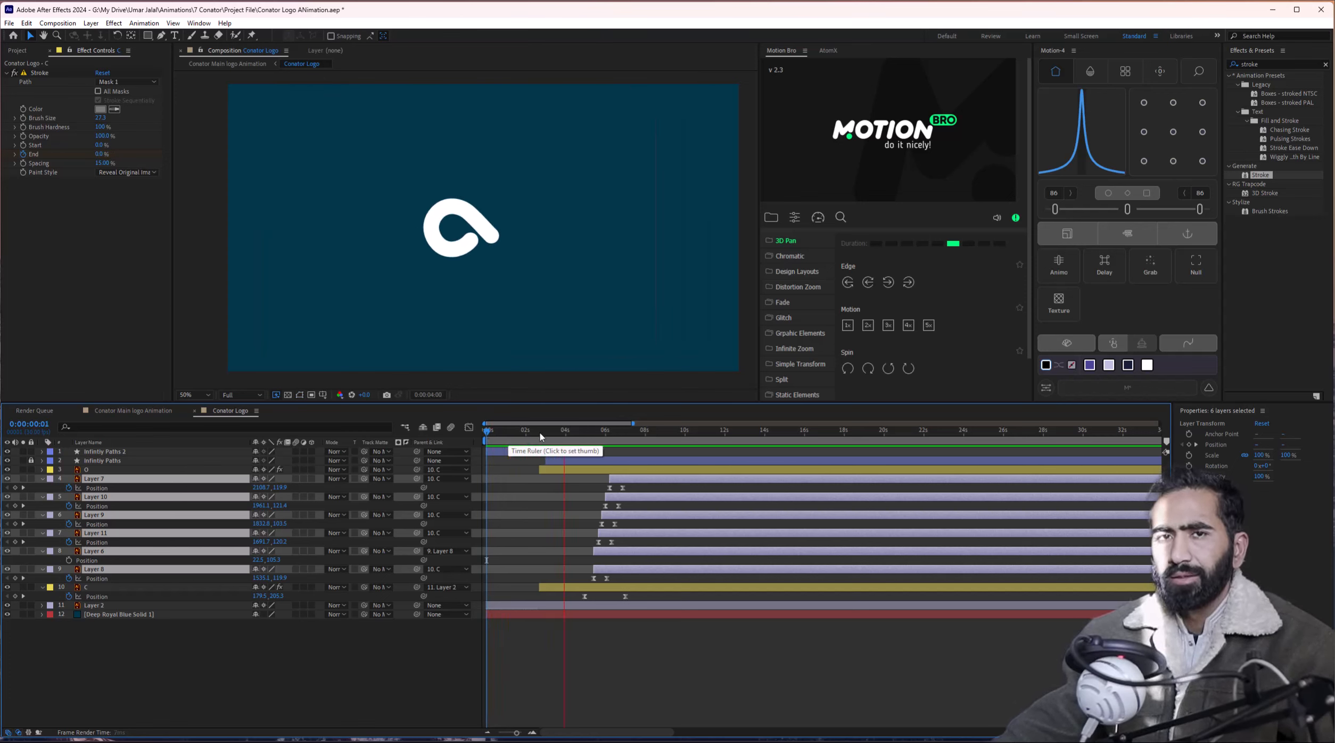
pyautogui.moveTo(539, 437)
pyautogui.mouseDown()
pyautogui.moveTo(593, 437)
pyautogui.moveTo(550, 437)
pyautogui.moveTo(562, 437)
pyautogui.mouseUp()
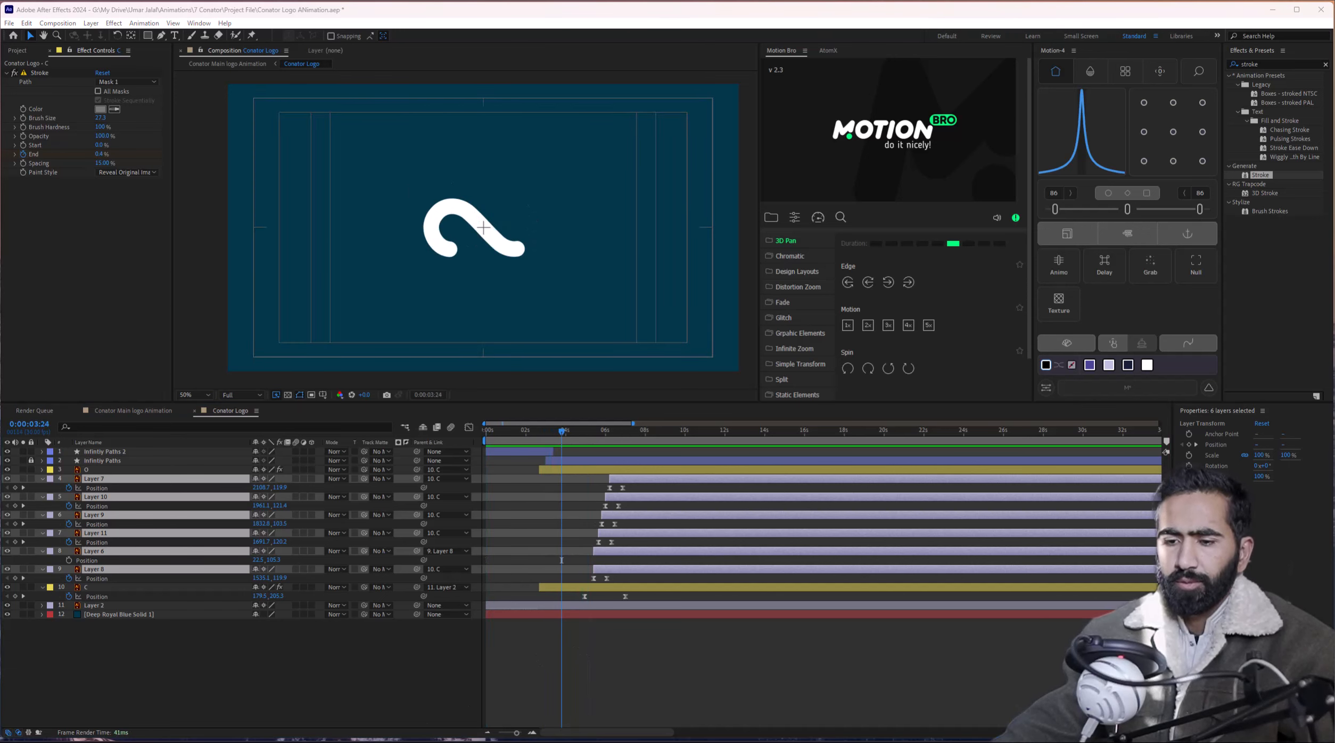
# Check the Illustrator logo file, then close the Conator Logo.jpg reference image and its folder.
pyautogui.click(358, 734)
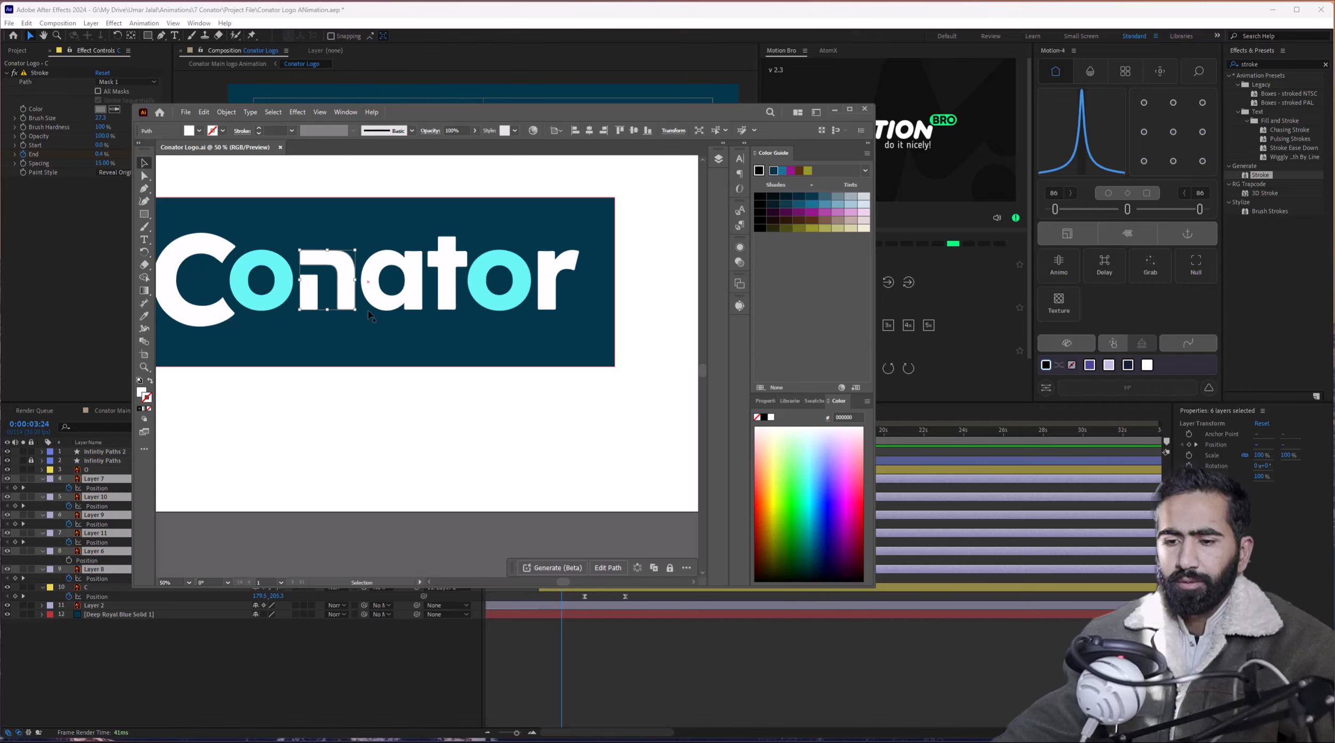
pyautogui.click(372, 441)
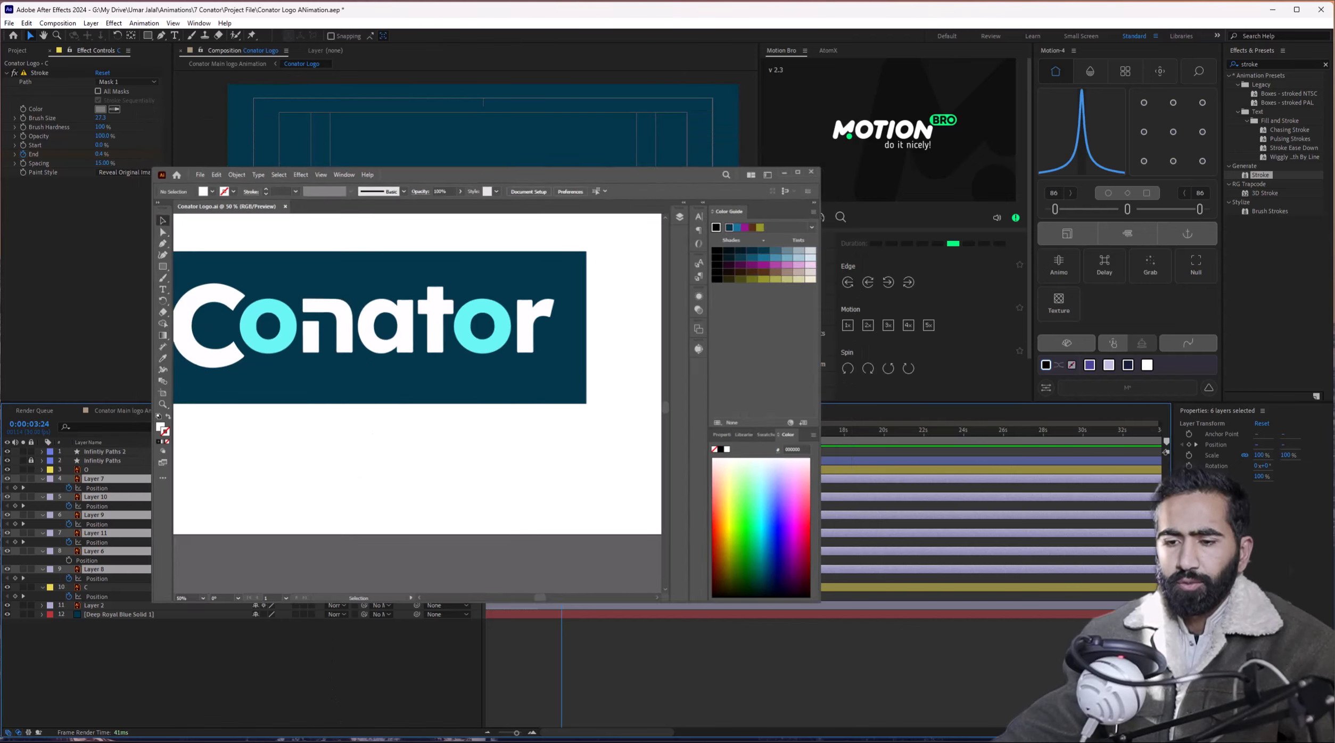
pyautogui.click(339, 737)
pyautogui.hotkey('alt', 'Tab')
pyautogui.press('Return')
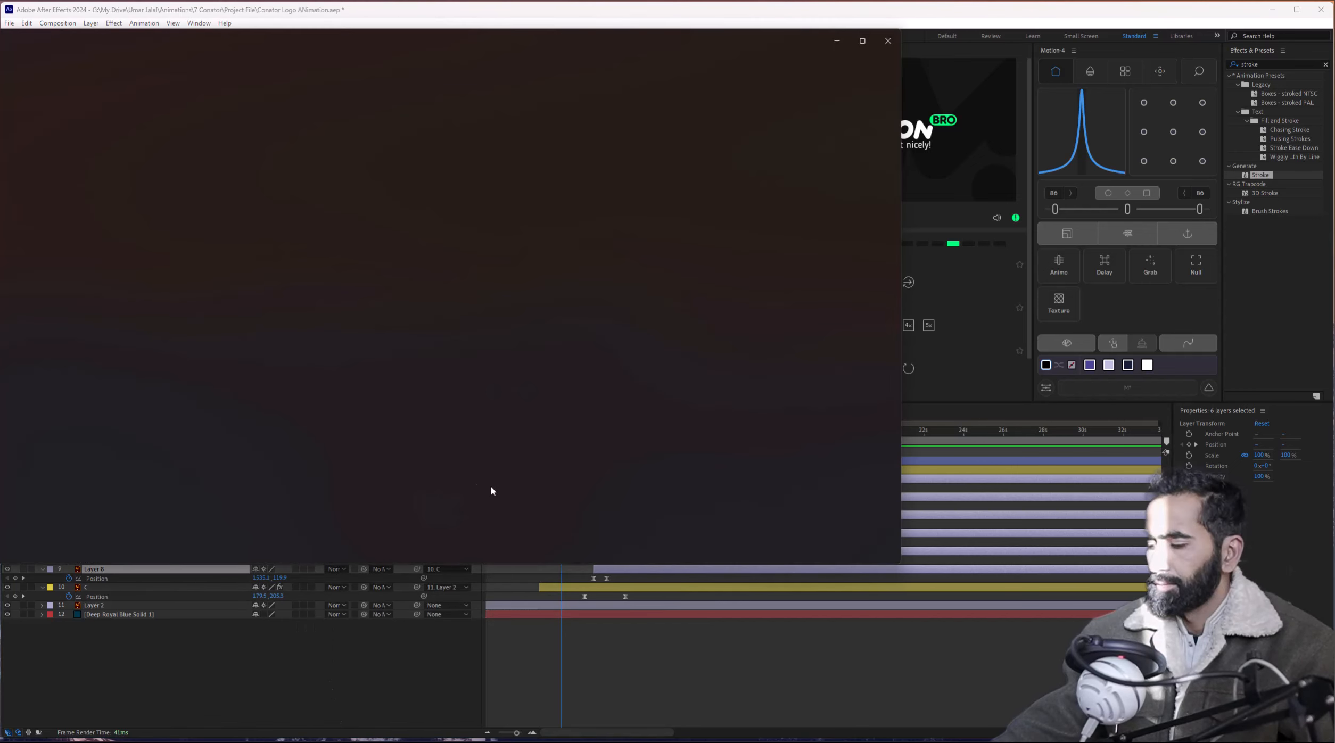
pyautogui.moveTo(323, 39); pyautogui.dragTo(474, 50)
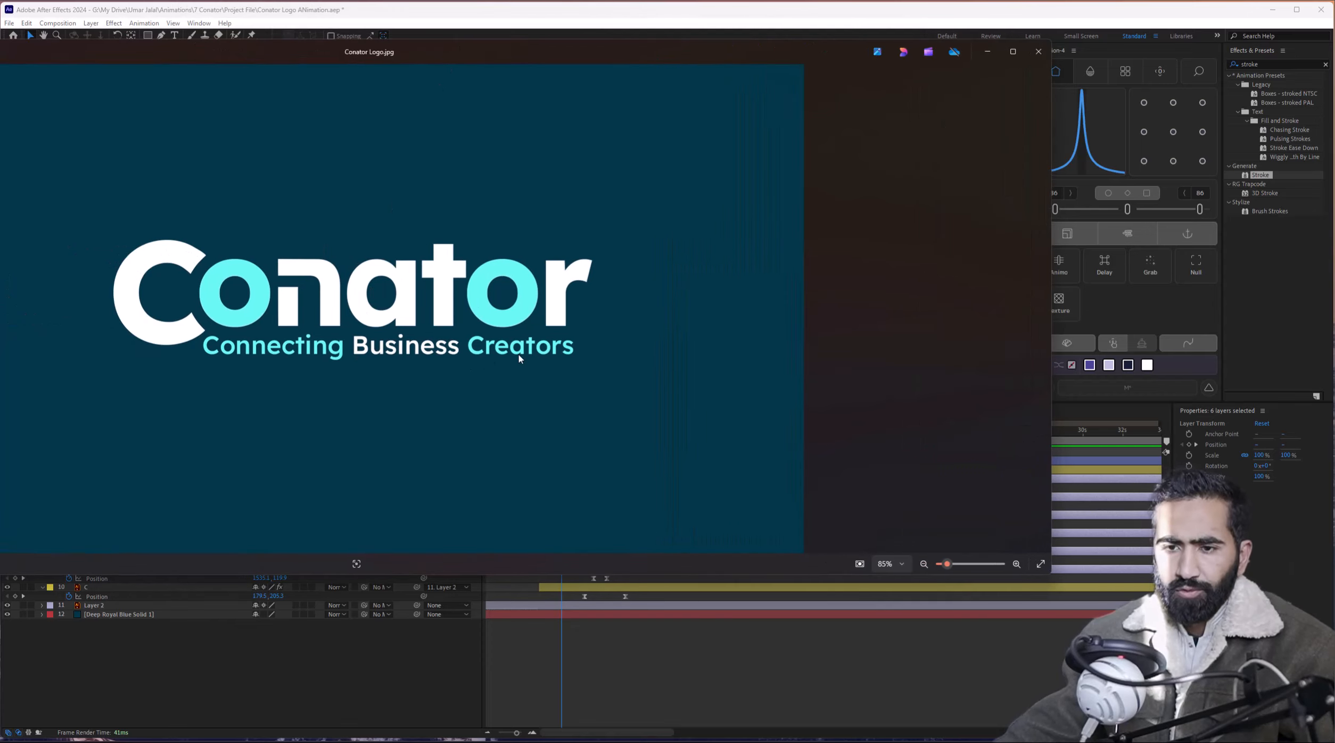
pyautogui.click(1040, 52)
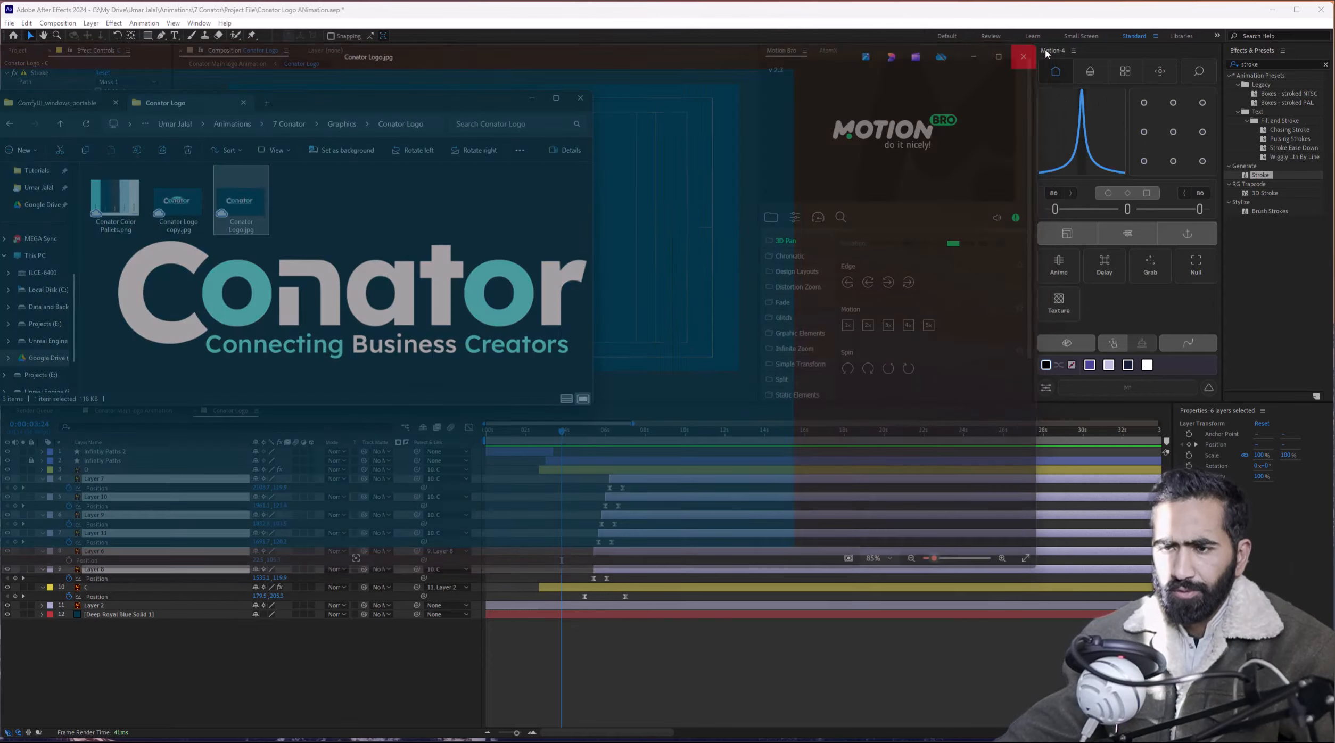
pyautogui.click(532, 100)
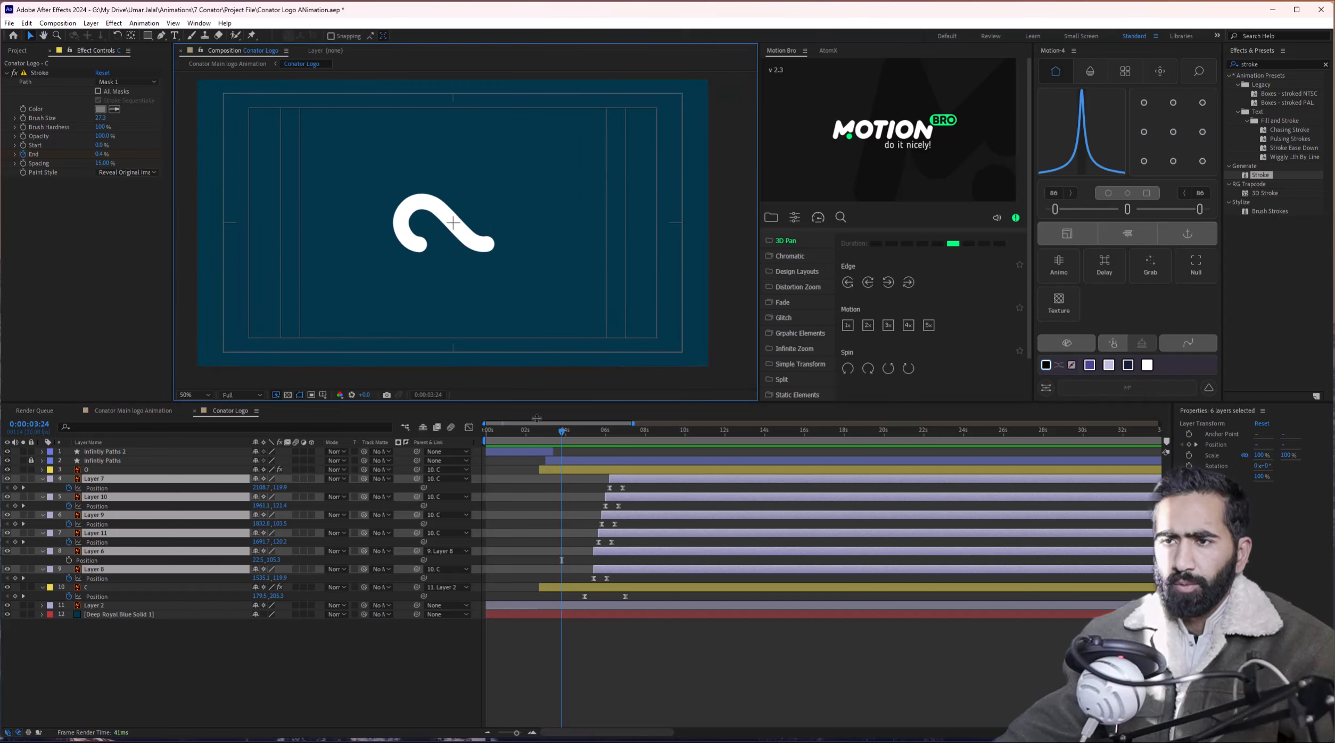
# Add a text layer beneath the wordmark reading 'connecting business creators' and select its text.
pyautogui.moveTo(559, 436); pyautogui.dragTo(638, 440)
pyautogui.click(595, 486)
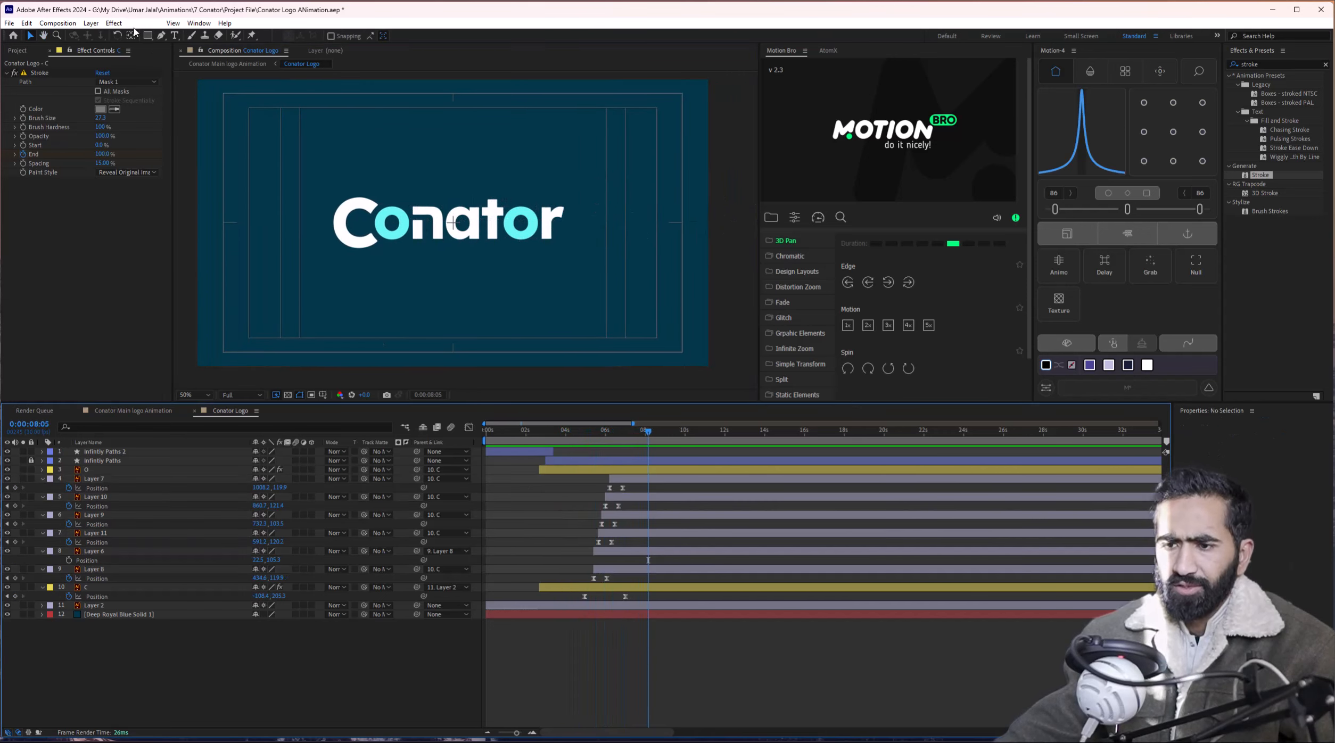
pyautogui.click(176, 36)
pyautogui.click(373, 265)
pyautogui.write('con')
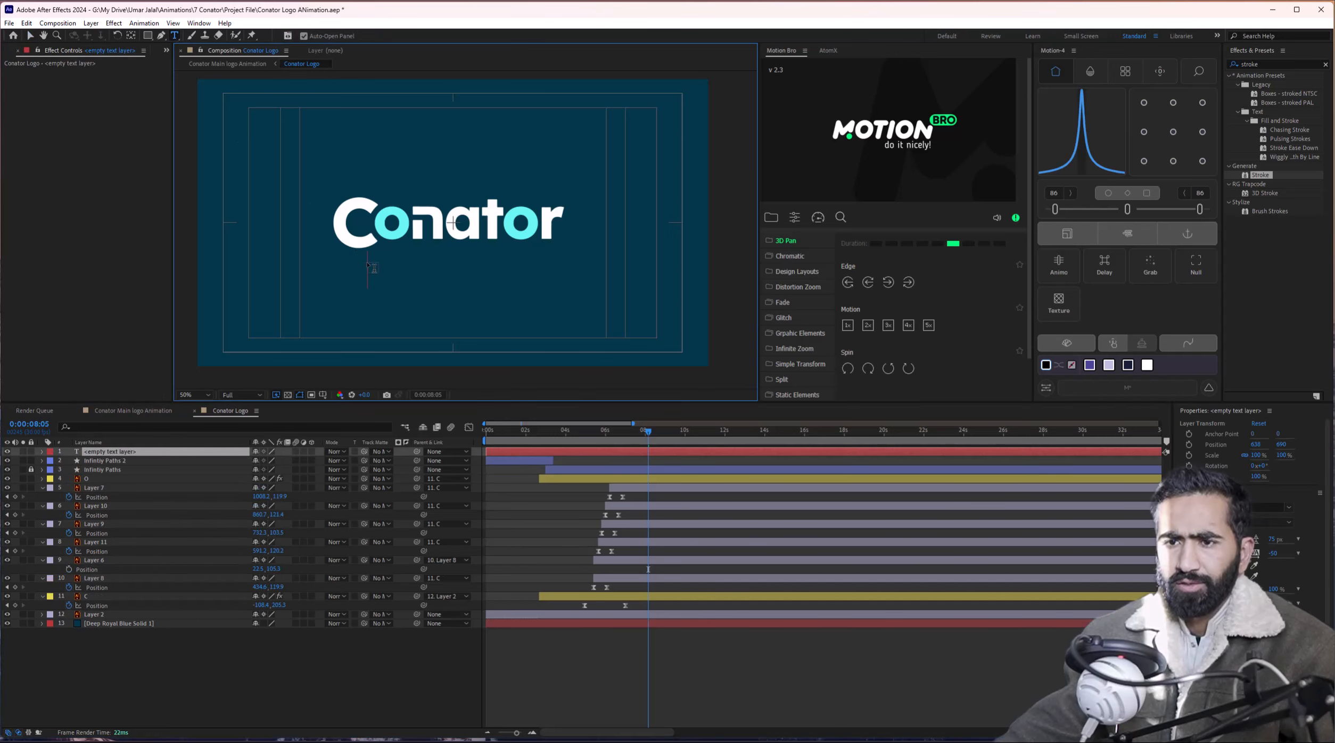
pyautogui.write('ting business cfrea')
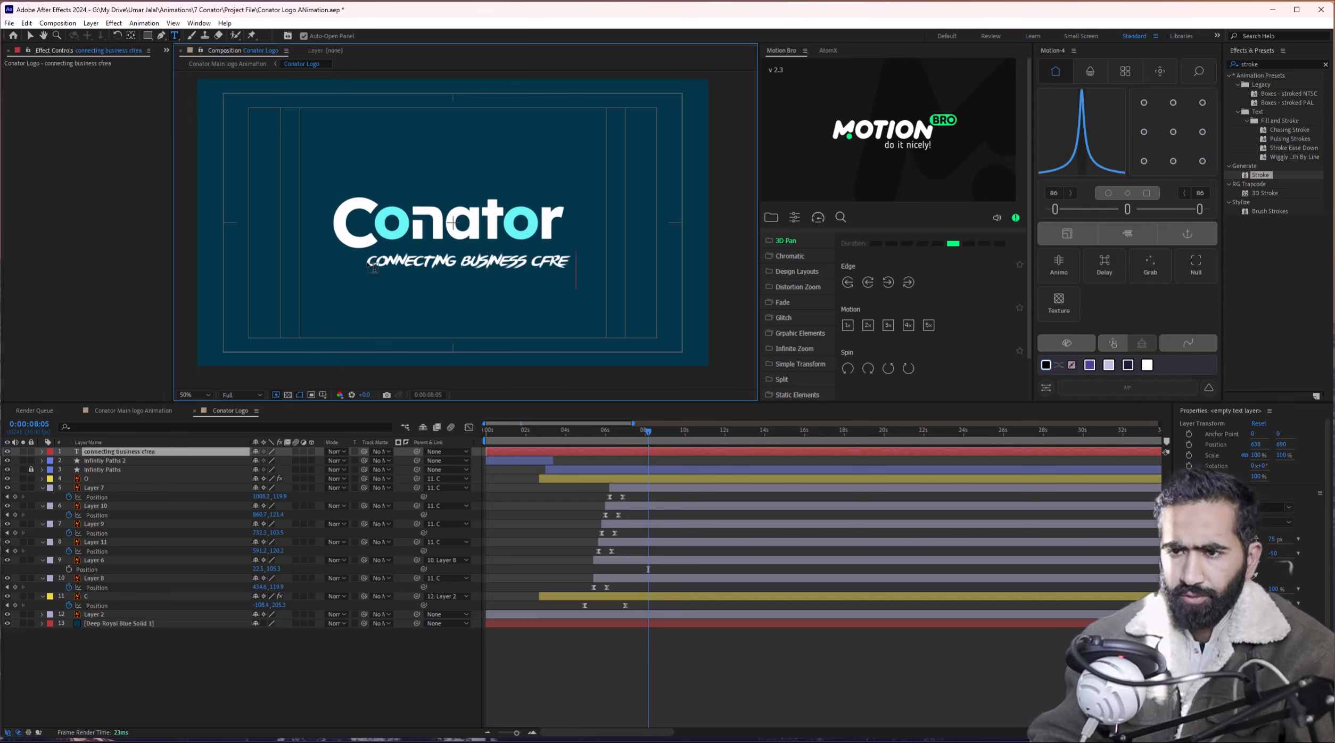
pyautogui.write('s')
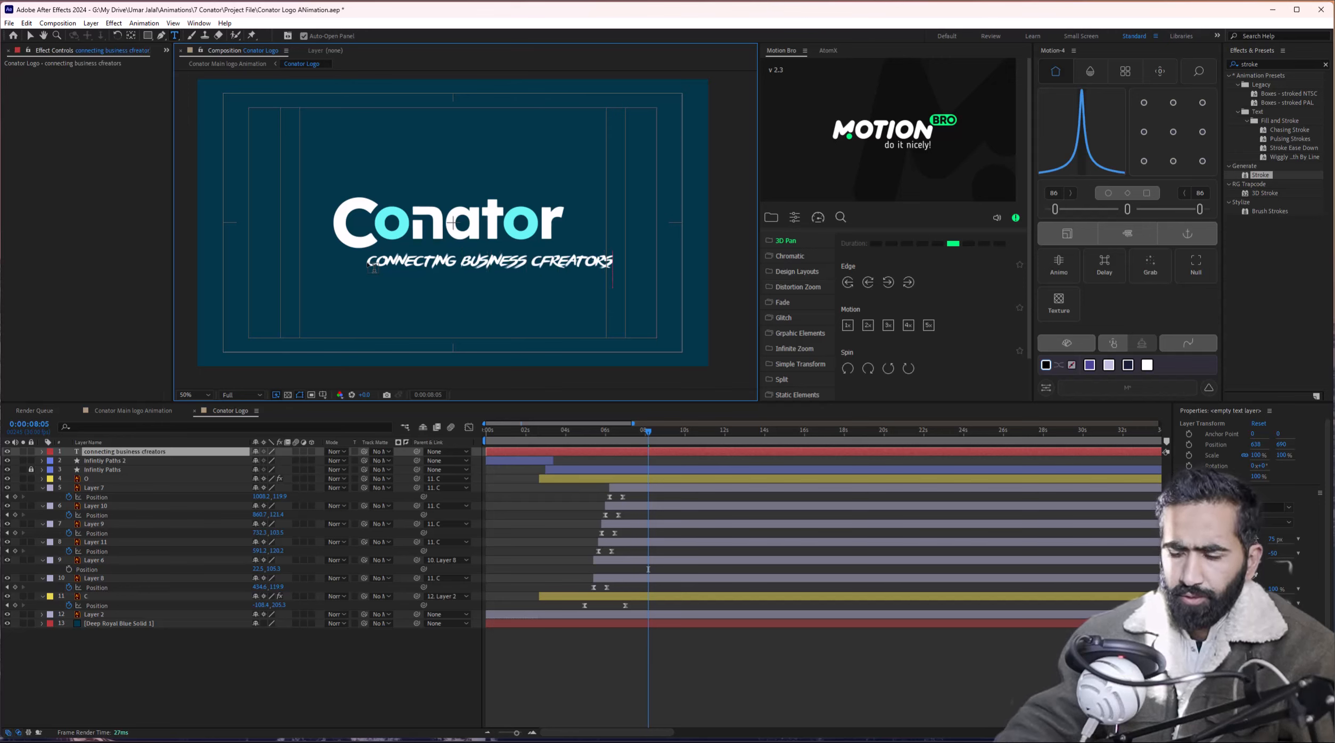
pyautogui.hotkey('ctrl', 'a')
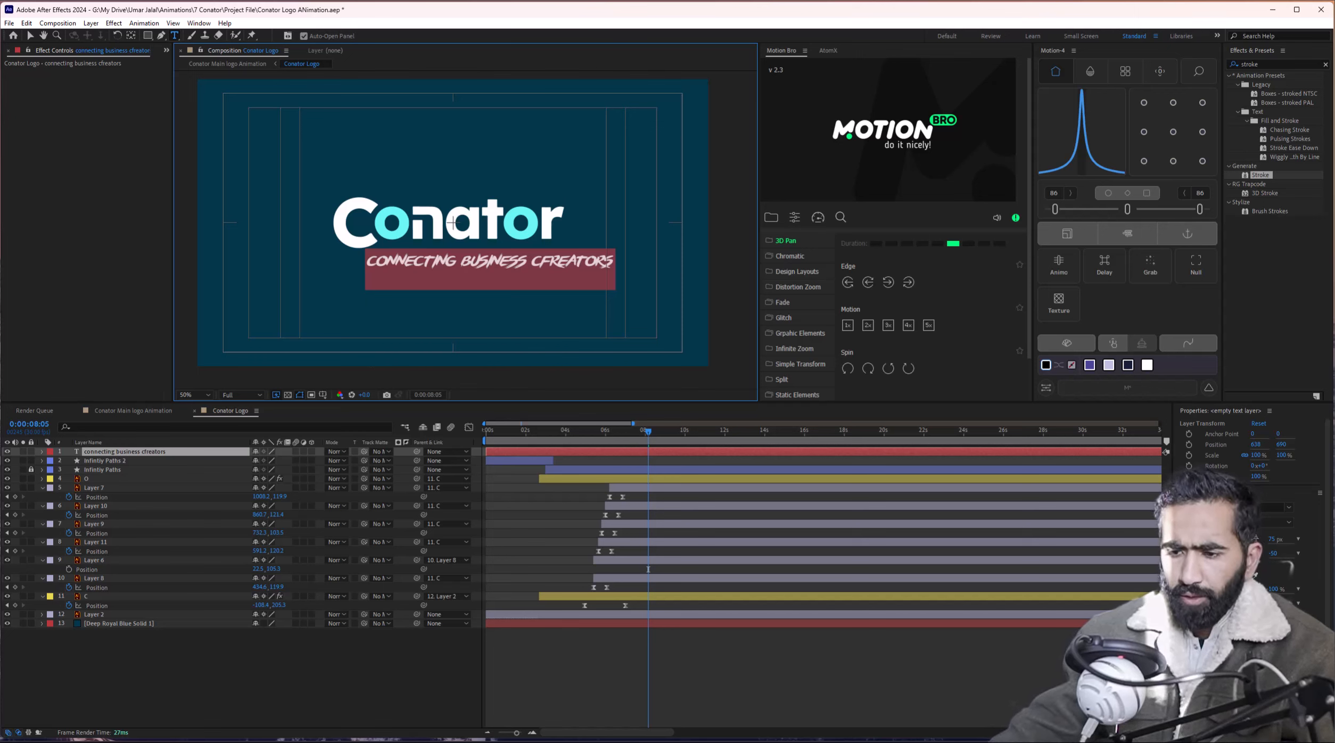
pyautogui.moveTo(375, 725)
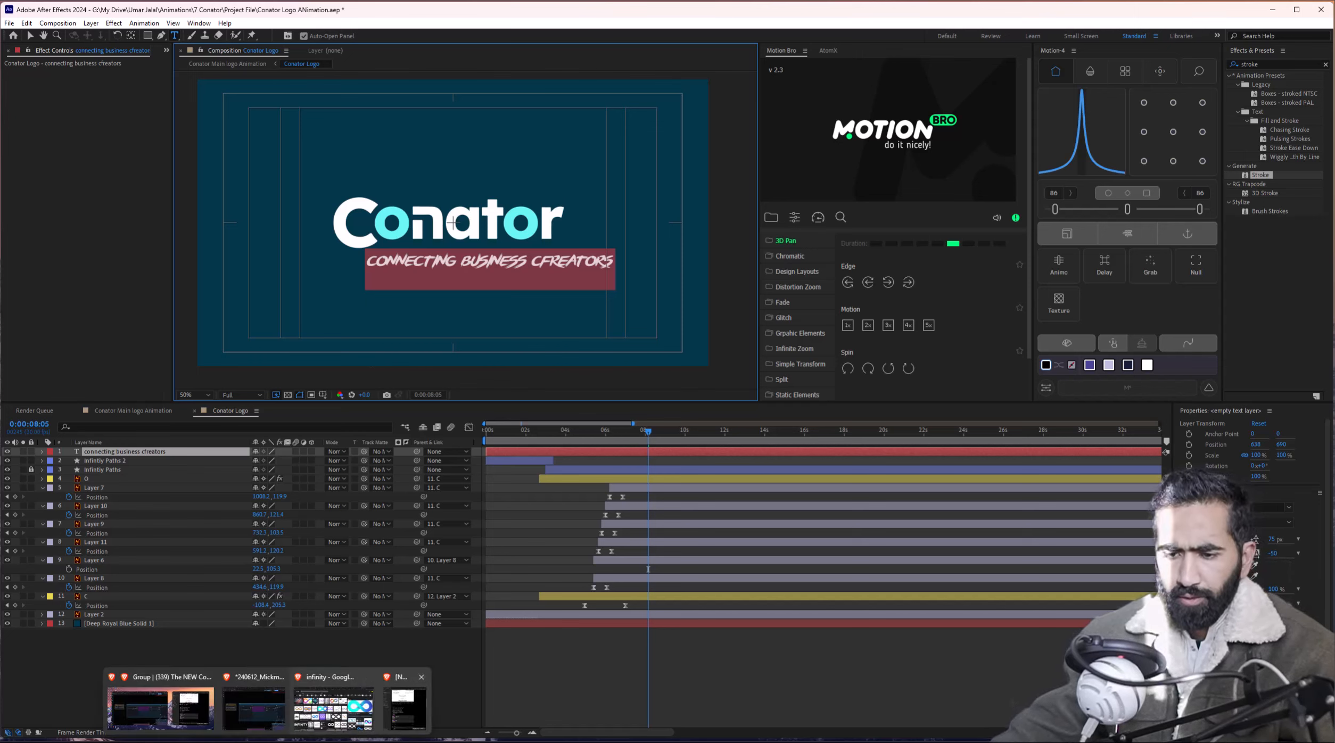
pyautogui.click(406, 708)
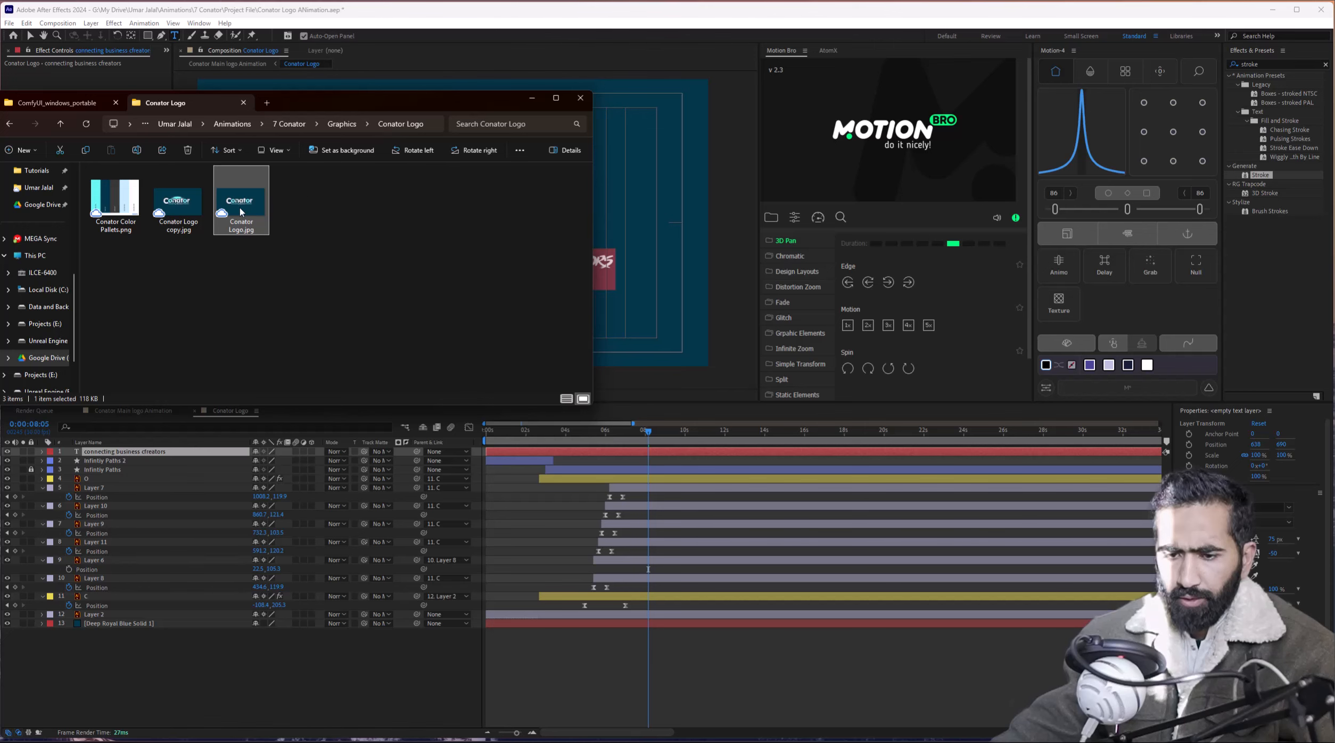
pyautogui.doubleClick(240, 212)
pyautogui.scroll(4, 149, 404)
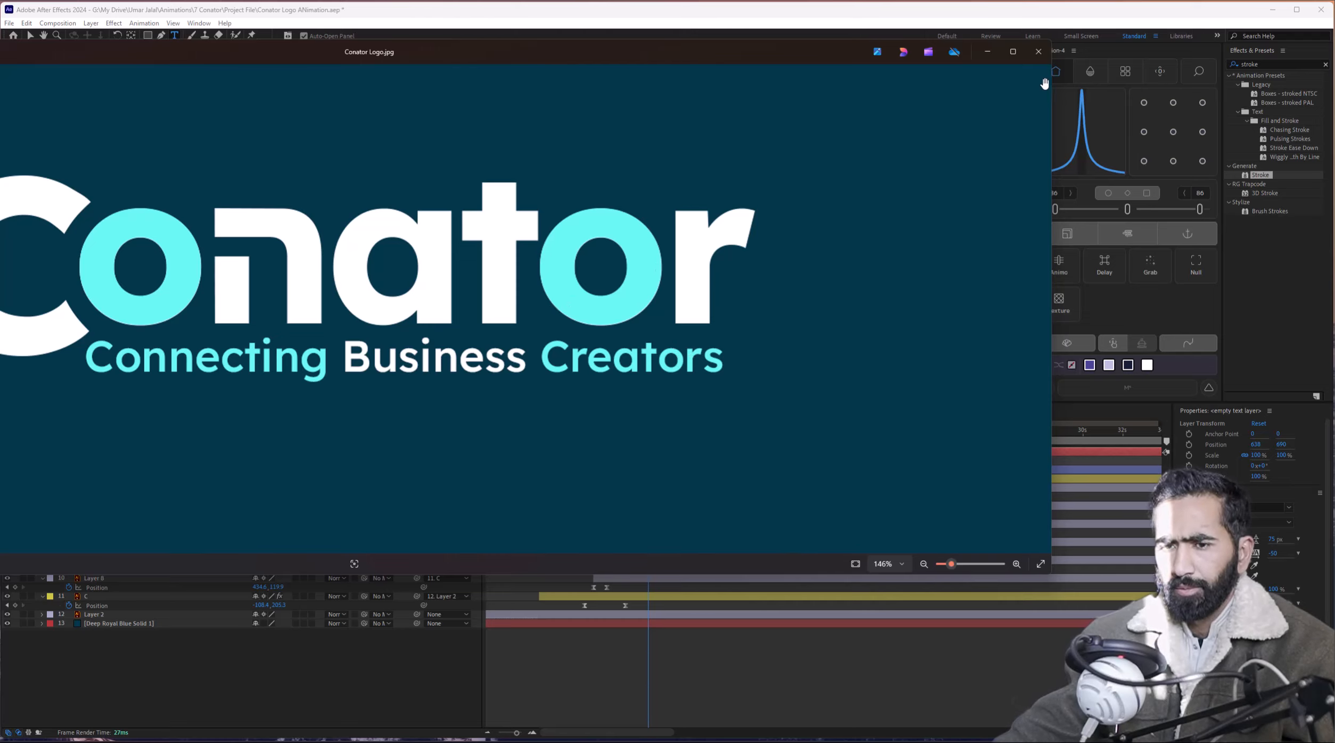
pyautogui.click(1037, 52)
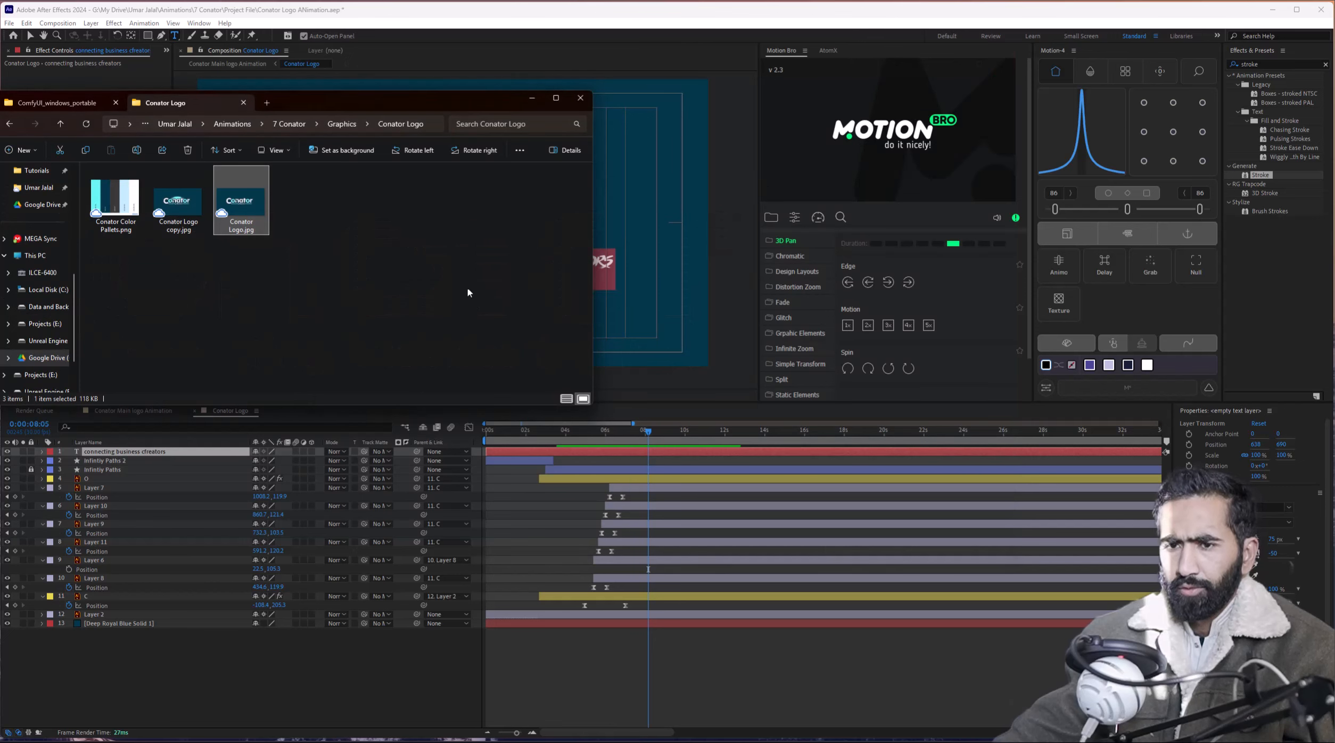
pyautogui.click(528, 97)
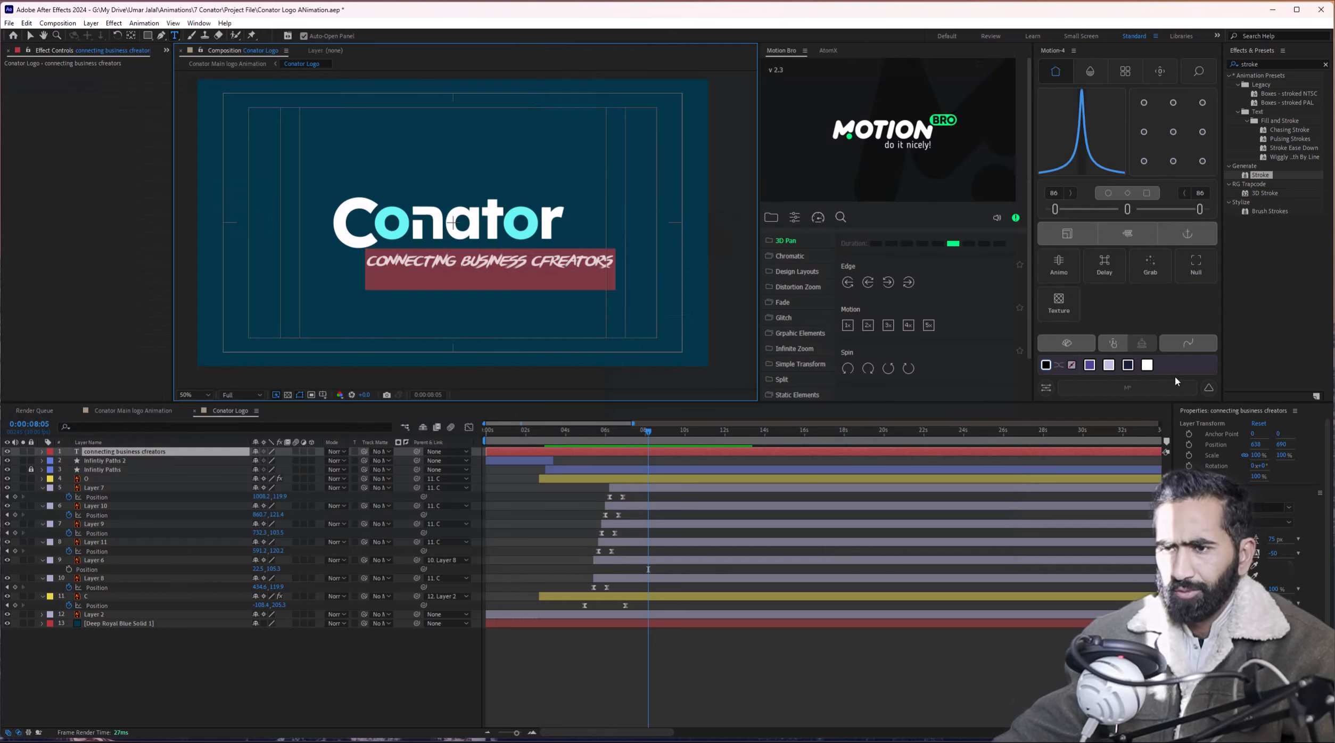
# Search the tagline's font list for 'mont' to set it in the Mont font.
pyautogui.click(1289, 508)
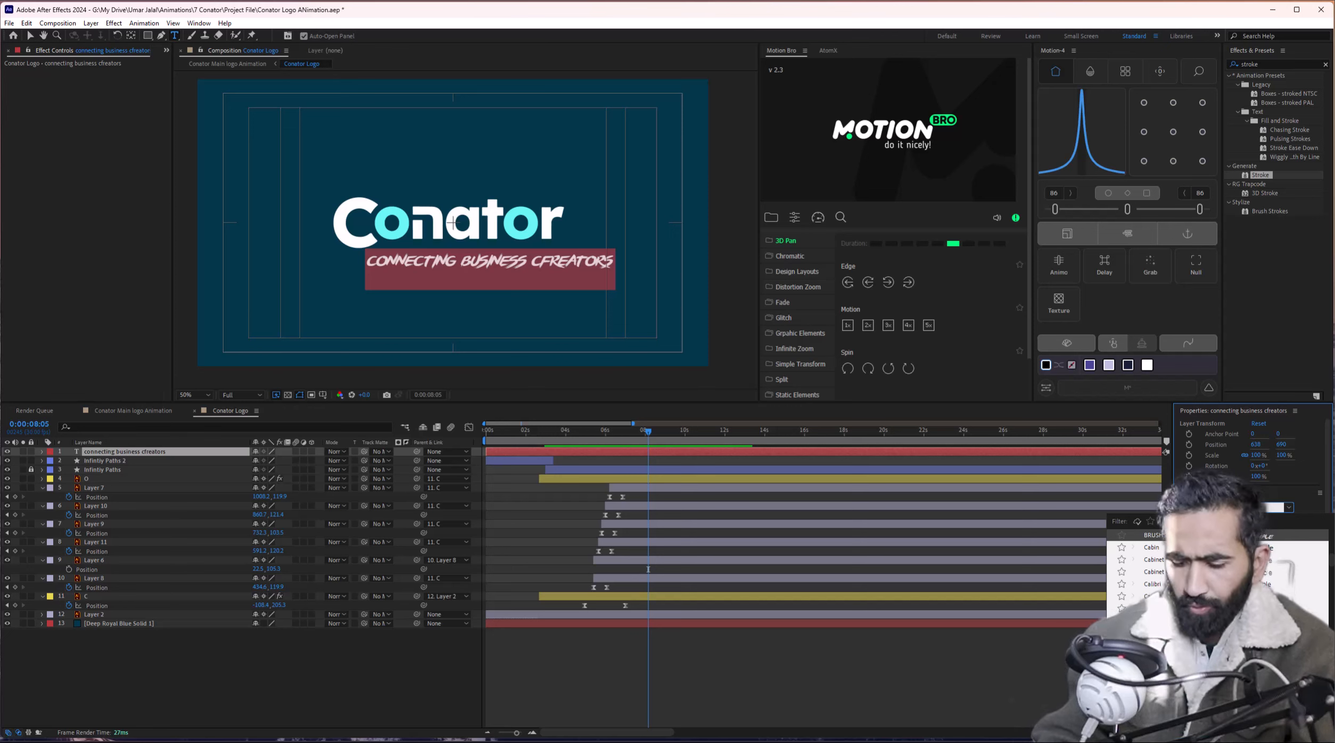
pyautogui.write('mont')
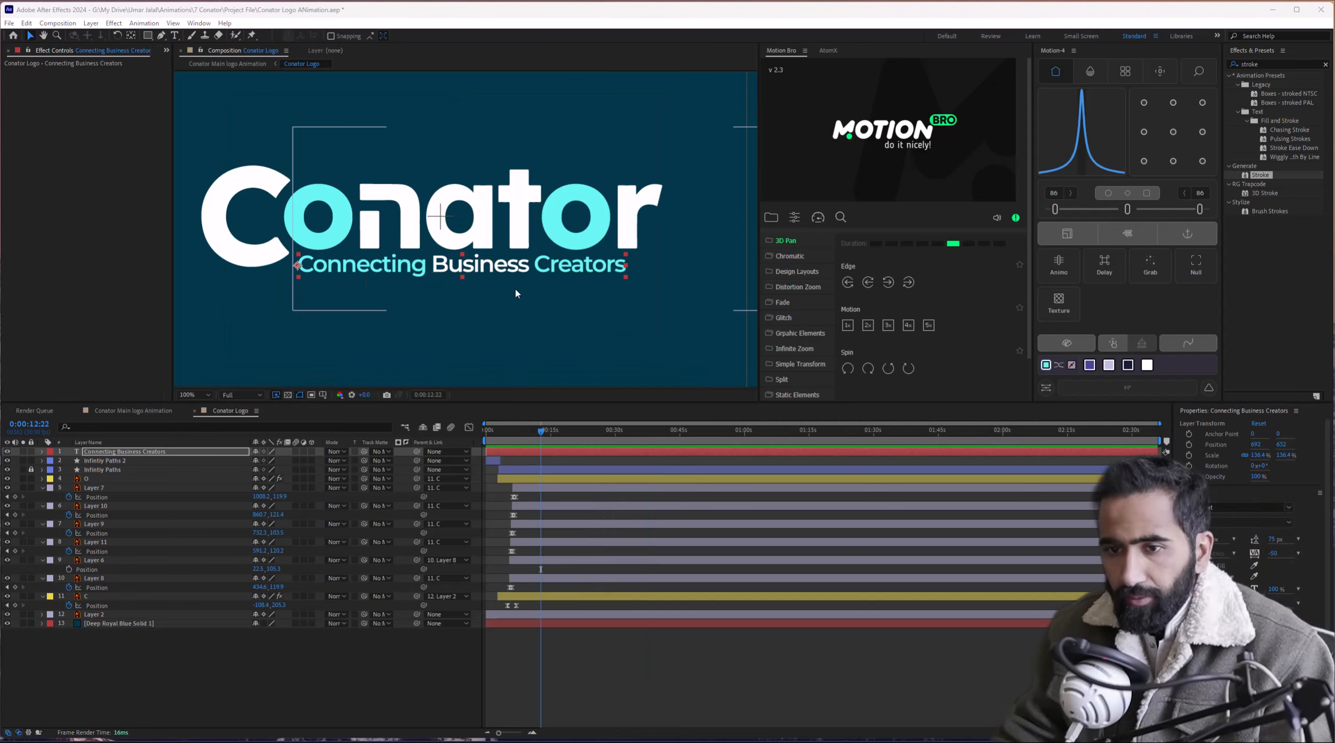
pyautogui.scroll(-2, 570, 297)
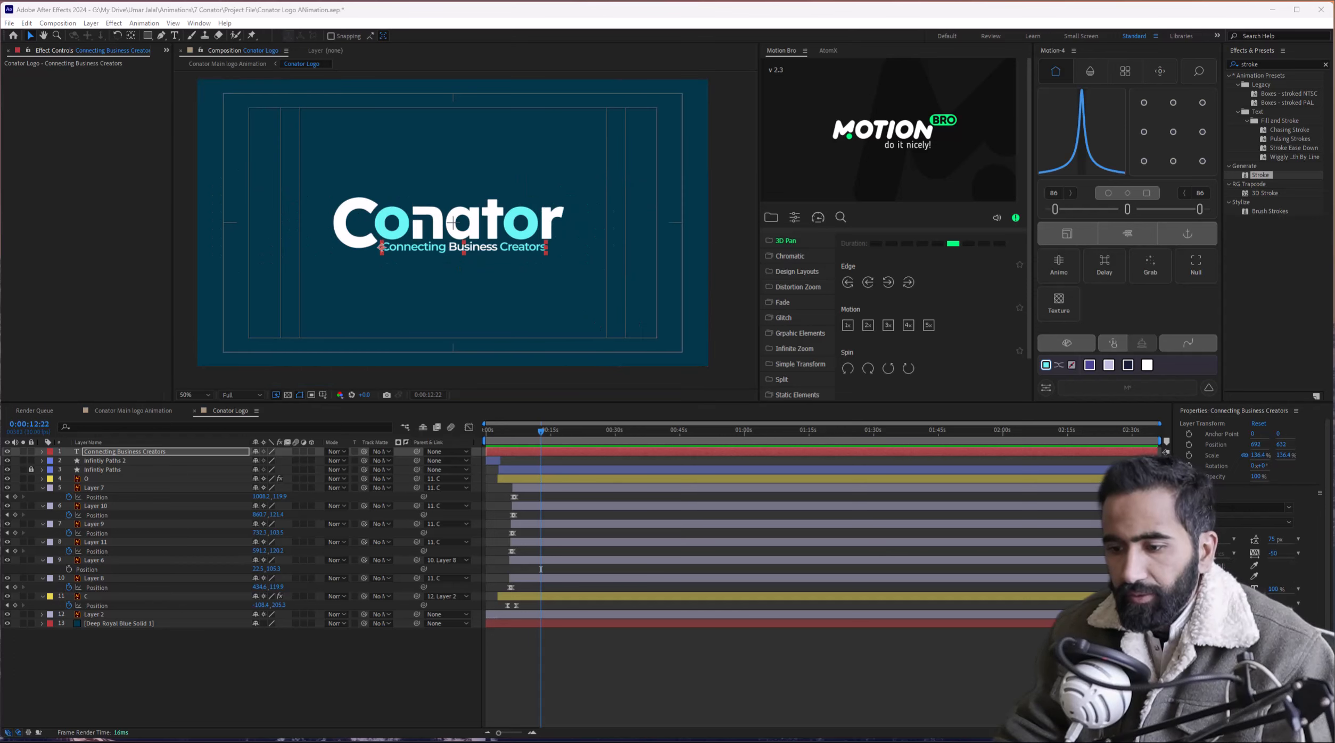
# Compare the tagline with the reference logo image and frame the logo and tagline in view.
pyautogui.click(653, 740)
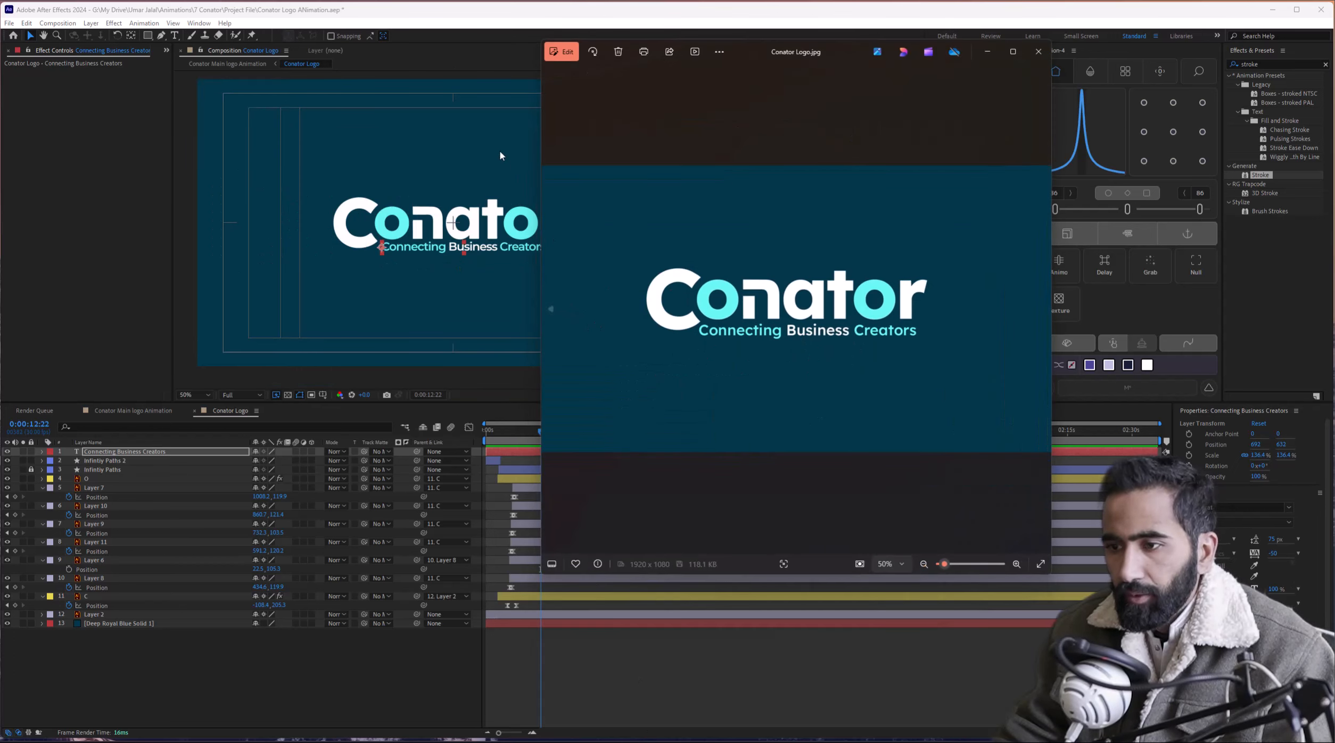
pyautogui.click(425, 20)
pyautogui.scroll(2, 426, 252)
pyautogui.moveTo(426, 254); pyautogui.dragTo(387, 222)
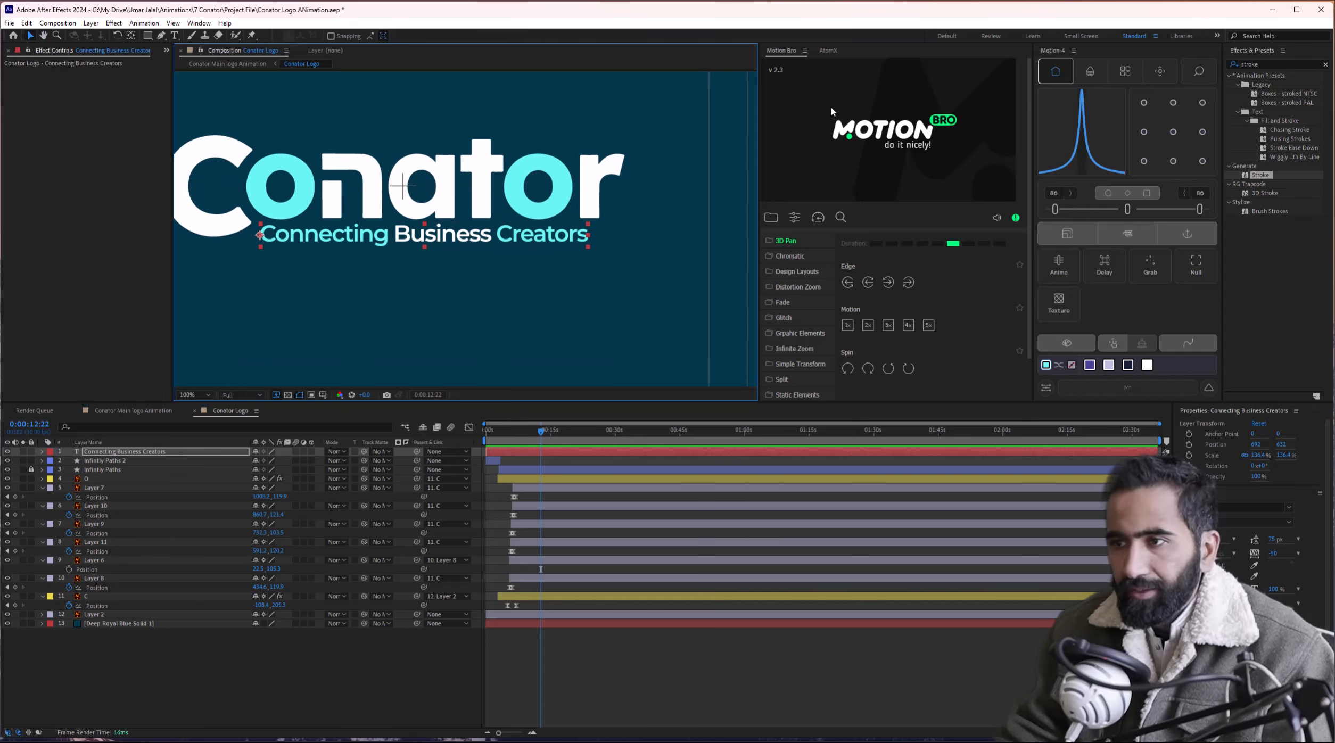
pyautogui.click(828, 51)
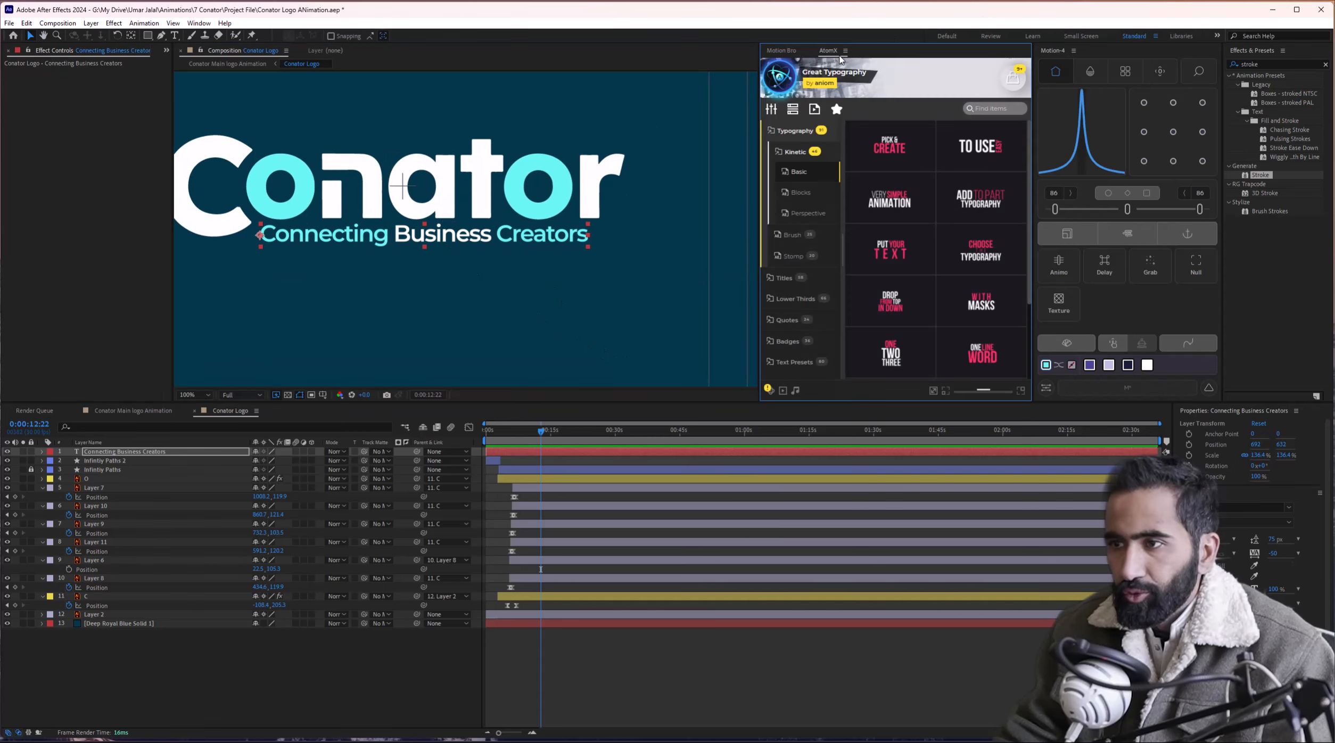
# Browse the AtomX text presets; try lowering the tagline, then undo the move.
pyautogui.click(793, 365)
pyautogui.moveTo(383, 239); pyautogui.dragTo(391, 263)
pyautogui.hotkey('ctrl', 'z')
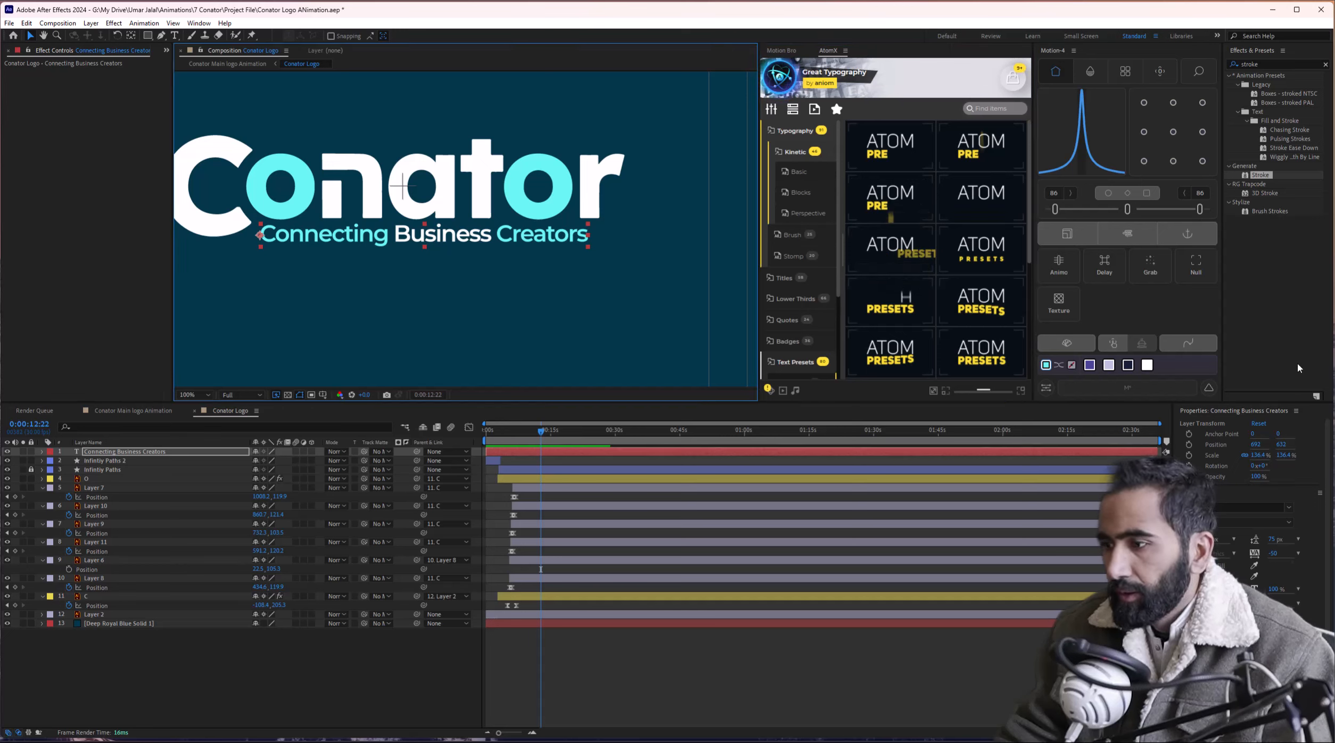
# Search Effects & Presets for 'fade' and start the tagline layer later, around 0:00:06:09.
pyautogui.moveTo(1266, 64); pyautogui.dragTo(1174, 67)
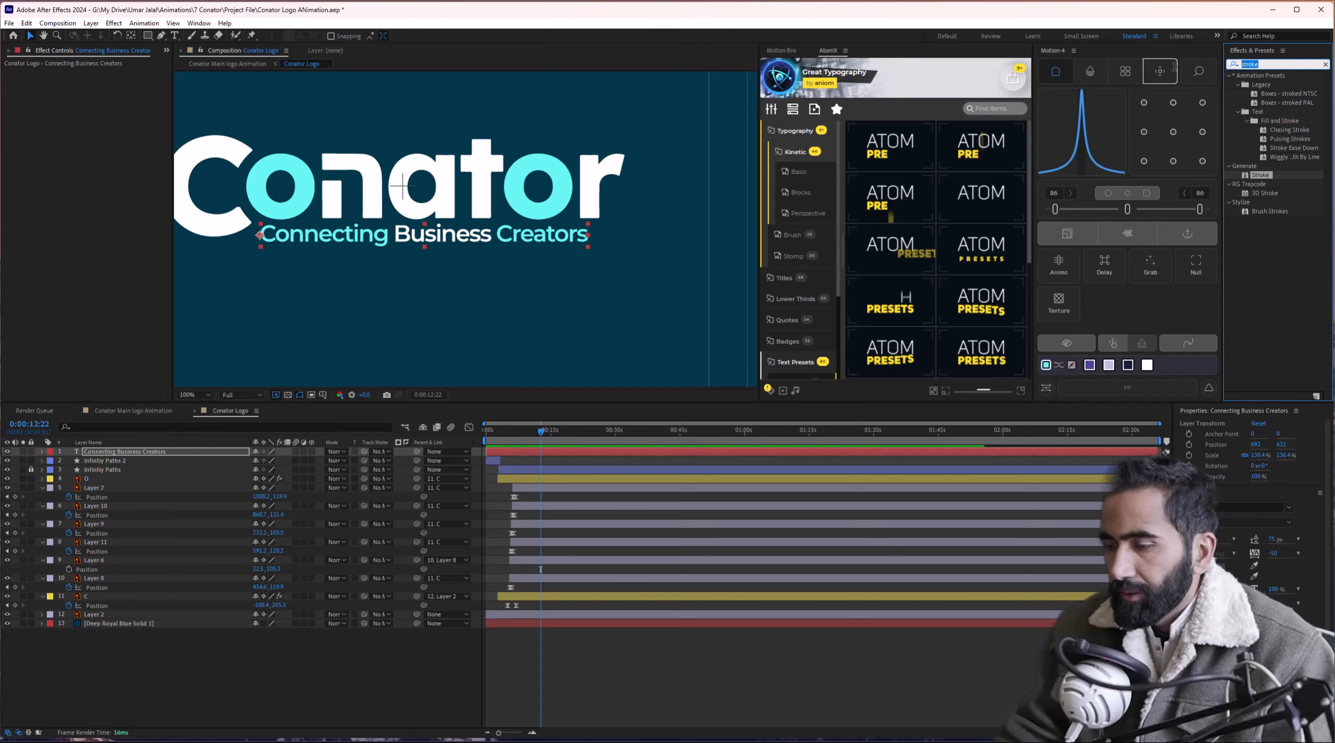
pyautogui.write('fade')
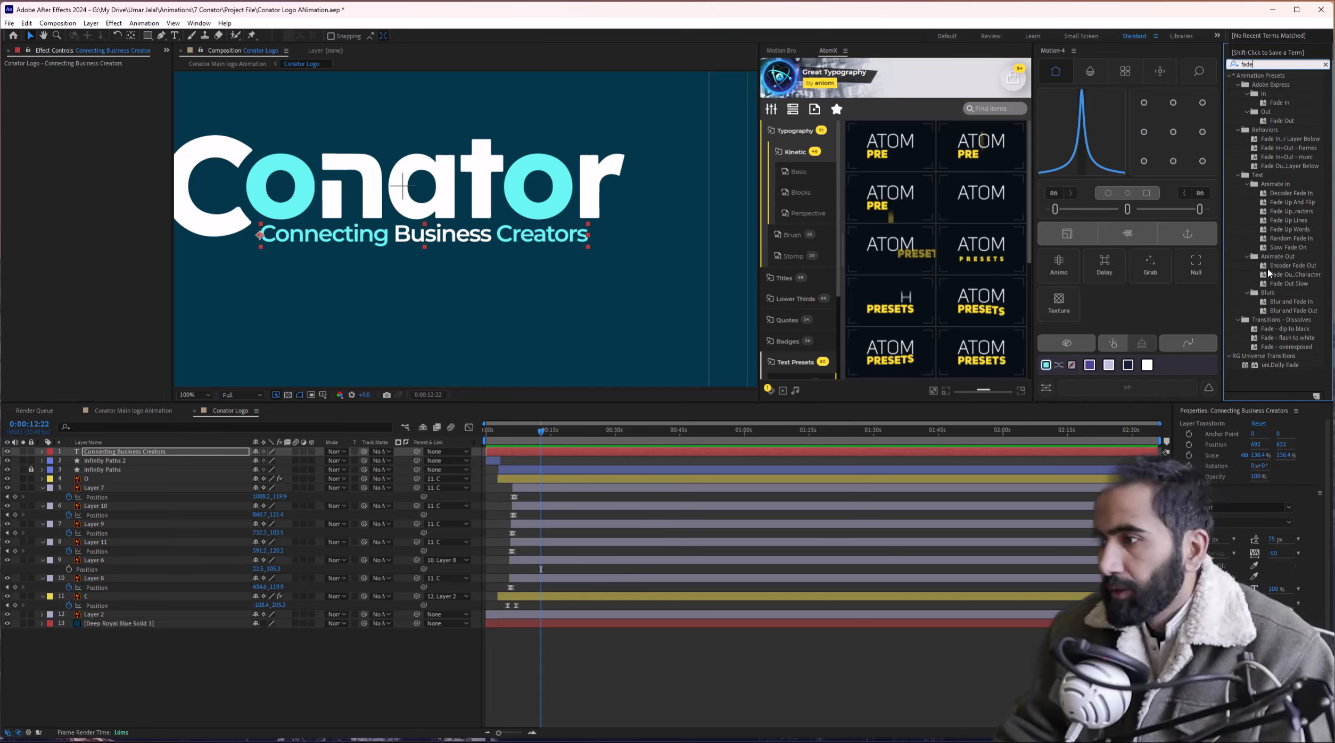
pyautogui.click(1286, 308)
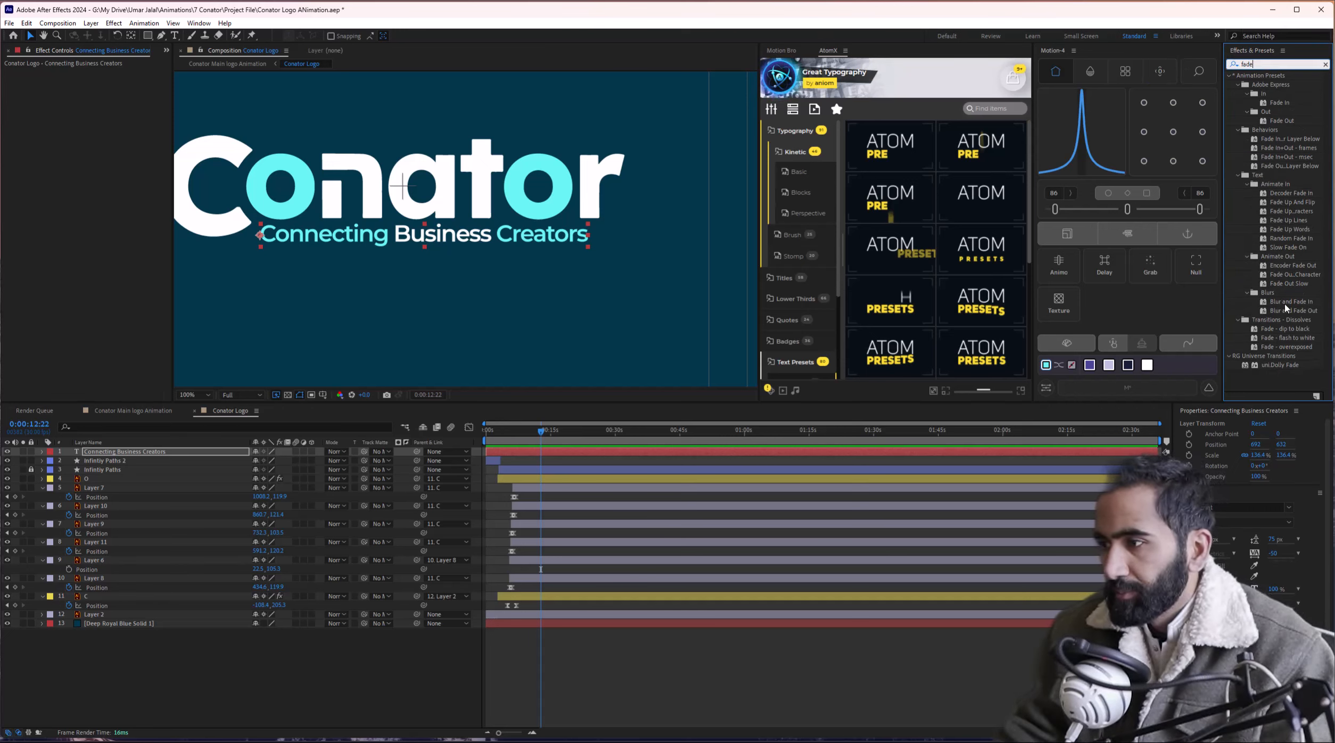
pyautogui.moveTo(522, 446)
pyautogui.mouseDown()
pyautogui.moveTo(509, 440)
pyautogui.moveTo(515, 459)
pyautogui.mouseUp()
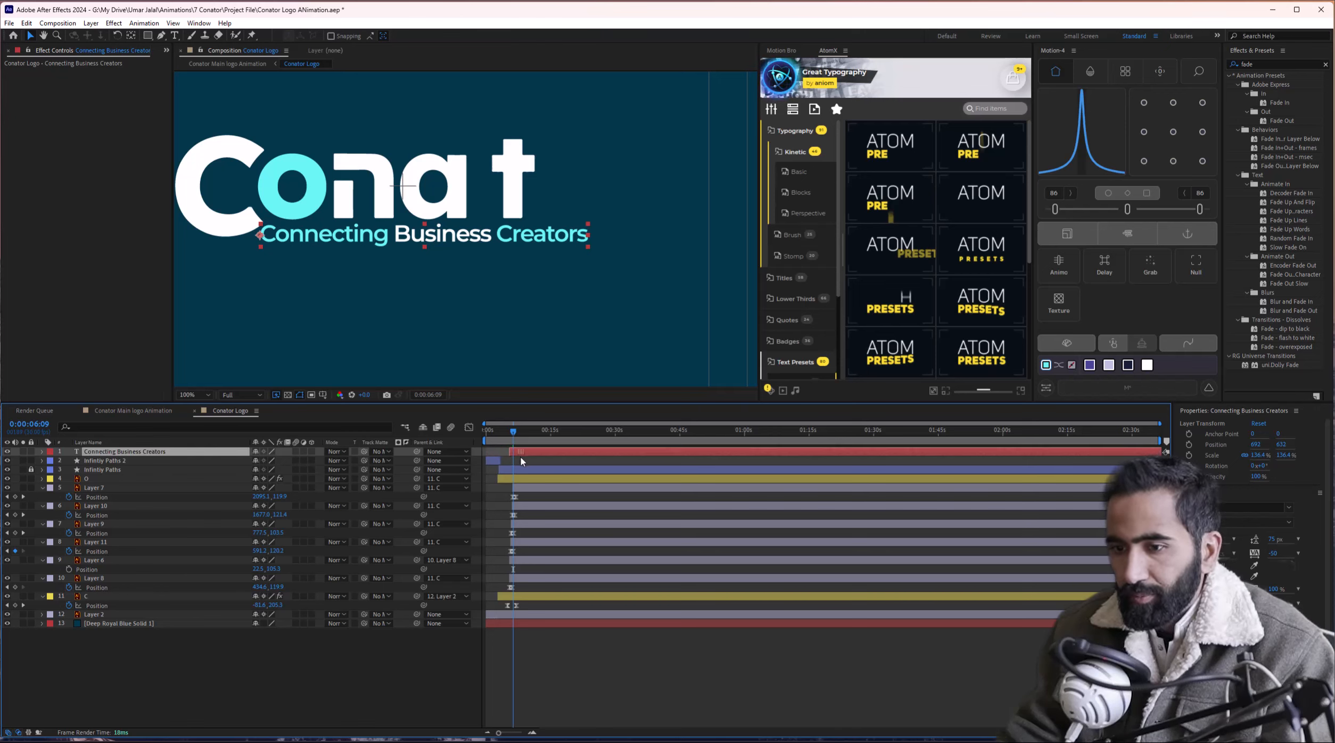
pyautogui.scroll(5, 521, 457)
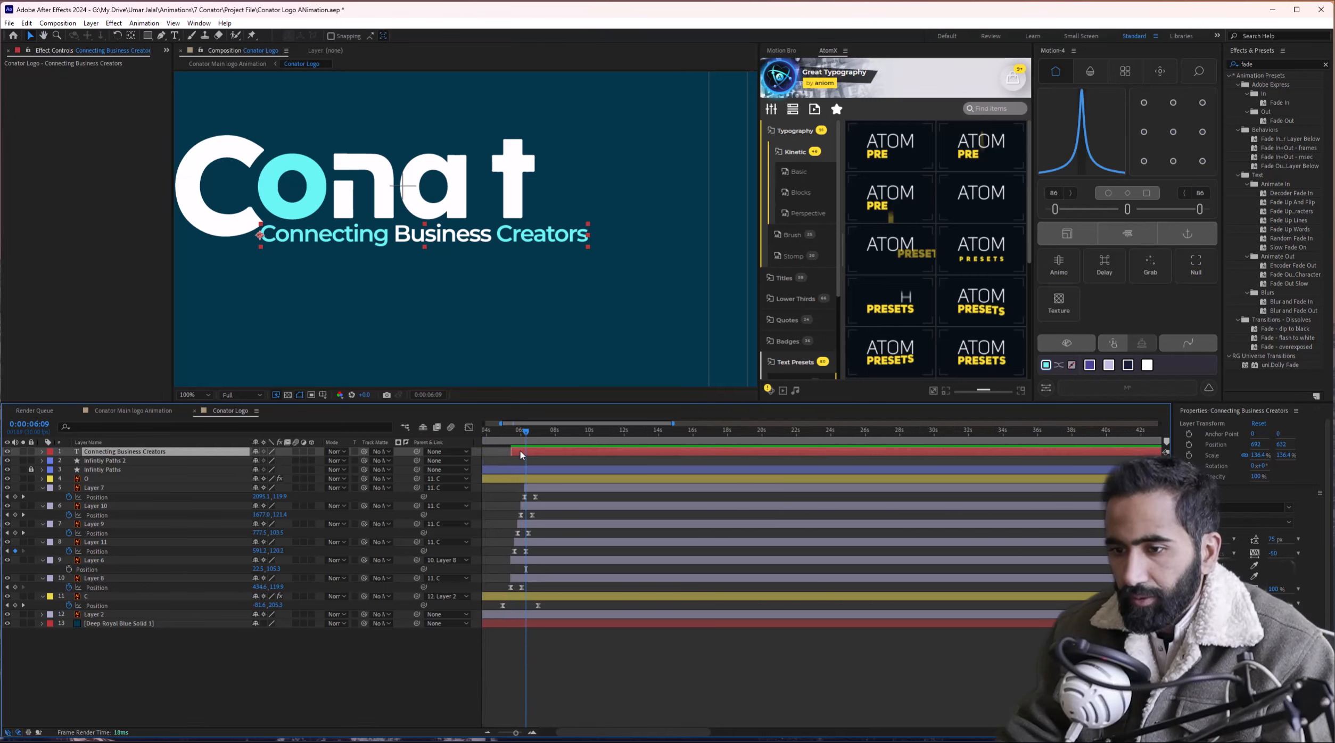
pyautogui.moveTo(520, 455); pyautogui.dragTo(531, 454)
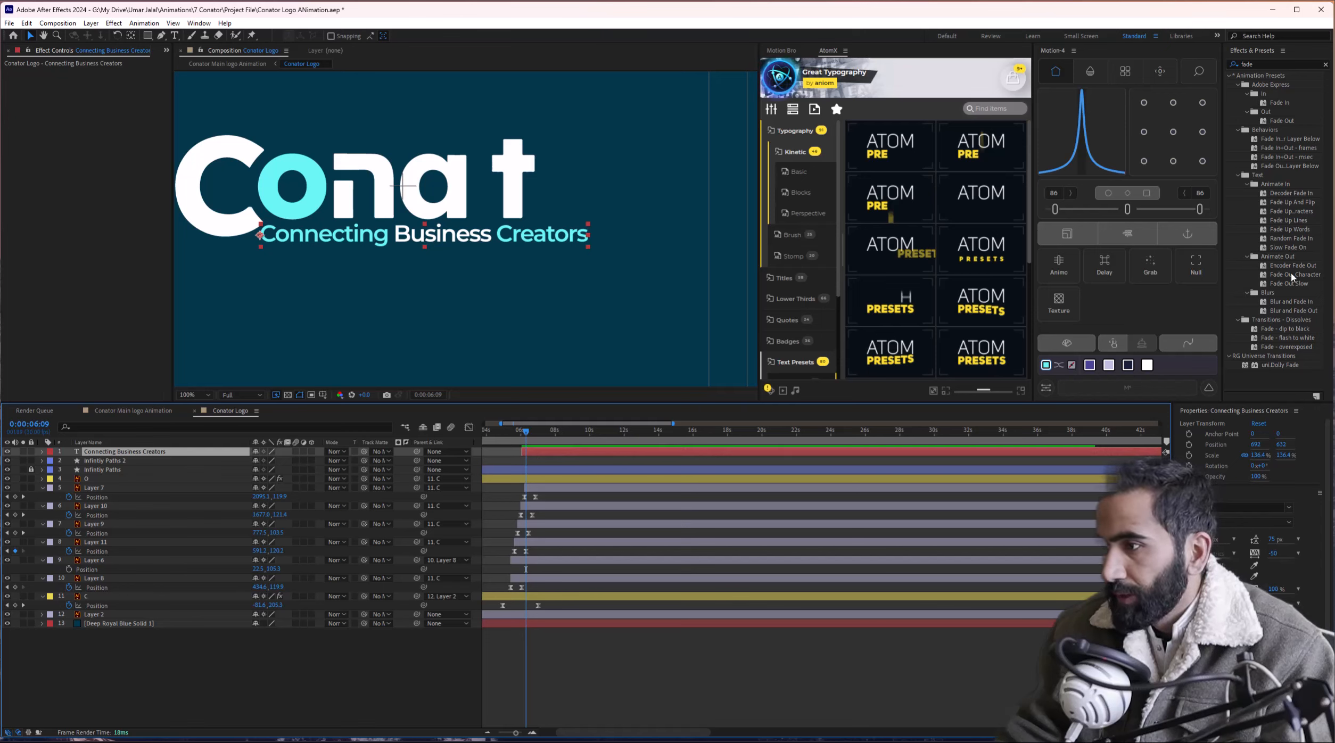
# Apply the Blur and Fade In preset to the tagline and preview its animated properties.
pyautogui.doubleClick(1291, 301)
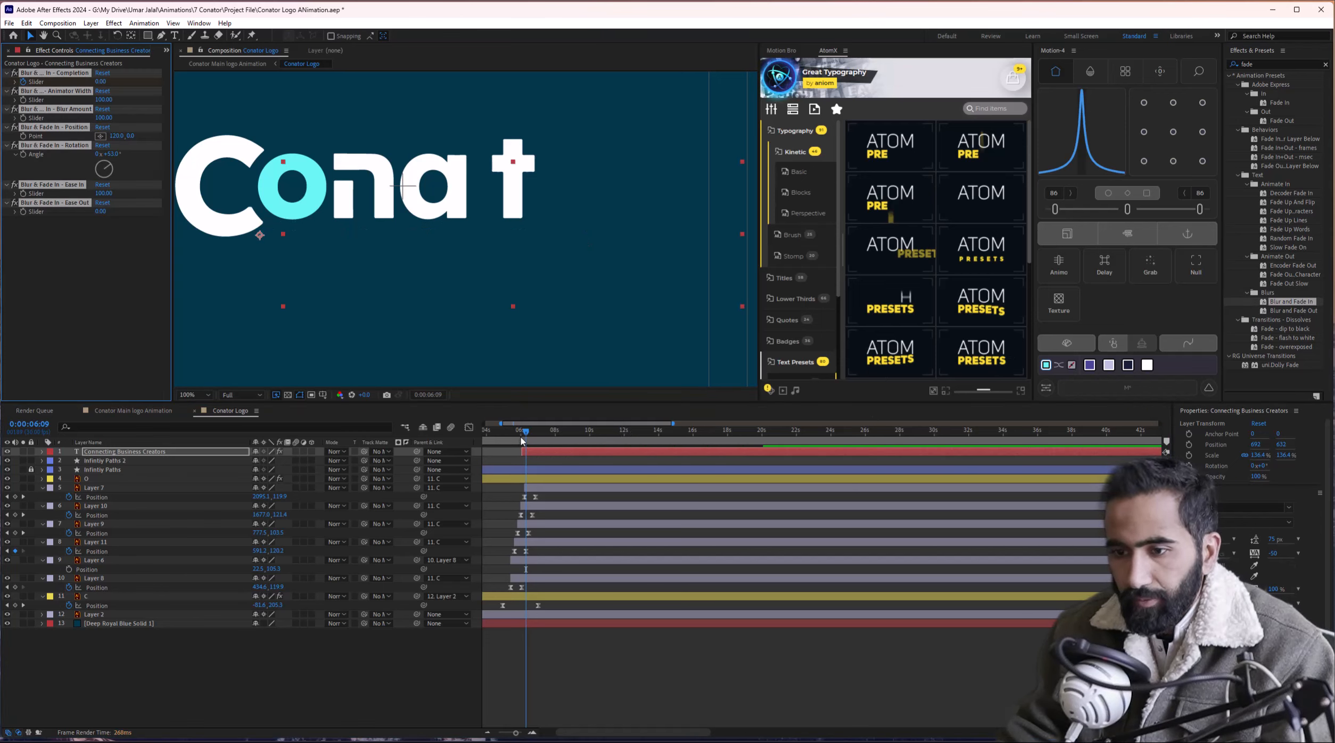
pyautogui.moveTo(522, 441); pyautogui.dragTo(555, 454)
pyautogui.press('u')
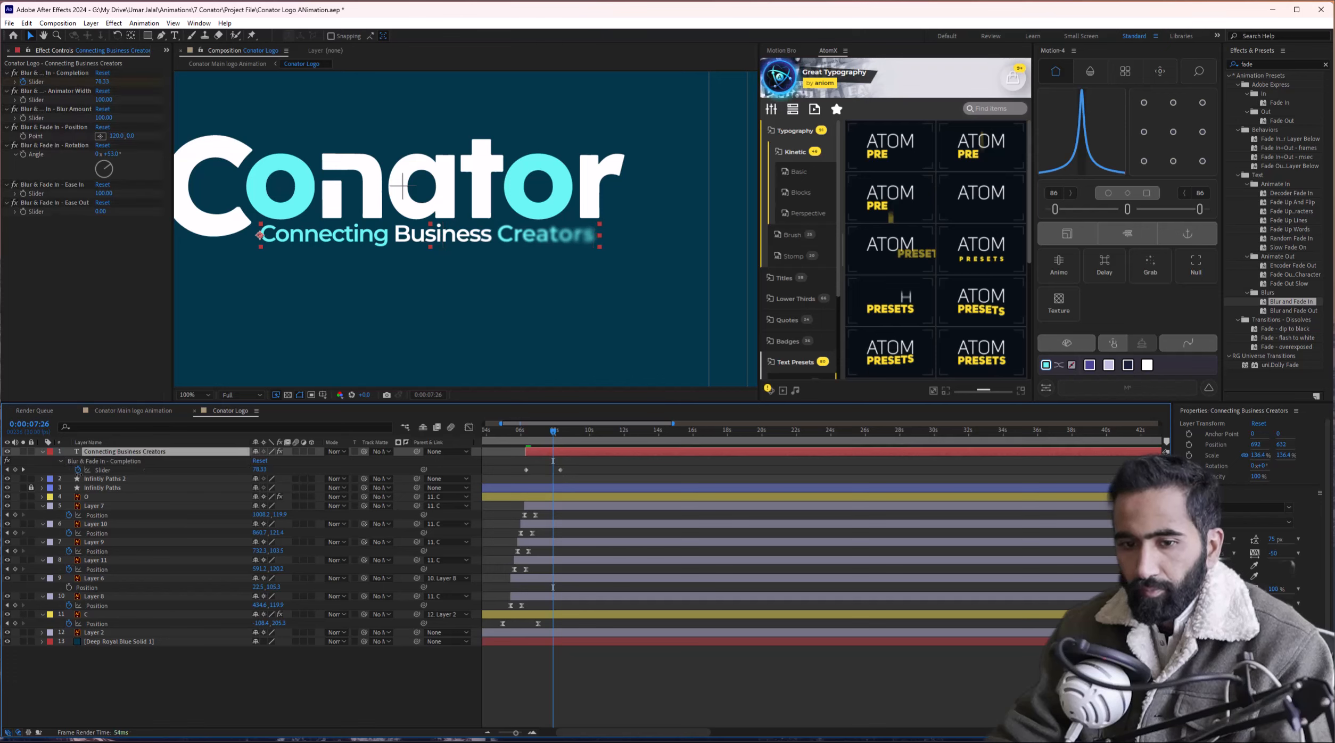
# Collapse all layer properties, deselect the layers, zoom the timeline out and rewind to the start.
pyautogui.hotkey('ctrl', 'a')
pyautogui.click(41, 453)
pyautogui.click(376, 641)
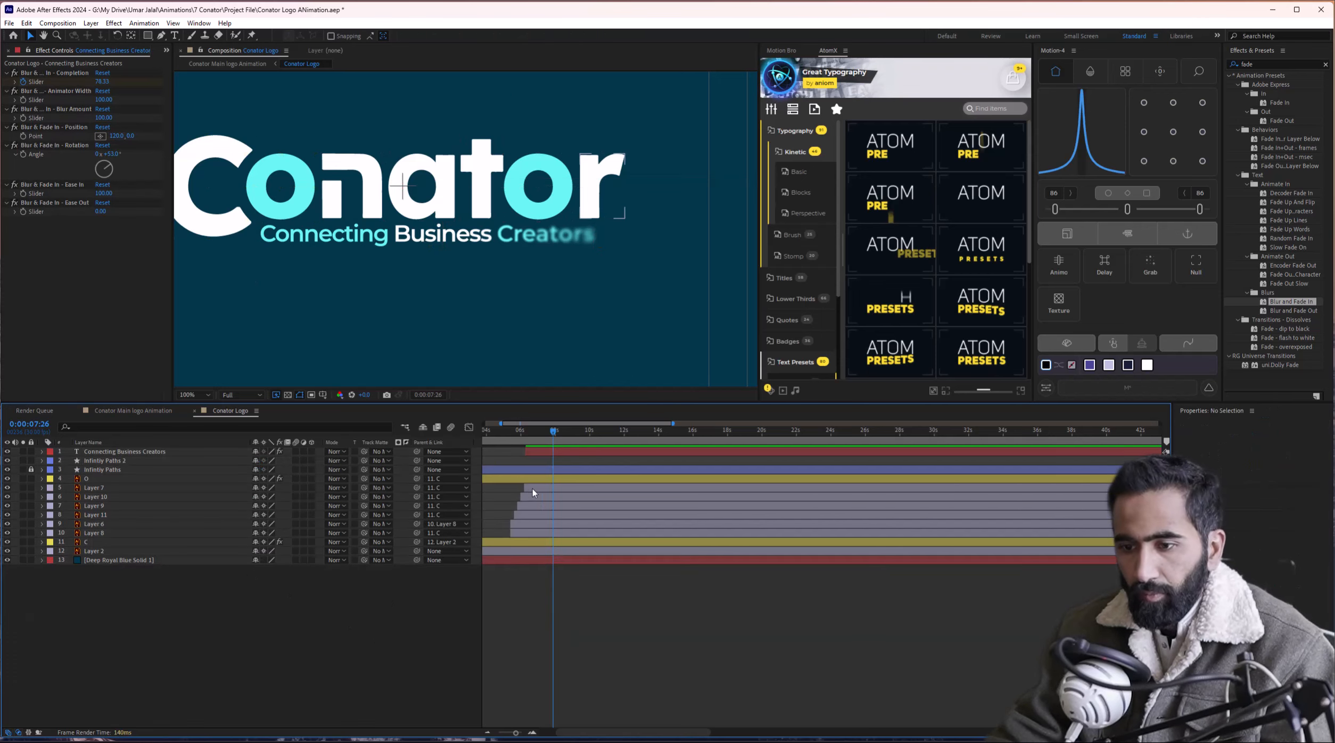
pyautogui.press('-')
pyautogui.moveTo(510, 438); pyautogui.dragTo(486, 438)
pyautogui.scroll(-2, 421, 265)
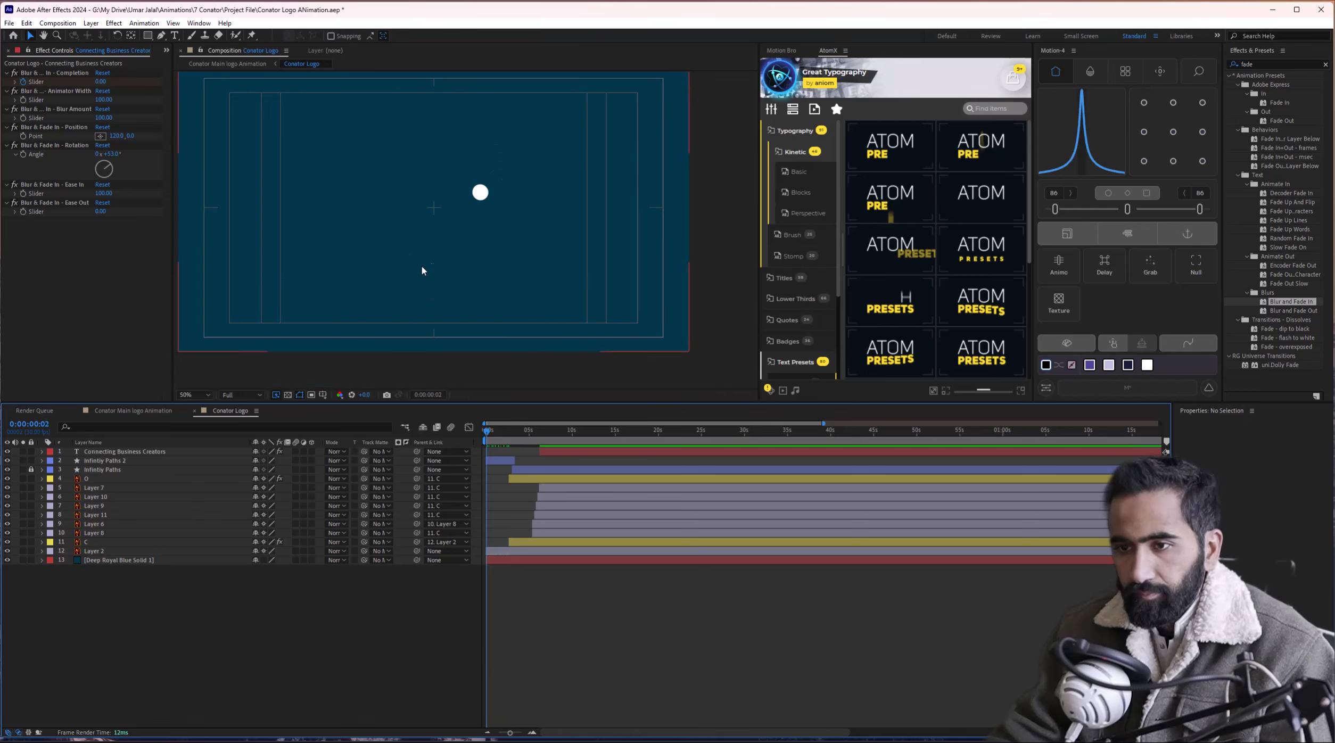
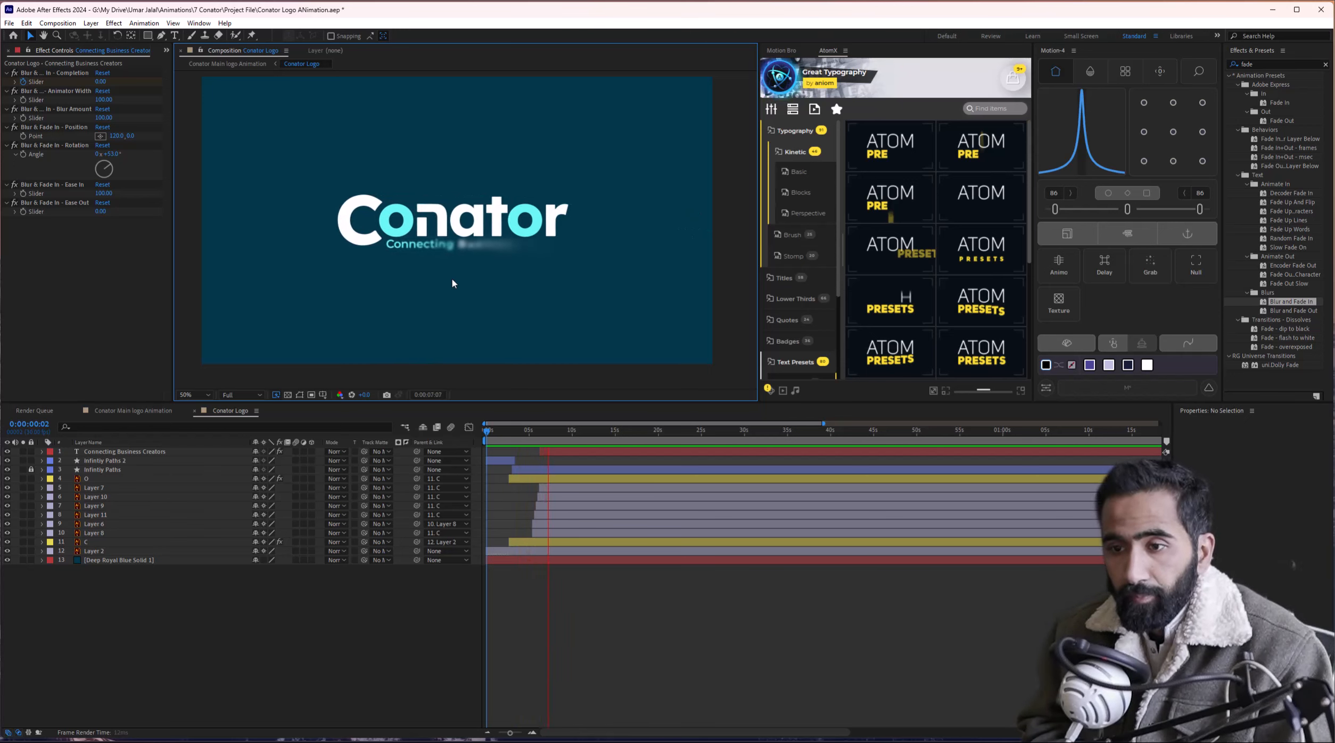
# Stop the preview and parent the 'Connecting Business Creators' tagline layer to layer 11, C.
pyautogui.press('space')
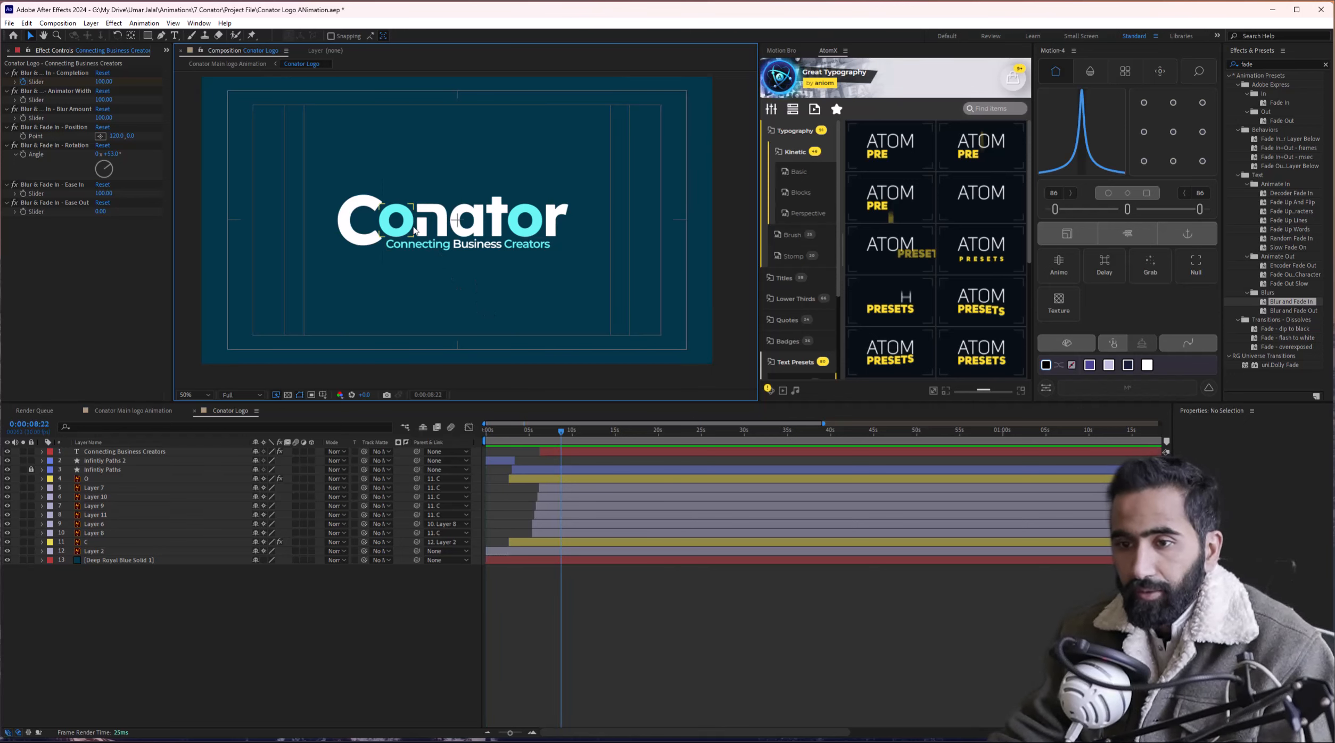
pyautogui.click(357, 233)
pyautogui.click(158, 453)
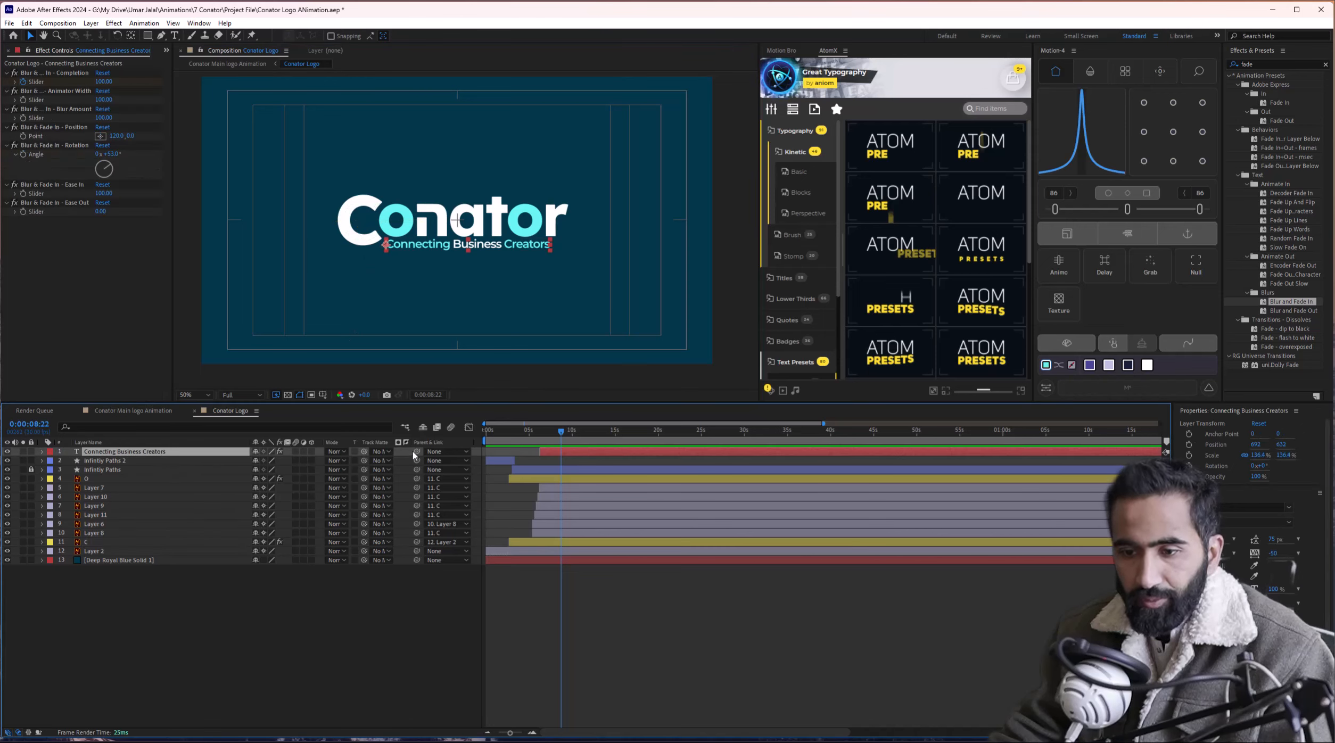
pyautogui.moveTo(413, 453); pyautogui.dragTo(131, 546)
pyautogui.click(131, 546)
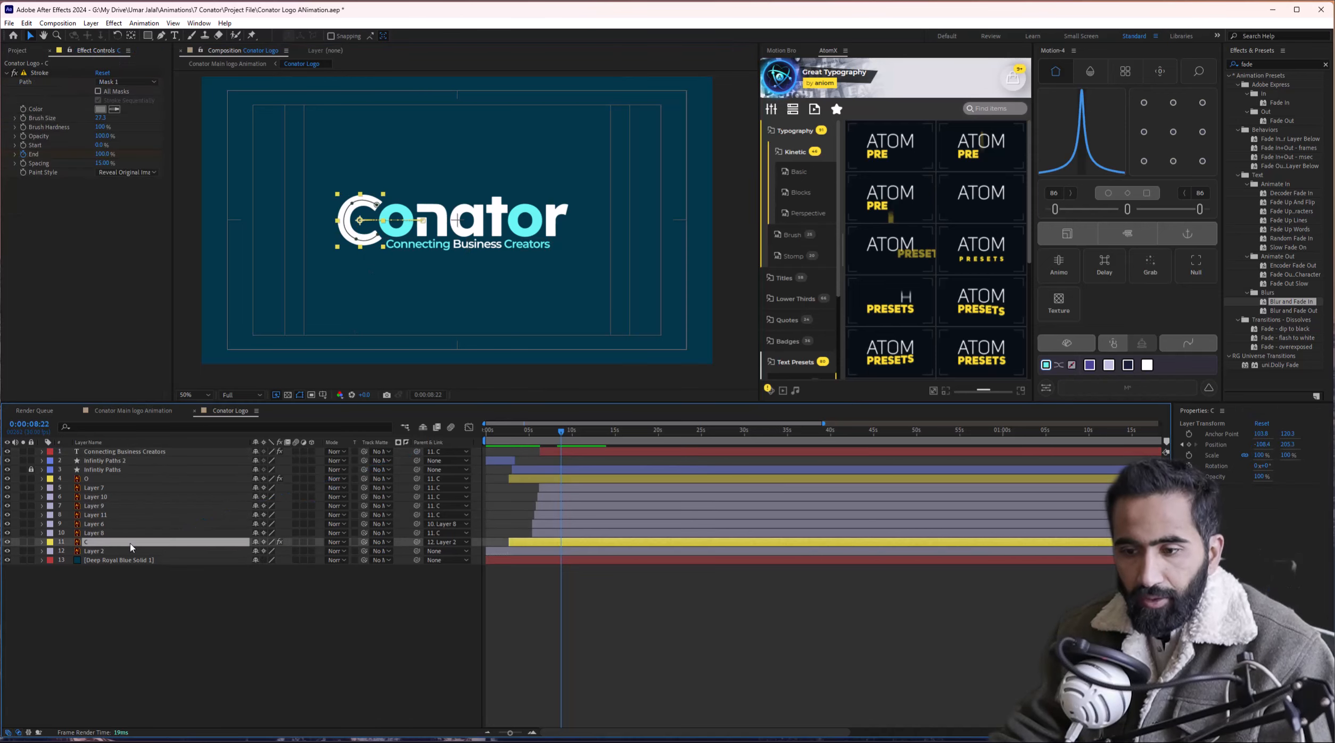
# Add starting Position and Scale keyframes on the C, nudged slightly earlier than 8:22.
pyautogui.press('s')
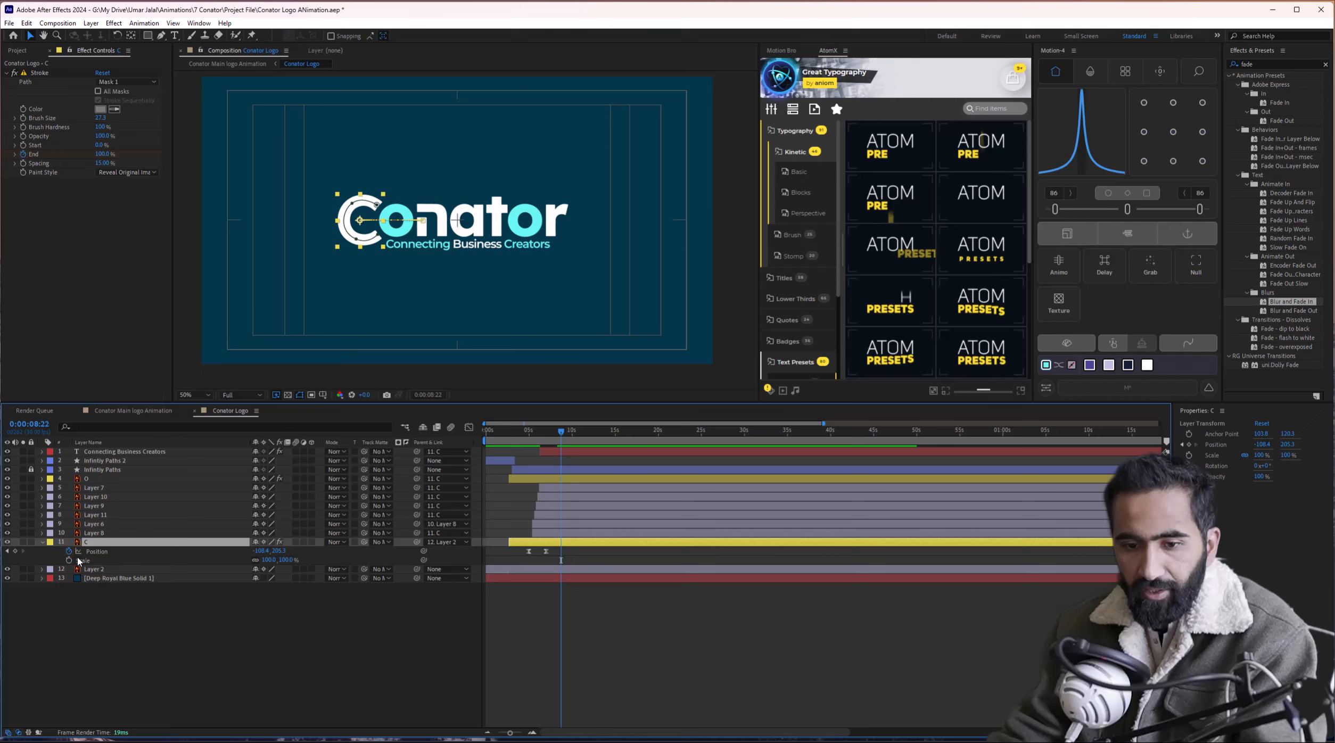
pyautogui.click(15, 552)
pyautogui.click(69, 561)
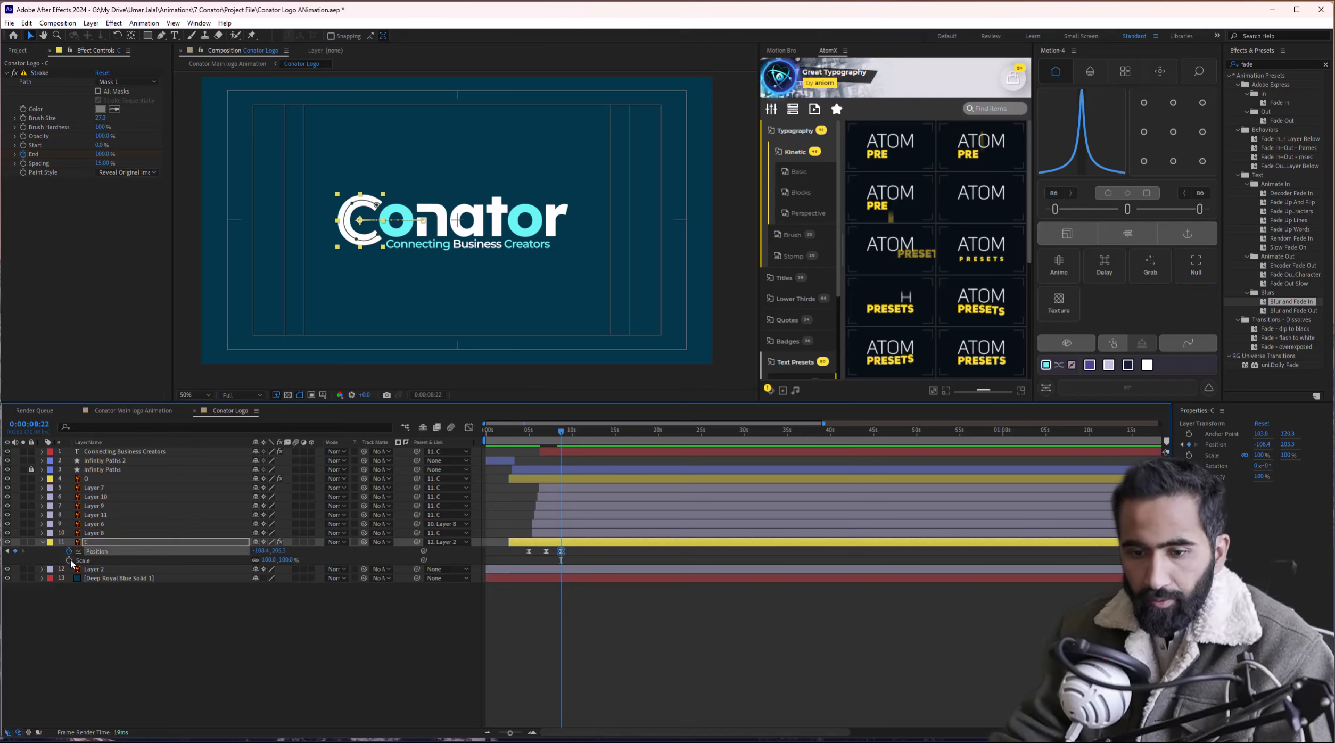
pyautogui.scroll(5, 592, 548)
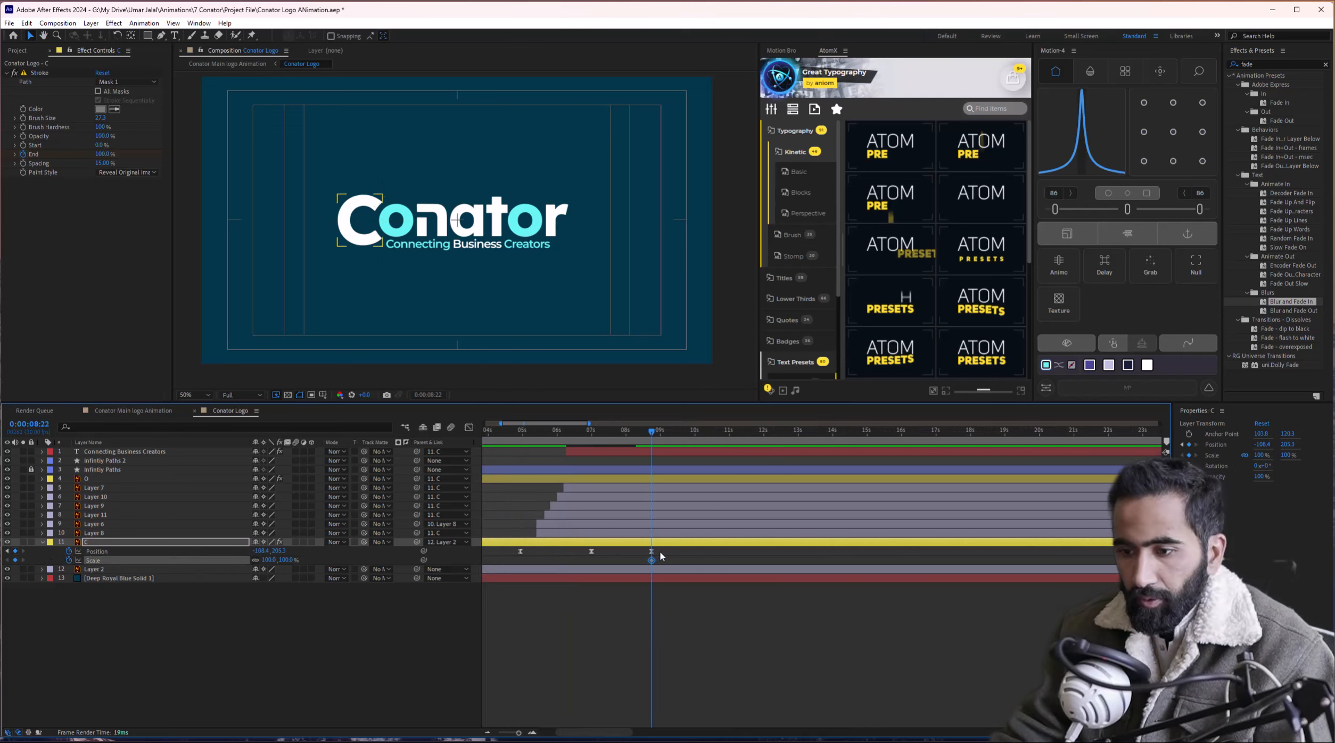
pyautogui.click(651, 551)
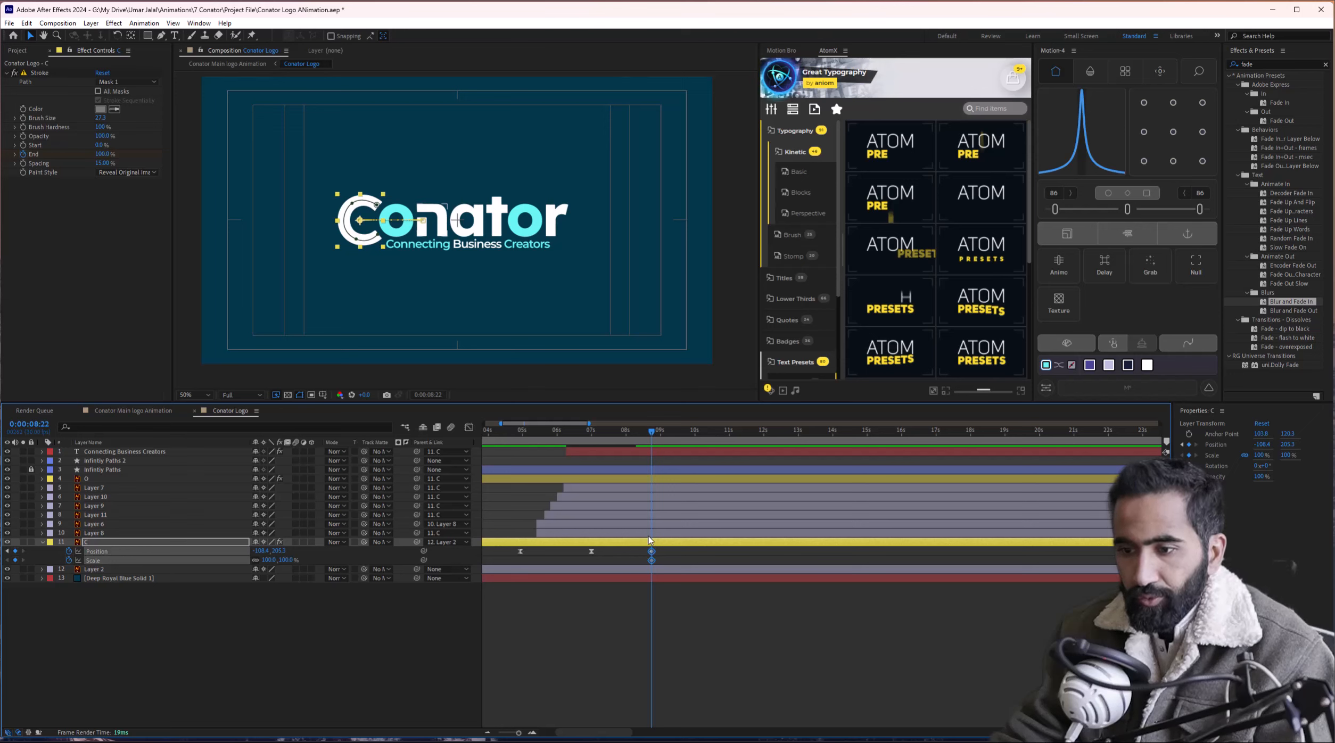
pyautogui.moveTo(652, 556); pyautogui.dragTo(642, 553)
# At 9:18, scale the C down to about 88% and move it to the right.
pyautogui.click(682, 435)
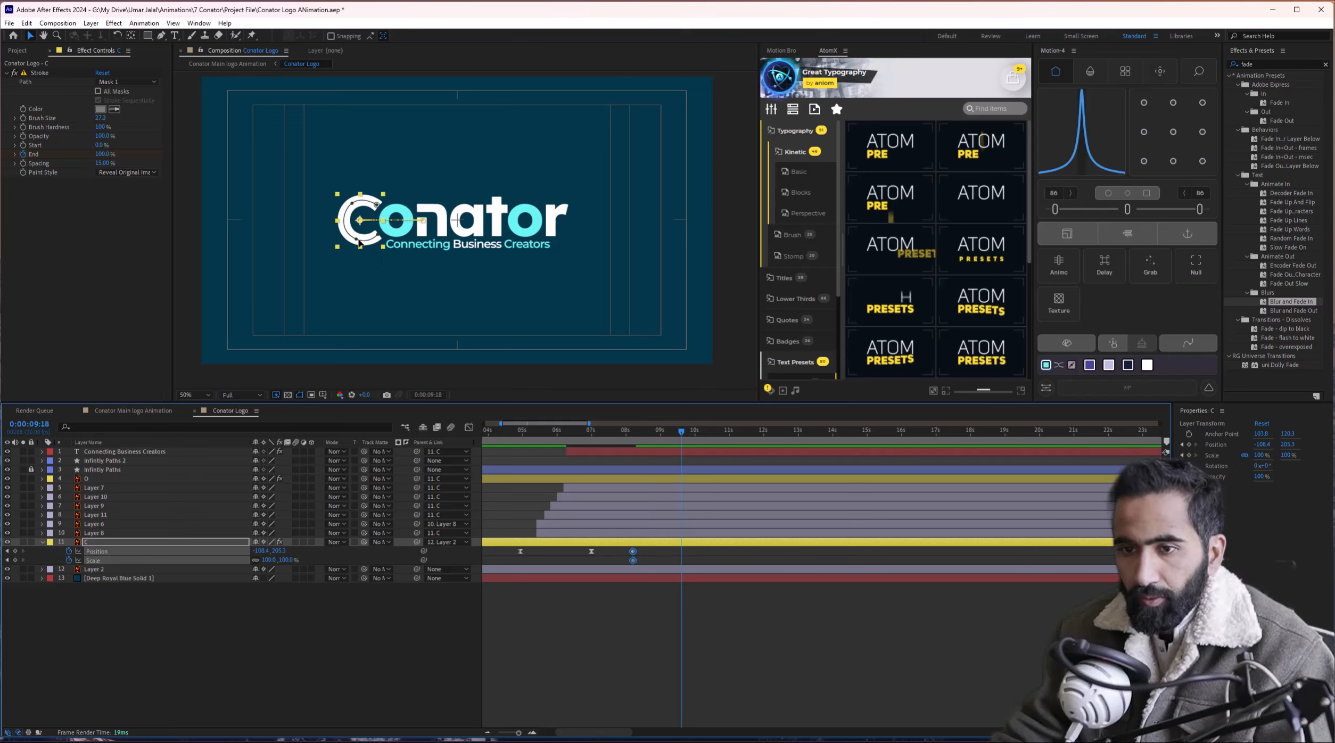
pyautogui.moveTo(360, 252); pyautogui.dragTo(361, 246)
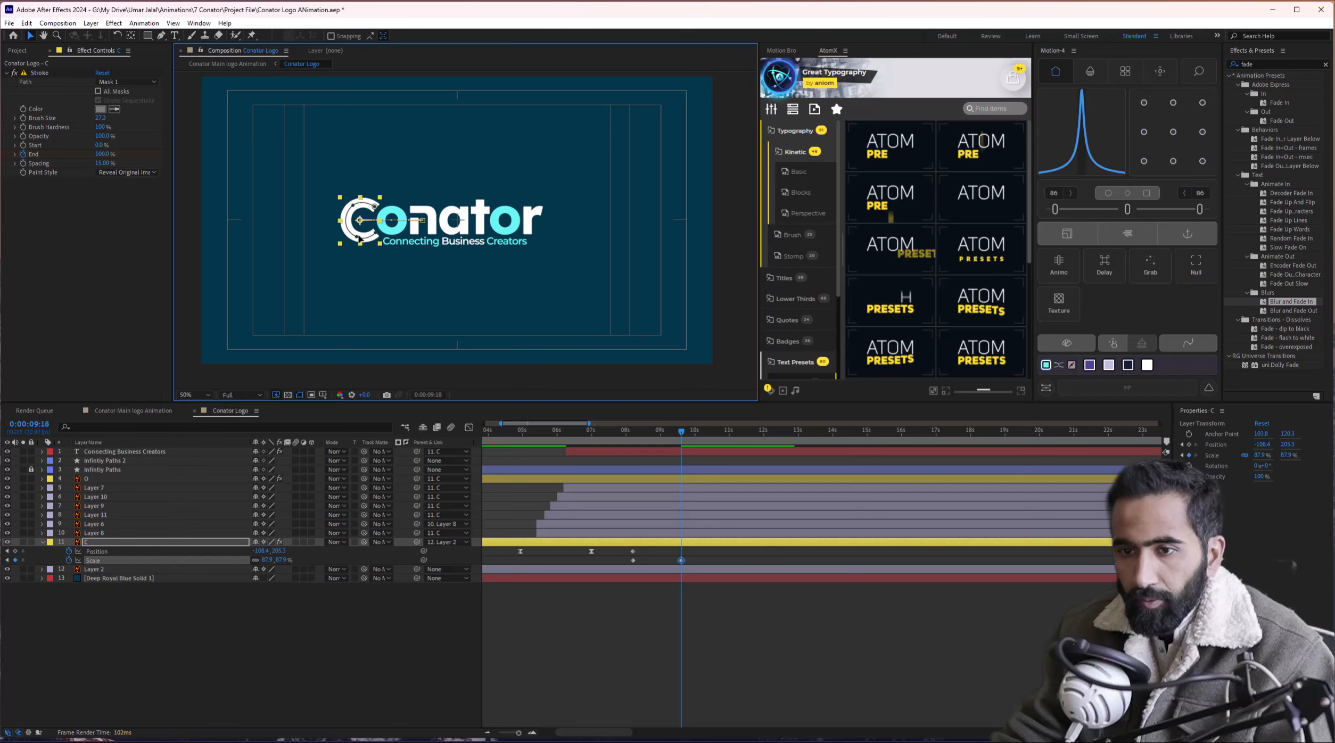
pyautogui.click(360, 221)
pyautogui.hotkey('ctrl', 'z')
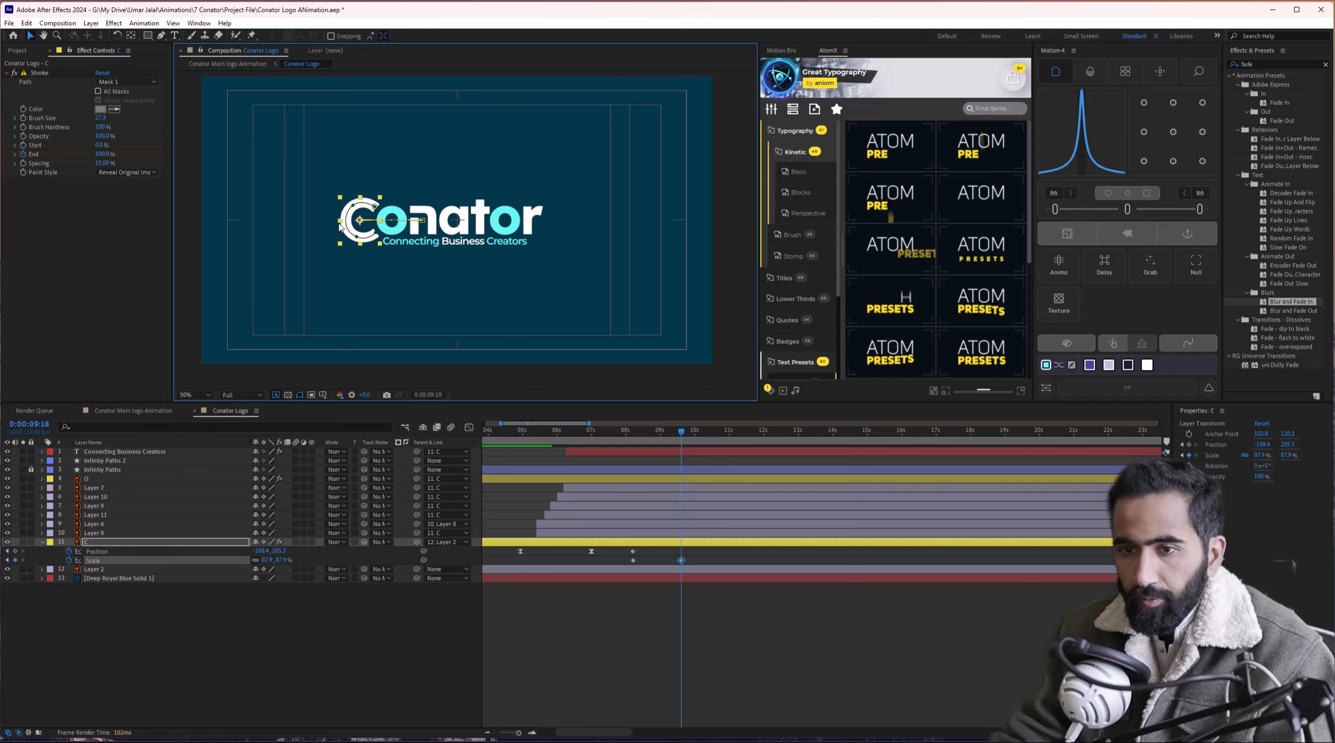
pyautogui.moveTo(354, 230); pyautogui.dragTo(367, 230)
# Ease the four Position and Scale keyframes, push the end keys to about 10:18, and preview from 7:23.
pyautogui.moveTo(706, 549); pyautogui.dragTo(628, 572)
pyautogui.click(1128, 209)
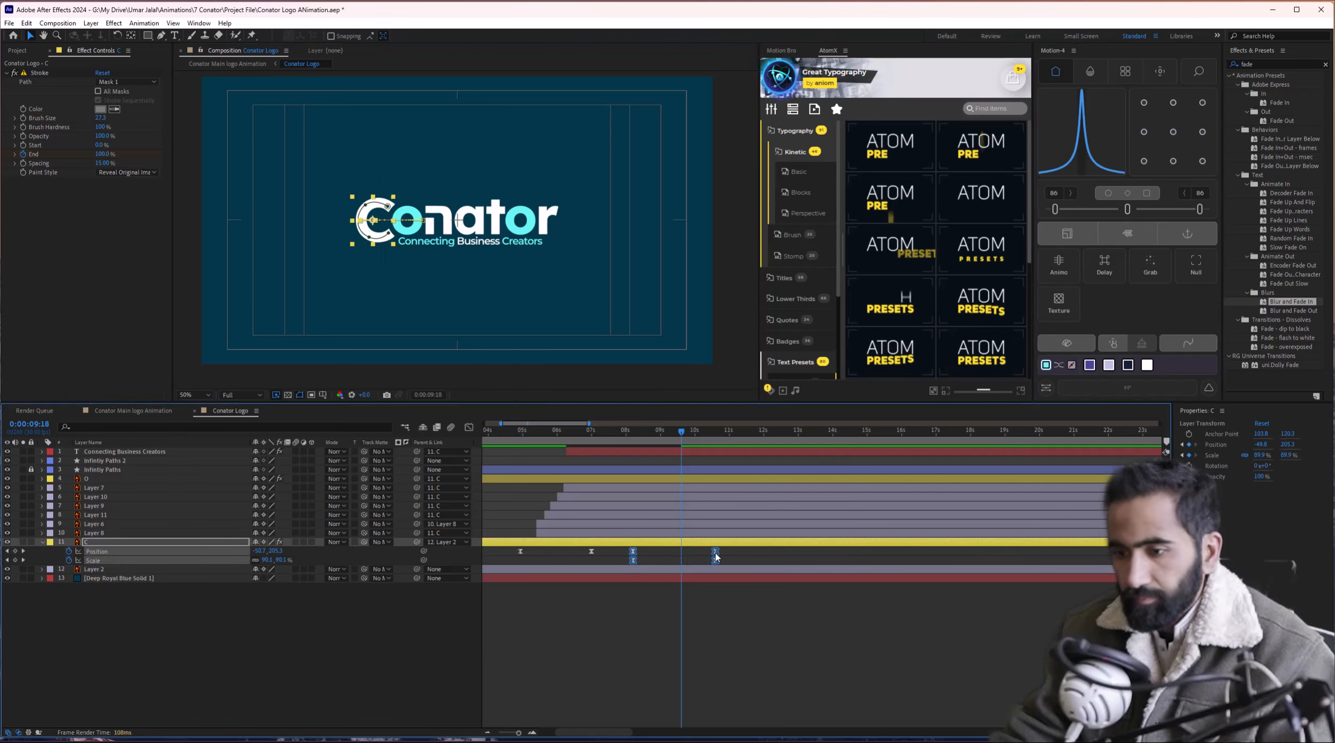
pyautogui.moveTo(681, 554); pyautogui.dragTo(715, 553)
pyautogui.click(619, 436)
pyautogui.press('space')
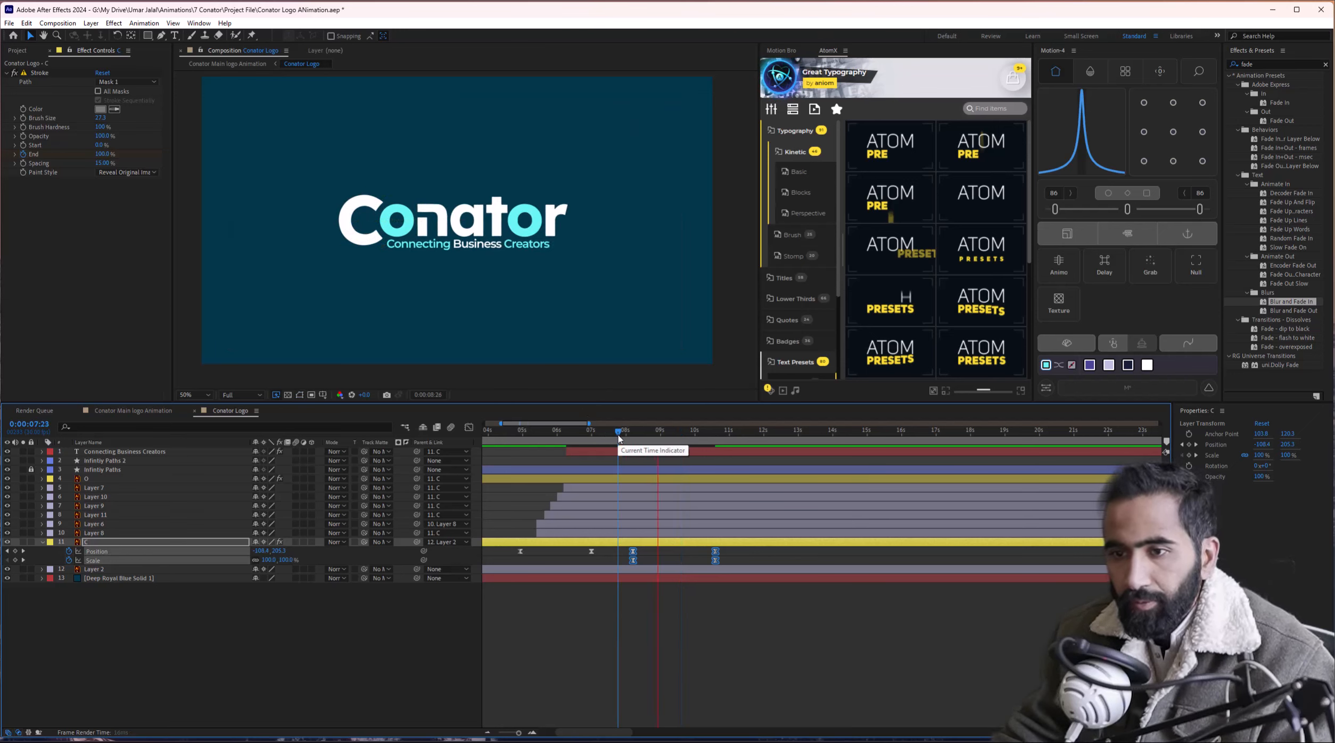
pyautogui.press('space')
# Replay the C's settle animation from 8:02.
pyautogui.moveTo(632, 437); pyautogui.dragTo(628, 437)
pyautogui.press('space')
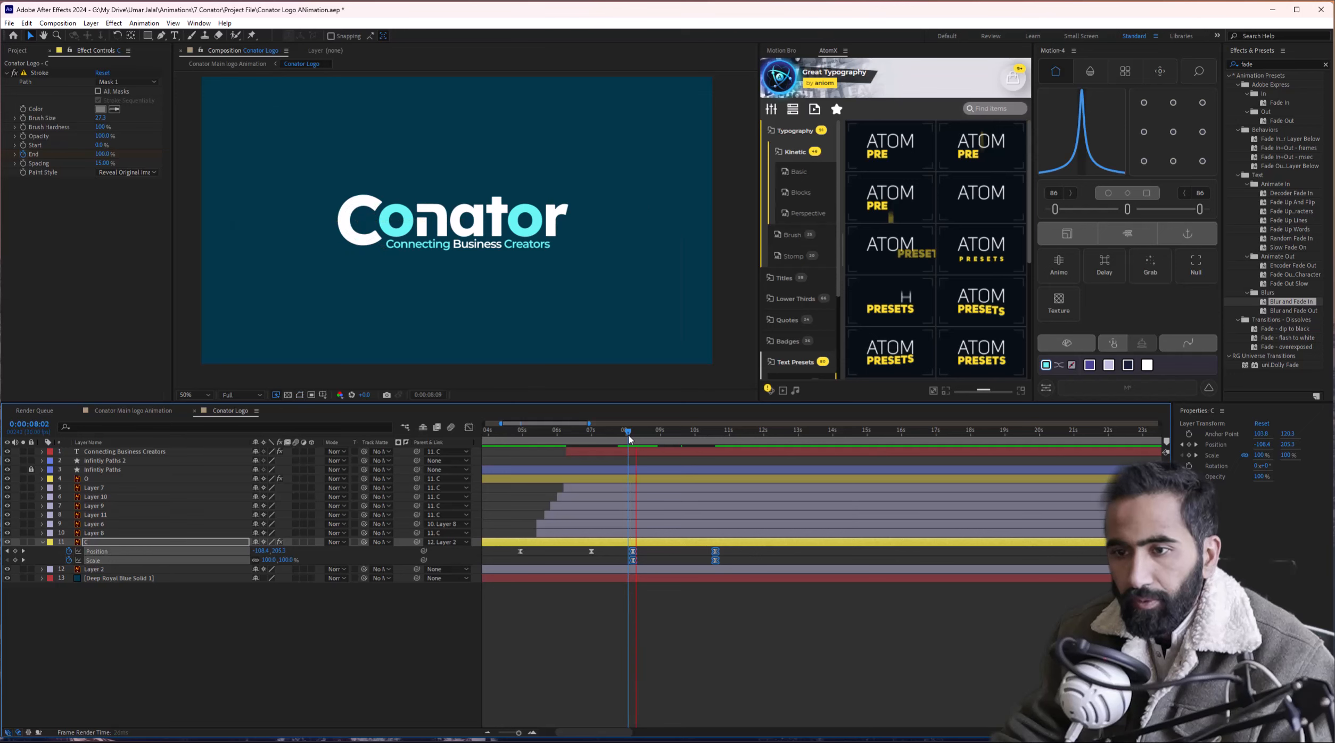
pyautogui.press('space')
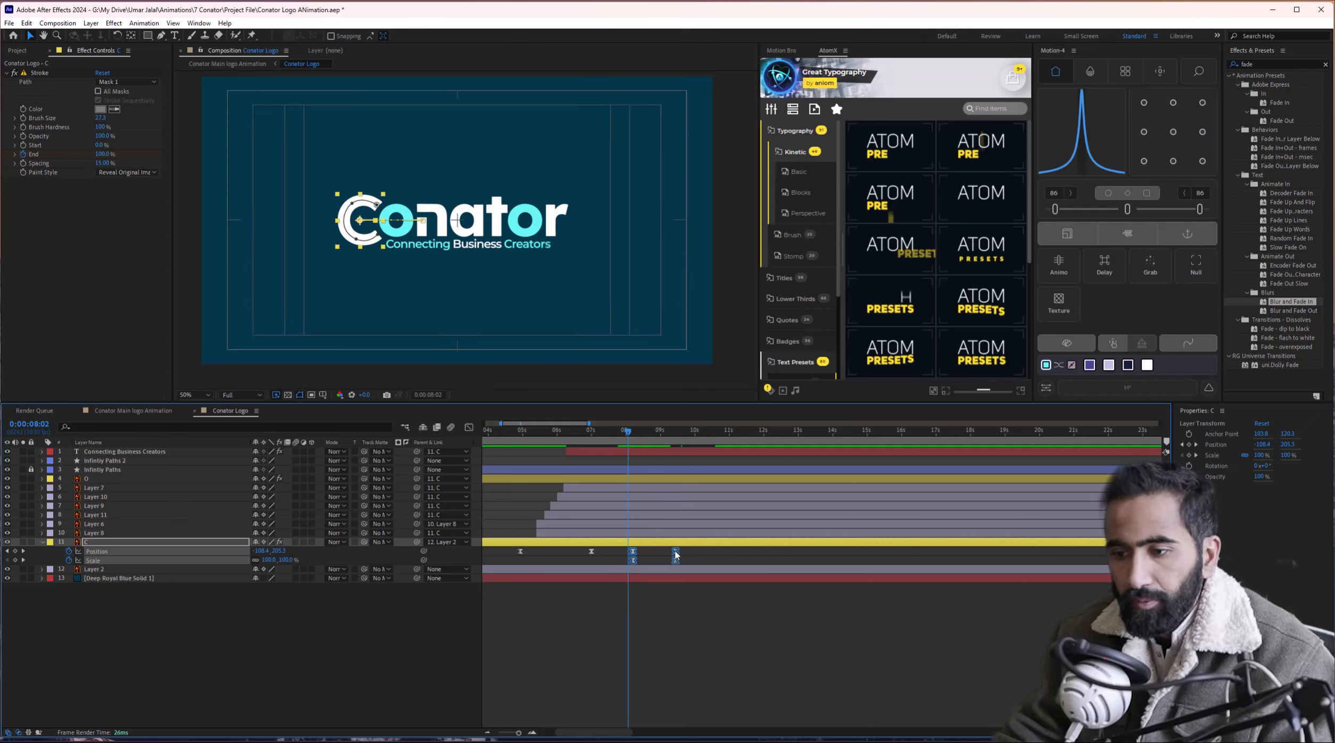
pyautogui.press('space')
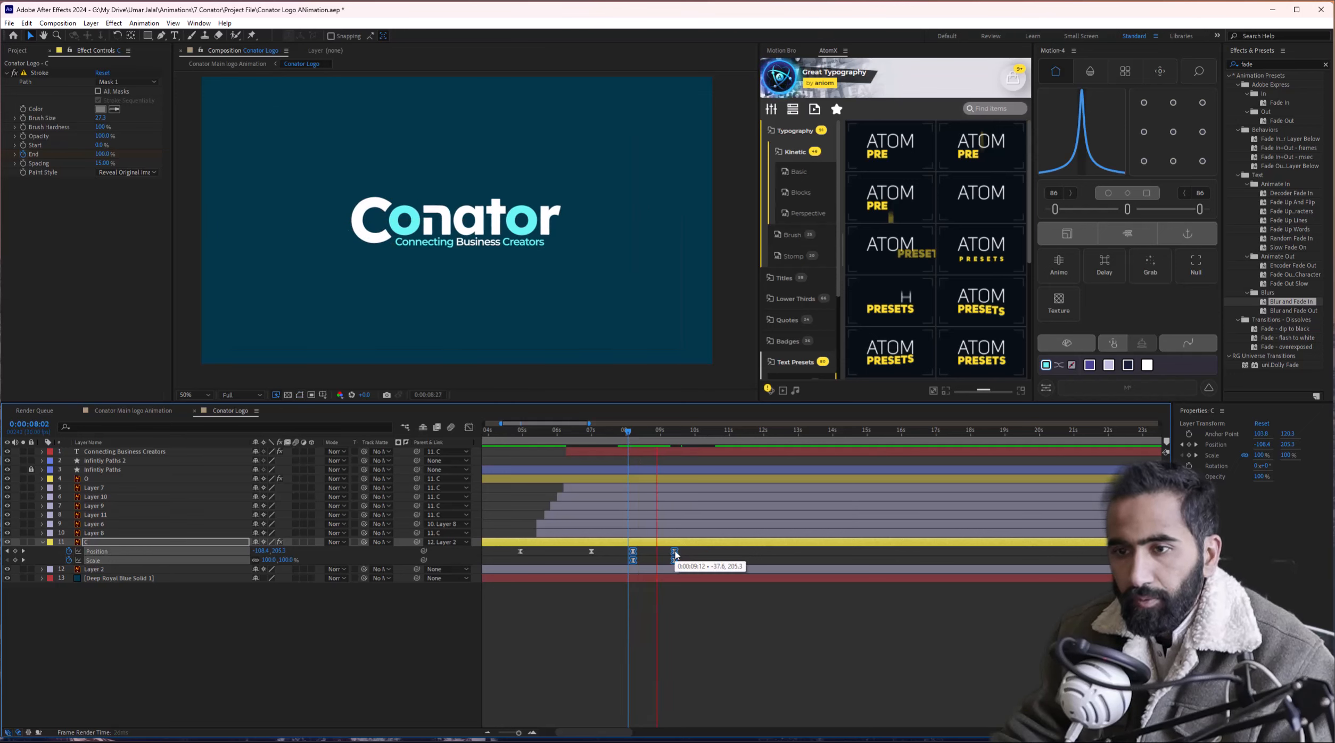
pyautogui.press('space')
# Pull the end keyframes earlier, preview from 6:20 and 6:26, and rewind to the start.
pyautogui.moveTo(633, 552)
pyautogui.mouseDown()
pyautogui.moveTo(613, 553)
pyautogui.moveTo(651, 555)
pyautogui.mouseUp()
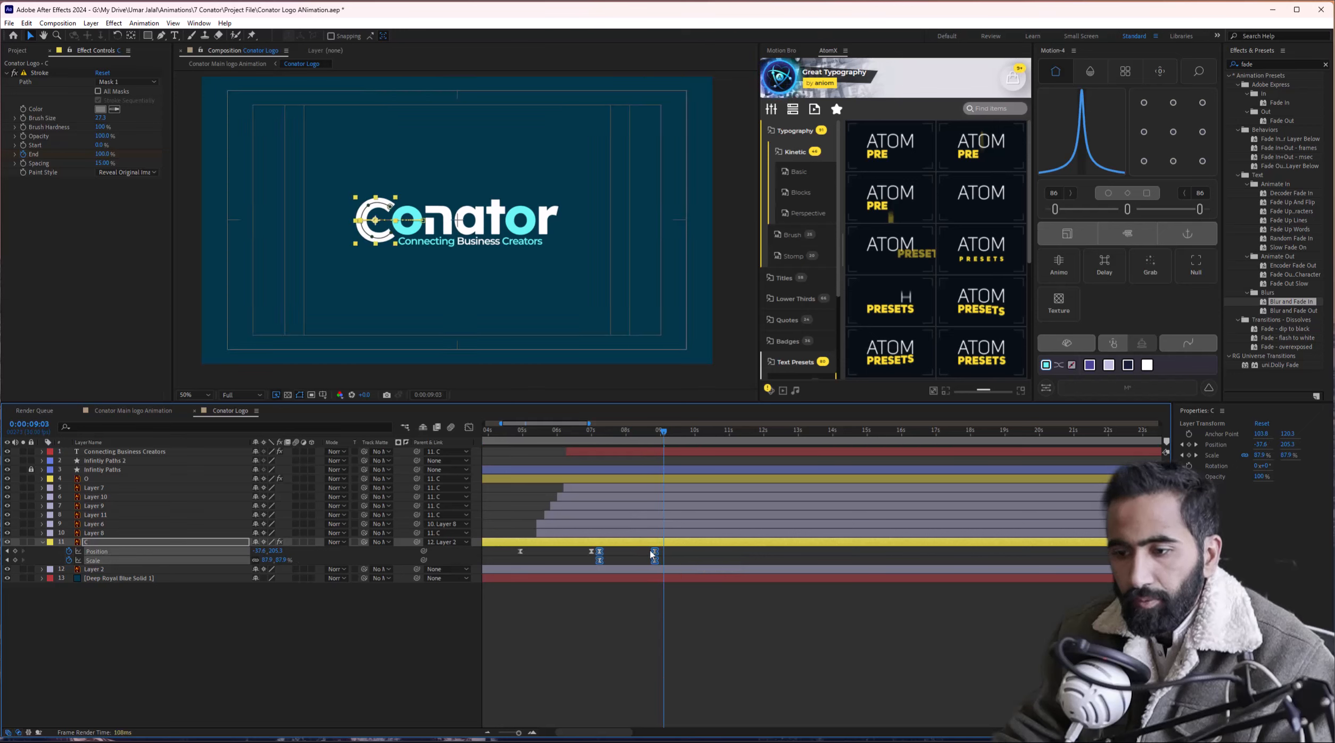
pyautogui.click(581, 431)
pyautogui.press('space')
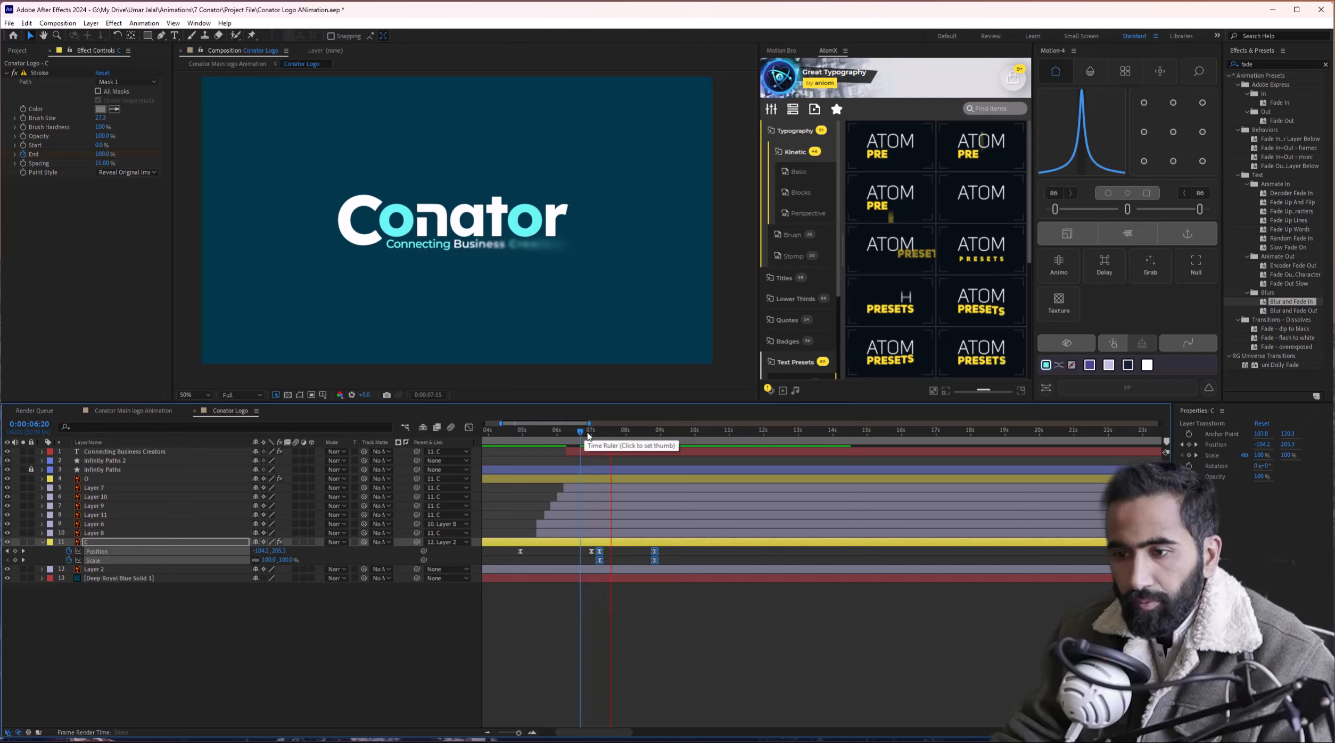
pyautogui.click(588, 432)
pyautogui.press('space')
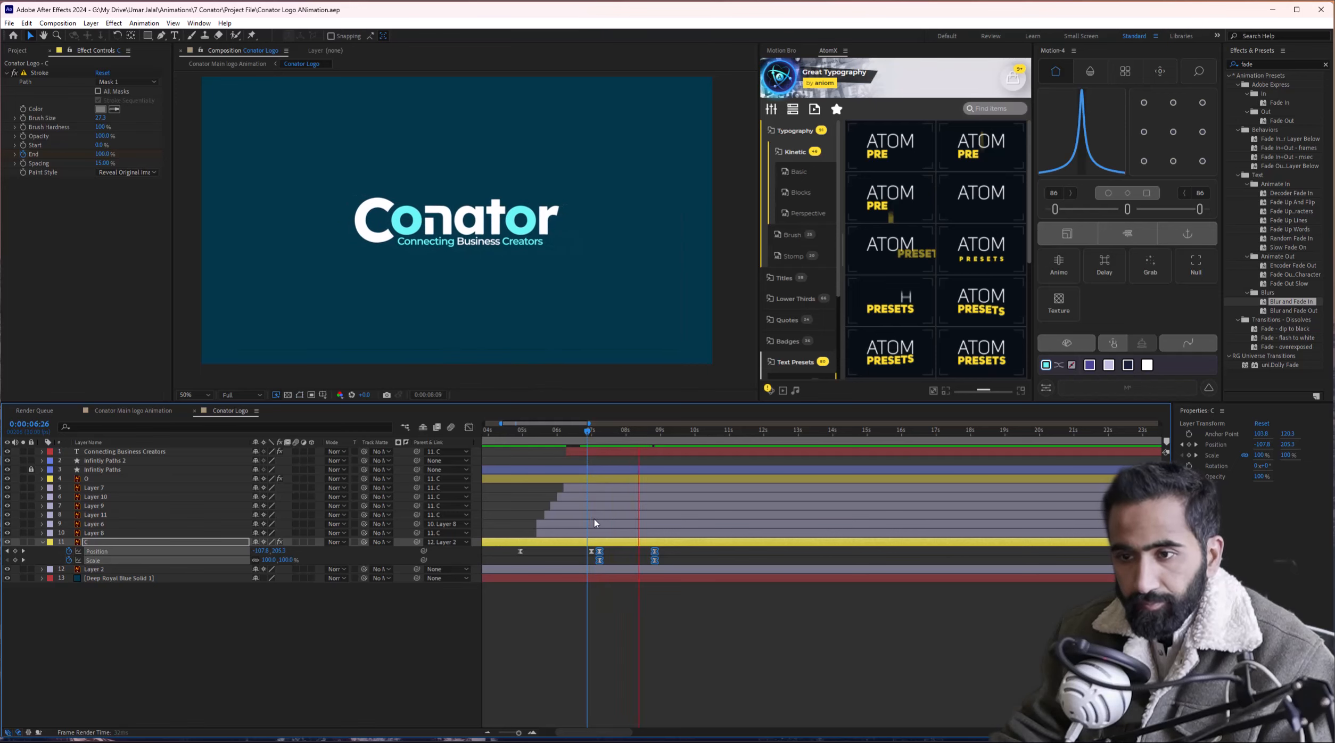
pyautogui.scroll(-1, 595, 519)
pyautogui.hscroll(-1, 595, 520)
pyautogui.moveTo(569, 428); pyautogui.dragTo(455, 437)
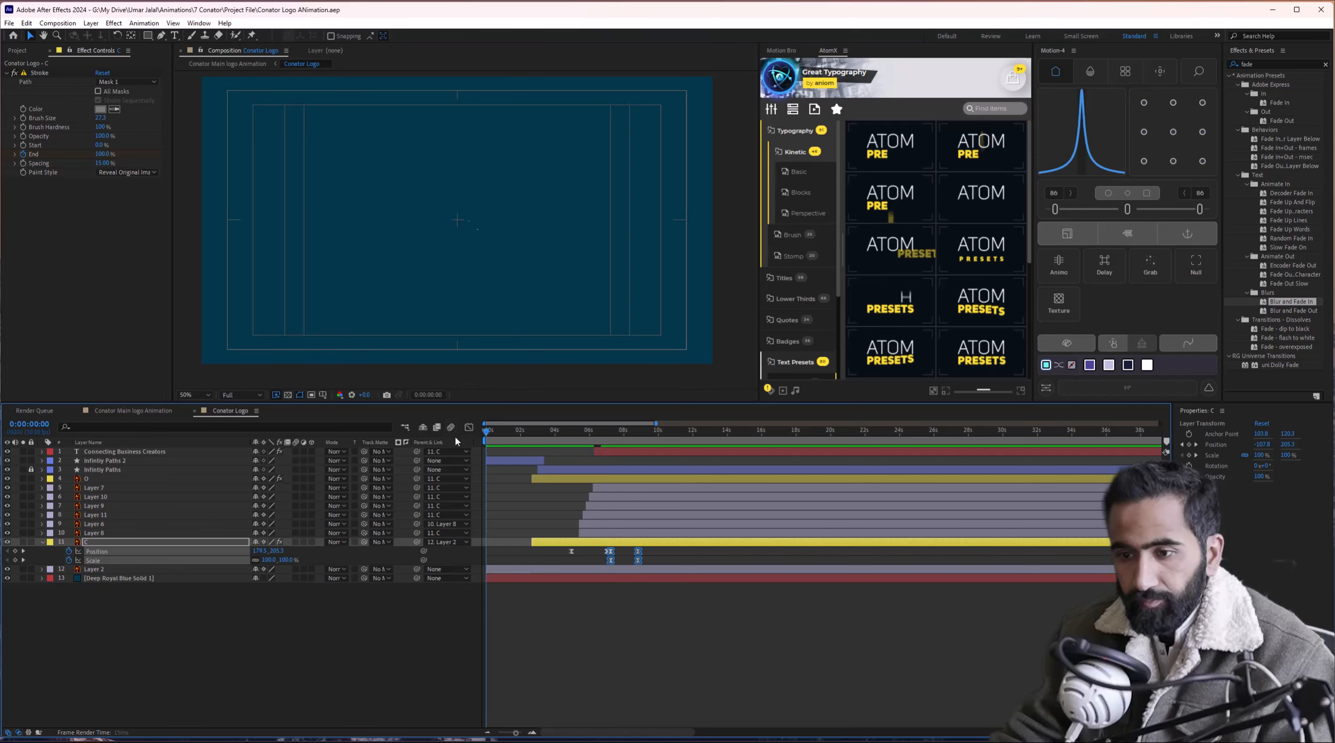
pyautogui.press('space')
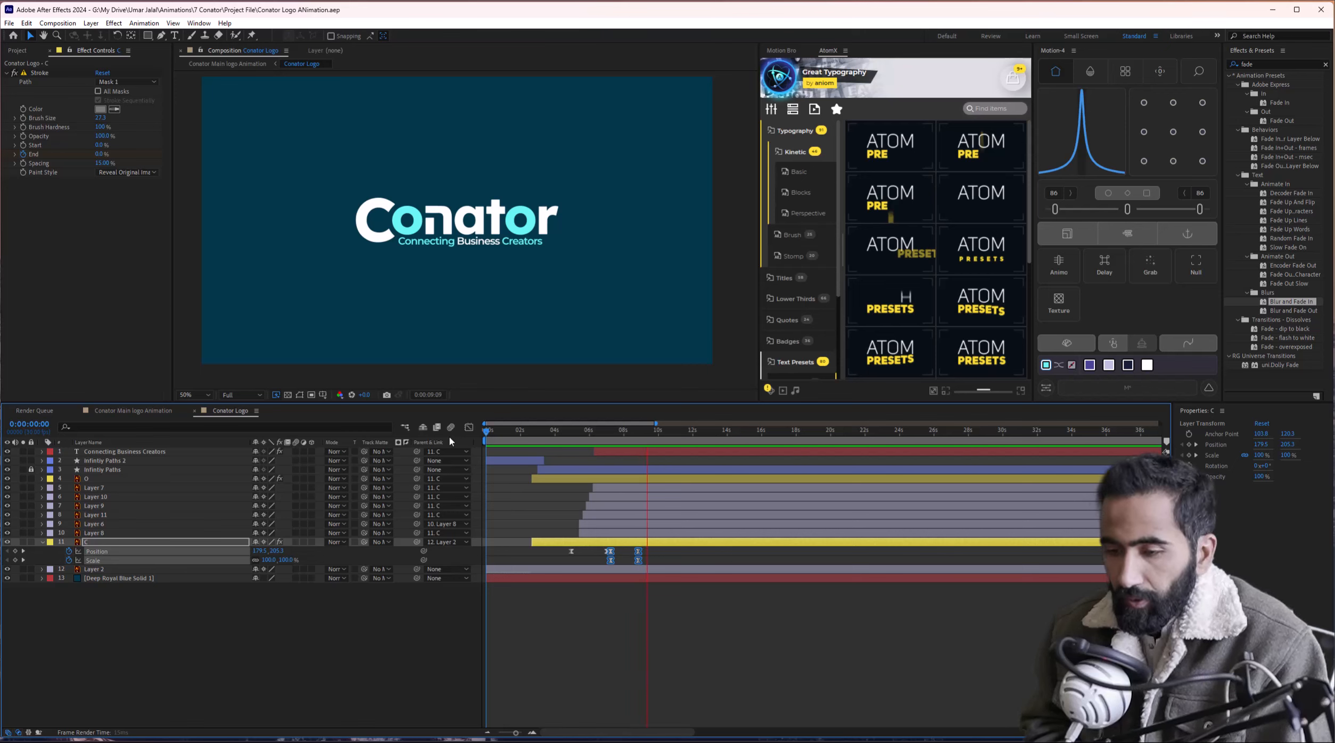
pyautogui.press('space')
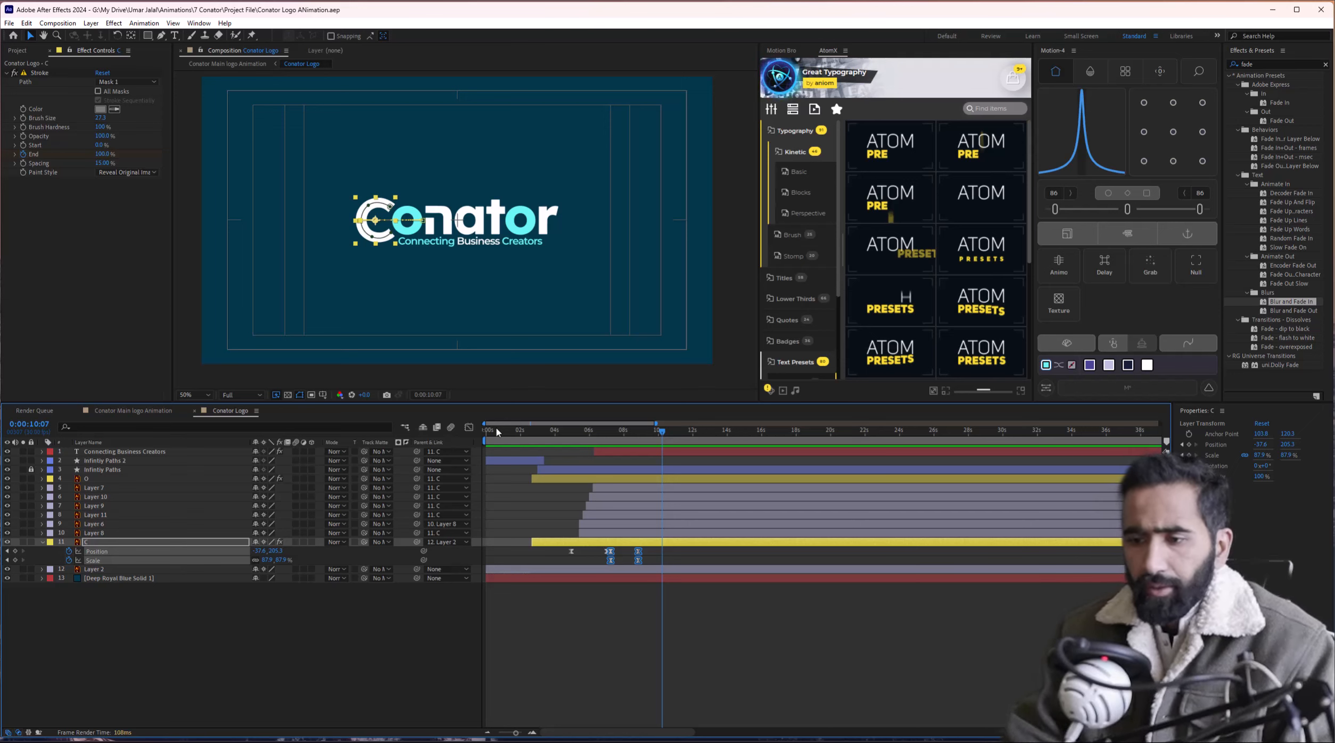
pyautogui.moveTo(596, 431); pyautogui.dragTo(577, 432)
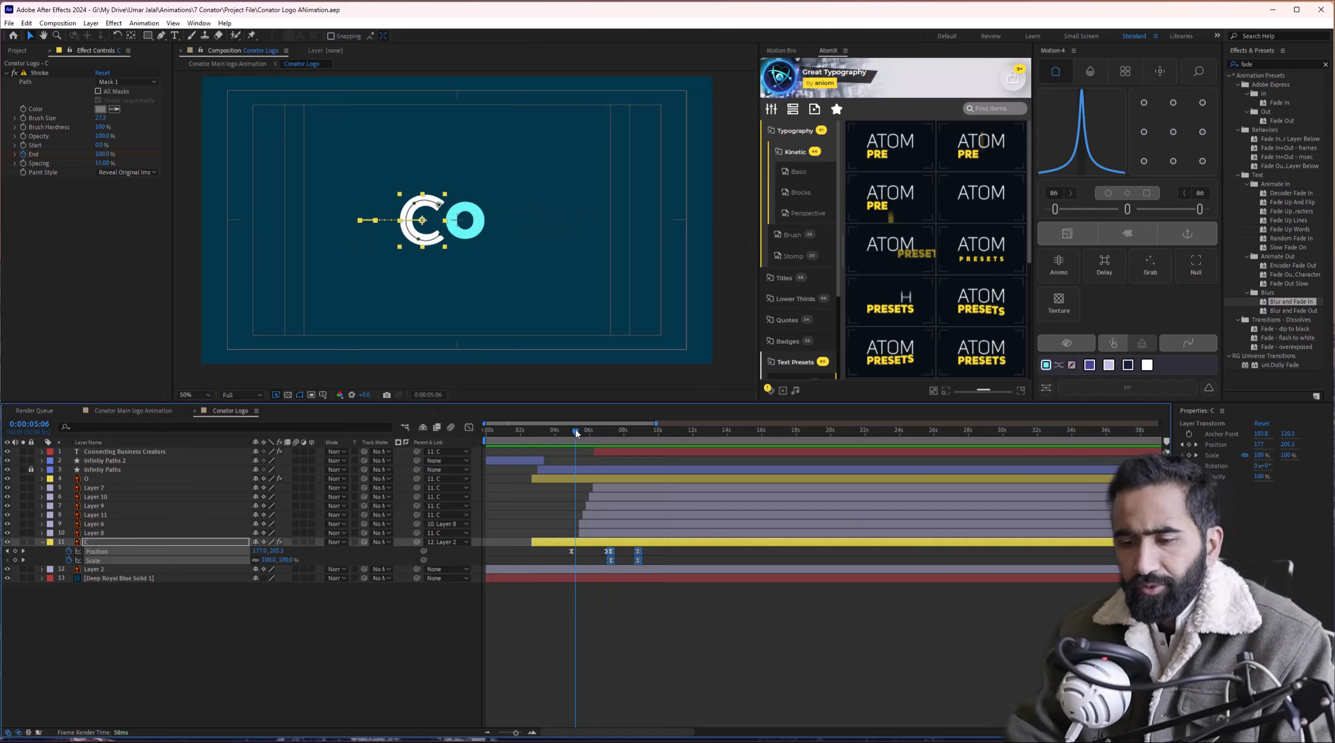
pyautogui.press('space')
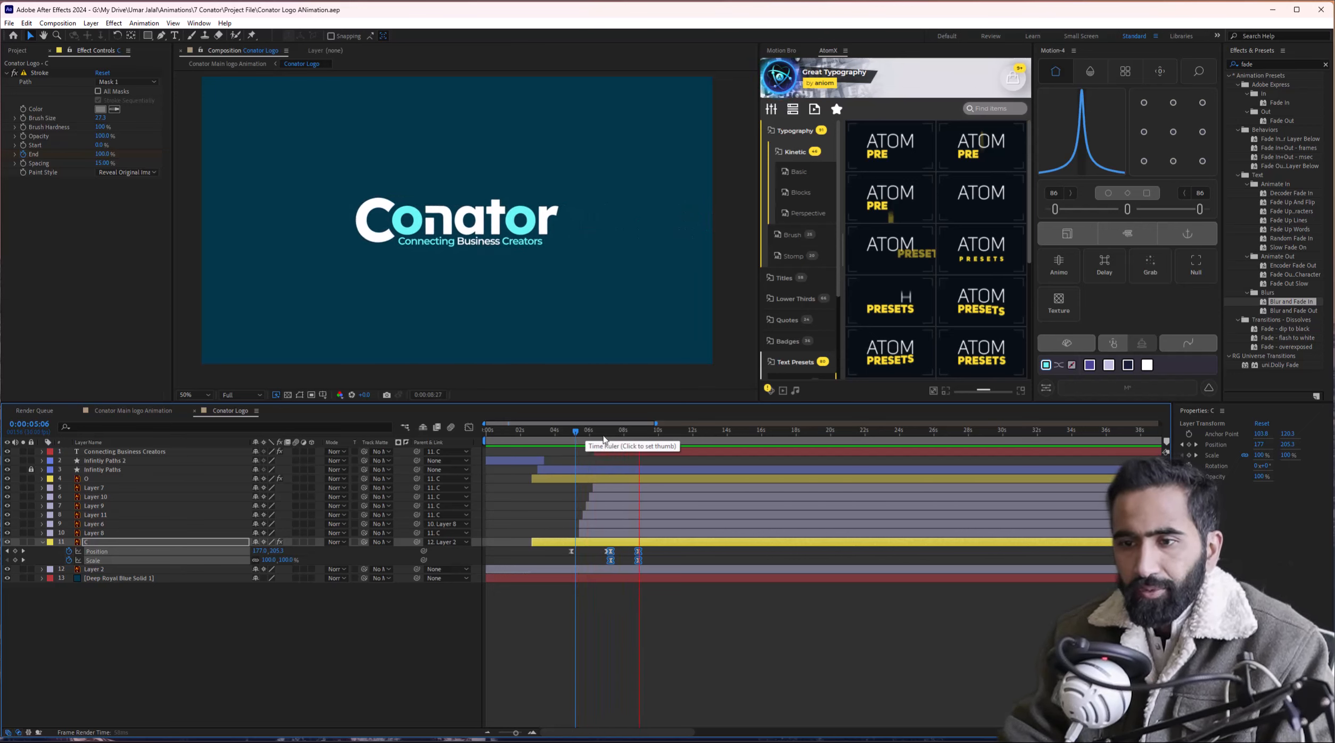
pyautogui.click(500, 440)
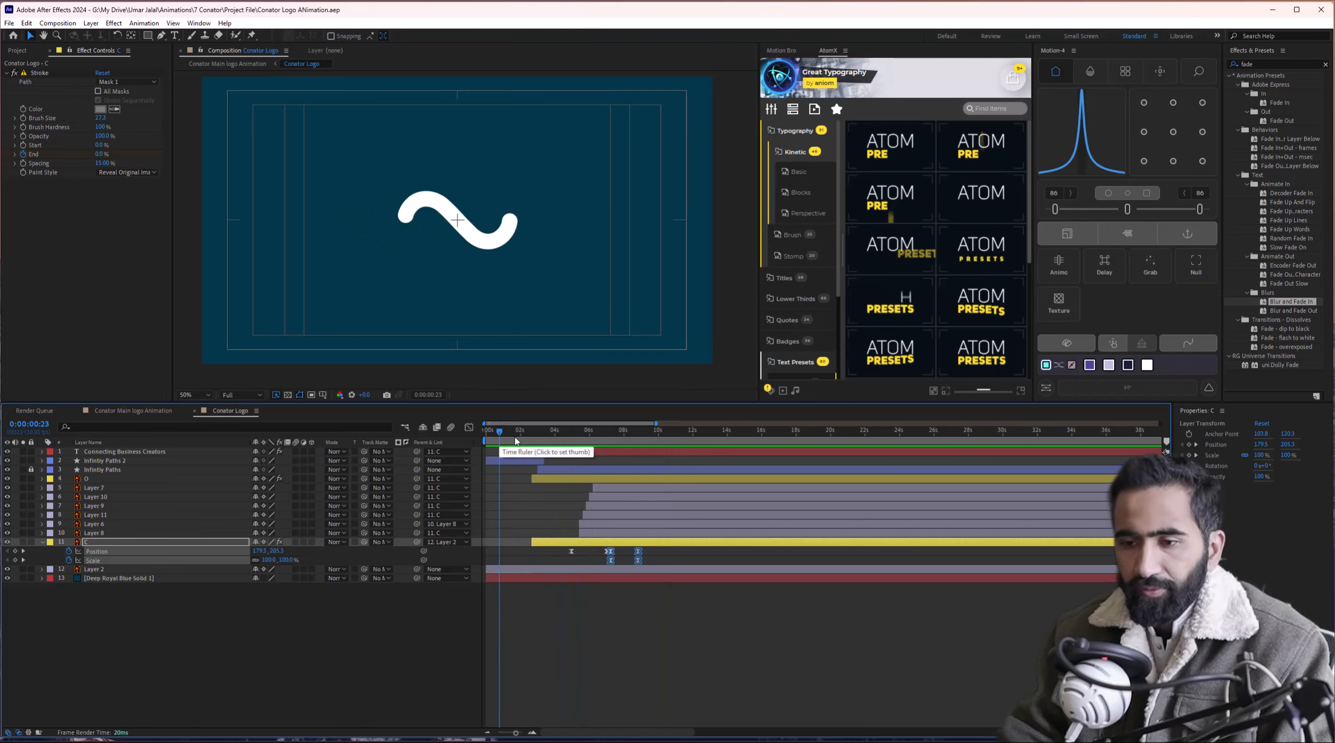
pyautogui.moveTo(552, 442)
pyautogui.mouseDown()
pyautogui.moveTo(633, 459)
pyautogui.moveTo(644, 438)
pyautogui.moveTo(457, 429)
pyautogui.mouseUp()
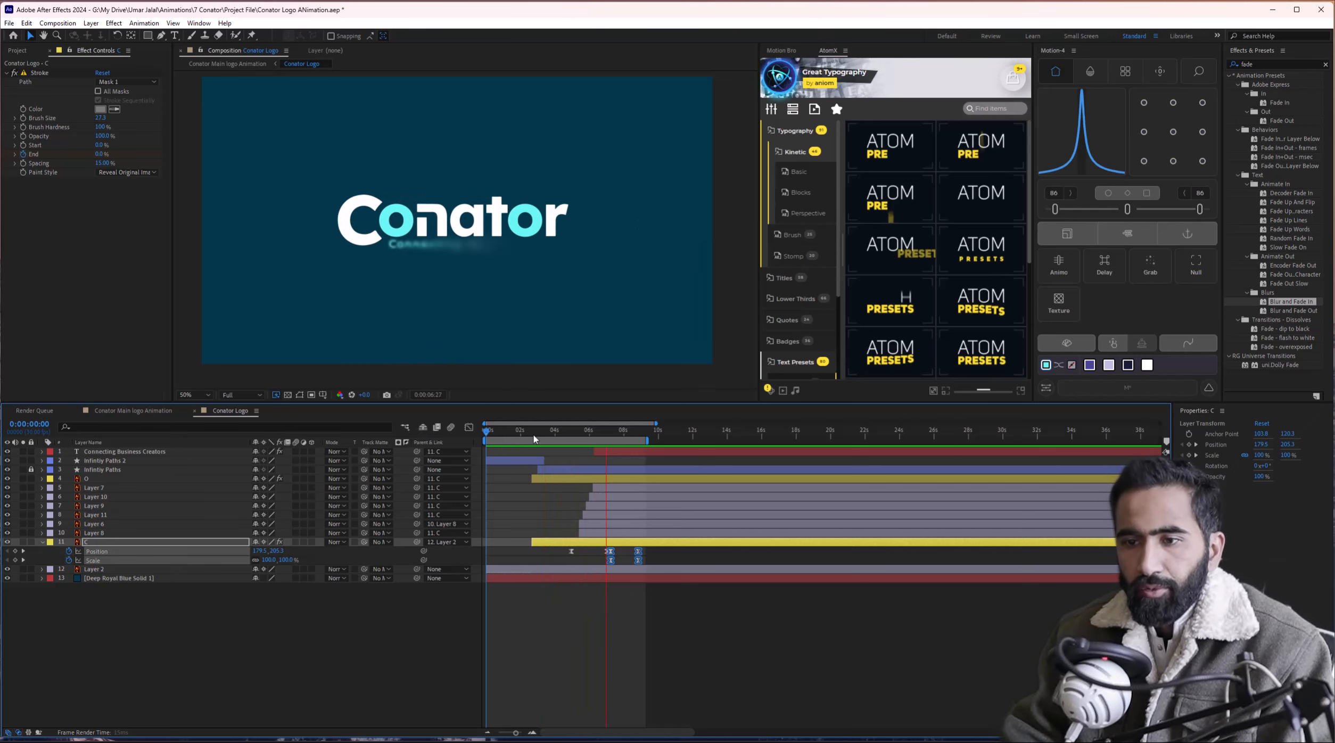
pyautogui.press('space')
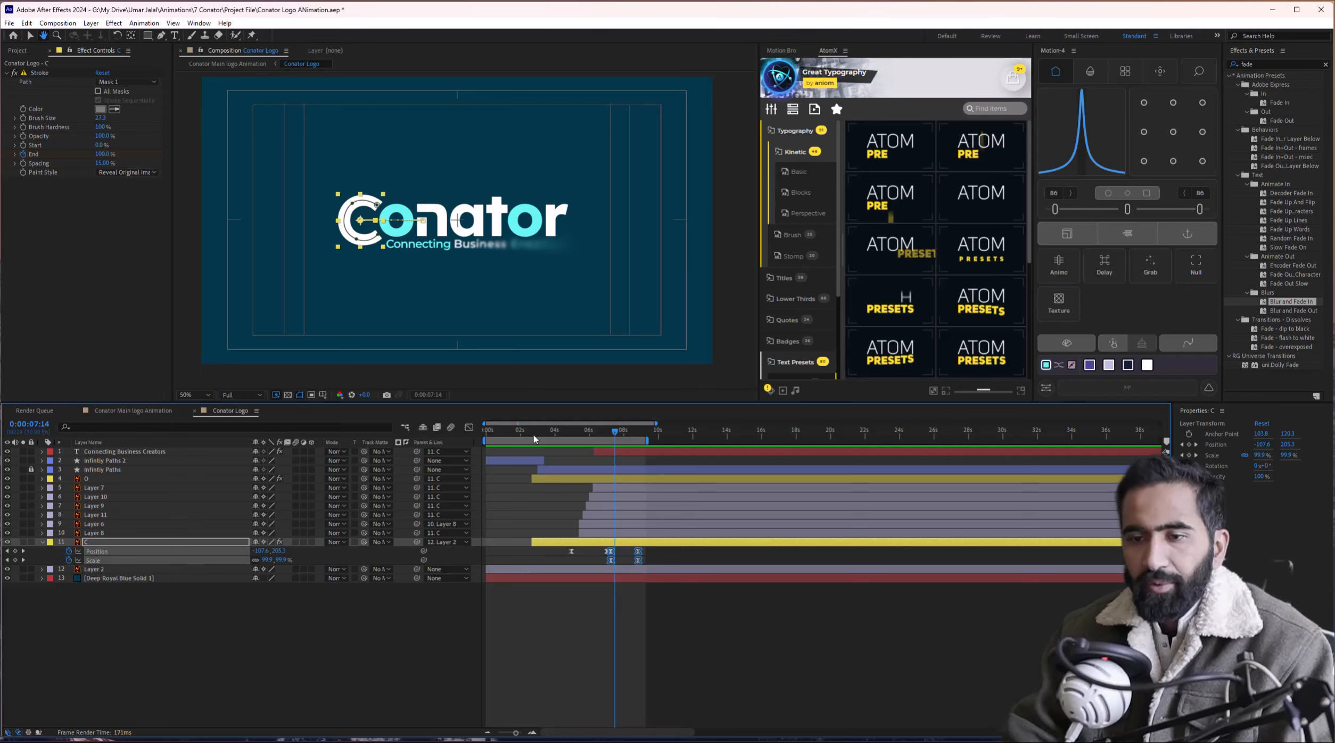